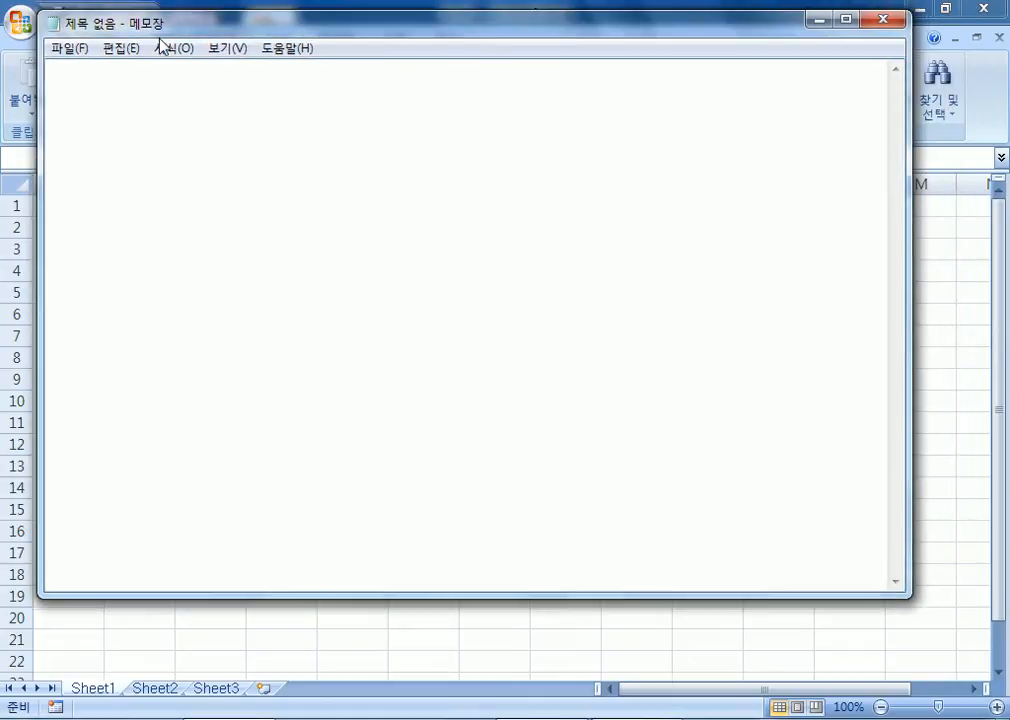
Write "부분합 : 그룹별 계산" as the first line of the blank note and start a new line
text(부분합 :)
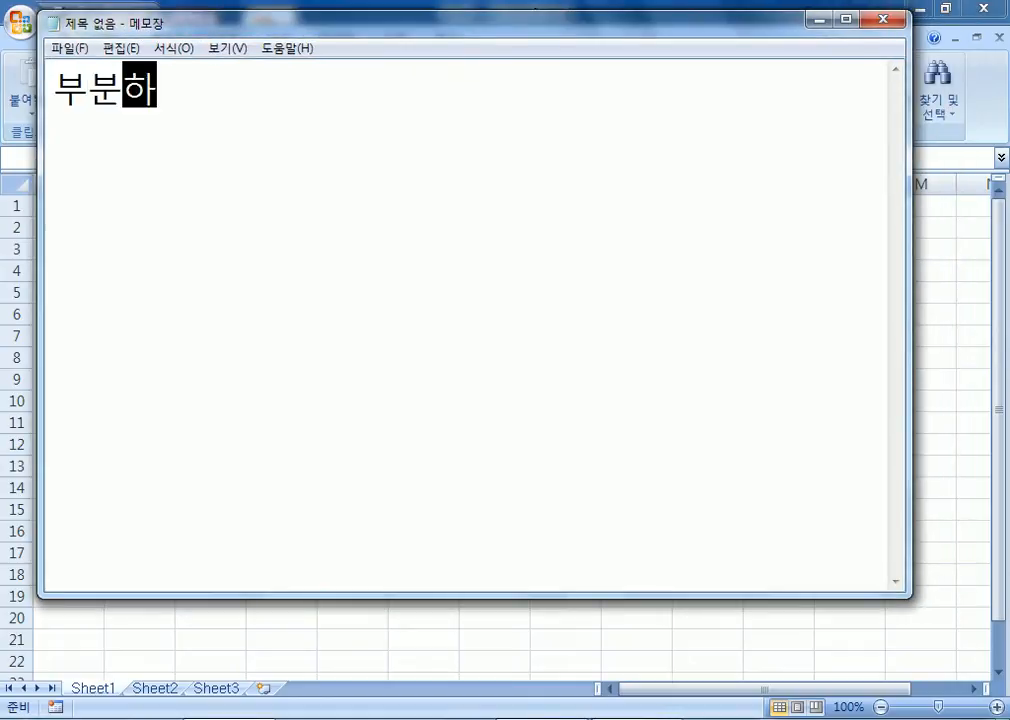
text( 그룹)
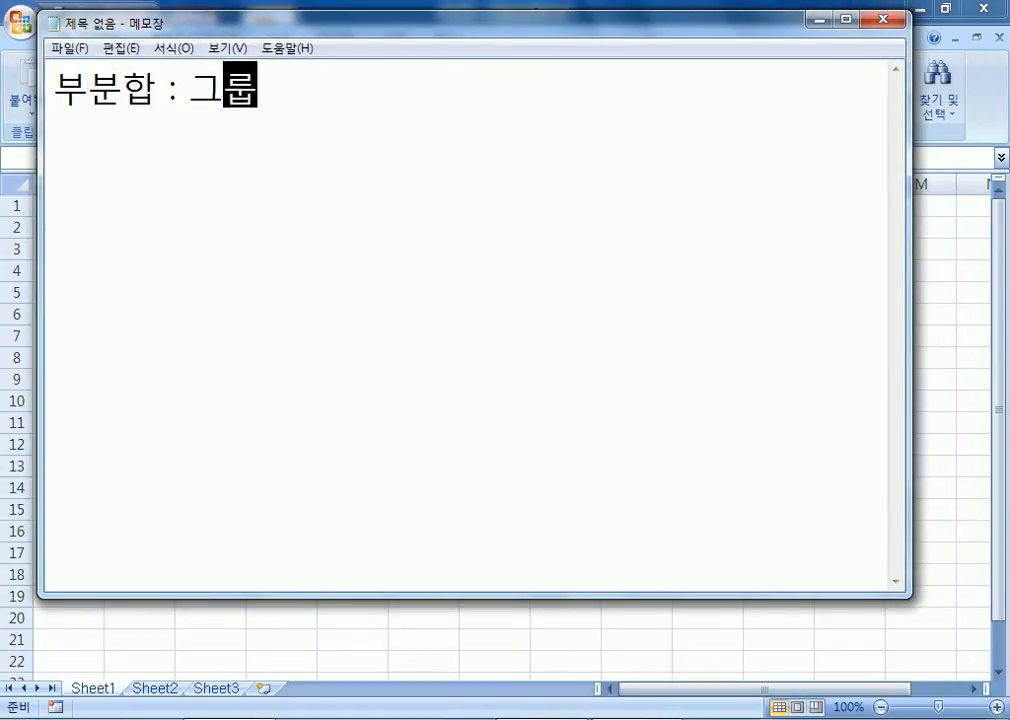
text(별 ㄱ계산)
key(Return)
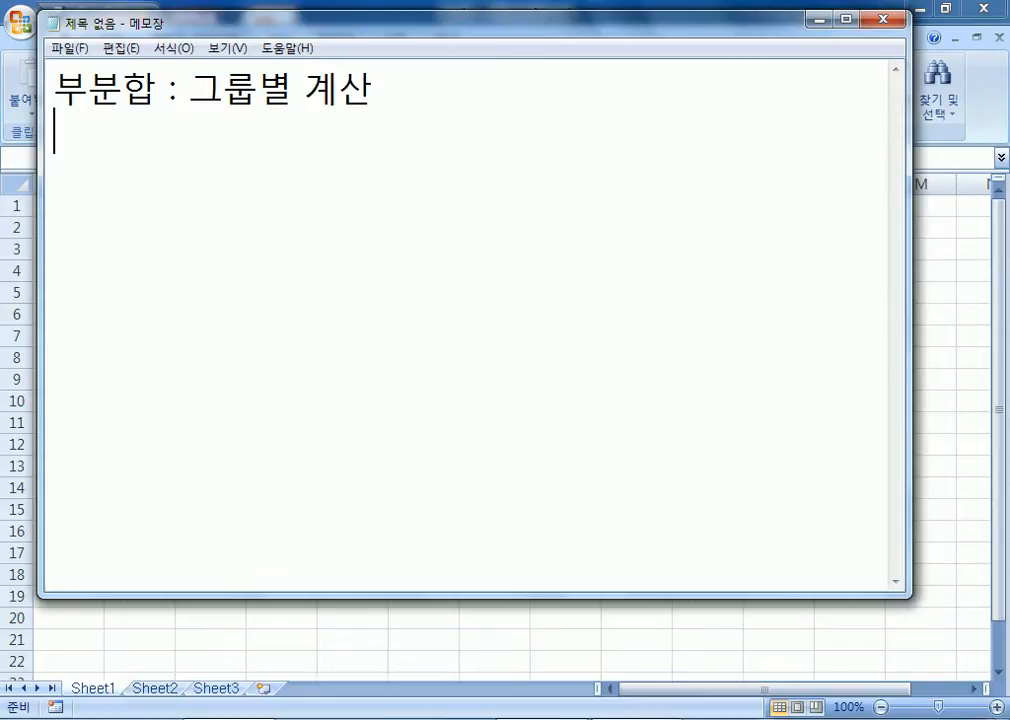
Add the definition "항목을 기준으로 정렬이 되어 있는 상태에서 그룹별 계산을 하는 것" on the second line
text(항목을 ㄱ)
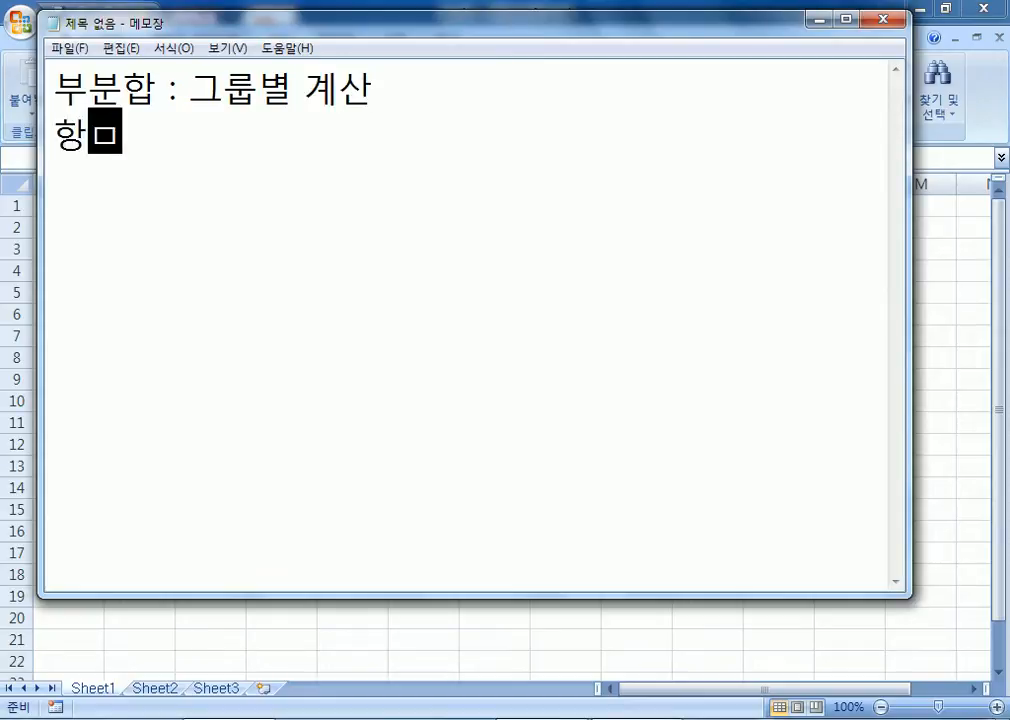
text(기준으로 )
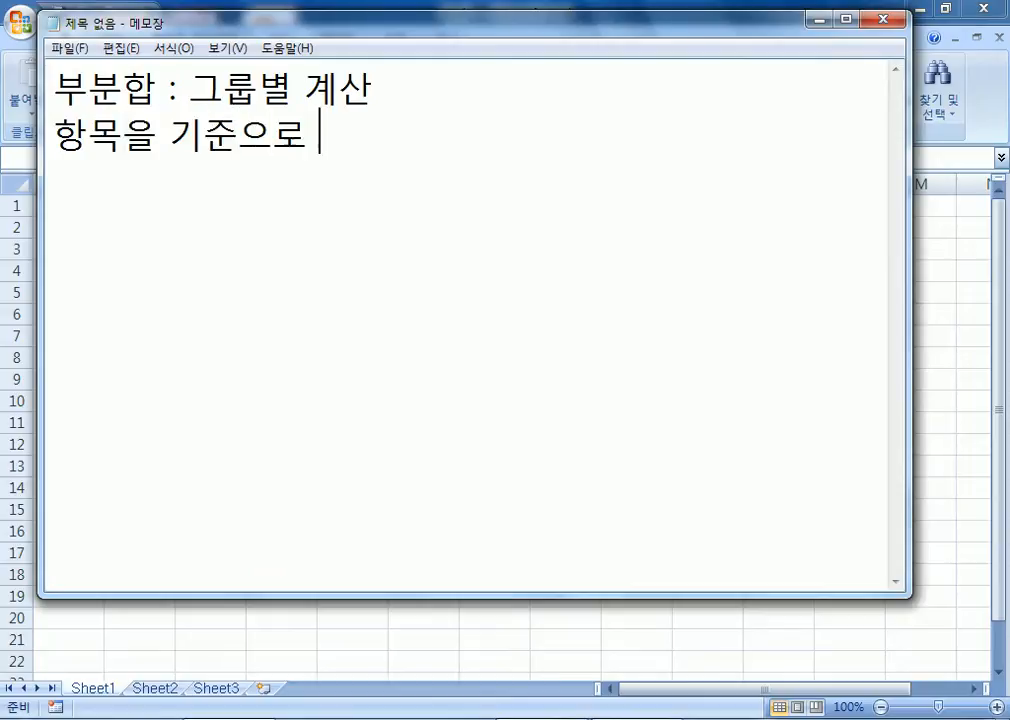
text(정렬이 되어 )
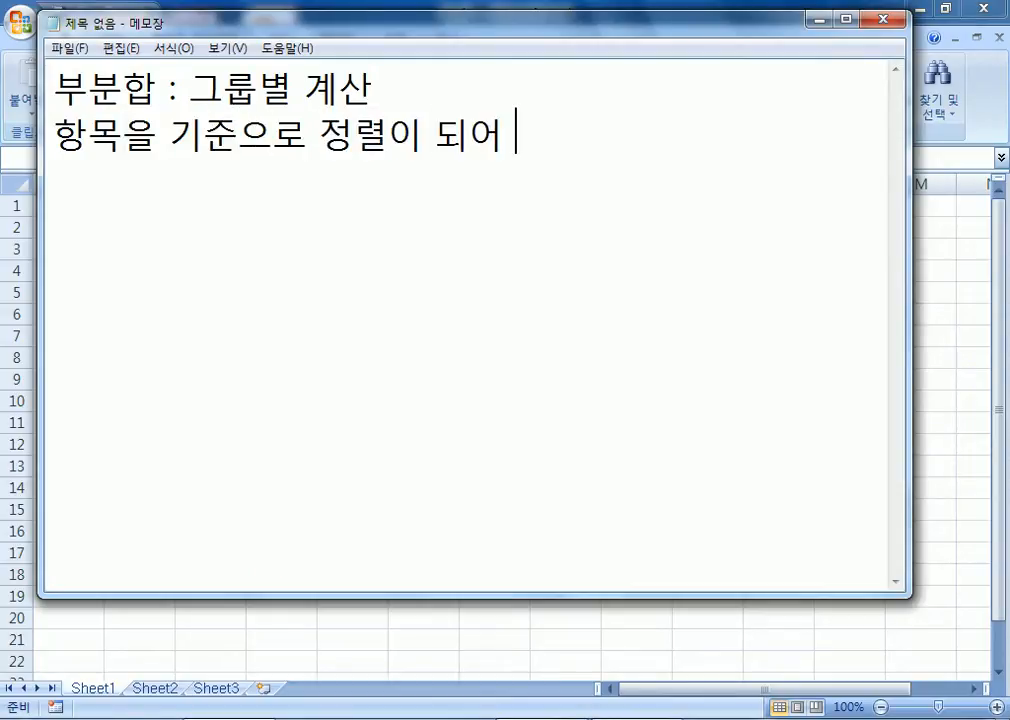
text(있ㄴㄴ ㅅ)
key(BackSpace)
key(BackSpace)
key(BackSpace)
key(BackSpace)
text(는 상태에서 )
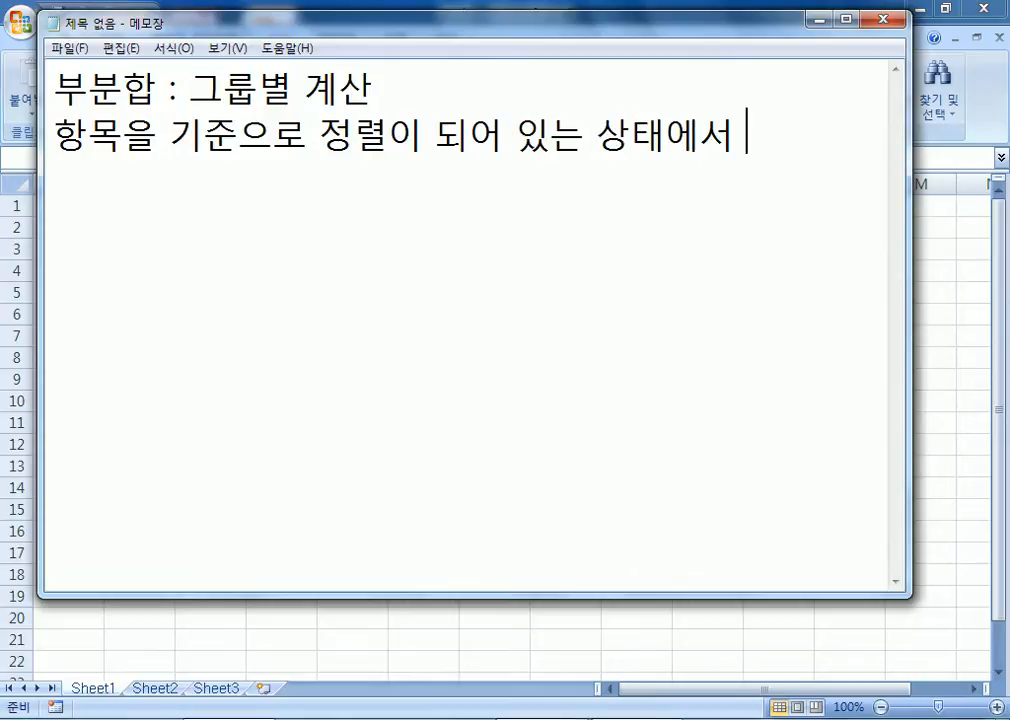
text(그룹ㅂ별 계산)
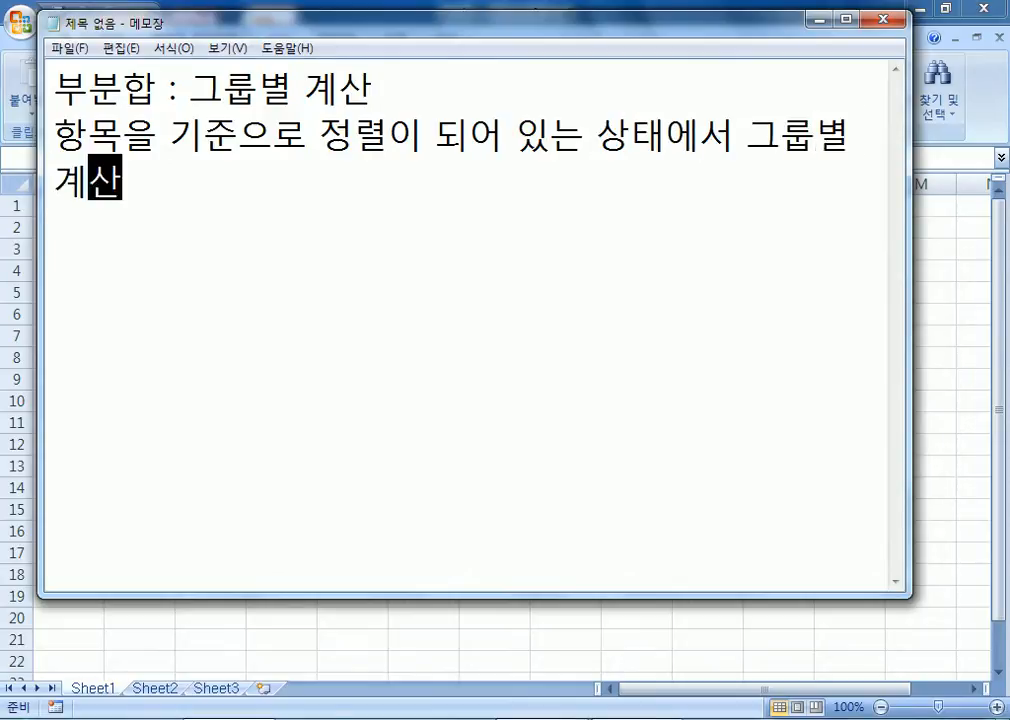
text(을 하ㄴ는 것)
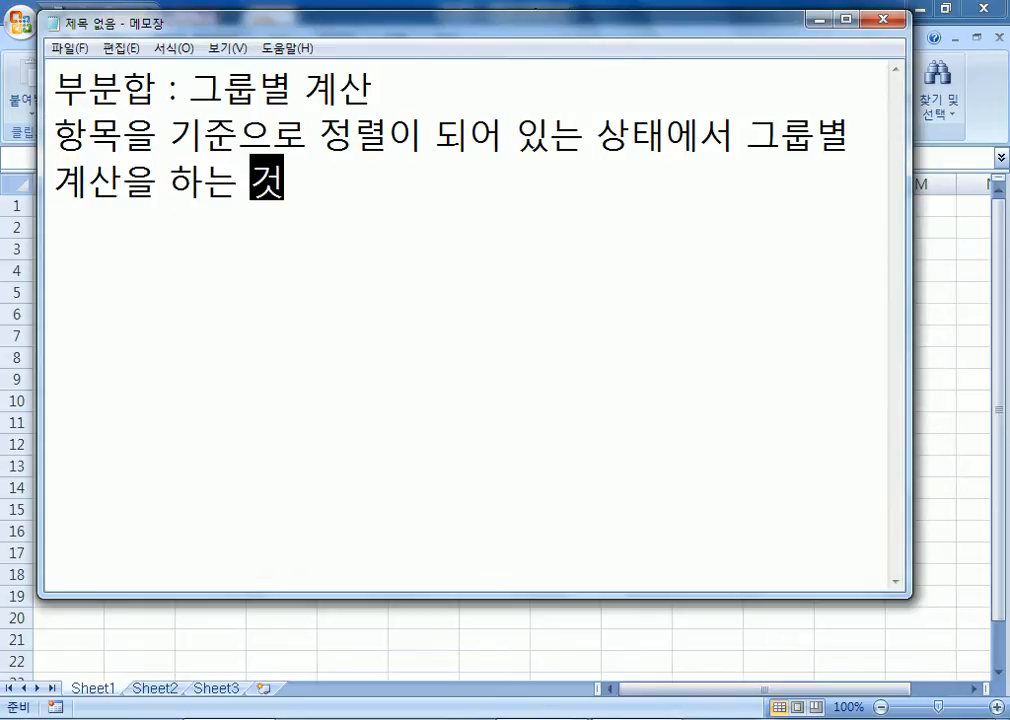
Finish the definition with a period and the remark "반드시 정렬작업이 선행"
text(. 바으)
key(BackSpace)
key(BackSpace)
key(BackSpace)
text(ㅂ반드시 정렬)
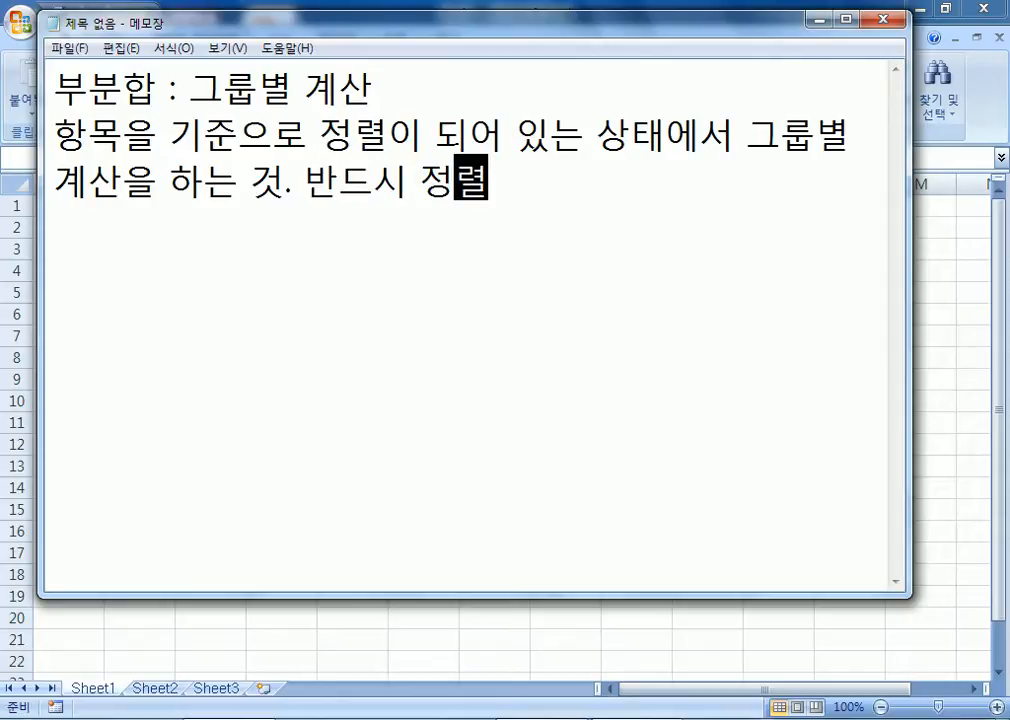
text(작업이 서)
text(ㄴ행)
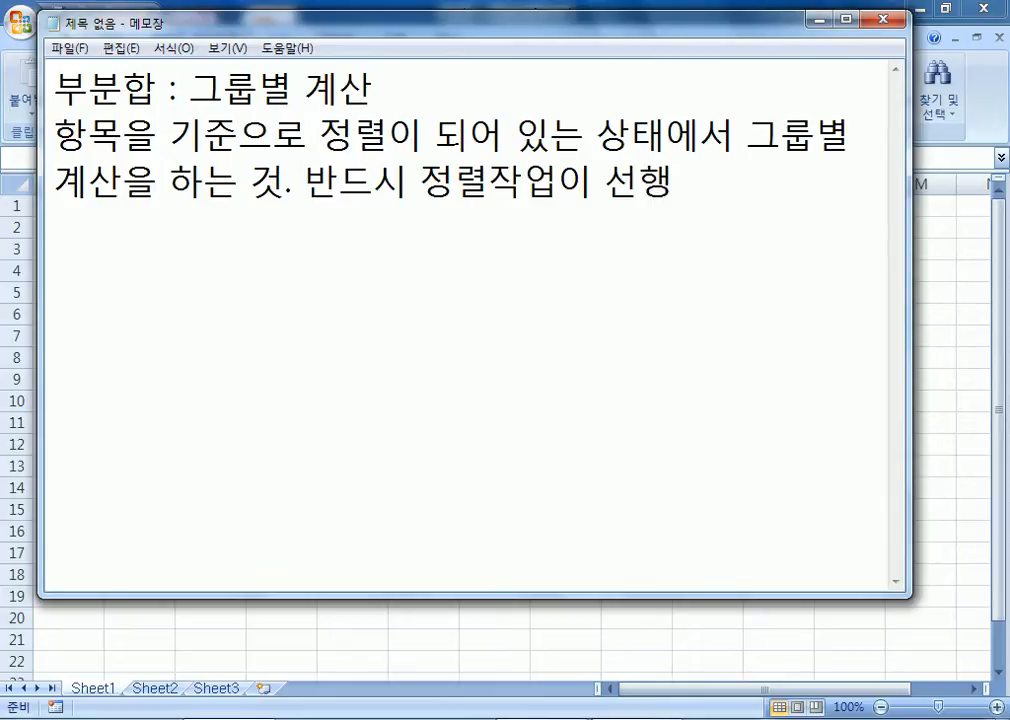
Leave a blank line below the definition and add the heading "피벗(PIVOT) 테이블"
text(파보)
key(BackSpace)
key(BackSpace)
key(BackSpace)
text(ㅣ피벗)
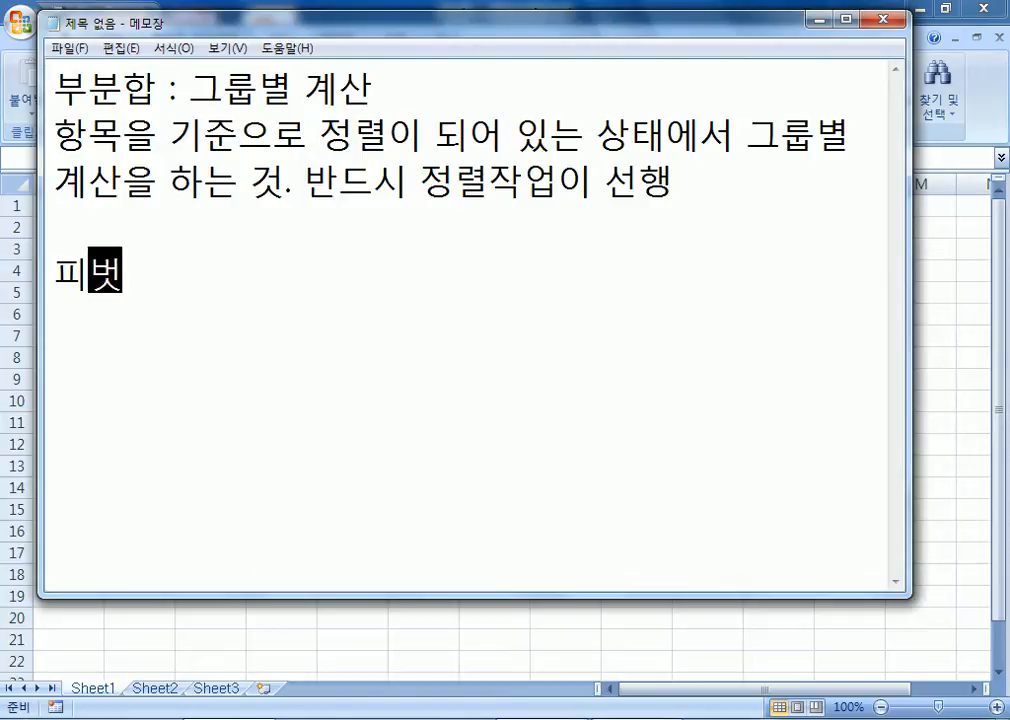
text((PIVI)
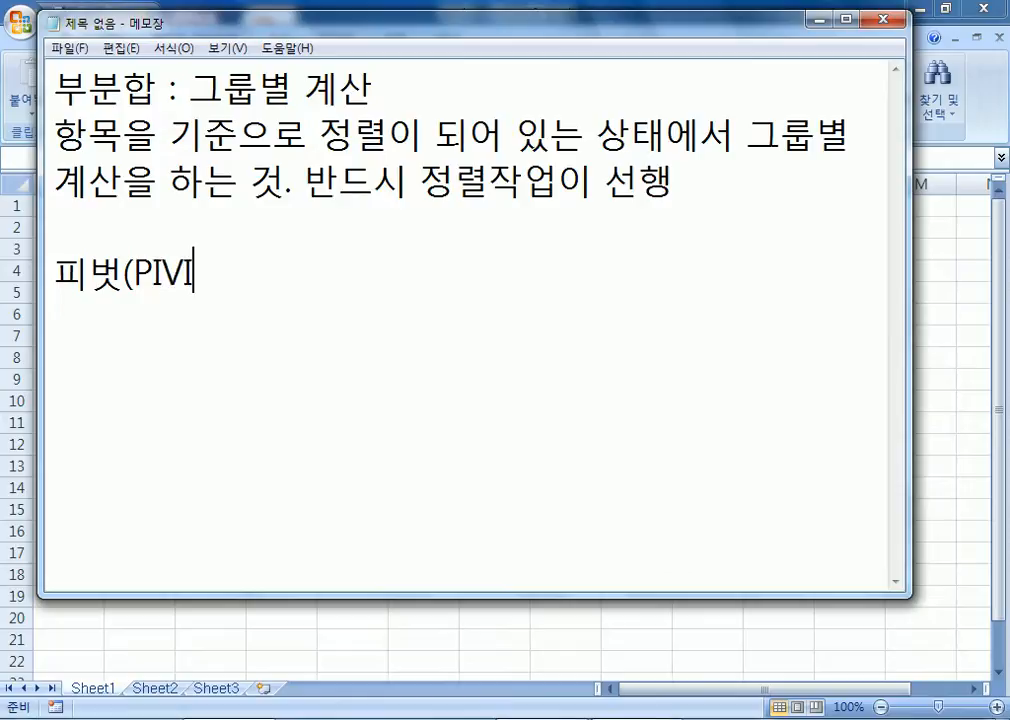
key(BackSpace)
text(OT))
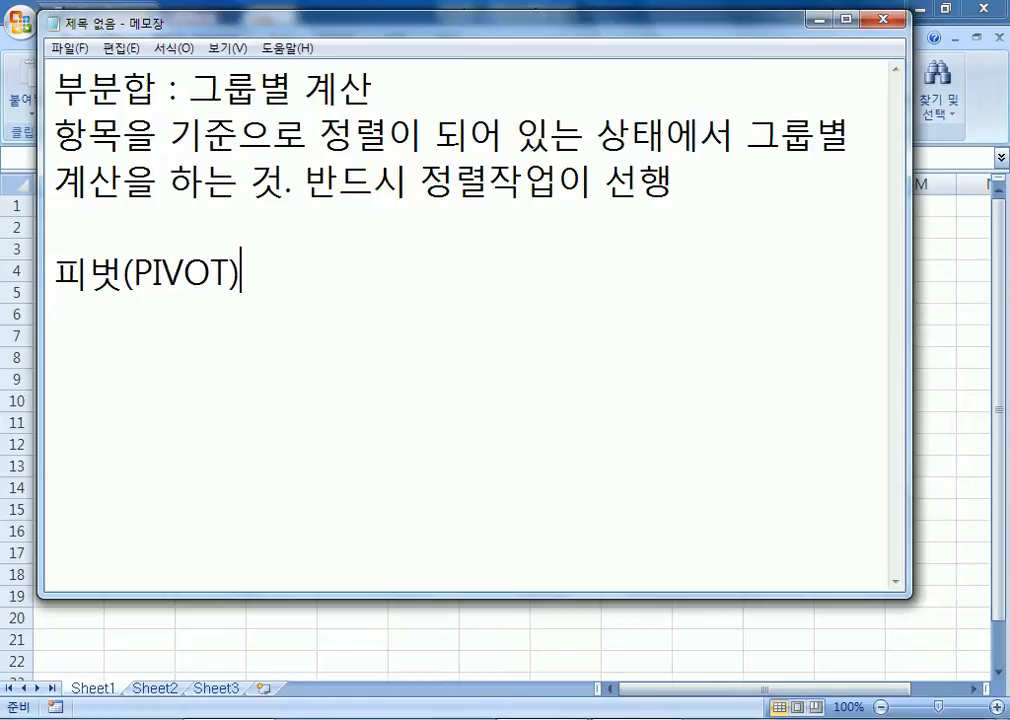
text( 테이블)
key(Return)
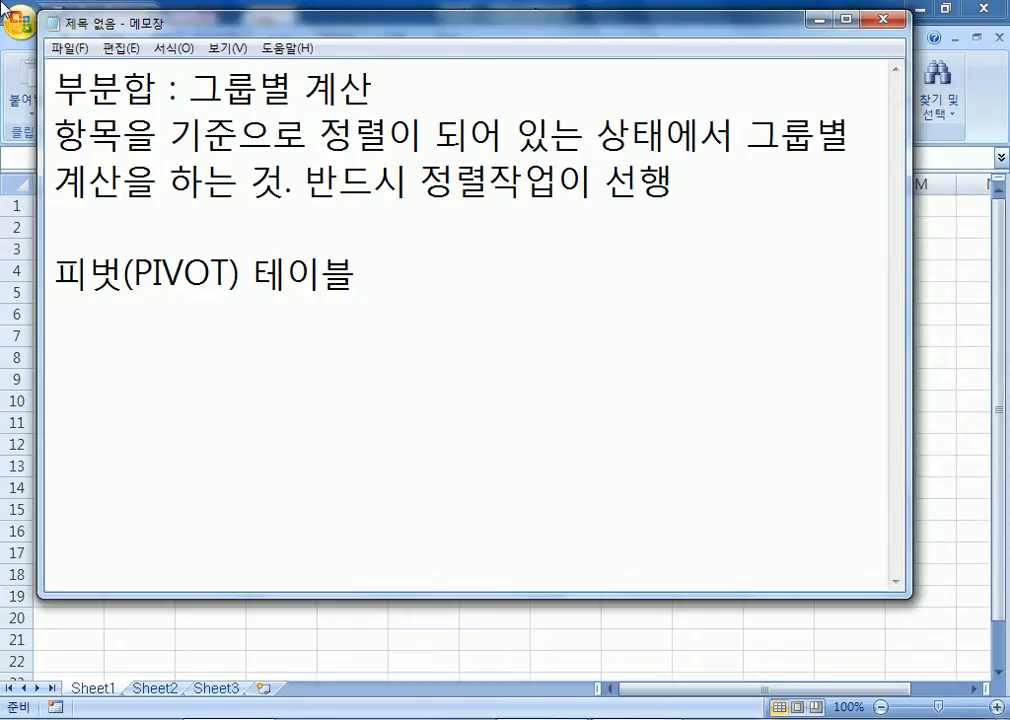
Switch to Excel and open 섹션10문제.xlsm from the 길벗컴활2급 > 01 섹션 folder on drive C
click(14, 193)
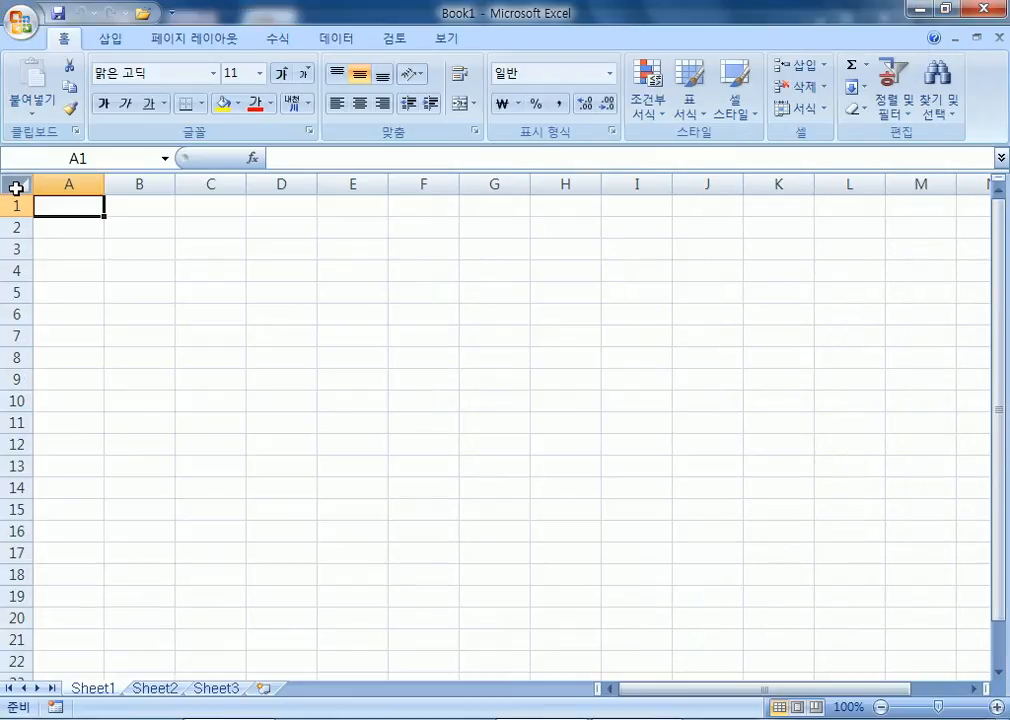
click(21, 20)
click(76, 117)
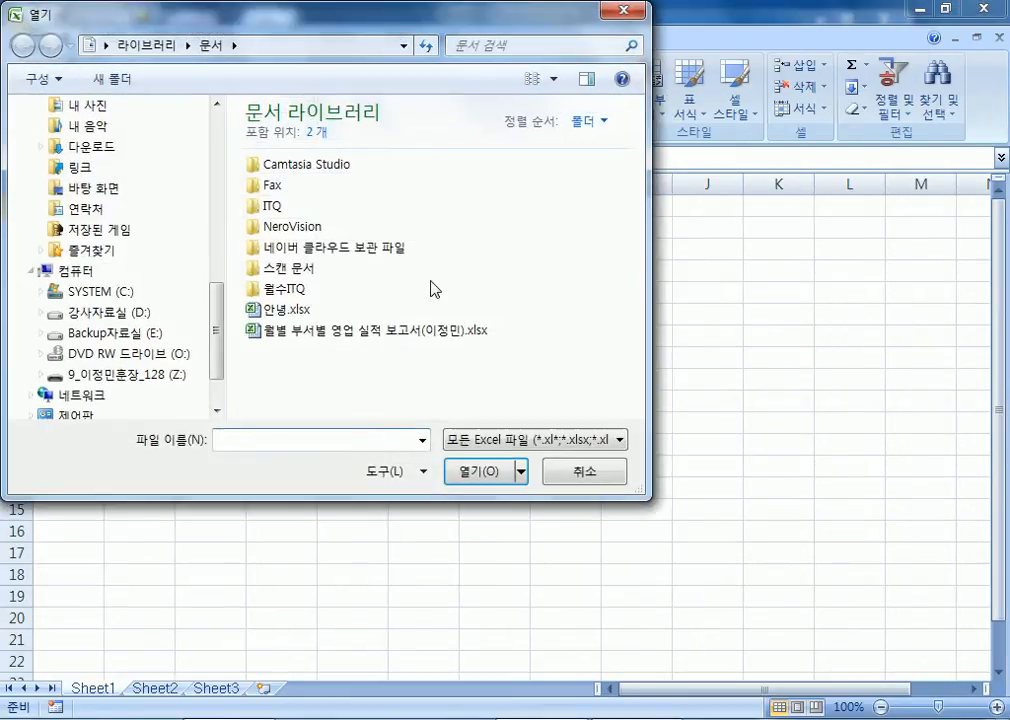
click(120, 292)
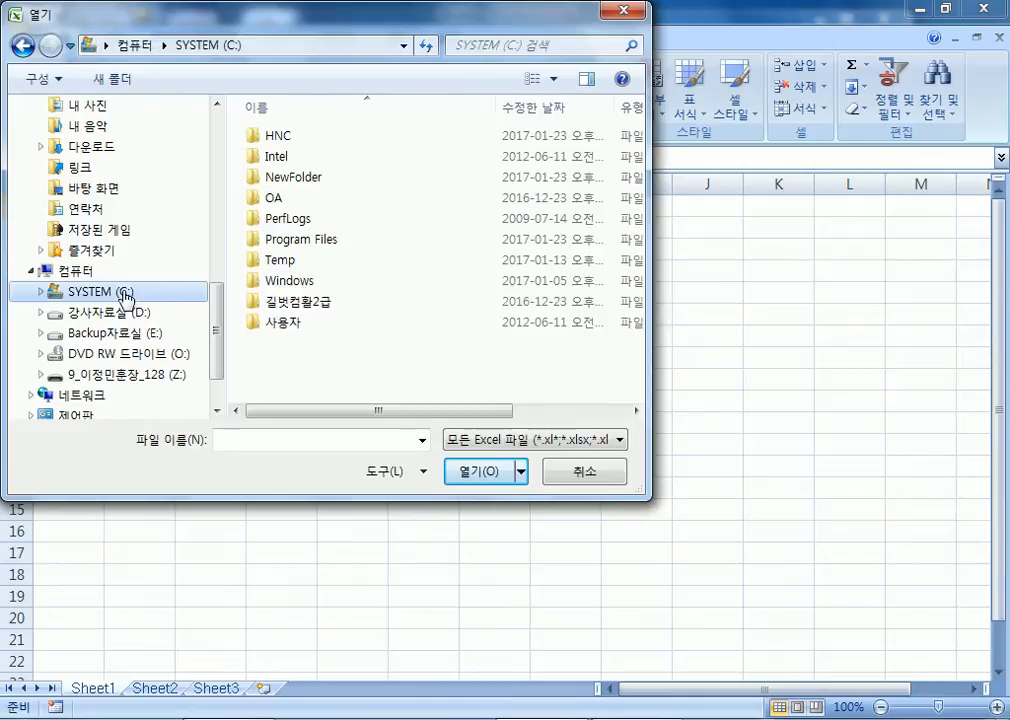
double_click(302, 298)
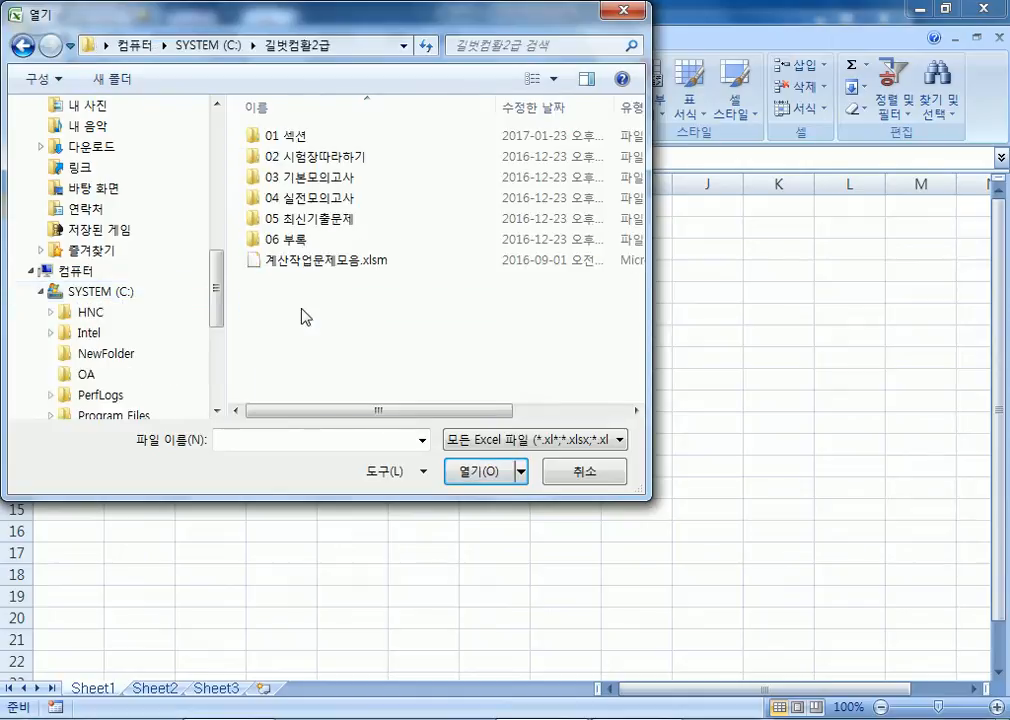
double_click(288, 135)
scroll(315, 300, down, 5)
double_click(300, 205)
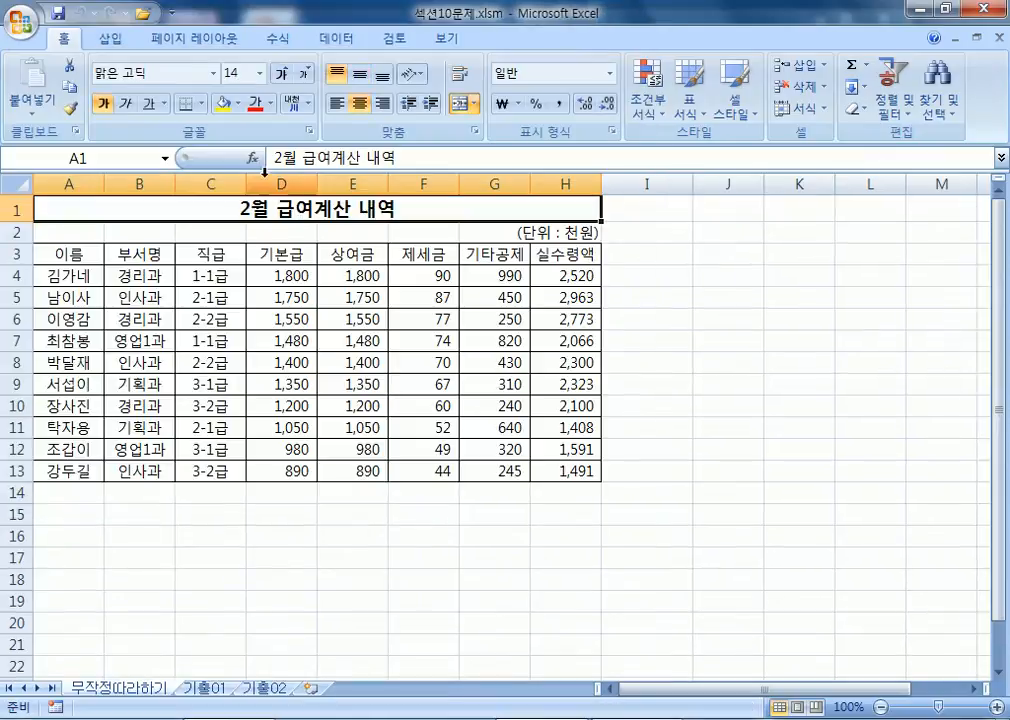
Examine the entries of the 부서명 and 직급 columns in the 2월 급여계산 내역 table at an enlarged scale
ctrl+scroll(232, 256, up, 3)
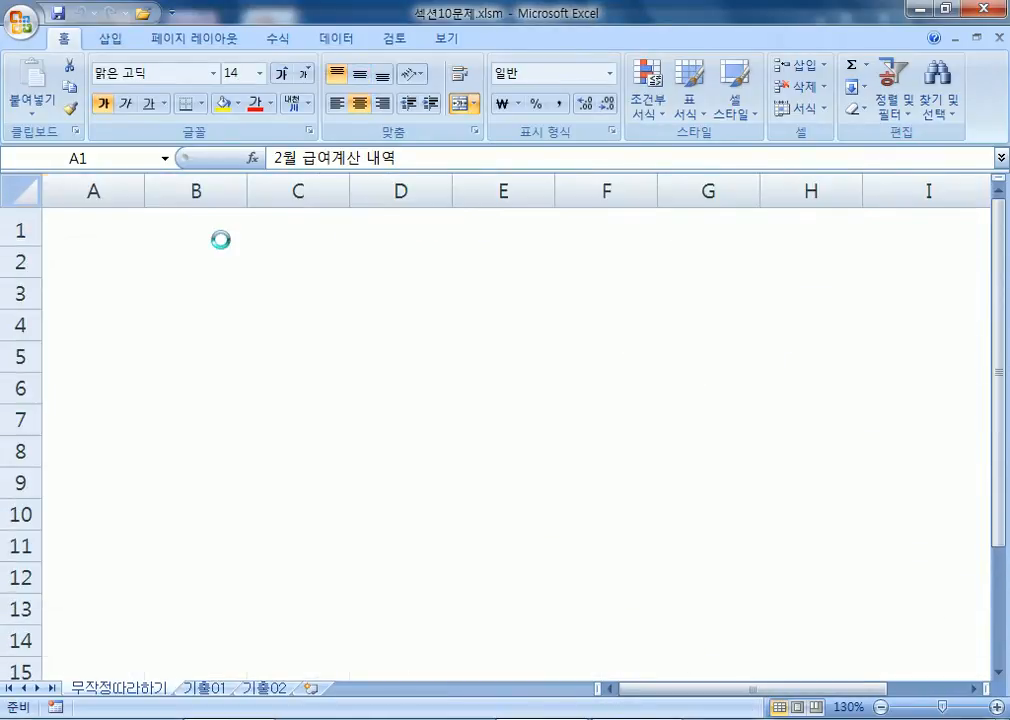
scroll(203, 239, down, 1)
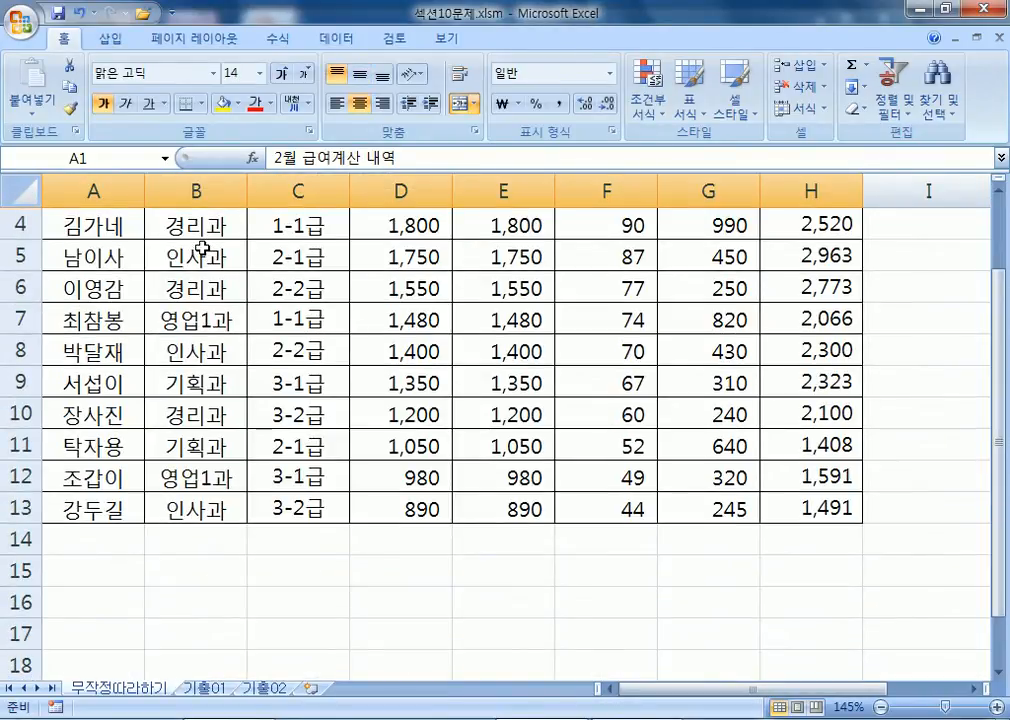
scroll(205, 249, up, 1)
drag(200, 328, 190, 610)
drag(309, 334, 310, 612)
click(210, 326)
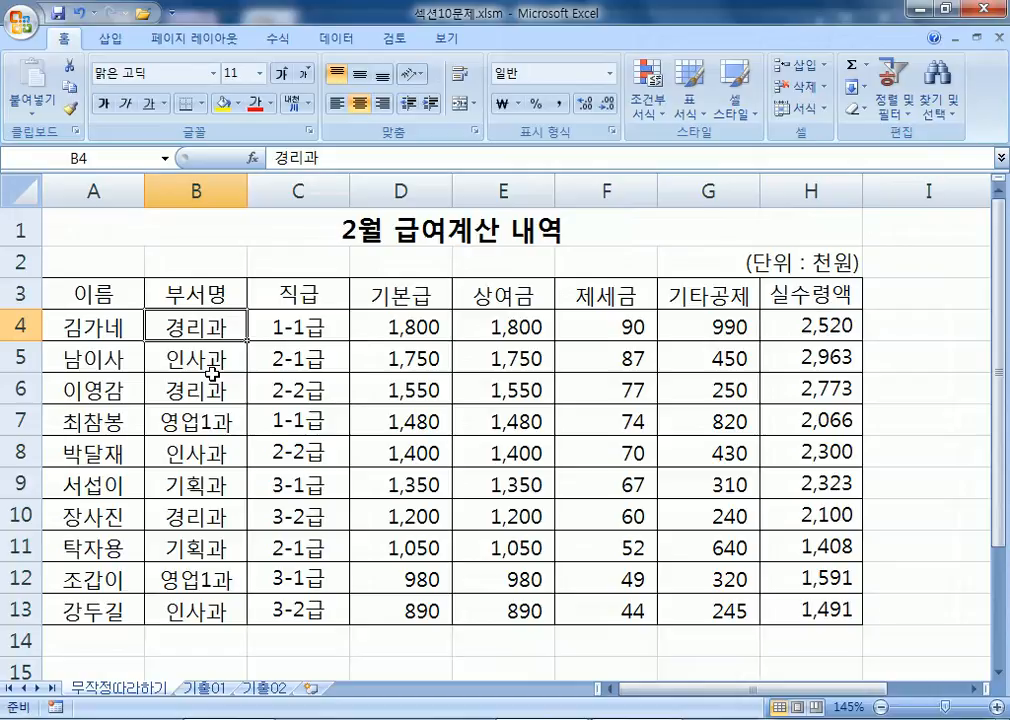
click(303, 188)
click(277, 331)
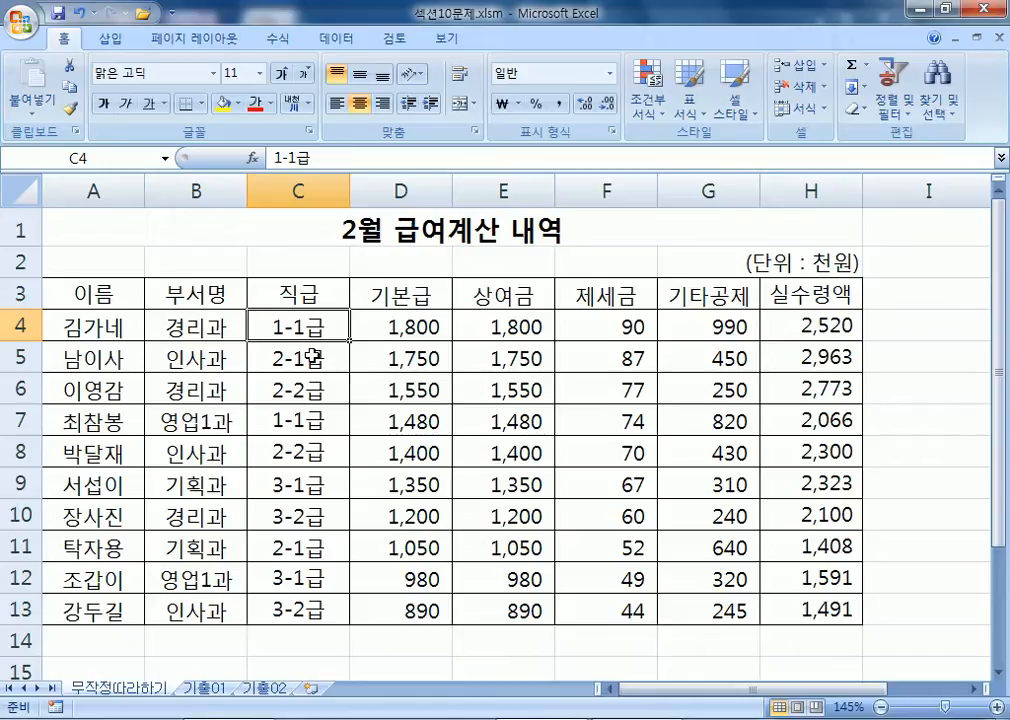
Restore the sheet's zoom to 100% and compare the first 부서명 and 직급 entries as possible grouping criteria
scroll(313, 355, down, 2)
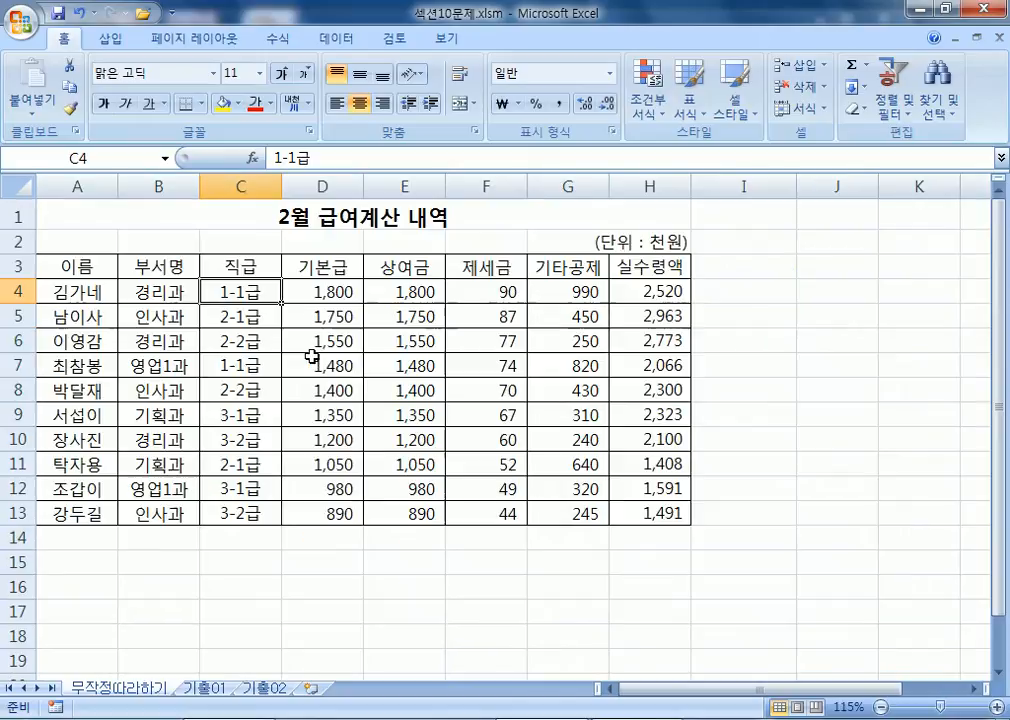
scroll(165, 292, down, 1)
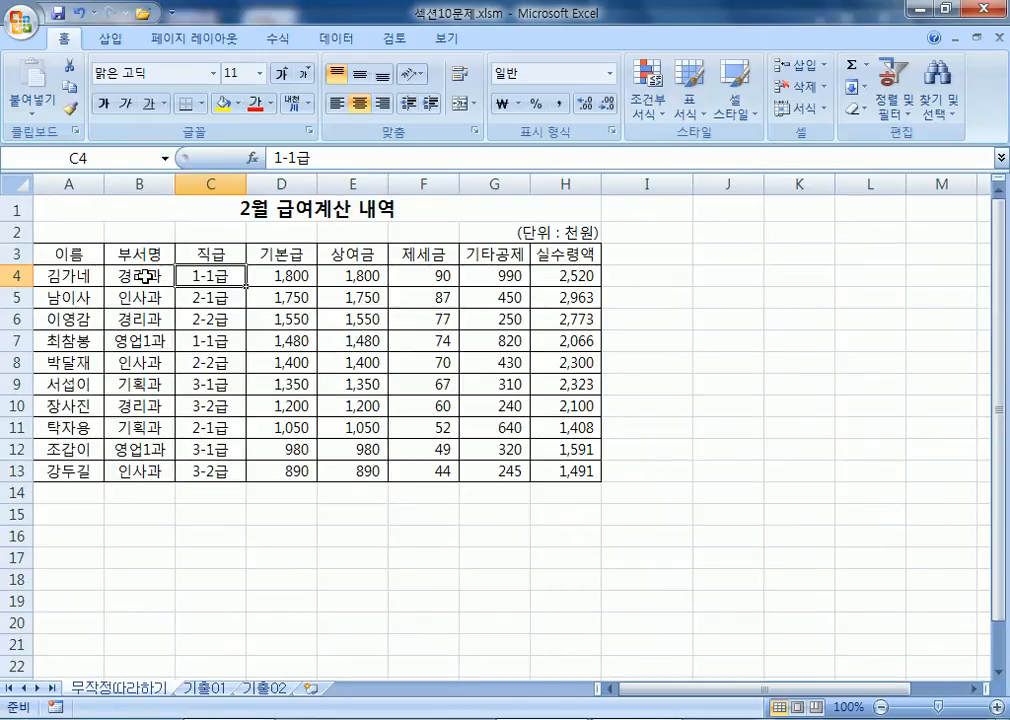
click(142, 272)
click(203, 276)
click(140, 270)
click(213, 300)
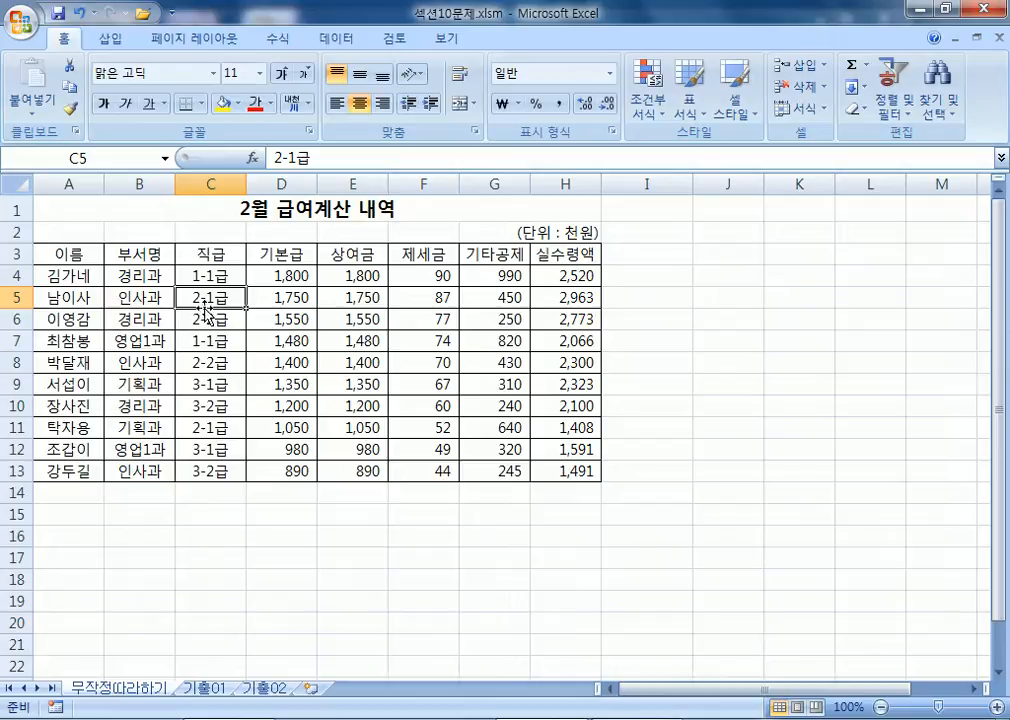
Examine the extent of the data table A3:H13 in relation to title rows 1 and 2 directly above it
drag(74, 253, 566, 474)
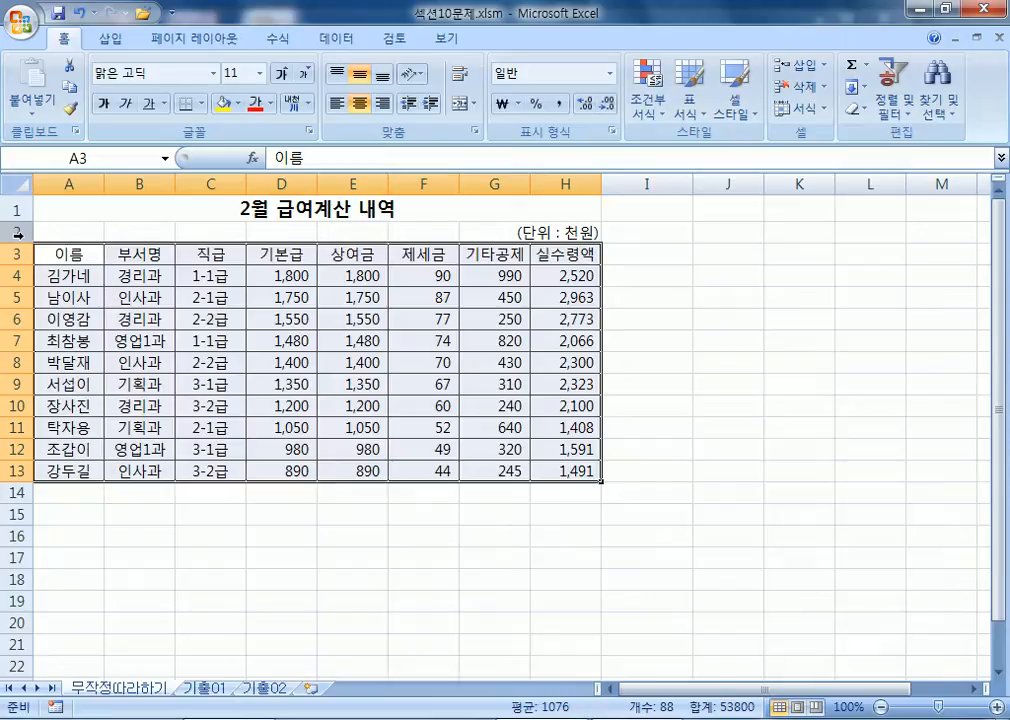
drag(16, 210, 16, 232)
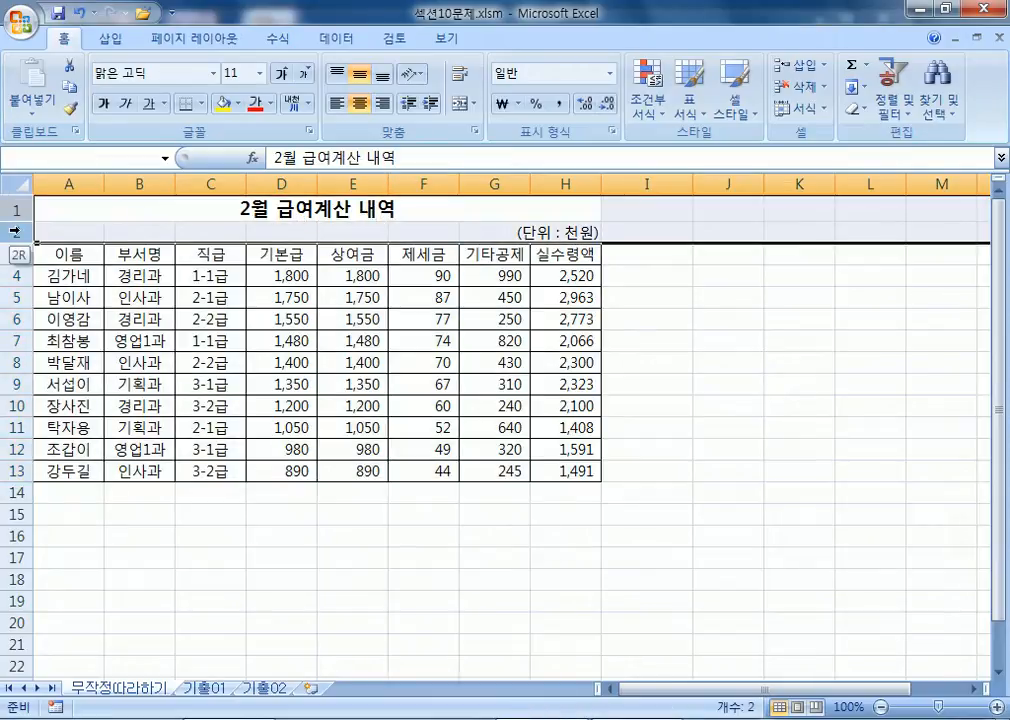
drag(16, 253, 16, 427)
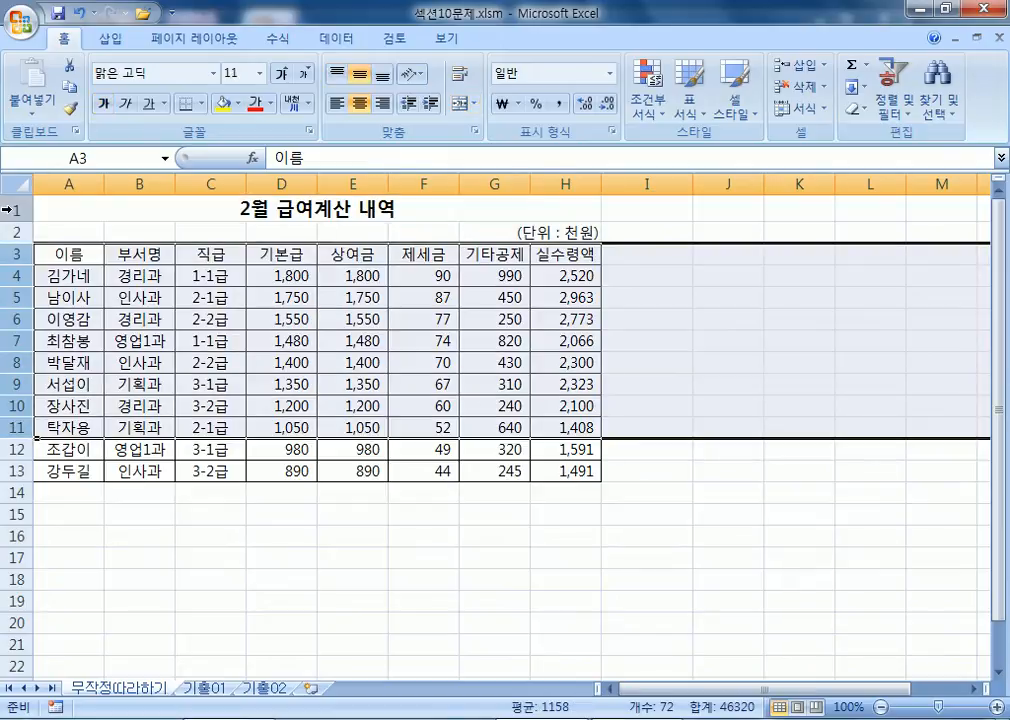
drag(16, 210, 16, 232)
click(500, 274)
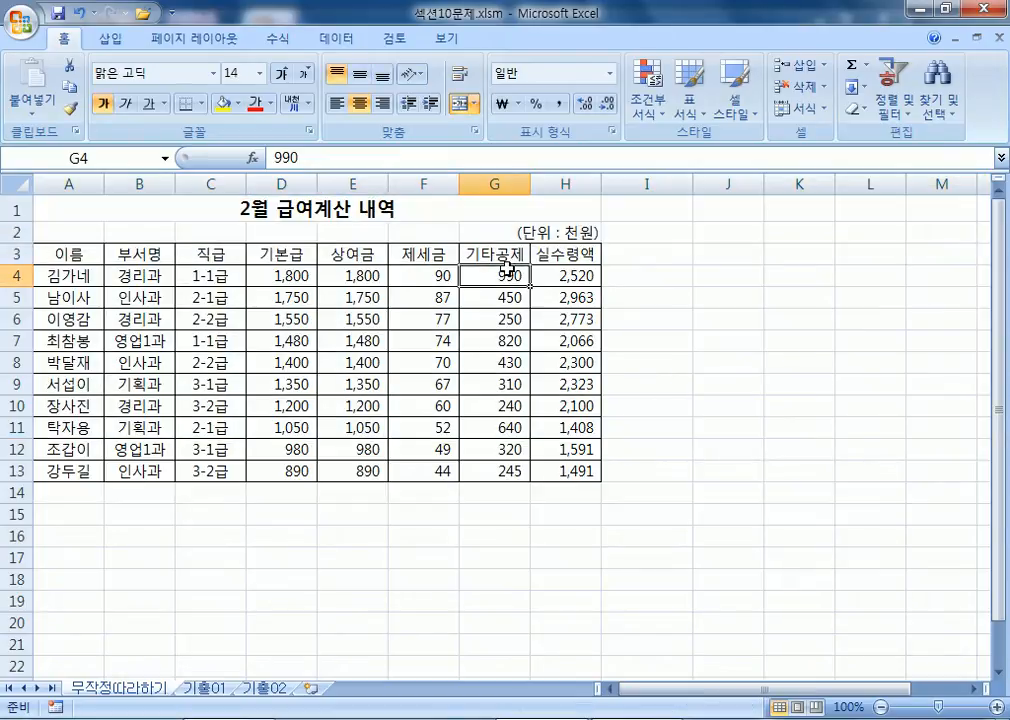
Try inserting a blank row above the header row, select the shifted table A4:H14, and undo the insertion
right_click(18, 256)
click(70, 365)
click(282, 362)
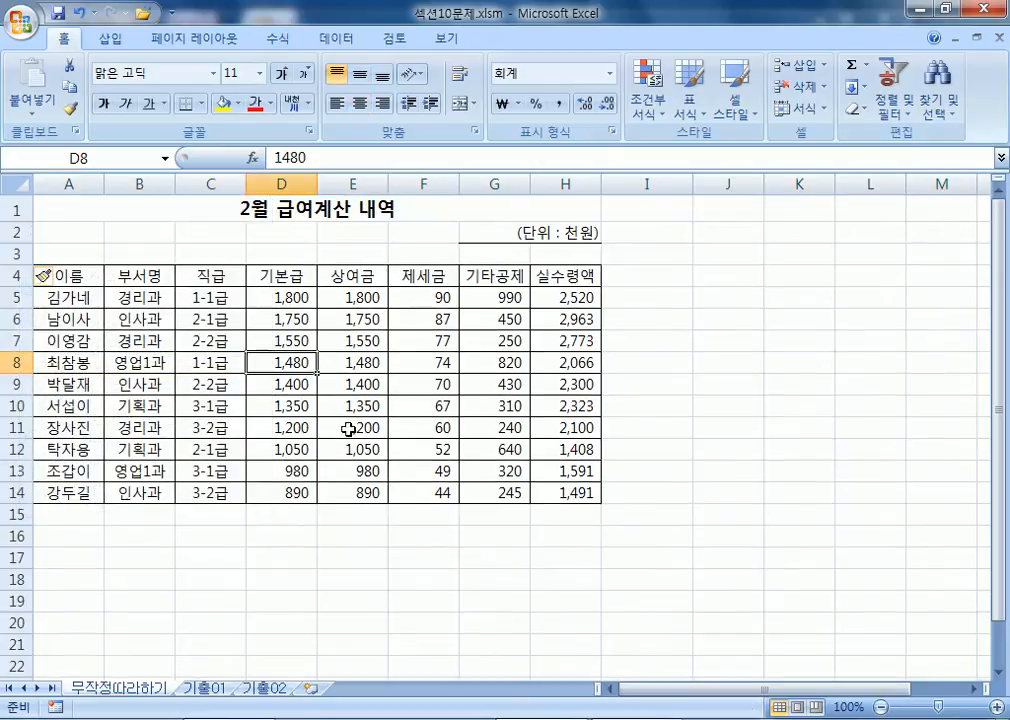
drag(69, 275, 140, 276)
drag(275, 307, 552, 497)
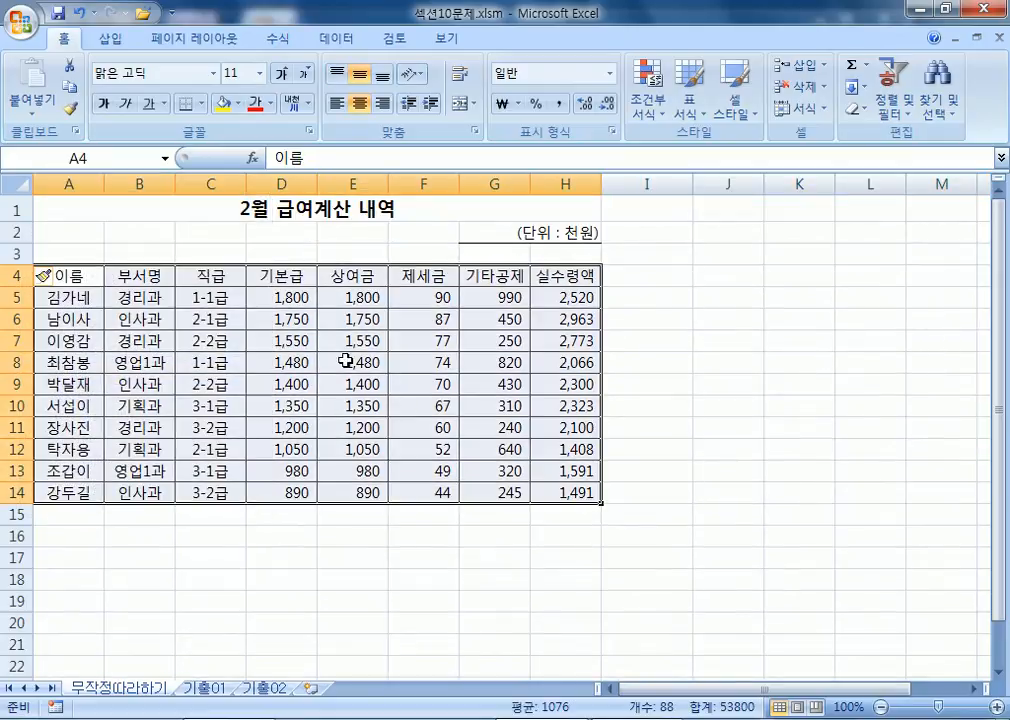
click(288, 341)
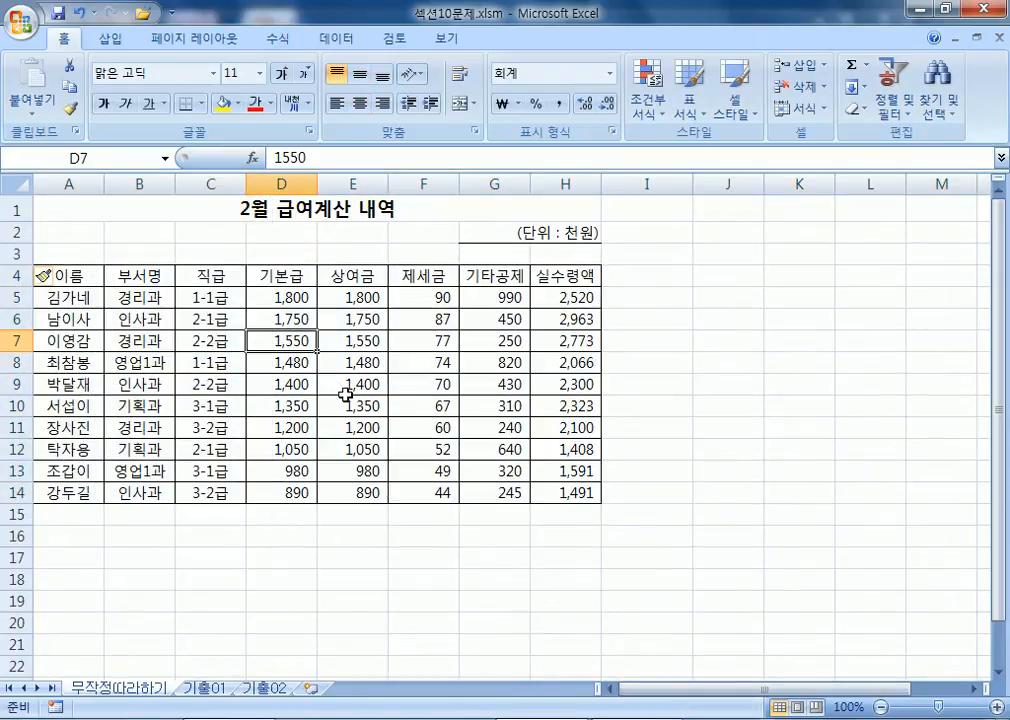
key(ctrl+z)
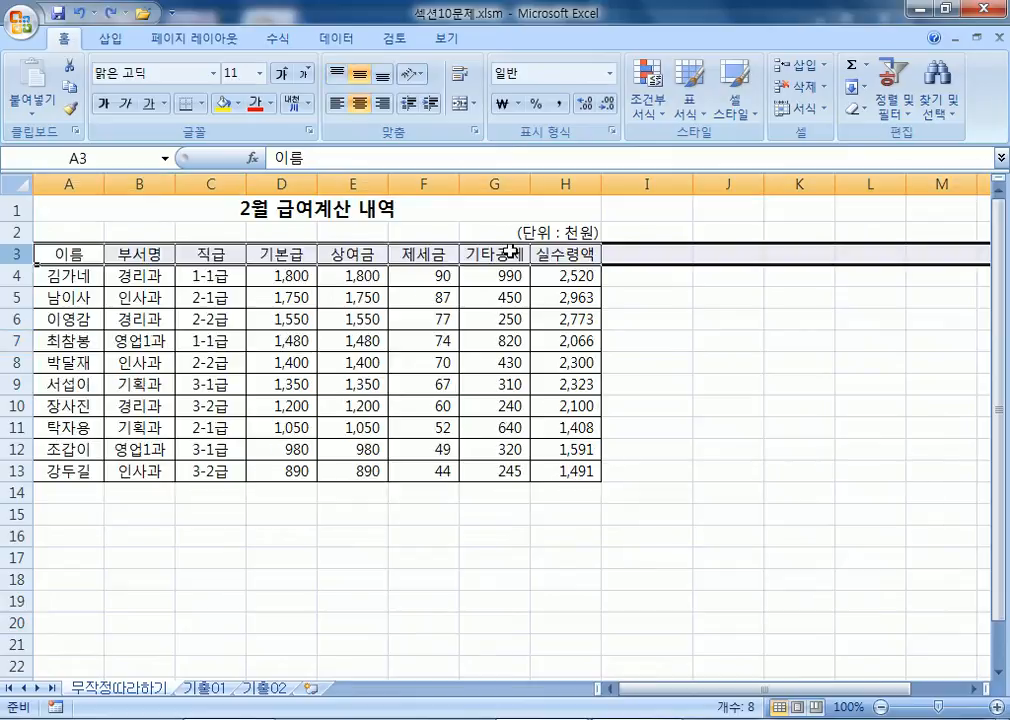
drag(75, 254, 545, 471)
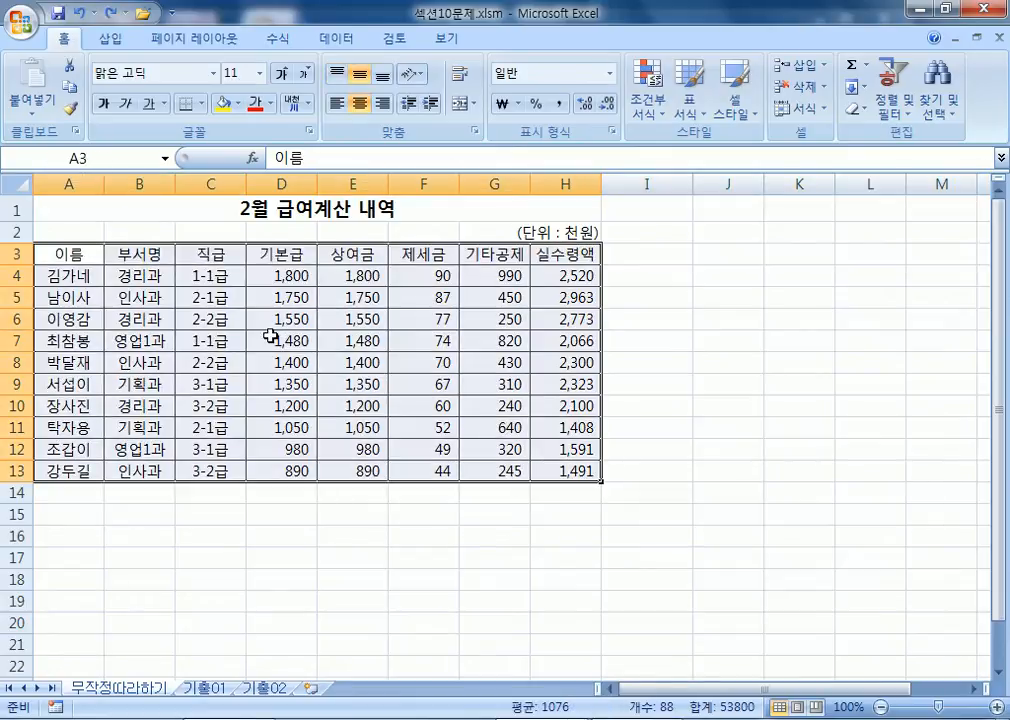
click(110, 38)
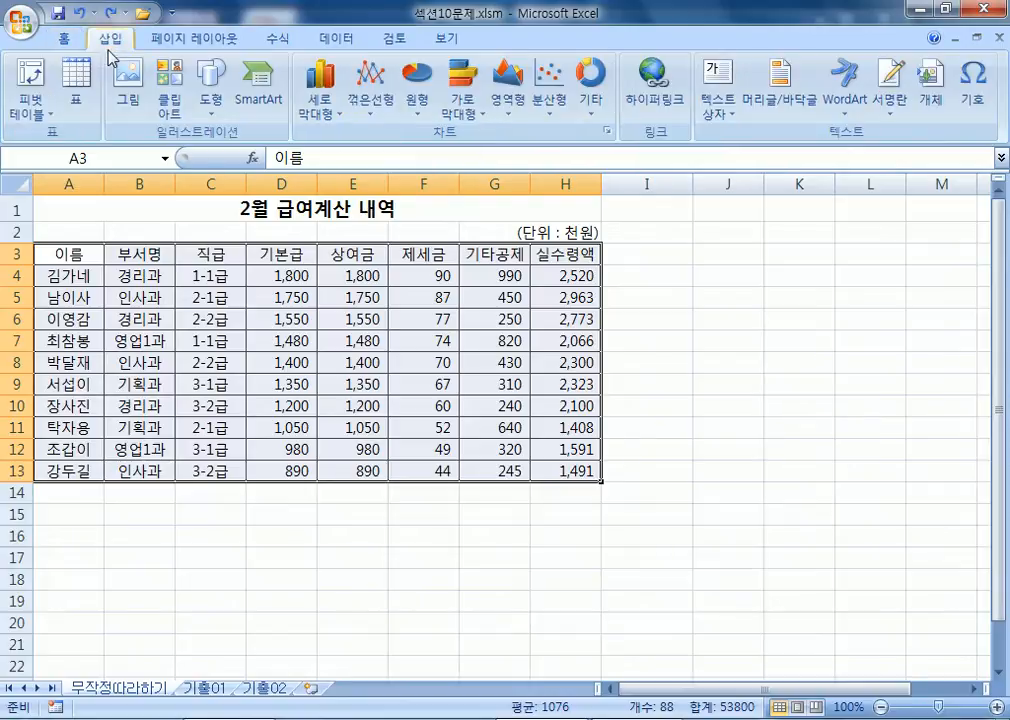
drag(72, 255, 566, 470)
click(30, 115)
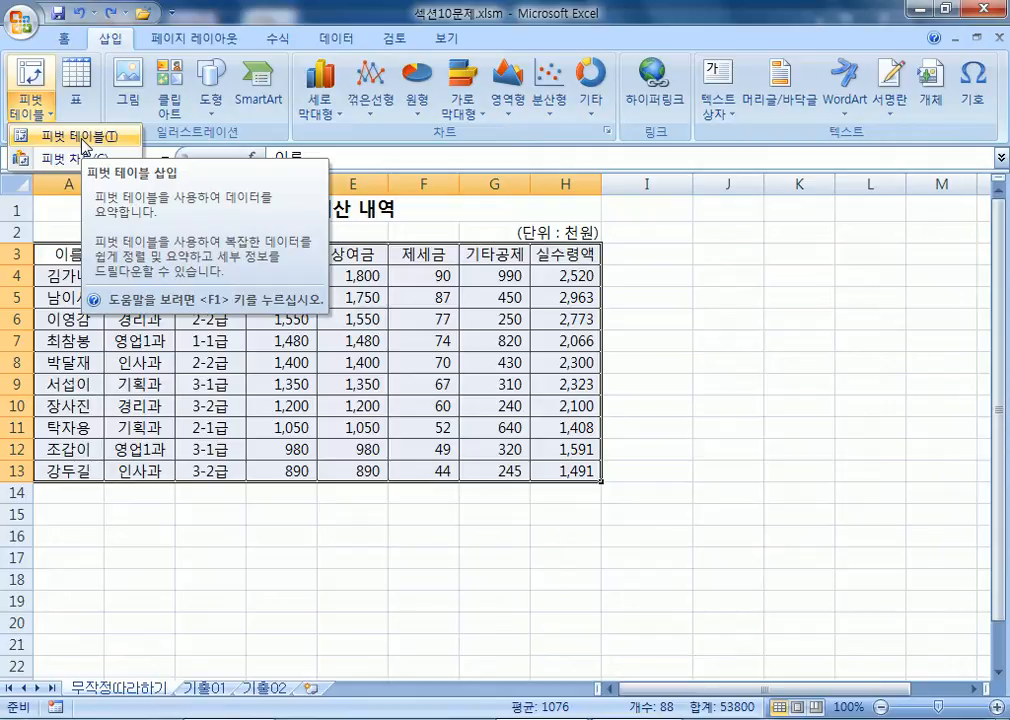
click(84, 143)
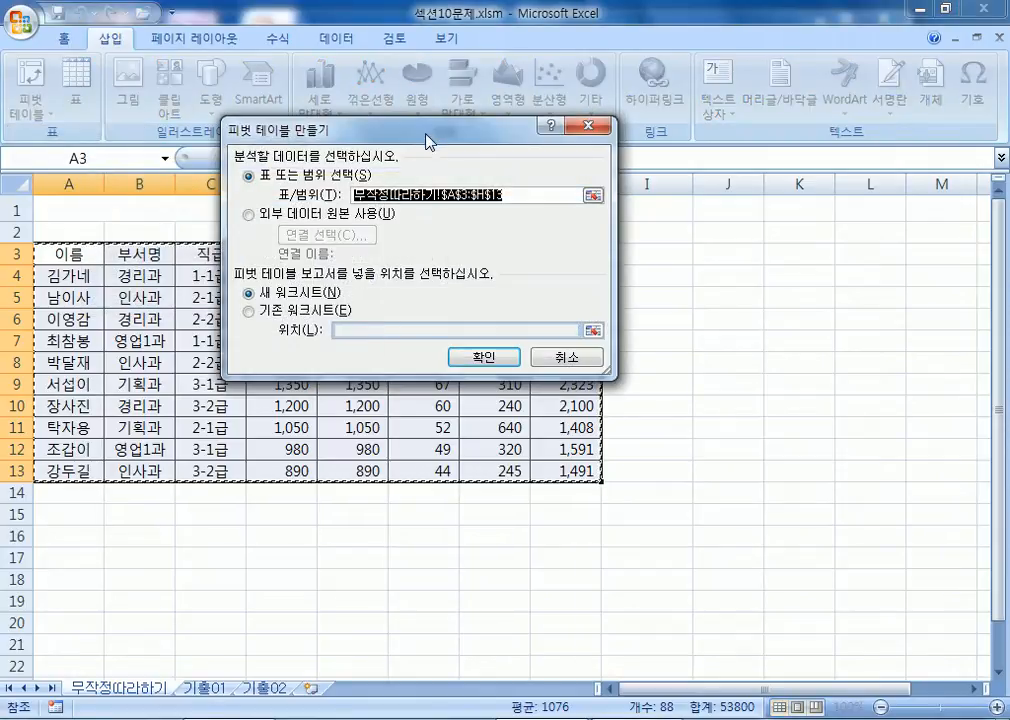
drag(425, 129, 532, 68)
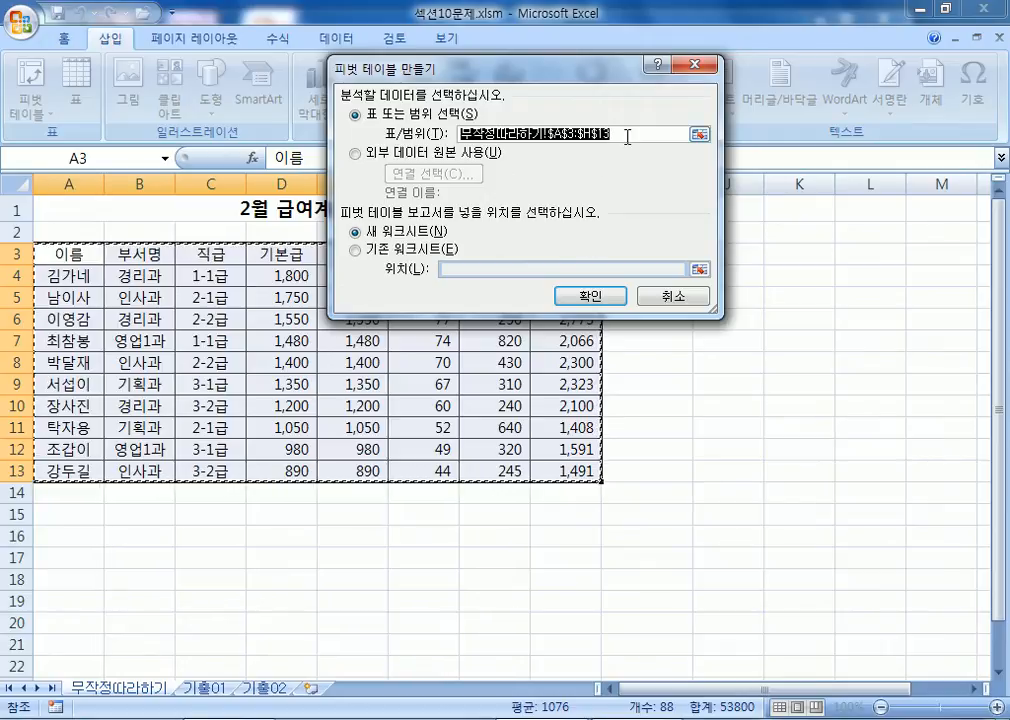
click(361, 252)
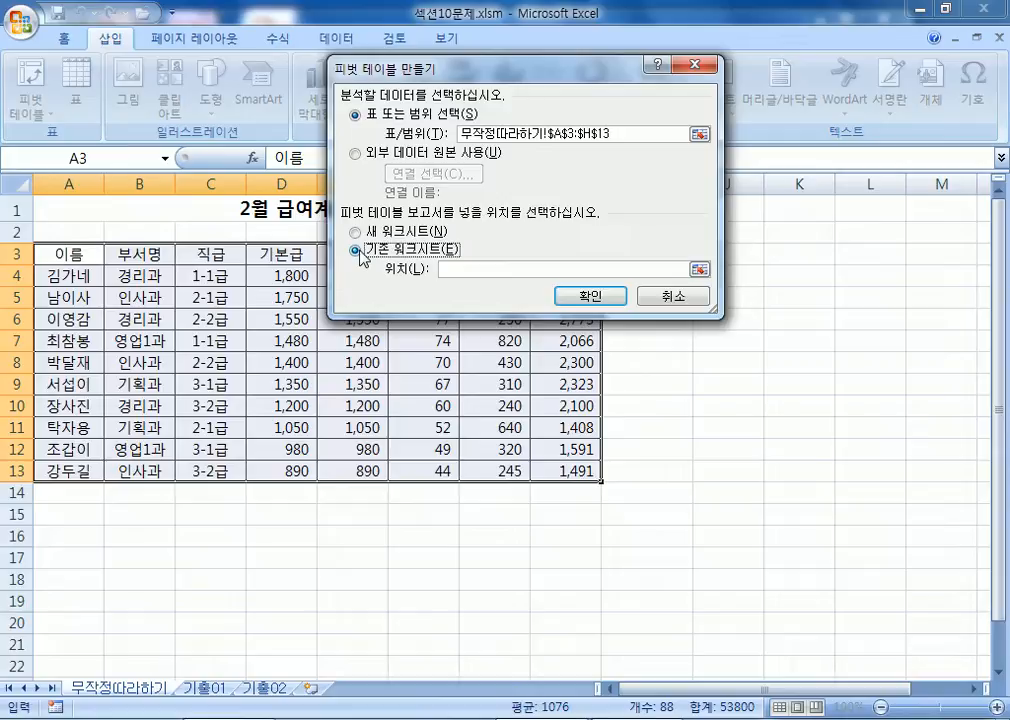
click(356, 231)
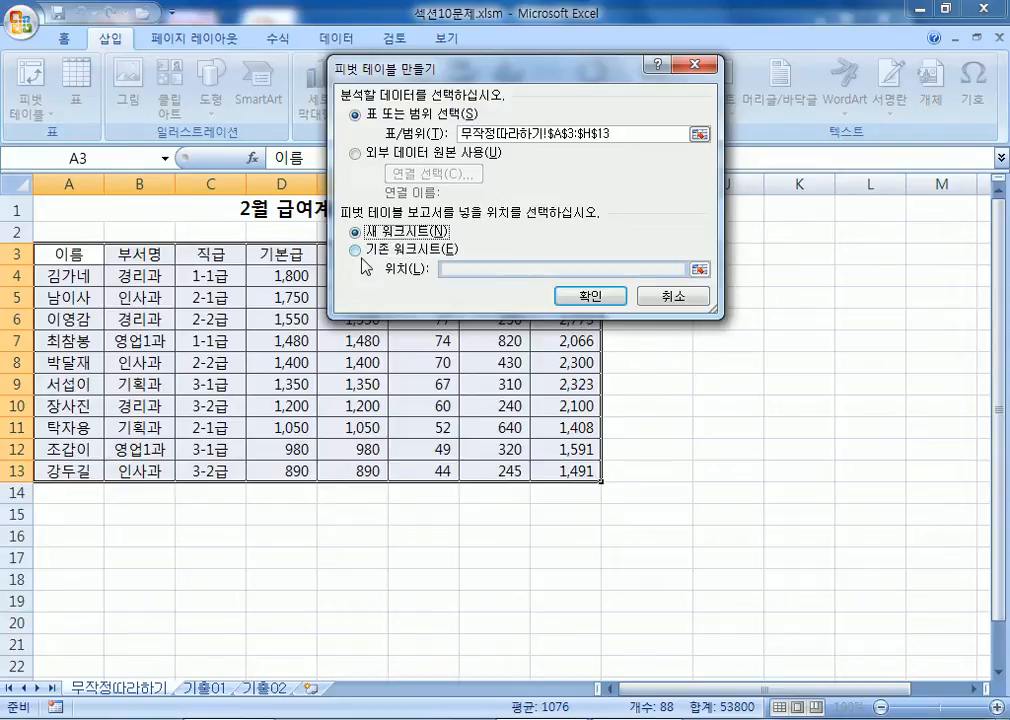
click(358, 253)
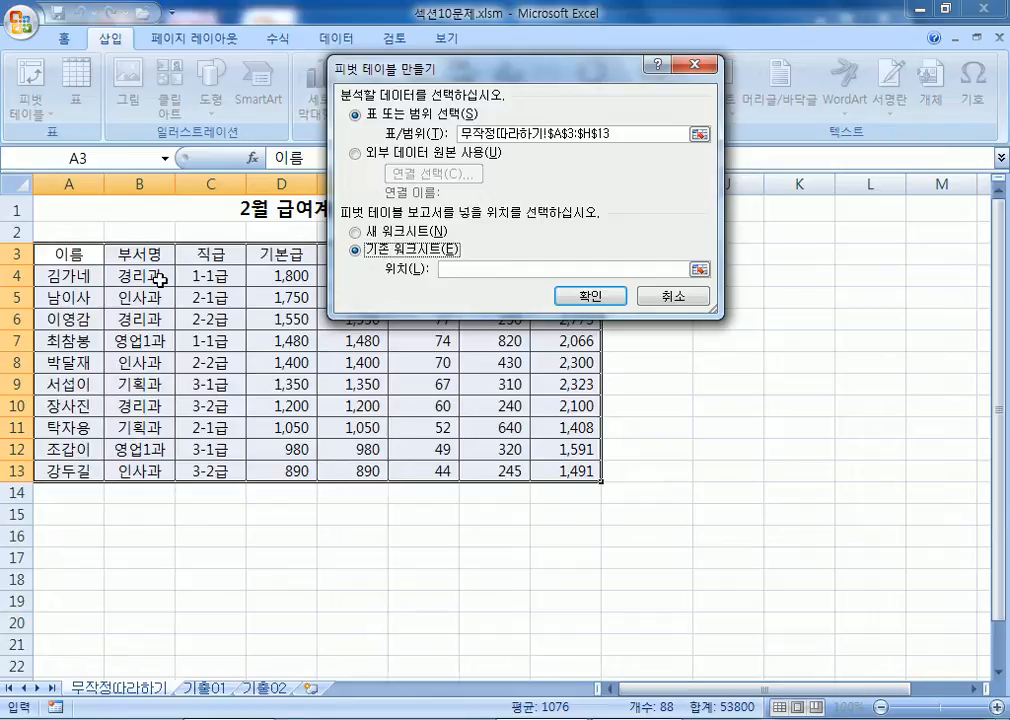
scroll(160, 284, down, 5)
scroll(160, 284, up, 1)
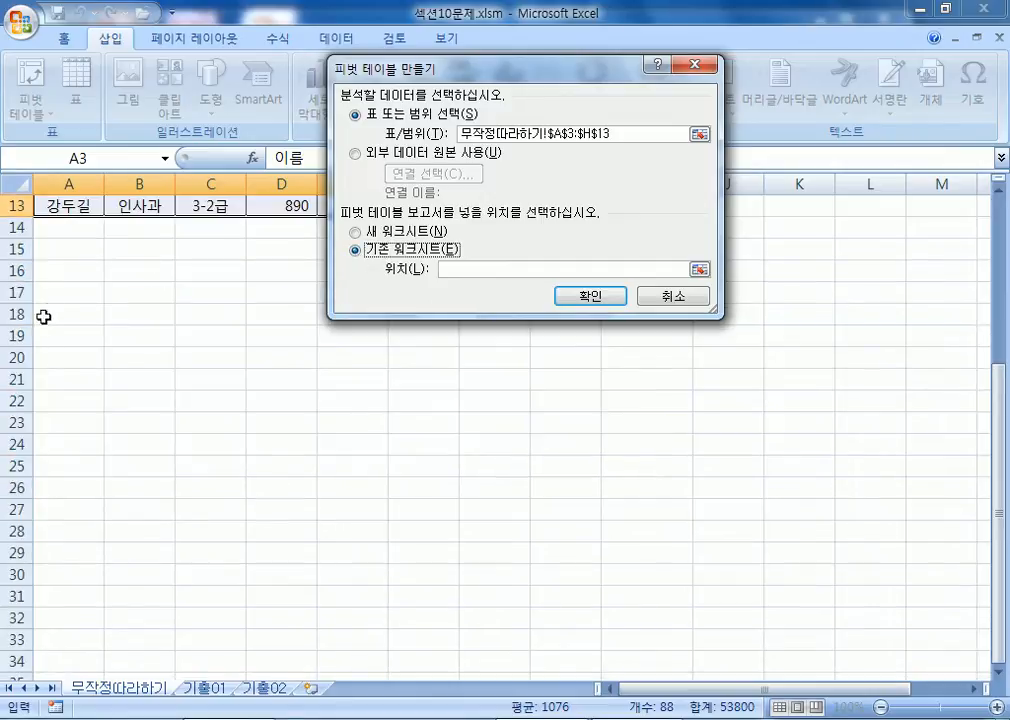
click(55, 362)
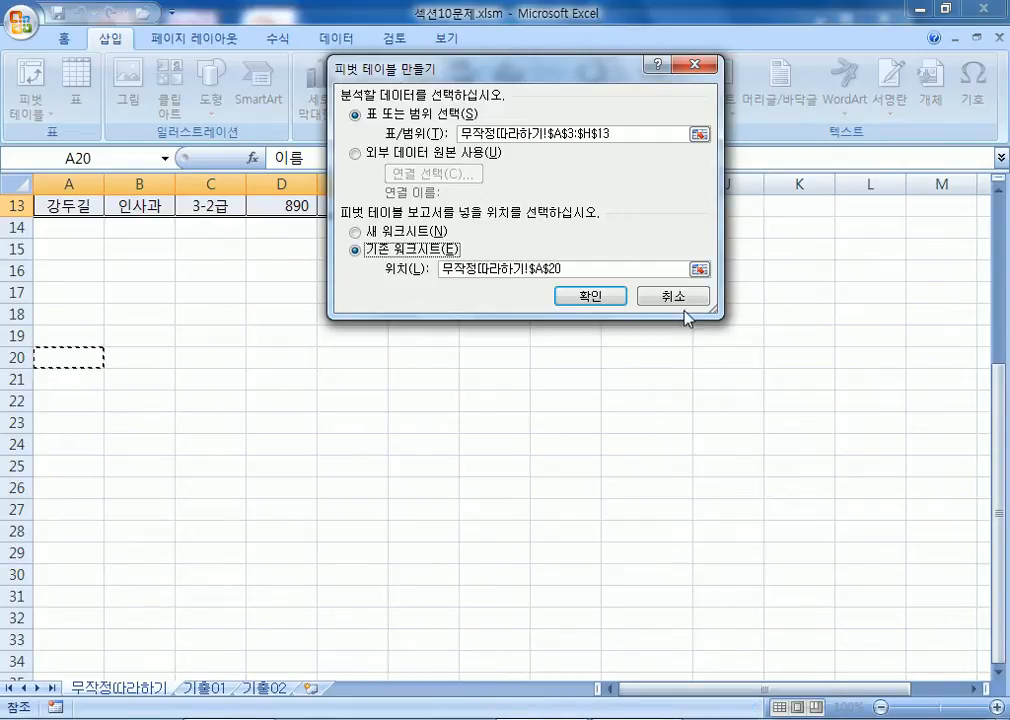
click(591, 296)
Select the data table A3:H13 including its header row and start a pivot table from it
scroll(209, 311, up, 3)
click(140, 295)
scroll(83, 288, up, 1)
drag(68, 254, 562, 470)
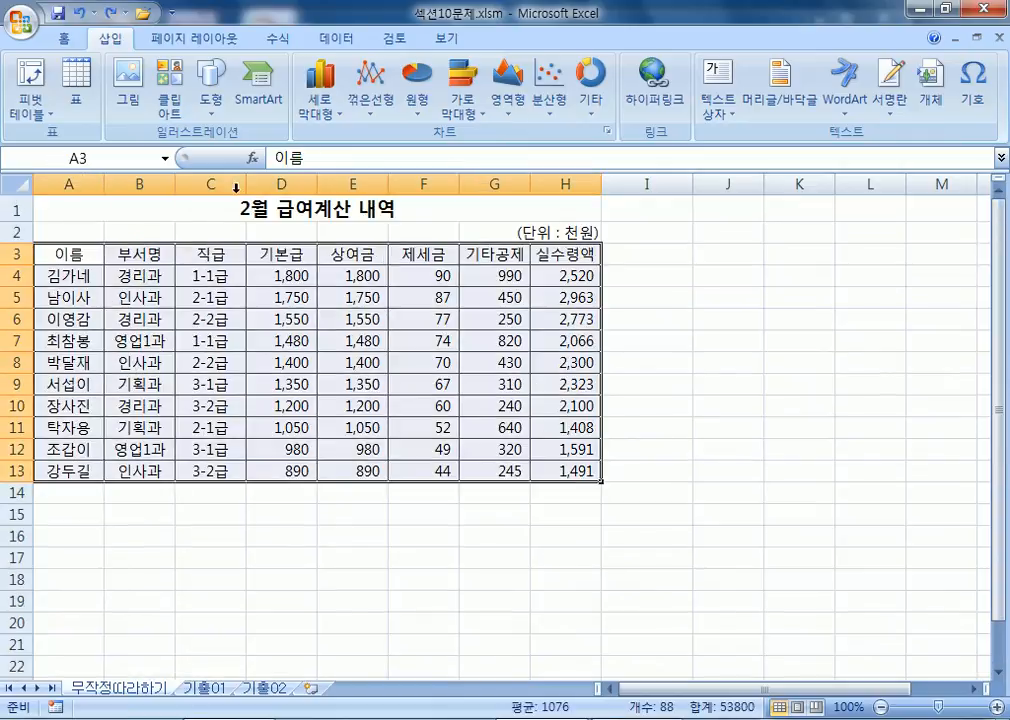
click(74, 38)
click(111, 38)
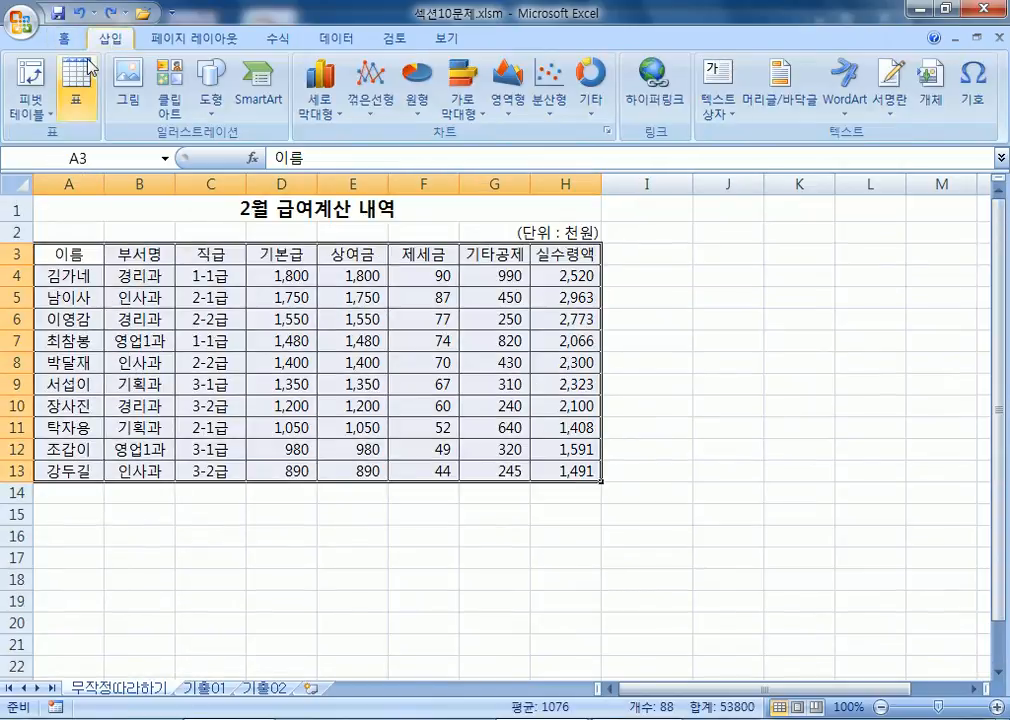
click(42, 117)
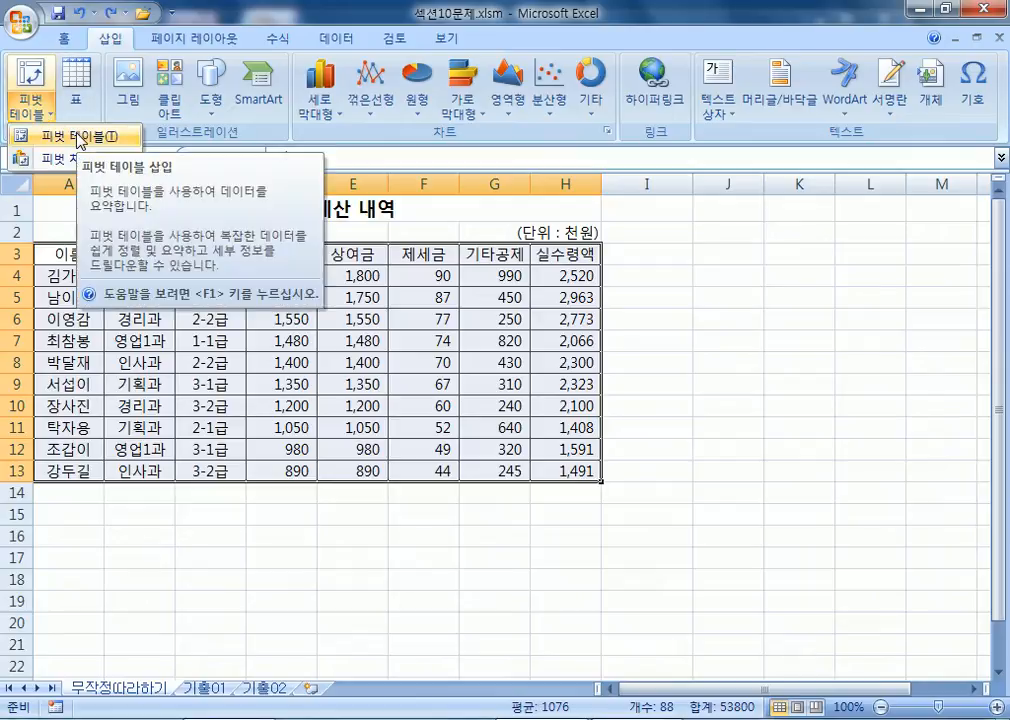
click(80, 137)
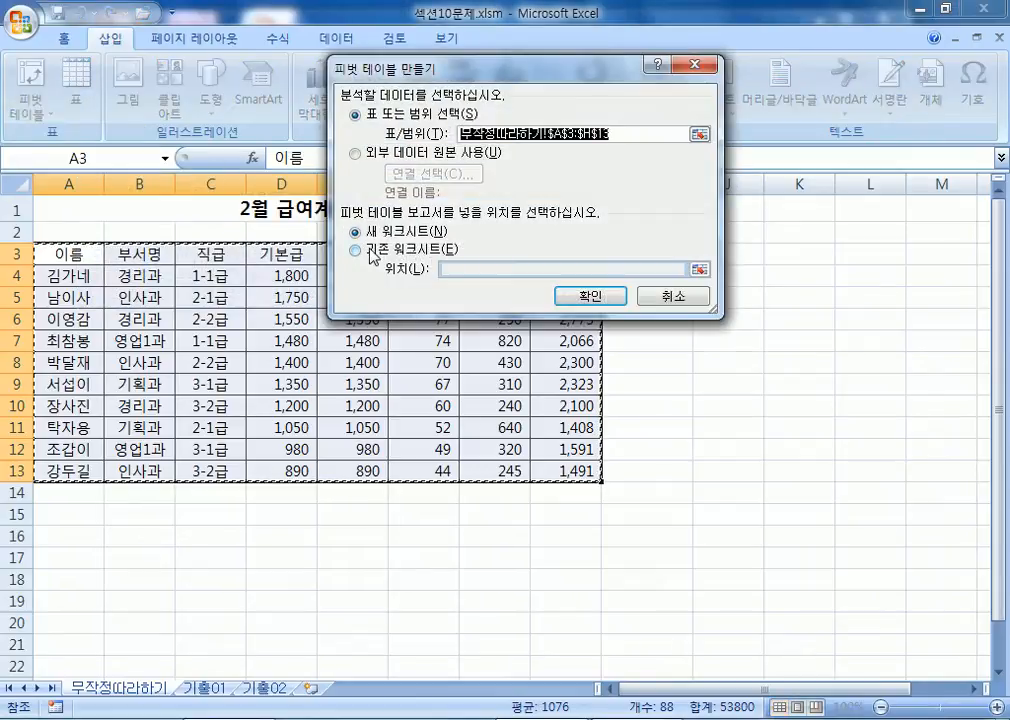
Create the pivot table report in the existing worksheet at cell A20 of the 무작정따라하기 sheet
click(359, 251)
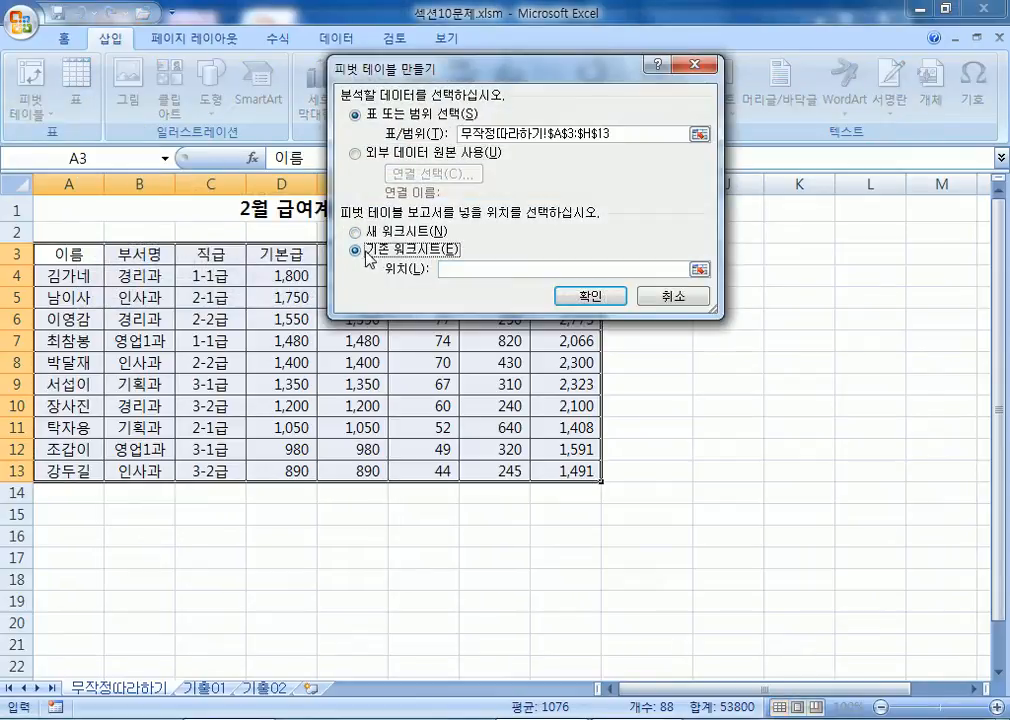
scroll(205, 203, down, 4)
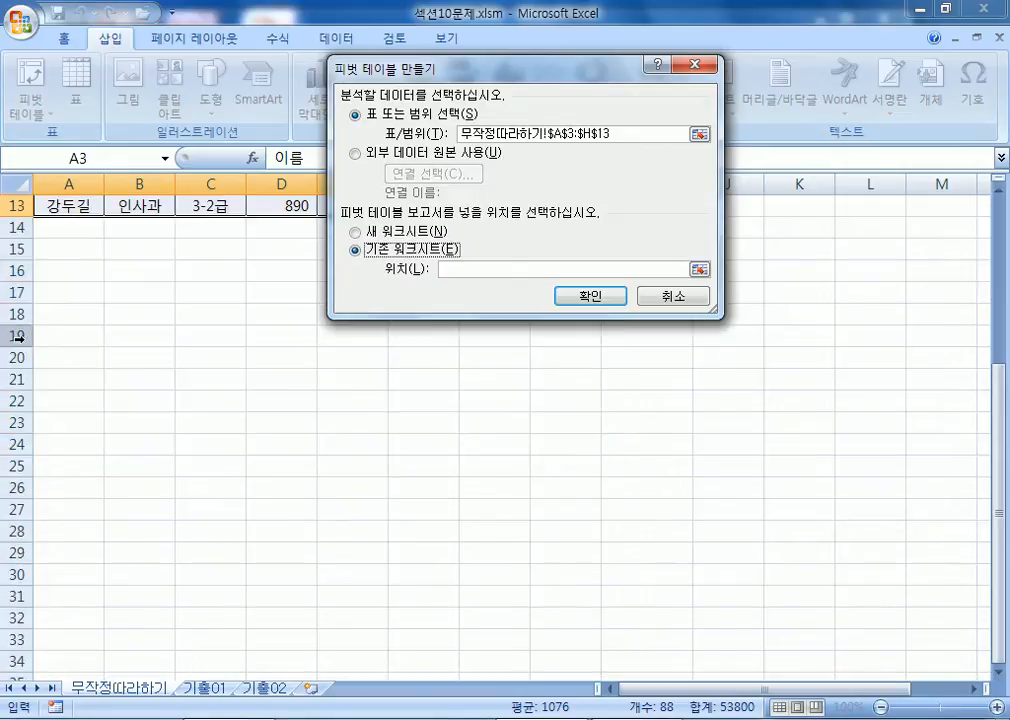
click(64, 355)
scroll(120, 300, down, 2)
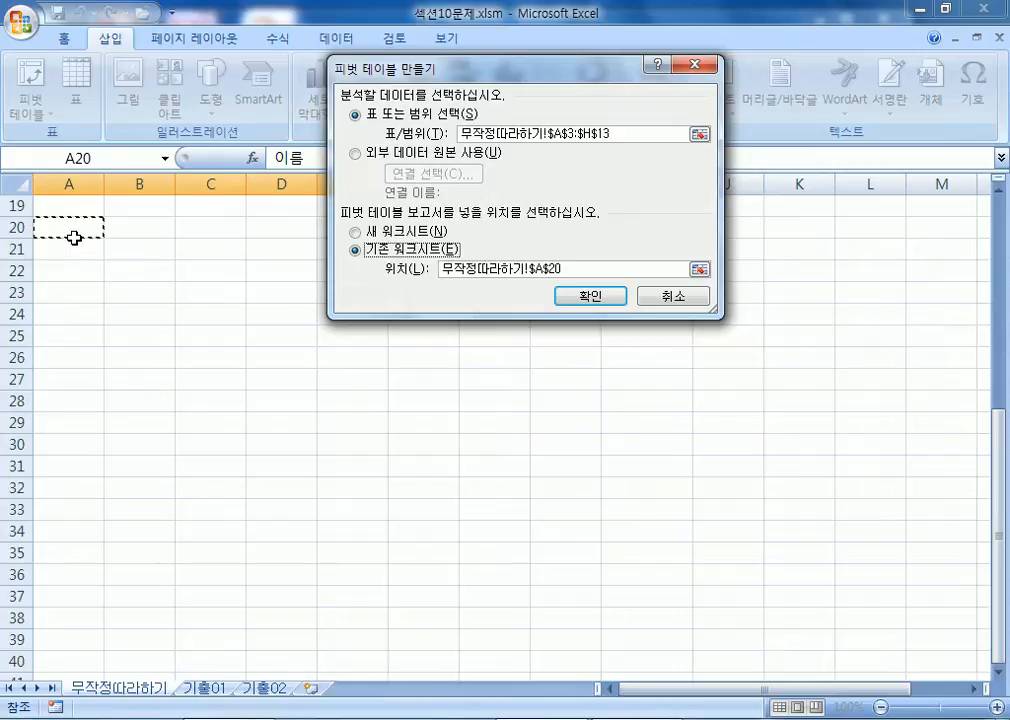
click(584, 297)
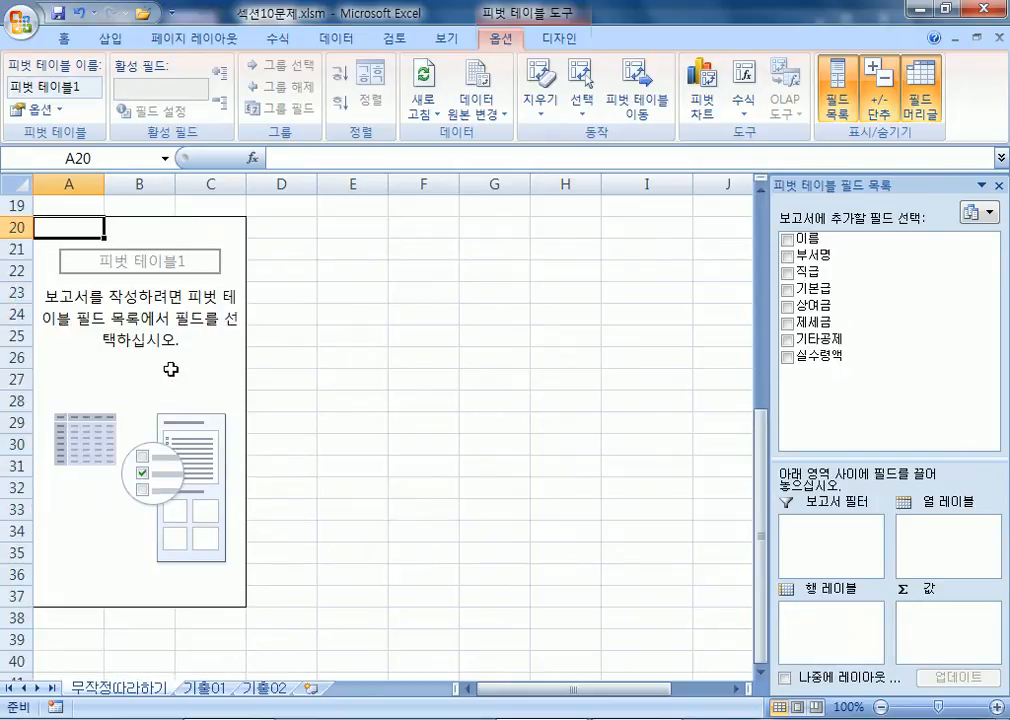
Compare how the pivot field list and pivot tools respond to selecting cells inside and outside the empty report area
click(180, 264)
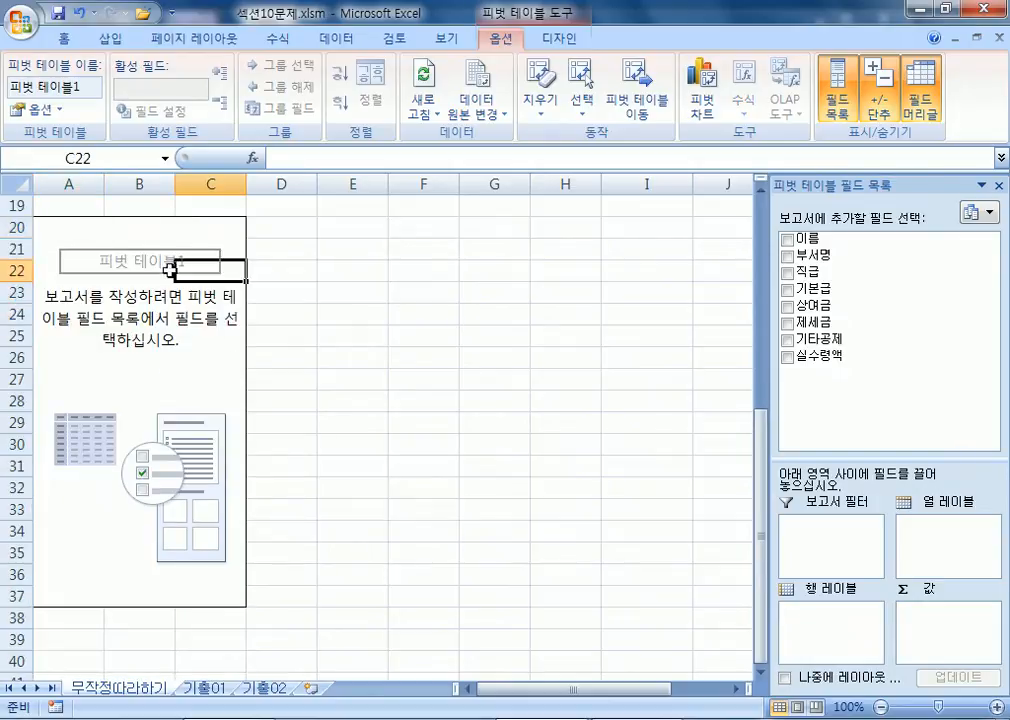
click(68, 255)
click(49, 263)
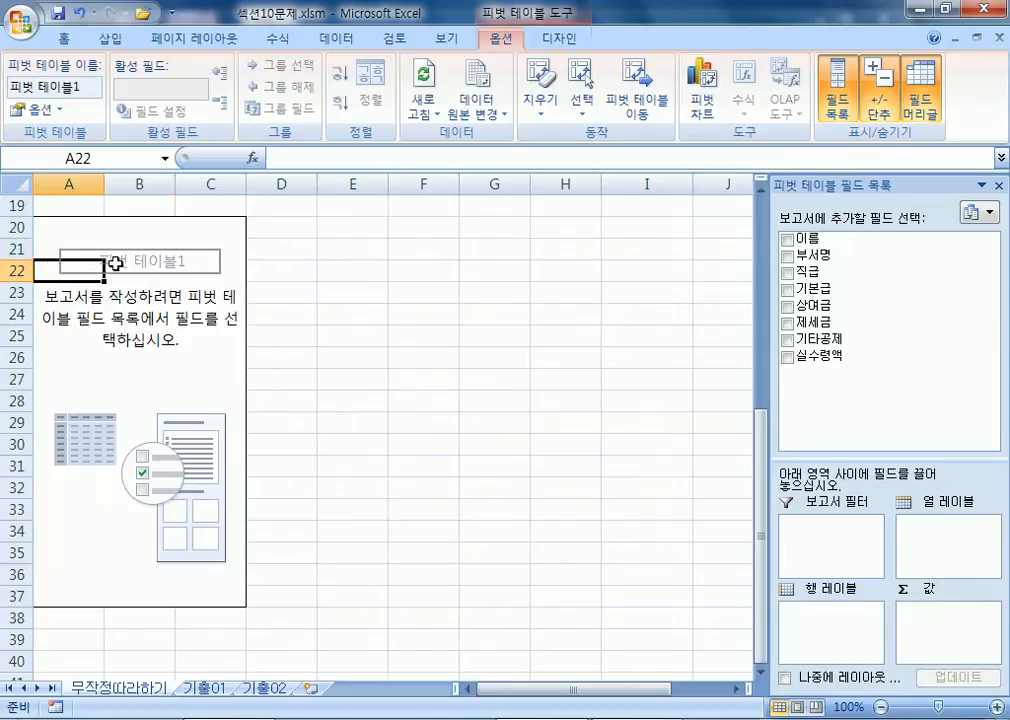
click(83, 228)
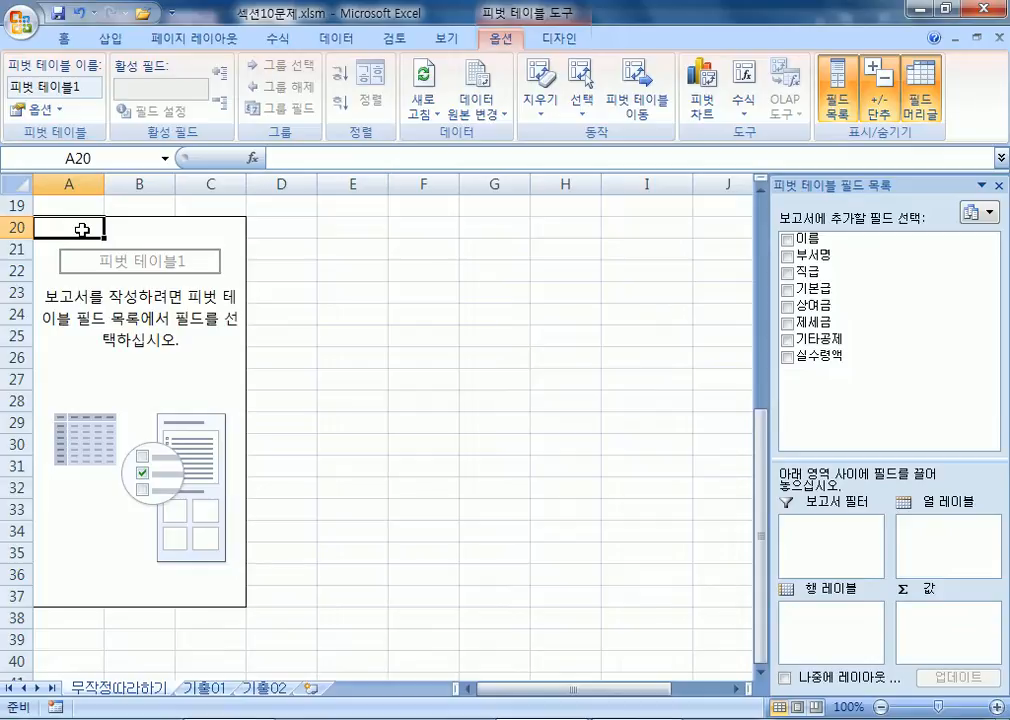
click(461, 269)
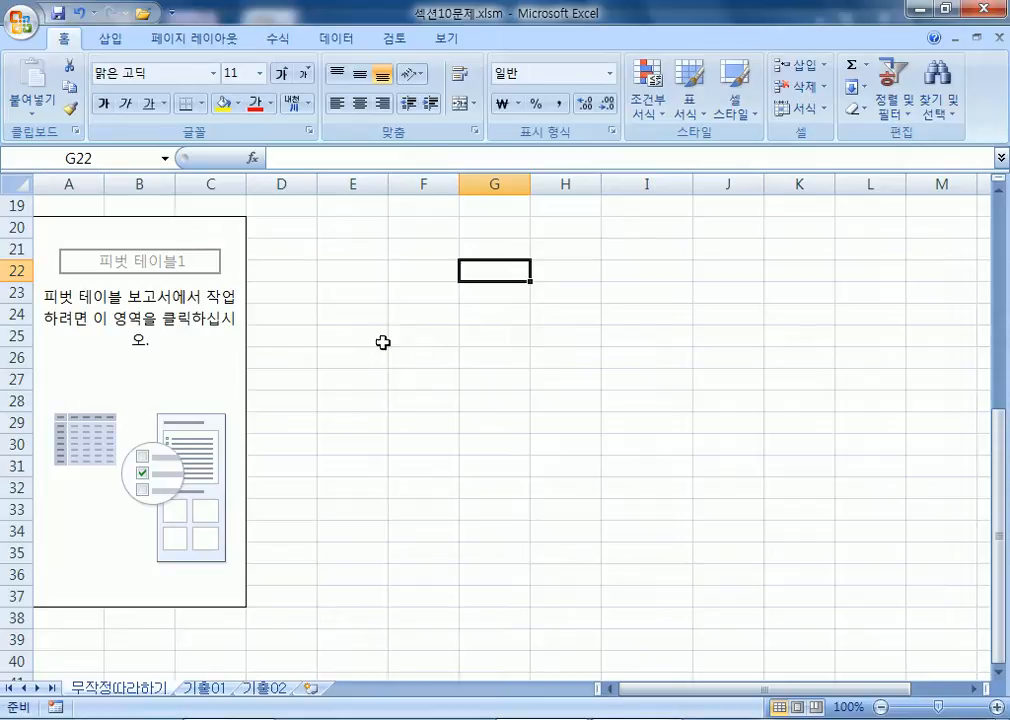
click(47, 292)
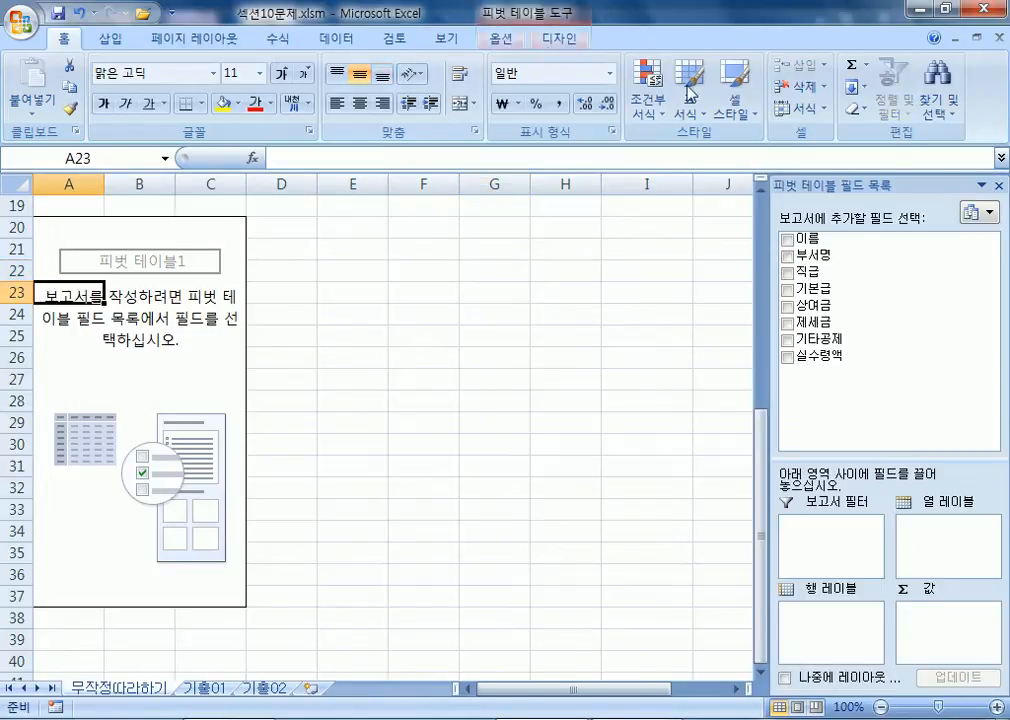
Float the pivot field list over the sheet and examine the pivot table's 옵션 and 디자인 commands
drag(835, 185, 563, 189)
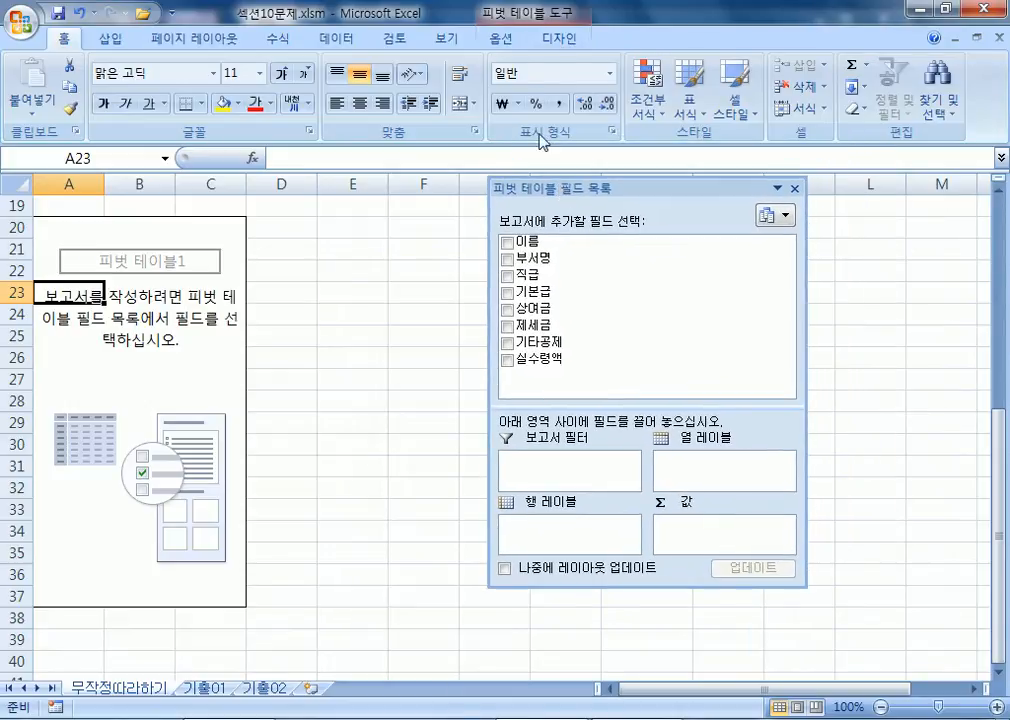
click(508, 40)
click(556, 40)
click(508, 40)
click(548, 42)
click(505, 38)
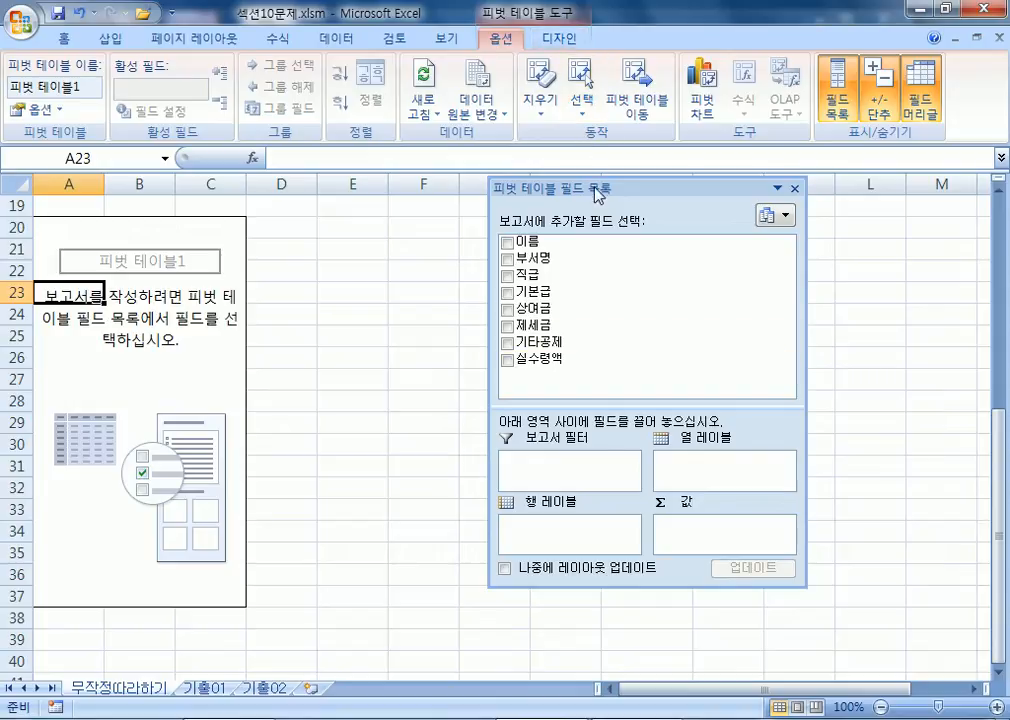
Enlarge the layout areas of the pivot field list and leave the list floating over the sheet
drag(595, 185, 712, 196)
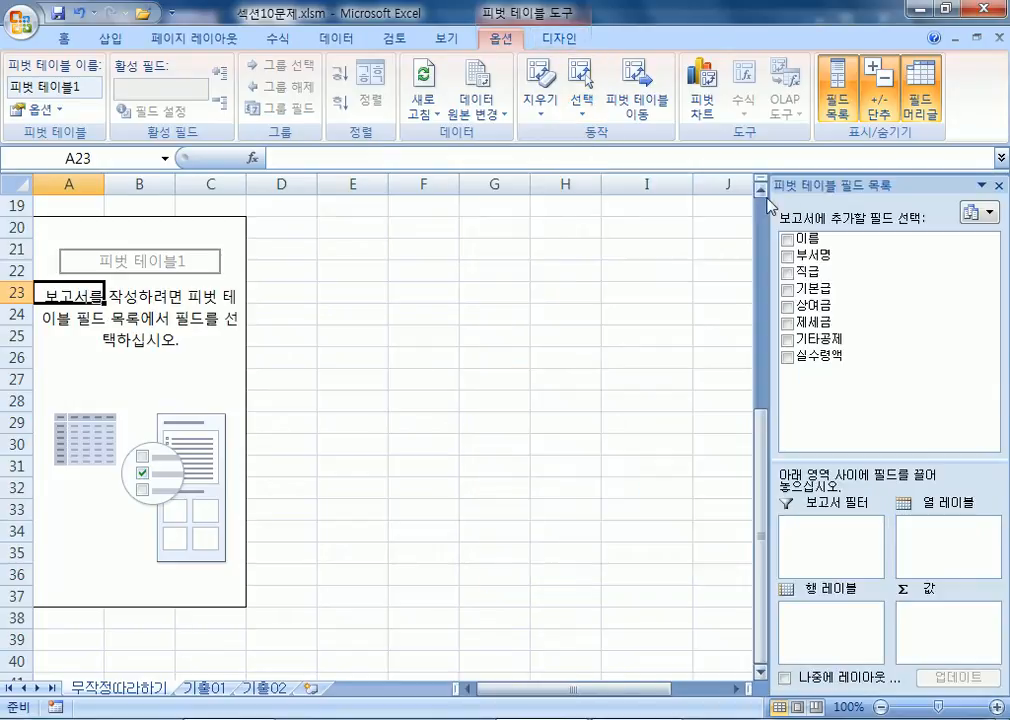
drag(812, 182, 516, 75)
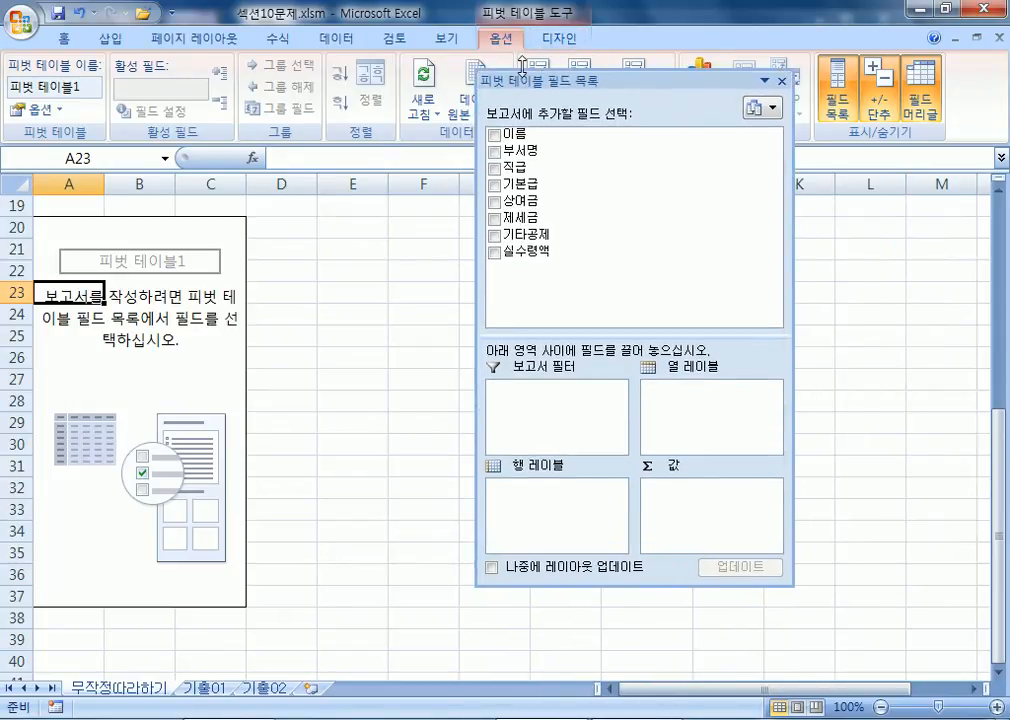
drag(544, 332, 544, 288)
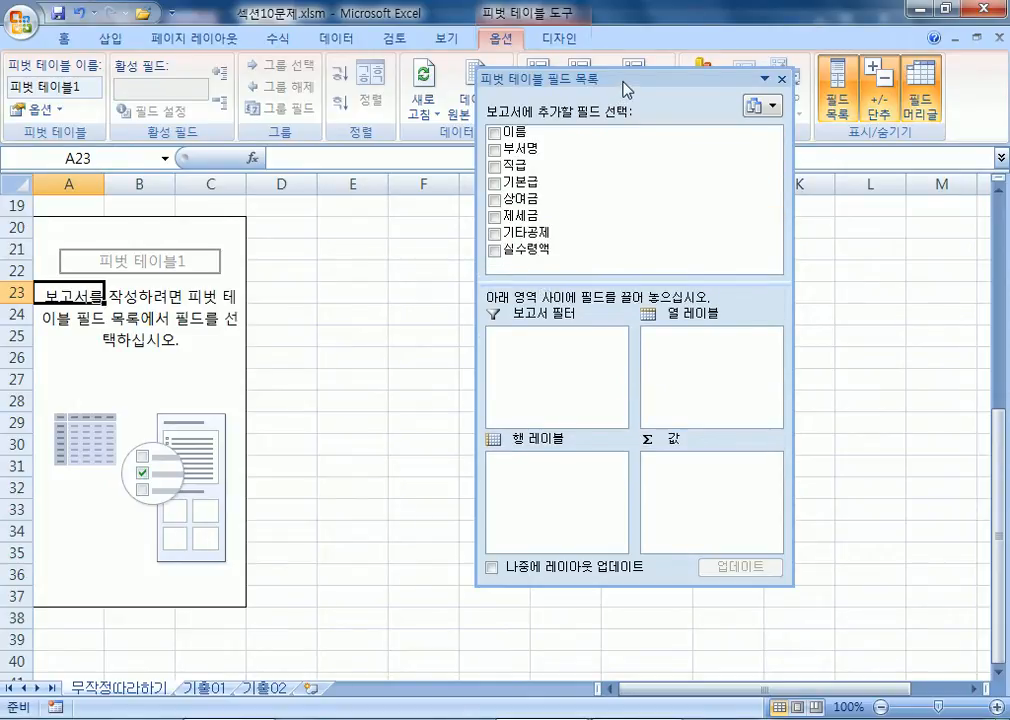
drag(622, 81, 1000, 150)
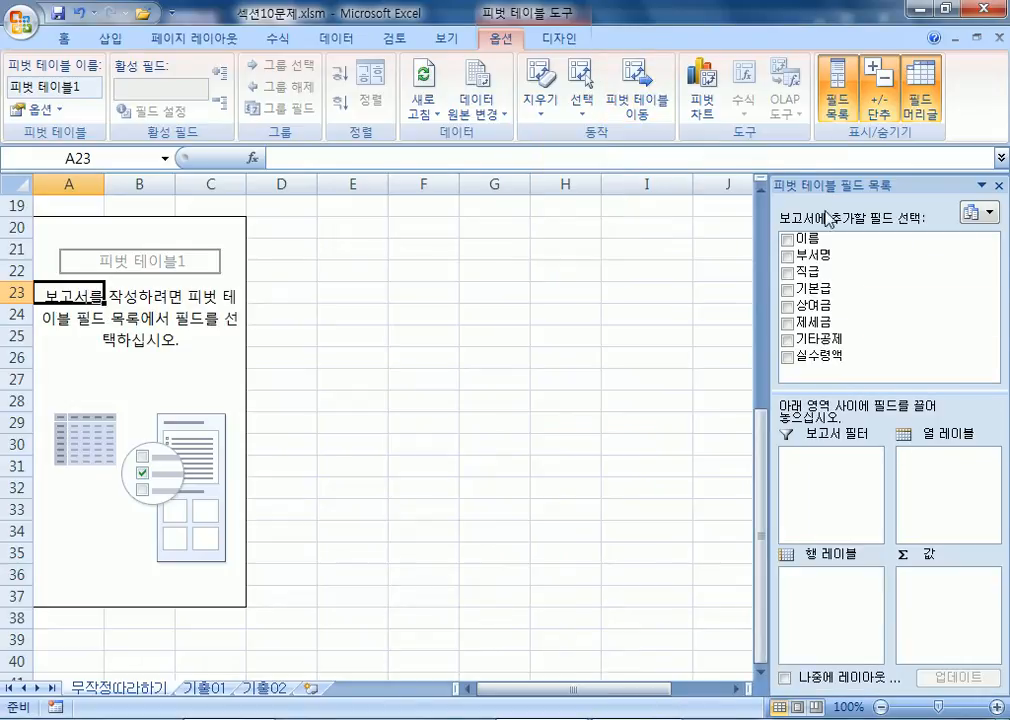
drag(830, 185, 498, 30)
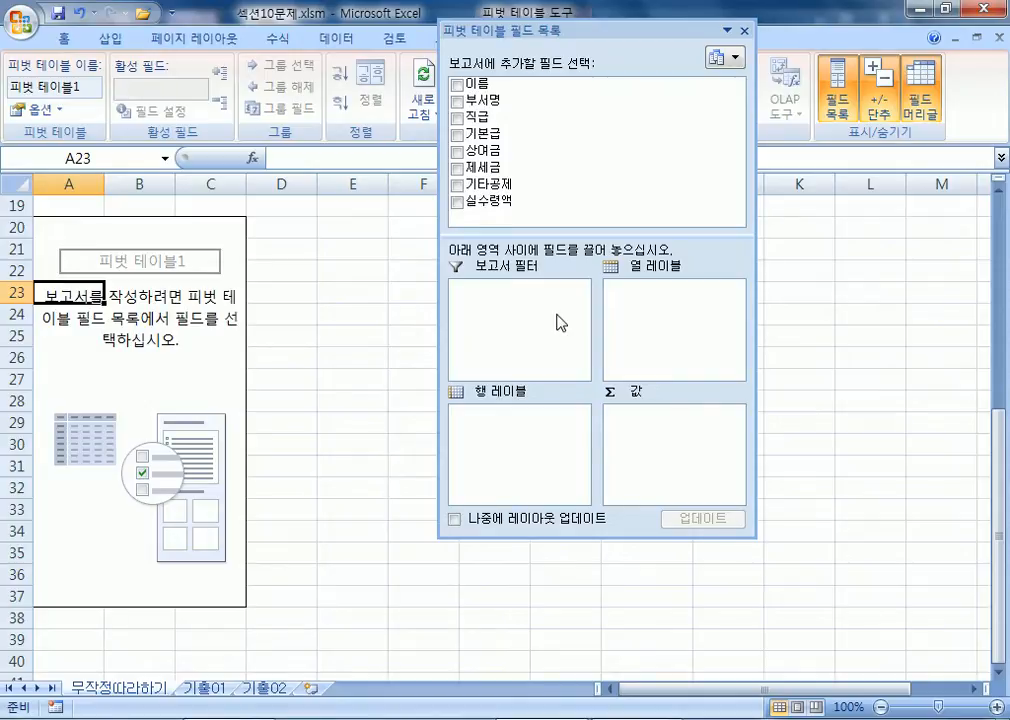
Place the 이름 field in the 보고서 필터 area, take it out, and put it back as the report filter
scroll(212, 442, up, 6)
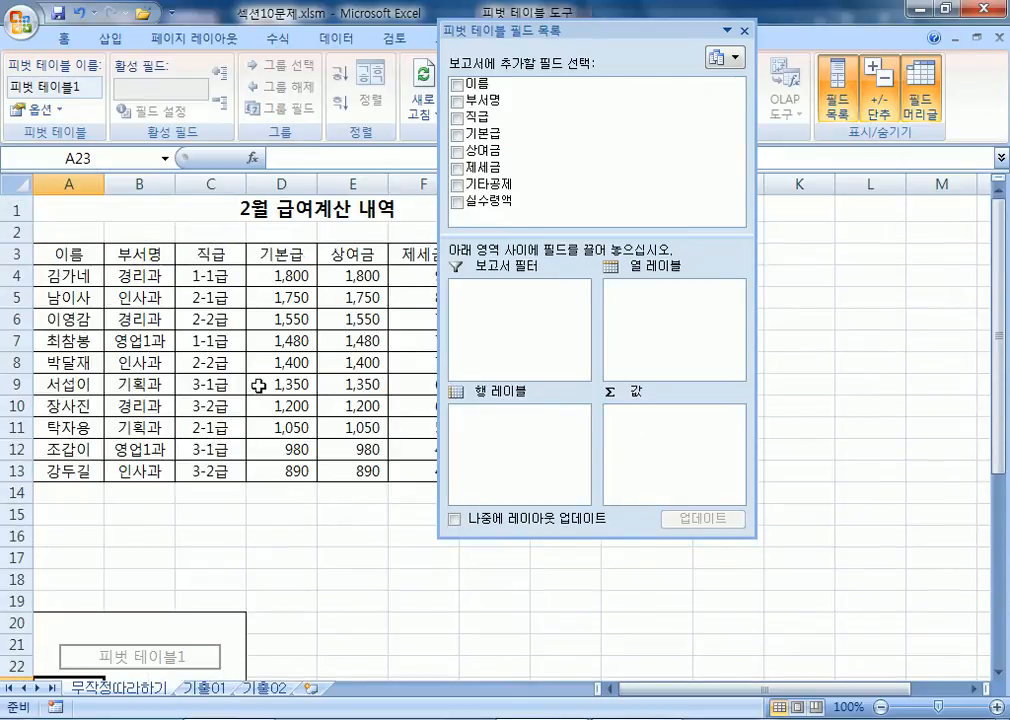
scroll(283, 375, down, 5)
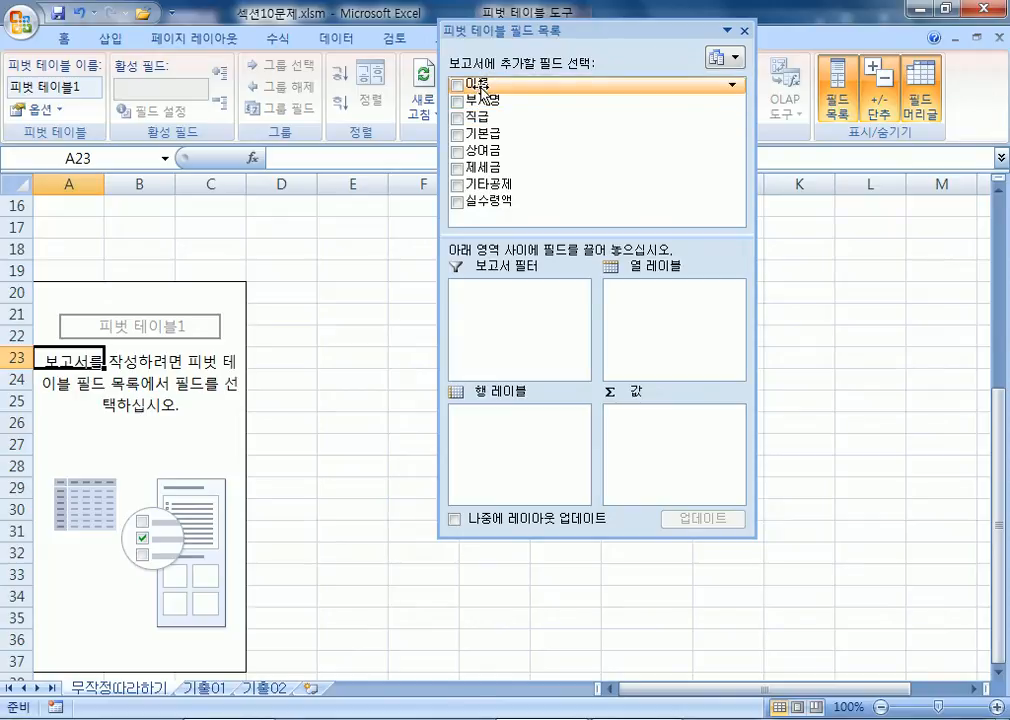
drag(483, 91, 519, 326)
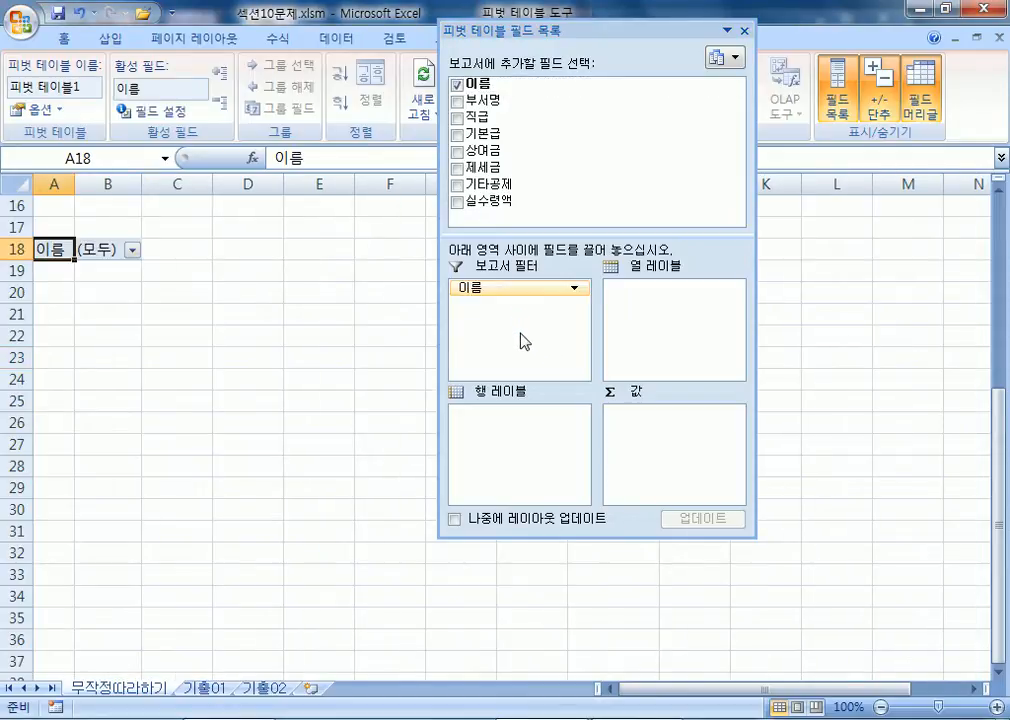
drag(458, 289, 391, 271)
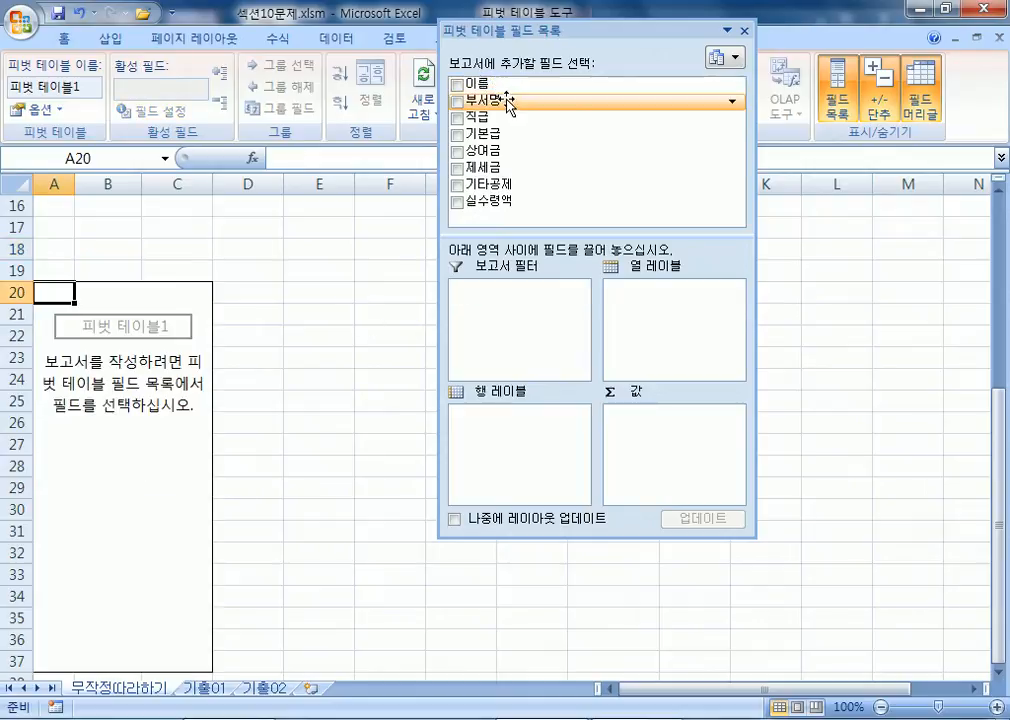
drag(512, 88, 468, 316)
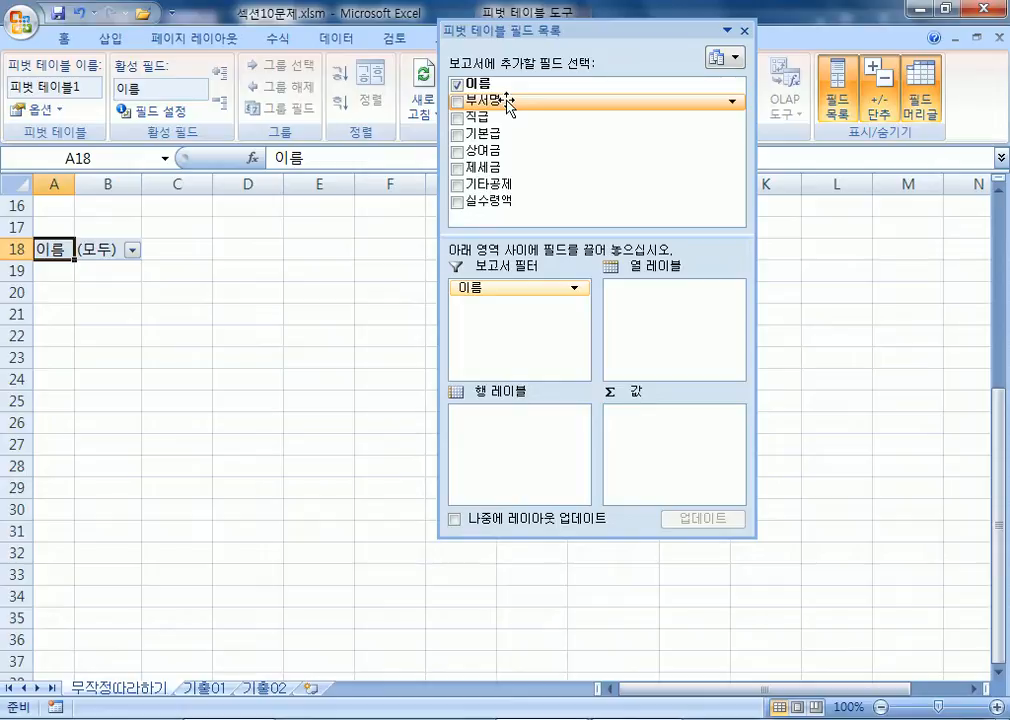
Lay out the pivot table with 부서명 as row labels and 직급 as column labels
drag(517, 102, 523, 440)
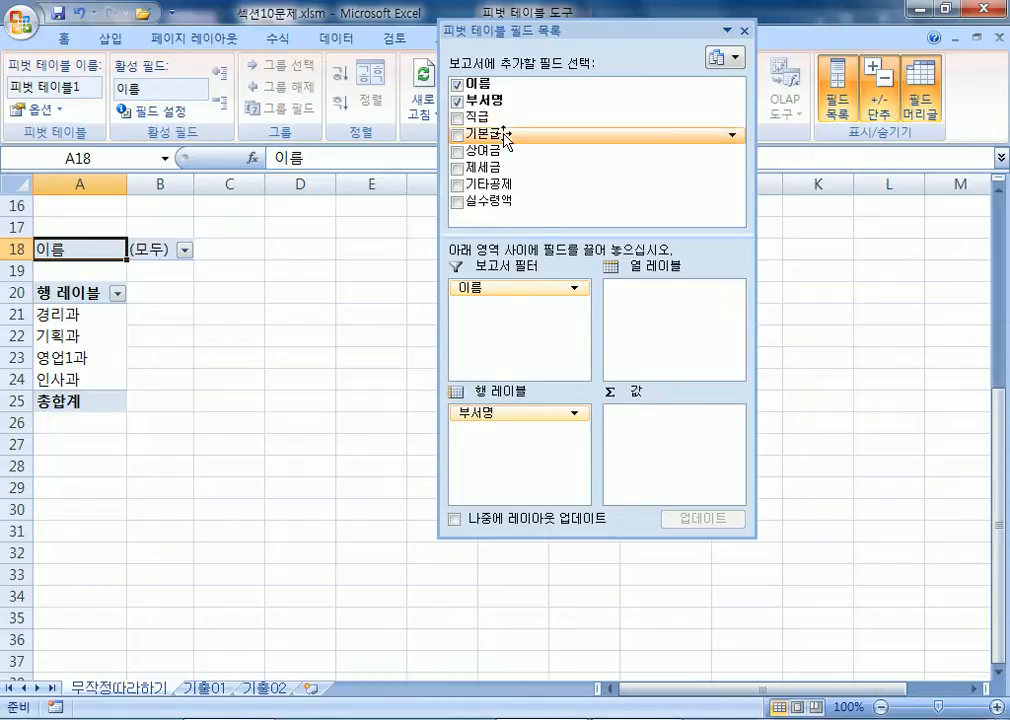
drag(503, 124, 651, 324)
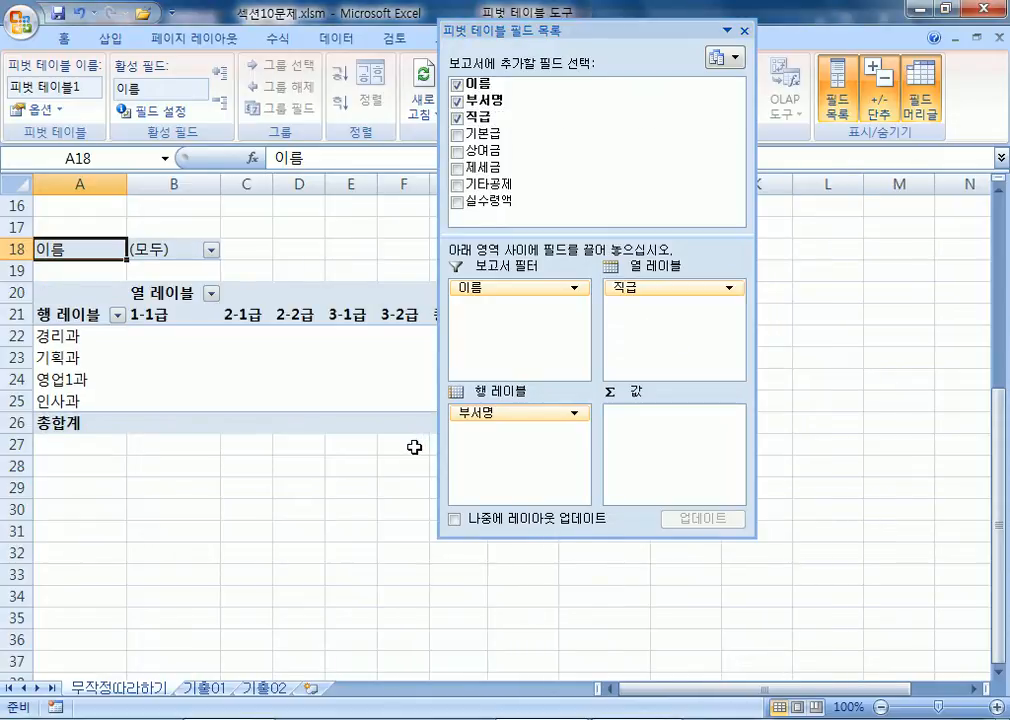
drag(573, 30, 756, 50)
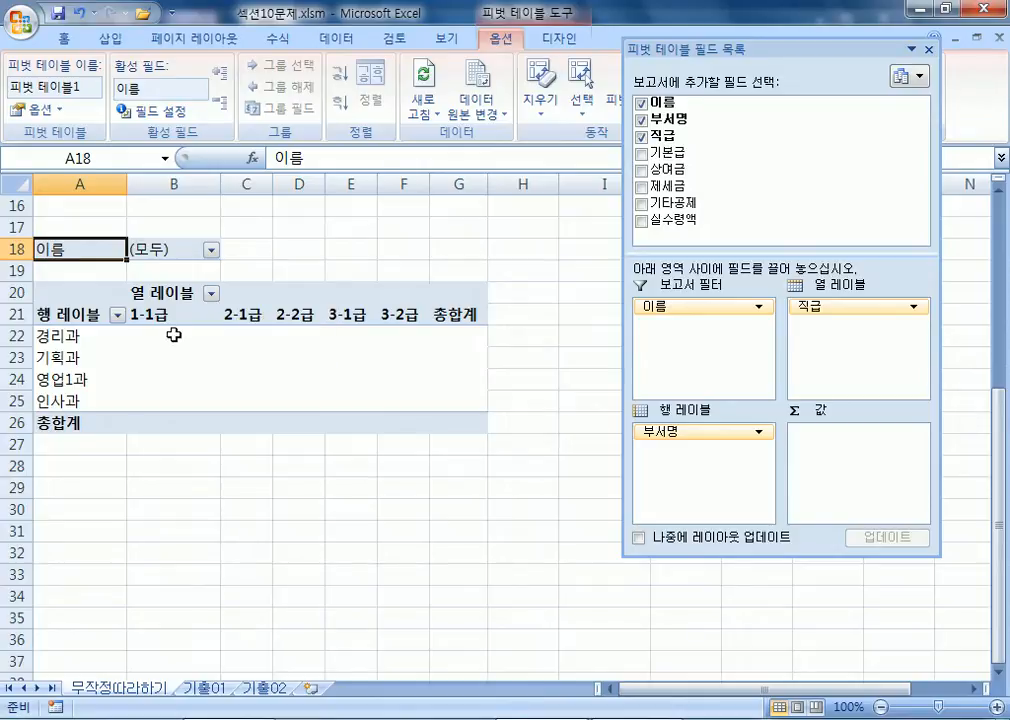
click(245, 337)
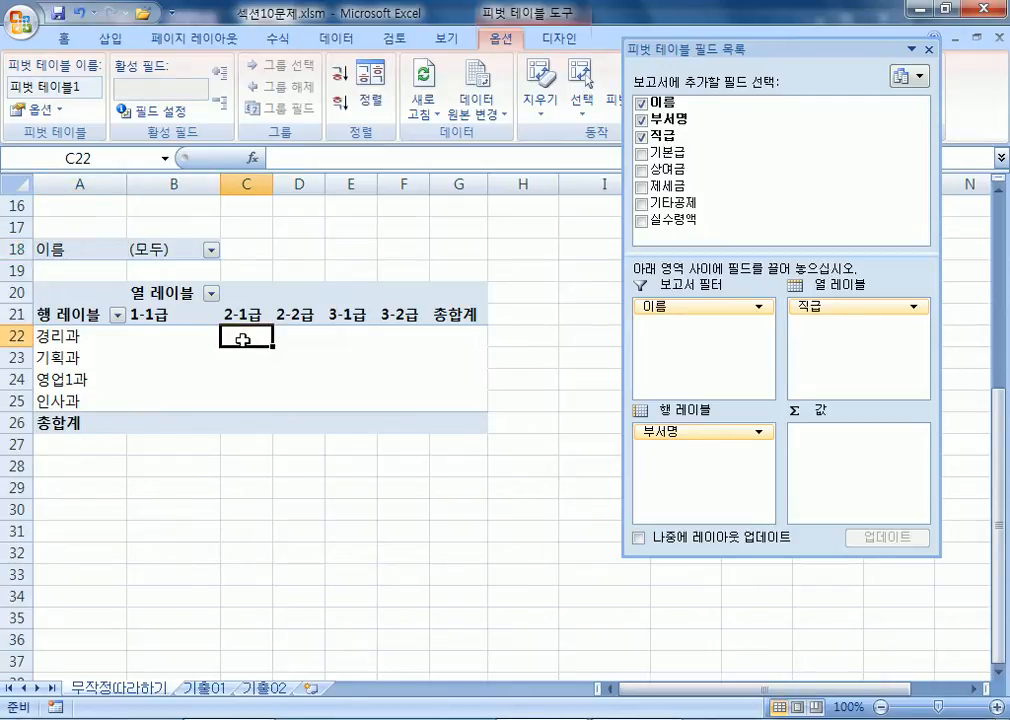
Add 상여금 and 실수령액 to the 값 area and widen the floating pivot field list
drag(688, 49, 632, 31)
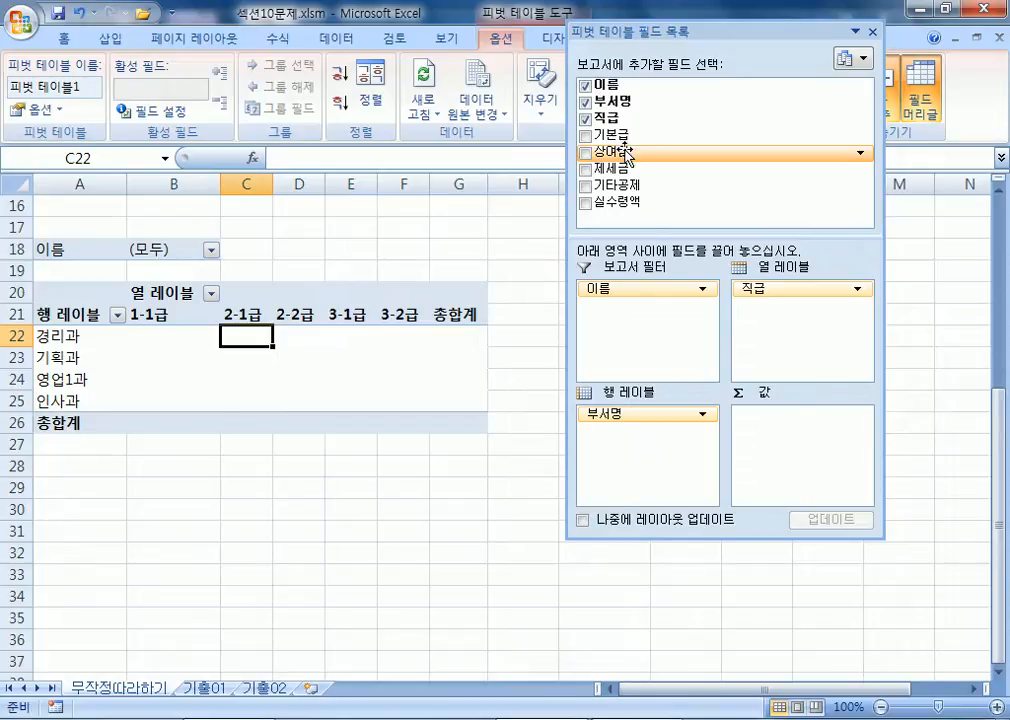
drag(623, 153, 786, 441)
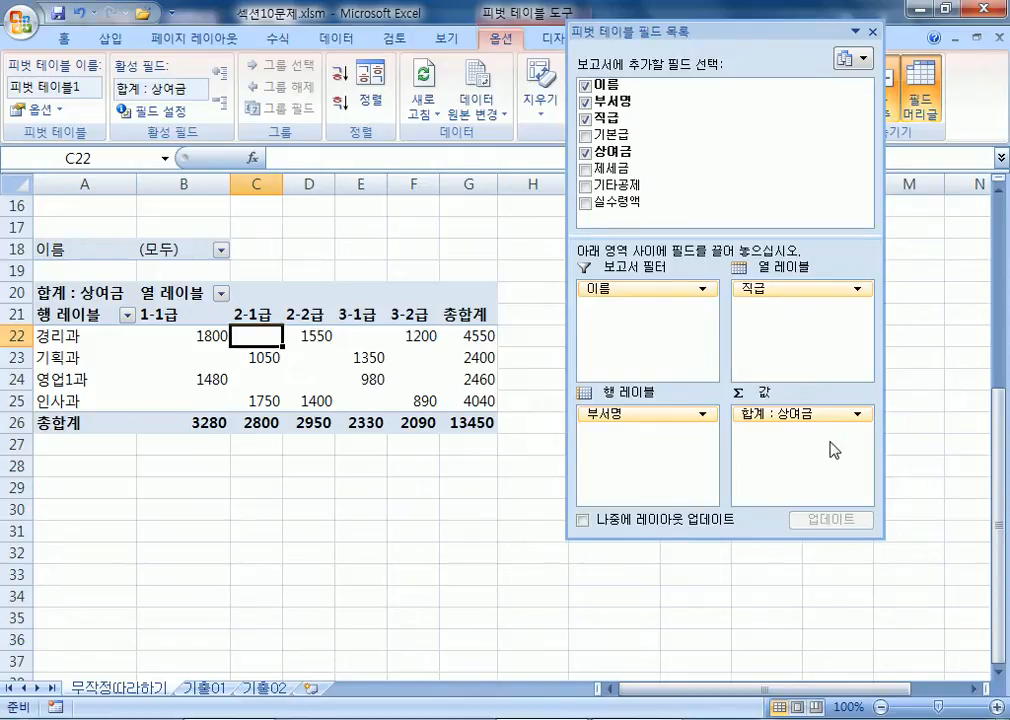
drag(640, 202, 790, 470)
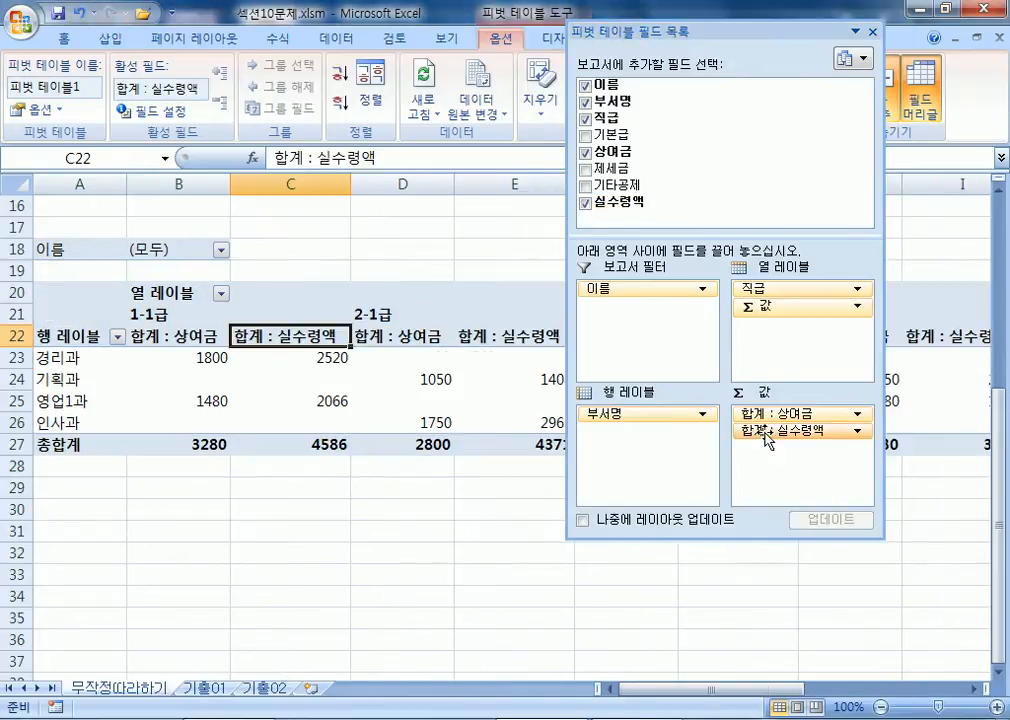
drag(884, 452, 935, 450)
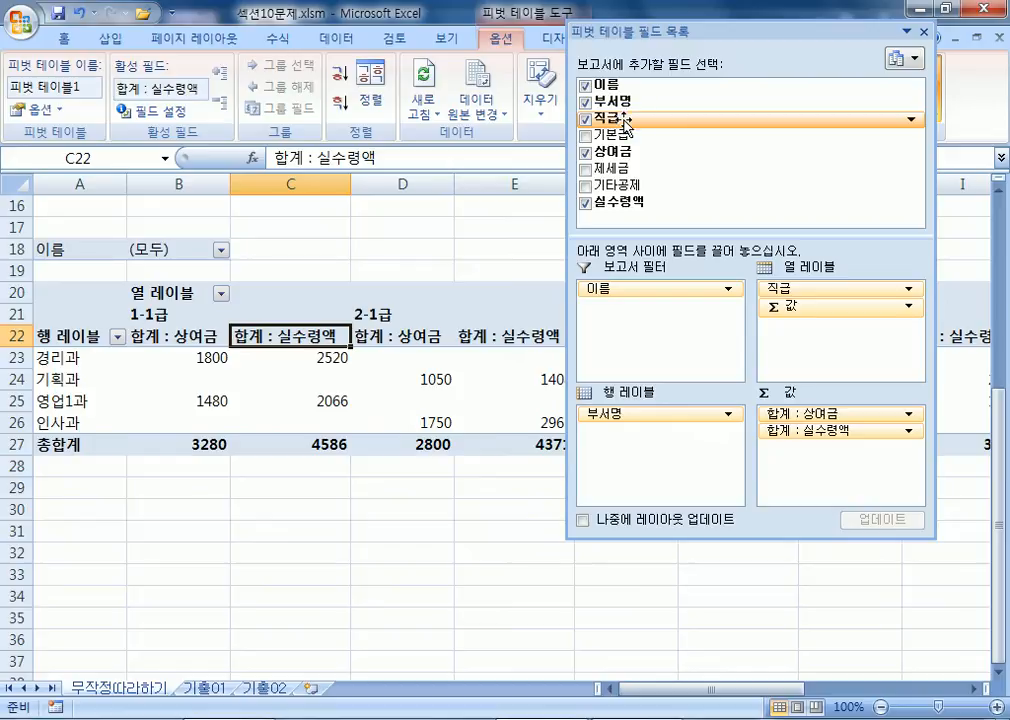
Try 이름 as a value field, clear the 값 area, and restore 상여금 and 실수령액 there
drag(636, 84, 846, 467)
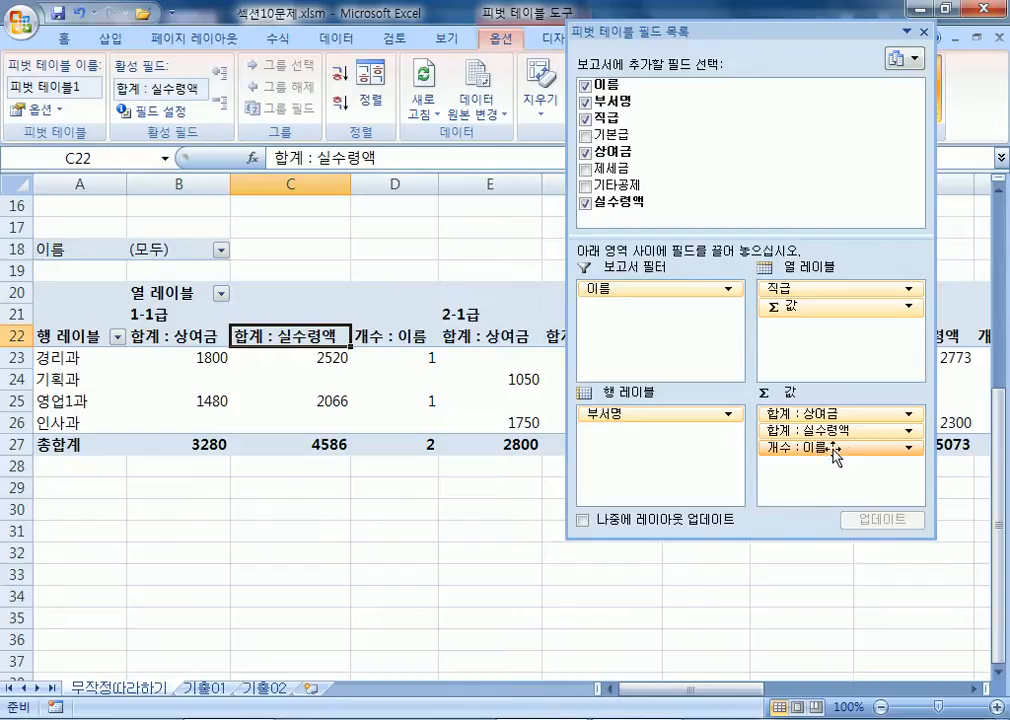
drag(846, 451, 293, 505)
drag(812, 430, 471, 526)
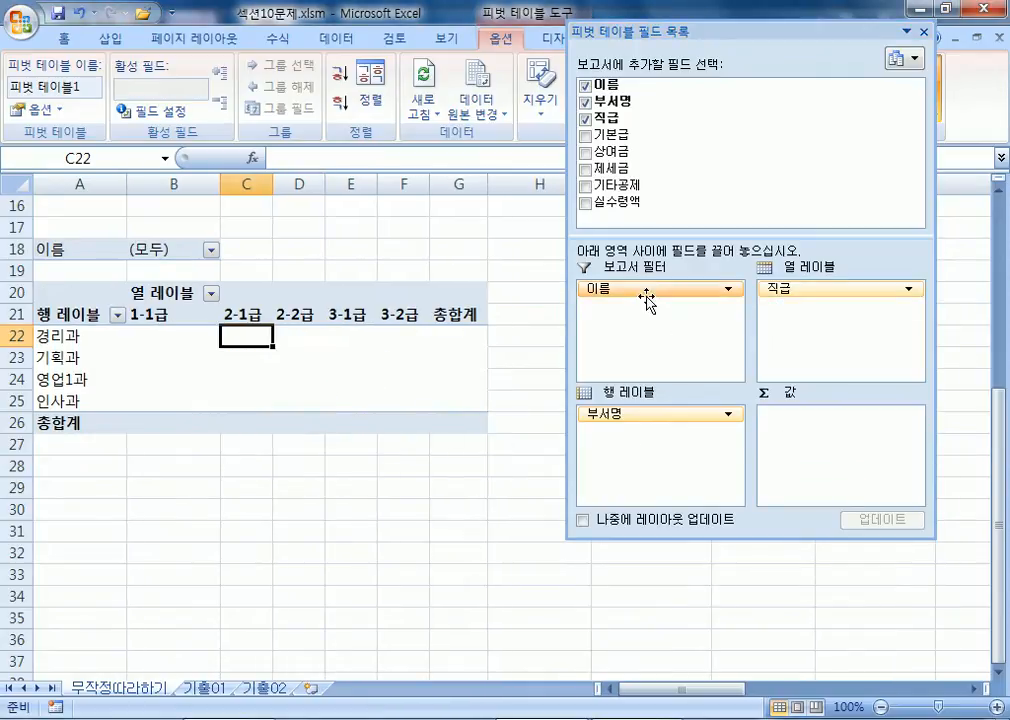
drag(651, 151, 840, 465)
drag(627, 203, 826, 460)
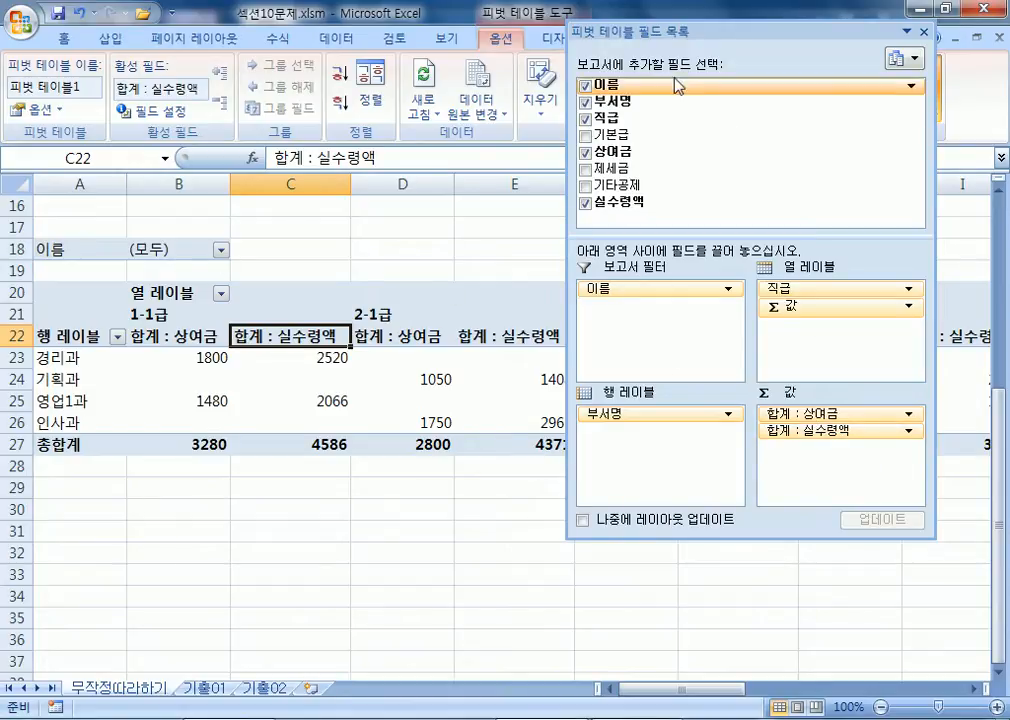
Summarize the 상여금 value field by 최대값 through its value field settings in the field list
drag(598, 28, 288, 26)
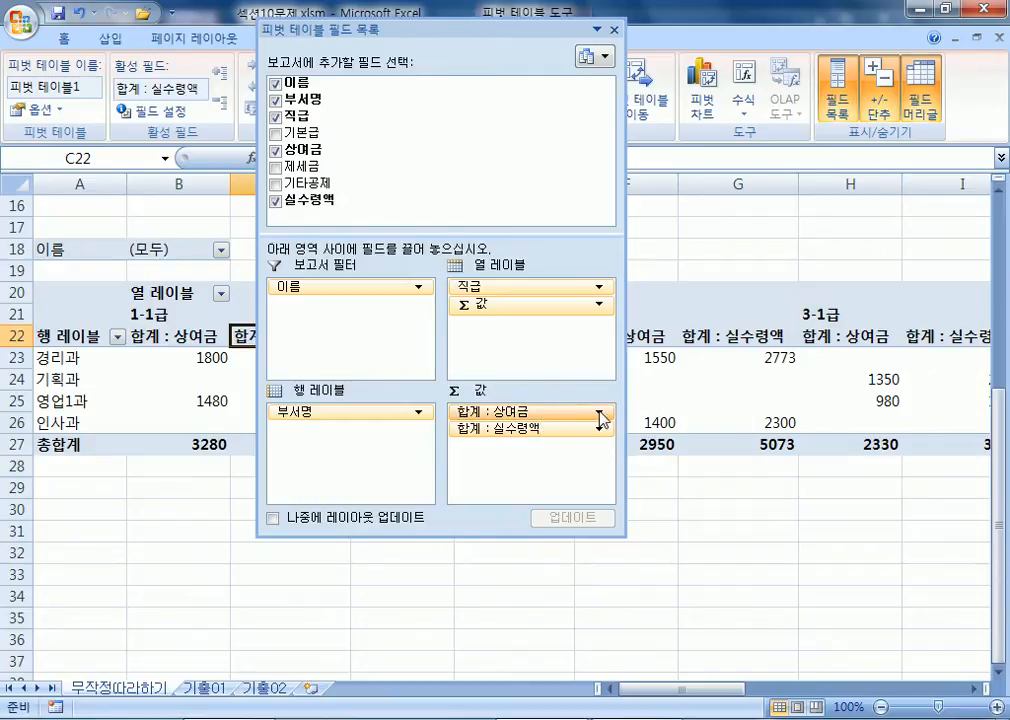
click(601, 419)
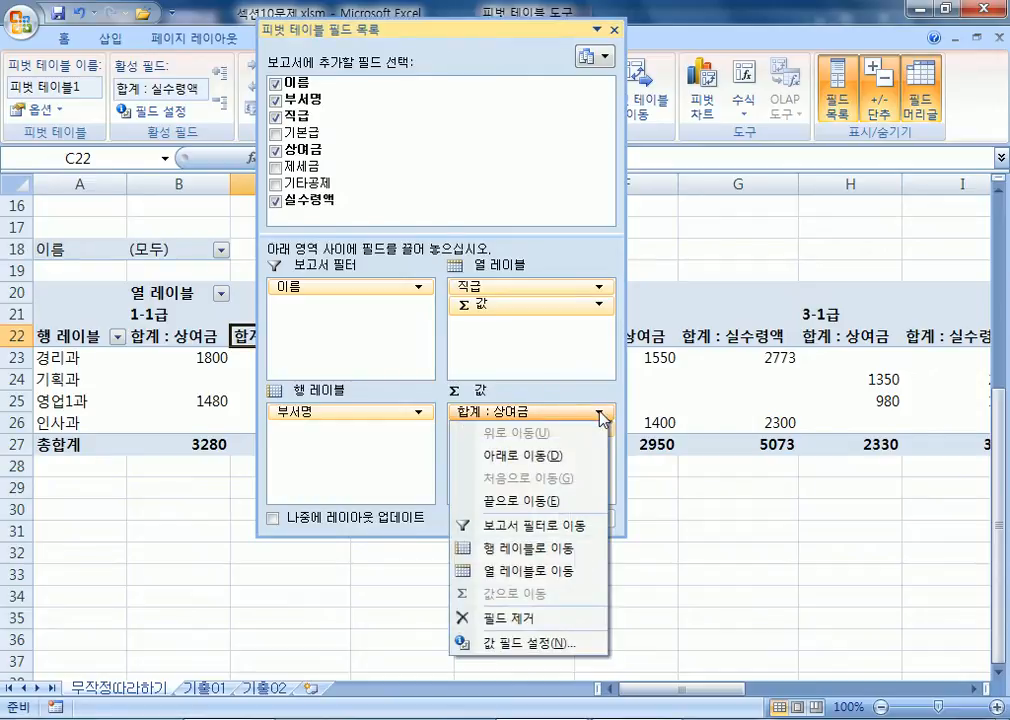
click(523, 650)
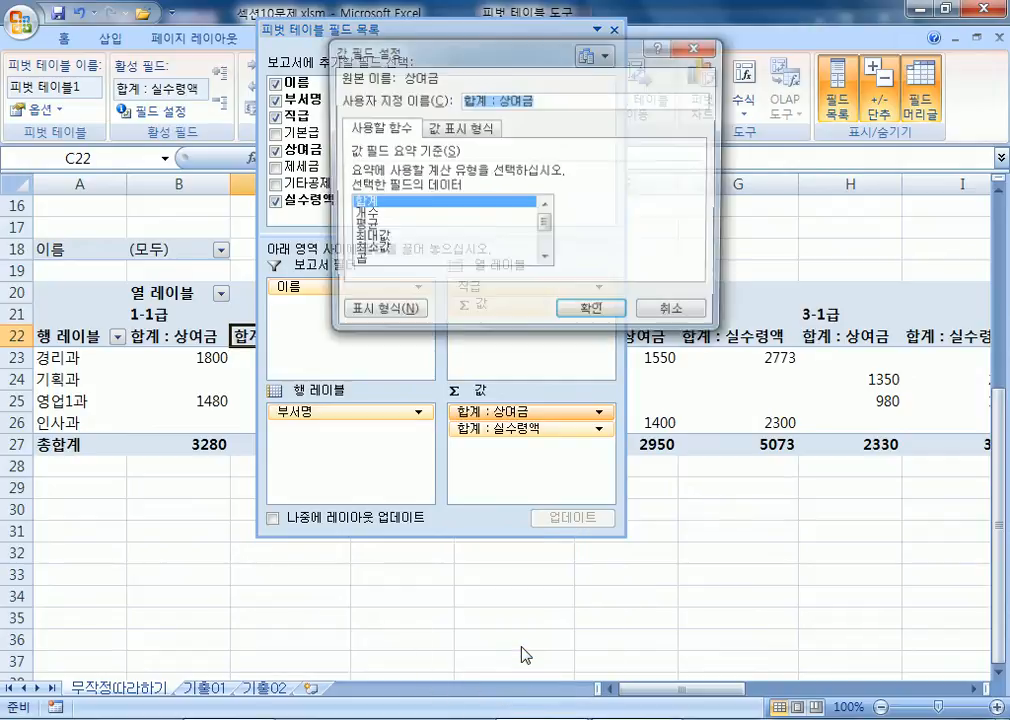
click(372, 239)
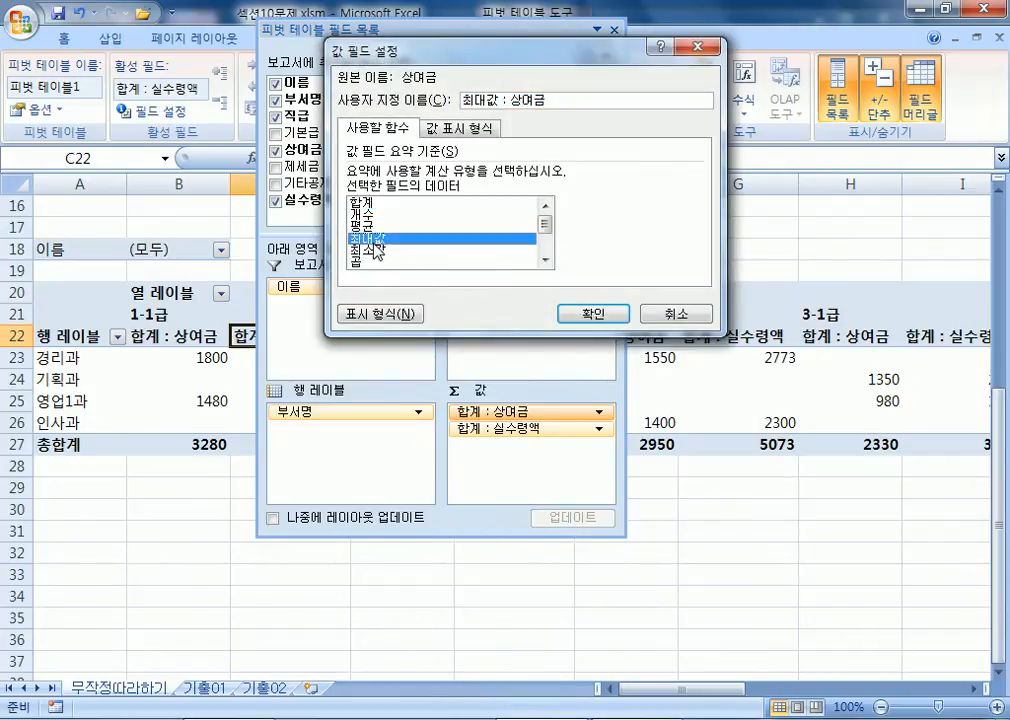
click(600, 313)
drag(462, 28, 710, 36)
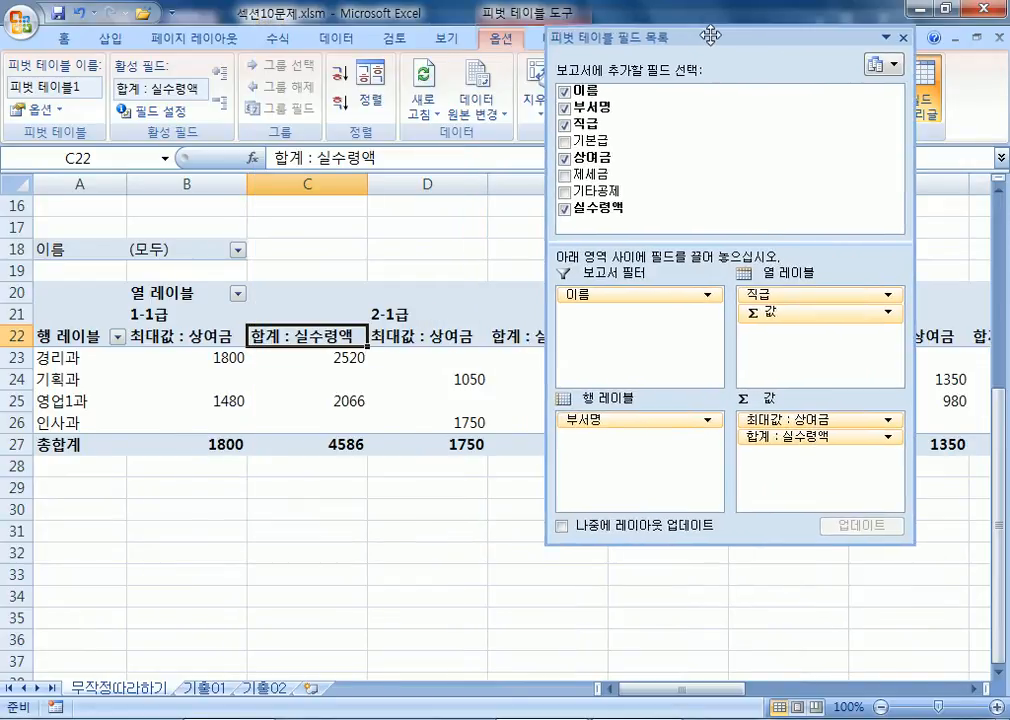
Reopen the 상여금 value field settings from its header in B22 and set the summary function to 합계
click(789, 437)
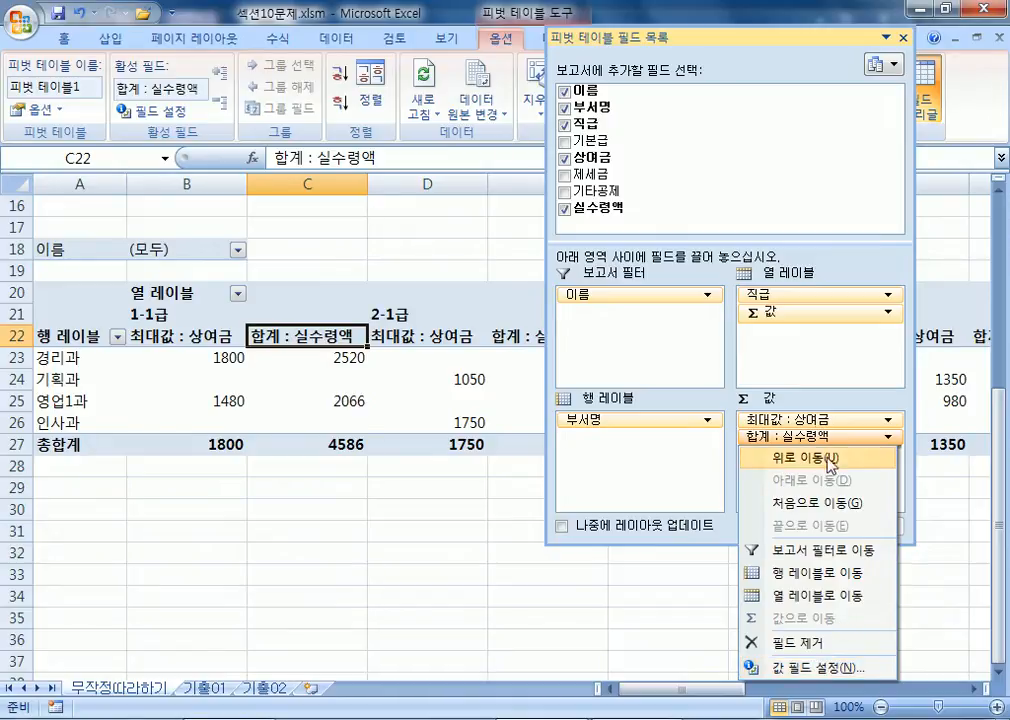
click(823, 420)
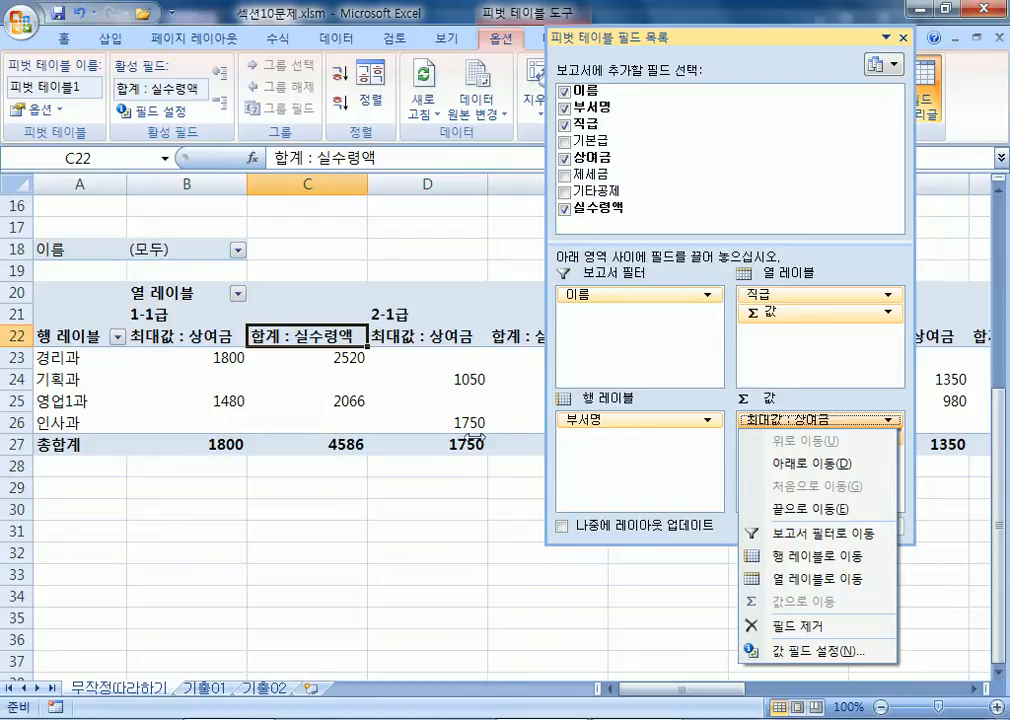
click(293, 314)
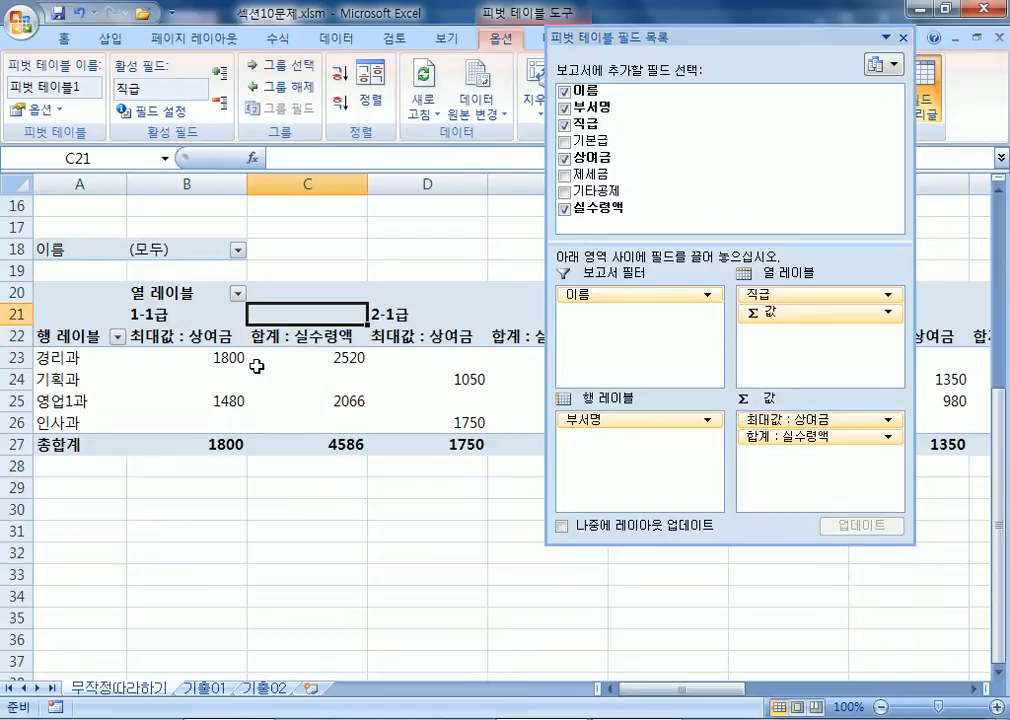
click(203, 337)
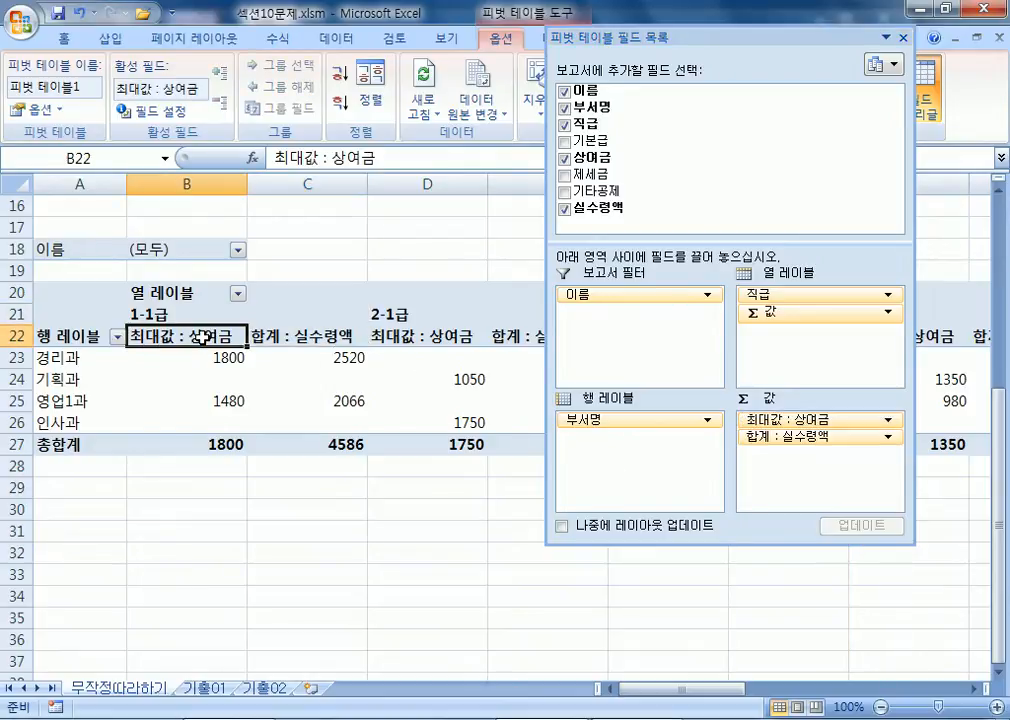
double_click(202, 338)
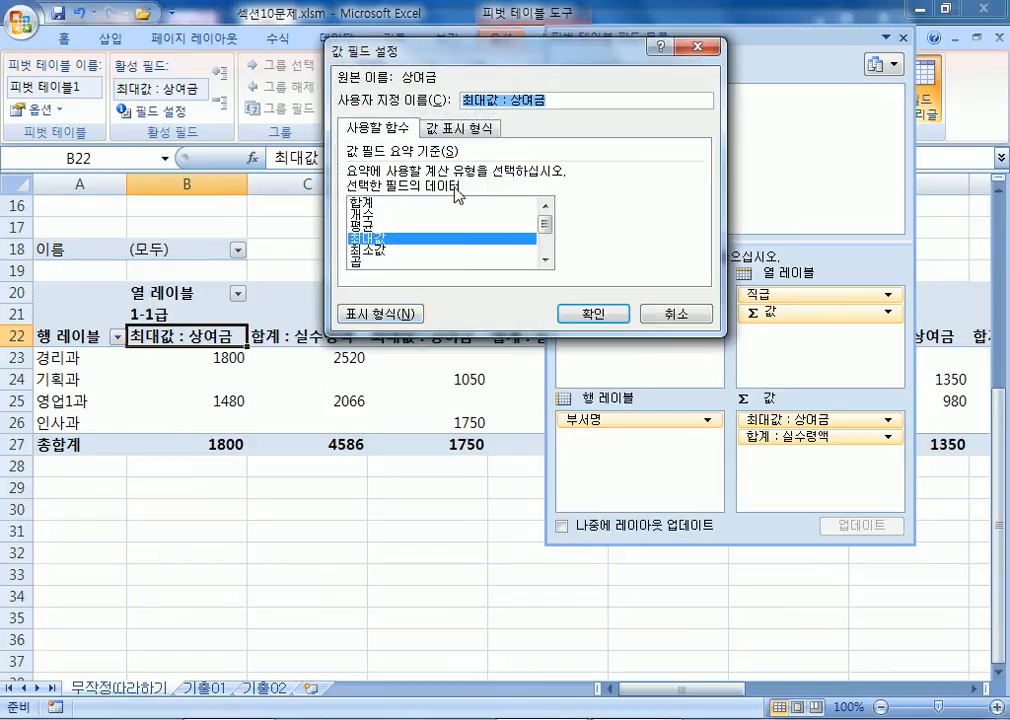
click(376, 204)
click(568, 312)
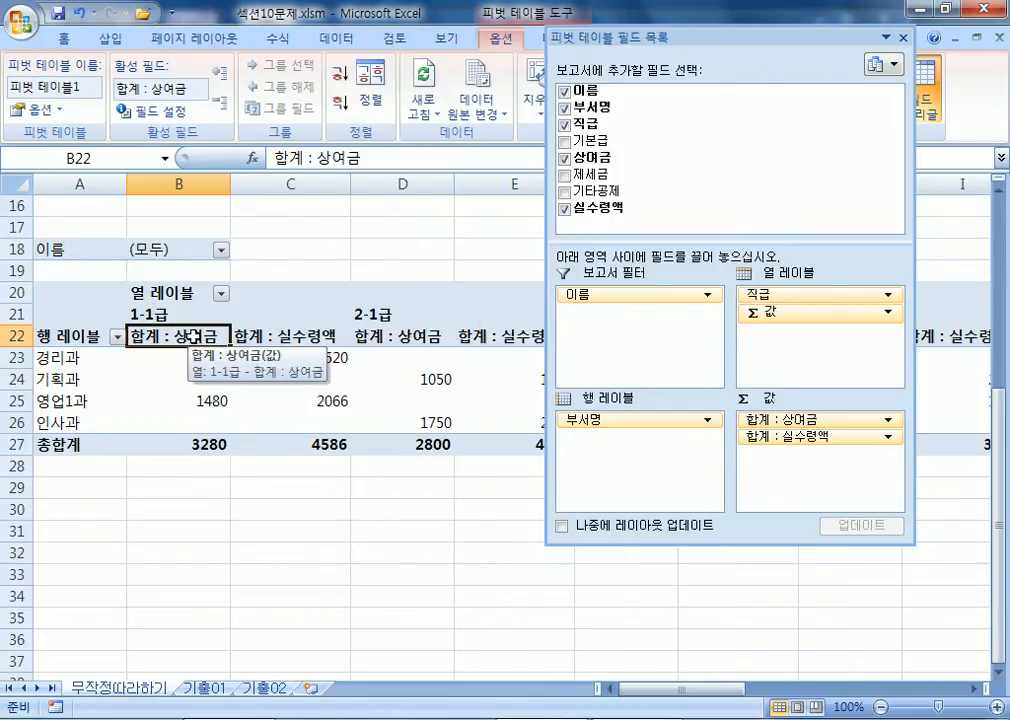
Drill into the 상여금 value for 경리과 and 1-1급 in B23 to list its source records on a new sheet
click(259, 336)
click(160, 337)
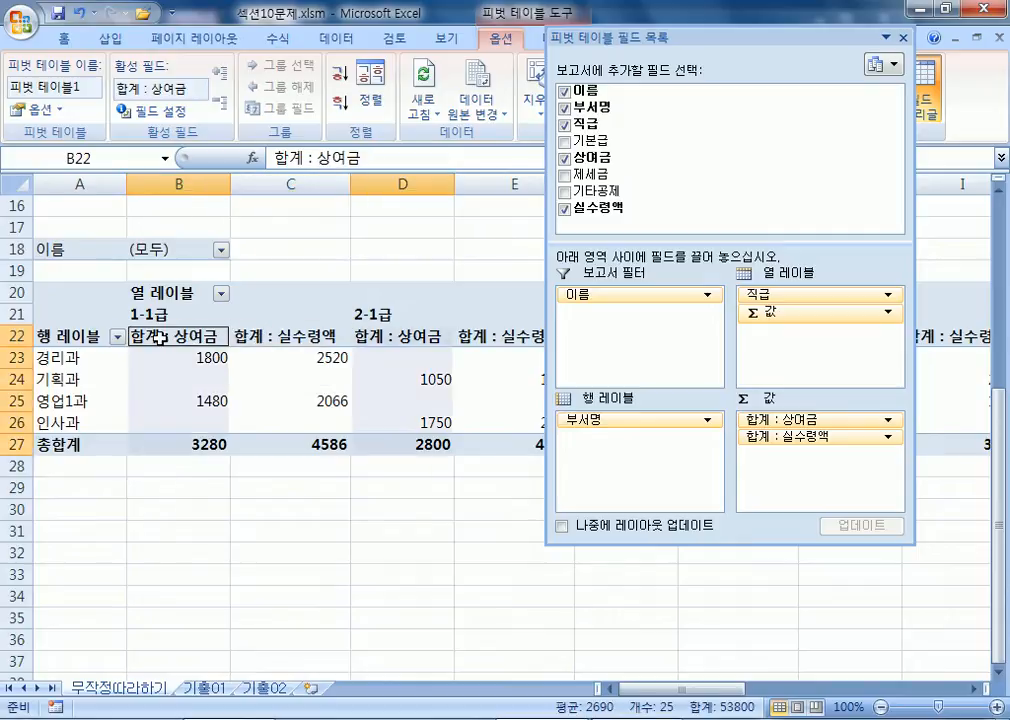
click(150, 358)
double_click(150, 358)
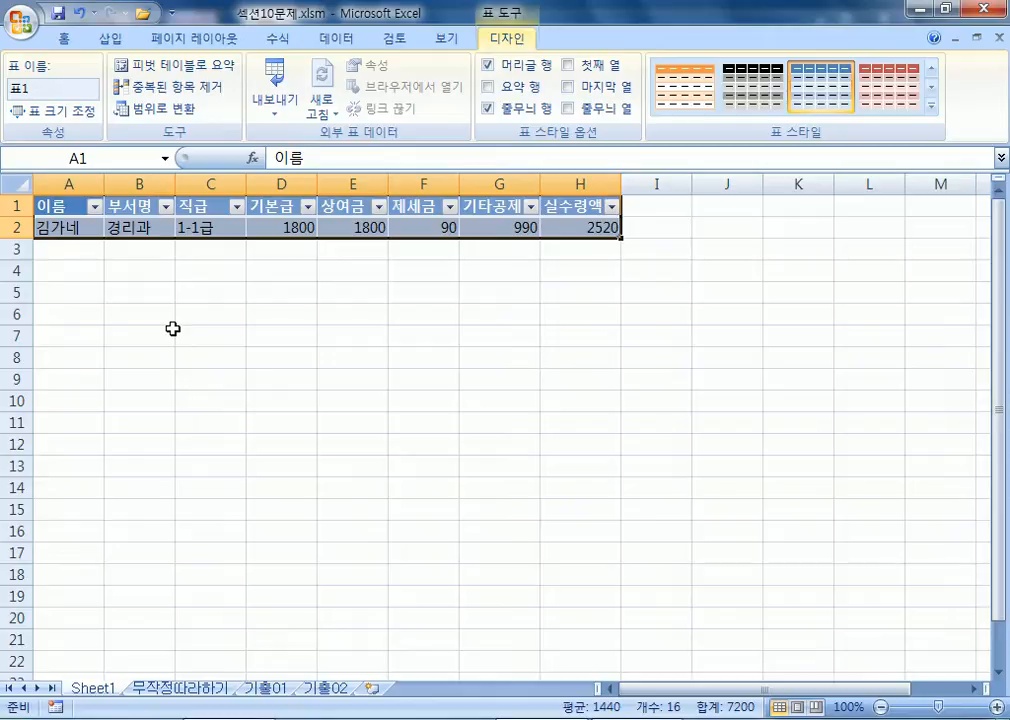
right_click(108, 690)
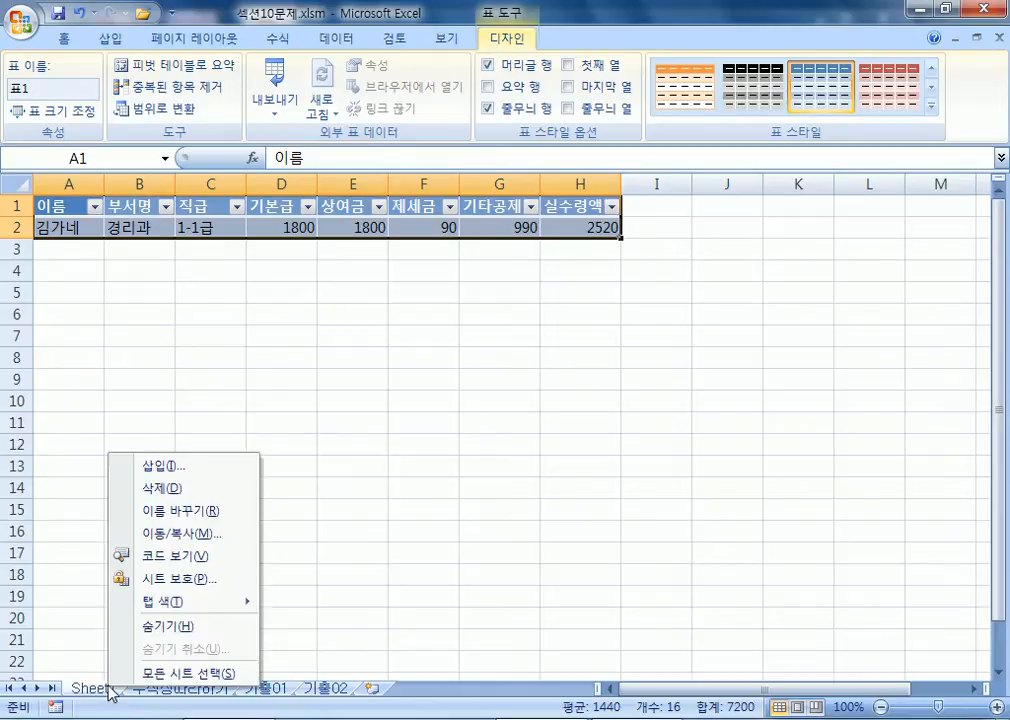
click(165, 485)
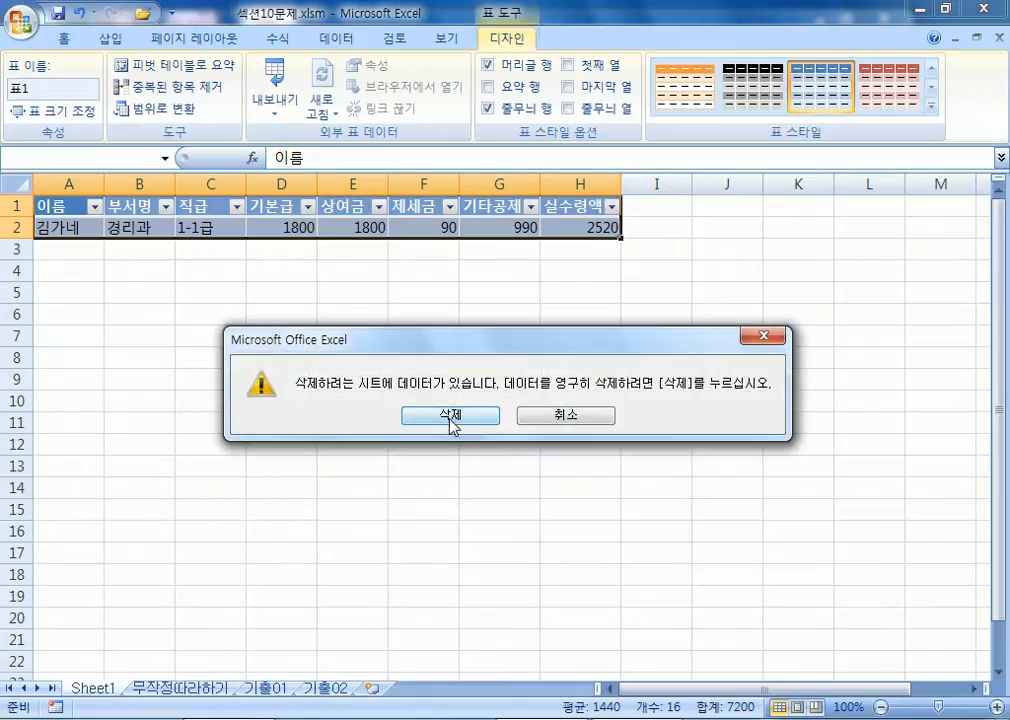
click(549, 417)
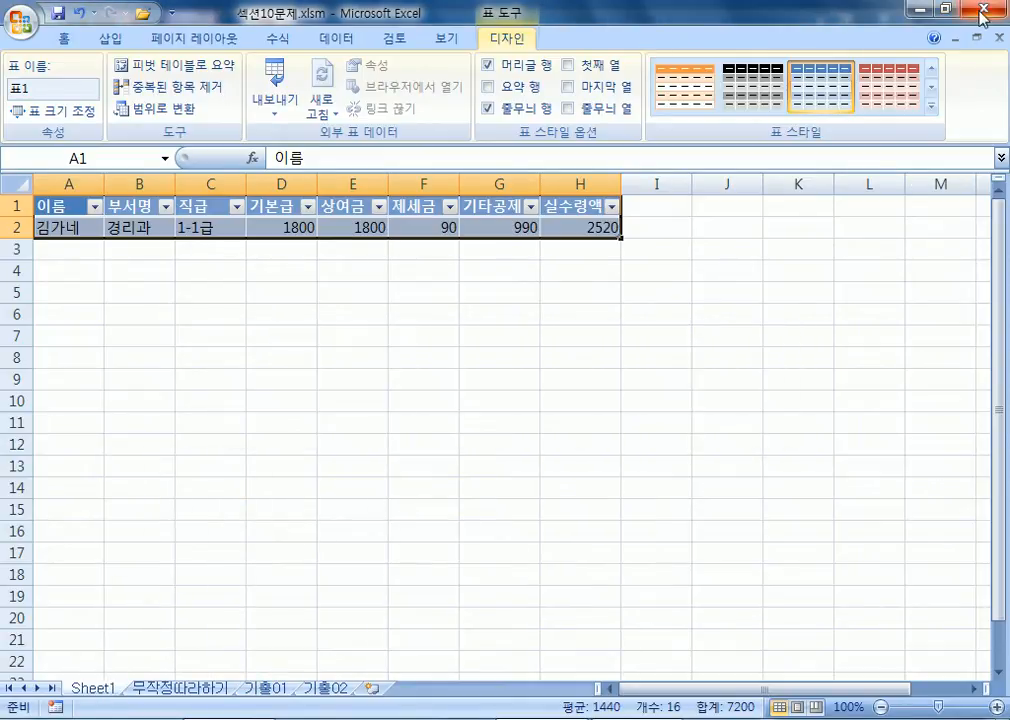
Delete the detail sheet Sheet1 with the Excel window reduced, and maximize the window again
double_click(857, 12)
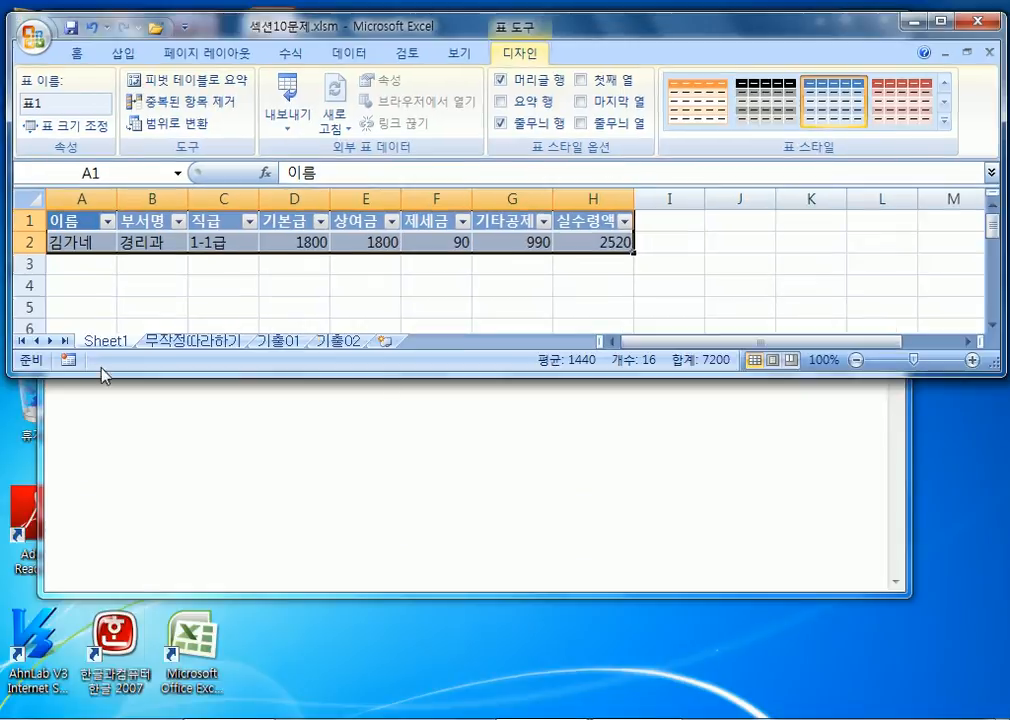
click(150, 342)
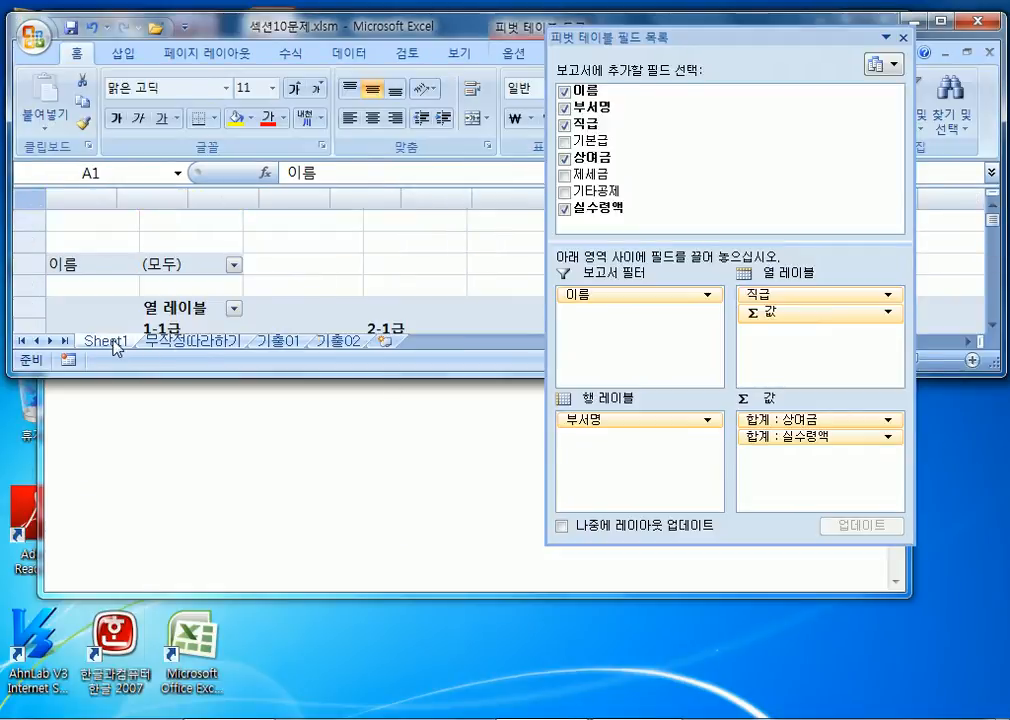
click(113, 343)
right_click(106, 343)
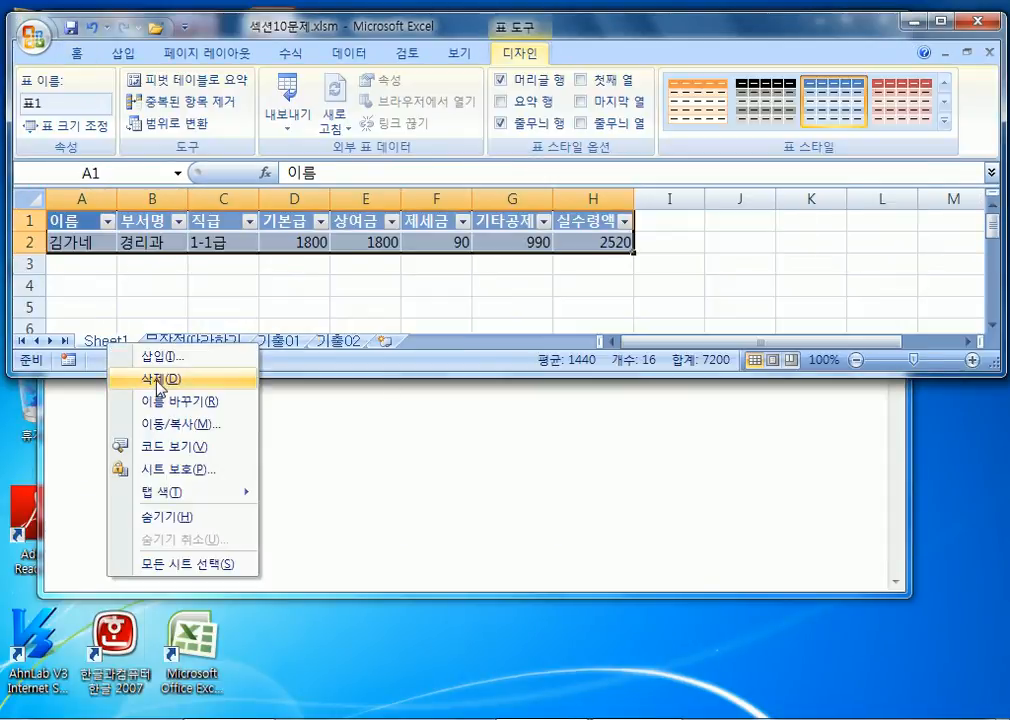
click(158, 379)
click(453, 414)
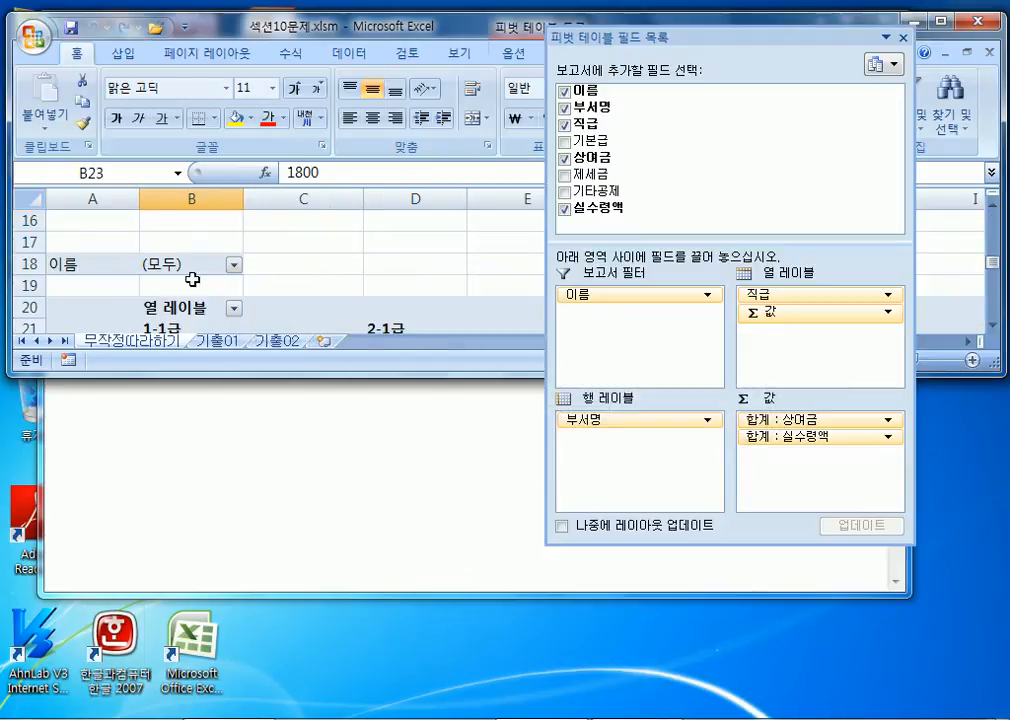
double_click(448, 26)
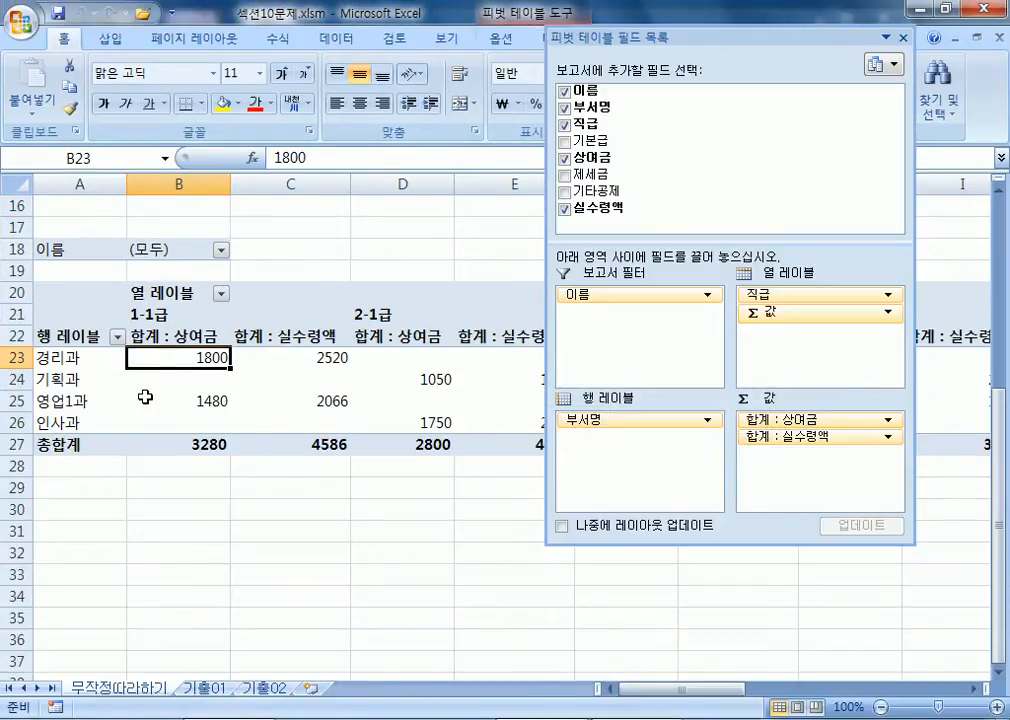
click(142, 336)
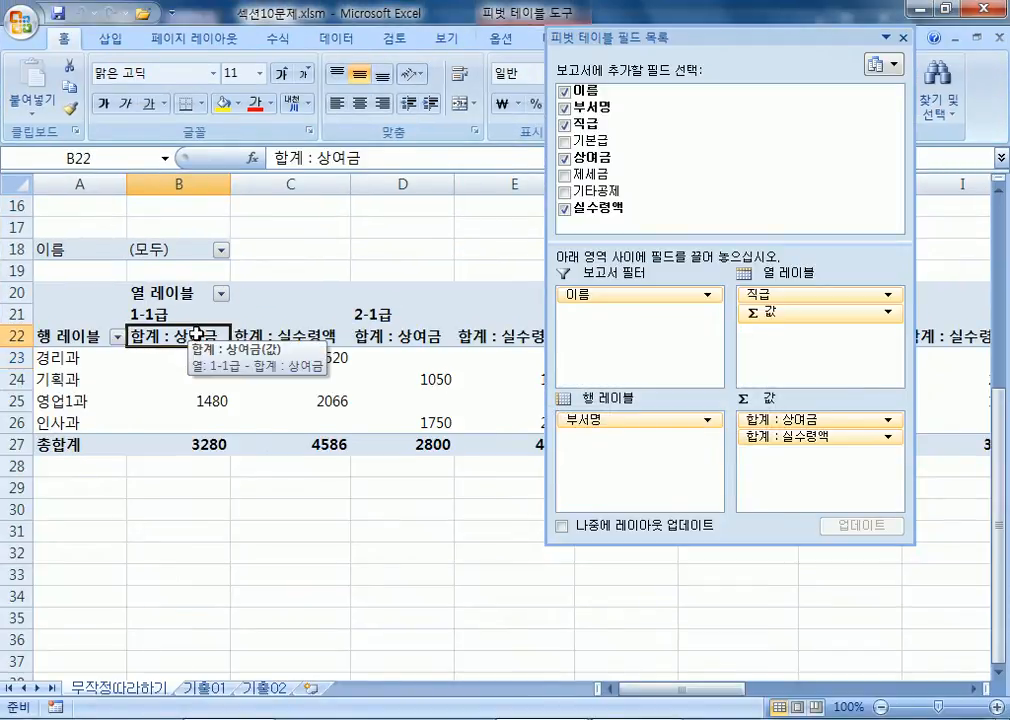
double_click(173, 334)
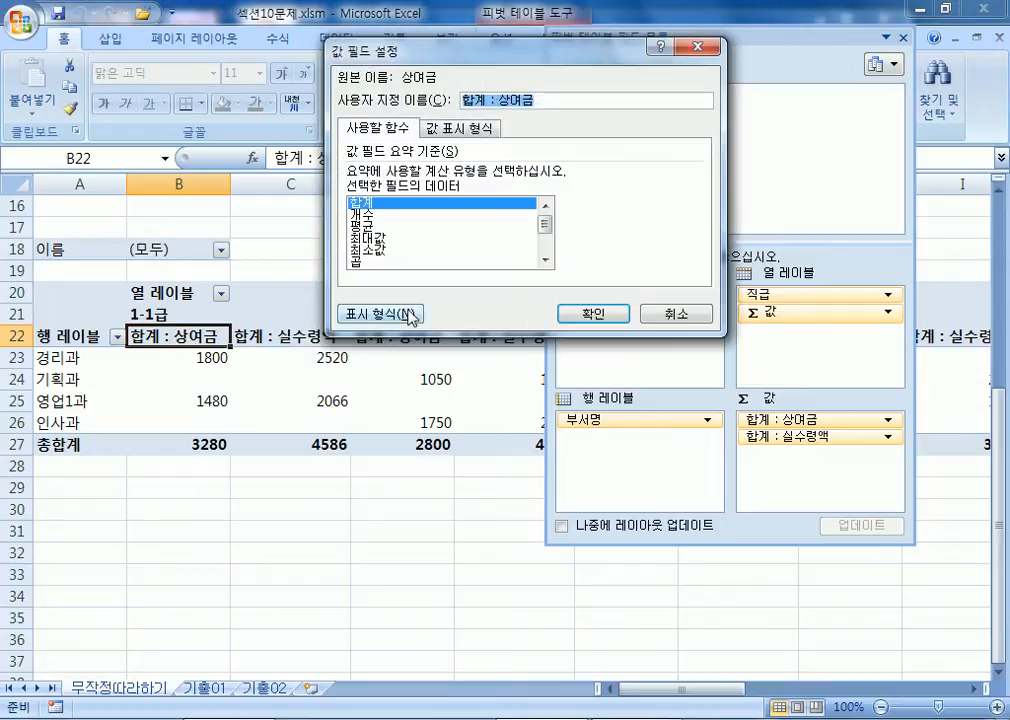
click(377, 238)
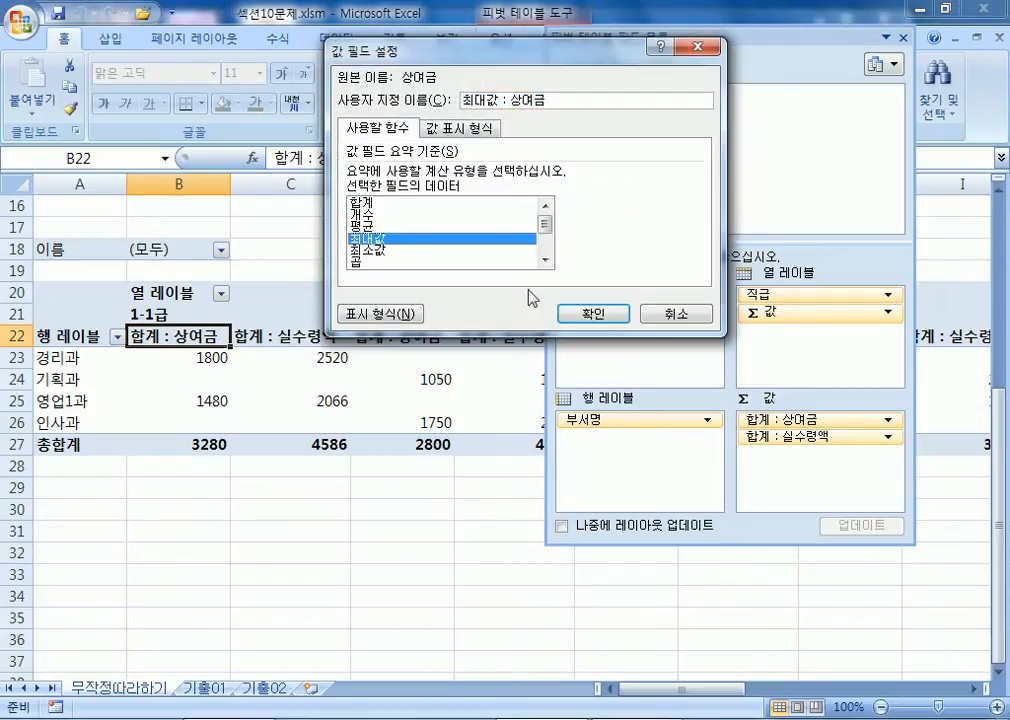
click(676, 313)
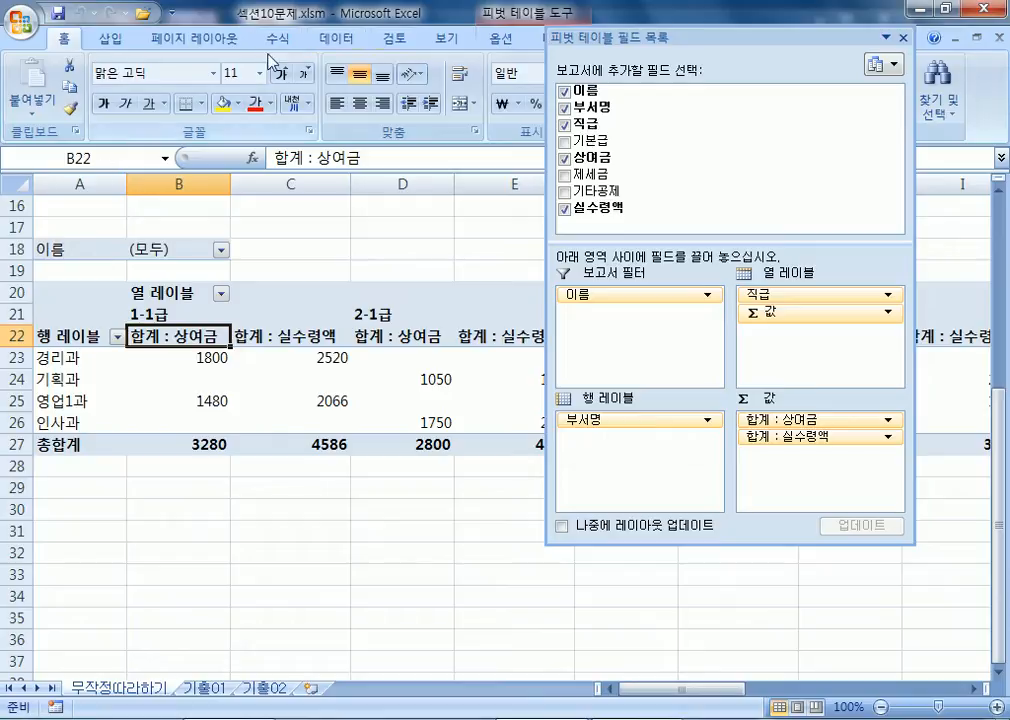
Move the floating field list off the pivot table tools and set the active field 상여금 to summarize by 최대값 through its field settings
drag(706, 37, 735, 115)
click(504, 40)
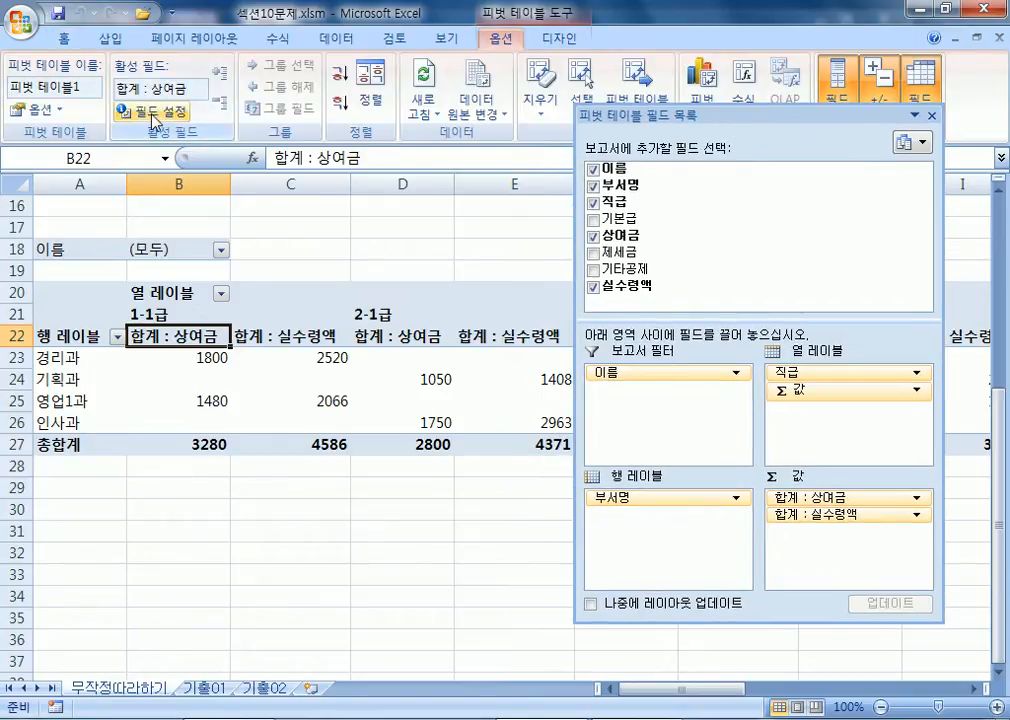
click(198, 89)
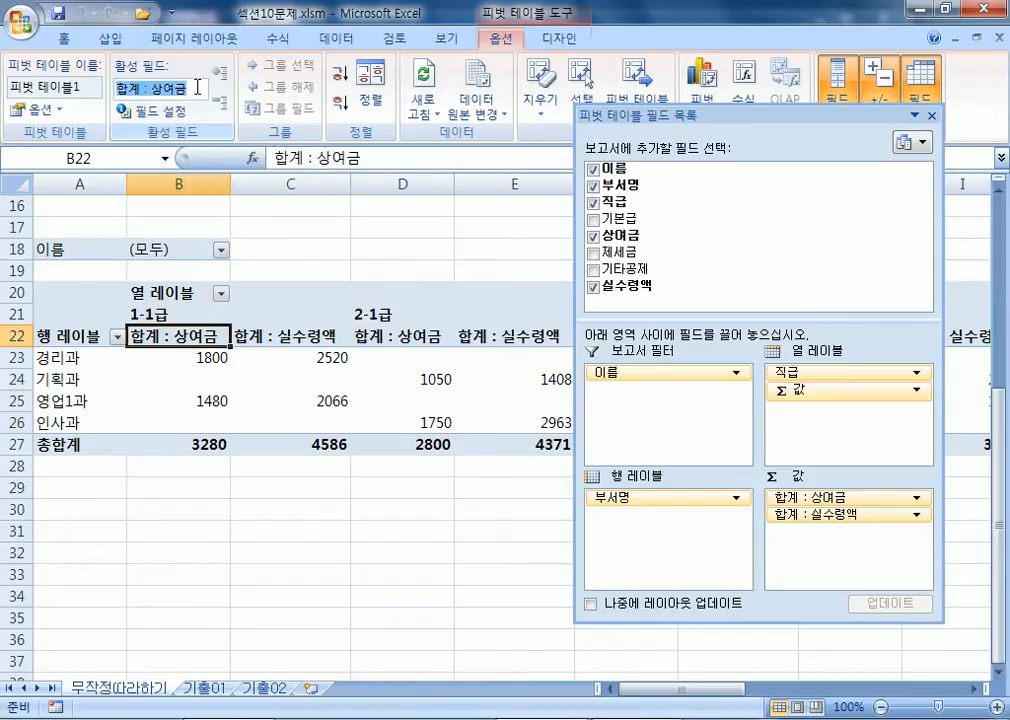
click(150, 110)
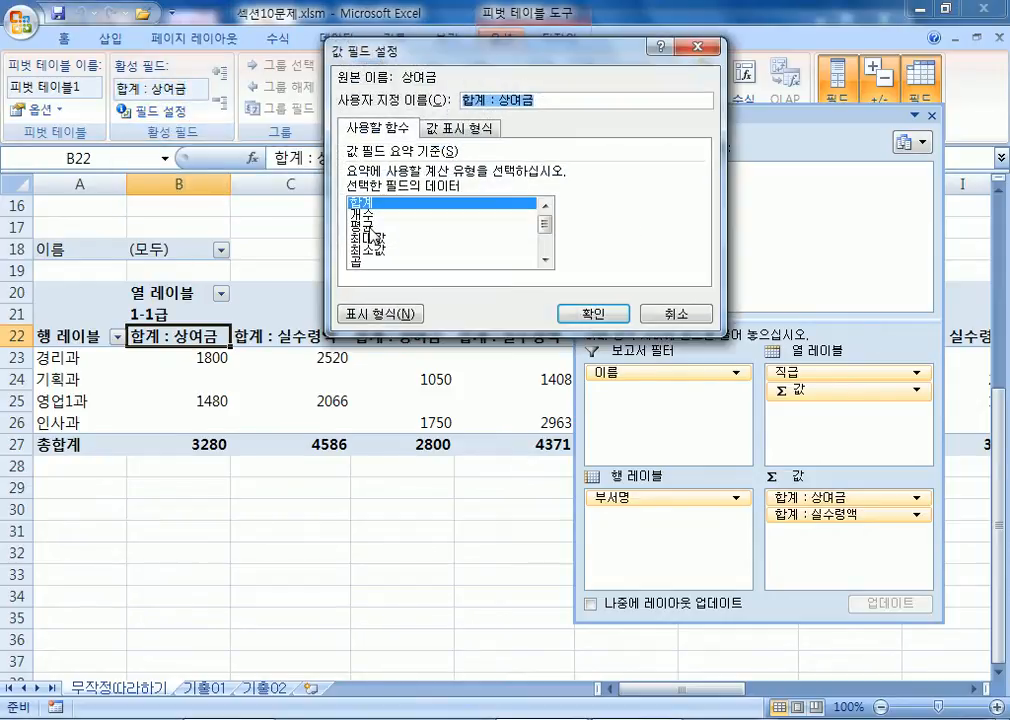
click(368, 238)
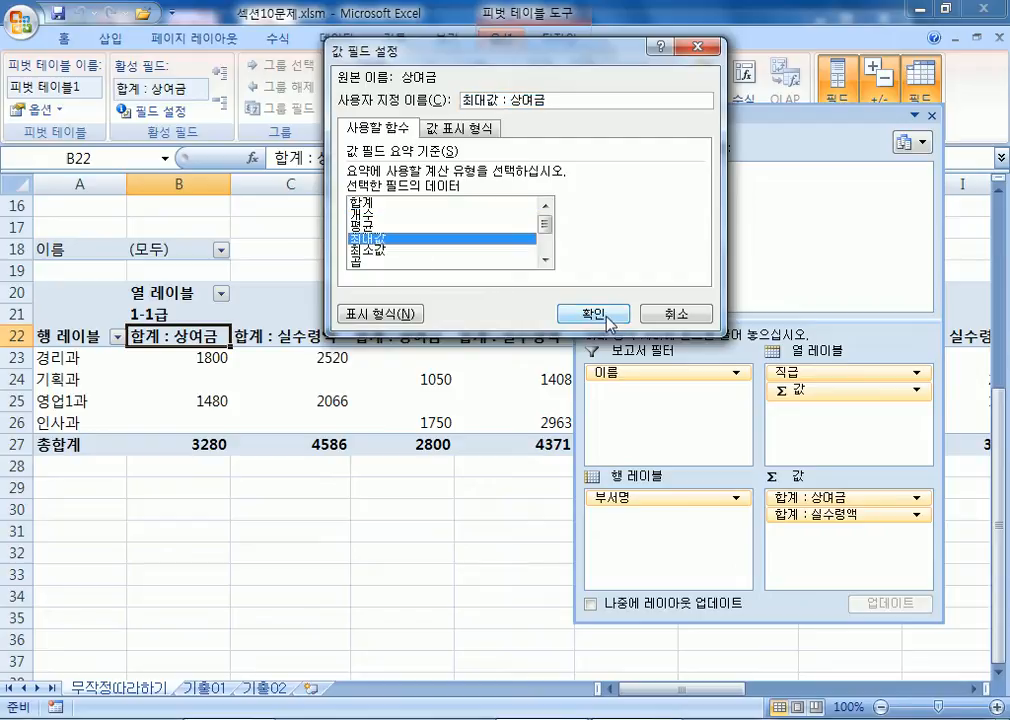
click(593, 314)
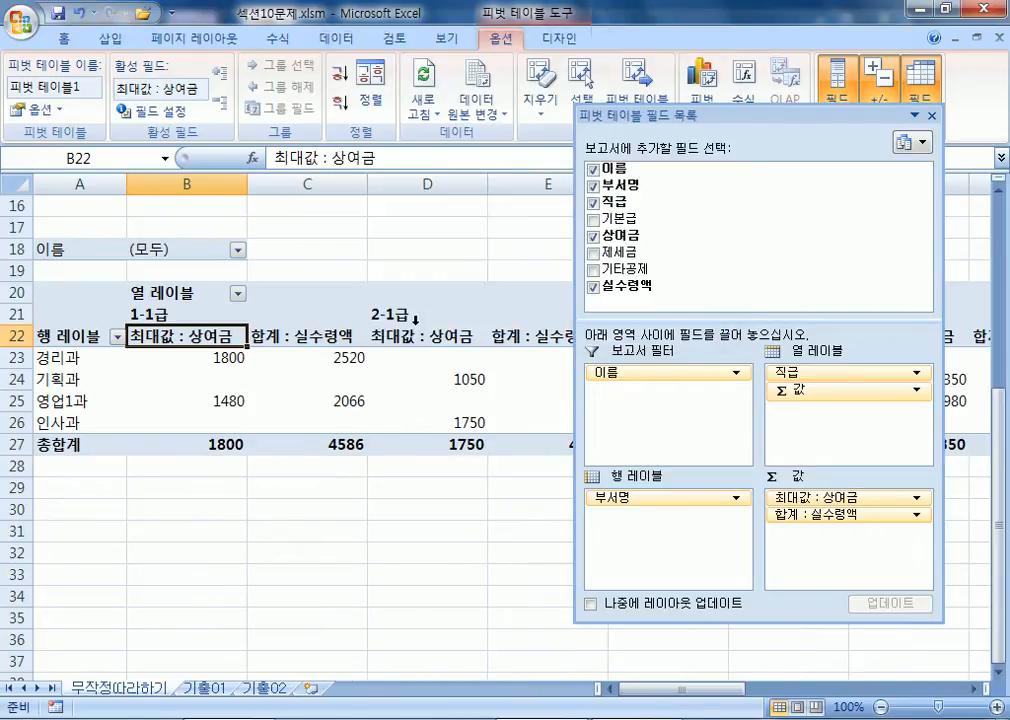
Summarize the 실수령액 value field by 평균 through its value field settings in the field list
right_click(172, 338)
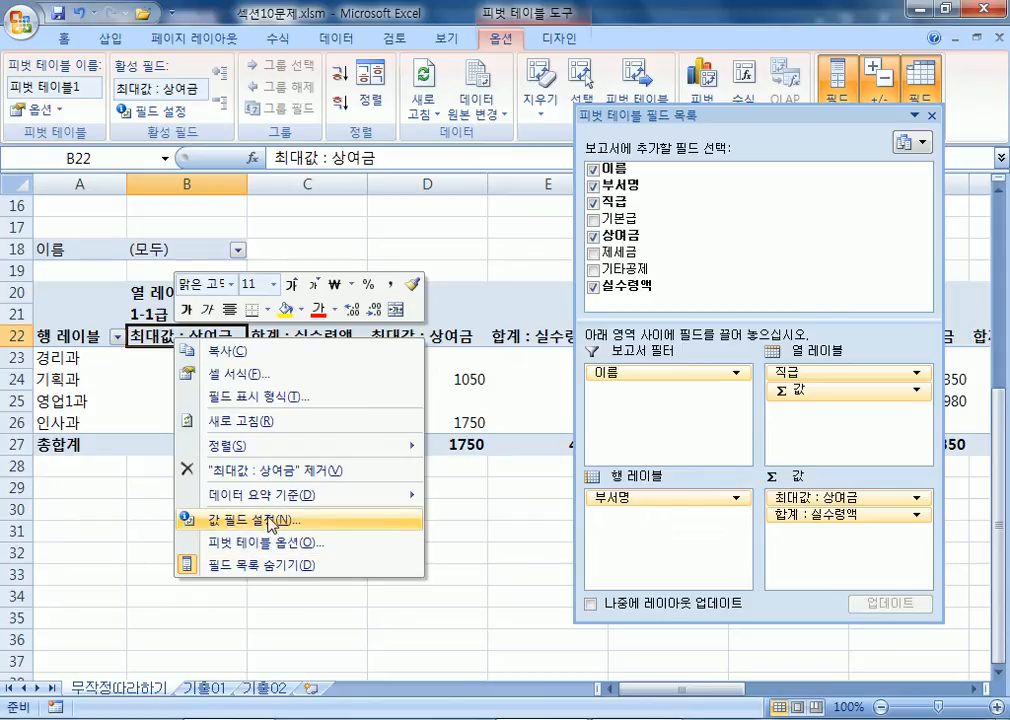
click(660, 125)
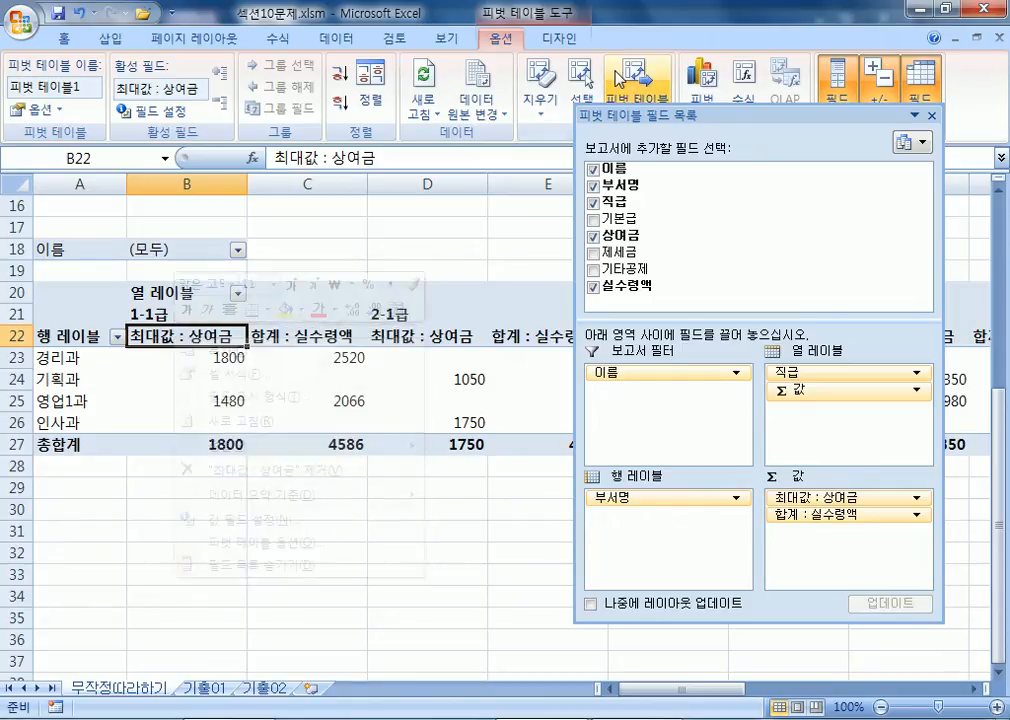
drag(660, 125, 548, 51)
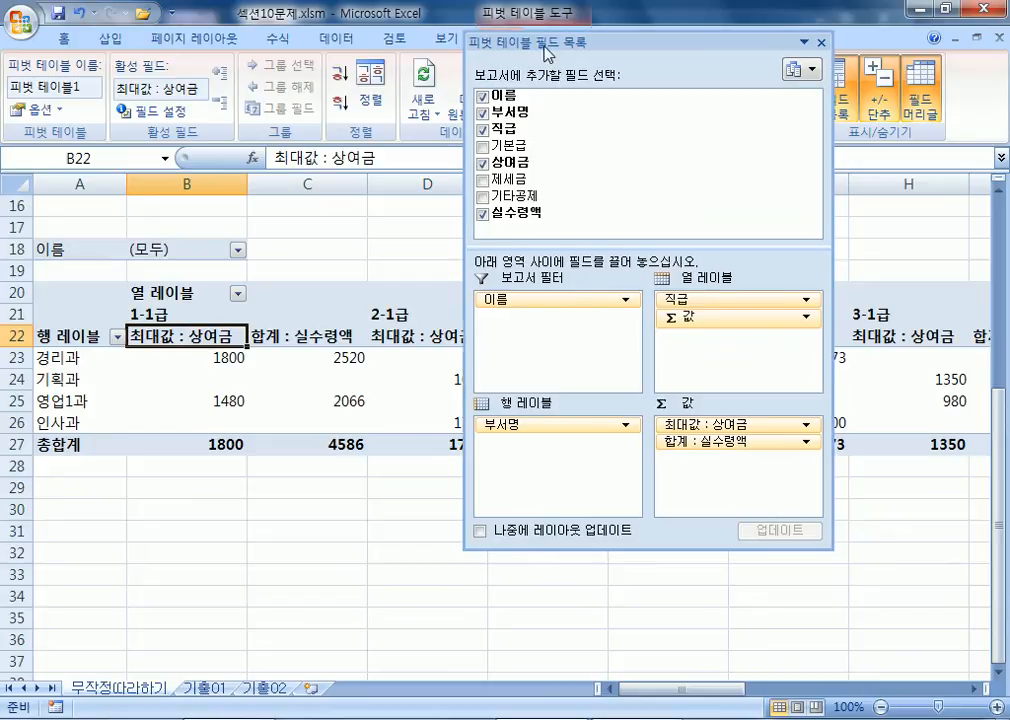
click(737, 447)
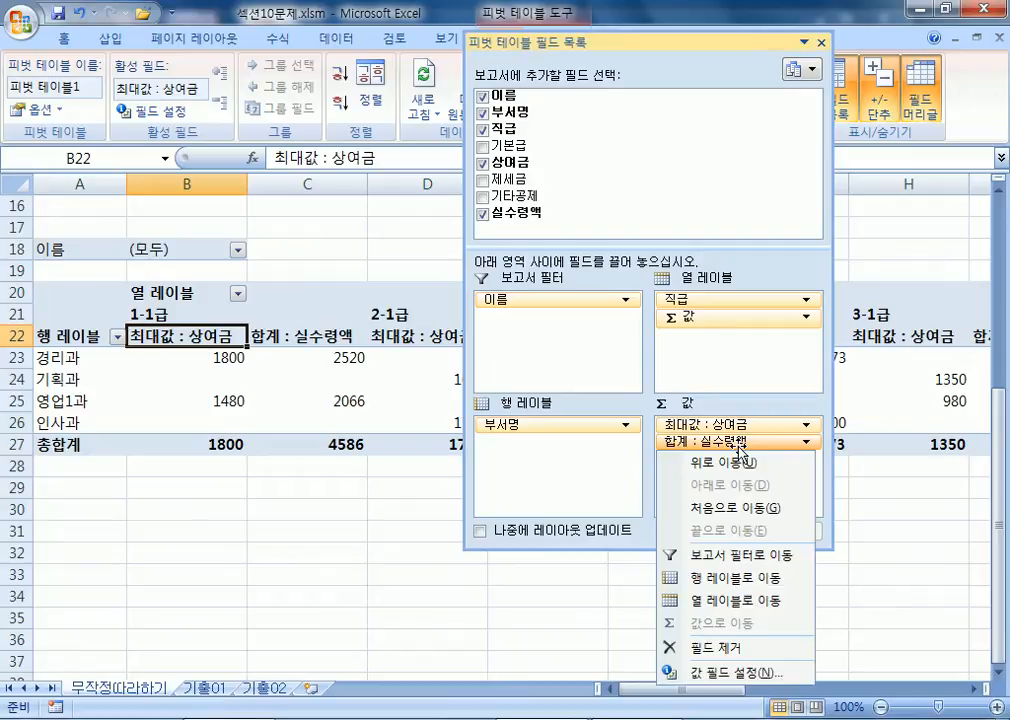
click(714, 677)
click(420, 226)
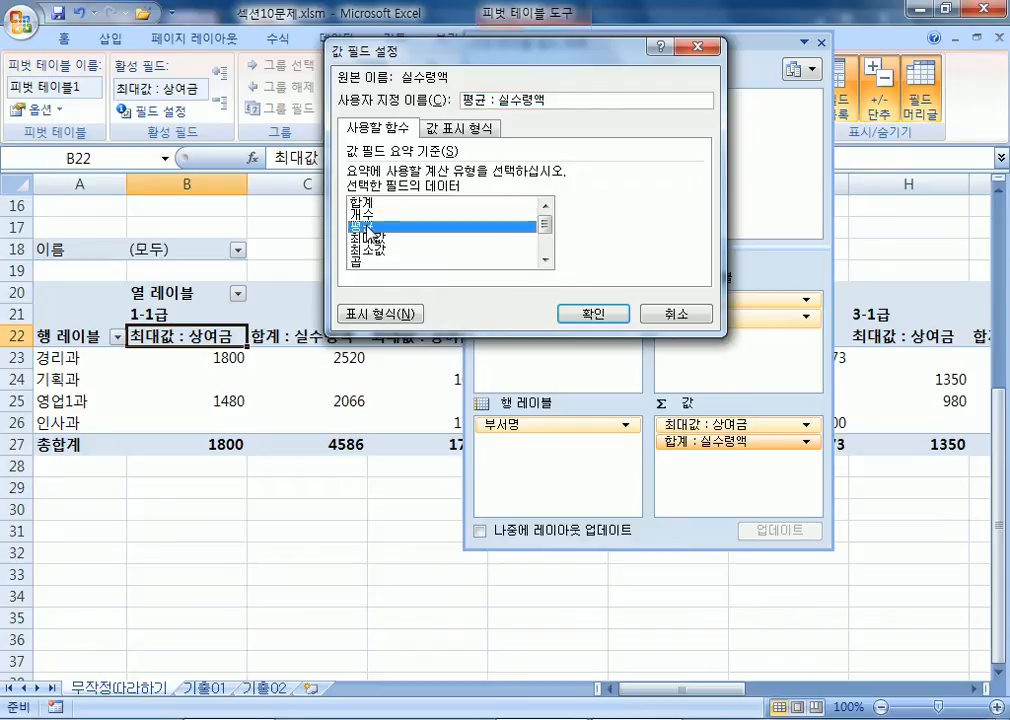
click(591, 312)
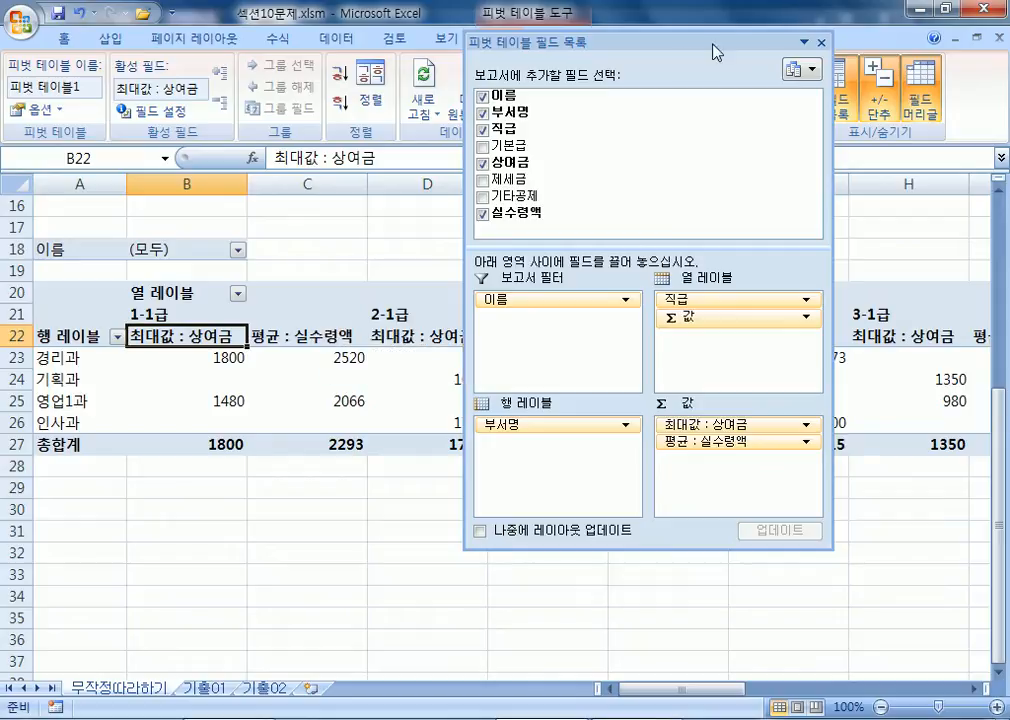
Dock the pivot table field list beside the worksheet and adjust its width
double_click(681, 40)
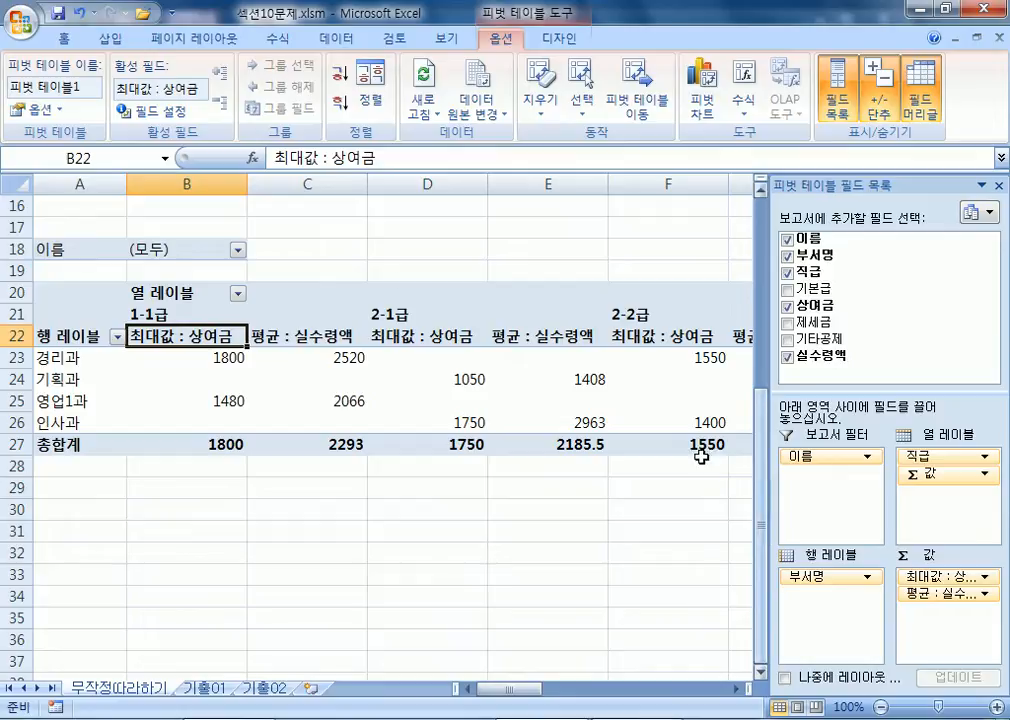
mouse_move(688, 381)
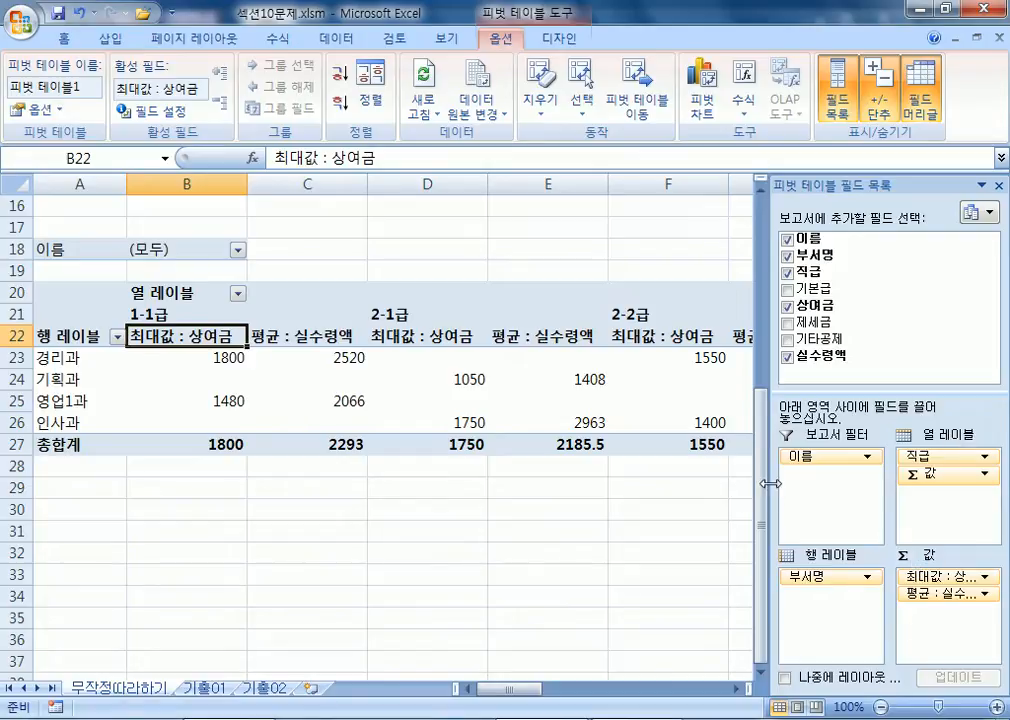
drag(765, 483, 636, 483)
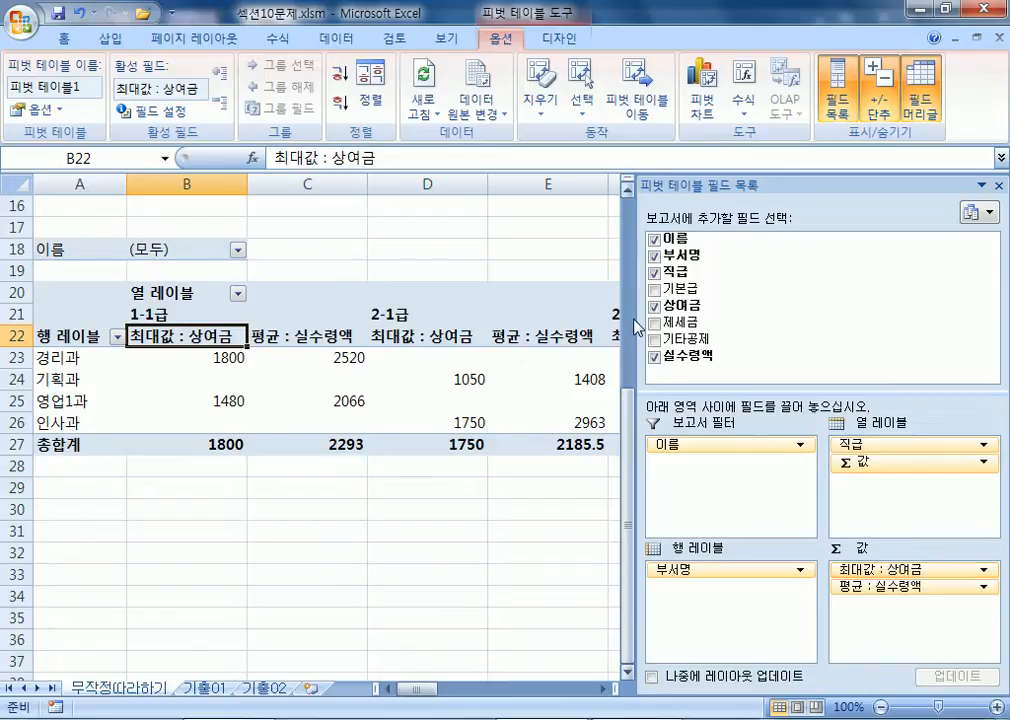
drag(630, 425, 762, 326)
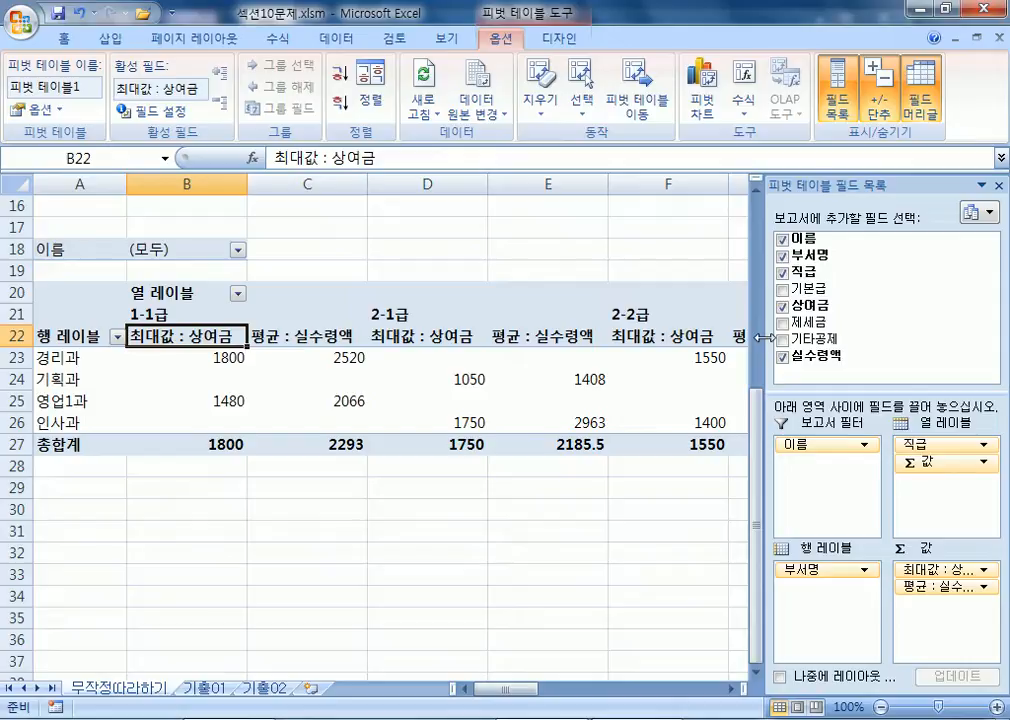
Highlight the pivot table's grand total row 27 and its grand total columns L and M
click(18, 445)
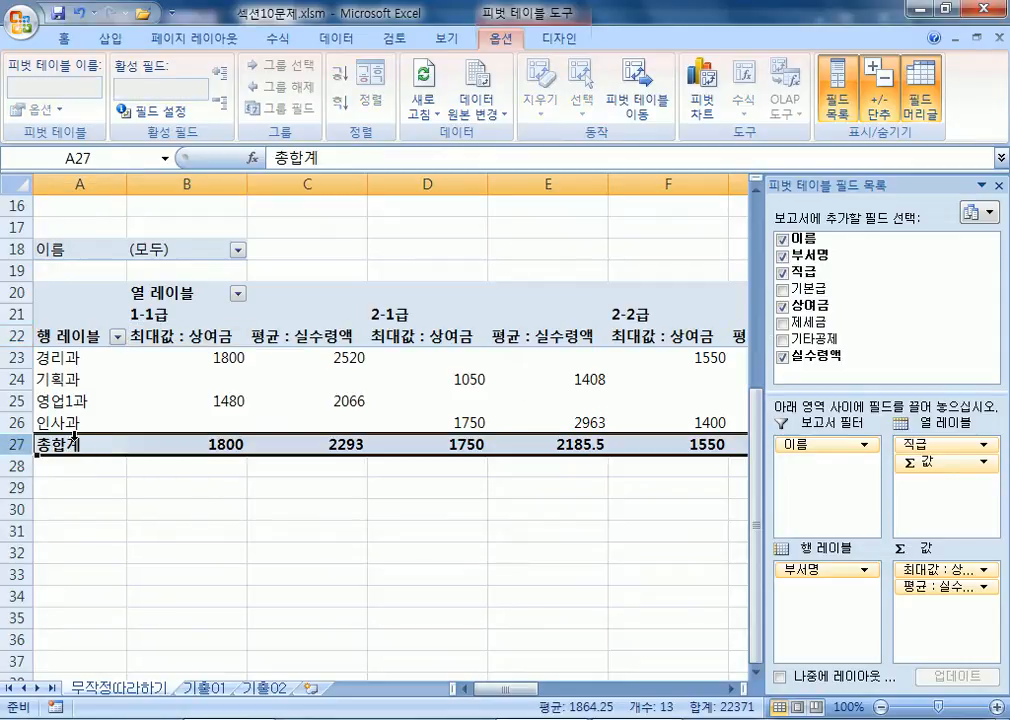
drag(514, 692, 617, 692)
drag(491, 190, 600, 200)
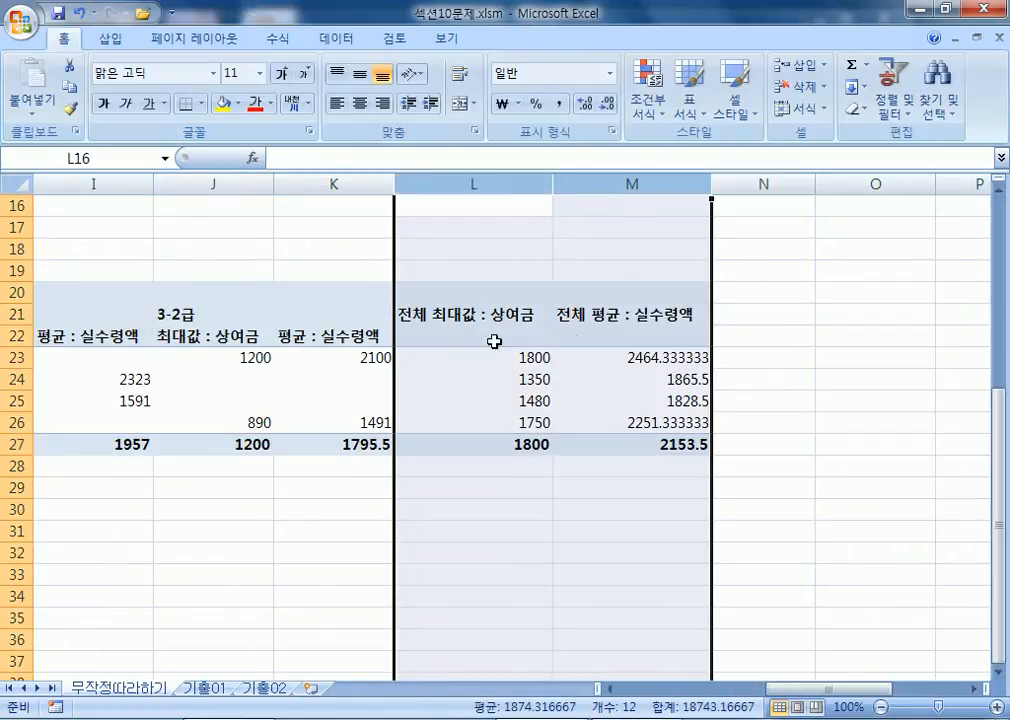
Review the pivot table option and design tools with cells inside and outside the table selected, and view the 피벗 테이블 옵션 settings
click(189, 340)
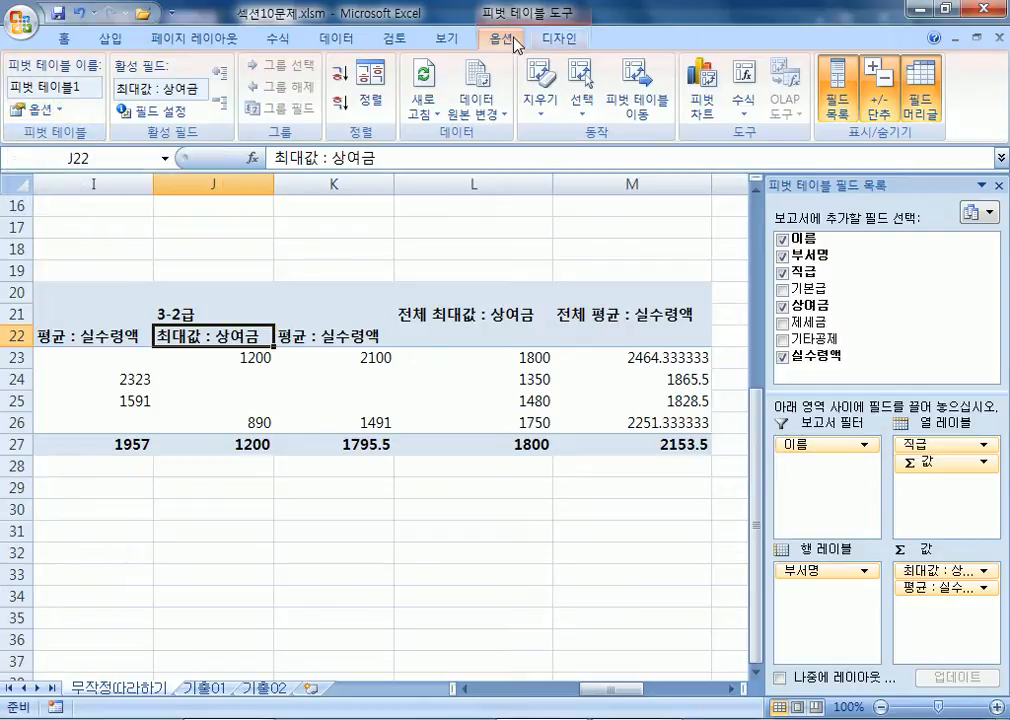
click(562, 45)
click(500, 42)
click(552, 40)
click(500, 42)
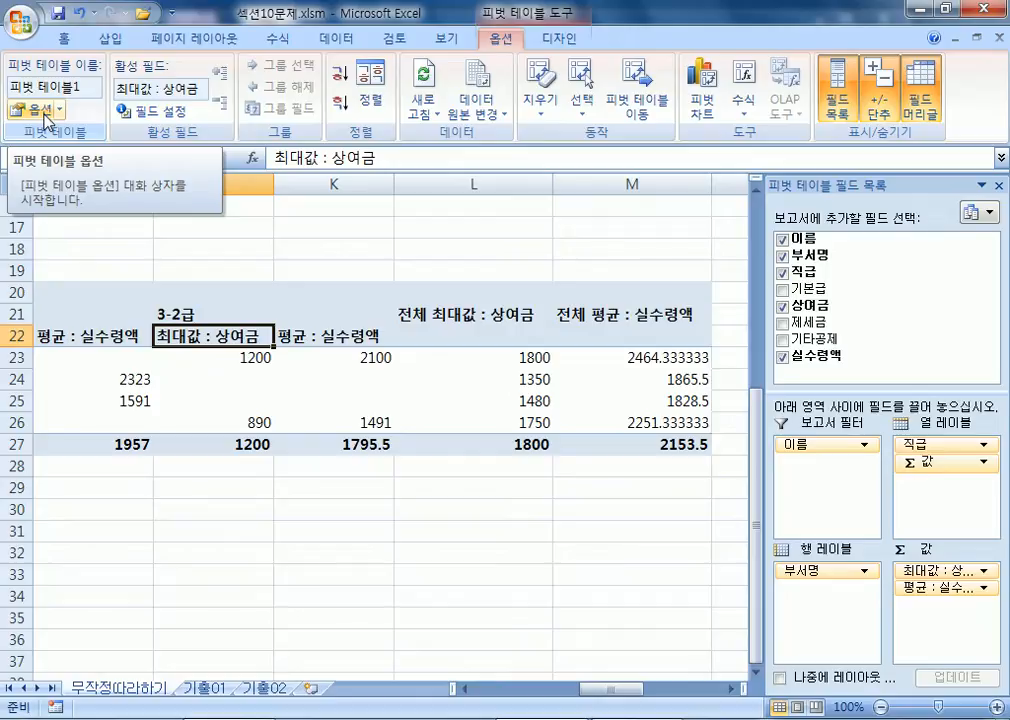
click(467, 521)
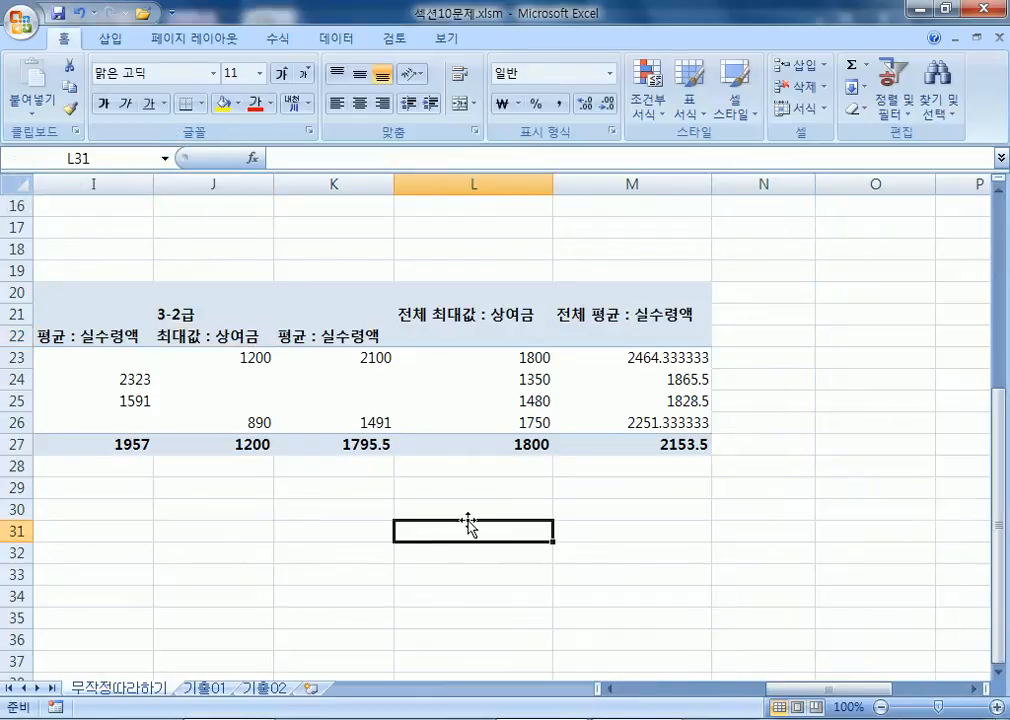
click(264, 364)
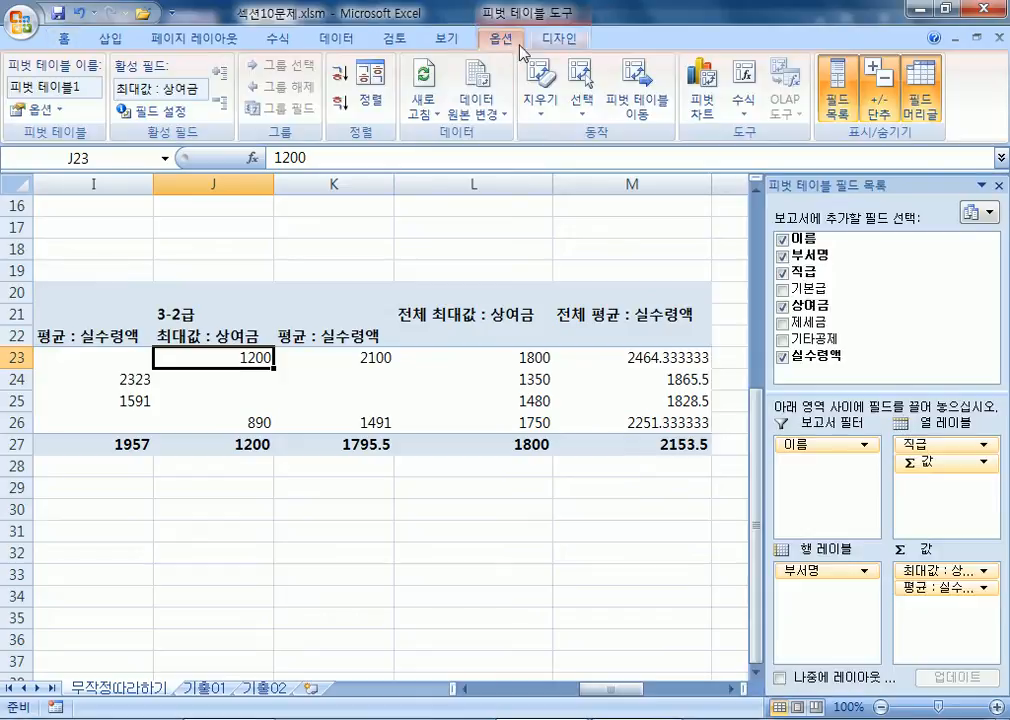
click(43, 110)
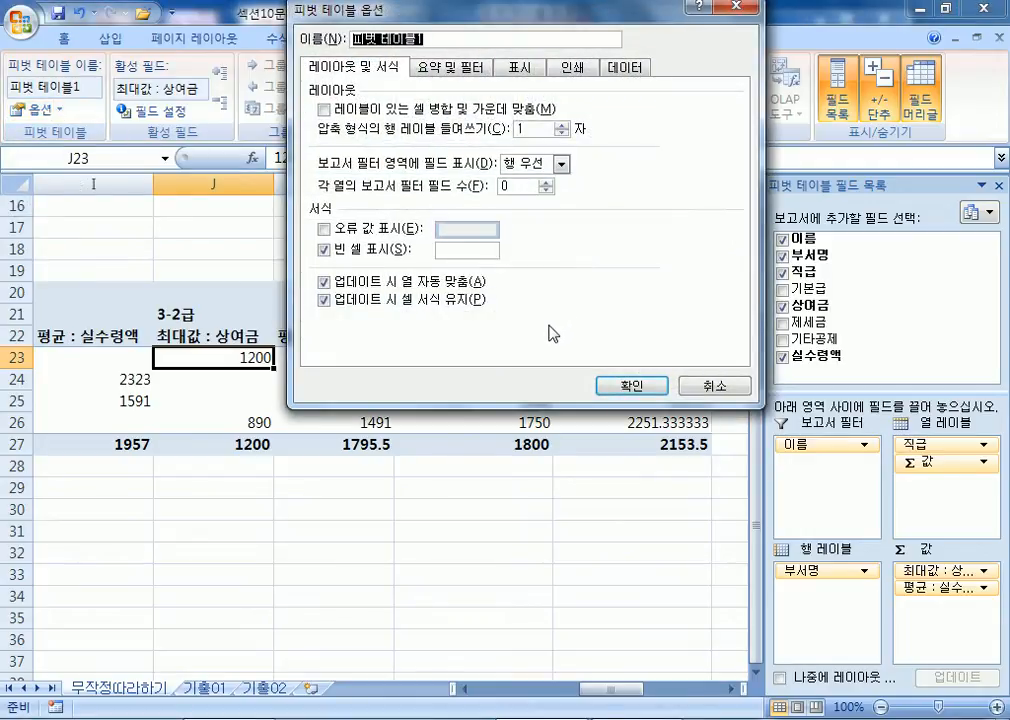
click(712, 385)
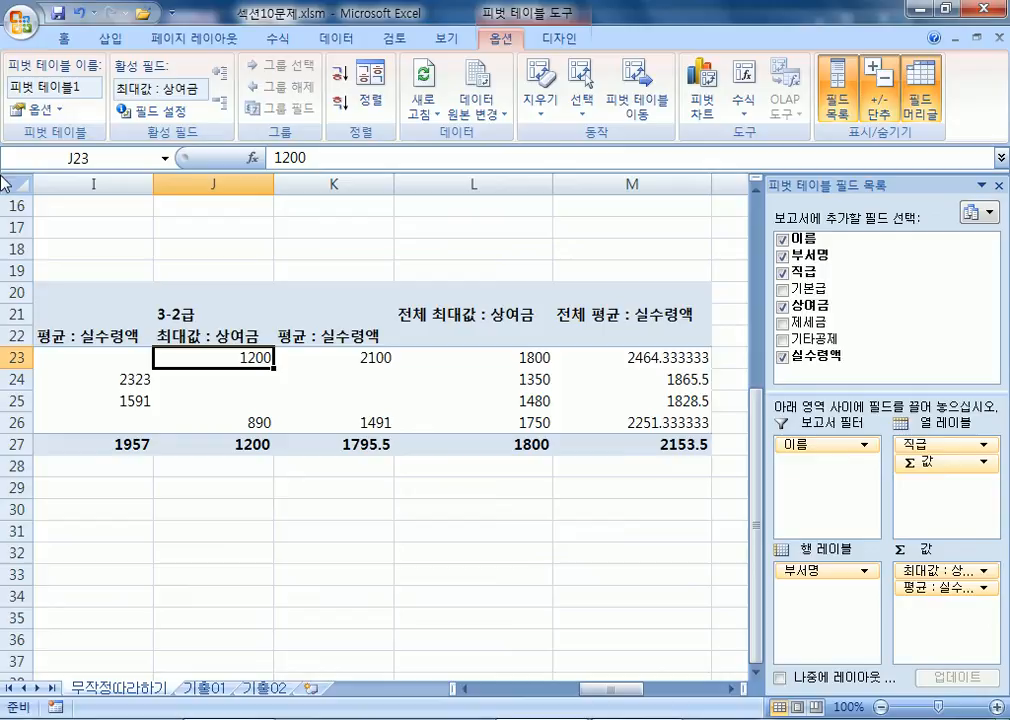
Turn off 행 총합계 표시 and 열 총합계 표시 in the pivot table options and return to the table's first column
click(36, 112)
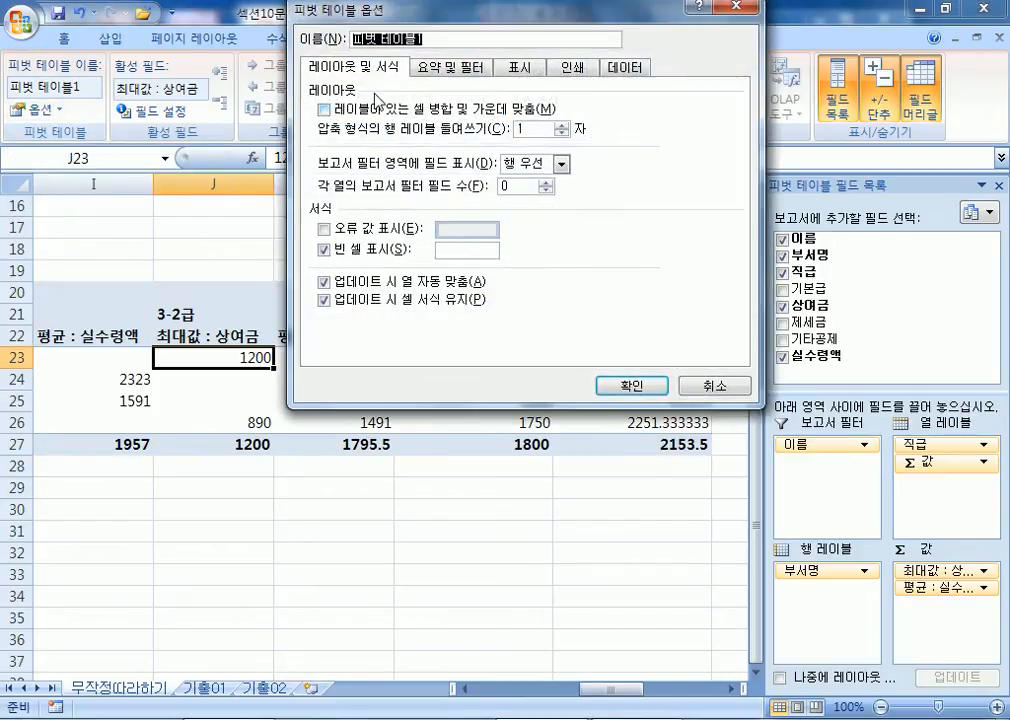
click(440, 70)
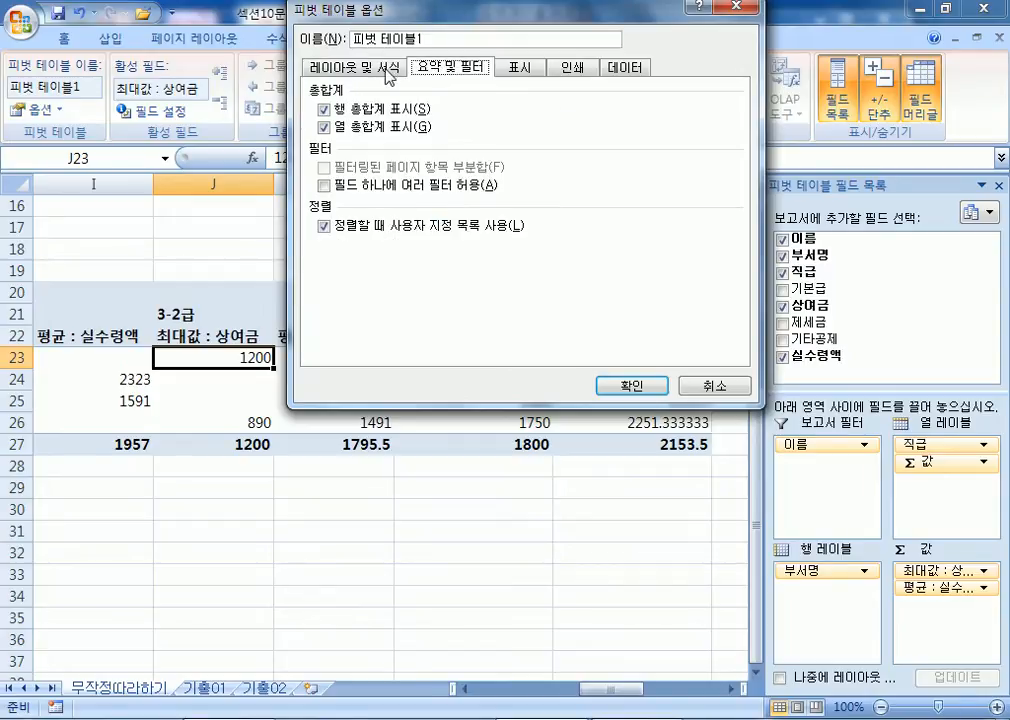
click(302, 66)
click(470, 67)
click(322, 110)
click(324, 127)
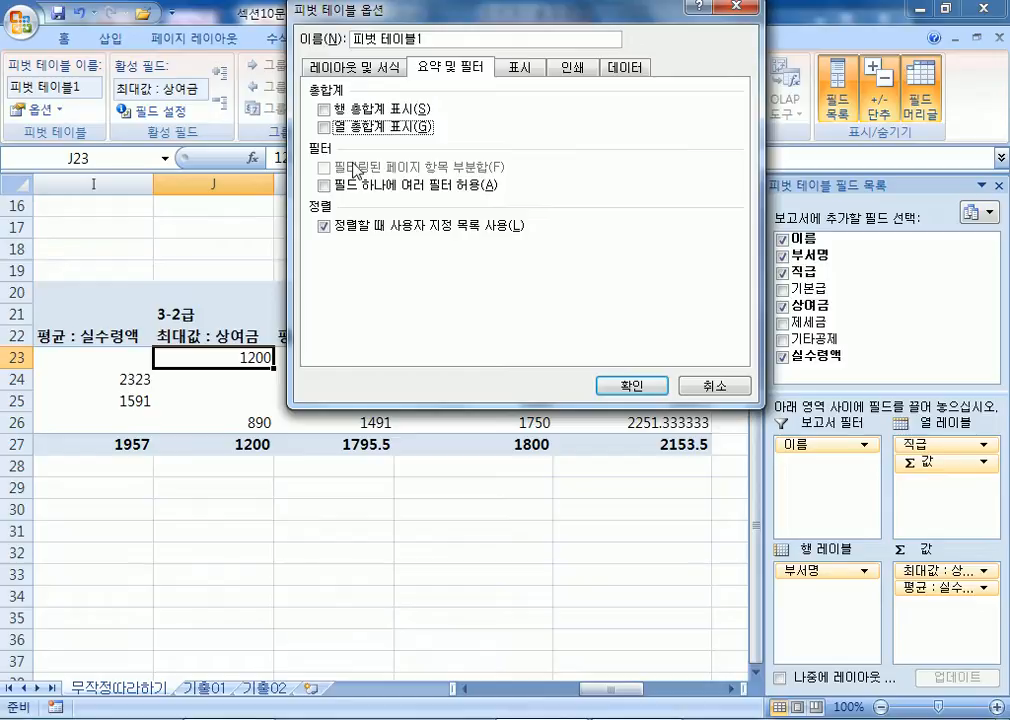
click(322, 109)
click(323, 127)
click(322, 108)
click(323, 127)
click(627, 390)
key(Home)
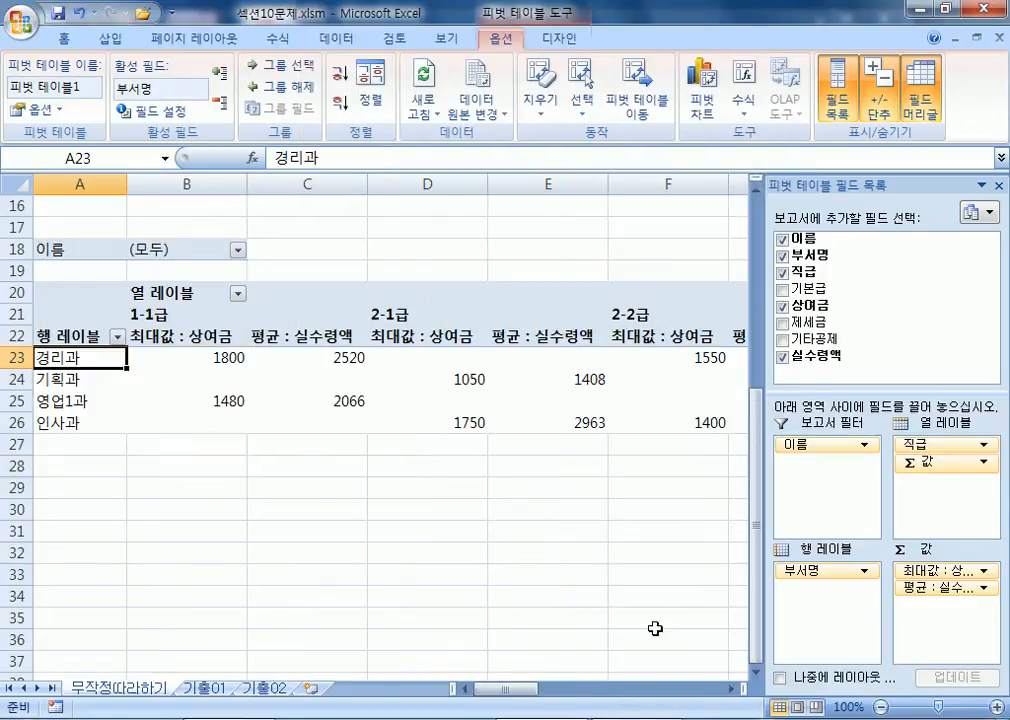
drag(500, 693, 128, 435)
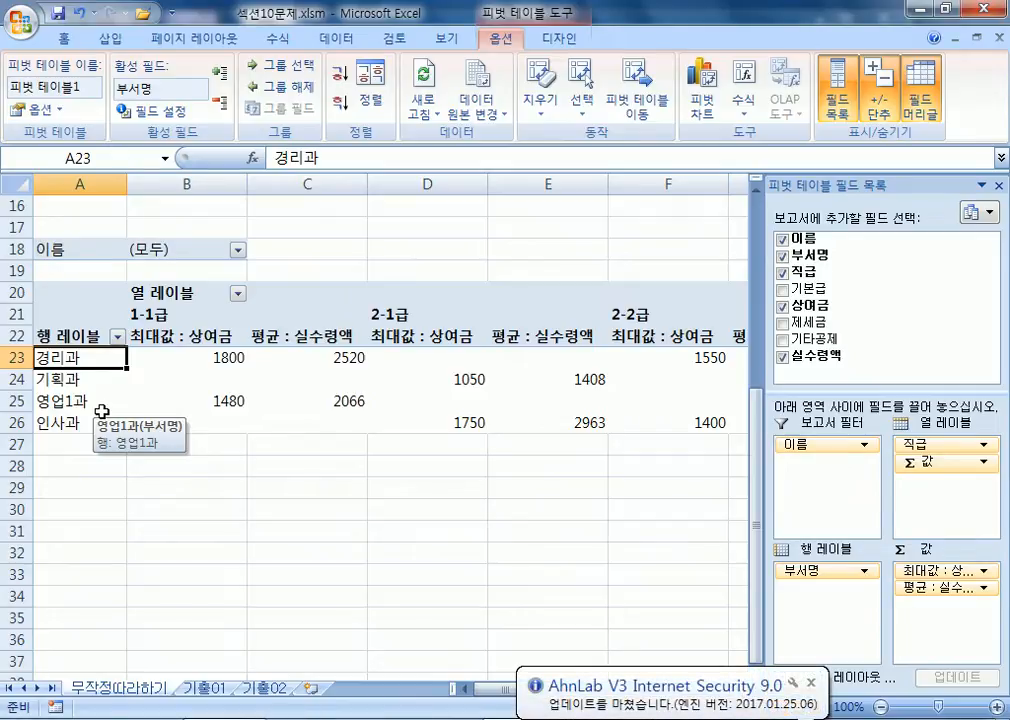
Select all the value cells in the pivot table body, starting at B23 and extending across row 26
click(150, 356)
drag(231, 369, 264, 413)
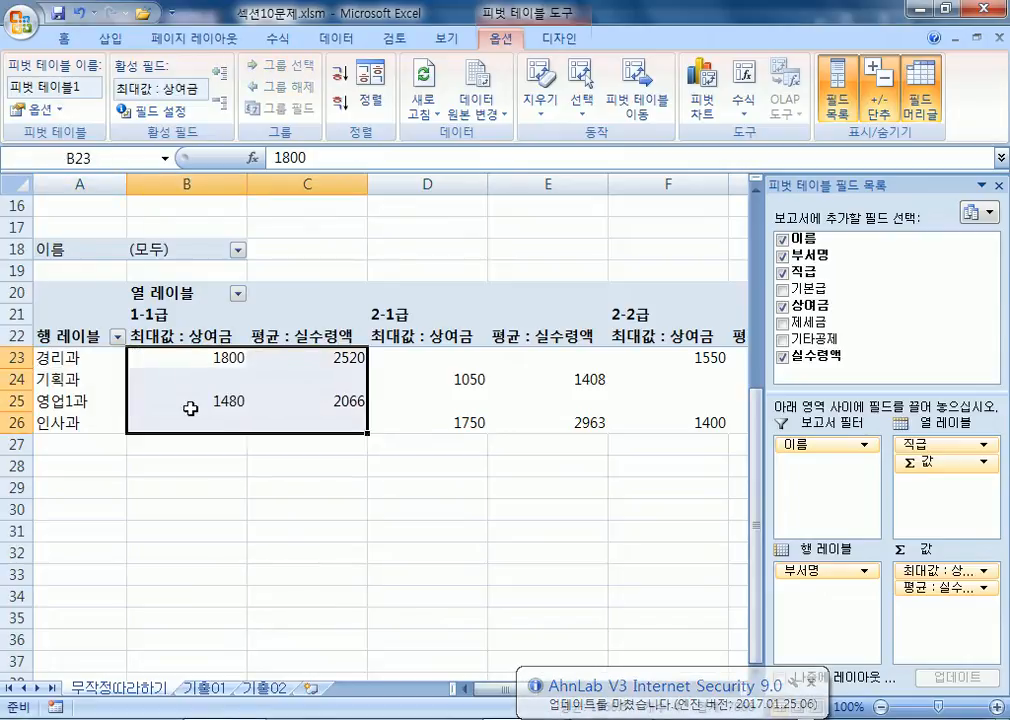
click(155, 356)
drag(155, 356, 687, 507)
click(480, 689)
click(480, 689)
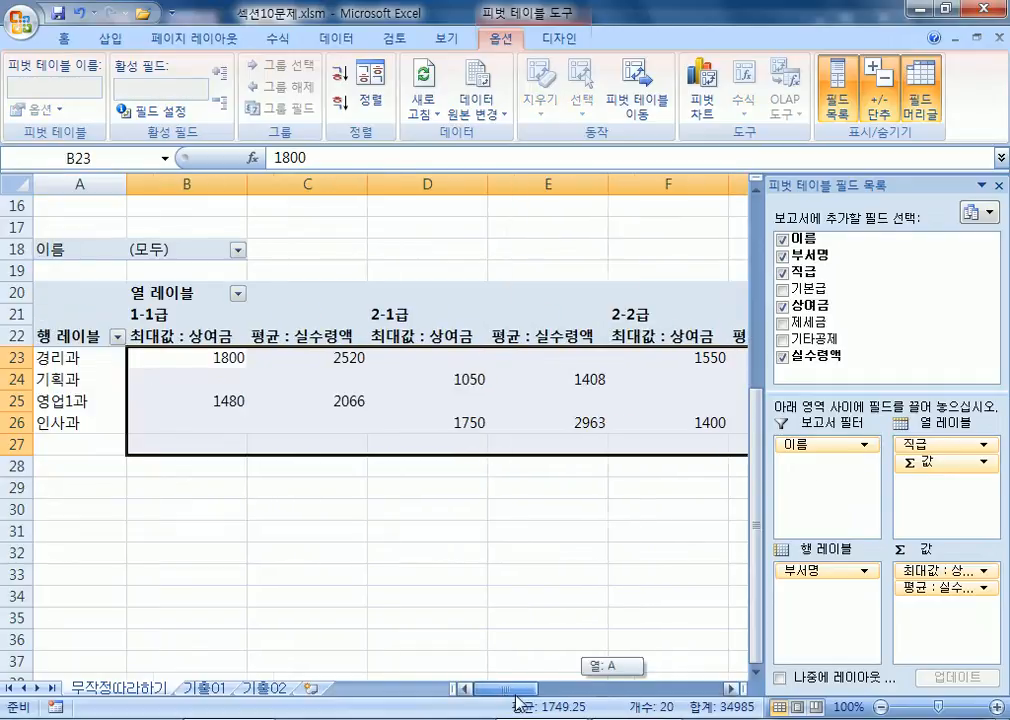
drag(517, 689, 484, 683)
shift+click(364, 416)
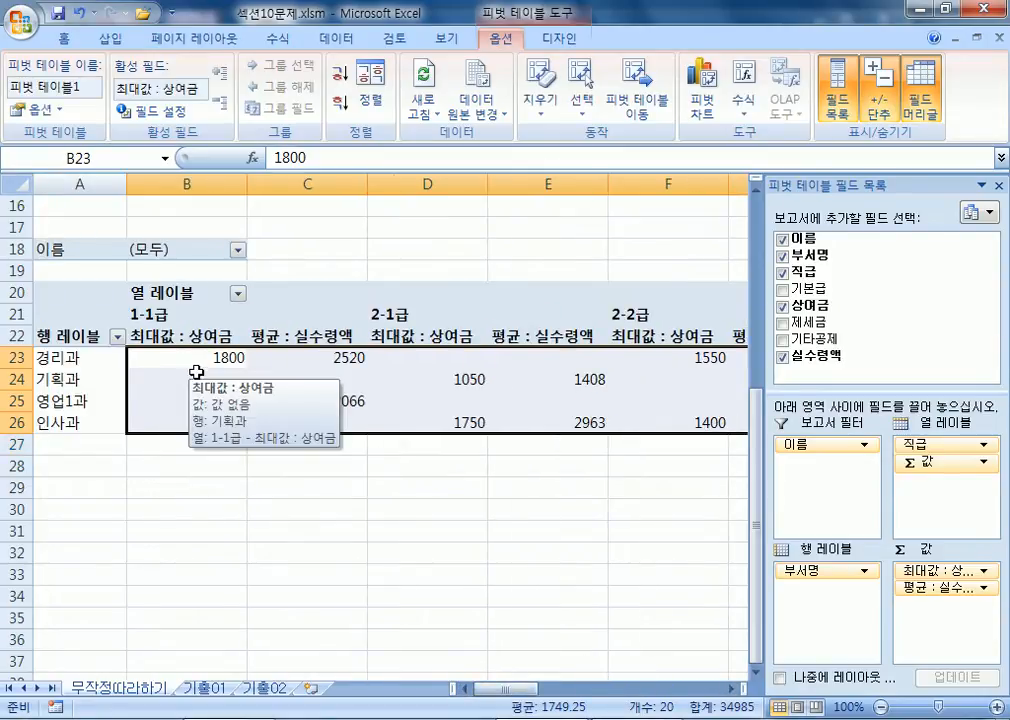
Format the 최대값 : 상여금 value field as 숫자 with 0 decimal places and the 1000 단위 구분 기호
click(166, 121)
click(675, 329)
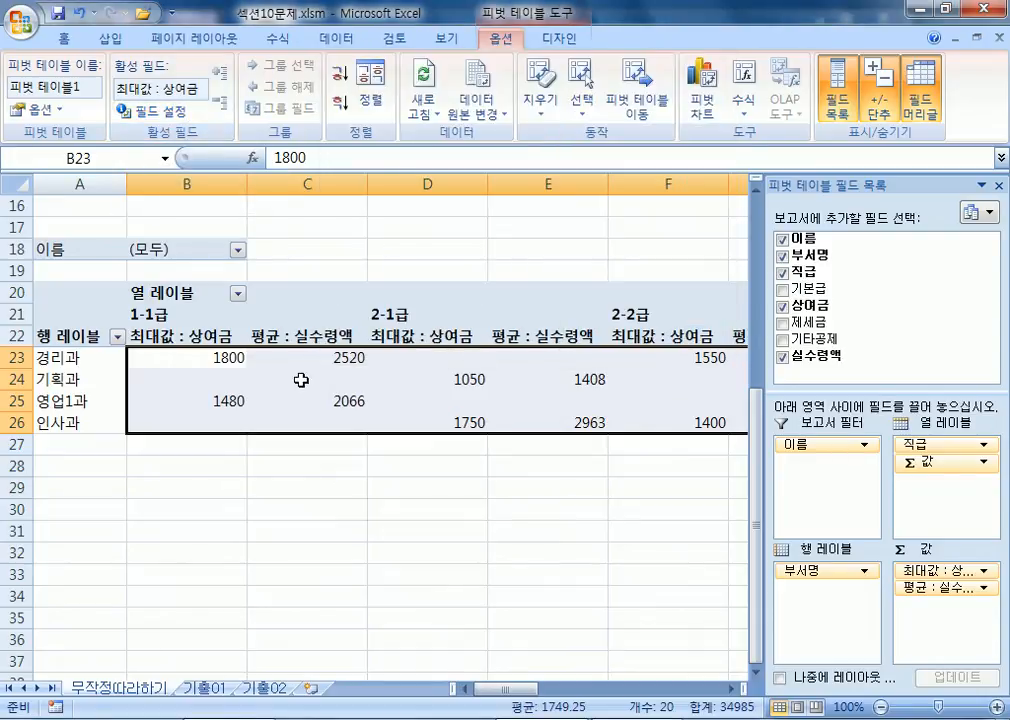
right_click(237, 362)
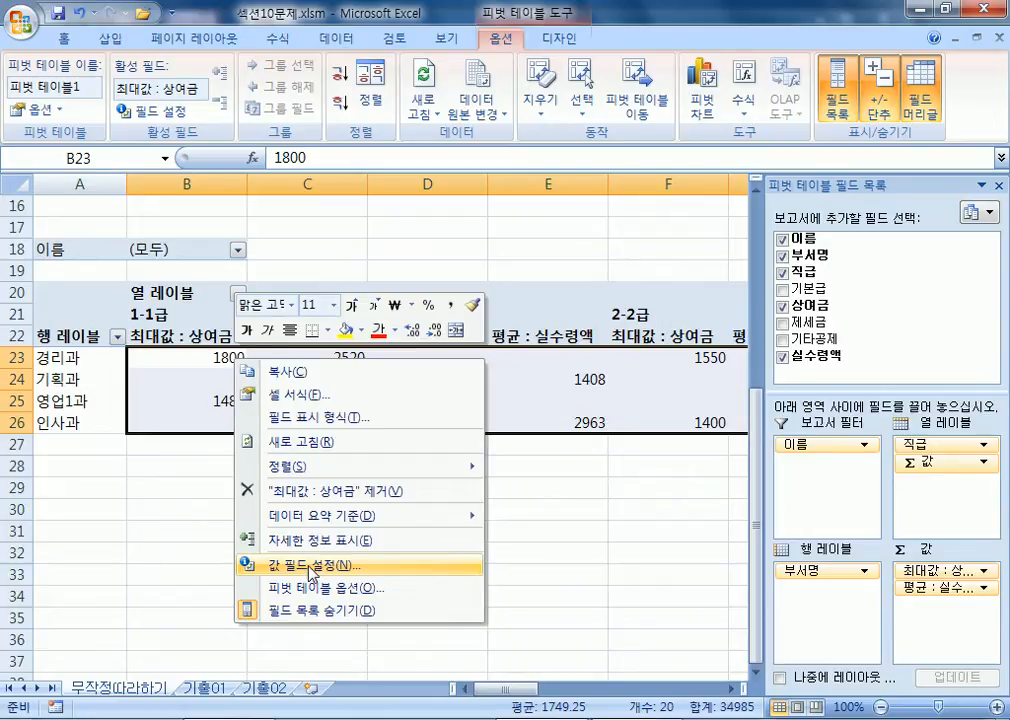
click(311, 567)
drag(304, 363, 347, 62)
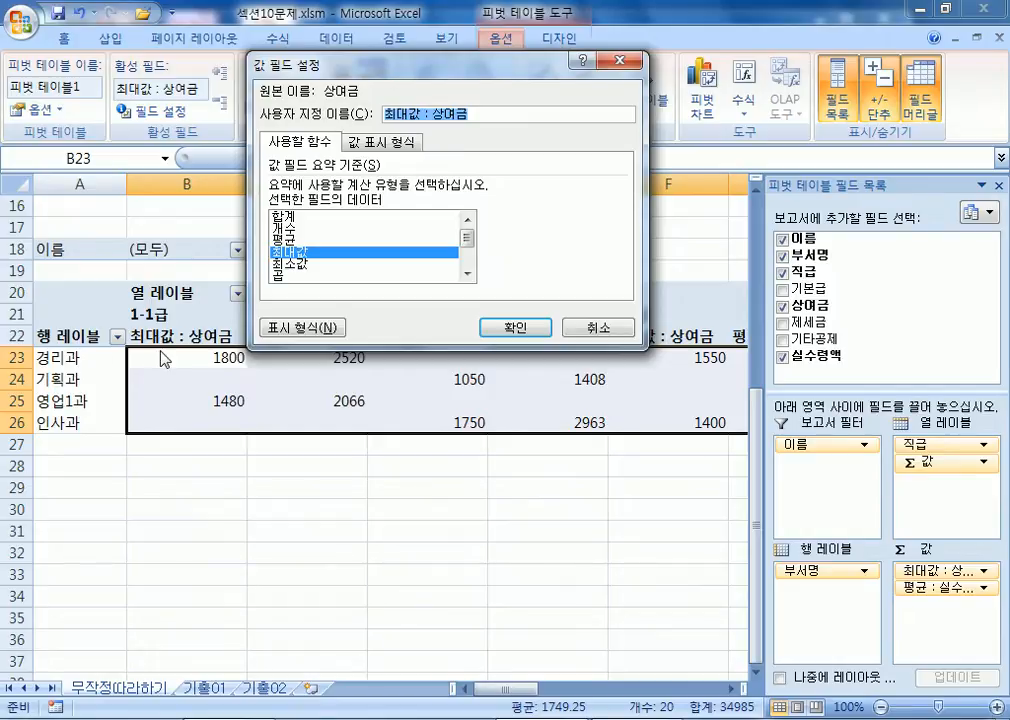
drag(306, 66, 462, 13)
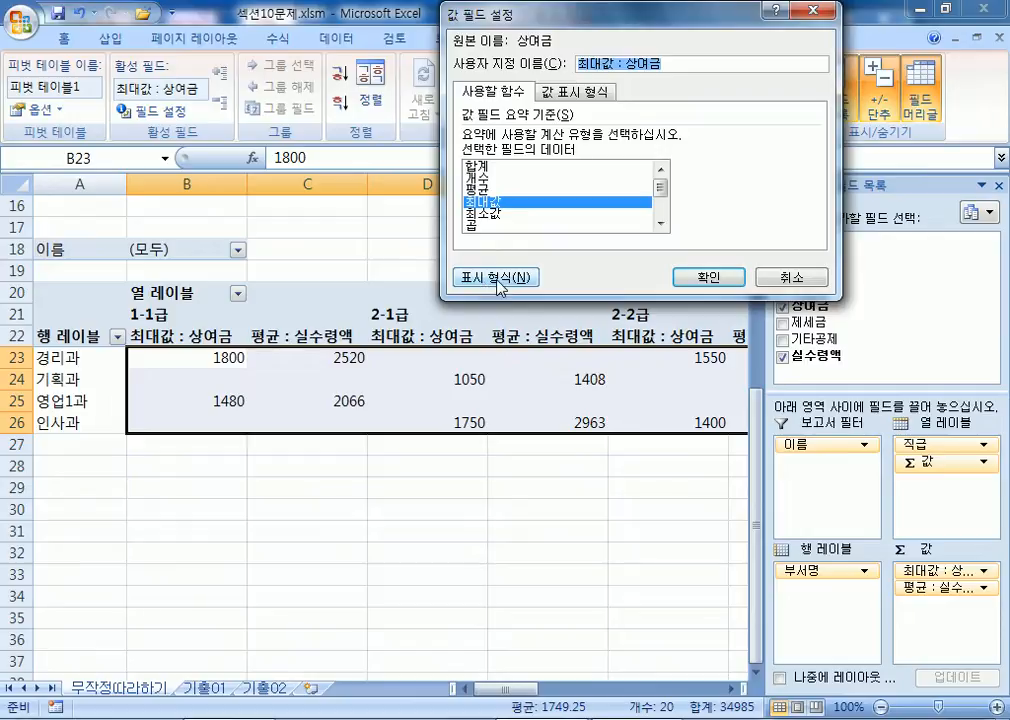
click(600, 90)
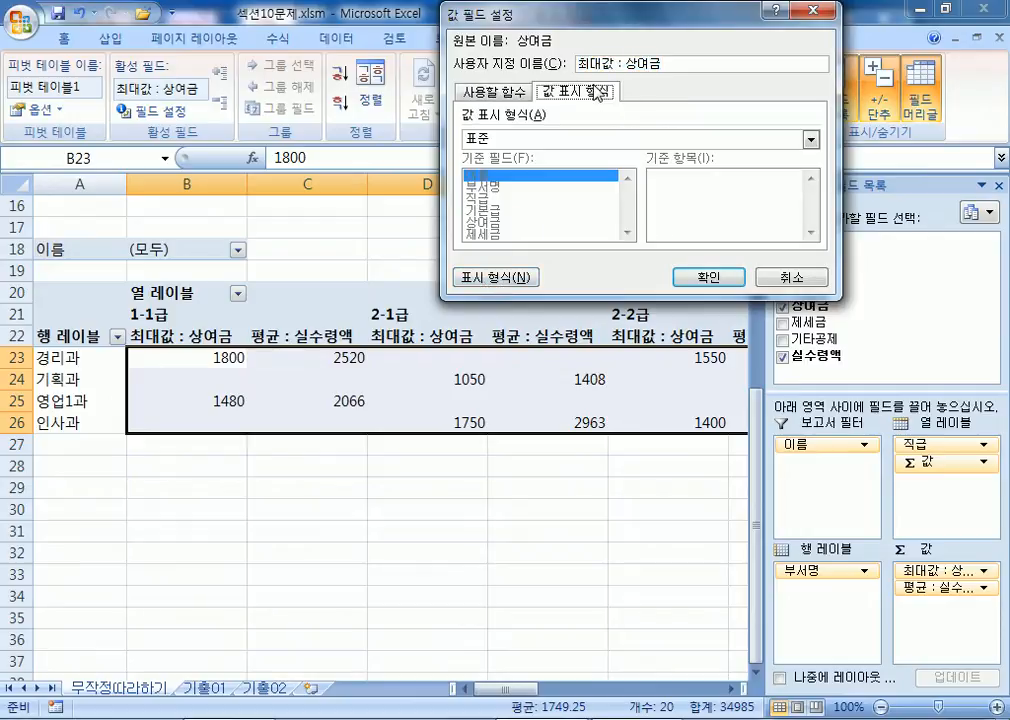
click(522, 92)
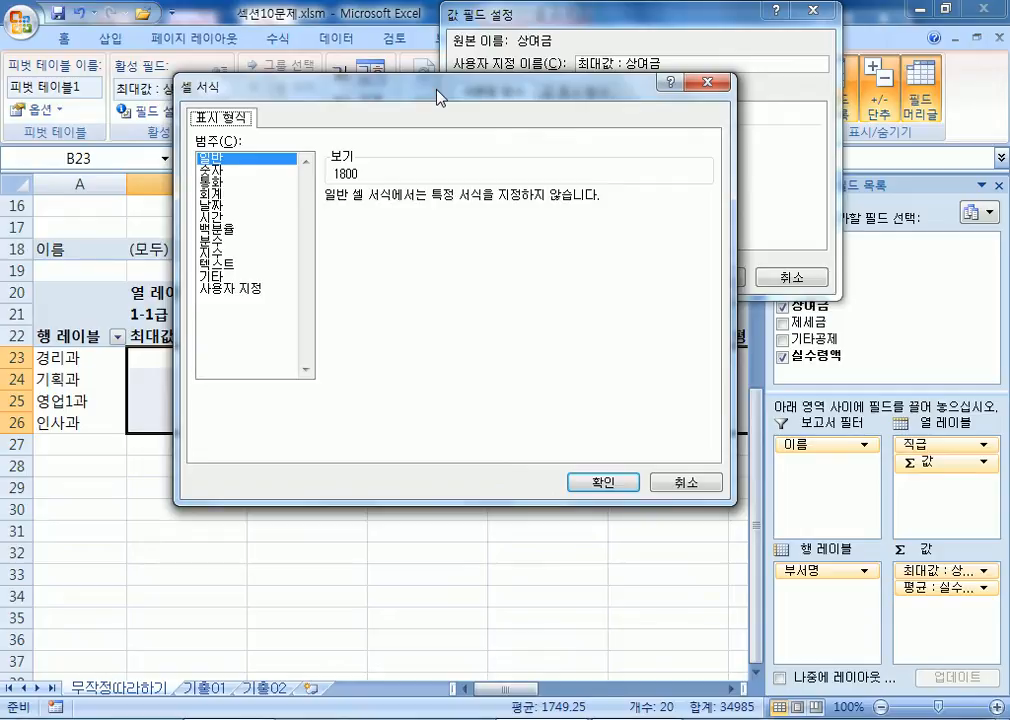
click(222, 172)
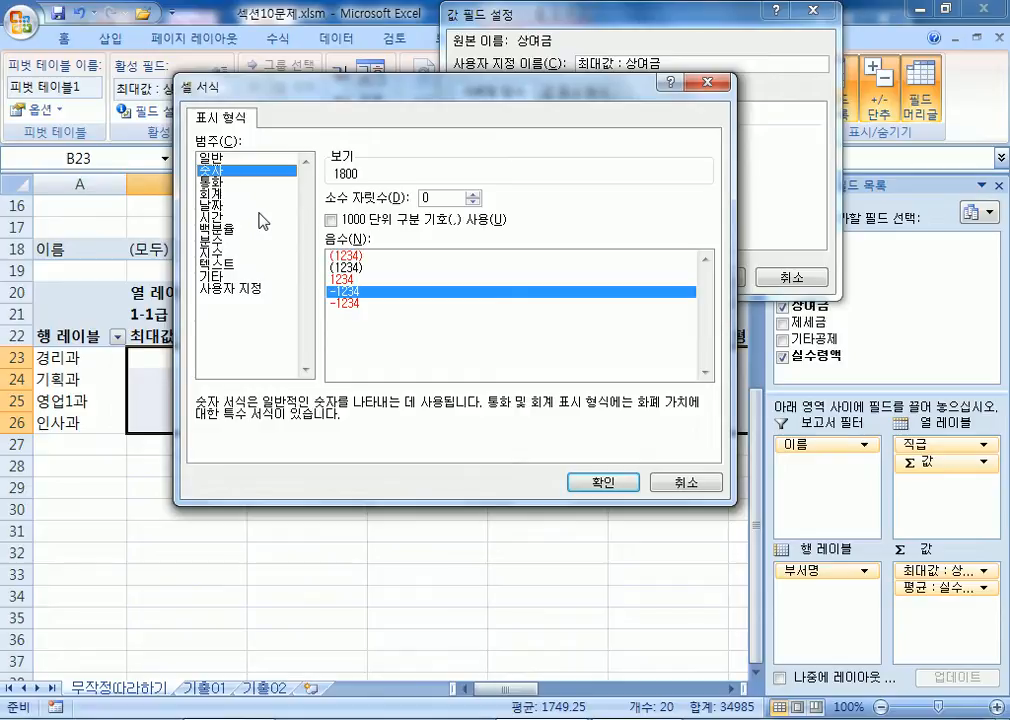
click(333, 221)
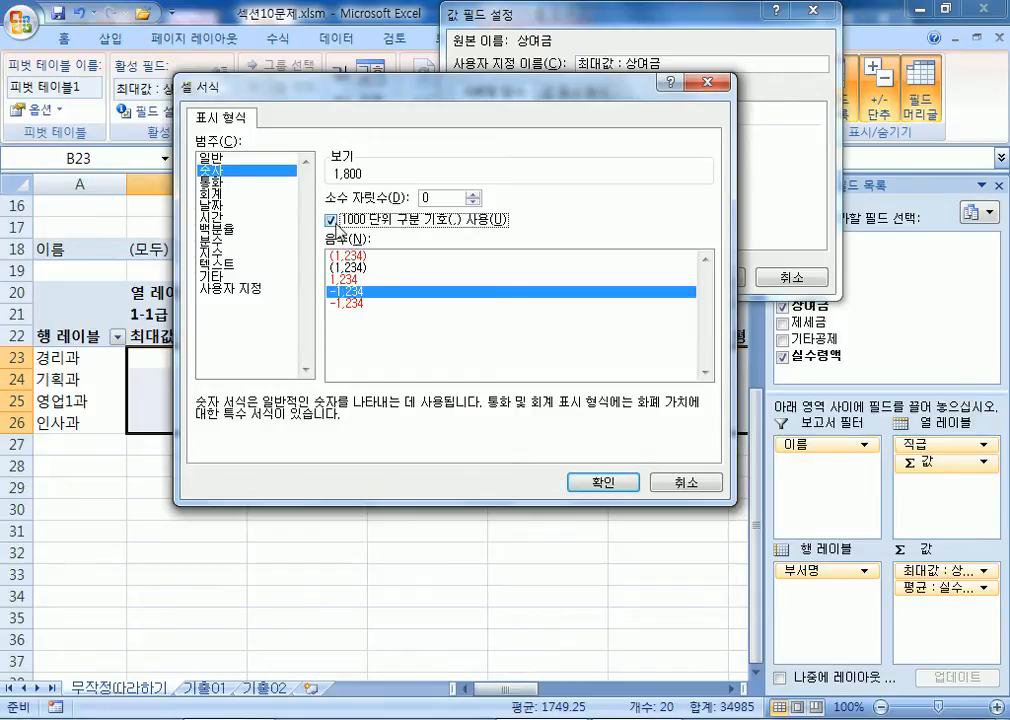
click(602, 481)
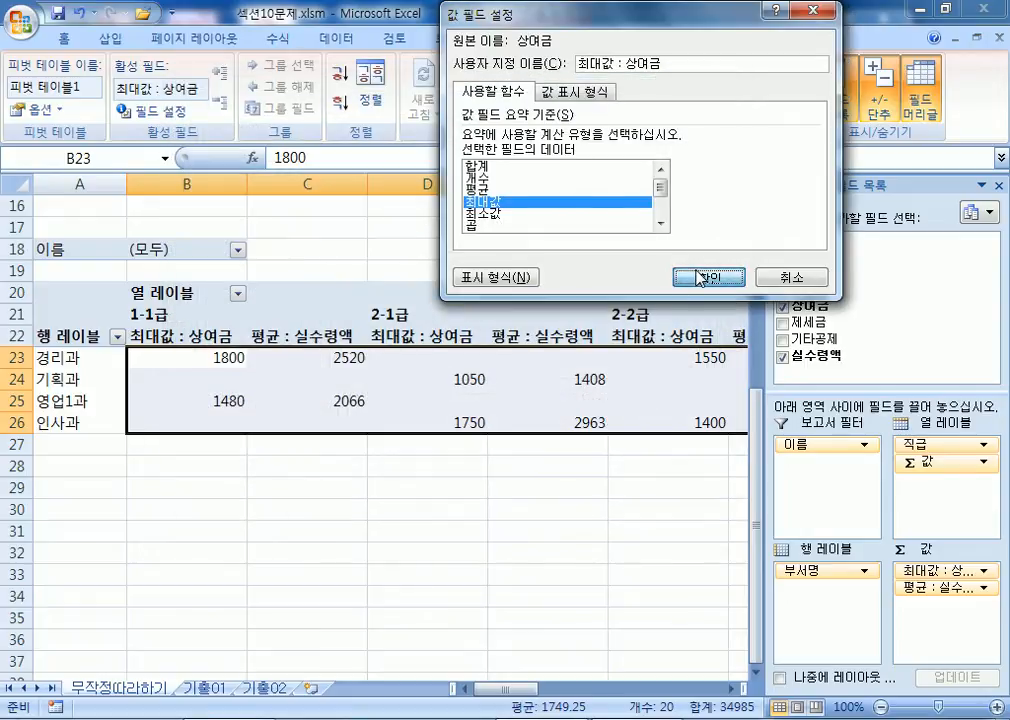
click(704, 277)
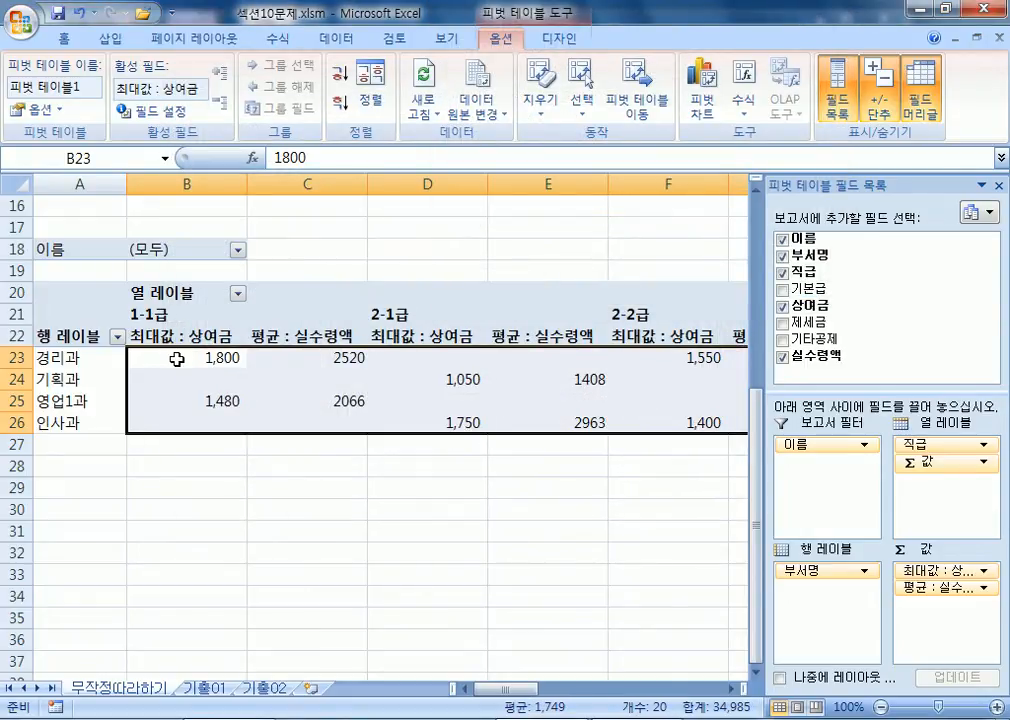
Review the 값 표시 형식 and number format settings of the 최대값 : 상여금 value field
right_click(337, 358)
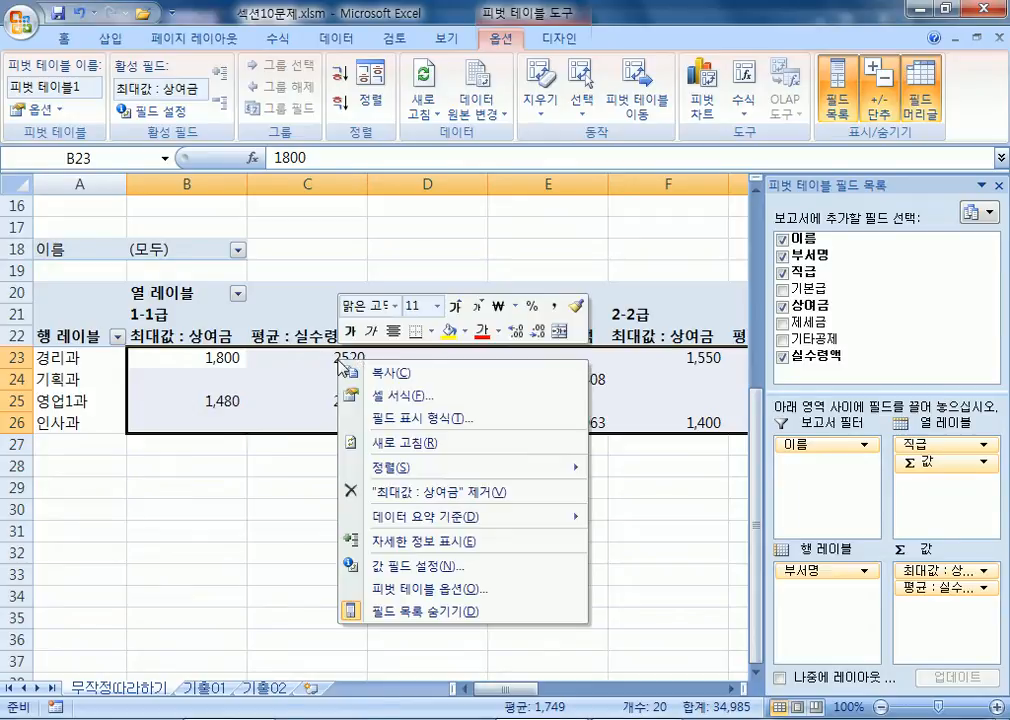
click(396, 567)
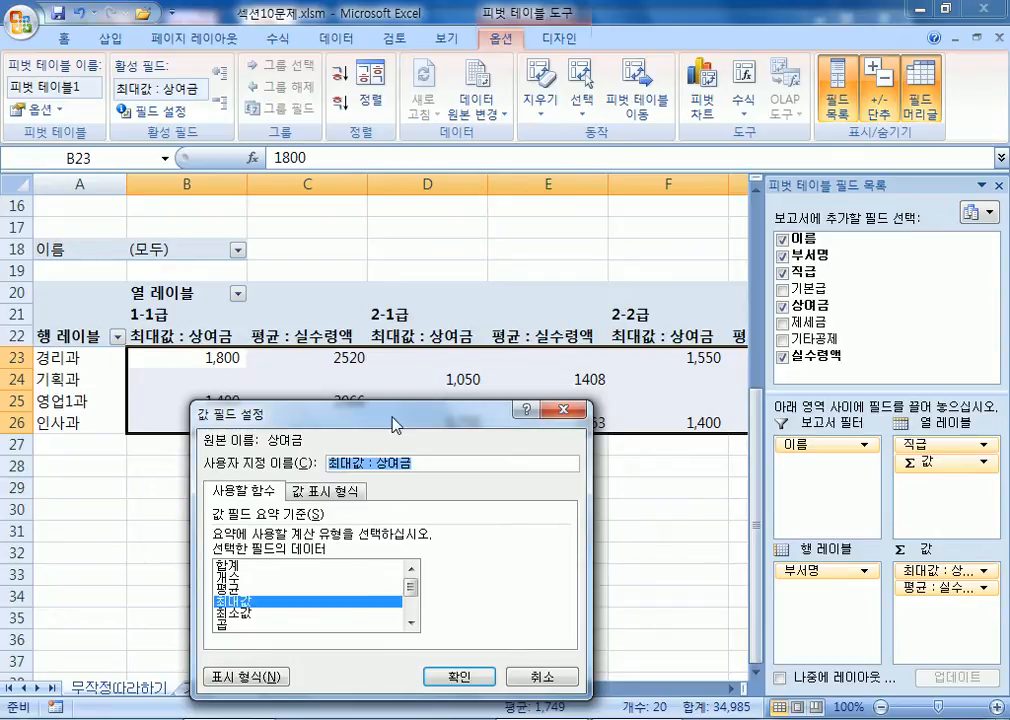
drag(392, 424, 500, 135)
click(430, 201)
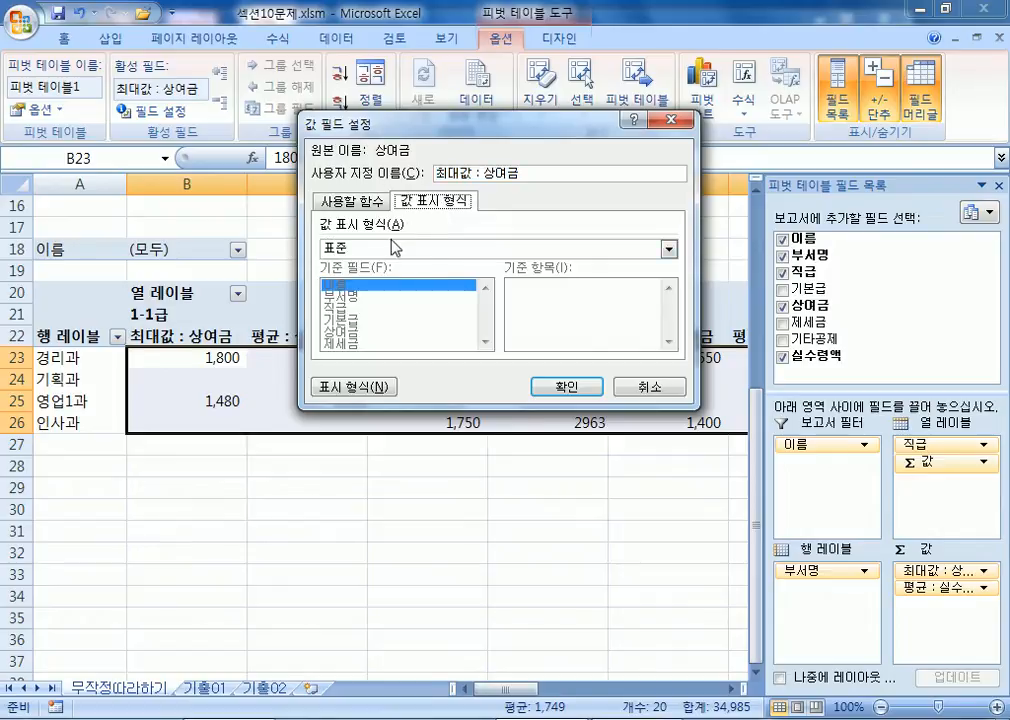
click(390, 250)
click(350, 201)
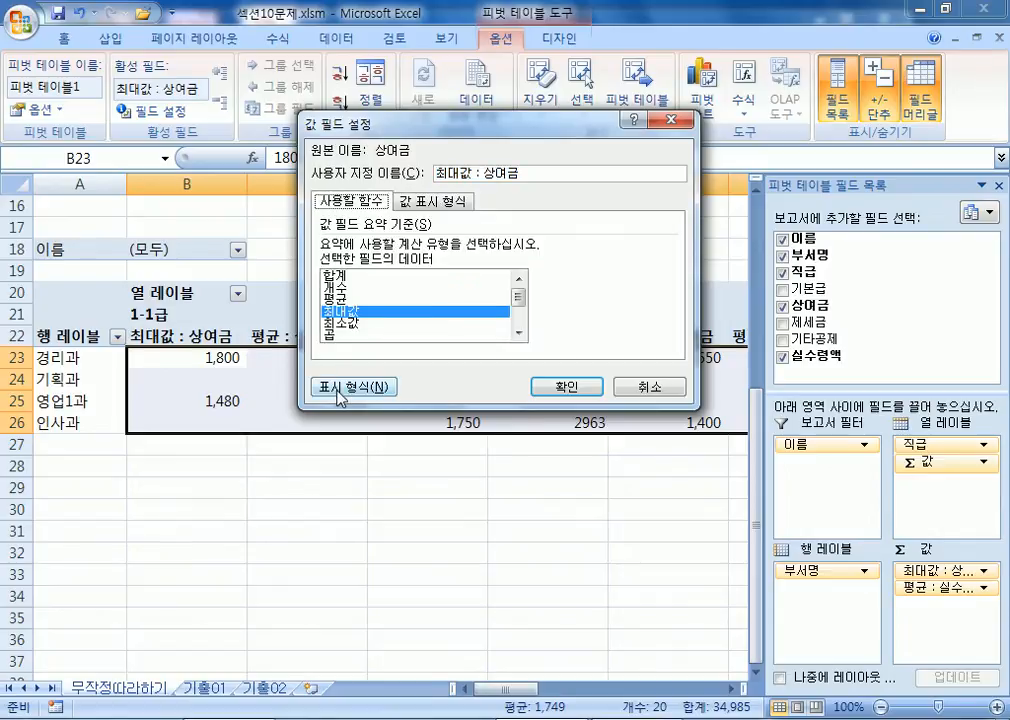
click(345, 387)
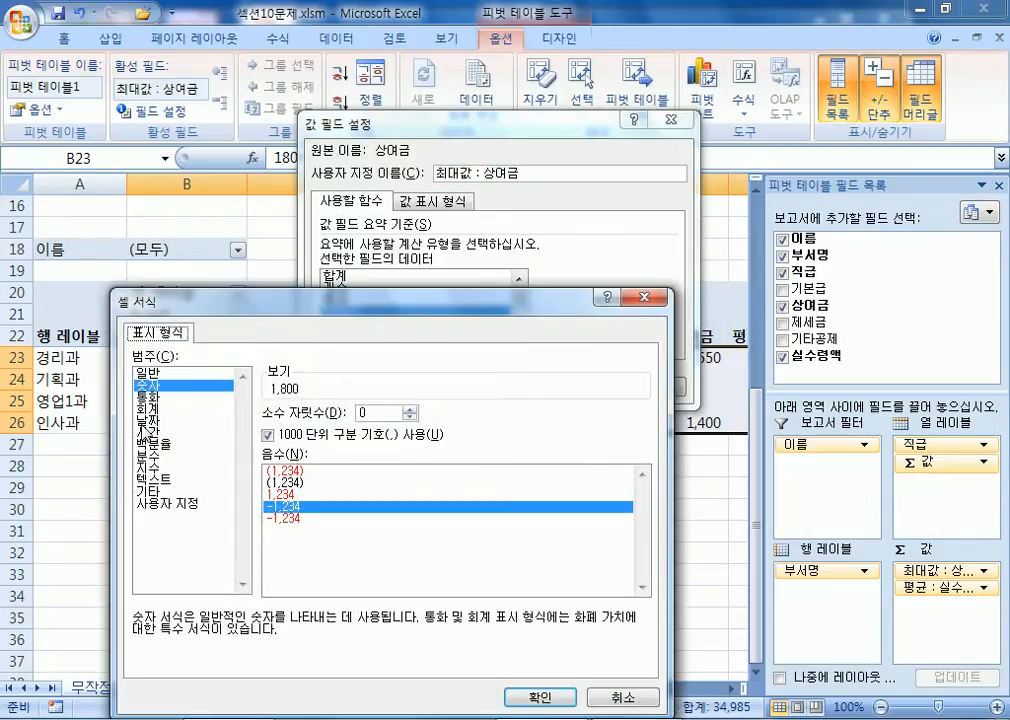
click(540, 697)
click(568, 386)
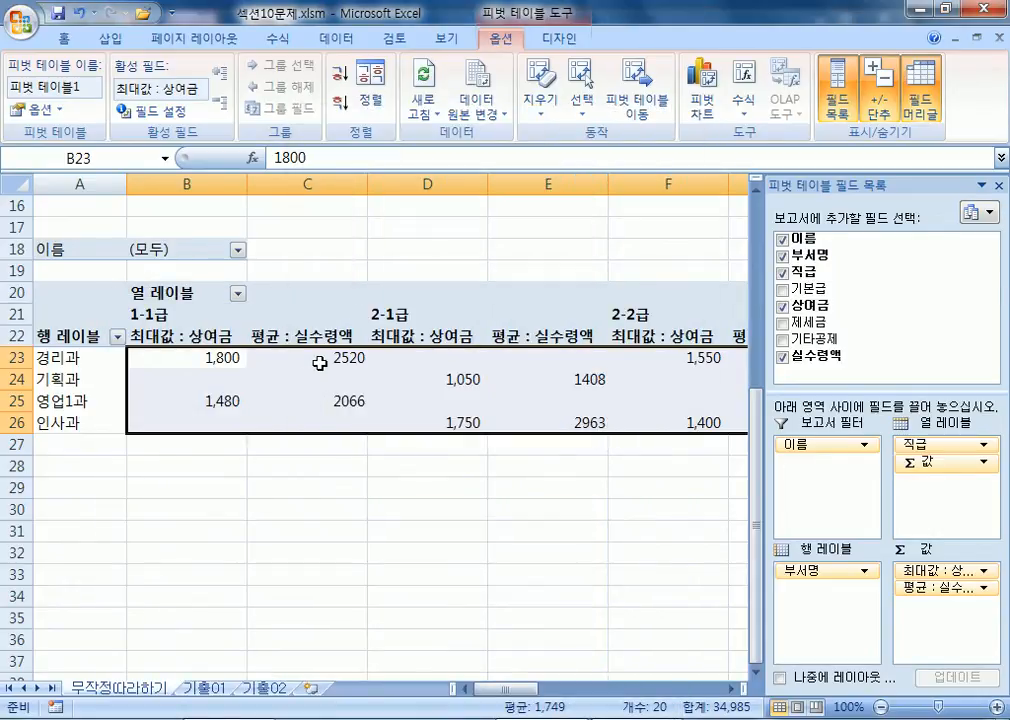
right_click(322, 353)
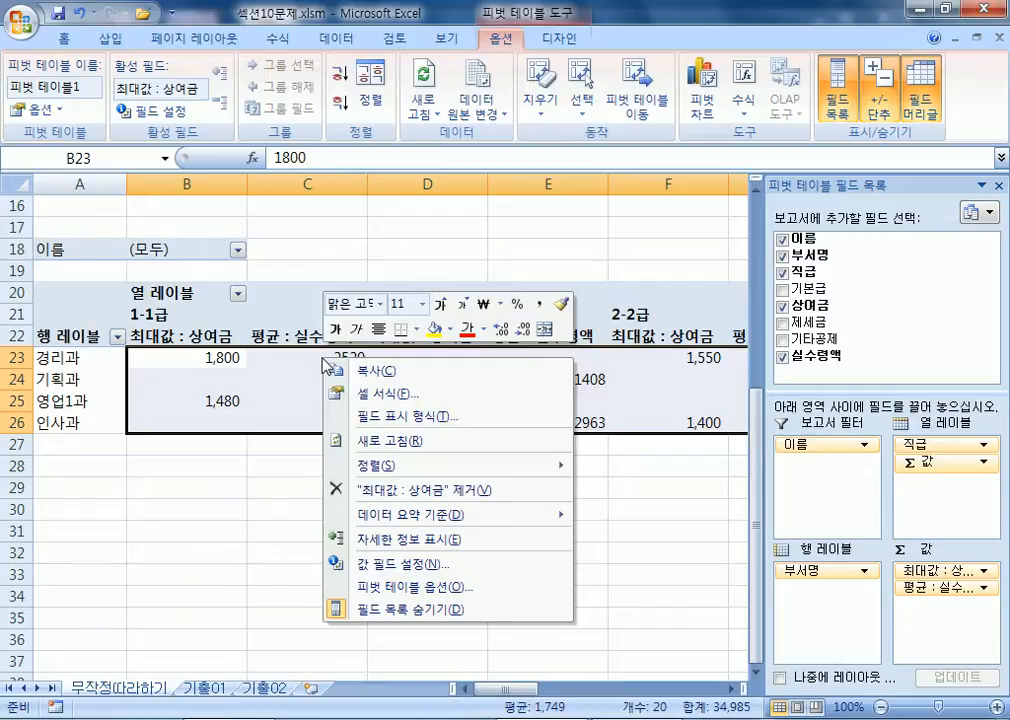
click(401, 575)
drag(459, 424, 772, 32)
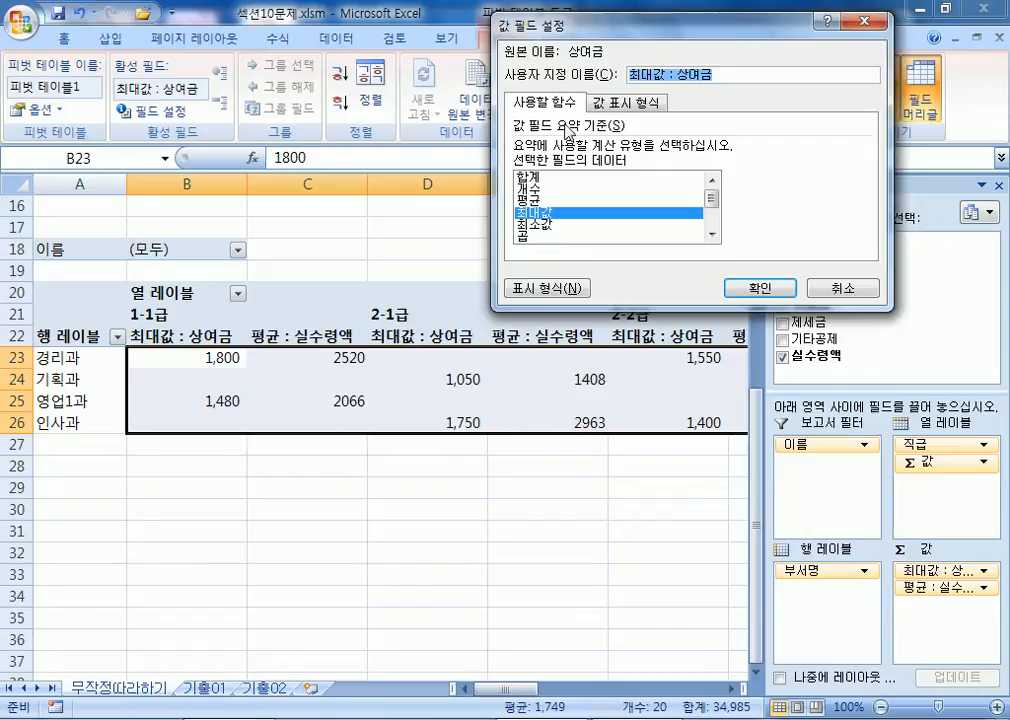
click(830, 290)
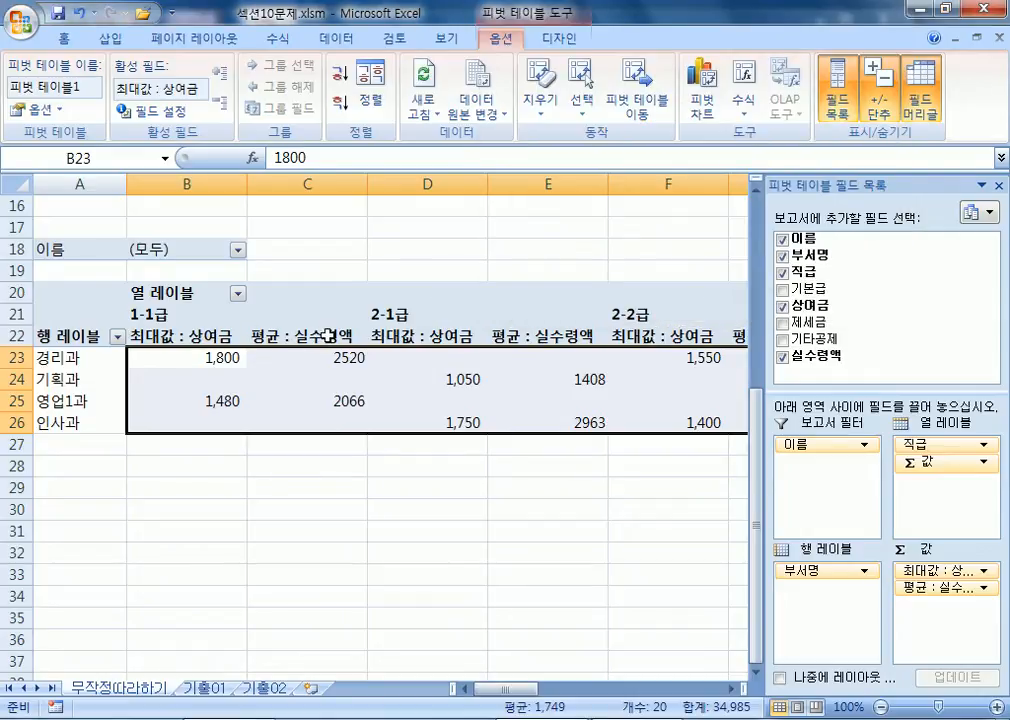
Format the 평균 : 실수령액 value field as 숫자 with 0 decimal places and the 1000 단위 구분 기호
click(328, 336)
double_click(328, 336)
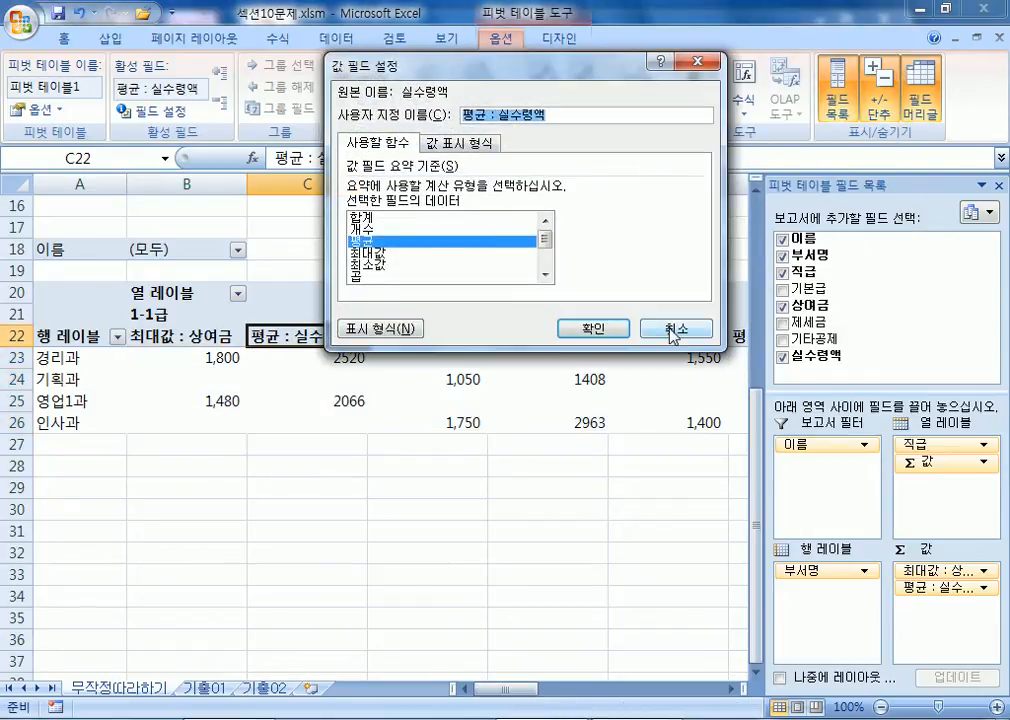
key(Escape)
click(140, 332)
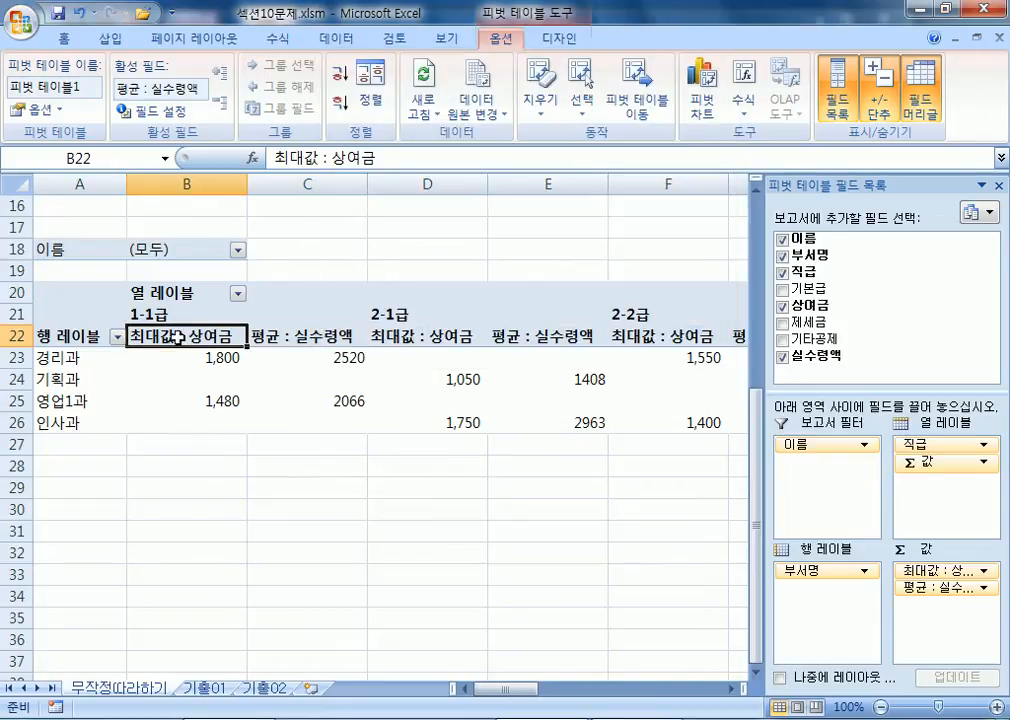
click(316, 336)
double_click(316, 336)
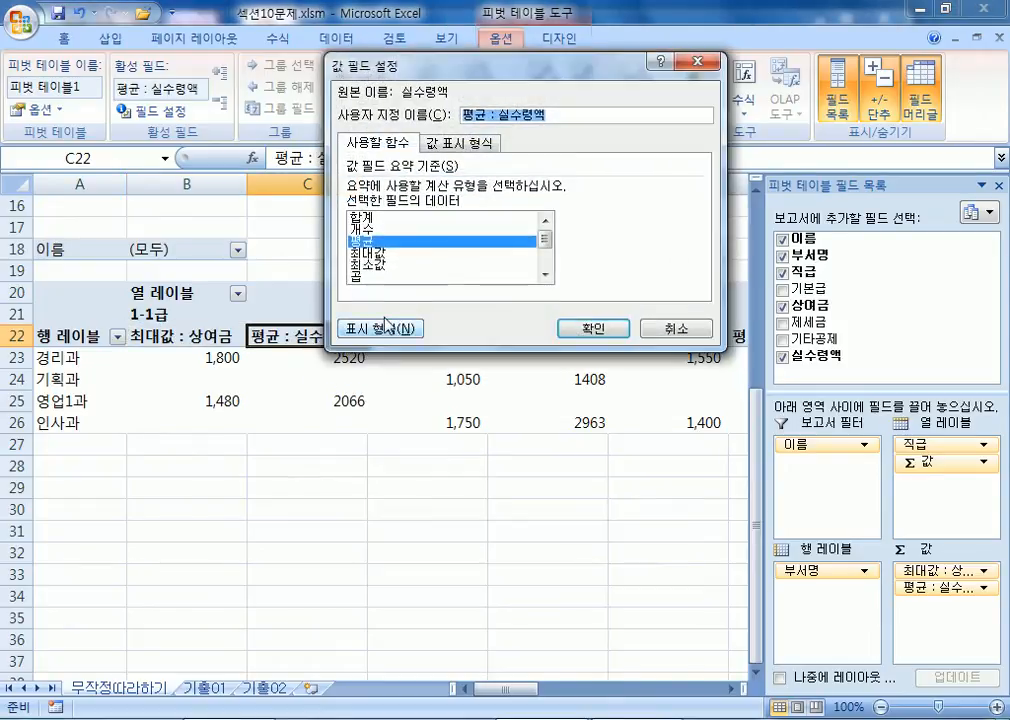
click(390, 331)
click(288, 93)
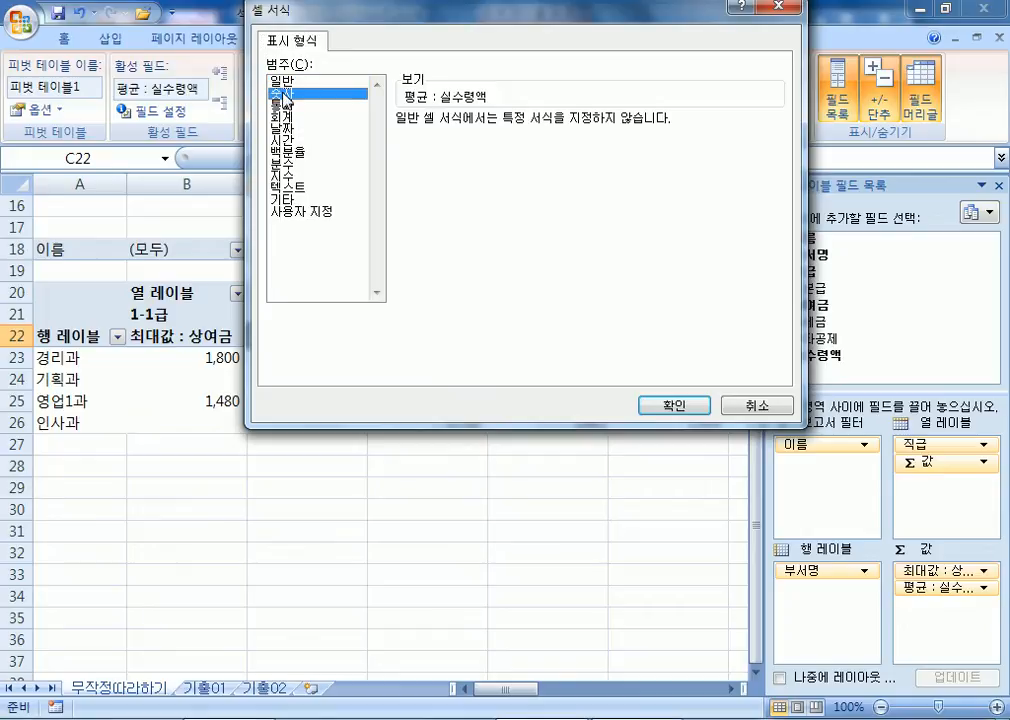
click(402, 143)
click(672, 405)
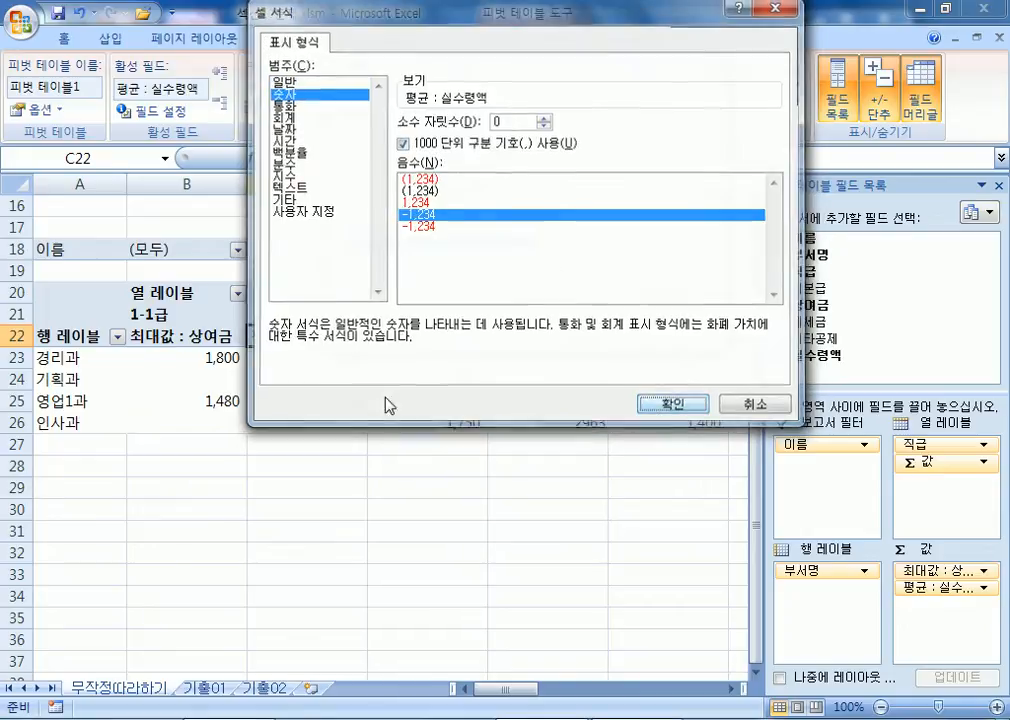
key(Return)
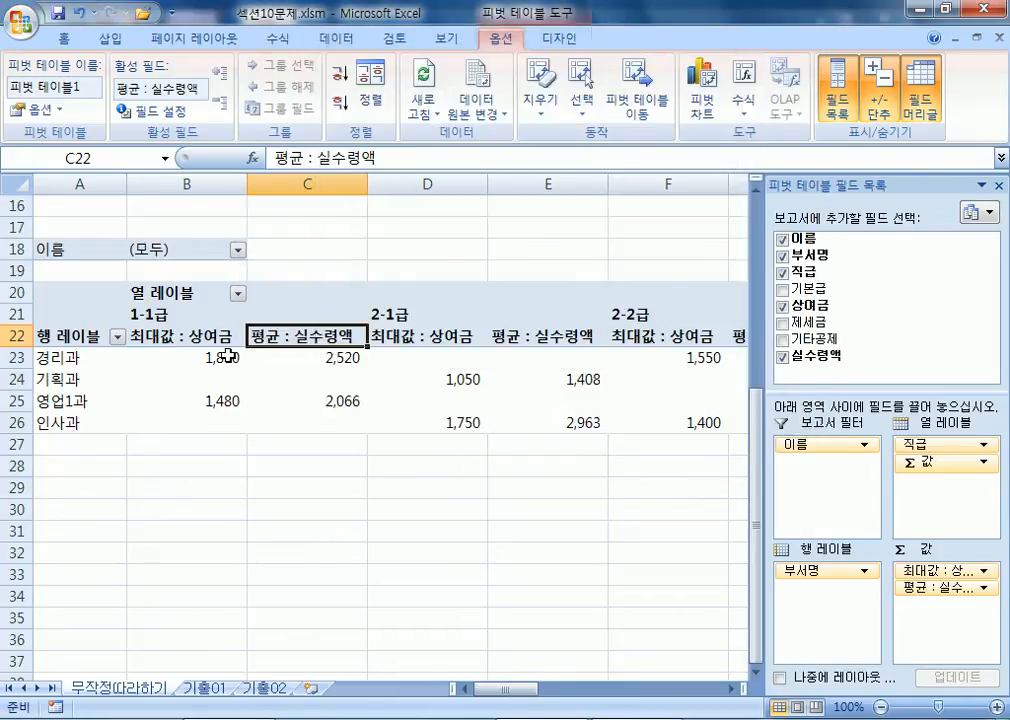
Apply the comma style to all pivot table value cells from B23 through K26
drag(222, 357, 332, 416)
click(62, 38)
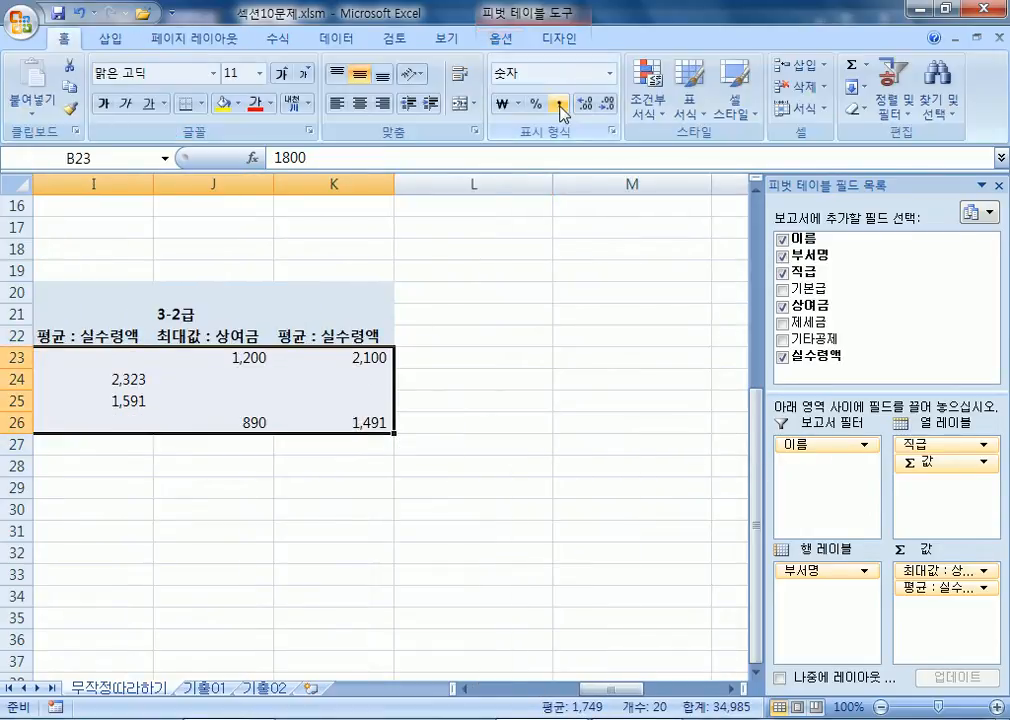
click(558, 103)
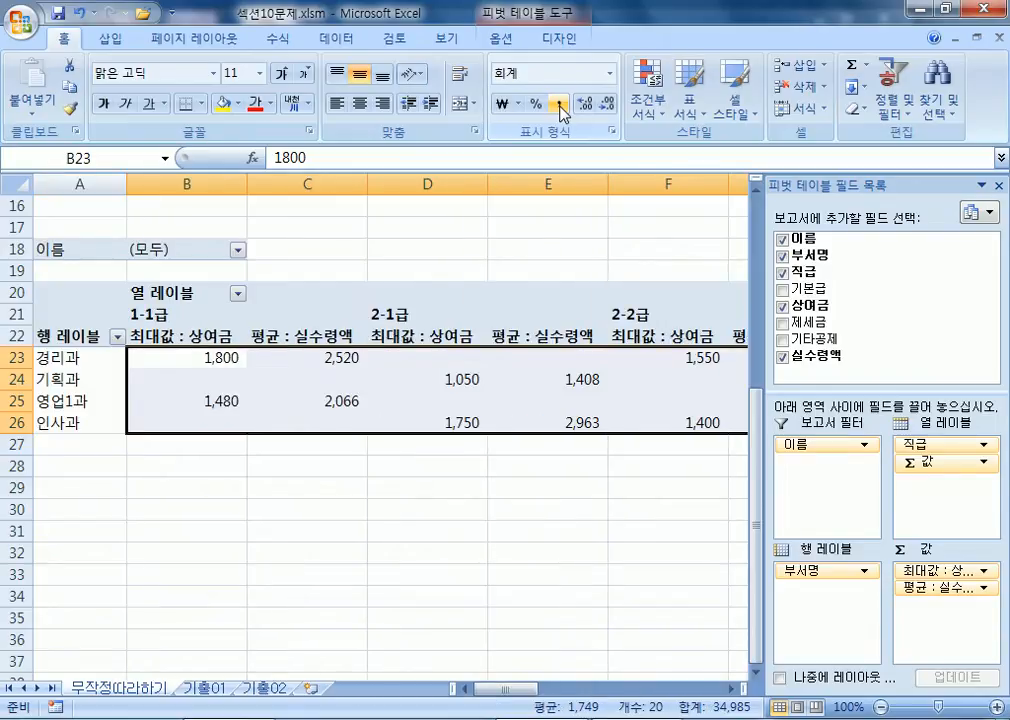
Check the number format stored in the 최대값 : 상여금 value field settings and close them
double_click(210, 334)
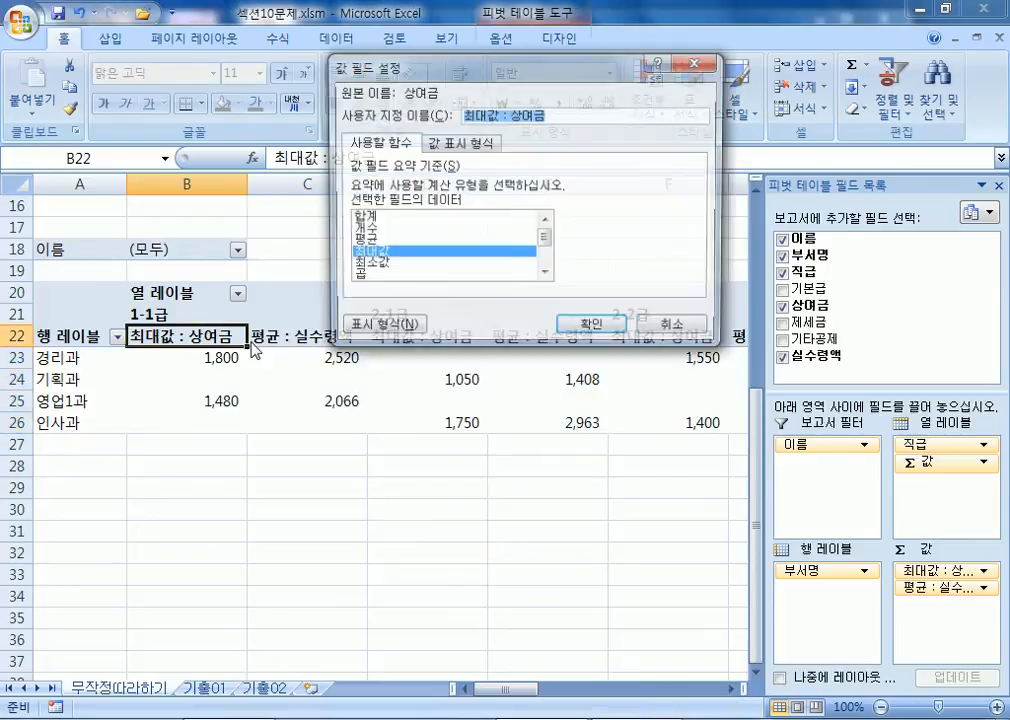
click(385, 329)
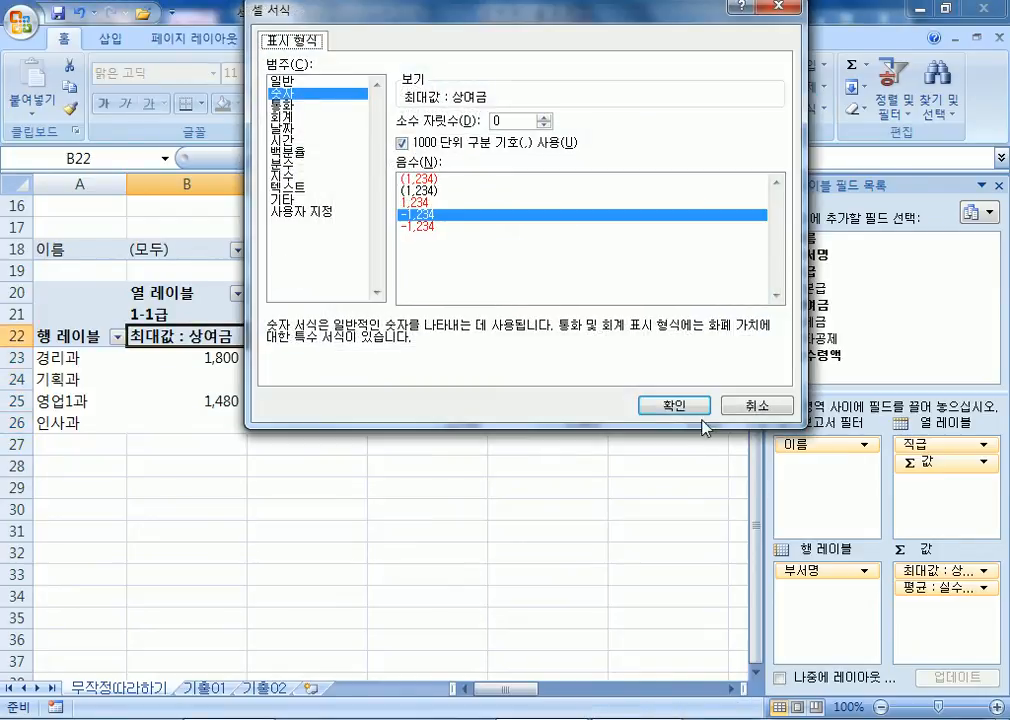
click(756, 406)
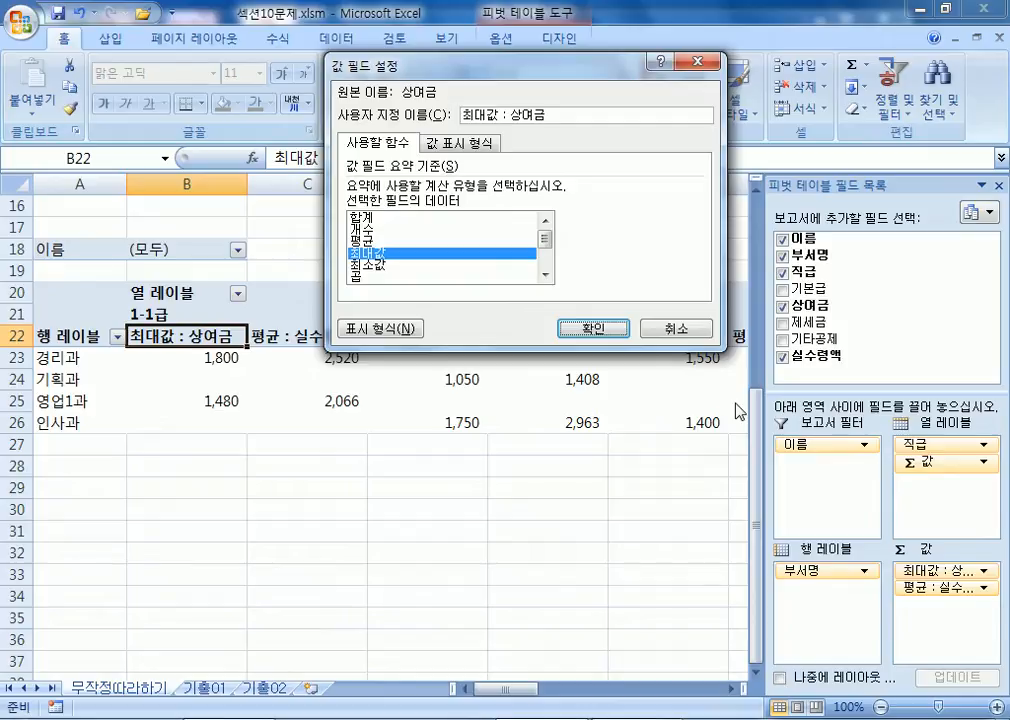
click(580, 327)
Review the pivot table creation settings for the salary data A3:H13 with 기존 워크시트 as the report location, and cancel them
scroll(140, 293, up, 5)
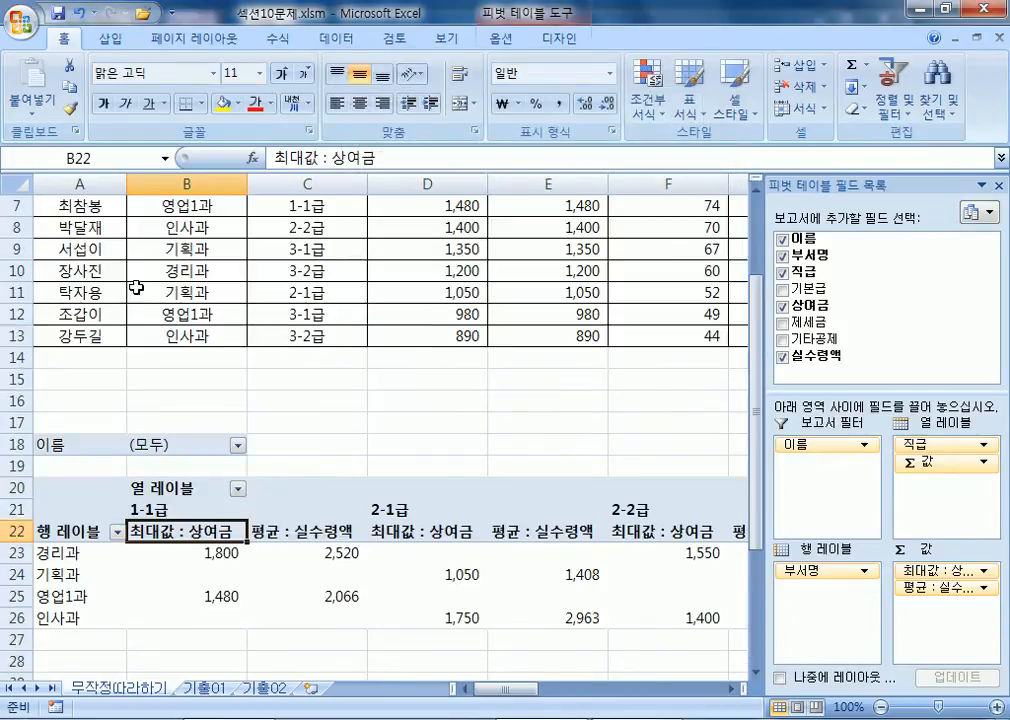
click(88, 263)
drag(88, 263, 545, 429)
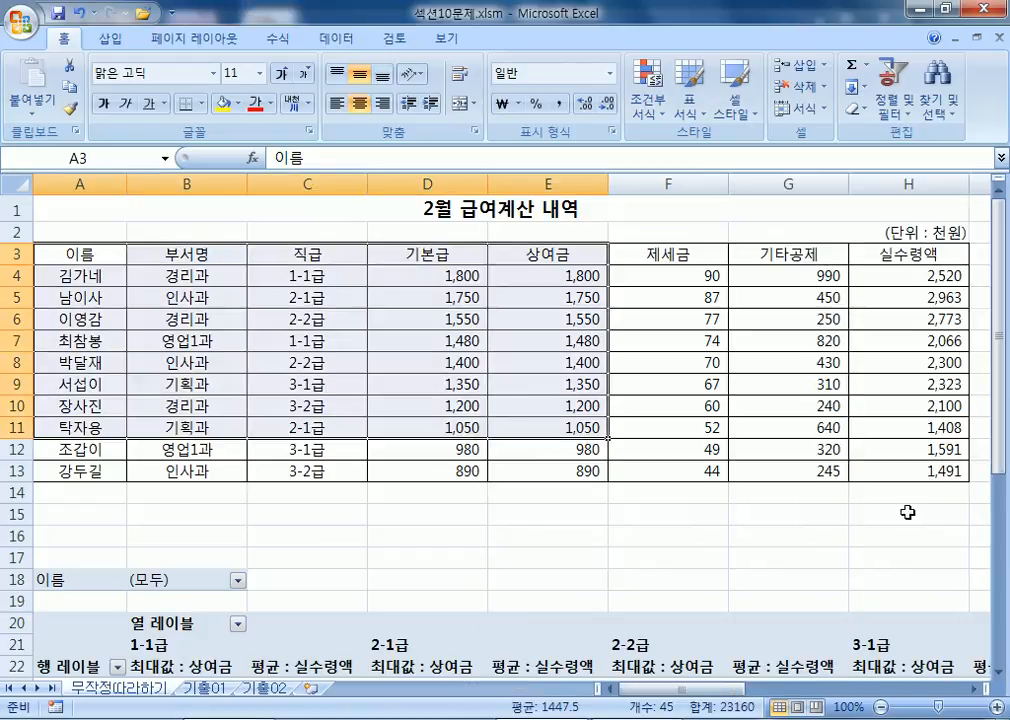
shift+click(935, 473)
click(110, 38)
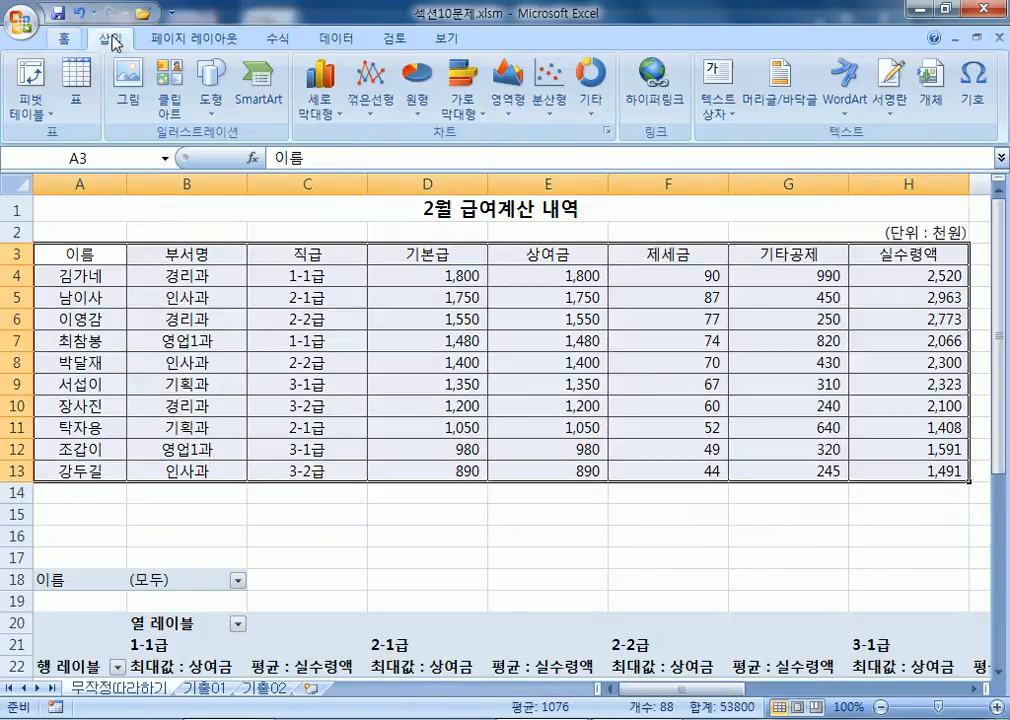
click(33, 107)
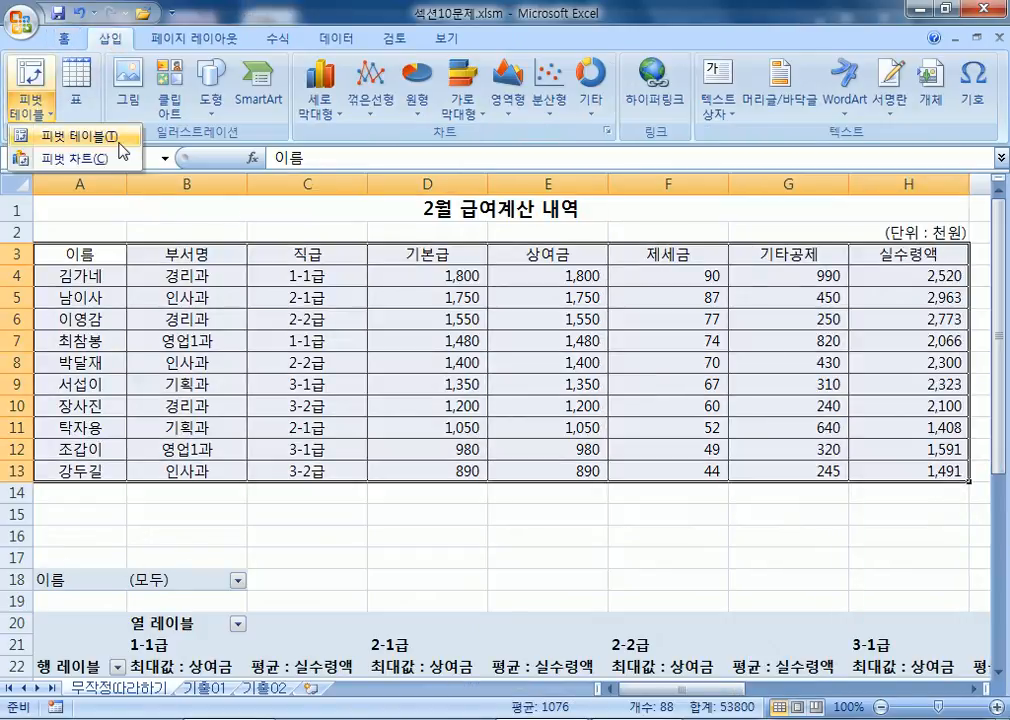
click(70, 136)
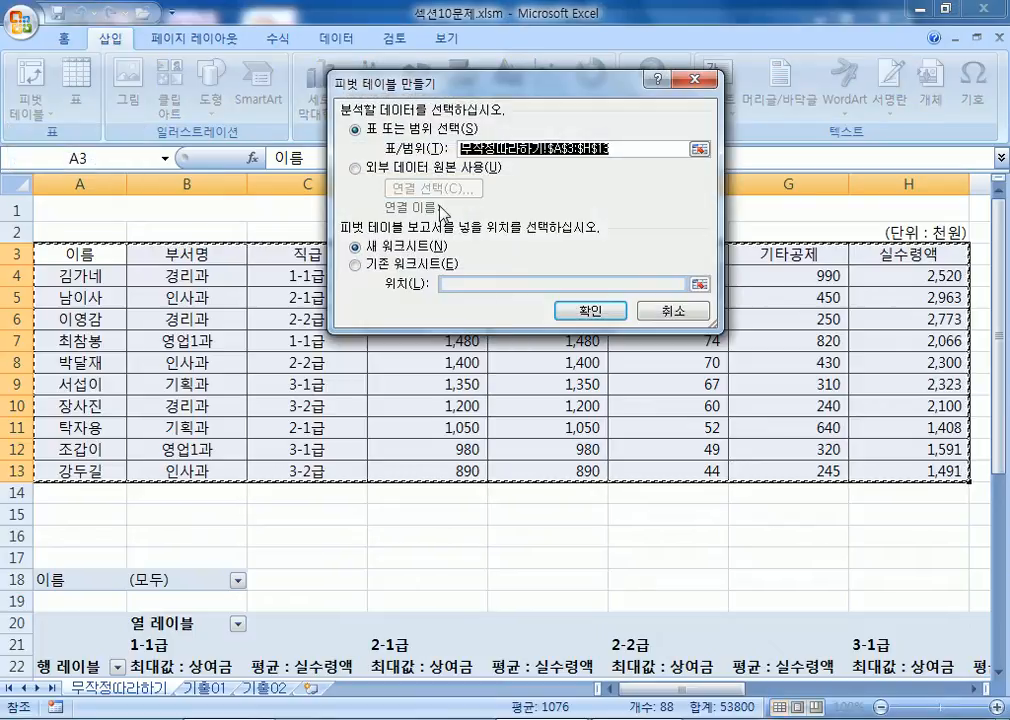
click(355, 265)
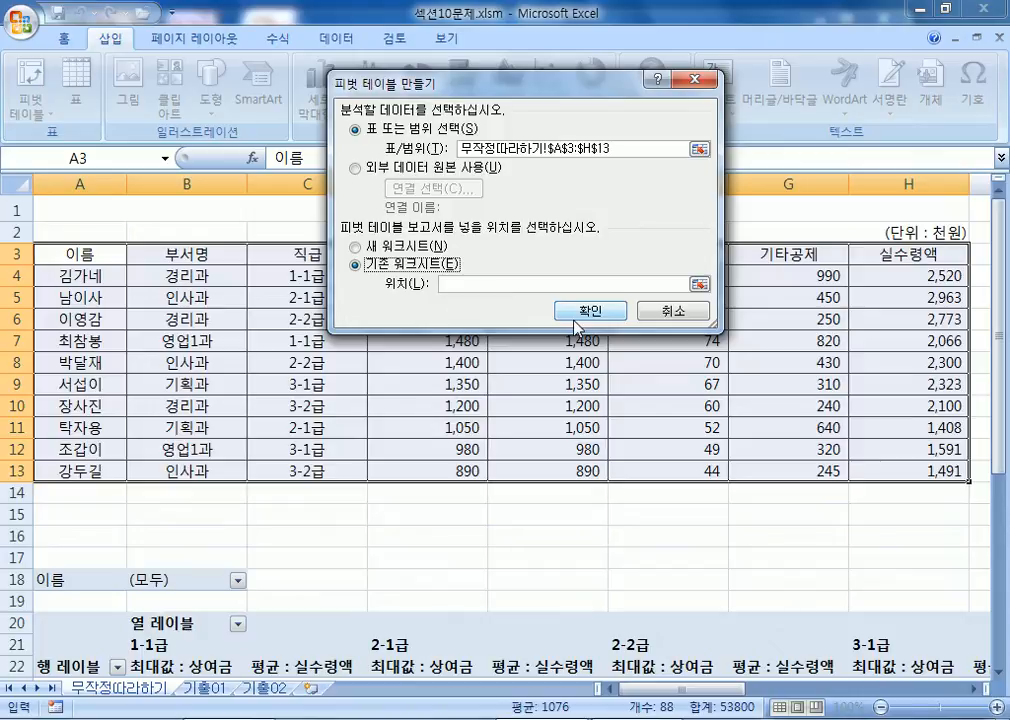
click(650, 315)
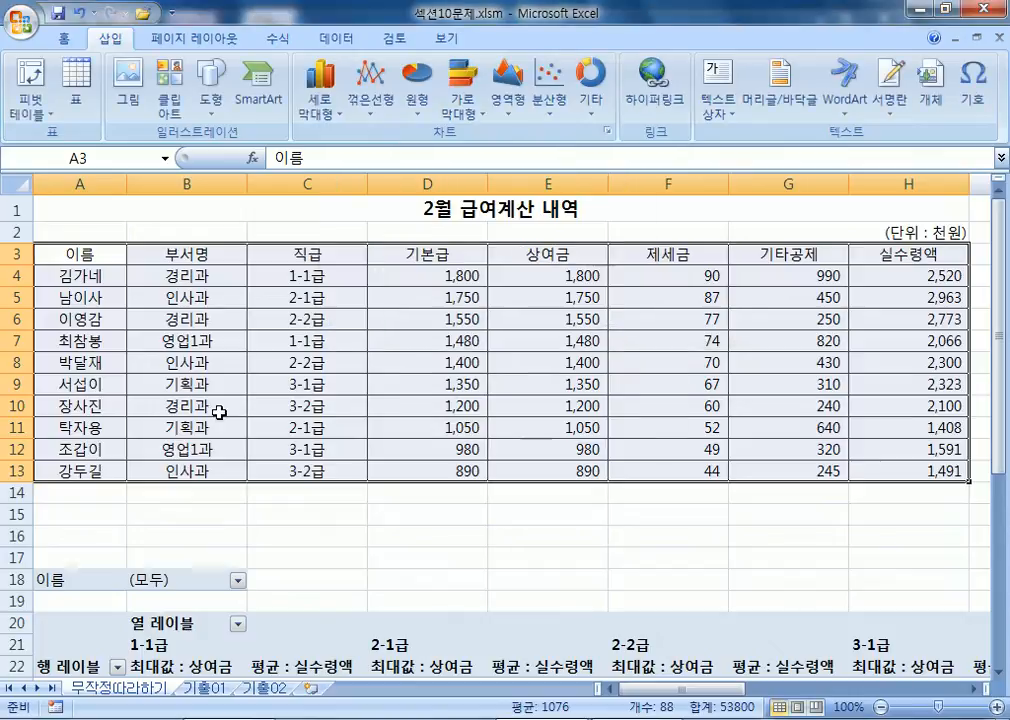
scroll(217, 413, down, 3)
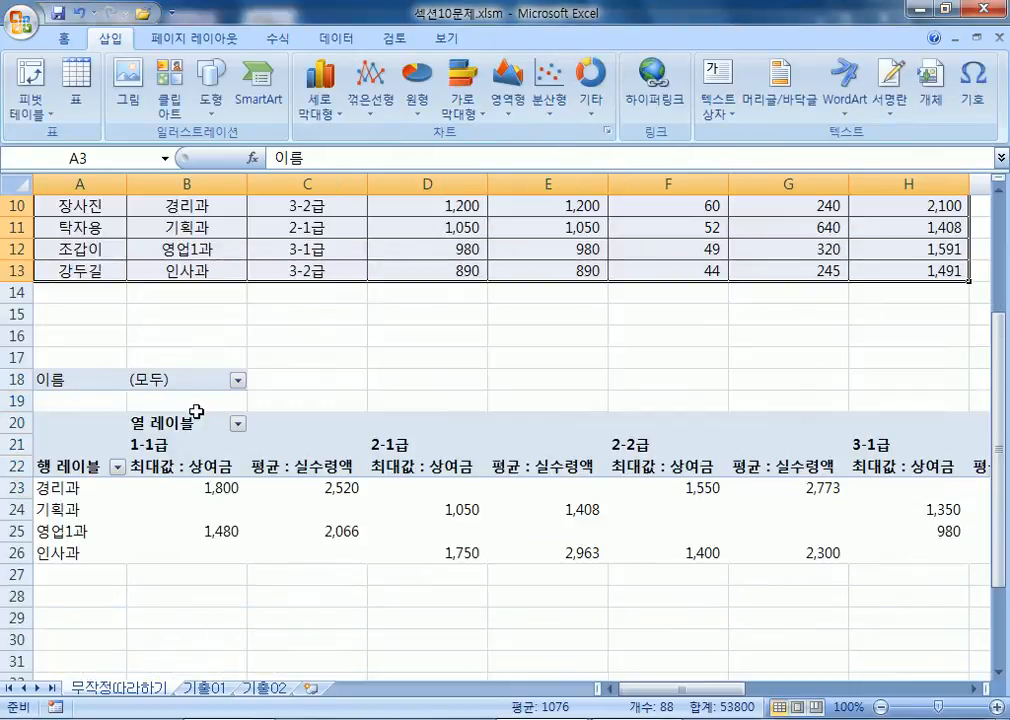
scroll(200, 413, down, 2)
scroll(100, 310, up, 1)
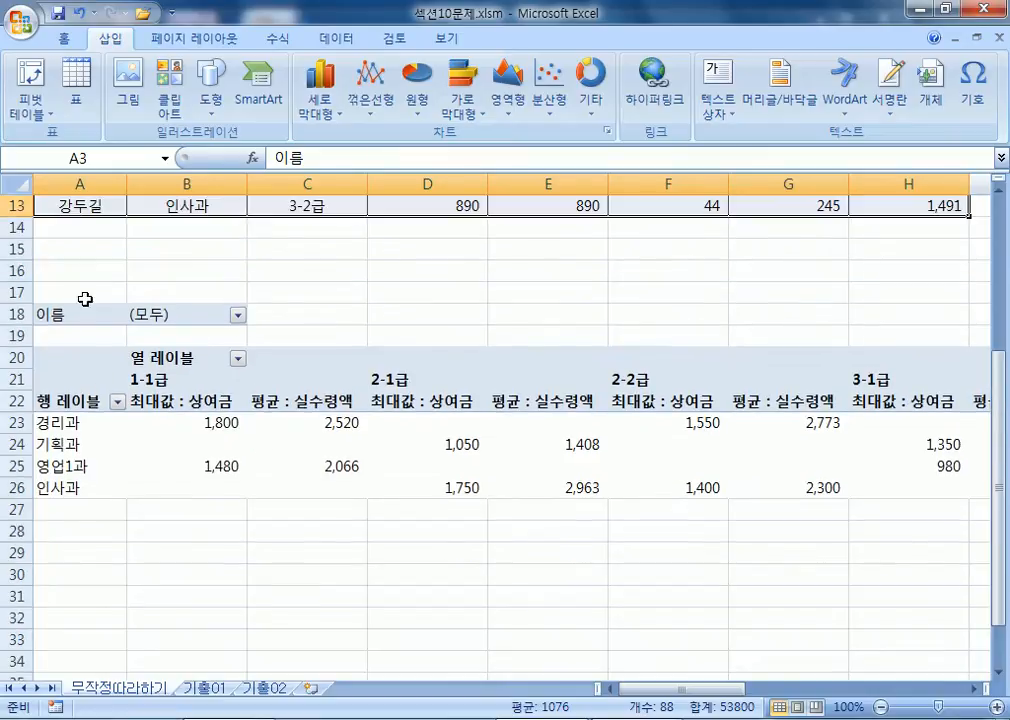
click(343, 404)
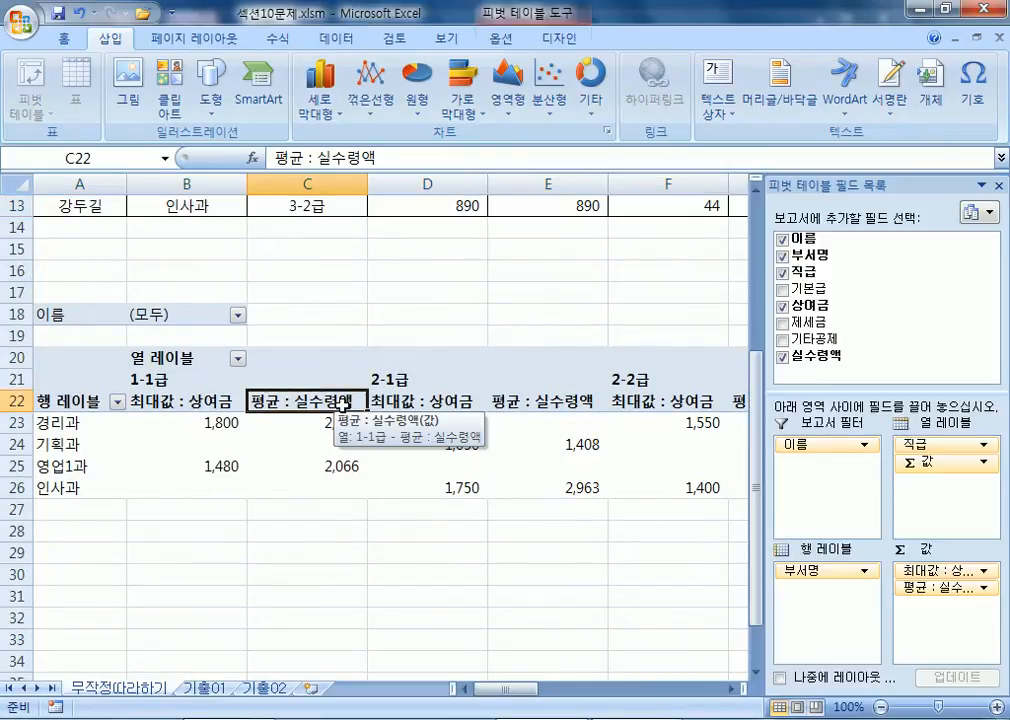
scroll(45, 350, up, 1)
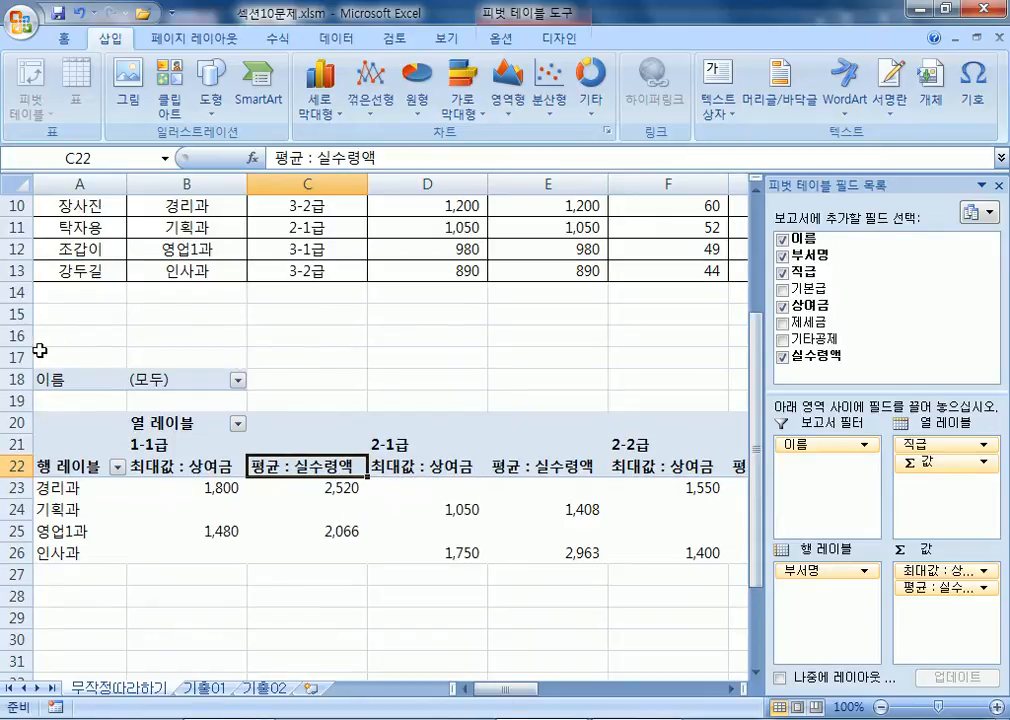
Try deleting the pivot table by removing rows 18 through 32, and undo the deletion
scroll(32, 430, down, 2)
drag(34, 255, 428, 429)
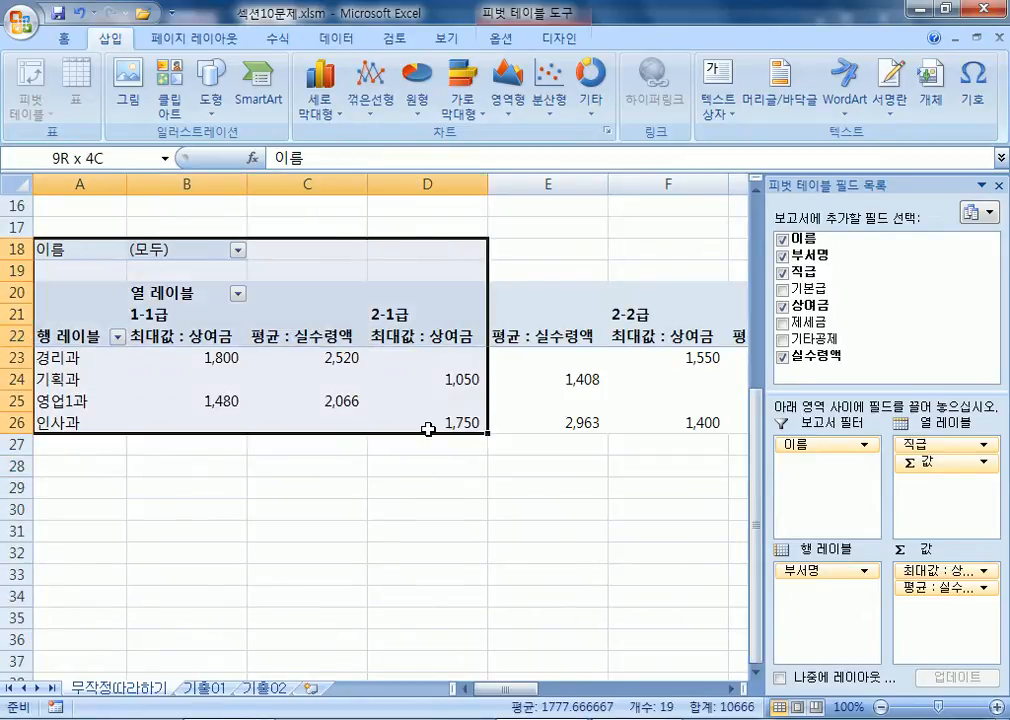
click(60, 314)
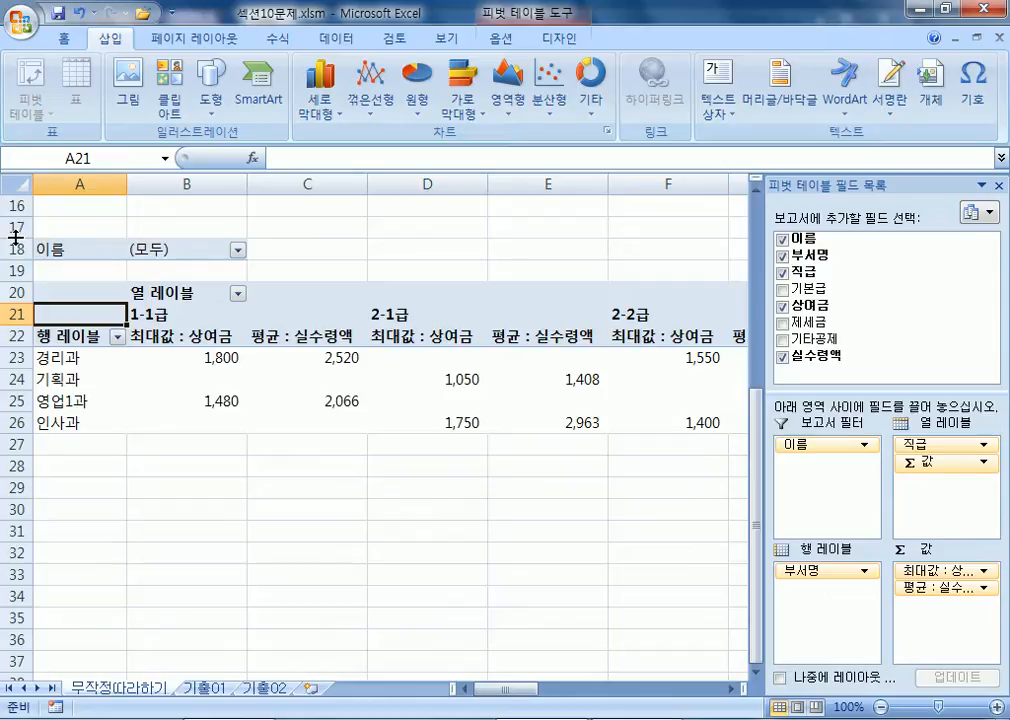
drag(8, 248, 7, 553)
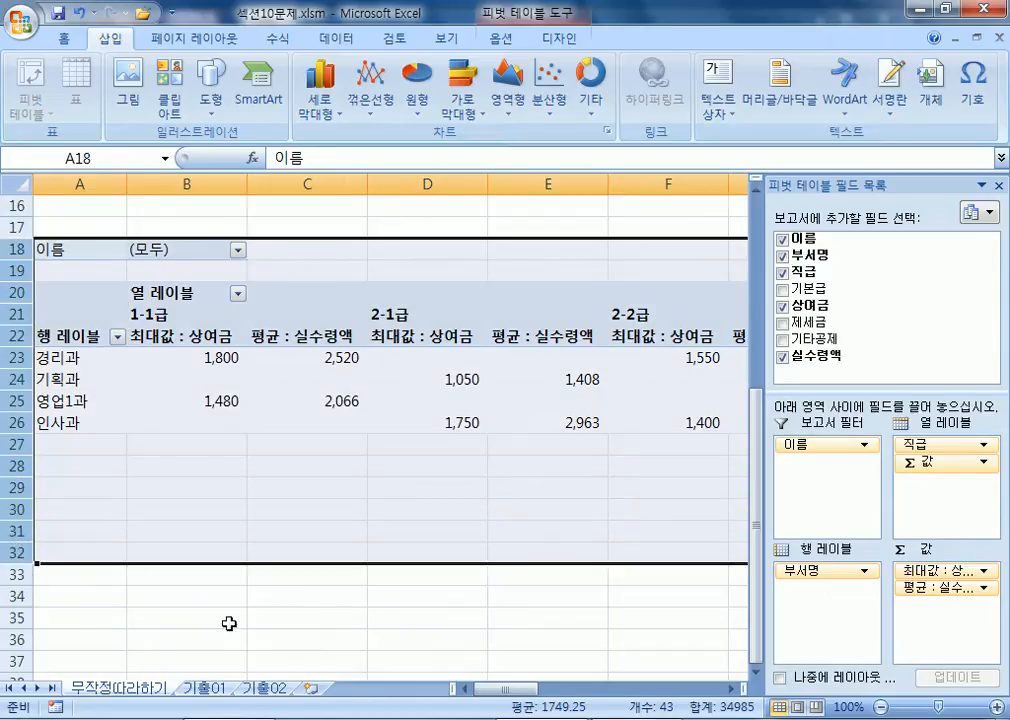
right_click(188, 345)
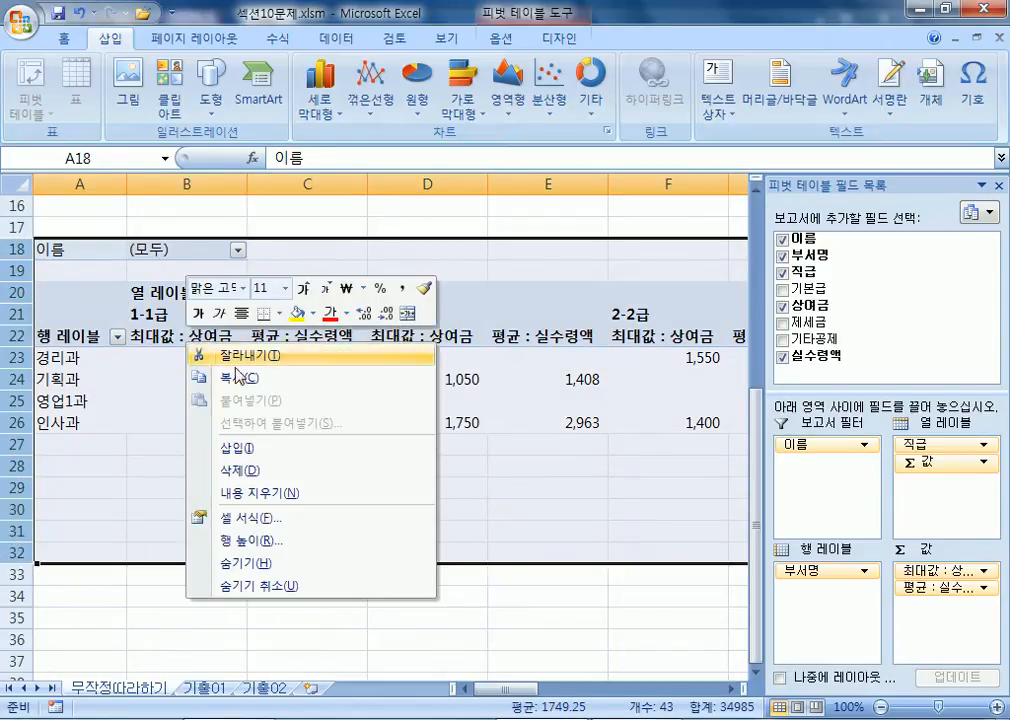
click(257, 476)
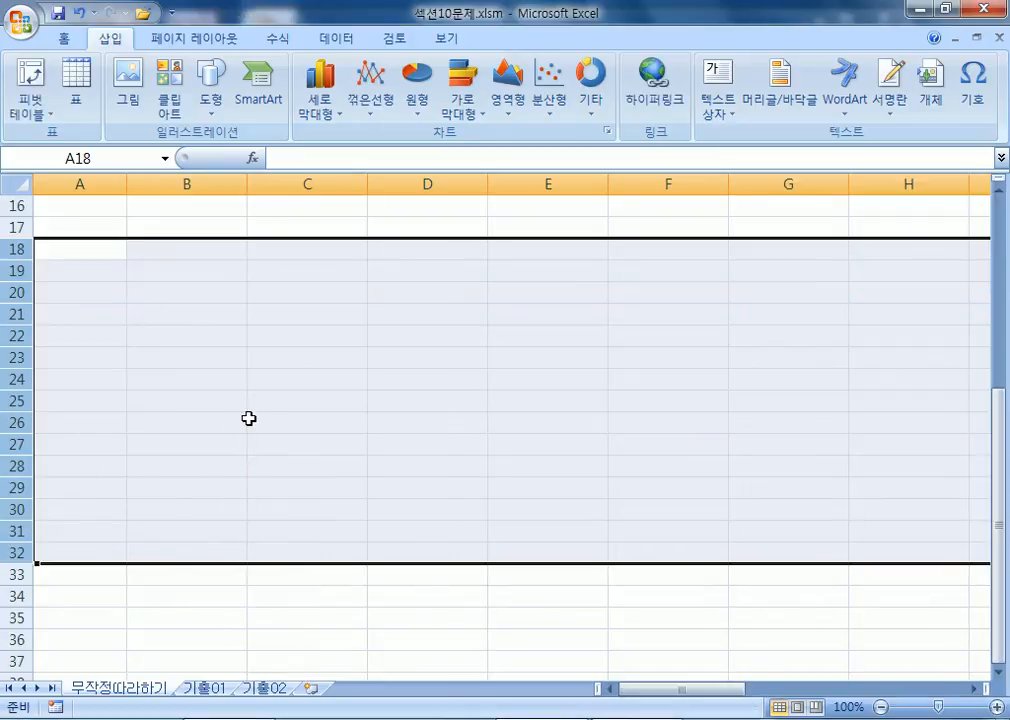
key(ctrl+z)
key(ctrl+Home)
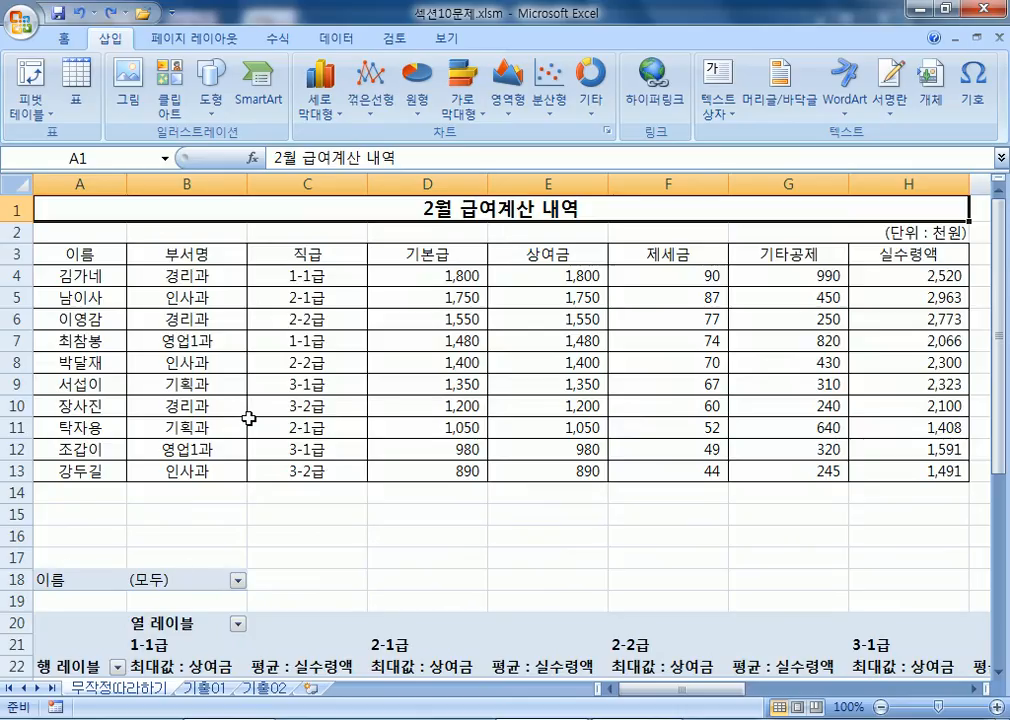
Undock the pivot table field list so that it floats over the worksheet
scroll(245, 457, down, 4)
click(258, 405)
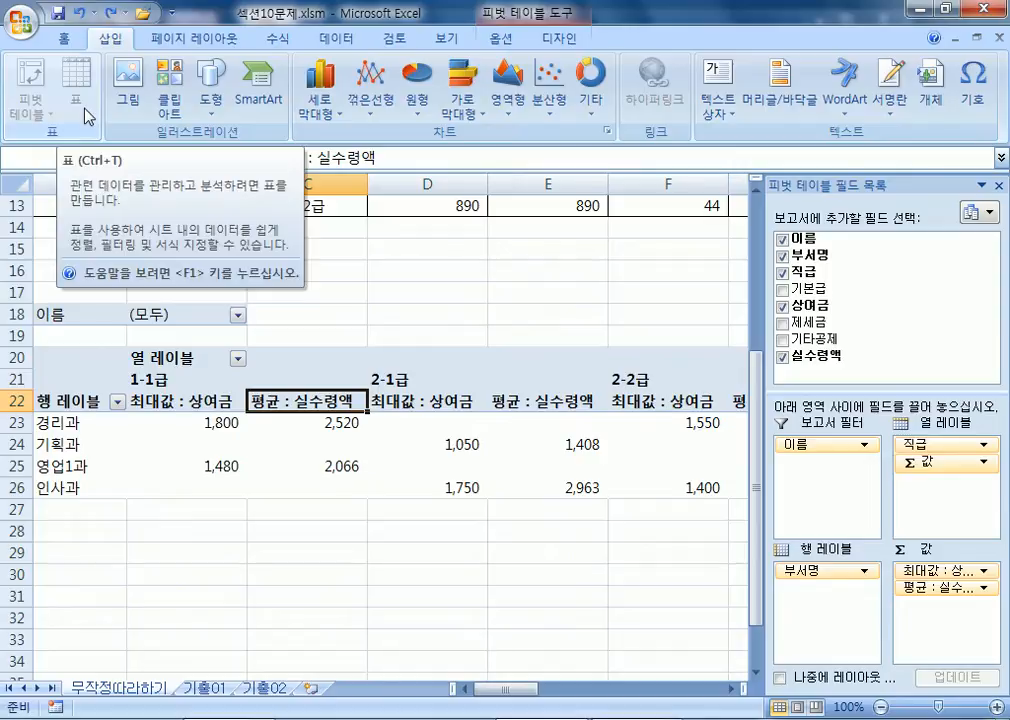
drag(780, 186, 700, 100)
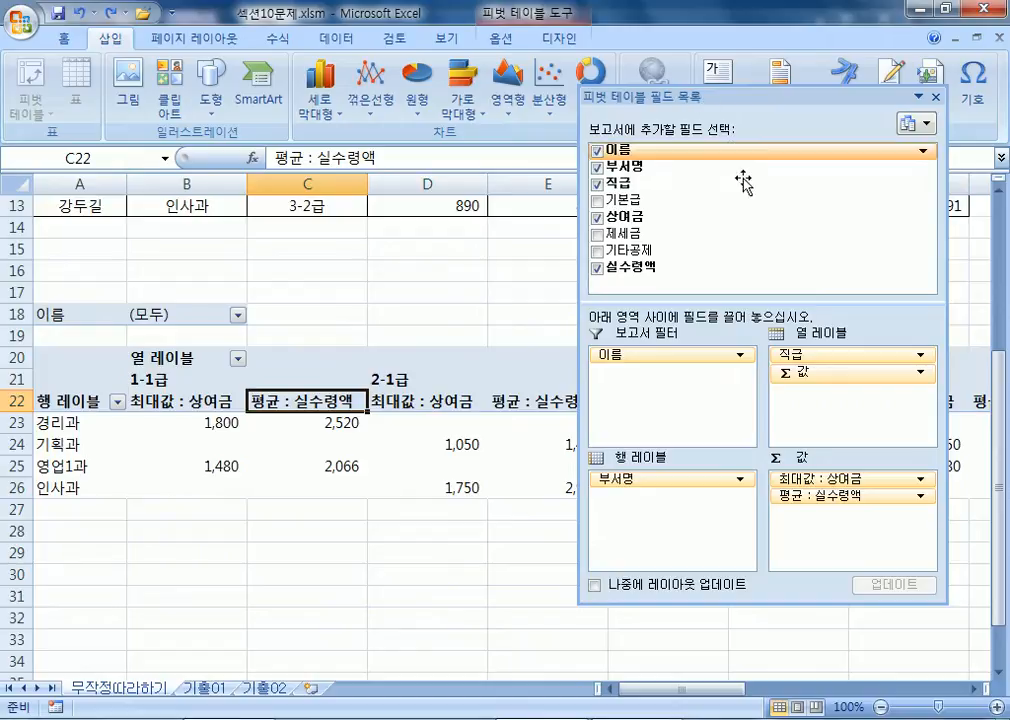
Set the summary function of the 상여금 value field at header B22 to 최대값
click(313, 442)
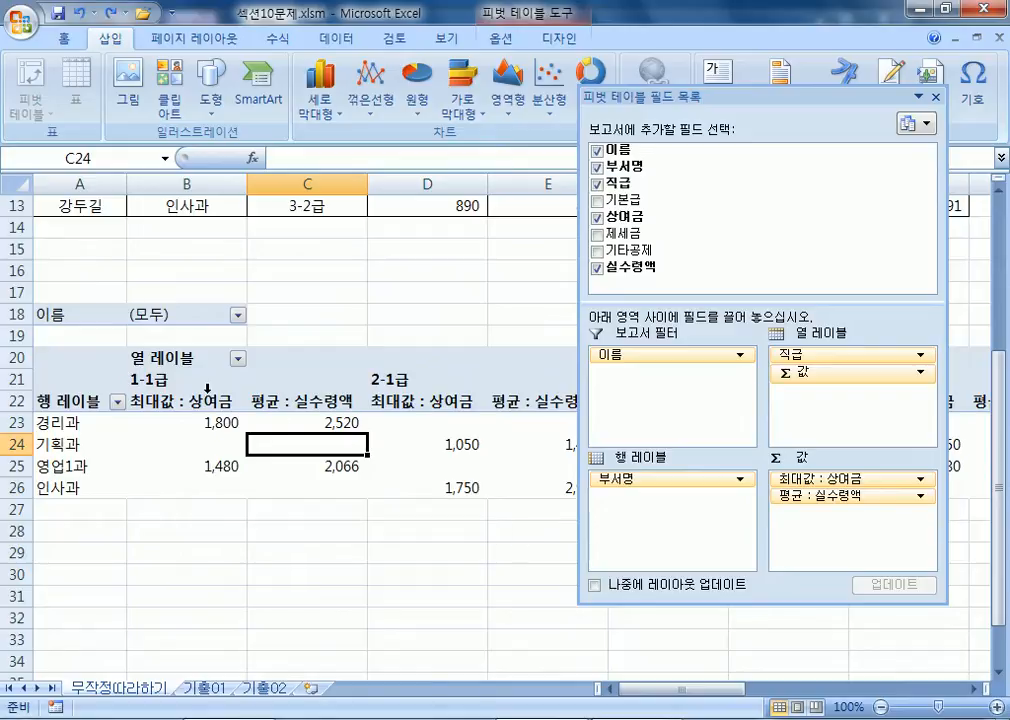
click(165, 403)
click(316, 403)
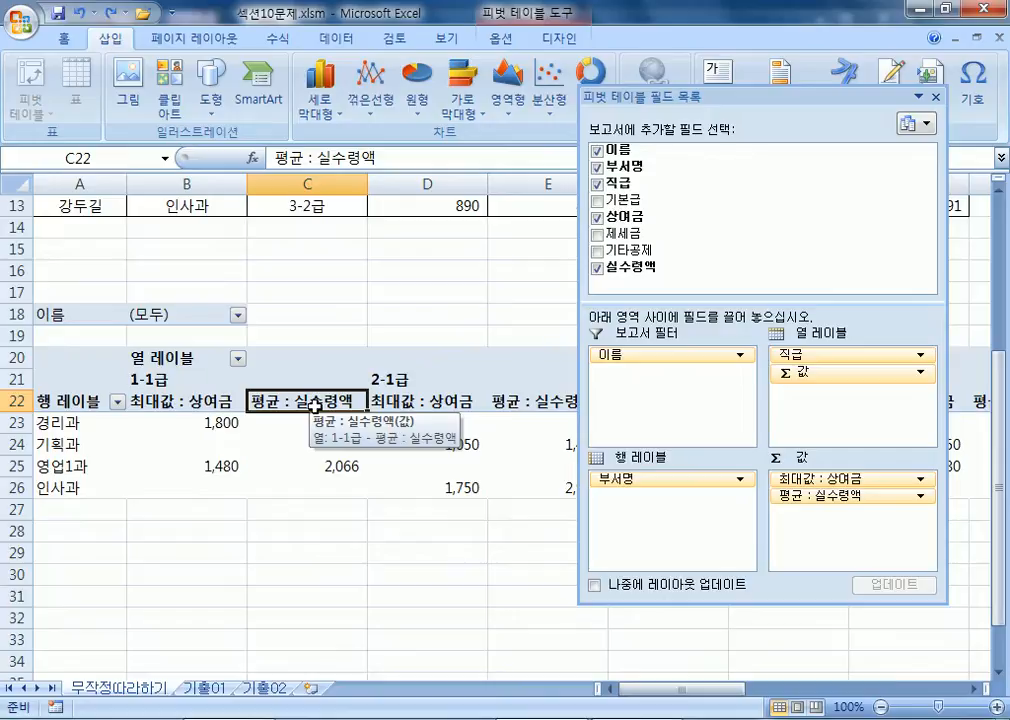
click(160, 404)
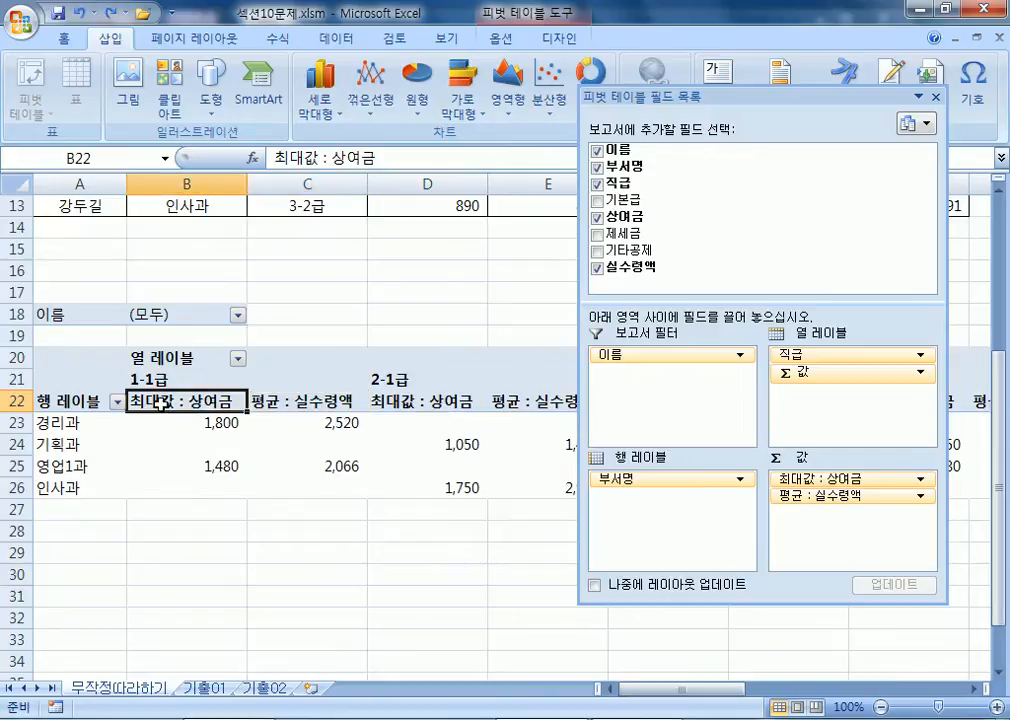
right_click(160, 404)
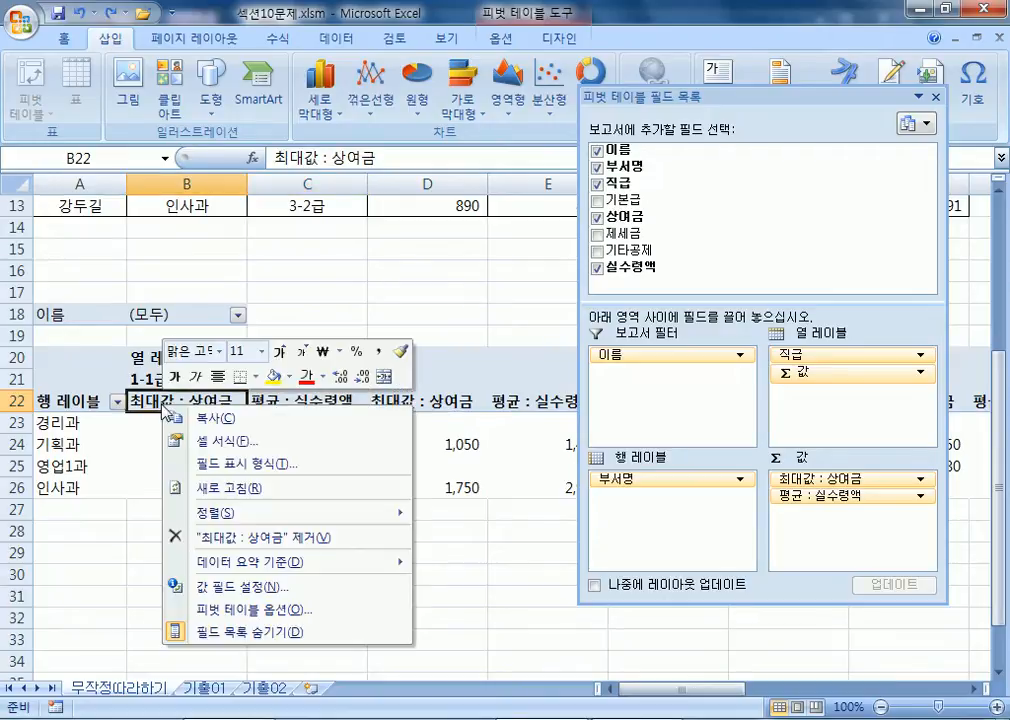
click(243, 588)
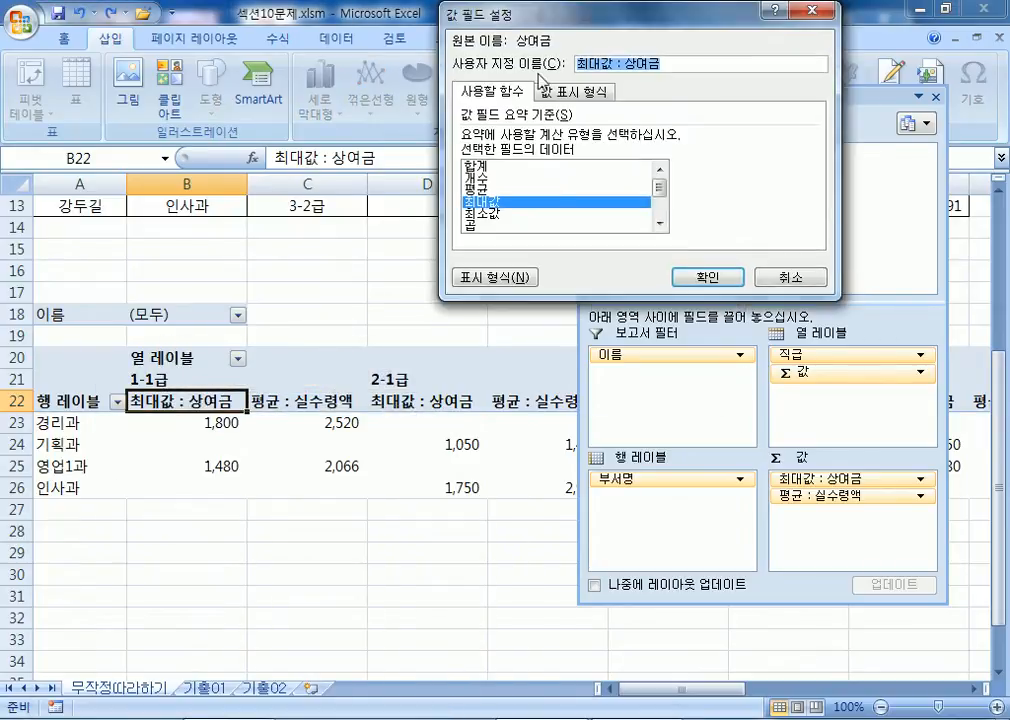
click(484, 168)
click(484, 202)
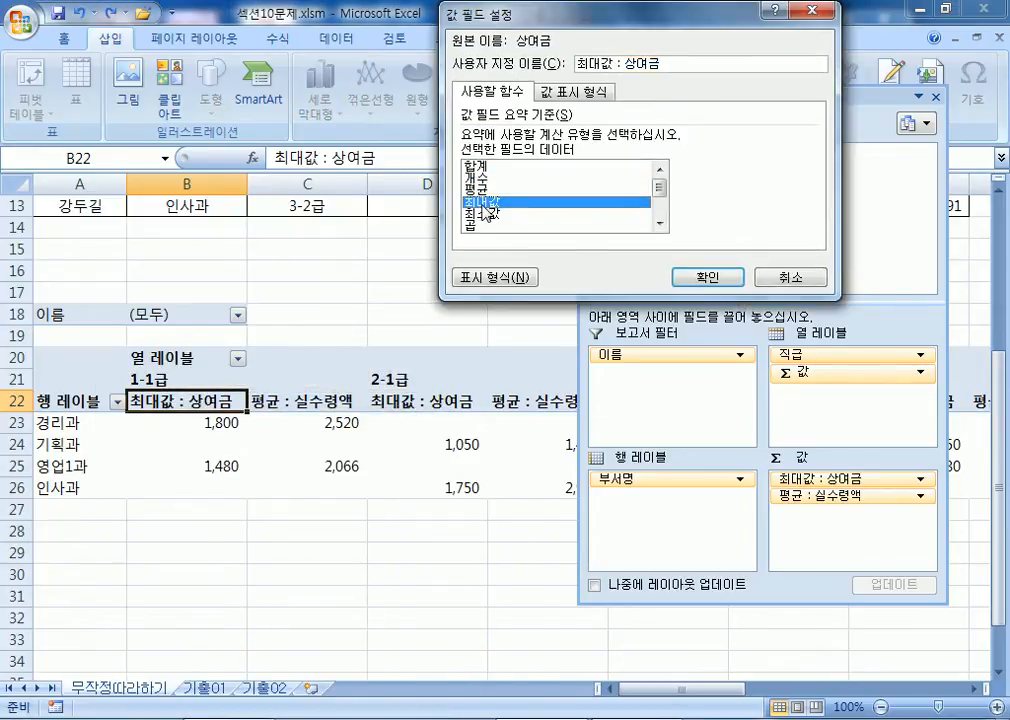
click(707, 277)
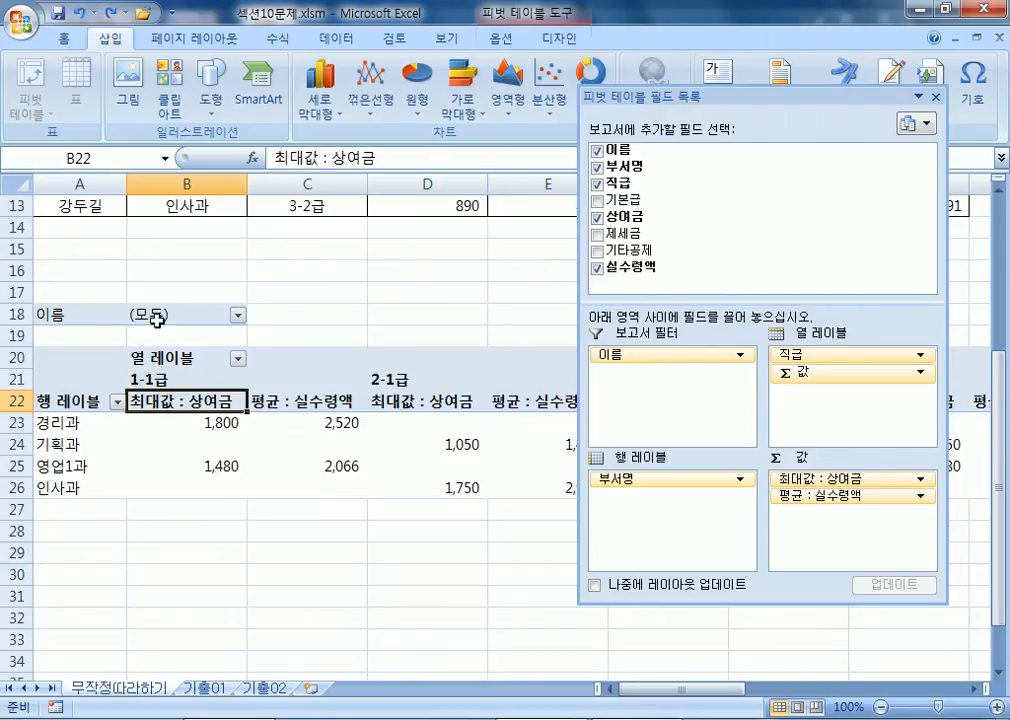
Open the 최대값 : 상여금 value field settings directly from header B22 and cancel them
right_click(216, 404)
key(Escape)
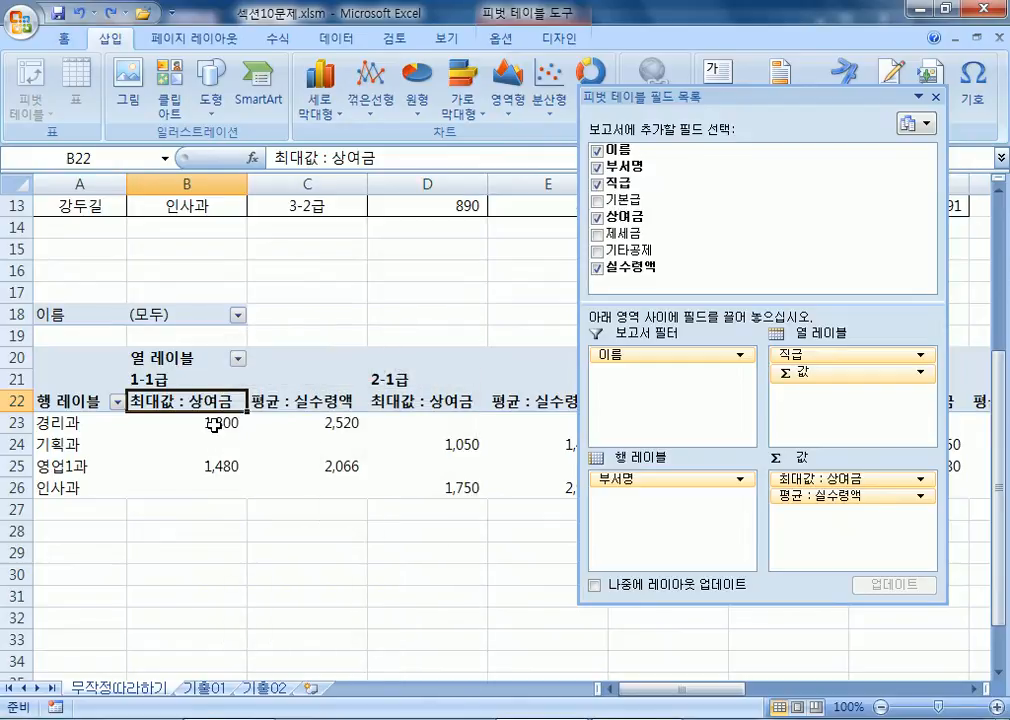
drag(255, 428, 377, 482)
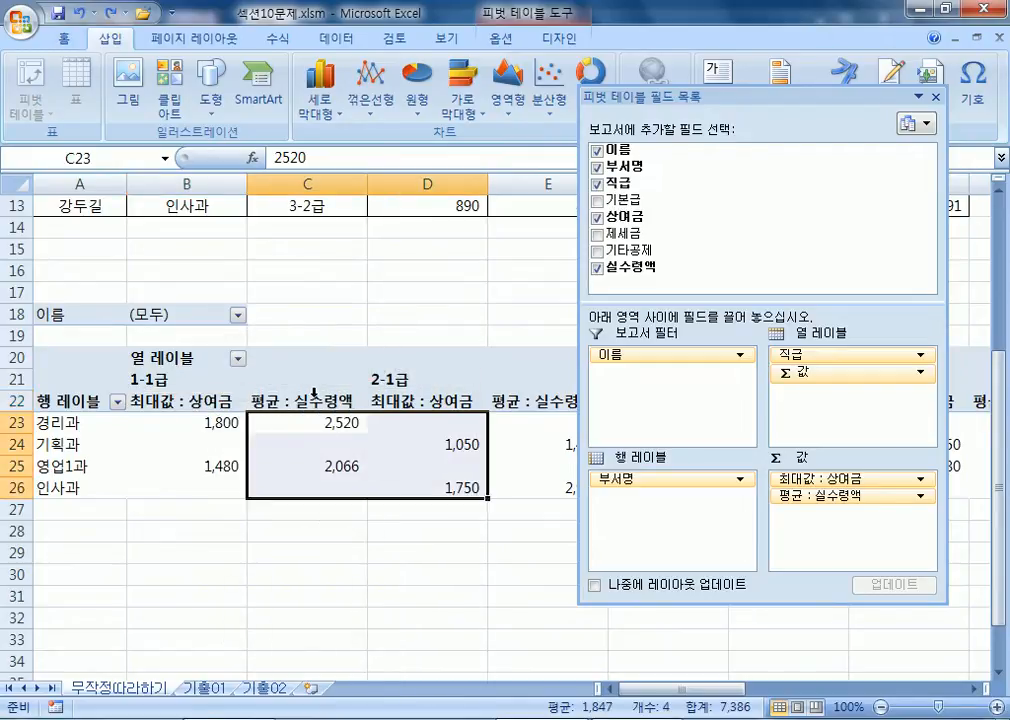
click(309, 404)
double_click(218, 401)
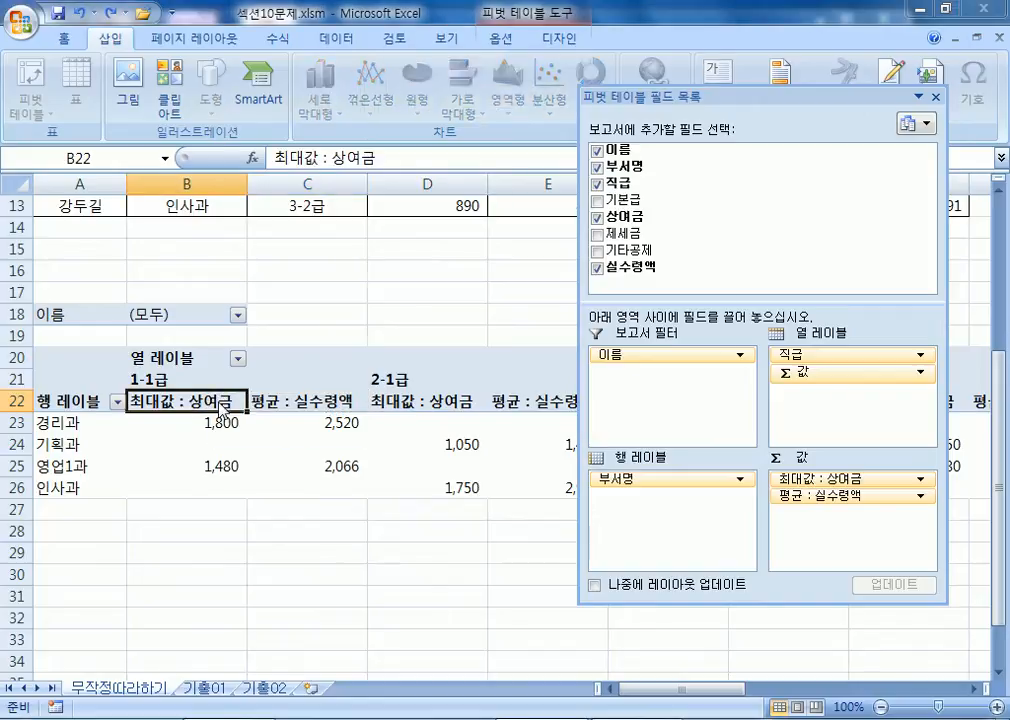
click(663, 334)
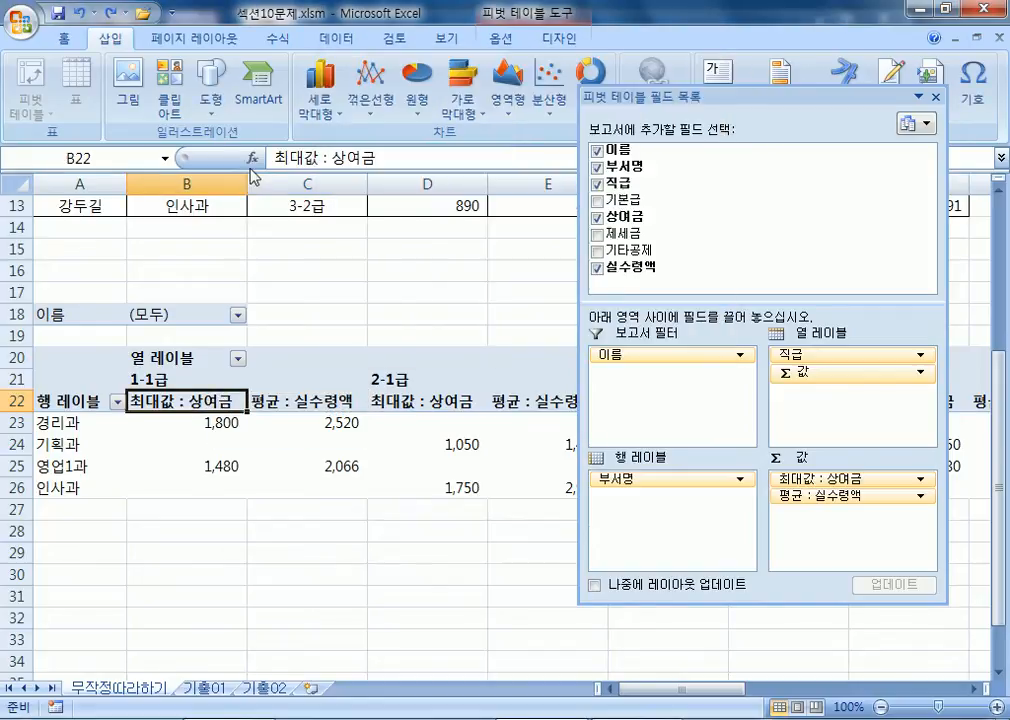
Open the field settings for the active field 최대값 : 상여금 through the pivot table tools and cancel them
click(500, 38)
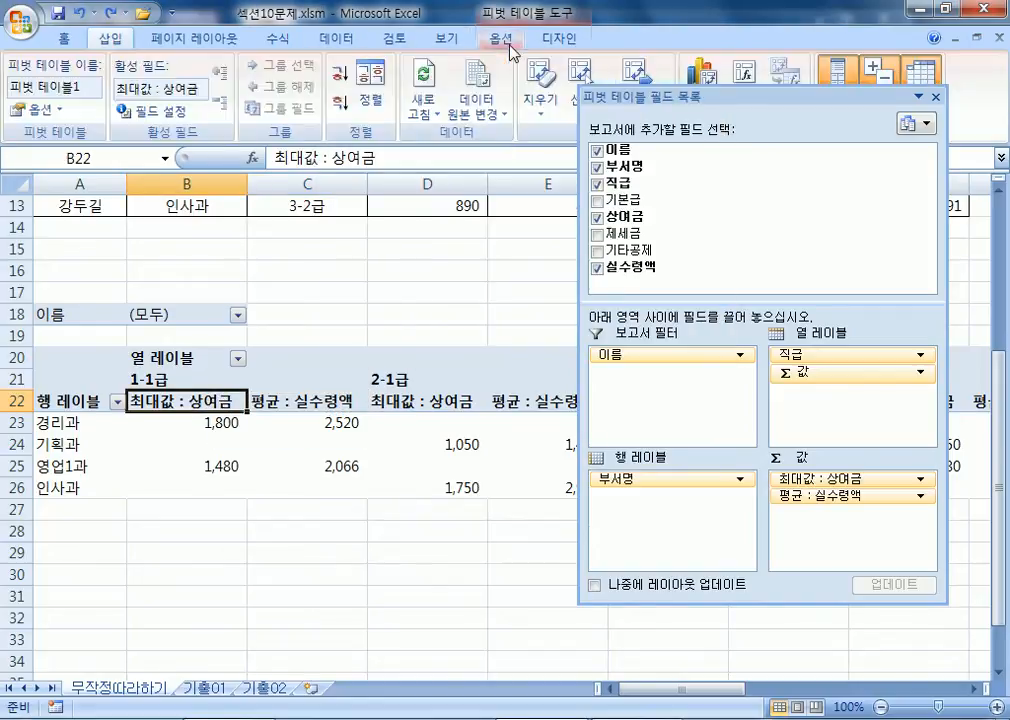
click(181, 111)
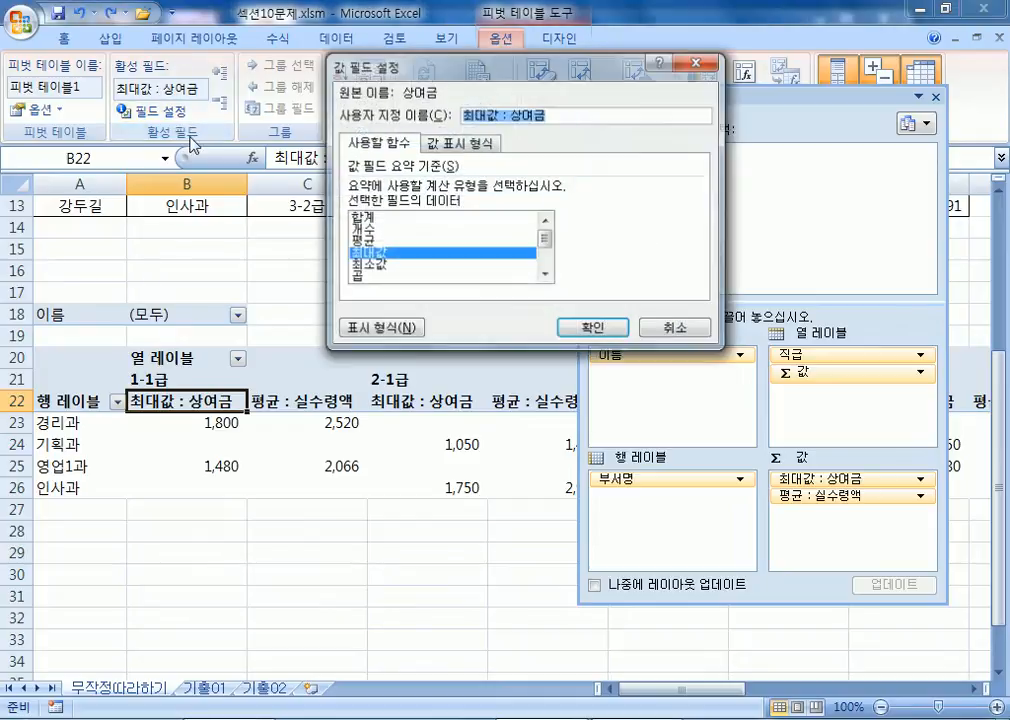
click(669, 330)
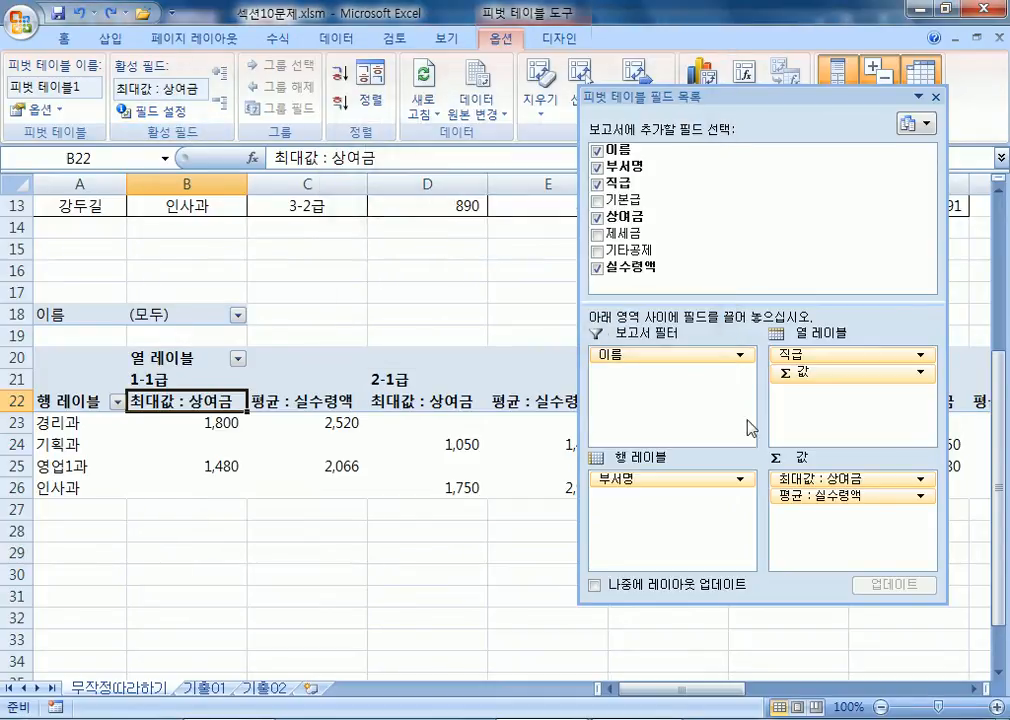
Open the value field settings of 최대값 : 상여금 from the field list's 값 area and confirm 최대값 as the summary function
click(812, 480)
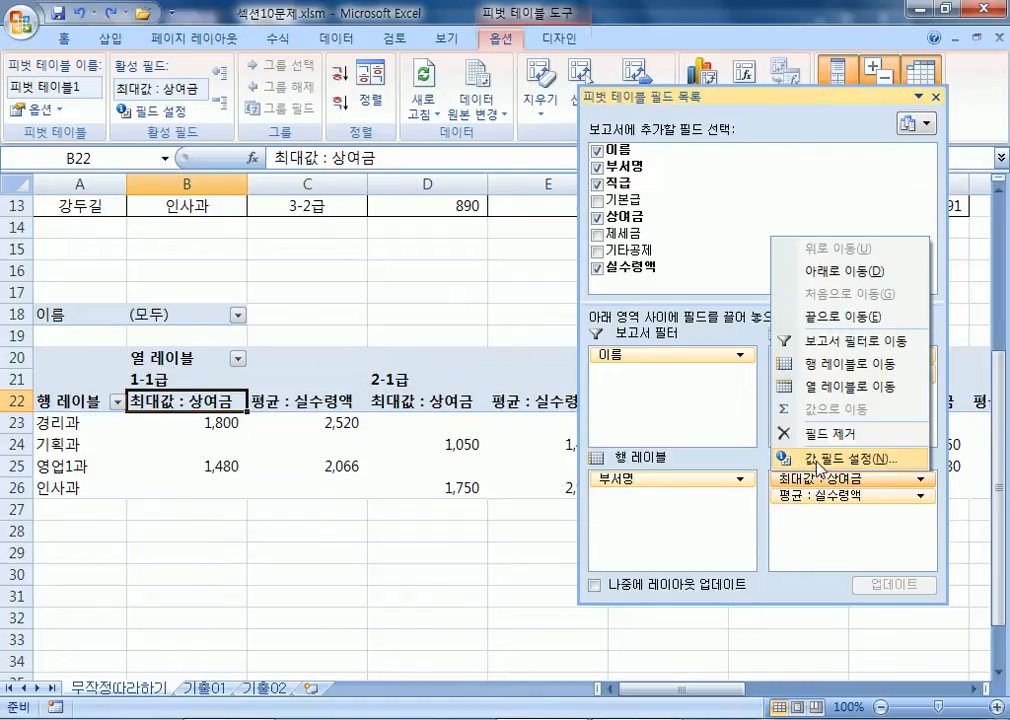
click(818, 468)
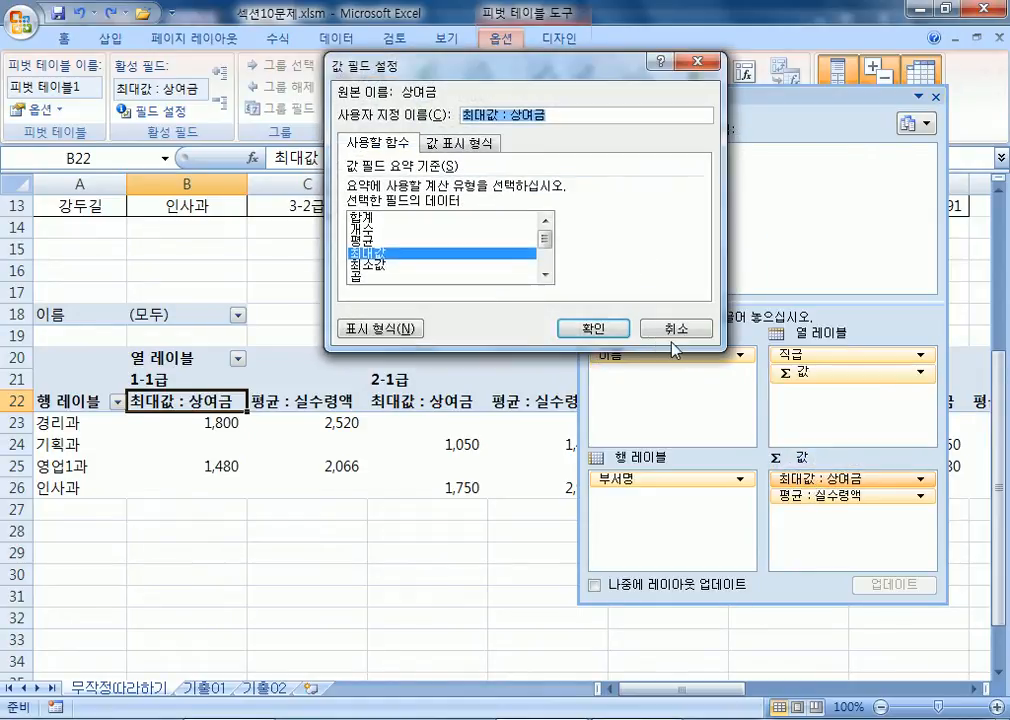
click(388, 219)
click(391, 254)
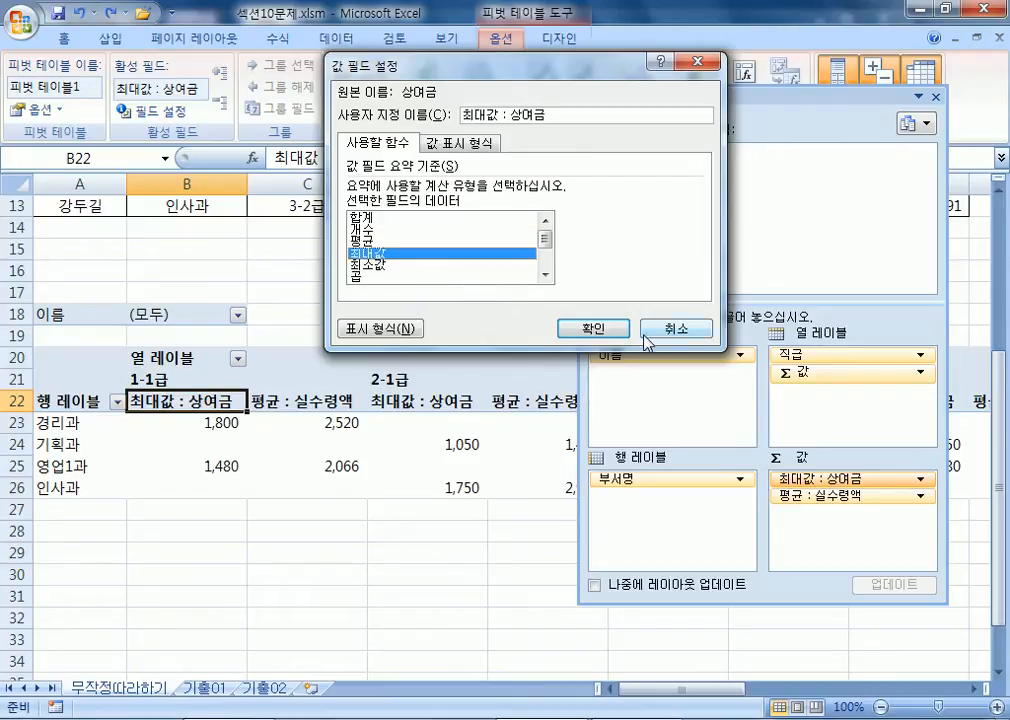
click(606, 331)
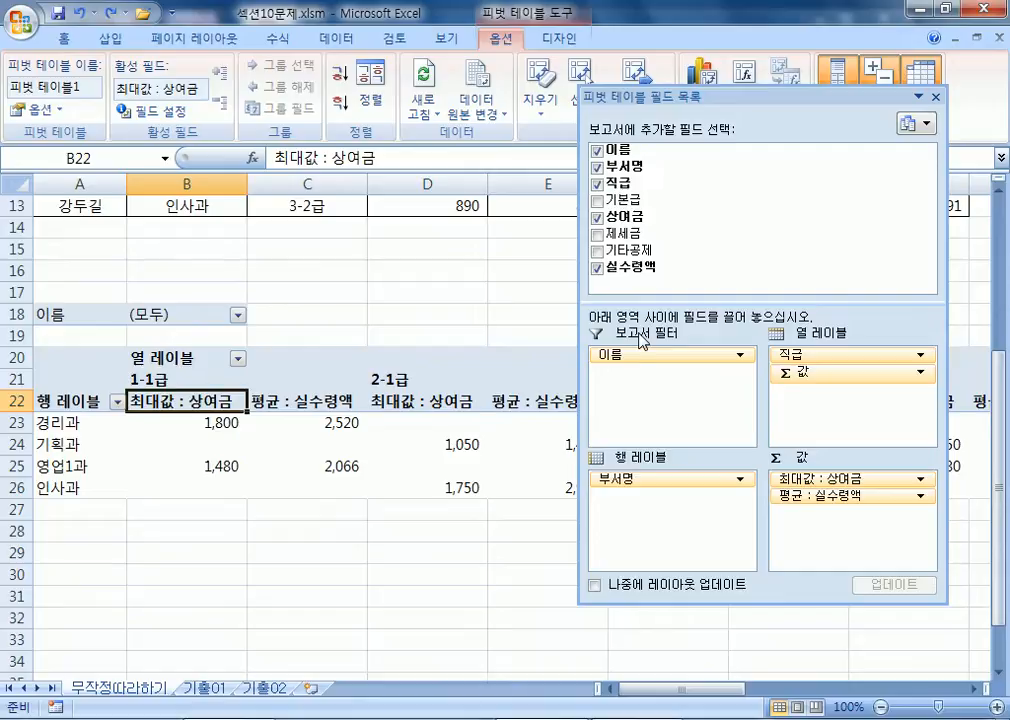
Open the pivot table options from header B22 and close them without changes
right_click(186, 398)
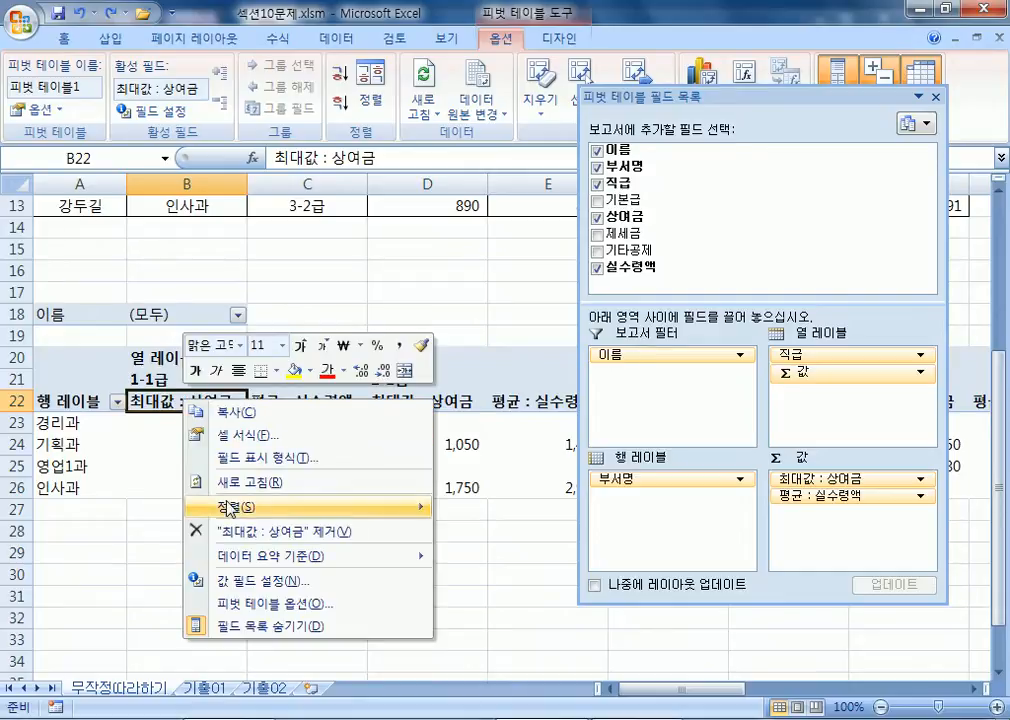
click(284, 604)
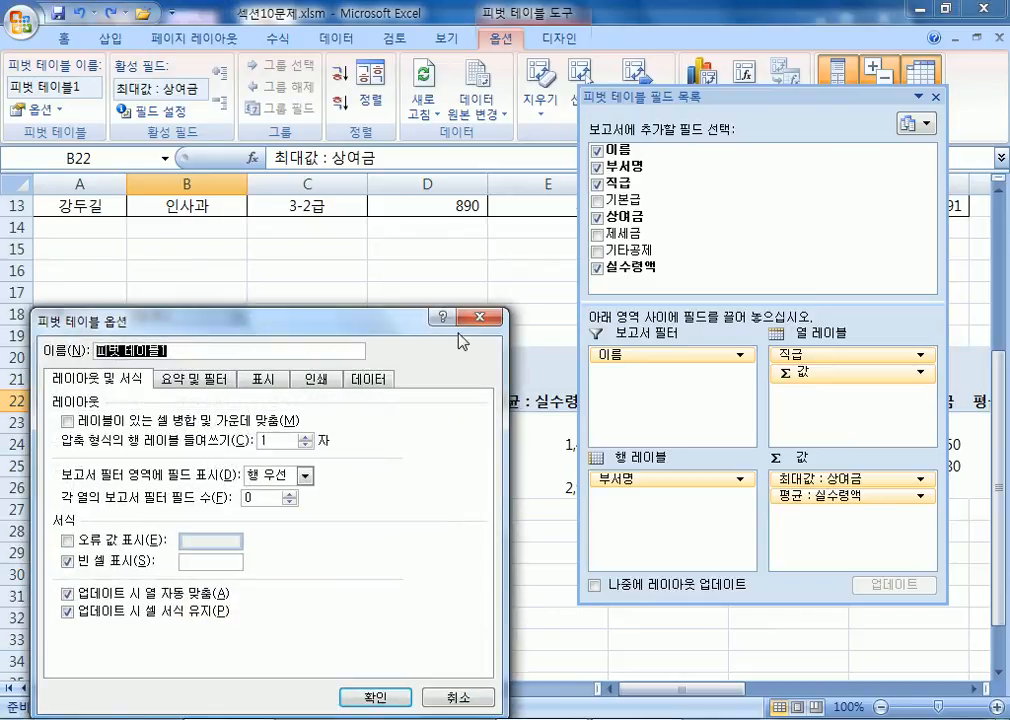
click(481, 317)
click(52, 112)
click(40, 130)
key(Escape)
Open the pivot table options from cell A20 and close them without changes
scroll(194, 330, down, 3)
scroll(194, 330, up, 2)
right_click(105, 297)
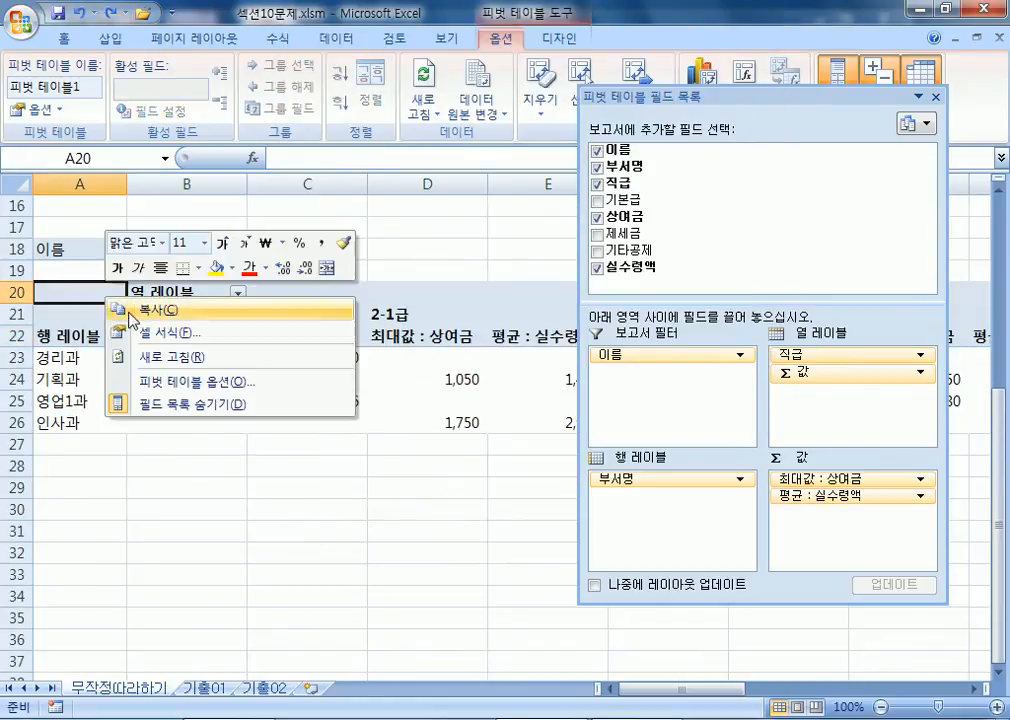
click(200, 381)
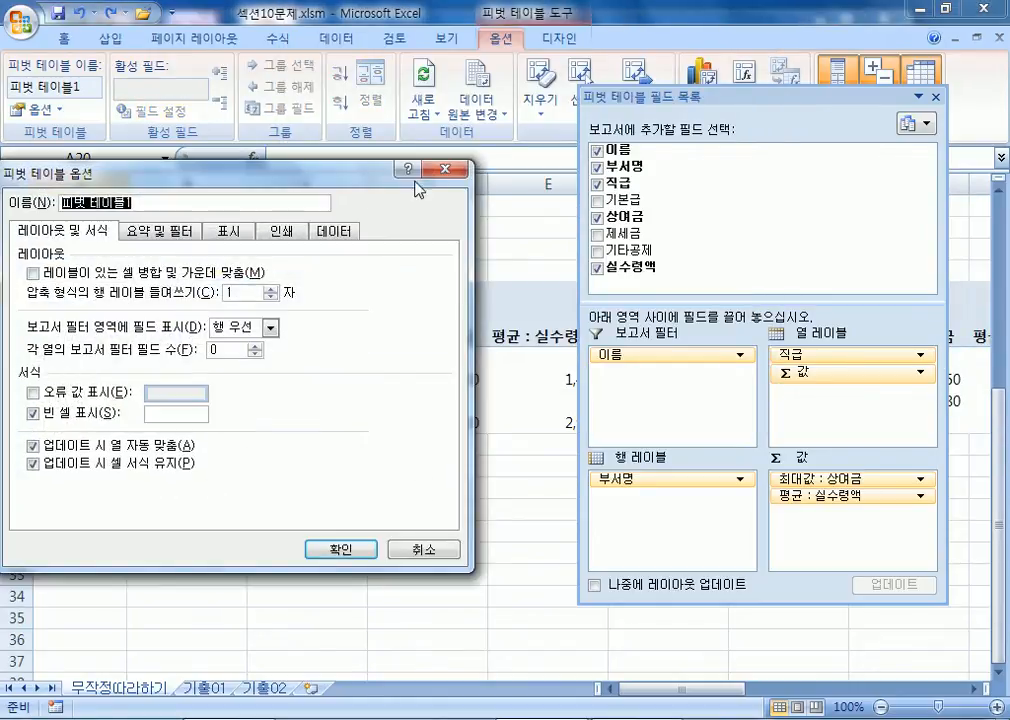
click(455, 175)
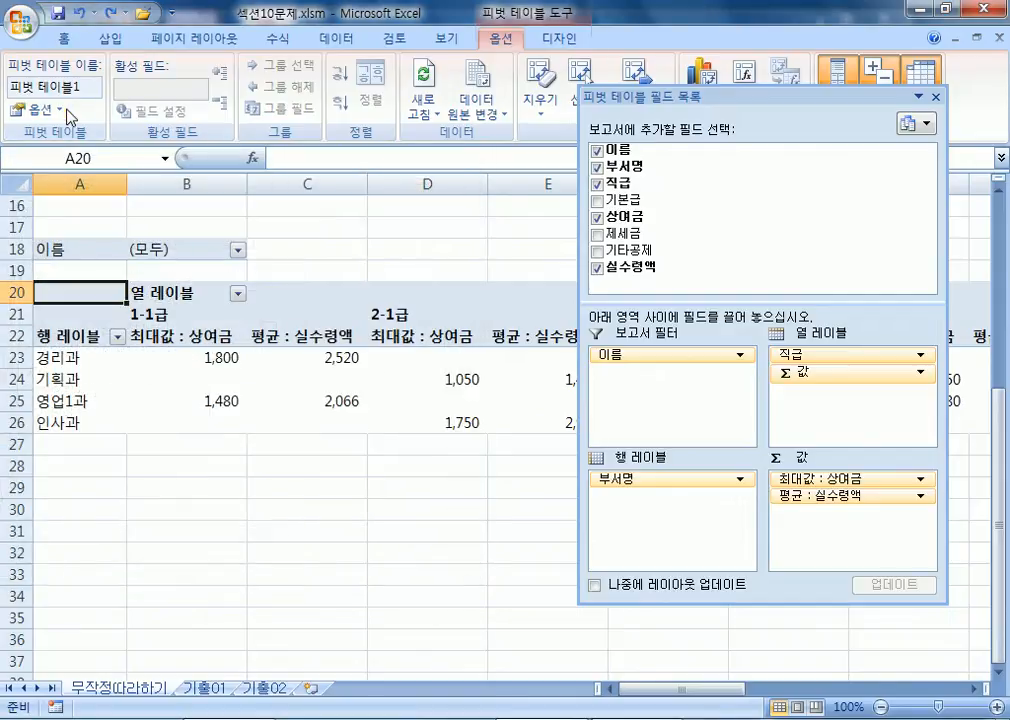
Try toggling the row and column grand totals under 요약 및 필터 in the pivot table options, and cancel the changes
click(60, 109)
click(95, 145)
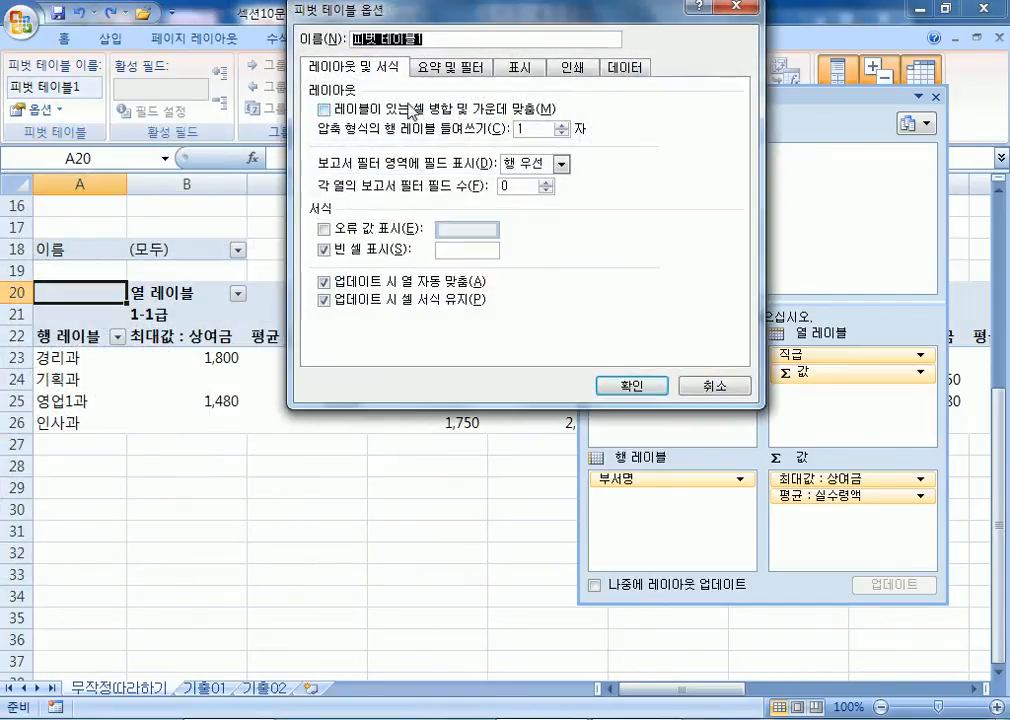
click(464, 72)
click(323, 109)
click(323, 127)
click(348, 112)
click(323, 127)
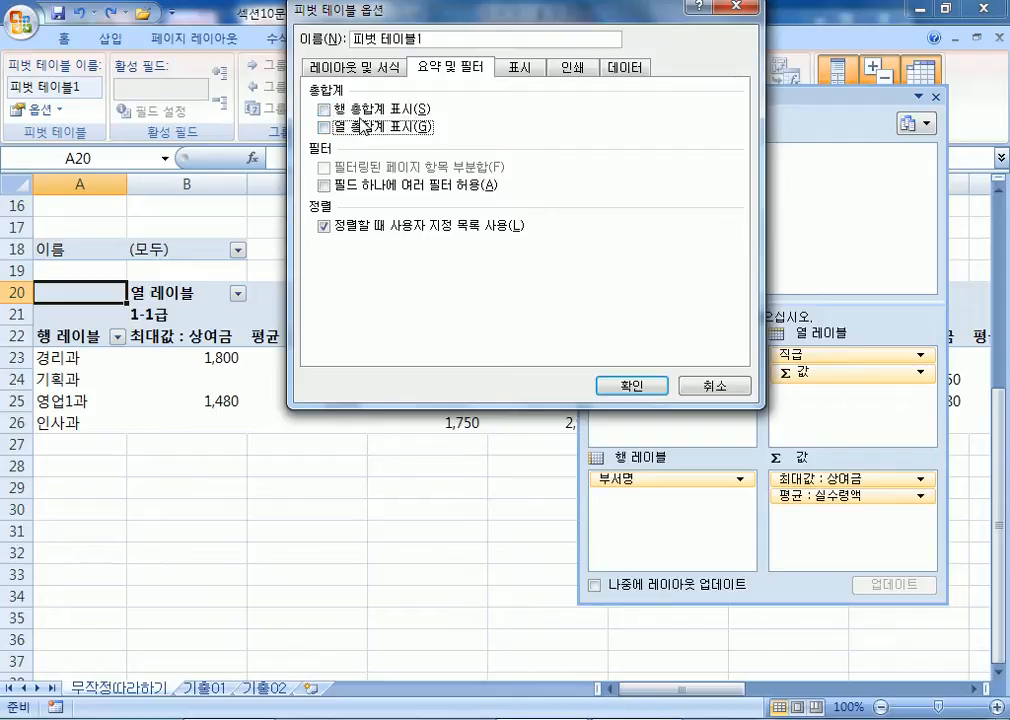
click(730, 385)
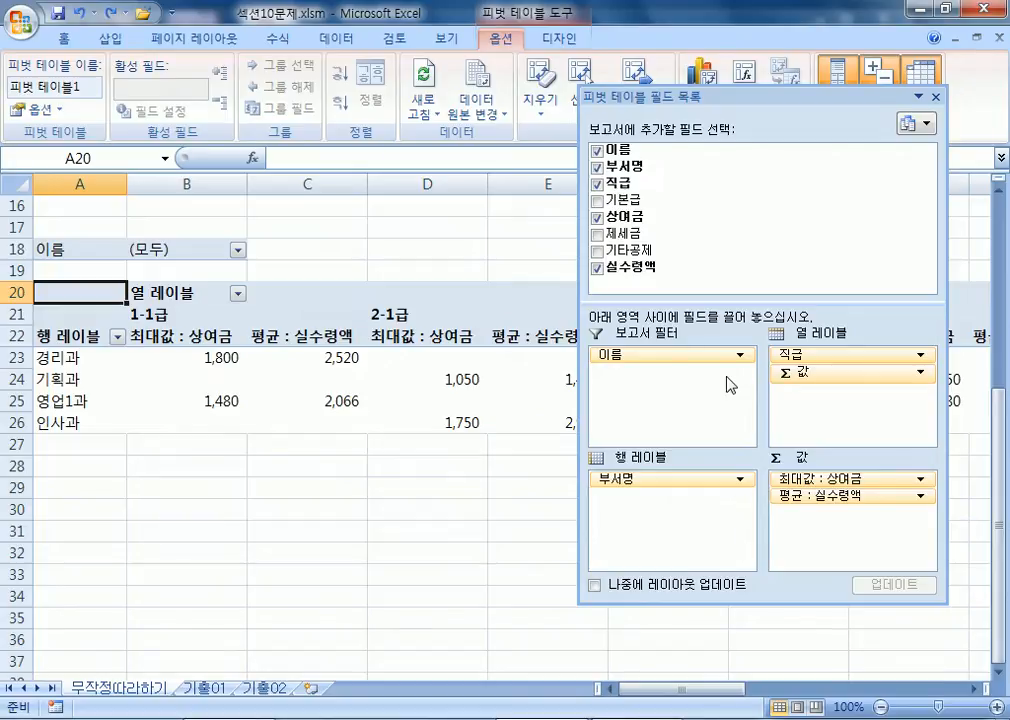
Review the 숫자 number format of the 최대값 : 상여금 value field, cancel the format dialog and close the field settings
click(212, 335)
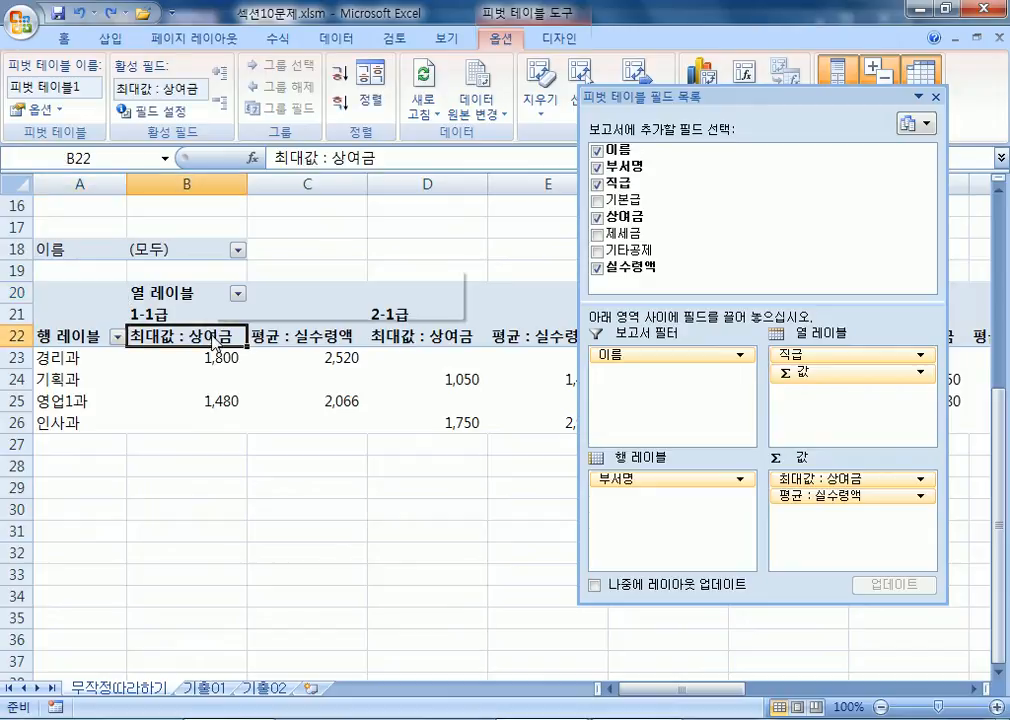
right_click(212, 335)
click(250, 516)
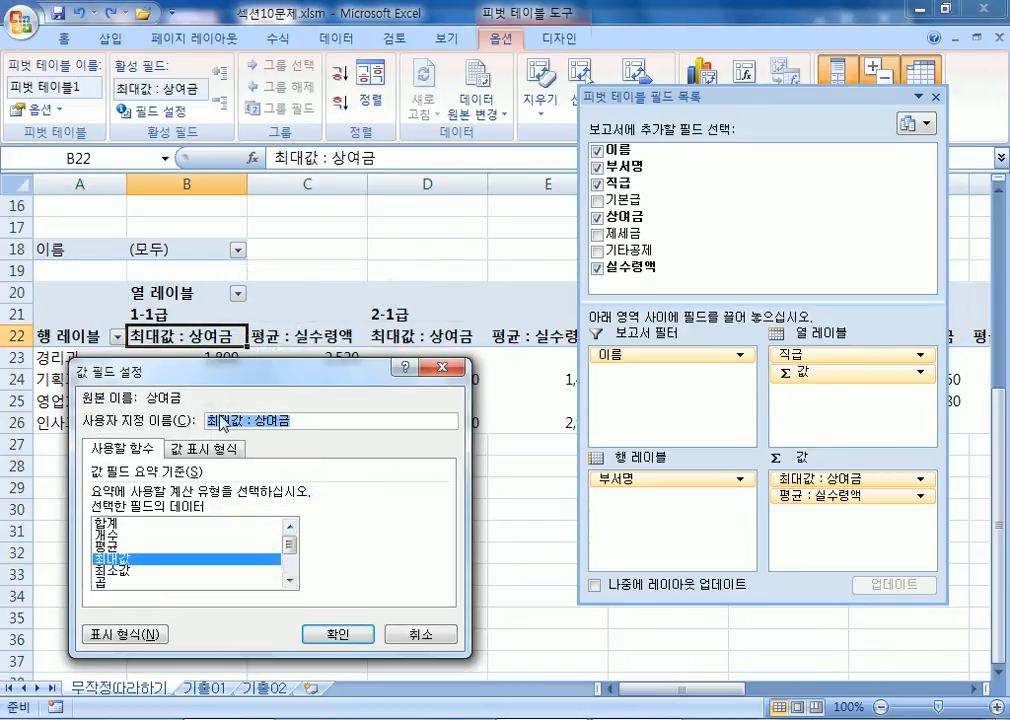
drag(231, 378, 347, 260)
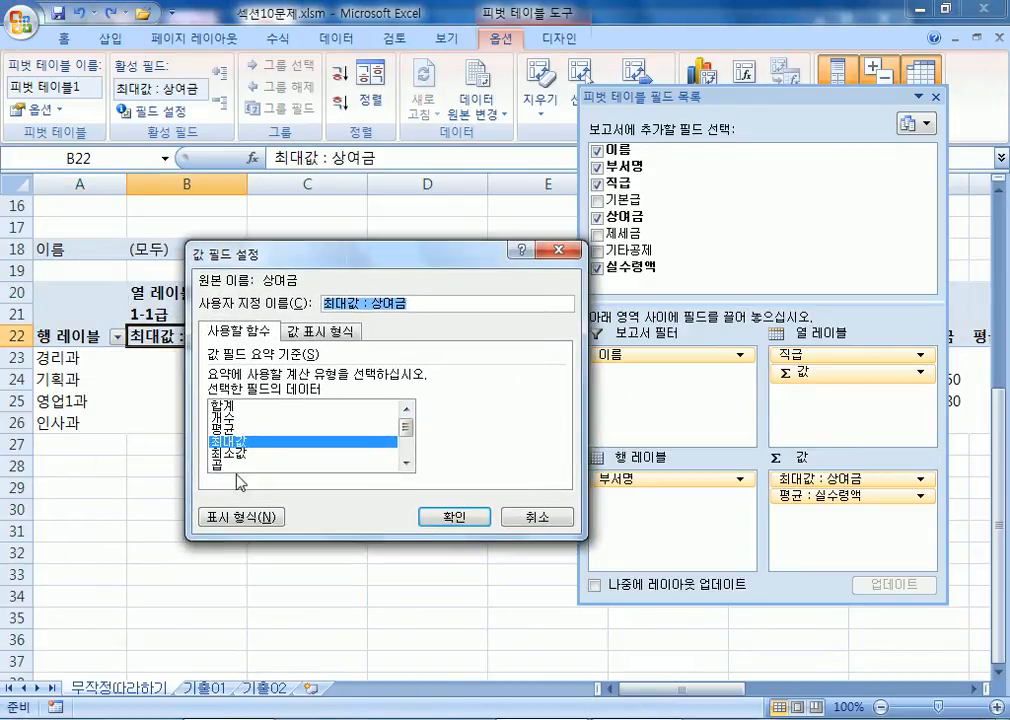
click(238, 517)
drag(275, 300, 447, 138)
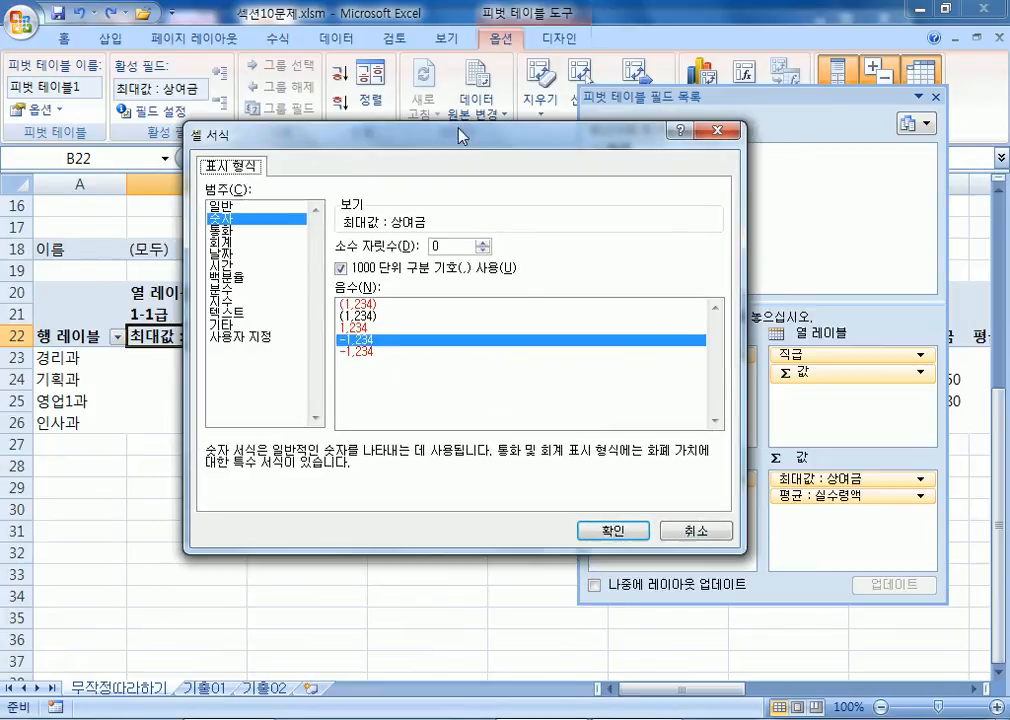
click(245, 206)
click(255, 218)
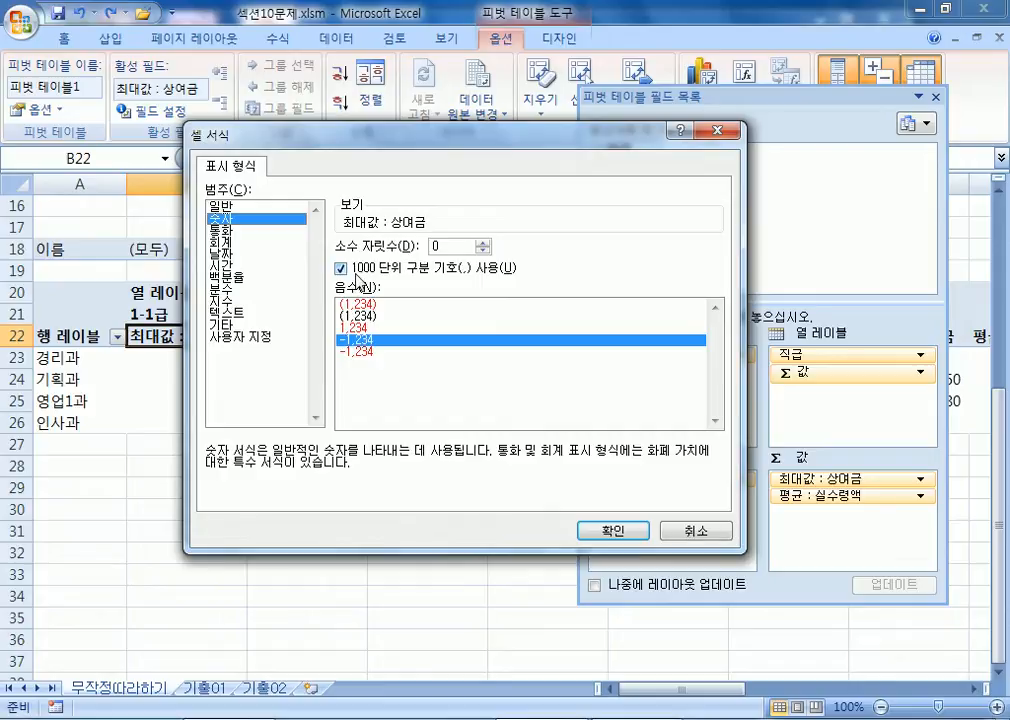
click(709, 536)
click(454, 516)
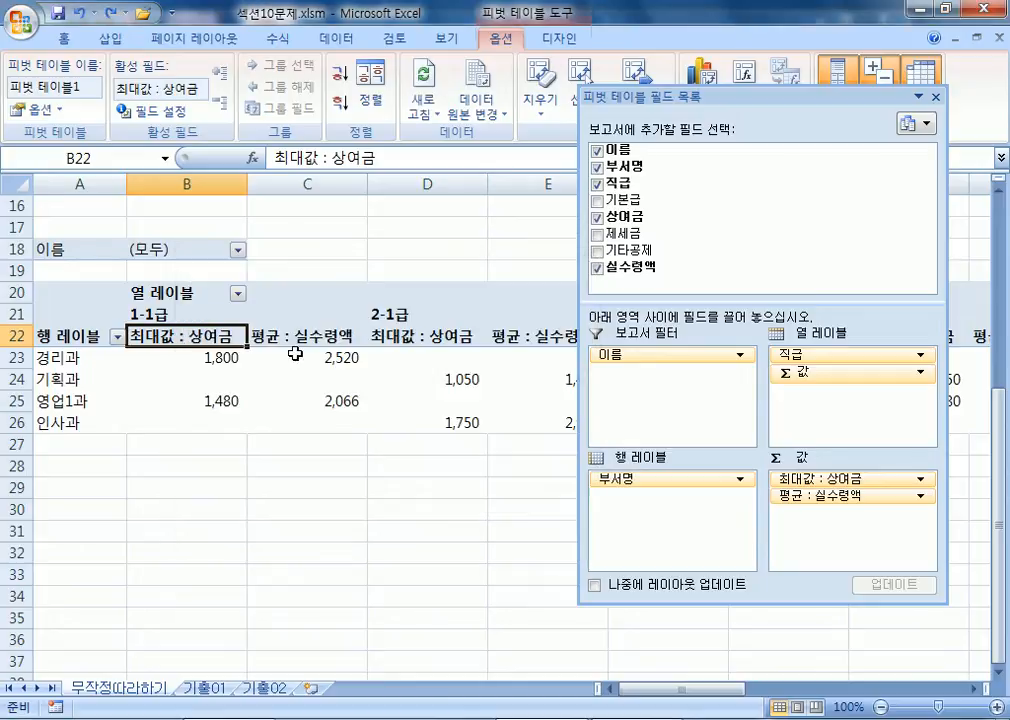
Review the summary function and number format of the 평균 : 실수령액 value field at header C22, and cancel both dialogs
click(285, 338)
right_click(285, 338)
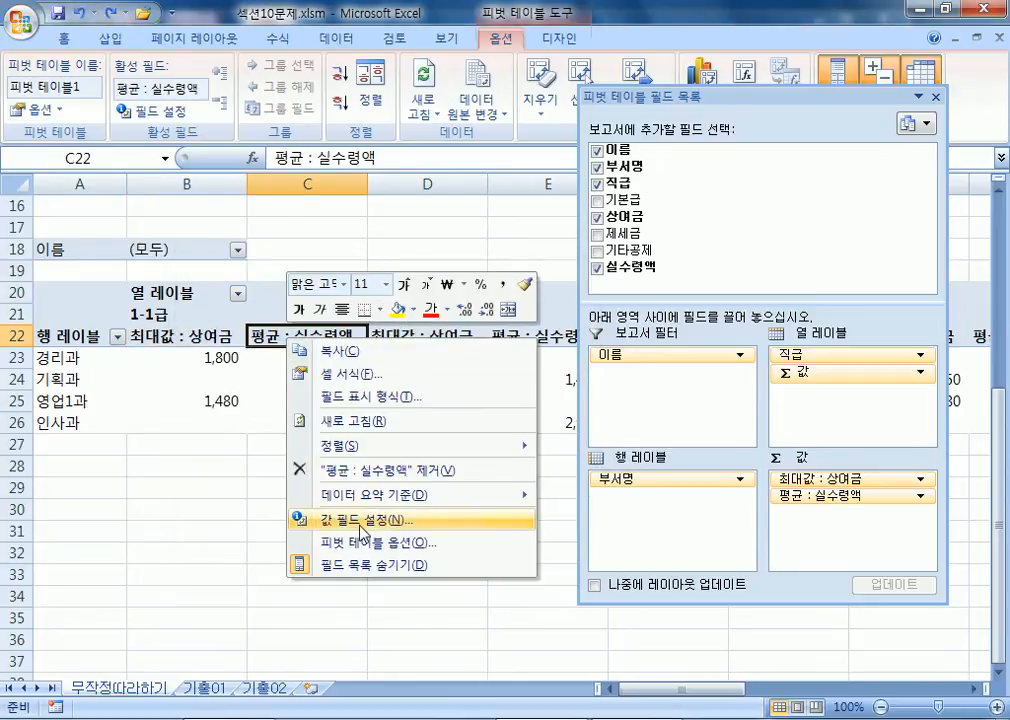
click(372, 517)
drag(318, 378, 518, 93)
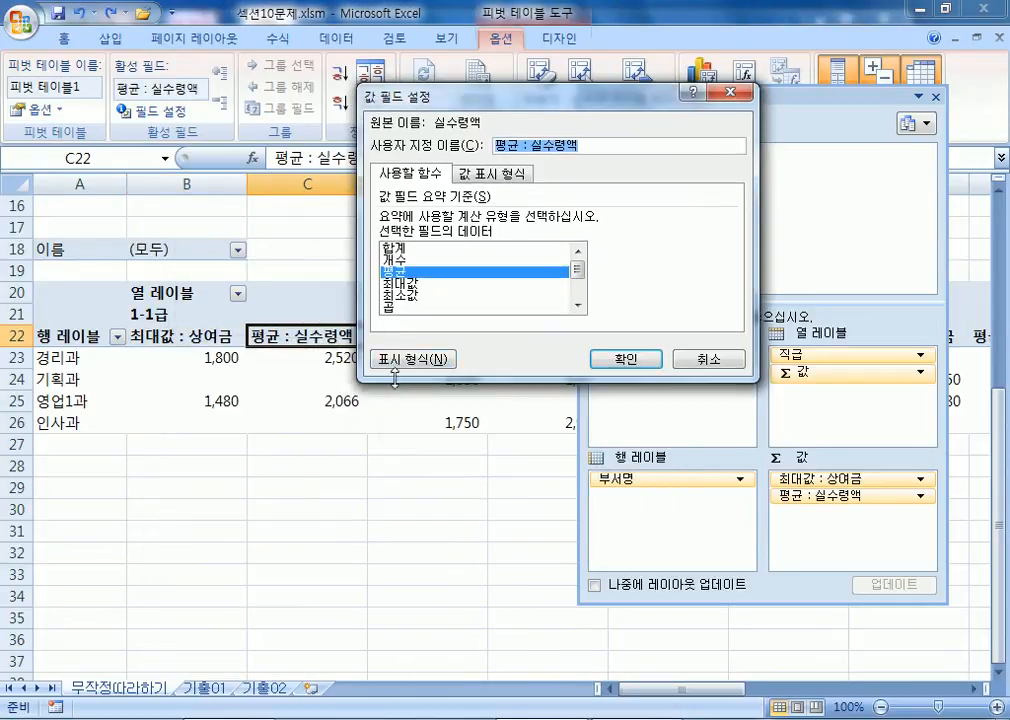
click(413, 354)
drag(264, 301, 466, 148)
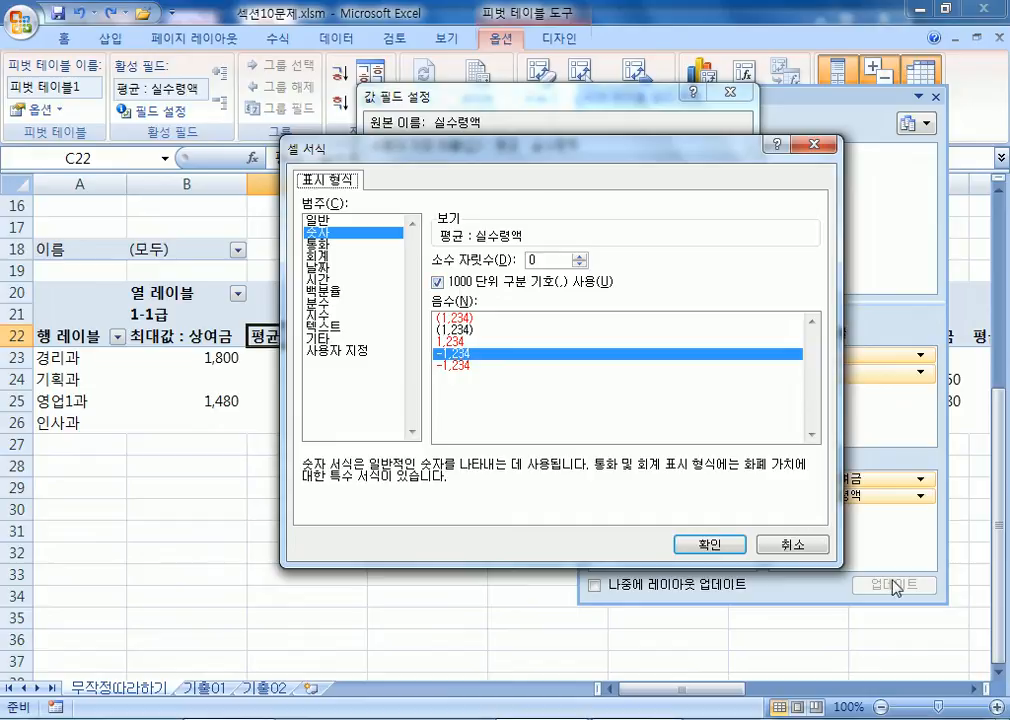
click(790, 541)
click(692, 364)
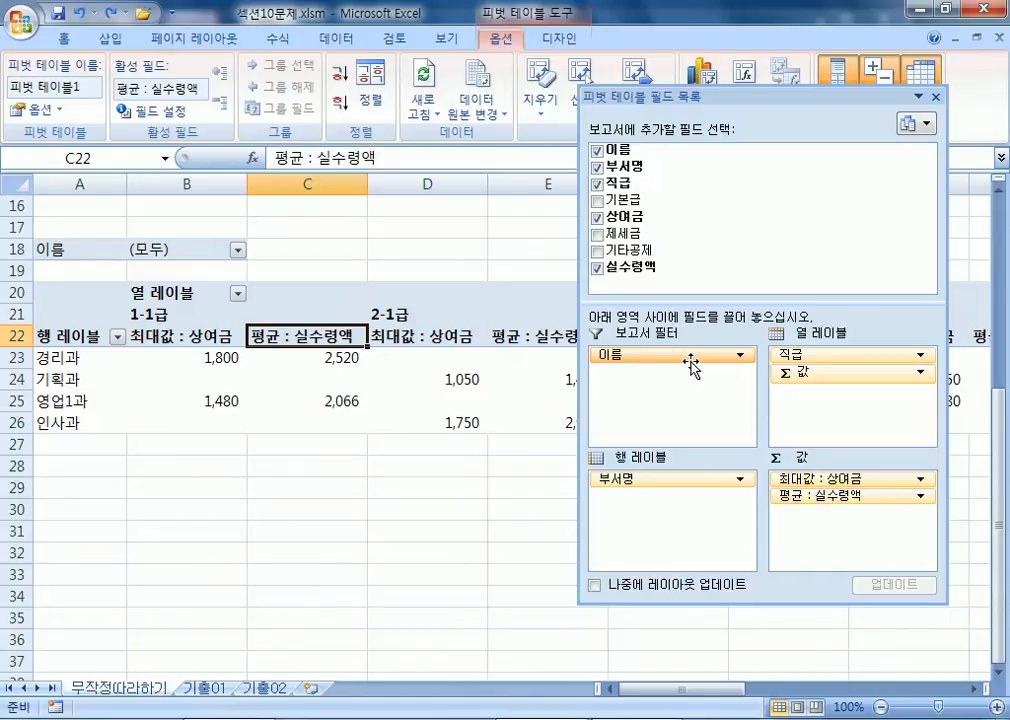
Select the 행 레이블 header in A22 and dock the floating pivot table field list back beside the worksheet
click(78, 333)
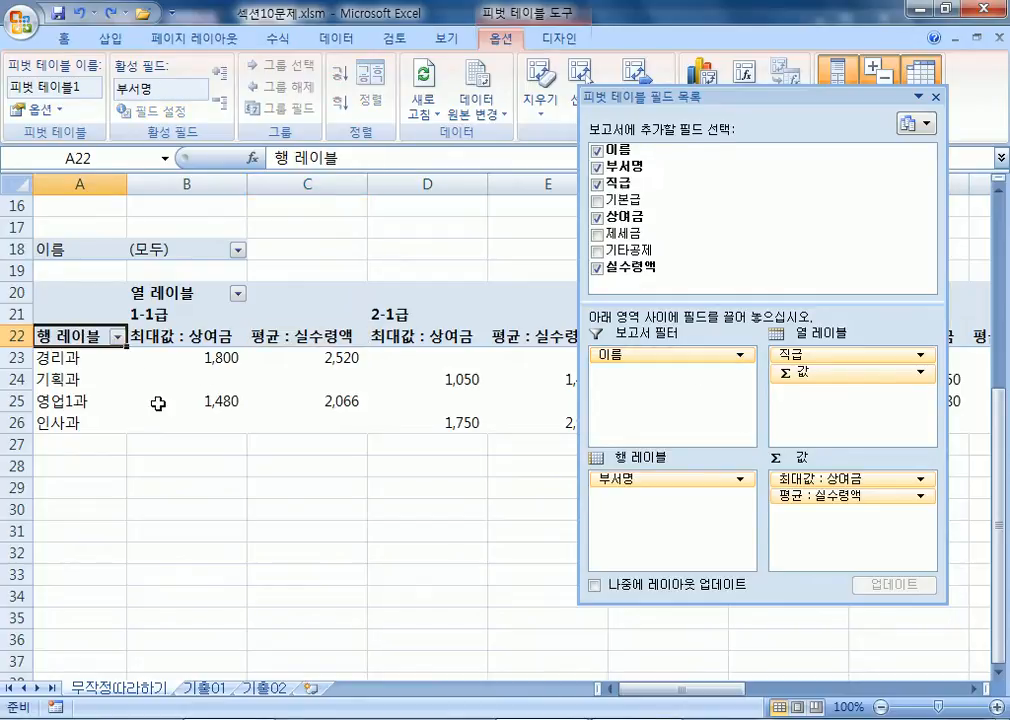
mouse_move(158, 404)
drag(634, 98, 649, 116)
double_click(650, 116)
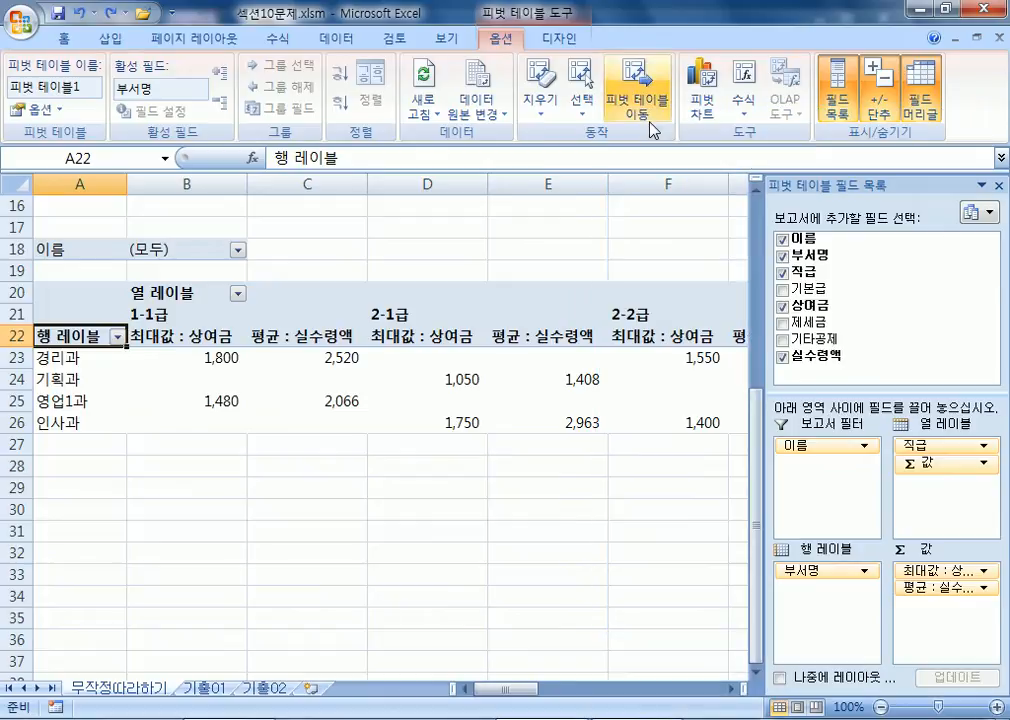
Look through the pivot table style gallery in the design tools and close it without choosing a style
click(564, 42)
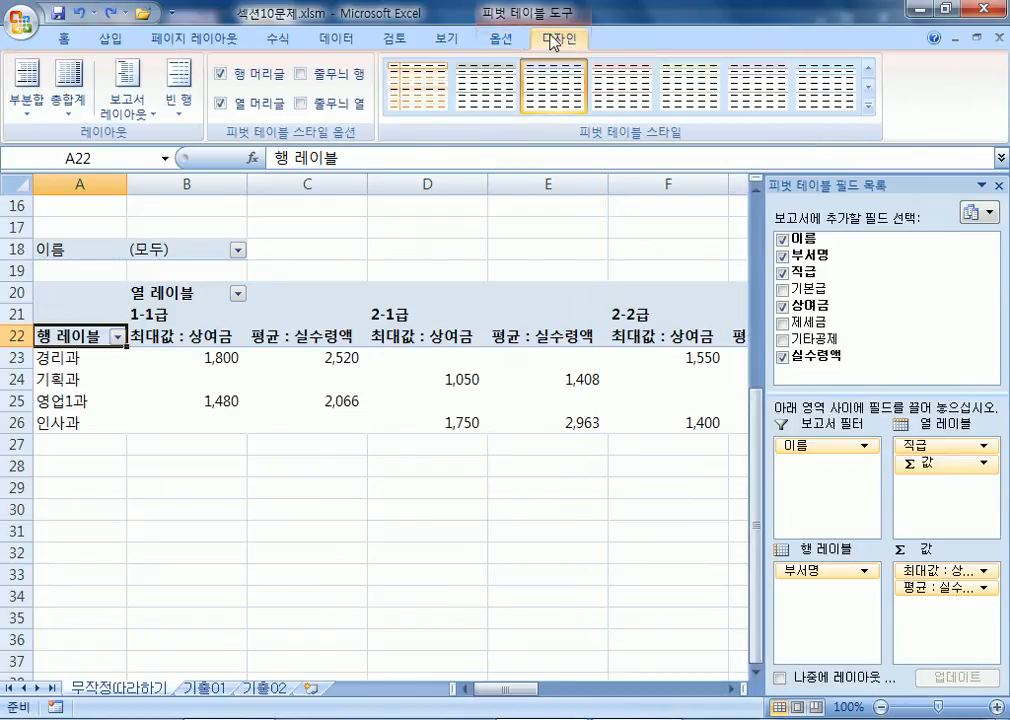
click(510, 40)
click(552, 40)
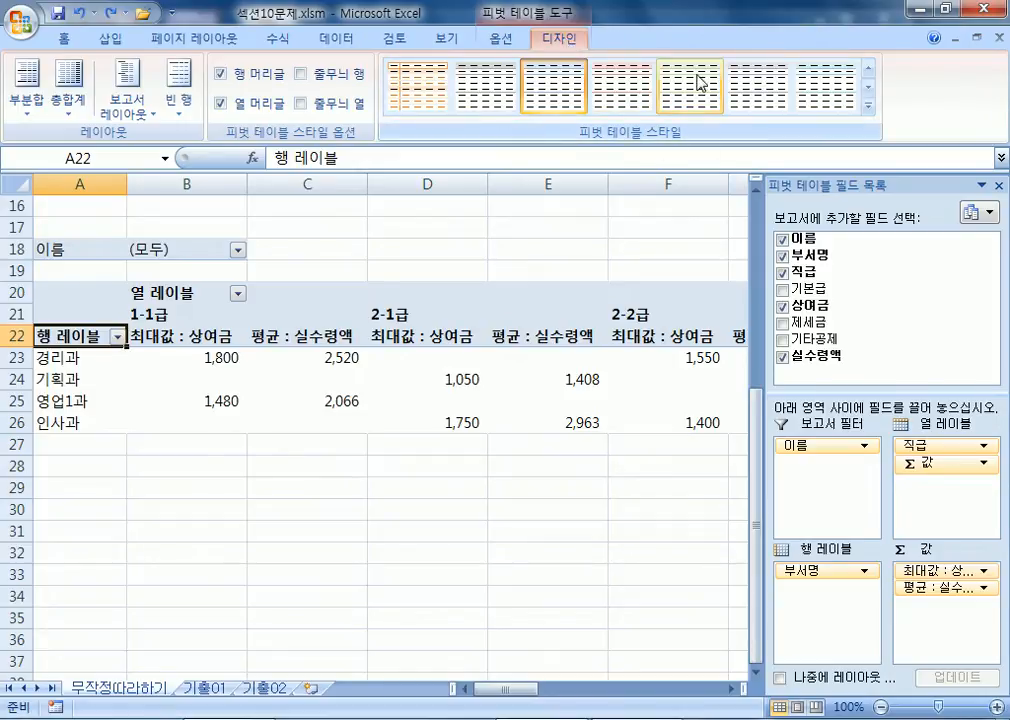
click(868, 106)
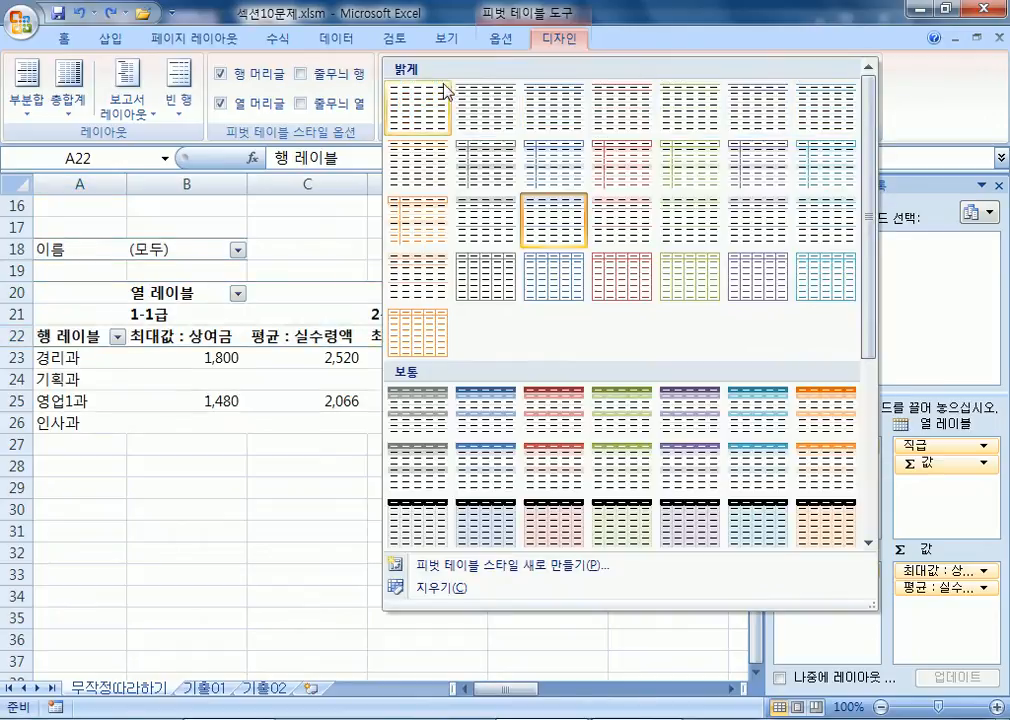
click(690, 46)
click(870, 77)
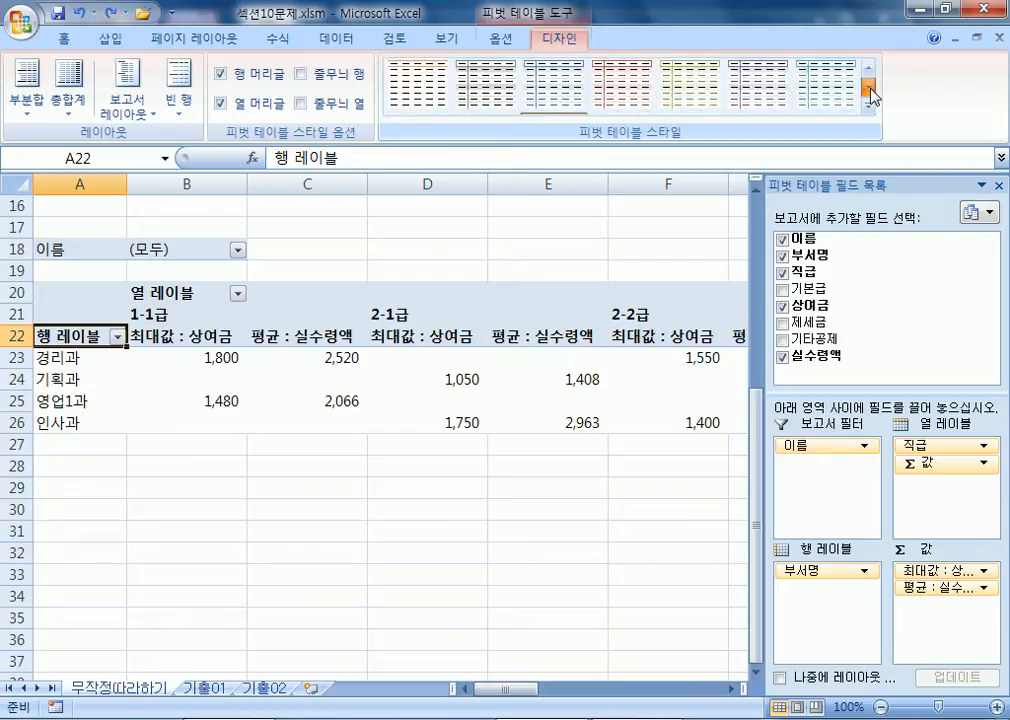
click(869, 107)
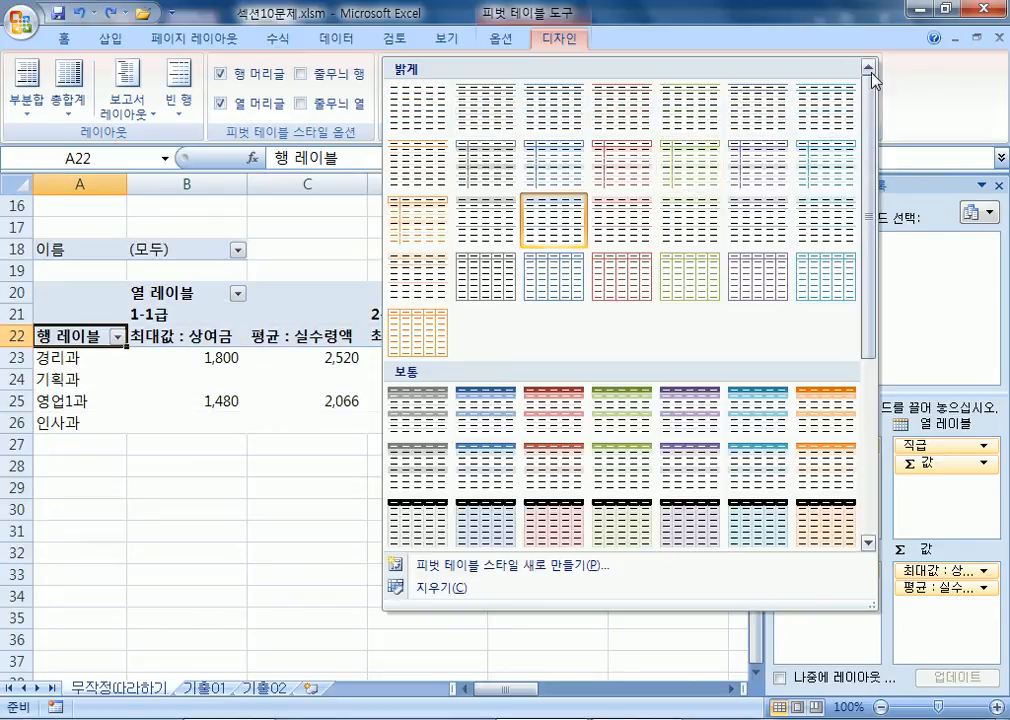
key(Escape)
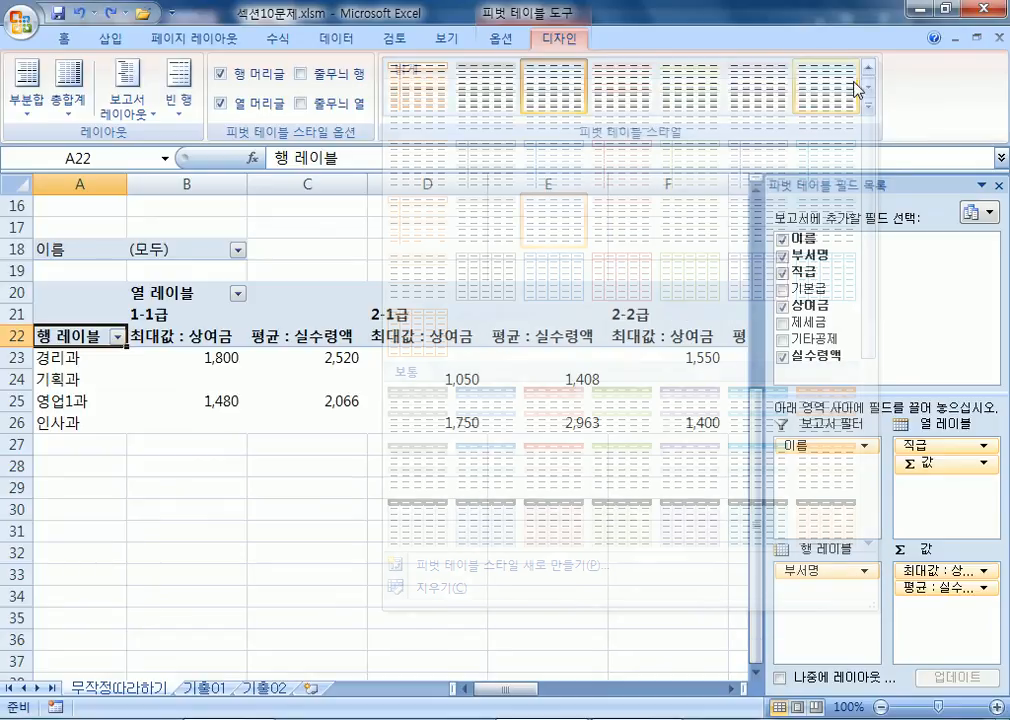
Apply the teal style from the first row of the 보통 group to the salary pivot table and select cell B26
click(868, 107)
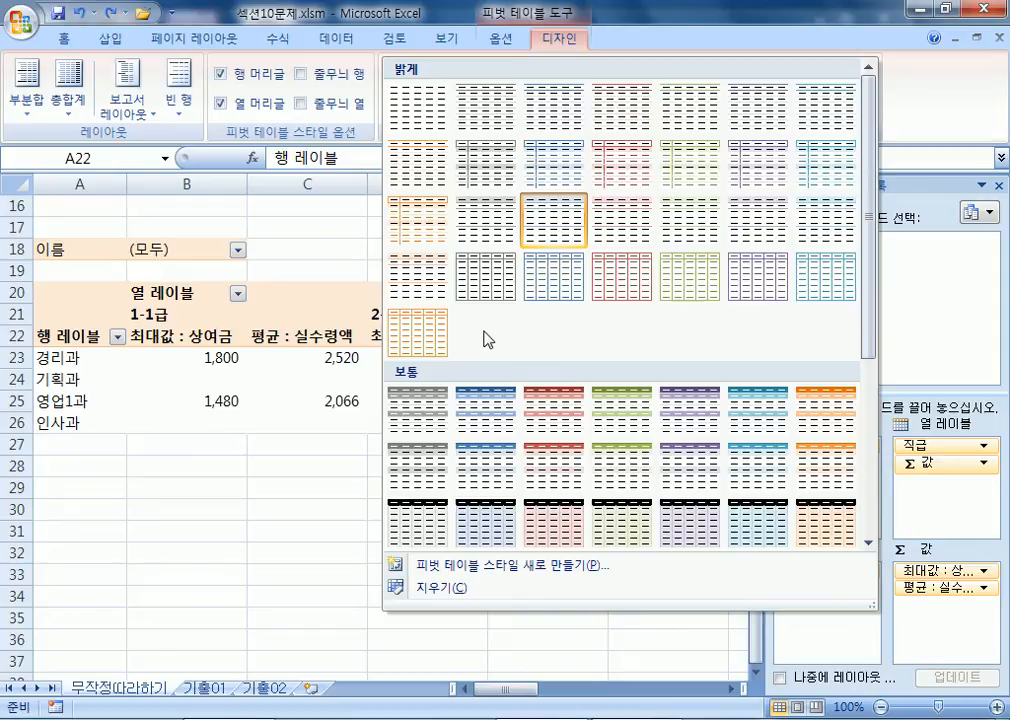
scroll(470, 320, down, 5)
scroll(475, 360, up, 3)
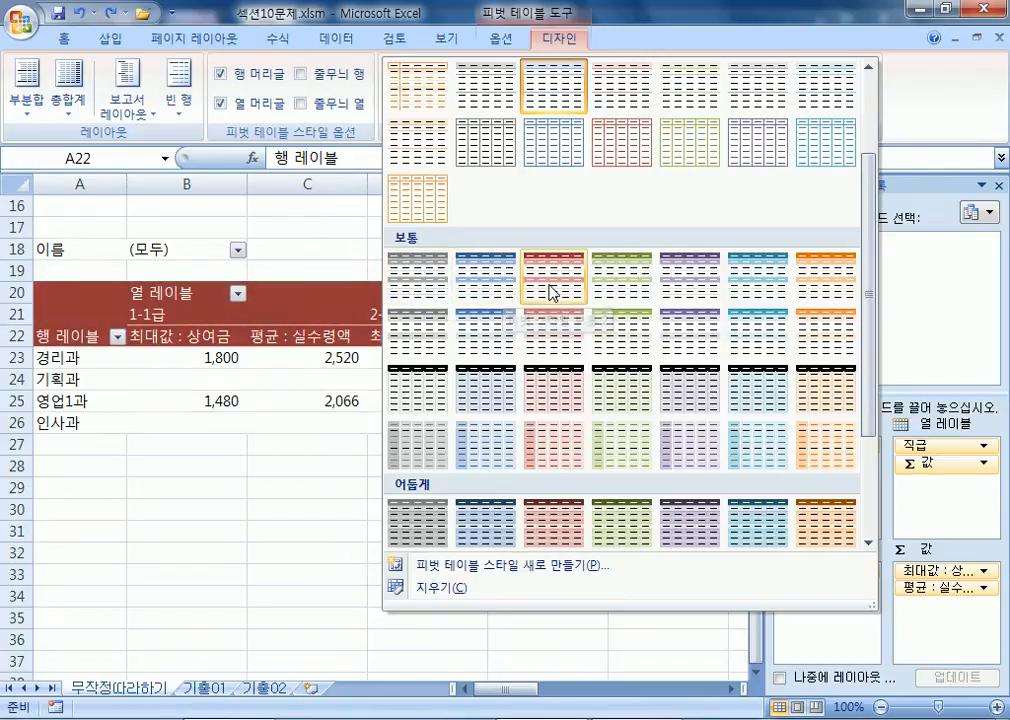
click(768, 293)
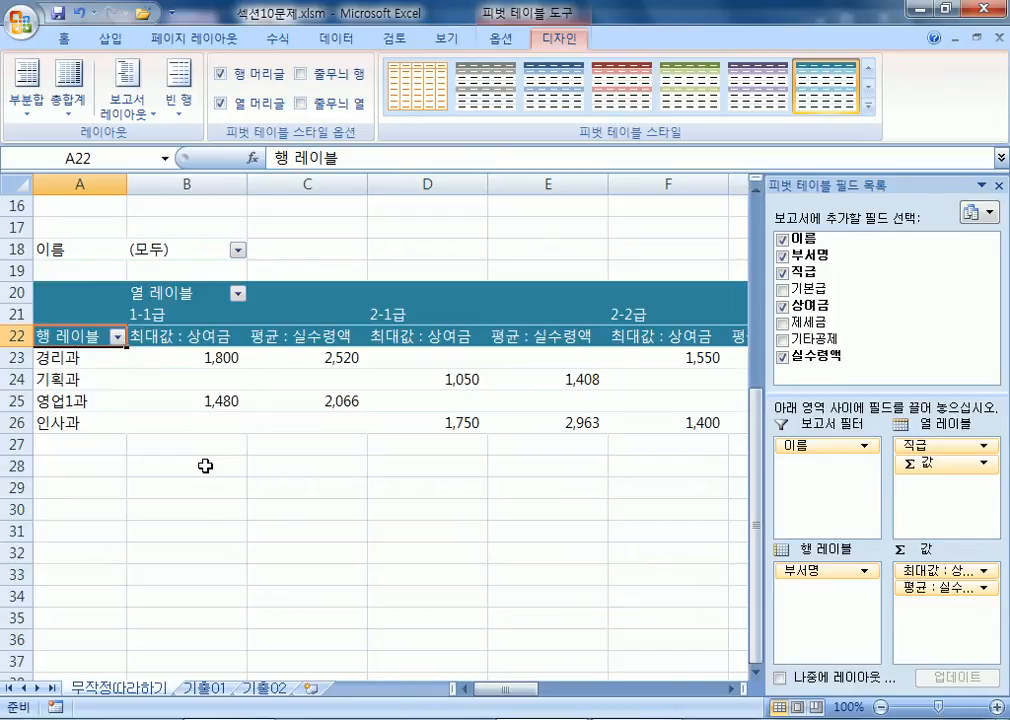
click(190, 418)
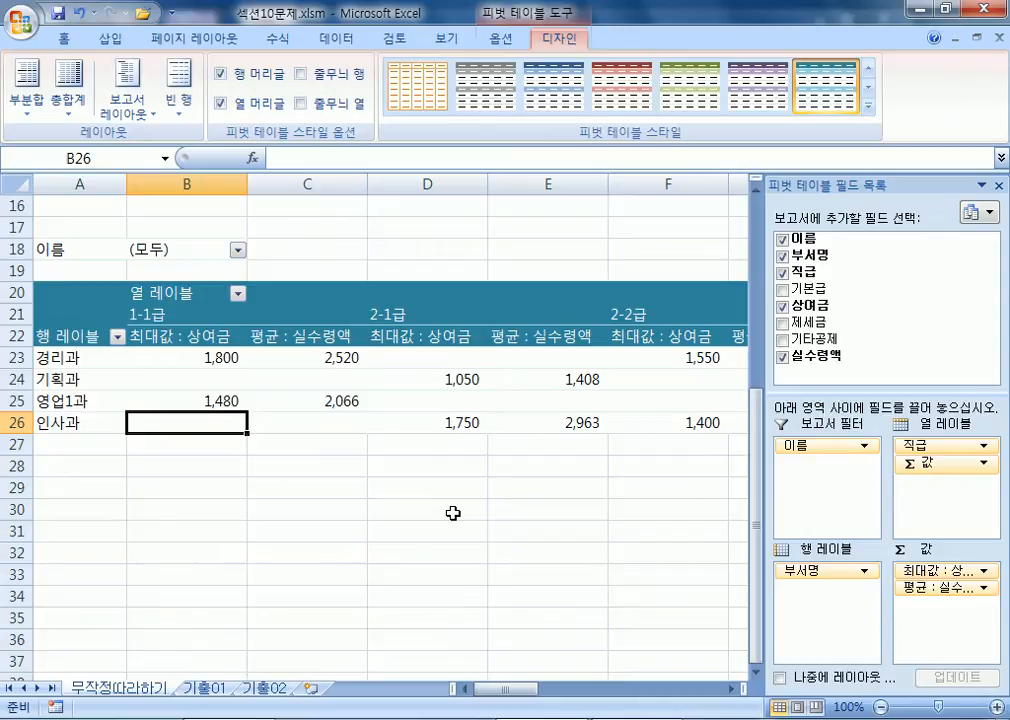
Create a pivot table from 기출01!$A$3:$G$15 on the 기출01 sheet, placing it in the existing worksheet at cell A21
click(220, 689)
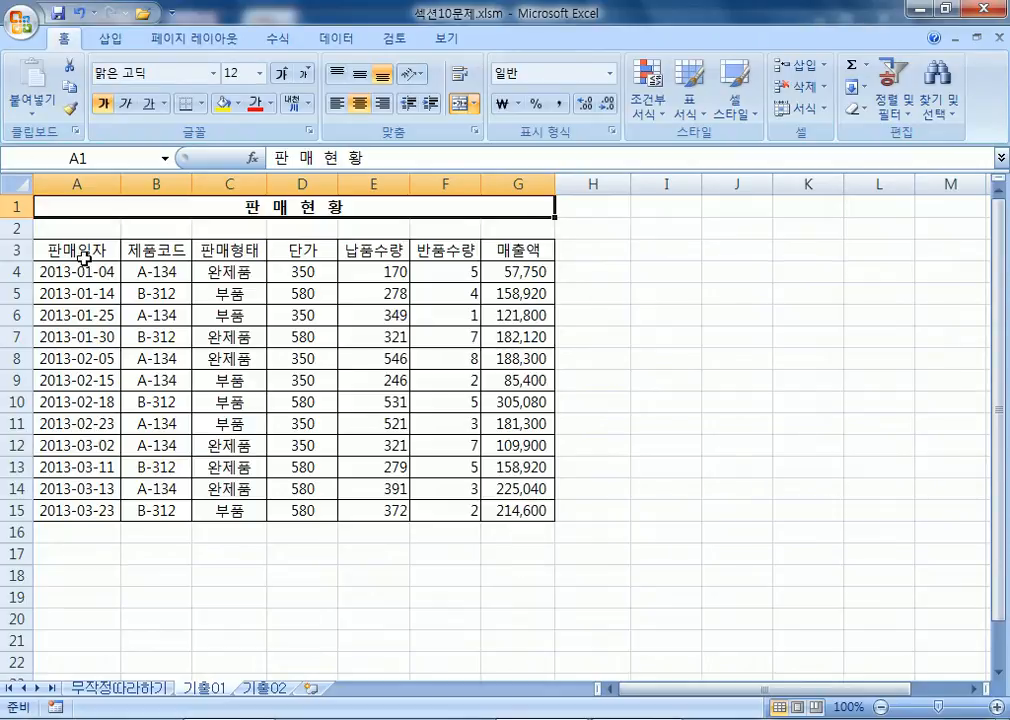
drag(45, 249, 509, 511)
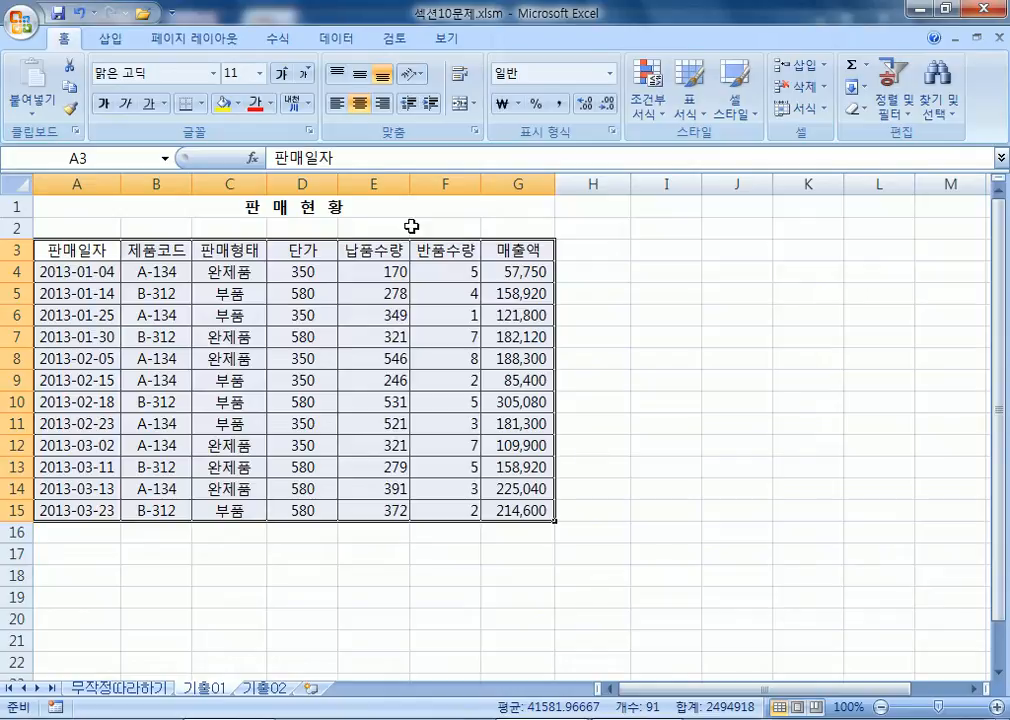
click(228, 315)
click(110, 40)
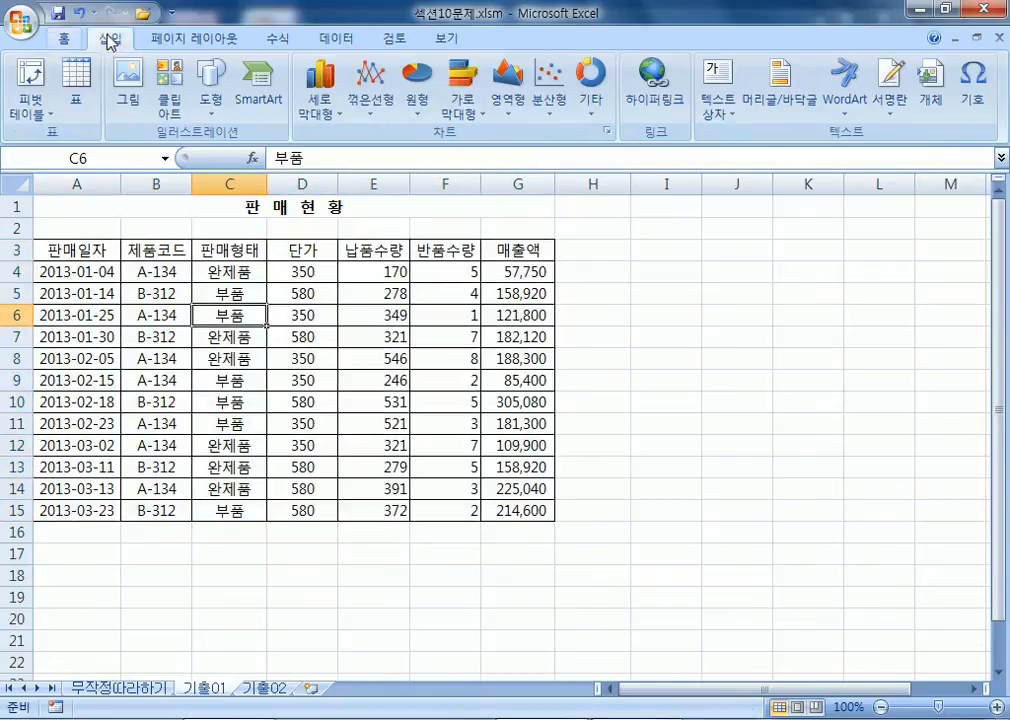
click(31, 74)
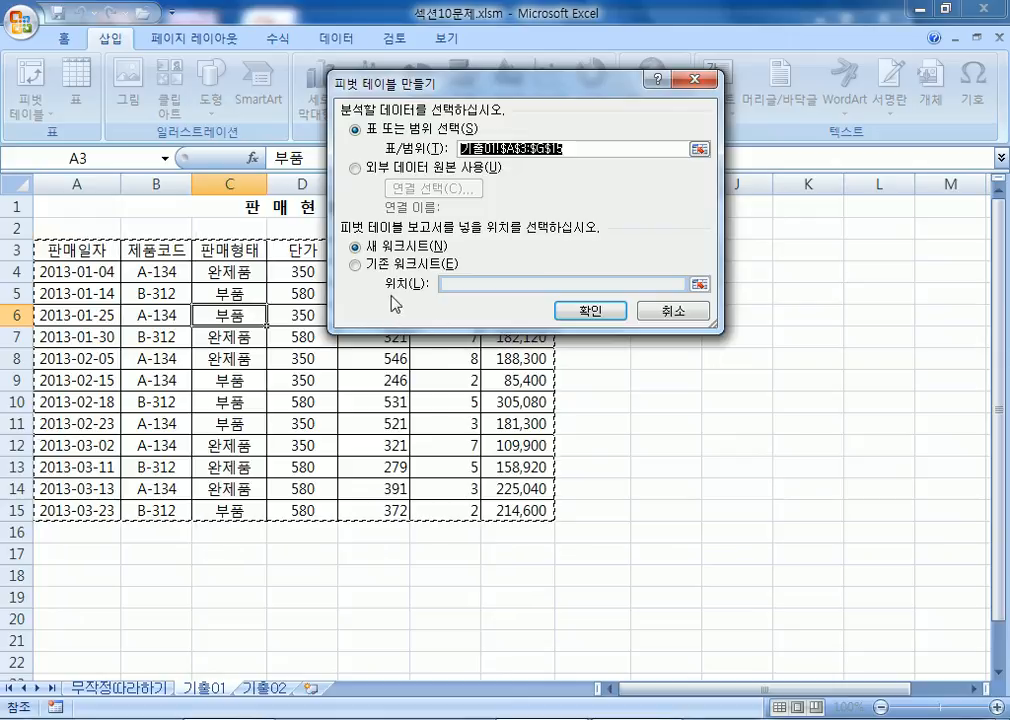
click(366, 266)
scroll(120, 230, down, 3)
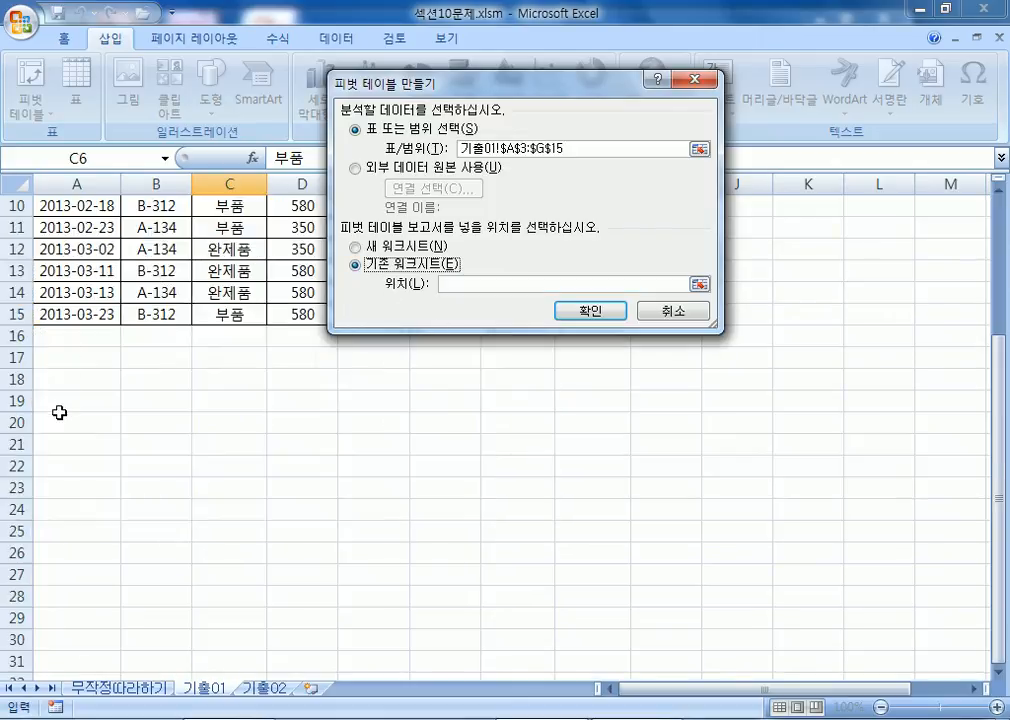
click(54, 446)
scroll(70, 280, down, 3)
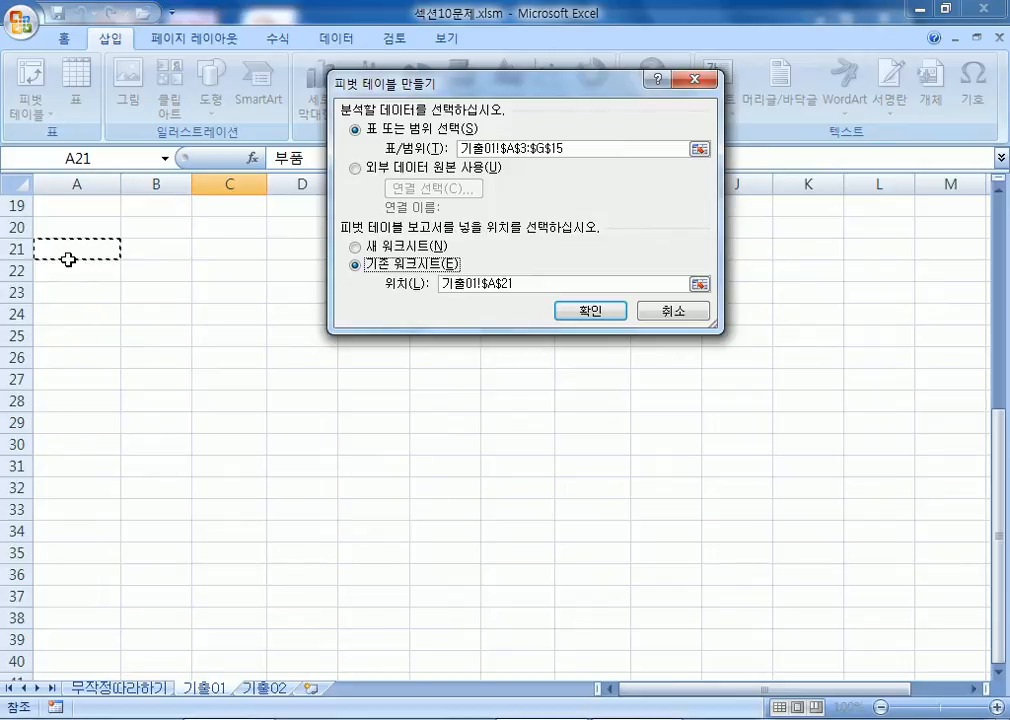
scroll(66, 257, up, 4)
scroll(66, 257, up, 2)
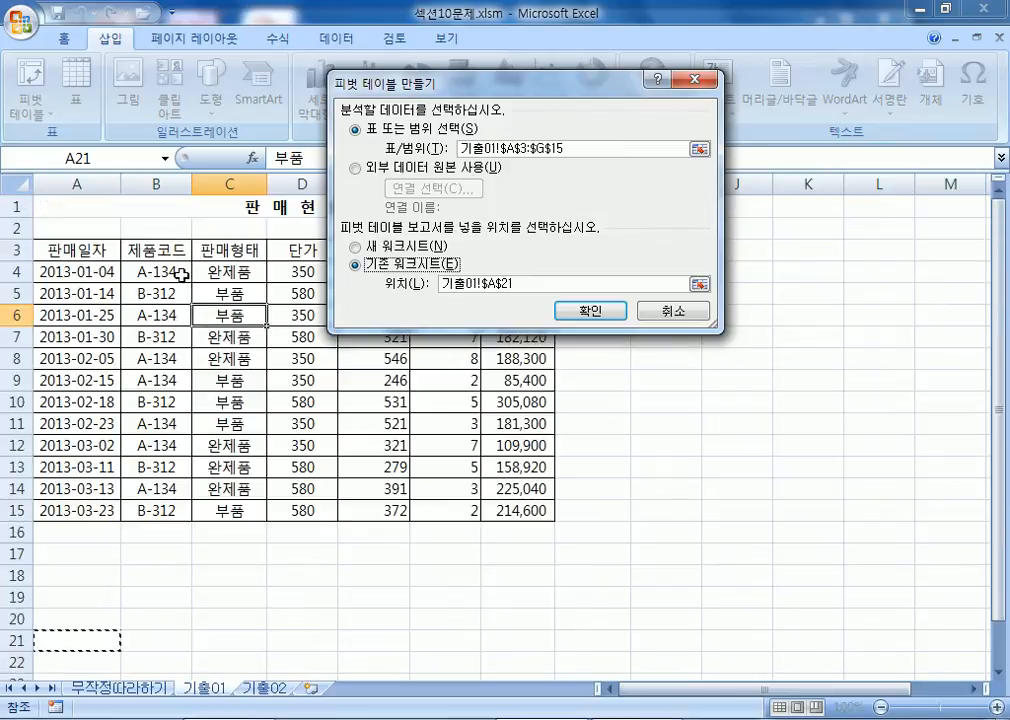
click(590, 312)
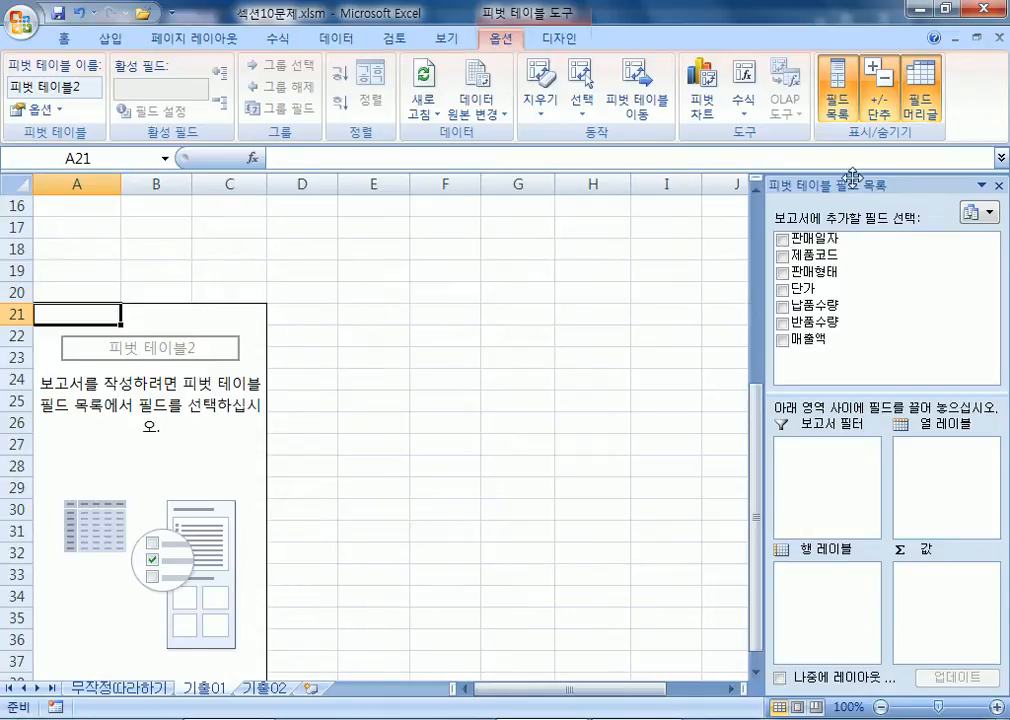
Assign 제품코드 to the report filter, 판매일자 to rows, 판매형태 to columns, and 납품수량 and 반품수량 to values, with the field list floating
drag(848, 188, 462, 86)
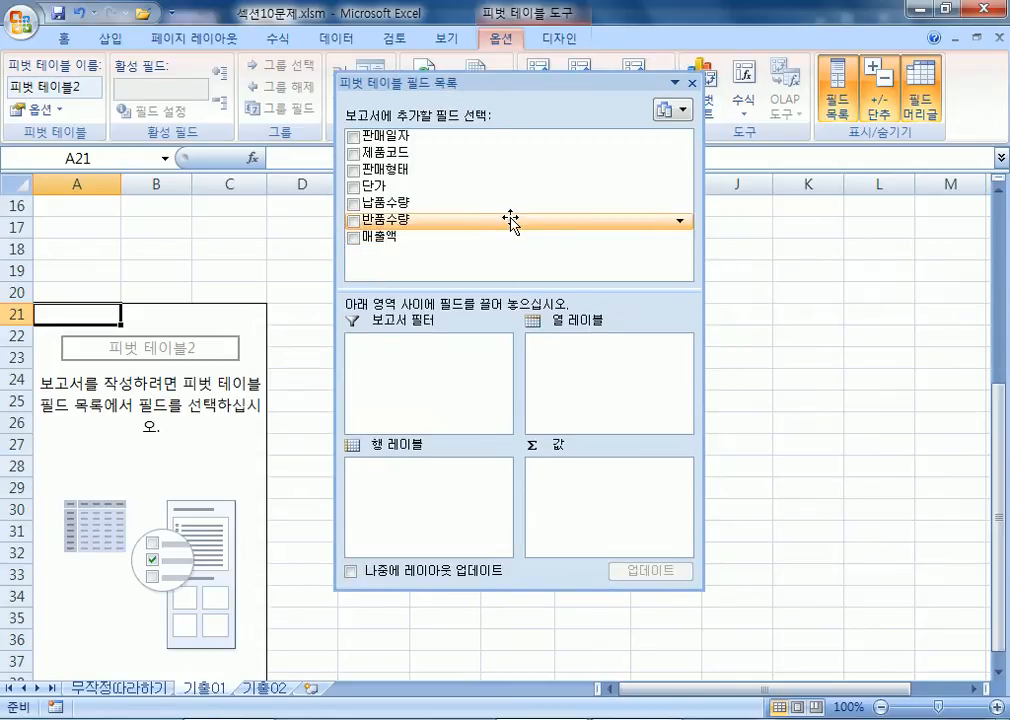
drag(427, 158, 430, 360)
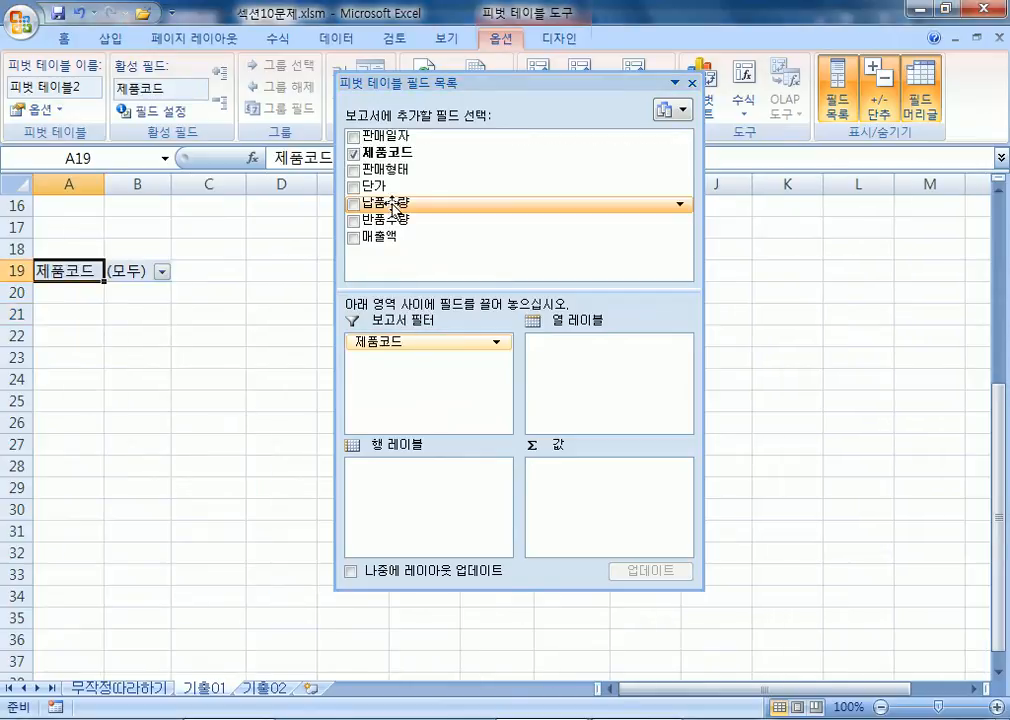
drag(410, 140, 432, 500)
drag(411, 169, 597, 388)
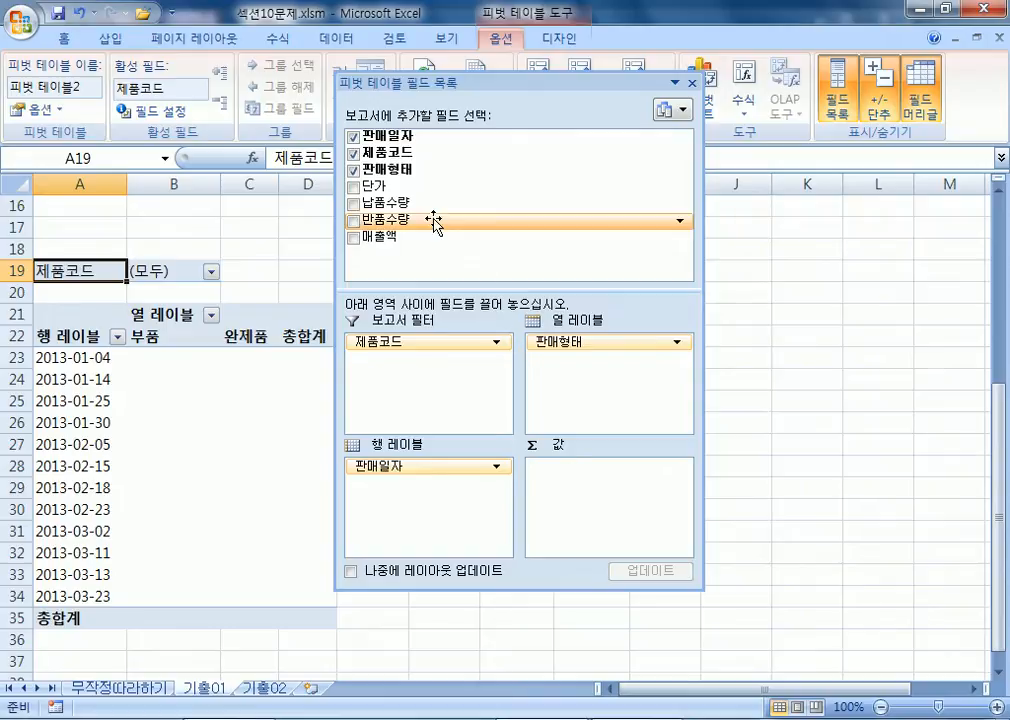
drag(412, 203, 590, 520)
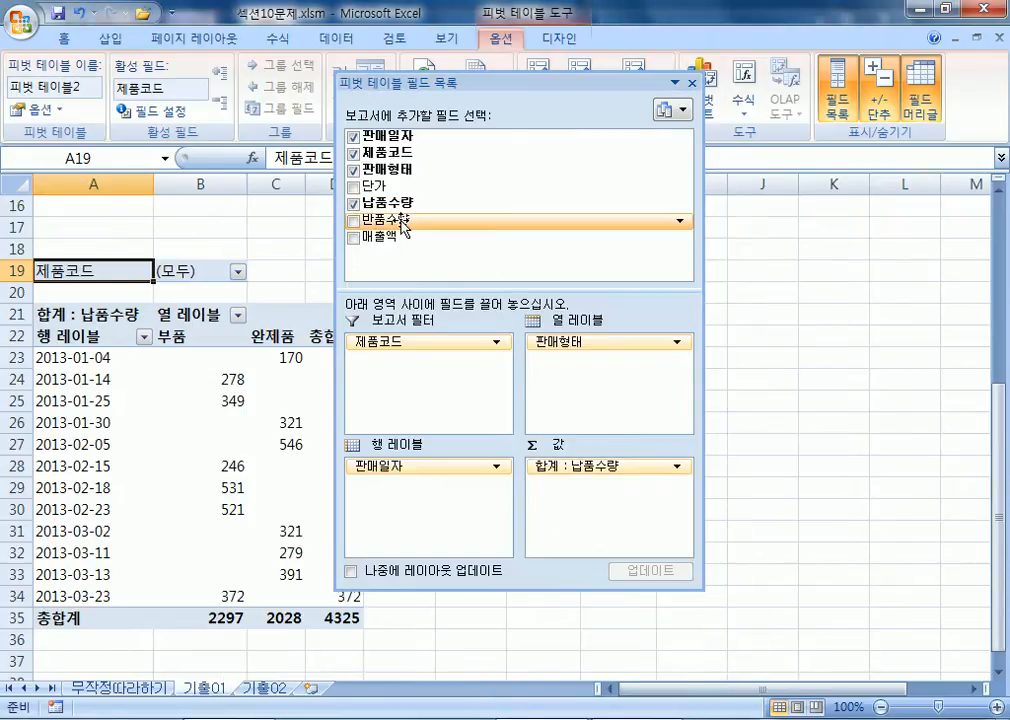
drag(380, 220, 638, 521)
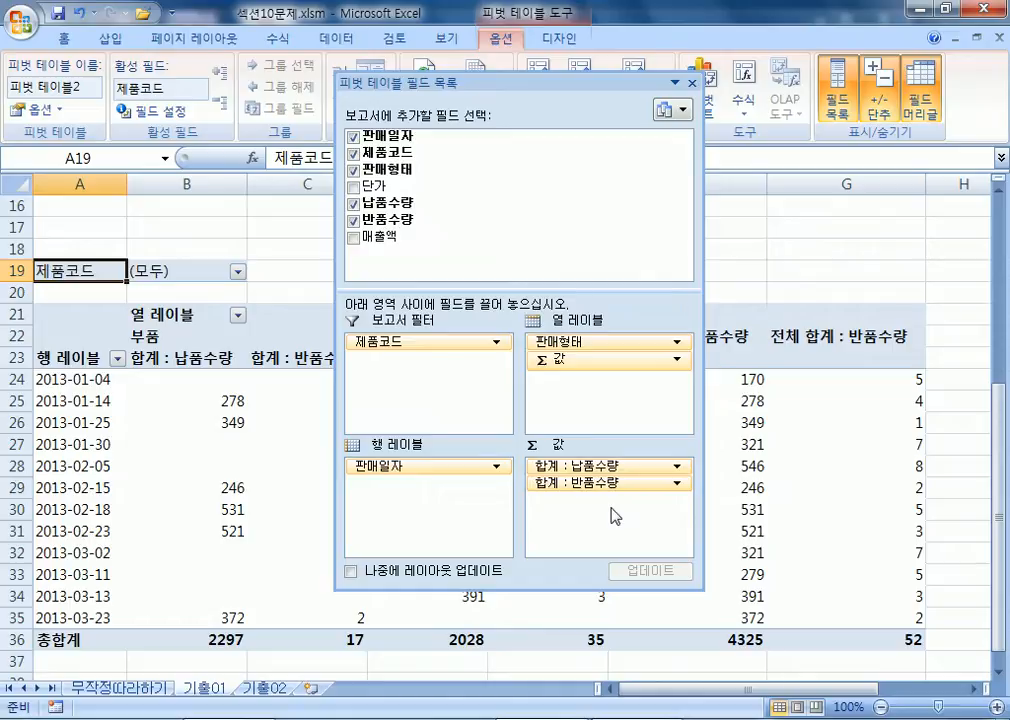
Try the Σ 값 field in the row labels, return it to the column labels and select the 판매형태 headers B22:D22
click(565, 360)
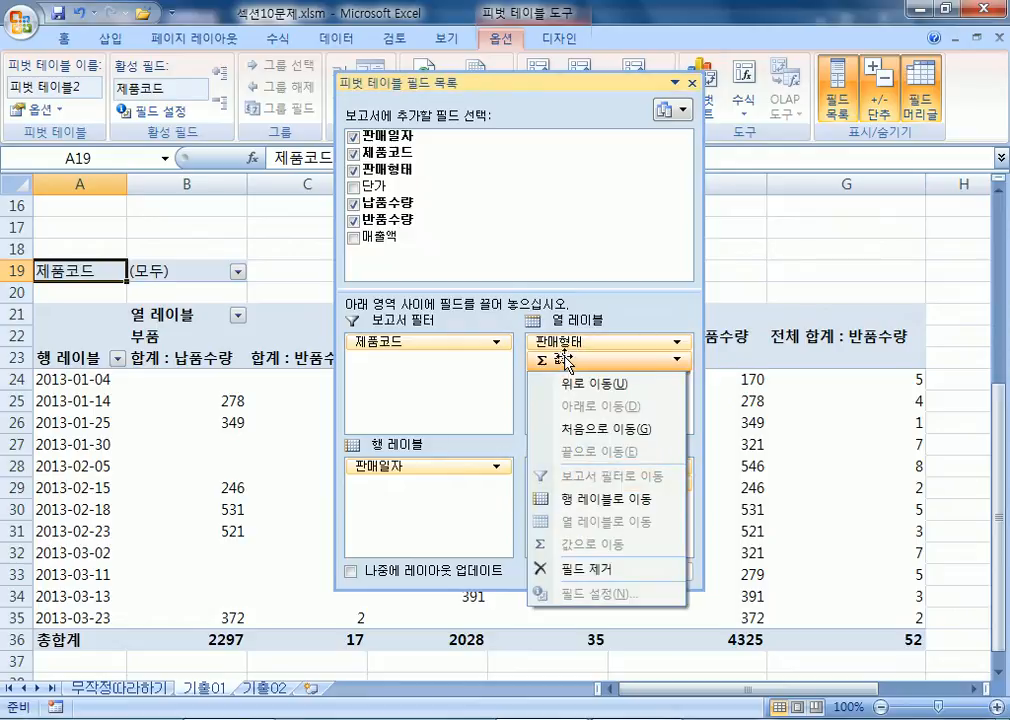
click(565, 360)
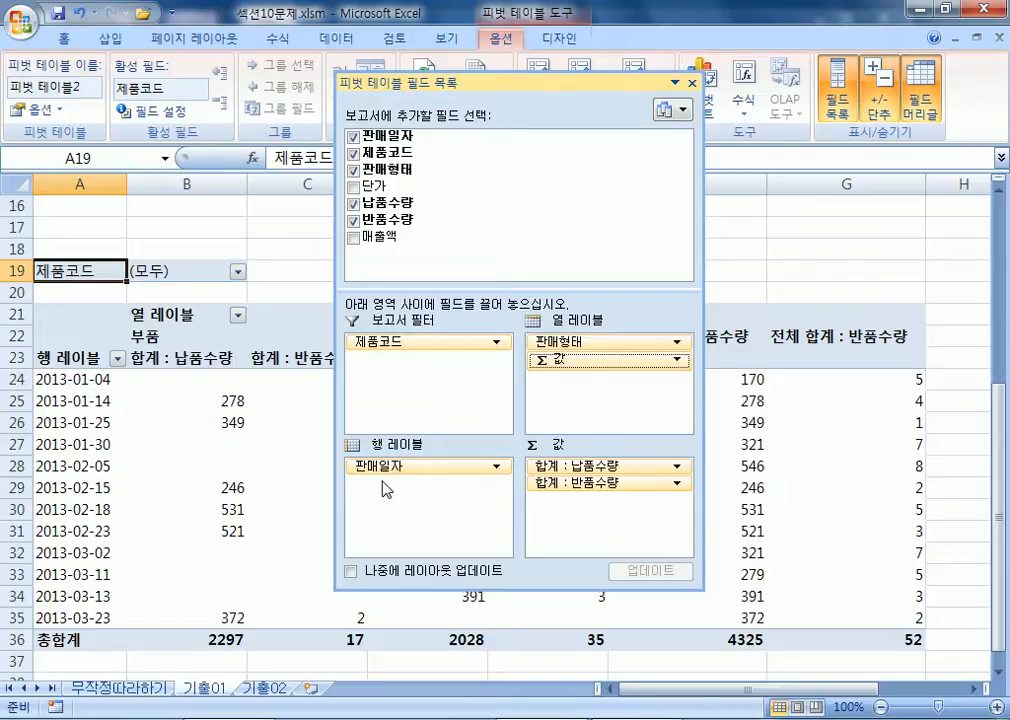
drag(672, 362, 462, 518)
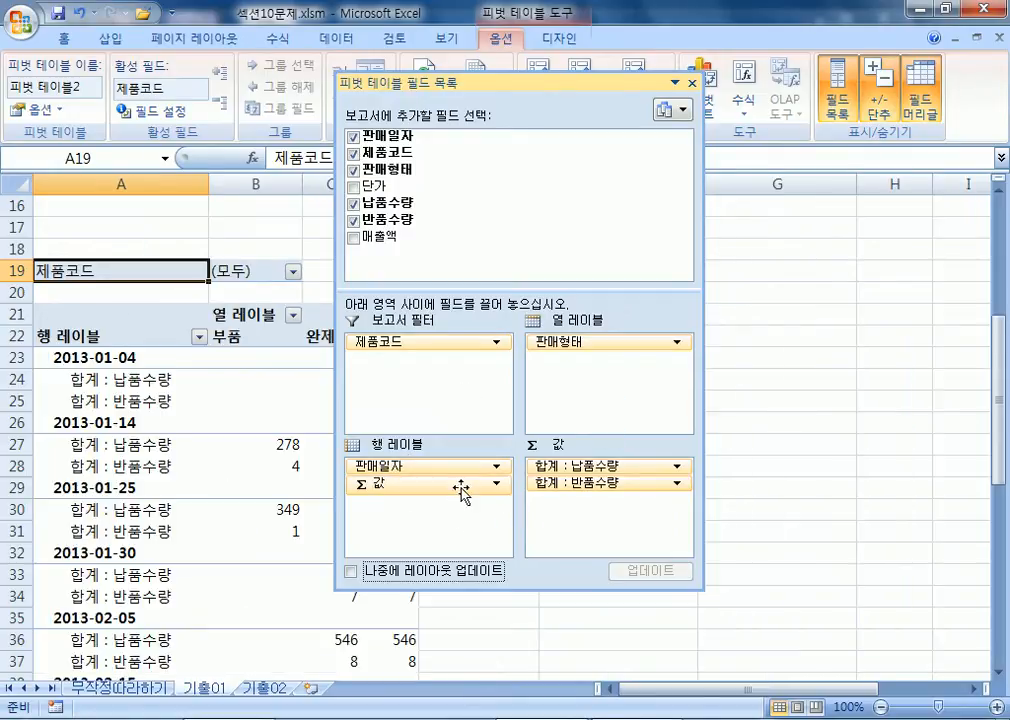
drag(492, 84, 742, 65)
drag(672, 462, 847, 352)
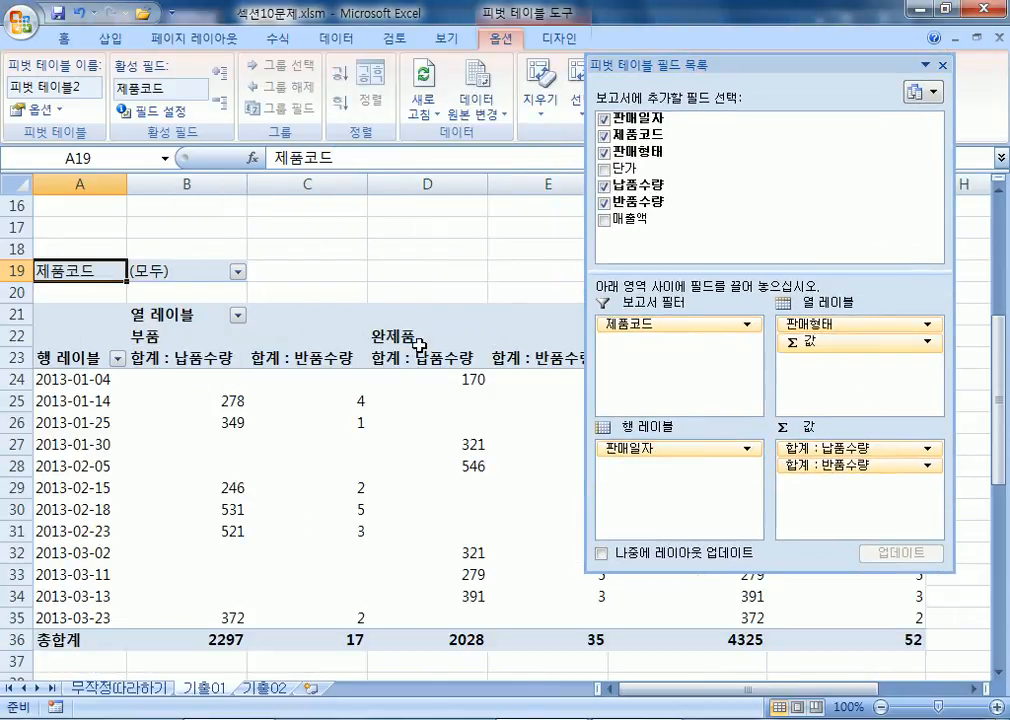
drag(166, 340, 474, 343)
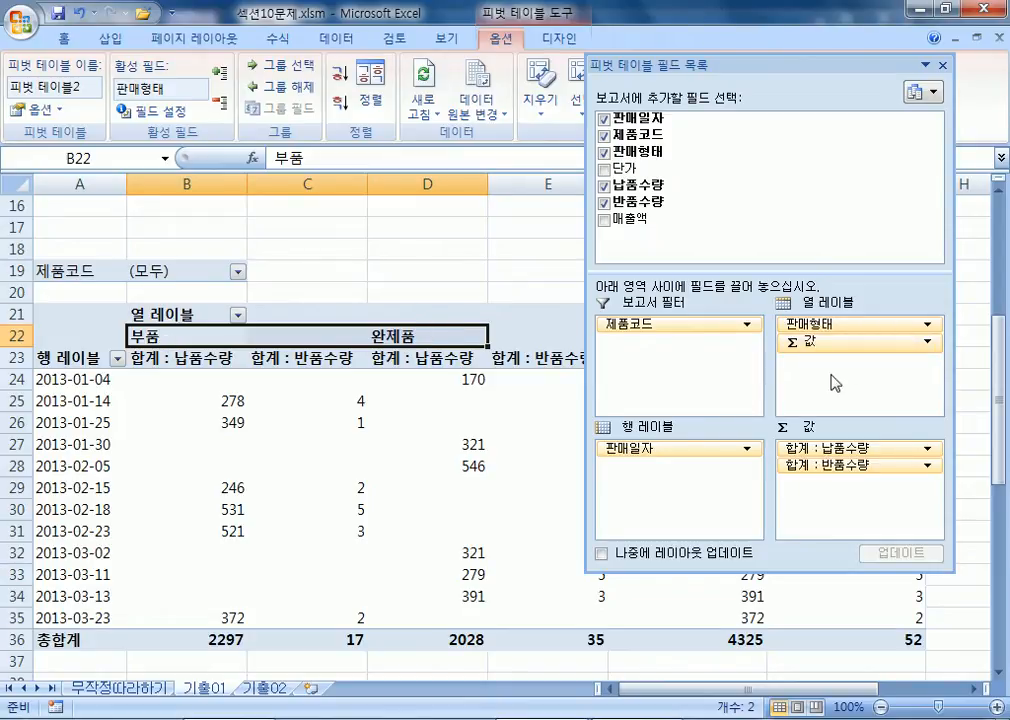
Compare Σ 값 in rows and columns, leave it under 판매일자 in the row labels, and dock the field list beside the worksheet
drag(836, 344, 703, 476)
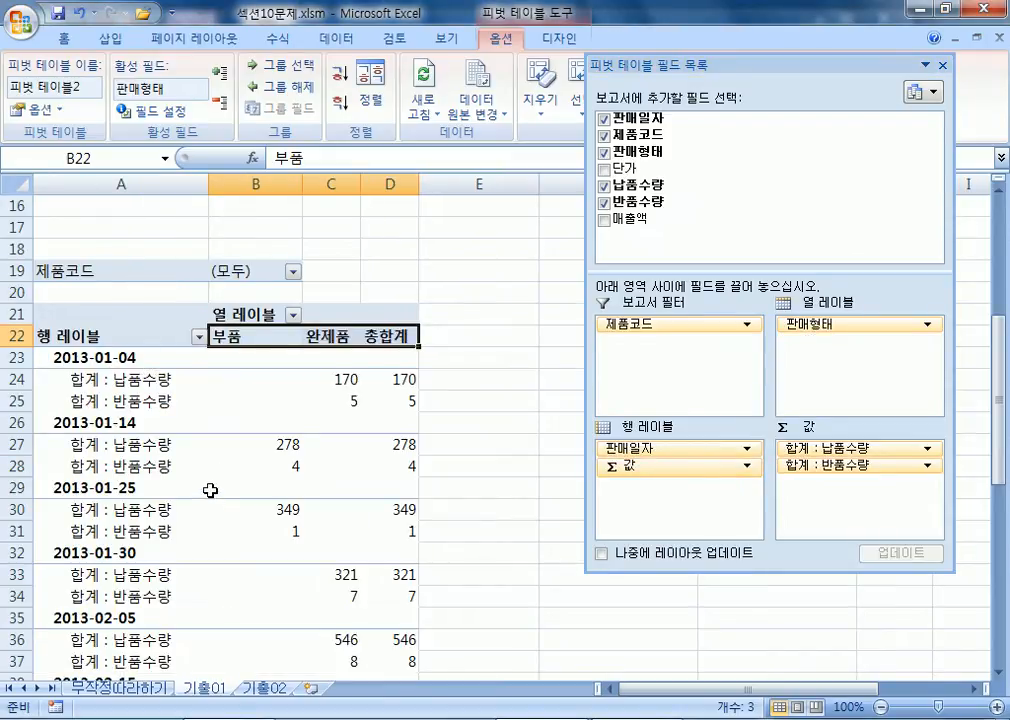
drag(634, 472, 866, 370)
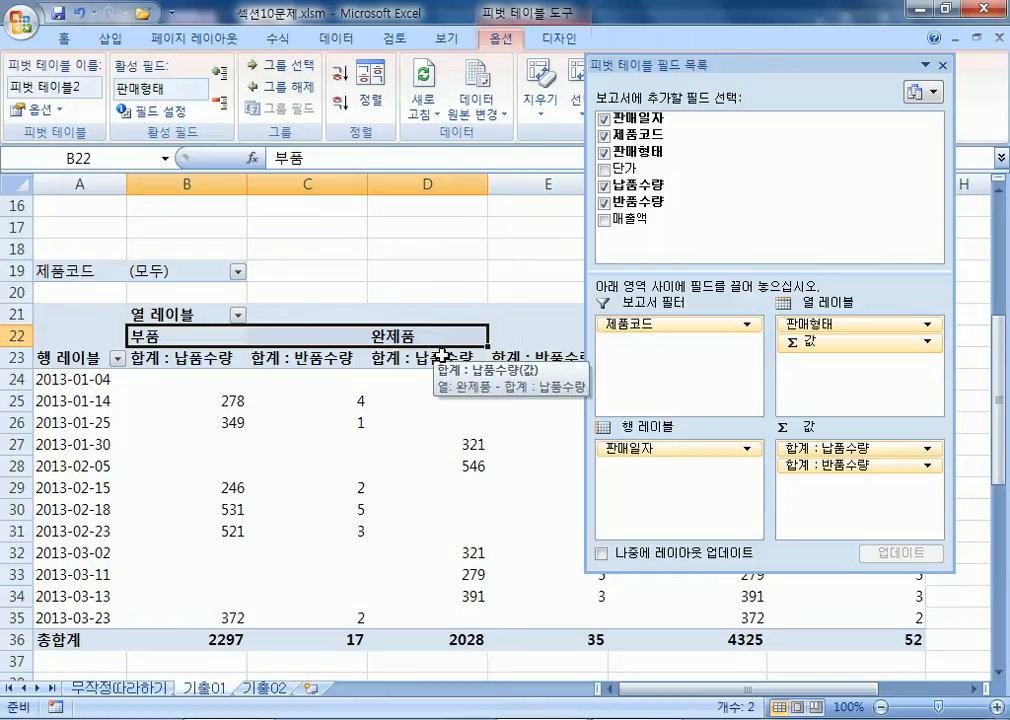
drag(860, 341, 690, 470)
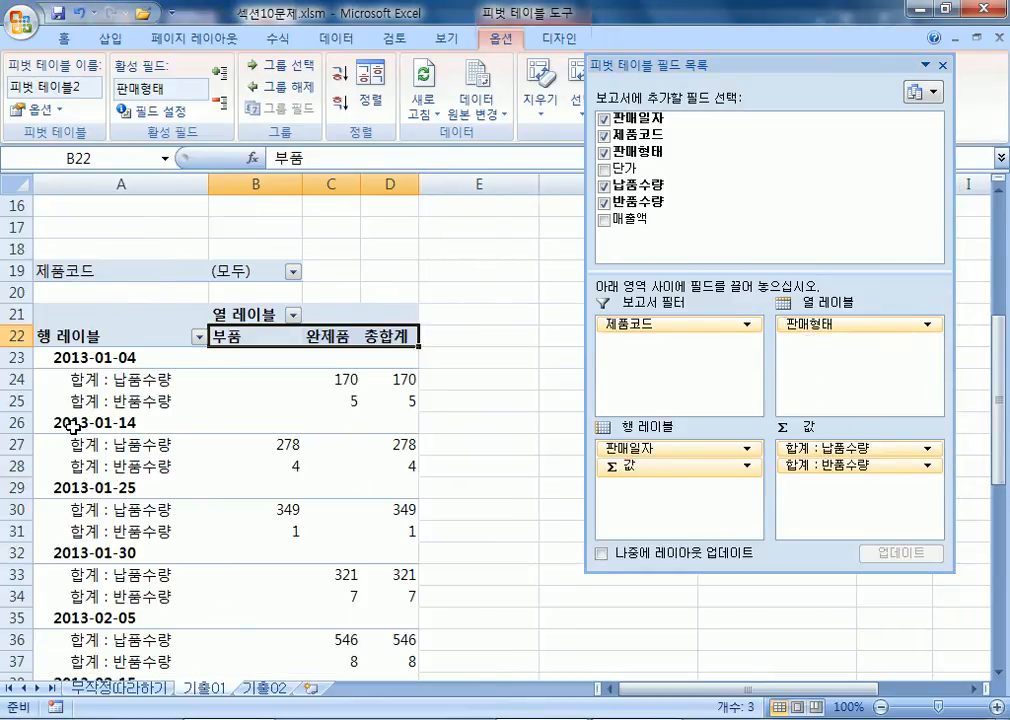
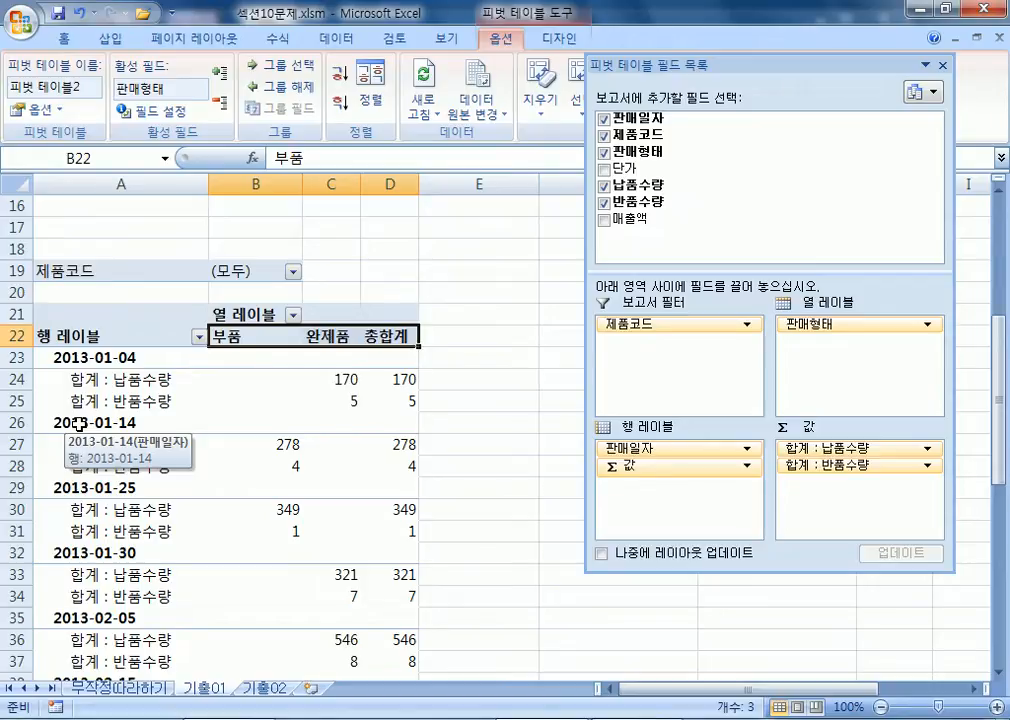
double_click(632, 62)
Try the 개요 형식 report layout on the sales pivot table and return it to 압축 형식
click(556, 42)
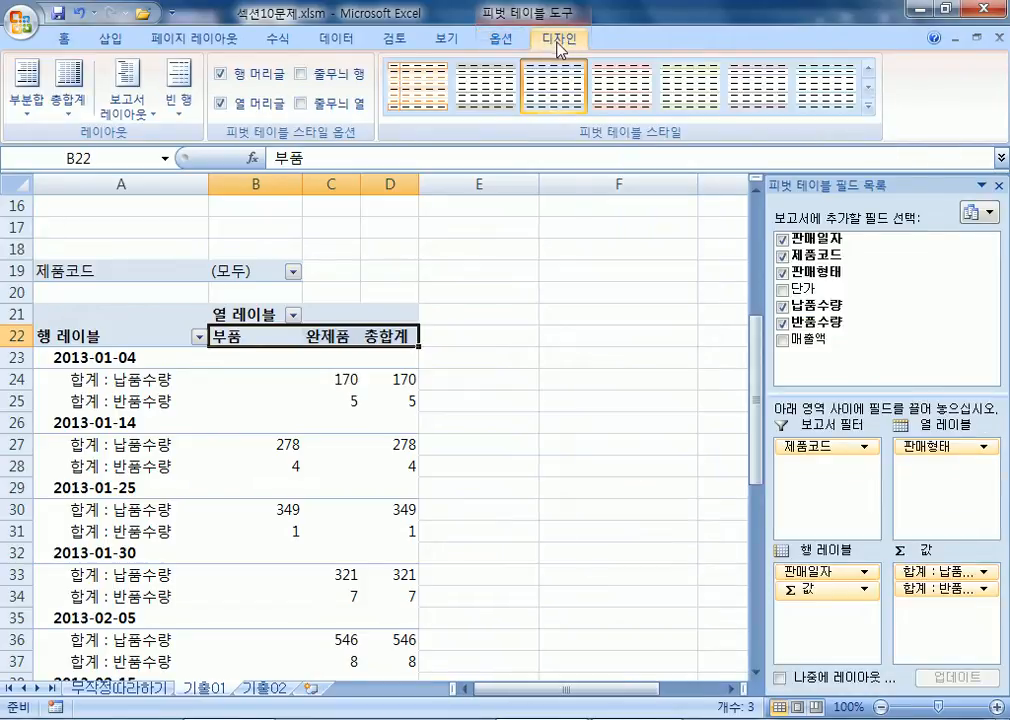
click(137, 120)
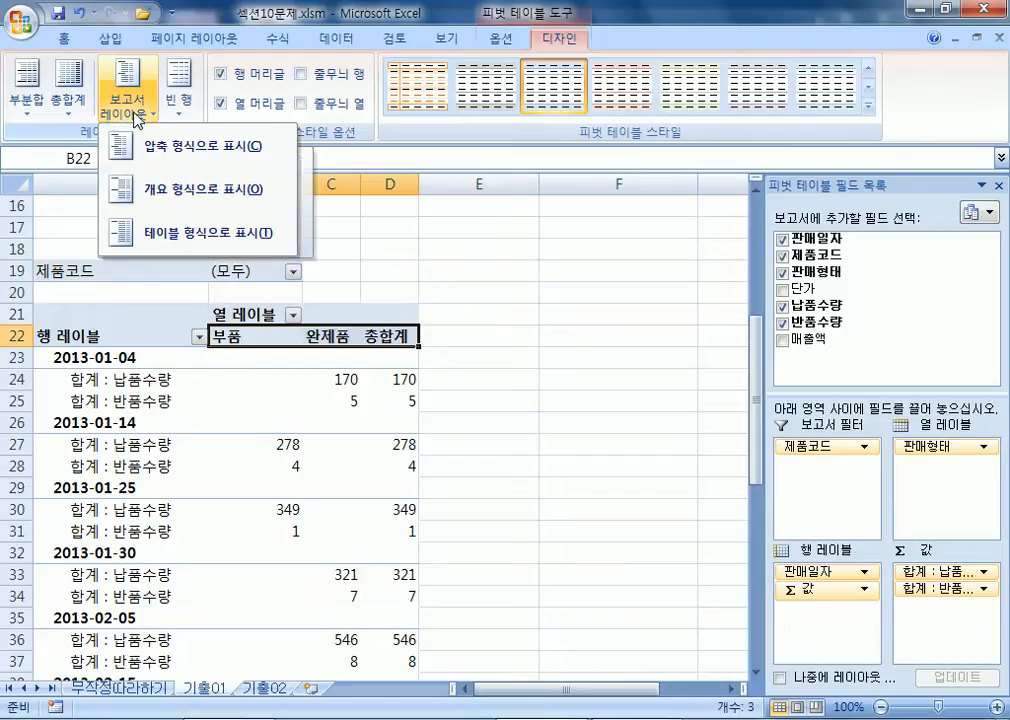
click(151, 207)
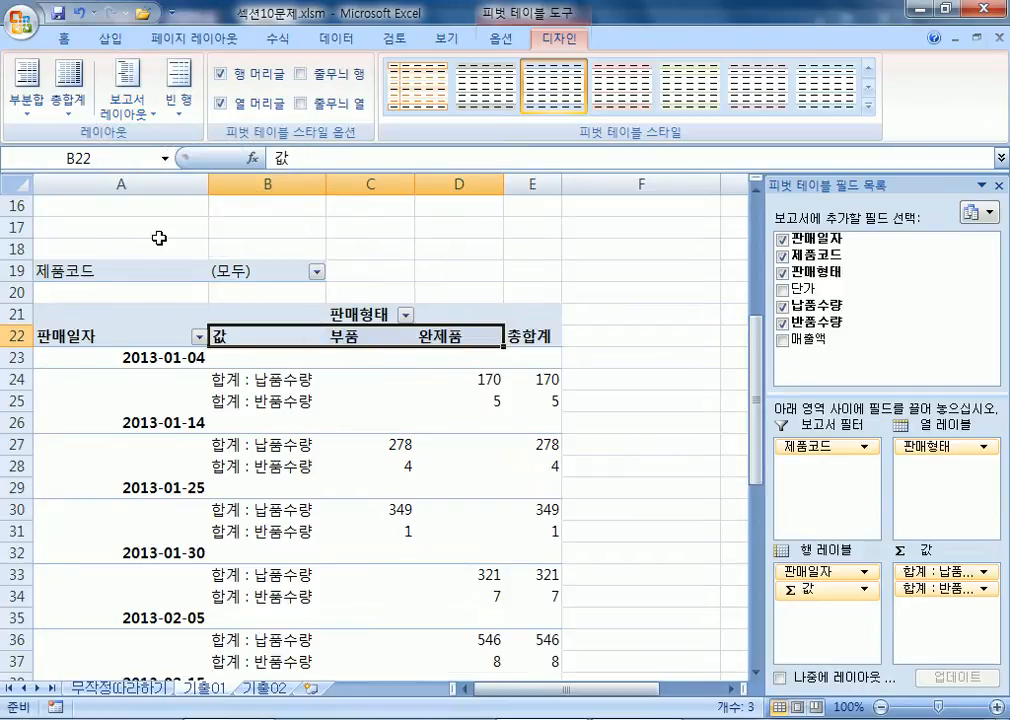
click(127, 105)
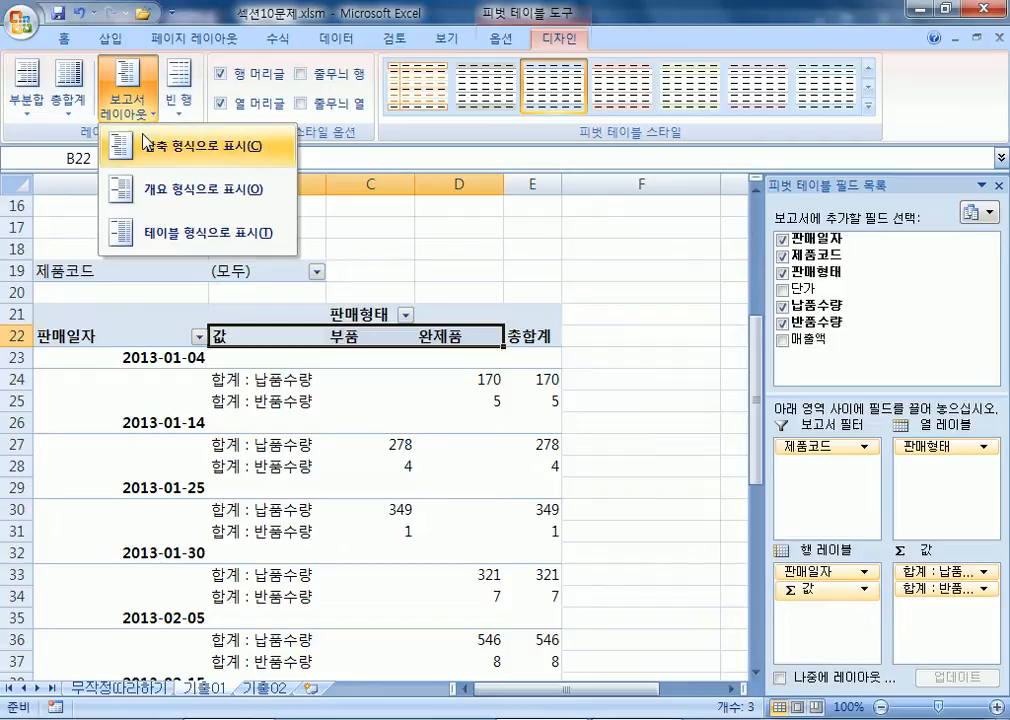
click(150, 145)
Compare the 개요 형식 and 테이블 형식 report layouts on the sales pivot table, returning to the compact layout
click(128, 100)
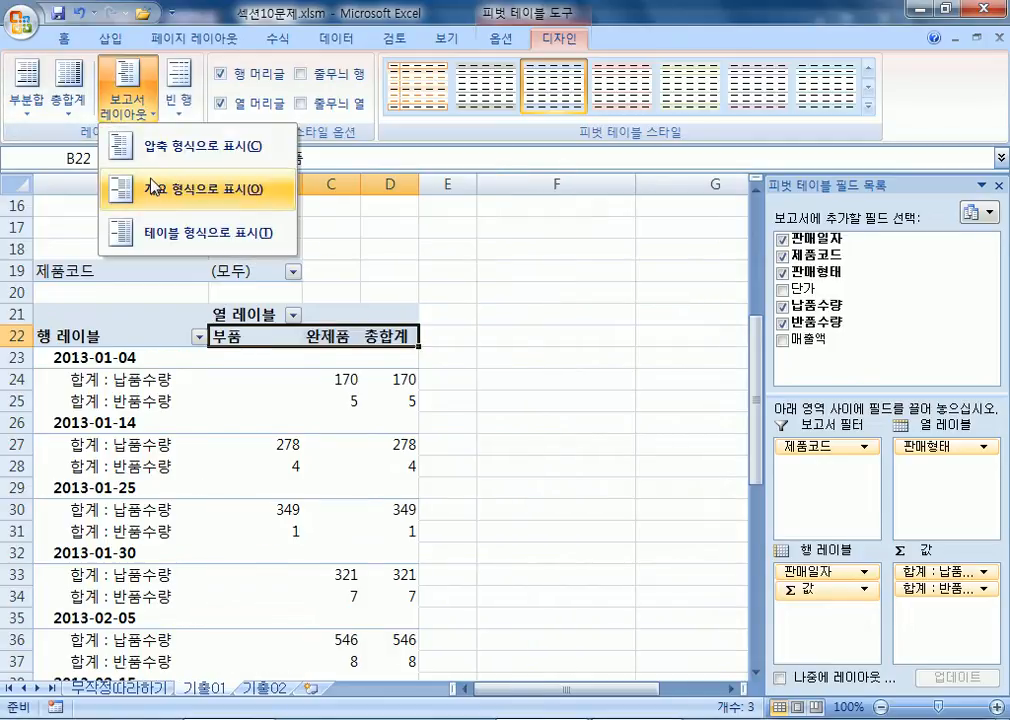
click(151, 183)
click(128, 103)
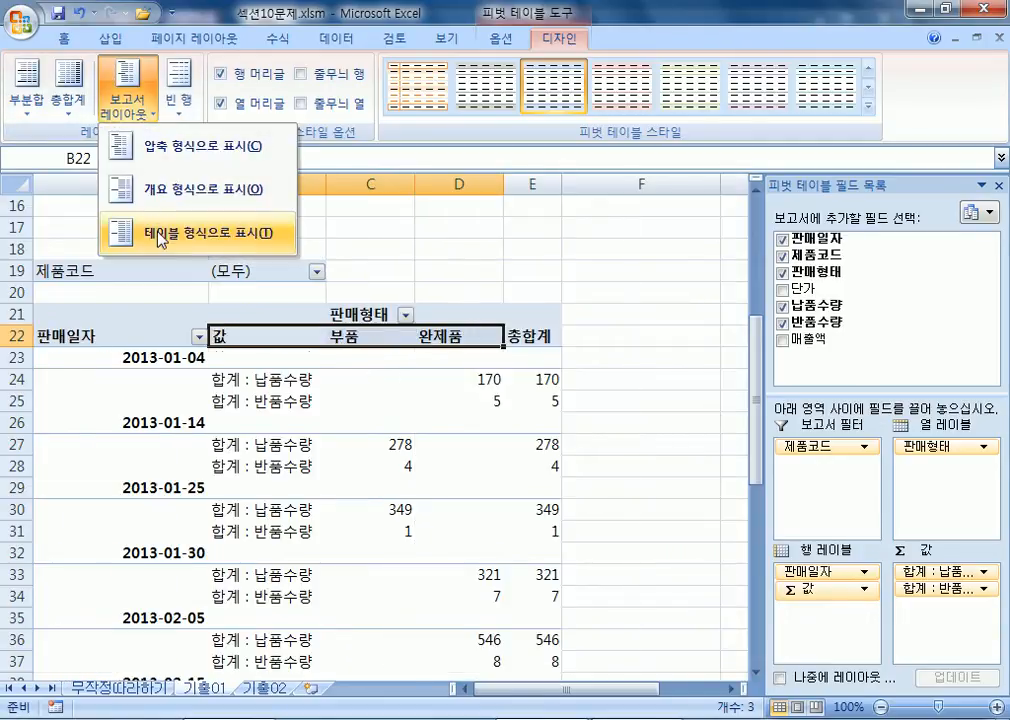
click(158, 234)
click(137, 104)
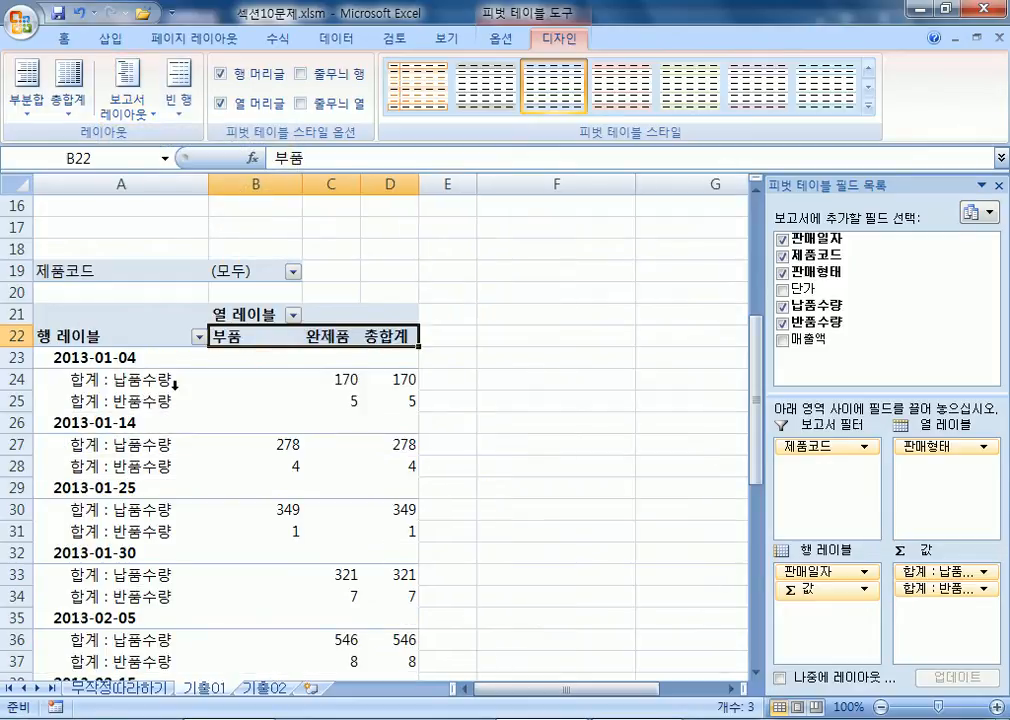
Compare the 개요 형식 and 테이블 형식 layouts on the sales pivot table, leaving it in 개요 형식
click(127, 100)
click(160, 186)
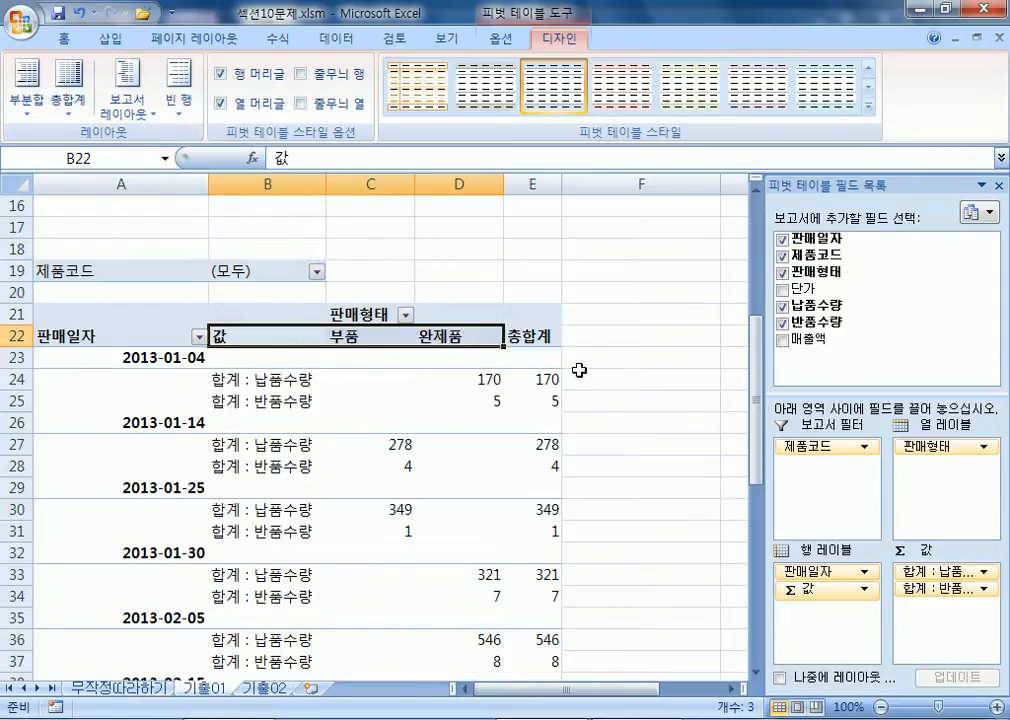
click(128, 105)
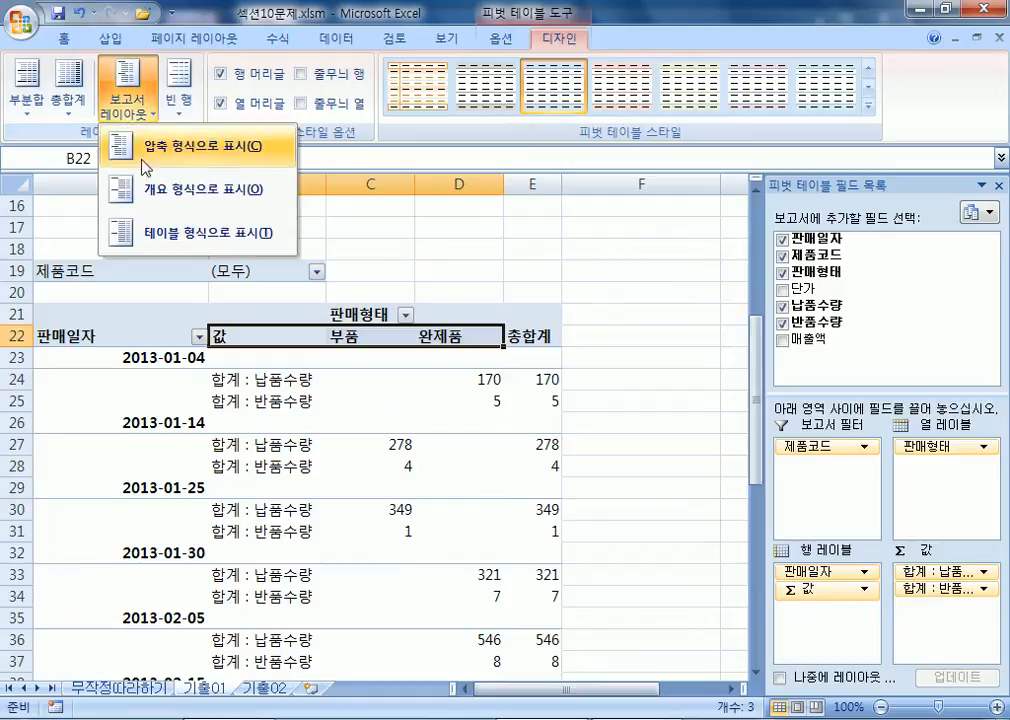
click(153, 232)
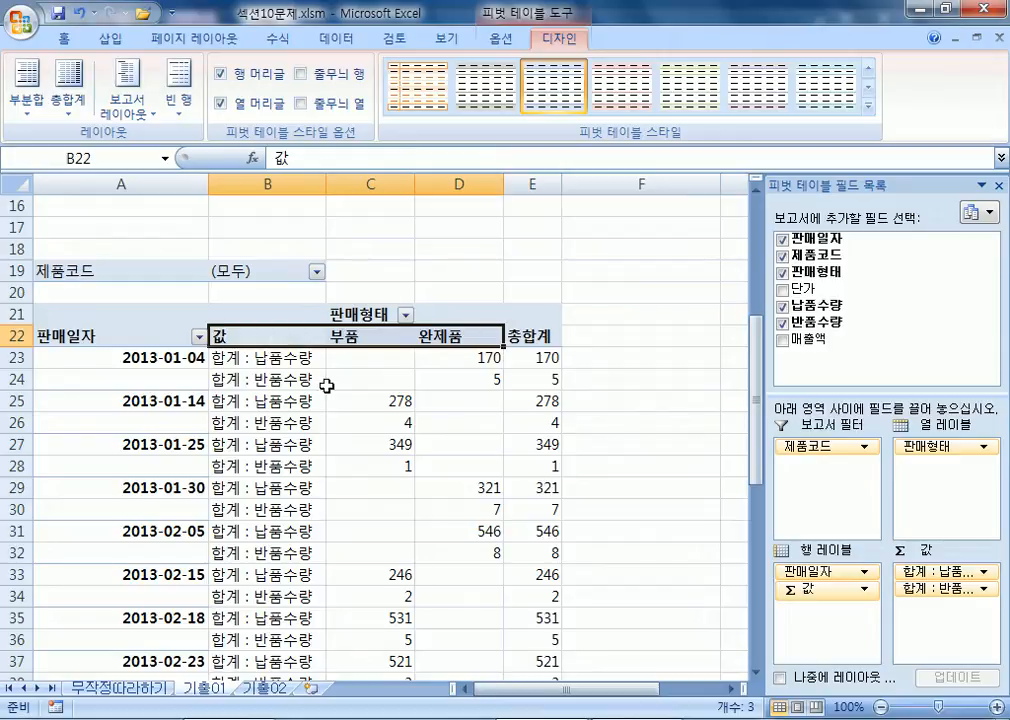
click(126, 95)
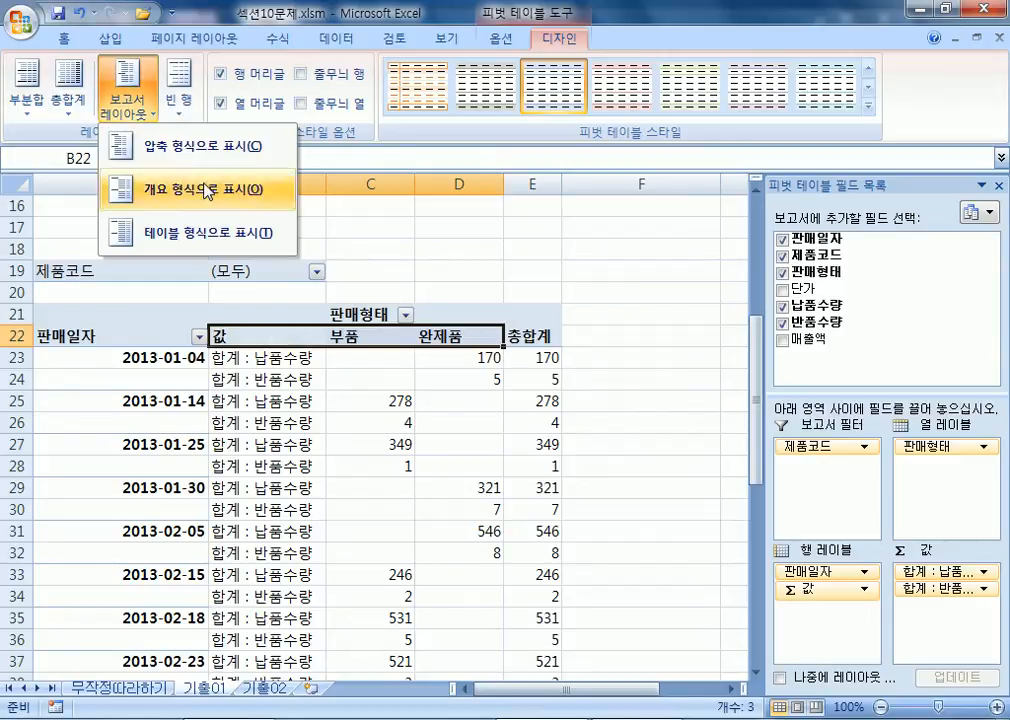
click(241, 190)
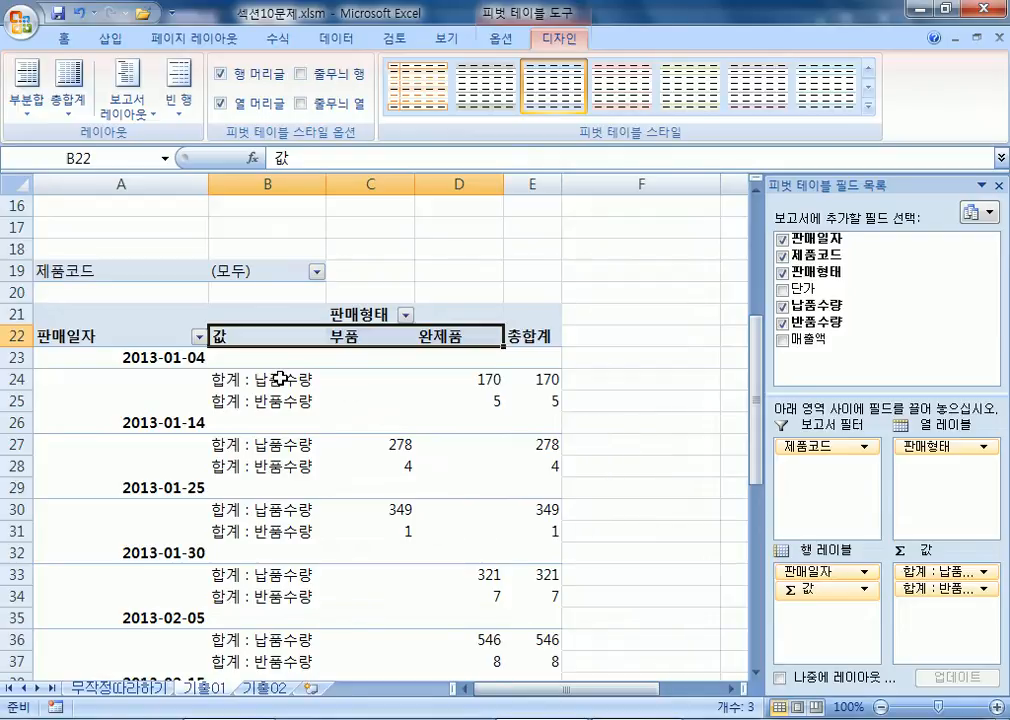
Apply the comma style to the pivot table's numeric cells C24:E60
drag(361, 379, 505, 648)
scroll(500, 521, up, 9)
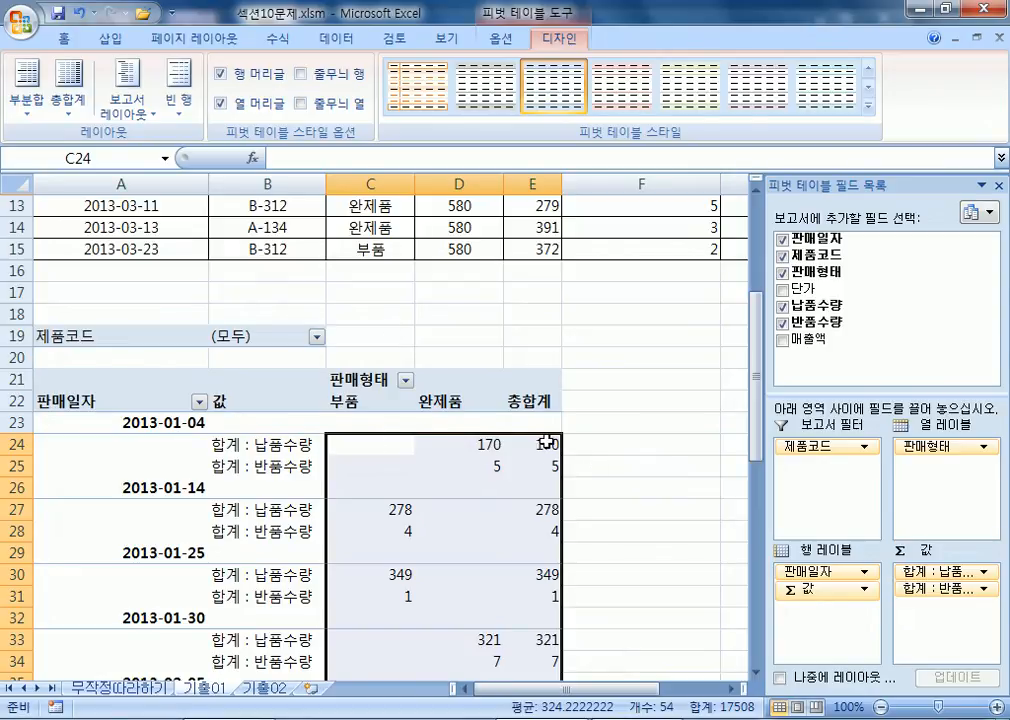
scroll(545, 440, down, 13)
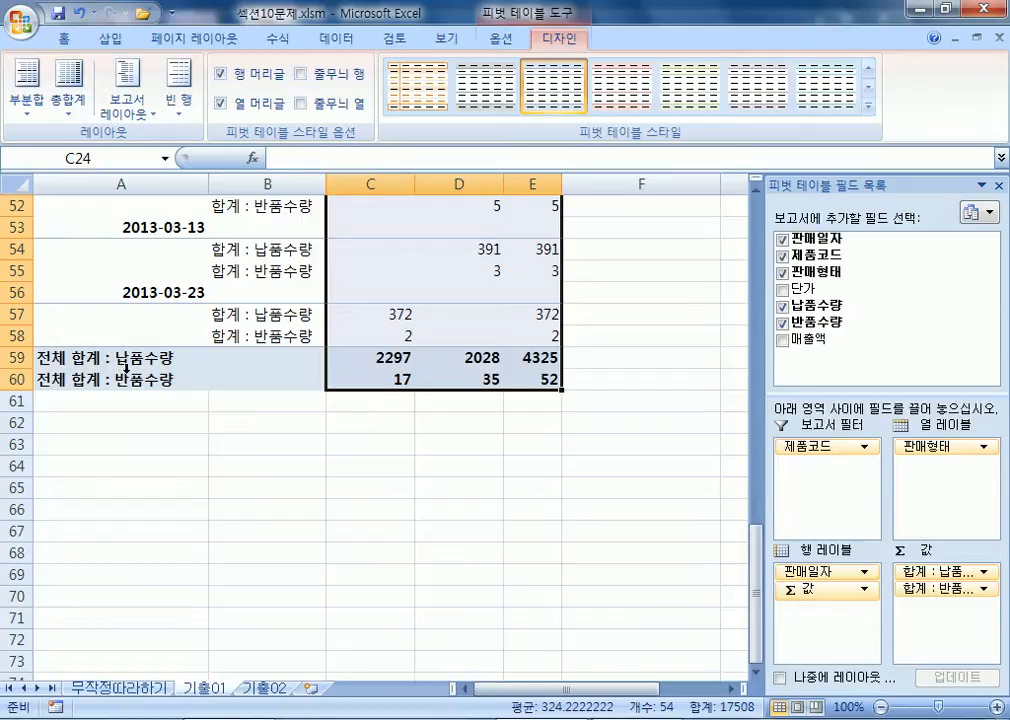
scroll(597, 408, up, 7)
click(64, 40)
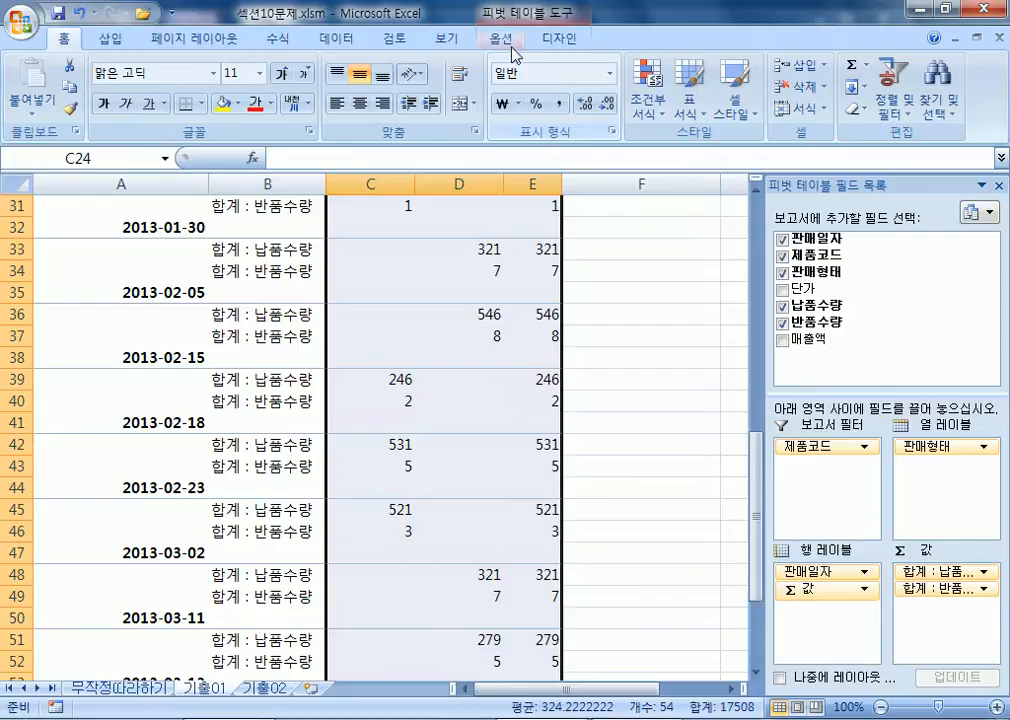
click(559, 106)
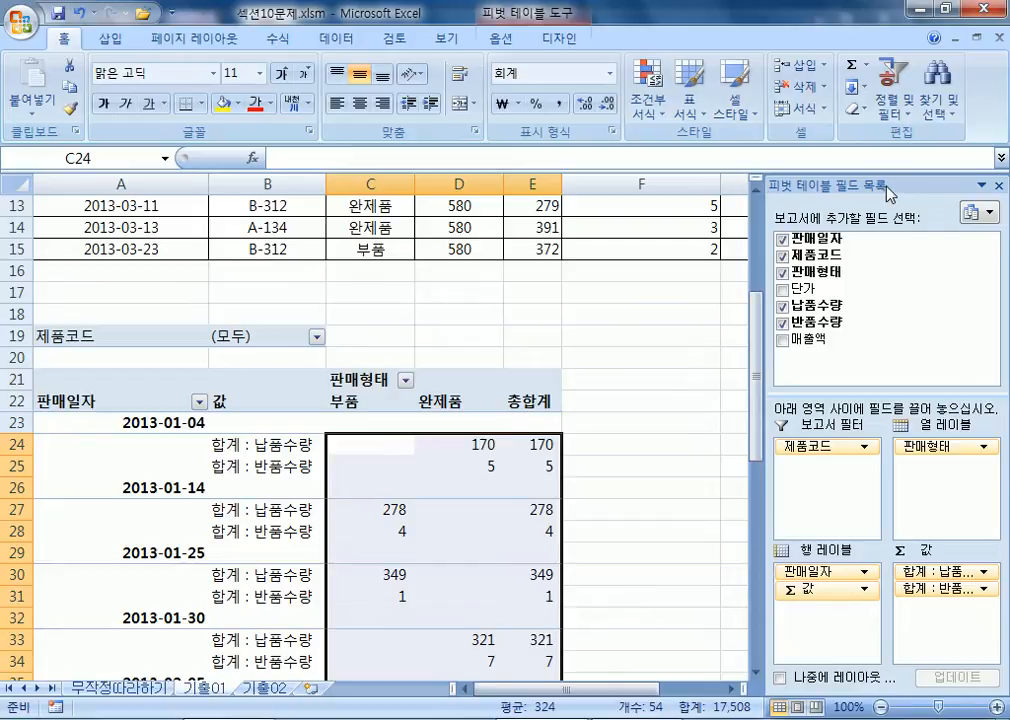
Try the 숫자 number format in the value field settings of 합계 : 납품수량
scroll(531, 392, down, 1)
scroll(531, 392, down, 1)
click(284, 315)
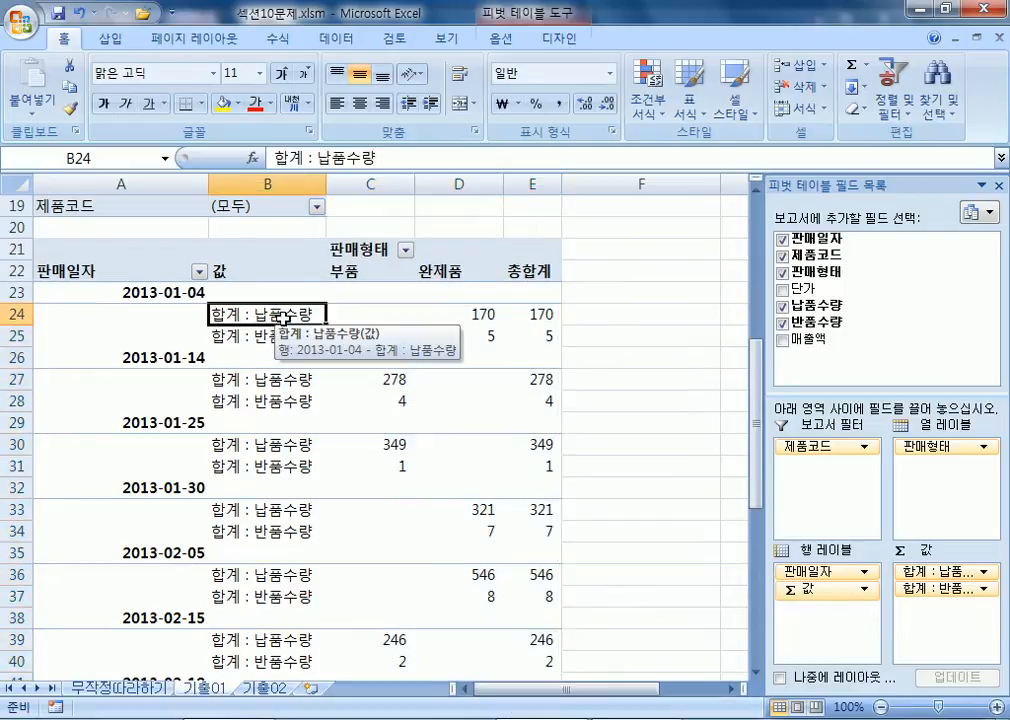
right_click(287, 318)
click(365, 500)
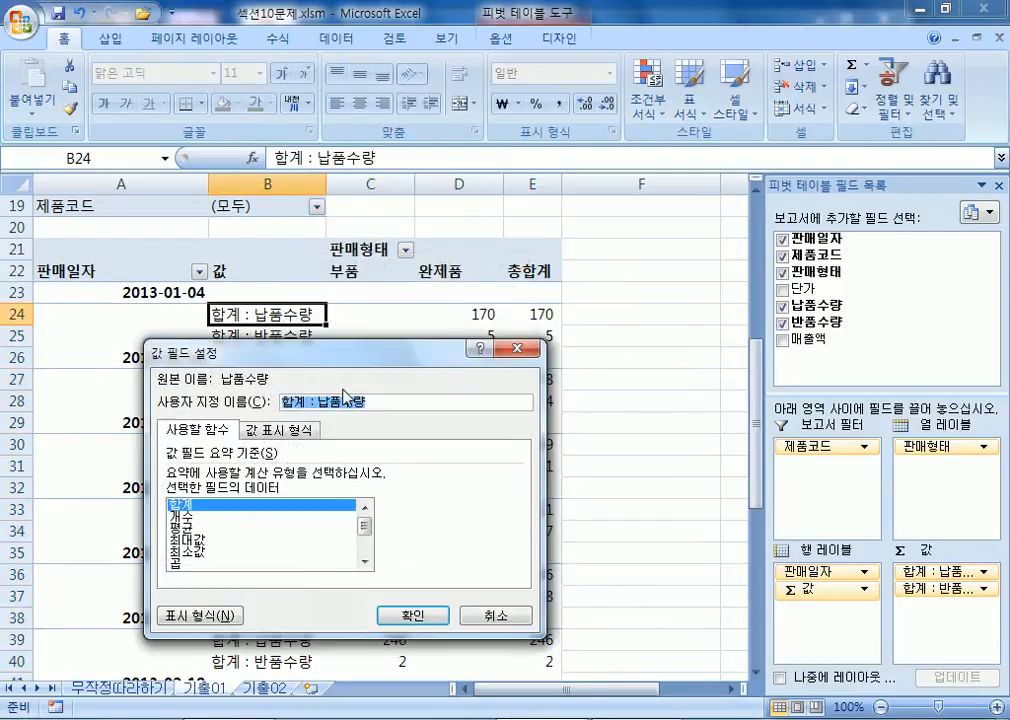
drag(340, 367, 573, 148)
click(432, 400)
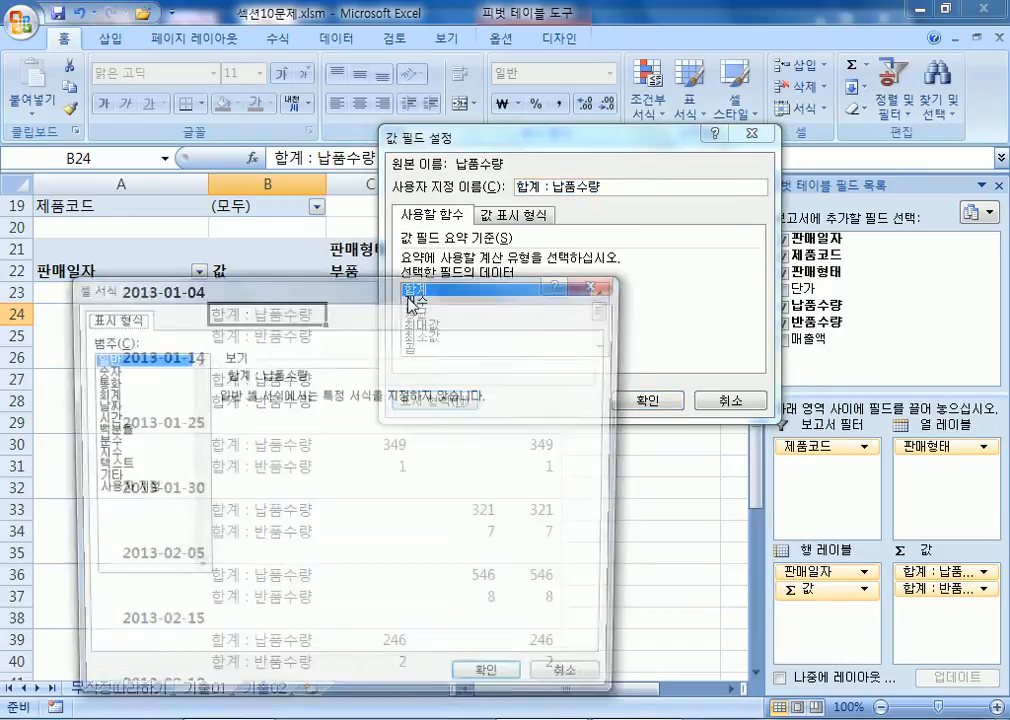
click(115, 370)
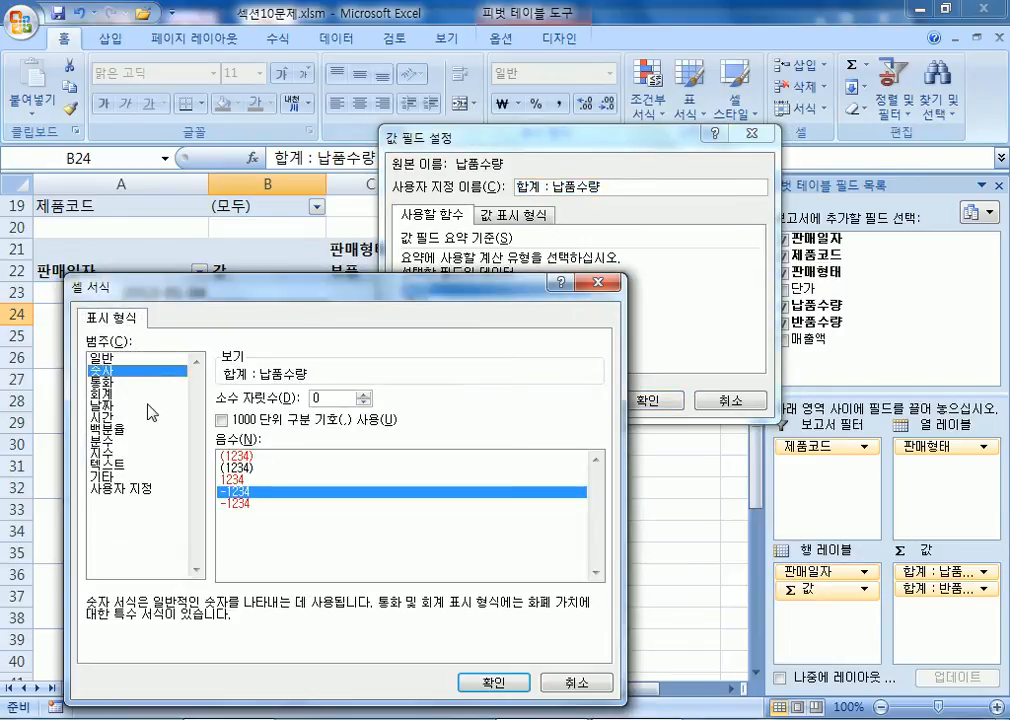
key(Return)
key(Return)
Apply the comma style again to the pivot table's value cells, starting from C23 and including the grand totals
click(366, 315)
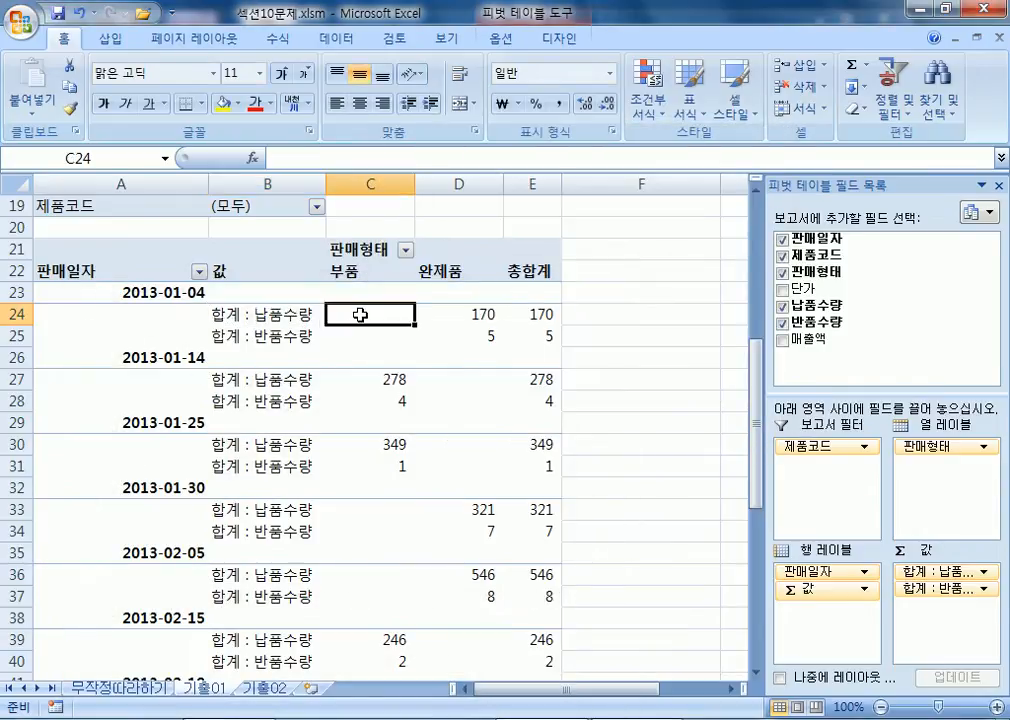
drag(361, 293, 541, 640)
scroll(440, 460, up, 4)
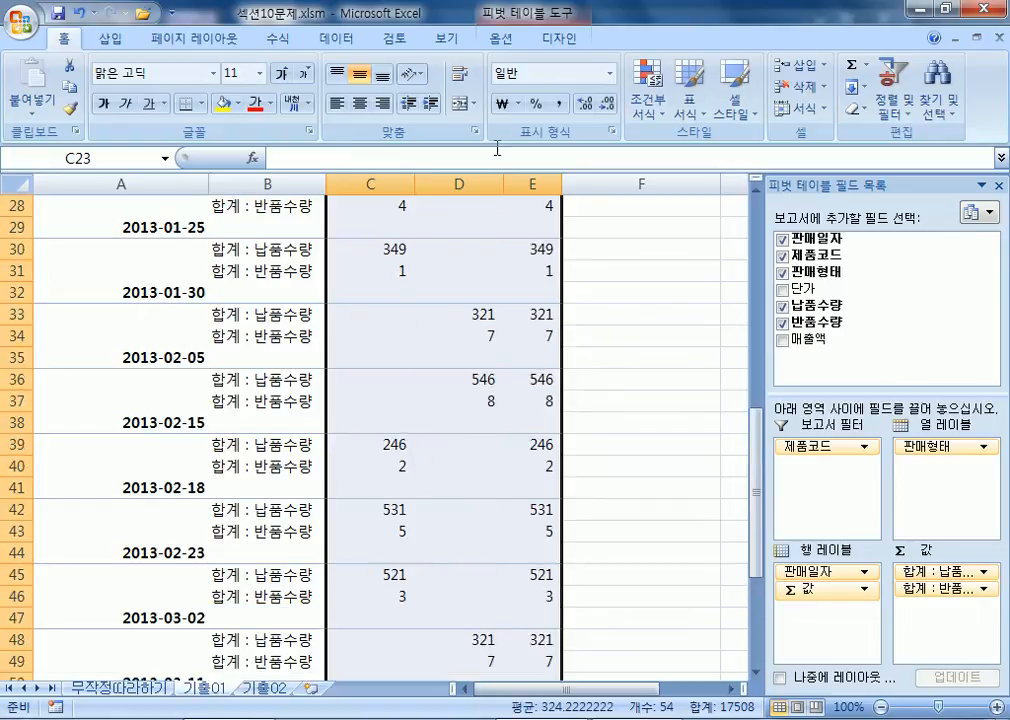
click(557, 104)
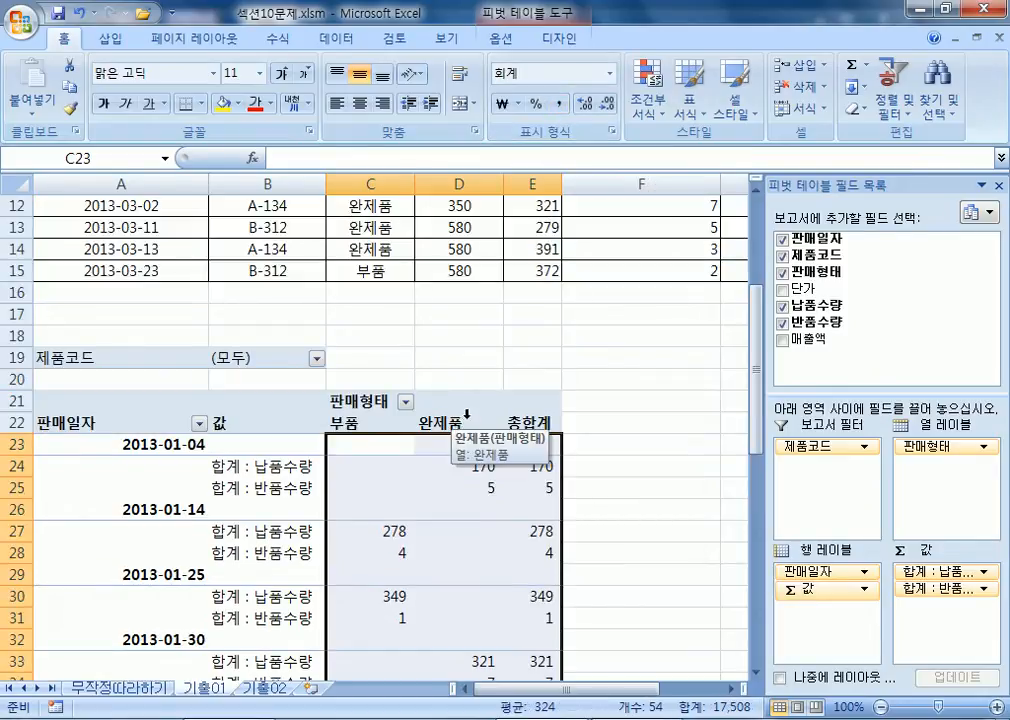
Filter the 판매형태 column field to exclude 부품 and keep only 완제품
scroll(444, 354, down, 3)
click(358, 229)
key(Right)
key(Left)
key(Right)
key(Left)
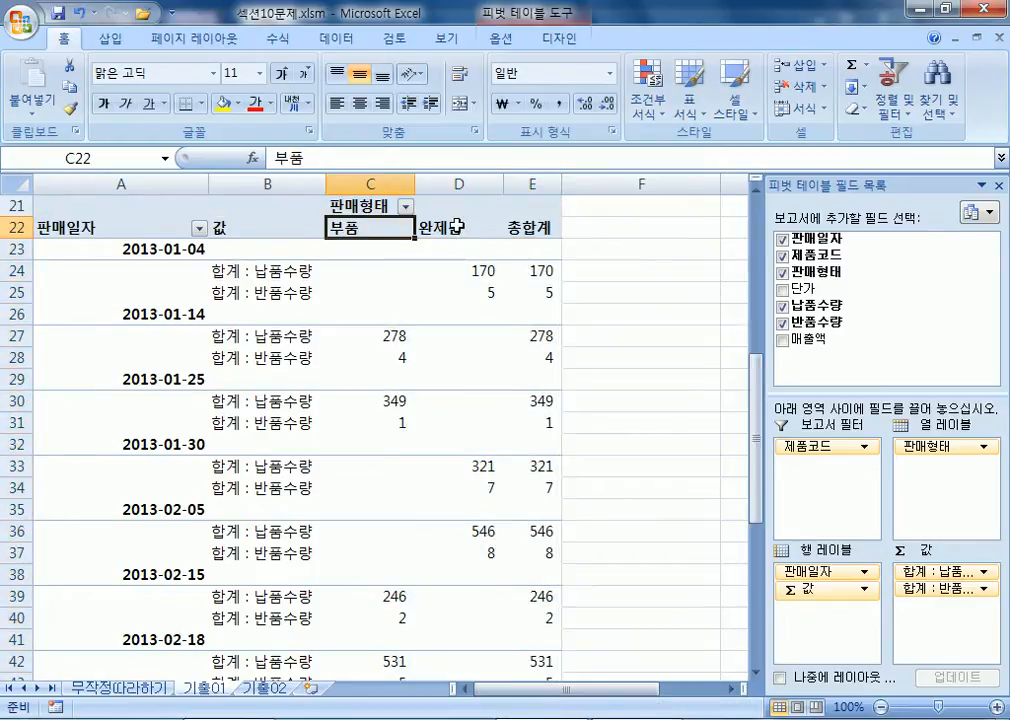
scroll(408, 237, up, 1)
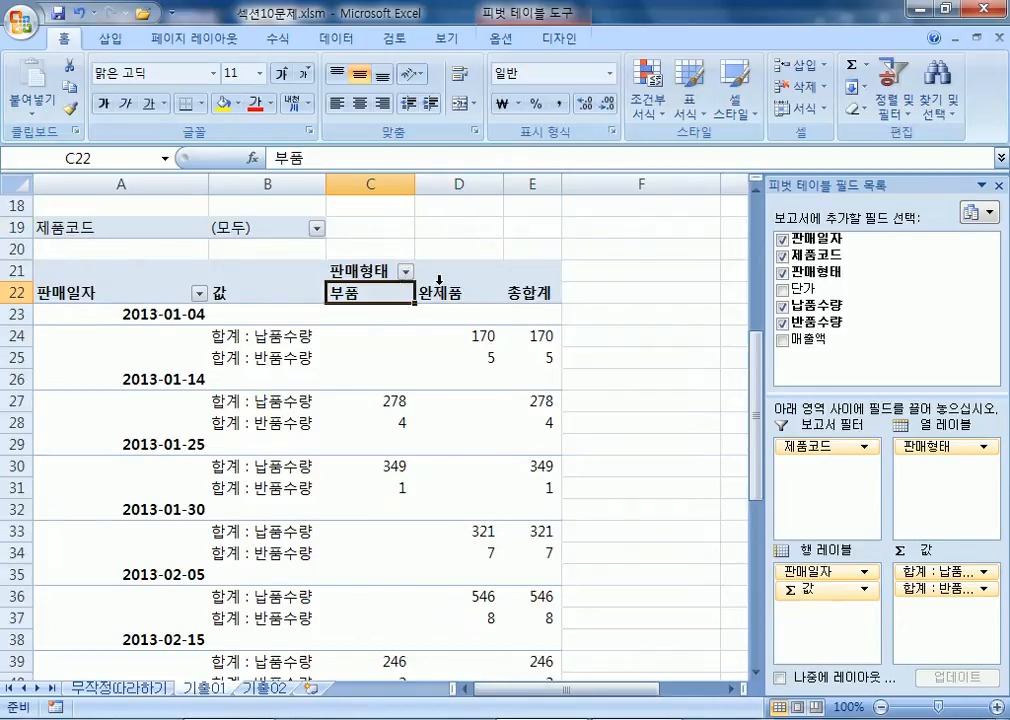
click(405, 272)
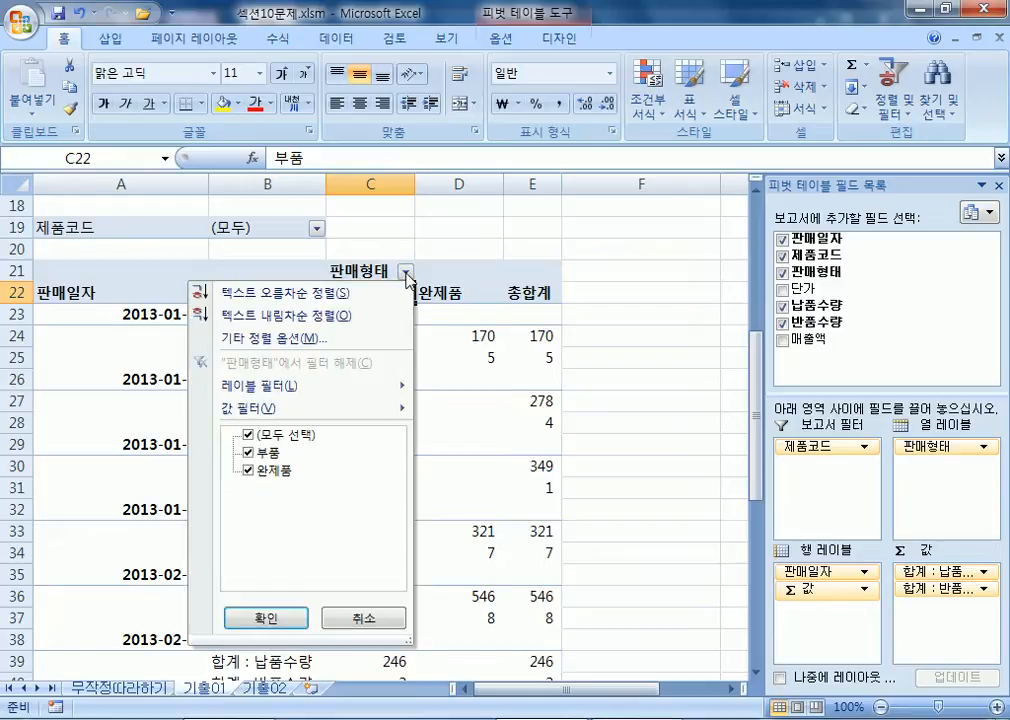
click(249, 452)
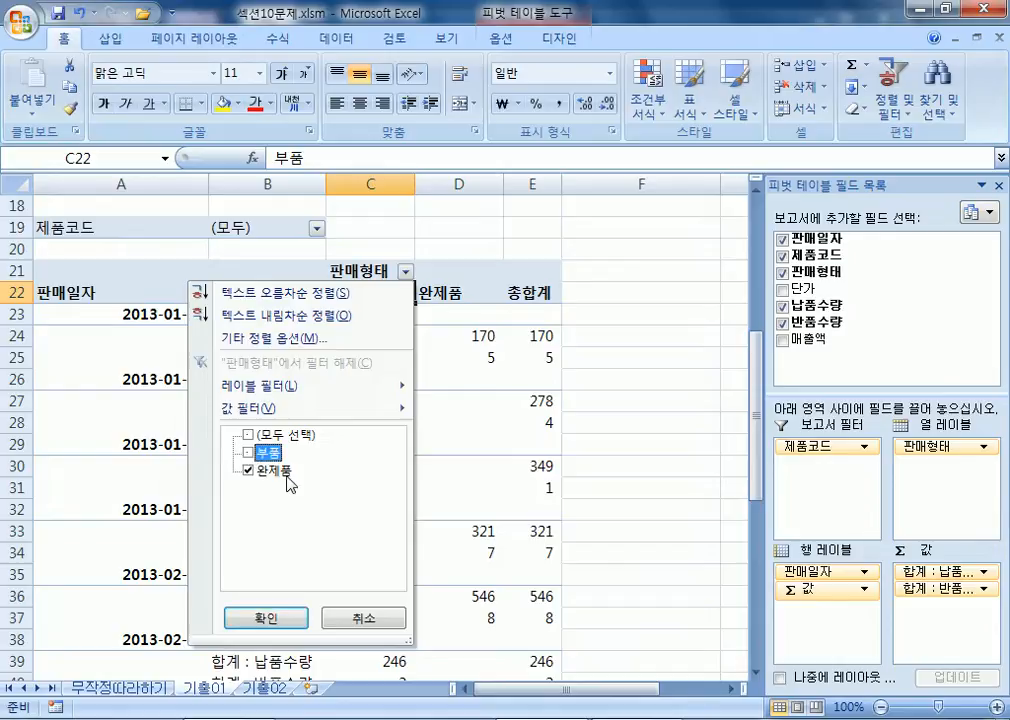
click(285, 623)
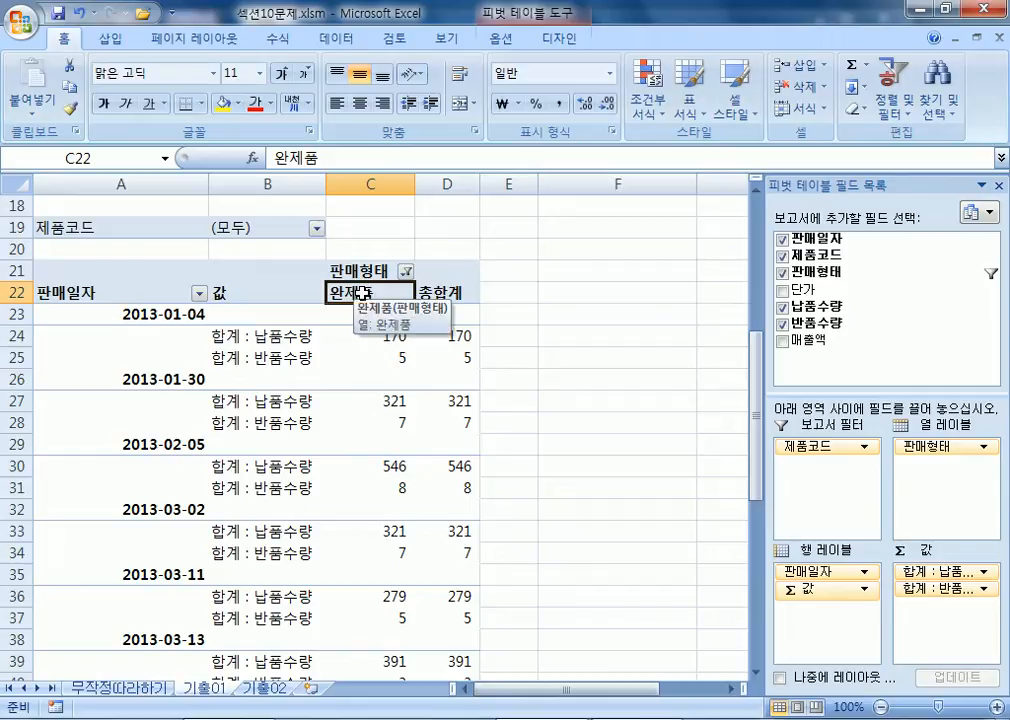
Group the 판매일자 row labels by 월, keeping the automatic start and end dates
scroll(146, 419, down, 2)
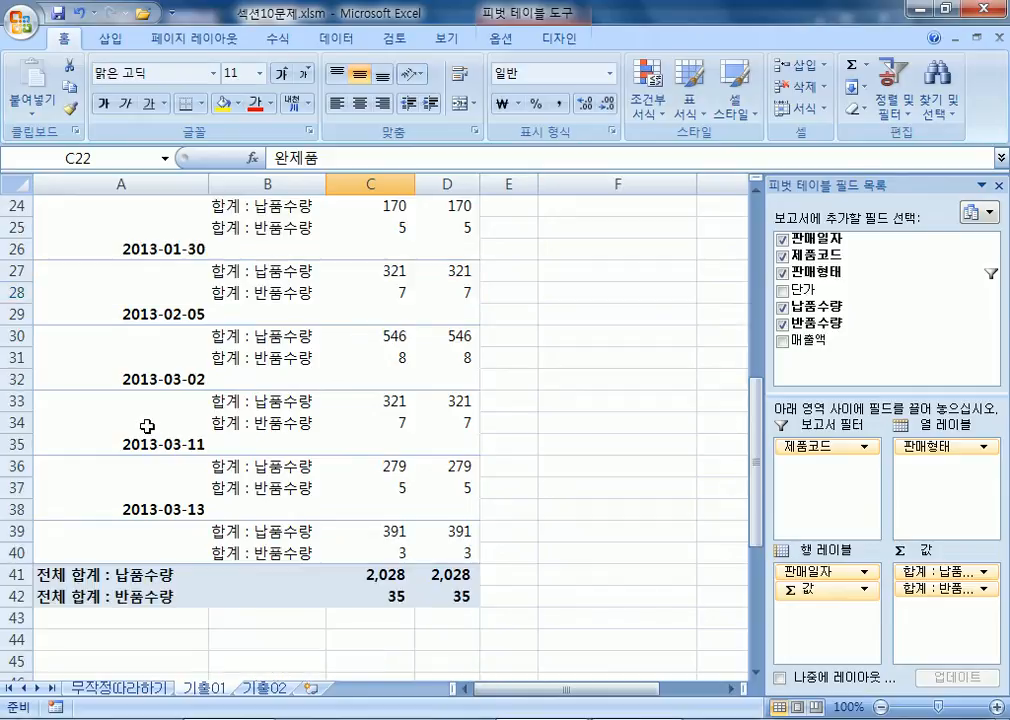
scroll(146, 419, up, 3)
click(130, 380)
scroll(198, 421, down, 5)
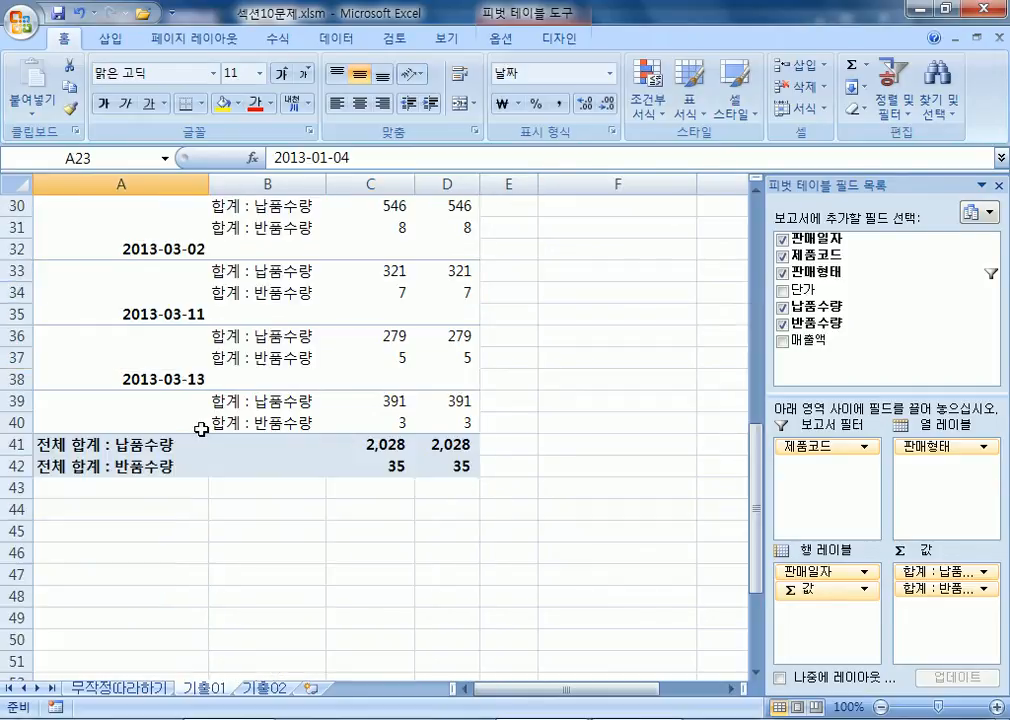
scroll(208, 428, up, 3)
scroll(208, 428, up, 1)
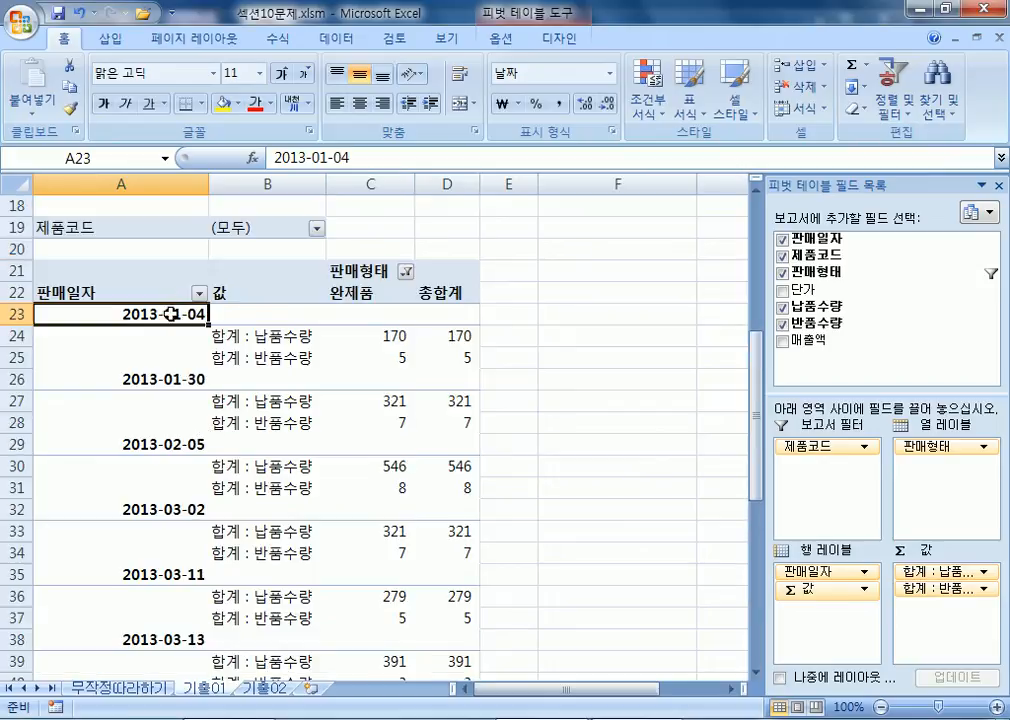
click(154, 380)
right_click(154, 380)
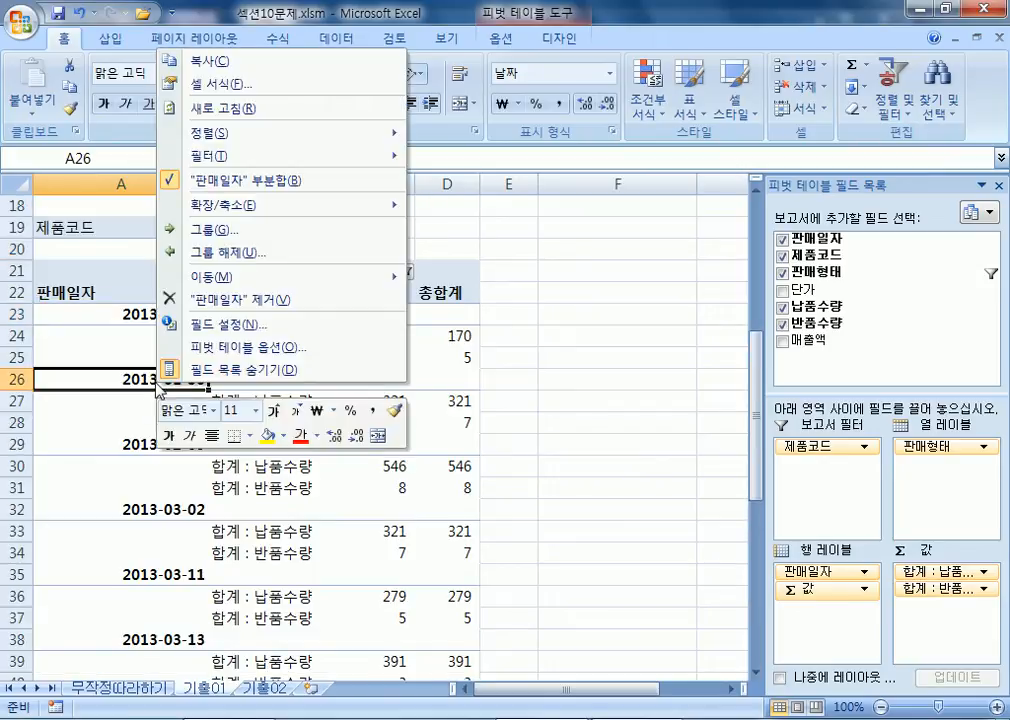
click(220, 232)
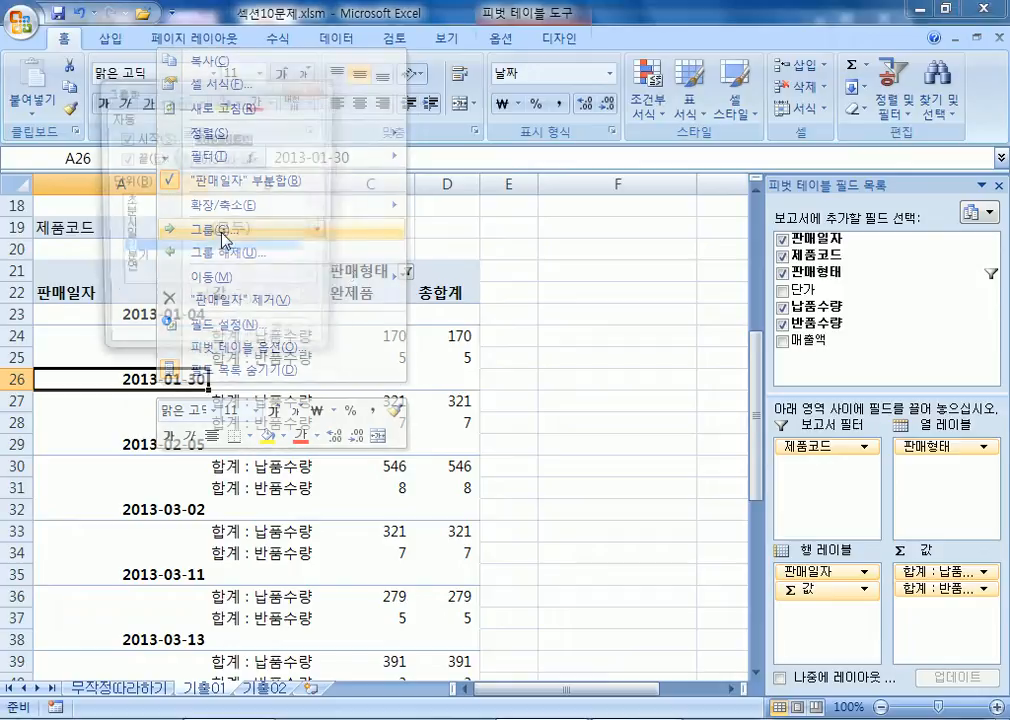
drag(177, 94, 425, 52)
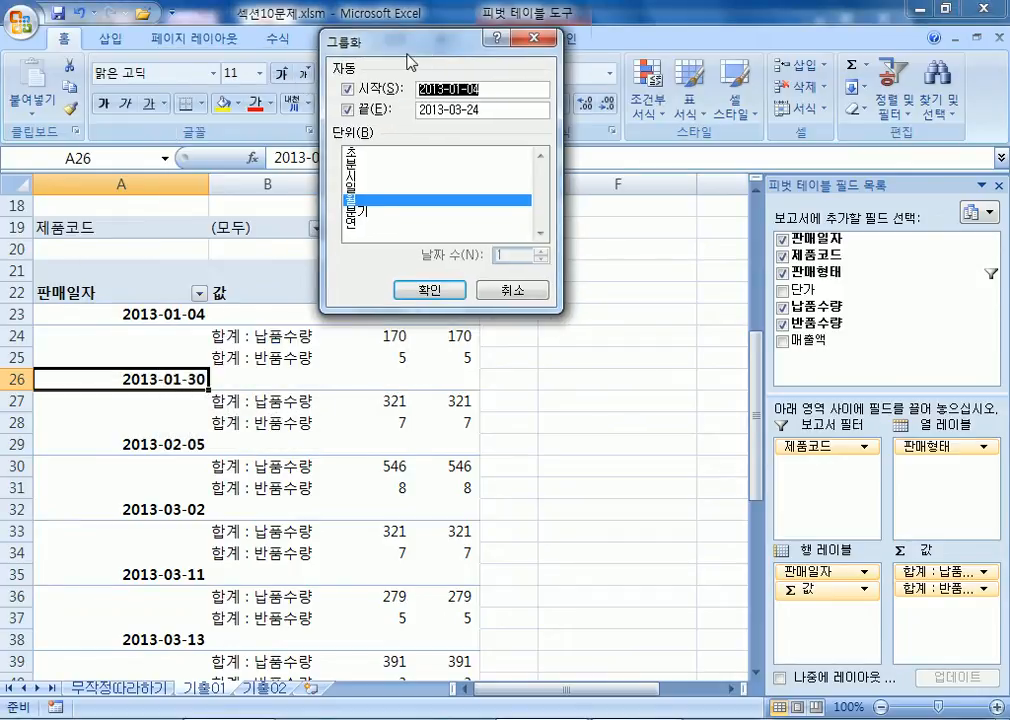
click(358, 203)
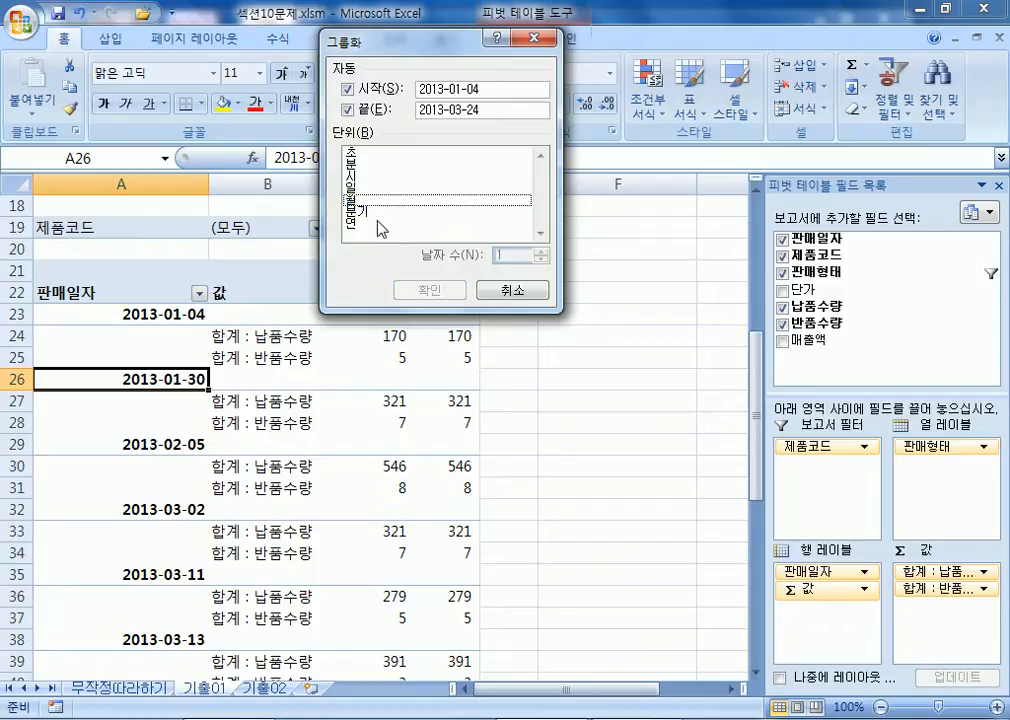
click(362, 202)
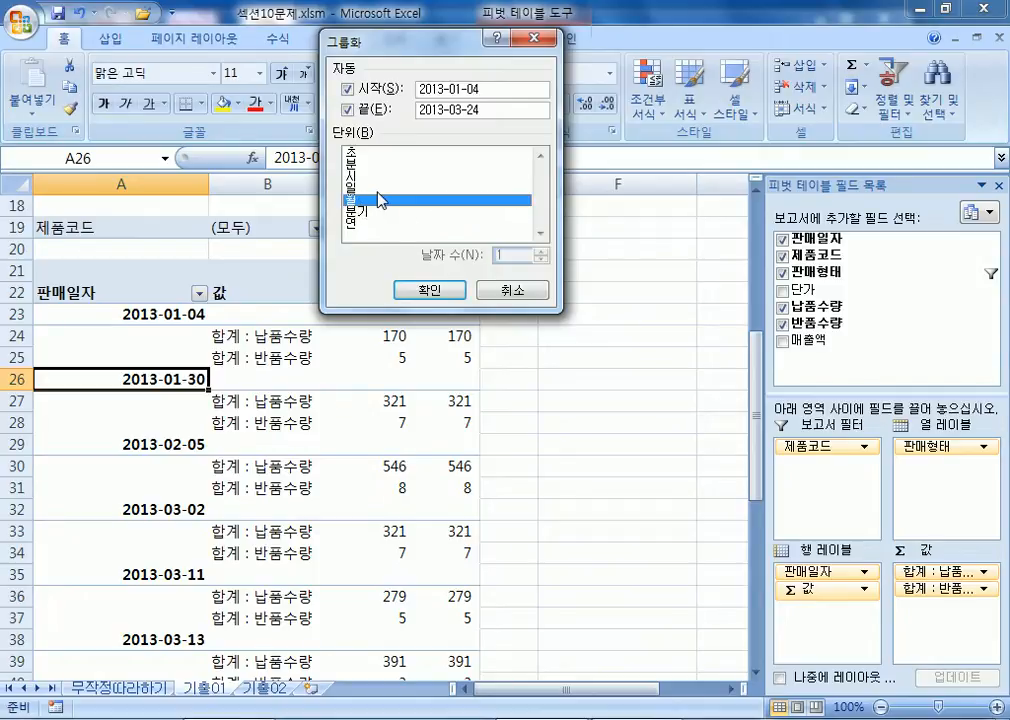
click(380, 201)
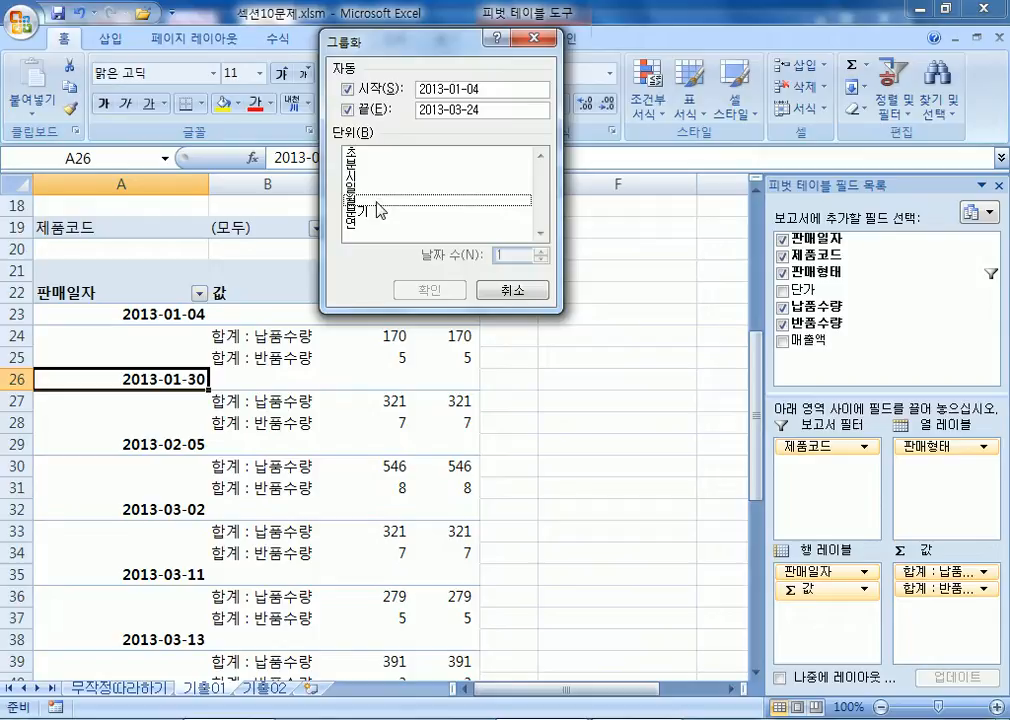
click(378, 203)
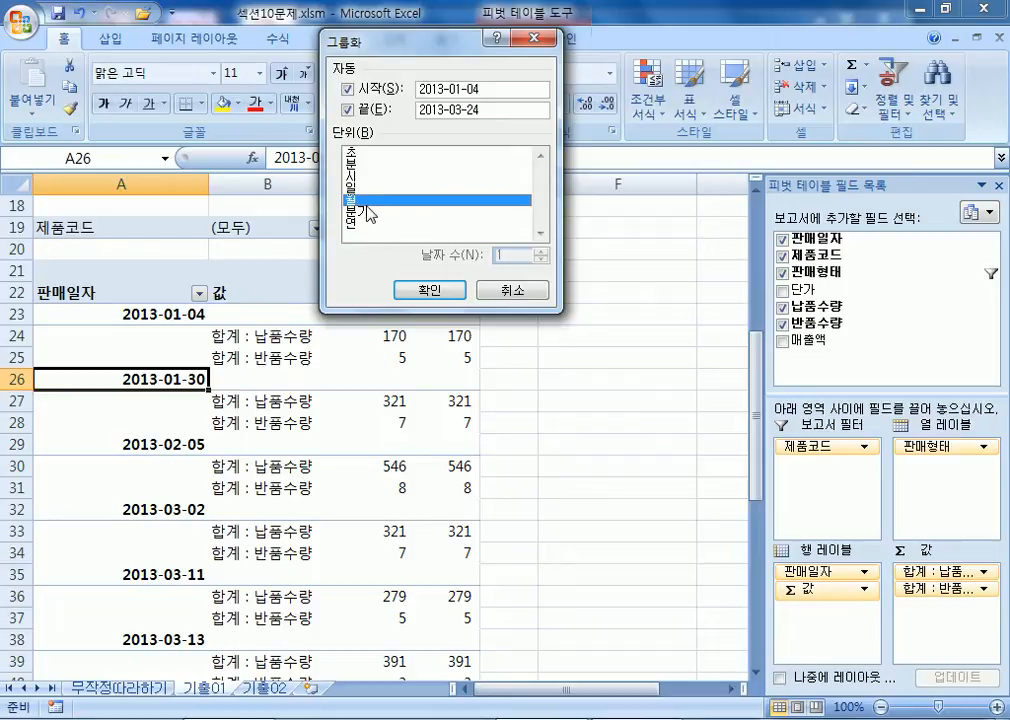
click(418, 292)
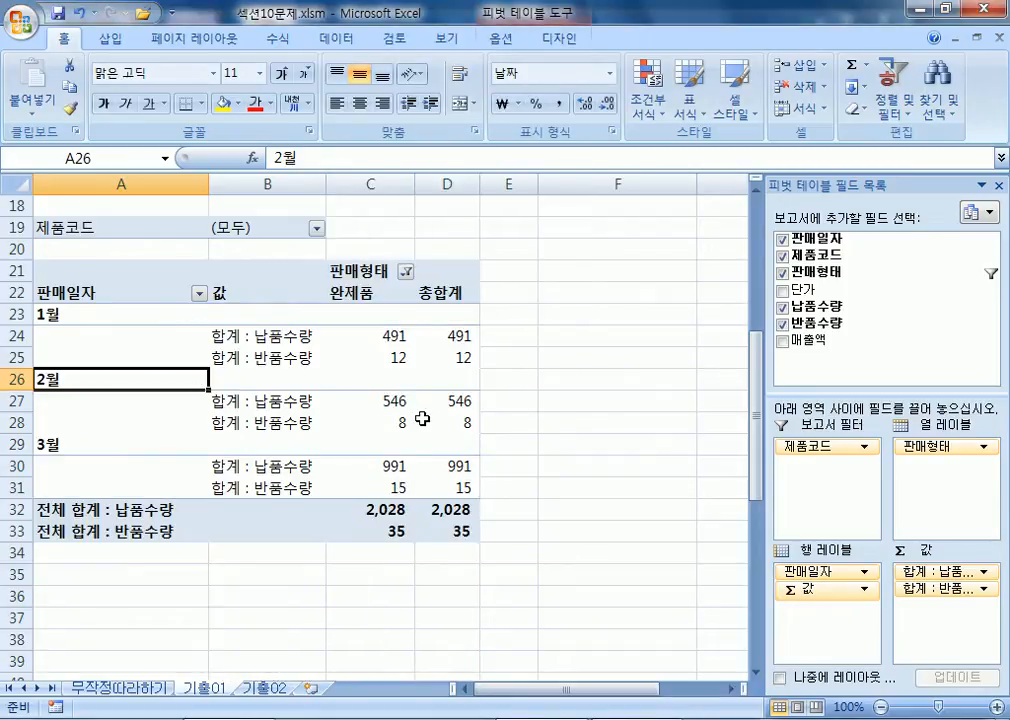
mouse_move(423, 419)
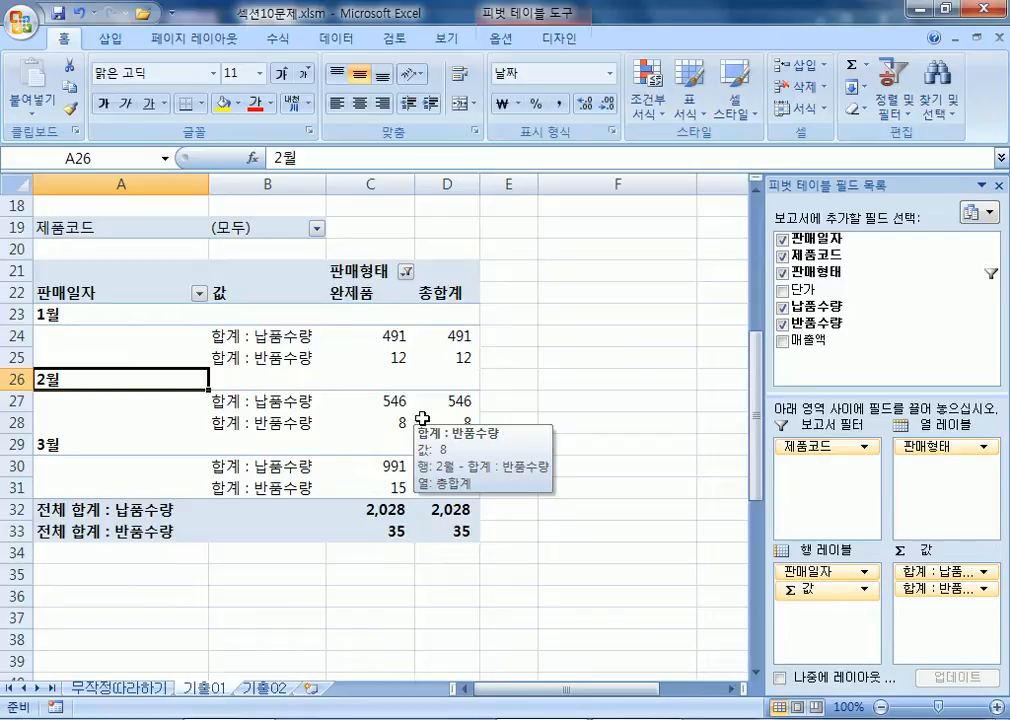
Select the training score data A2:G10, including its headers, on the 기출02 sheet
click(265, 689)
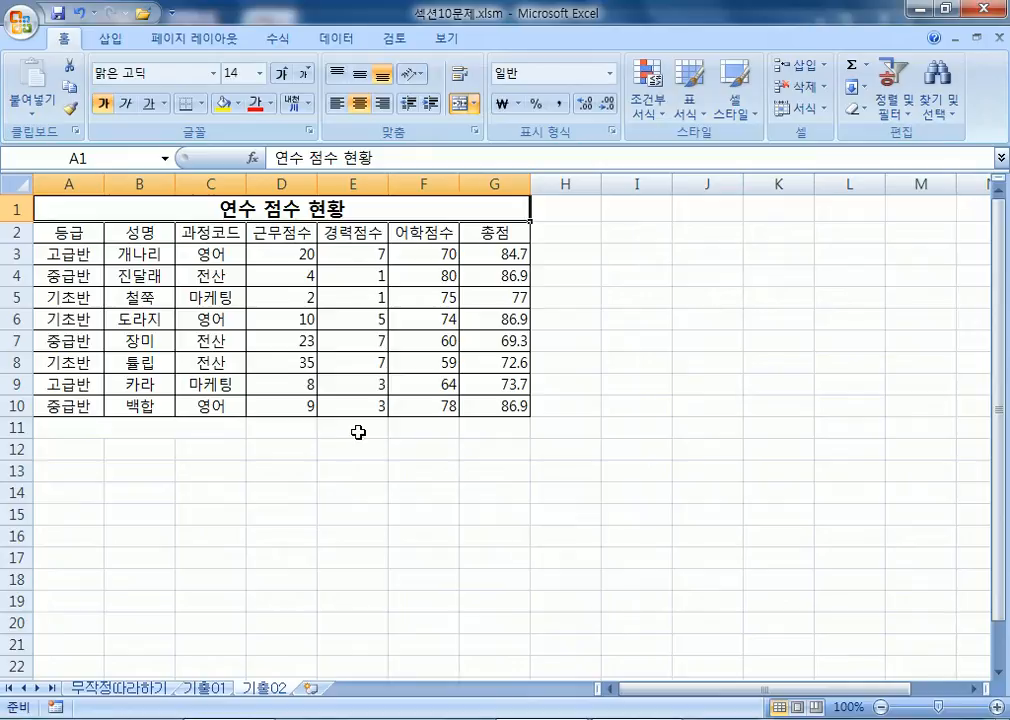
drag(60, 231, 495, 415)
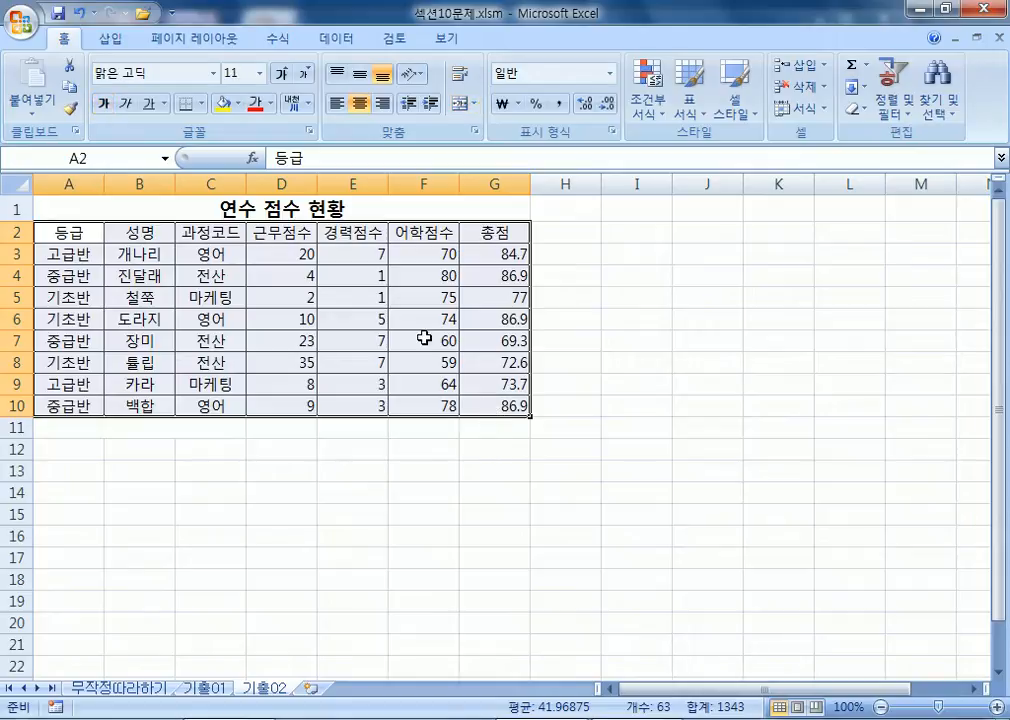
click(110, 38)
click(44, 116)
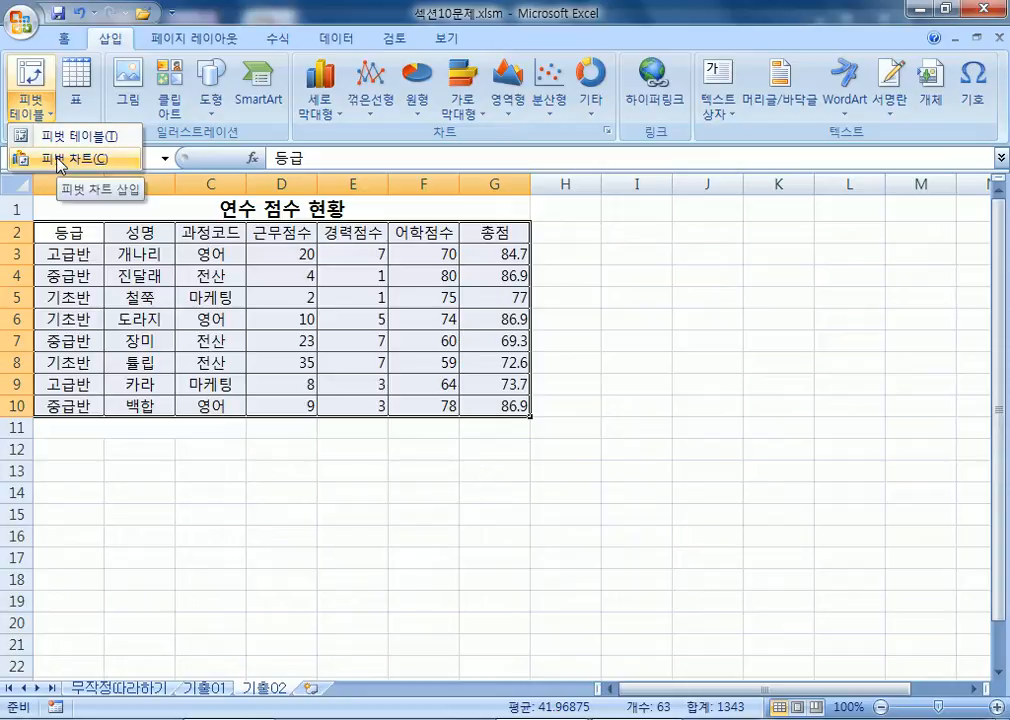
click(58, 160)
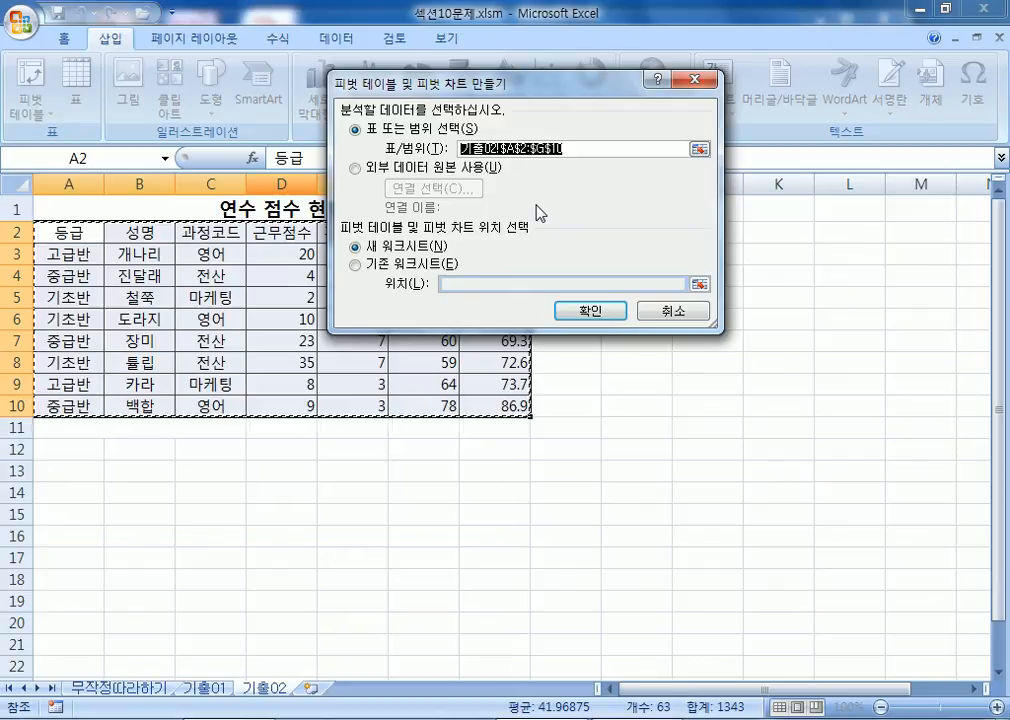
click(673, 310)
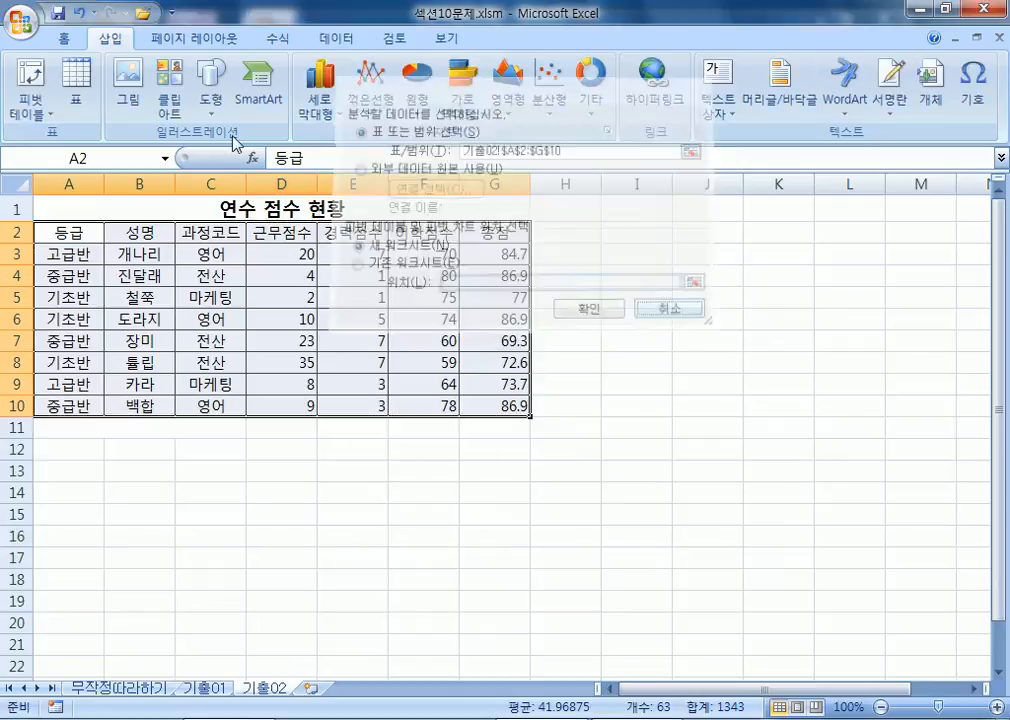
Insert a pivot chart from 기출02!$A$2:$G$10 into the existing worksheet, with the pivot table located at 기출02!$A$15
click(47, 118)
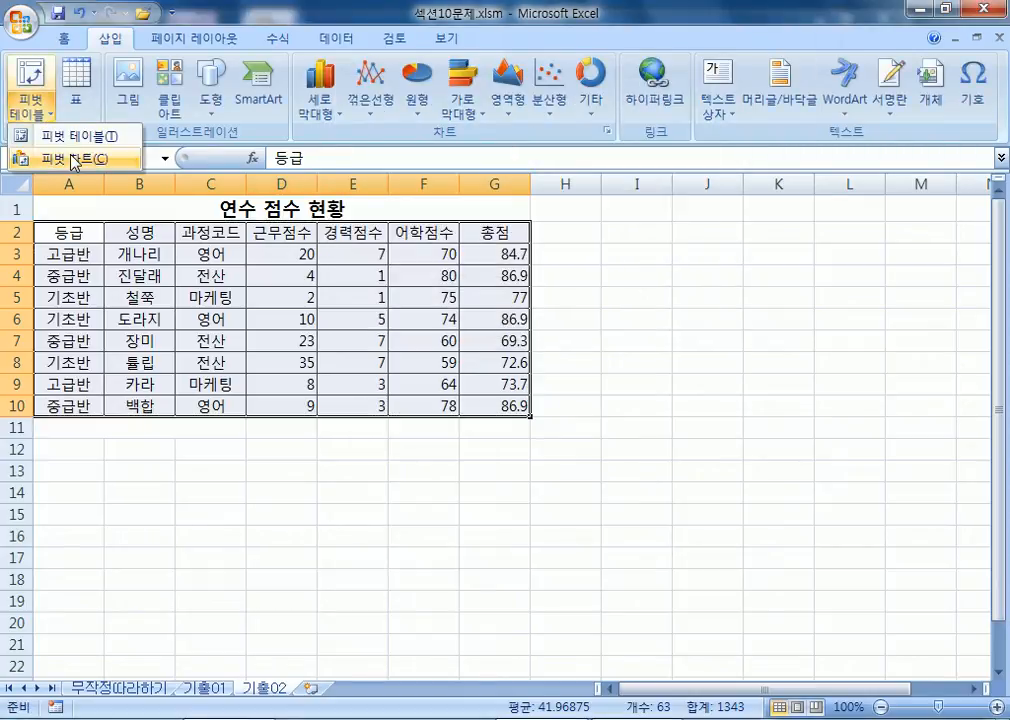
click(73, 160)
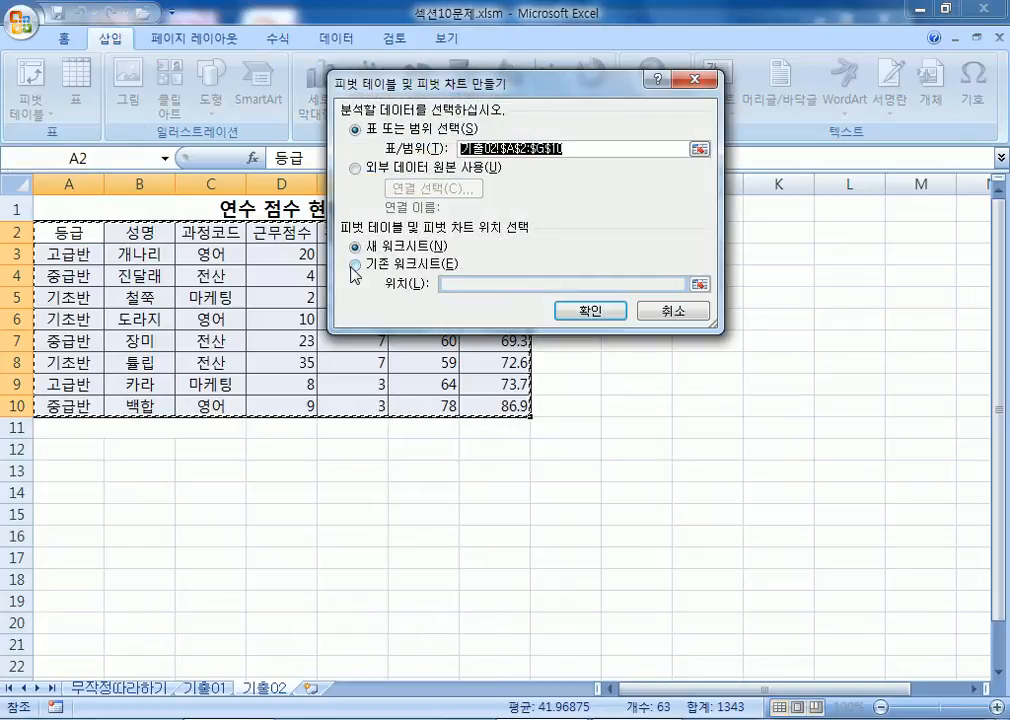
click(355, 264)
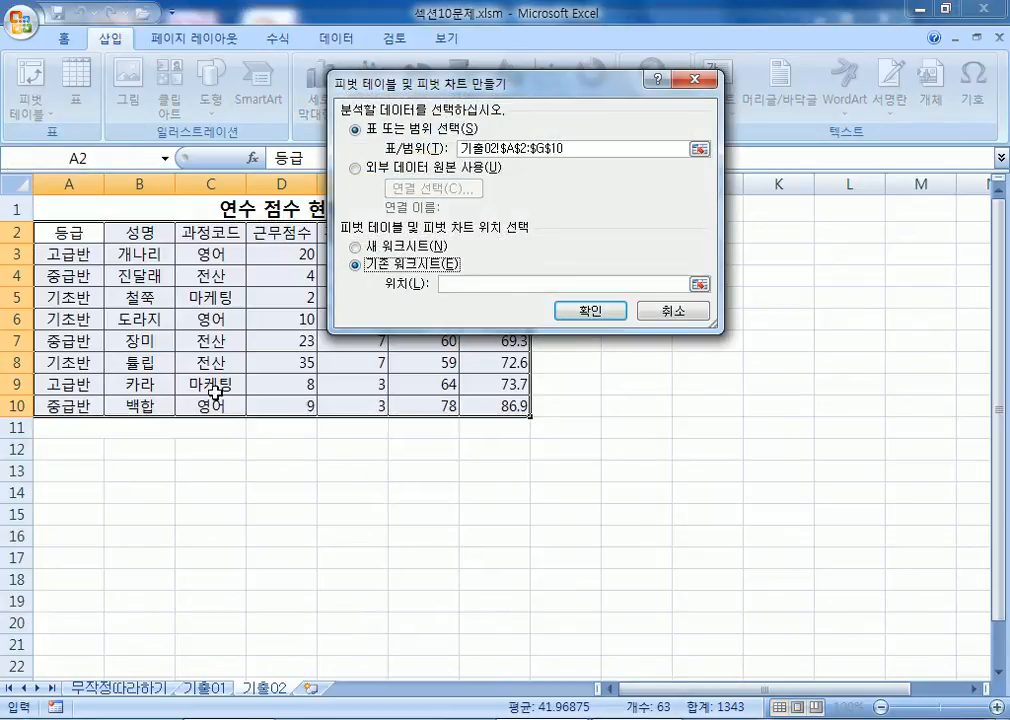
click(51, 521)
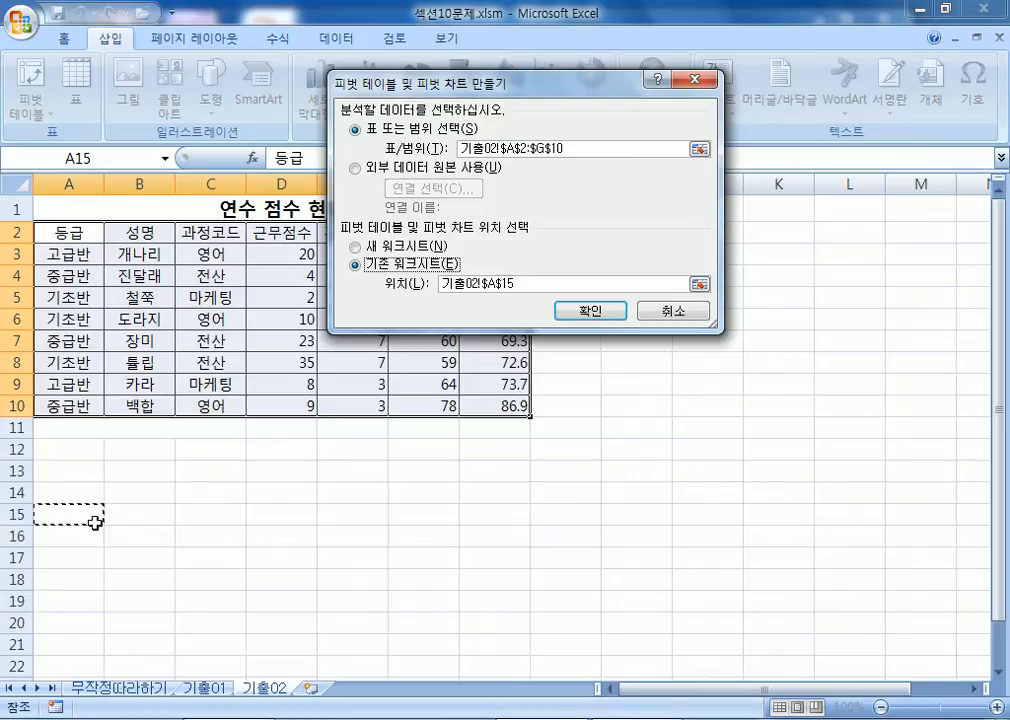
scroll(50, 408, down, 3)
scroll(48, 301, up, 3)
click(590, 312)
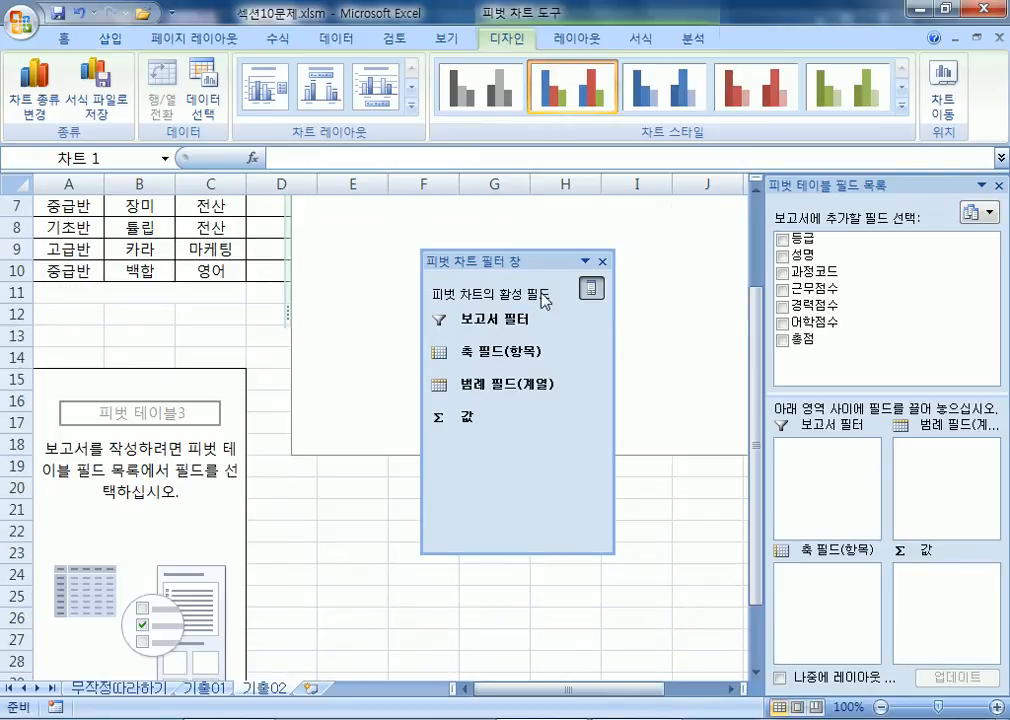
Lay out the pivot chart with 과정코드 as report filter, 등급 as axis field, and 근무점수 and 경력점수 as values
scroll(516, 297, up, 1)
drag(538, 268, 457, 360)
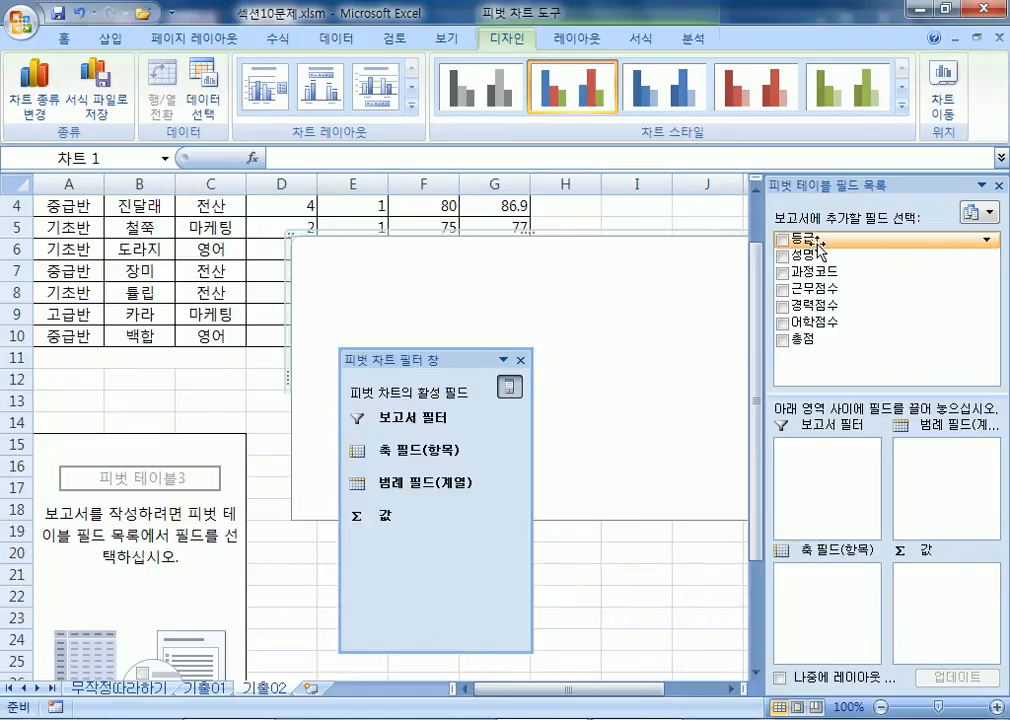
drag(815, 277, 806, 462)
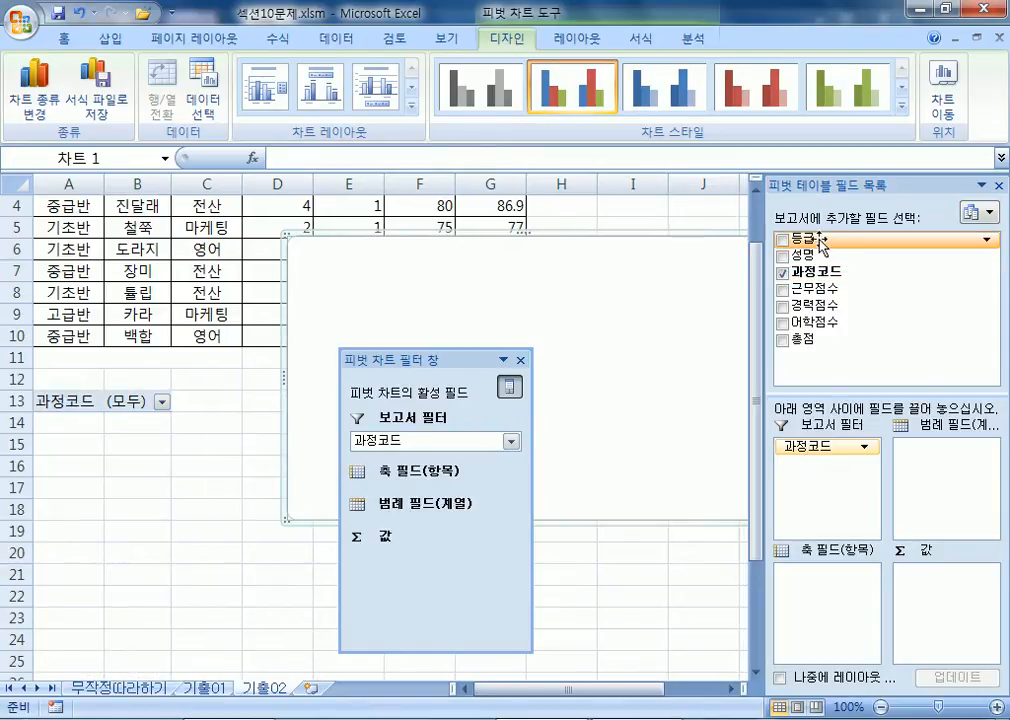
drag(820, 243, 818, 598)
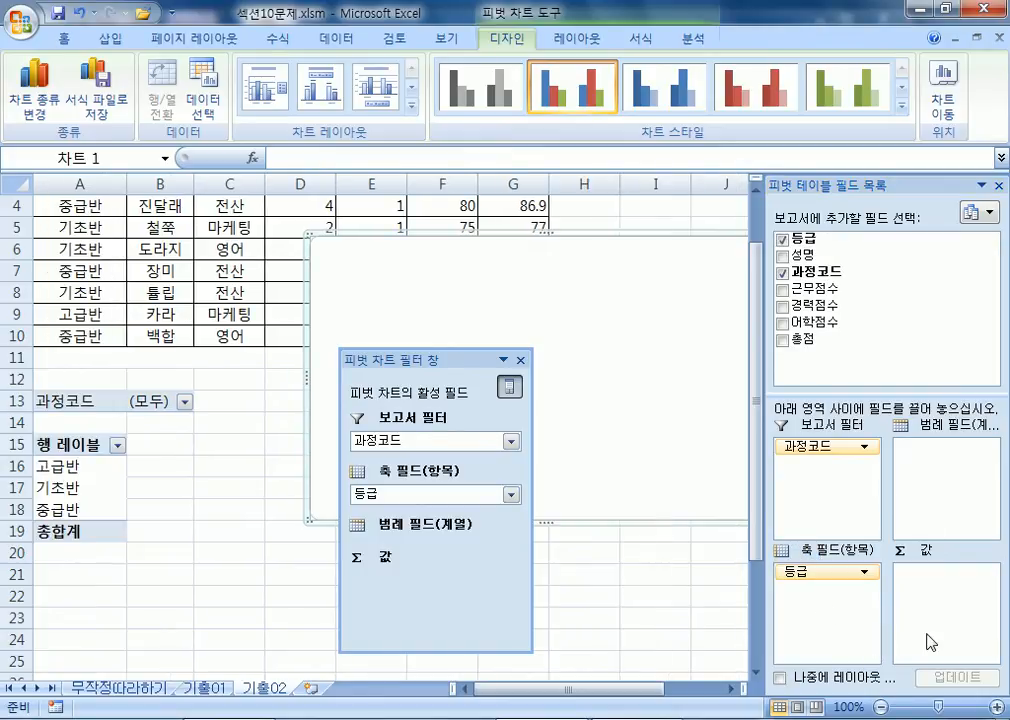
drag(838, 289, 943, 643)
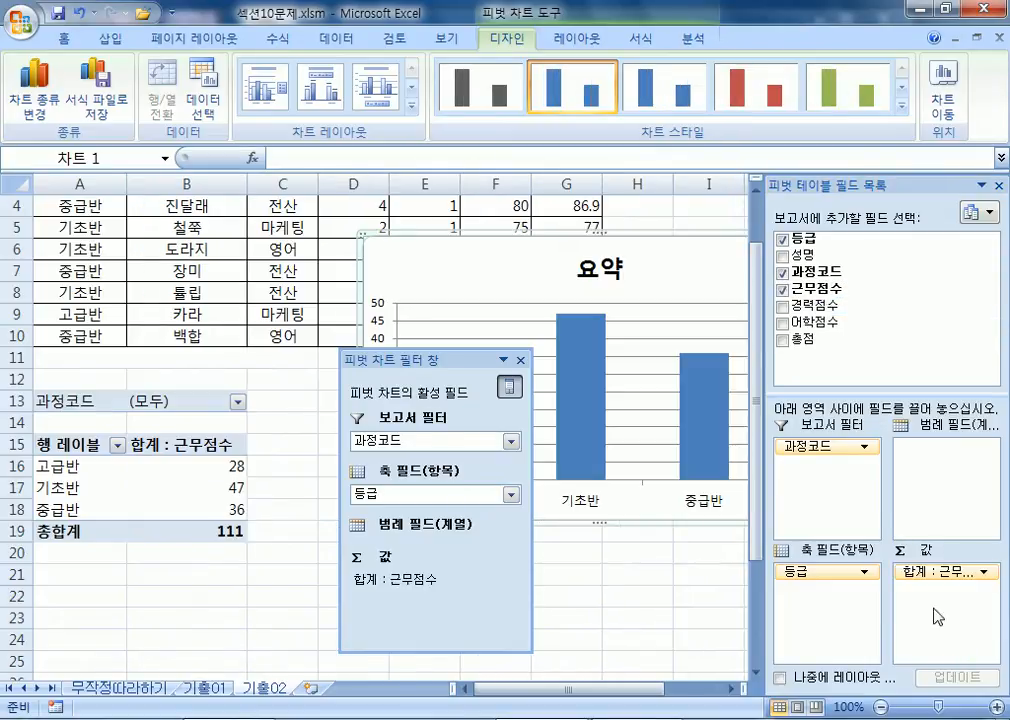
drag(808, 304, 950, 640)
Change the summary function of the 근무점수 value field from 합계 to 평균
drag(810, 184, 605, 45)
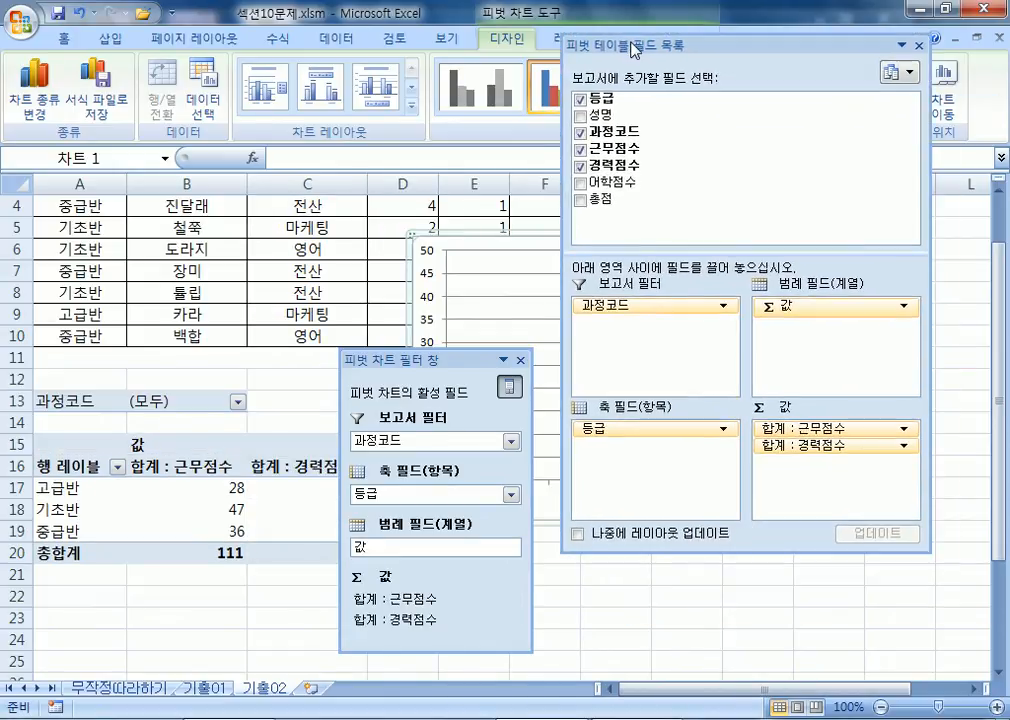
click(897, 429)
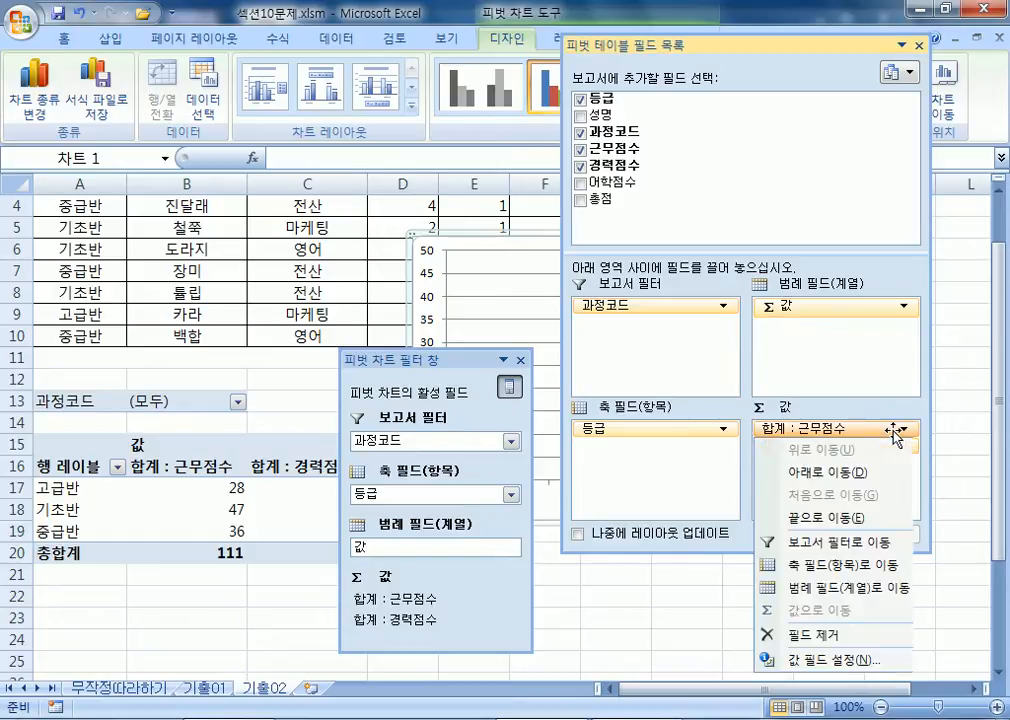
click(845, 660)
click(380, 241)
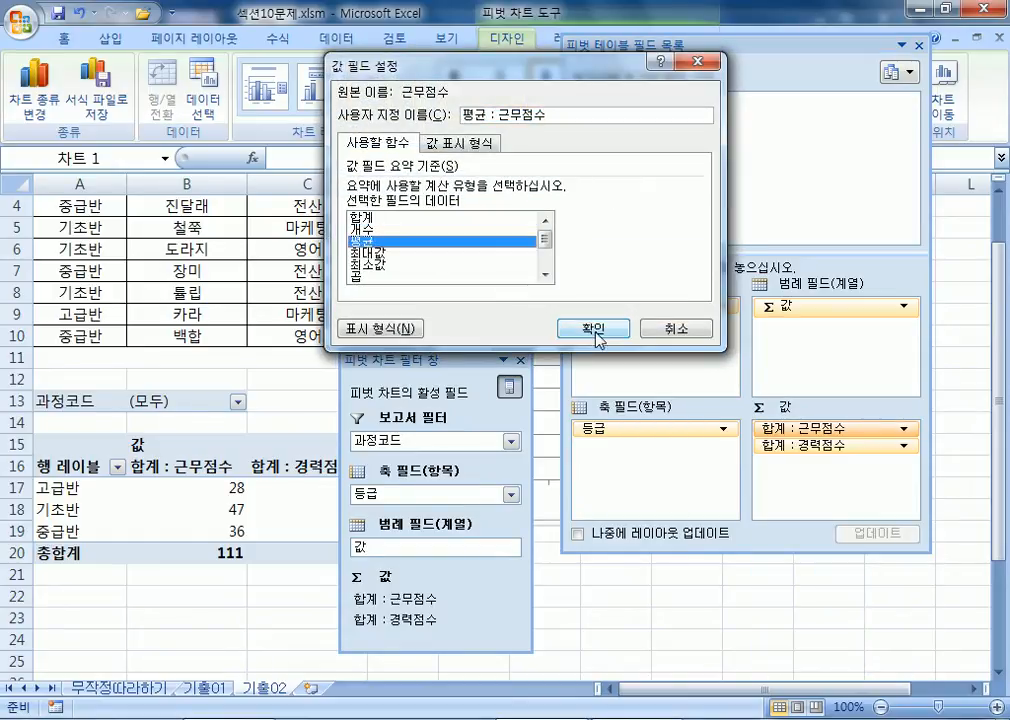
click(590, 329)
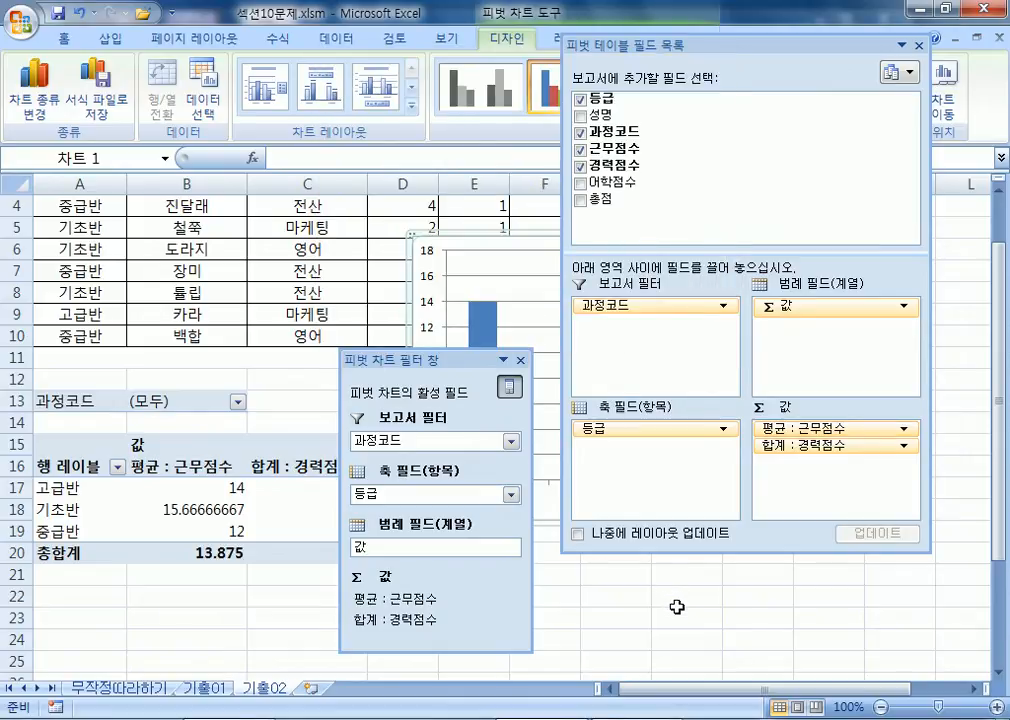
double_click(692, 46)
Move the pivot chart to a new sheet named Chart1 and check the pivot table left on 기출02
drag(421, 234, 224, 217)
drag(477, 359, 339, 343)
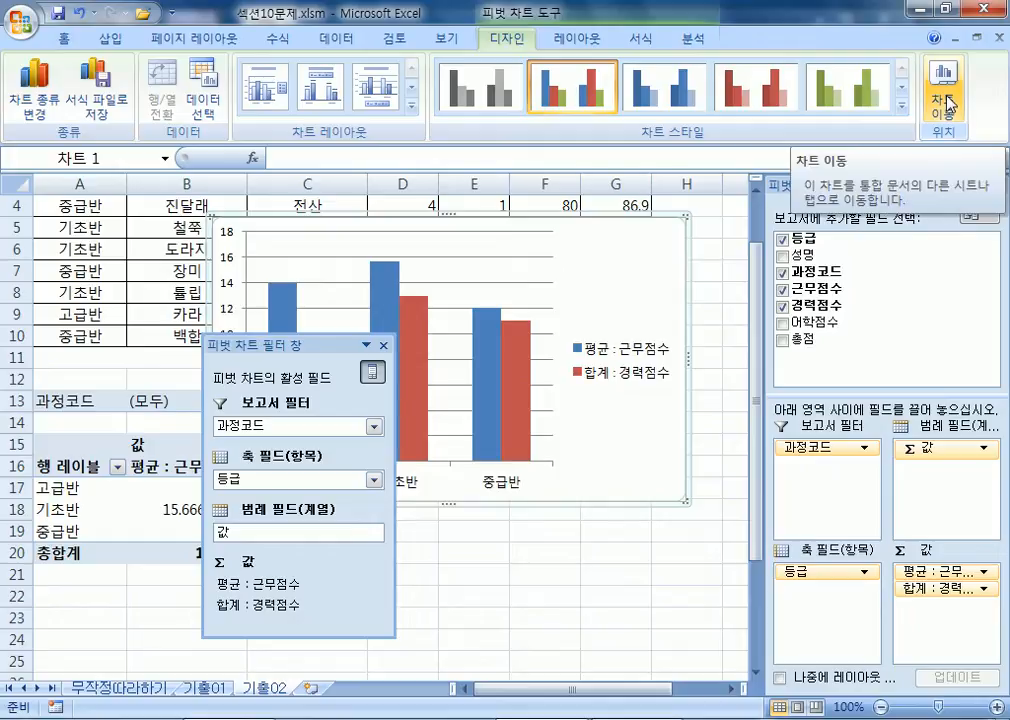
right_click(614, 293)
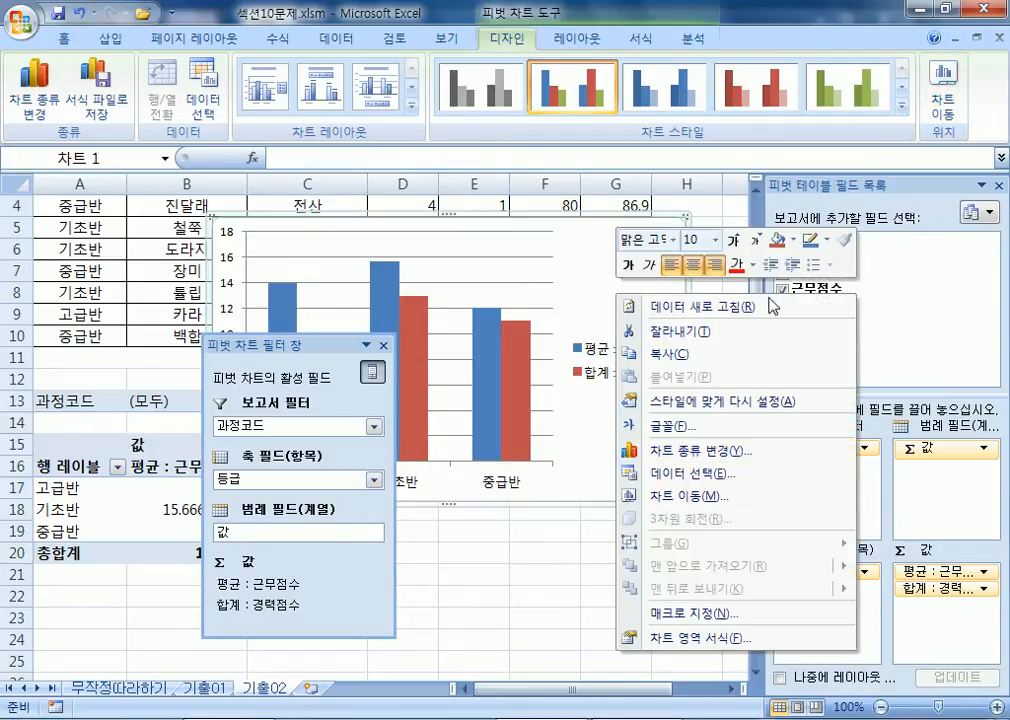
click(945, 98)
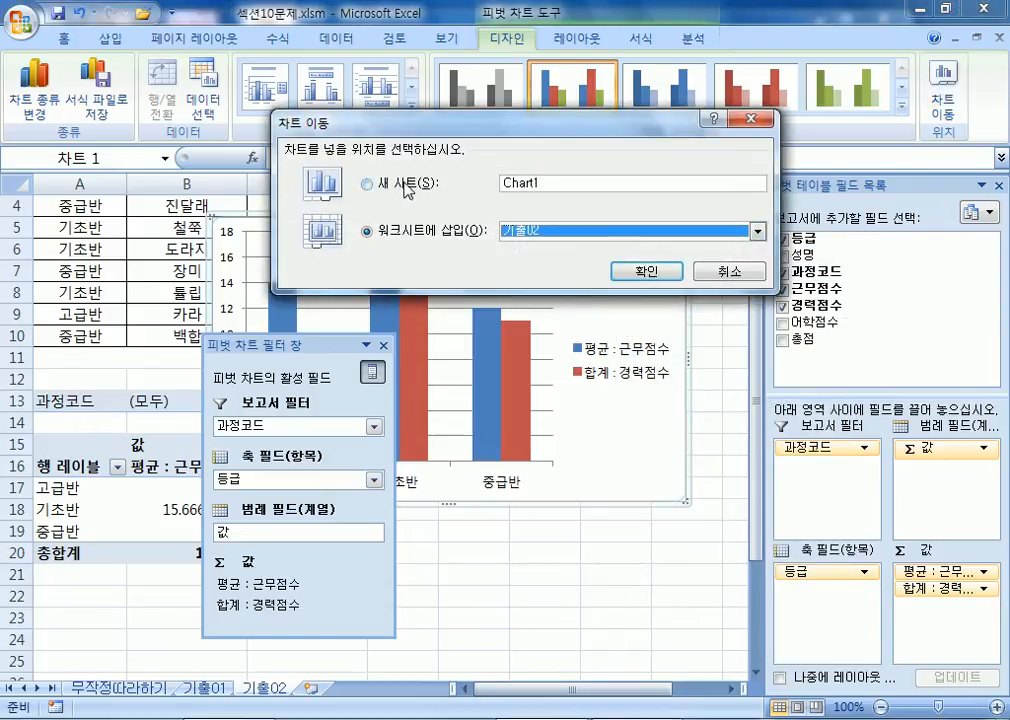
click(405, 186)
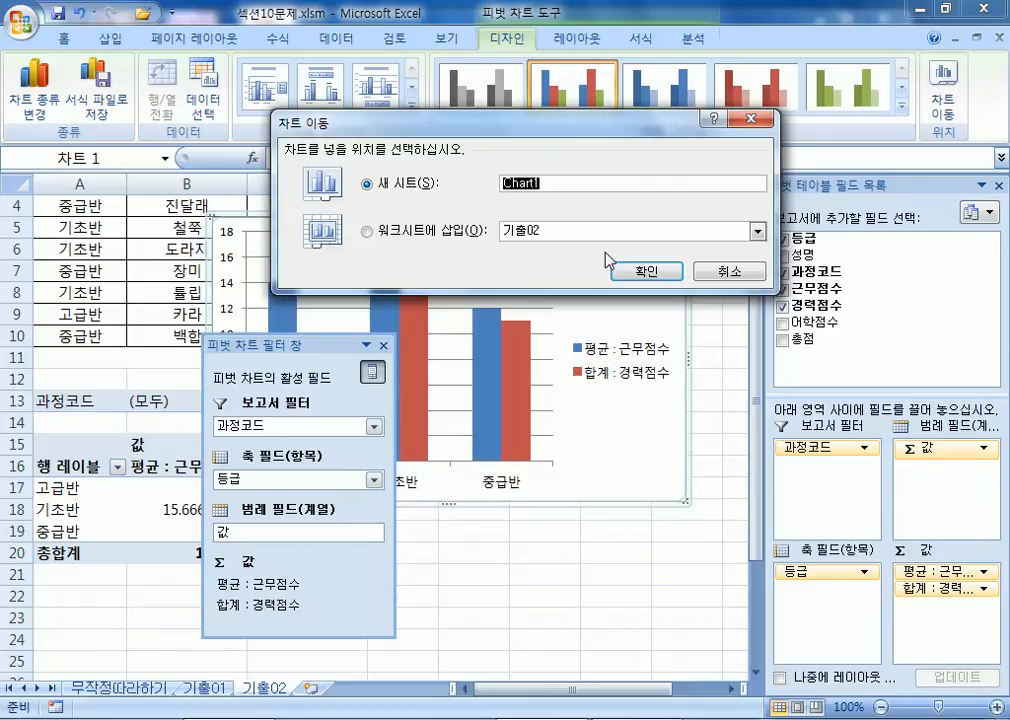
click(643, 272)
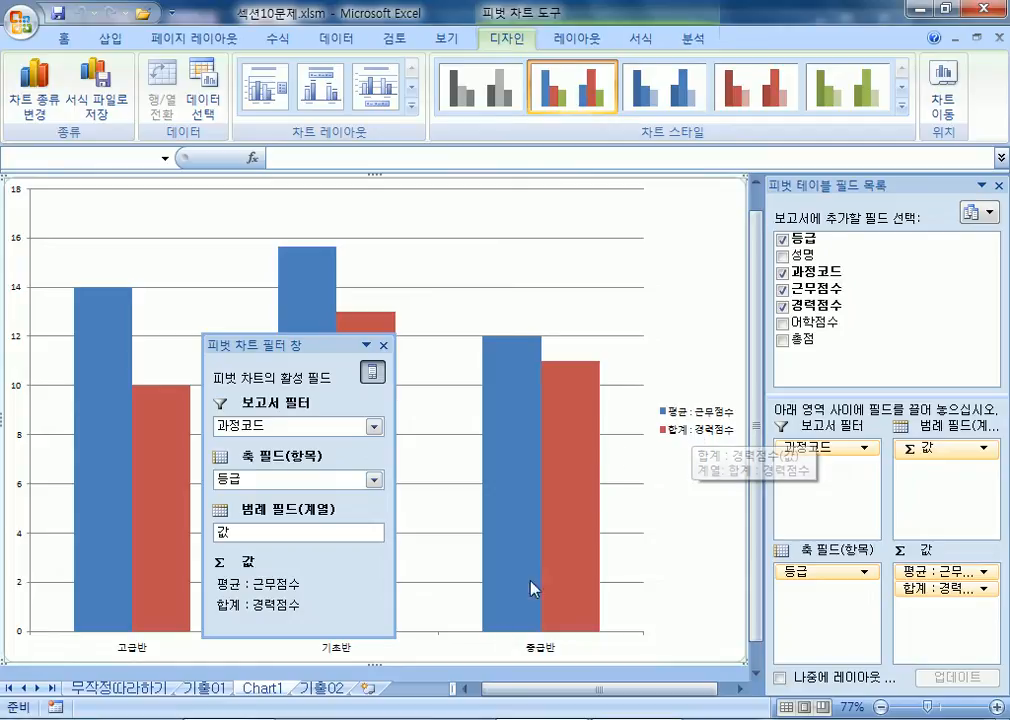
click(322, 688)
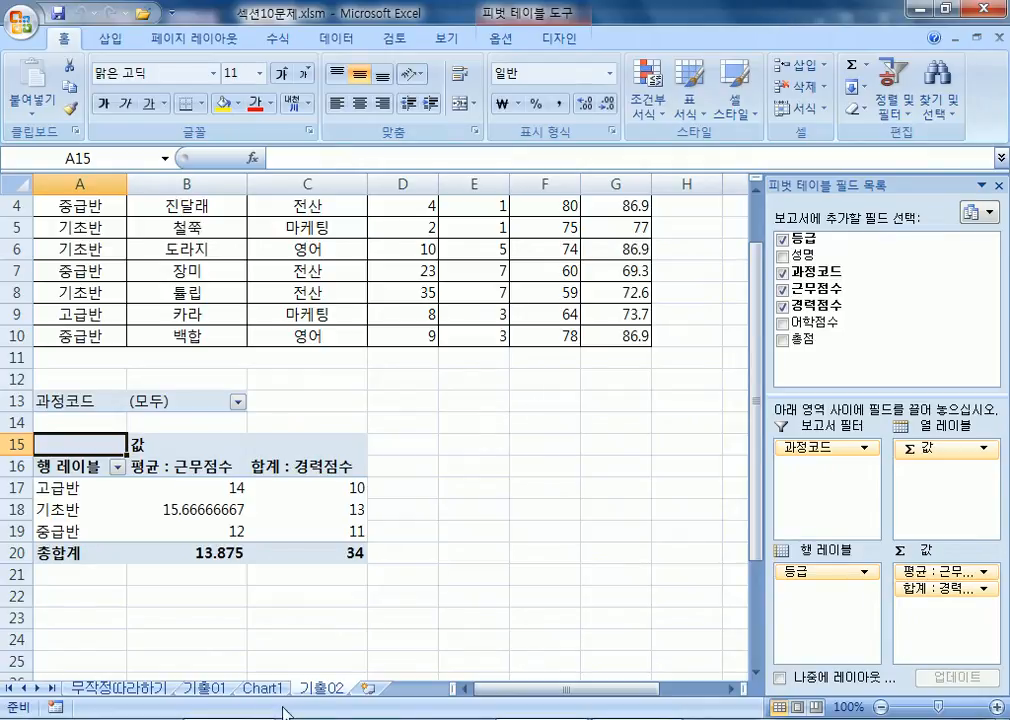
click(258, 689)
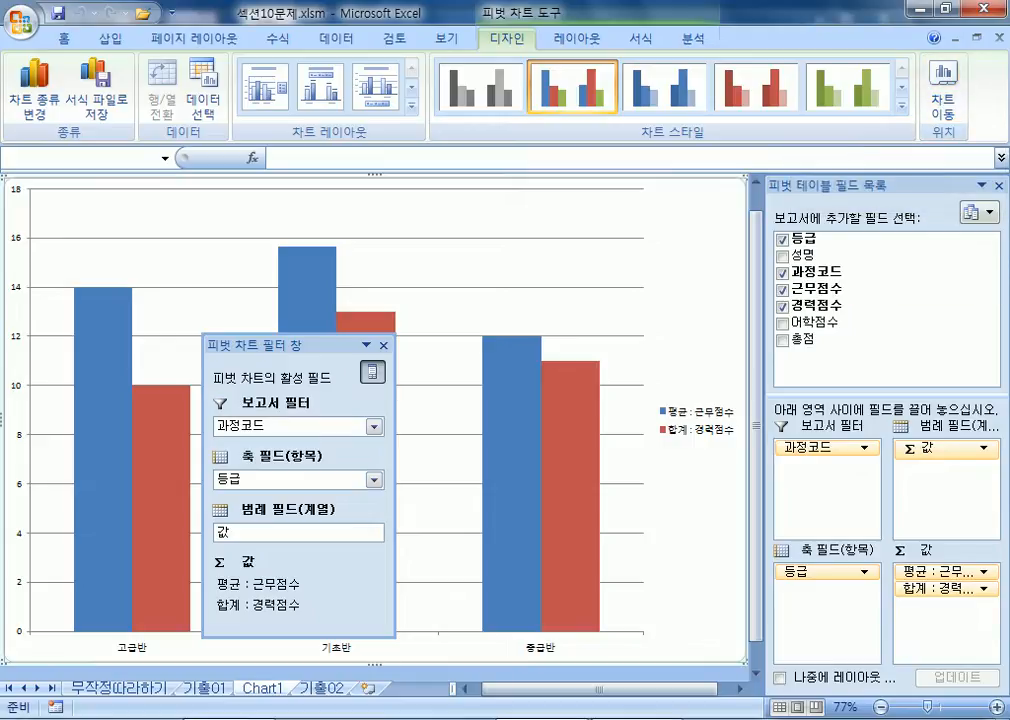
Switch to Notepad and add the line "* 피벗 차트를 생성 : 피벗 테이블까지 같이 작성된다." under the 피벗(PIVOT) 테이블 heading
key(alt+Tab)
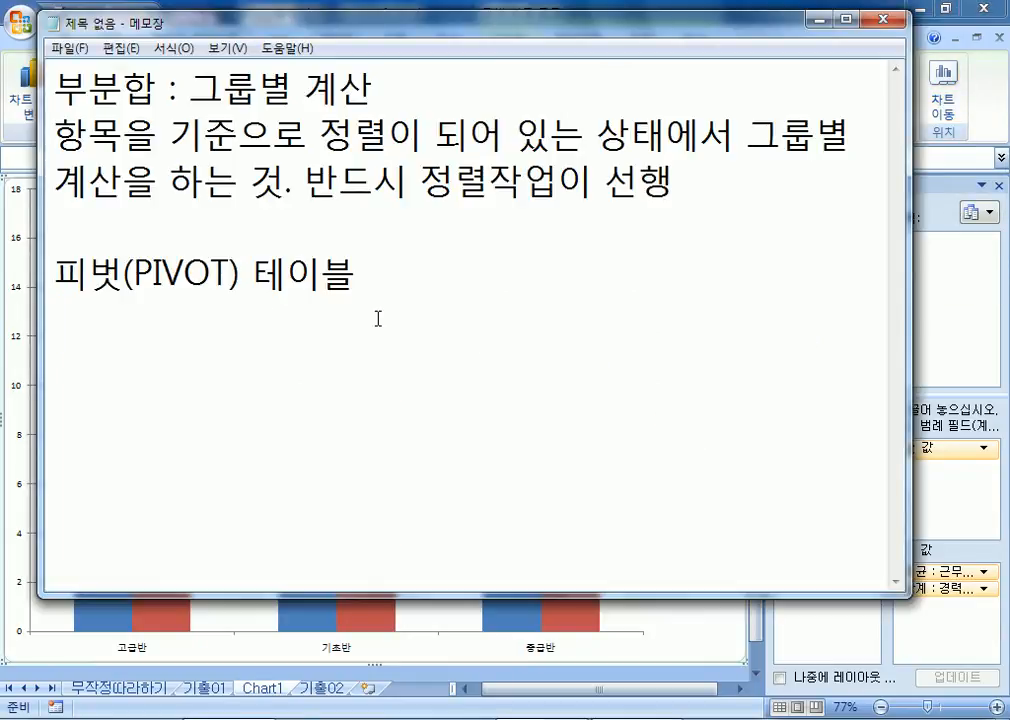
text(*)
text( 피컷)
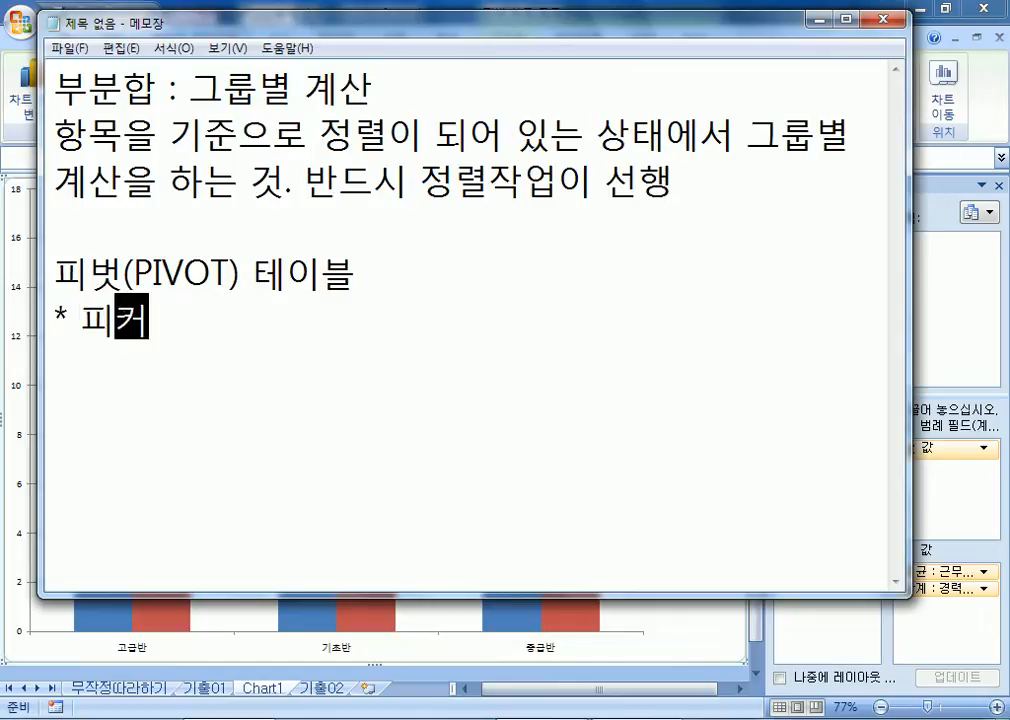
key(BackSpace)
key(BackSpace)
key(BackSpace)
text(벗 )
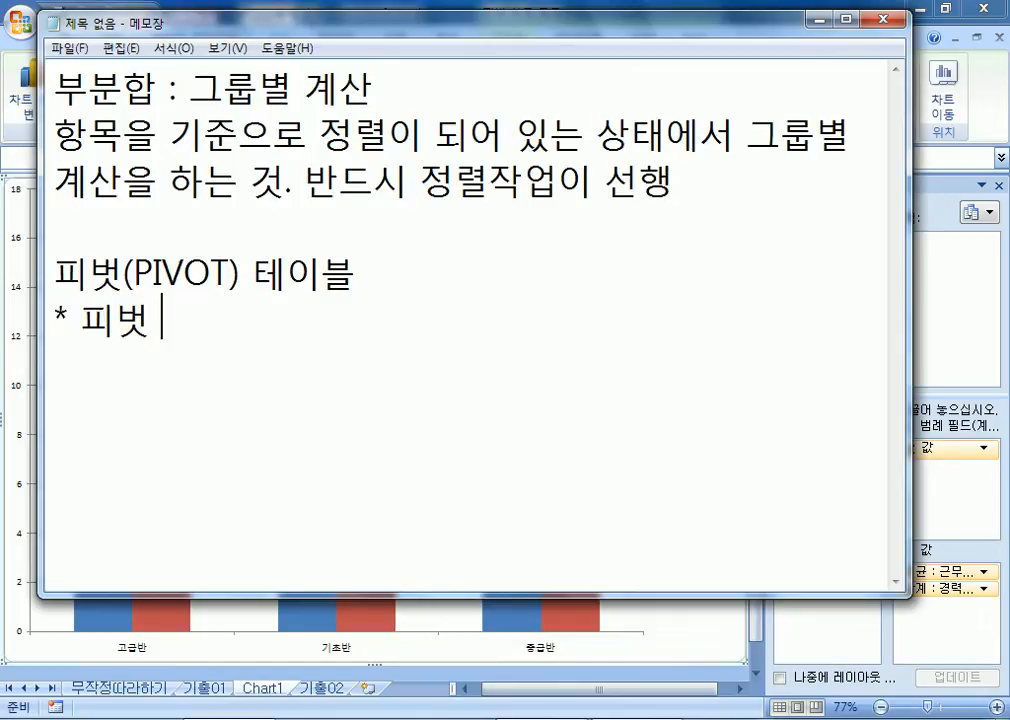
text(차트르를 생)
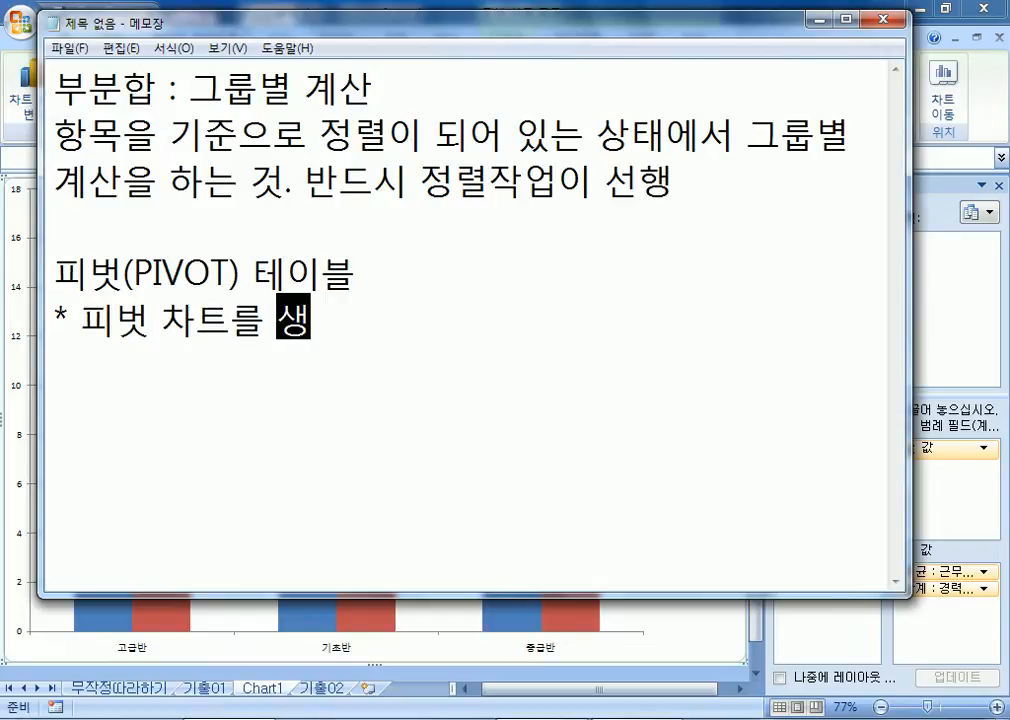
text(성 :)
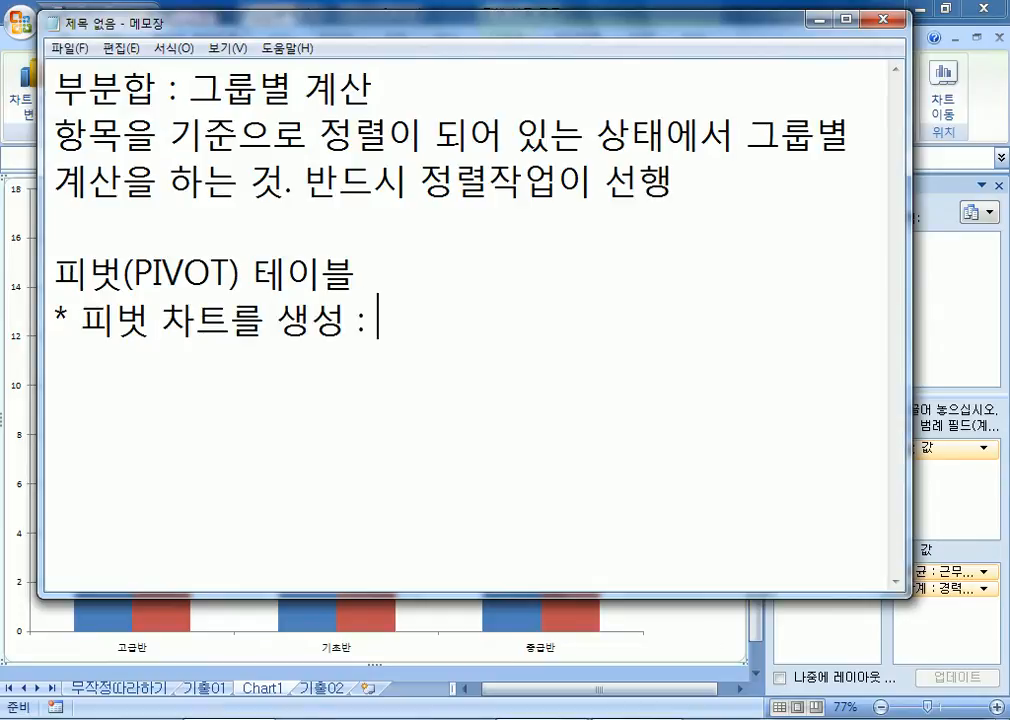
text( 피벗 테이블)
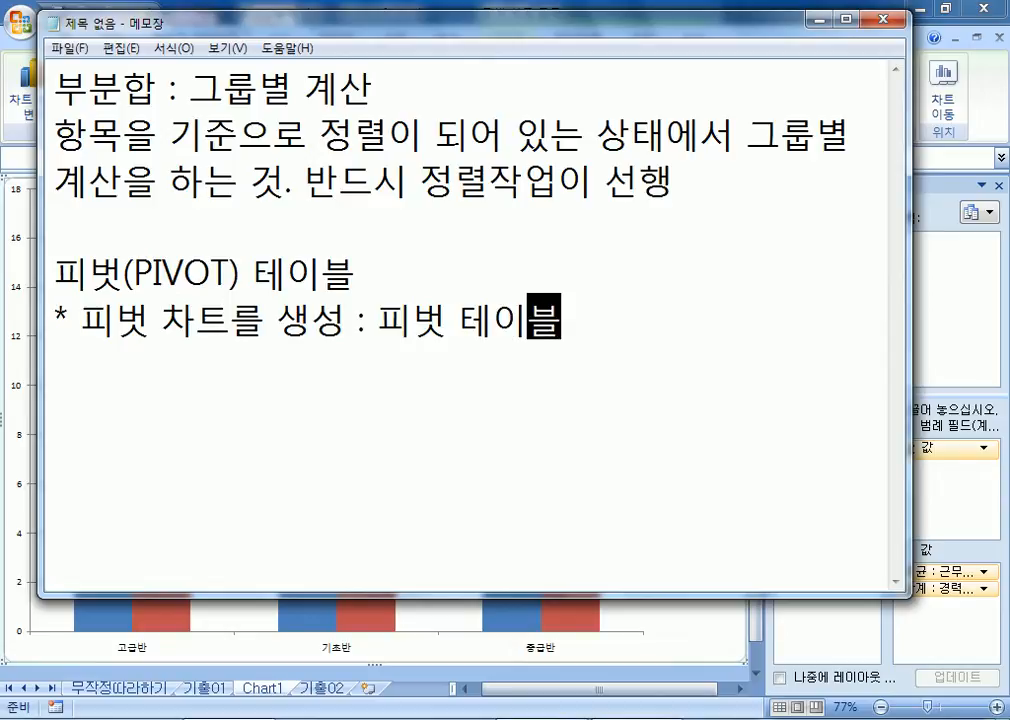
text(까지 같이)
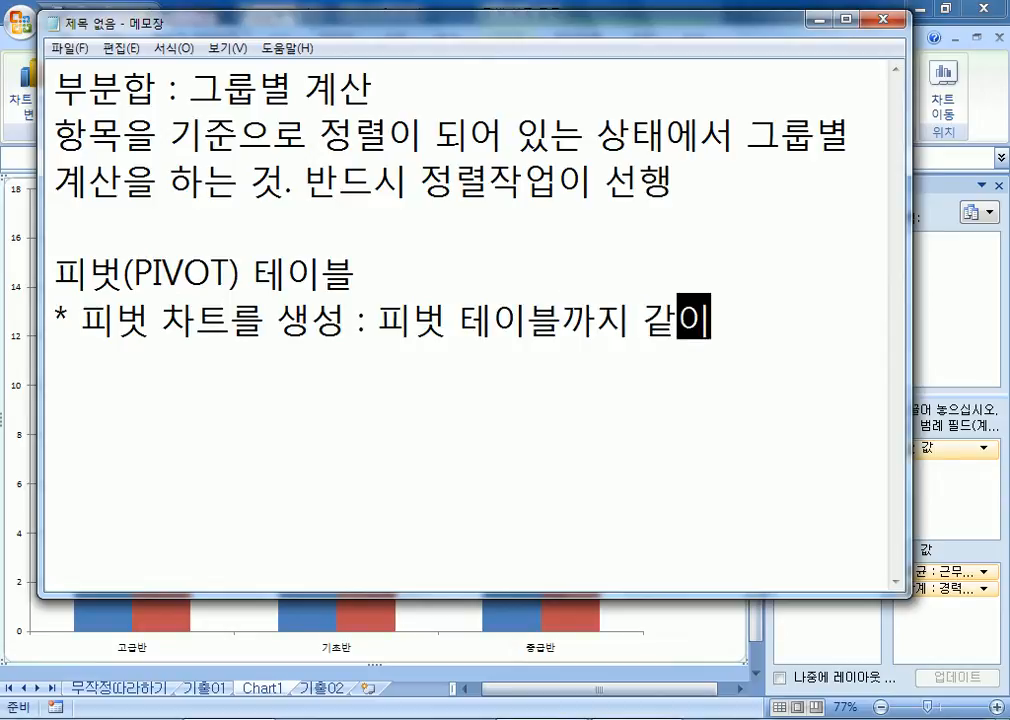
text( 작성)
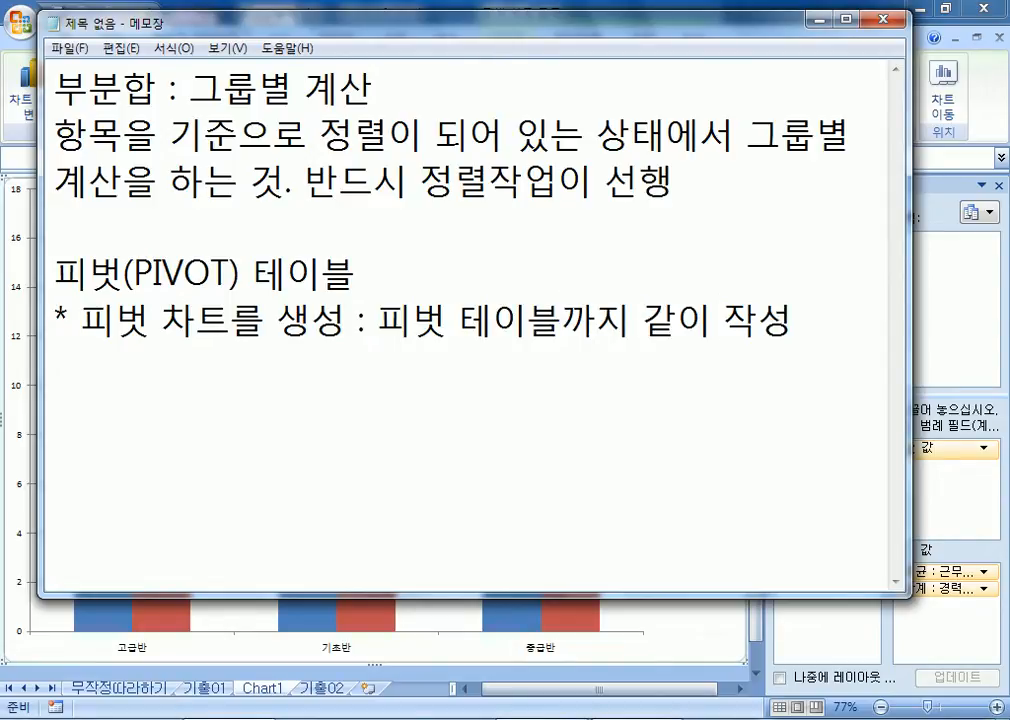
text(된다.)
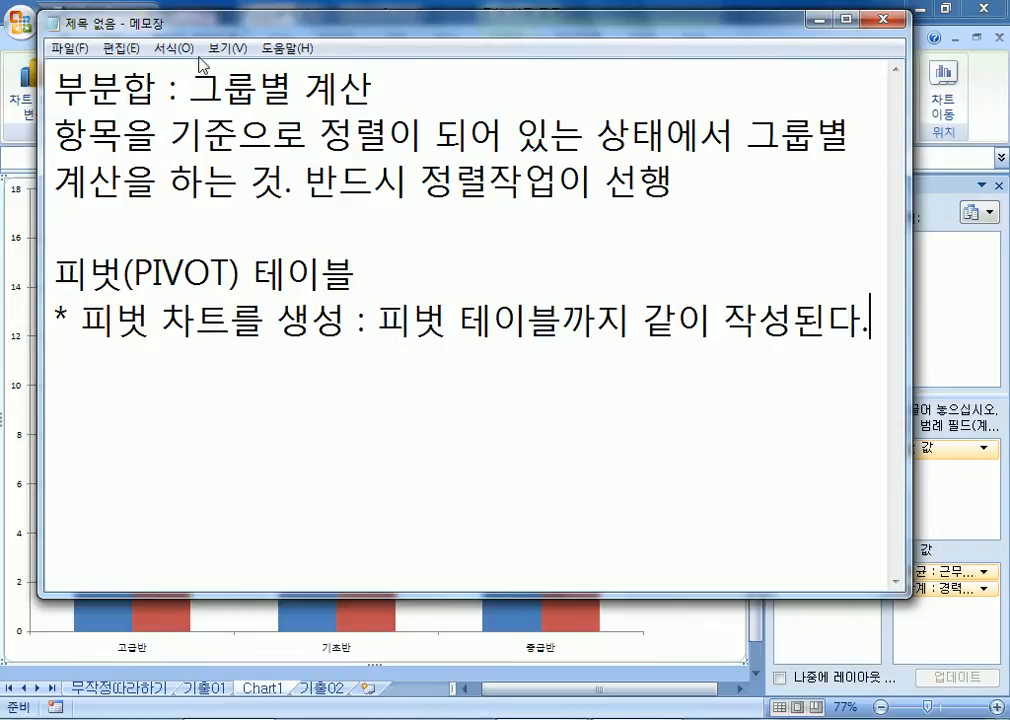
drag(166, 18, 137, 12)
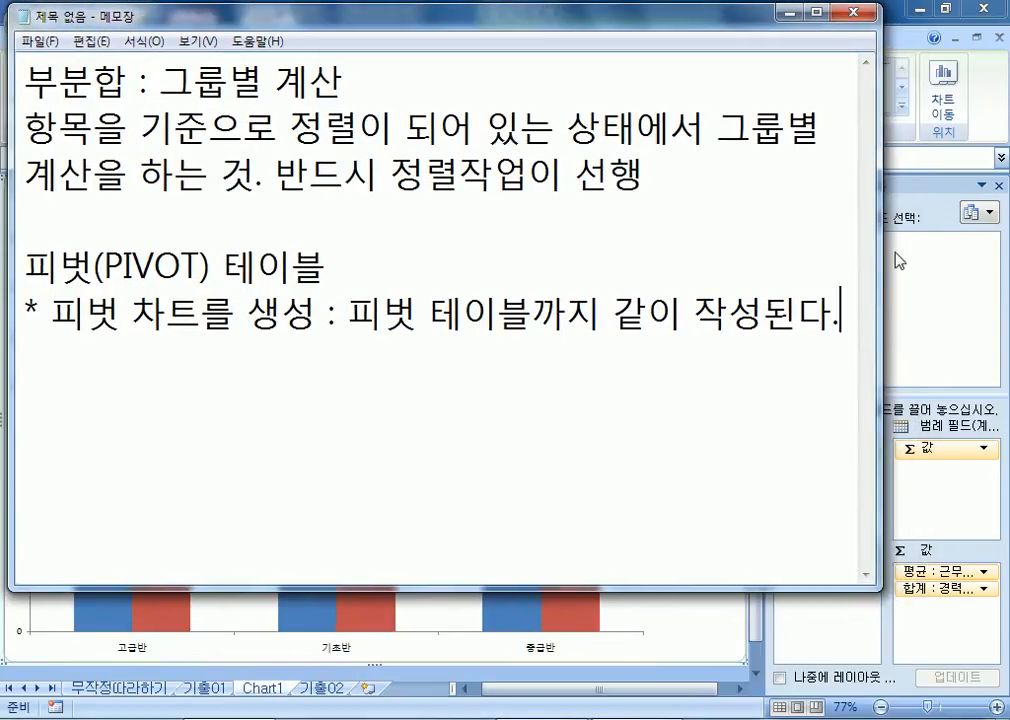
Widen the note window and add the line "* 피벗 테이블을 이용하여 피벗 차트가 만들어졌다." below the pivot chart note
drag(881, 255, 986, 338)
key(Return)
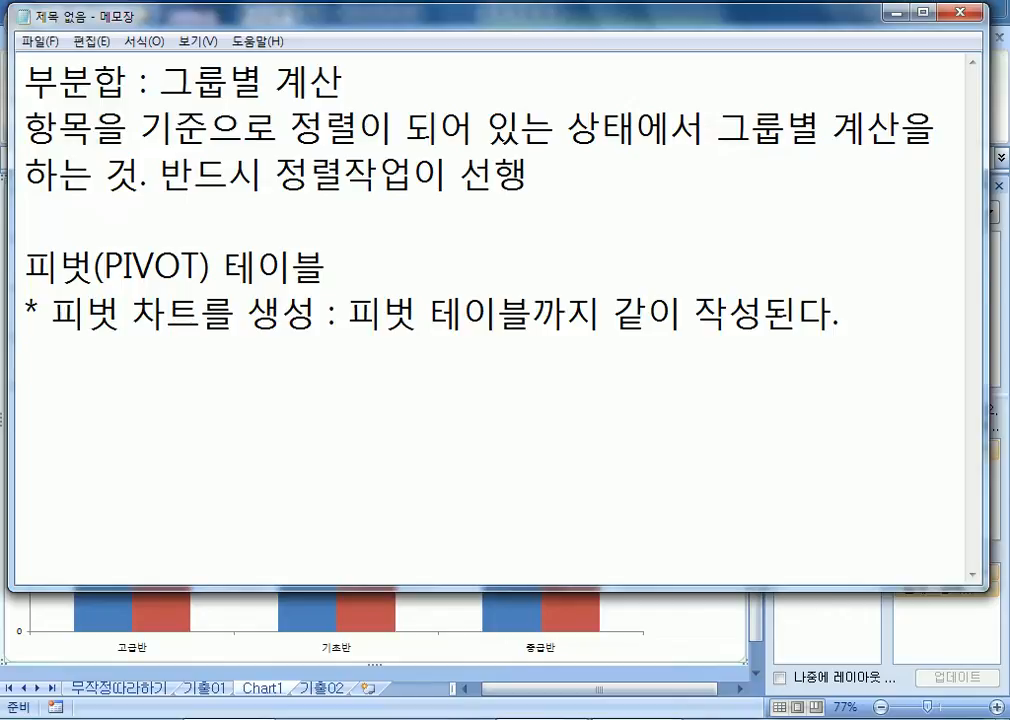
text(* 피벗)
text( 테이블ㅇ)
text(을 이용하여 ㅍ)
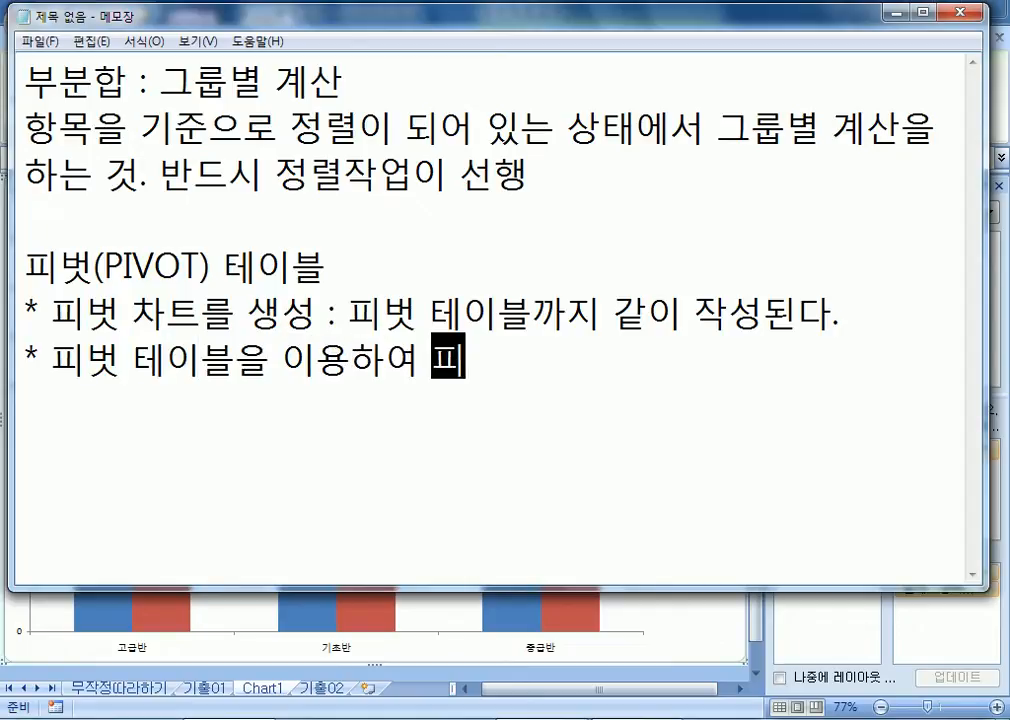
text(핍서)
key(BackSpace)
key(BackSpace)
key(BackSpace)
text(피)
text(벗 차트가 )
text(만들엊)
text(진것다)
key(BackSpace)
key(BackSpace)
key(BackSpace)
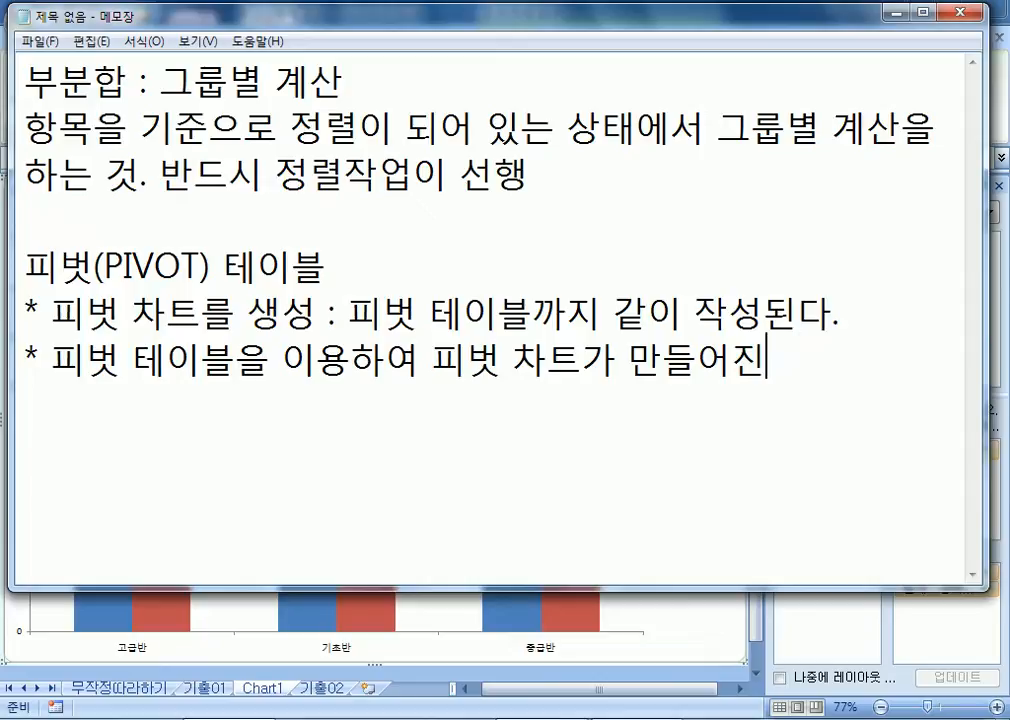
key(BackSpace)
text(졌다.)
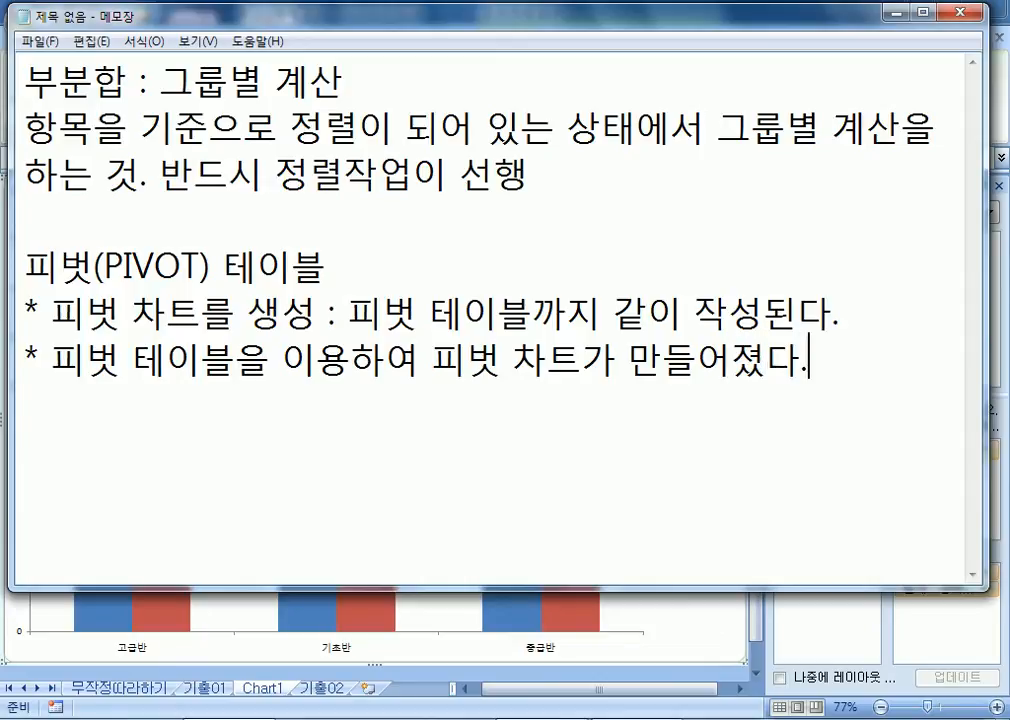
key(Return)
Switch to Excel and look at the pivot table on the 기출02 sheet, selecting its 값 heading in B15
click(656, 648)
click(330, 689)
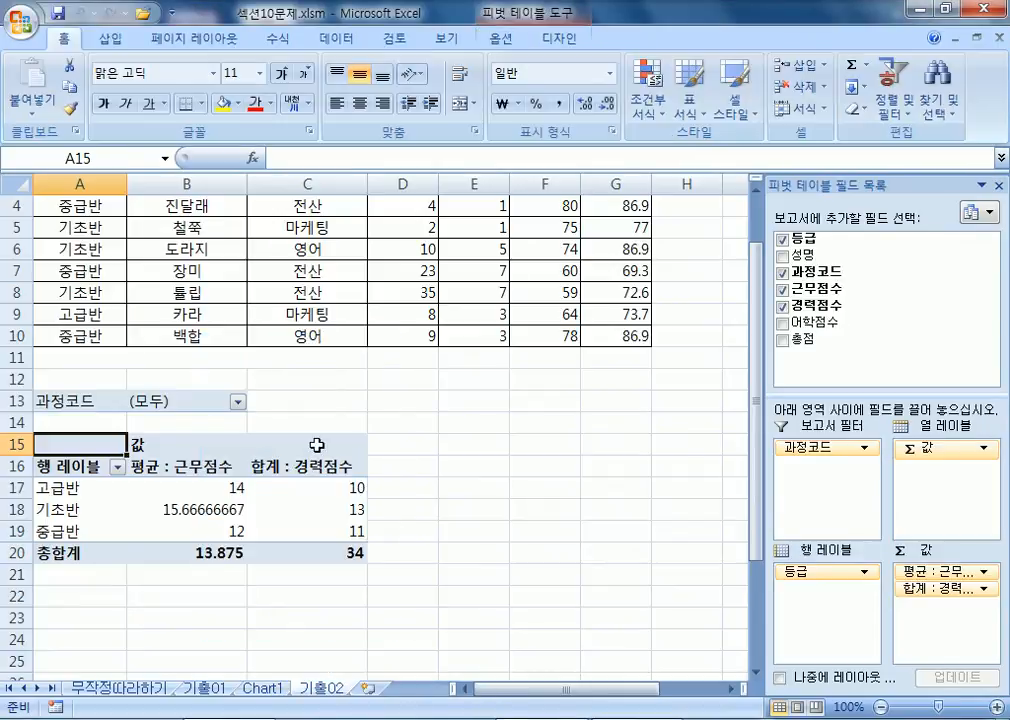
click(215, 445)
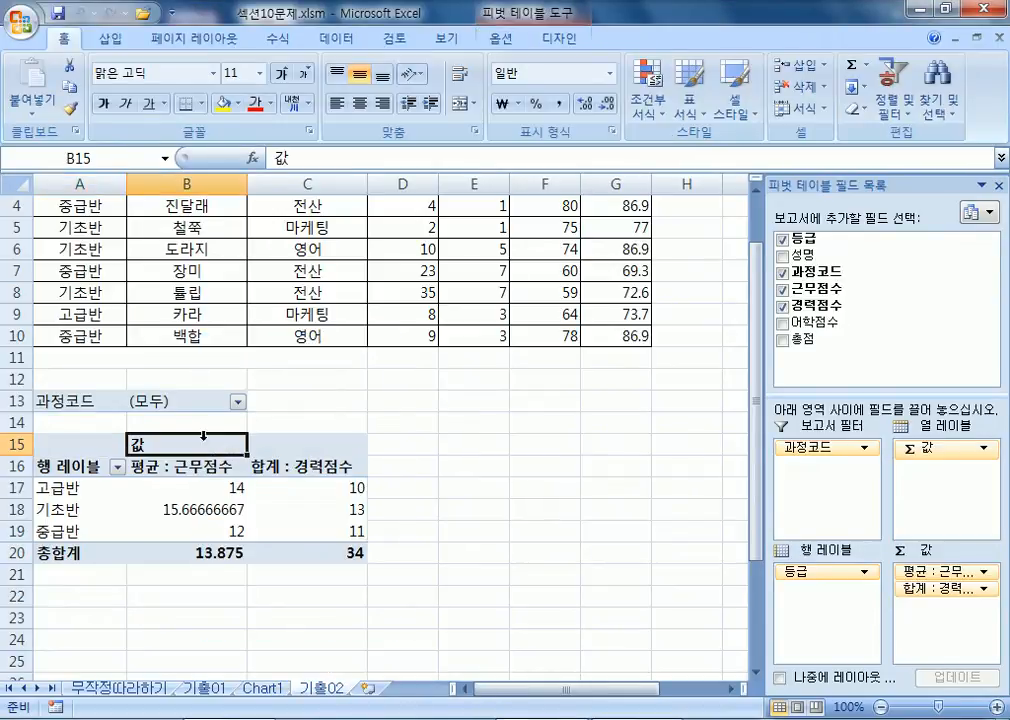
Switch to Notepad, add the line "* 피벗 테이블을 삭제하면 피벗 차트는 일반 차트로 변경된다." and widen the window until it fits on one row
click(348, 718)
text(* 피벗 테)
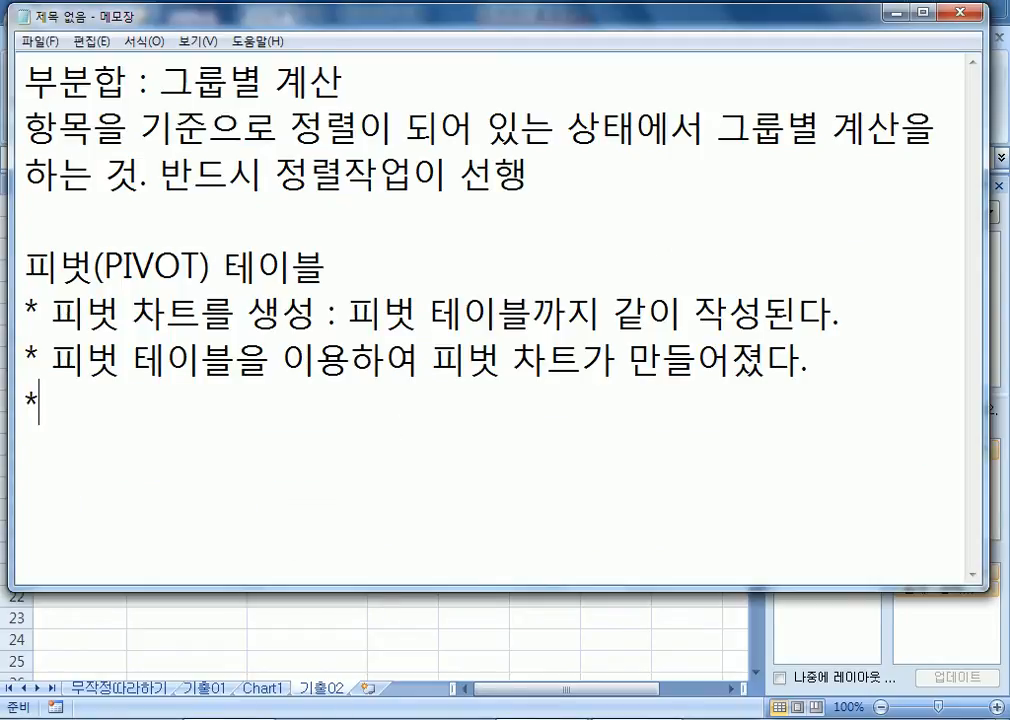
text(이블을 삭제)
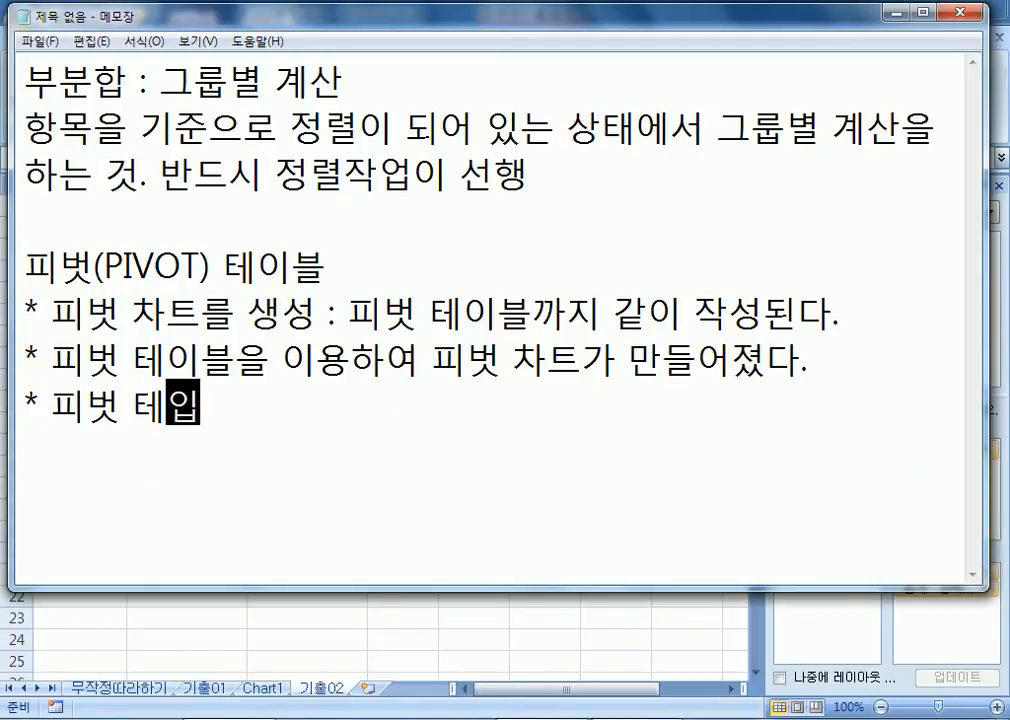
text(하면 핍서)
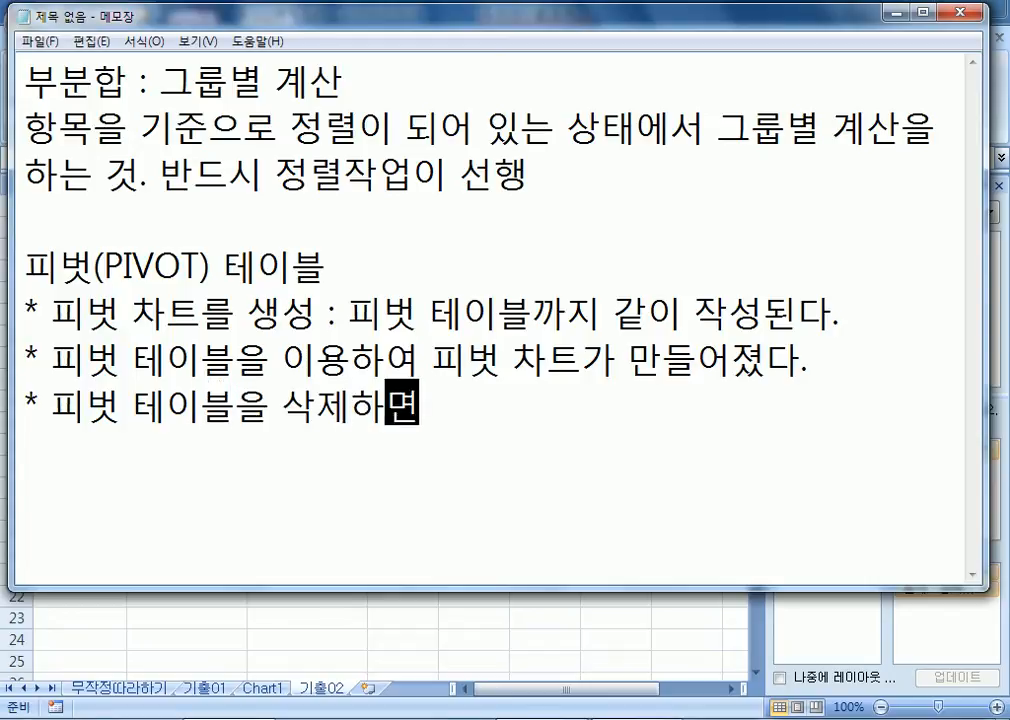
key(BackSpace)
key(BackSpace)
key(BackSpace)
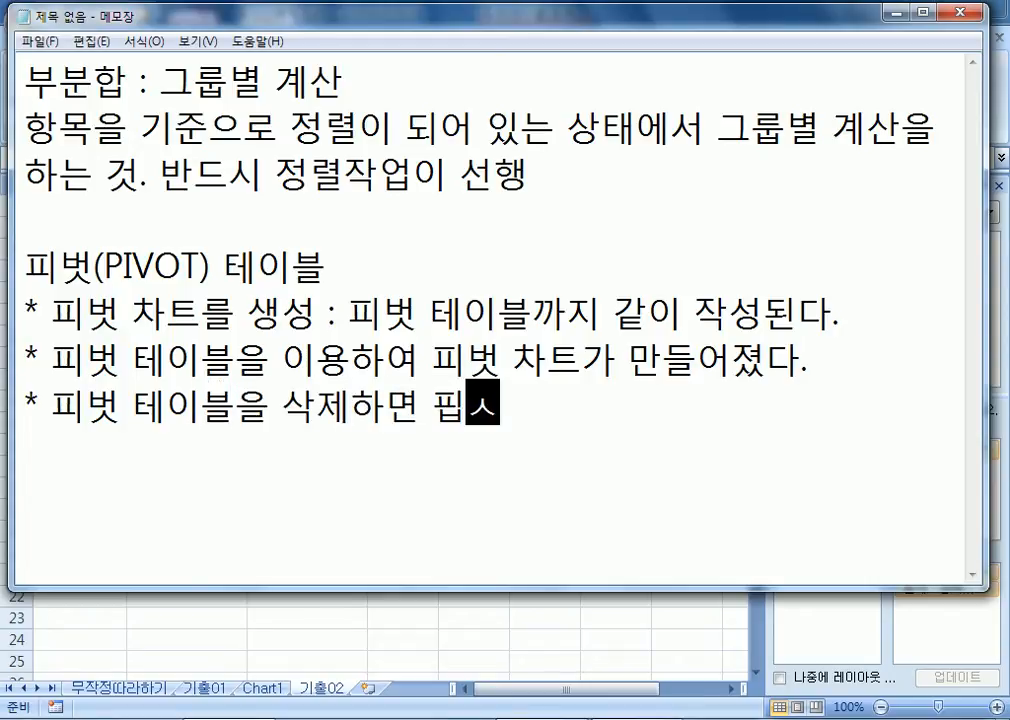
text(피벗 차트는 )
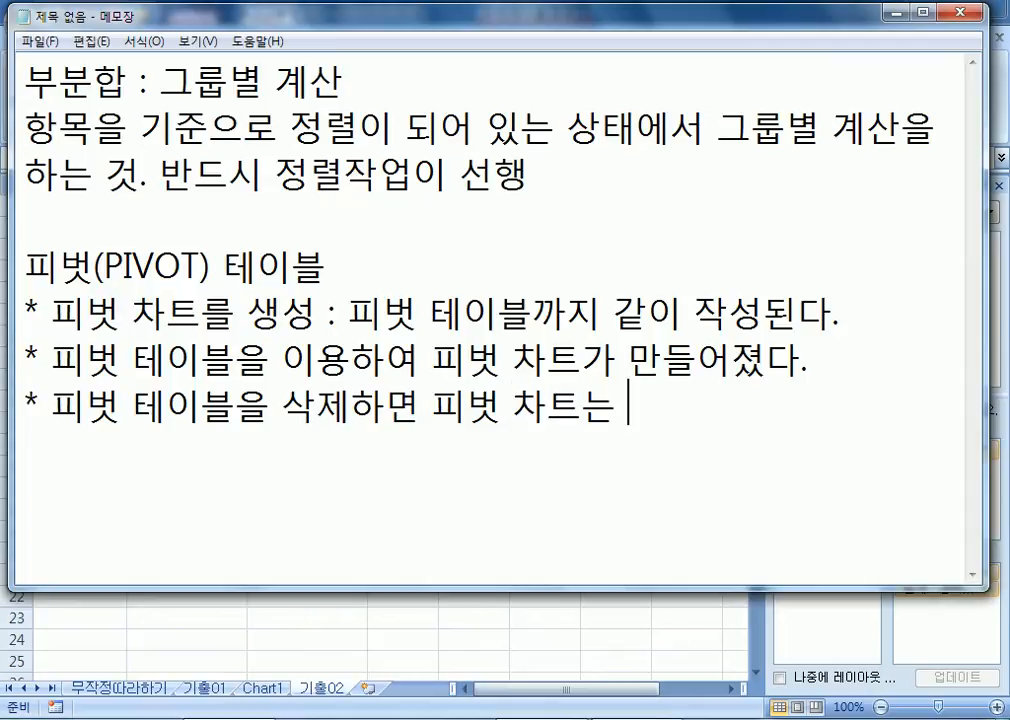
text(일반)
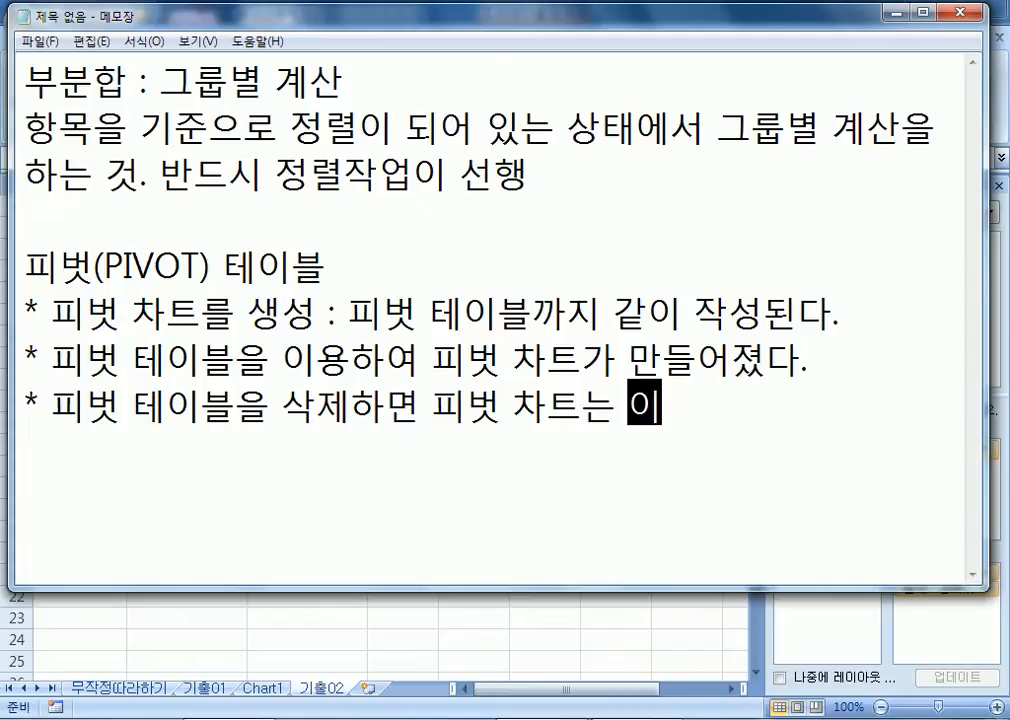
text( ㅌ)
key(BackSpace)
text(ㅊㅌ)
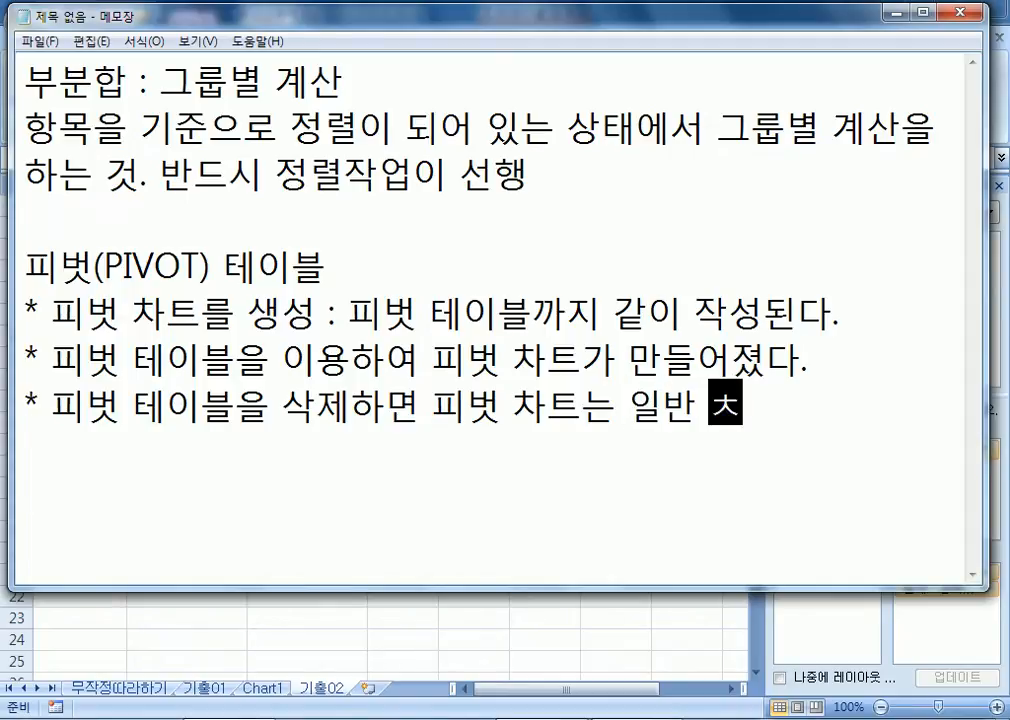
key(BackSpace)
key(BackSpace)
text(차트로)
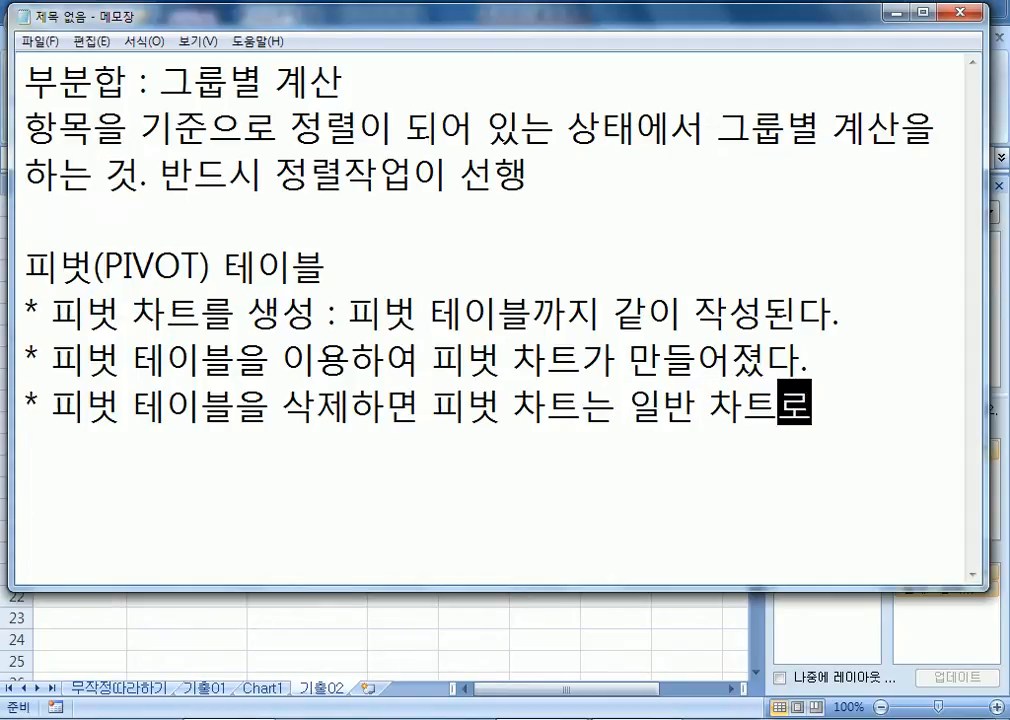
text( 변경된다.)
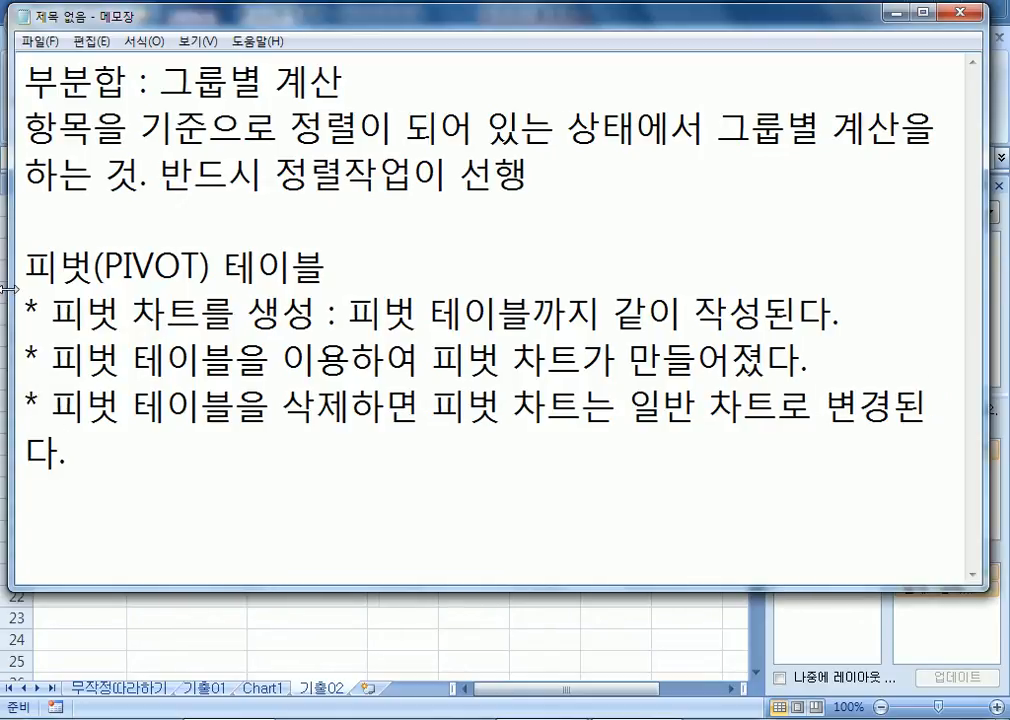
drag(9, 228, 0, 228)
drag(988, 405, 1003, 400)
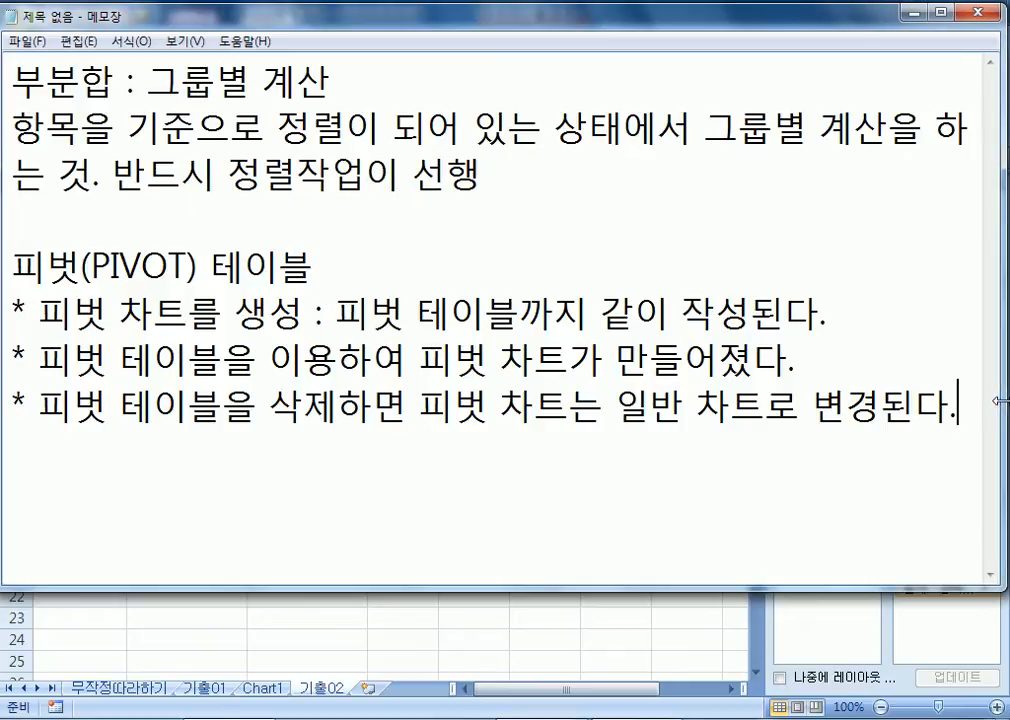
Add the line "* 피벗 테이블의 내용은 수작업으로 변경할 수 없다." at the end of the pivot table notes
key(Return)
text(피벗 테)
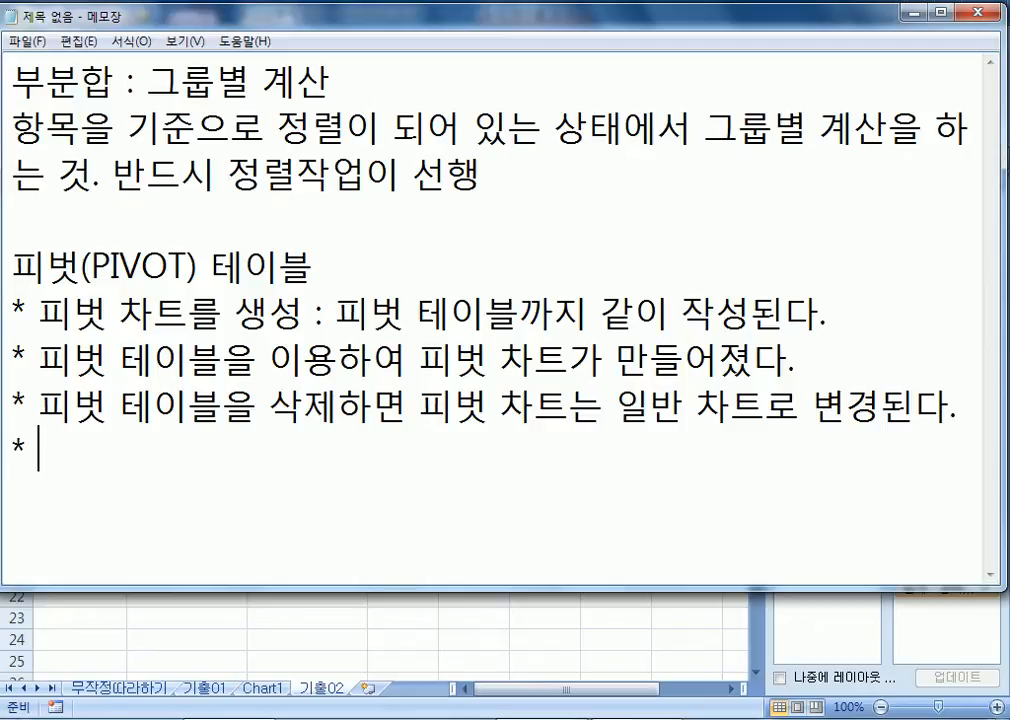
text(이블이)
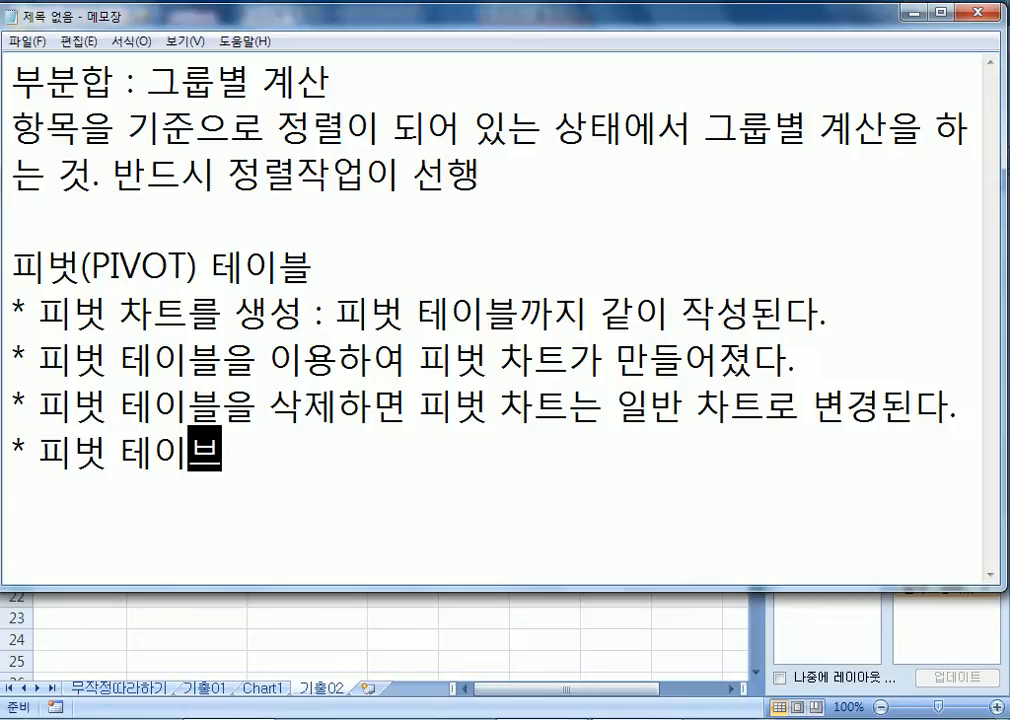
key(BackSpace)
key(BackSpace)
text(의 내용은 )
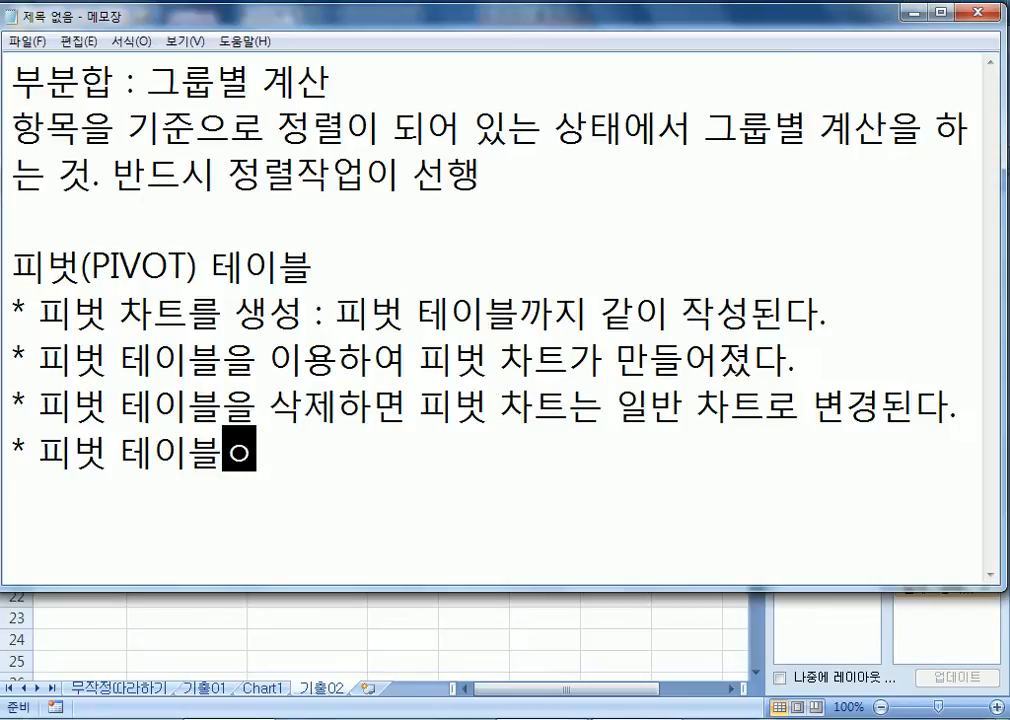
text(수작업으로 ㅂ)
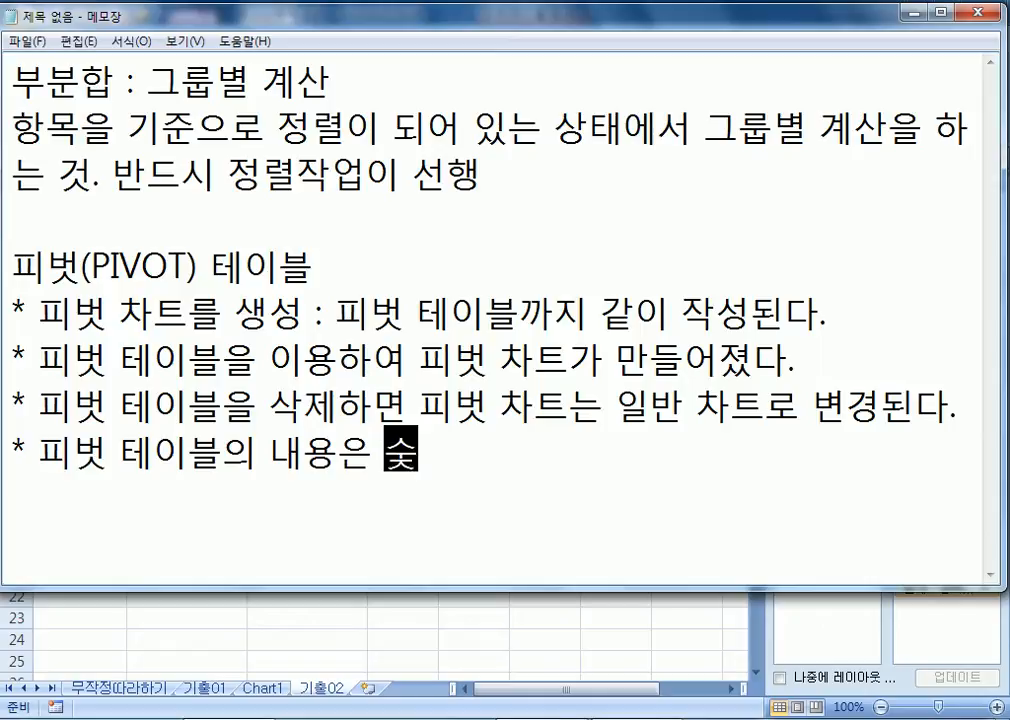
text(변경할 수 ㅇ)
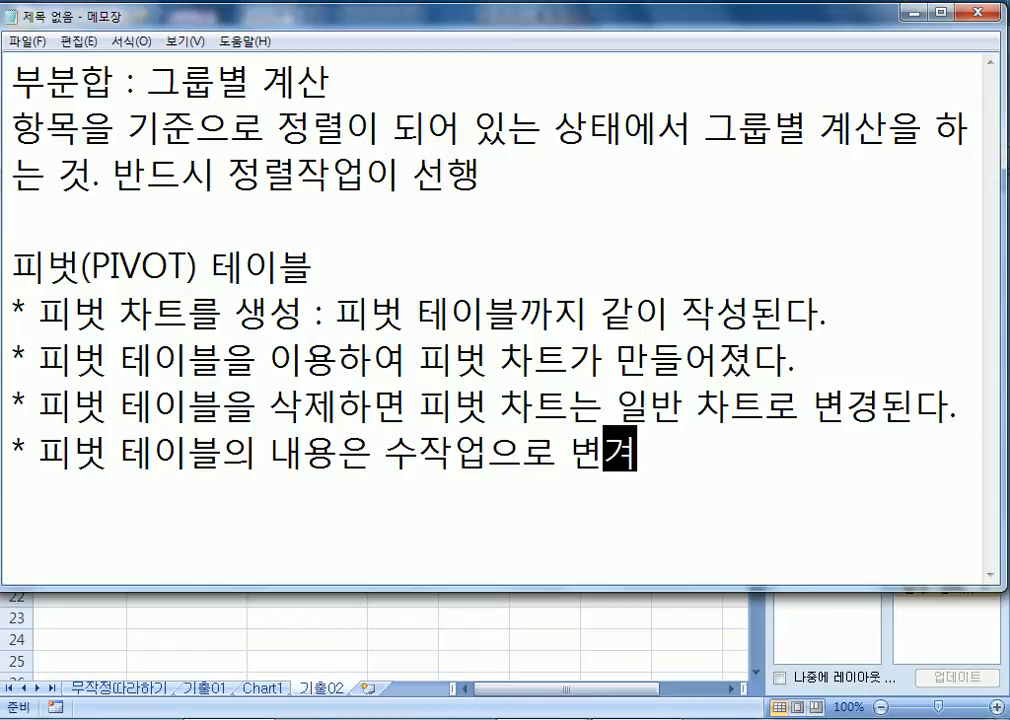
text(엇ㅂ)
key(BackSpace)
key(BackSpace)
text(없다.)
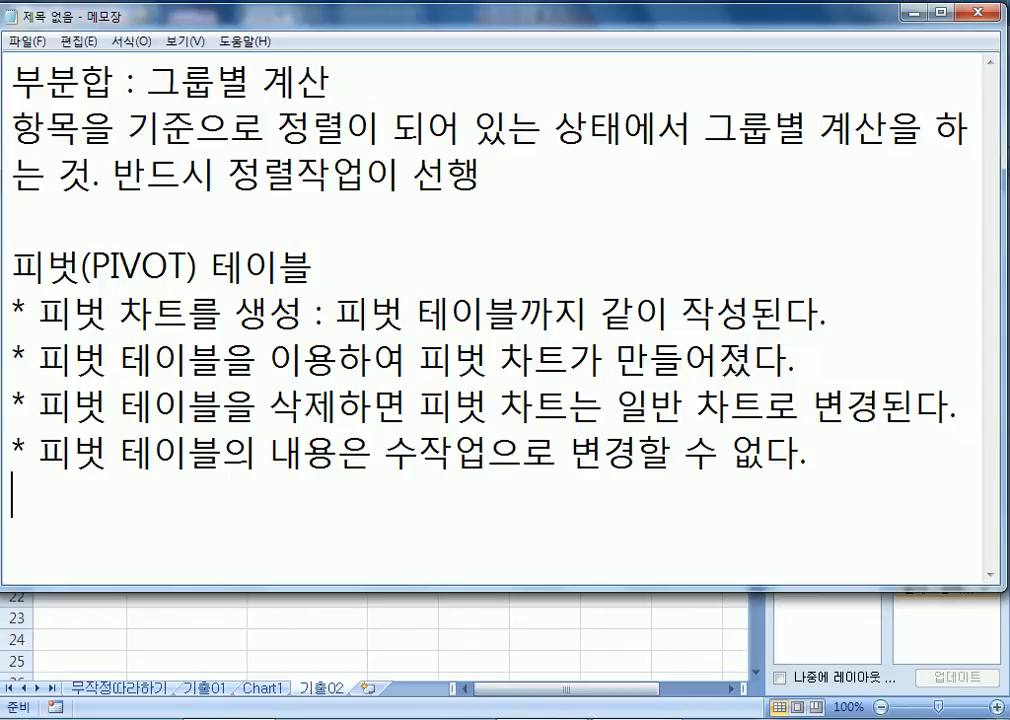
Switch to Excel and try to delete the 고급반 values in C17 and B17 of the pivot table
key(alt+Tab)
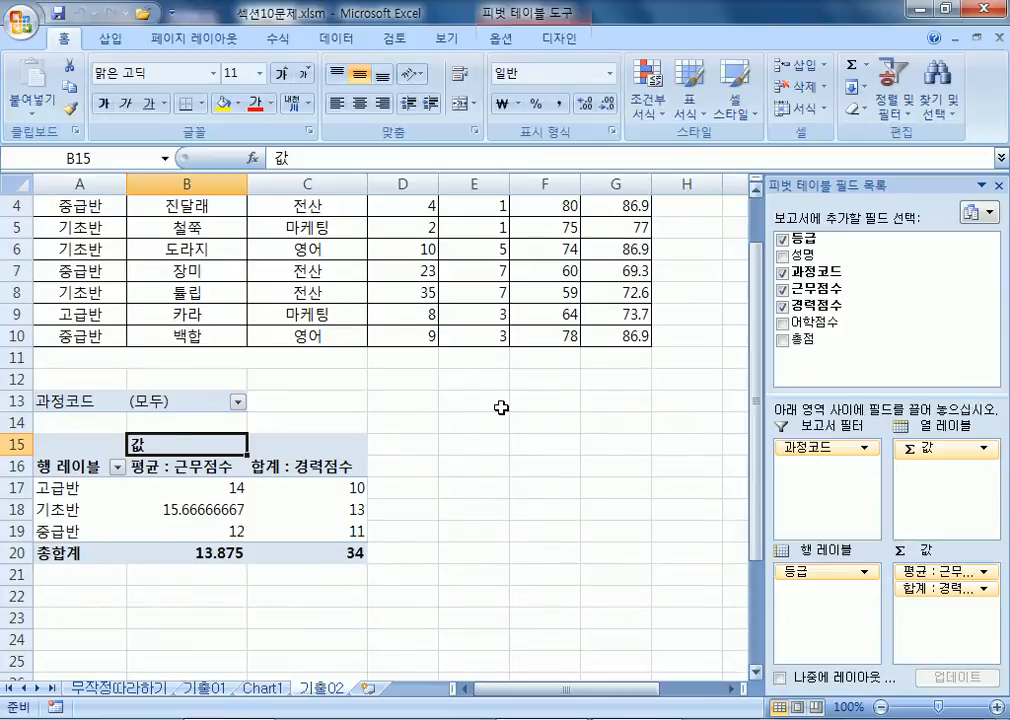
scroll(500, 440, down, 4)
scroll(395, 462, up, 1)
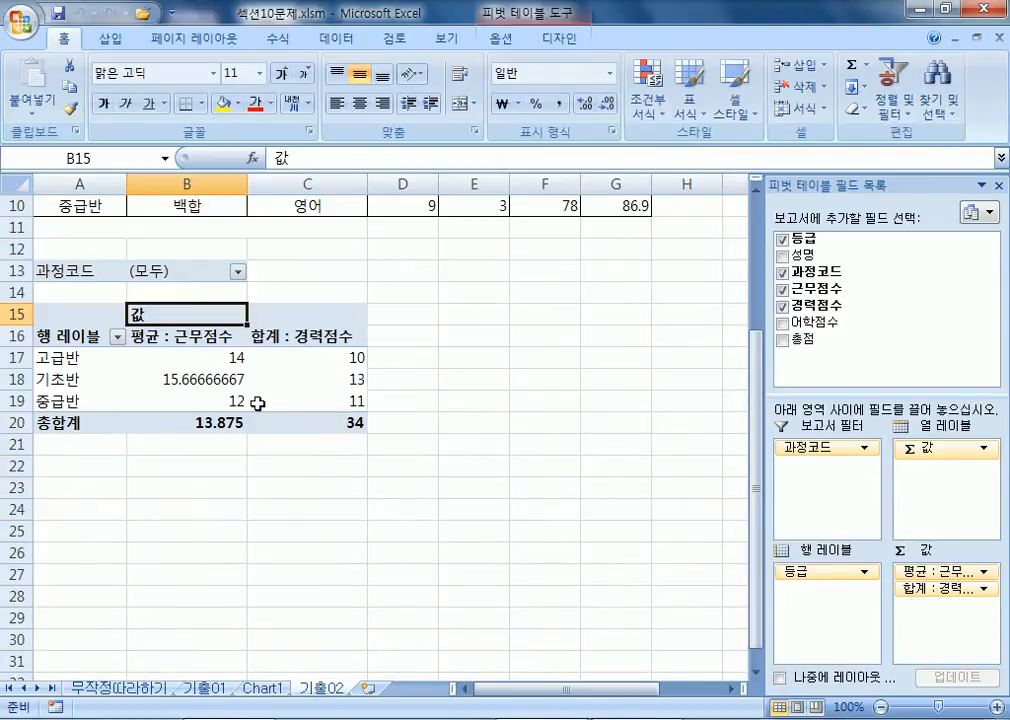
click(331, 352)
key(Delete)
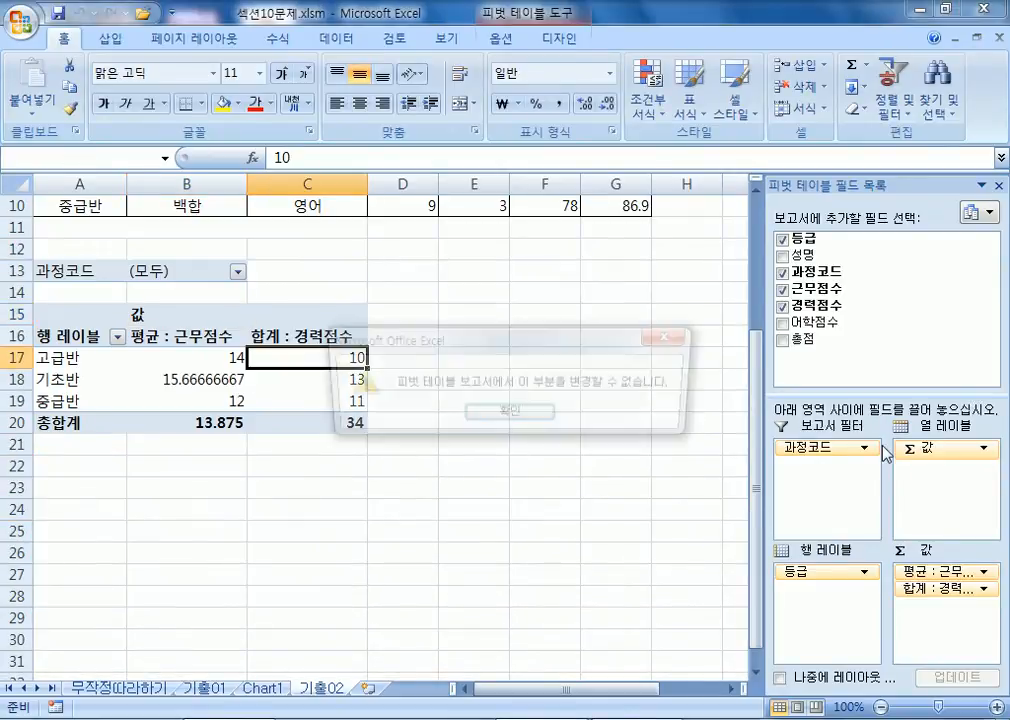
key(Return)
drag(140, 357, 333, 404)
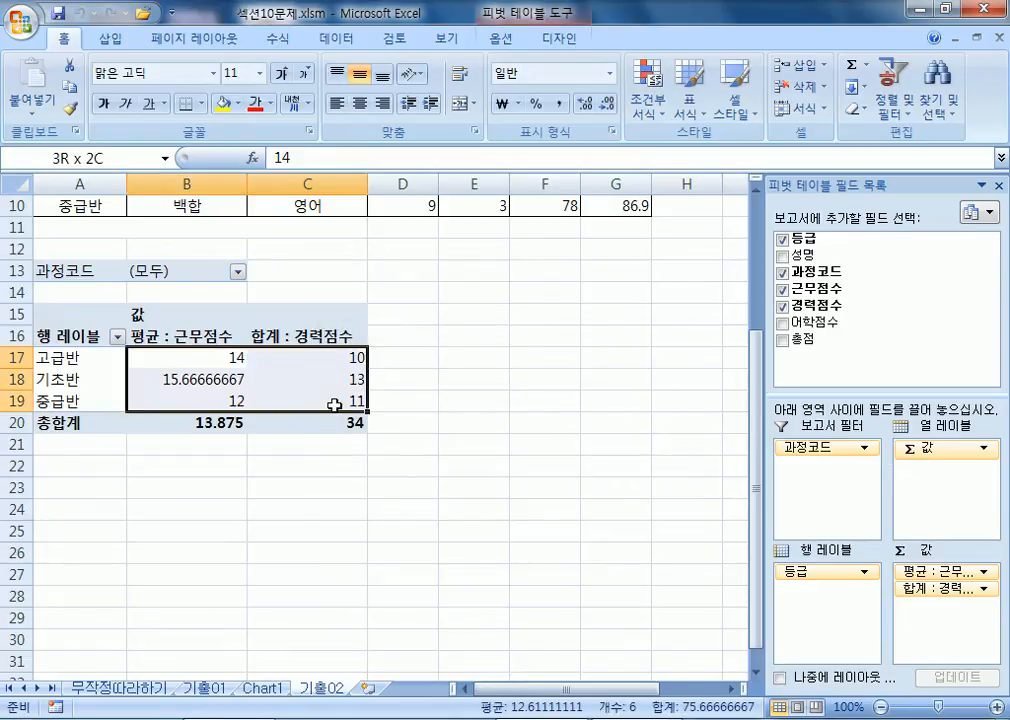
click(219, 362)
key(Delete)
key(Return)
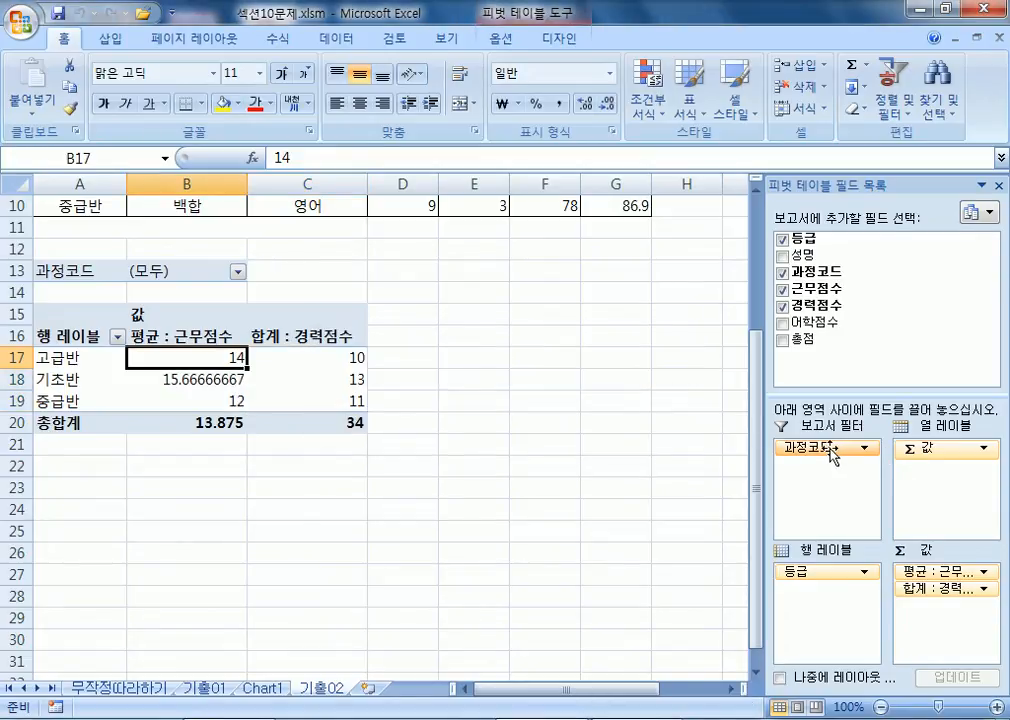
Select the source data in C2:F10 of the 연수 점수 현황 table to compare it with the pivot table
scroll(449, 343, up, 3)
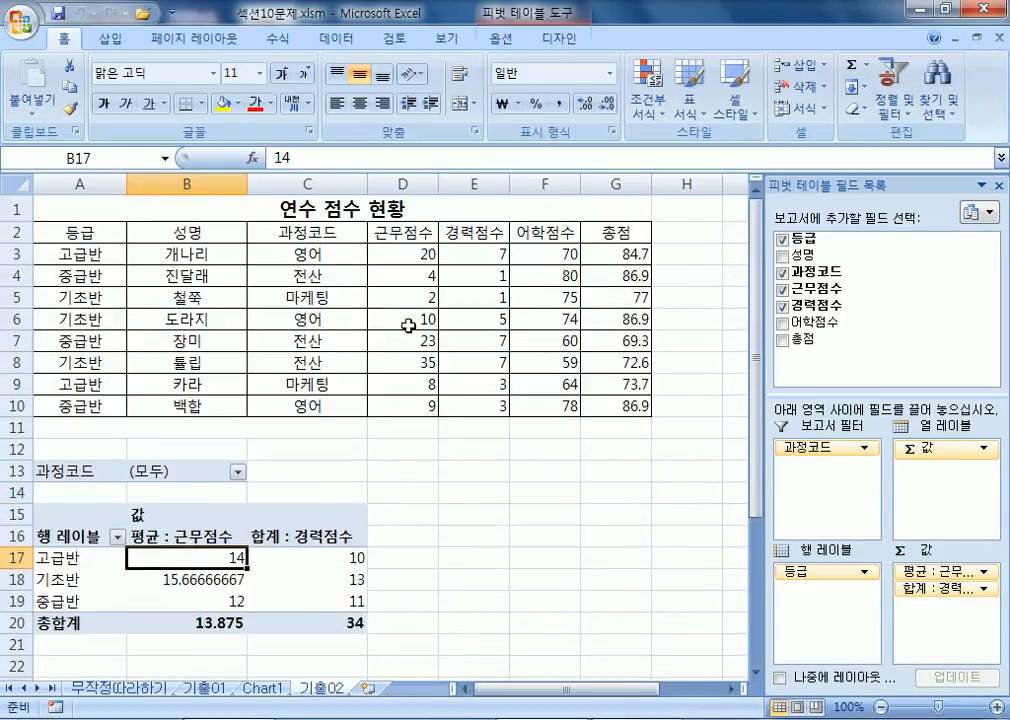
drag(286, 232, 564, 406)
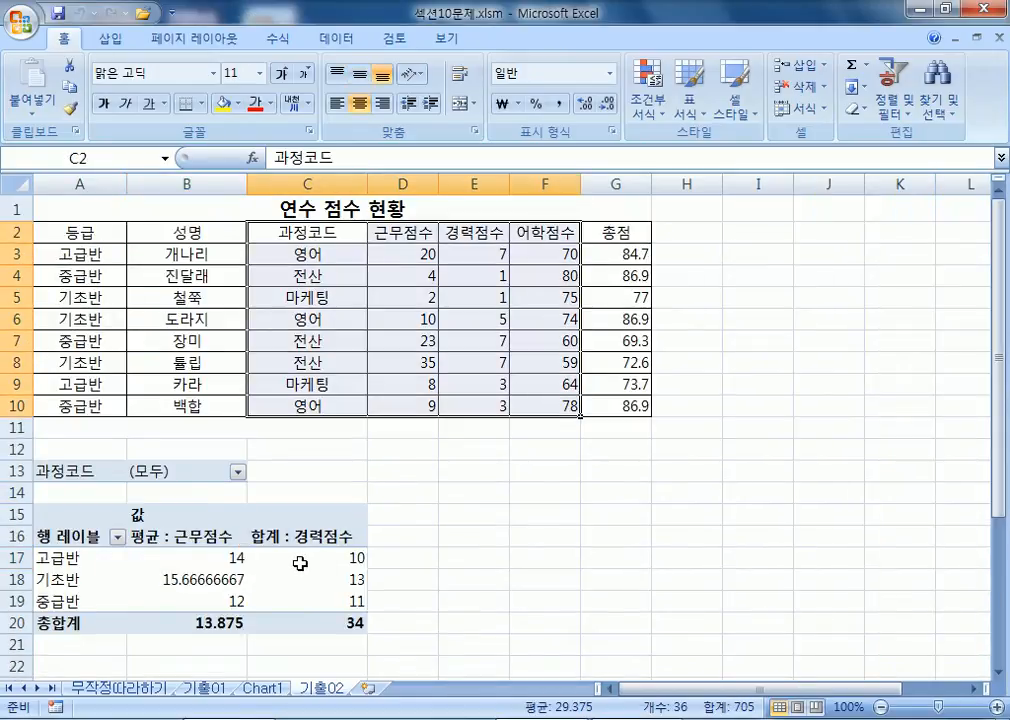
Switch to the Notepad notes and add the bullet "* 원 데이터를 수정하면 피벗 테이블에 반영된다." below the last pivot table bullet
click(306, 560)
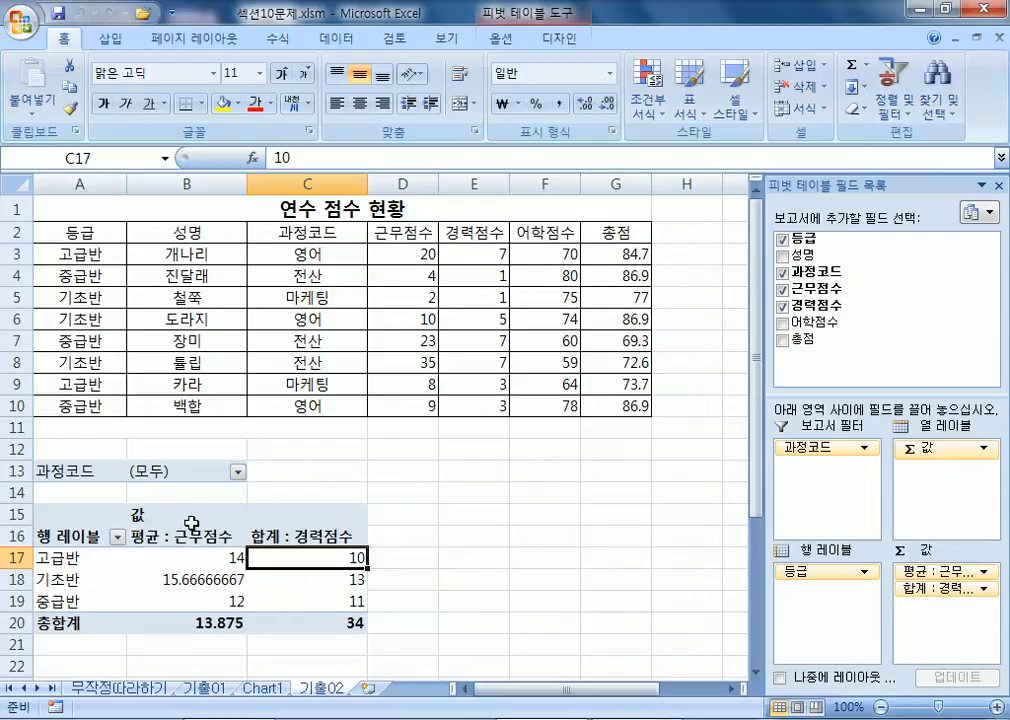
key(alt+Tab)
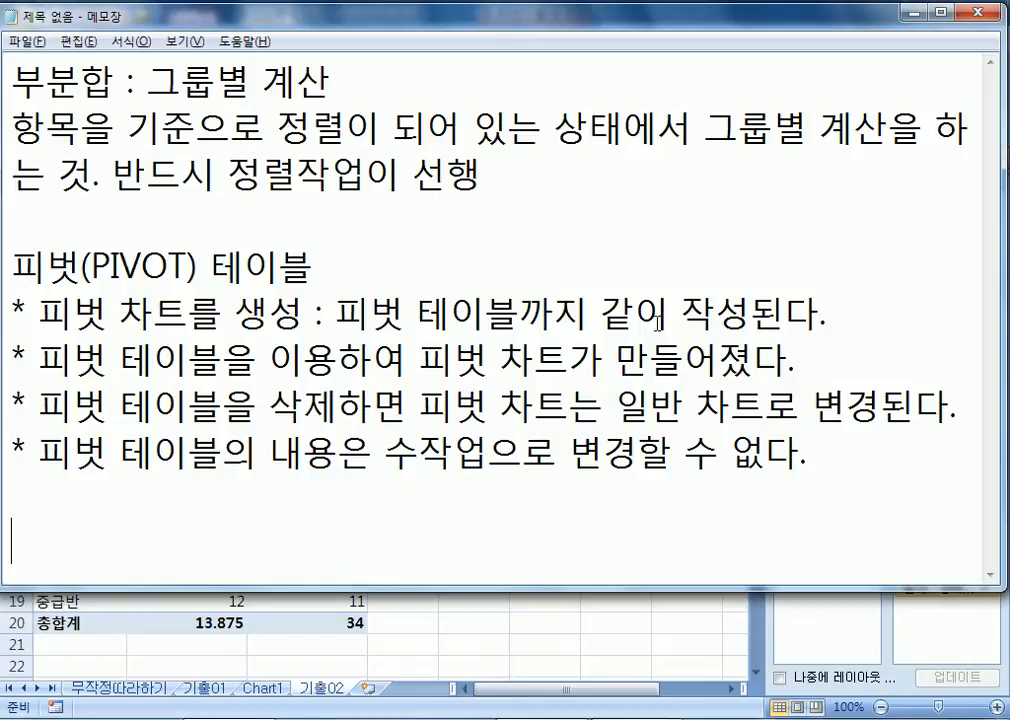
scroll(563, 250, down, 1)
key(Return)
text(* )
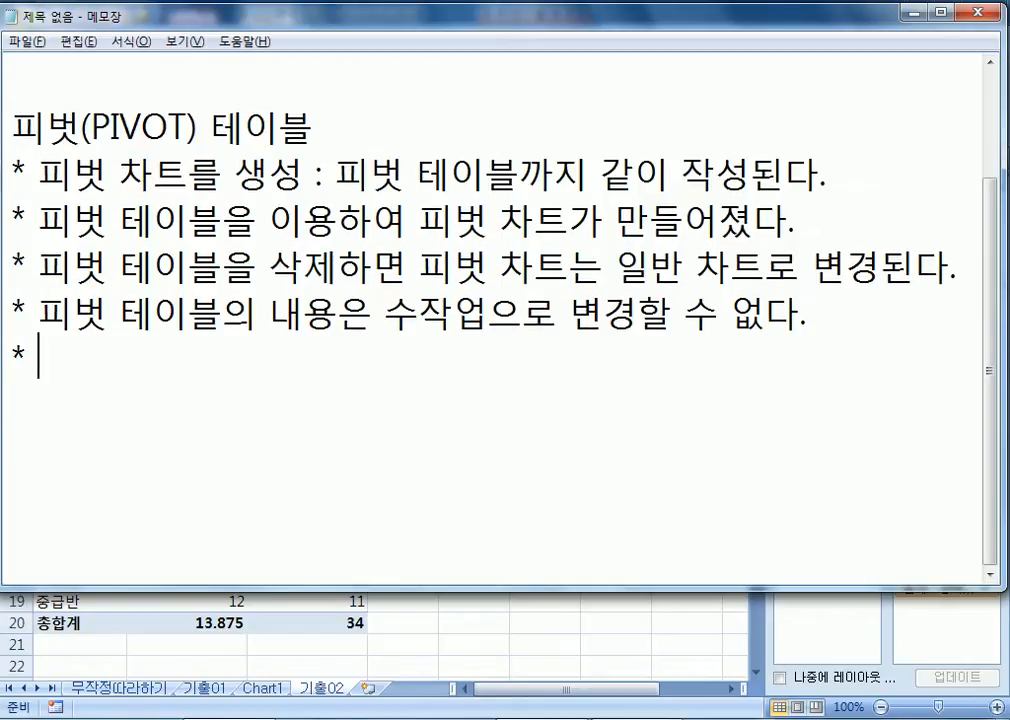
text(원 데이터를 수정하면)
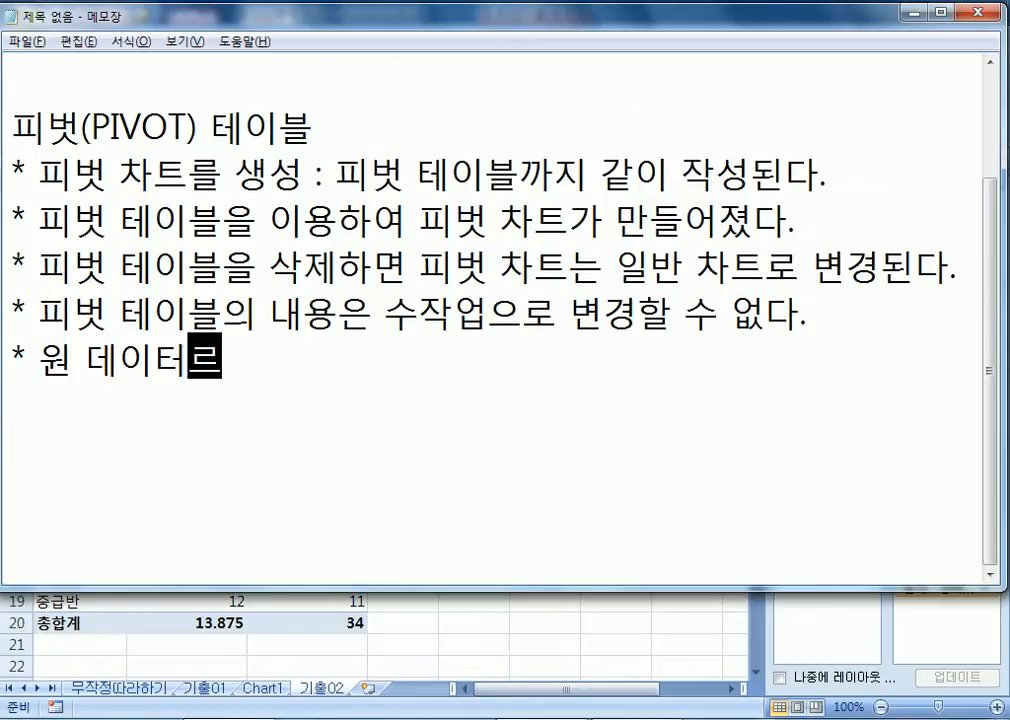
text( 핍멋)
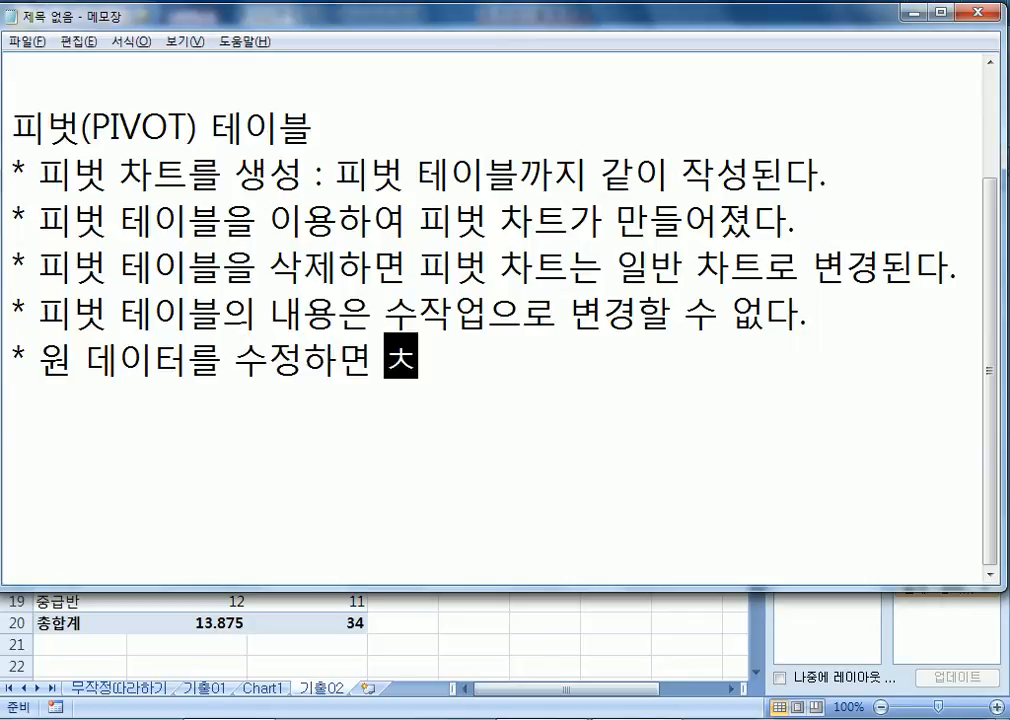
key(BackSpace)
key(BackSpace)
key(BackSpace)
key(BackSpace)
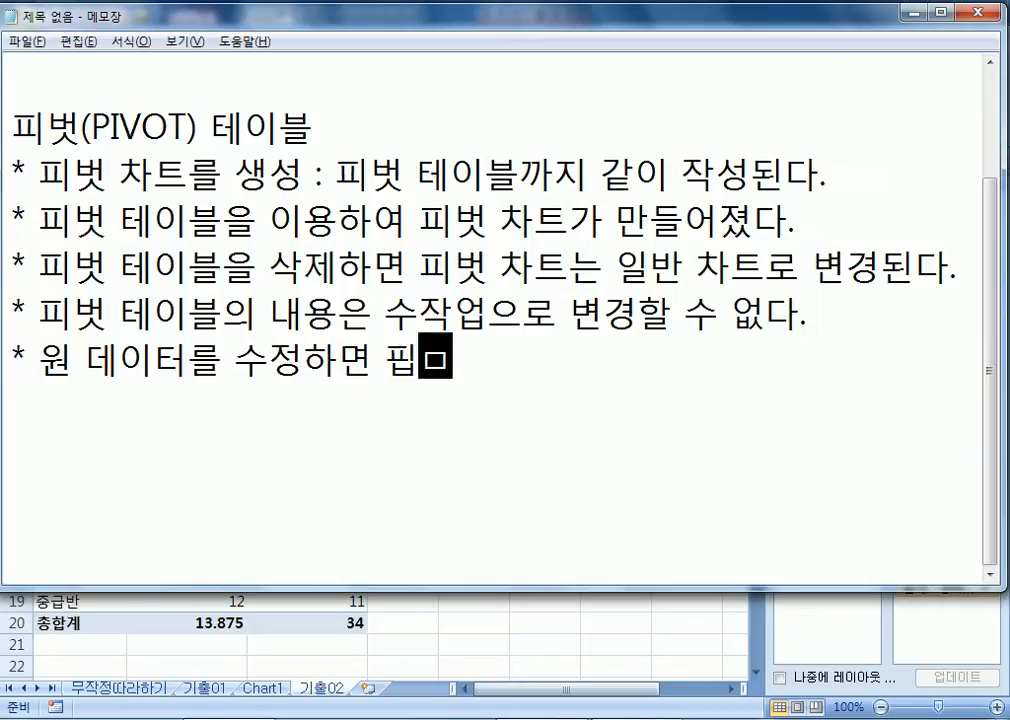
text(피벗 테)
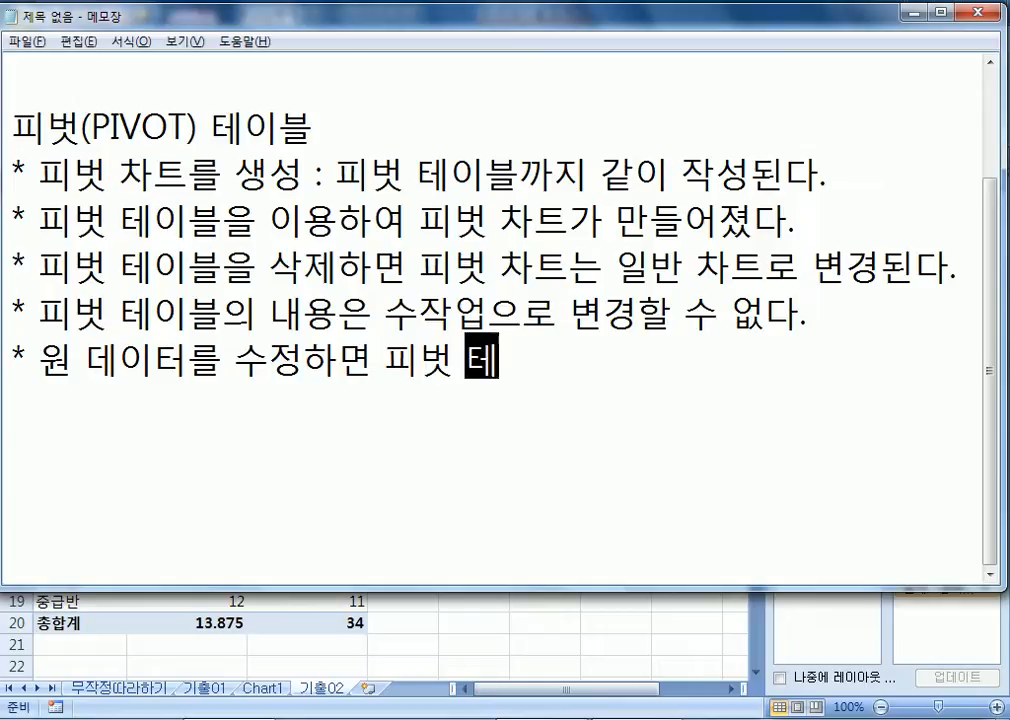
text(이블에 반영된다.)
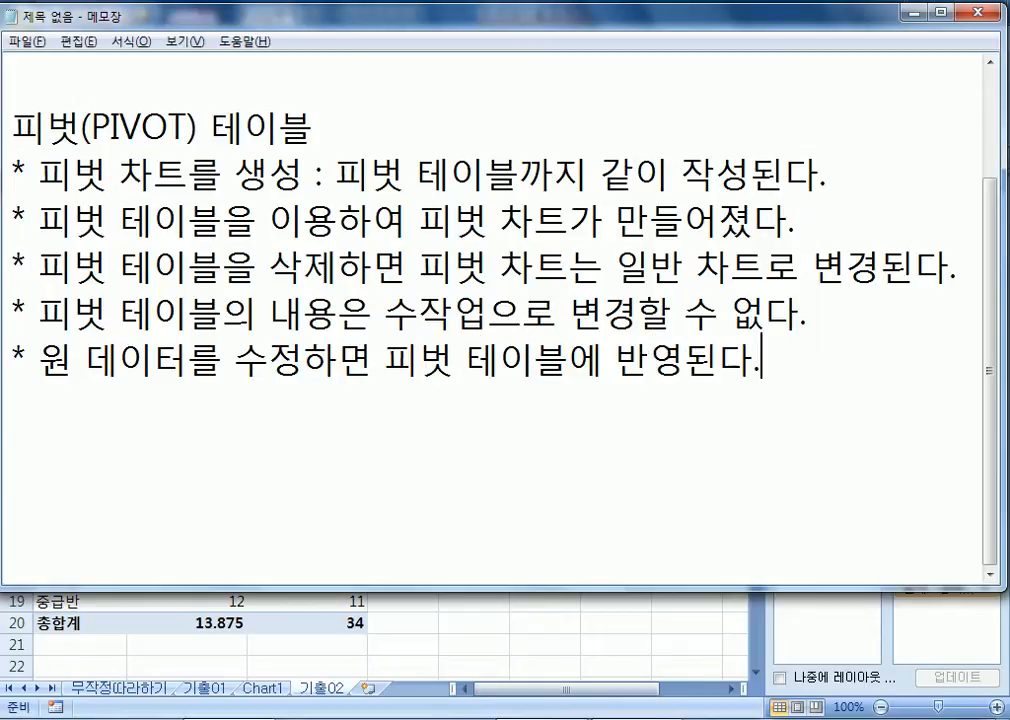
Add the continuation line "그러나 자동으로 반영되지 않고, 수동으로 반영시켜야 된다." under the new bullet
key(Return)
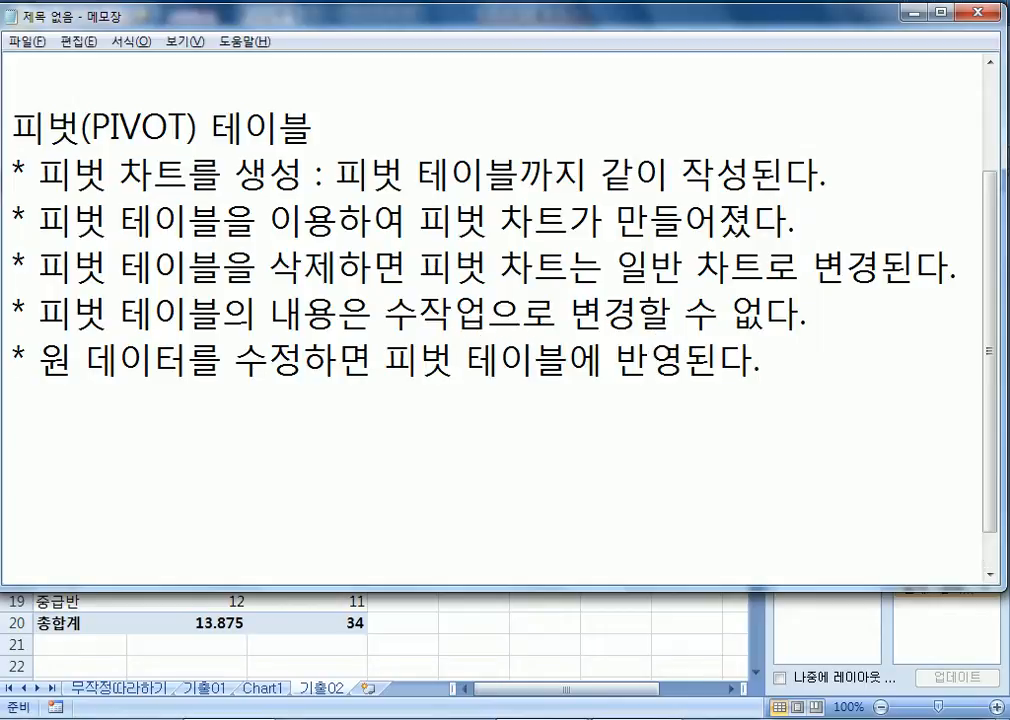
text(그)
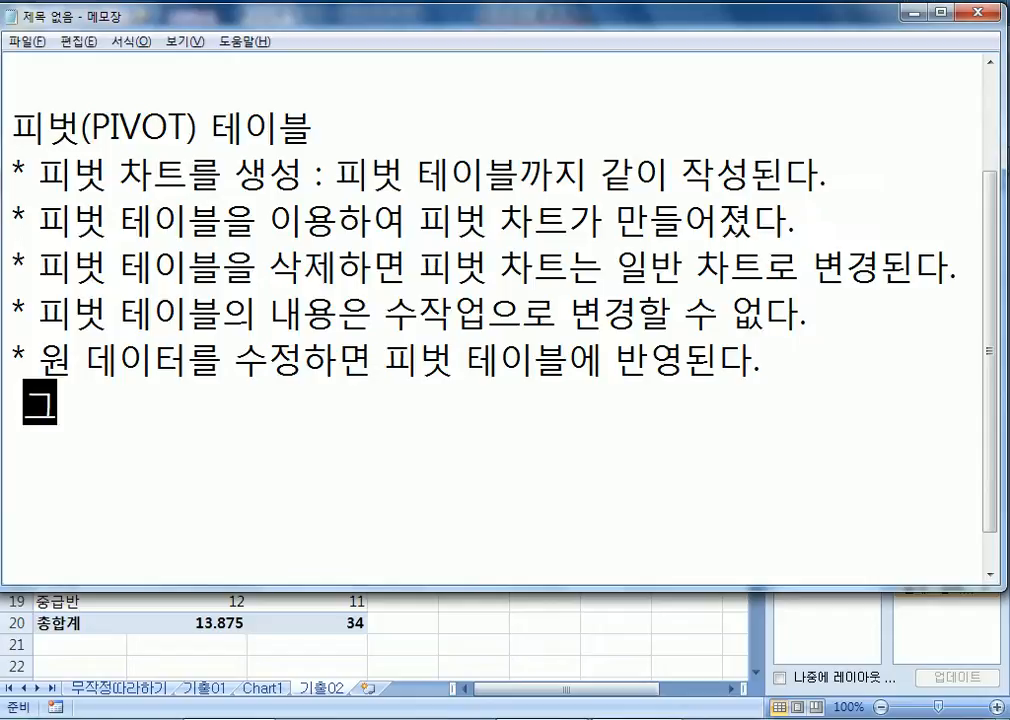
text(러나 자동으)
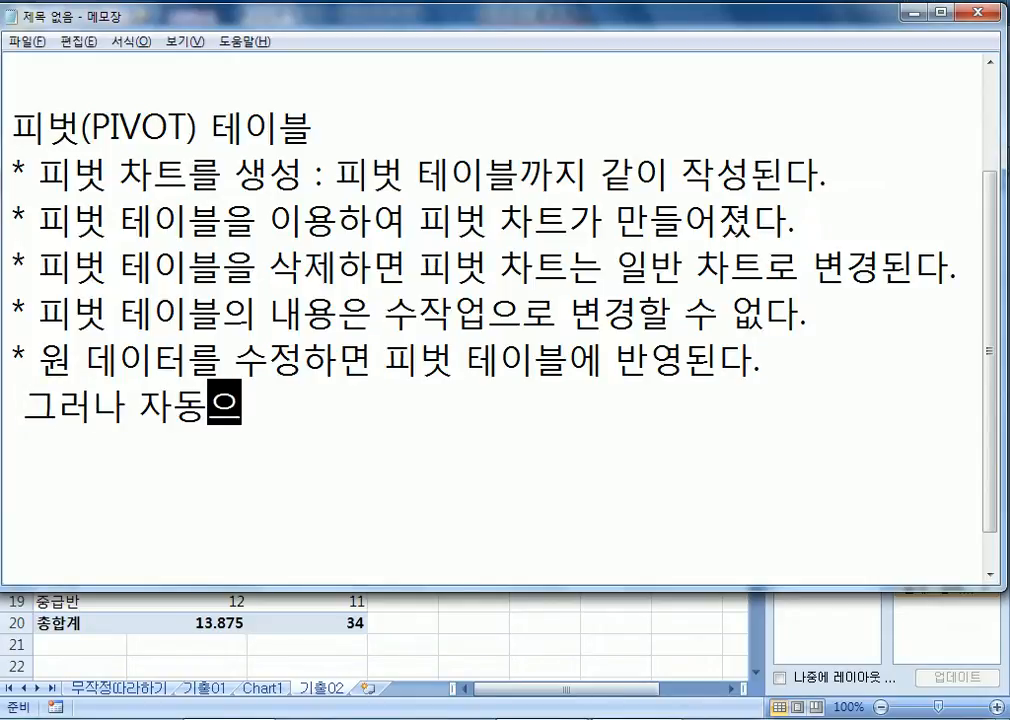
text(로 바반영되)
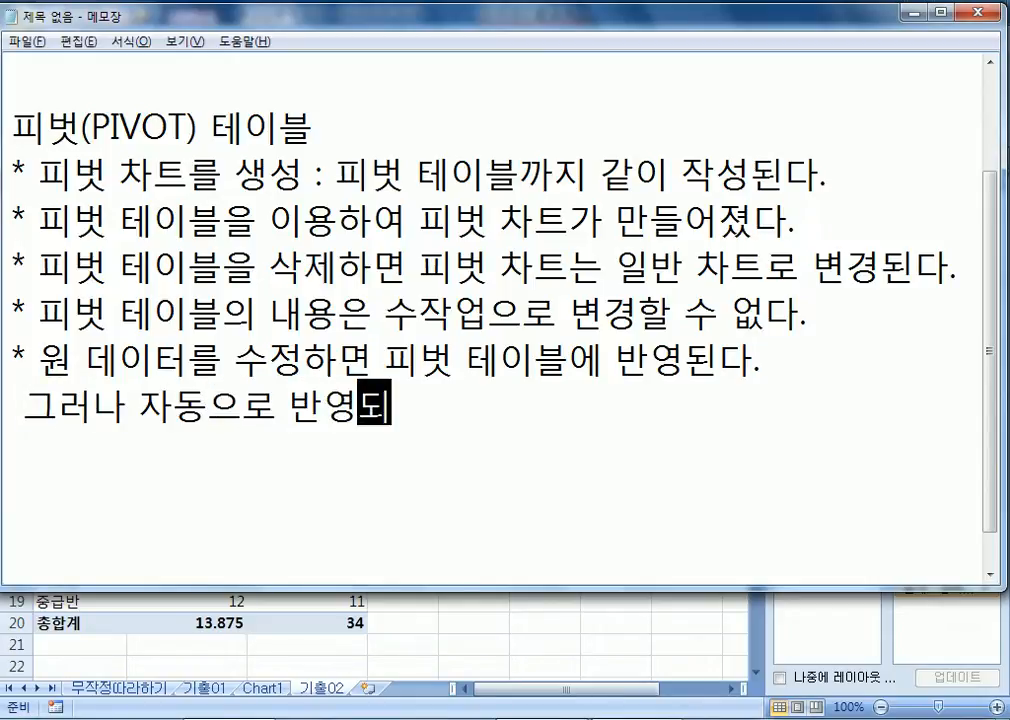
text(지 않고, )
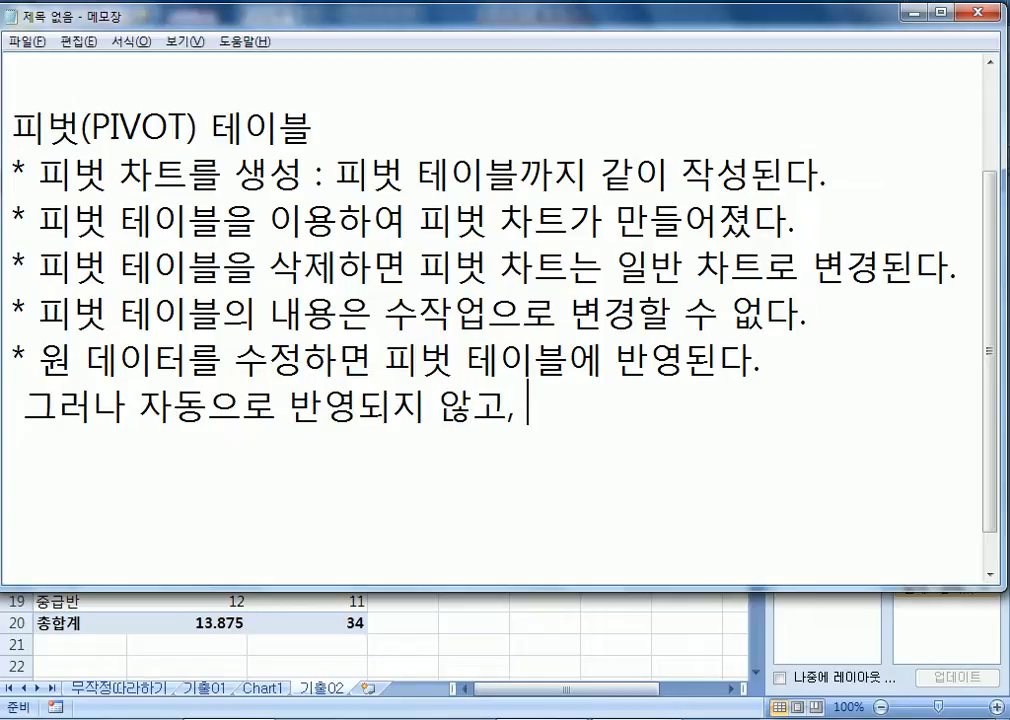
text(수동으로 자)
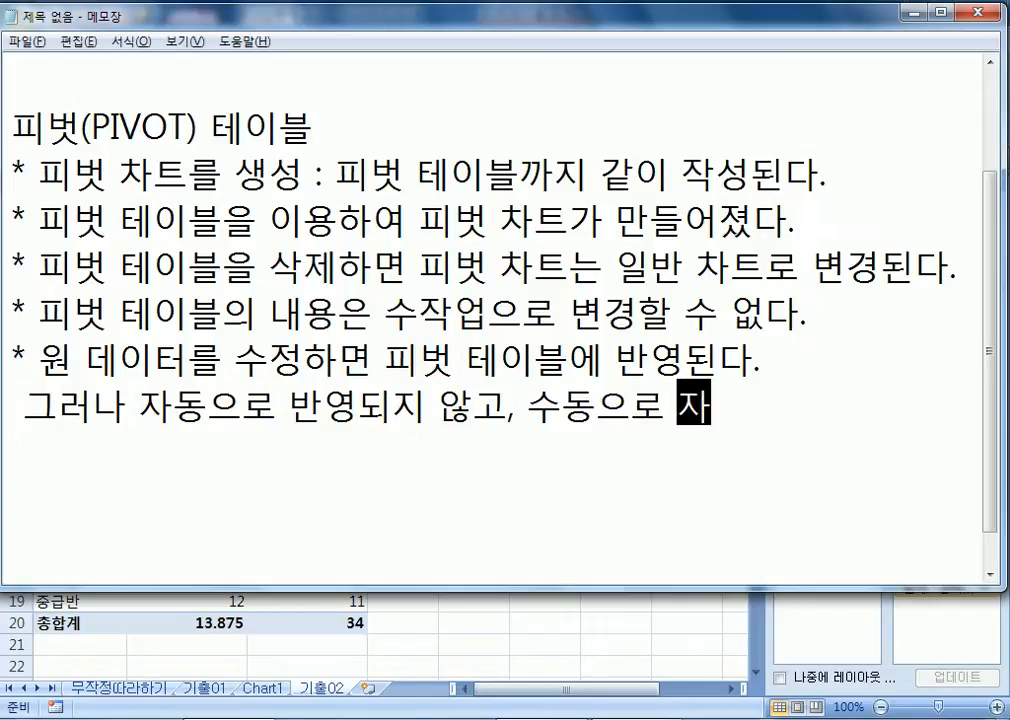
key(BackSpace)
text(반영시켜야 )
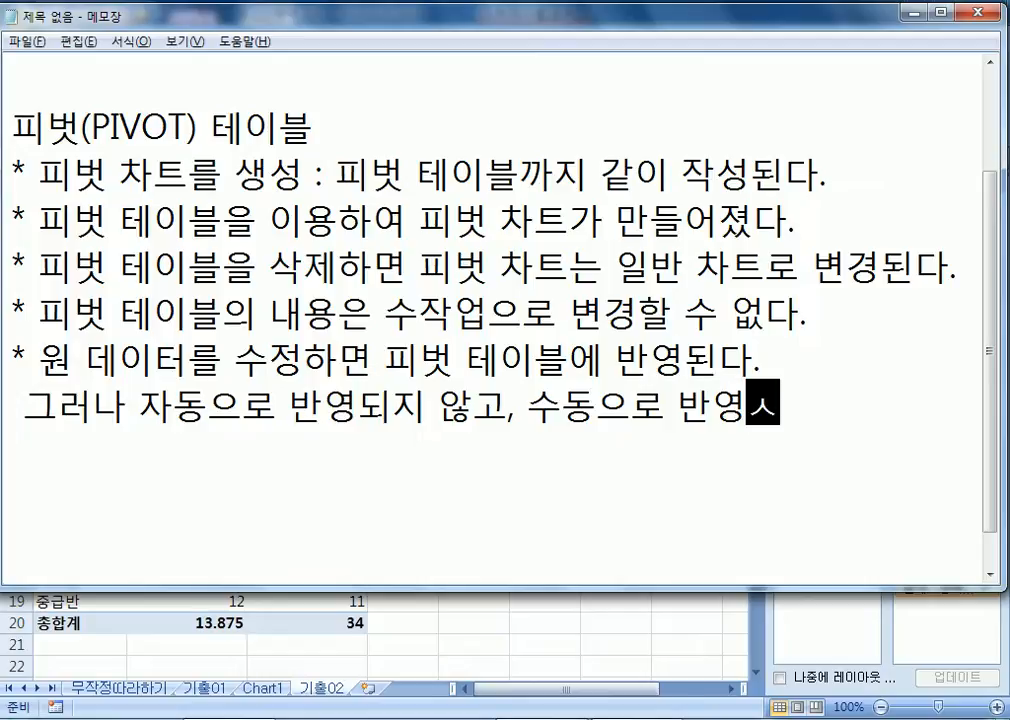
text(된다.)
key(Return)
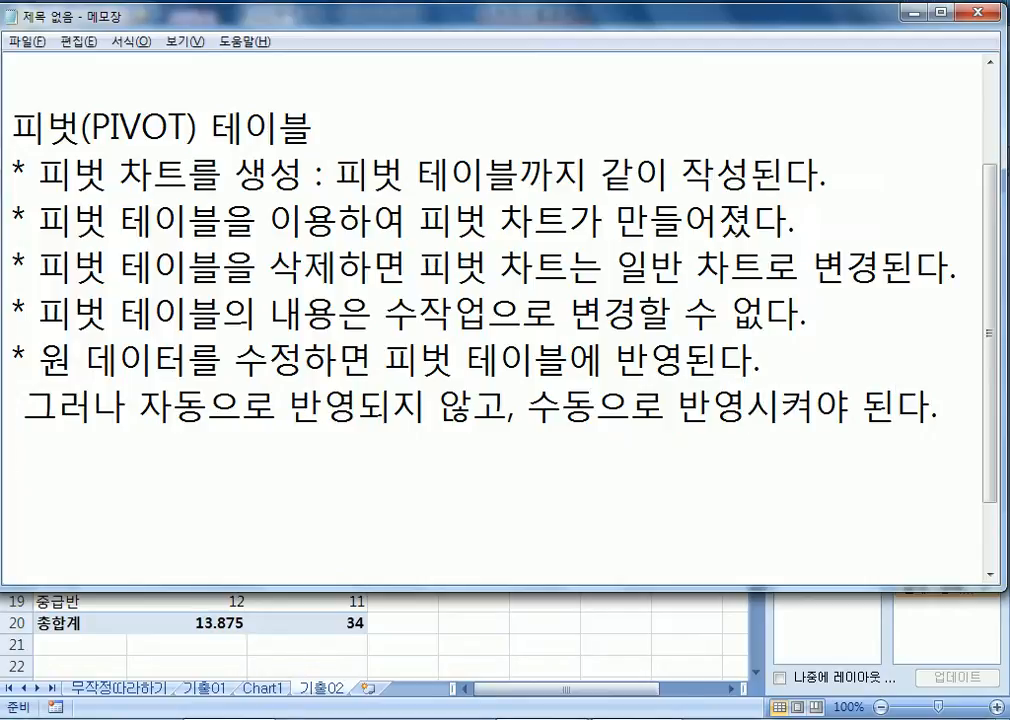
Switch back to Excel and set the 근무점수 value in cell D3 to 2000
key(alt+Tab)
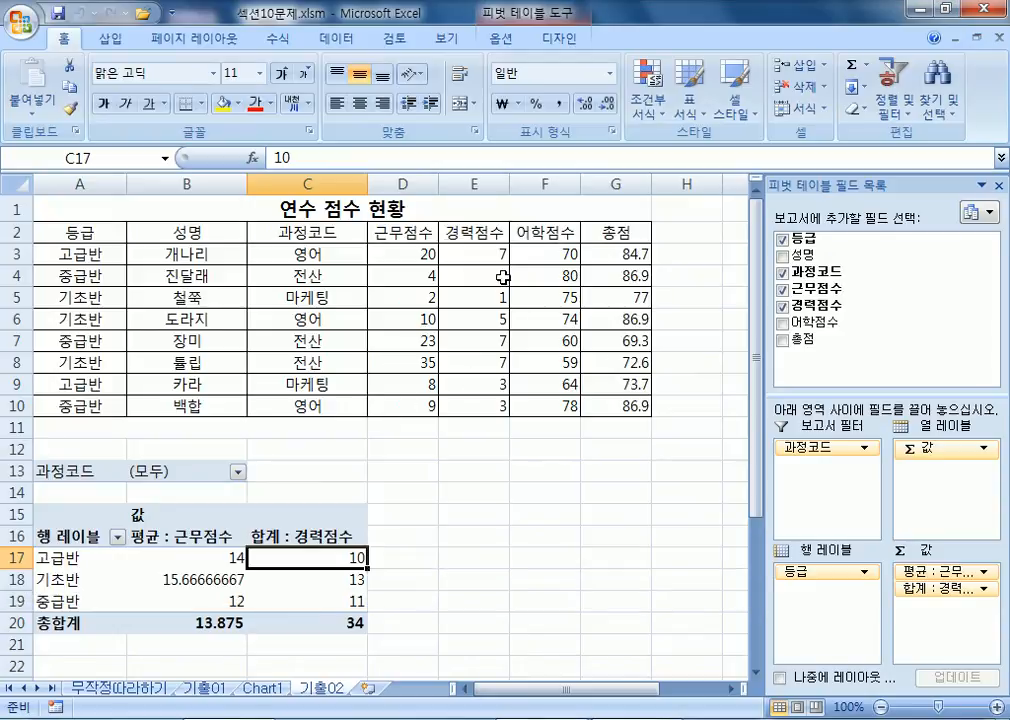
click(412, 250)
scroll(440, 262, down, 1)
scroll(440, 262, up, 1)
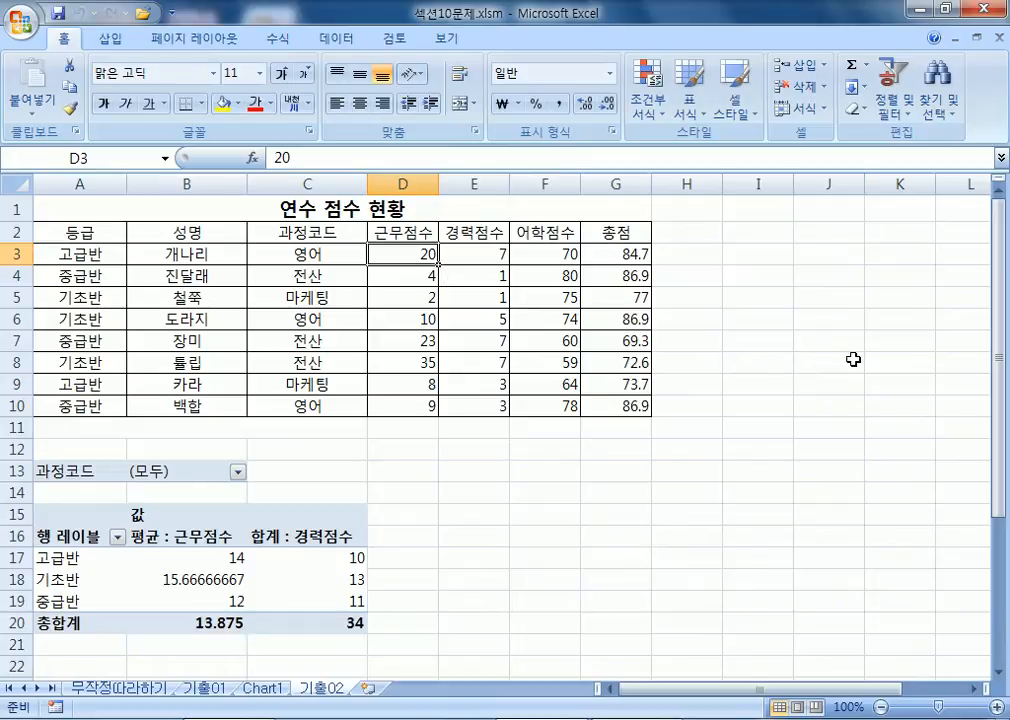
text(20)
key(Return)
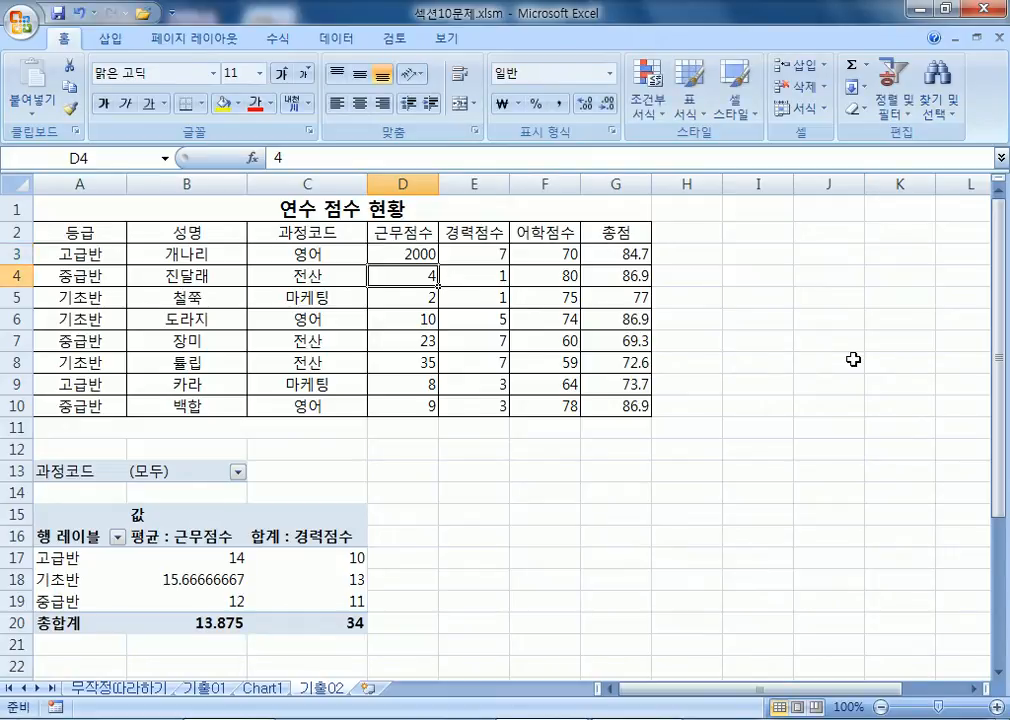
Refresh the pivot table below the source data to apply the changed 근무점수 value
scroll(853, 359, down, 2)
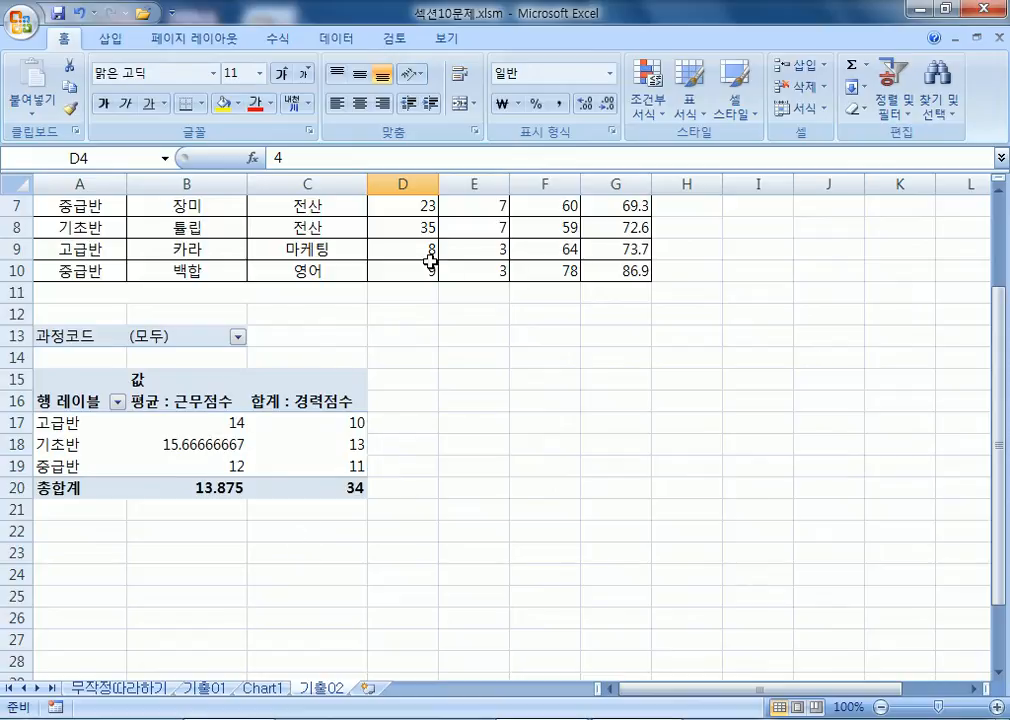
click(318, 466)
scroll(317, 466, up, 2)
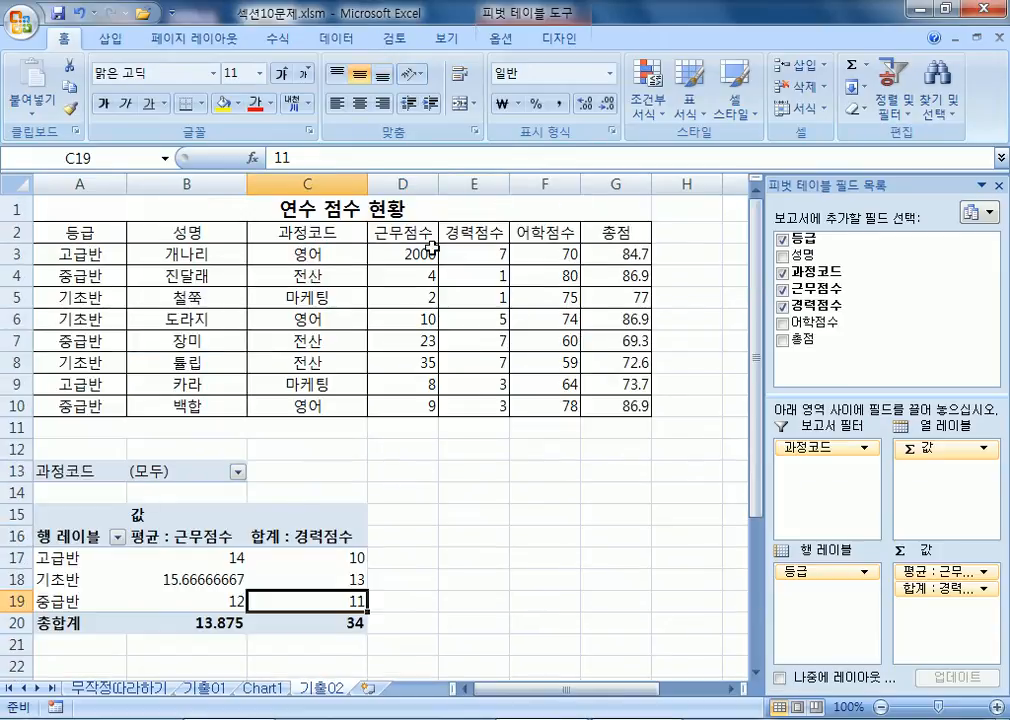
click(500, 38)
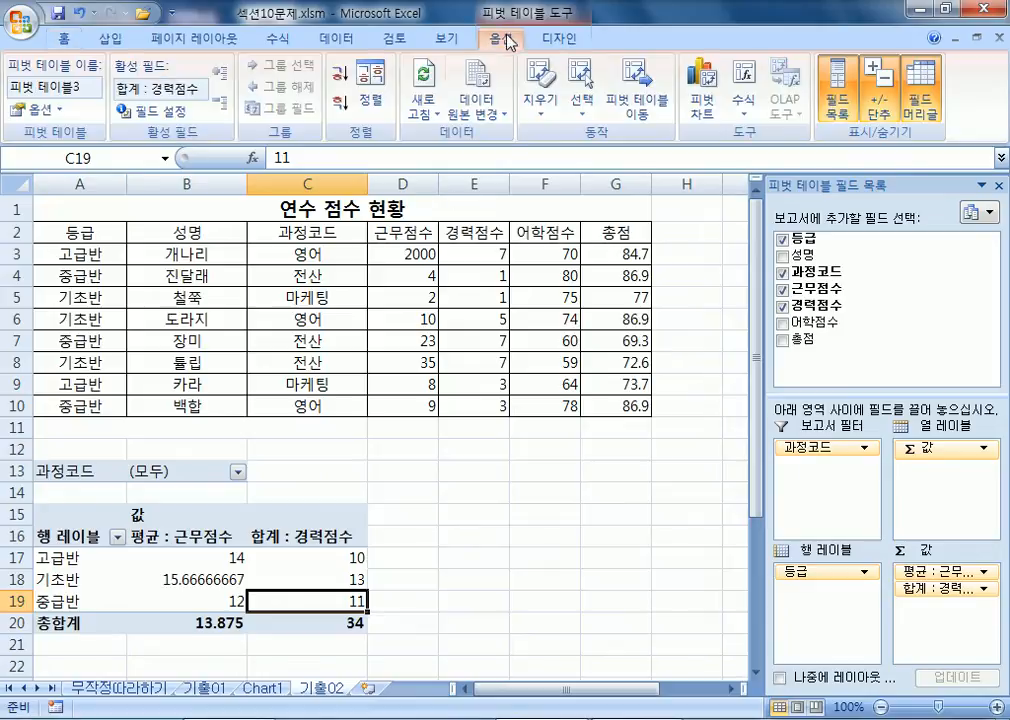
scroll(240, 552, down, 1)
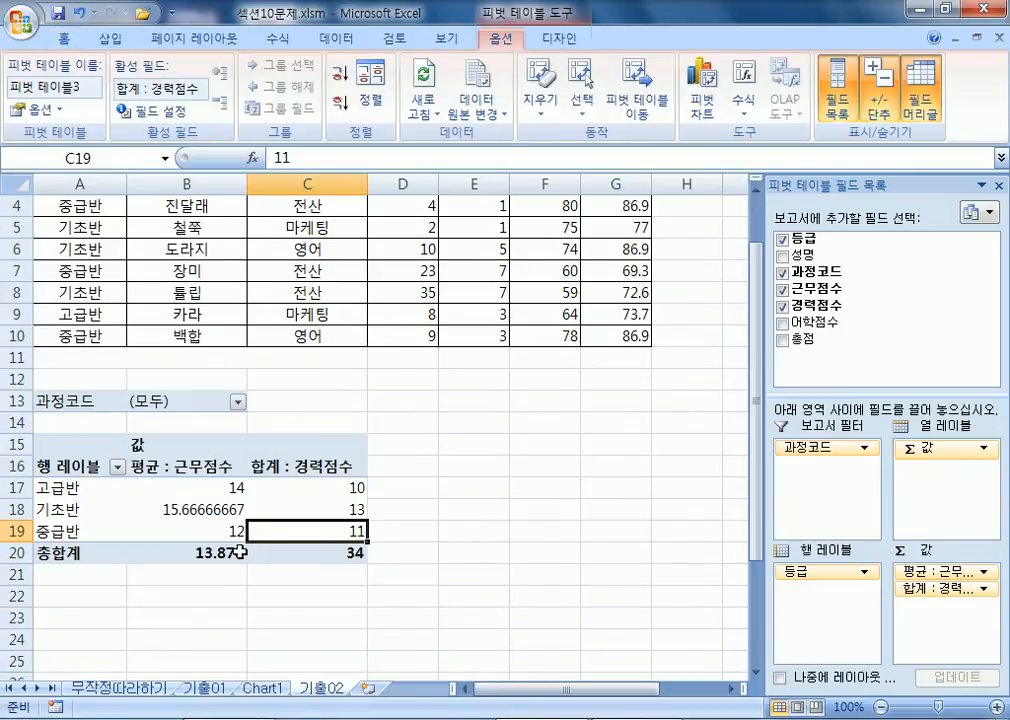
click(432, 85)
scroll(254, 431, down, 1)
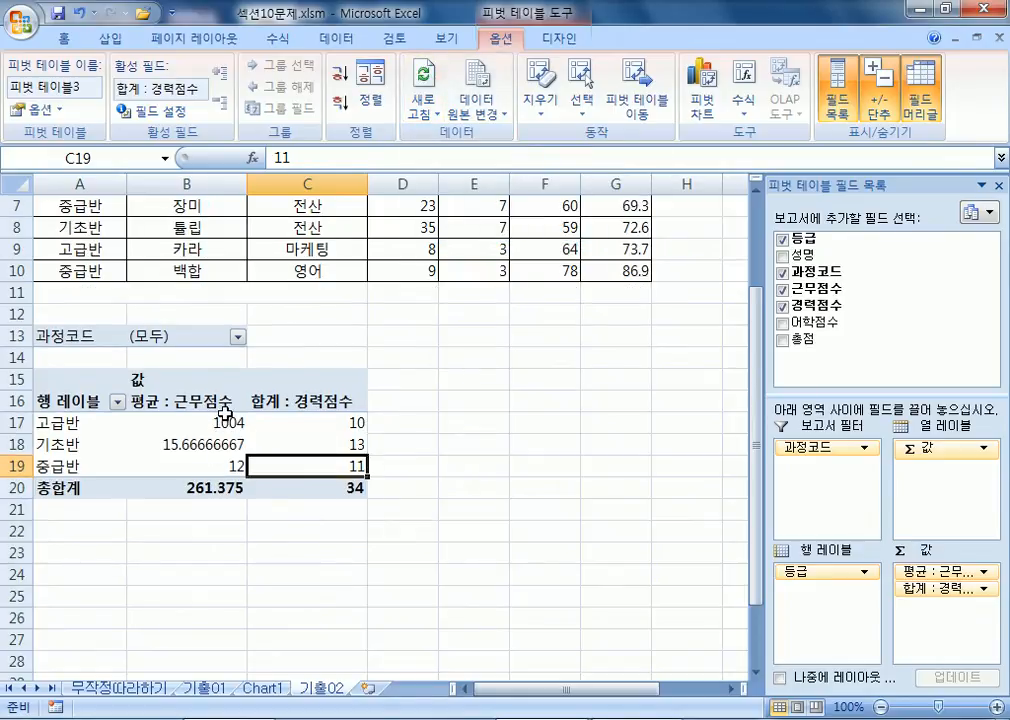
Set the 근무점수 value in source cell D3 back to 20
scroll(300, 400, up, 2)
click(401, 259)
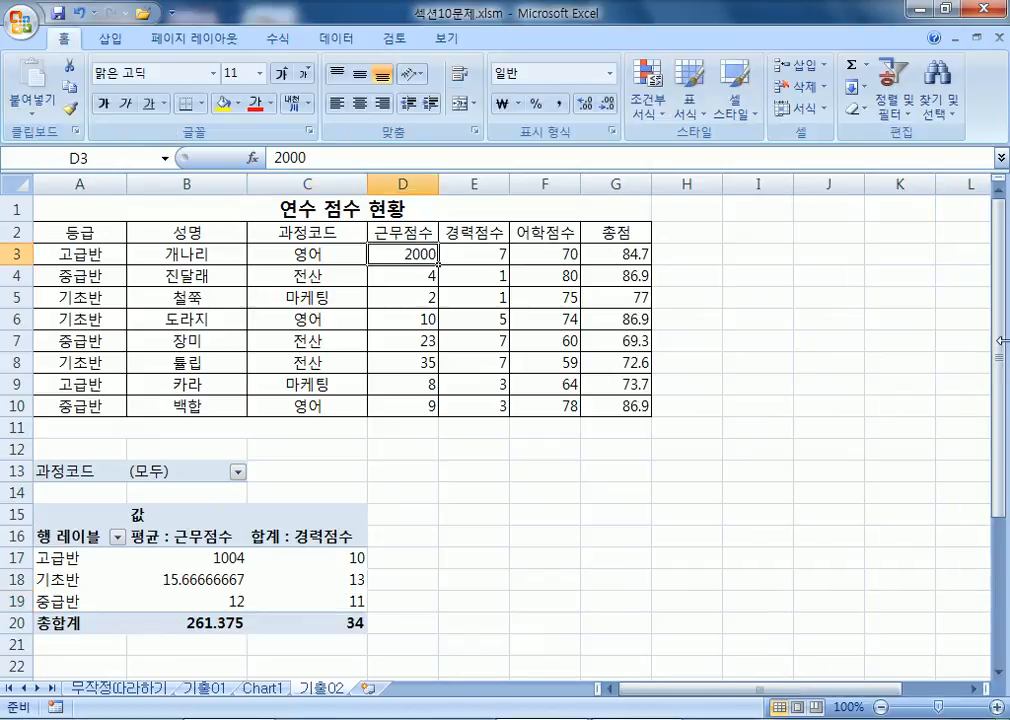
text(20)
key(Return)
Refresh the pivot table again so its 근무점수 averages use the restored source value
scroll(528, 503, down, 1)
scroll(428, 290, up, 1)
scroll(428, 300, down, 2)
click(205, 428)
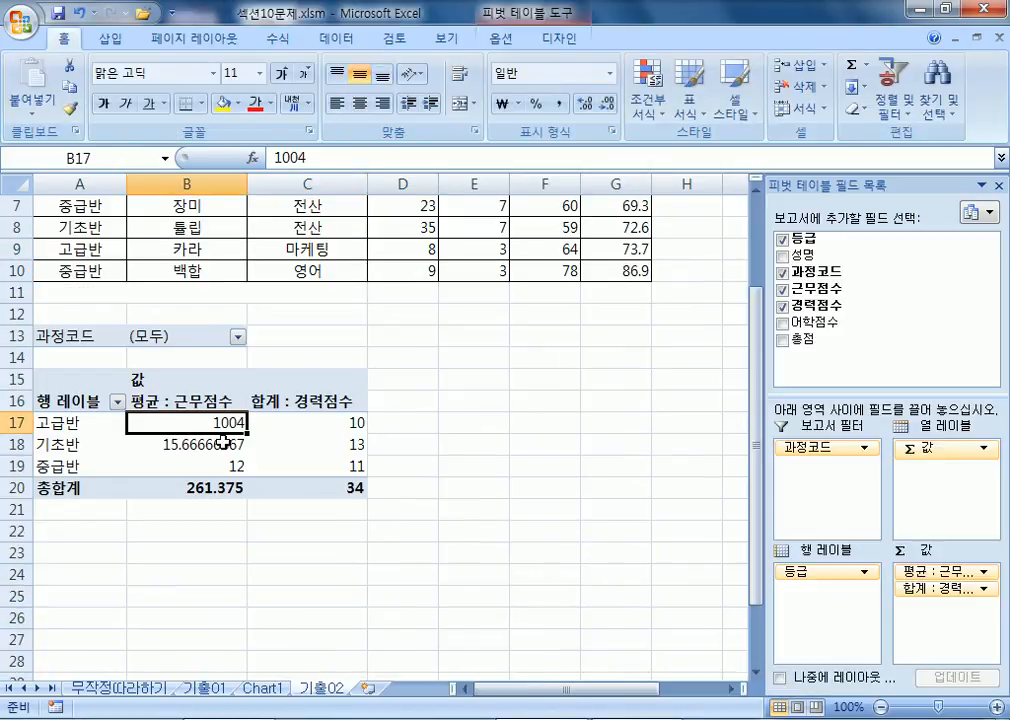
click(500, 39)
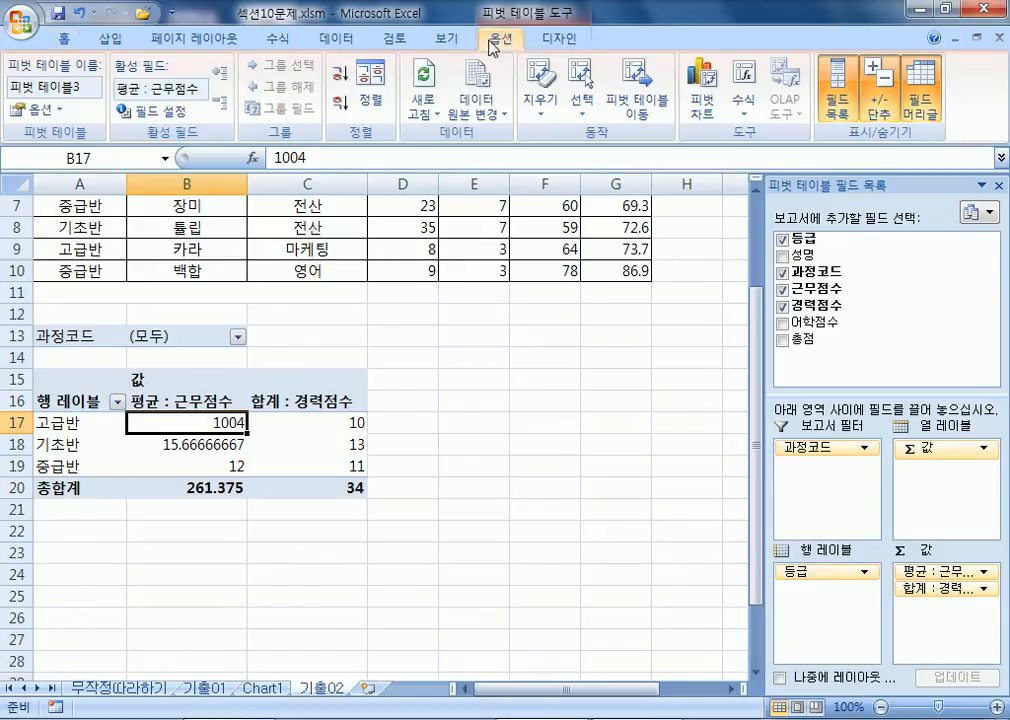
click(424, 90)
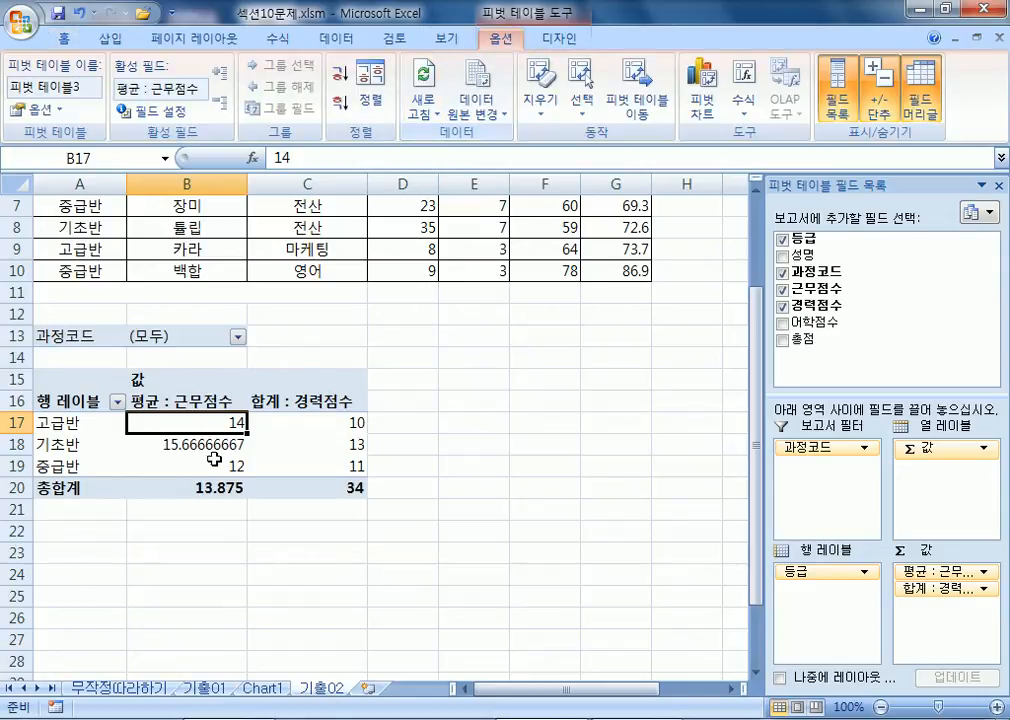
mouse_move(207, 462)
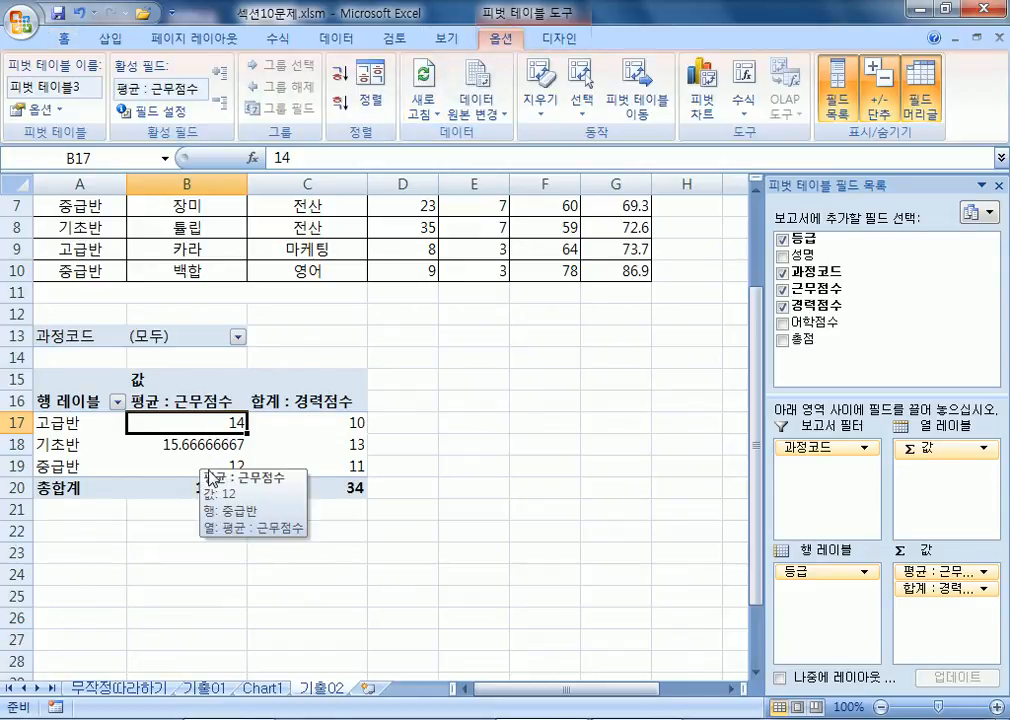
Set the 경력점수 value in source cell E3 to 7000
scroll(208, 472, up, 2)
click(473, 256)
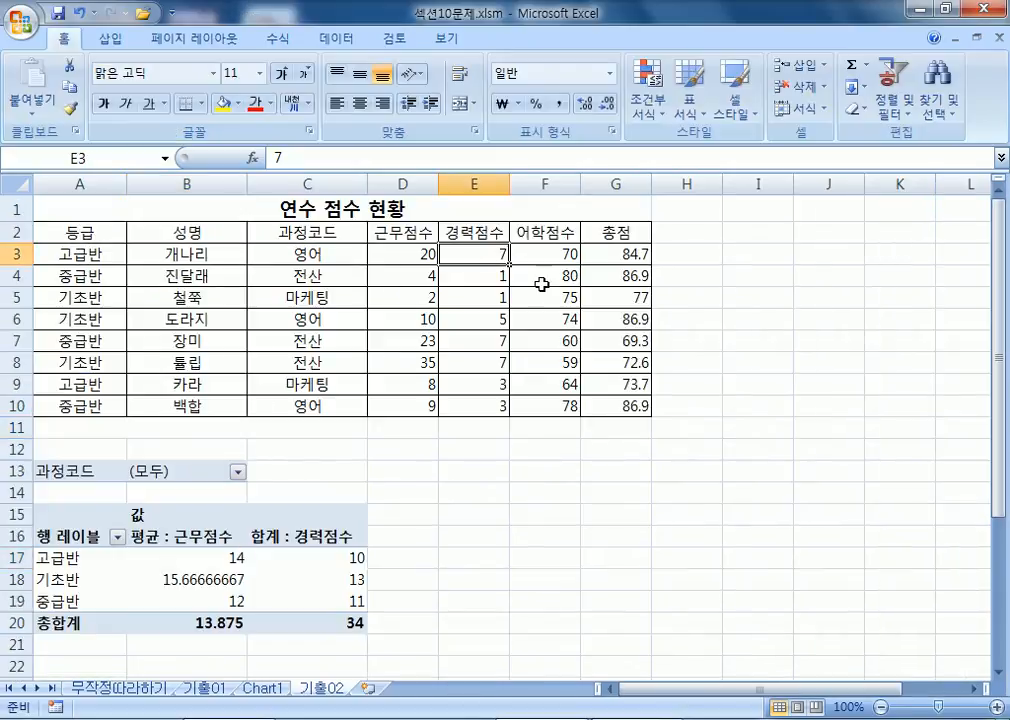
text(7000)
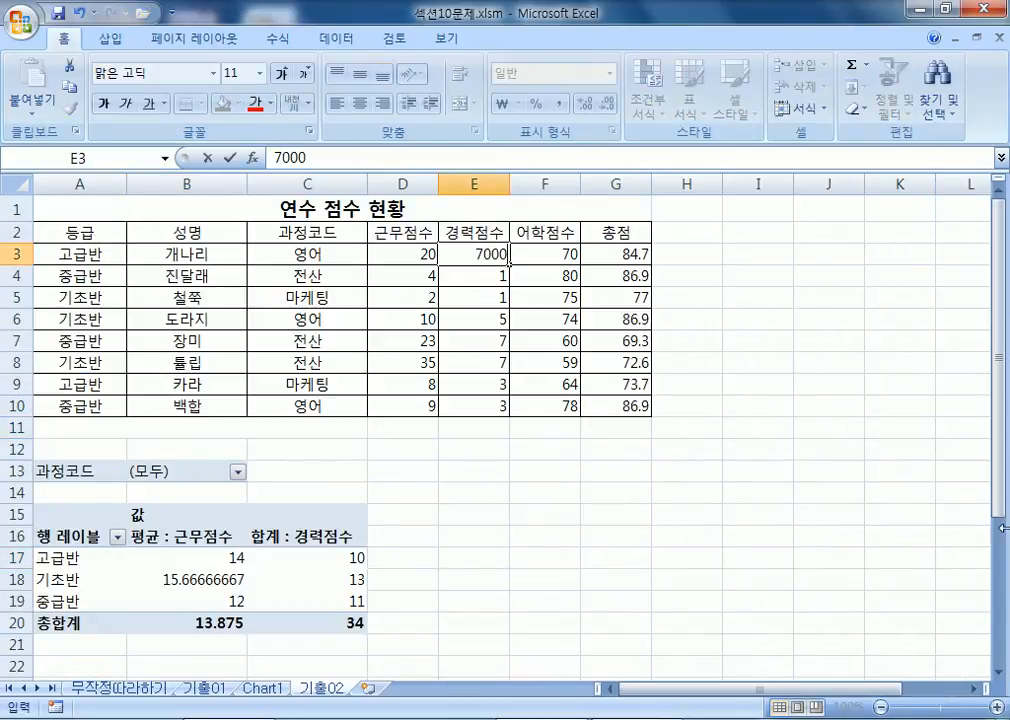
key(Return)
Refresh the pivot table with the new 경력점수 value and select the 고급반 sum in cell C17
scroll(957, 523, down, 2)
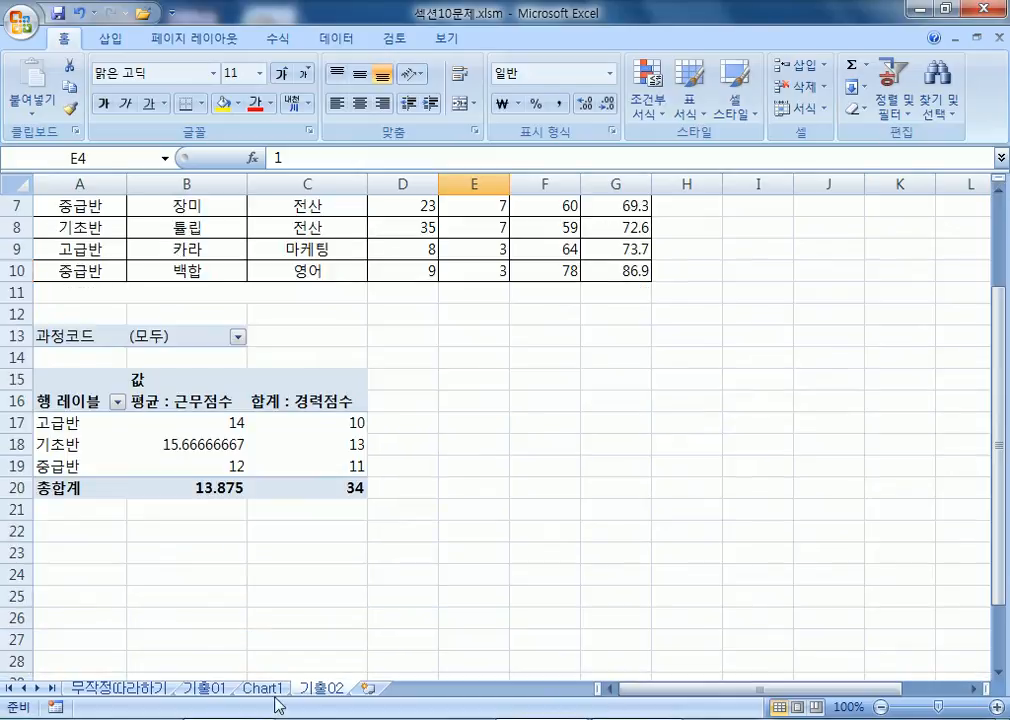
click(240, 446)
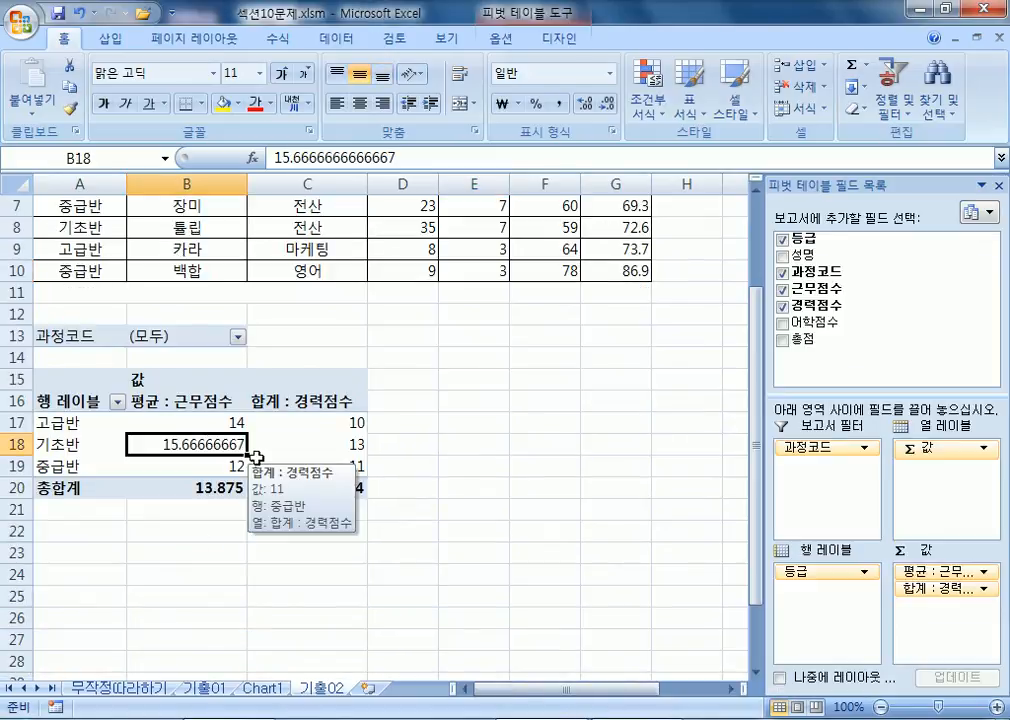
click(505, 40)
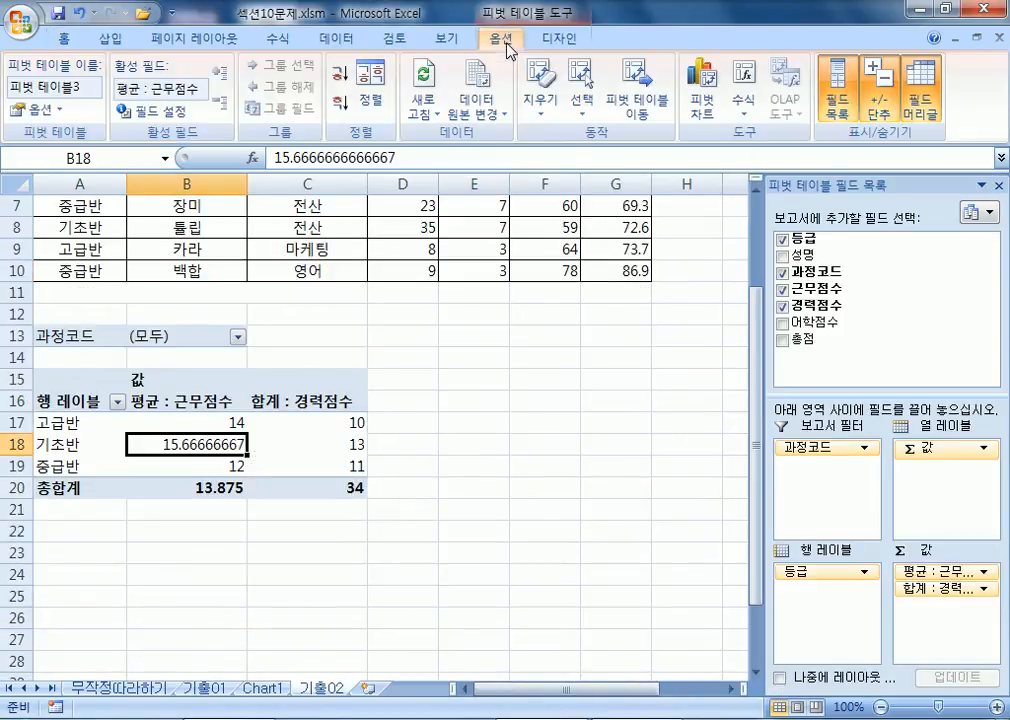
click(424, 80)
click(317, 423)
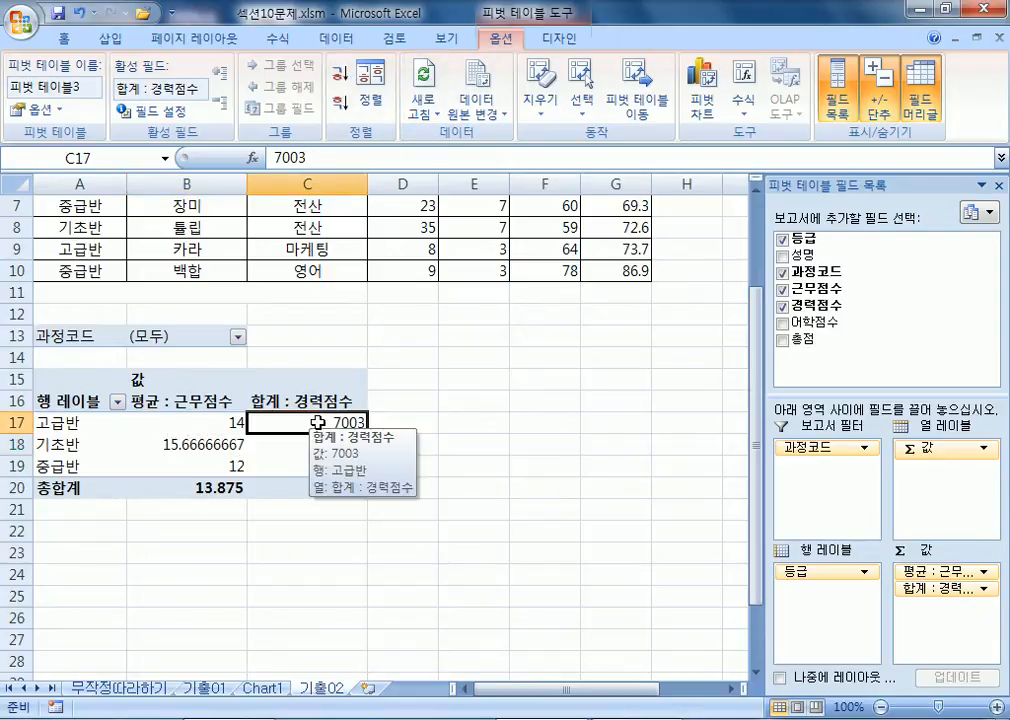
Check the pivot chart on the Chart1 sheet against the refreshed data, then return to the 기출02 sheet
click(263, 688)
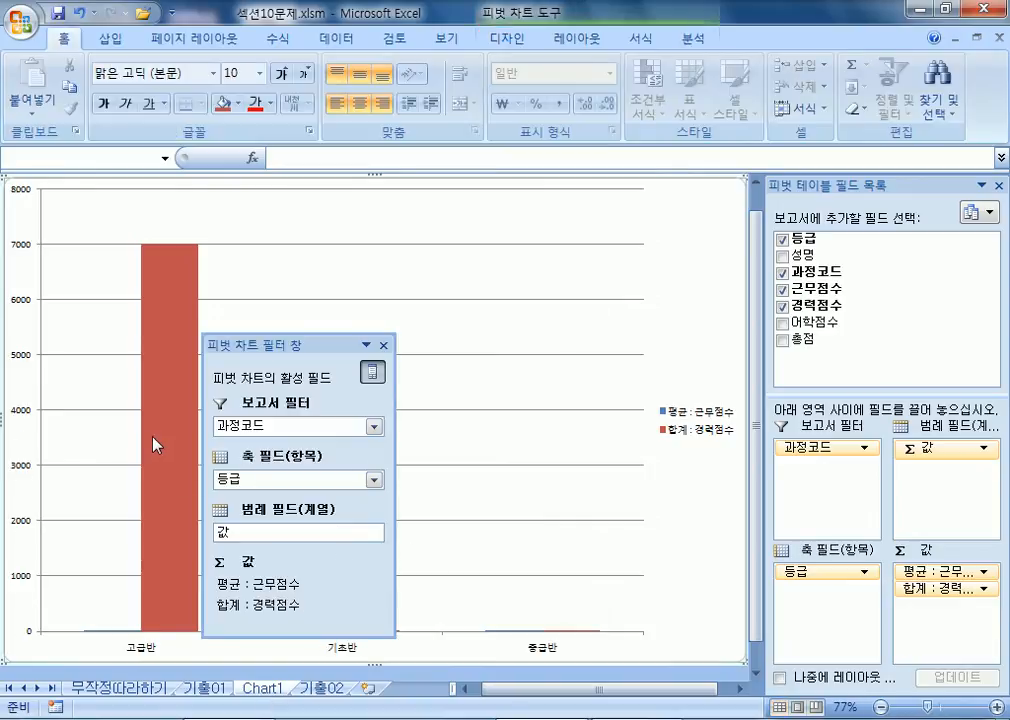
mouse_move(148, 460)
click(323, 689)
Set the 경력점수 value in source cell E3 back to 7
scroll(385, 427, up, 2)
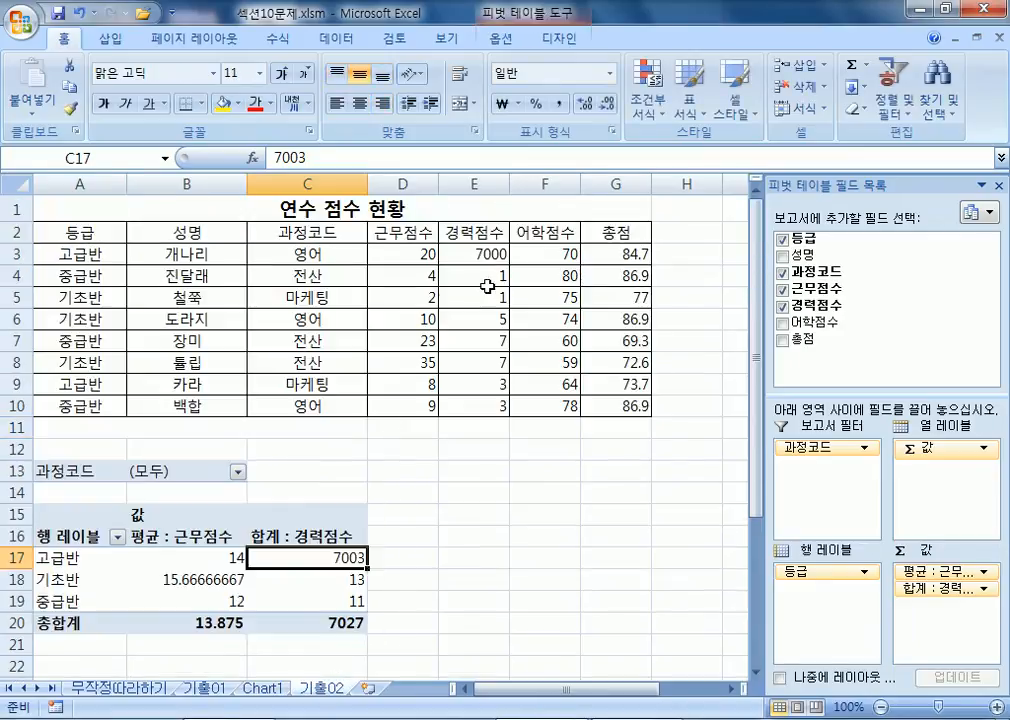
click(478, 252)
key(Return)
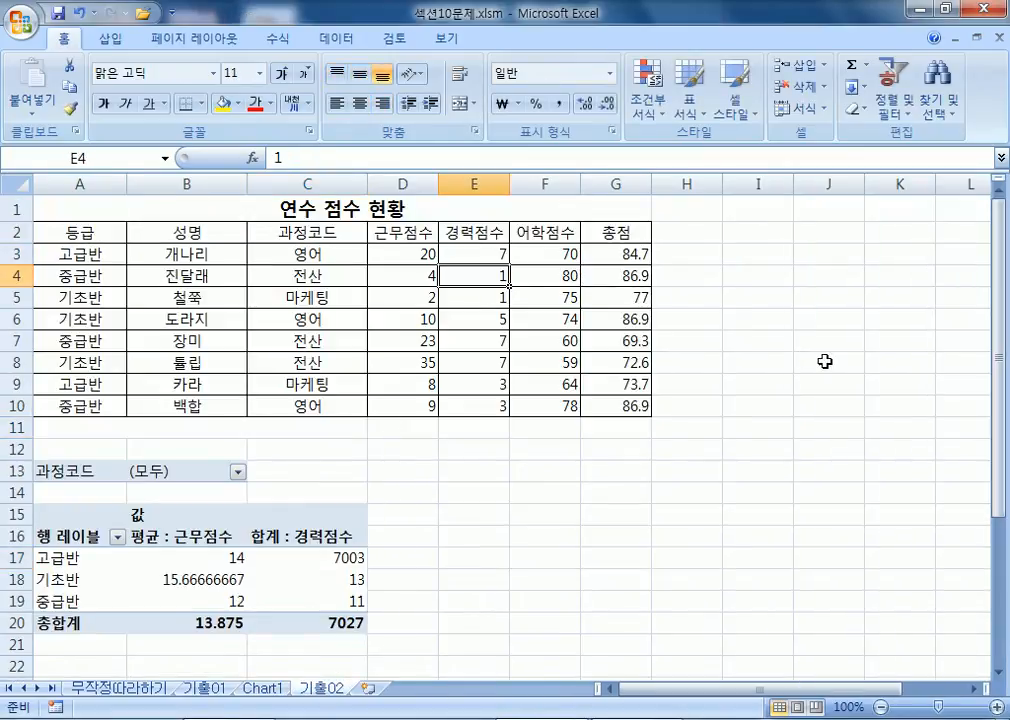
Refresh the pivot table so its 경력점수 sums use the restored source value
scroll(338, 449, down, 2)
click(300, 422)
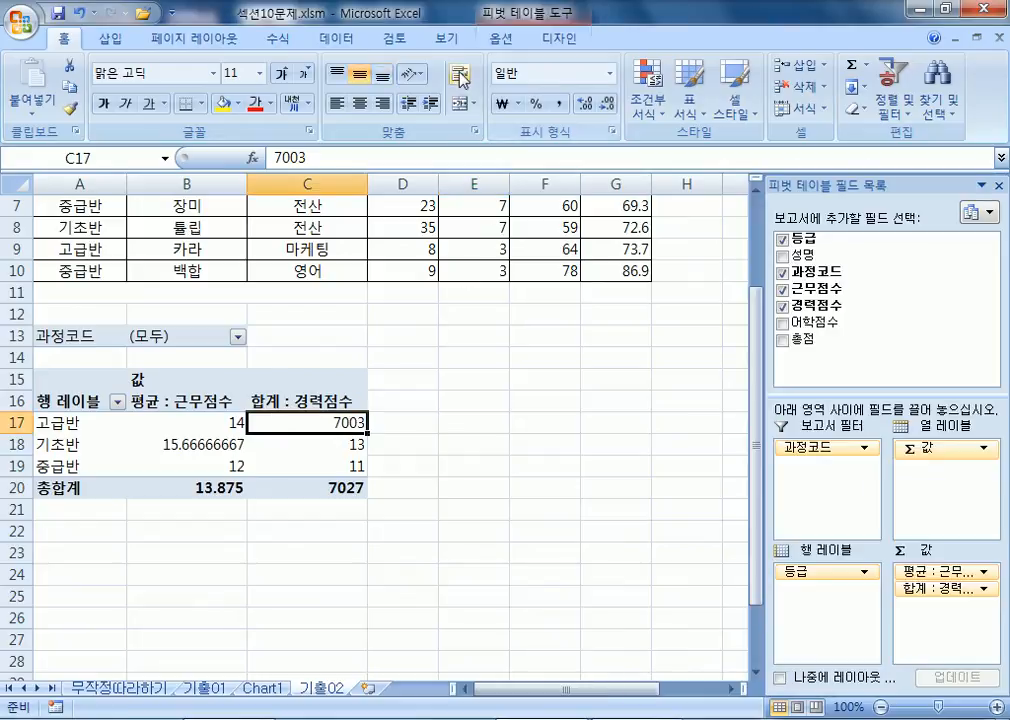
click(500, 39)
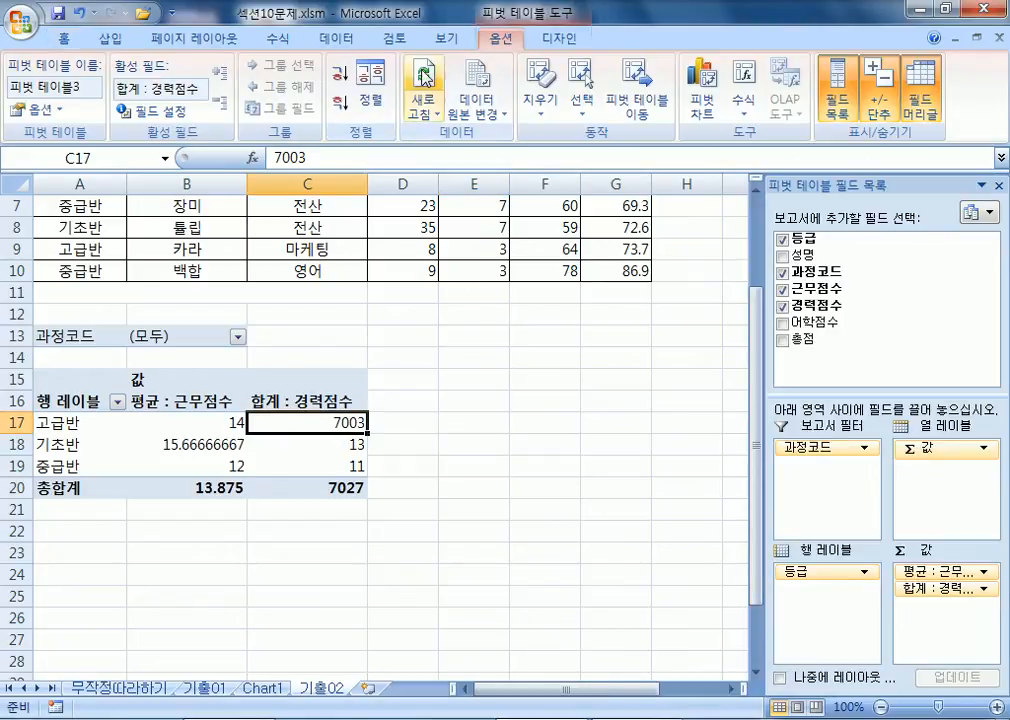
click(424, 100)
Switch to Notepad and insert "(새로고침)" right after "수동" in the line beginning with 그러나
key(alt+Tab)
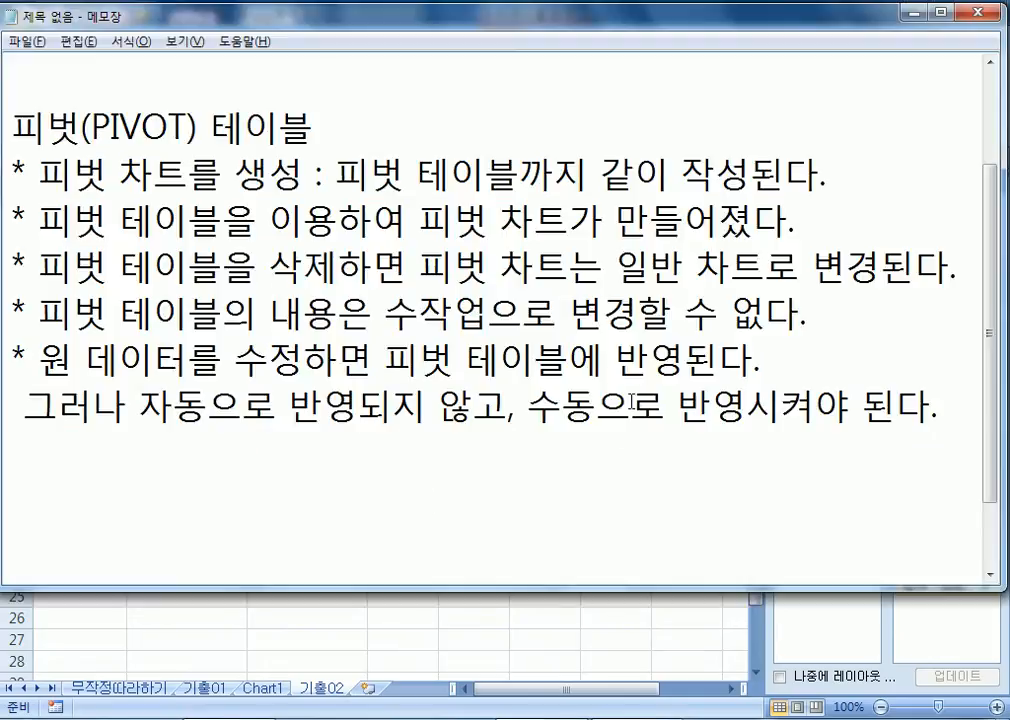
text((새로 고침)
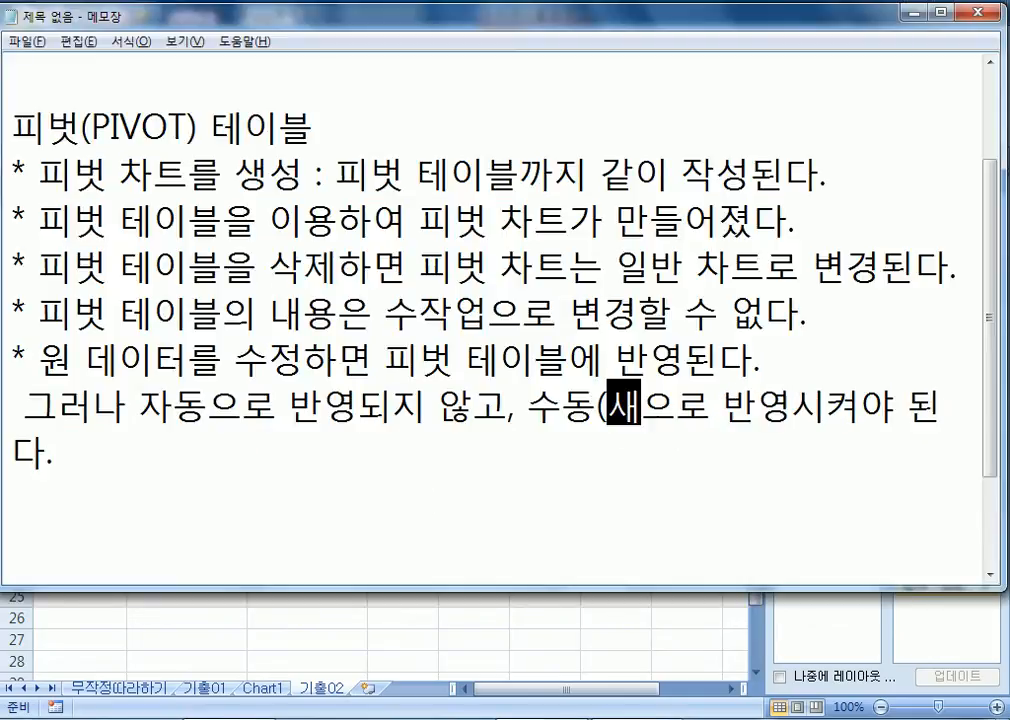
text())
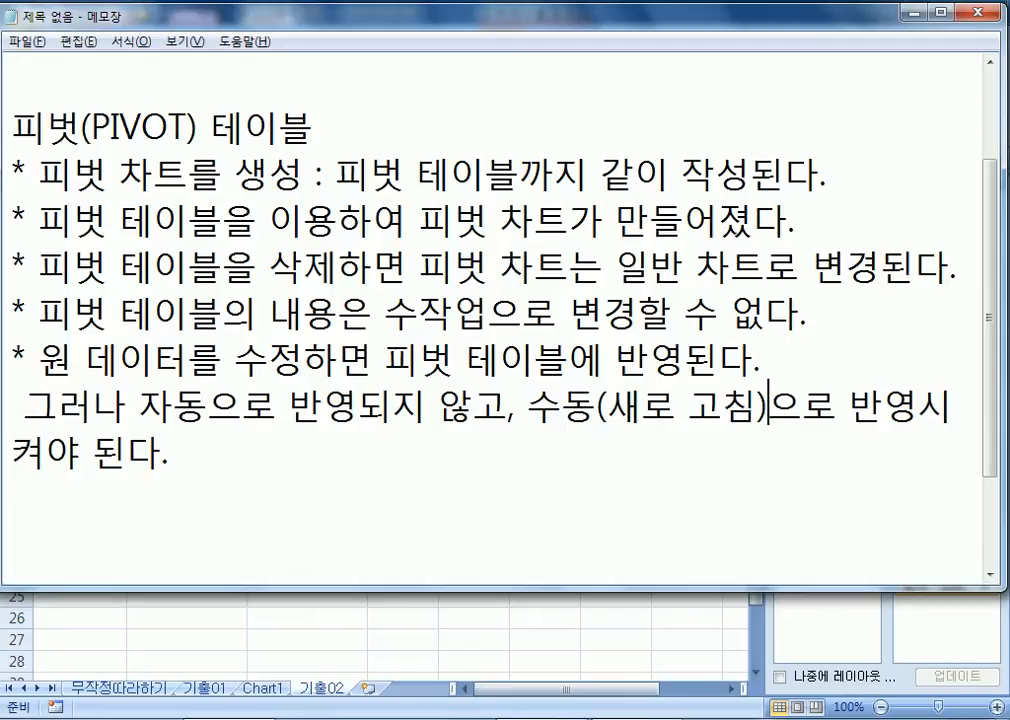
key(Left)
key(Left)
key(Left)
key(BackSpace)
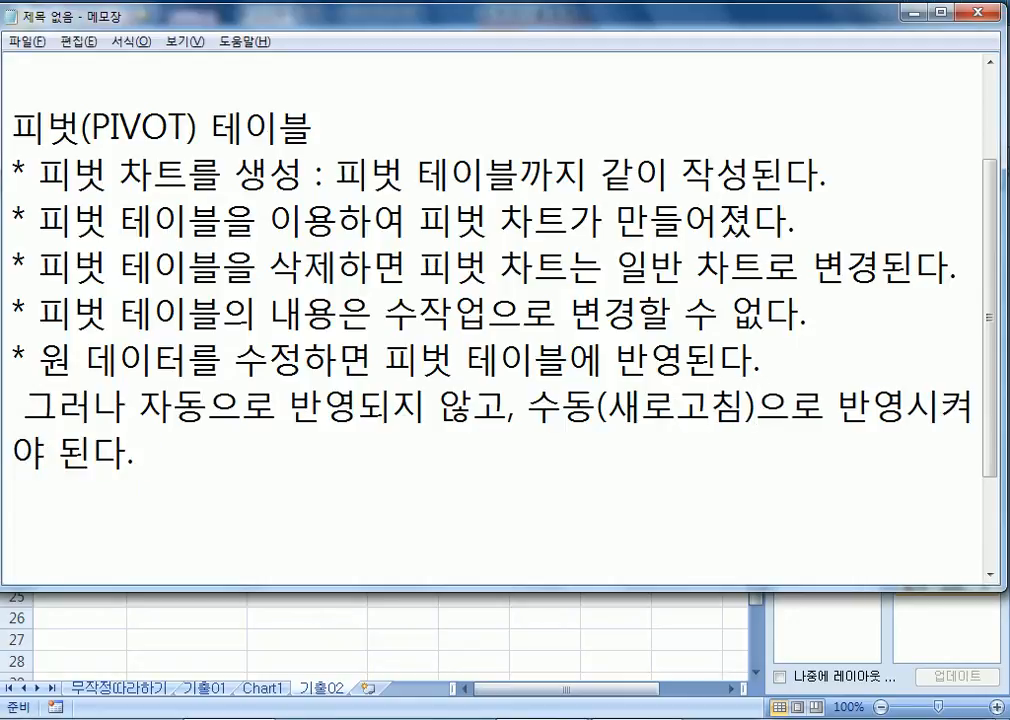
Add an empty line below the notes and mark the line beginning with 그러나 with a leading hyphen
click(751, 467)
scroll(809, 485, down, 1)
key(Return)
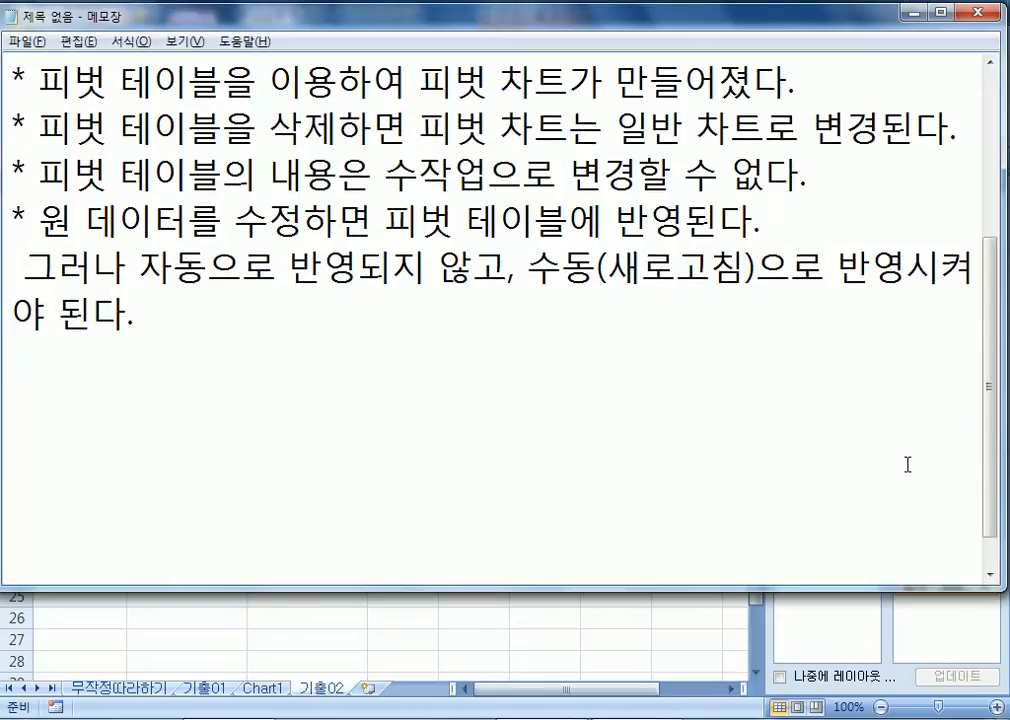
key(Up)
text(-)
key(Delete)
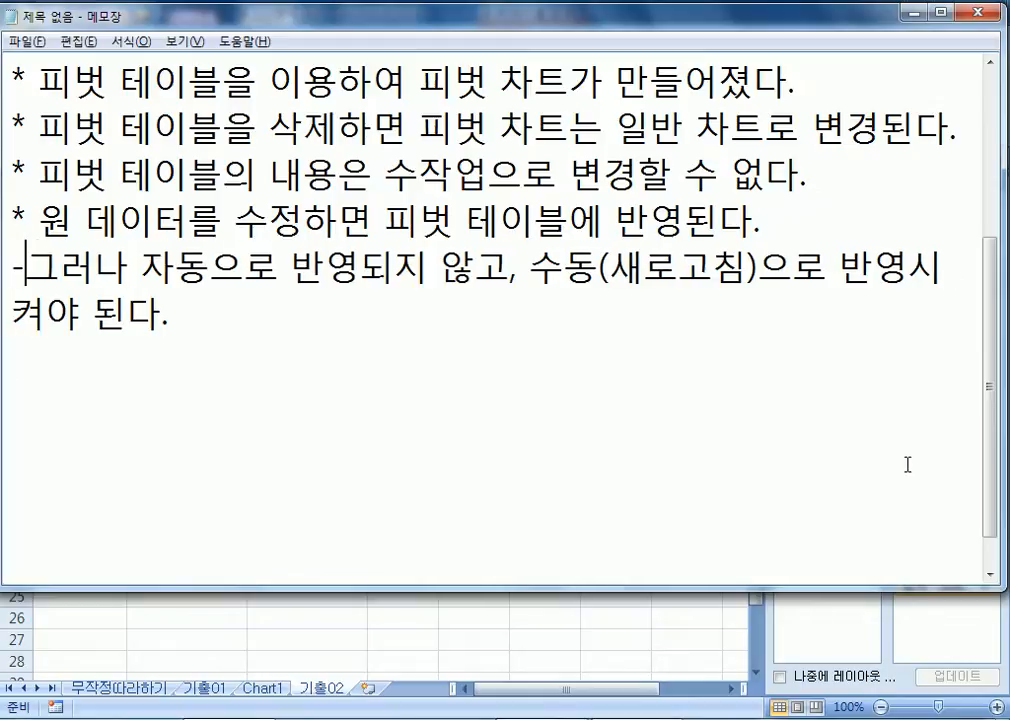
Add the note "- 차트는 원 데이터가 변경되면 자동으로 반영된다." below the manual refresh note
key(Down)
key(Down)
text(- )
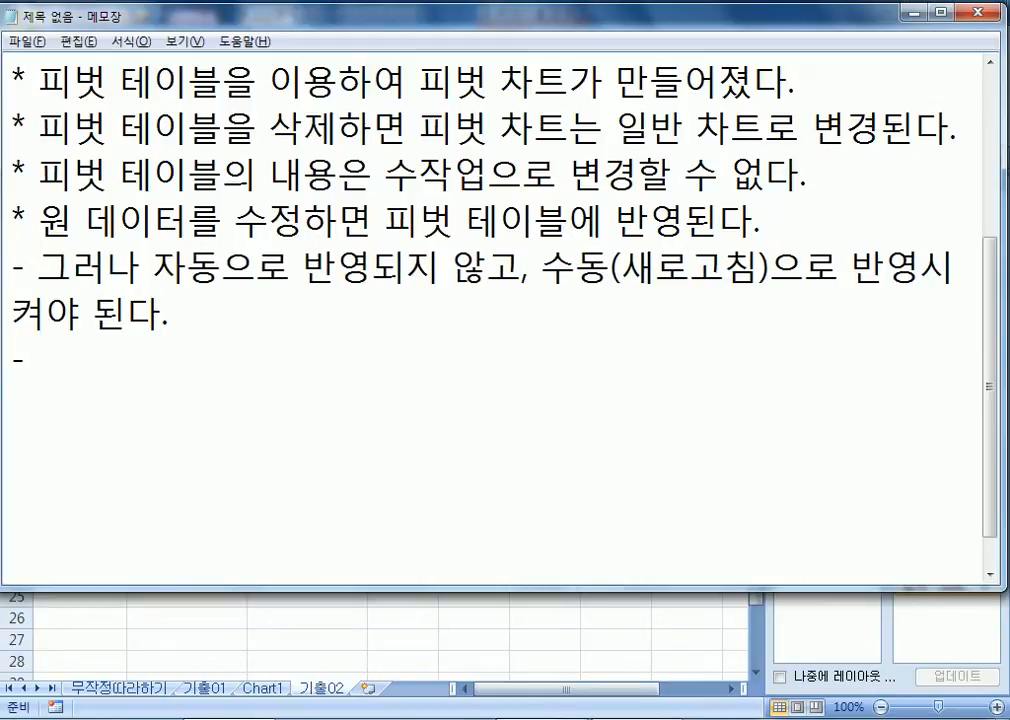
text(차트는)
text( 원 데)
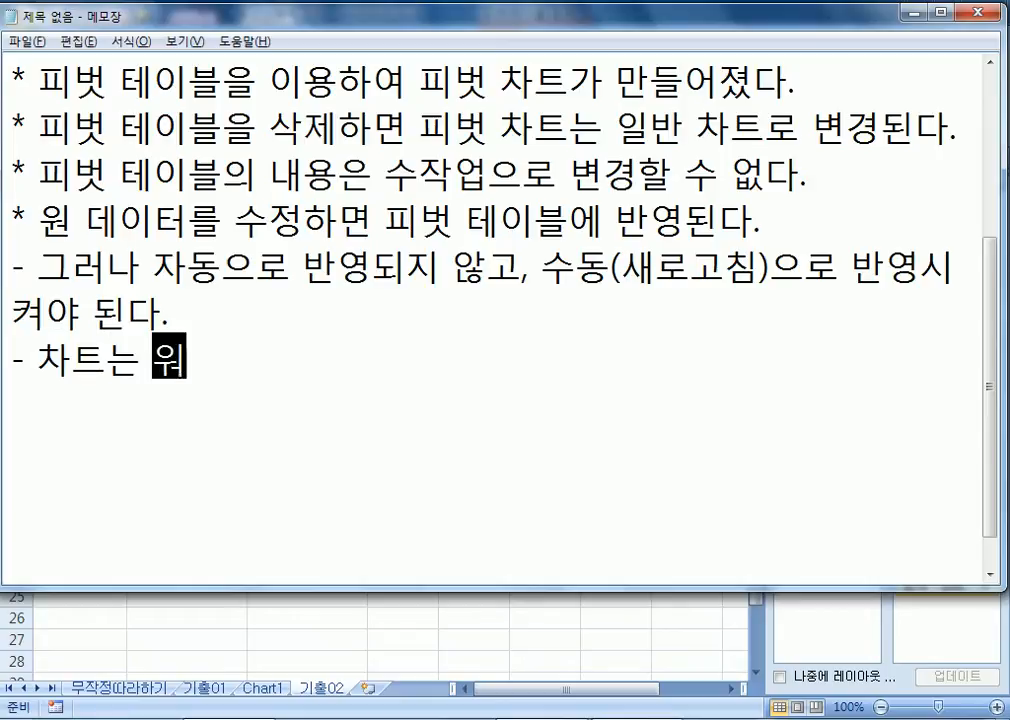
text(이터가 변ㄱ)
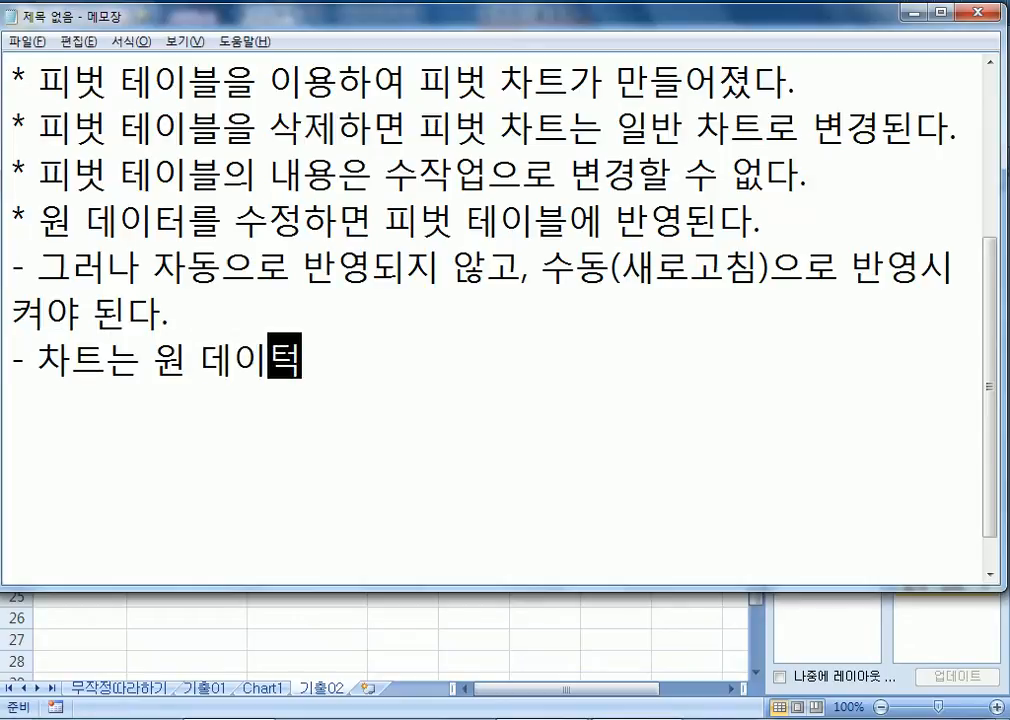
text(경되면 )
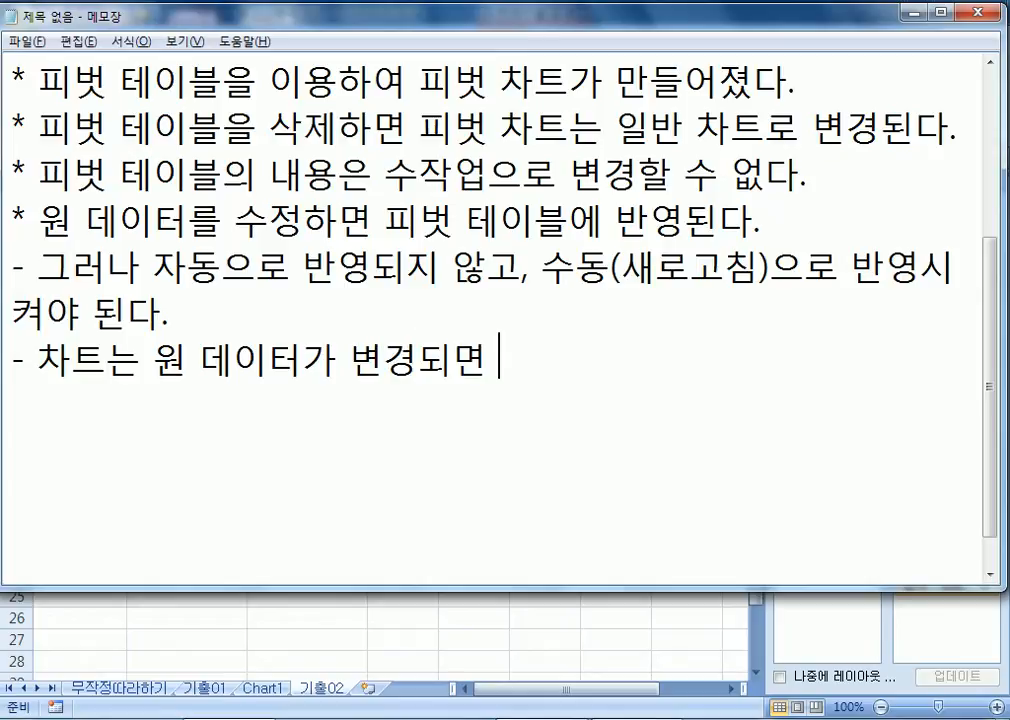
text(자동으로 ㅂ나)
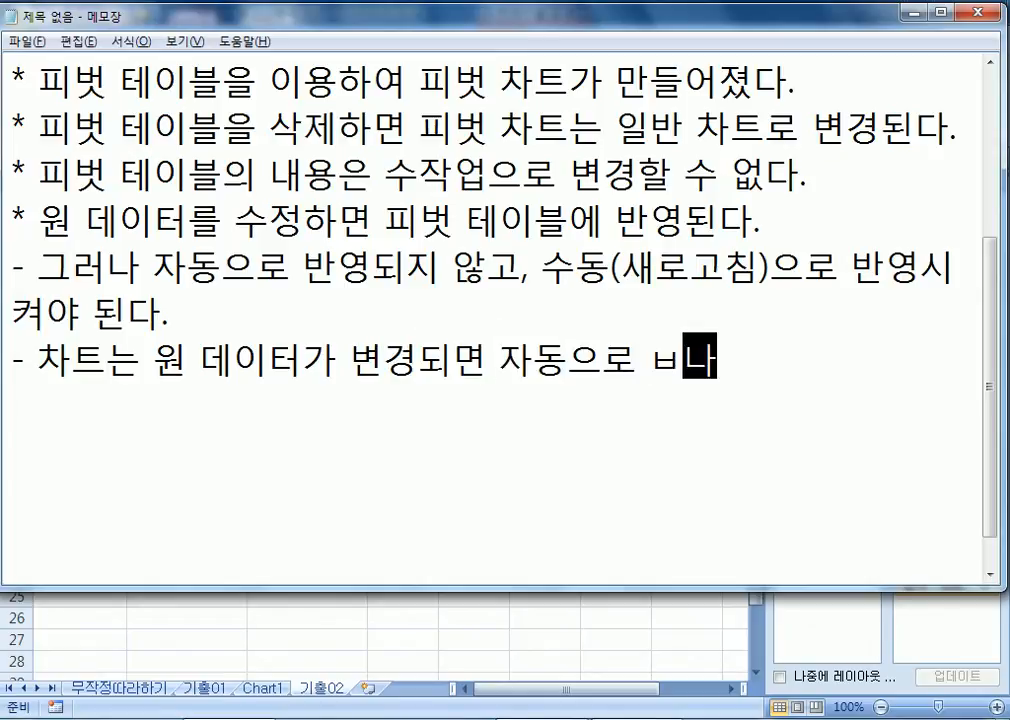
key(BackSpace)
key(BackSpace)
text(반여오)
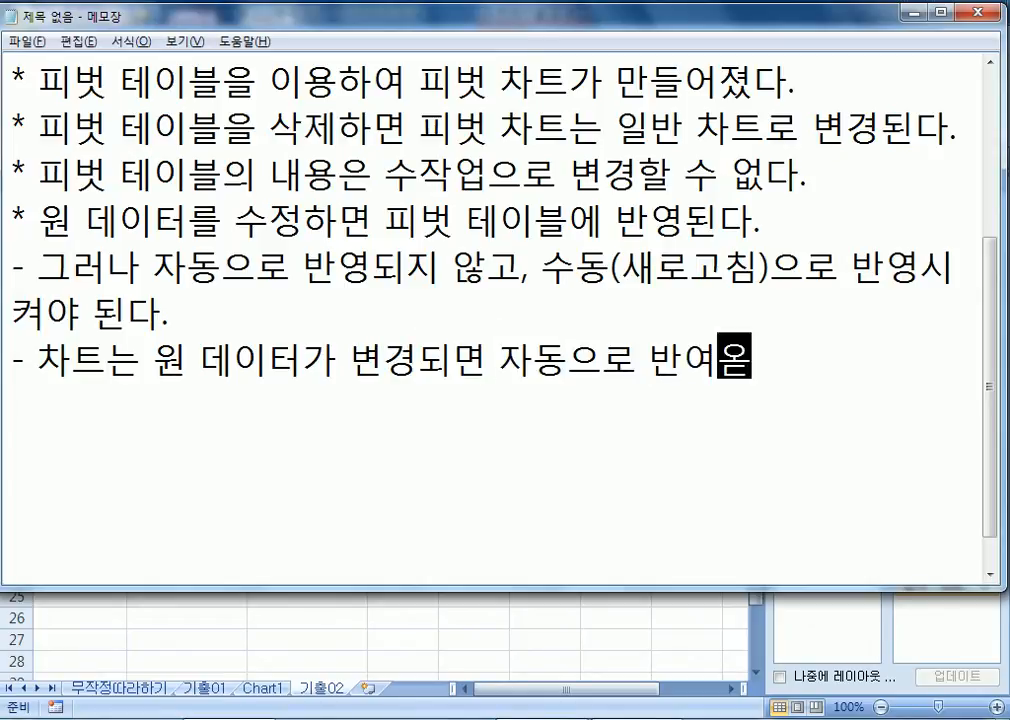
key(BackSpace)
text(ㅇ된다)
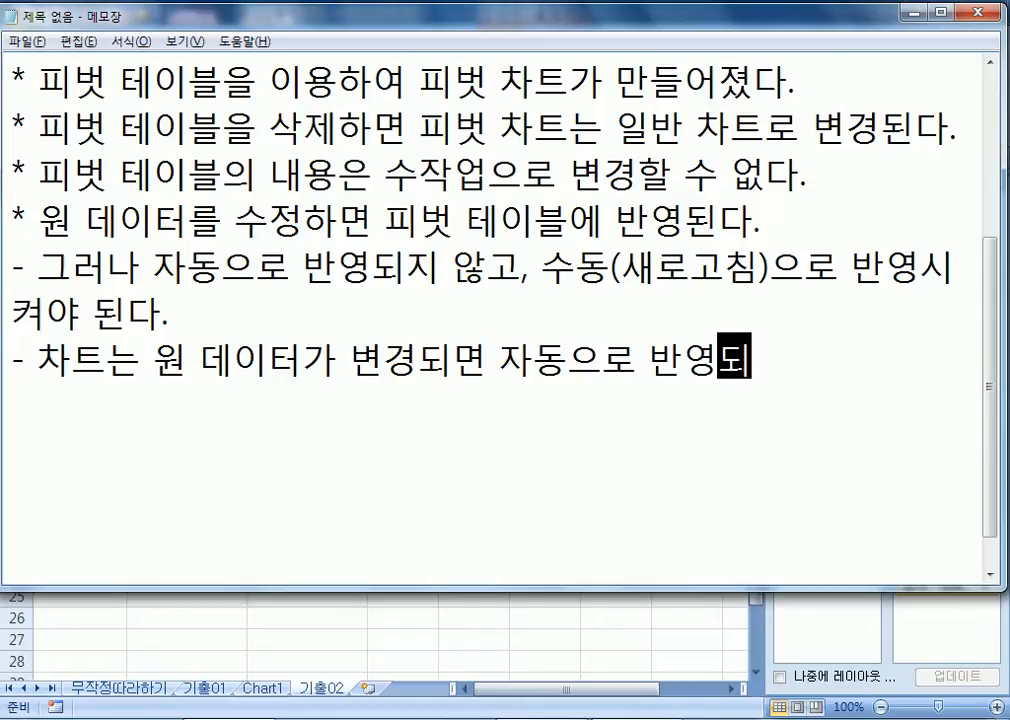
text(.)
key(Return)
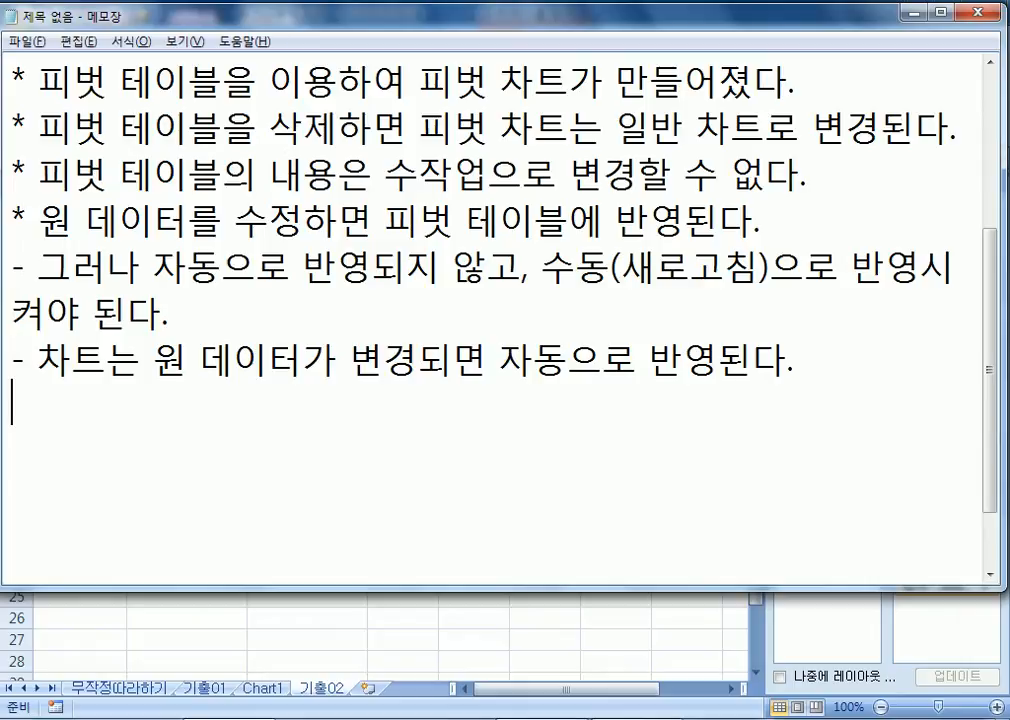
Switch to Excel and enter 50 in cell B34 and 60 in cell B35, in the empty area below the pivot table
click(457, 680)
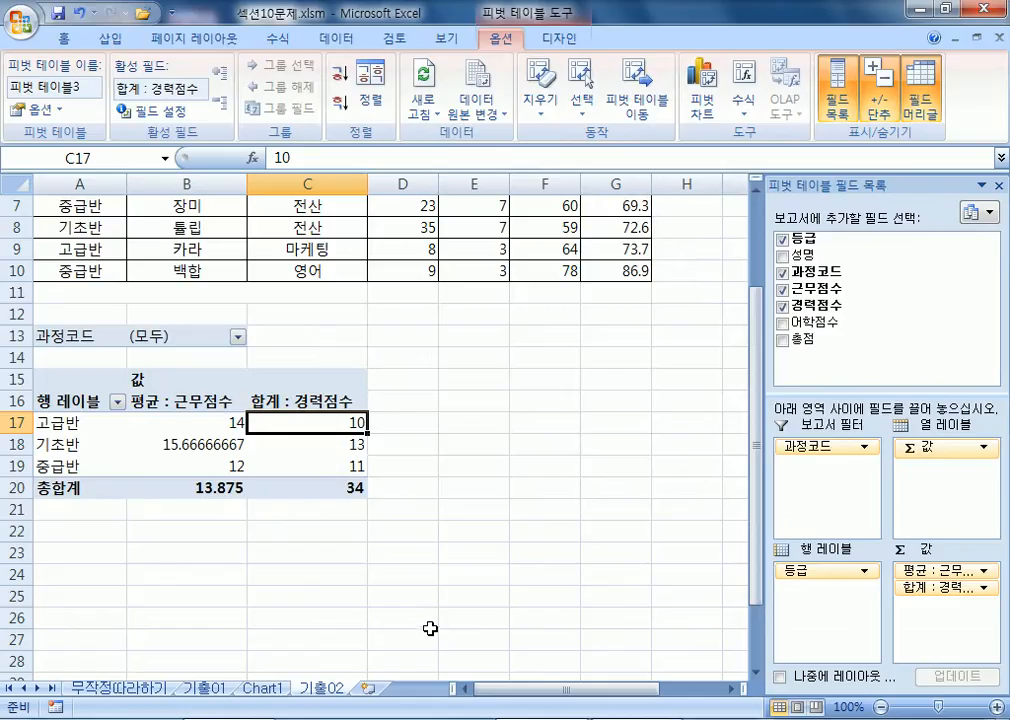
scroll(428, 629, down, 7)
click(205, 334)
text(50)
key(Return)
text(60)
key(Return)
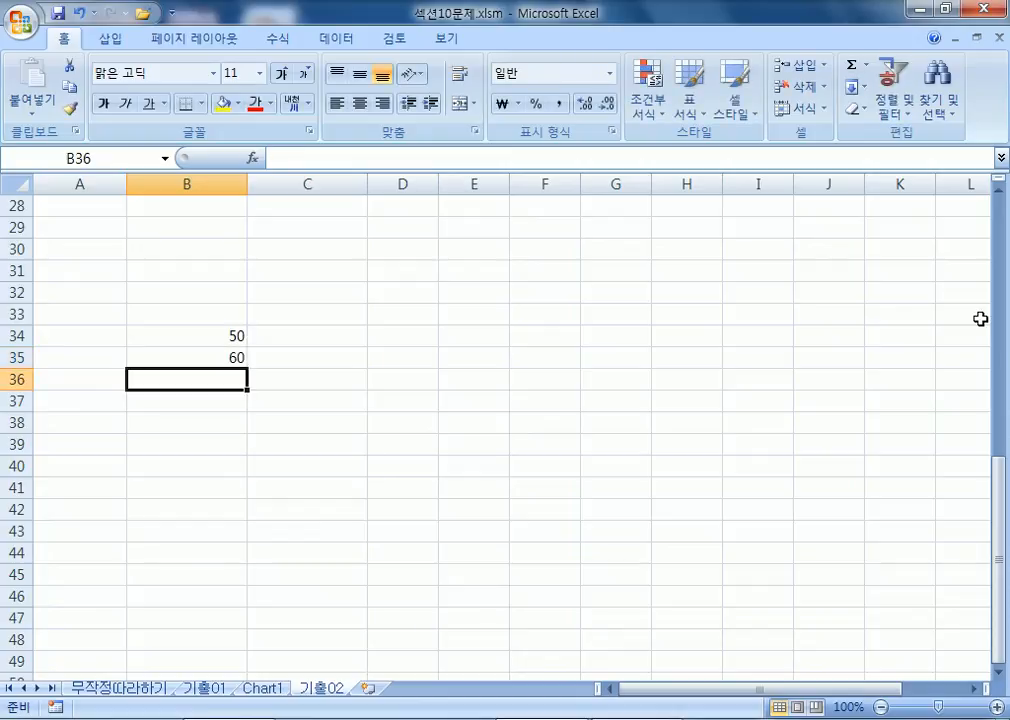
Enter the formula =B34+B35 in cell E34 and select that cell again
click(480, 340)
text(=)
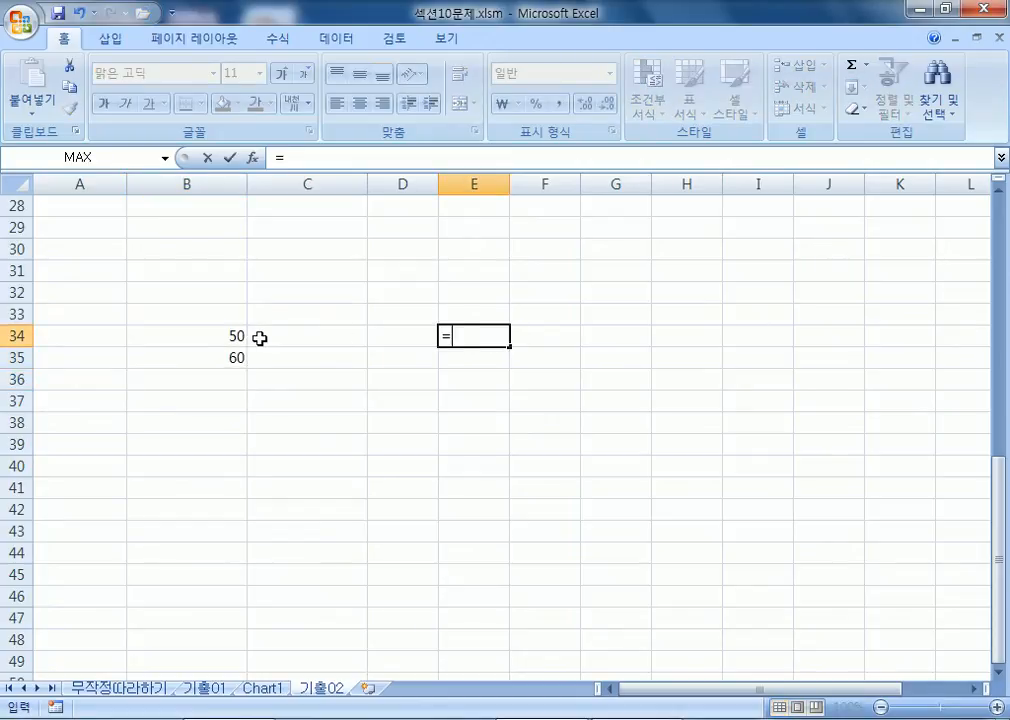
click(225, 334)
text(+)
click(204, 359)
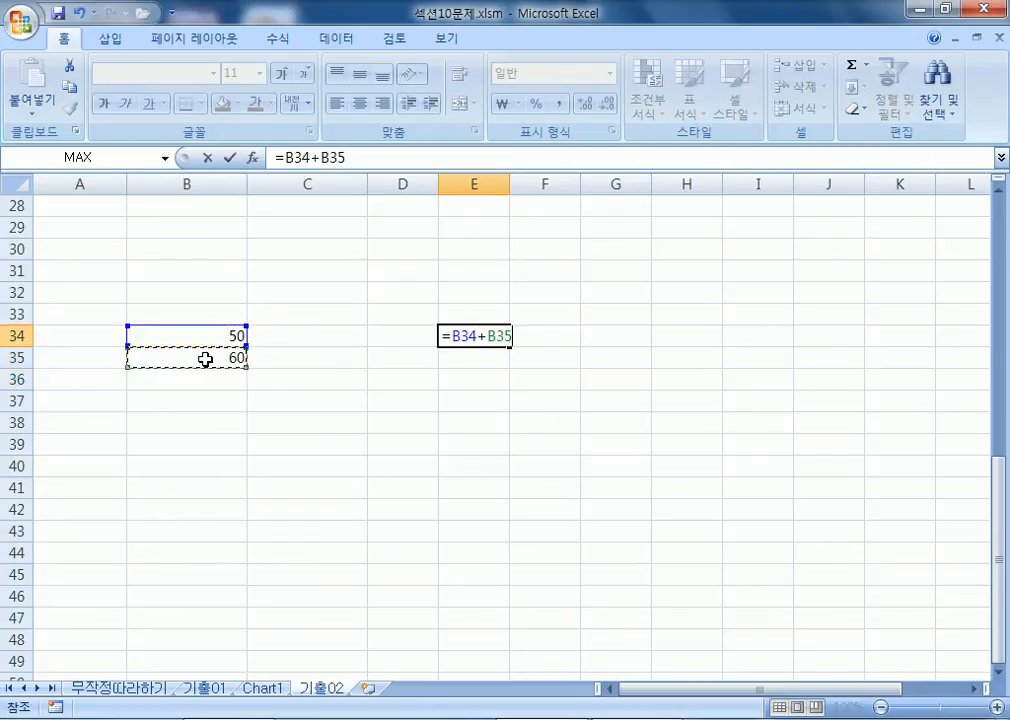
key(Return)
click(466, 338)
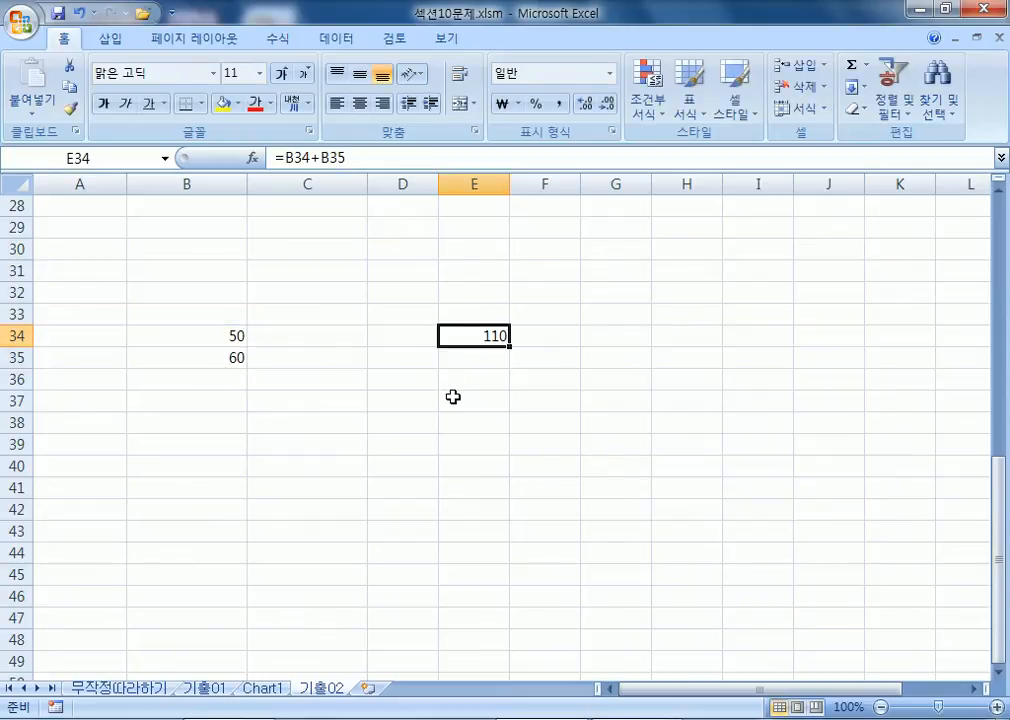
Set cell B34 to 5000 and select the formula cell E34 to check its result
click(228, 338)
text(5000)
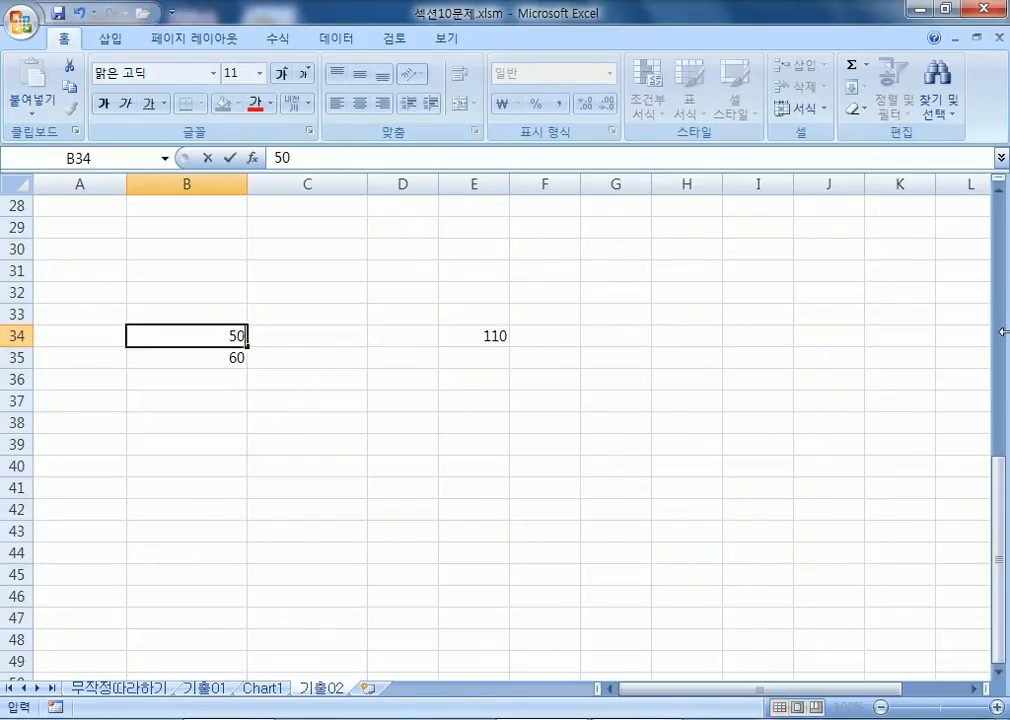
key(Return)
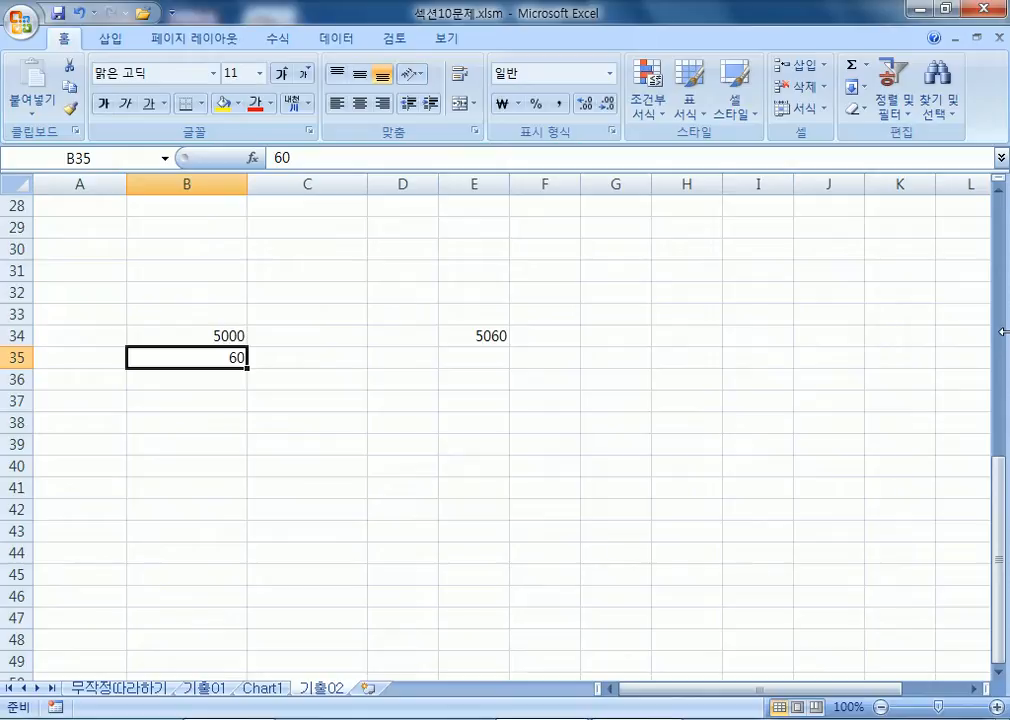
click(492, 336)
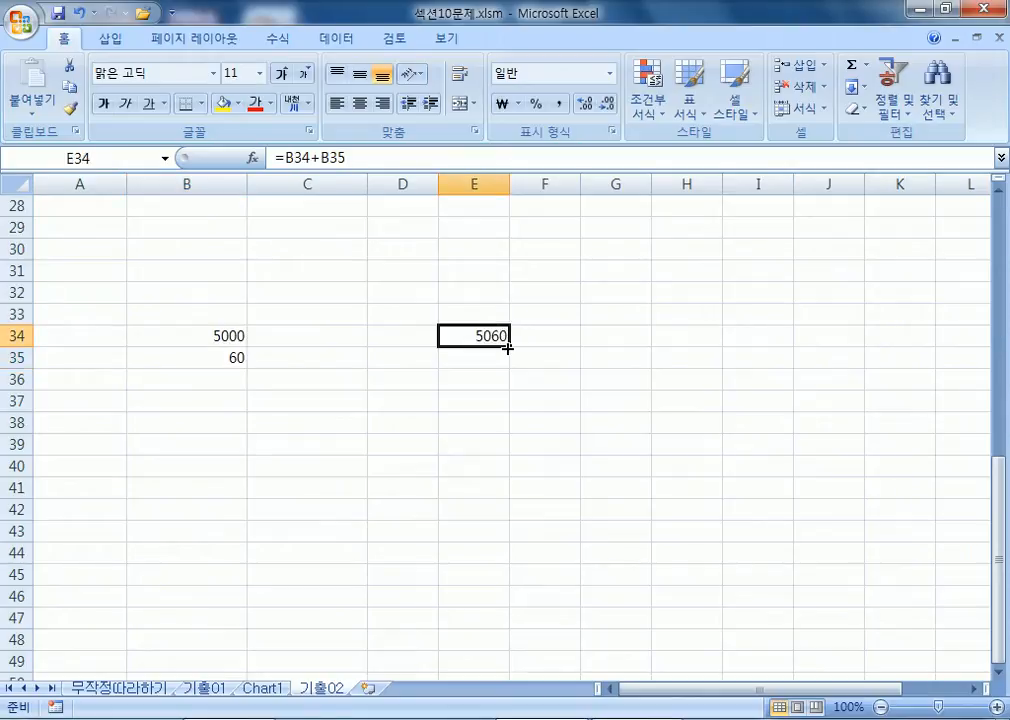
Switch to Notepad and review the pivot table notes, highlighting the phrases on source edits, manual refresh, manual changes, table deletion and automatic chart updates
key(alt+Tab)
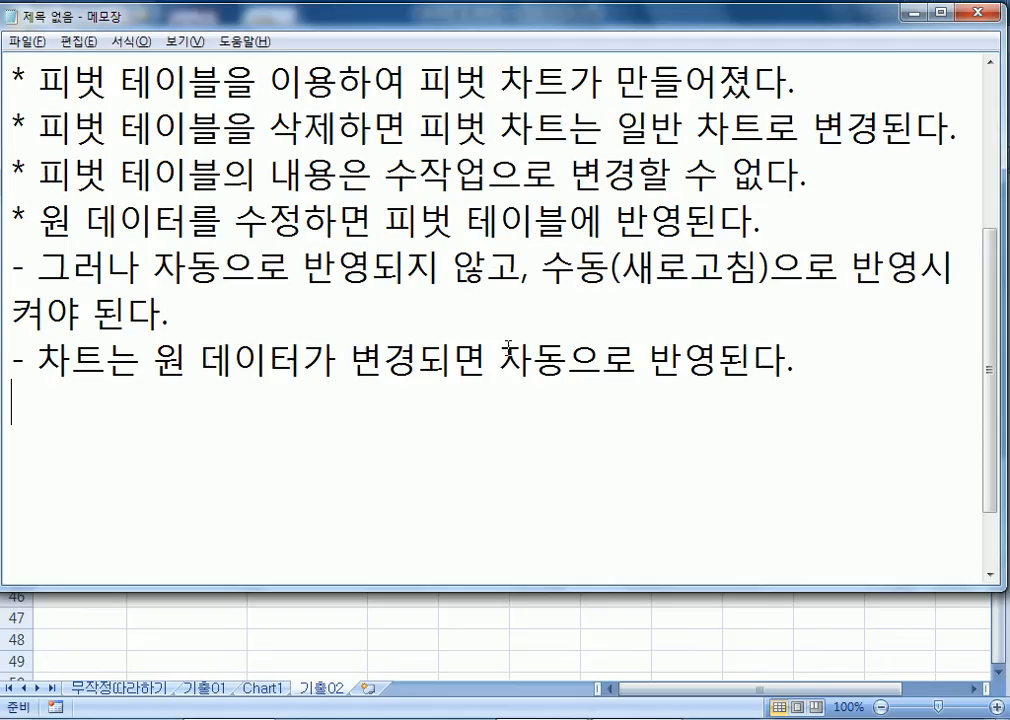
scroll(123, 378, up, 1)
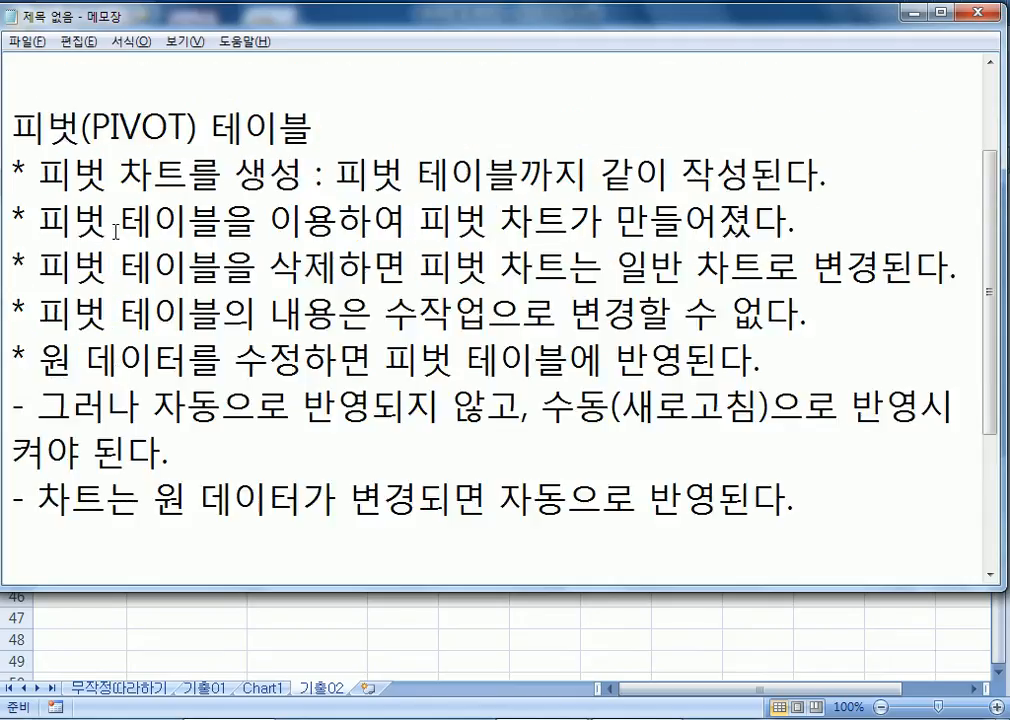
drag(242, 364, 317, 368)
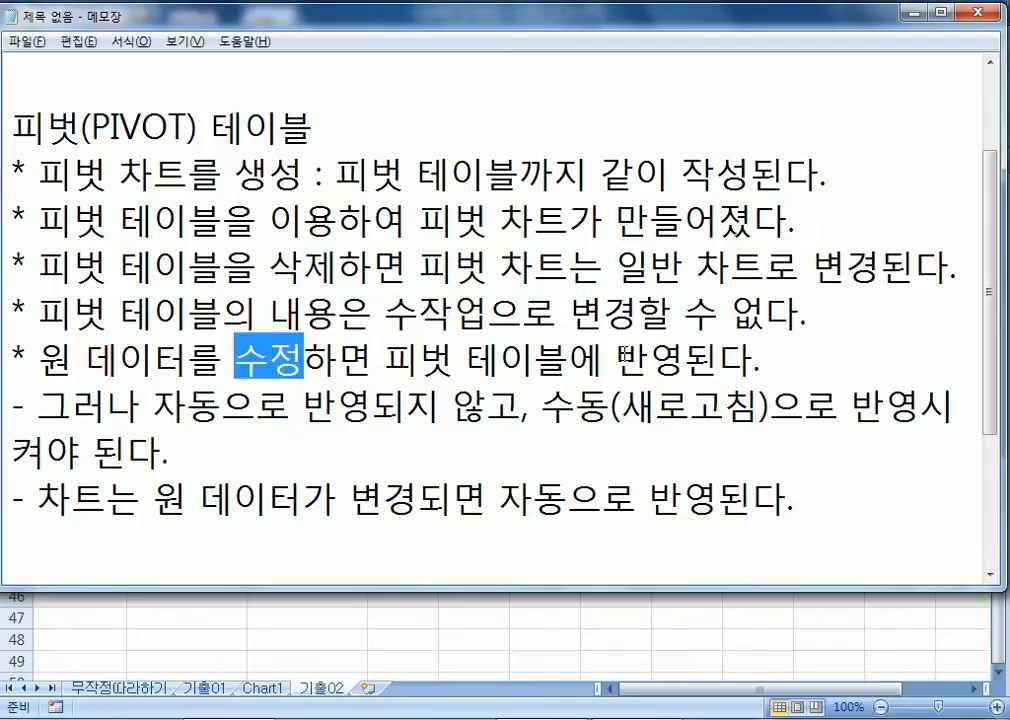
drag(153, 408, 520, 410)
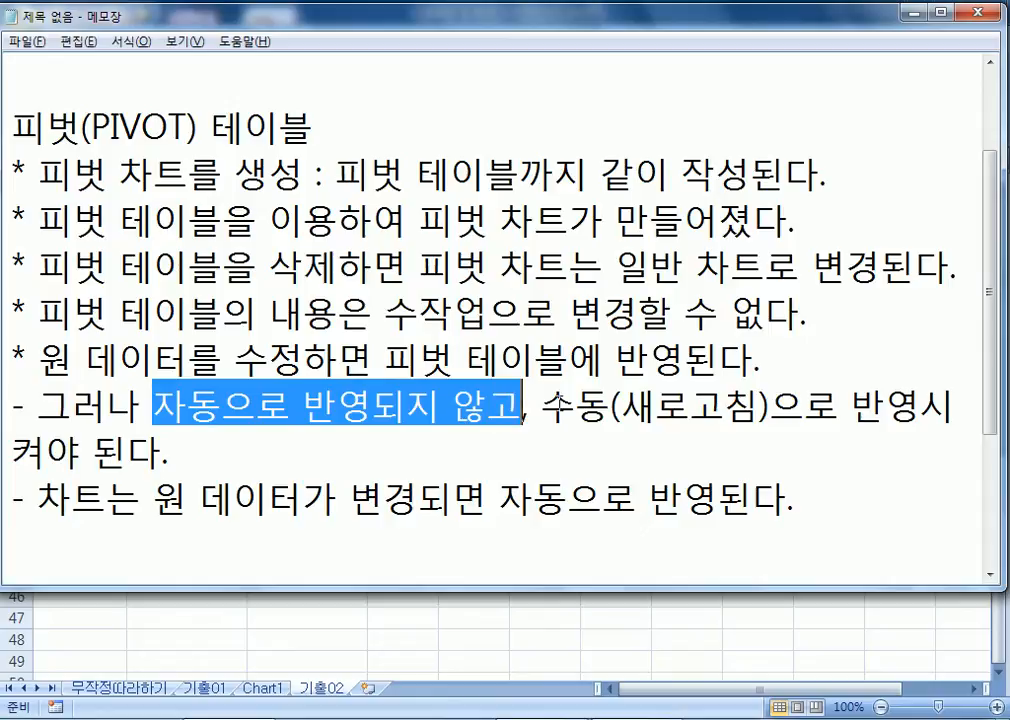
drag(618, 408, 757, 410)
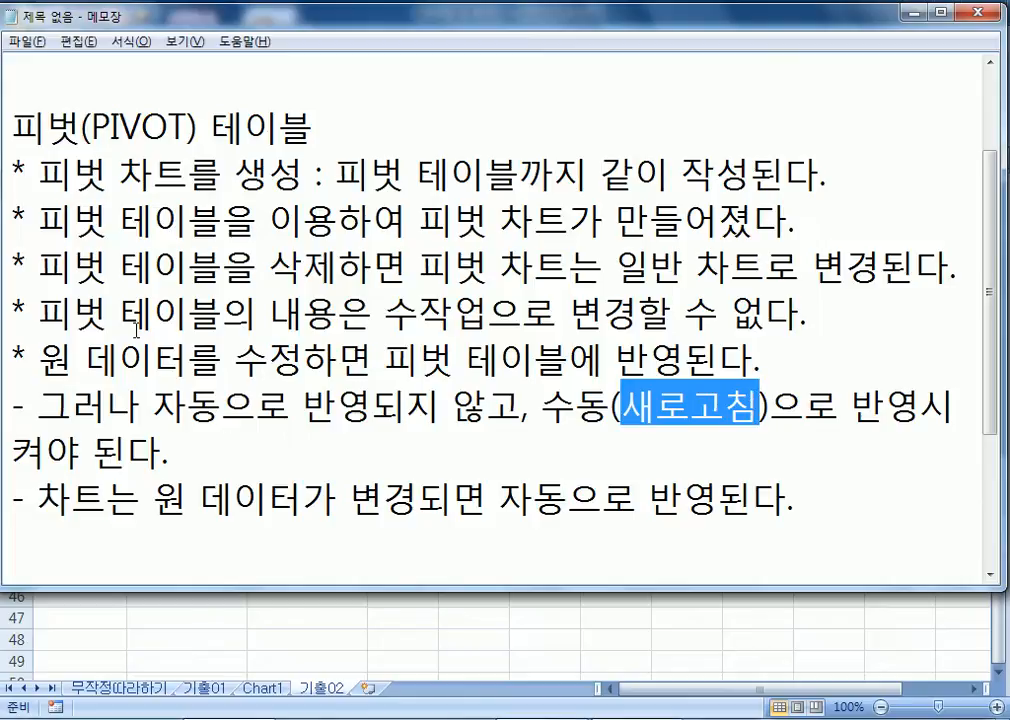
drag(38, 316, 432, 332)
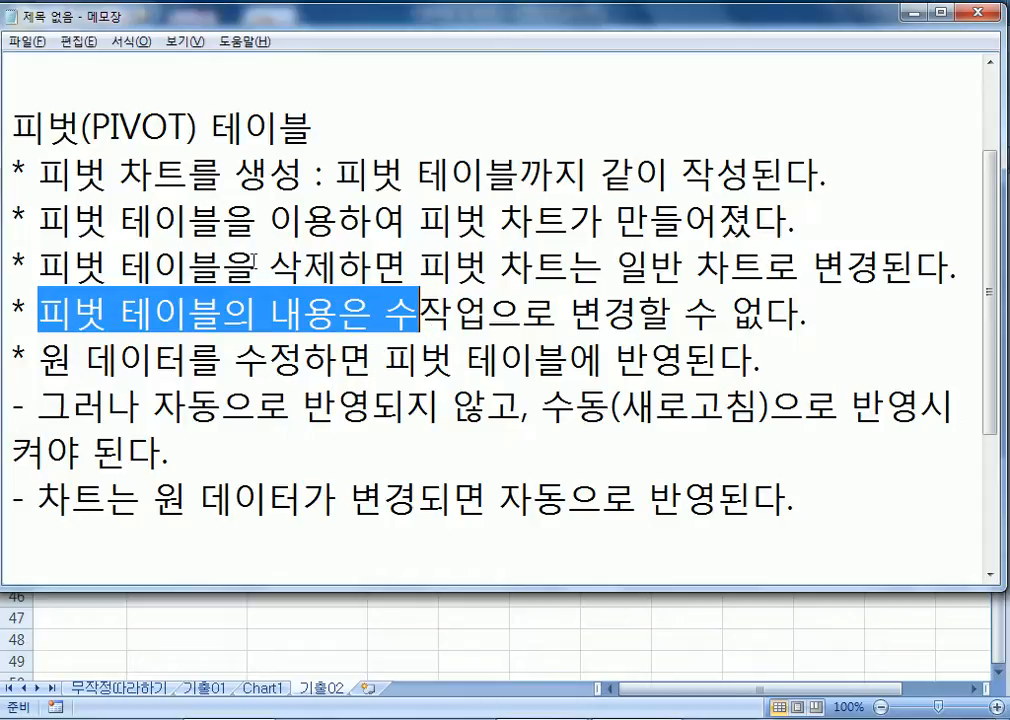
click(11, 256)
drag(11, 256, 578, 268)
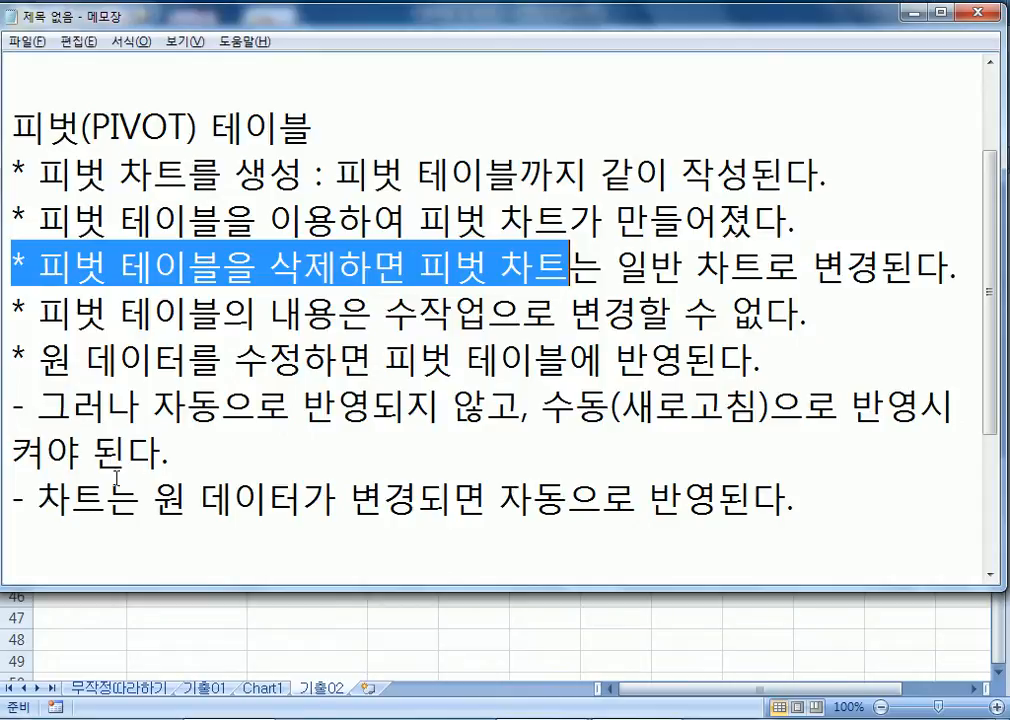
drag(22, 498, 385, 497)
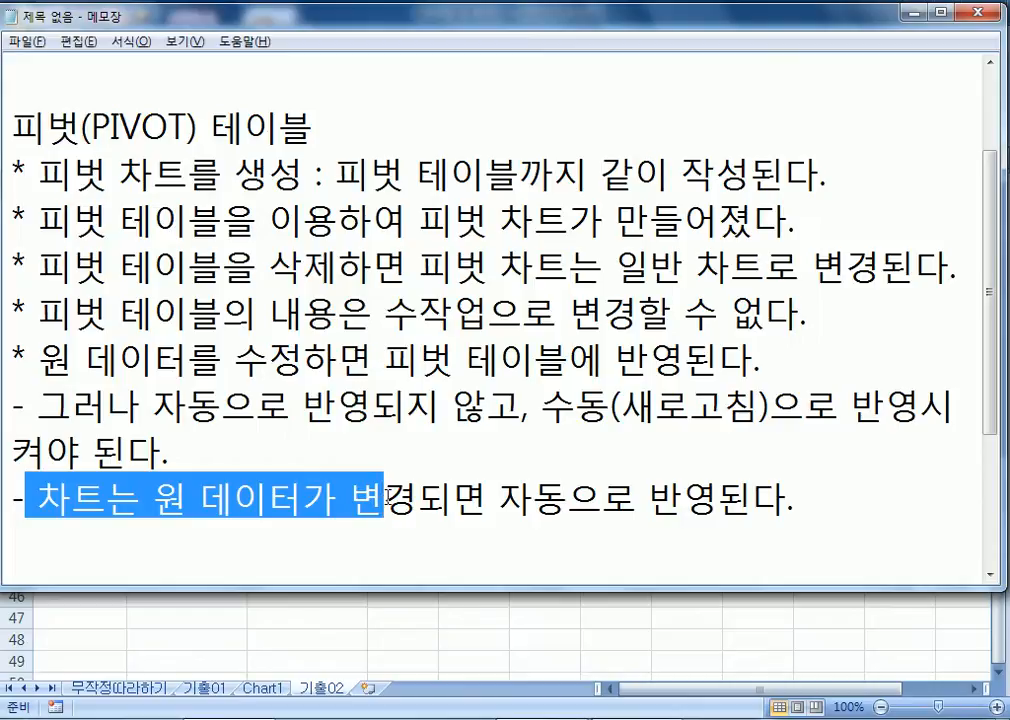
Highlight the note about deleting the pivot table, switch to Excel and examine the pivot table and its source data on sheet 기출02
drag(38, 267, 304, 268)
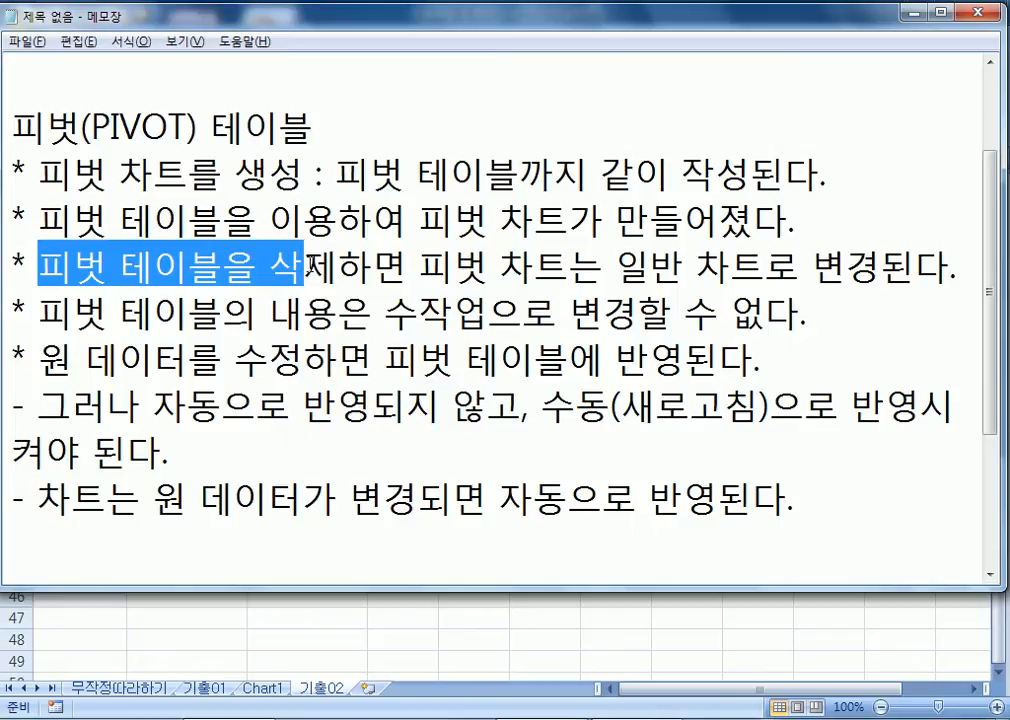
key(alt+Tab)
scroll(216, 300, up, 9)
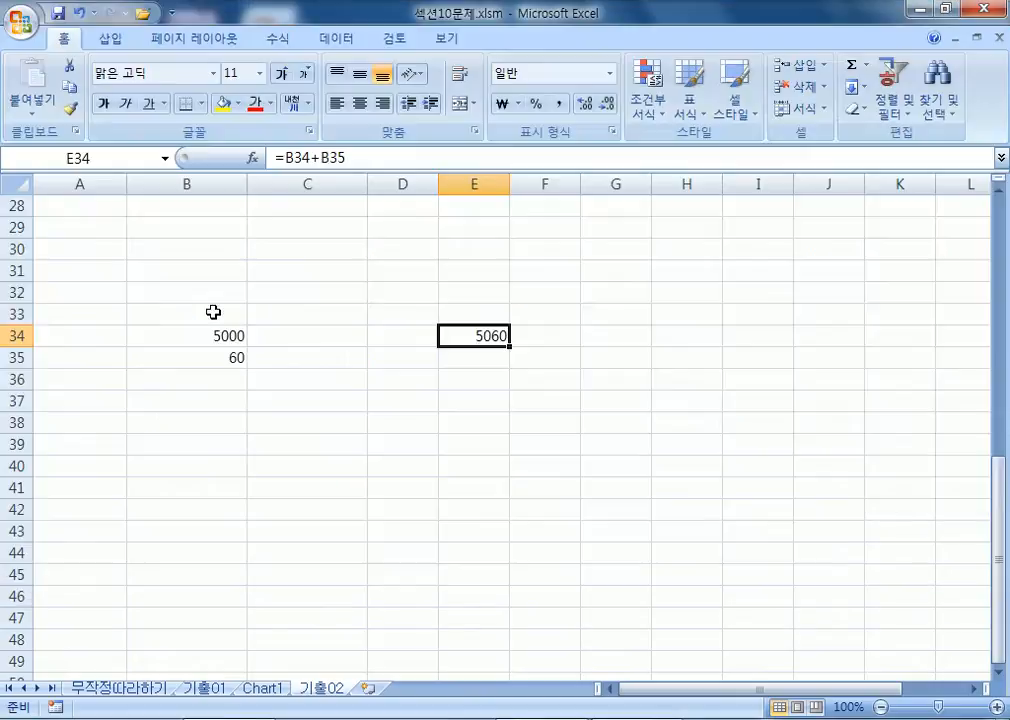
click(197, 357)
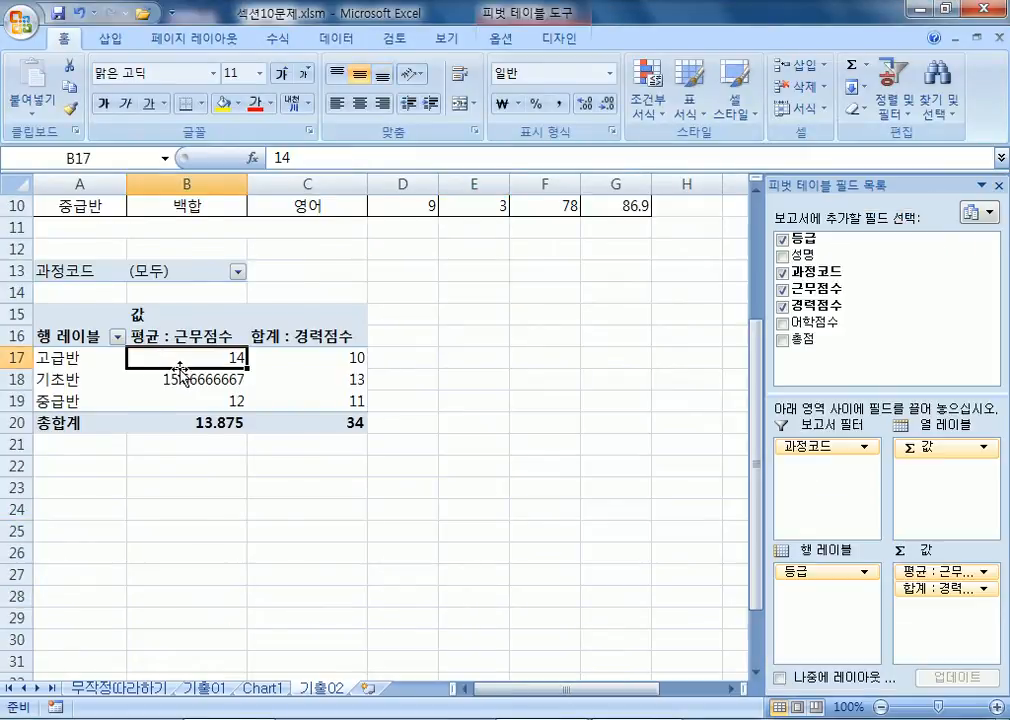
scroll(183, 368, up, 3)
drag(80, 231, 637, 404)
click(405, 320)
scroll(290, 427, down, 3)
Select rows 13 to 22 containing the pivot table, view the pivot chart on Chart1, and delete those rows from sheet 기출02
click(8, 272)
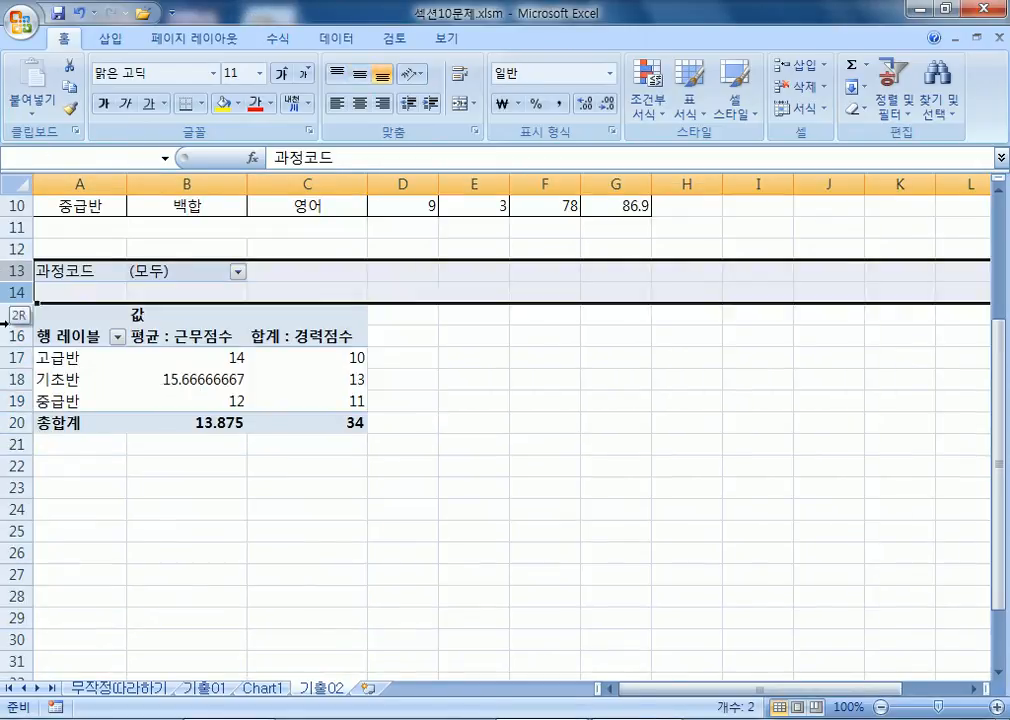
drag(8, 272, 12, 466)
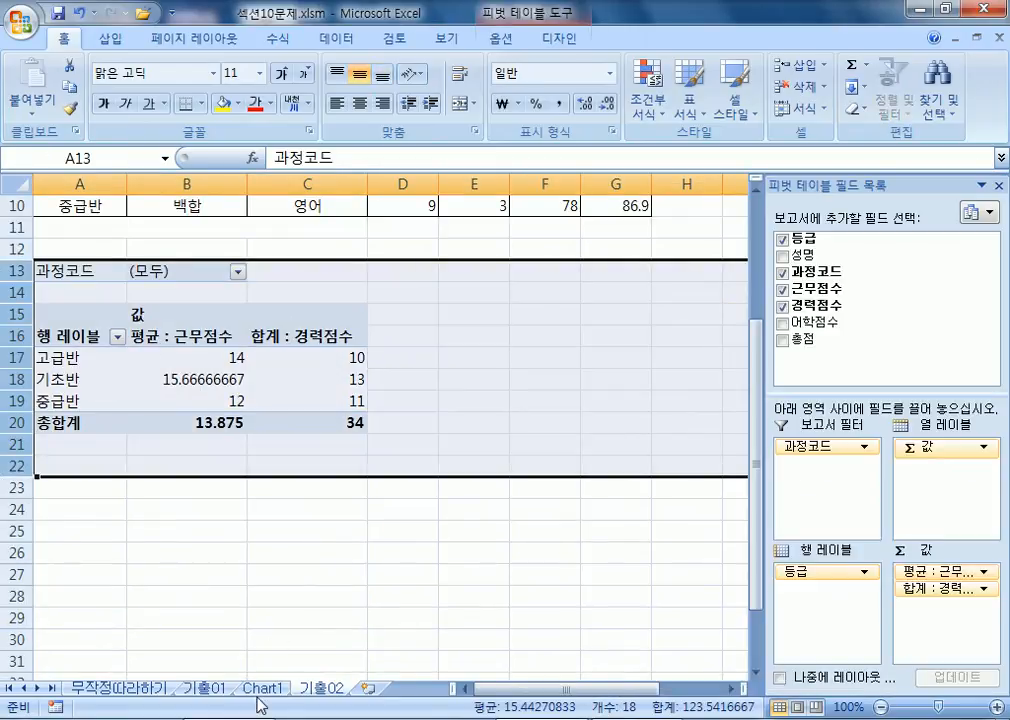
click(262, 690)
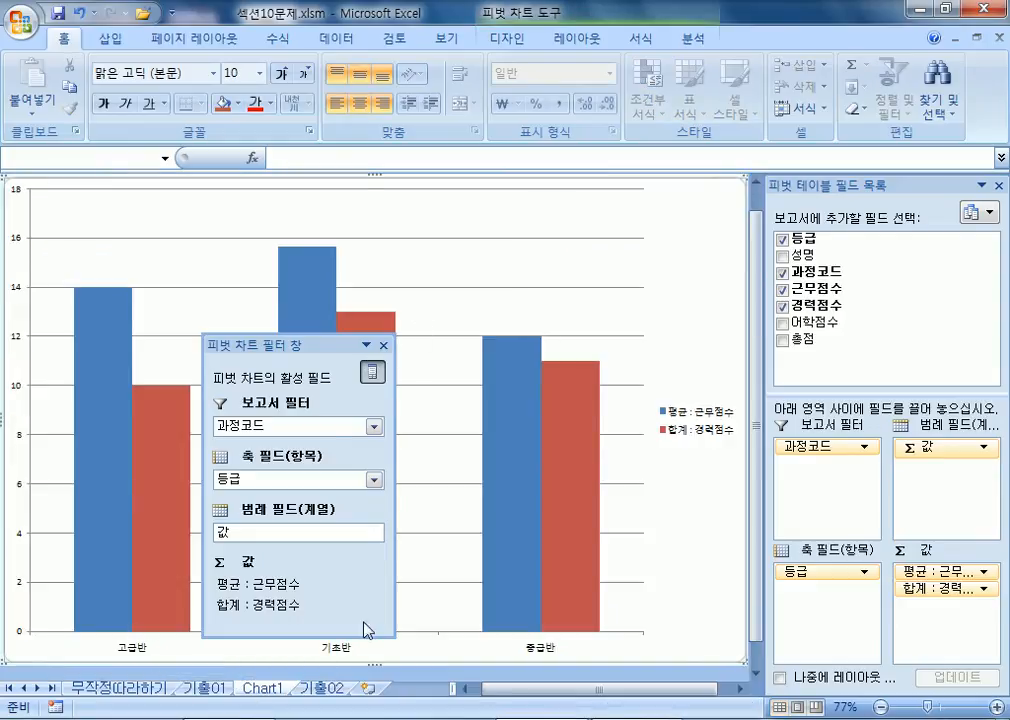
click(322, 688)
right_click(104, 282)
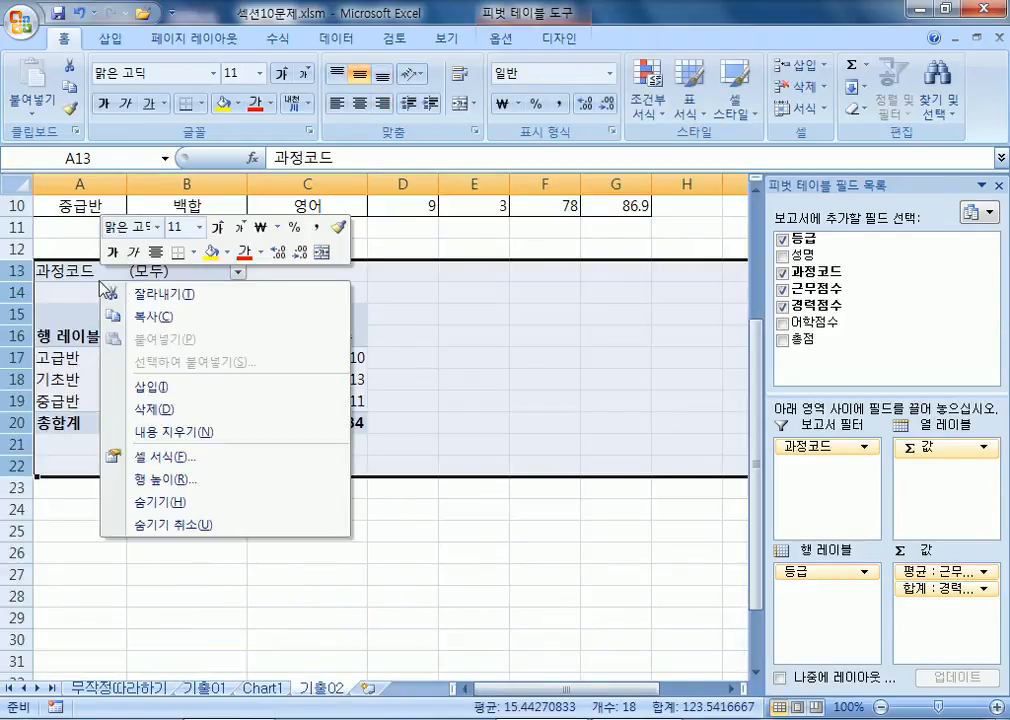
click(167, 410)
Check the chart on sheet Chart1, undo the deletion of the pivot table rows, and view Chart1 again
click(262, 689)
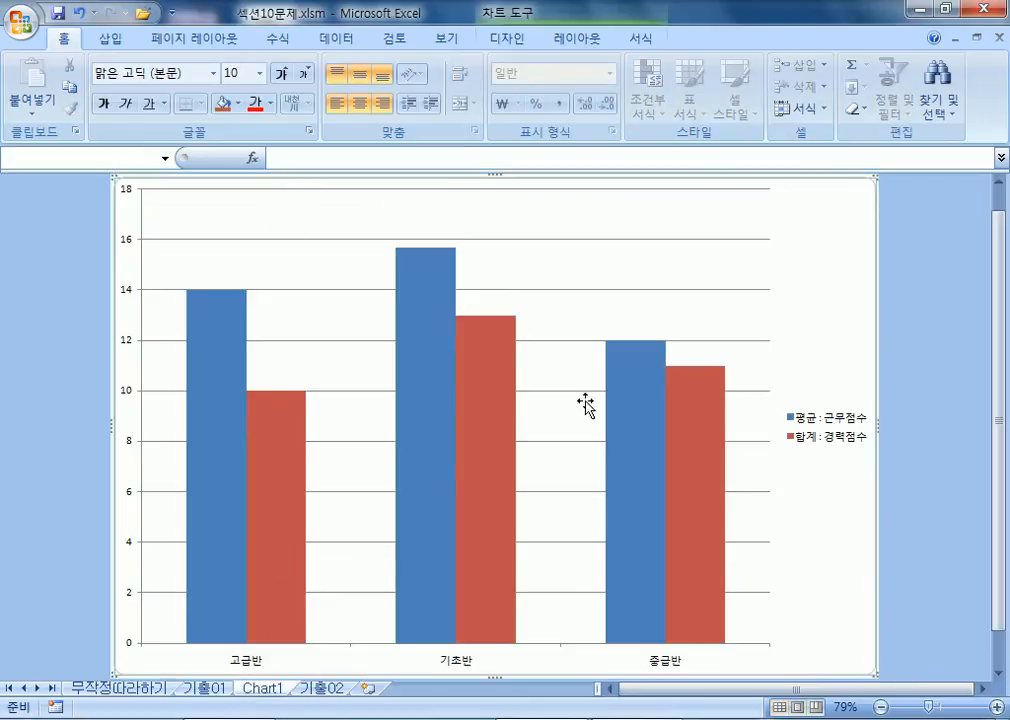
mouse_move(629, 392)
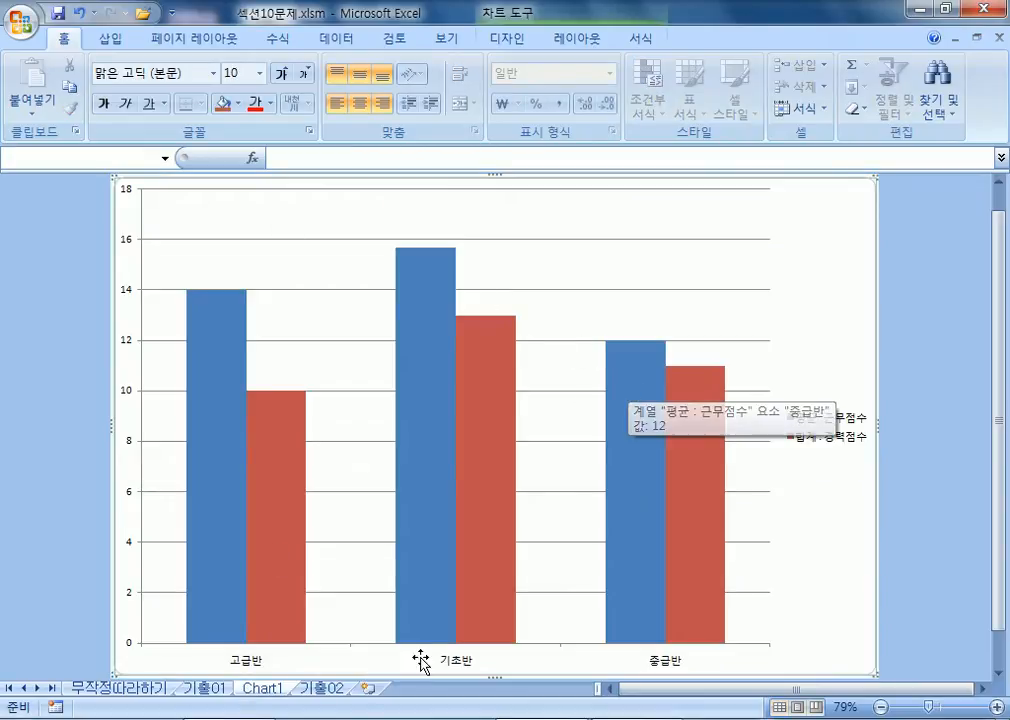
click(330, 689)
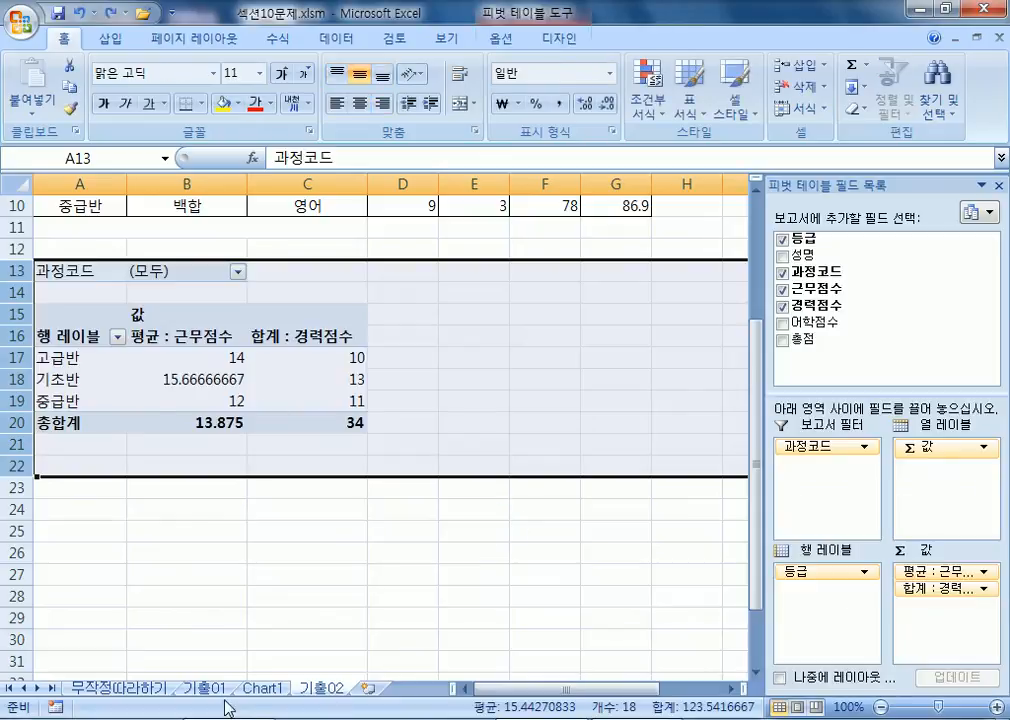
click(259, 690)
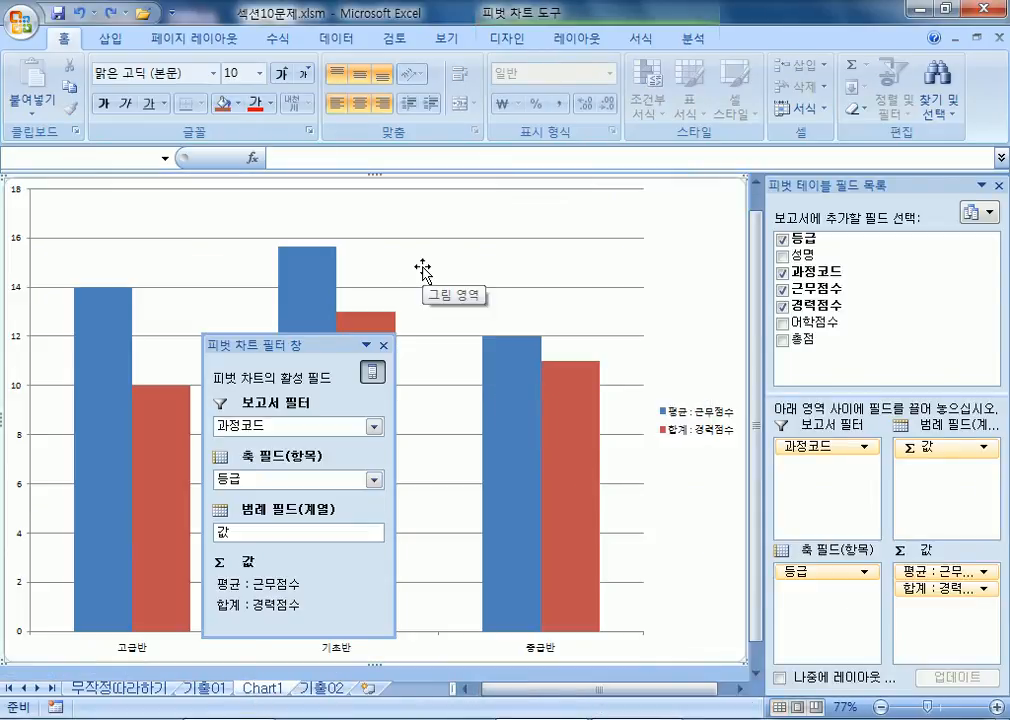
Switch to Notepad and review the pivot table notes from the chart creation line to the automatic update line
key(alt+Tab)
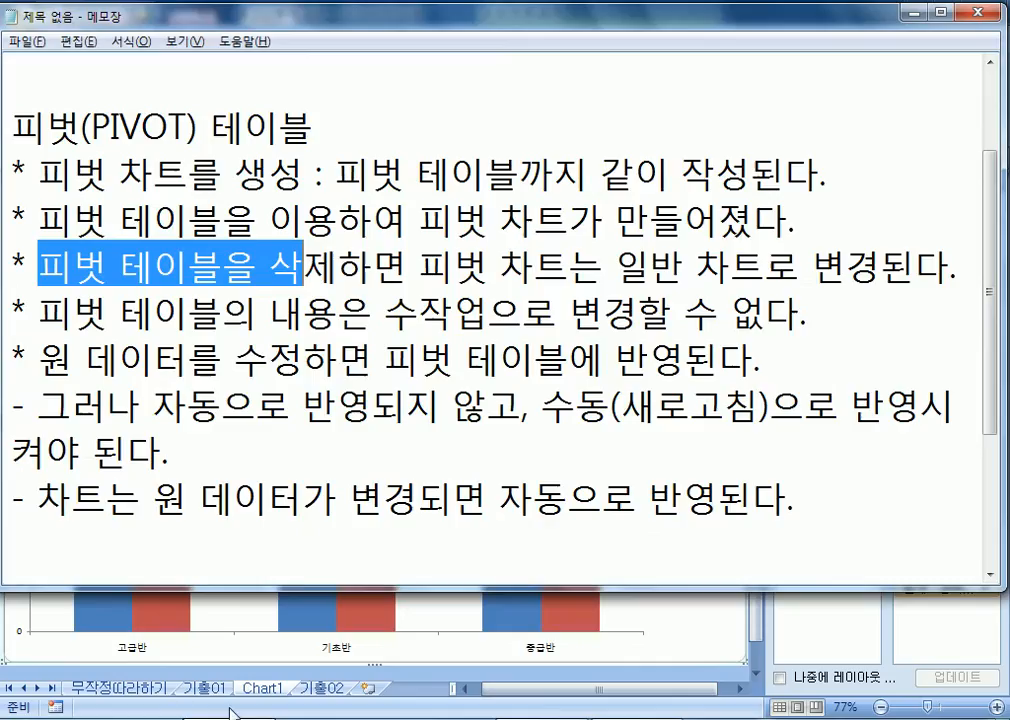
click(298, 535)
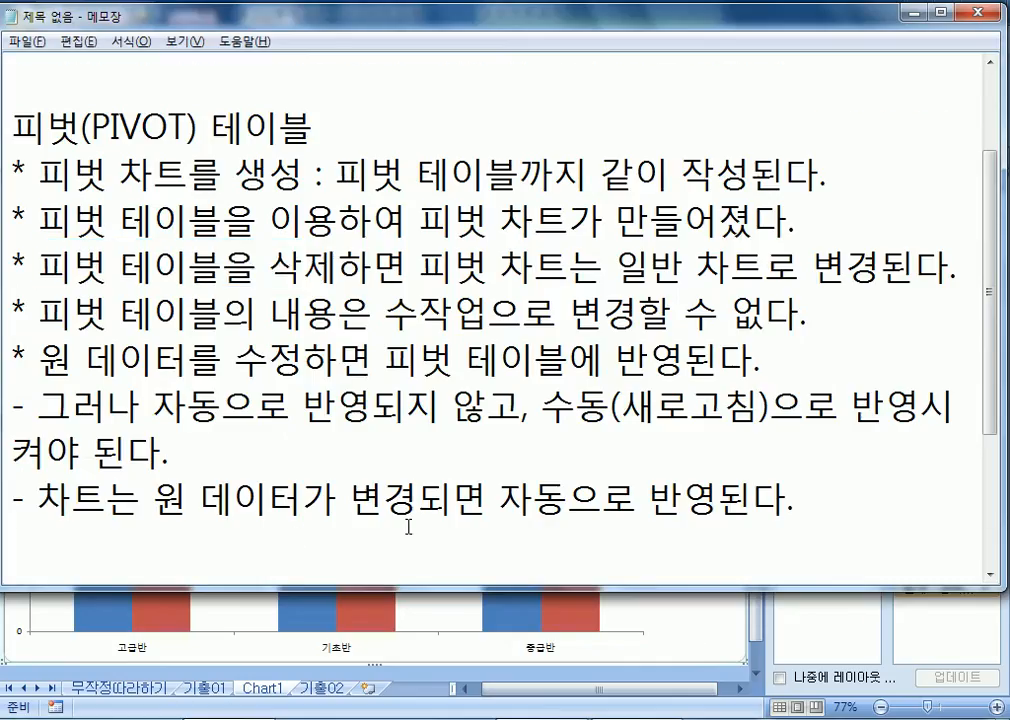
scroll(413, 525, down, 1)
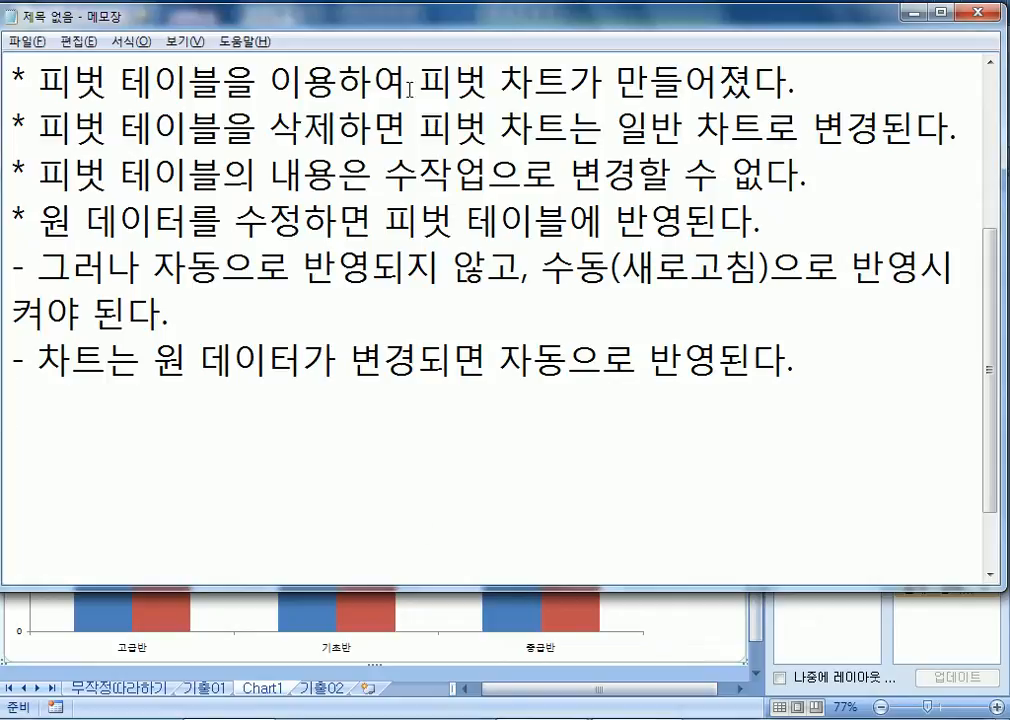
drag(990, 245, 987, 219)
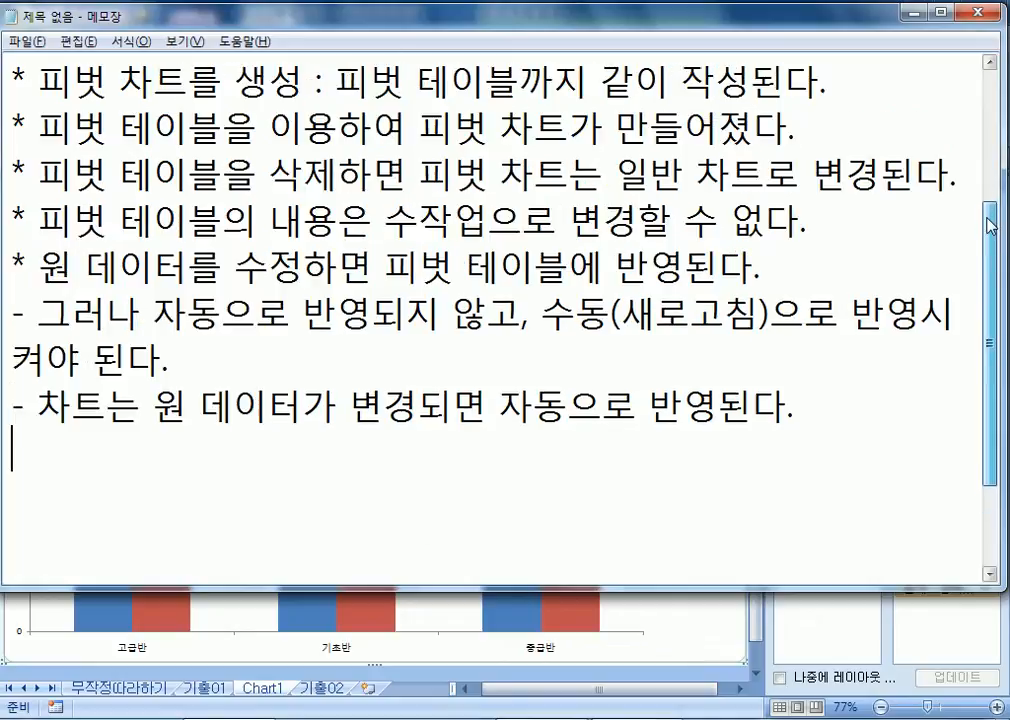
scroll(781, 165, up, 1)
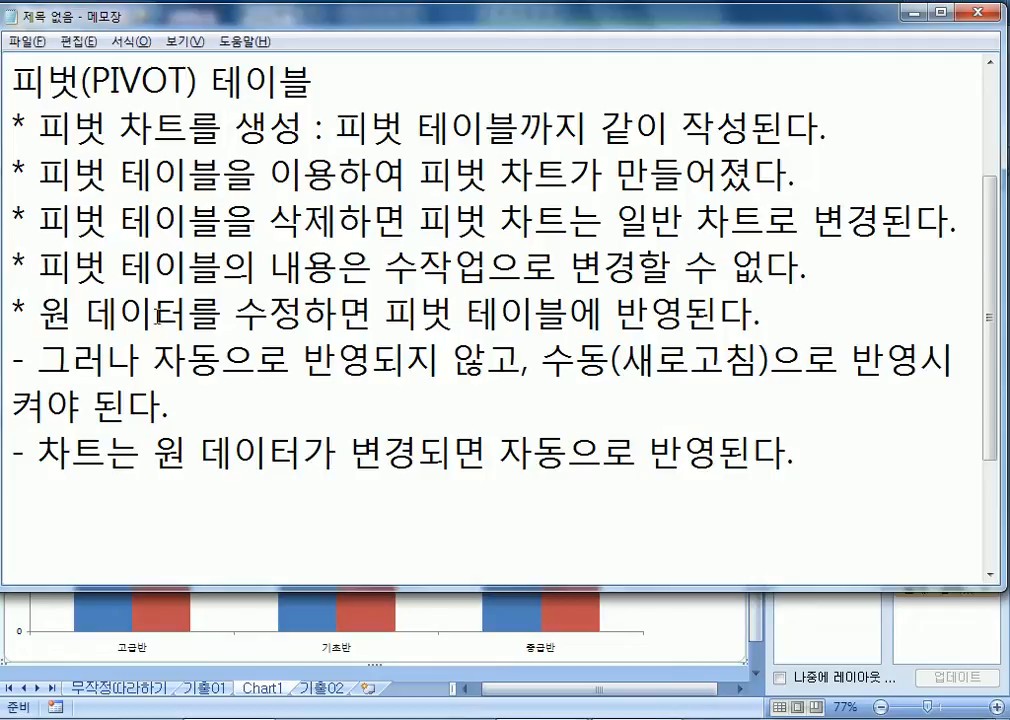
scroll(67, 360, down, 1)
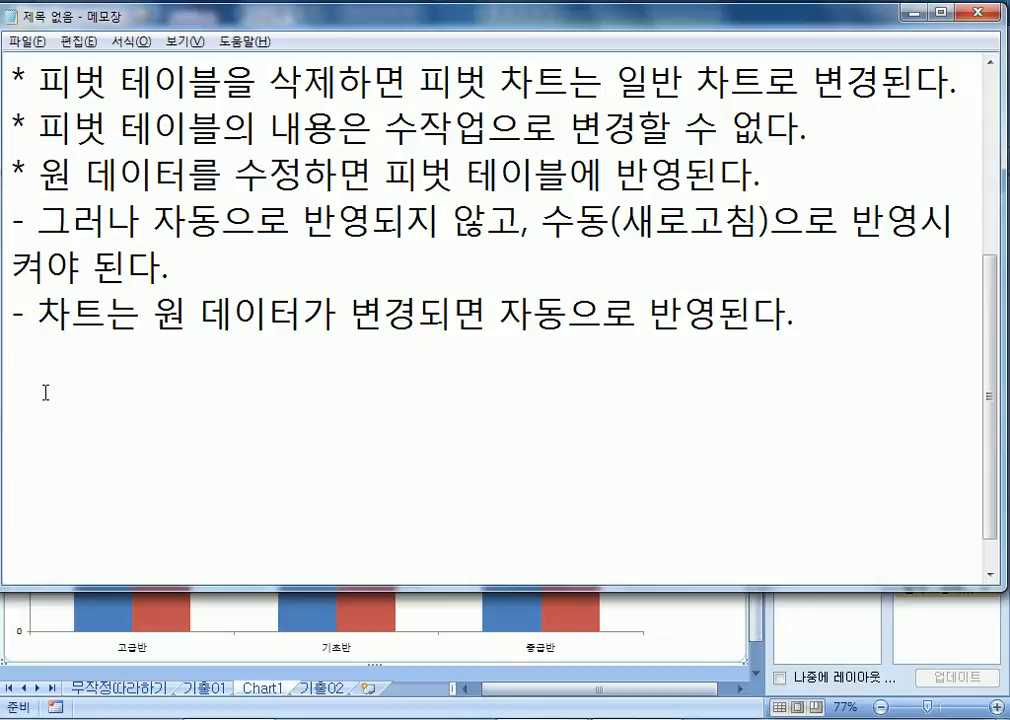
Switch to Excel and open the workbook 섹션11문제.xlsm from the 01 섹션 folder
click(485, 718)
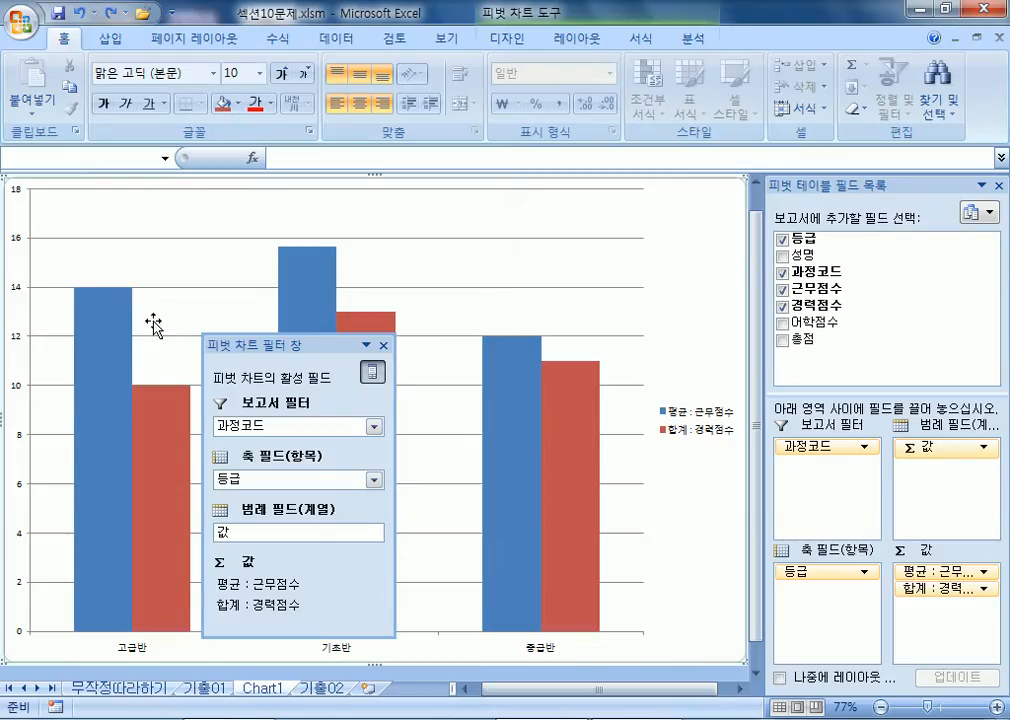
click(321, 688)
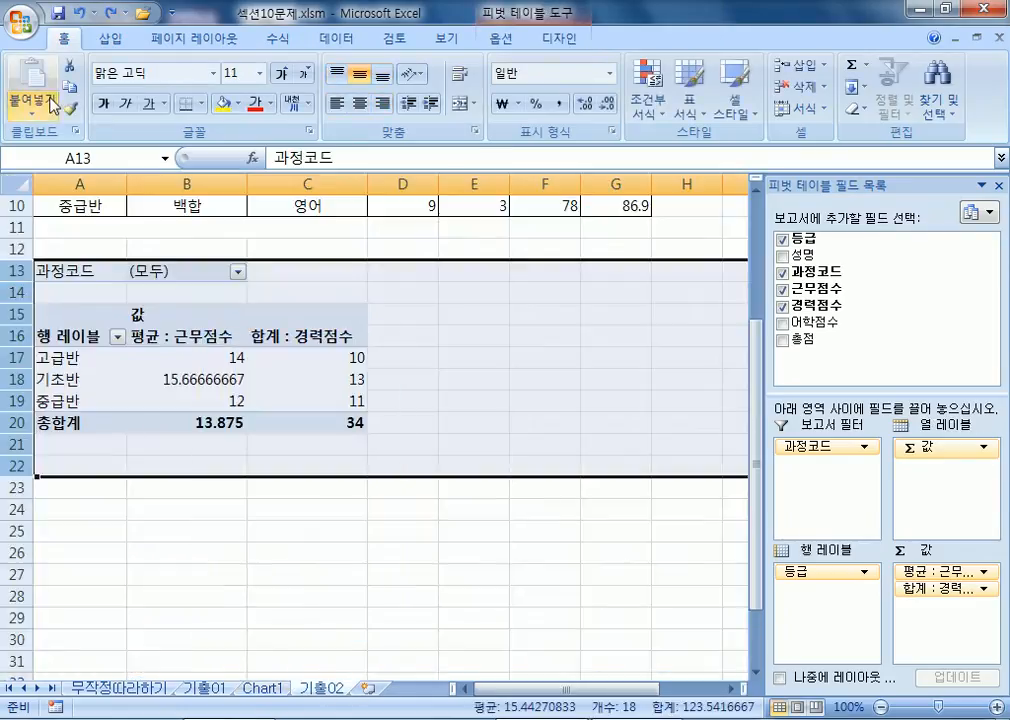
click(22, 22)
click(48, 110)
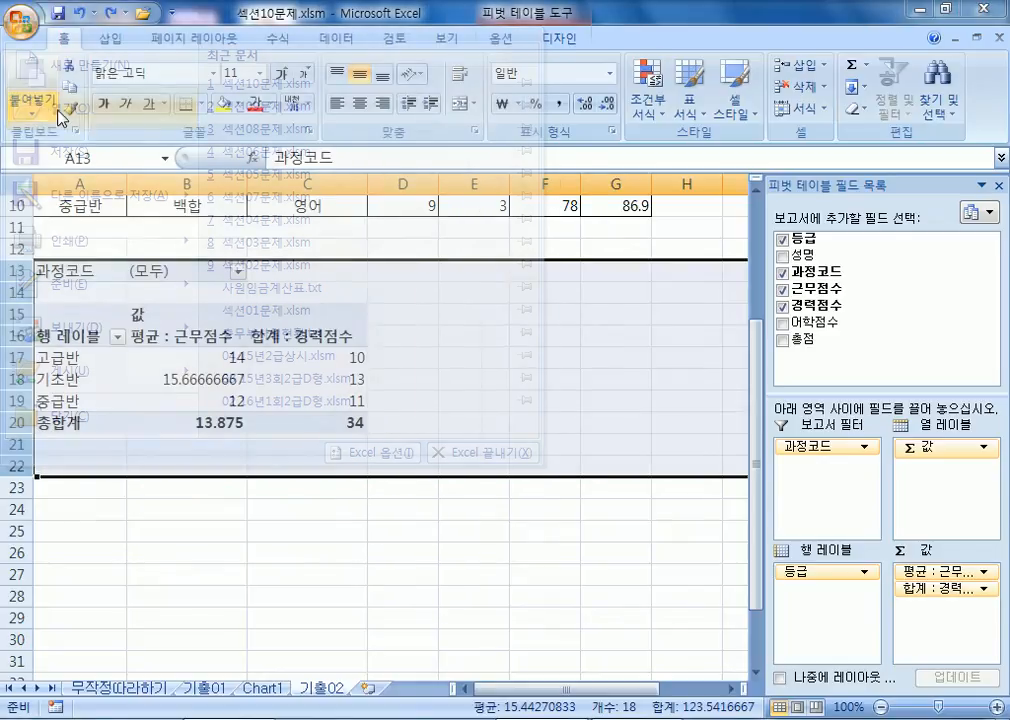
click(390, 282)
scroll(390, 295, down, 4)
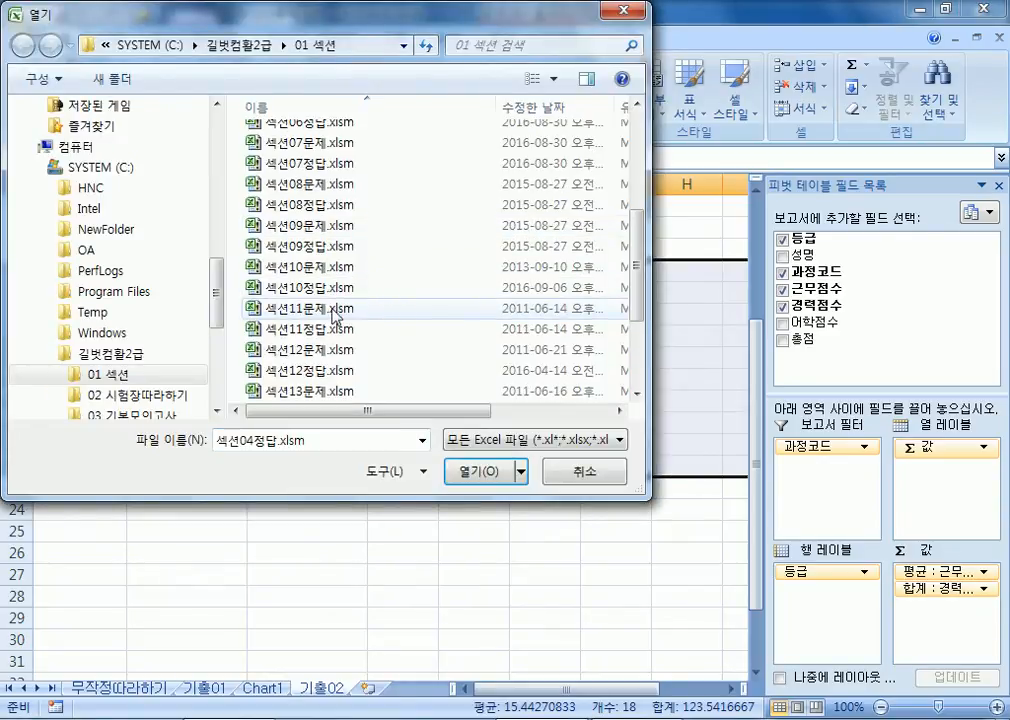
double_click(343, 310)
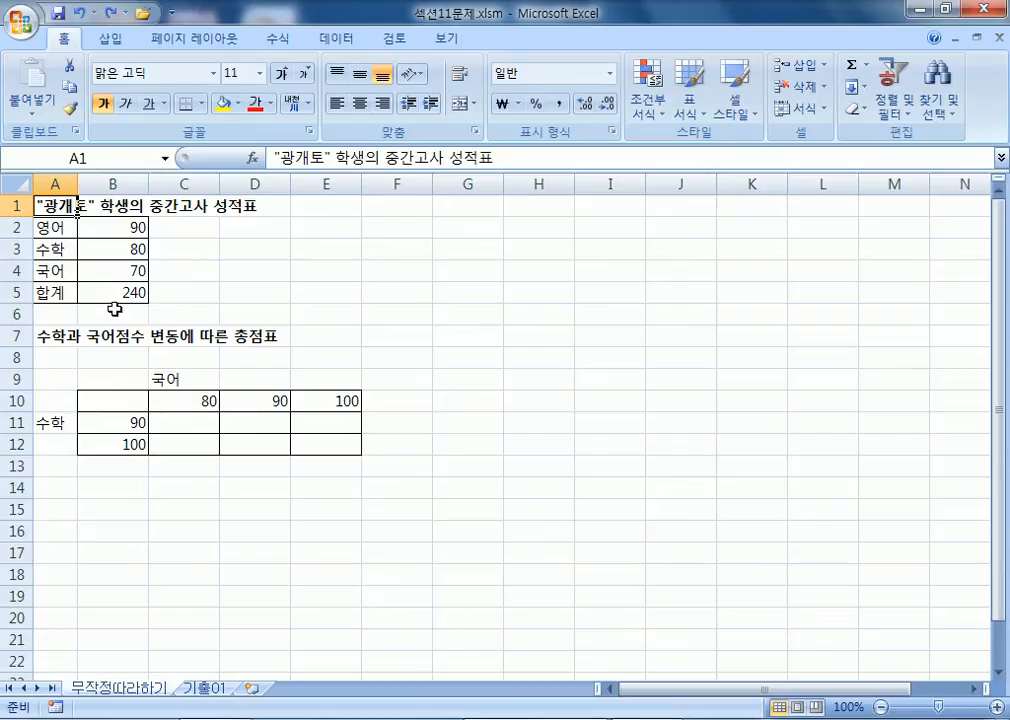
Zoom the worksheet to 130% and examine the midterm scores in B2:B4 and the total formula in B5
ctrl+scroll(62, 228, up, 2)
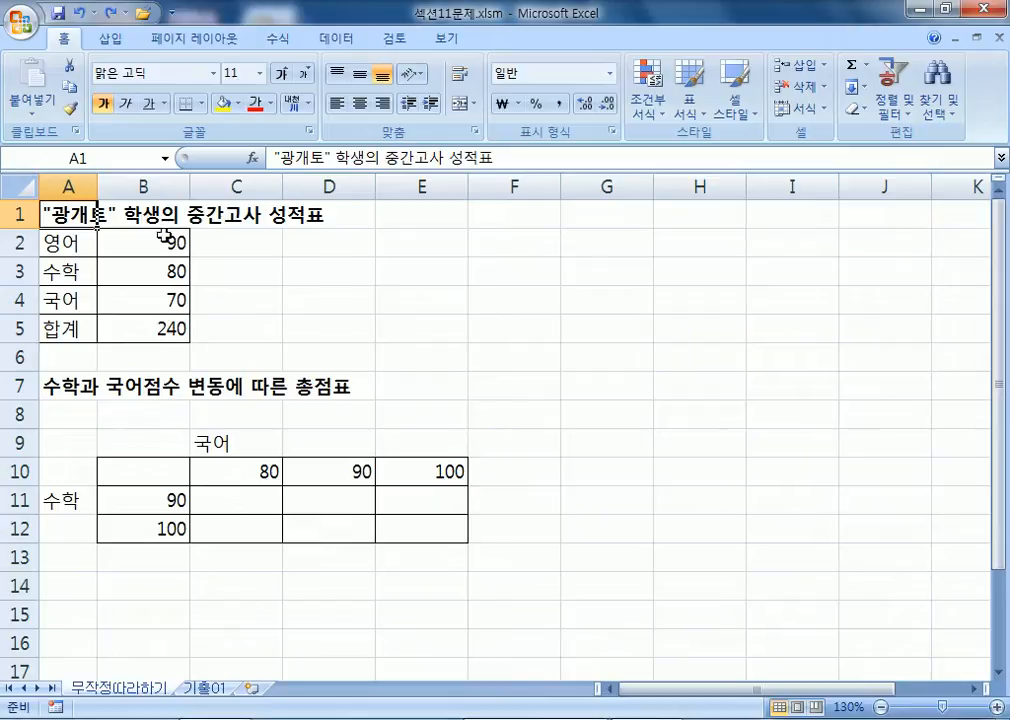
drag(137, 241, 140, 300)
click(140, 329)
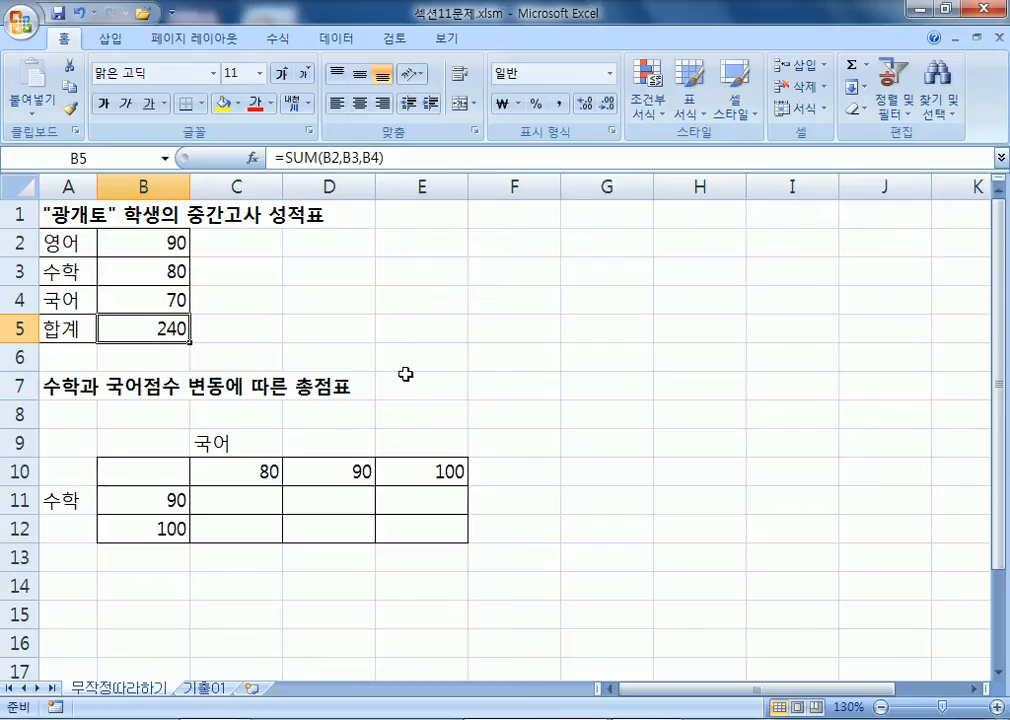
scroll(412, 358, down, 2)
scroll(411, 361, up, 1)
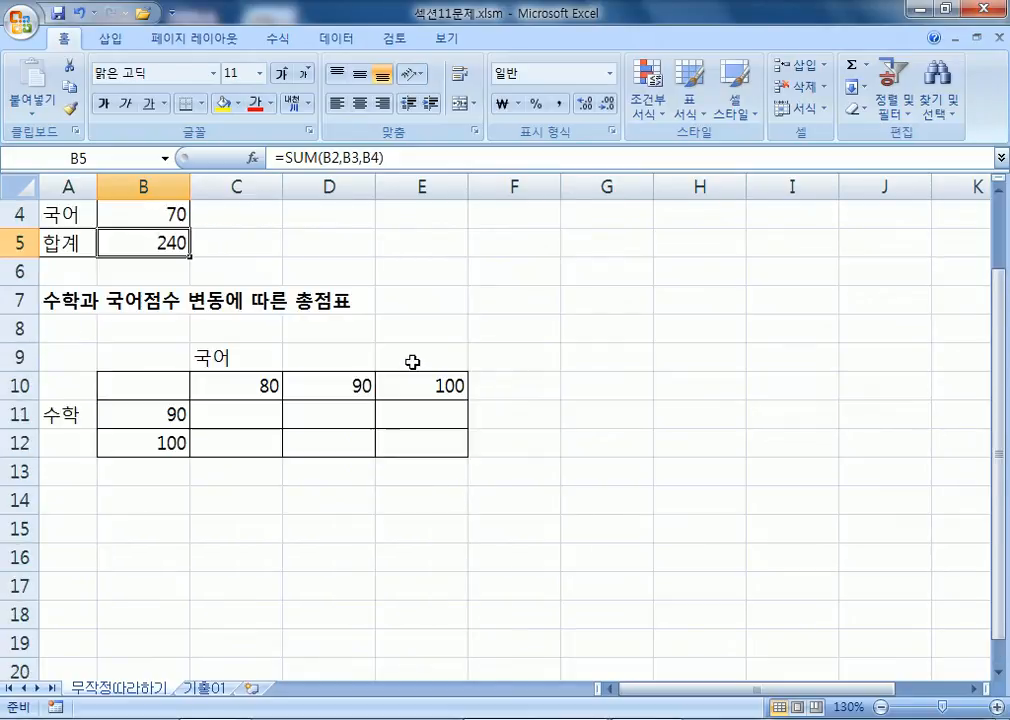
scroll(412, 361, up, 1)
click(137, 241)
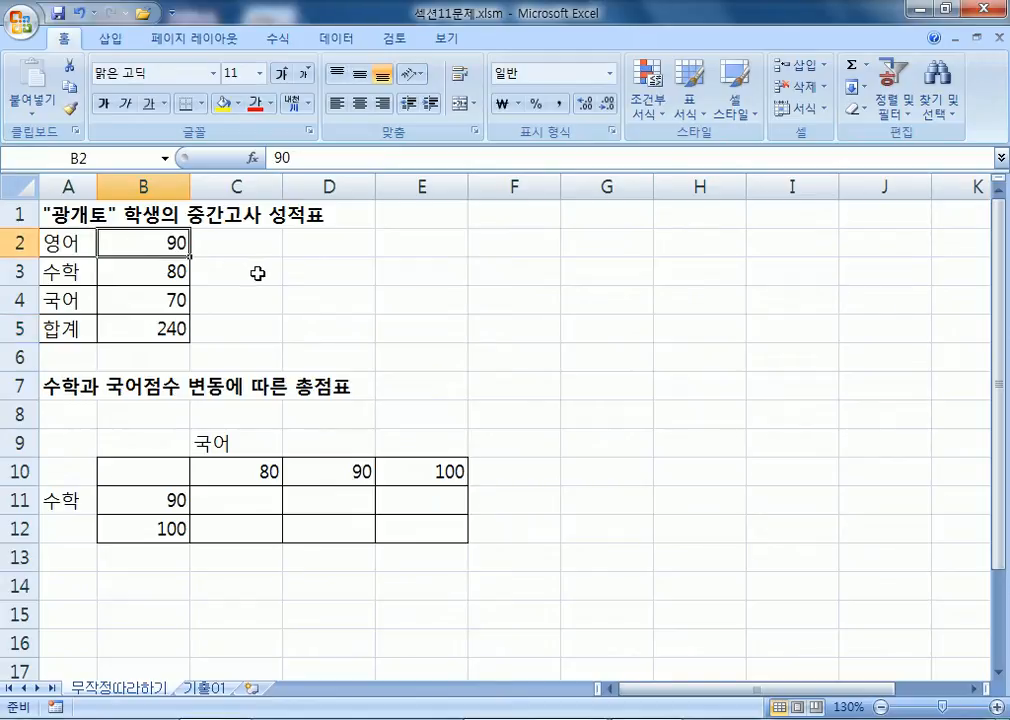
scroll(258, 273, down, 1)
scroll(259, 275, up, 1)
drag(155, 272, 172, 298)
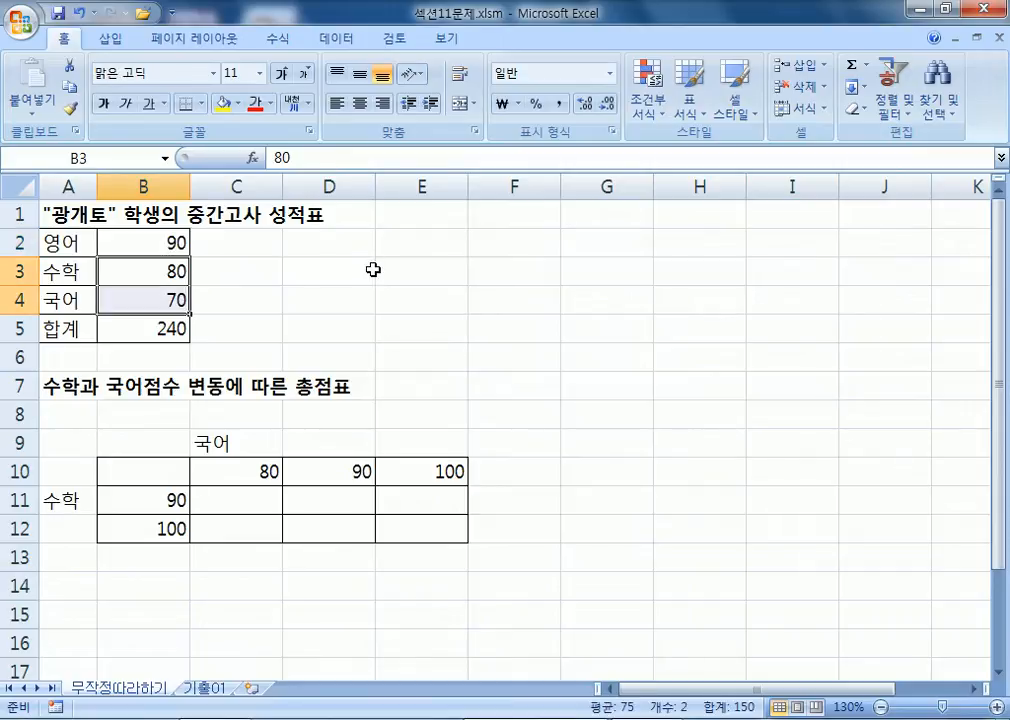
click(149, 243)
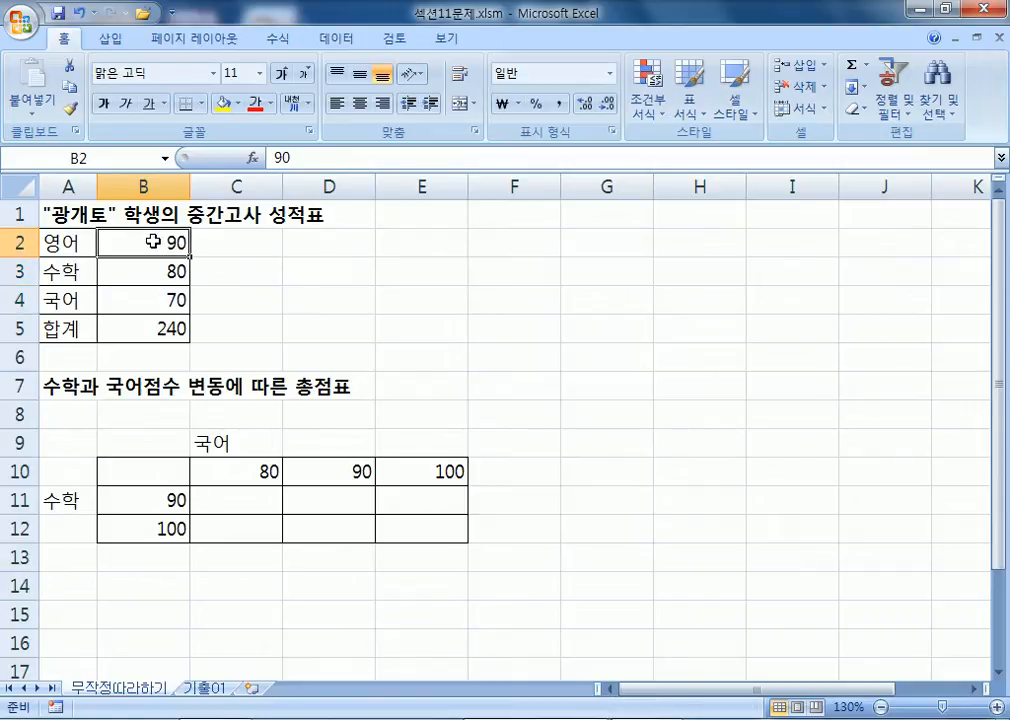
Compare the current math and Korean scores in B3:B4 with the alternative scores in B11:B12 and C10:E10
scroll(264, 262, down, 1)
scroll(140, 273, up, 1)
drag(140, 273, 157, 297)
scroll(361, 299, down, 1)
drag(165, 414, 160, 453)
drag(266, 385, 435, 386)
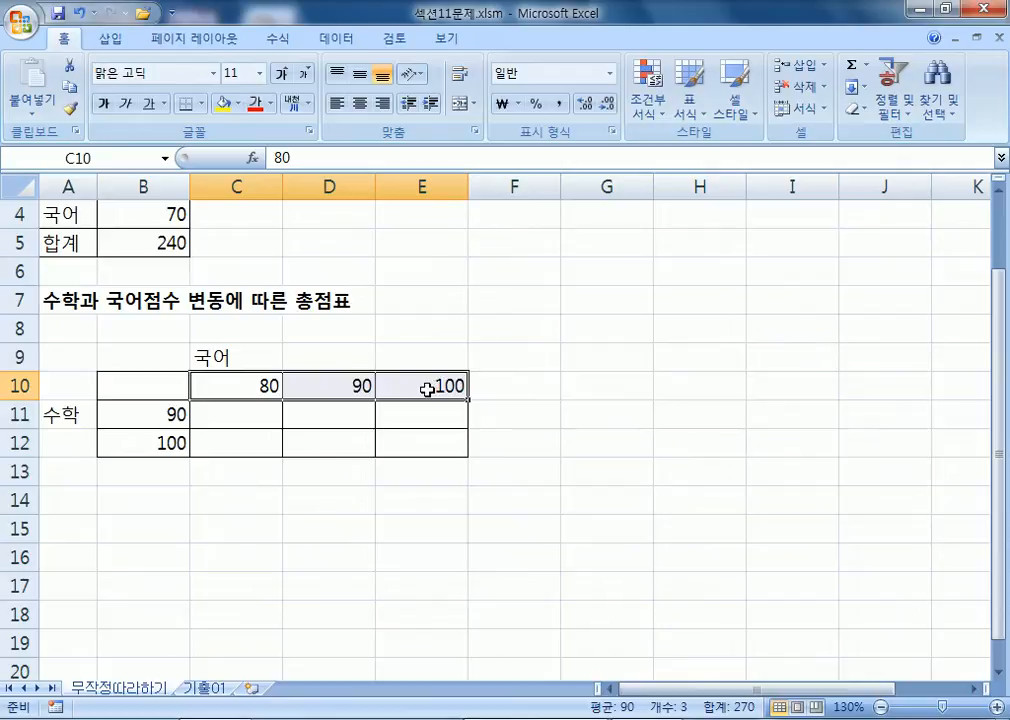
Review the total formula in B5 and the empty result range C11:E12, and select the blank corner cell B10 of range B10:E12
scroll(300, 350, up, 1)
click(130, 332)
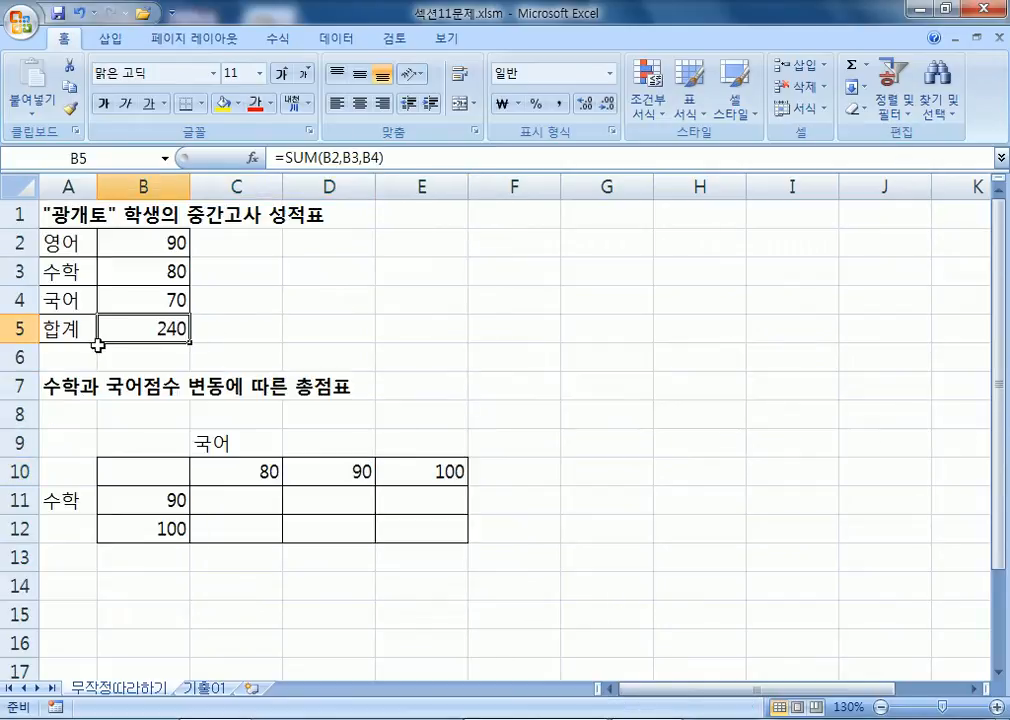
scroll(150, 329, down, 2)
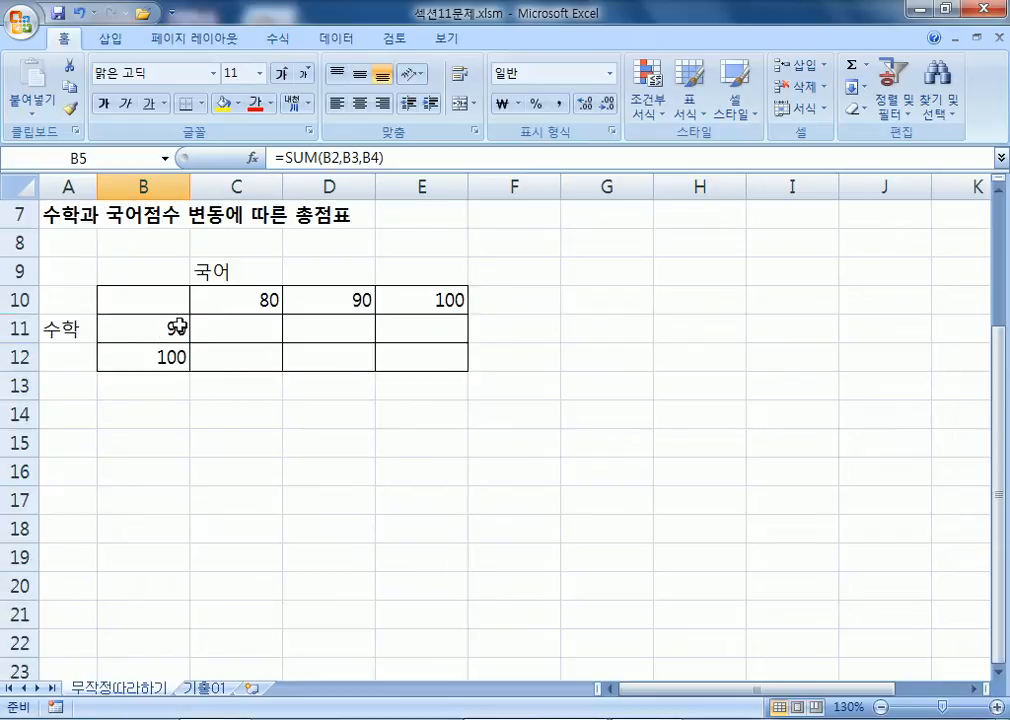
drag(203, 322, 437, 360)
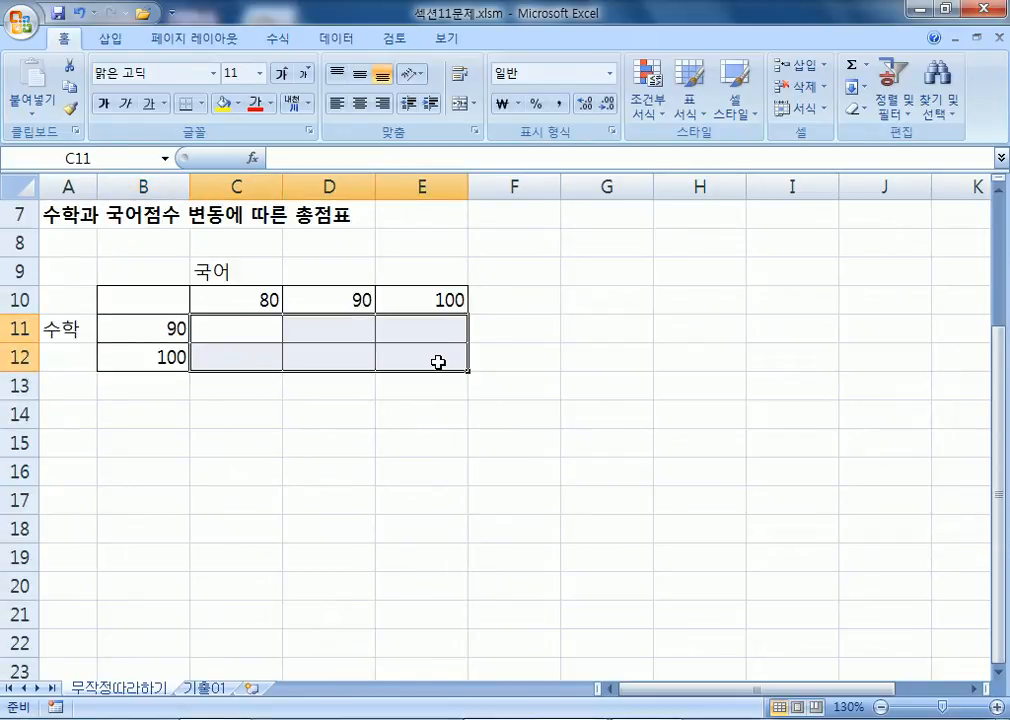
scroll(142, 352, up, 2)
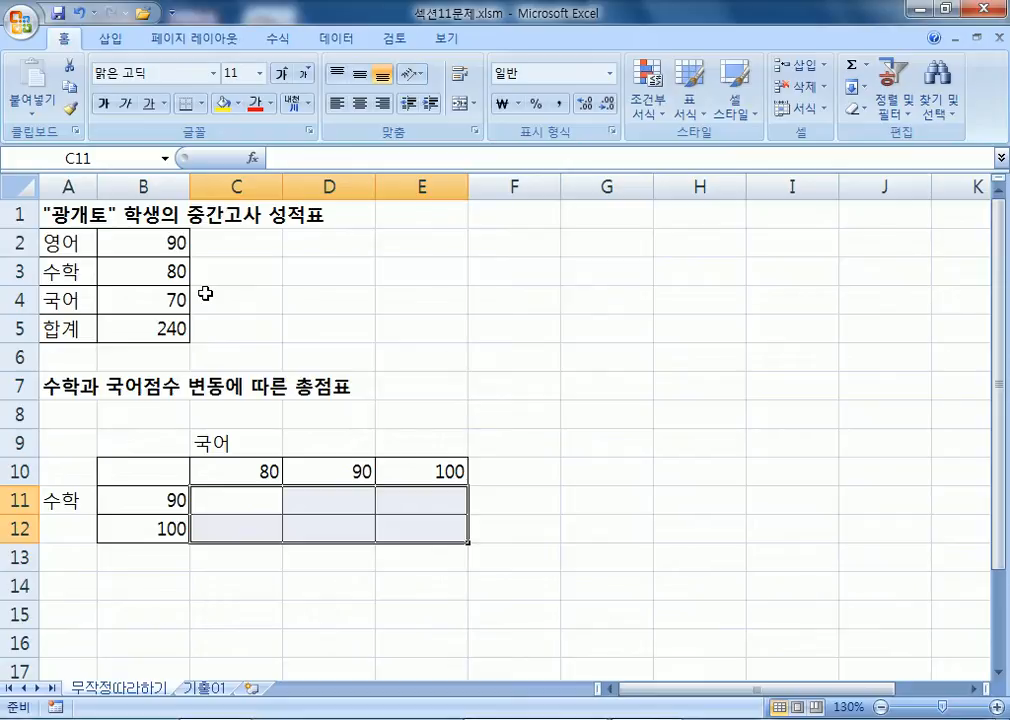
scroll(205, 293, down, 2)
drag(142, 298, 428, 361)
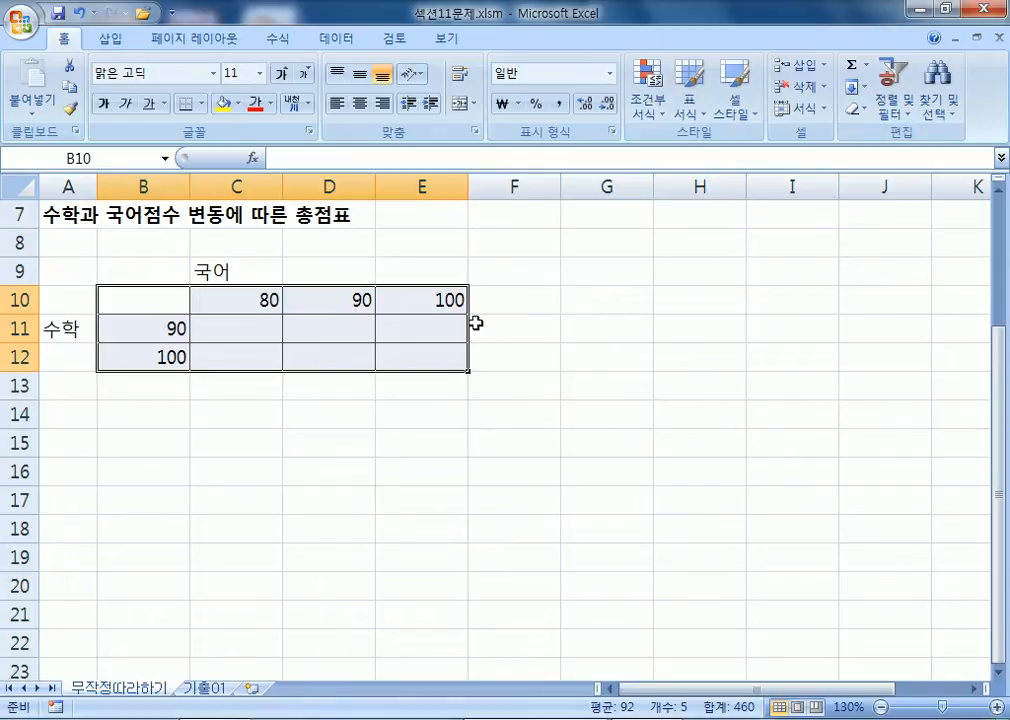
click(153, 301)
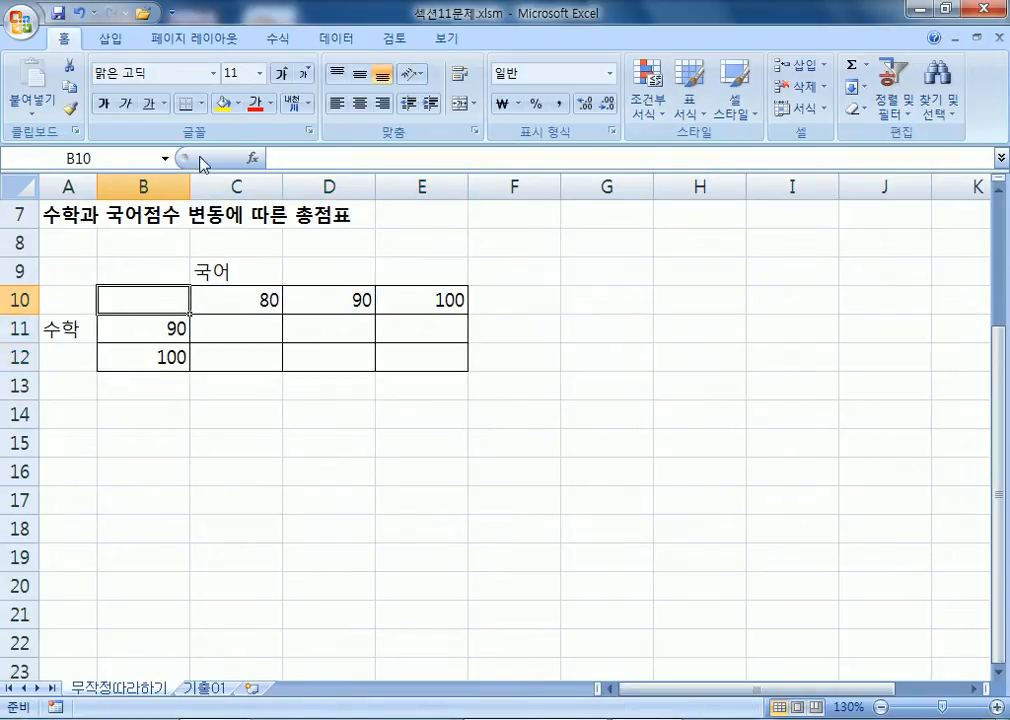
Fill corner cell B10 with yellow and compare it with the total formula in B5
click(224, 105)
scroll(150, 320, up, 2)
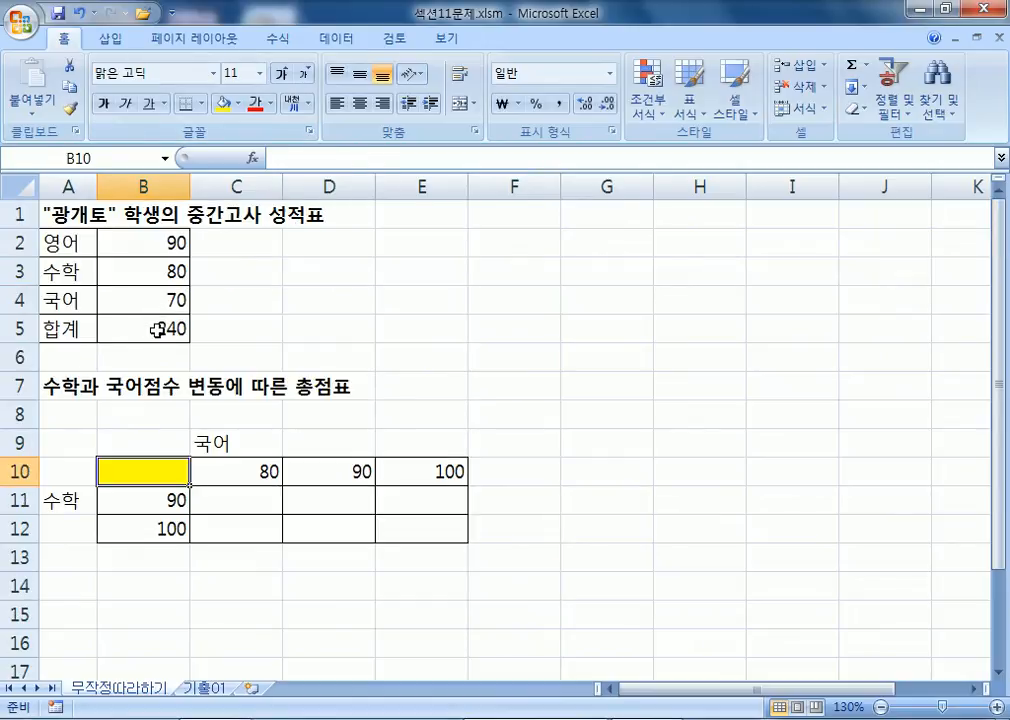
click(157, 329)
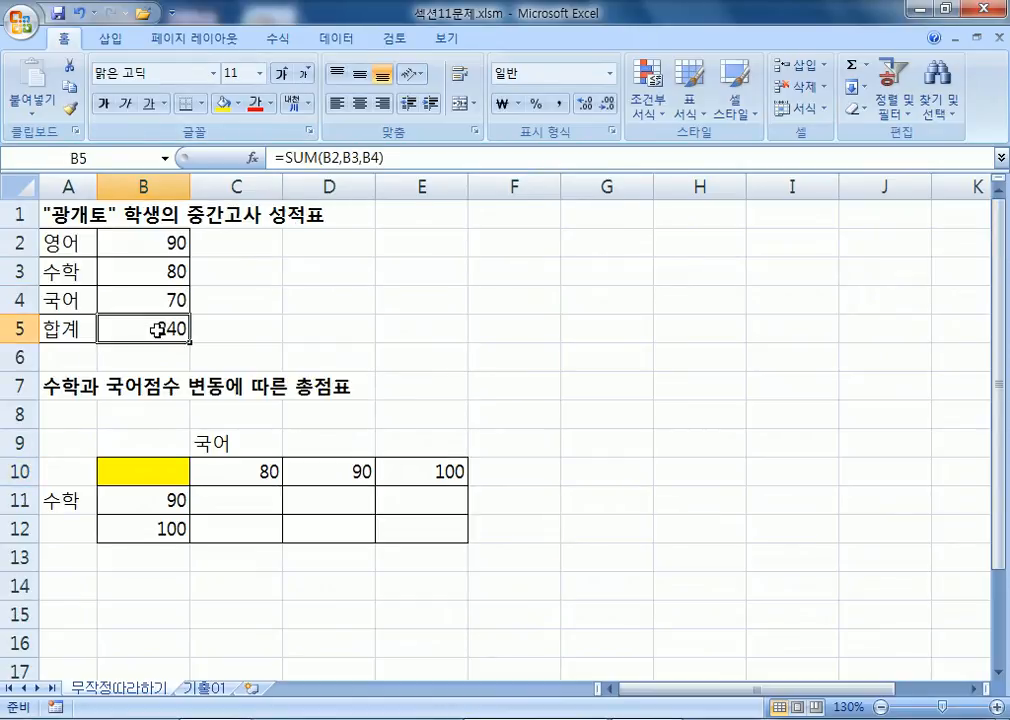
click(153, 476)
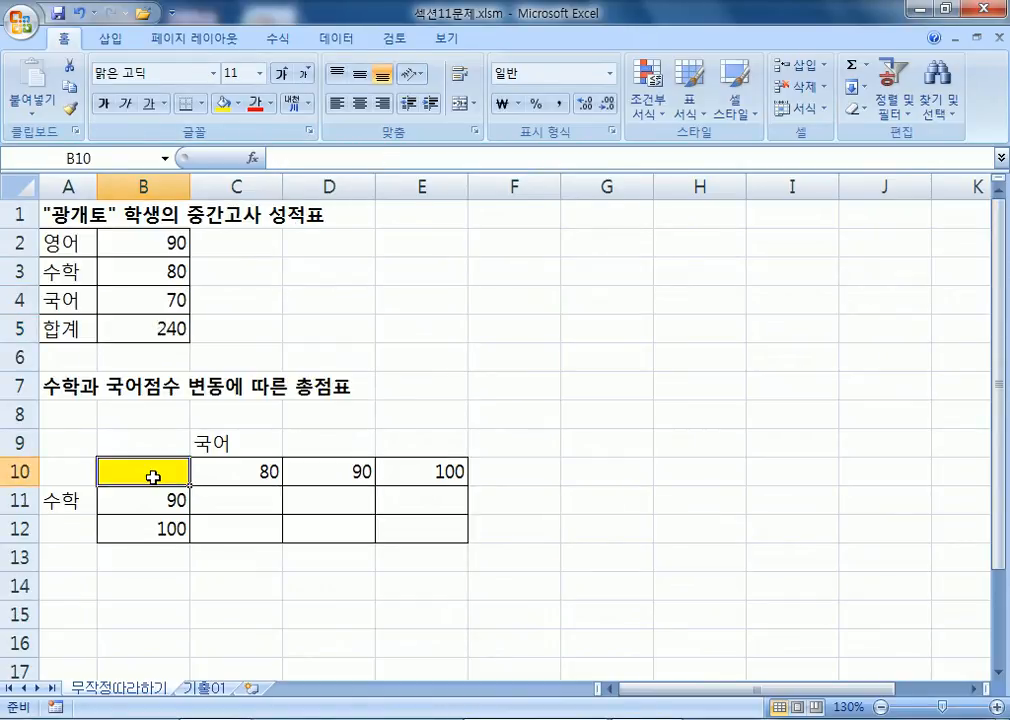
click(150, 330)
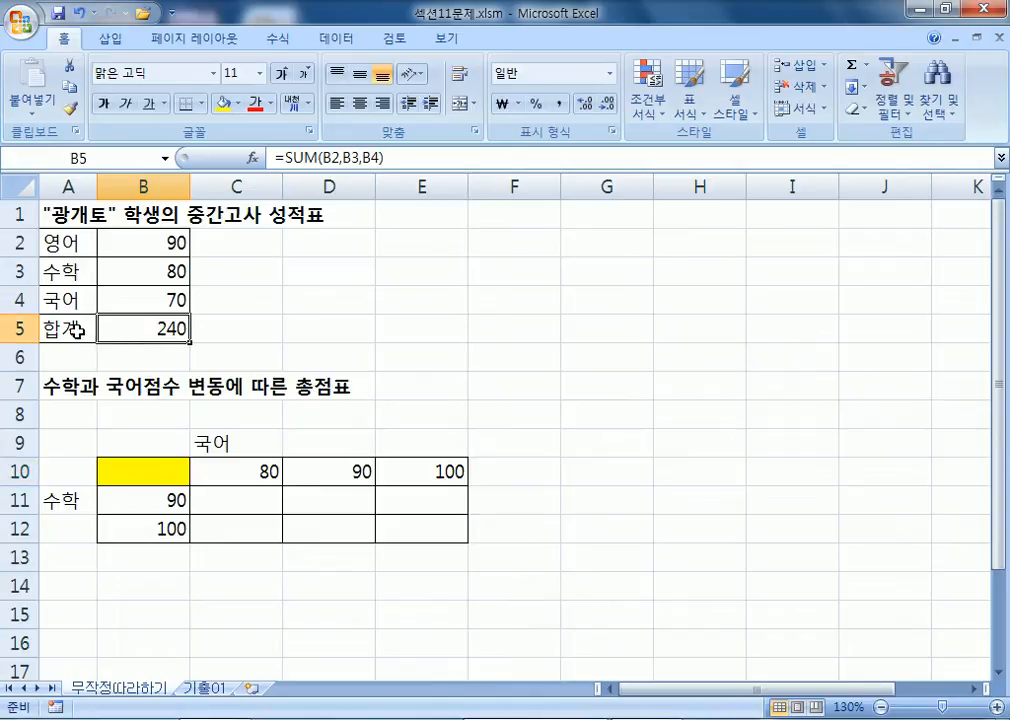
click(144, 469)
Try copying the formula text =SUM(B2,B3,B4) from B5 and pasting it into B10
click(146, 322)
double_click(131, 322)
drag(246, 328, 102, 328)
right_click(150, 322)
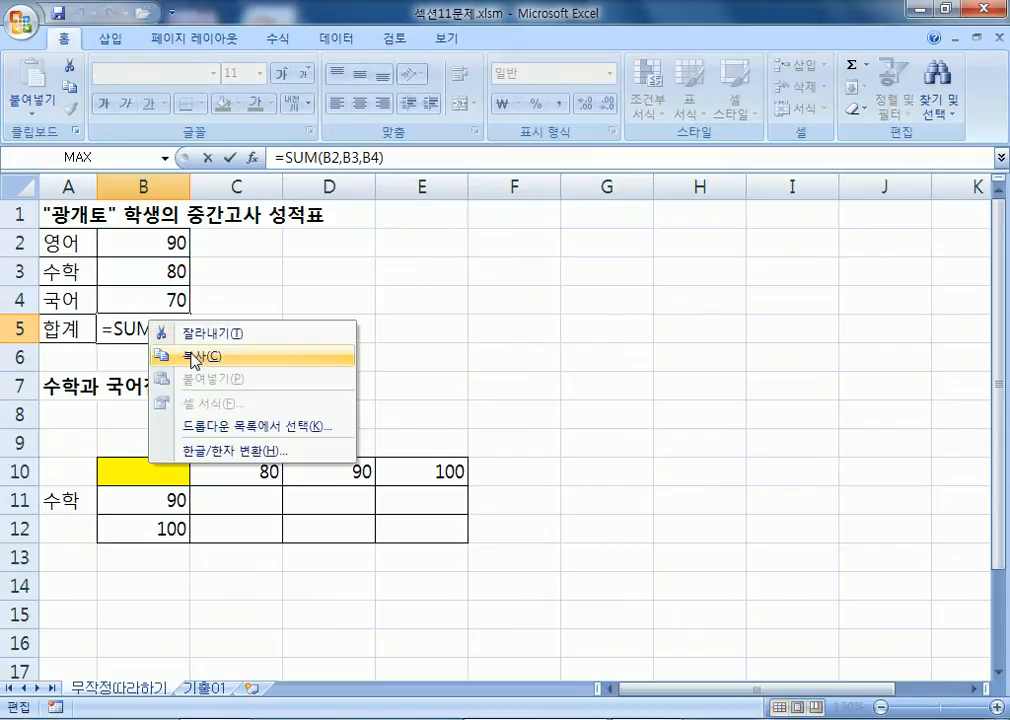
click(193, 357)
click(136, 472)
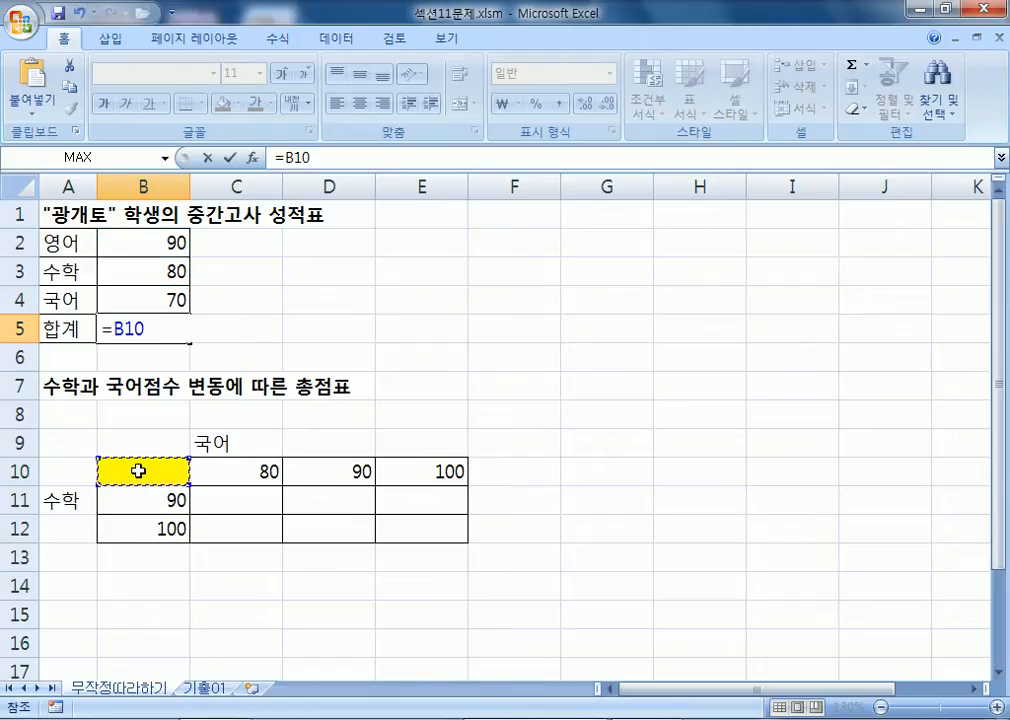
key(Escape)
double_click(144, 474)
right_click(152, 477)
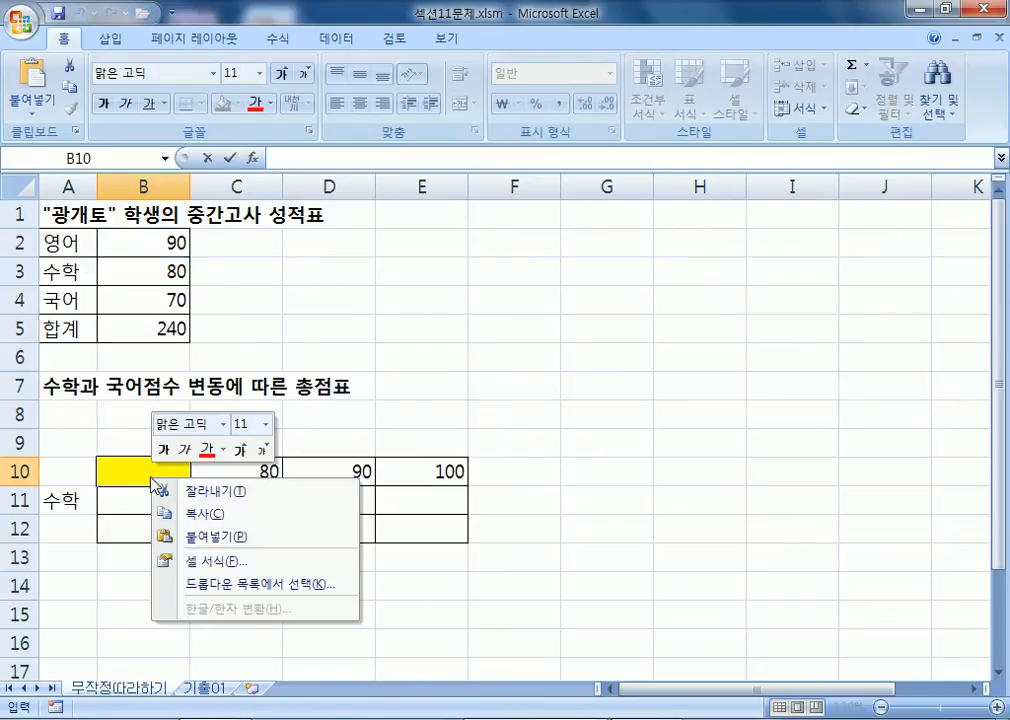
click(200, 534)
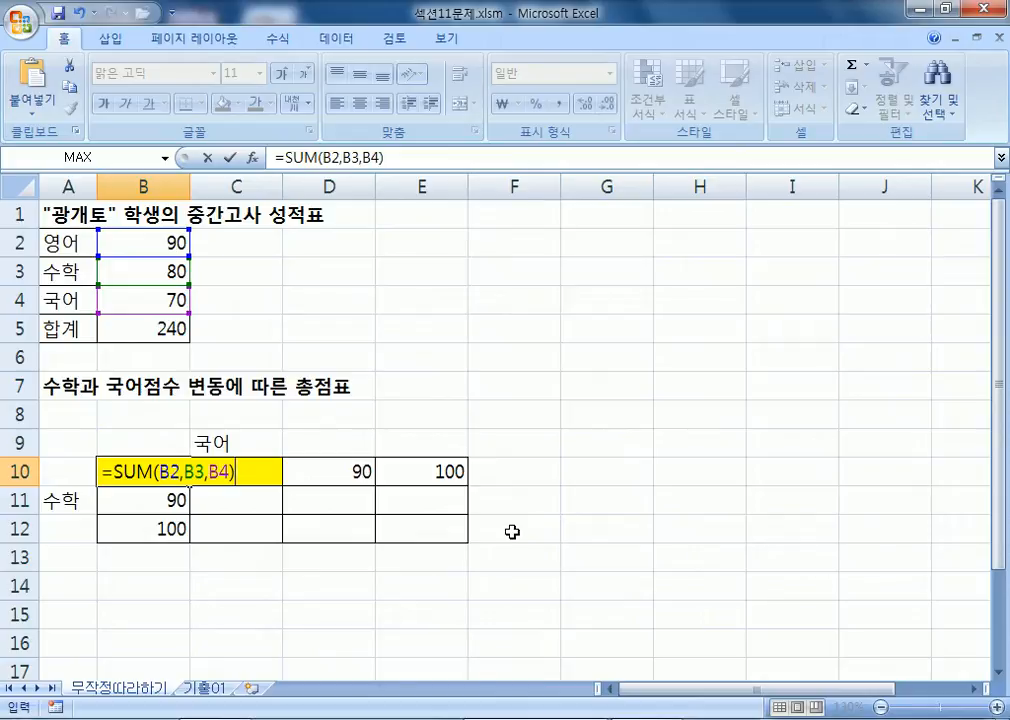
key(ctrl+Return)
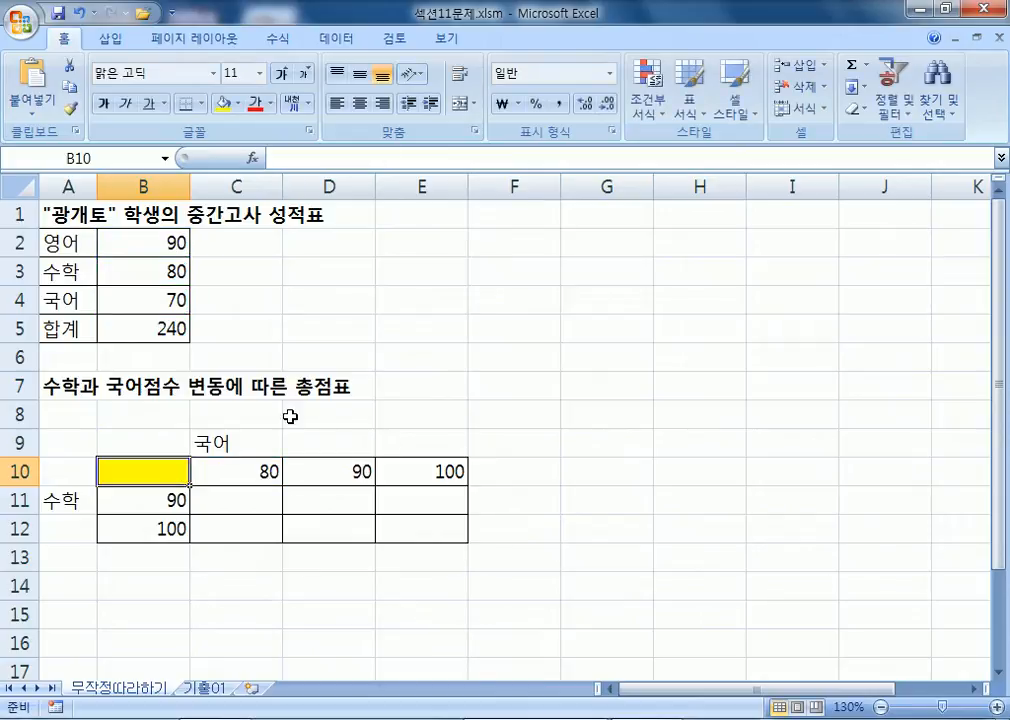
Review the scores in B2:B4 and copy the text of the total formula =SUM(B2,B3,B4) from B5 again
drag(127, 247, 123, 301)
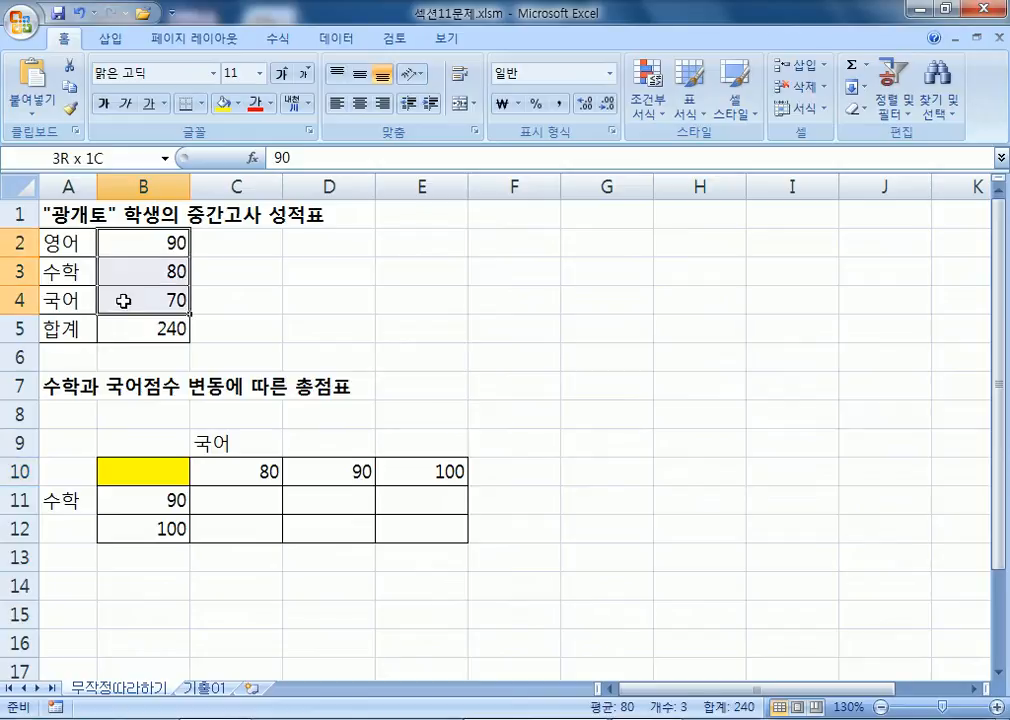
click(128, 323)
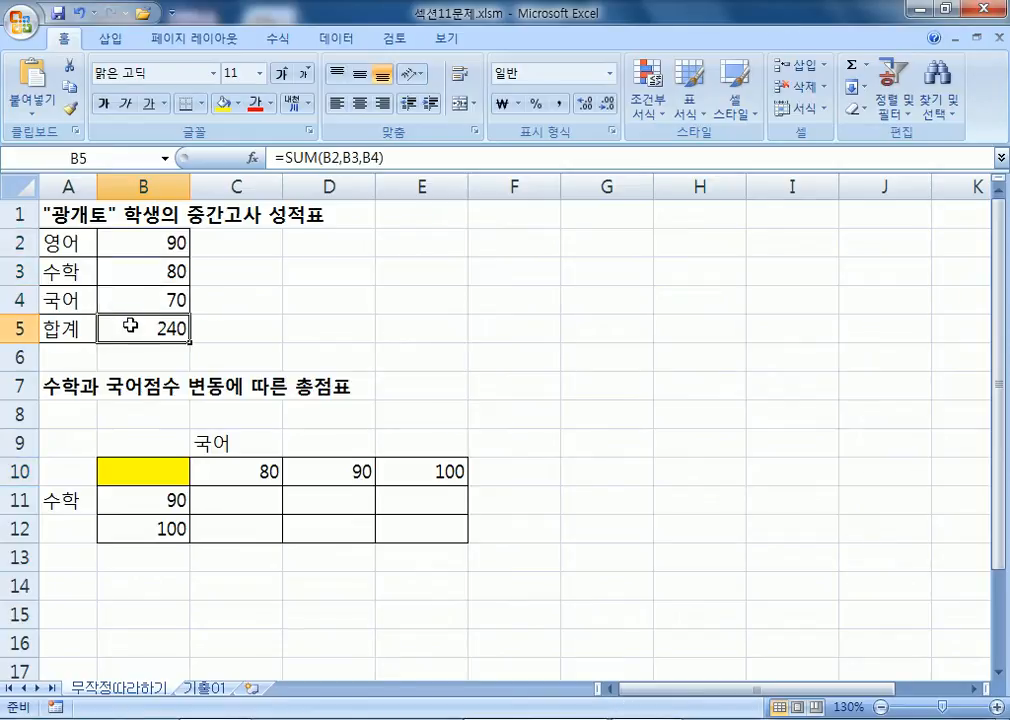
key(F2)
drag(241, 324, 99, 327)
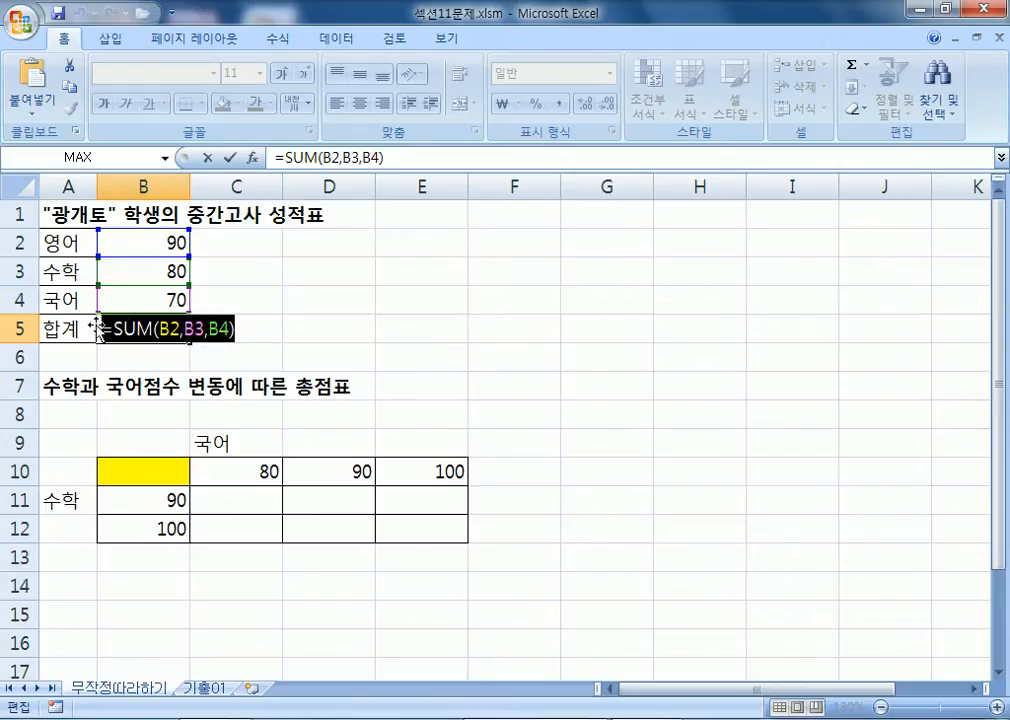
drag(390, 160, 253, 150)
right_click(331, 157)
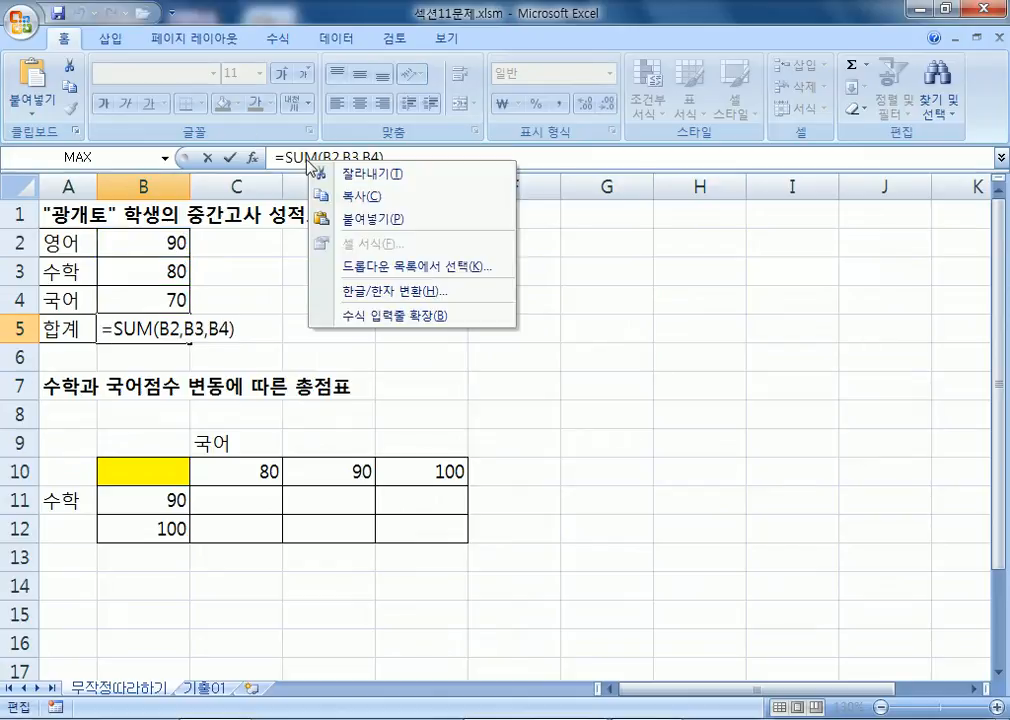
click(358, 196)
key(Escape)
Try pasting the copied total formula as text into B10 and discard the entry
double_click(169, 465)
scroll(233, 402, down, 3)
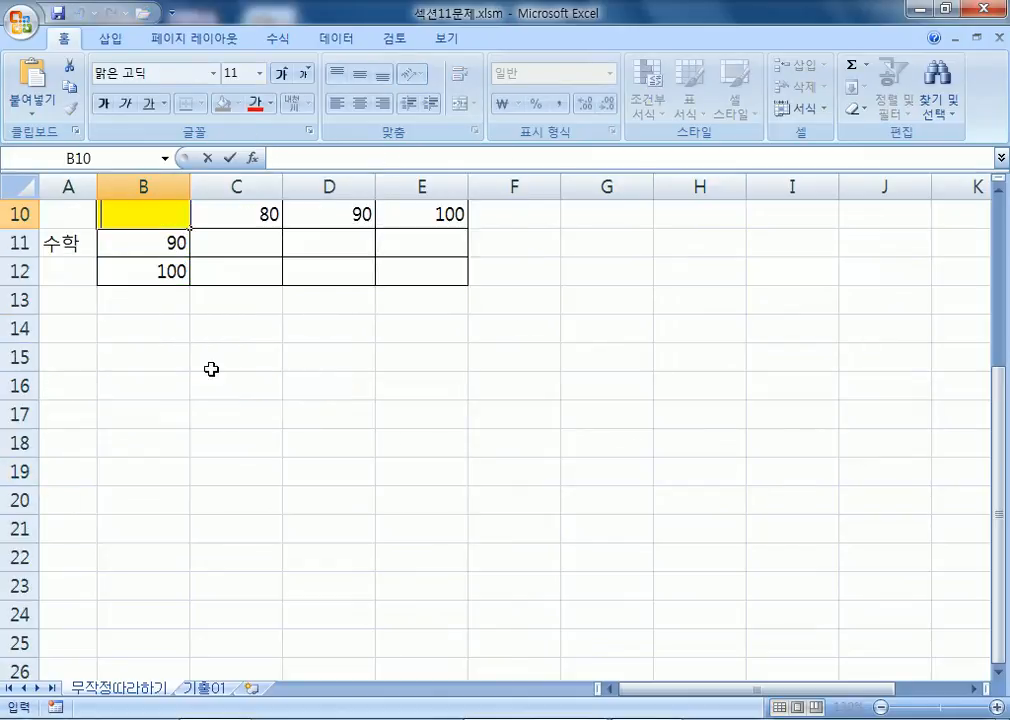
scroll(163, 226, up, 1)
right_click(155, 297)
click(203, 354)
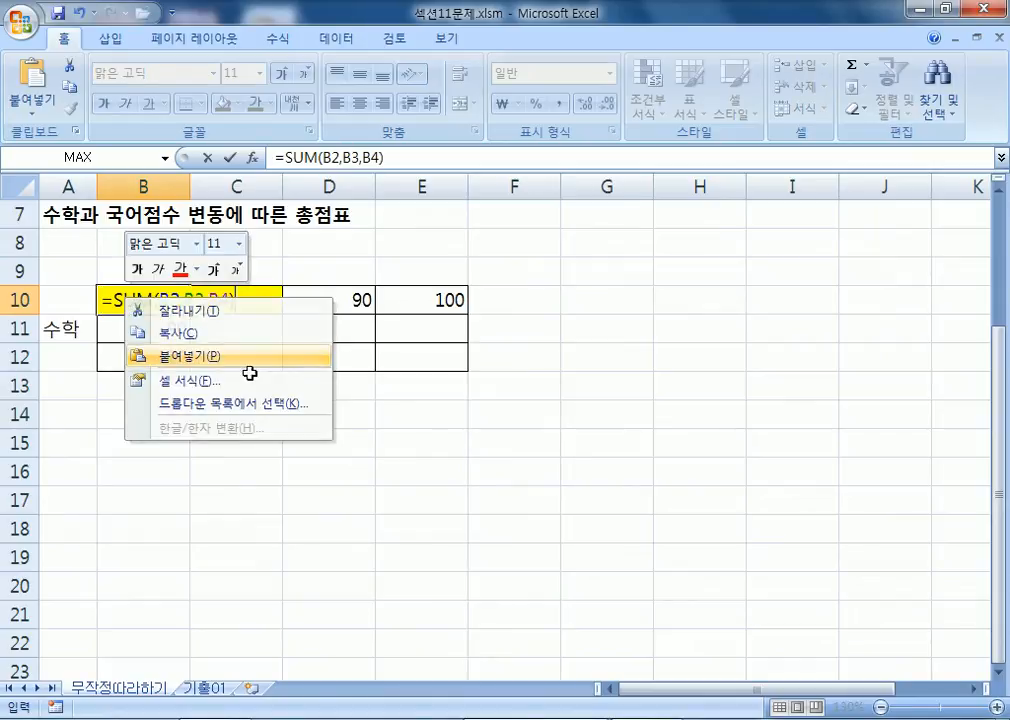
key(Escape)
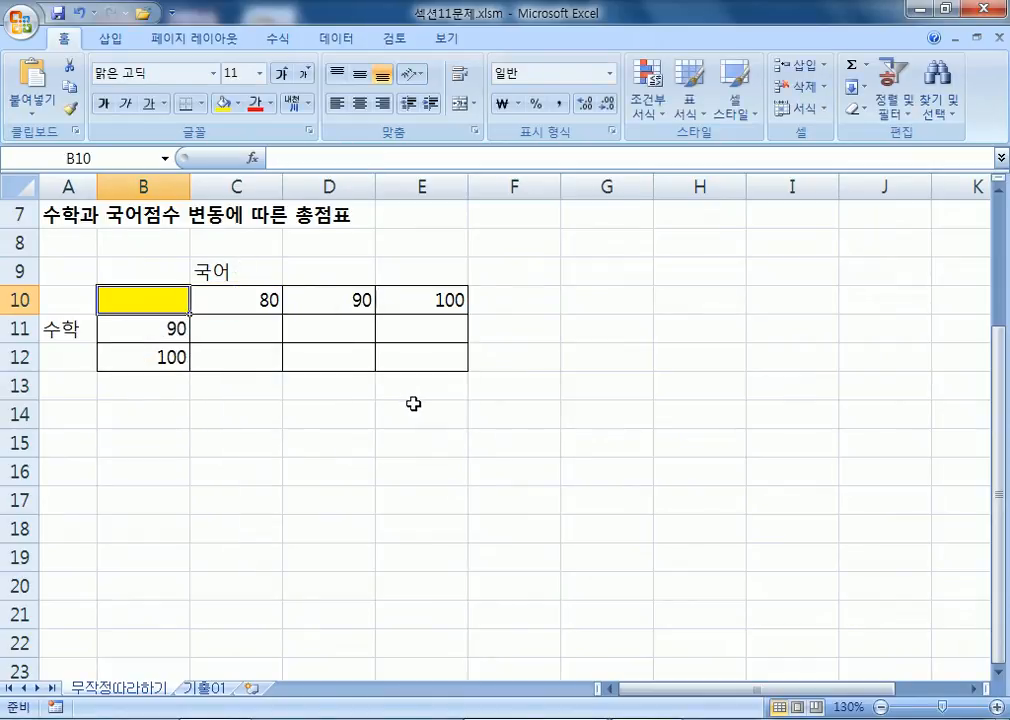
Enter the formula =B5 in corner cell B10 to reference the total score
scroll(411, 401, up, 1)
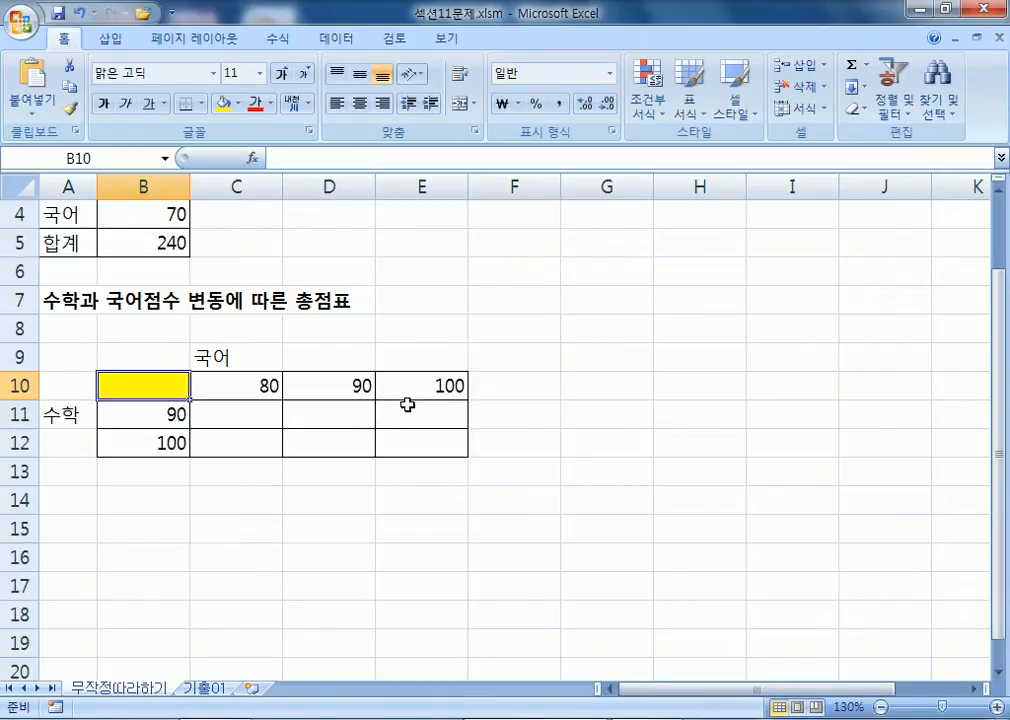
text(=)
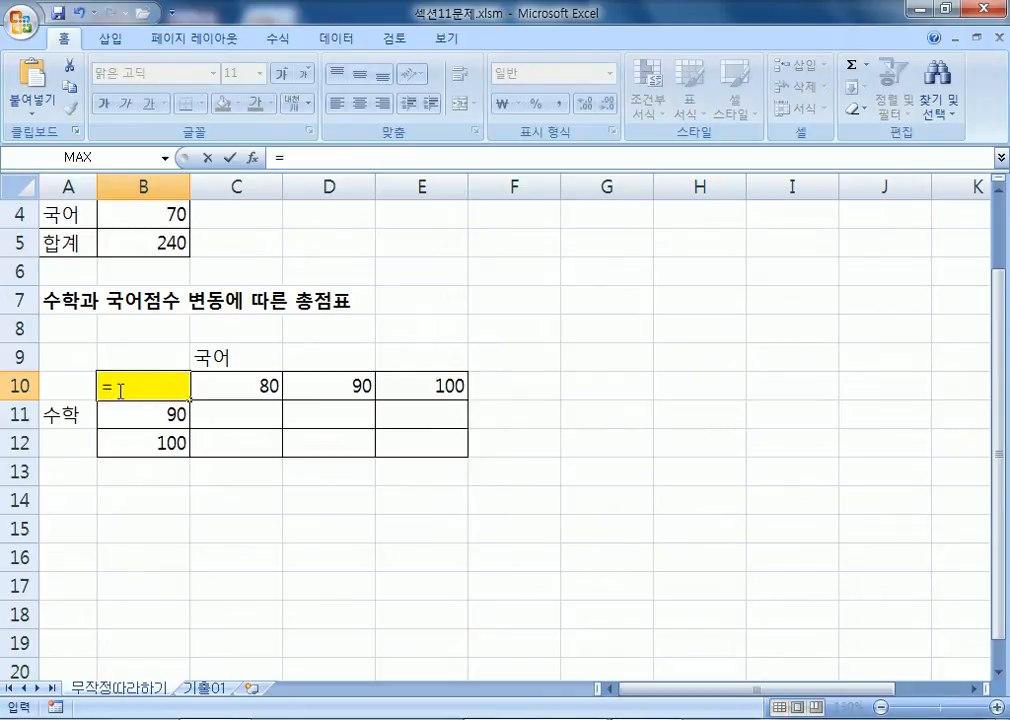
click(121, 244)
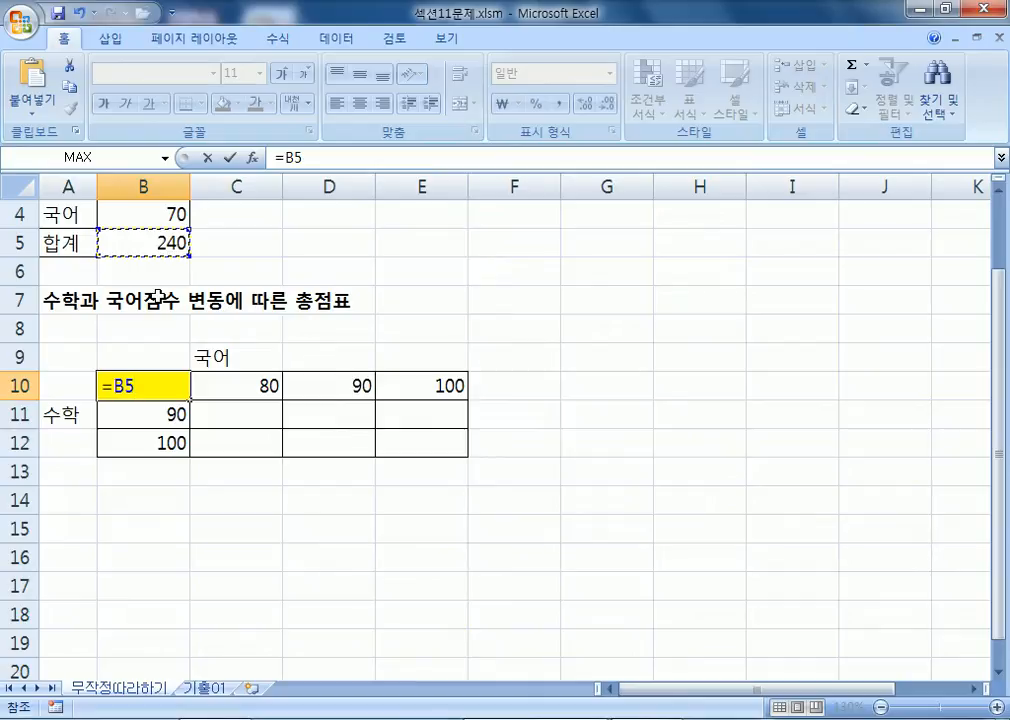
key(Return)
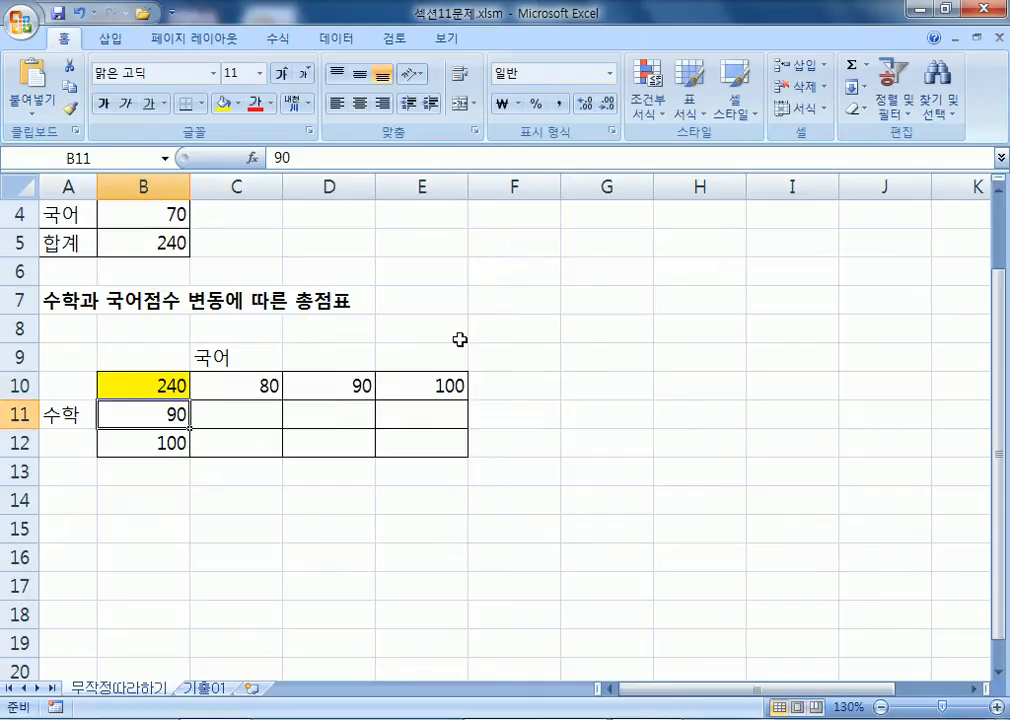
Inspect the SUM formula in B5 and re-enter the reference =B5 in B10
double_click(137, 253)
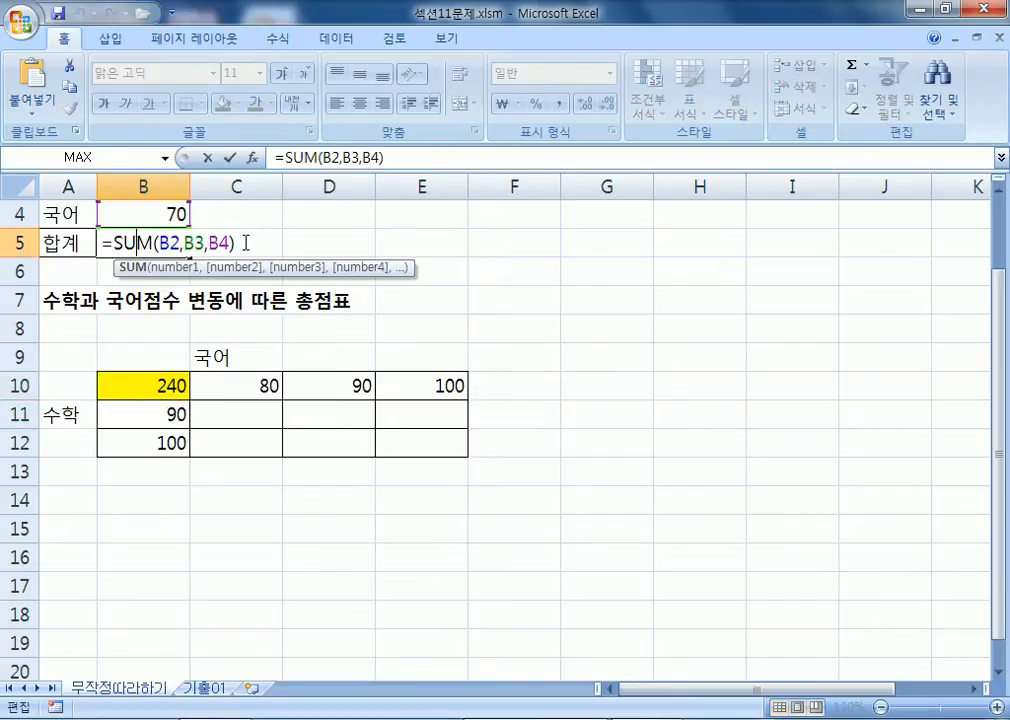
drag(275, 239, 78, 243)
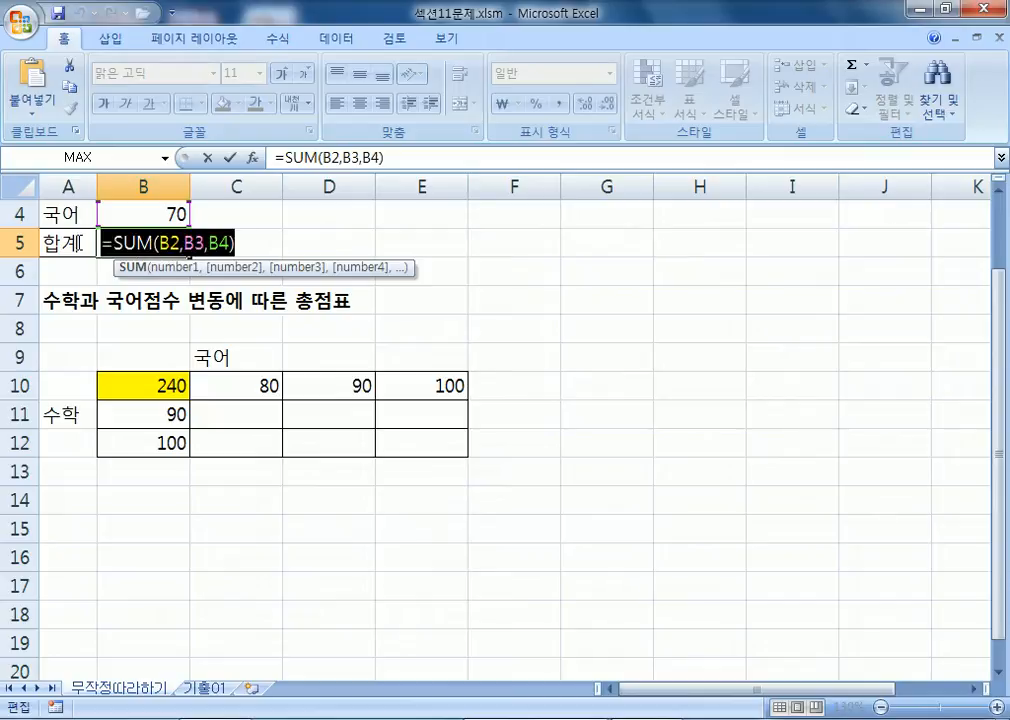
click(151, 388)
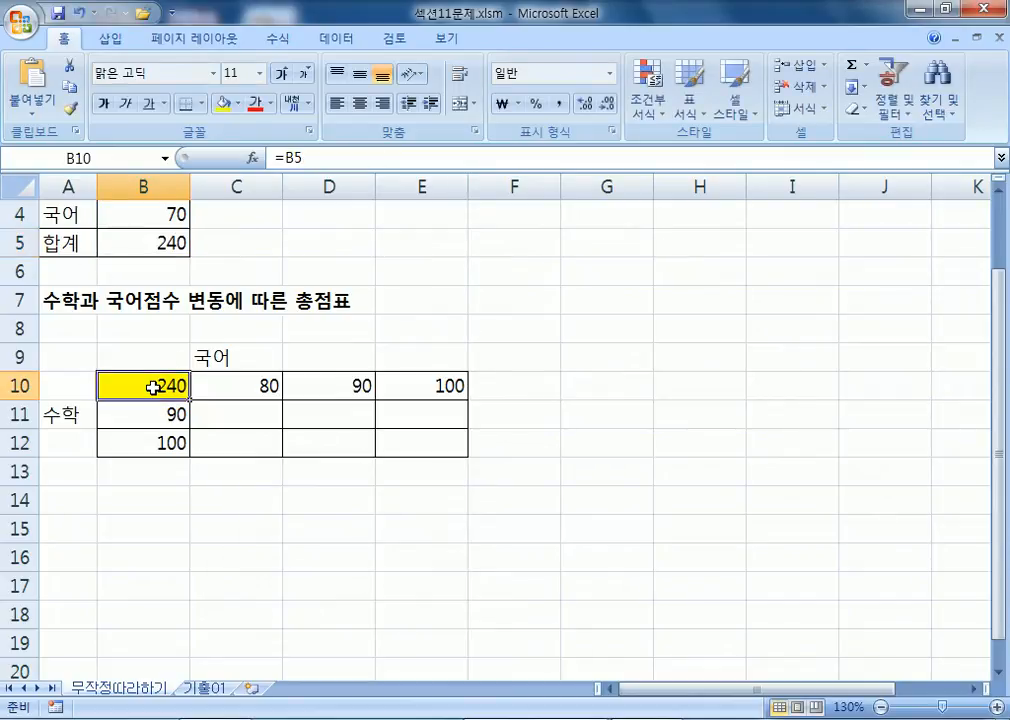
text(=)
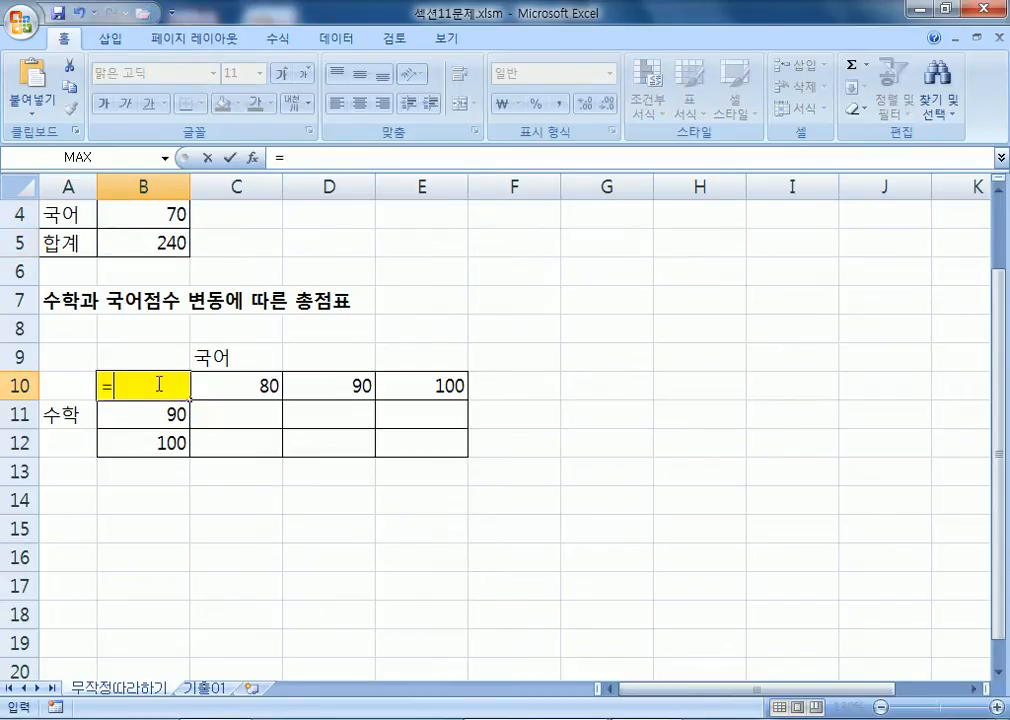
click(148, 248)
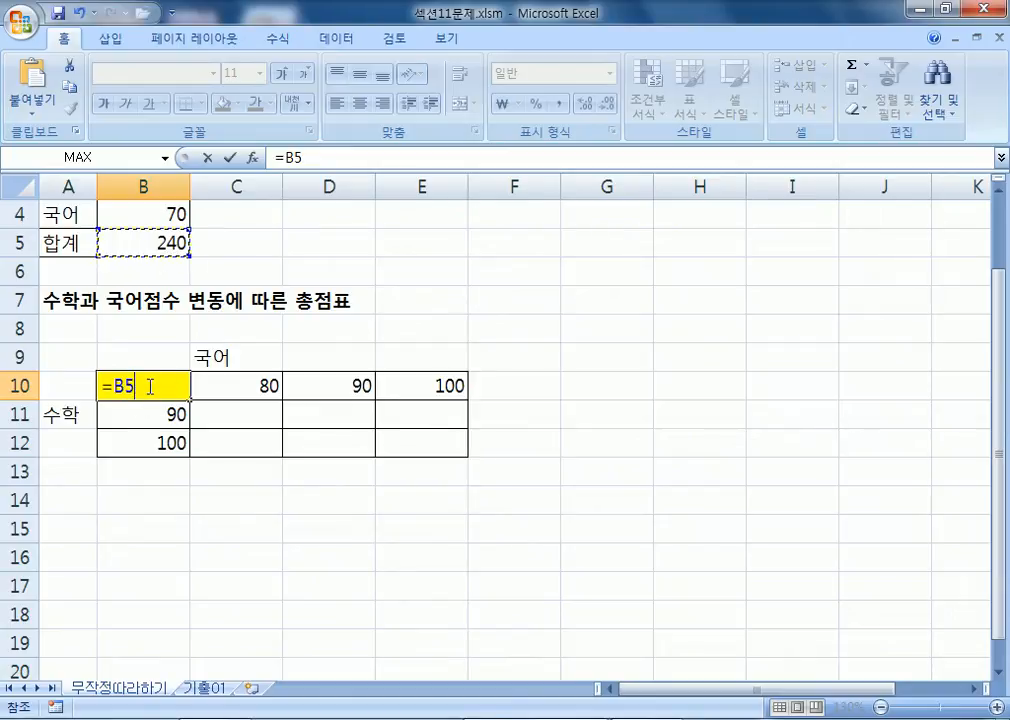
key(Return)
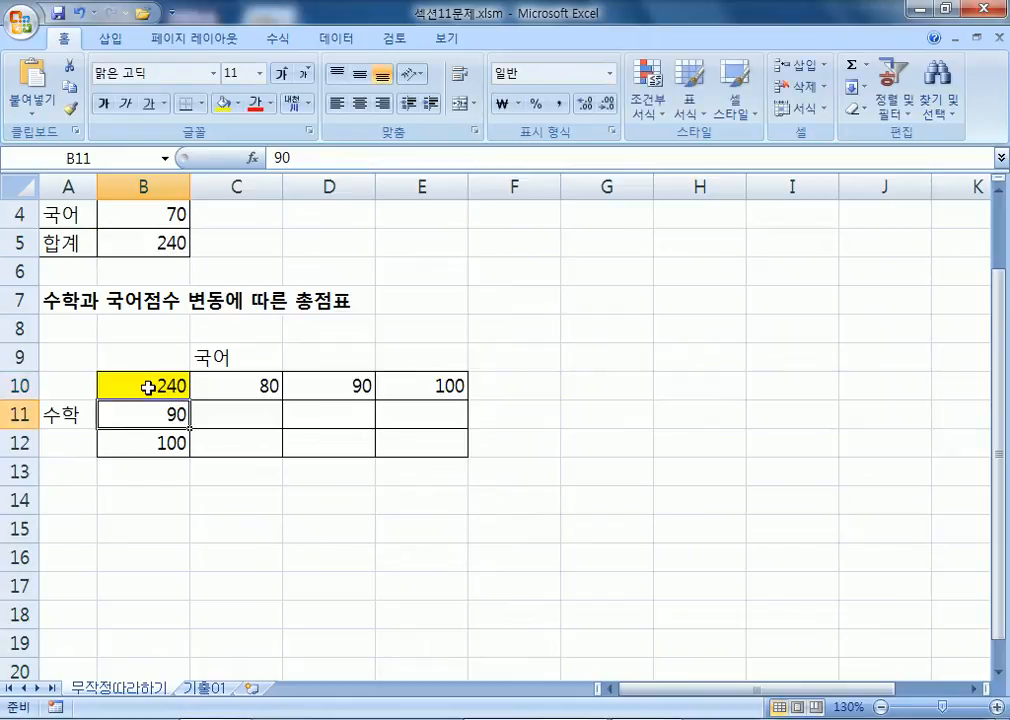
Compare the formulas in B10 and B5, and clear the contents of B10
click(131, 385)
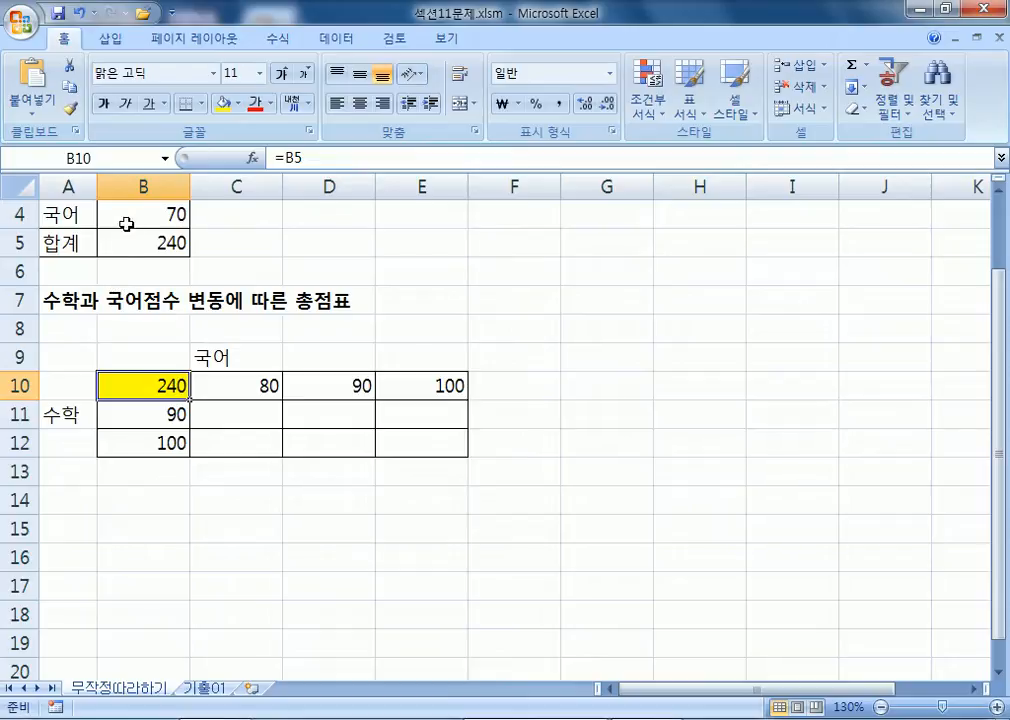
click(128, 236)
click(144, 388)
key(Delete)
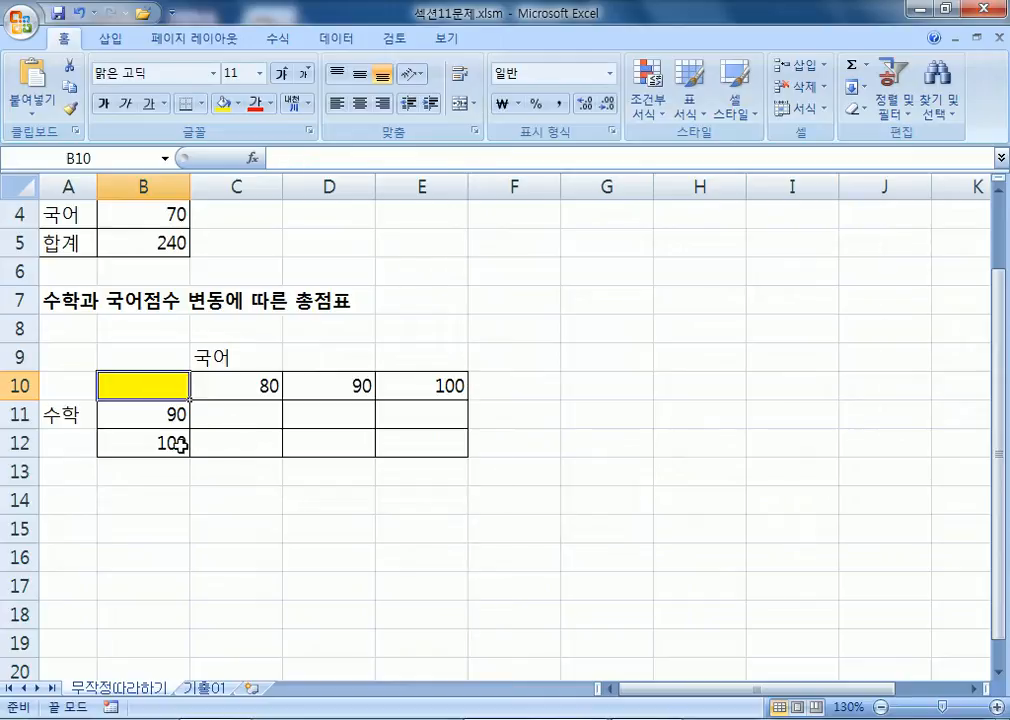
click(239, 103)
click(282, 277)
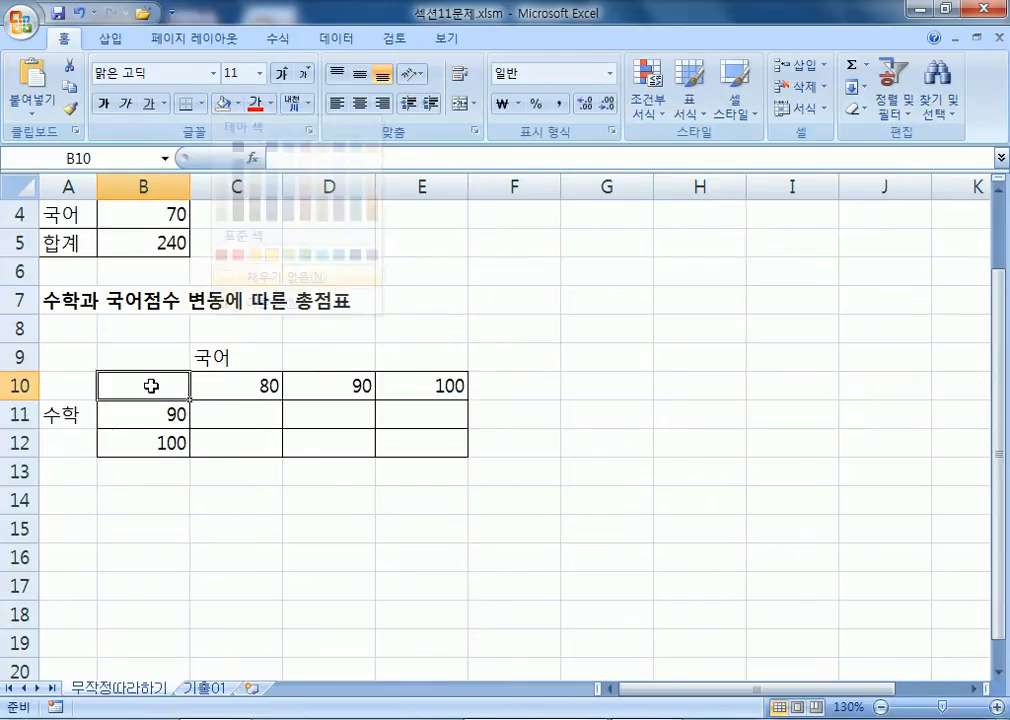
text(=)
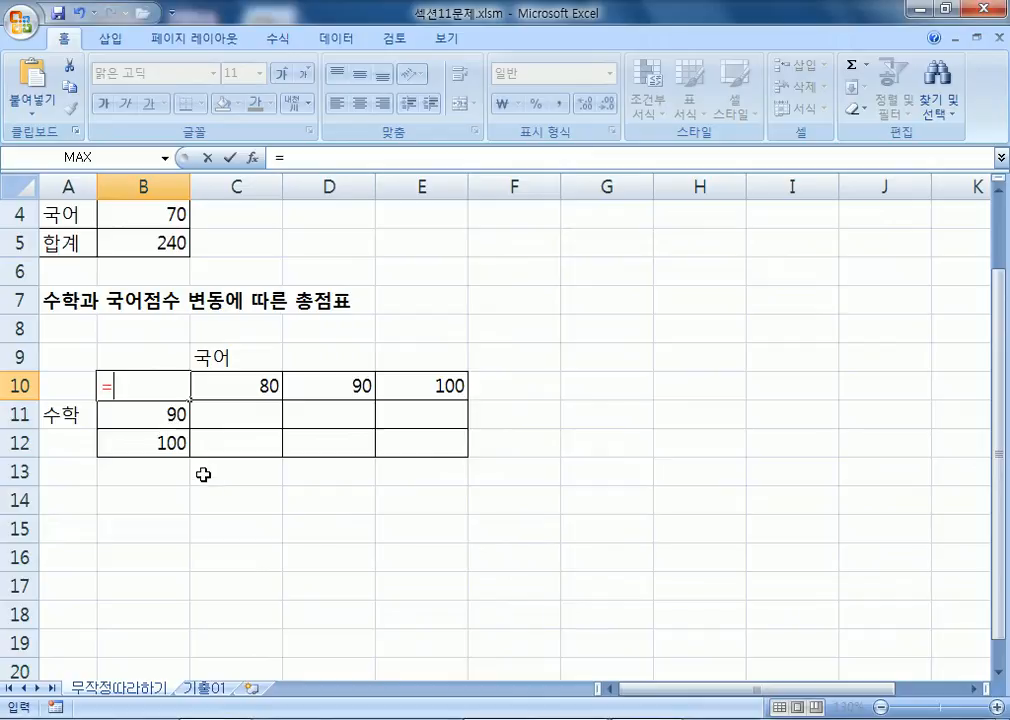
click(155, 246)
key(Escape)
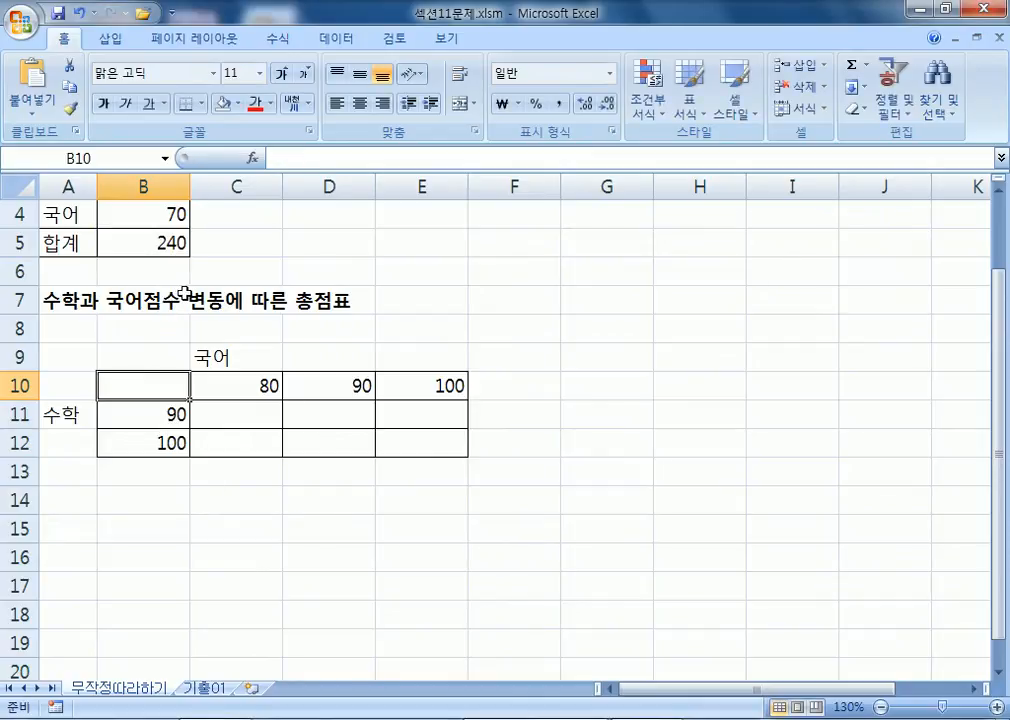
key(ctrl+z)
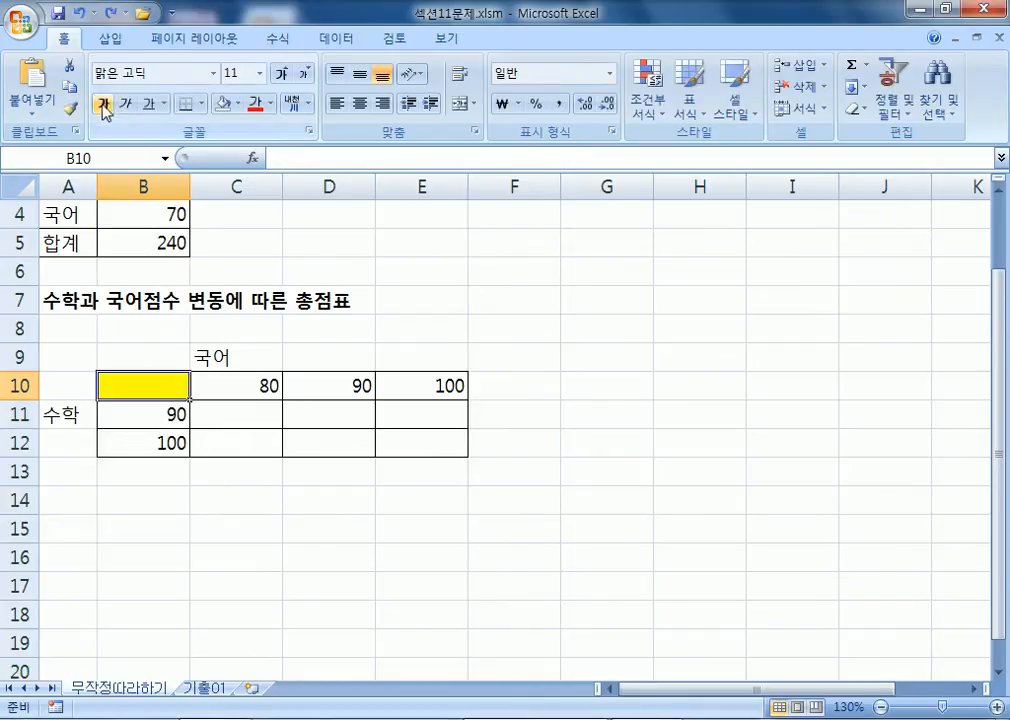
Remove the fill from B10 and set its font color to automatic black
click(237, 103)
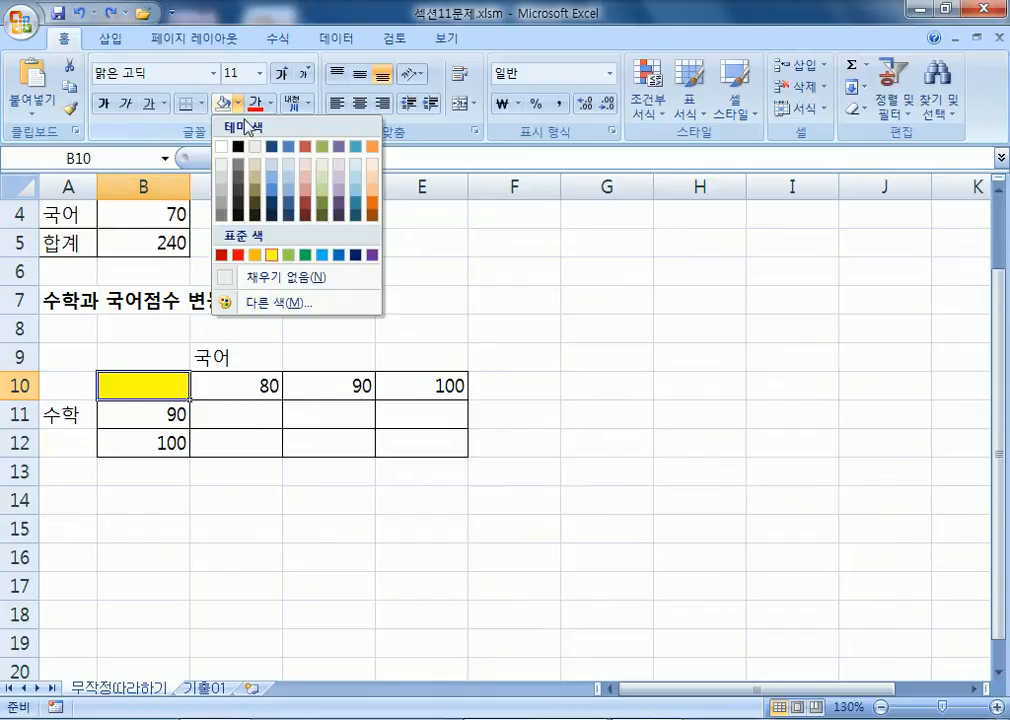
click(255, 277)
click(270, 103)
click(286, 137)
Link corner cell B10 to the total score with the formula =B5 and select B10 again
text(=)
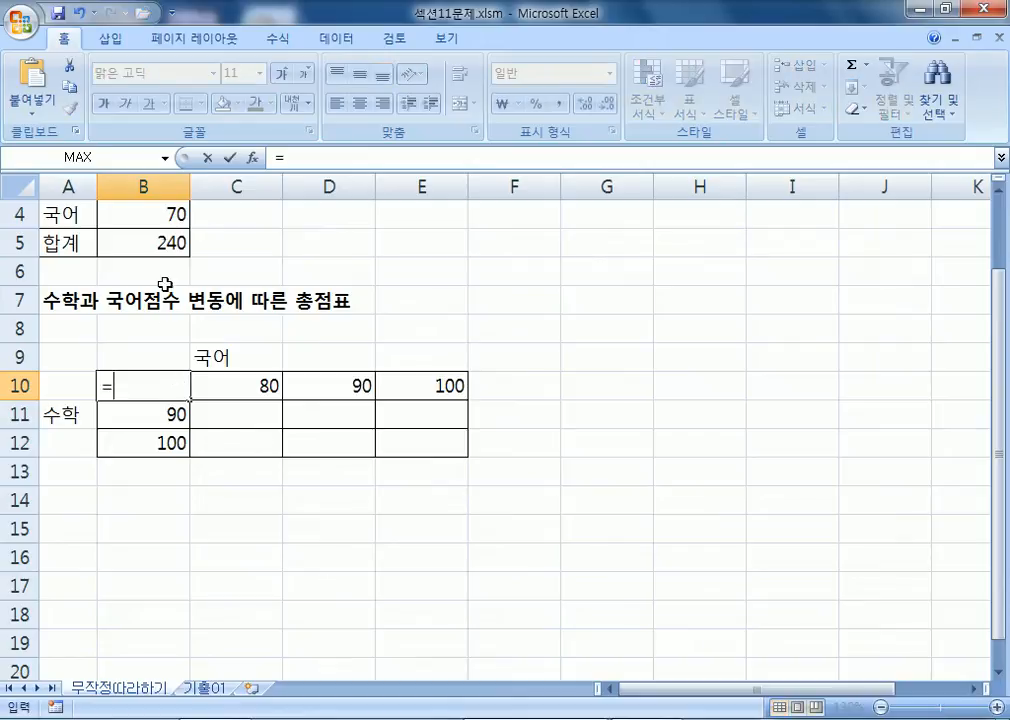
click(162, 240)
key(Return)
click(149, 384)
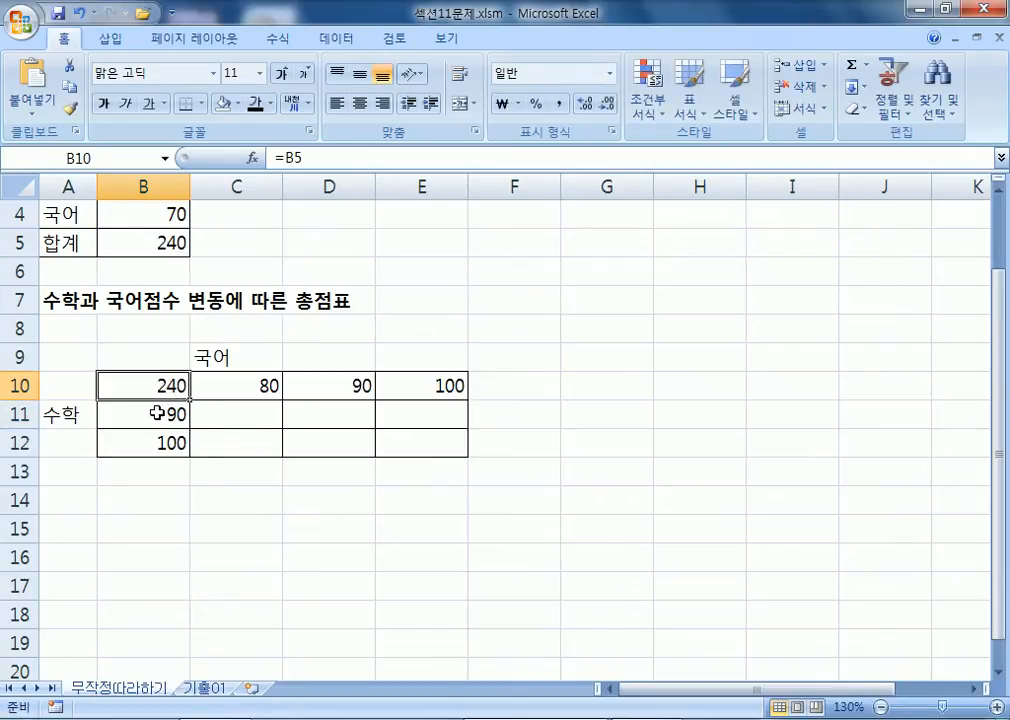
Select the total score table B10:E12 and open the what-if Data Table dialog for it
drag(146, 384, 413, 452)
scroll(405, 475, down, 1)
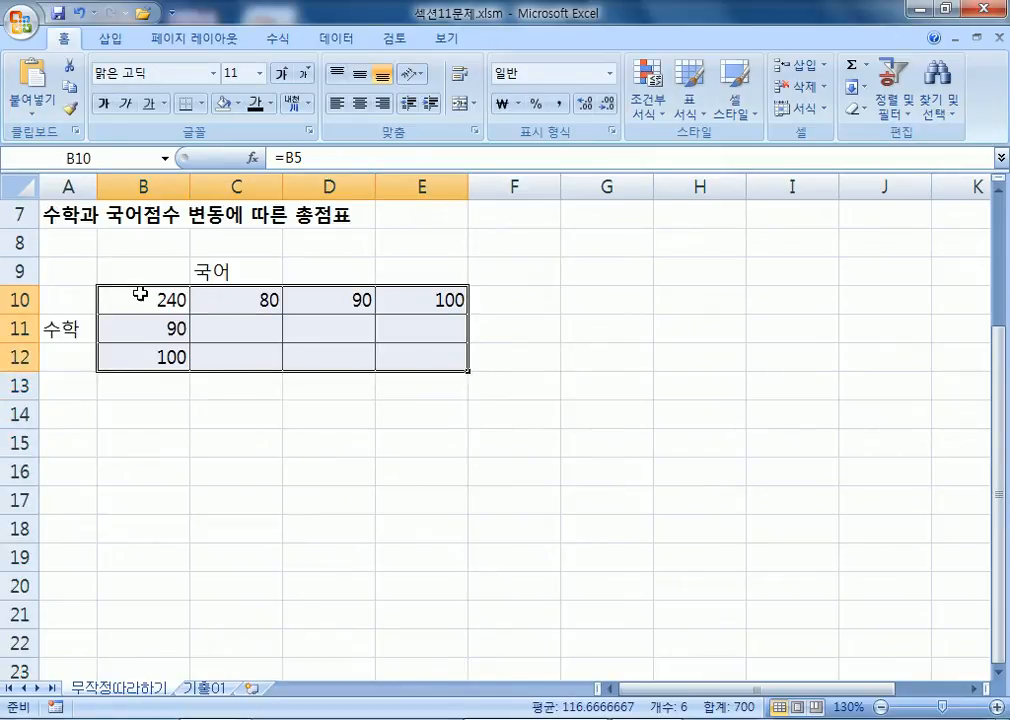
drag(143, 306, 413, 360)
scroll(361, 440, up, 1)
click(337, 40)
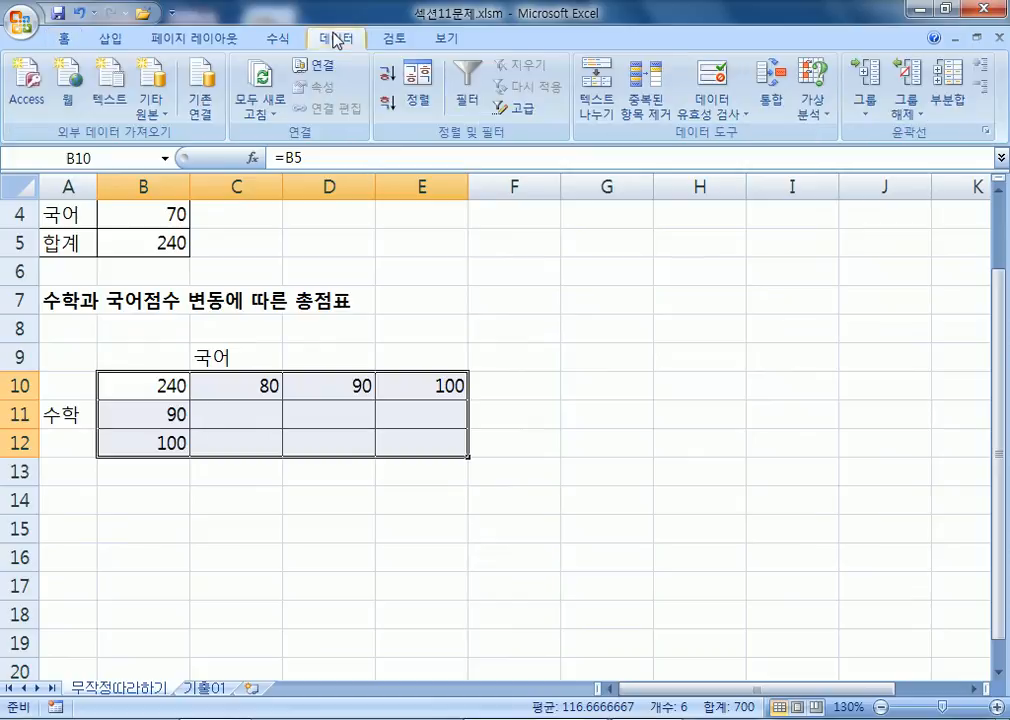
click(815, 113)
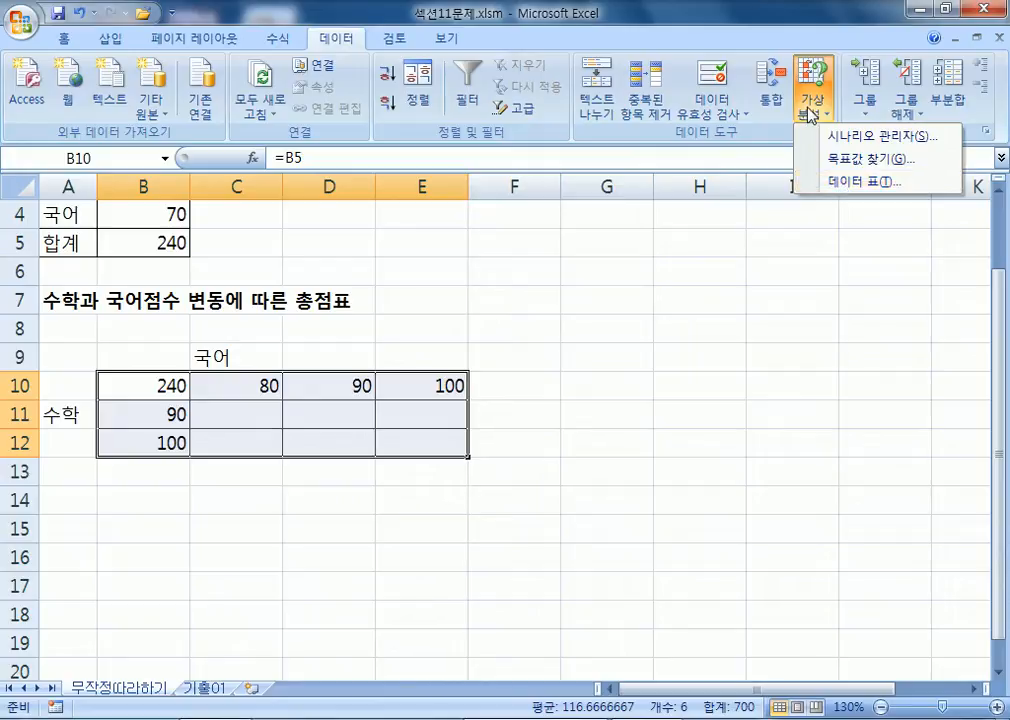
click(855, 184)
scroll(400, 370, up, 1)
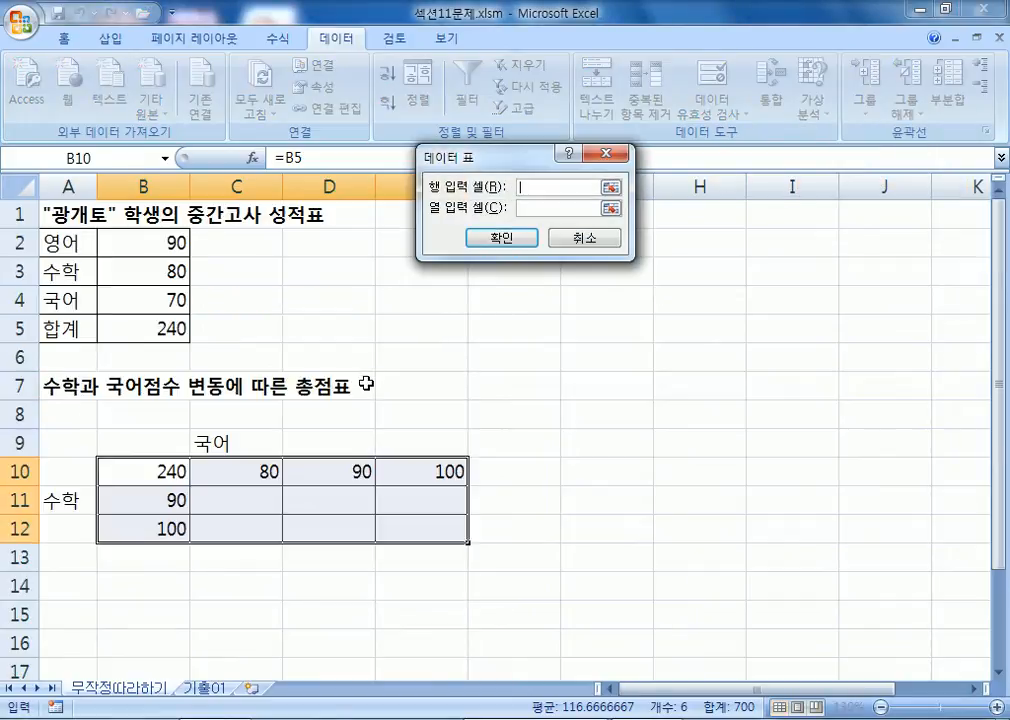
drag(470, 157, 372, 222)
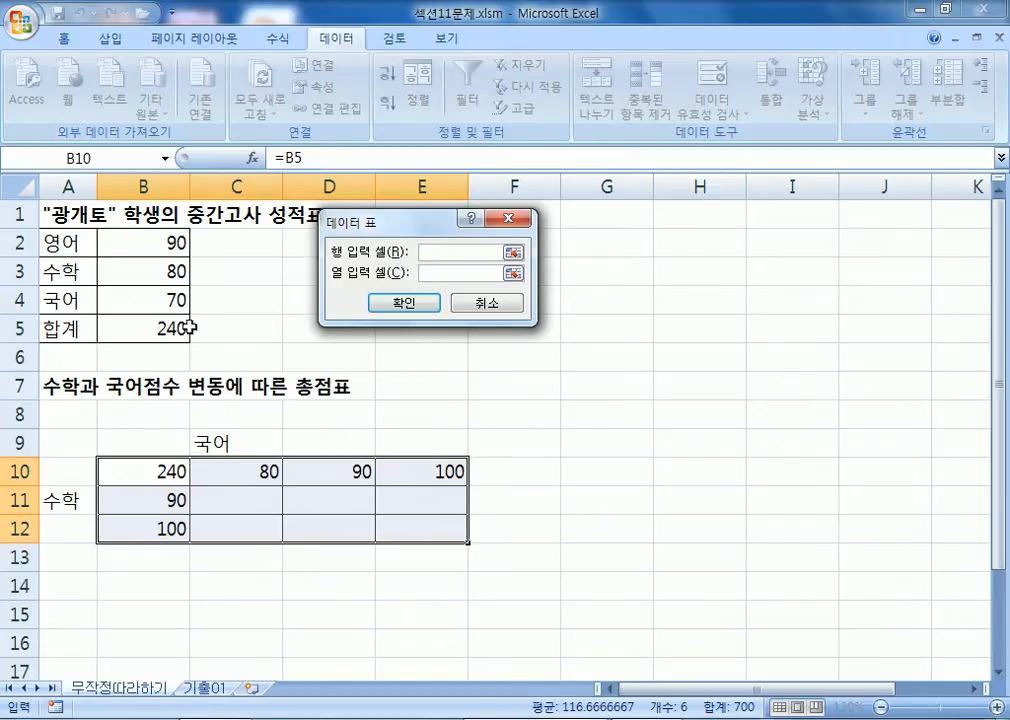
Create the data table with Korean score B4 as row input cell and math score B3 as column input cell
click(137, 299)
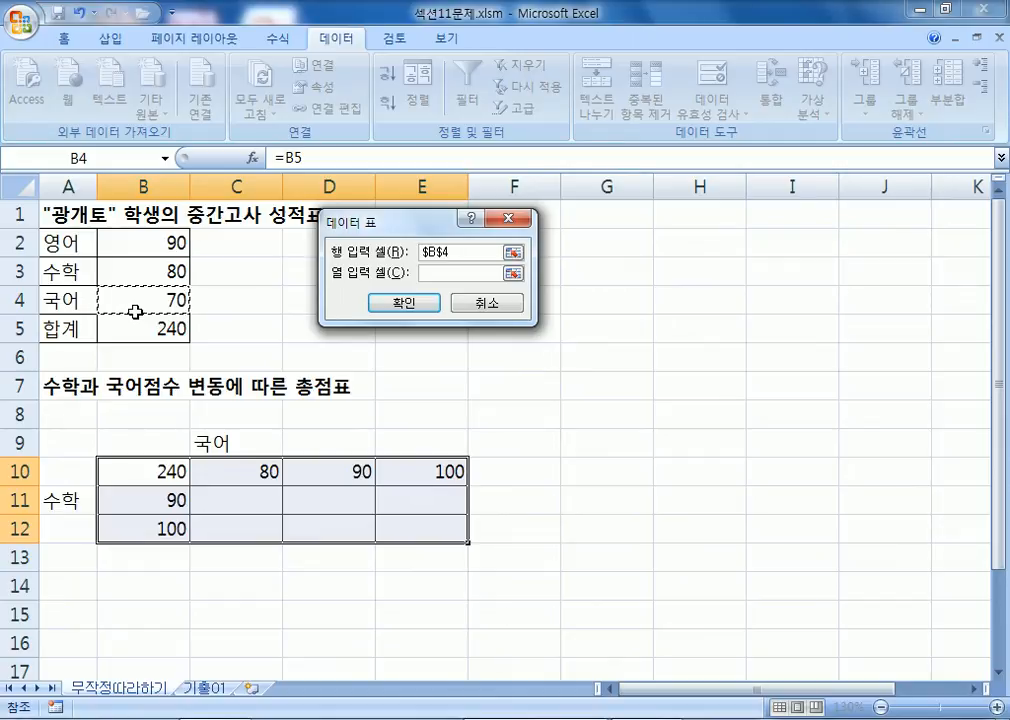
click(490, 272)
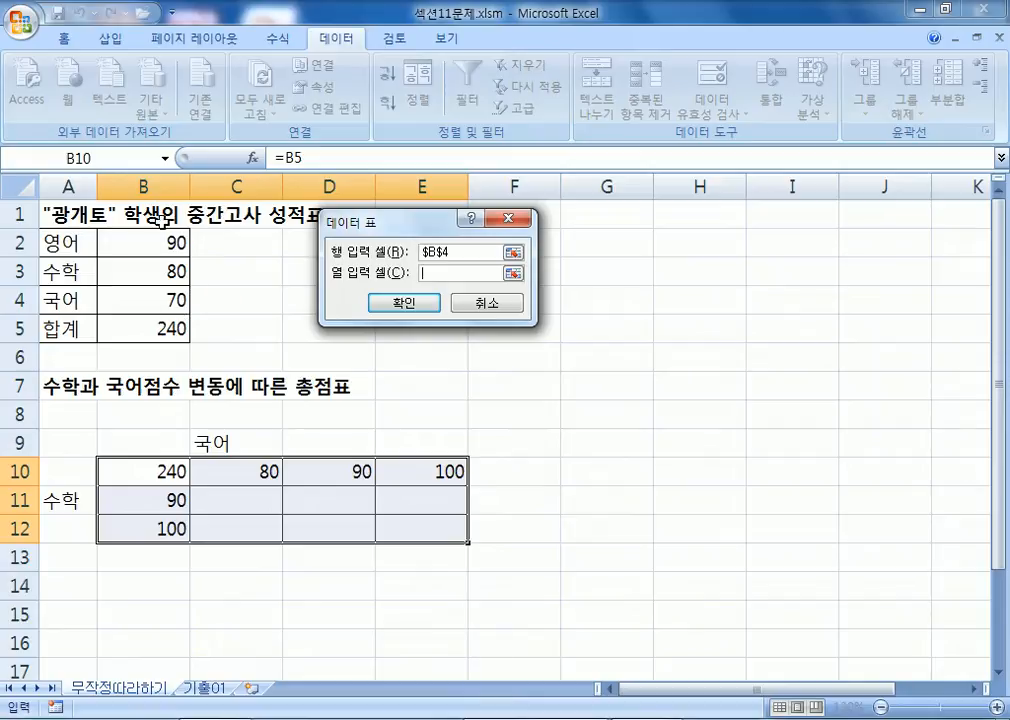
click(148, 275)
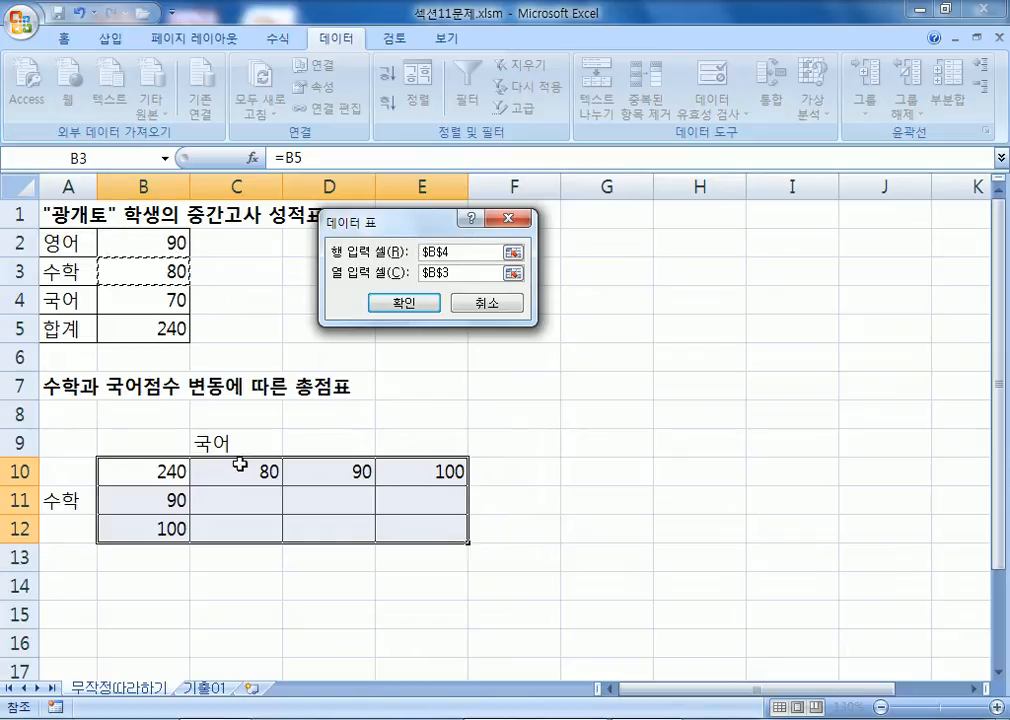
click(459, 254)
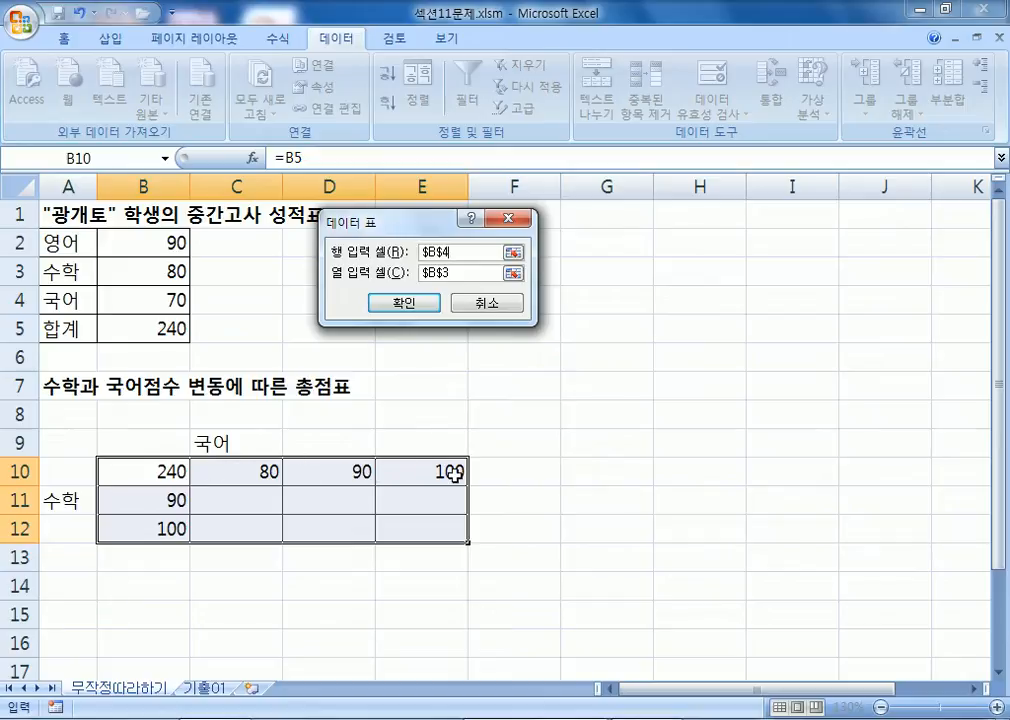
click(153, 300)
click(482, 252)
drag(480, 254, 398, 253)
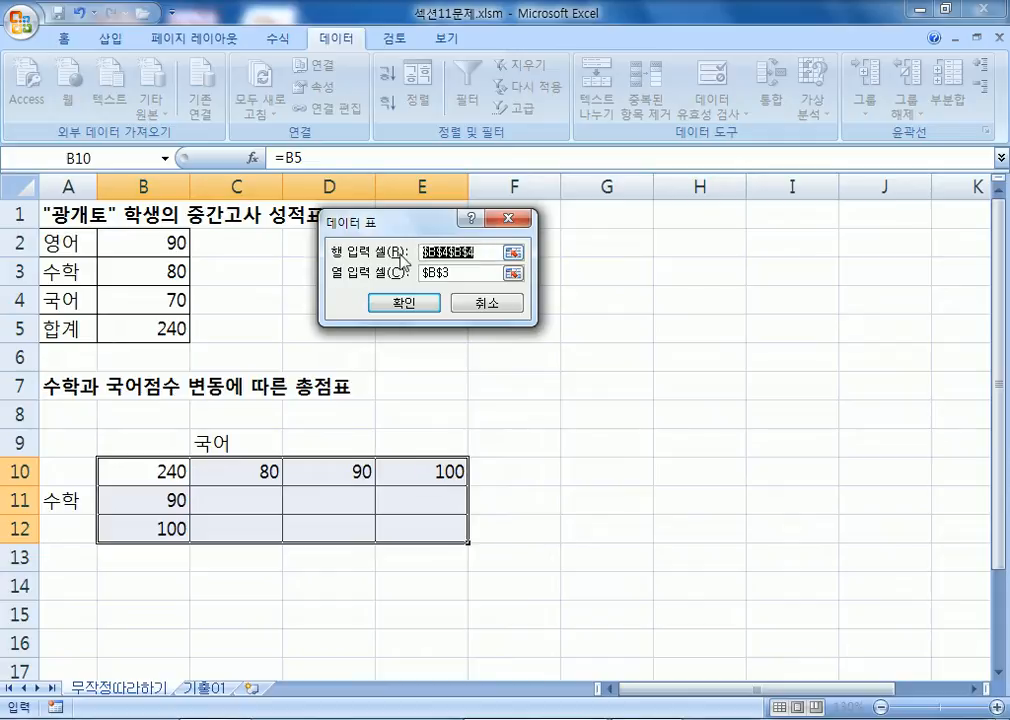
click(143, 301)
drag(470, 272, 390, 276)
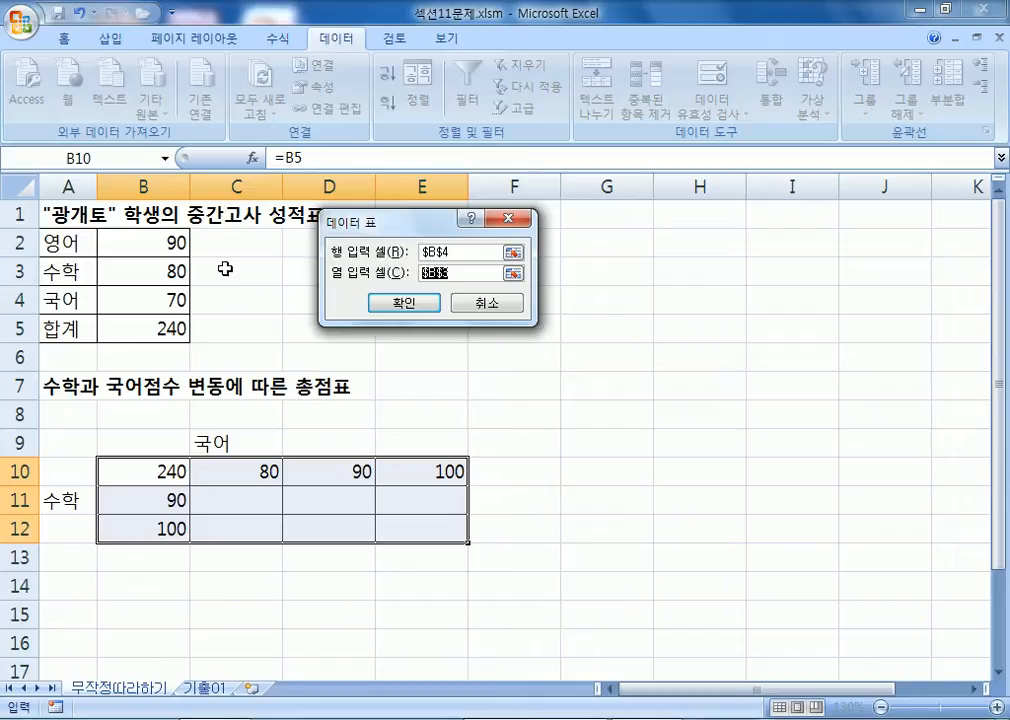
click(145, 274)
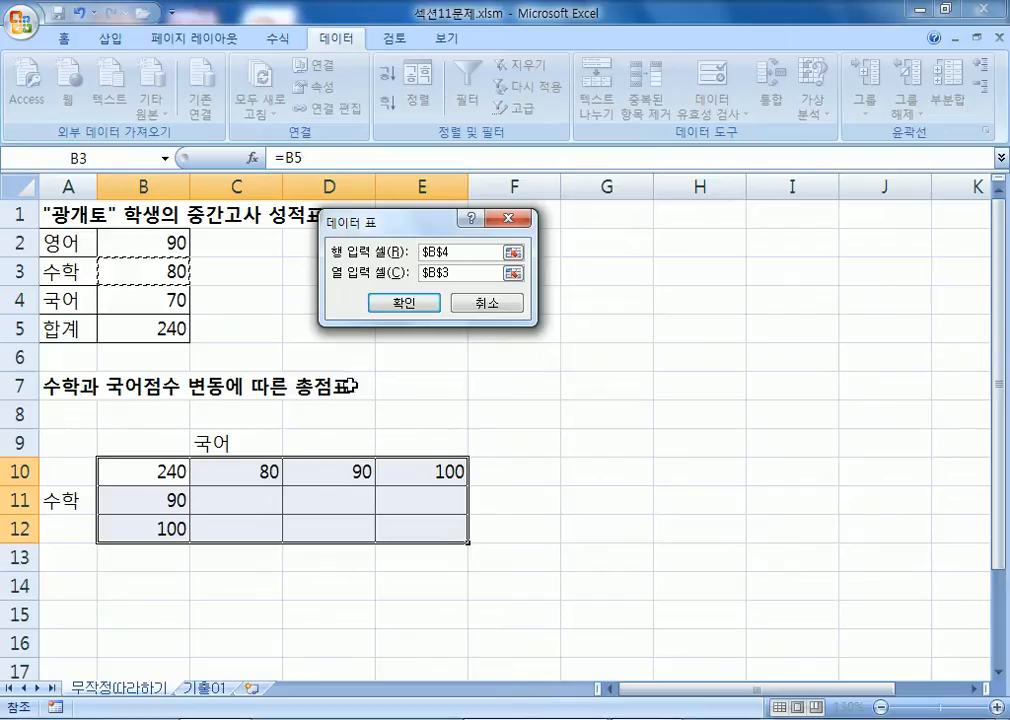
click(410, 301)
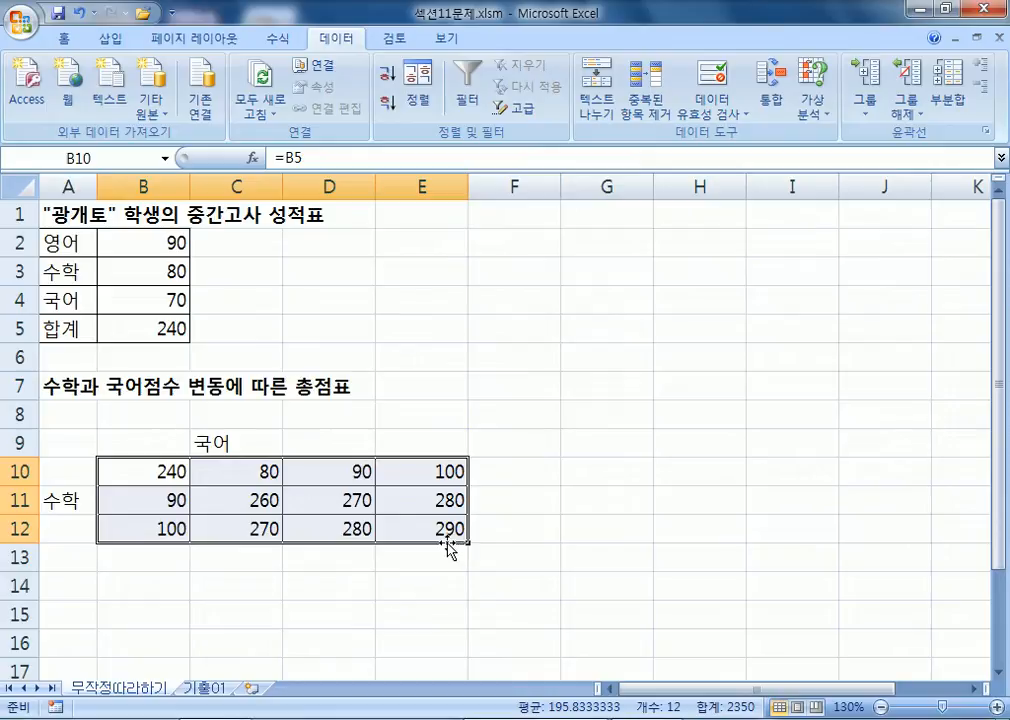
click(262, 392)
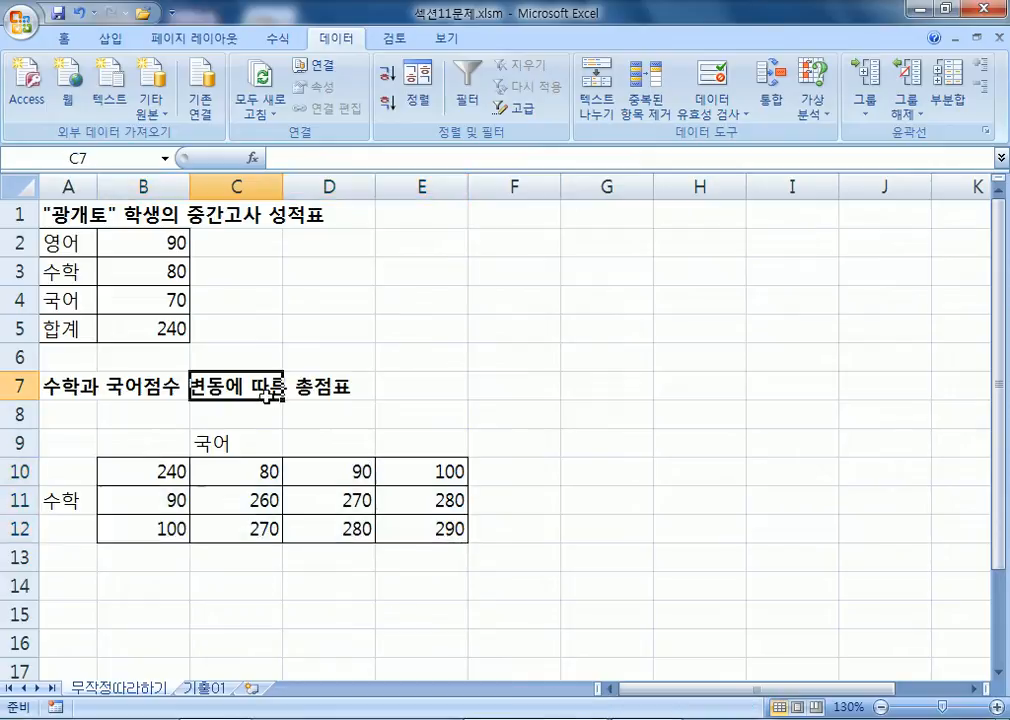
Go to sheet 기출01 and examine the loan amount, repayment period, annual rate and the monthly payment formula in B5
click(206, 688)
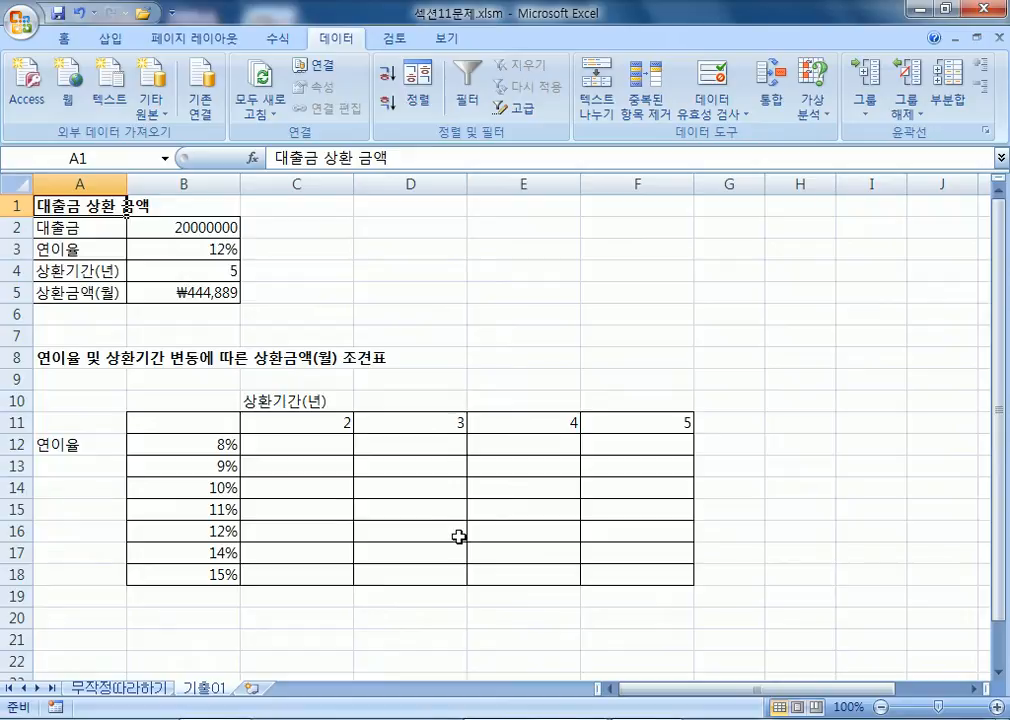
click(202, 226)
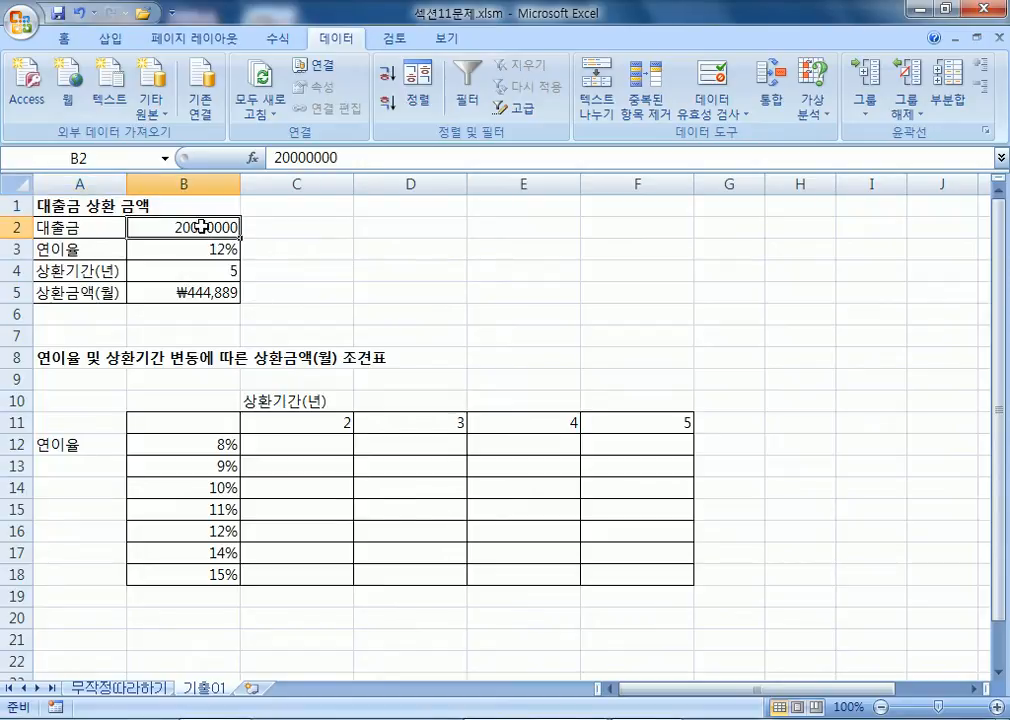
click(172, 266)
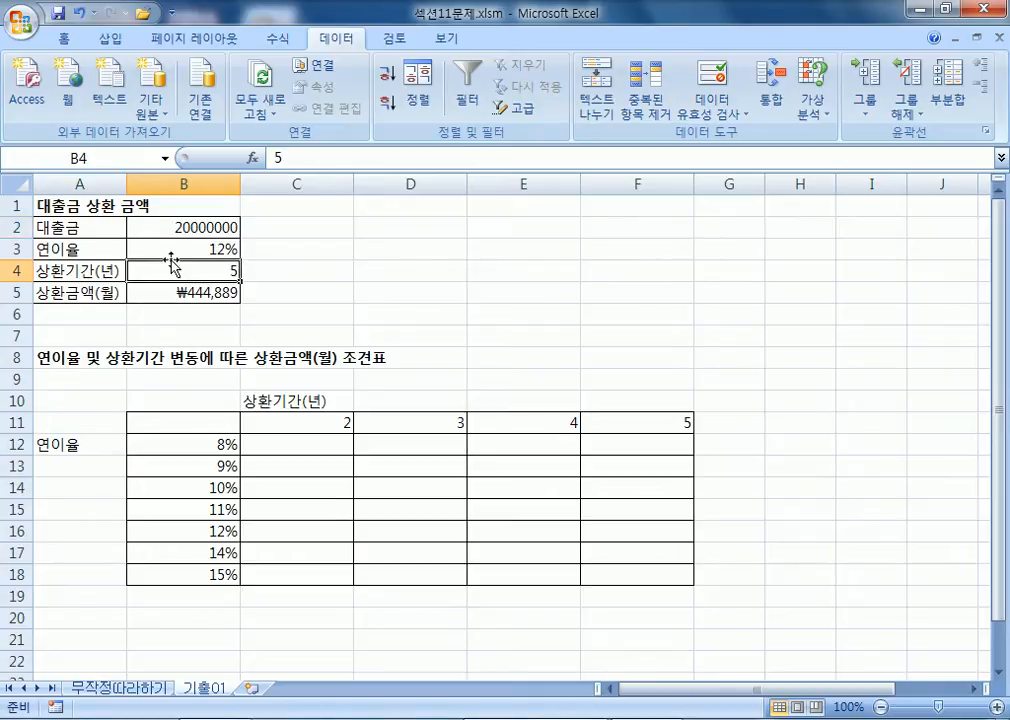
click(167, 251)
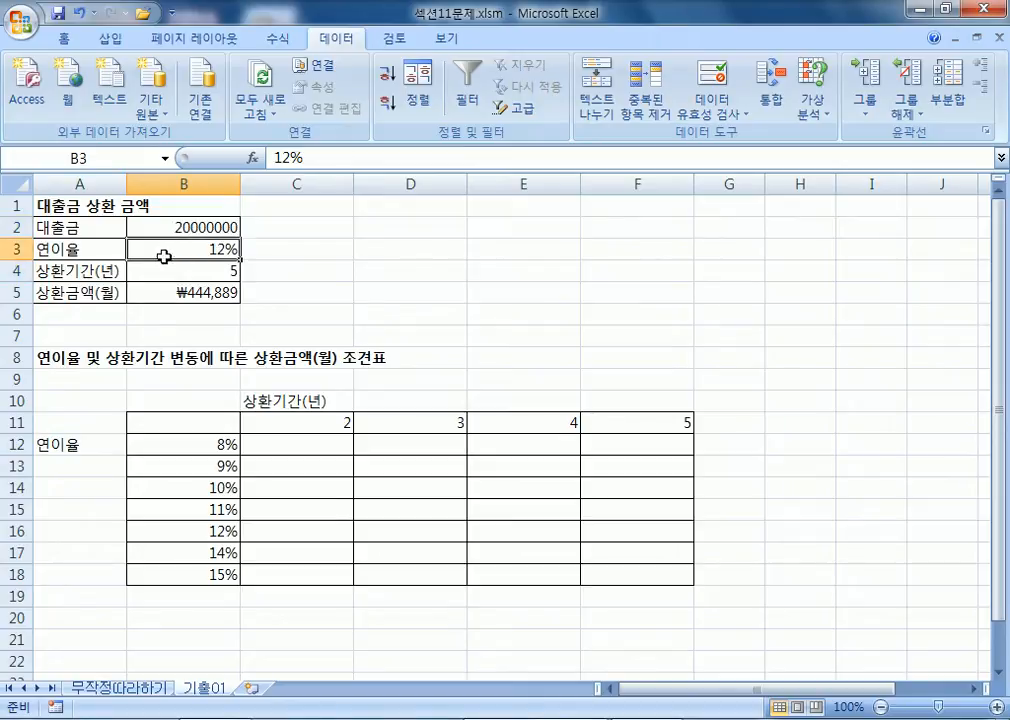
click(162, 295)
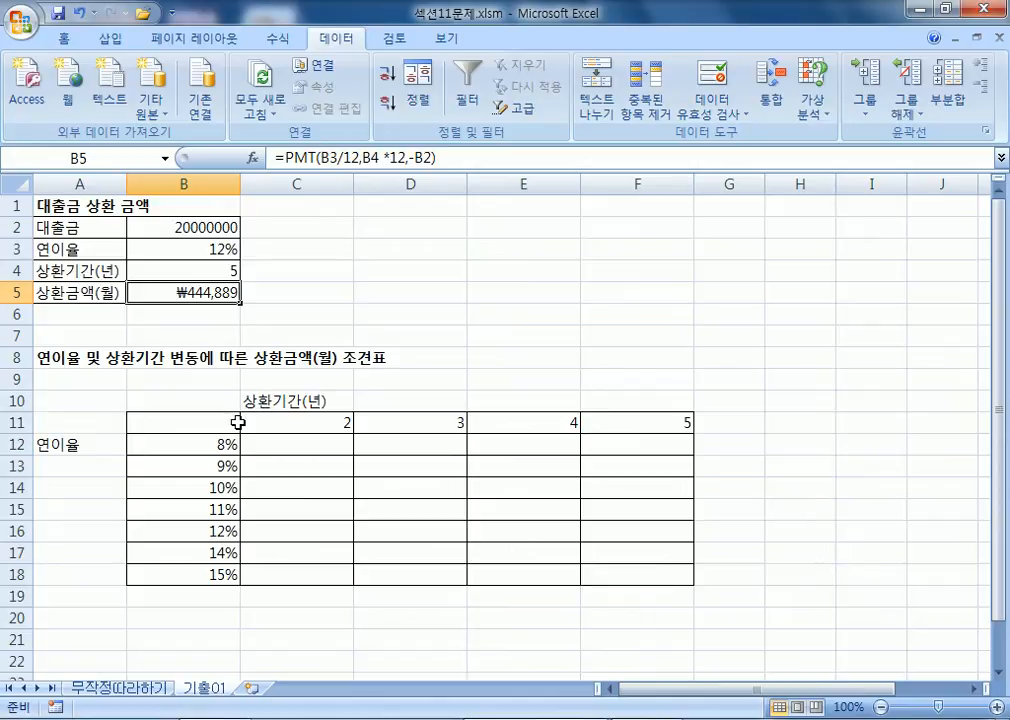
Link corner cell B11 of the condition table to the monthly payment with the formula =B5
click(202, 426)
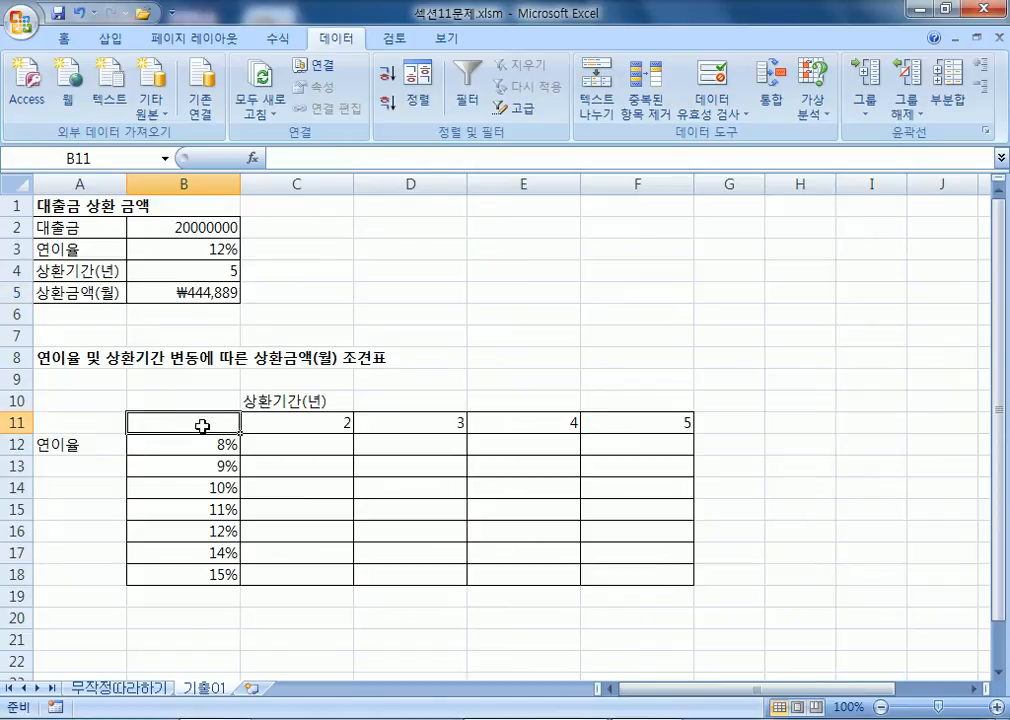
text(=)
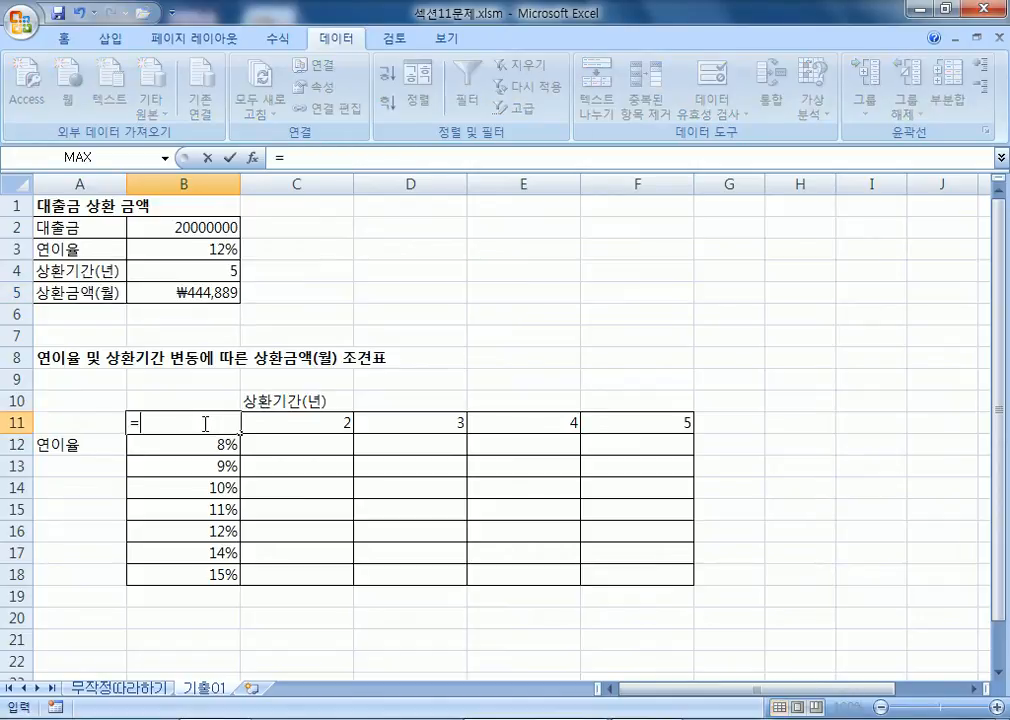
click(192, 295)
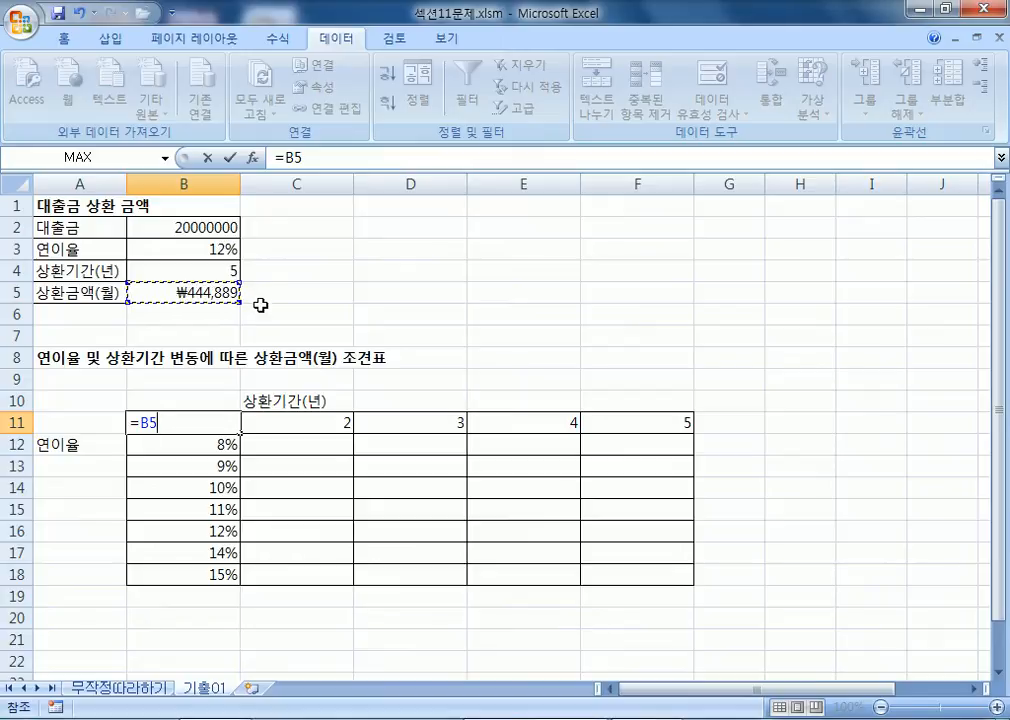
key(Return)
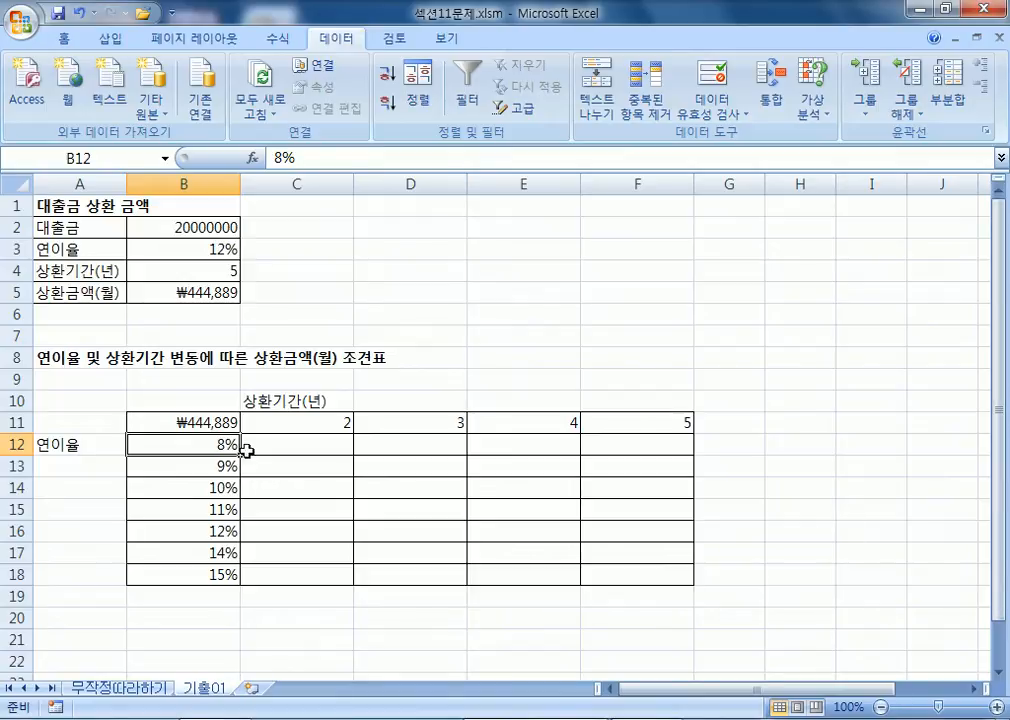
Create a data table on B11:F18 with repayment period B4 as row input cell and annual rate B3 as column input cell
drag(166, 424, 638, 578)
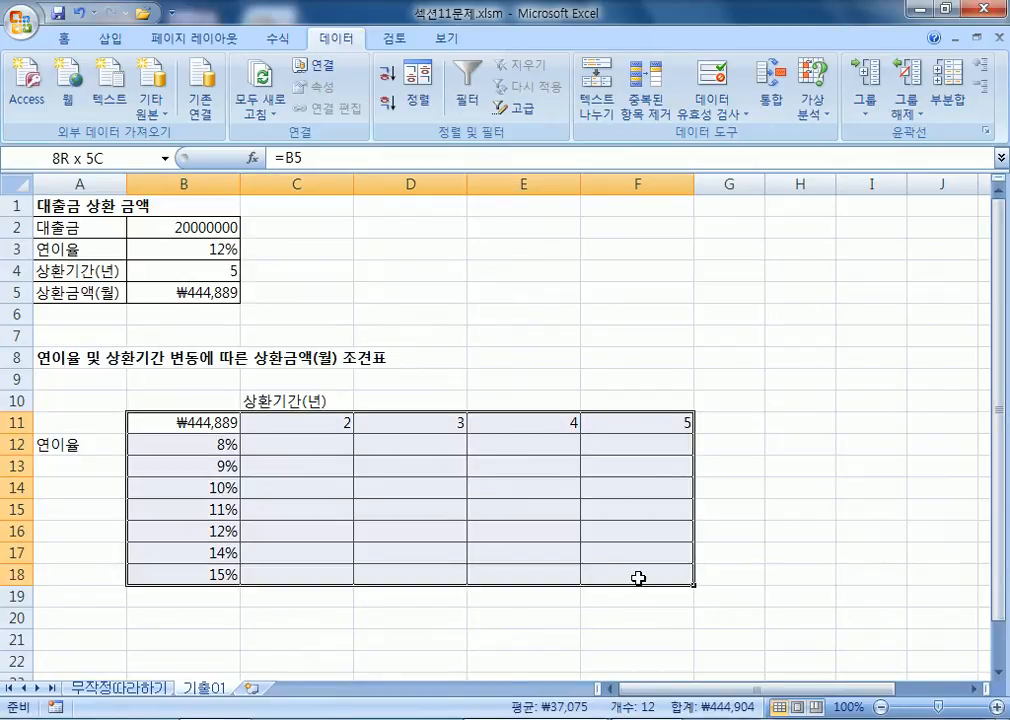
click(815, 108)
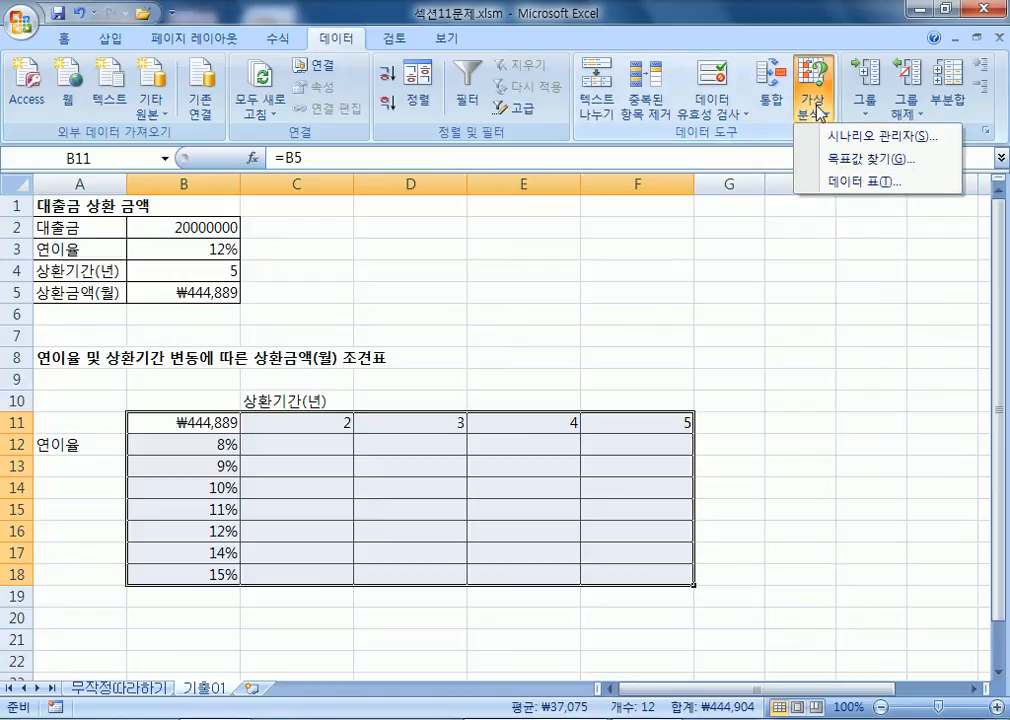
click(840, 184)
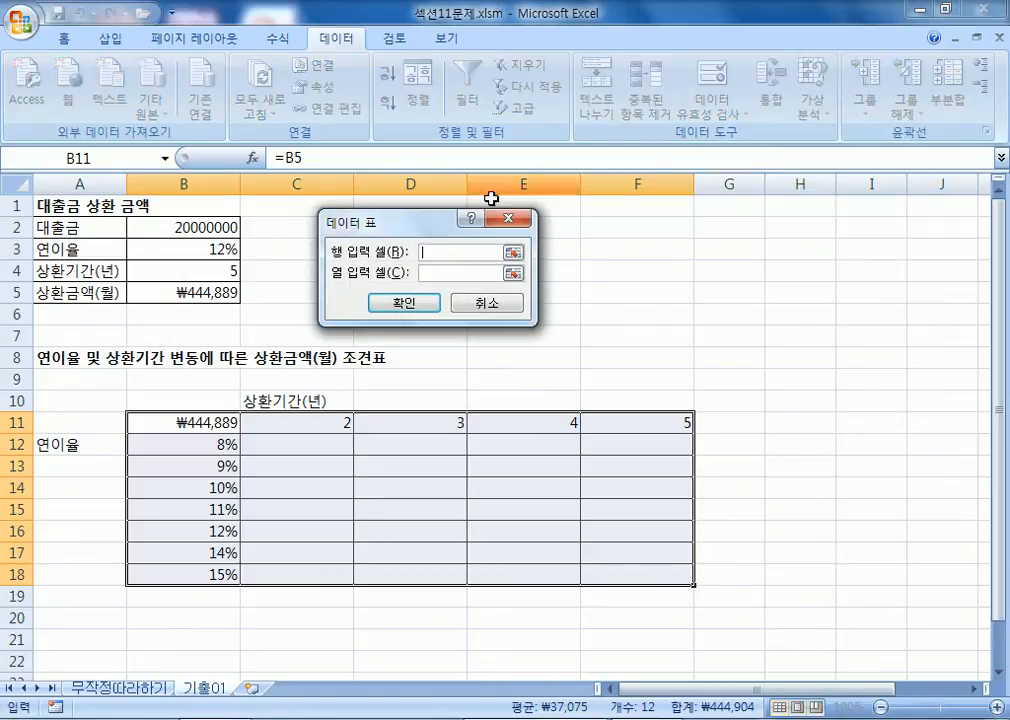
drag(404, 228, 400, 197)
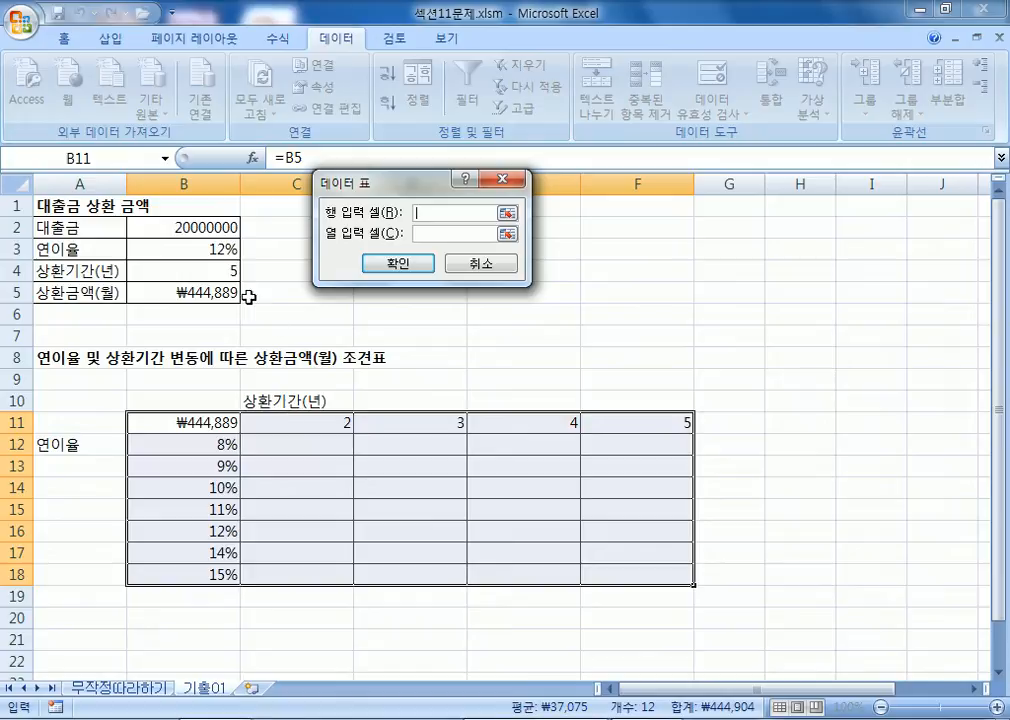
click(217, 271)
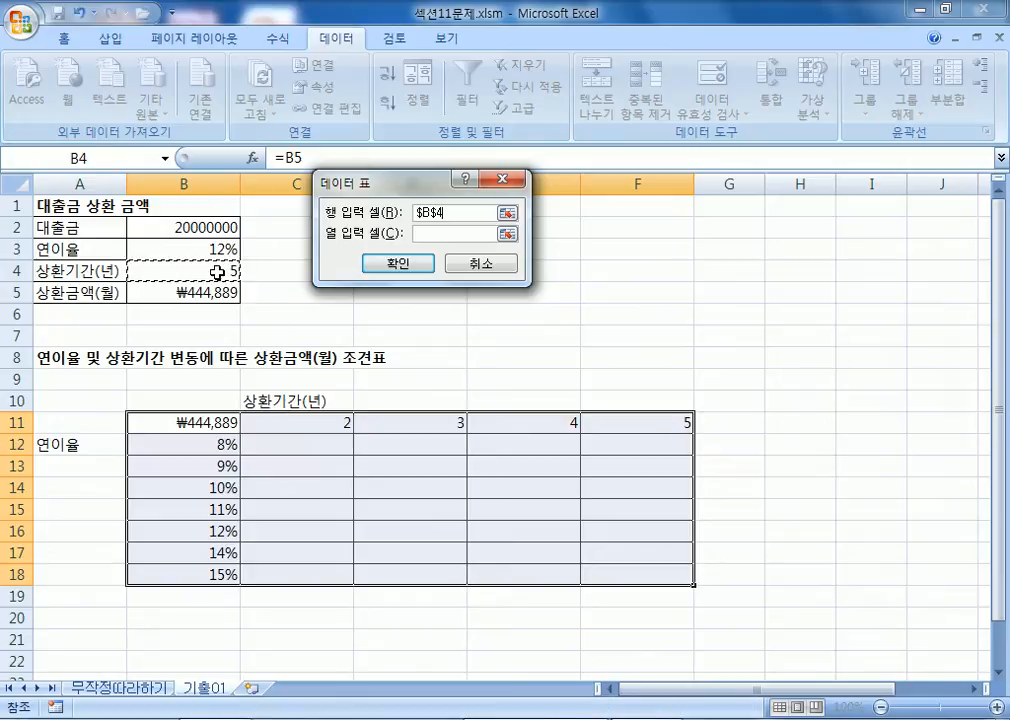
click(427, 232)
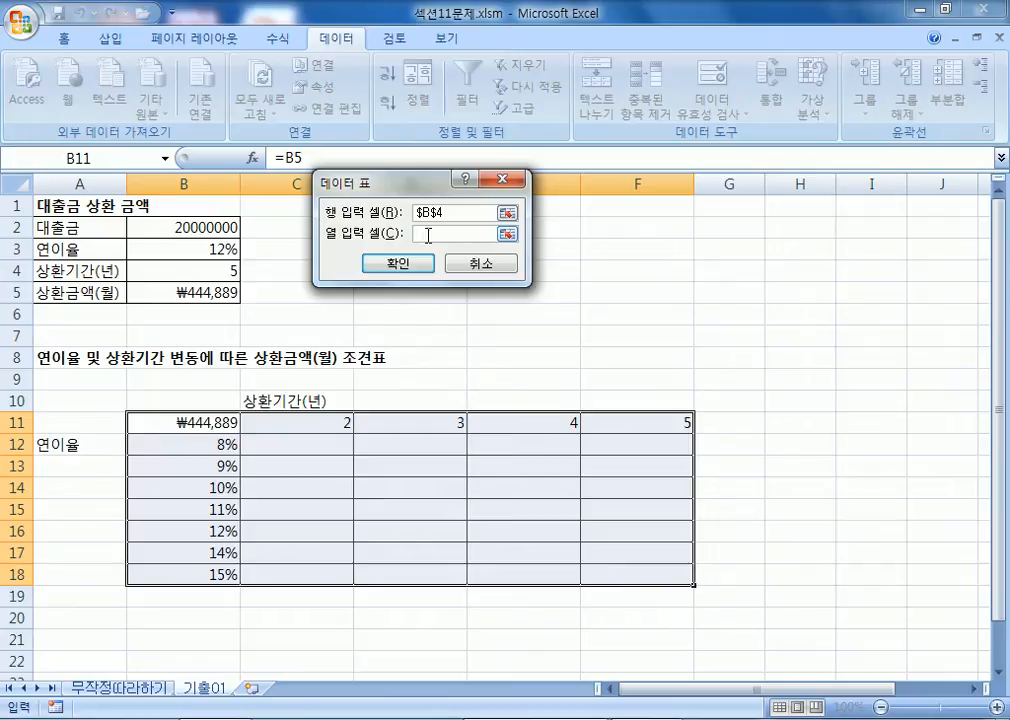
click(176, 251)
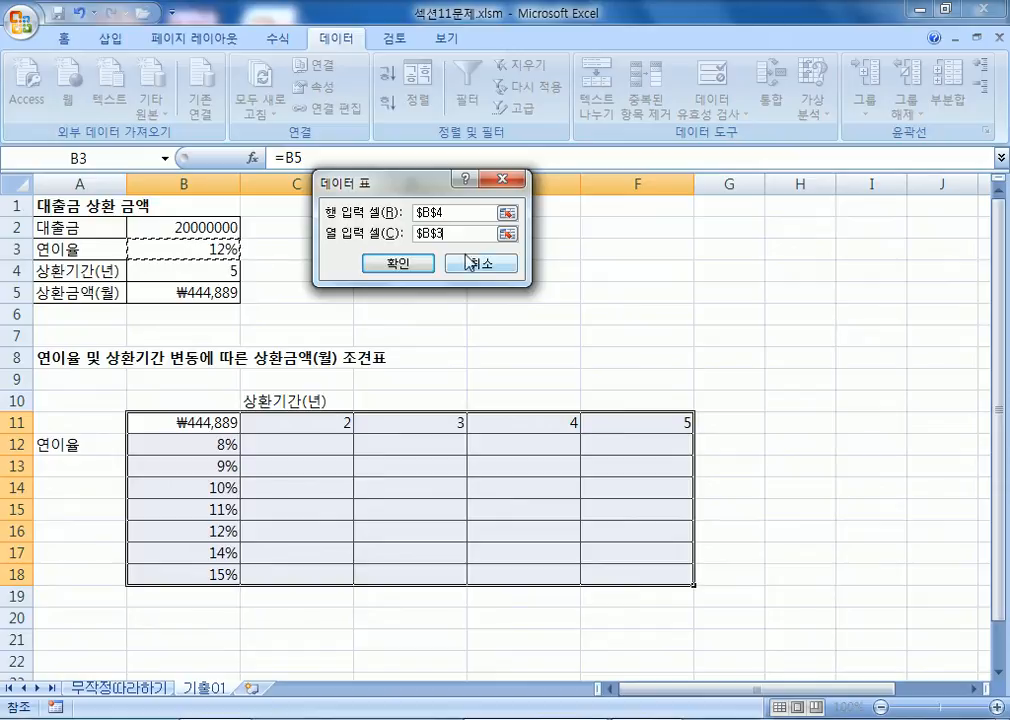
drag(442, 215, 391, 214)
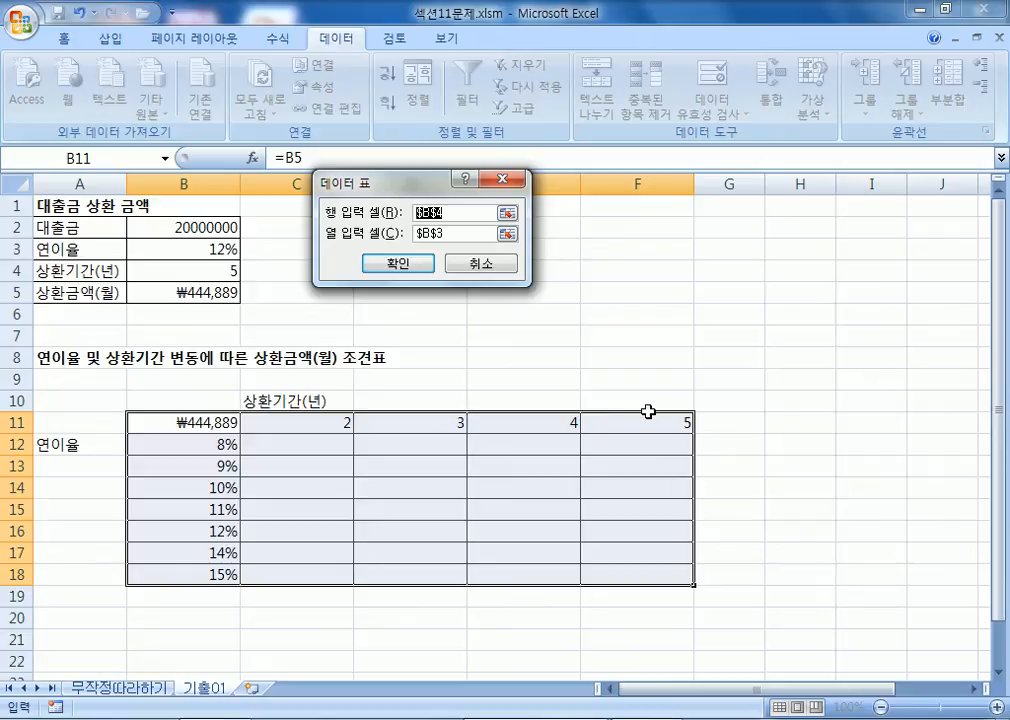
key(Return)
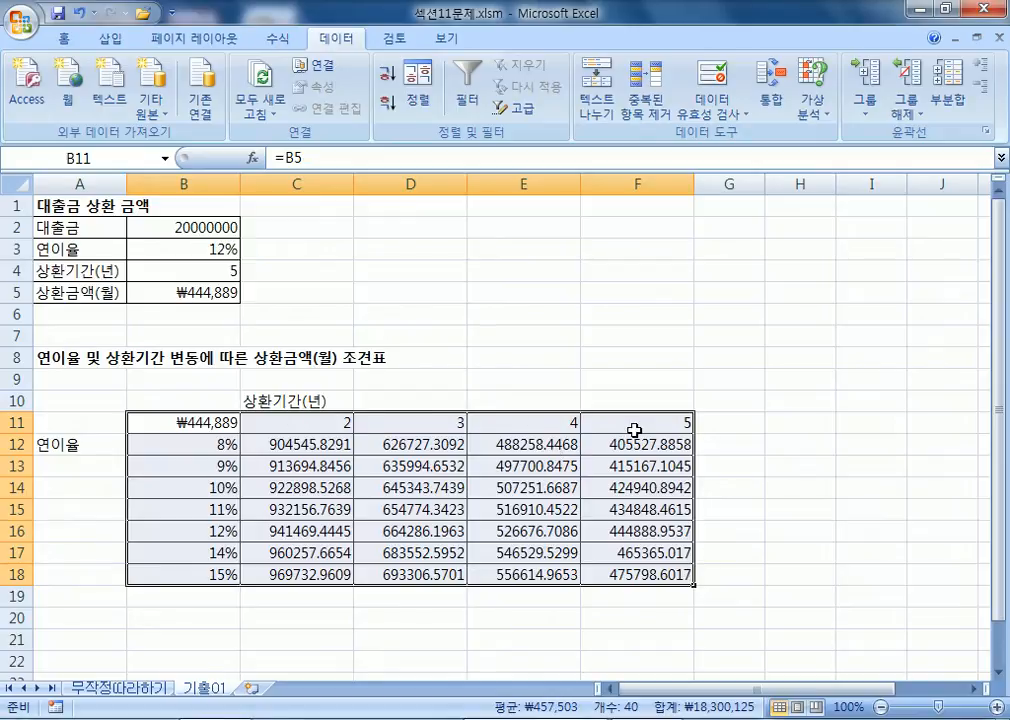
Change the repayment periods in C11:F11 to 5, 10, 15 and 20 years, and select the results C12:F18
click(334, 424)
text(5)
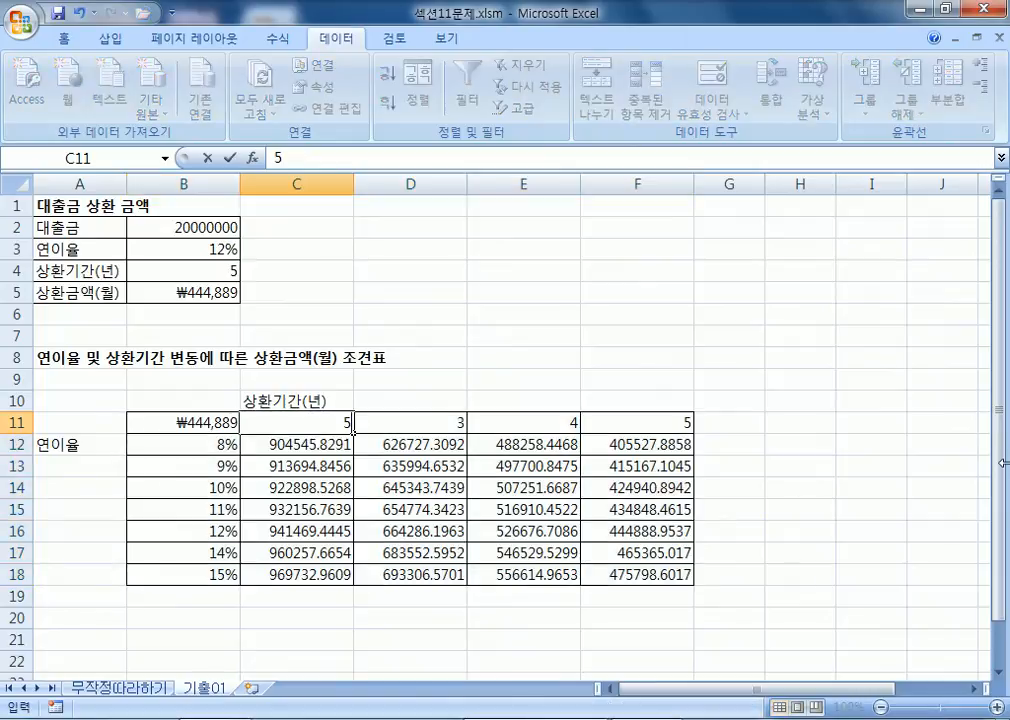
click(356, 428)
text(10)
click(578, 428)
text(20)
key(Return)
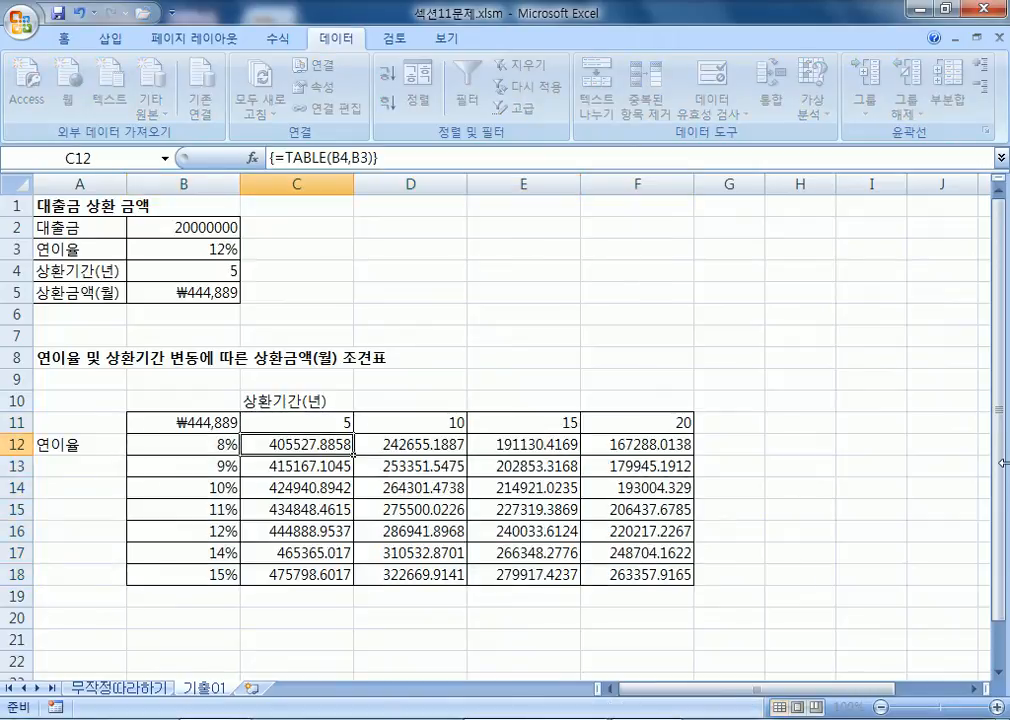
drag(298, 443, 602, 573)
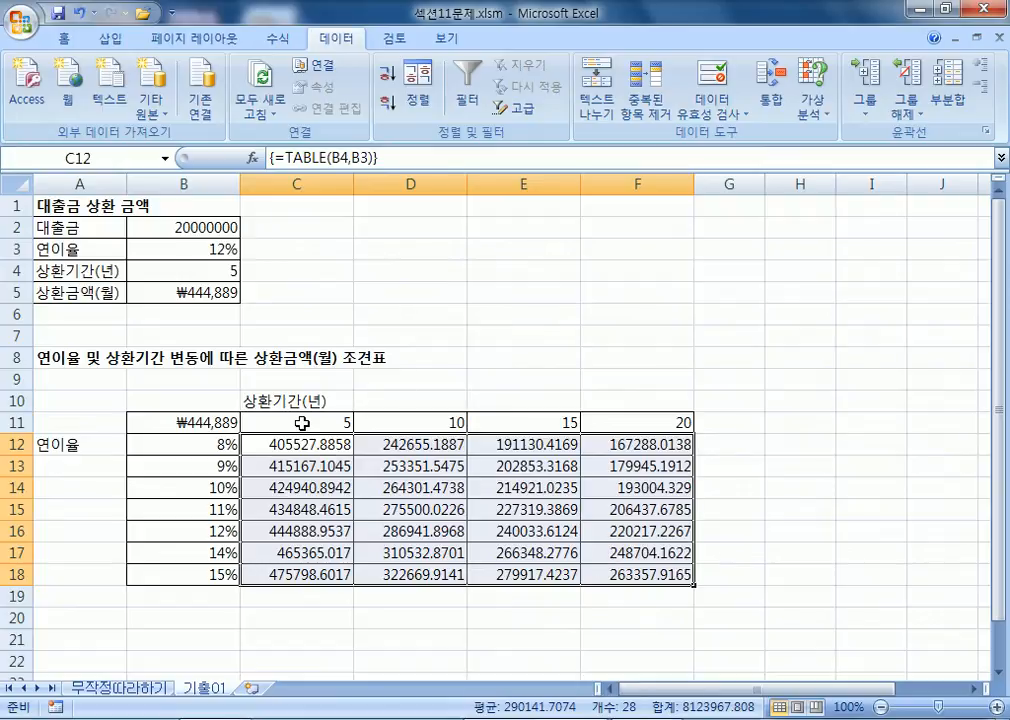
Undo the changes made to the repayment periods in C11:F11
drag(270, 421, 631, 422)
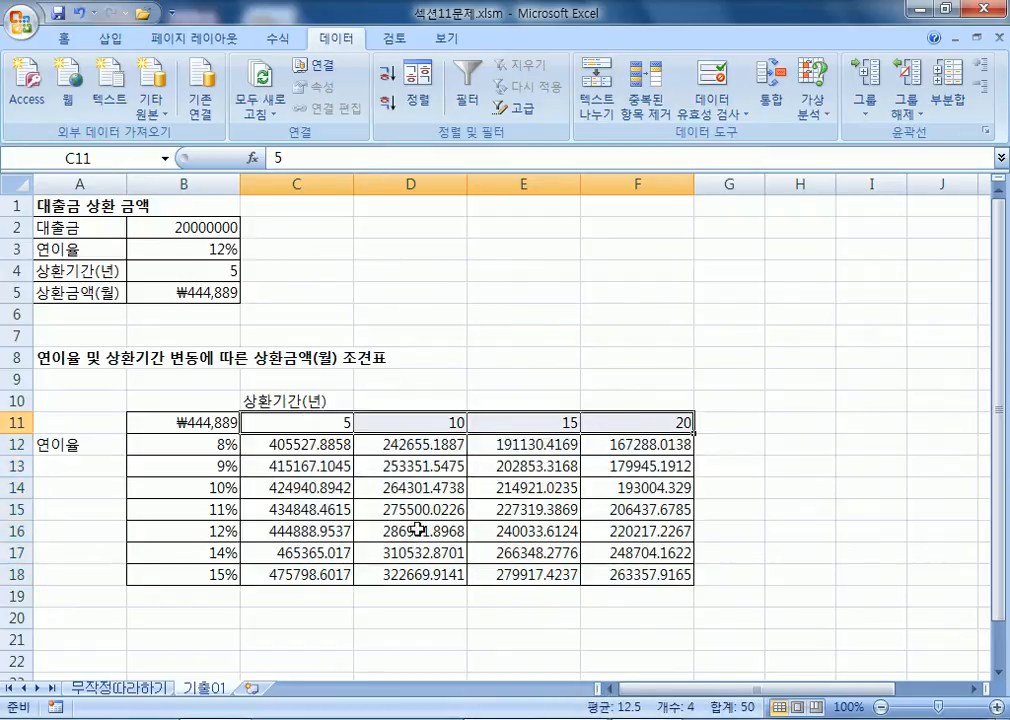
key(ctrl+z)
key(ctrl+z)
key(ctrl+z)
key(ctrl+z)
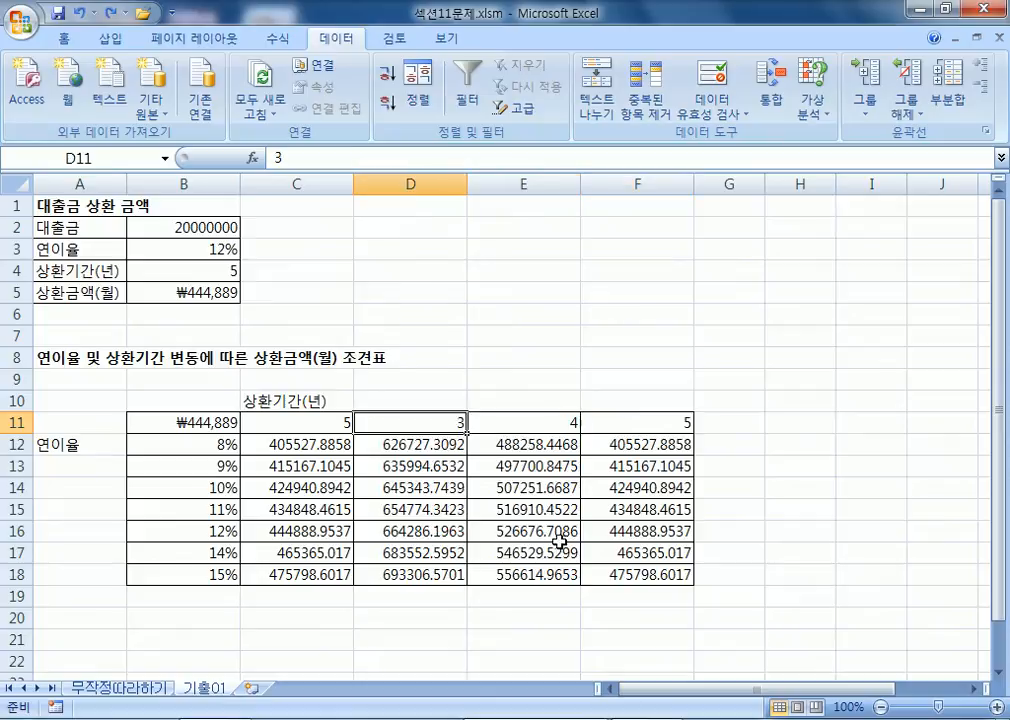
click(272, 468)
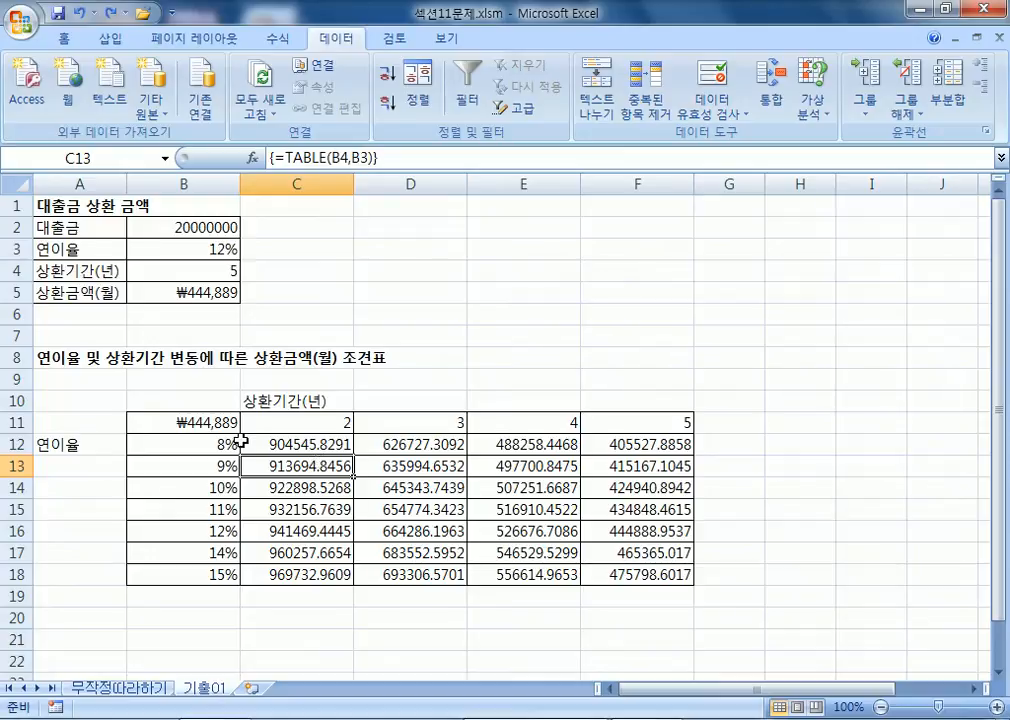
Try to delete only cell C12 from the data table results
click(287, 444)
key(Delete)
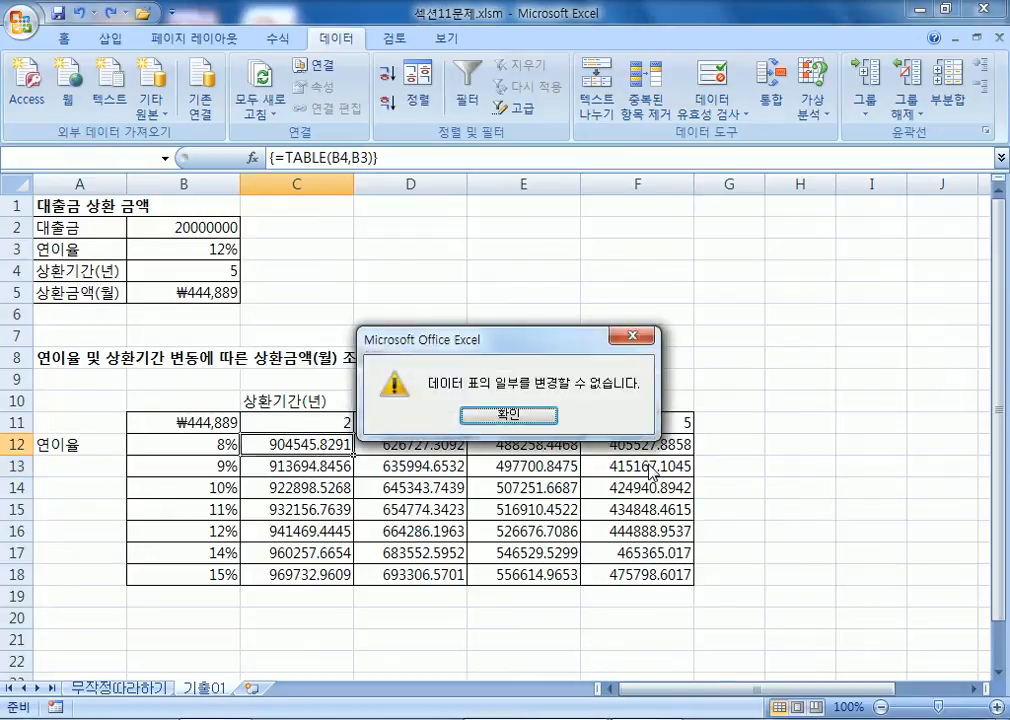
key(Return)
drag(430, 444, 582, 554)
click(376, 510)
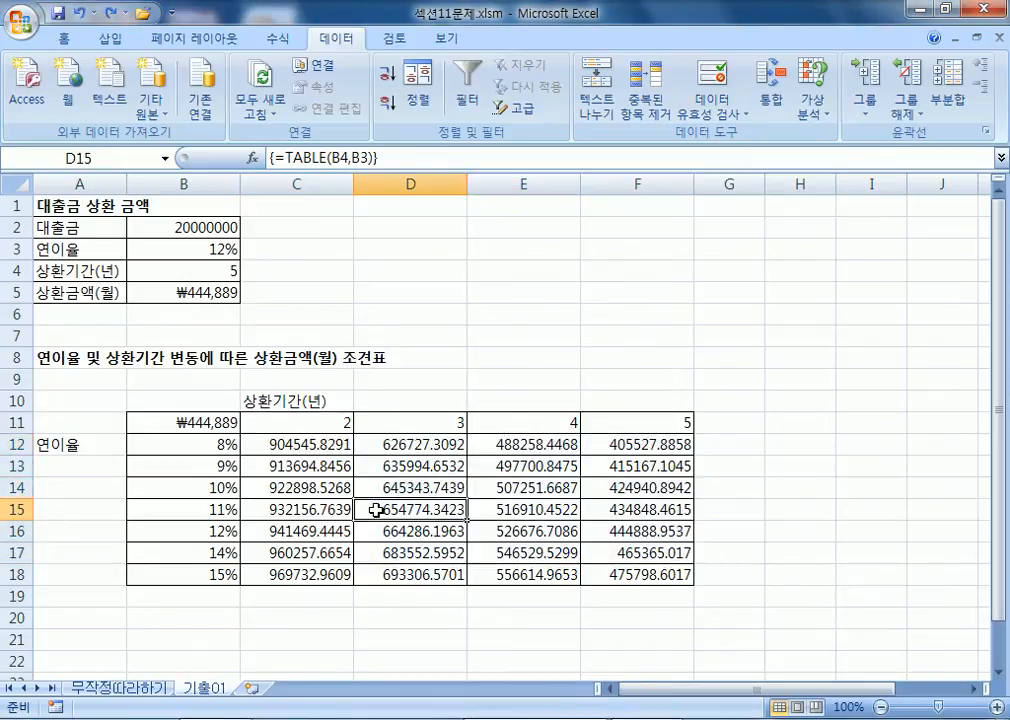
Delete the entire data table result range C12:F18, and undo the deletion
drag(295, 446, 629, 578)
key(Delete)
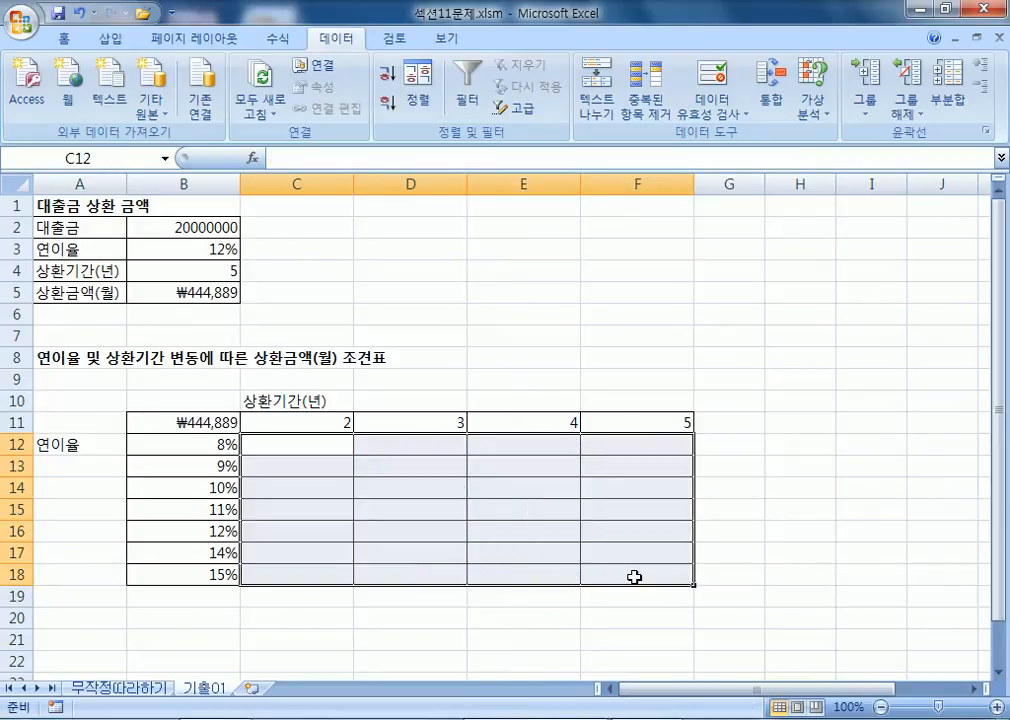
key(ctrl+z)
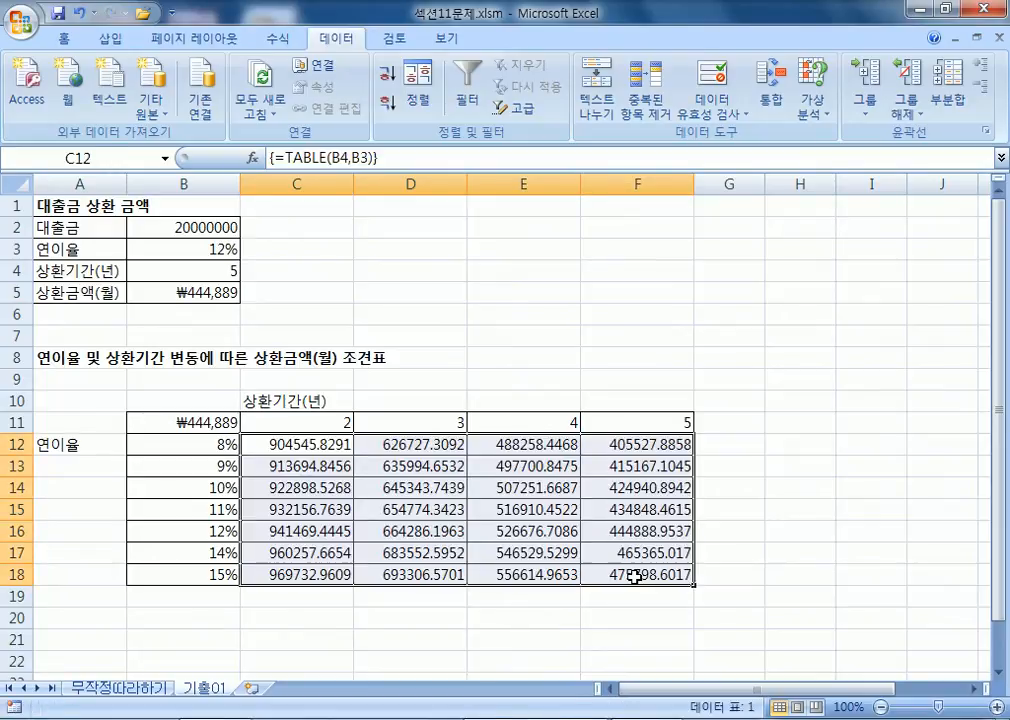
Try to delete only the results column D12:D18 of the data table
drag(405, 444, 452, 576)
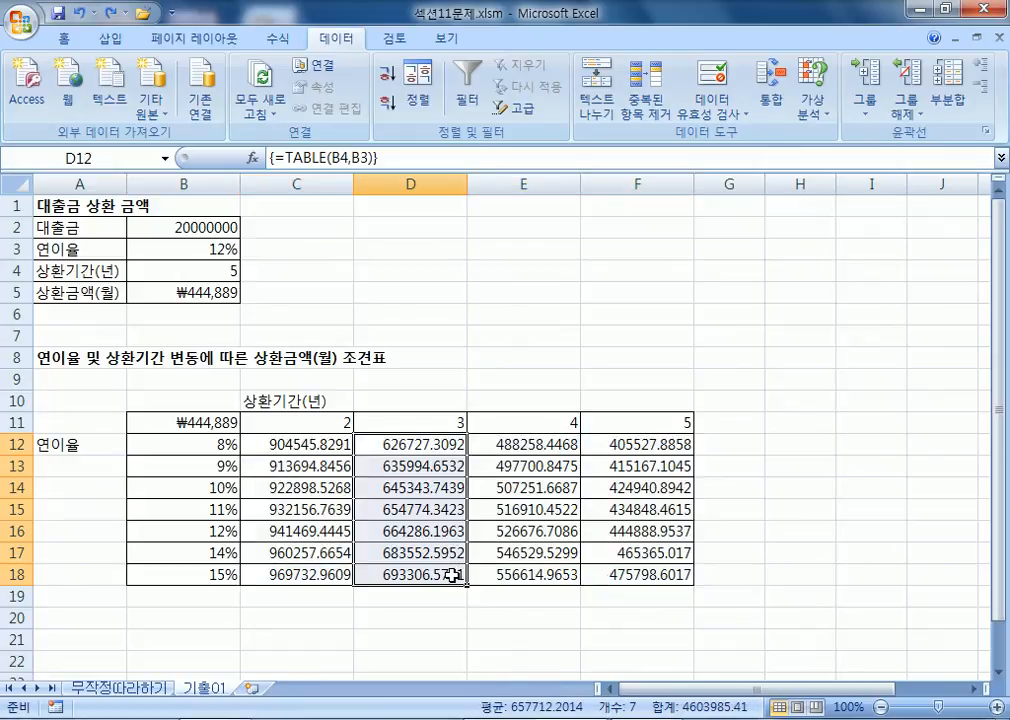
key(Delete)
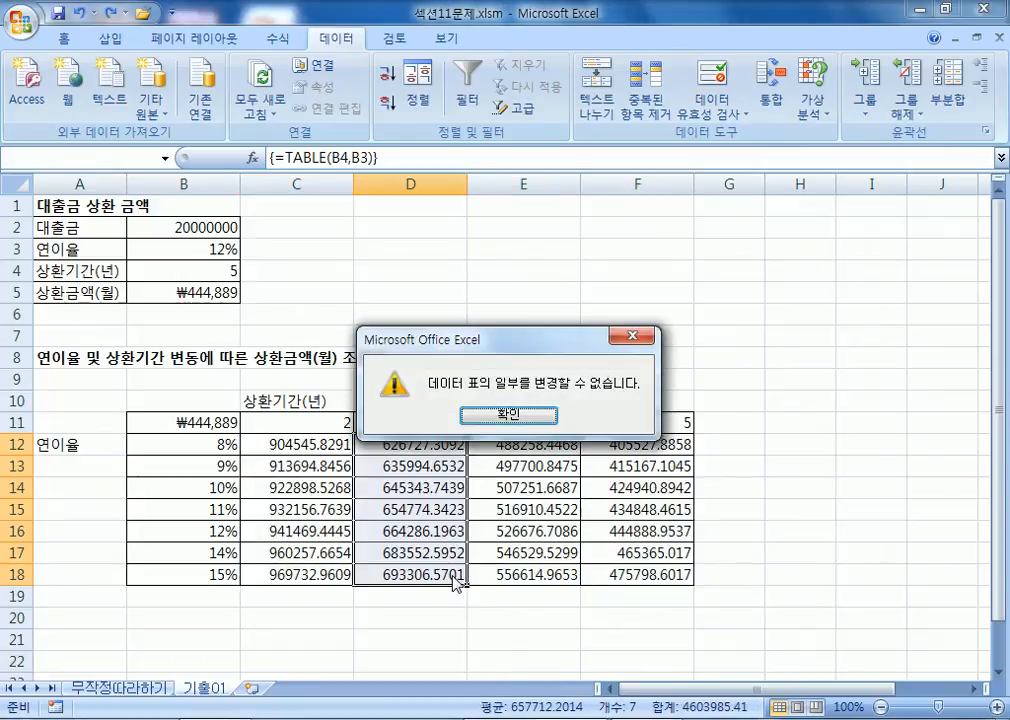
click(502, 411)
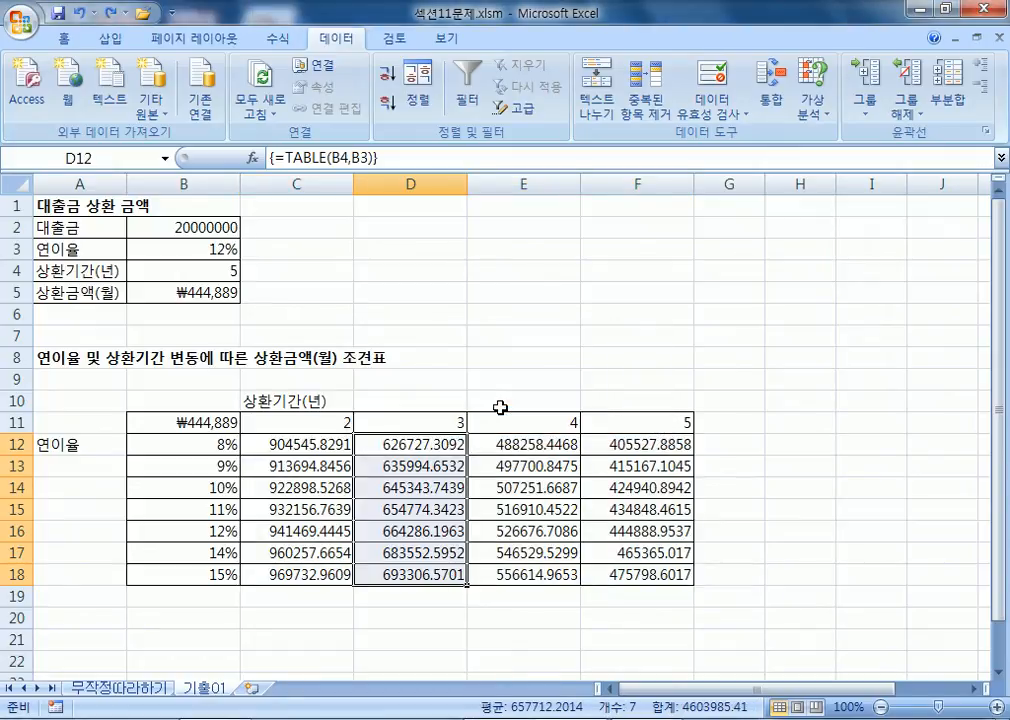
Highlight corner cell B11 of the condition table with a yellow fill
drag(205, 446, 205, 576)
drag(334, 421, 650, 423)
drag(293, 450, 640, 574)
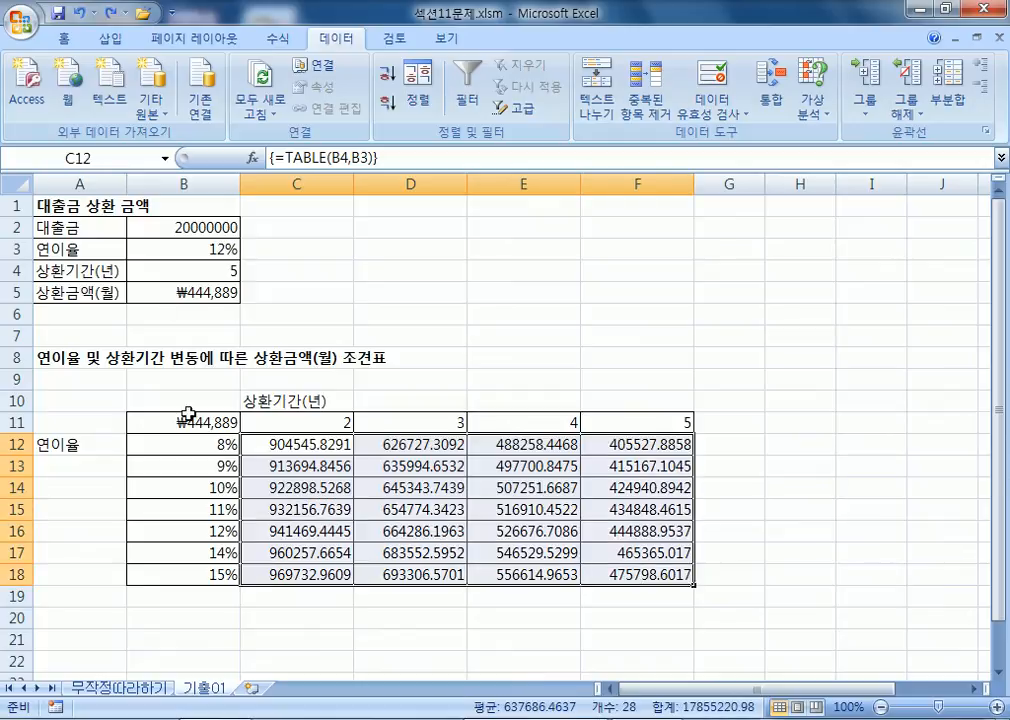
click(192, 292)
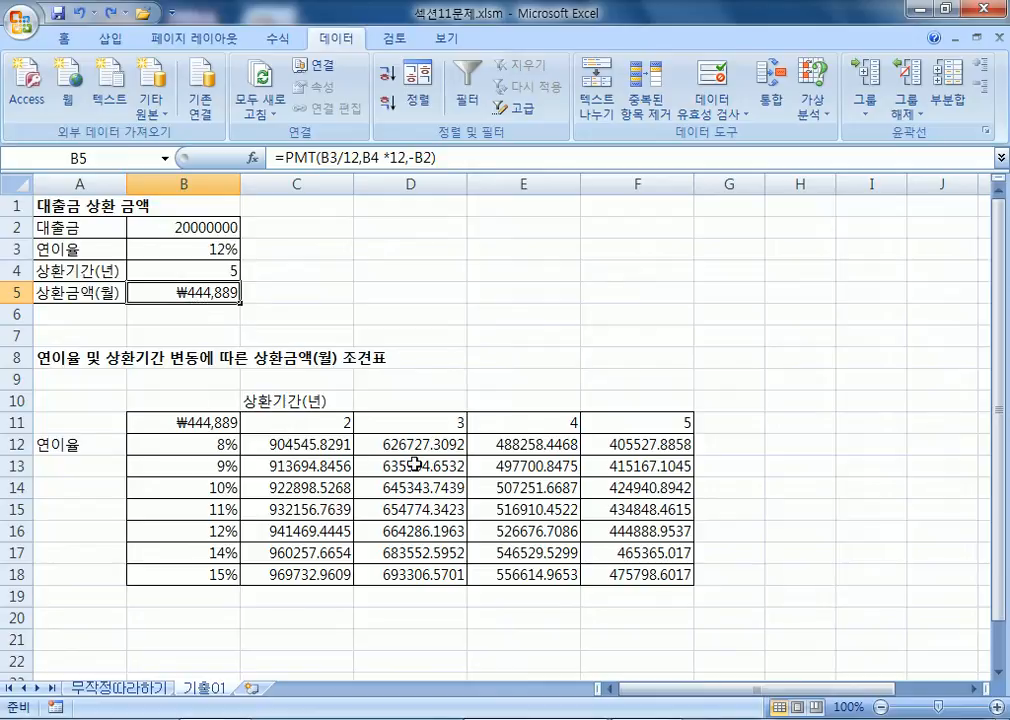
click(198, 421)
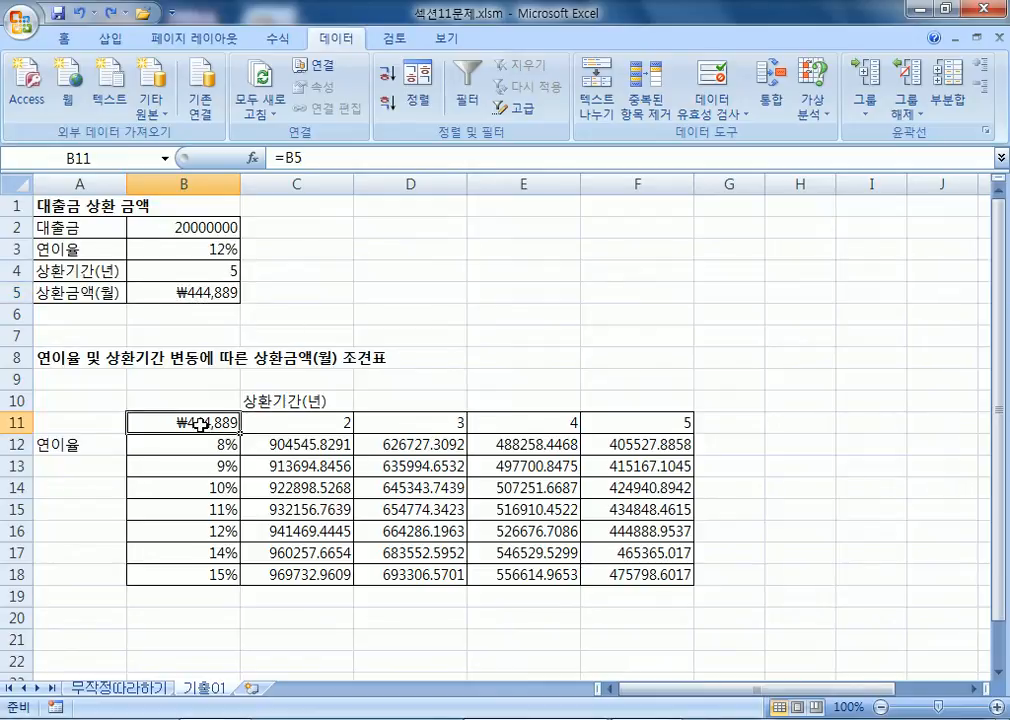
click(64, 38)
click(241, 104)
click(270, 255)
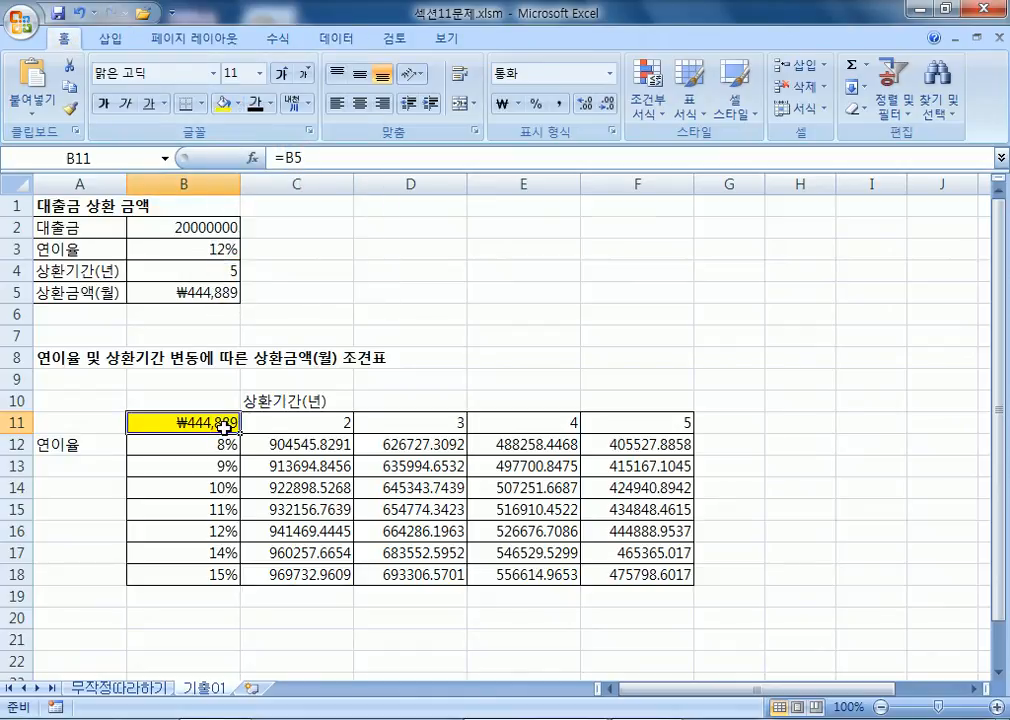
Review how B5, linked corner B11, periods C11:F11 and rates B12:B18 make up the data table range B11:F18
click(210, 296)
click(207, 421)
drag(284, 424, 651, 424)
drag(205, 445, 212, 574)
drag(200, 421, 635, 574)
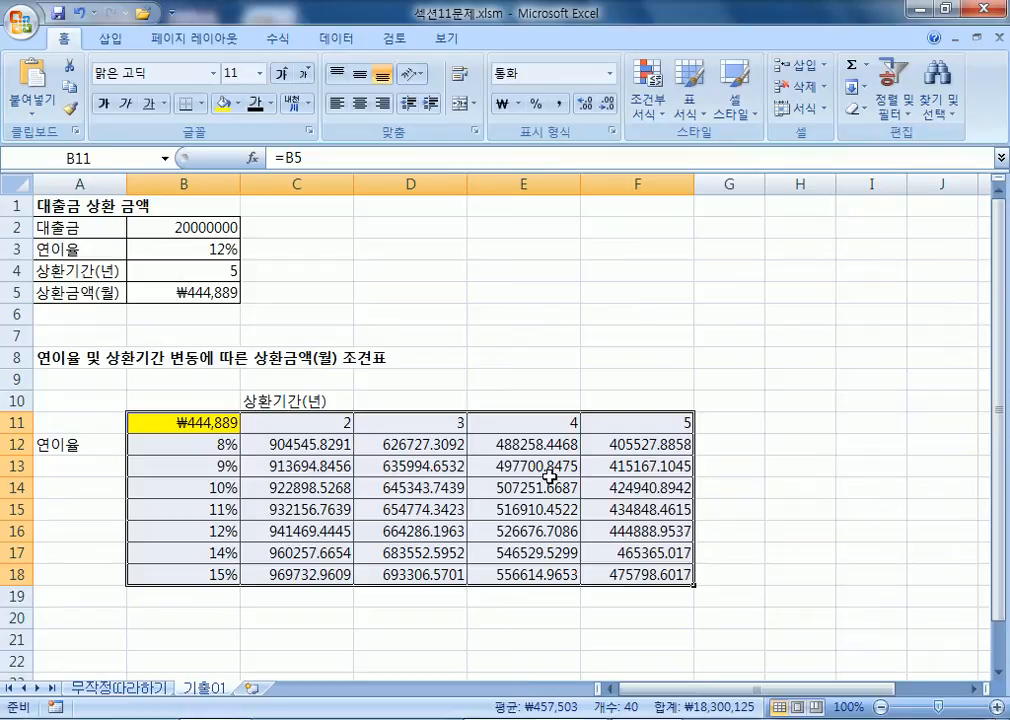
click(490, 331)
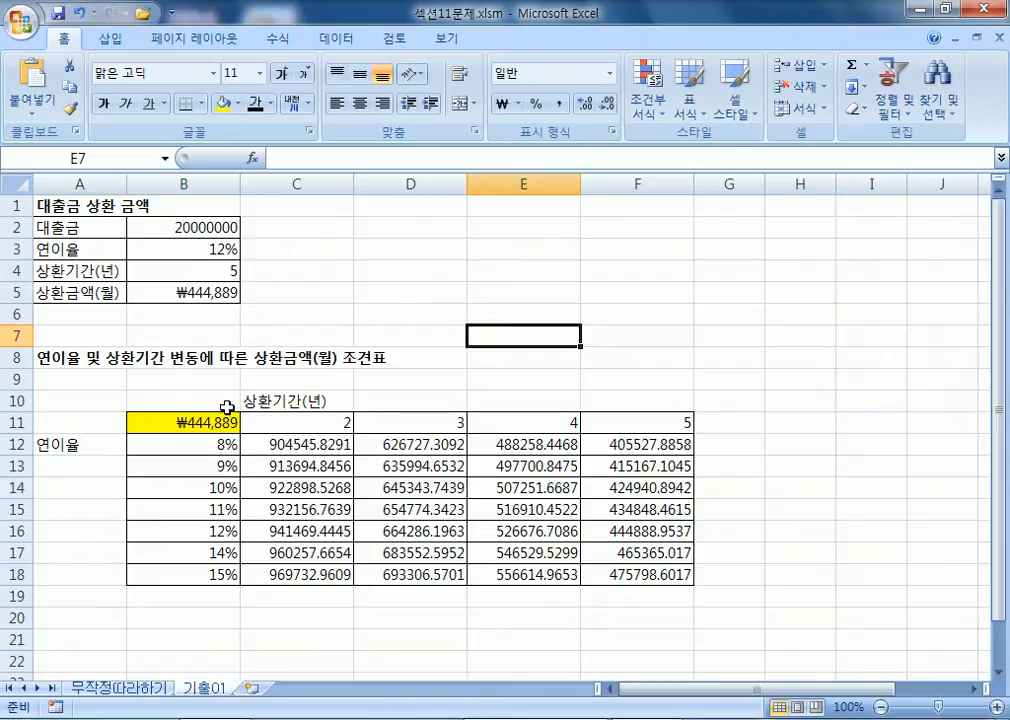
drag(273, 424, 641, 420)
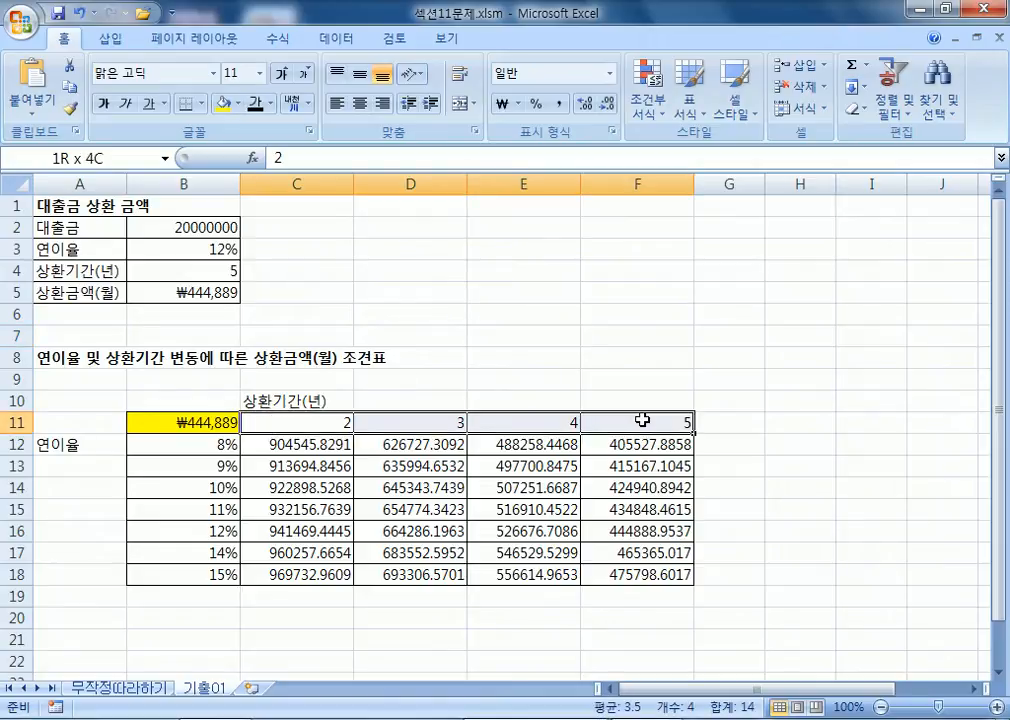
drag(641, 420, 641, 420)
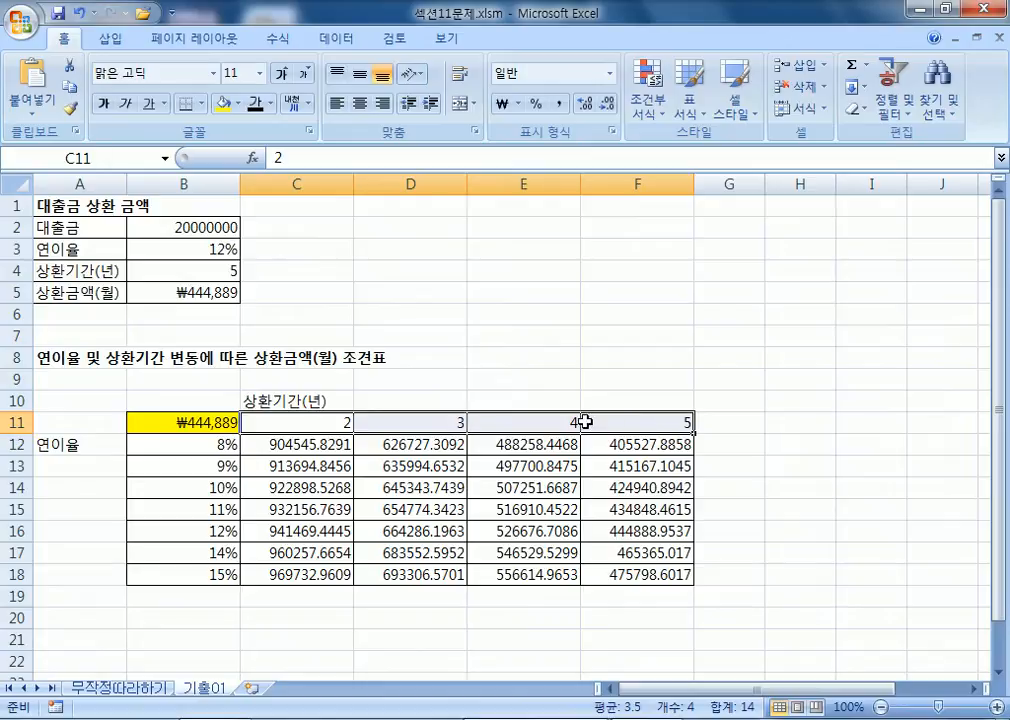
drag(145, 444, 170, 575)
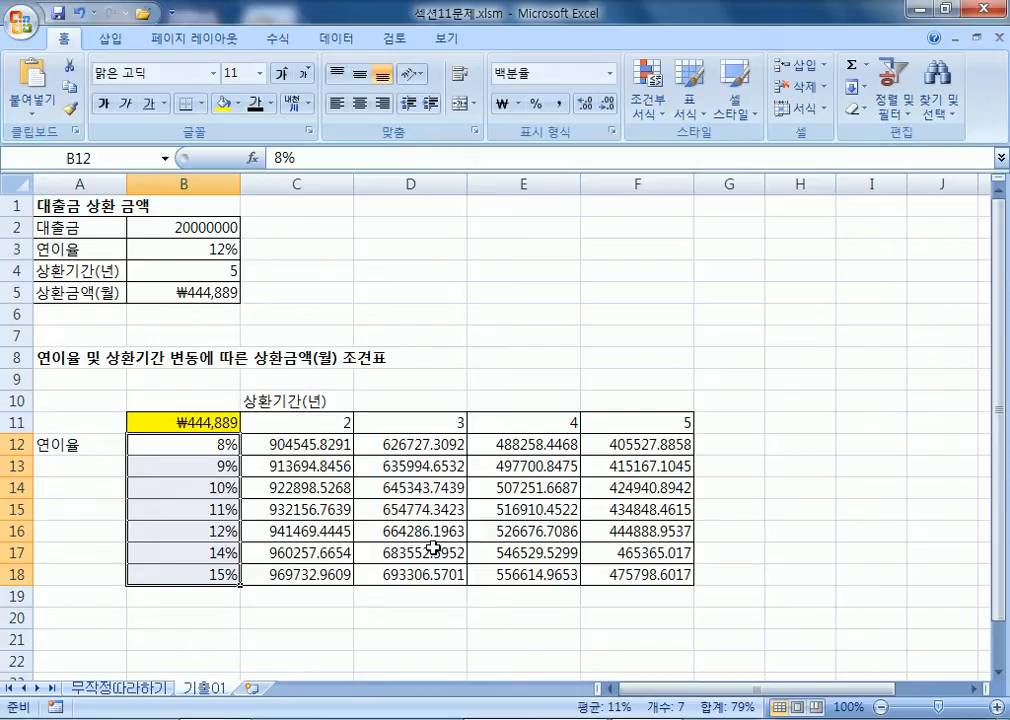
click(441, 267)
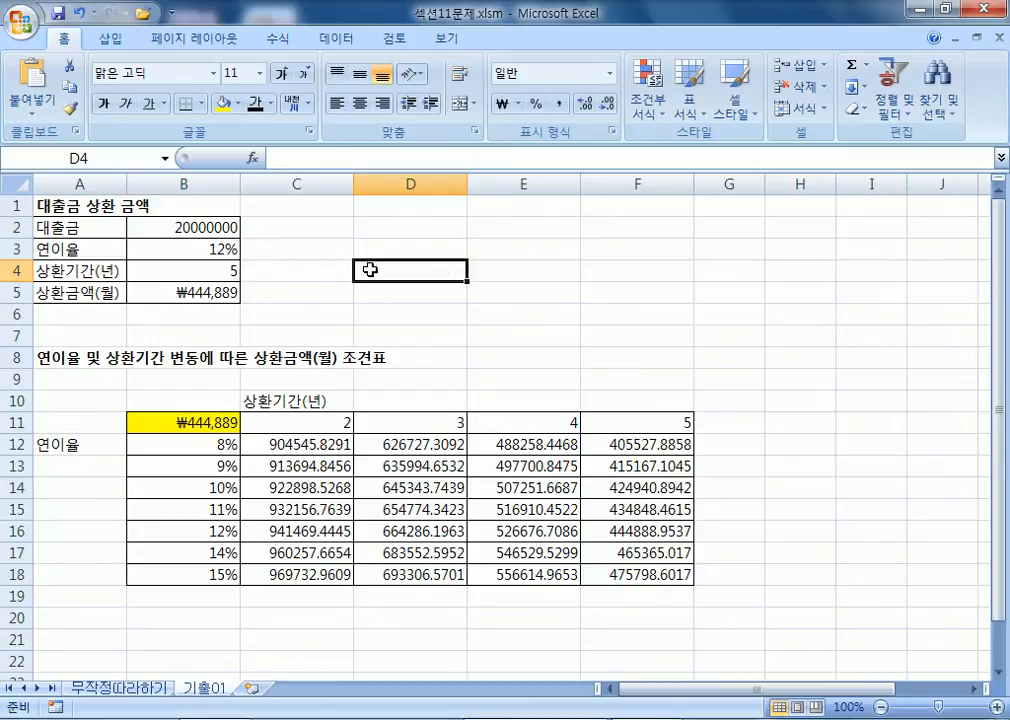
Add a new blank worksheet after sheet 기출01
scroll(360, 310, down, 4)
scroll(262, 400, up, 4)
scroll(280, 420, down, 5)
click(250, 689)
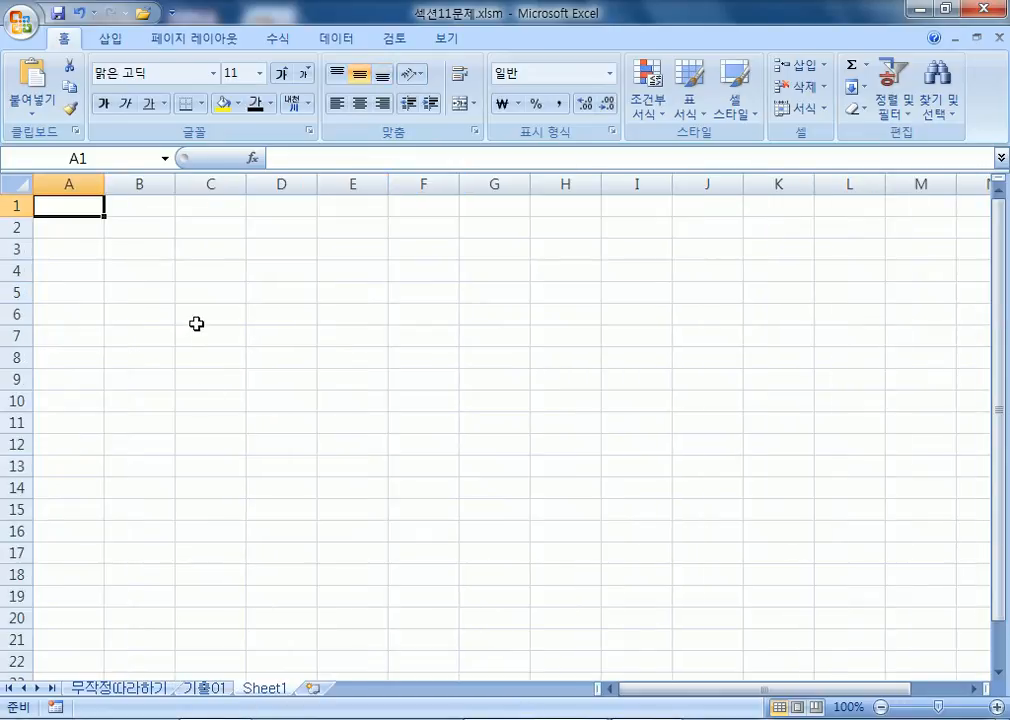
Enter label A with value 10 in B2:C2 and label B with value 5 in B3:C3
click(148, 230)
text(ㅁ)
key(BackSpace)
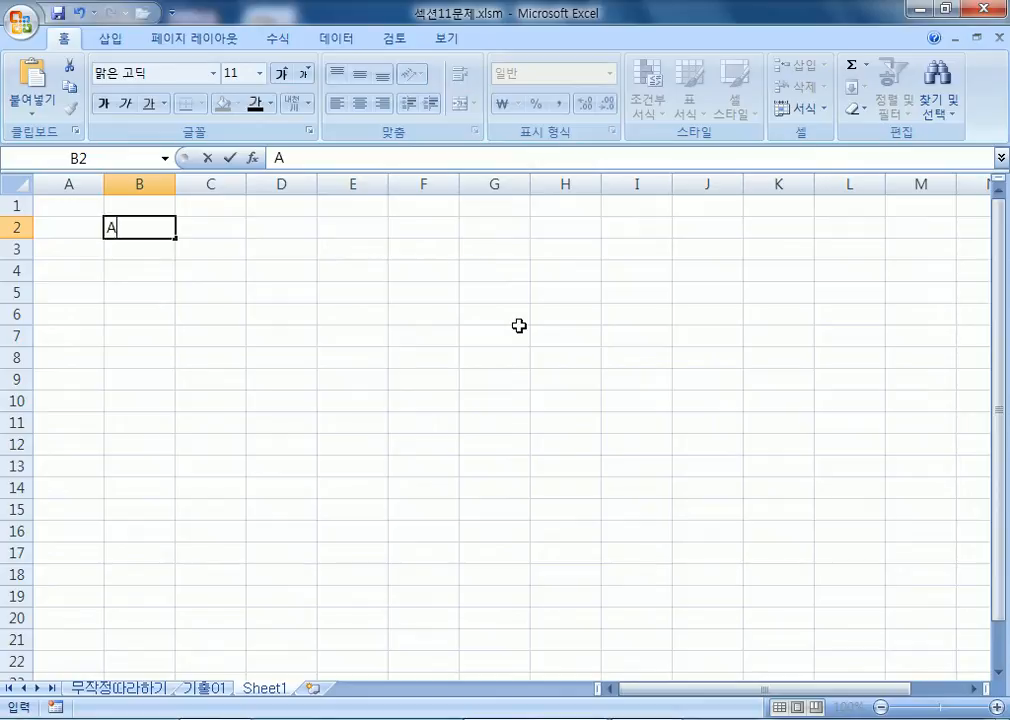
text(A)
key(Tab)
text(10)
key(Return)
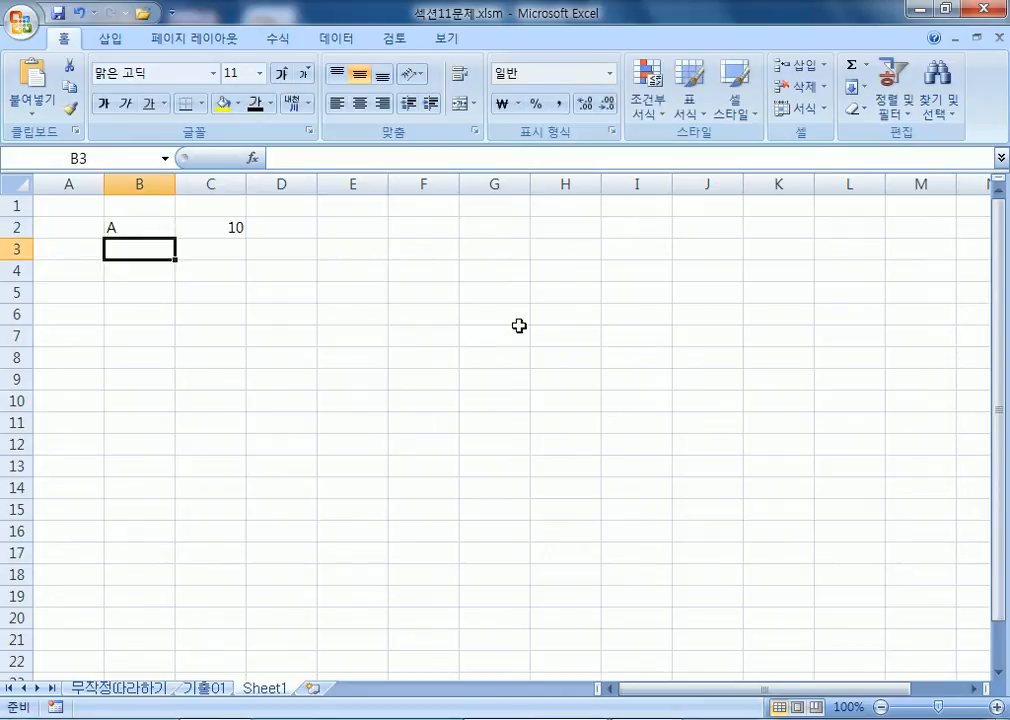
text(B)
key(Tab)
text(5)
key(Return)
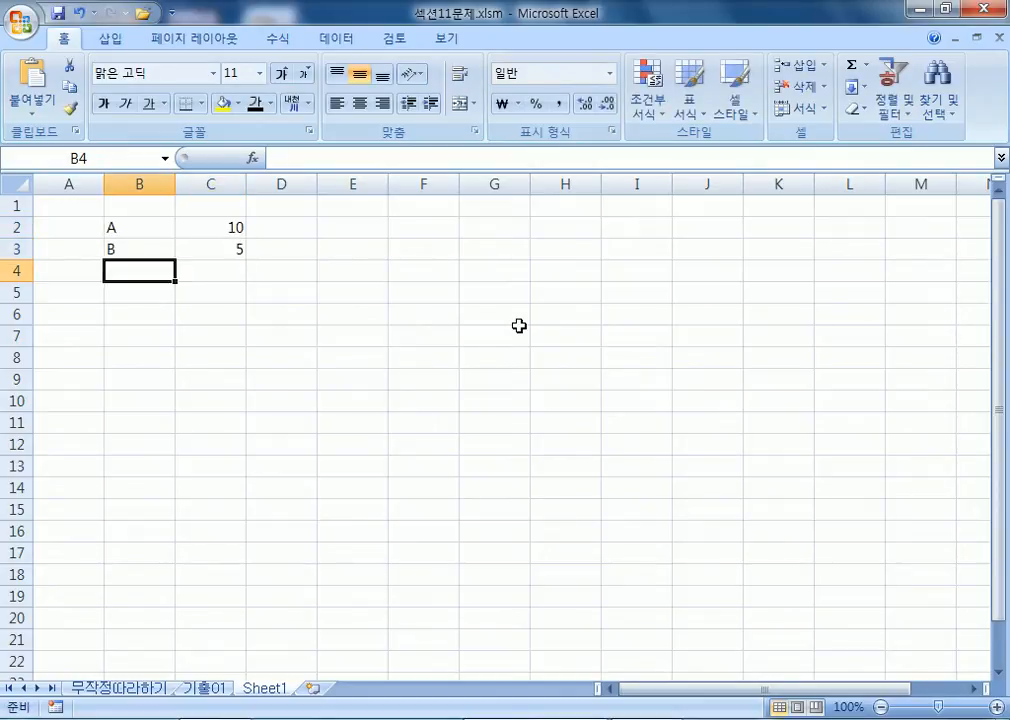
Label B4 as 합계 and add the two values in C4 with the formula =C2+C3
text(ㅎ)
text(계)
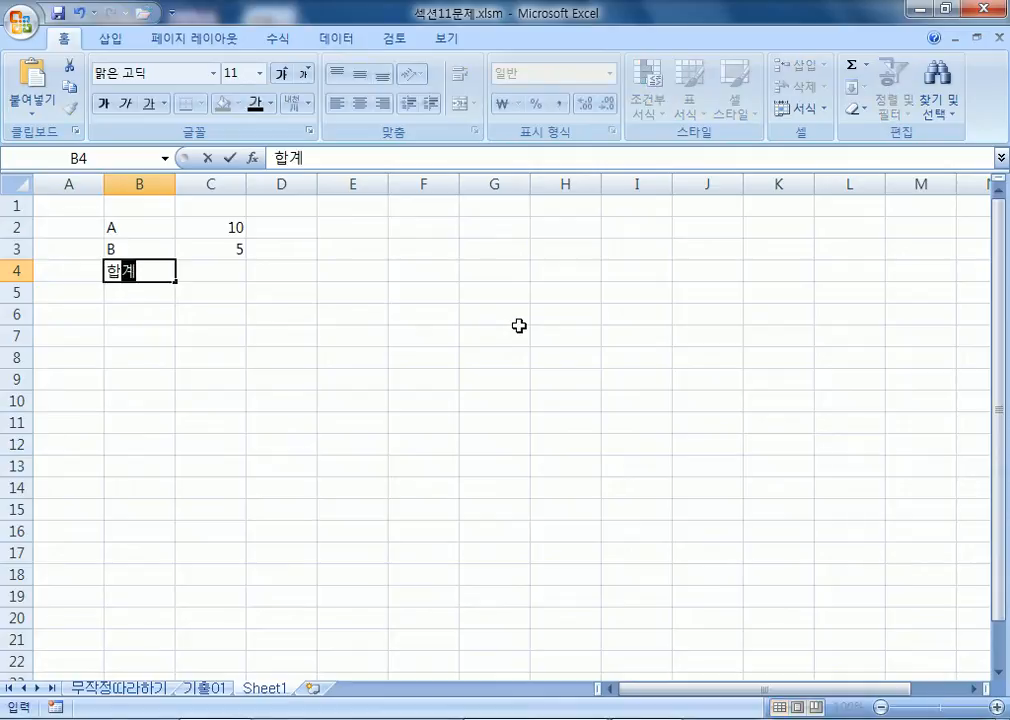
key(Tab)
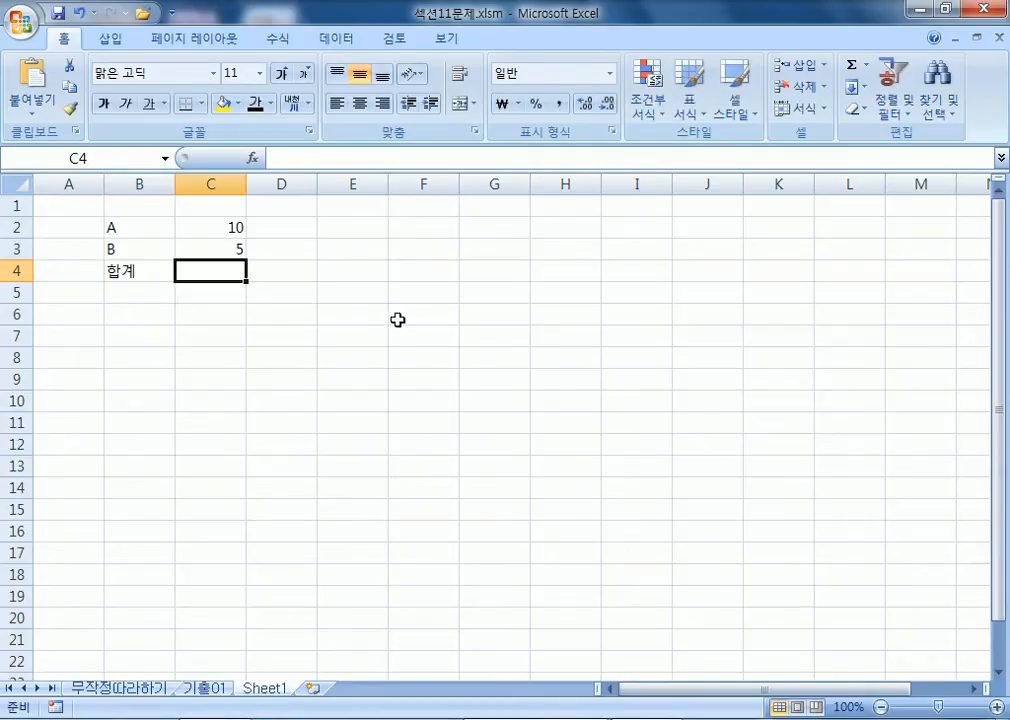
text(=)
click(238, 228)
text(+)
click(222, 249)
key(Return)
click(208, 275)
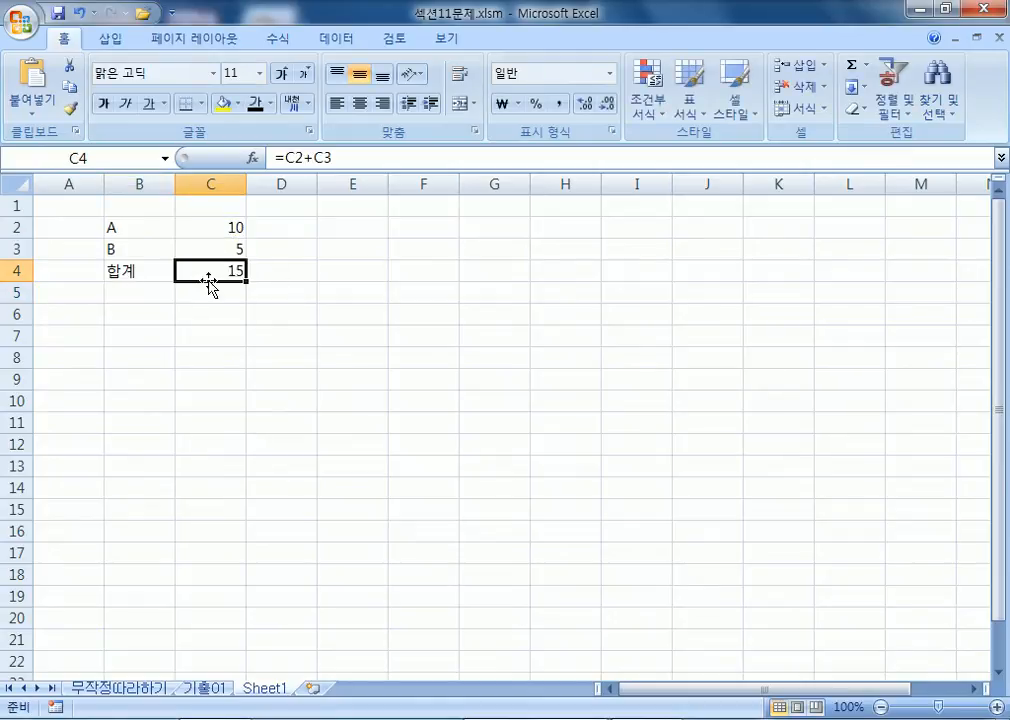
Fill C8:G8 with the series 1 to 5
click(231, 361)
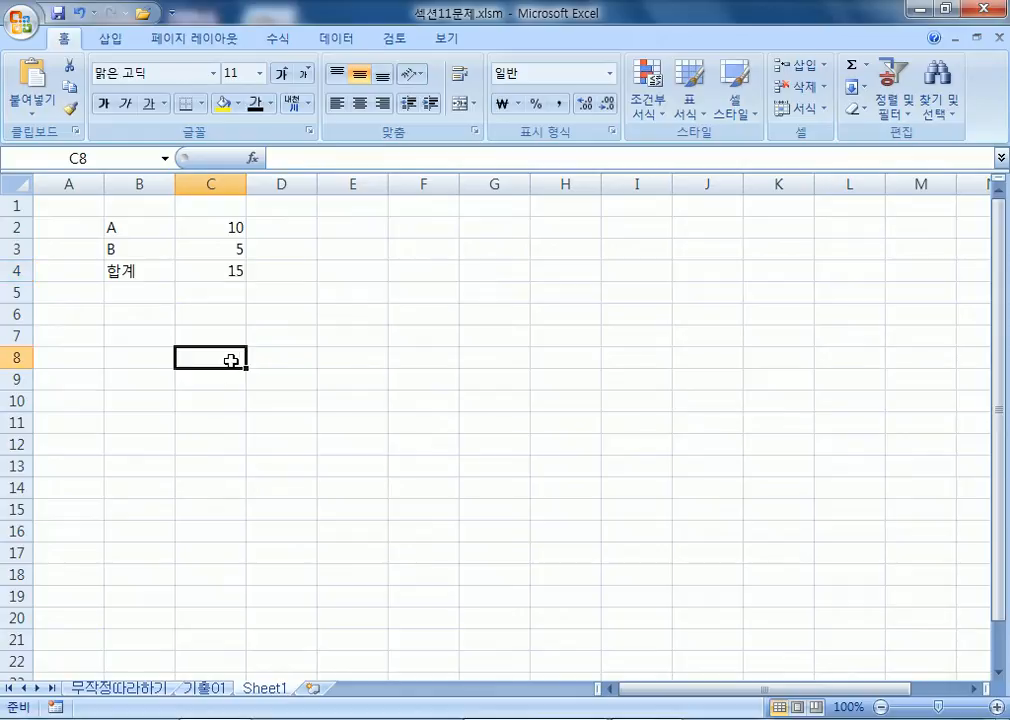
drag(218, 357, 663, 353)
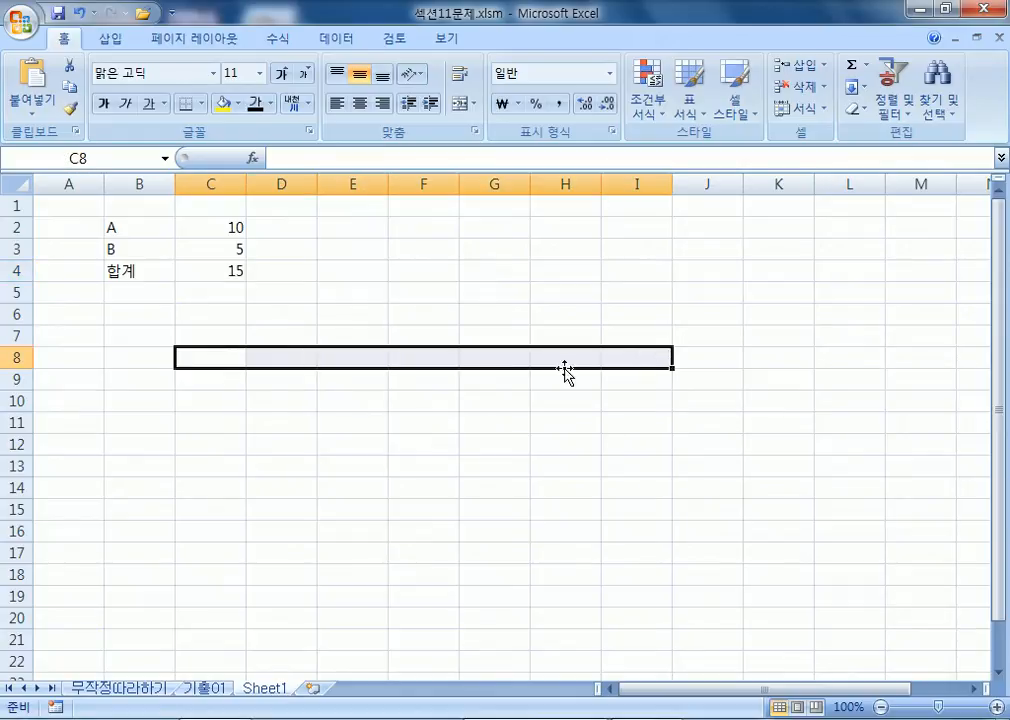
click(200, 354)
text(1)
key(ctrl+Return)
drag(249, 368, 534, 362)
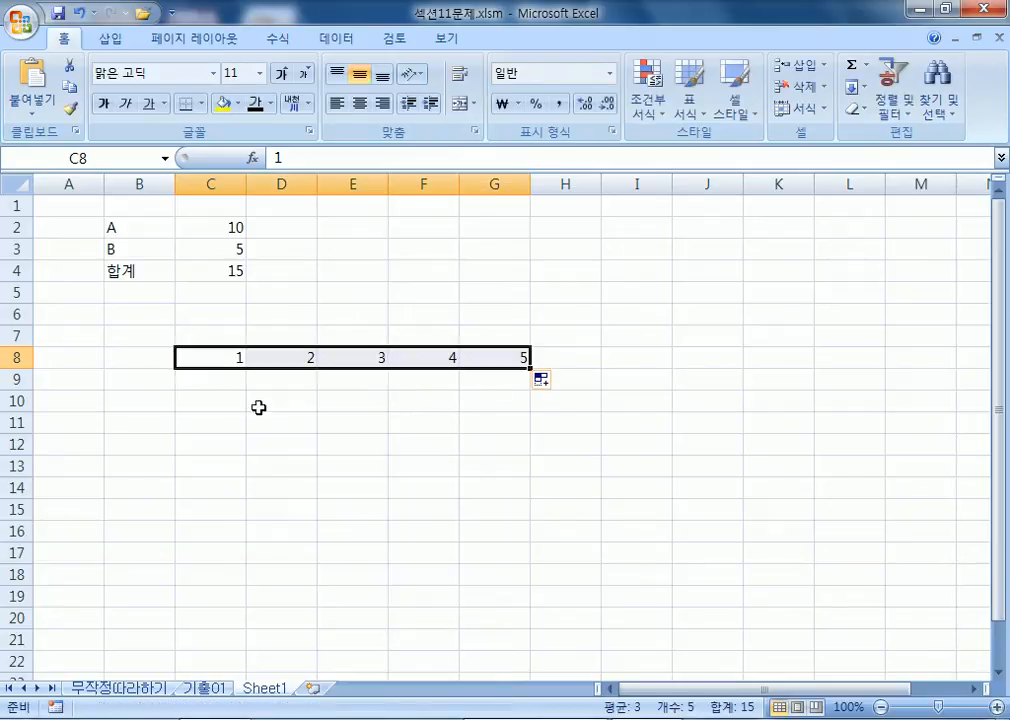
Enter the heading A in C7 above the horizontal series
click(137, 380)
click(216, 340)
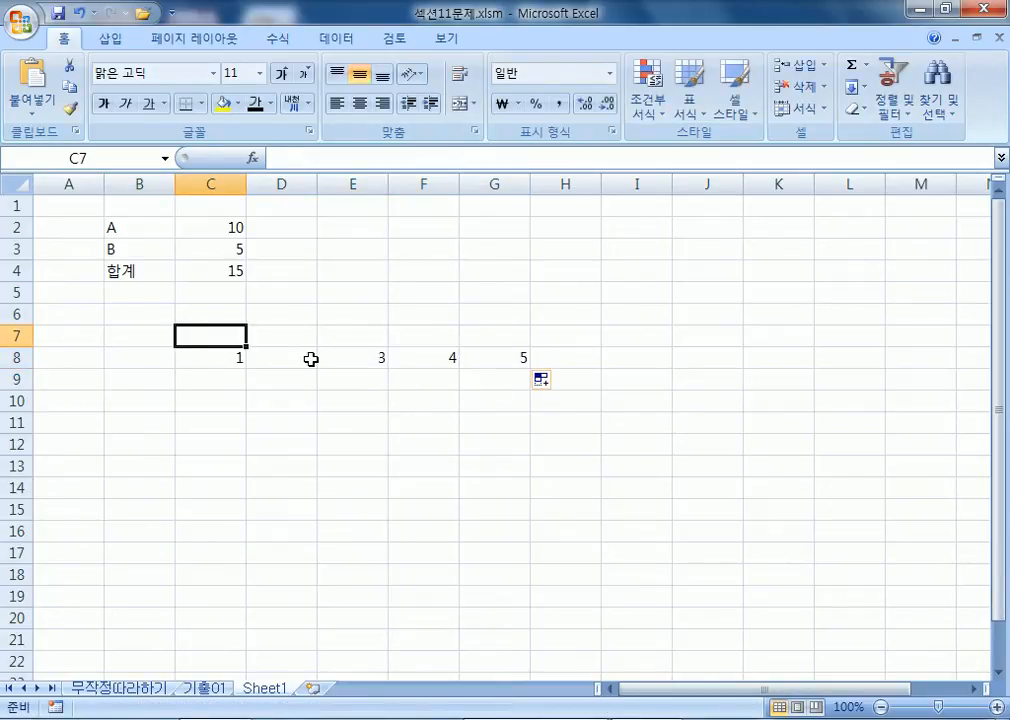
text(ㅁ)
key(BackSpace)
text(A)
key(Return)
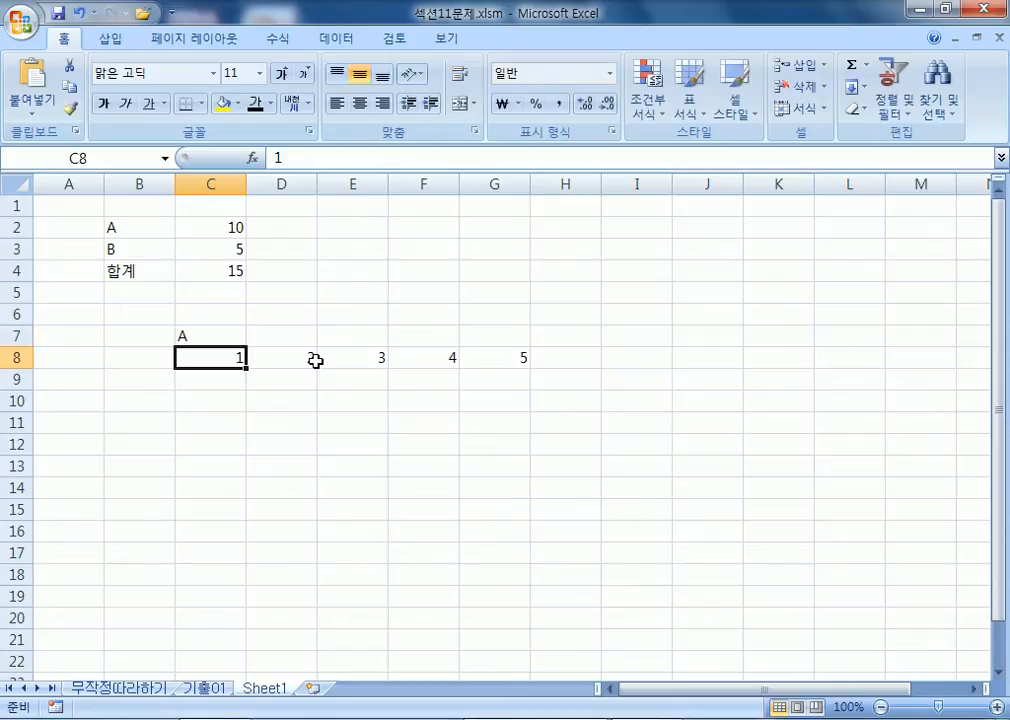
Fill B9:B13 with the series 1 to 5 and enter the label B beside it in A9
click(162, 377)
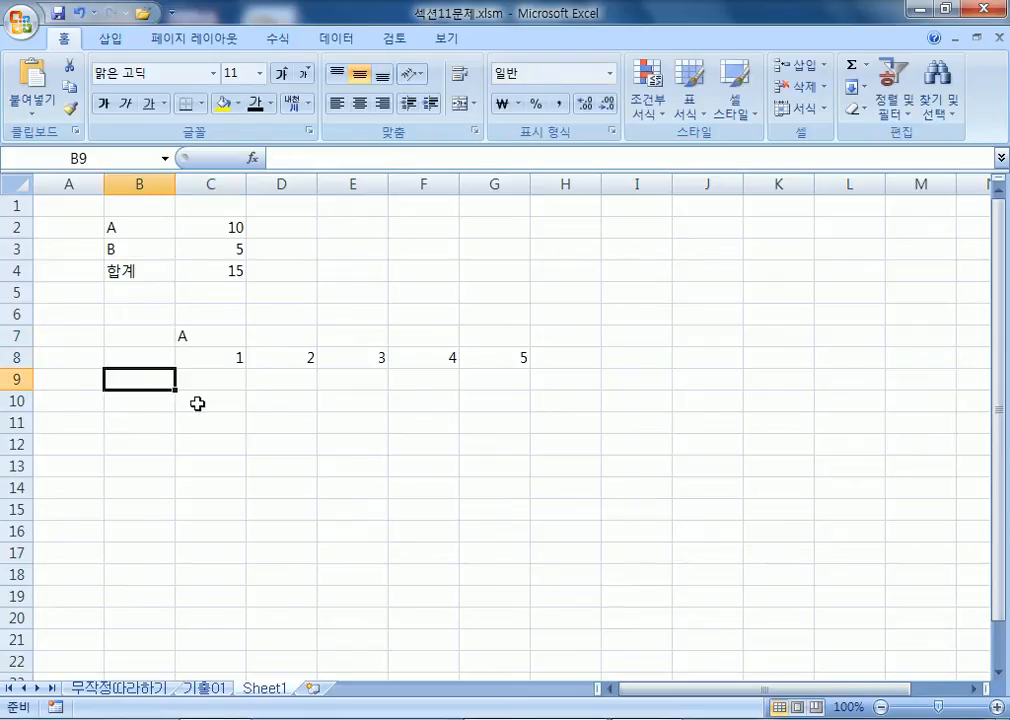
text(1)
drag(177, 391, 174, 472)
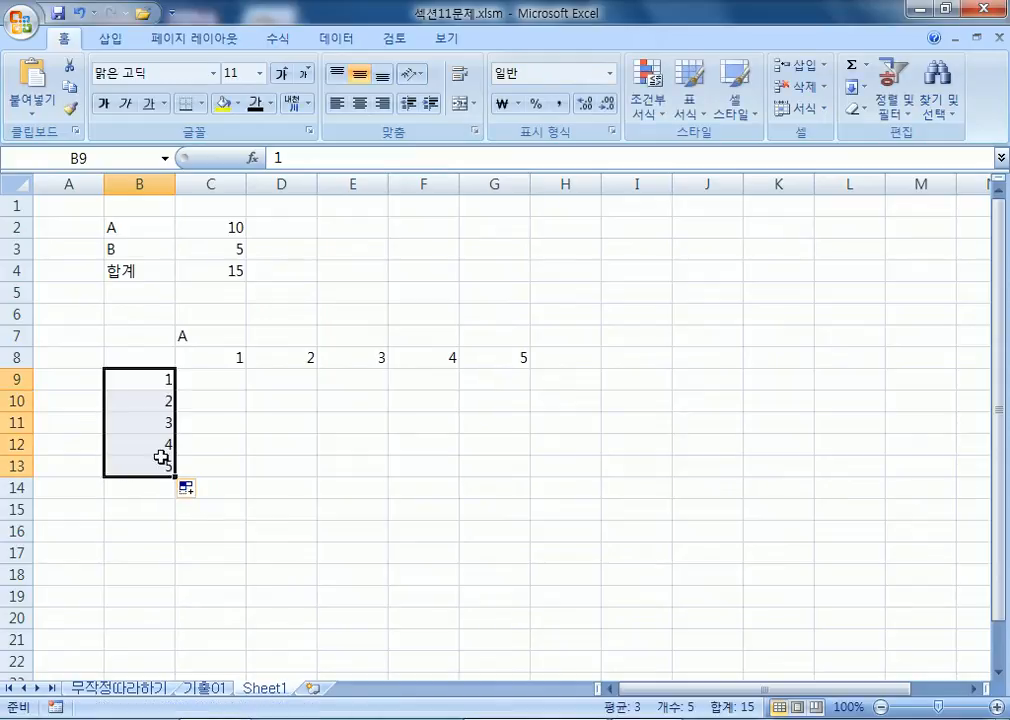
click(86, 376)
text(B)
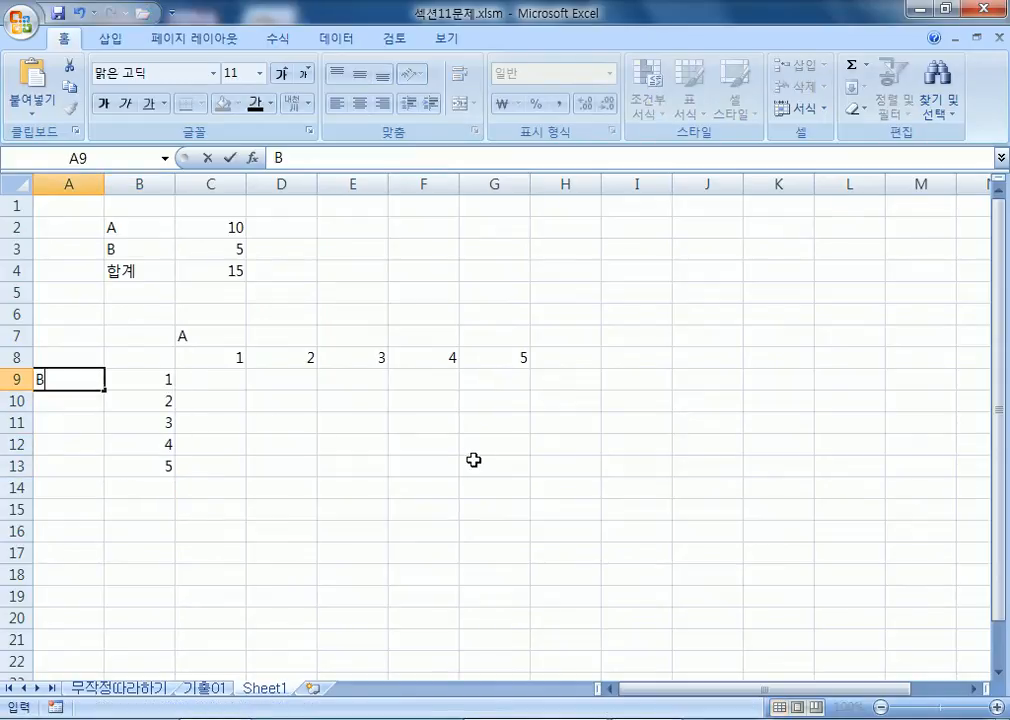
Change the formula in C4 to =C2-C3 so it subtracts B from A
click(490, 465)
drag(142, 362, 522, 472)
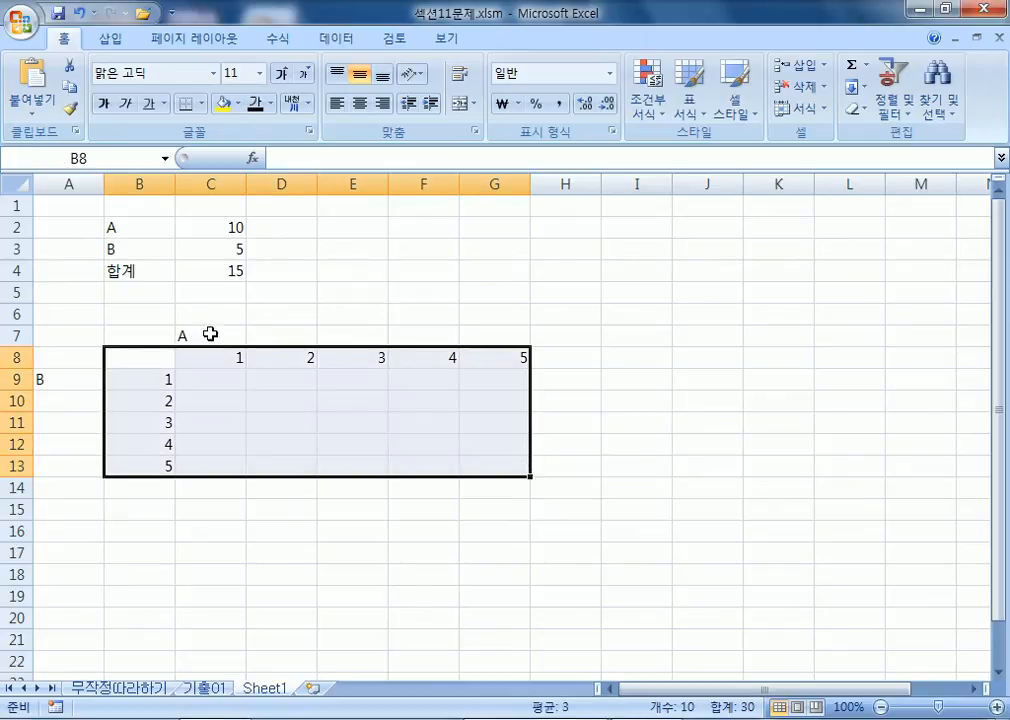
double_click(228, 270)
key(Left)
key(Left)
key(Delete)
text(-)
key(Return)
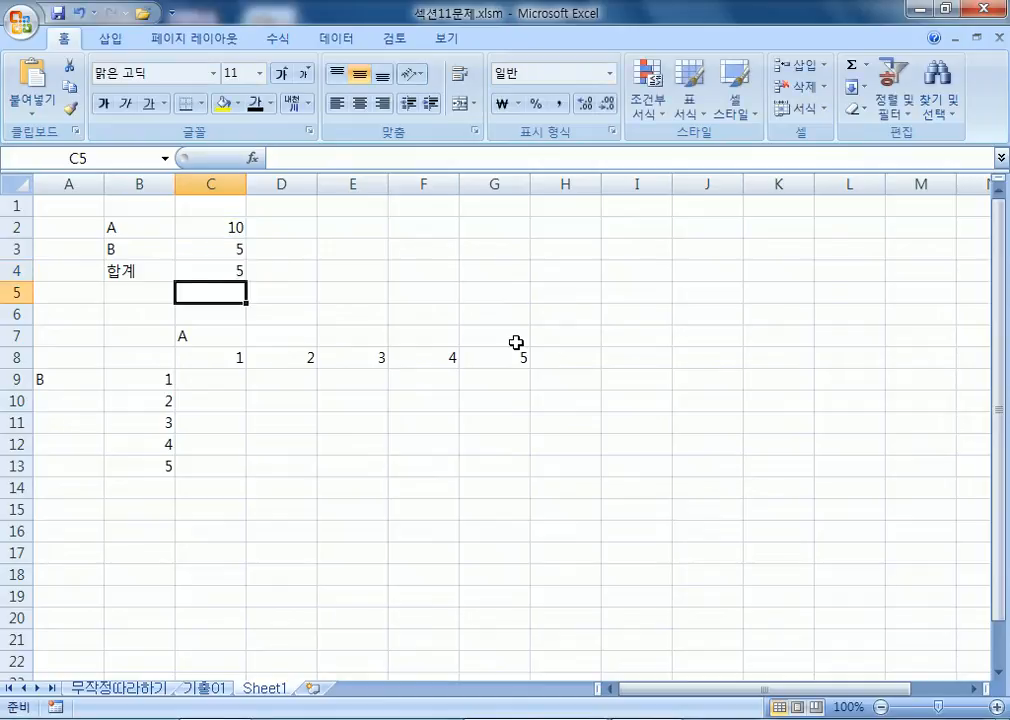
Centre the contents of B8:G13 and apply all borders to the range
drag(210, 360, 515, 357)
drag(160, 380, 140, 466)
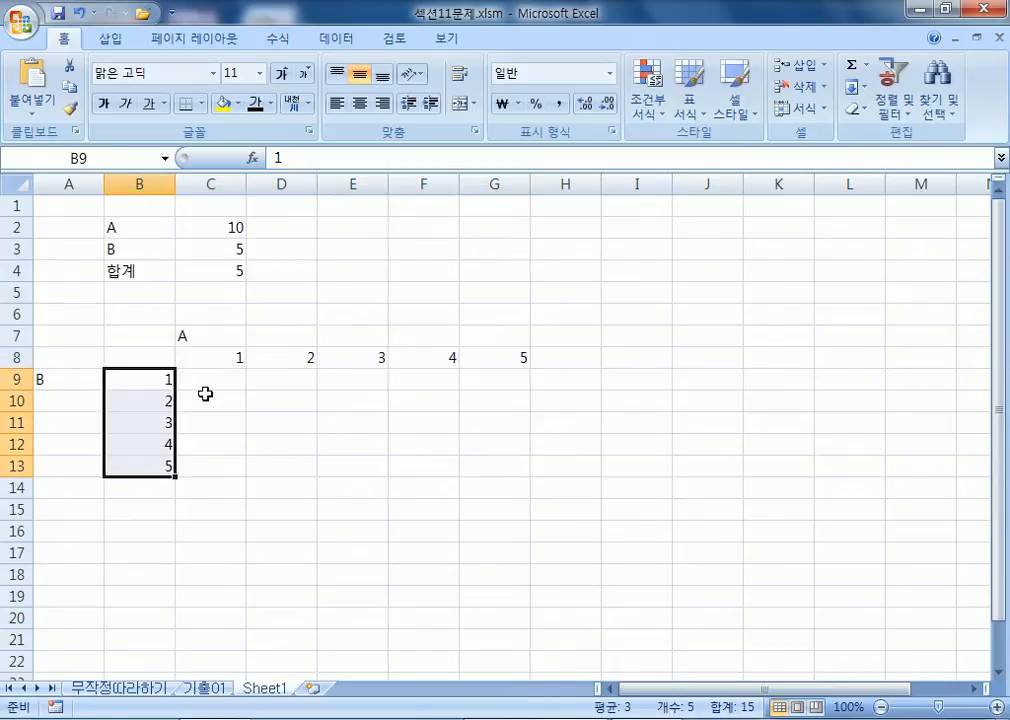
click(161, 355)
drag(161, 355, 509, 461)
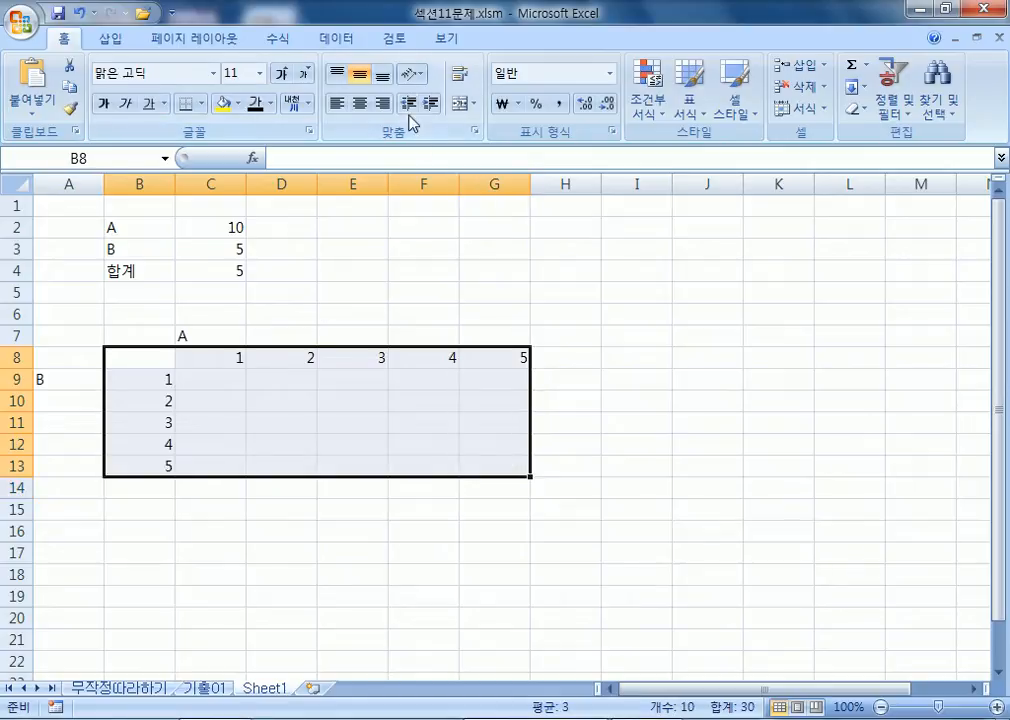
click(360, 103)
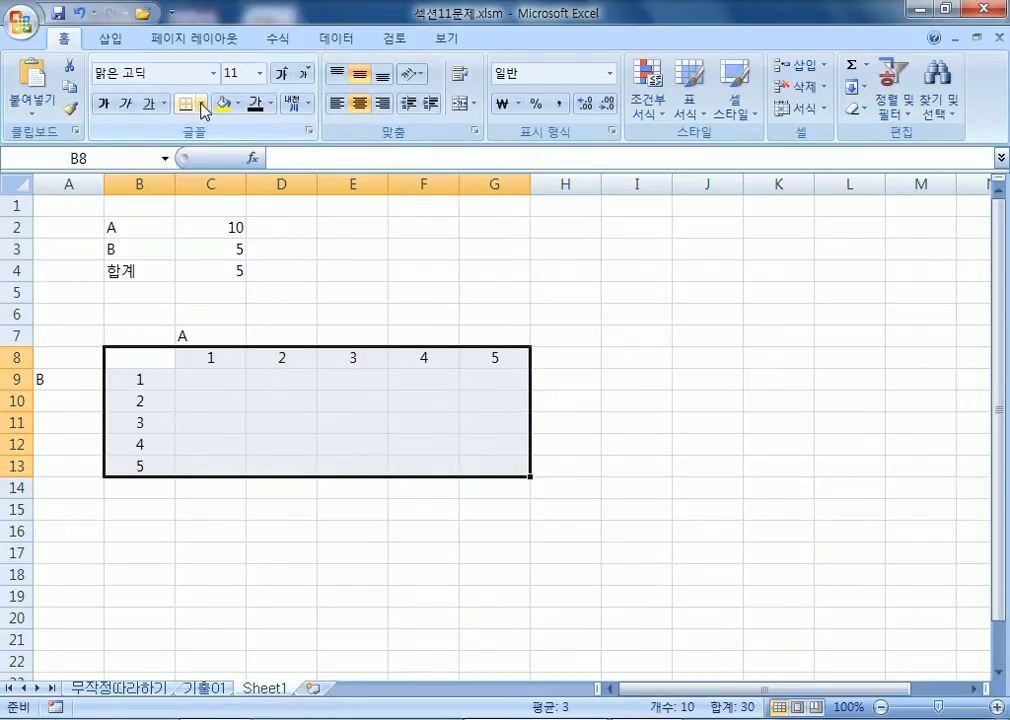
click(201, 103)
click(230, 264)
Link the table's corner cell B8 to the result with =C4 and right-align the label B in A9
click(152, 360)
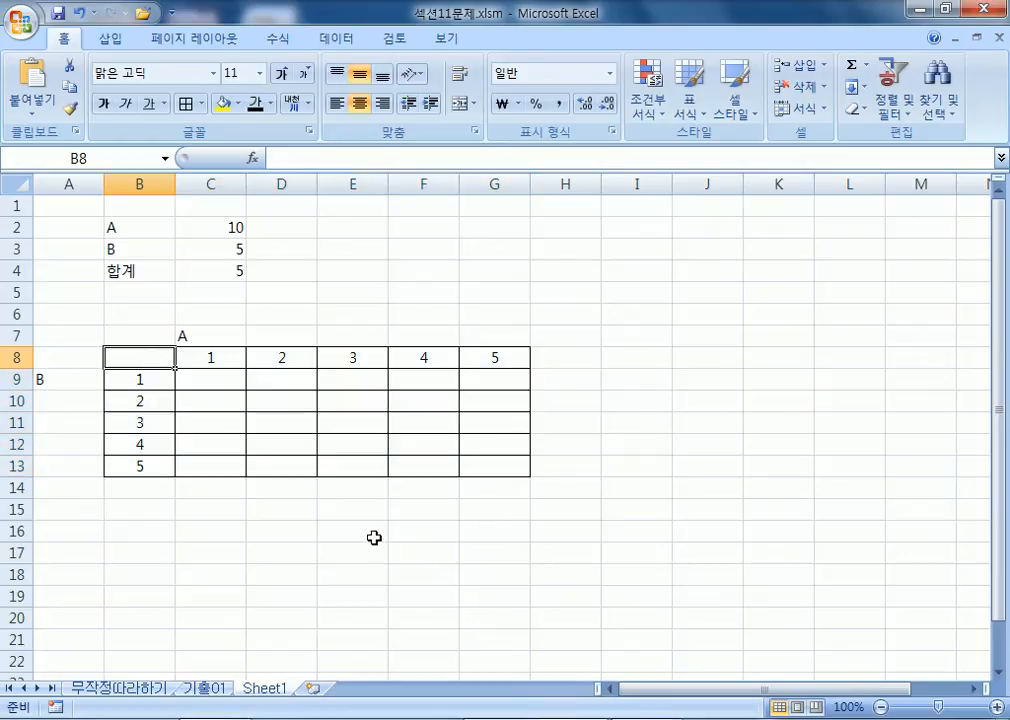
text(=)
click(243, 270)
key(Return)
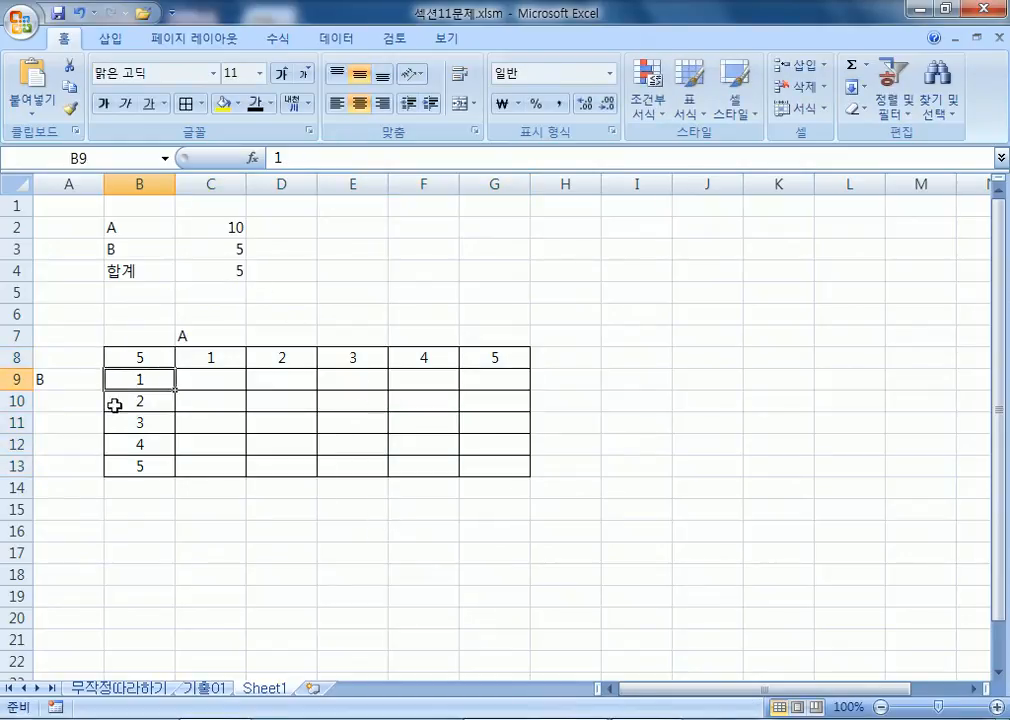
click(56, 379)
click(382, 103)
Create a data table on B8:G13 with C2 as the row input cell and C3 as the column input cell
drag(142, 356, 488, 466)
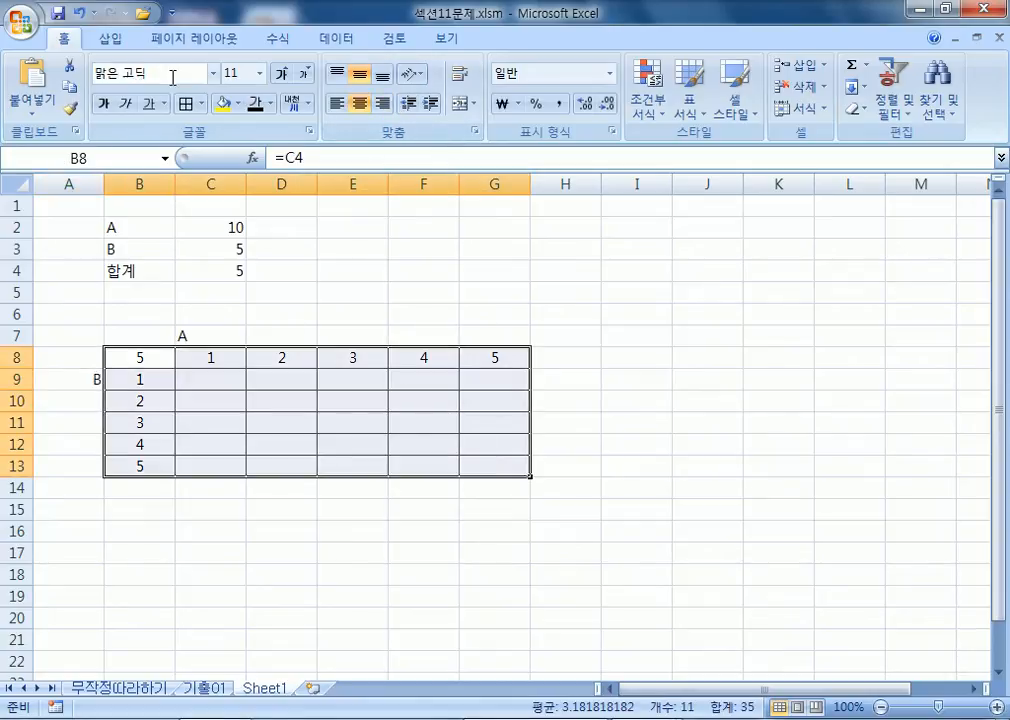
click(333, 37)
click(812, 100)
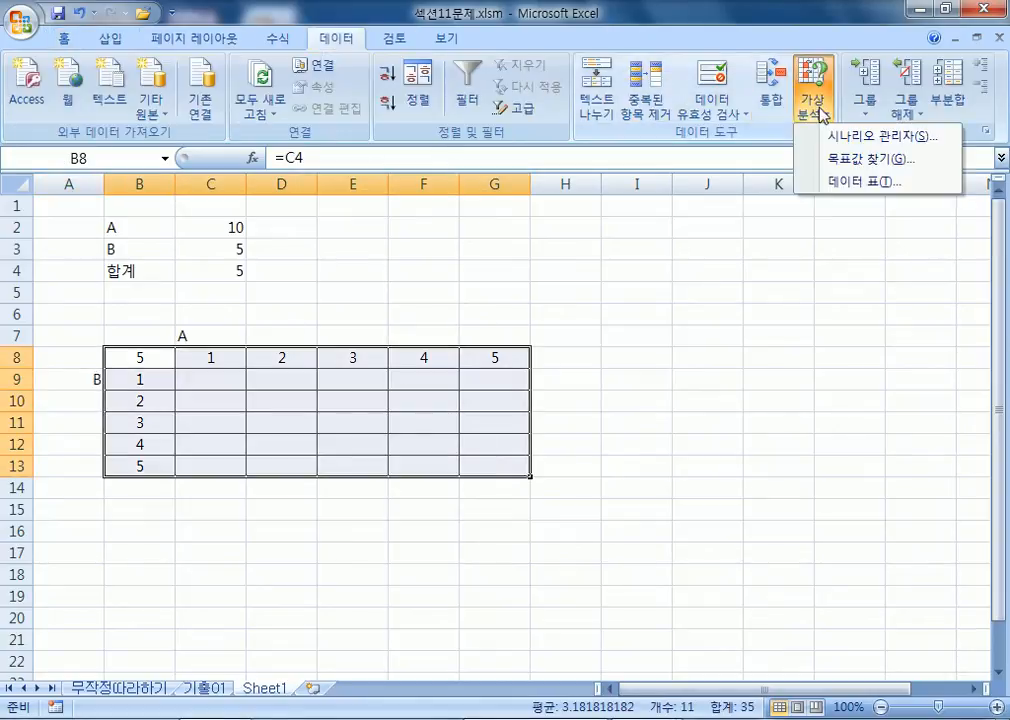
click(848, 183)
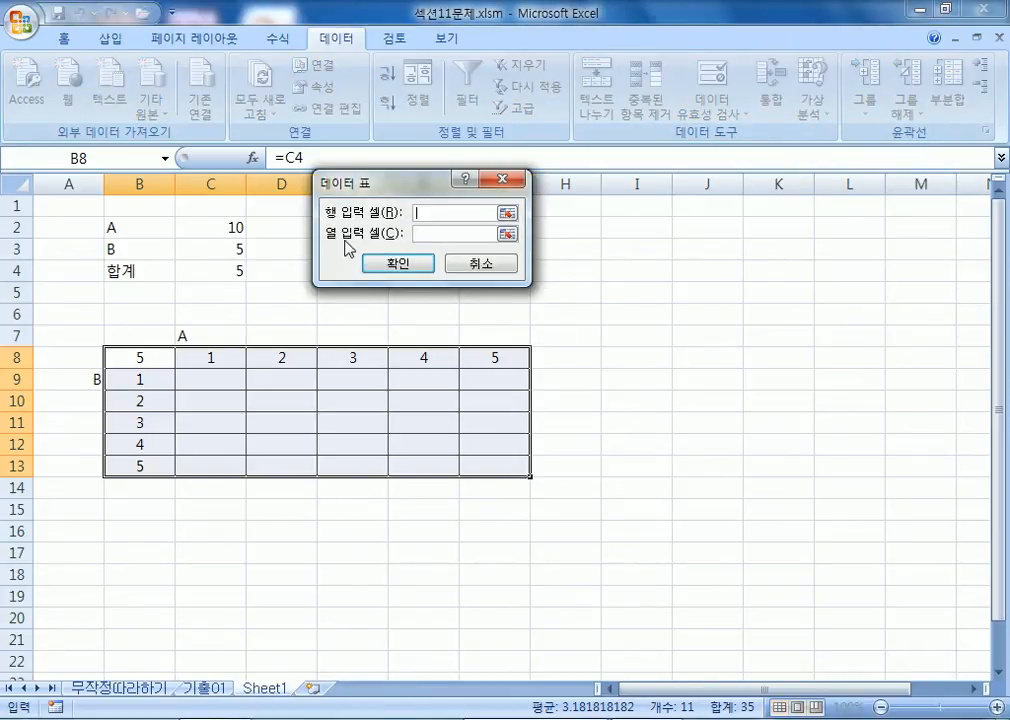
click(236, 228)
click(419, 232)
click(210, 248)
click(398, 263)
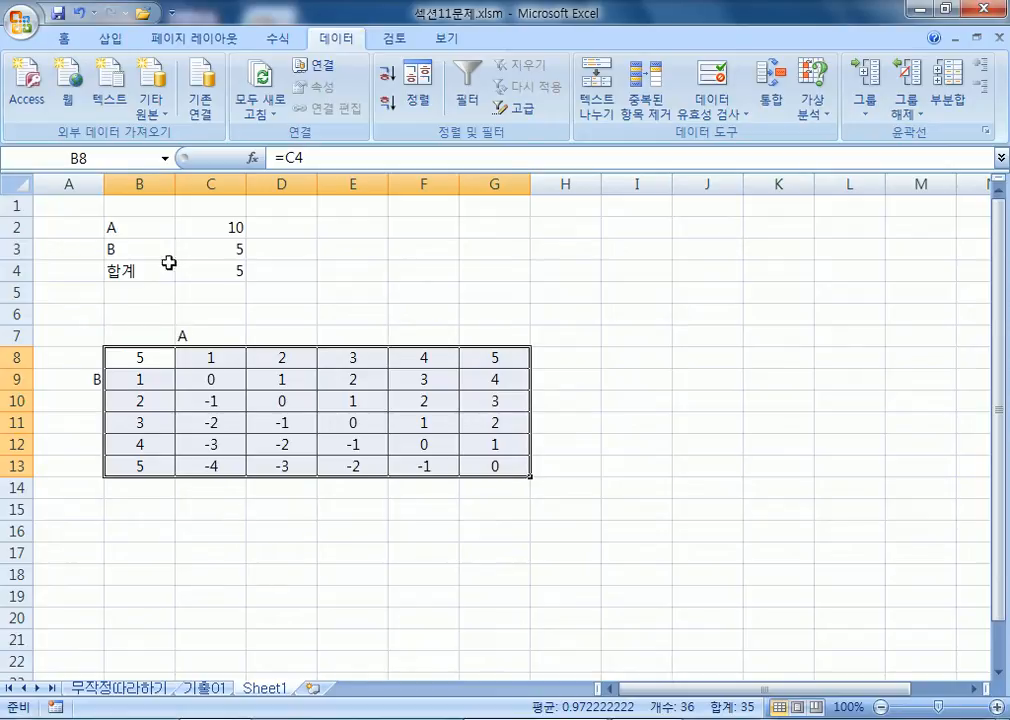
Change the formula in C4 to =C2+C3 and check the recalculated data table values
click(219, 268)
double_click(222, 270)
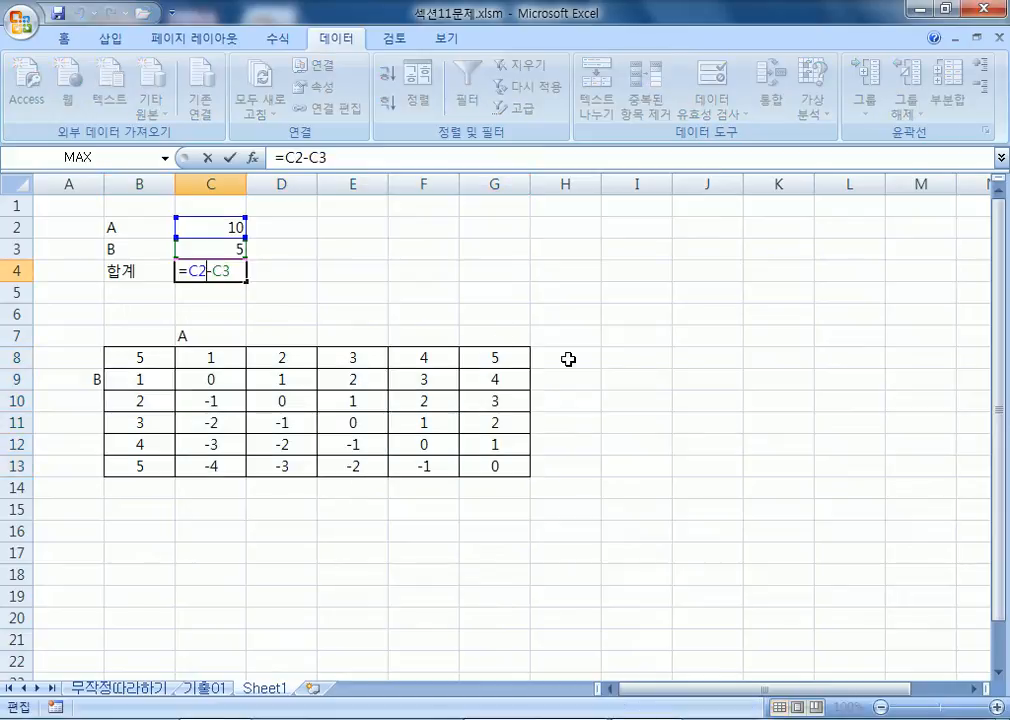
key(Delete)
text(+)
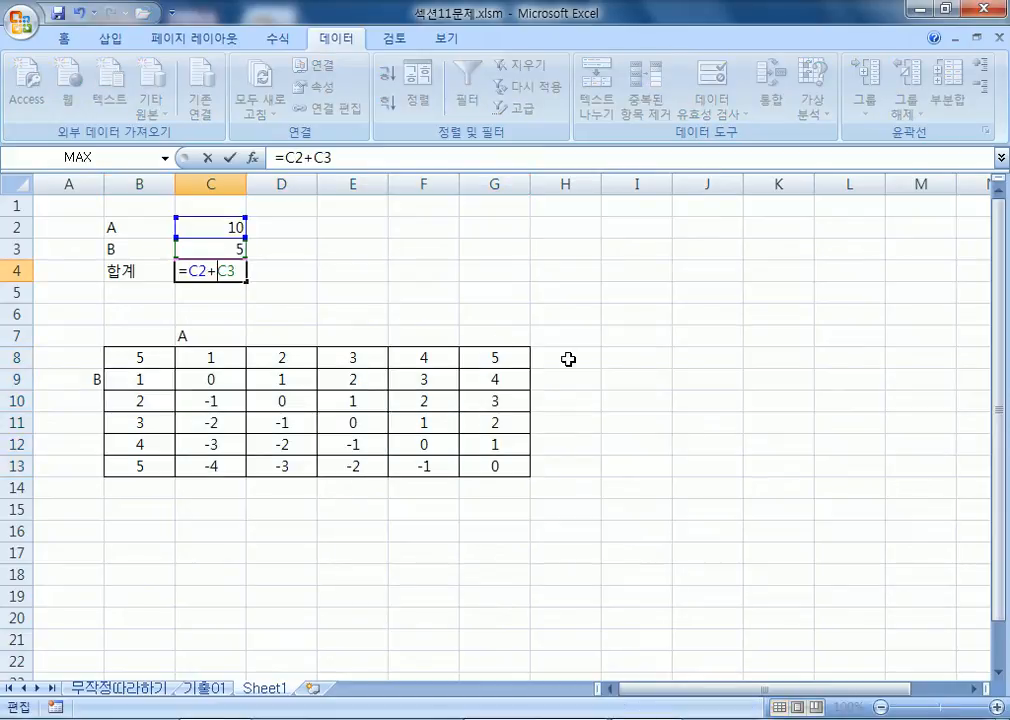
key(Return)
drag(213, 380, 518, 469)
Change the formula in C4 to =C2*C3 so it multiplies A by B
double_click(205, 270)
double_click(212, 271)
text(*)
key(Return)
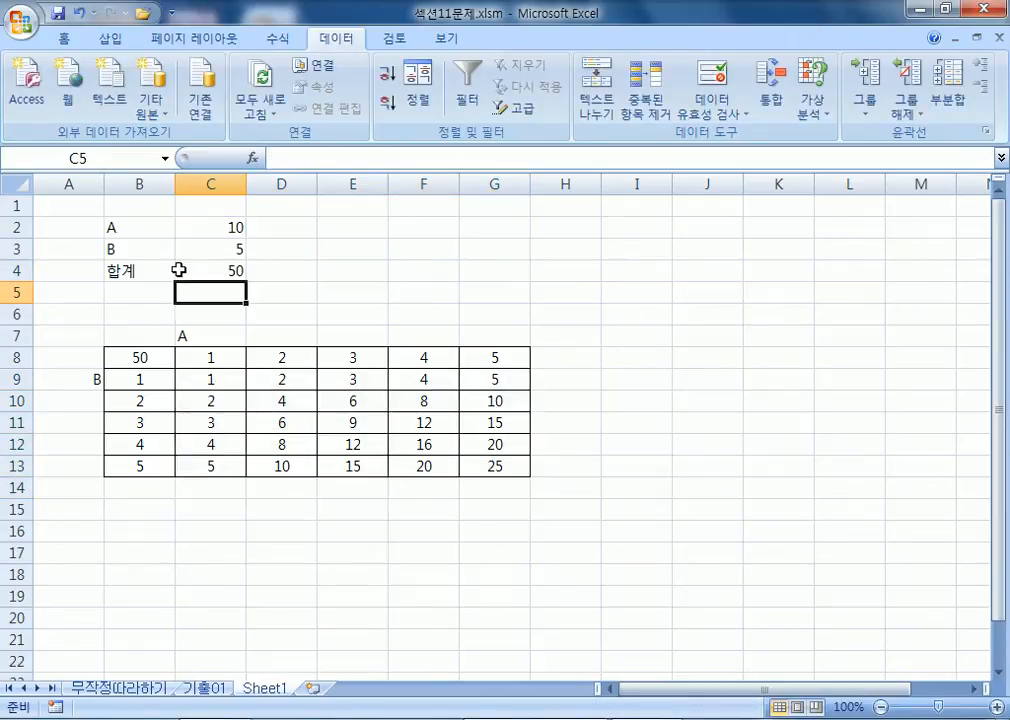
Compare the data table results in C9:G13 with their row and column heading values
drag(199, 356, 482, 472)
click(118, 380)
click(202, 355)
click(208, 385)
click(155, 385)
click(262, 351)
click(280, 383)
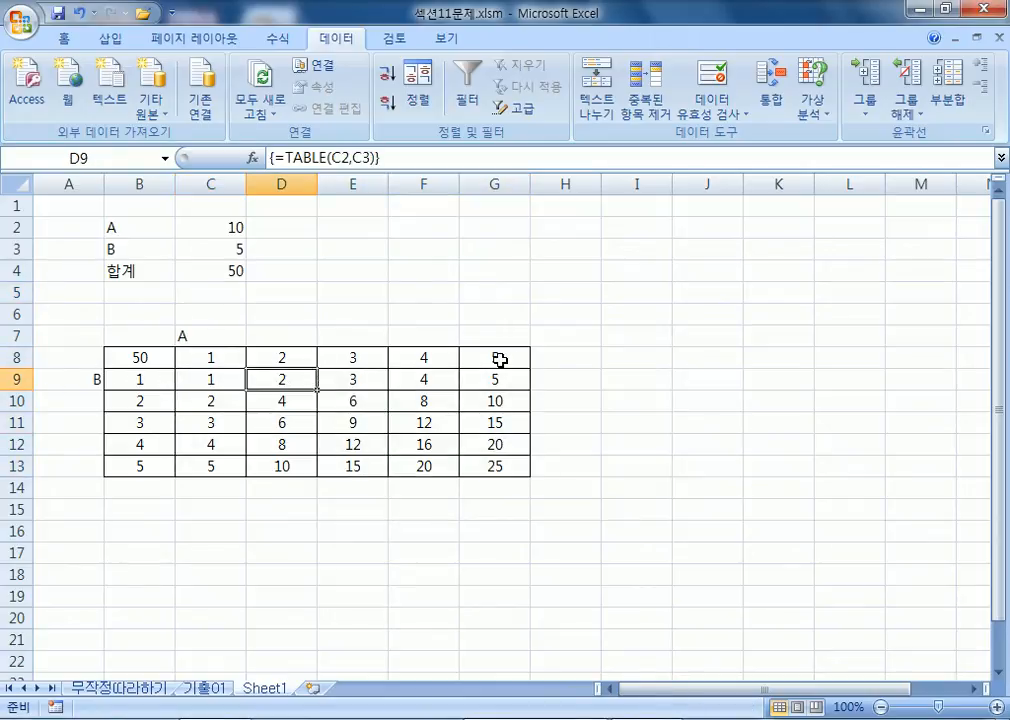
Examine how the inputs C2 and C3, the C4 formula, the heading series and corner cell B8 feed the data table
drag(237, 229, 218, 252)
click(226, 273)
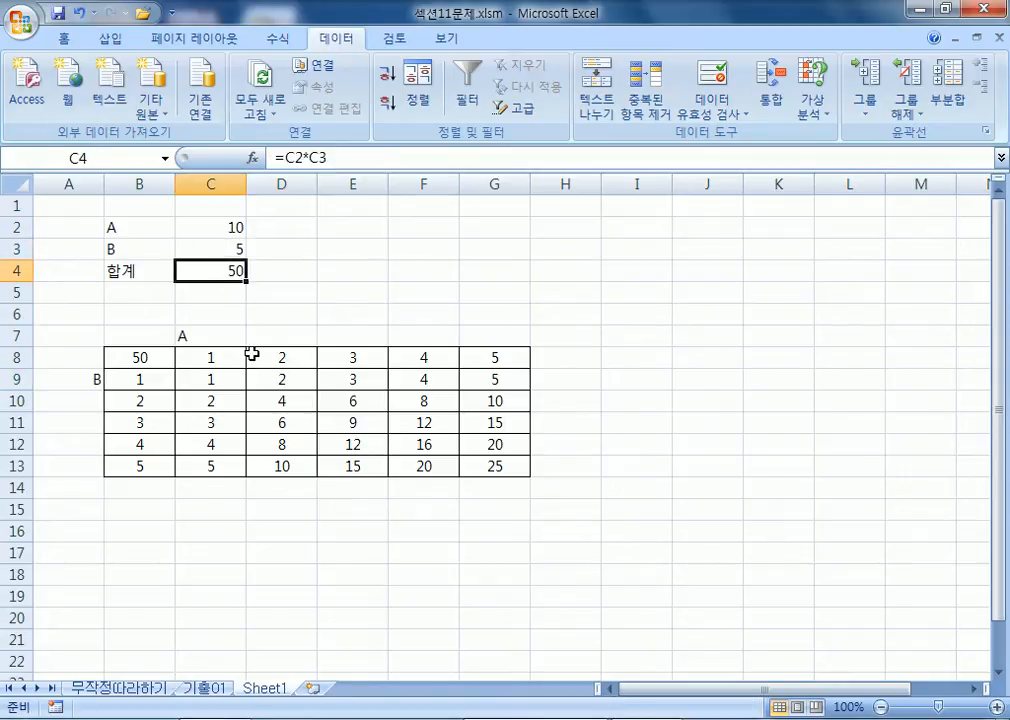
drag(228, 225, 216, 249)
click(216, 246)
click(216, 225)
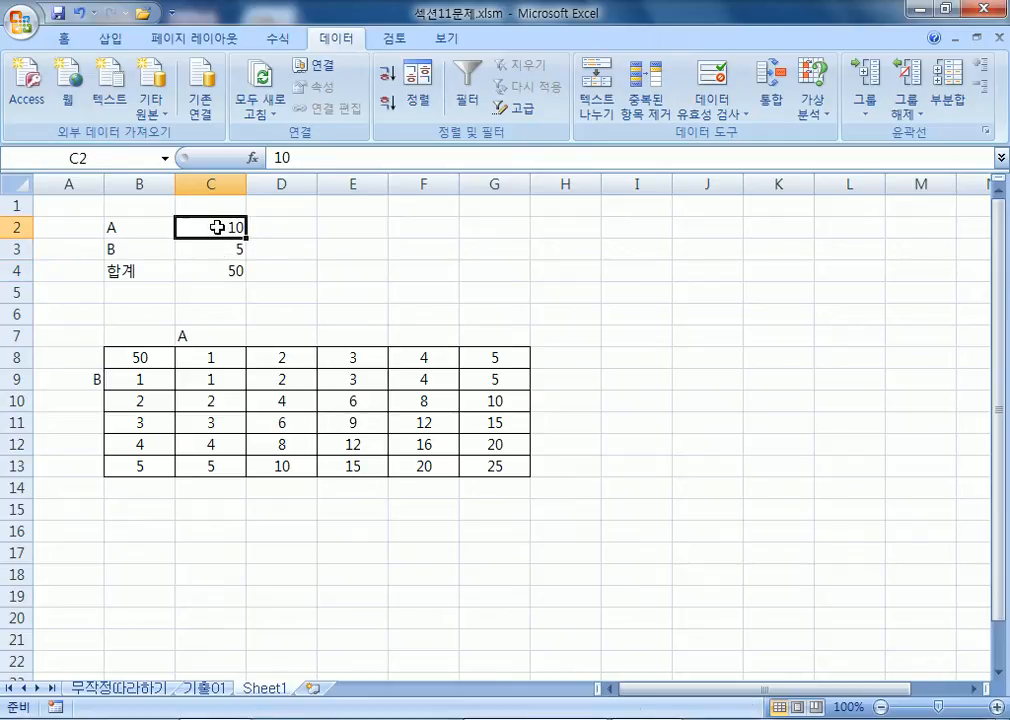
click(221, 250)
click(230, 274)
drag(207, 356, 817, 560)
click(340, 447)
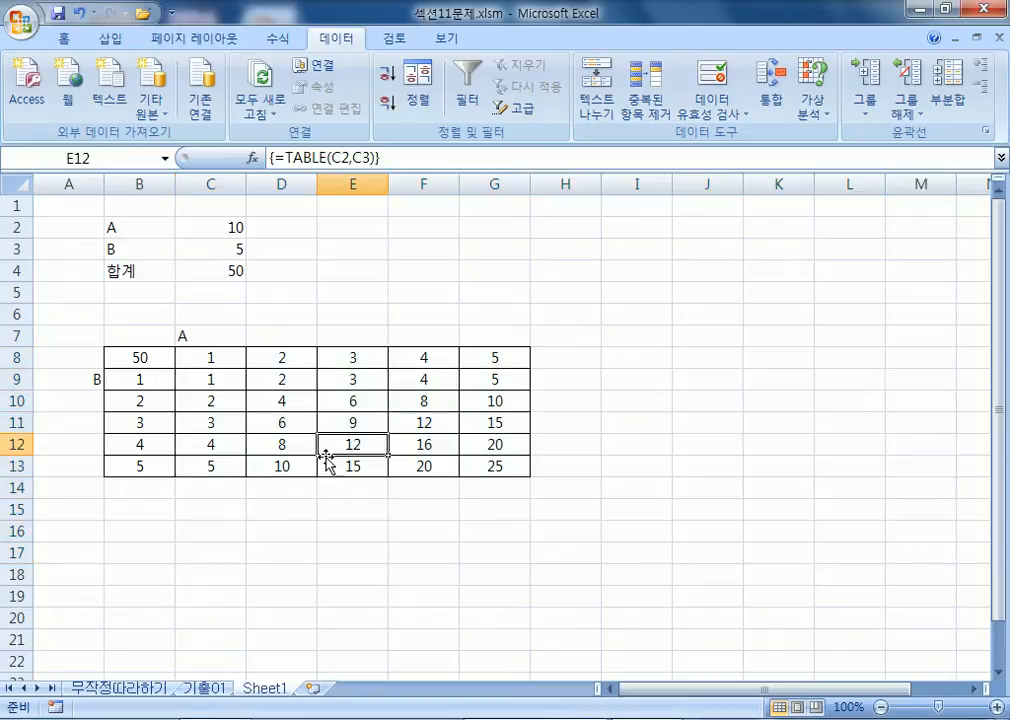
drag(205, 357, 500, 357)
drag(112, 379, 136, 464)
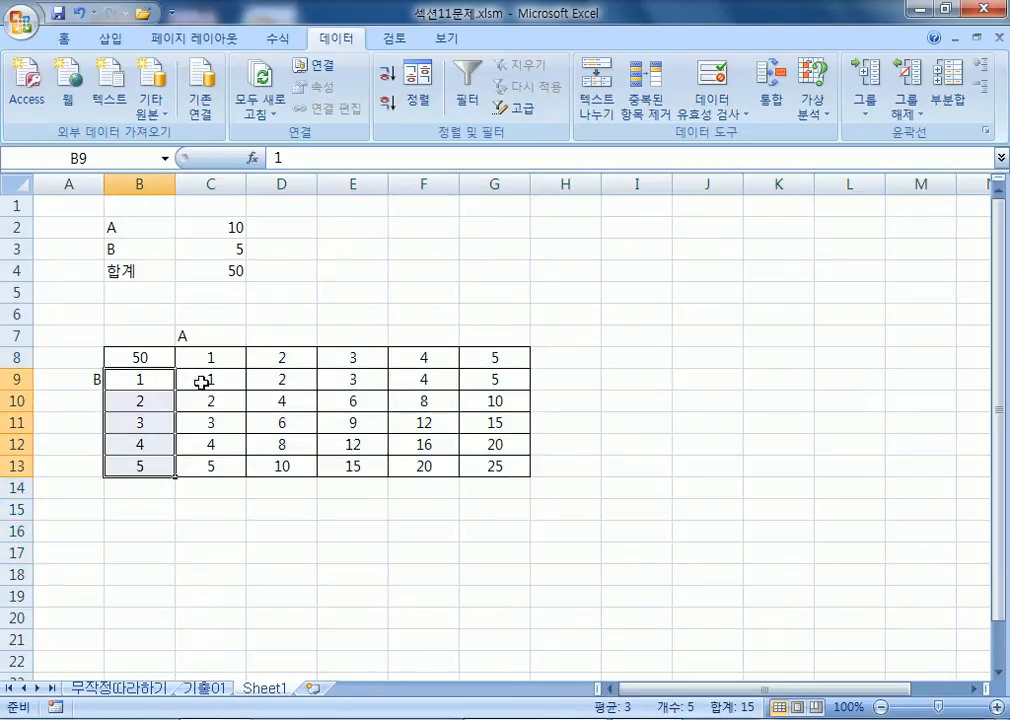
click(159, 362)
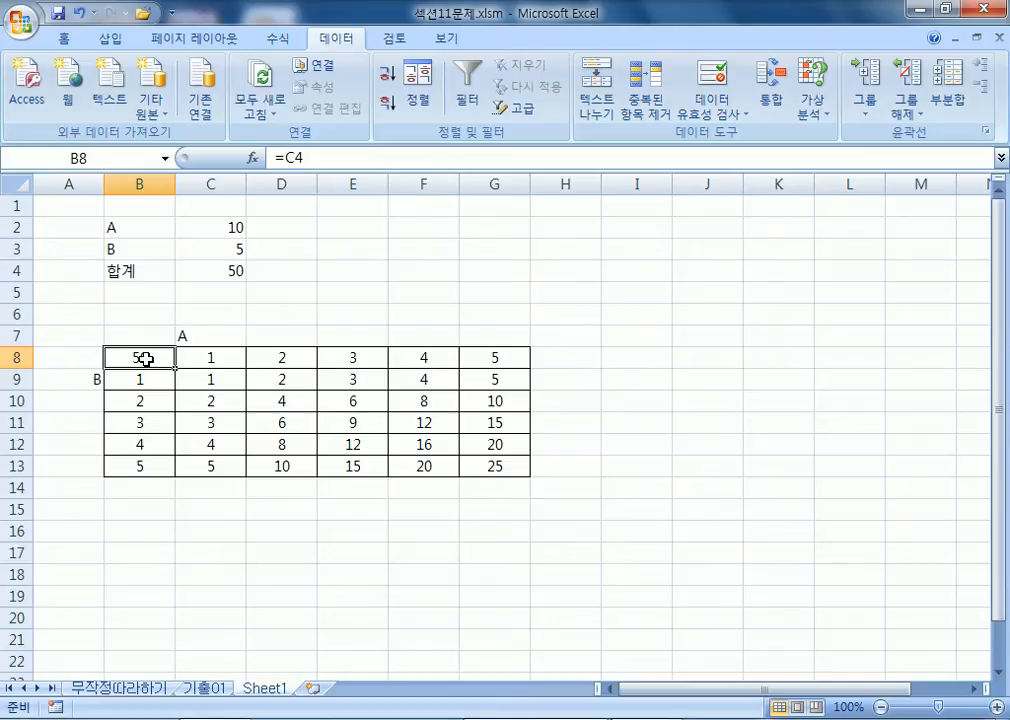
Extend the horizontal series through K8 and the vertical series through B17, both up to 9
click(510, 357)
drag(530, 367, 806, 362)
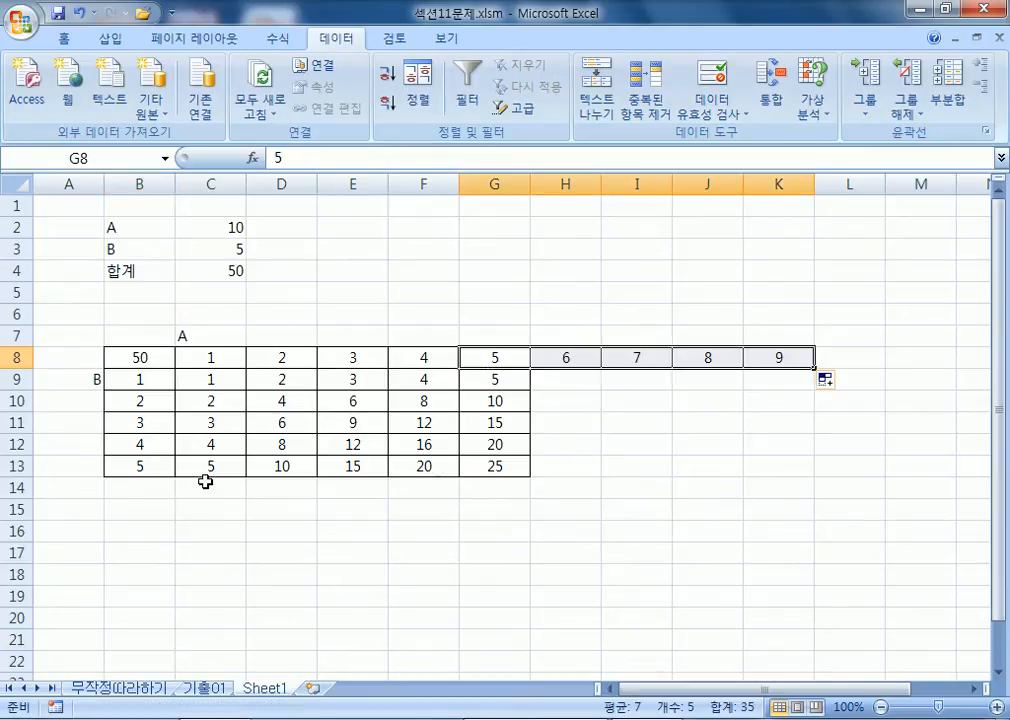
click(140, 466)
key(Return)
click(160, 468)
drag(175, 476, 167, 565)
Apply all borders to the enlarged range B8:K17
click(146, 358)
drag(146, 358, 757, 551)
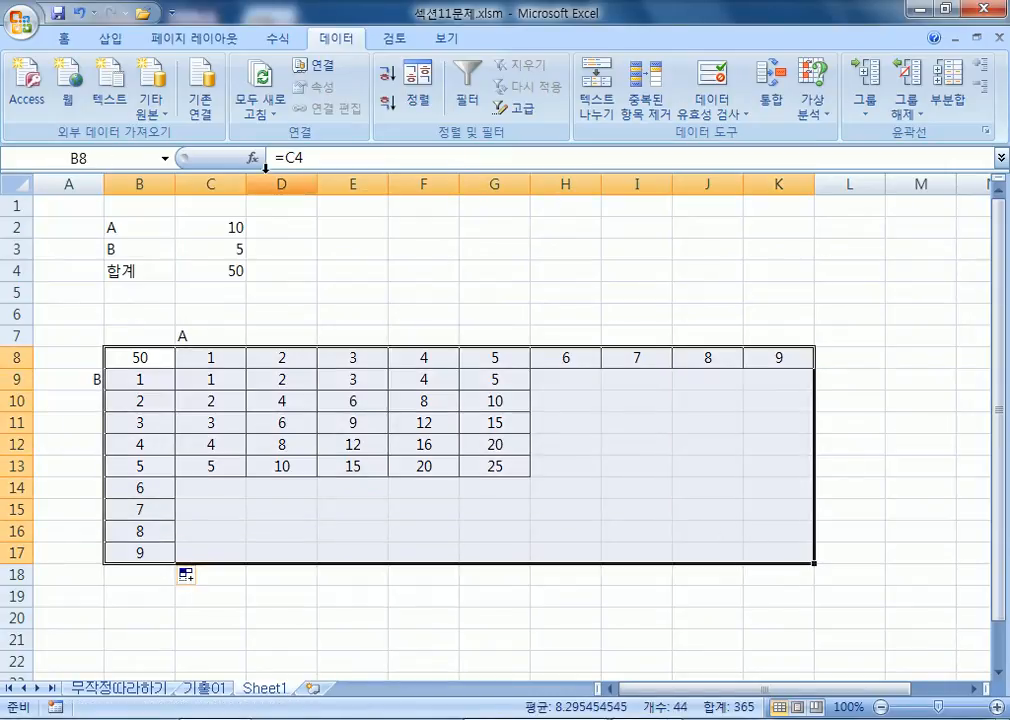
click(108, 38)
click(68, 38)
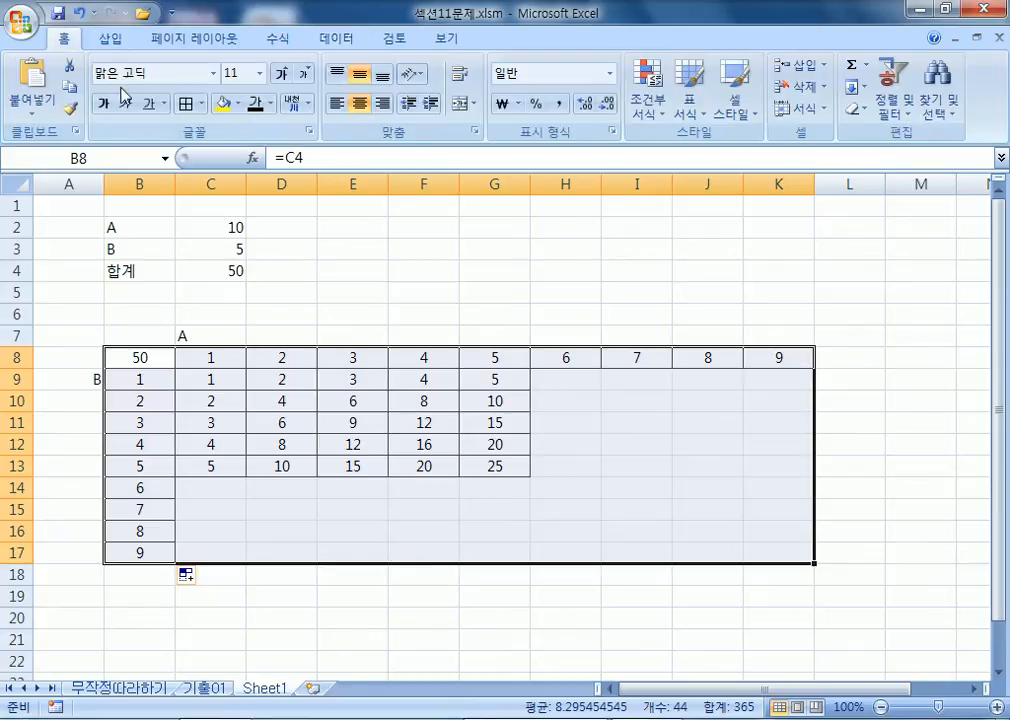
click(186, 103)
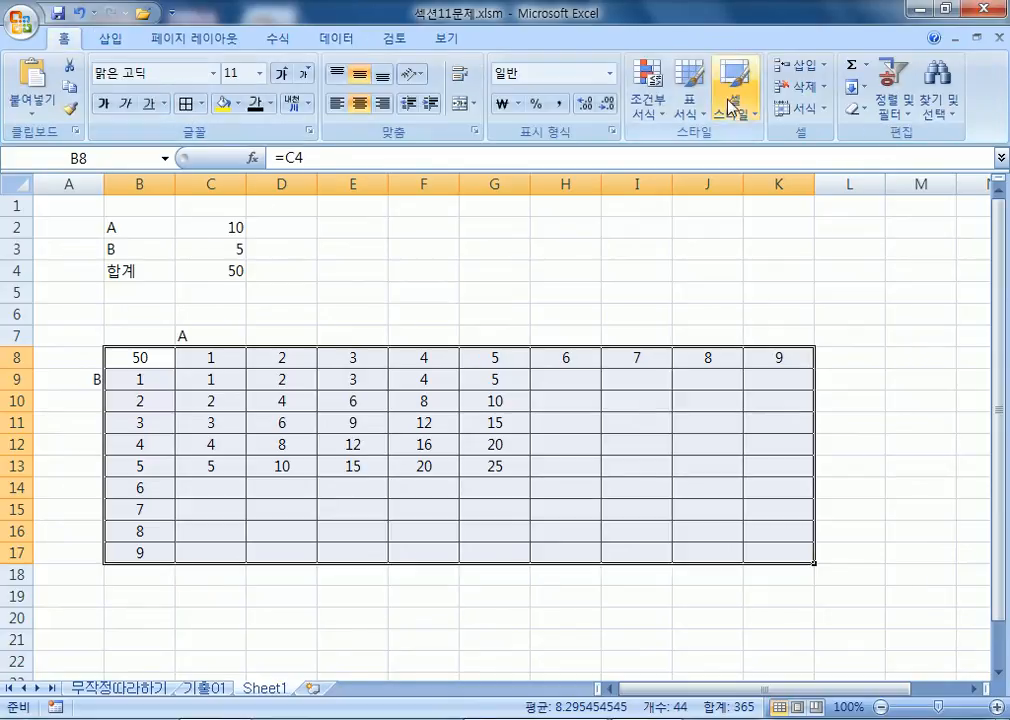
Create a data table on B8:K17 with C2 as the row input cell and C3 as the column input cell
click(396, 40)
click(337, 39)
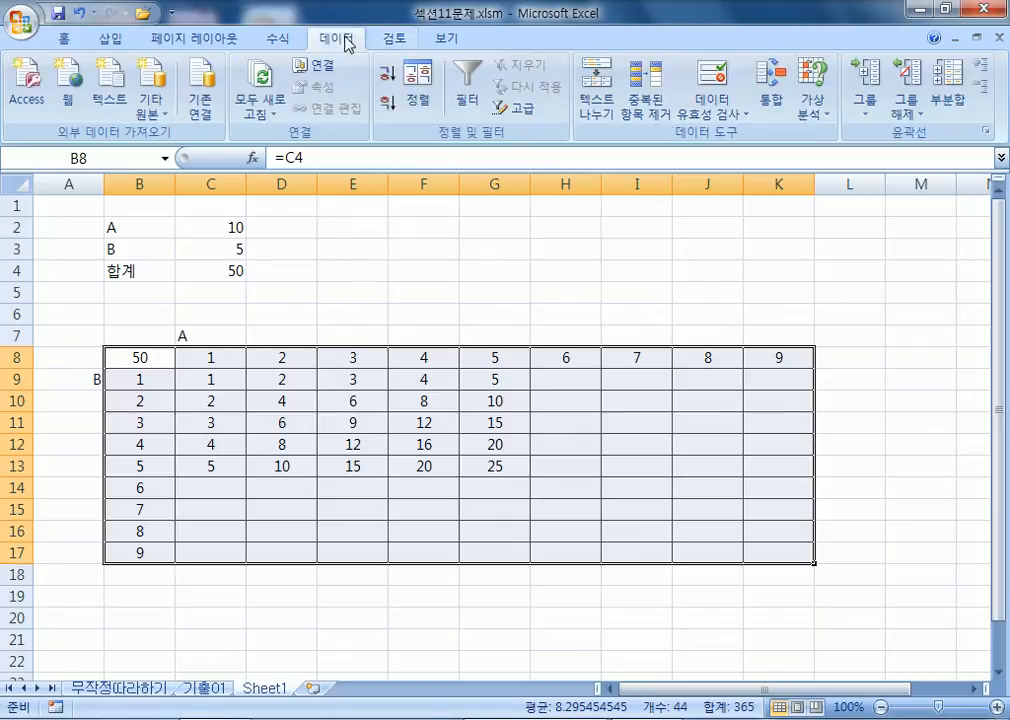
click(812, 104)
click(848, 184)
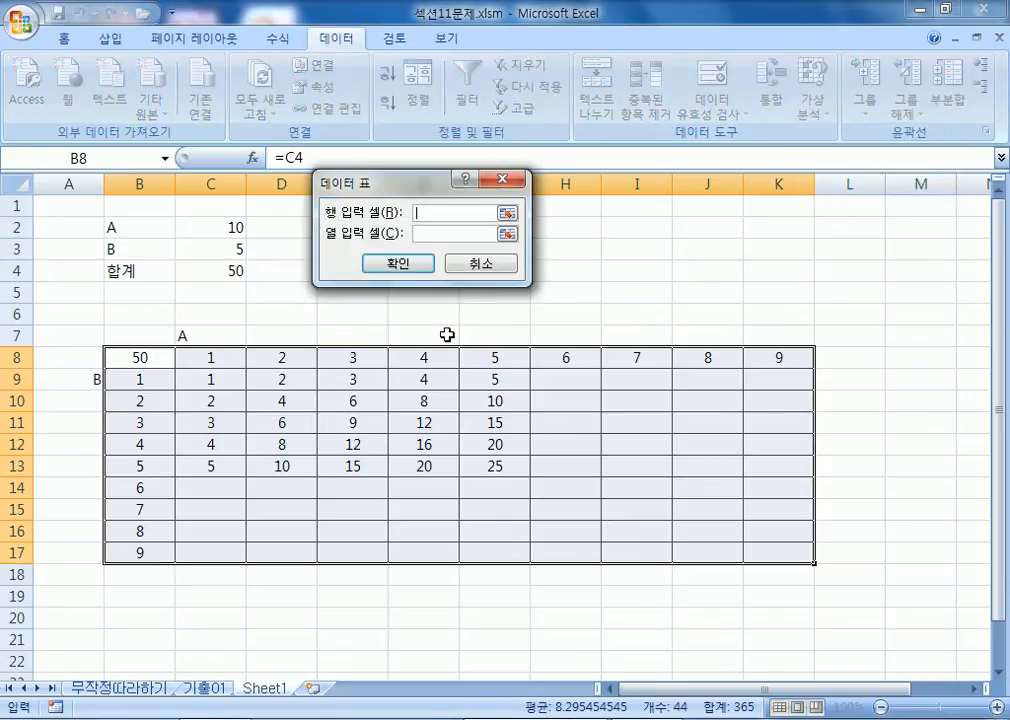
click(230, 228)
click(430, 233)
click(238, 249)
click(398, 263)
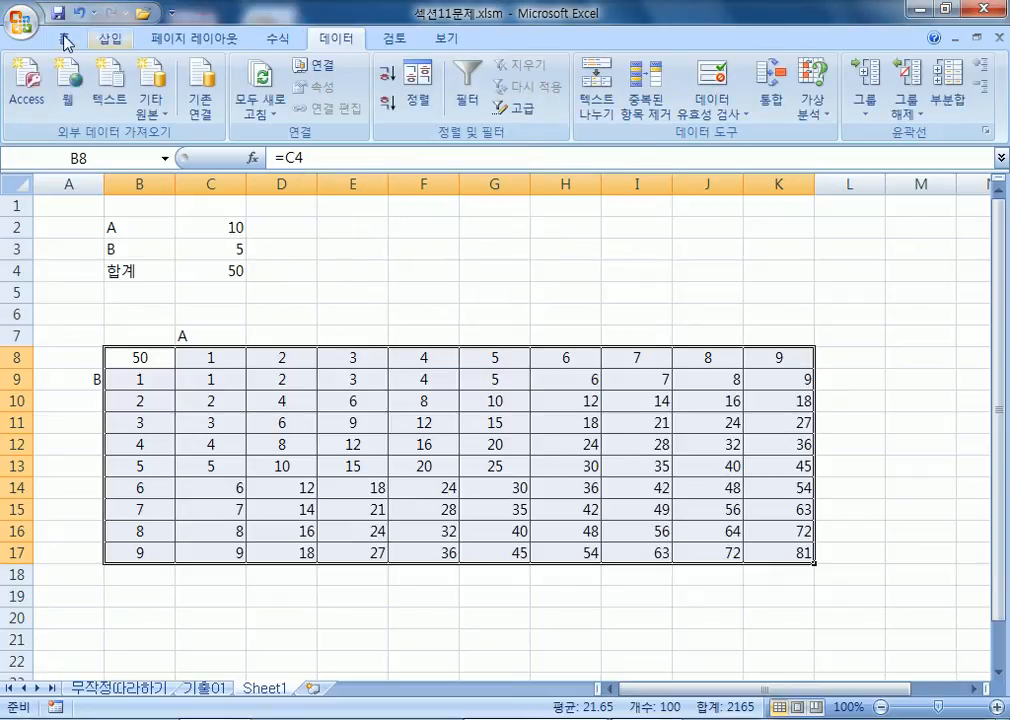
Centre all the values in the enlarged table B8:K17
click(64, 38)
click(359, 103)
click(359, 103)
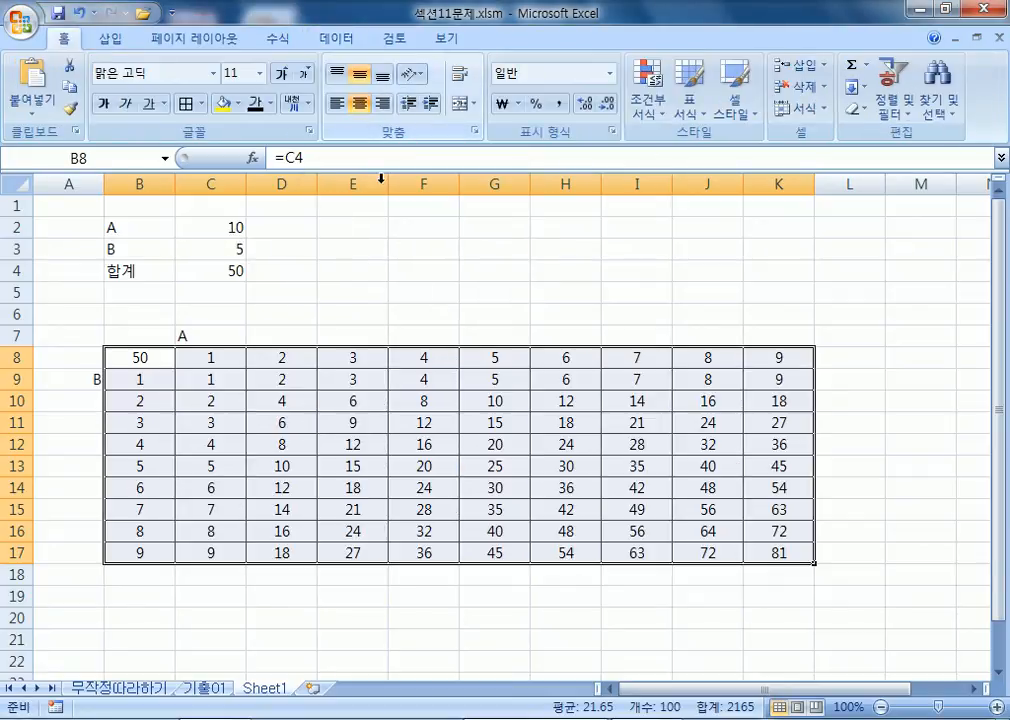
Hide the corner value in B8 by setting its font colour to white
click(130, 357)
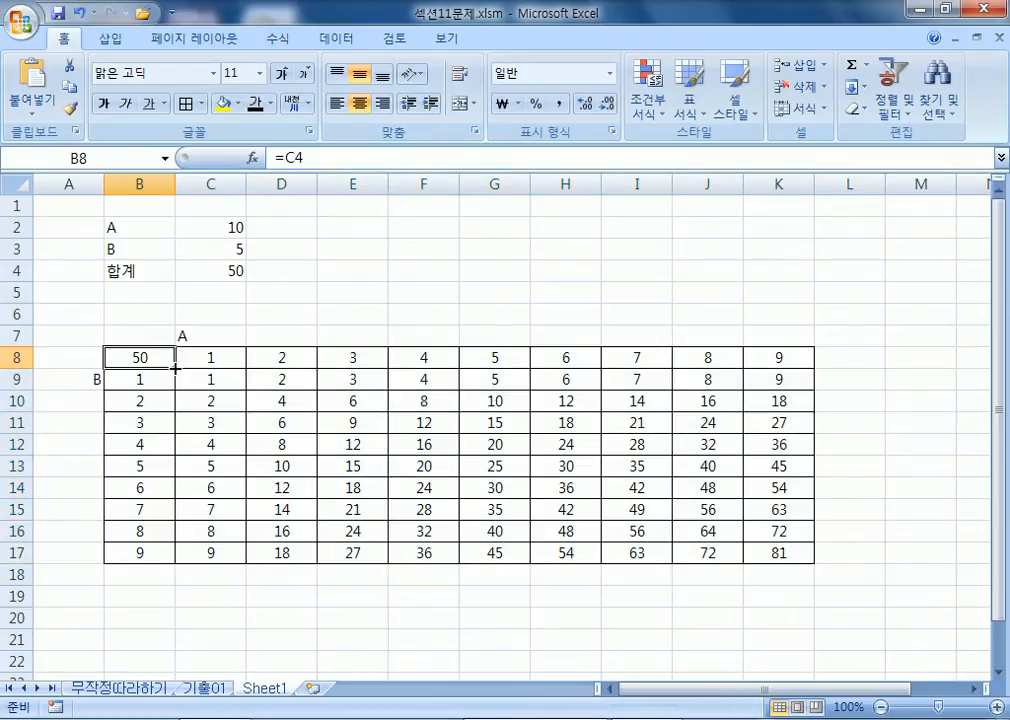
click(239, 104)
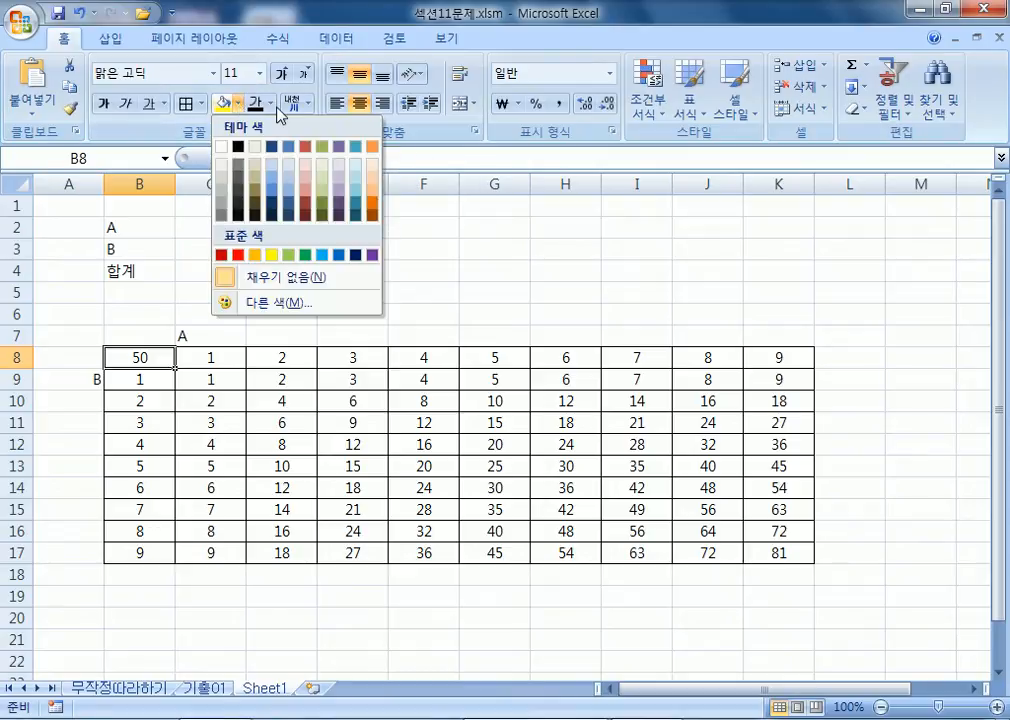
click(270, 103)
click(255, 170)
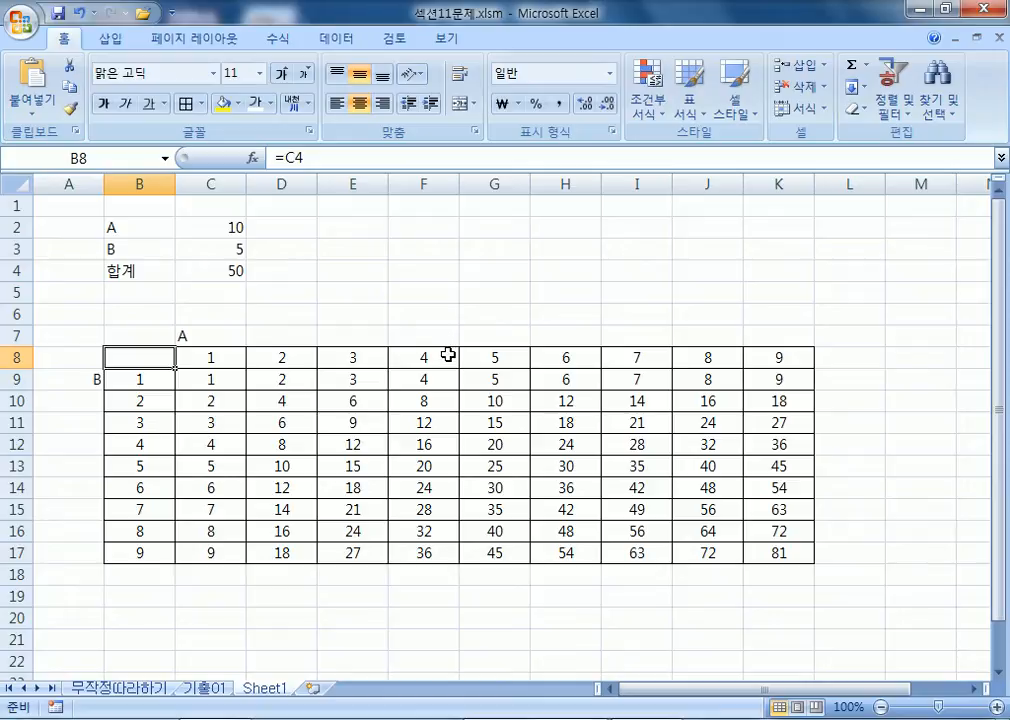
click(400, 294)
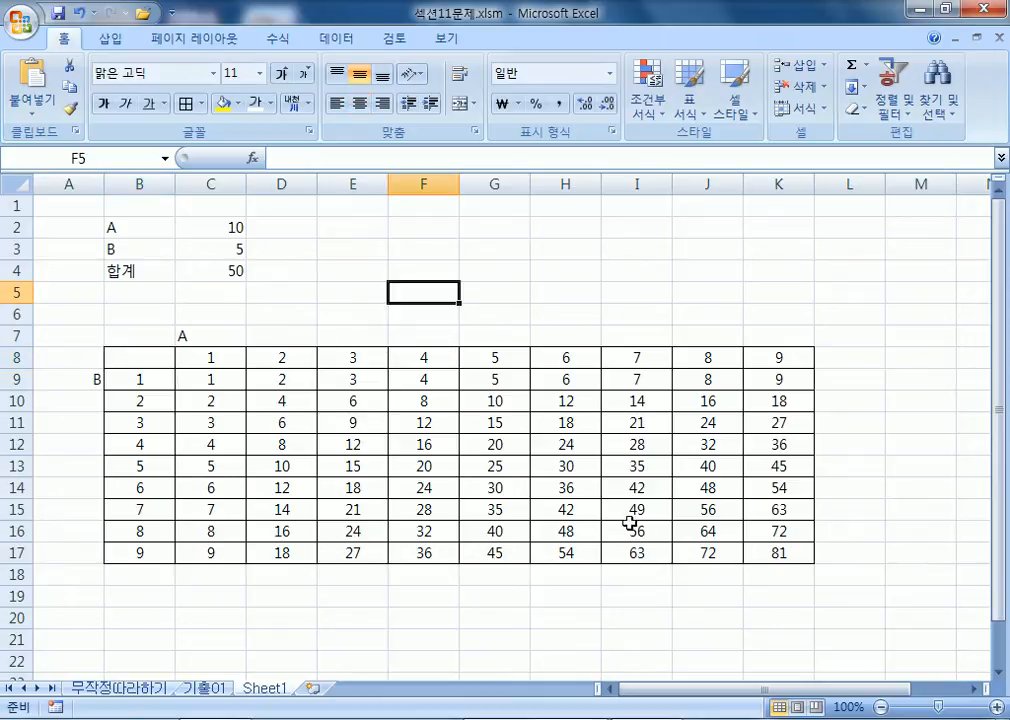
Set both input values, A in C2 and B in C3, to 1
click(212, 228)
text(1)
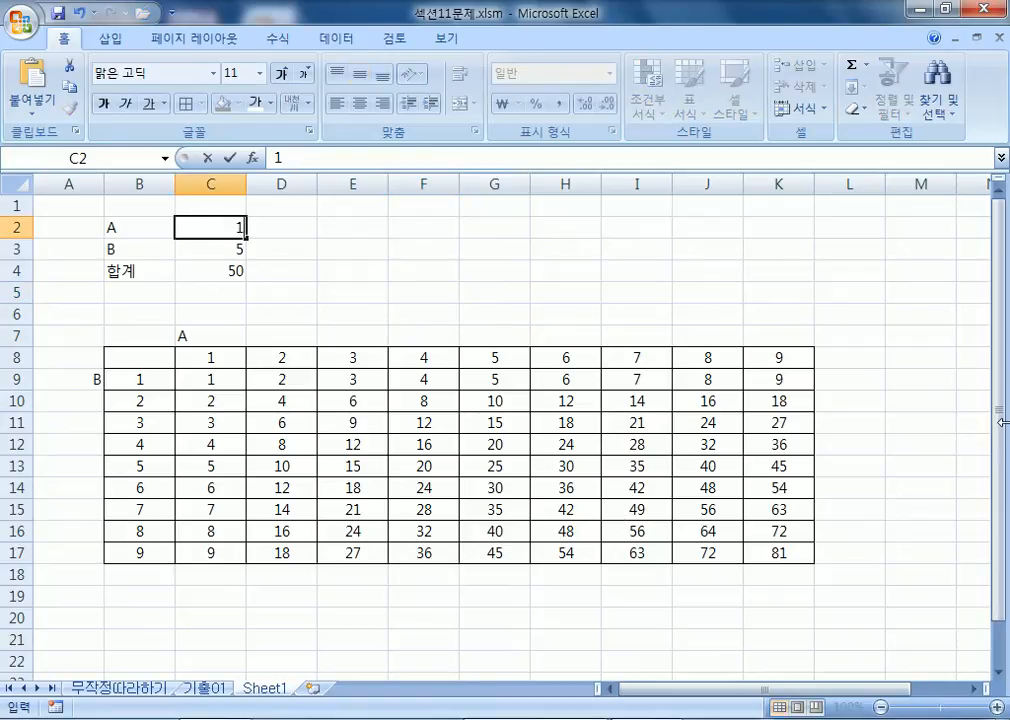
key(Return)
text(1)
key(Return)
Set A in C2 to 100 and B in C3 to 500, and select both values
key(Up)
key(Up)
text(100)
key(Return)
text(500)
key(Return)
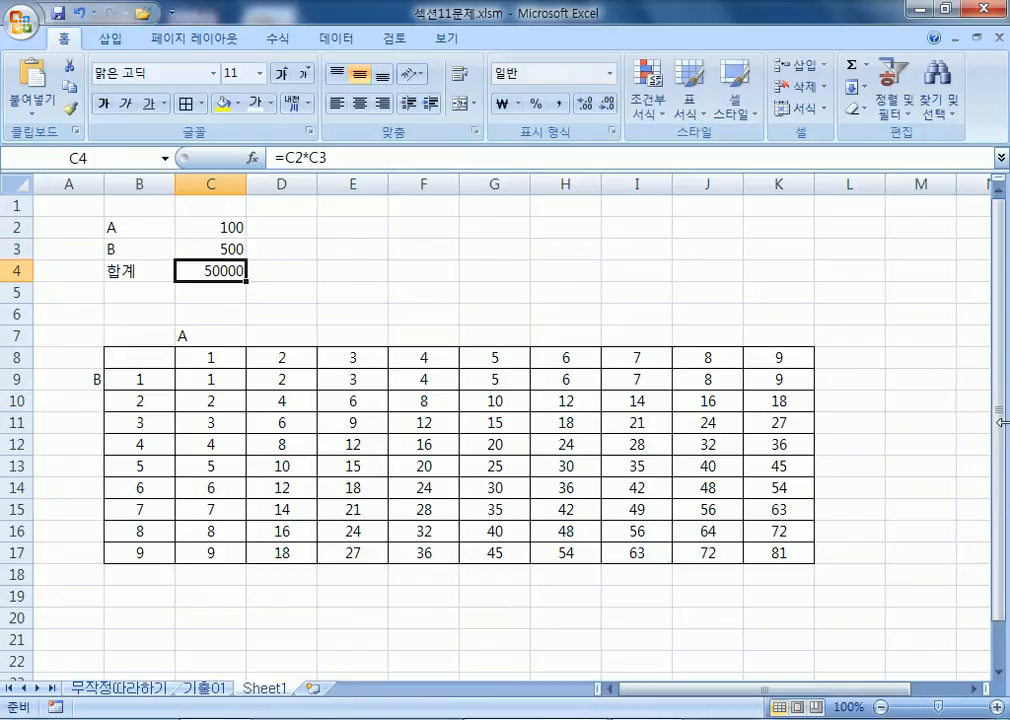
drag(232, 226, 236, 258)
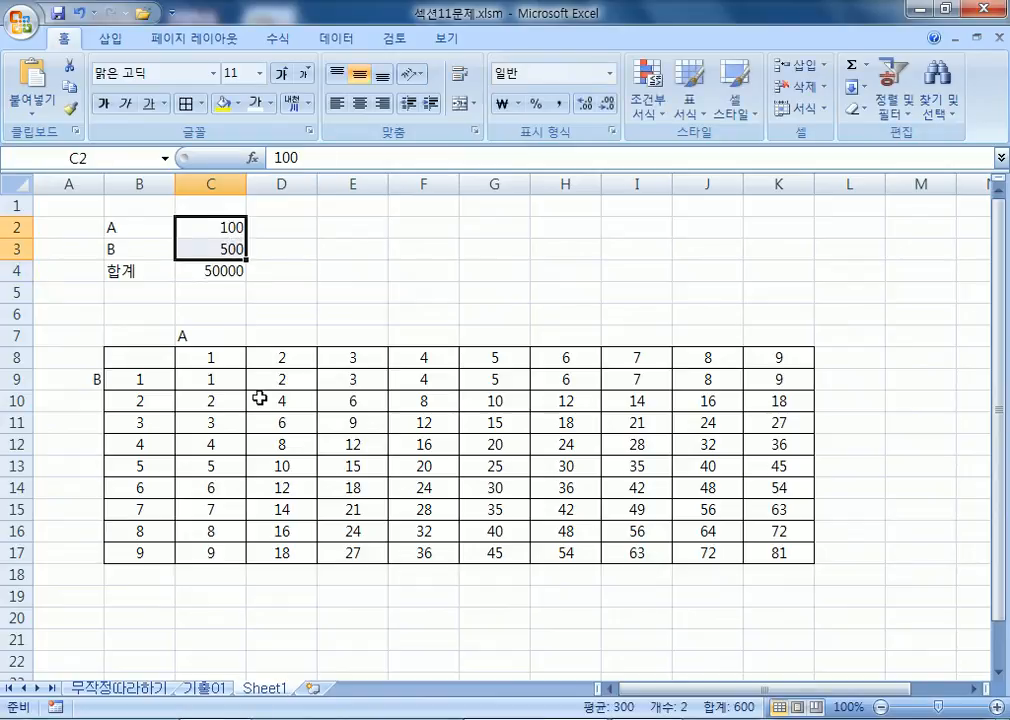
Set both inputs of the multiplication example, A in C2 and B in C3, back to 1
click(140, 381)
click(194, 359)
click(168, 380)
click(295, 356)
drag(221, 377, 606, 512)
click(236, 226)
text(1)
key(Return)
text(1)
key(Return)
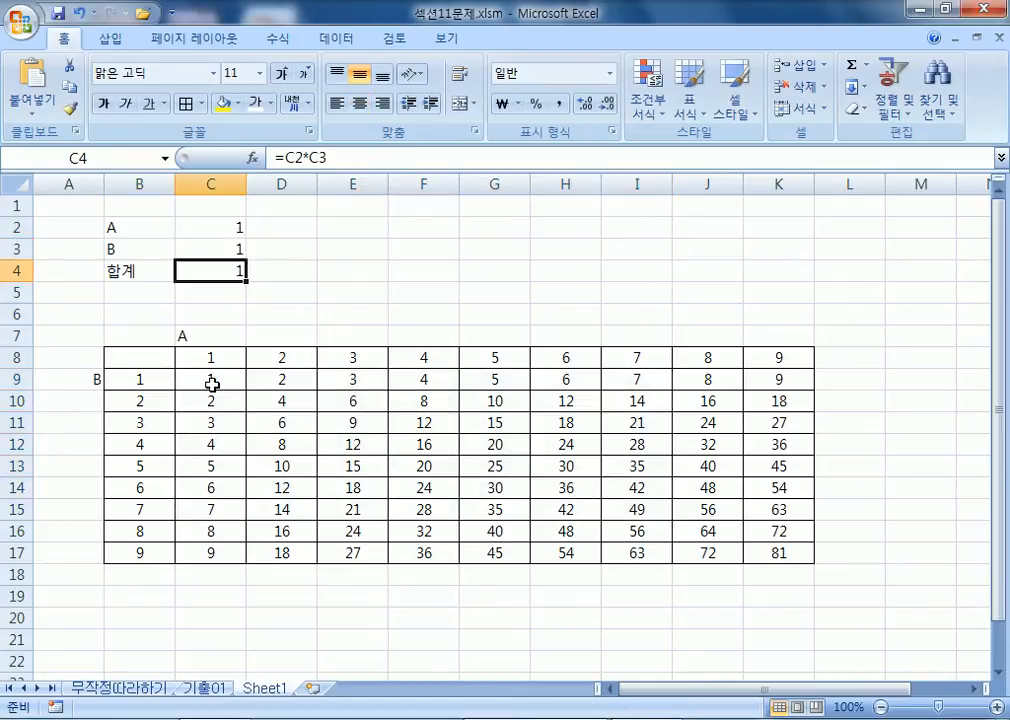
click(141, 357)
click(203, 268)
Copy the multiplication table B8:K17 and paste the copy at B21, below the original
scroll(330, 530, down, 4)
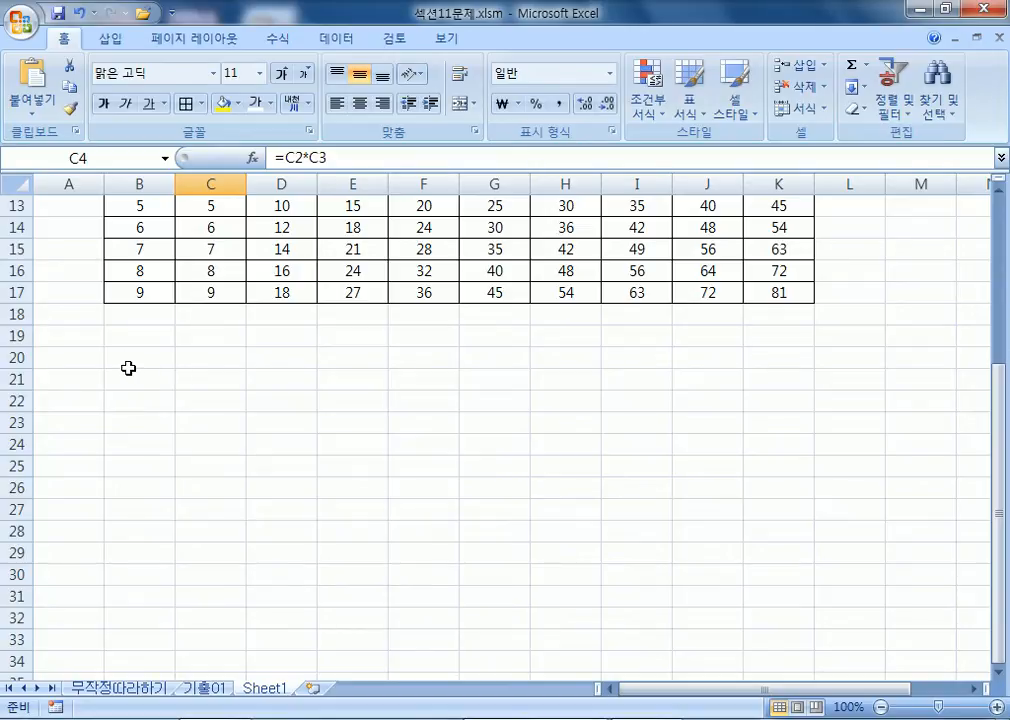
click(128, 361)
scroll(192, 408, up, 3)
drag(146, 289, 757, 490)
key(ctrl+c)
scroll(257, 542, down, 3)
click(137, 379)
key(ctrl+v)
Clear the products C22:K30 from the copied table, keeping its row and column headings
drag(200, 396, 771, 569)
key(Delete)
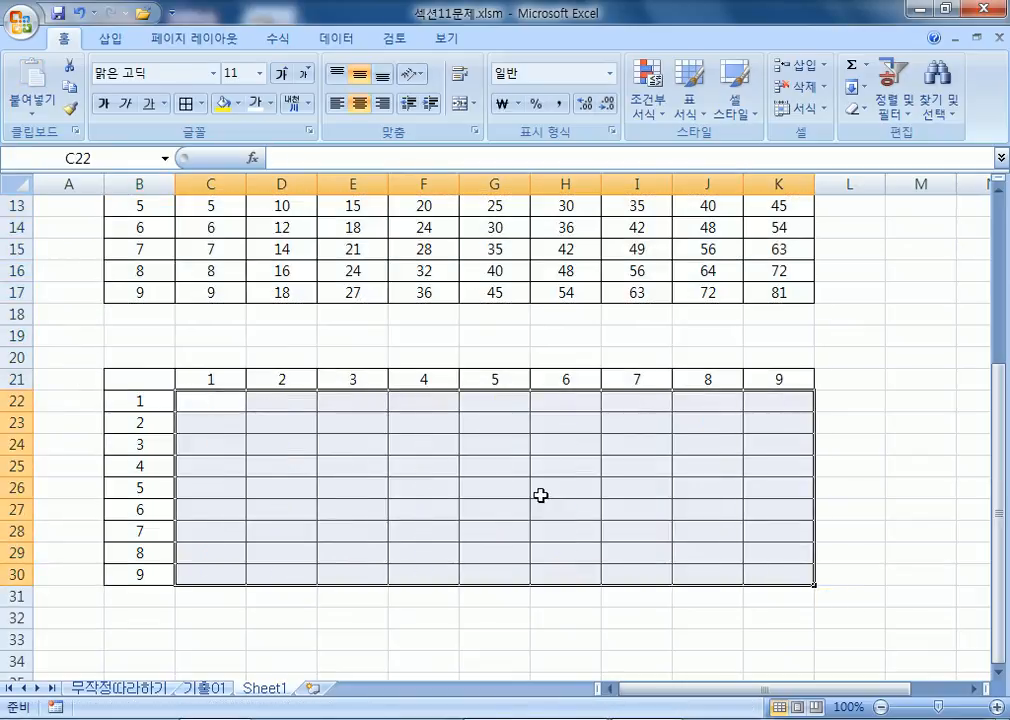
click(192, 402)
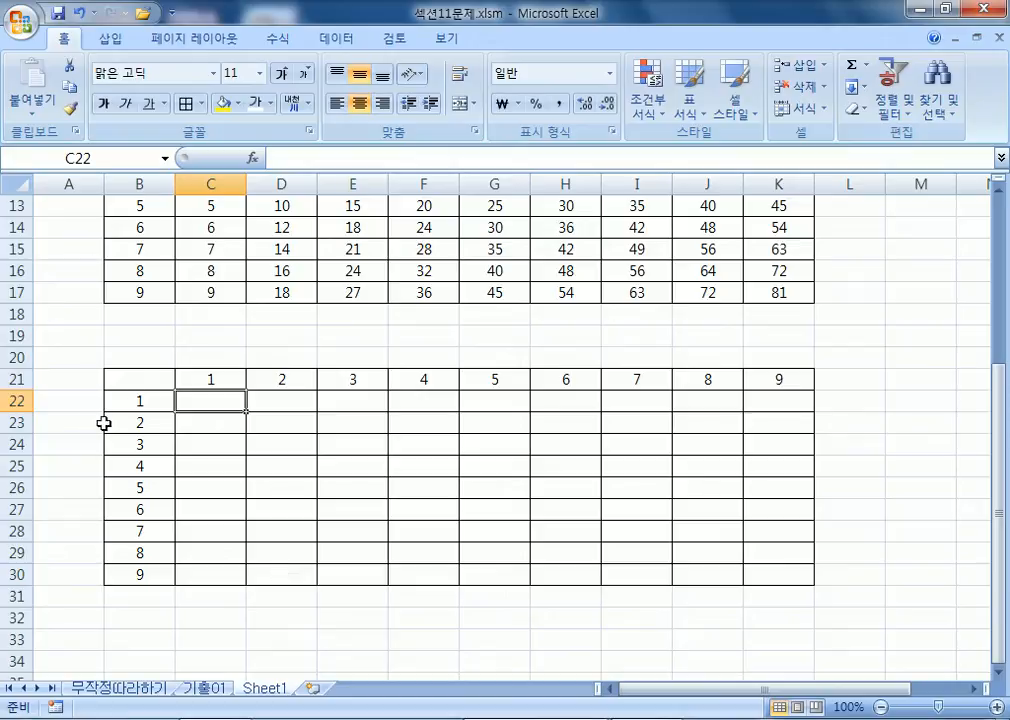
Enter the formula =B22*C21 in C22 of the copied table, multiplying the first row and column headings
click(207, 379)
click(209, 398)
text(=)
click(142, 399)
text(*)
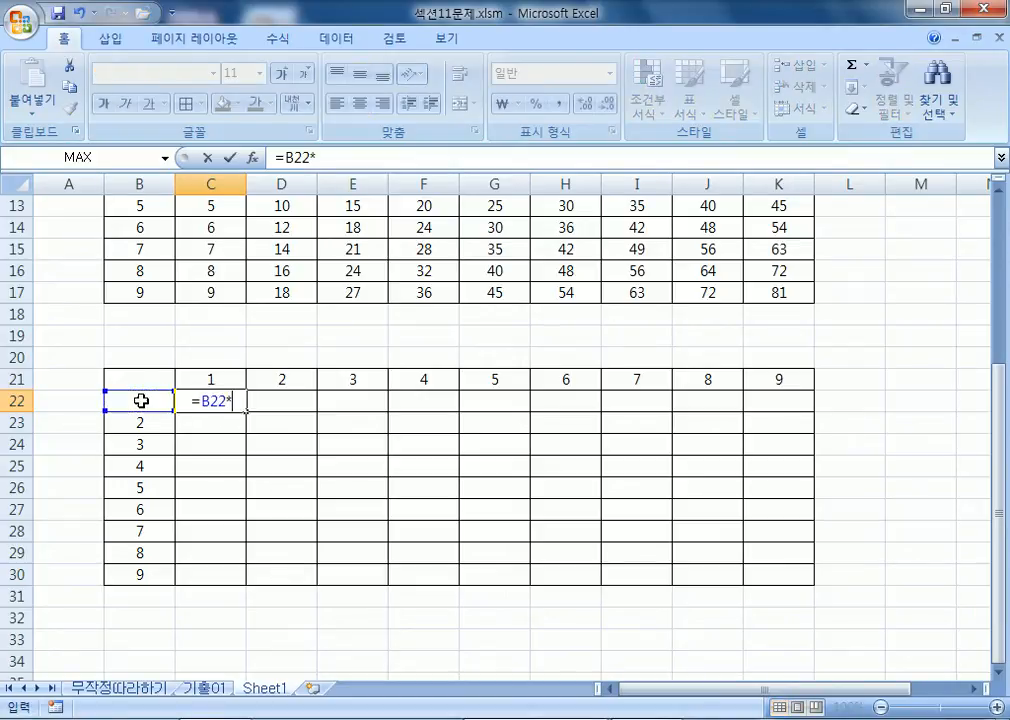
click(213, 366)
click(210, 379)
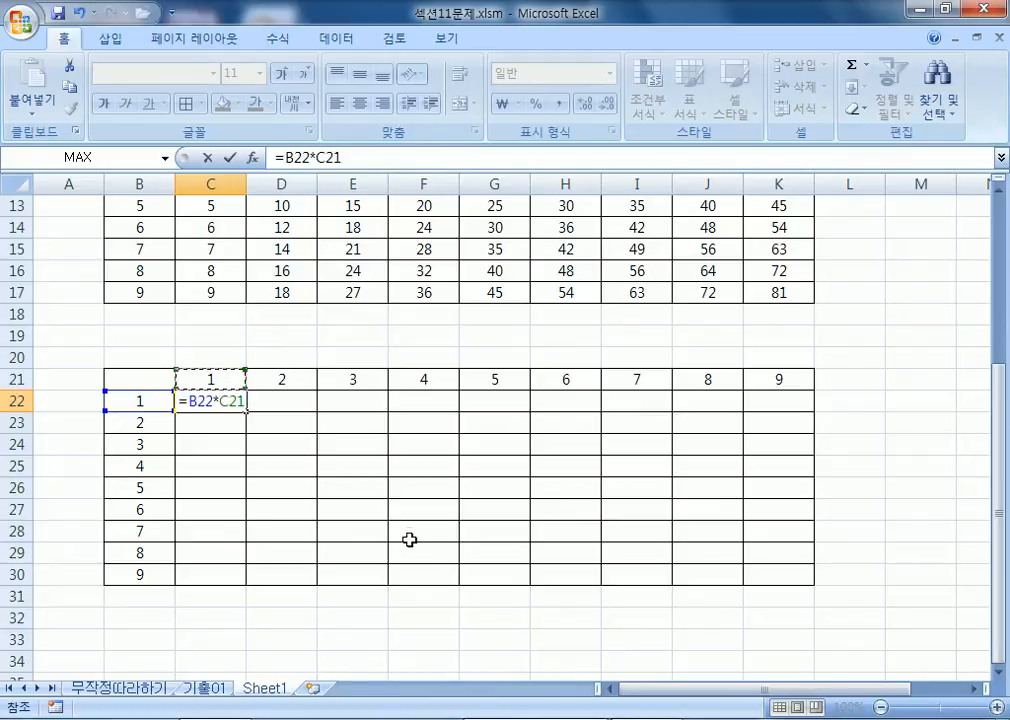
key(Return)
Fill the C22 formula across to K22 and down through row 30
click(222, 404)
drag(246, 411, 814, 423)
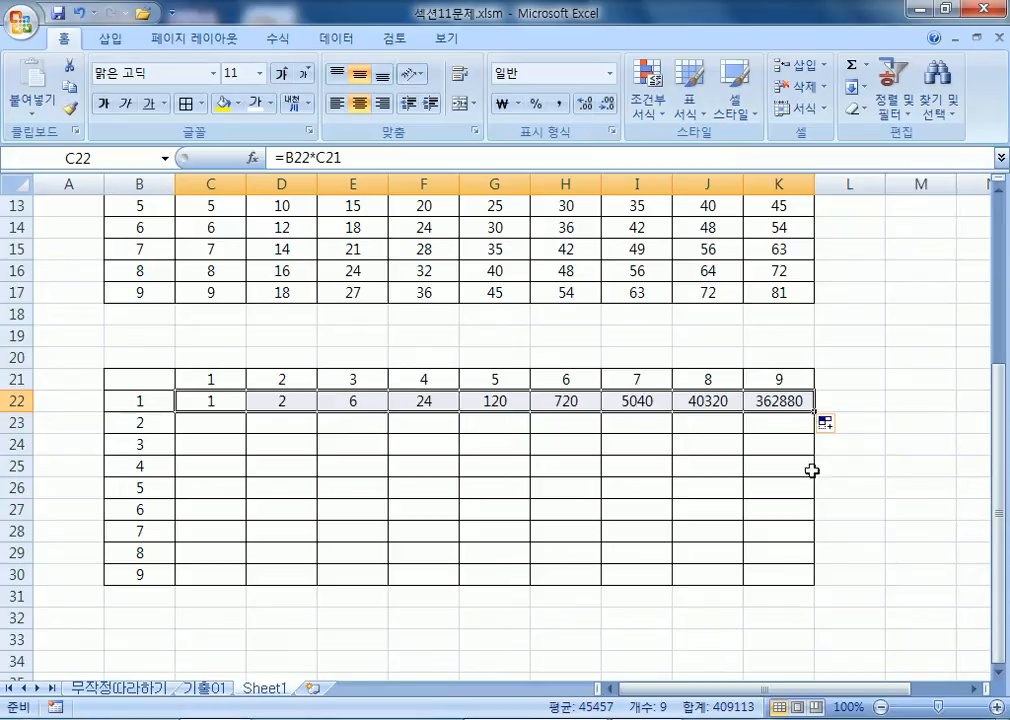
drag(817, 412, 808, 590)
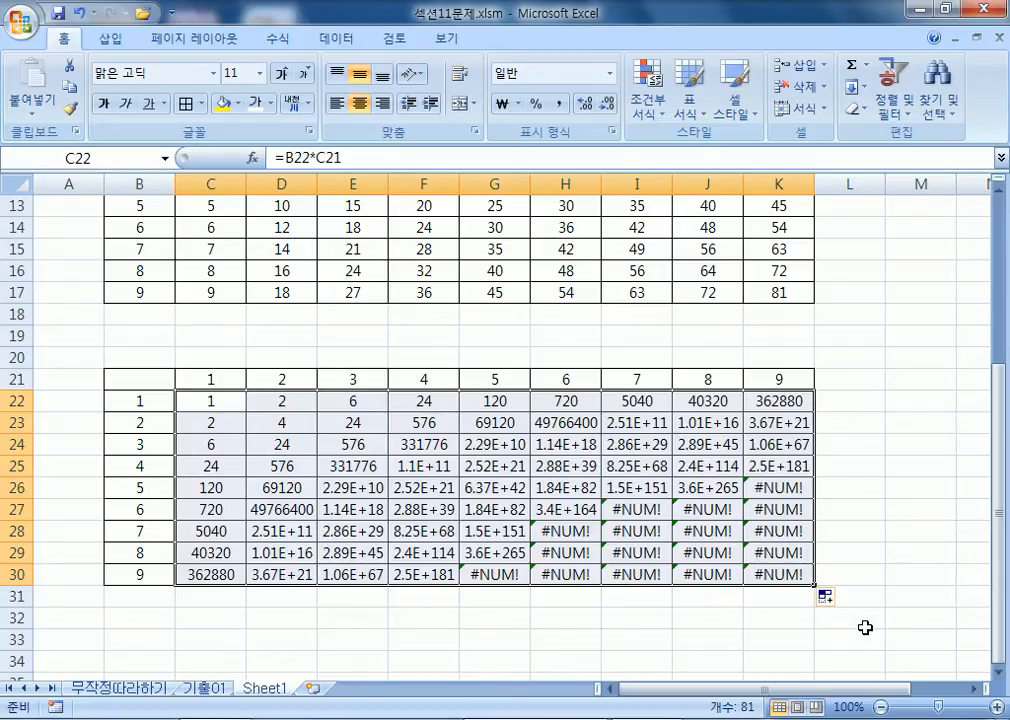
Clear the filled formulas from C22:K30 and return to the original multiplication table
key(Delete)
scroll(171, 257, up, 3)
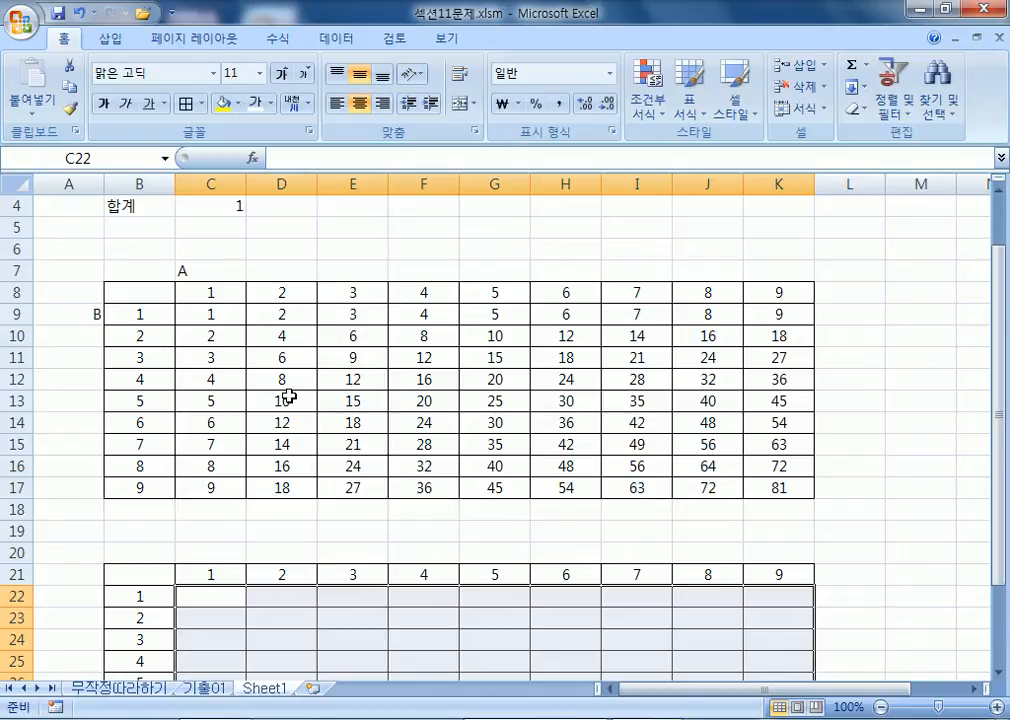
click(327, 249)
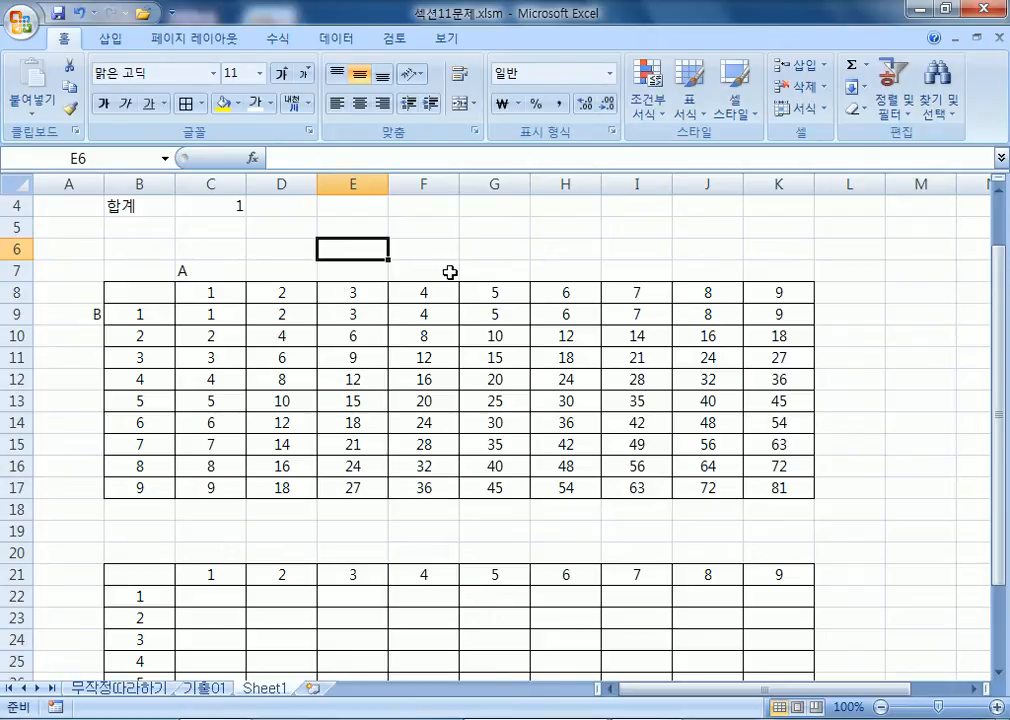
Switch to the workbook 섹션12문제.xlsm, check its 기출01 sheet and go to the 무작정따라하기 sheet
key(alt+Tab)
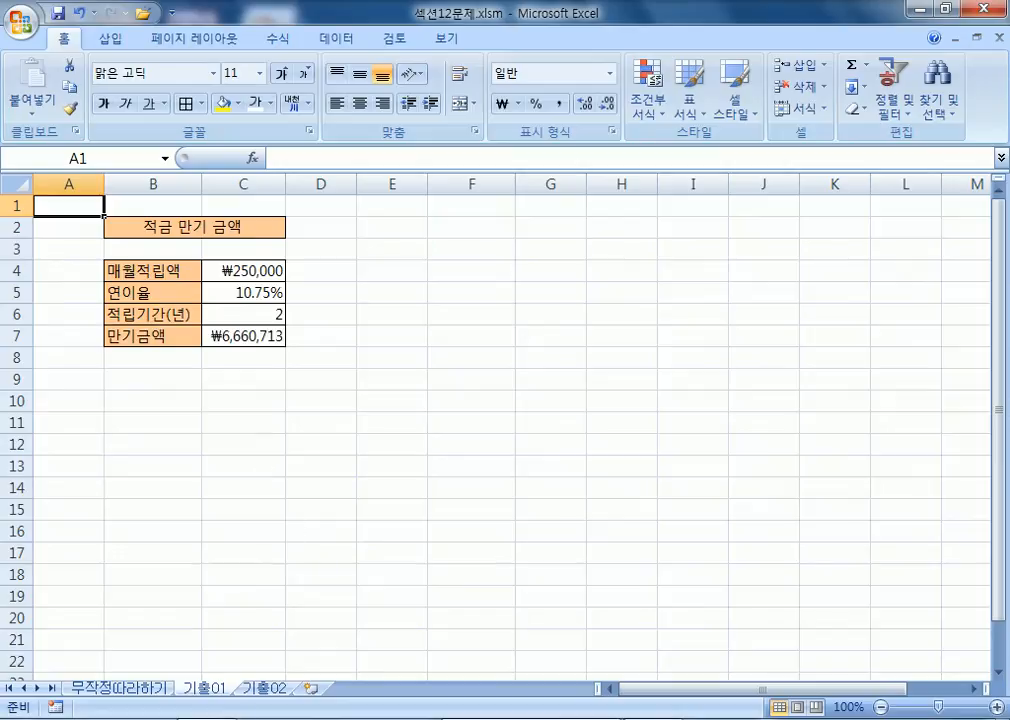
click(129, 689)
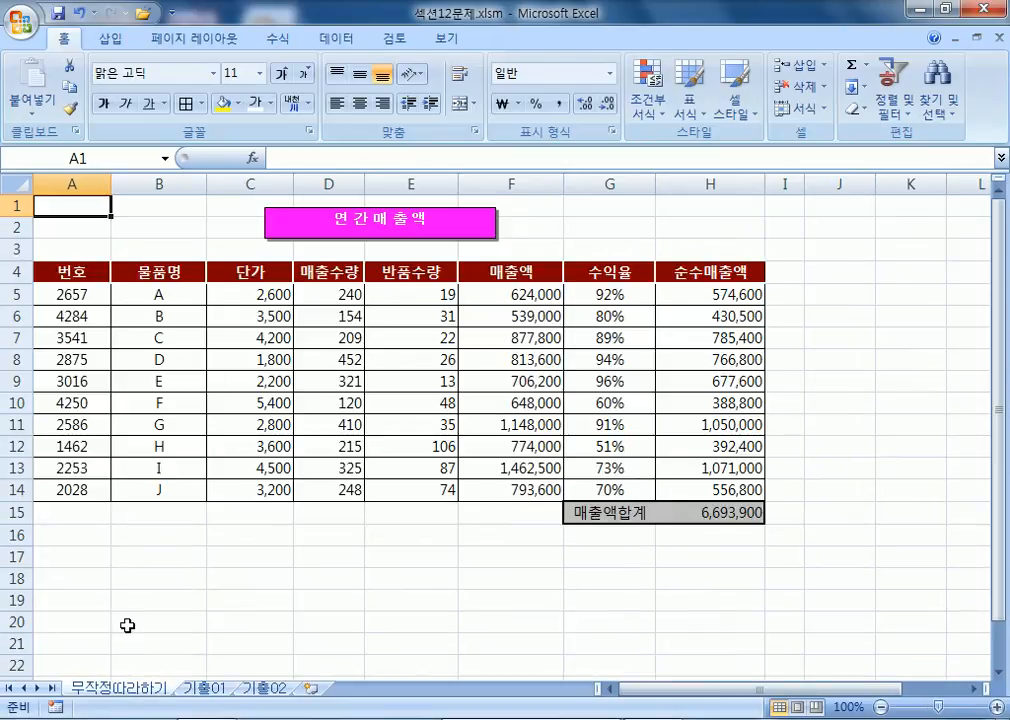
click(203, 689)
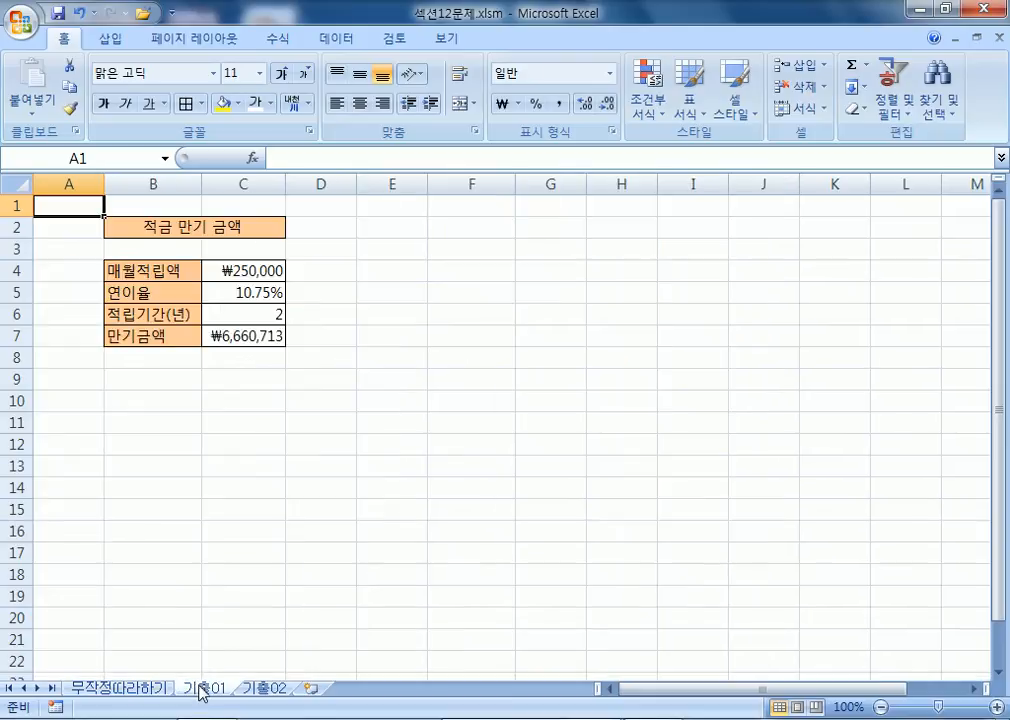
click(95, 690)
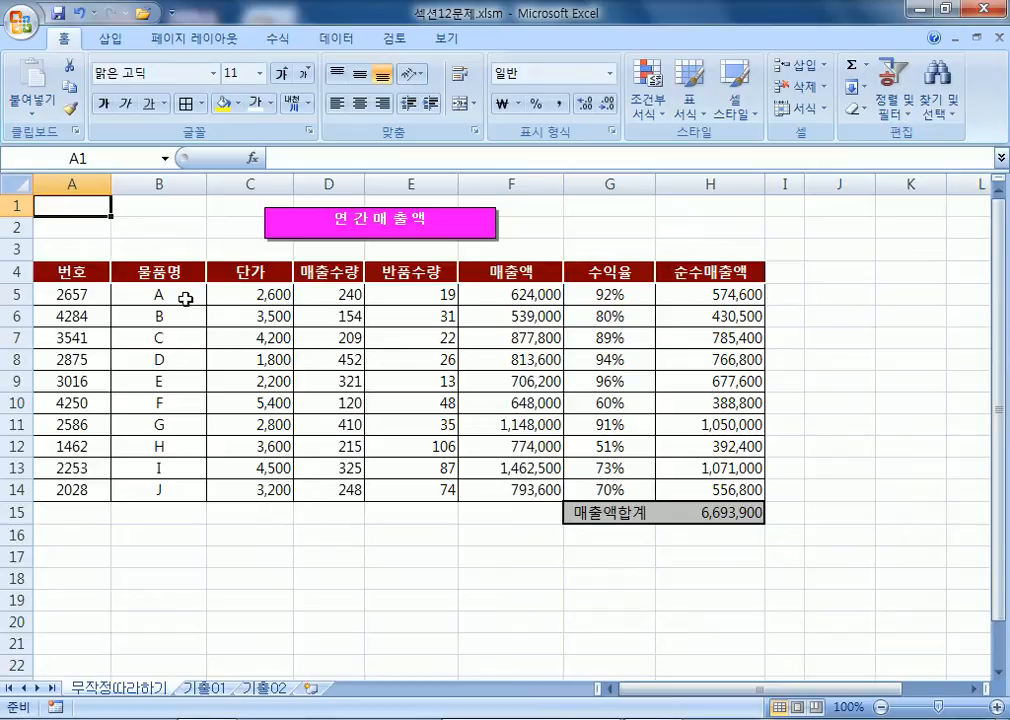
Examine the row of product A, including the entered values in C5:E5 and the formulas in F5, G5 and H5
click(197, 292)
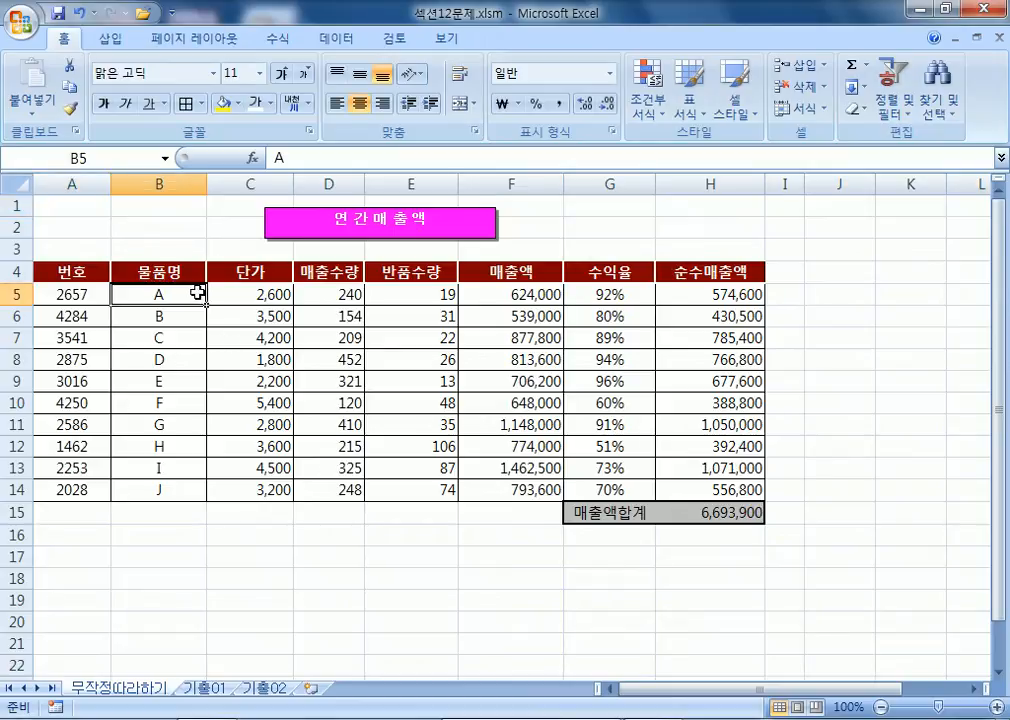
click(266, 294)
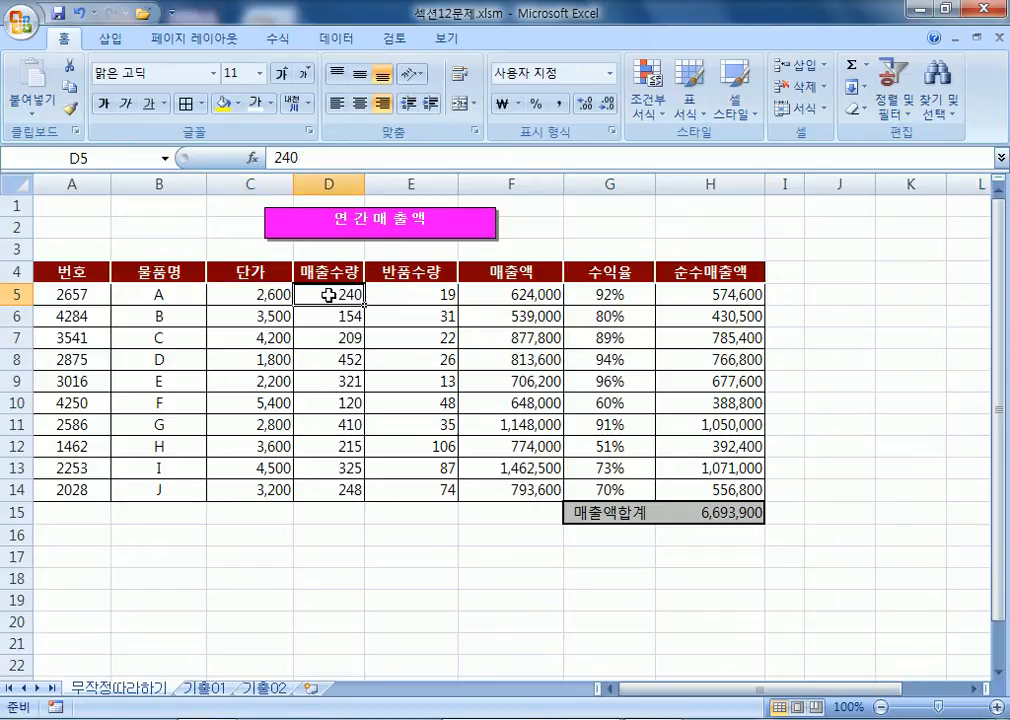
click(391, 293)
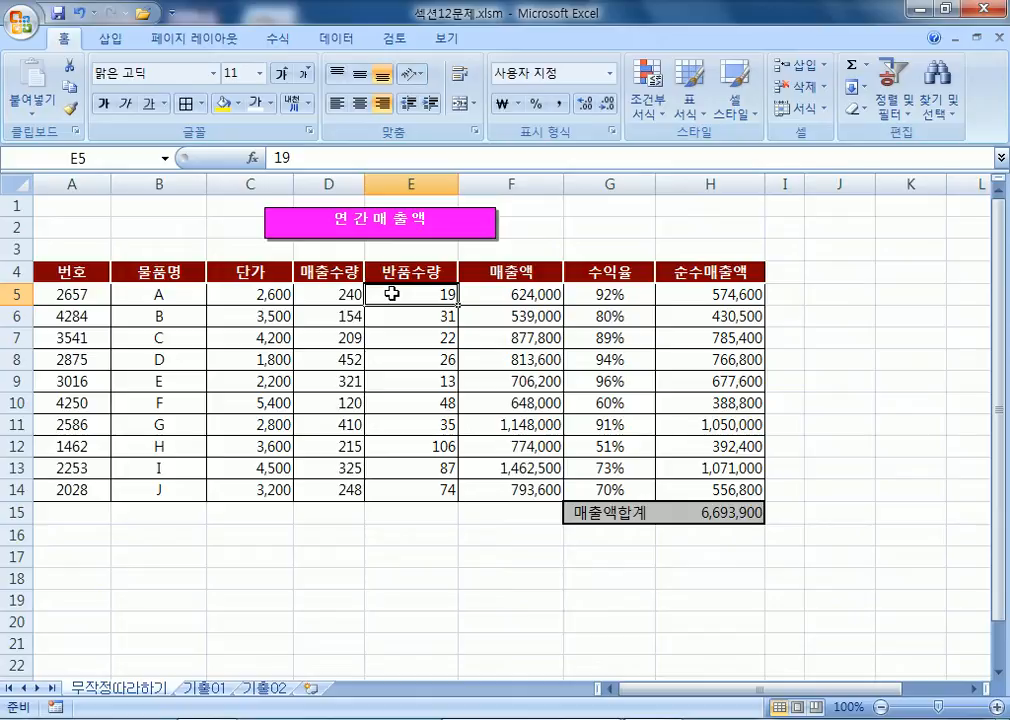
click(518, 290)
click(605, 294)
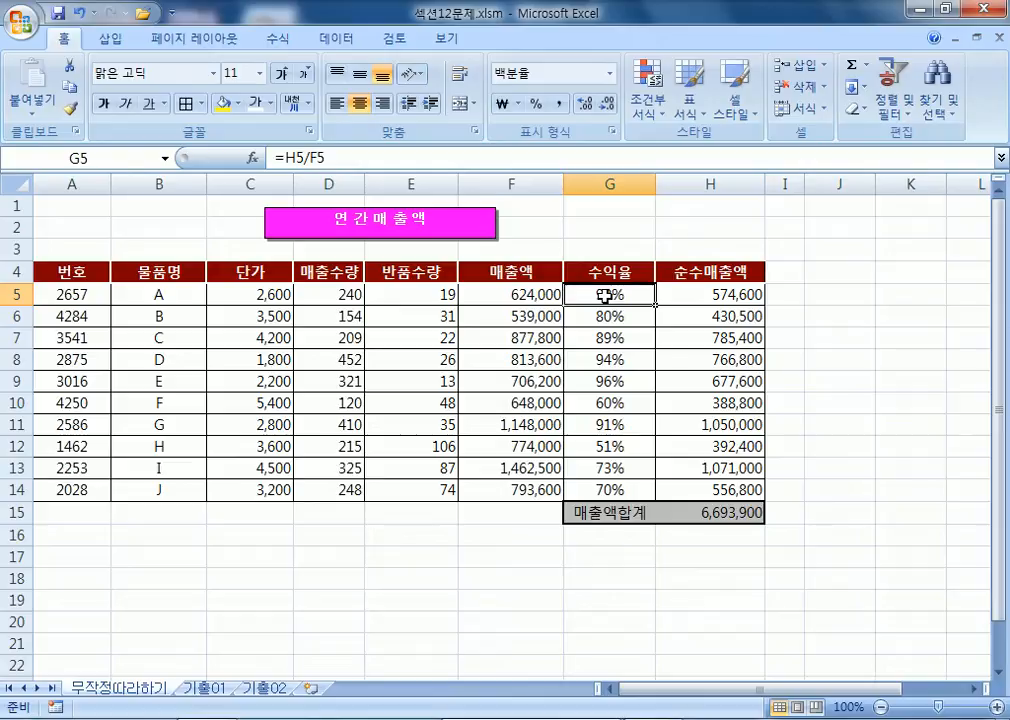
drag(239, 291, 406, 294)
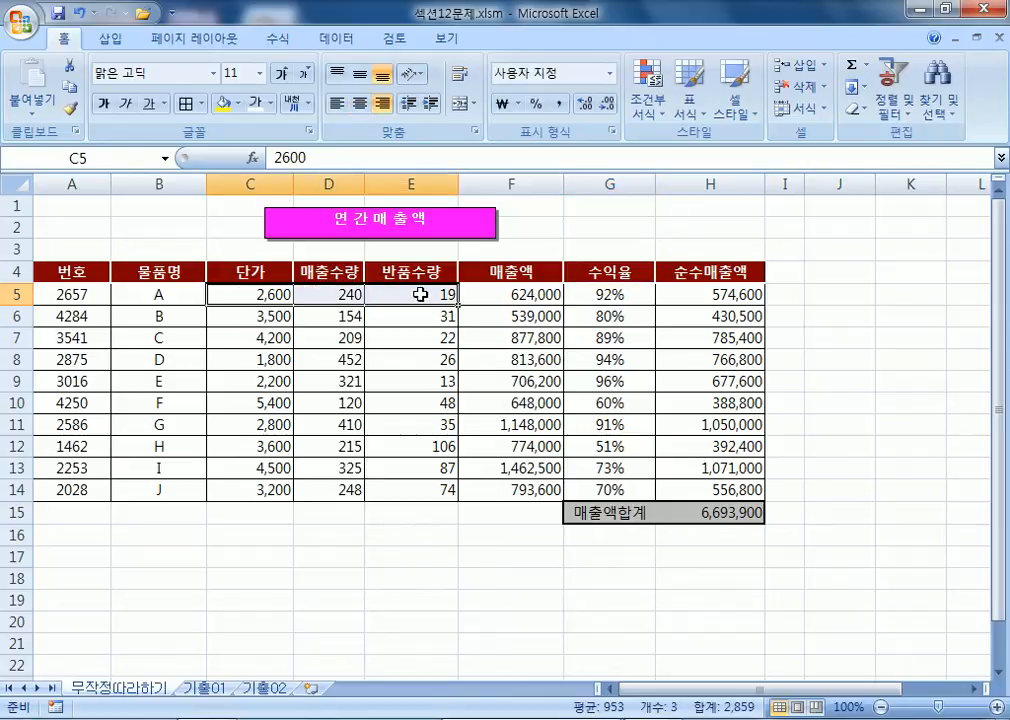
click(690, 291)
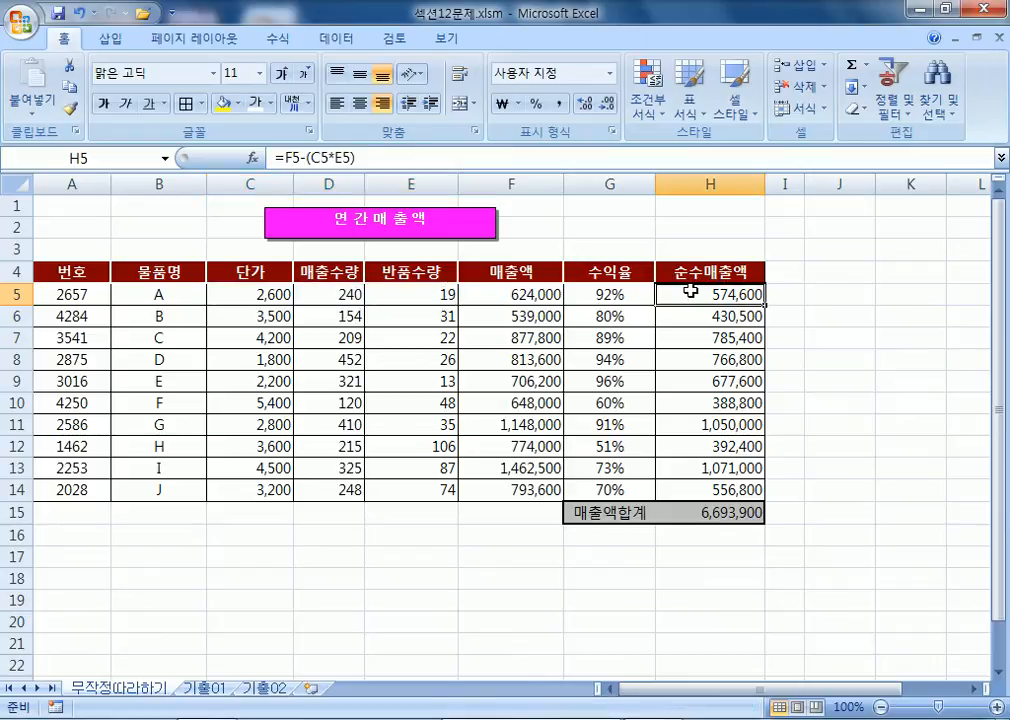
Examine the 매출액합계 formula in H15, the entered values in C5:E14 and product A's 반품수량
scroll(690, 290, down, 3)
click(695, 316)
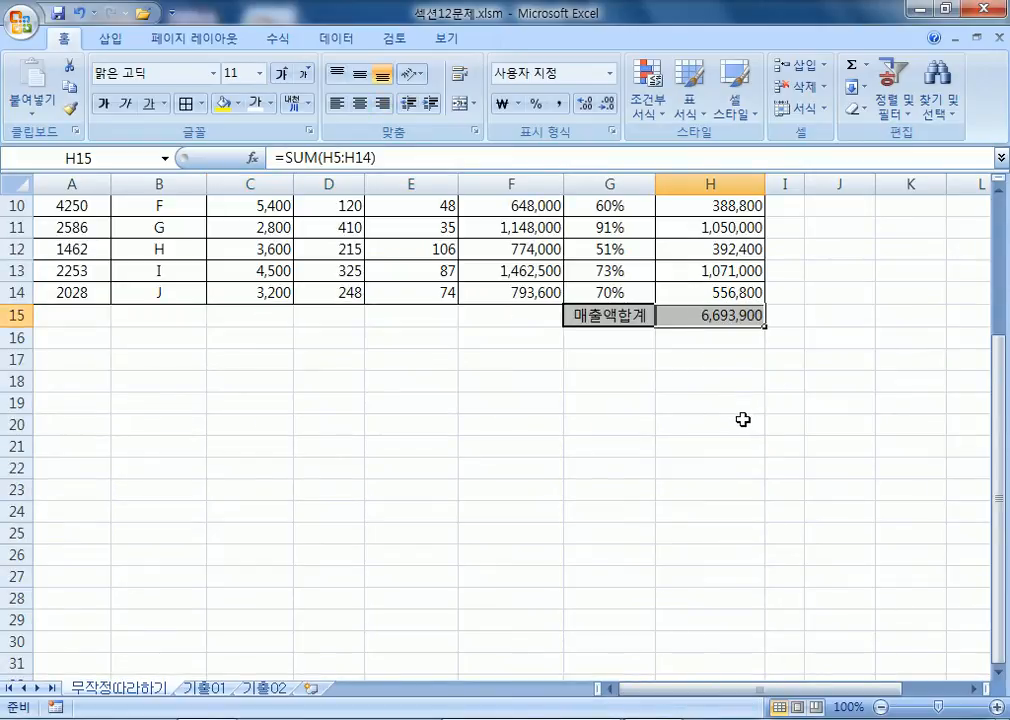
scroll(742, 416, up, 3)
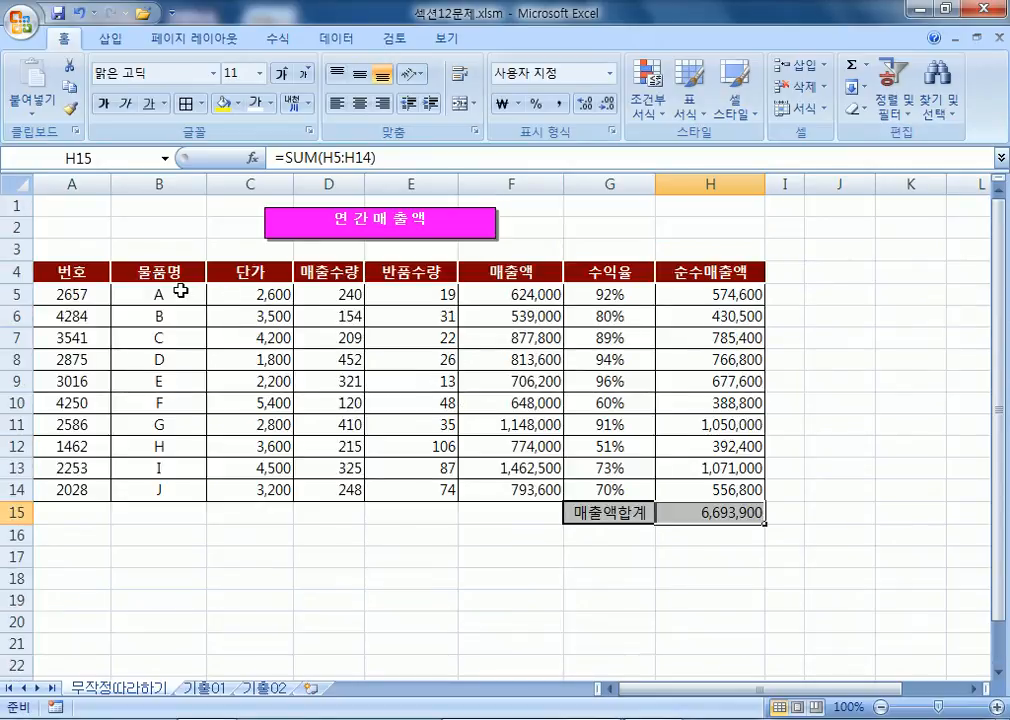
drag(248, 294, 395, 488)
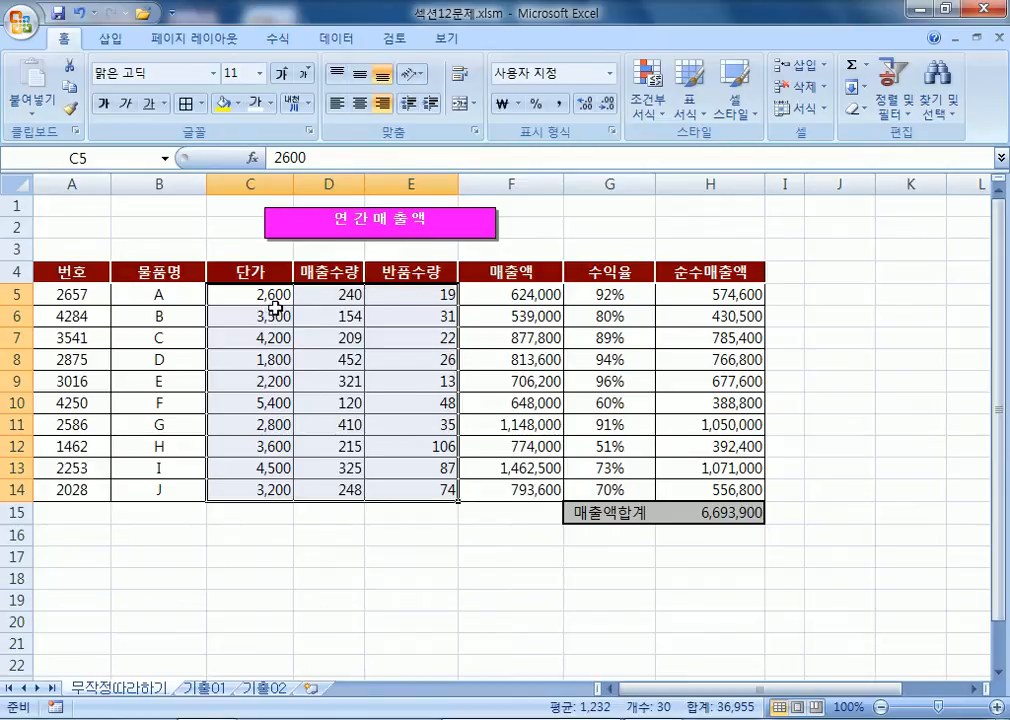
click(391, 299)
click(150, 288)
click(404, 285)
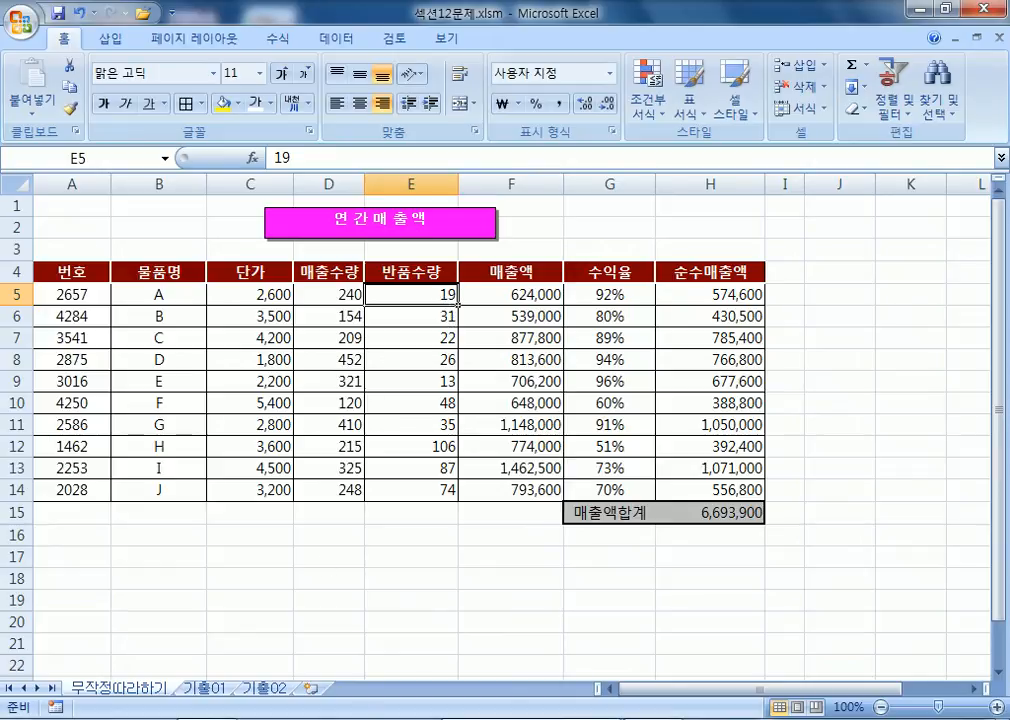
Copy the 반품수량 heading and product A's value from E4:E5 and paste them at the end of the Notepad notes
click(290, 718)
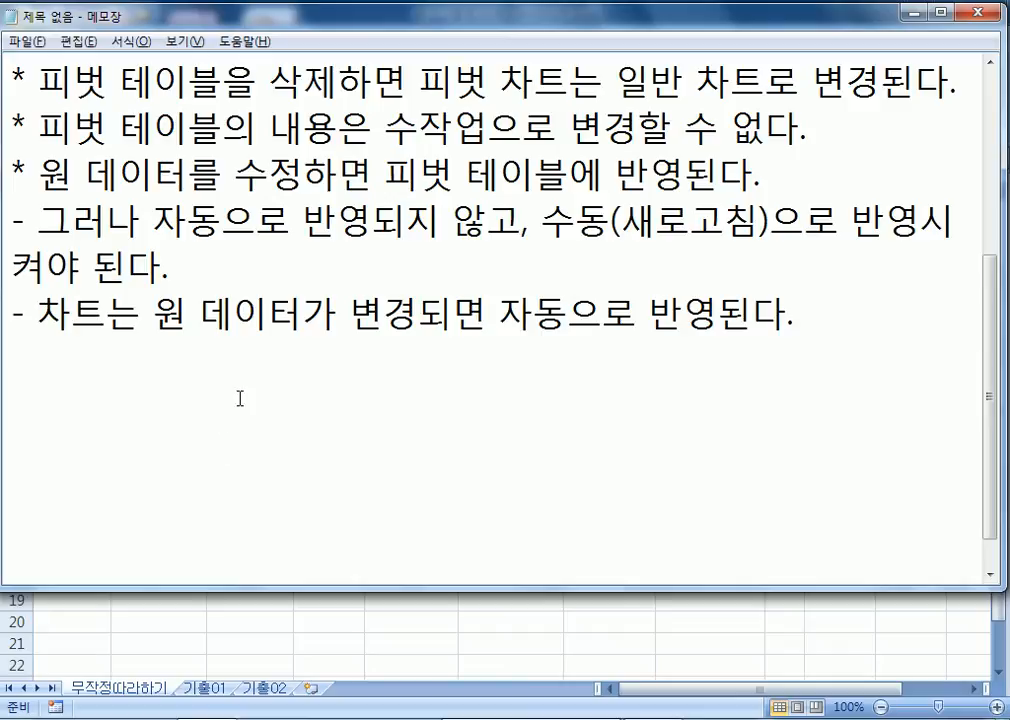
key(alt+Tab)
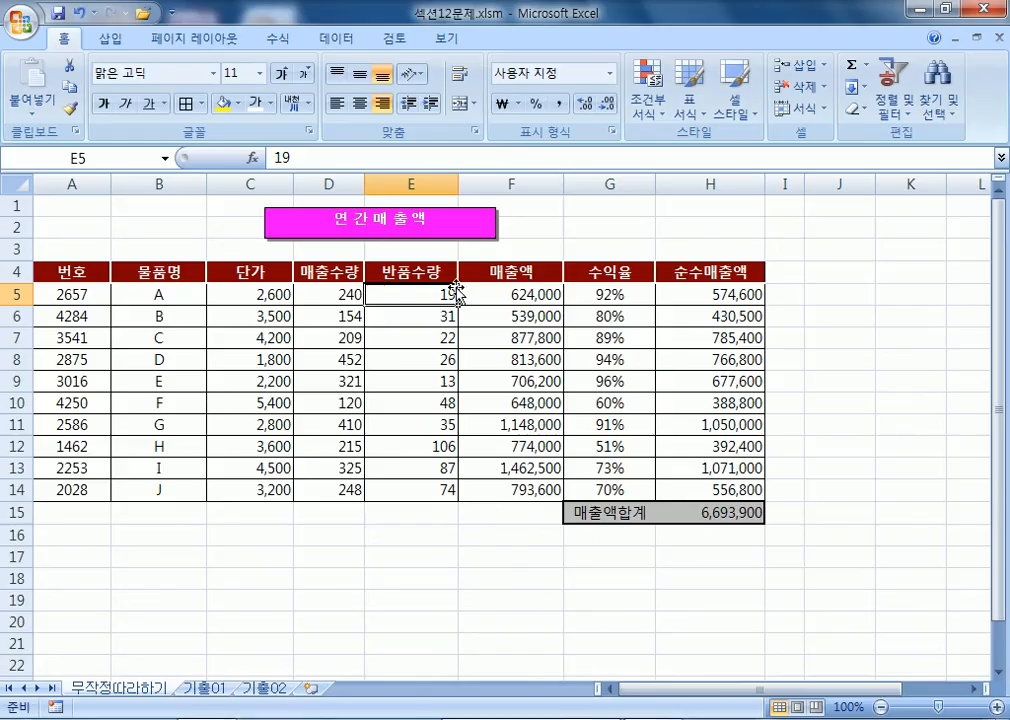
drag(440, 276, 425, 295)
key(ctrl+c)
key(alt+Tab)
key(ctrl+v)
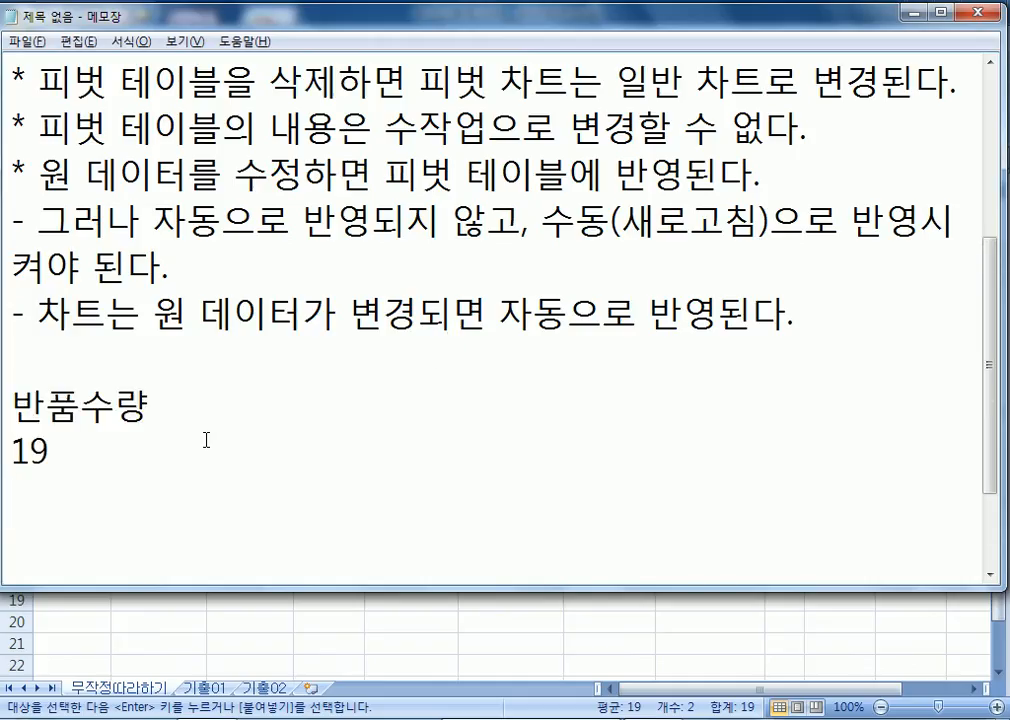
Copy 물품명 with products A and B from B4:B6 and paste them above 반품수량 in Notepad, separated by a blank line
key(alt+Tab)
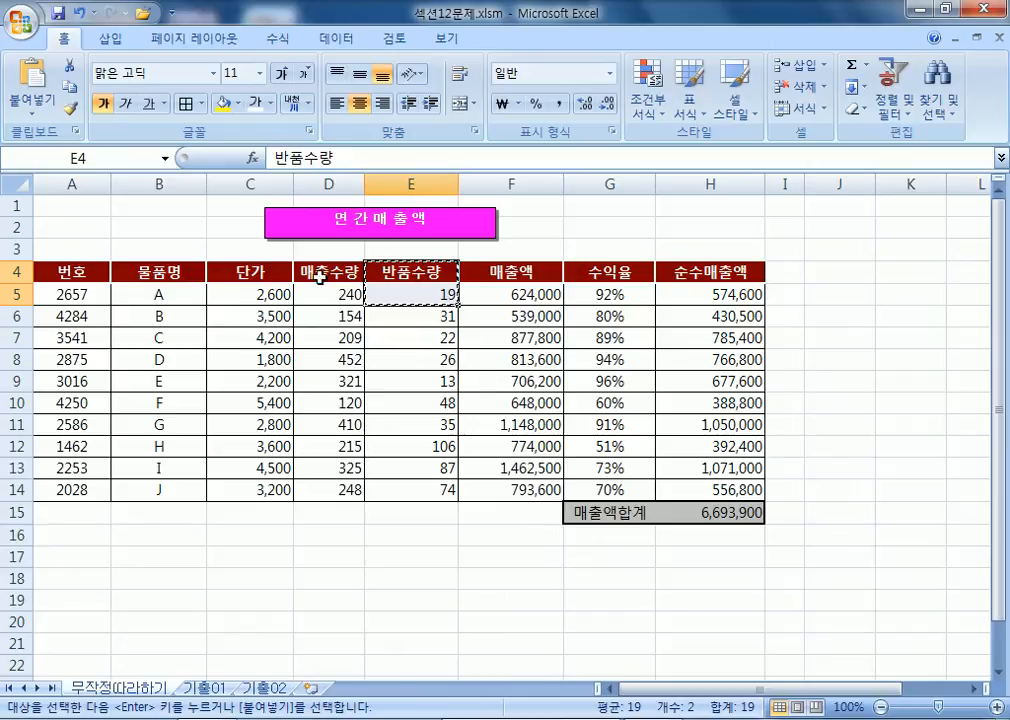
drag(189, 270, 171, 316)
key(ctrl+c)
key(alt+Tab)
click(13, 400)
key(ctrl+v)
key(Return)
scroll(117, 241, down, 2)
Copy 반품수량 with the values for products A and B from E4:E6 and paste them over the 반품수량 entry in Notepad
key(alt+Tab)
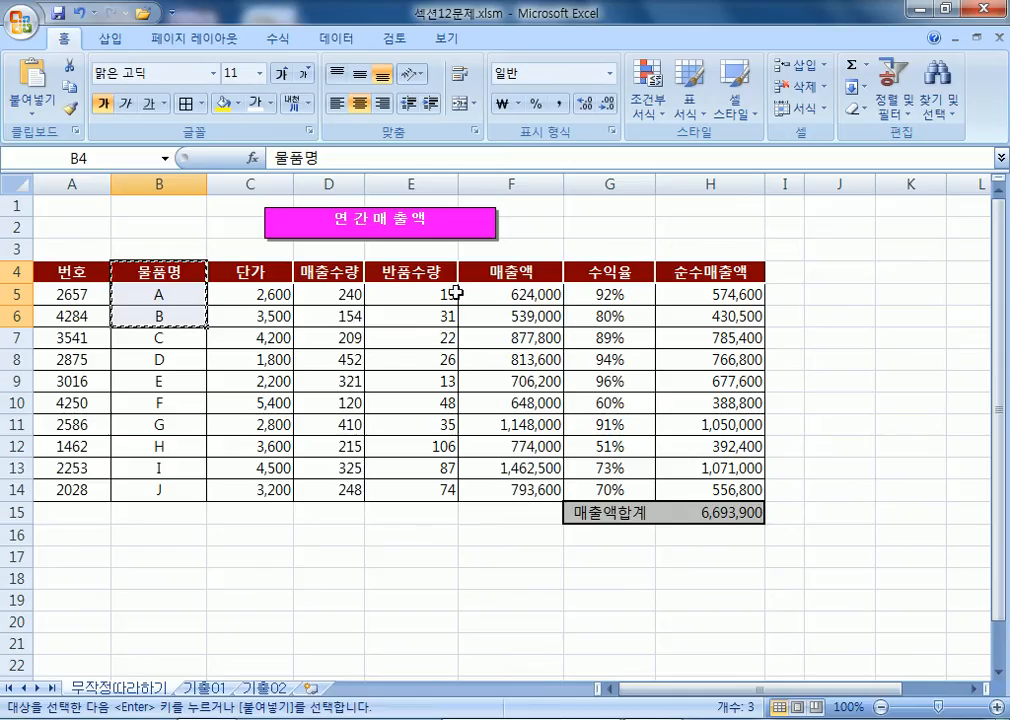
drag(426, 278, 417, 316)
key(ctrl+c)
key(alt+Tab)
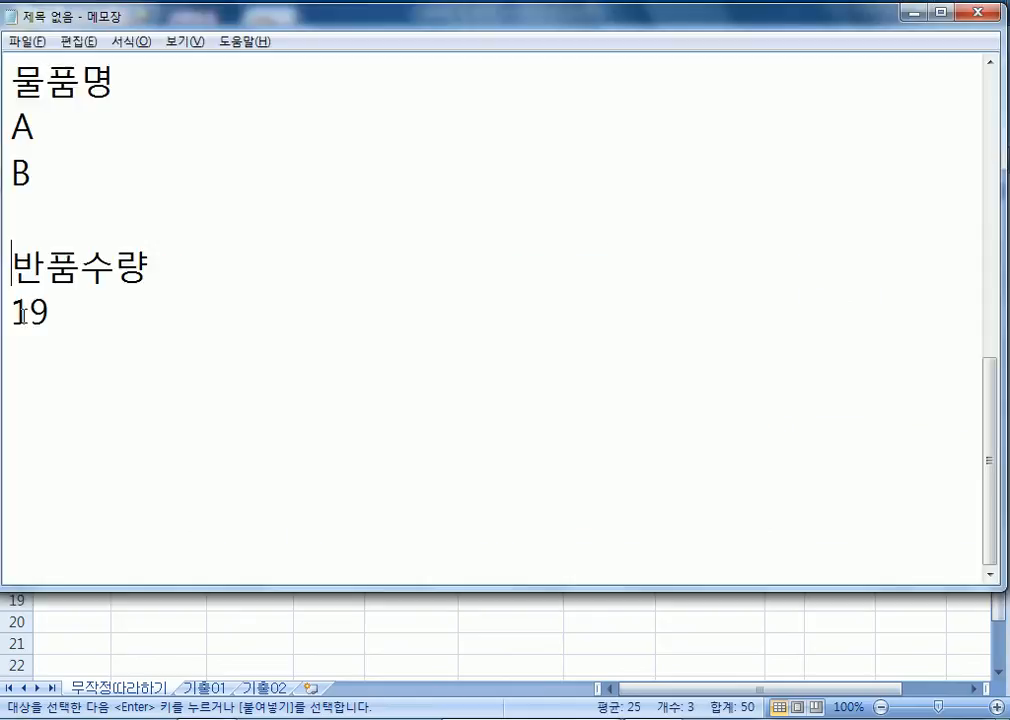
drag(8, 262, 52, 364)
key(ctrl+v)
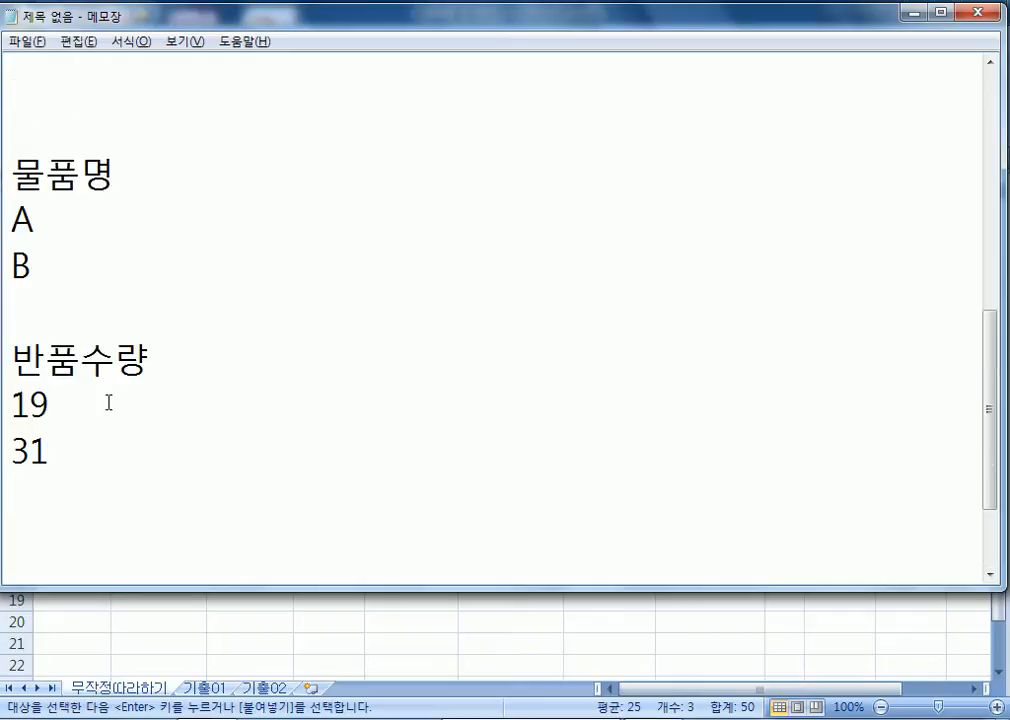
scroll(162, 401, down, 1)
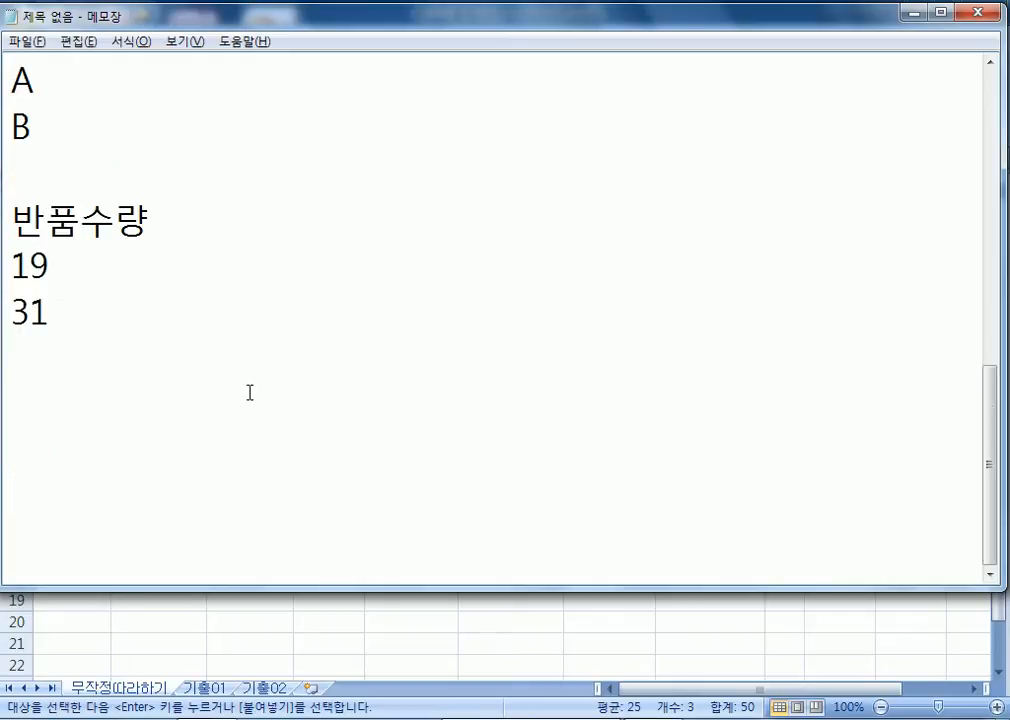
Copy the 매출액합계 label and amount from G15:H15 and paste them under the 반품수량 values in Notepad, separated by a blank line
key(alt+Tab)
click(604, 514)
drag(604, 514, 667, 512)
key(ctrl+c)
key(alt+Tab)
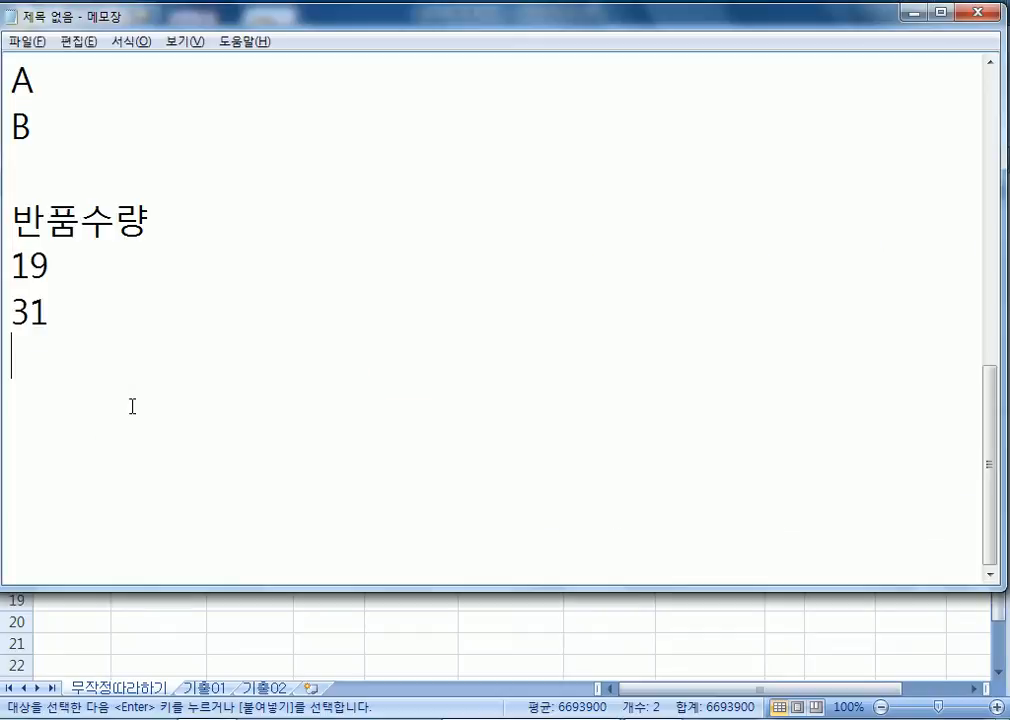
key(ctrl+v)
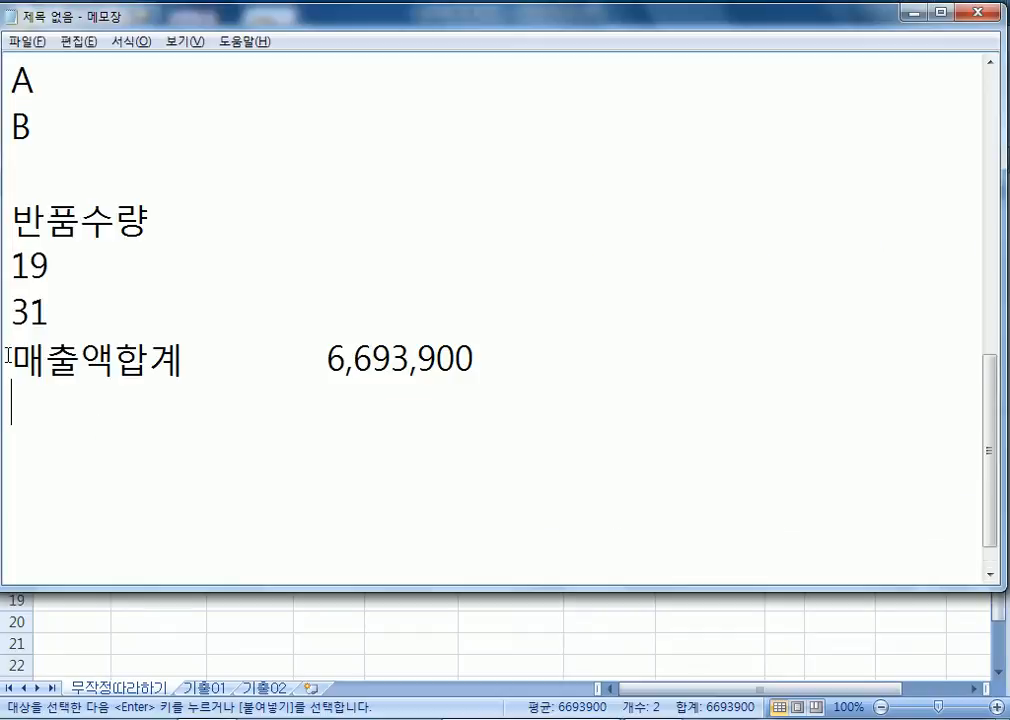
click(8, 358)
key(Return)
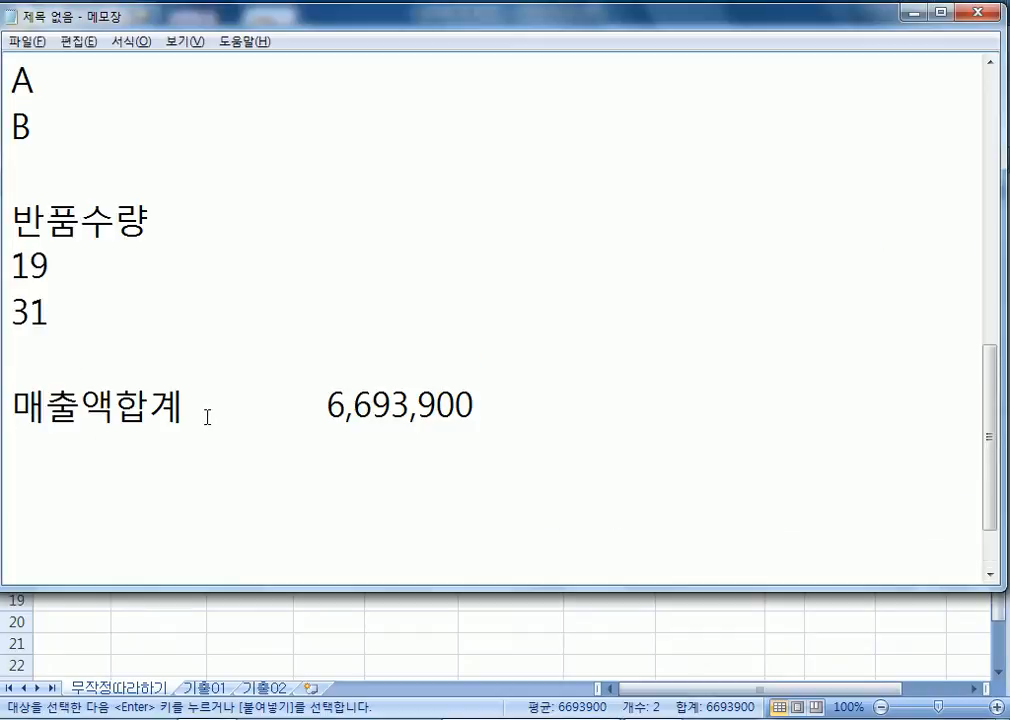
Move the 매출액합계 amount onto its own line directly under its label in Notepad
scroll(206, 415, up, 1)
scroll(117, 331, down, 1)
click(81, 257)
click(261, 397)
key(Return)
key(Delete)
key(End)
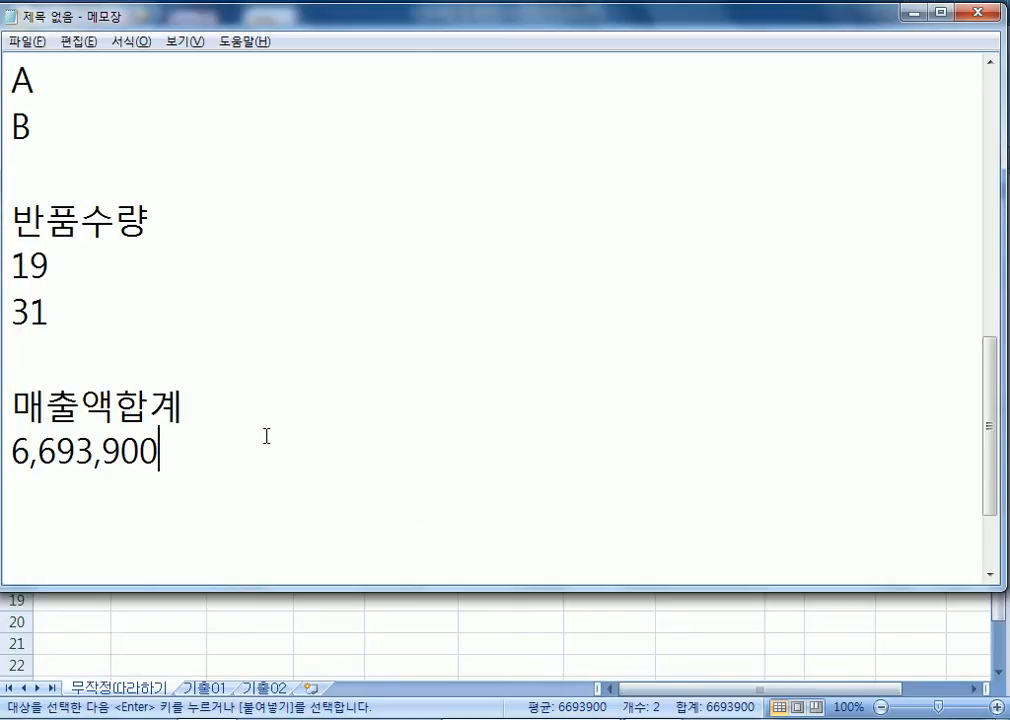
Switch to Excel and set 반품수량 to 29 for product A in E5 and 41 for product B in E6
key(alt+Tab)
click(428, 293)
key(Escape)
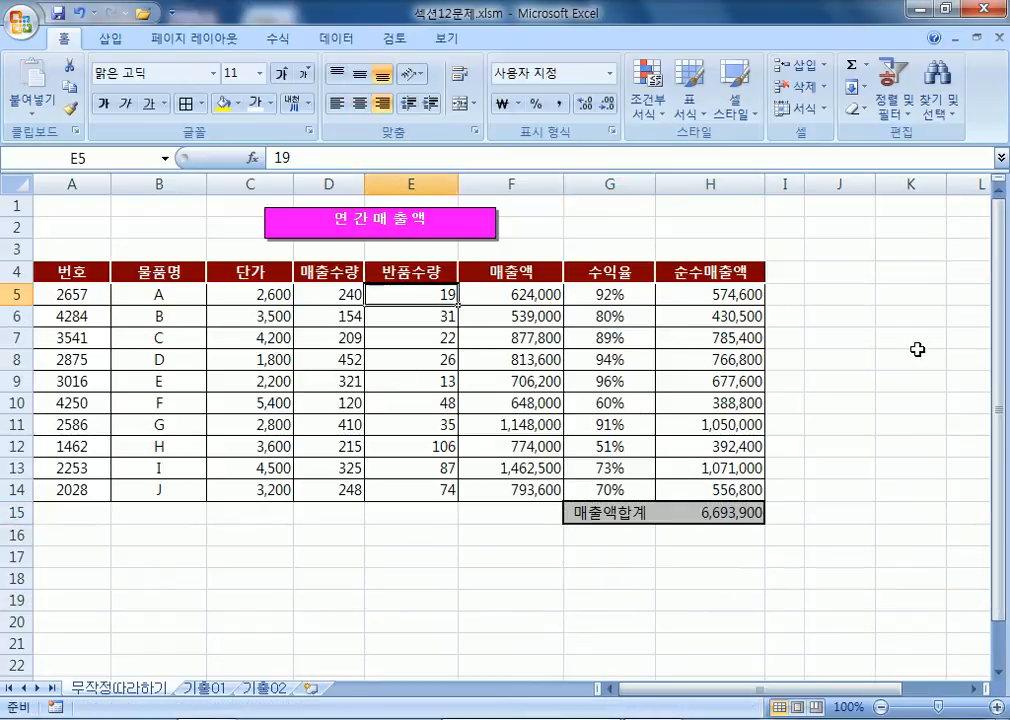
text(29)
key(Return)
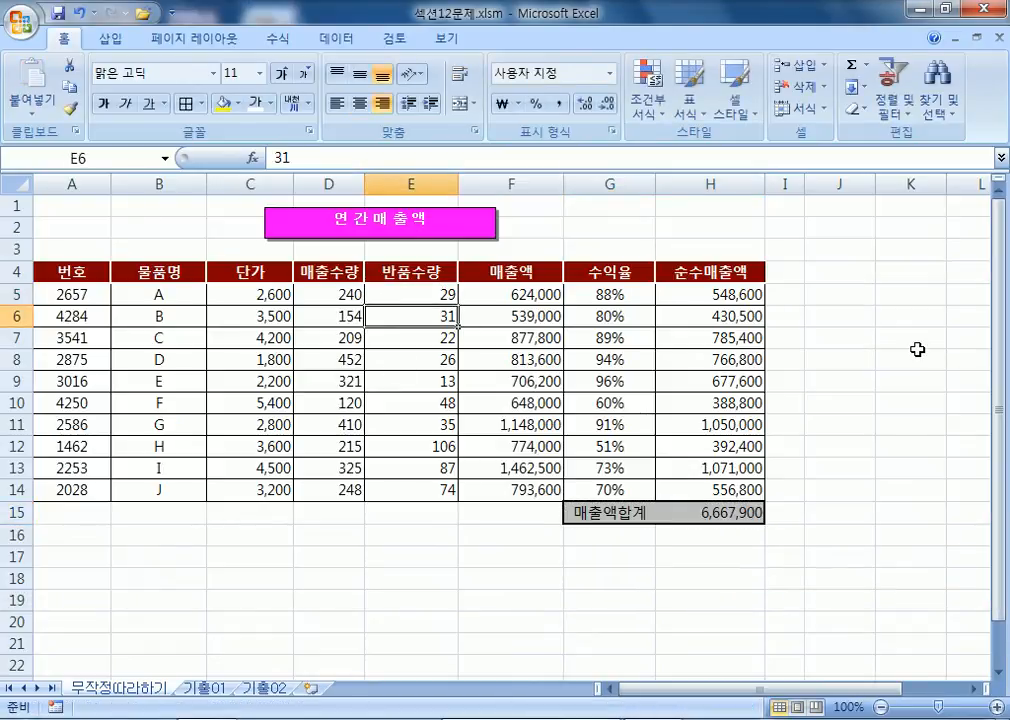
click(436, 295)
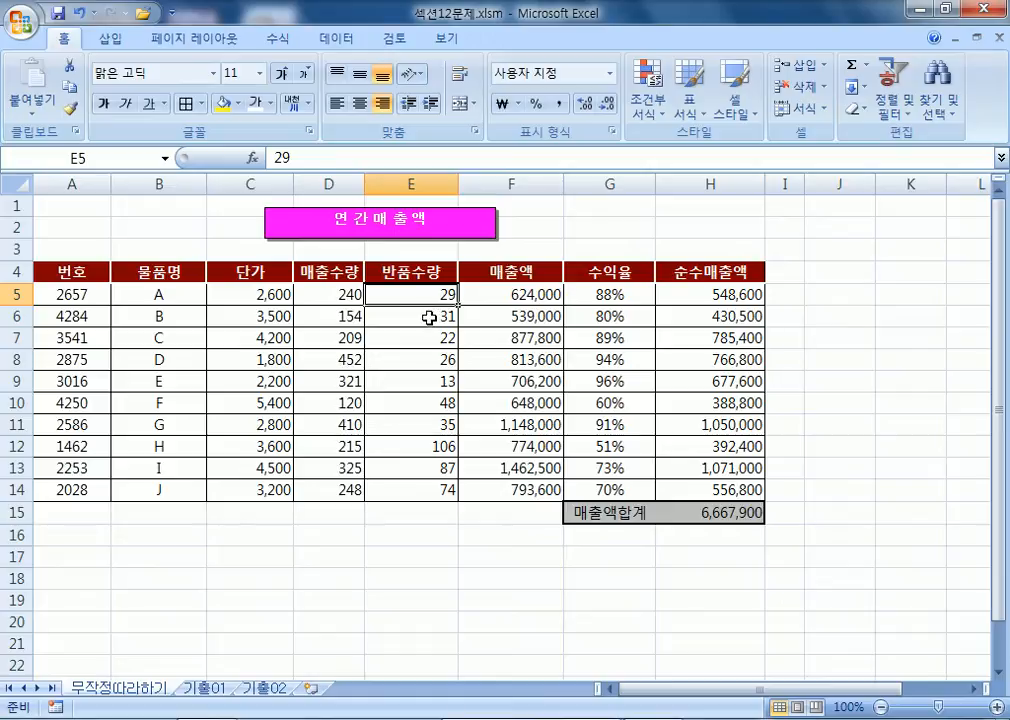
click(428, 320)
text(41)
key(Return)
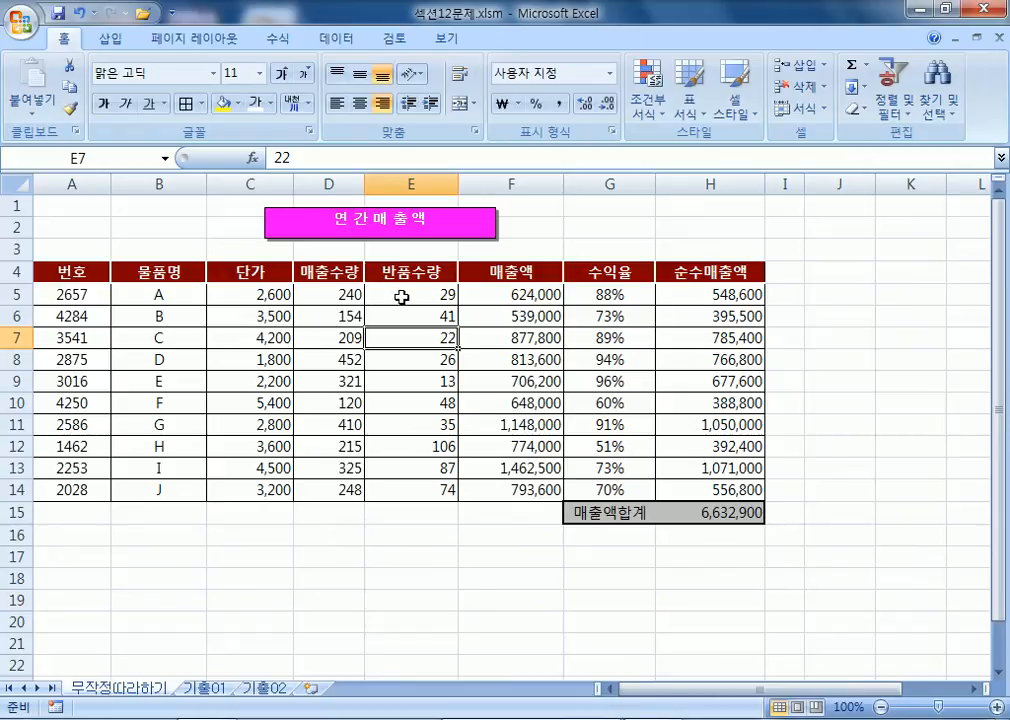
Switch to Notepad and add 29 beside 19 and 41 beside 31 under 반품수량, separated by tabs
click(402, 296)
key(alt+Tab)
click(151, 258)
key(Tab)
text(29)
click(151, 312)
key(Tab)
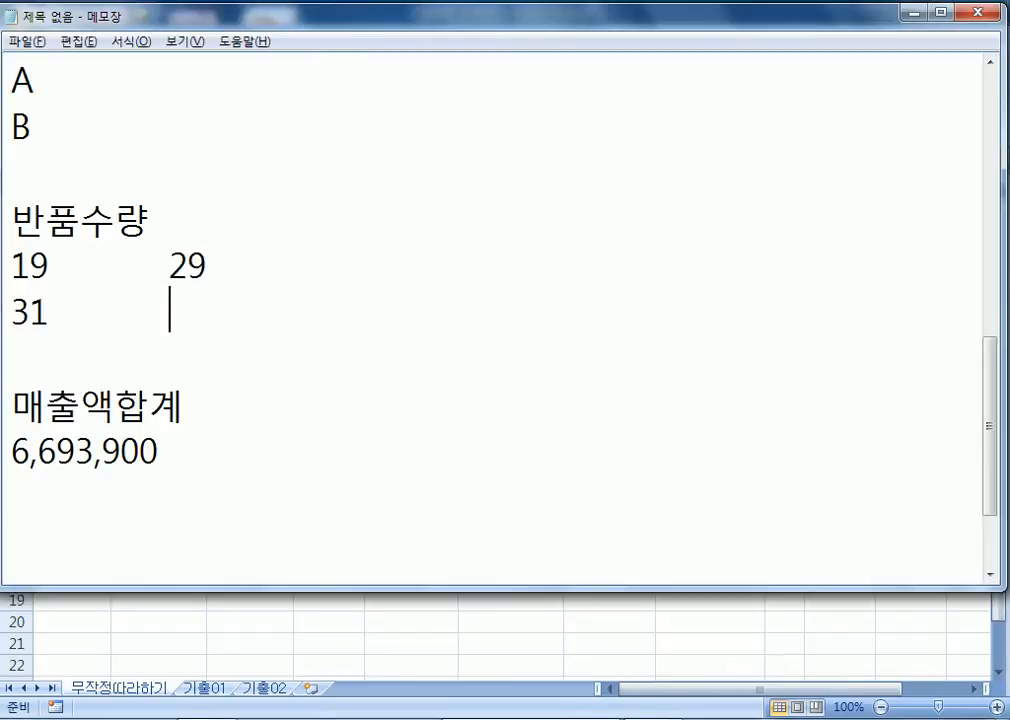
text(41)
Copy the total from H15 in Excel and paste it after the first 매출액합계 amount in Notepad, separated by tabs
key(Down)
key(Down)
key(Down)
key(End)
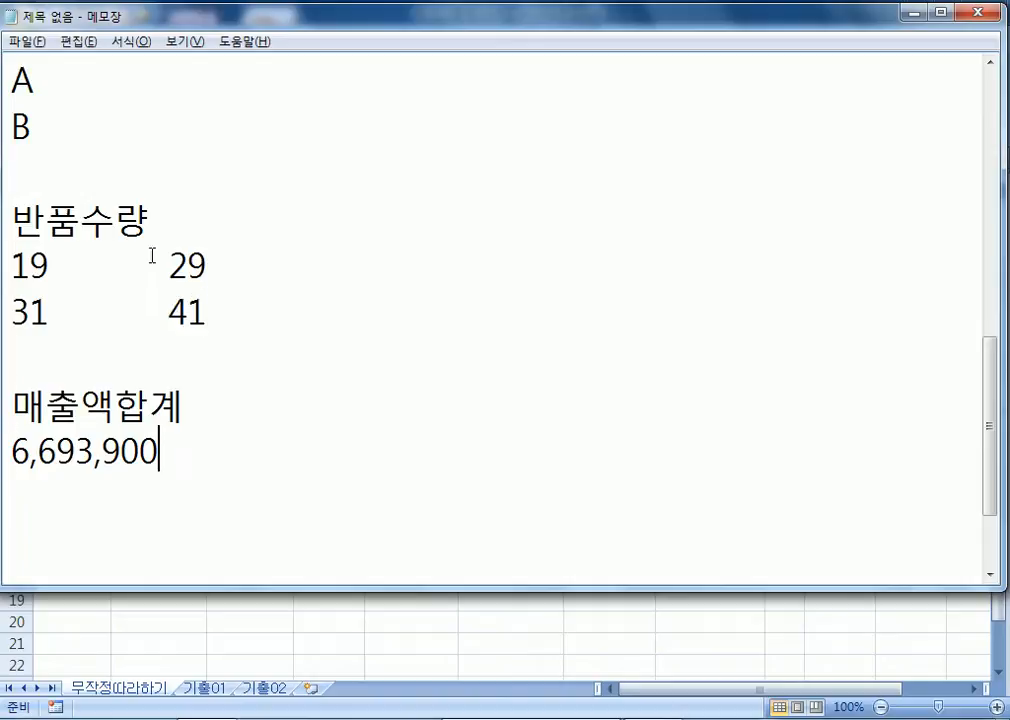
key(alt+Tab)
click(676, 512)
key(ctrl+c)
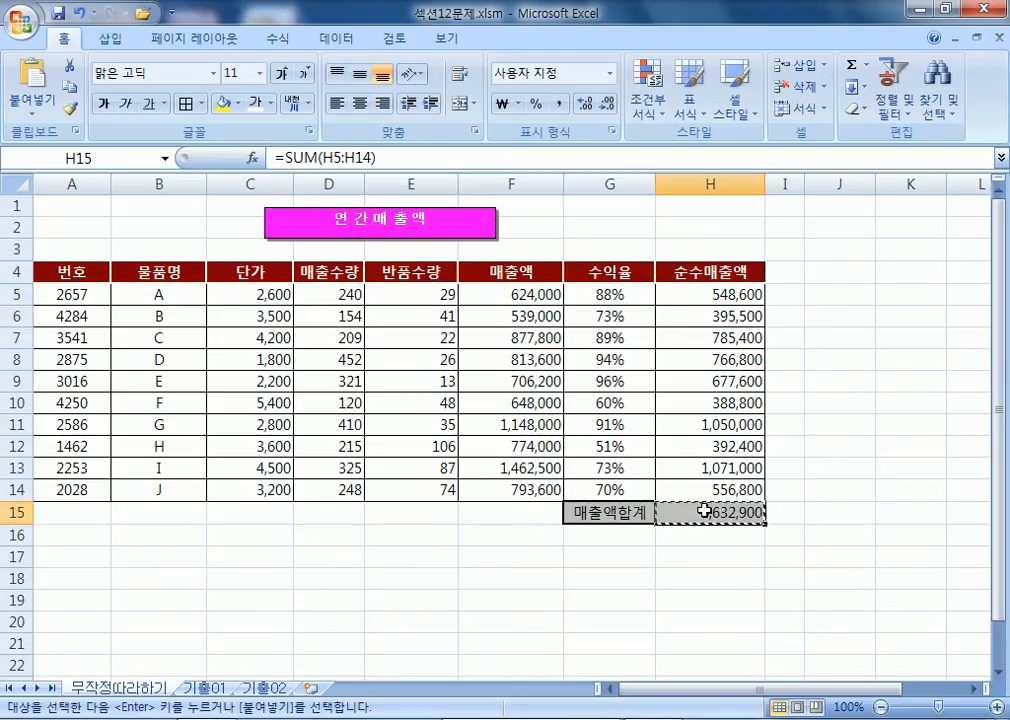
key(alt+Tab)
key(ctrl+v)
drag(160, 448, 173, 451)
key(Tab)
key(Tab)
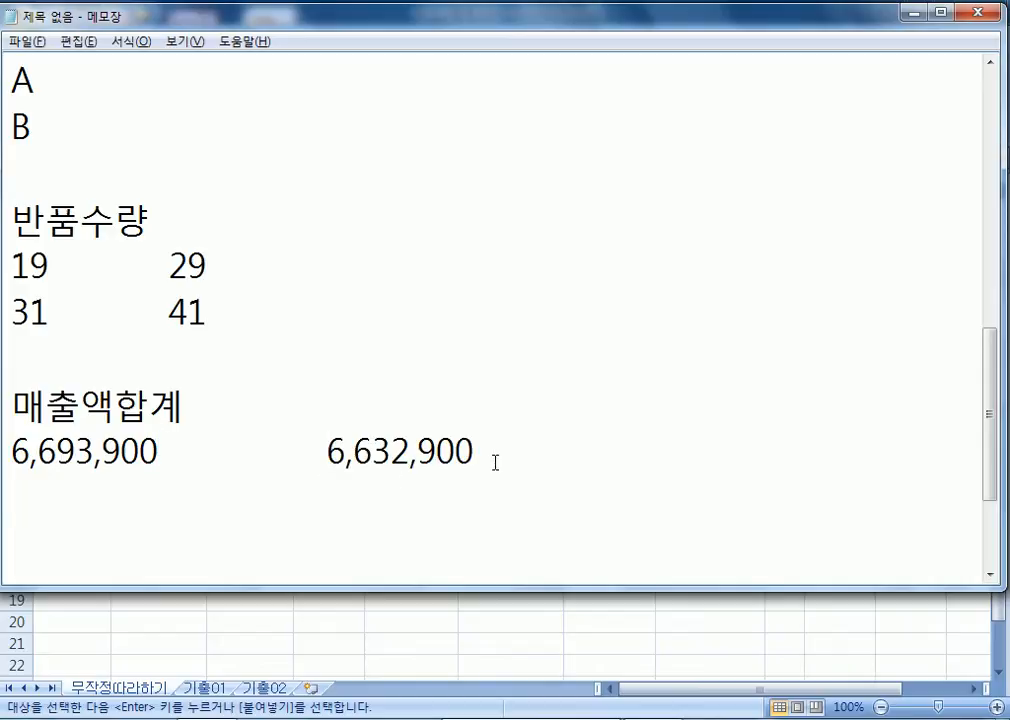
Switch to Excel and set 반품수량 to 9 for product A in E5 and 21 for product B in E6
key(alt+Tab)
click(451, 296)
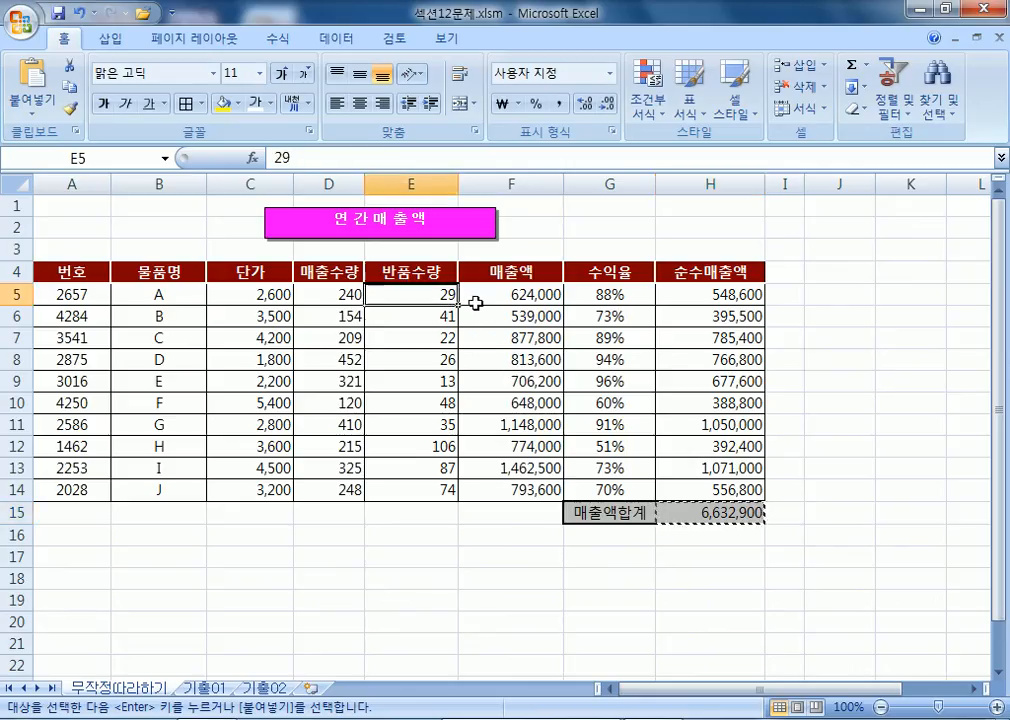
text(19)
key(ctrl+Return)
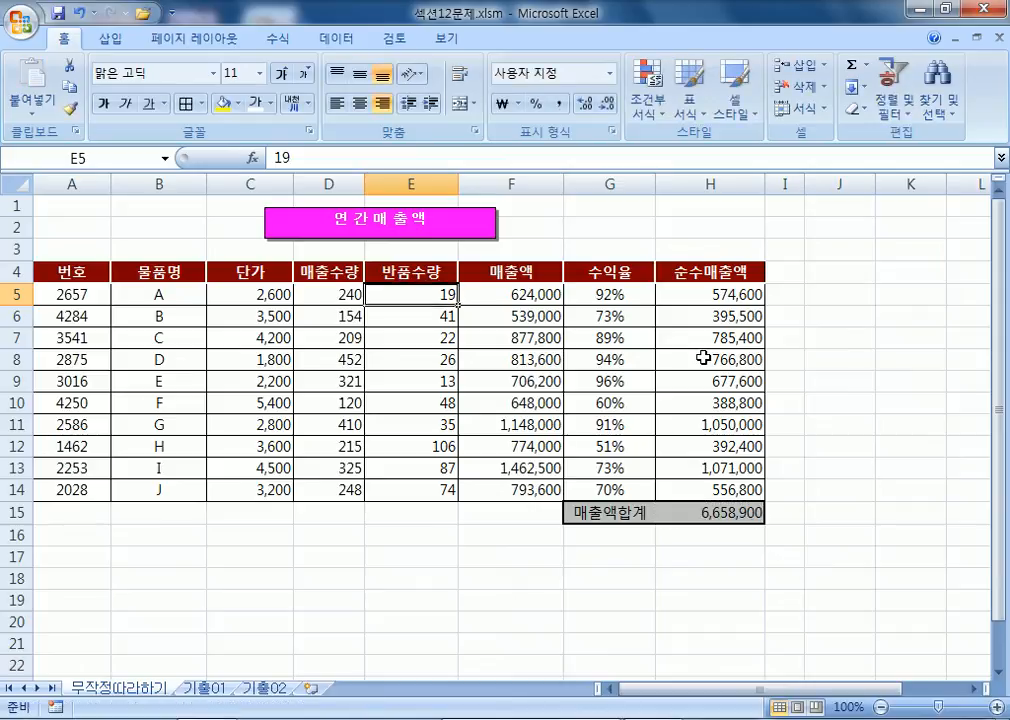
text(9)
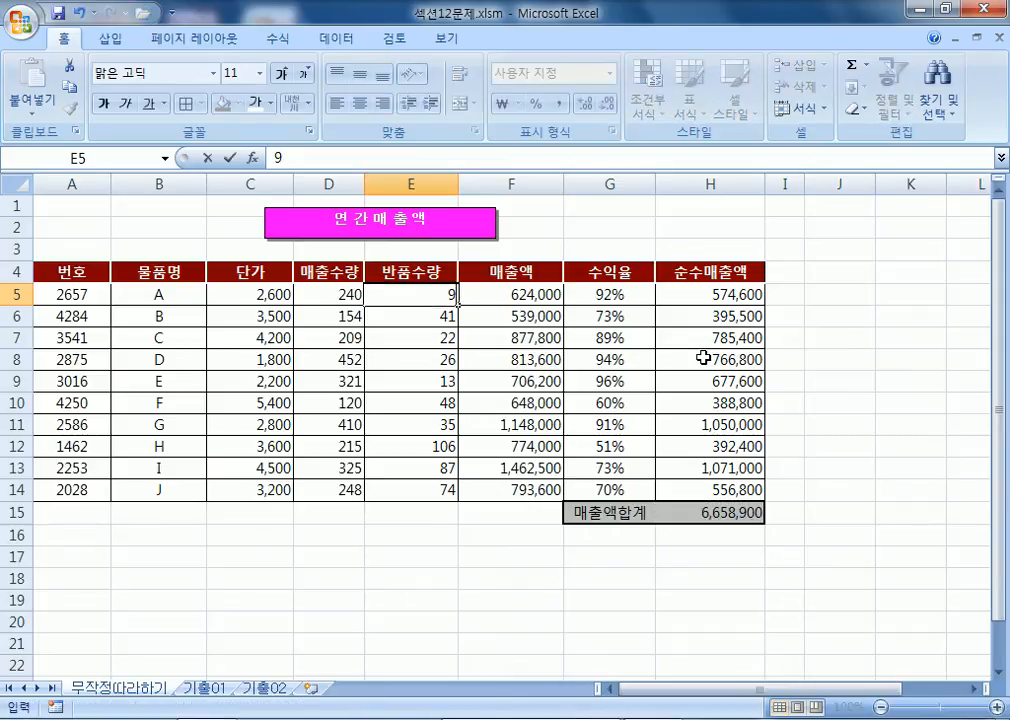
key(Return)
text(31)
key(shift+Return)
key(Return)
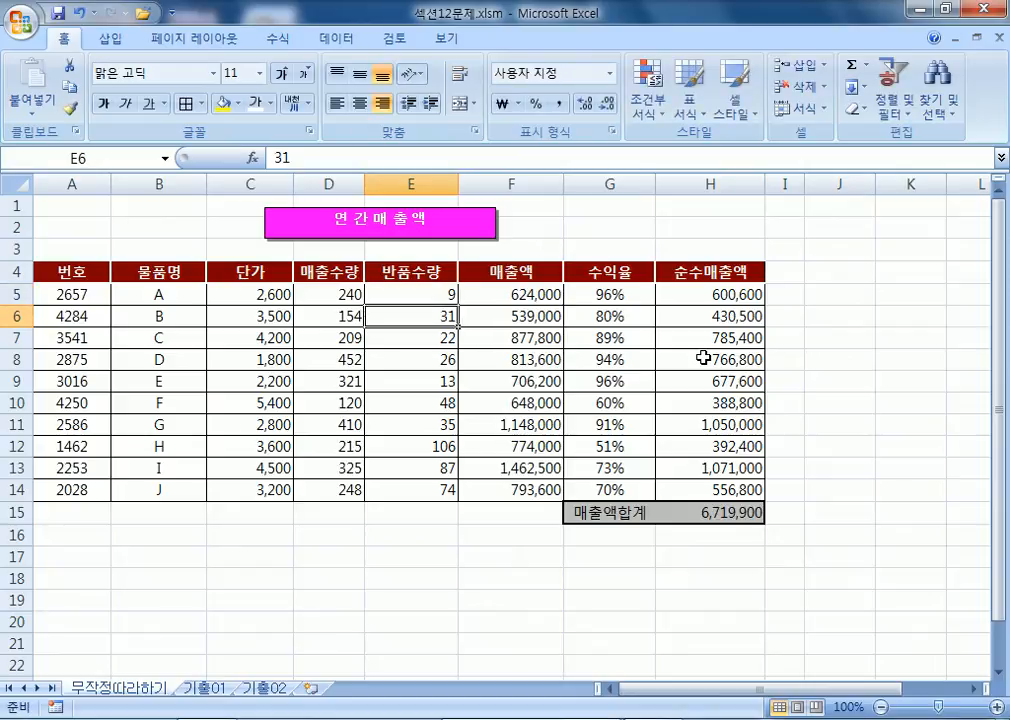
text(21)
key(Return)
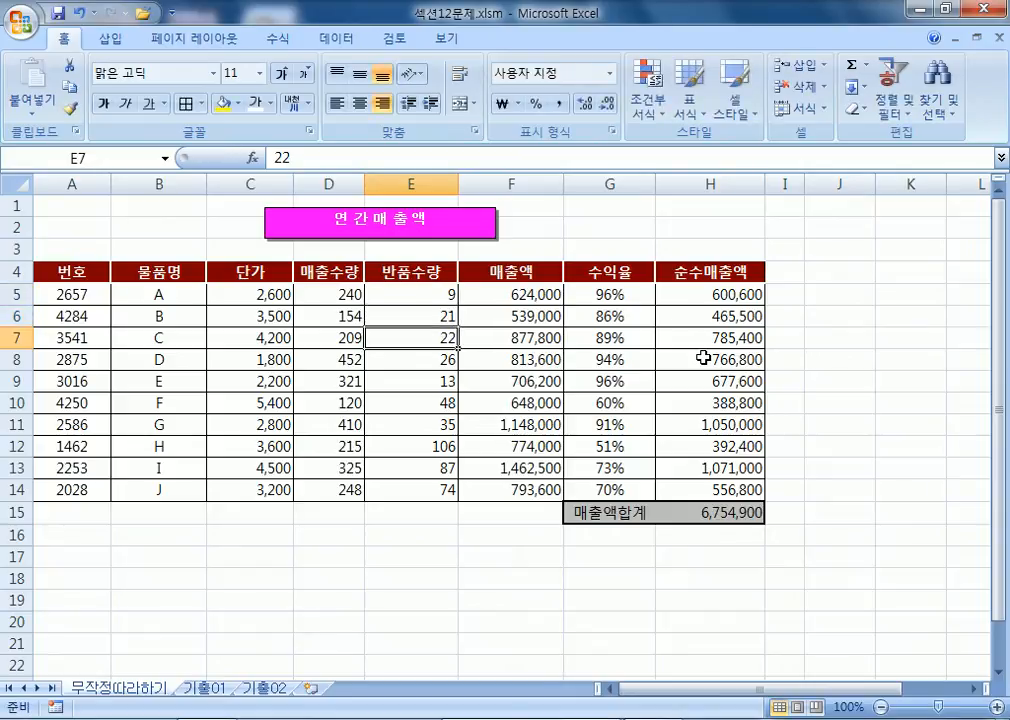
Add 9 and 21 as a third tab-separated column of 반품수량 values in Notepad and compare them with the first column
drag(428, 293, 424, 318)
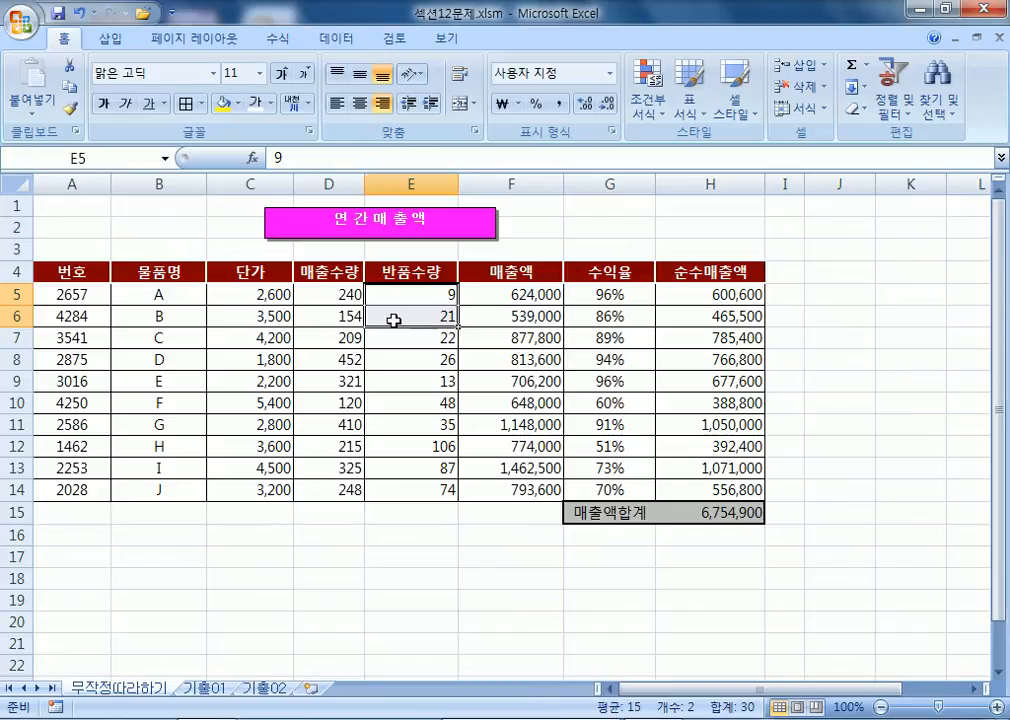
key(alt+Tab)
click(228, 282)
key(Tab)
text(9)
key(Down)
key(Tab)
text(21)
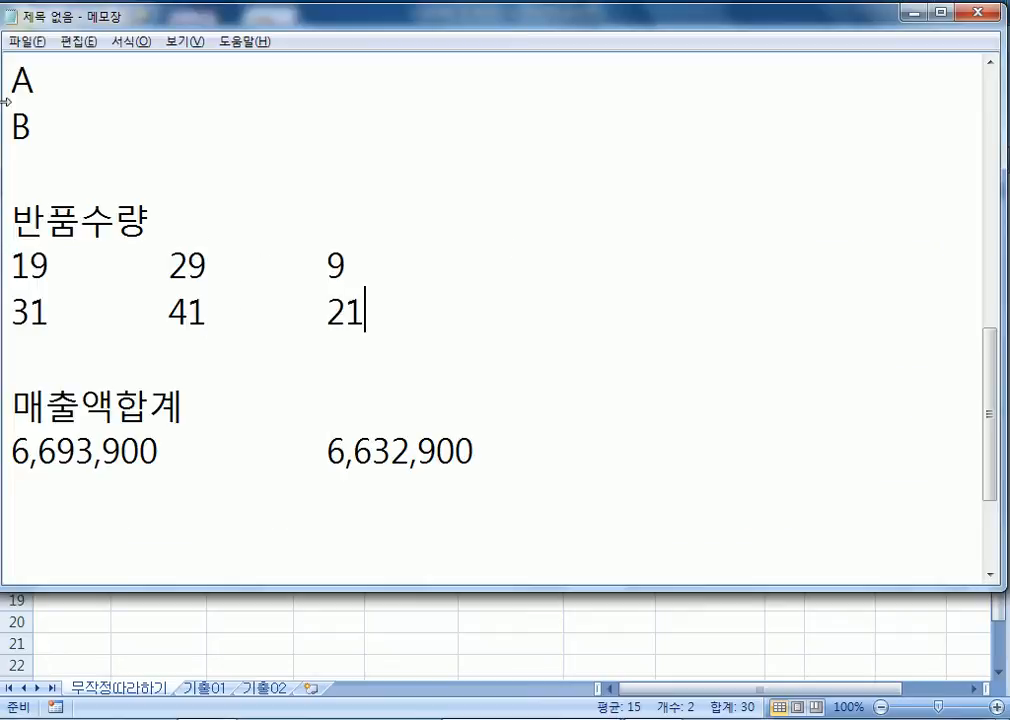
drag(14, 263, 59, 262)
drag(31, 313, 3, 311)
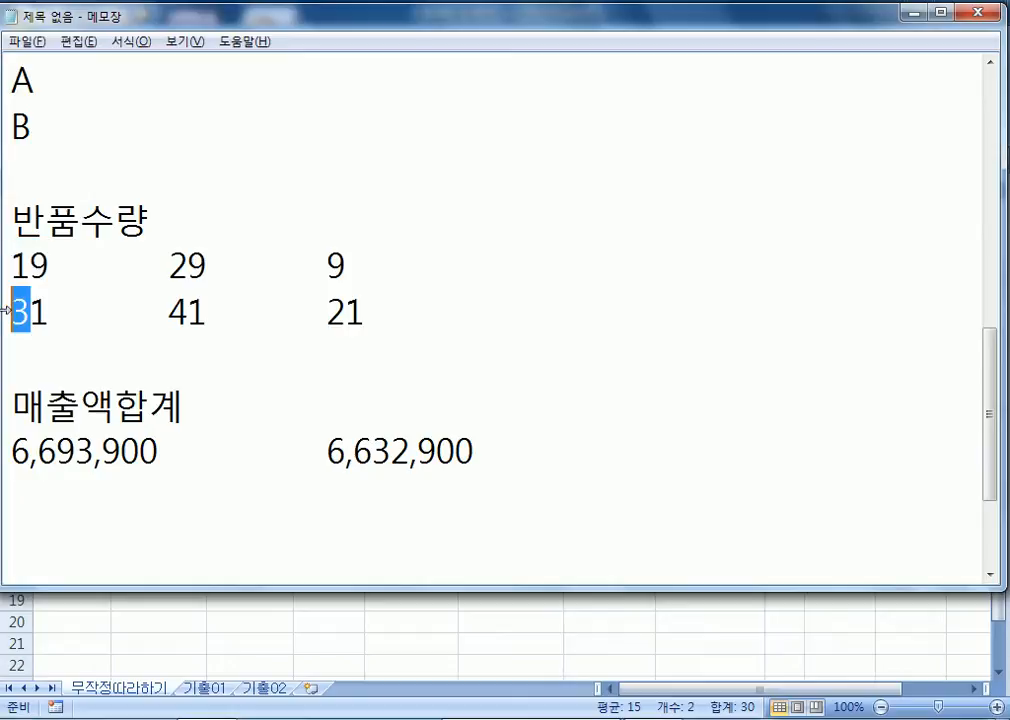
double_click(333, 263)
drag(331, 311, 367, 317)
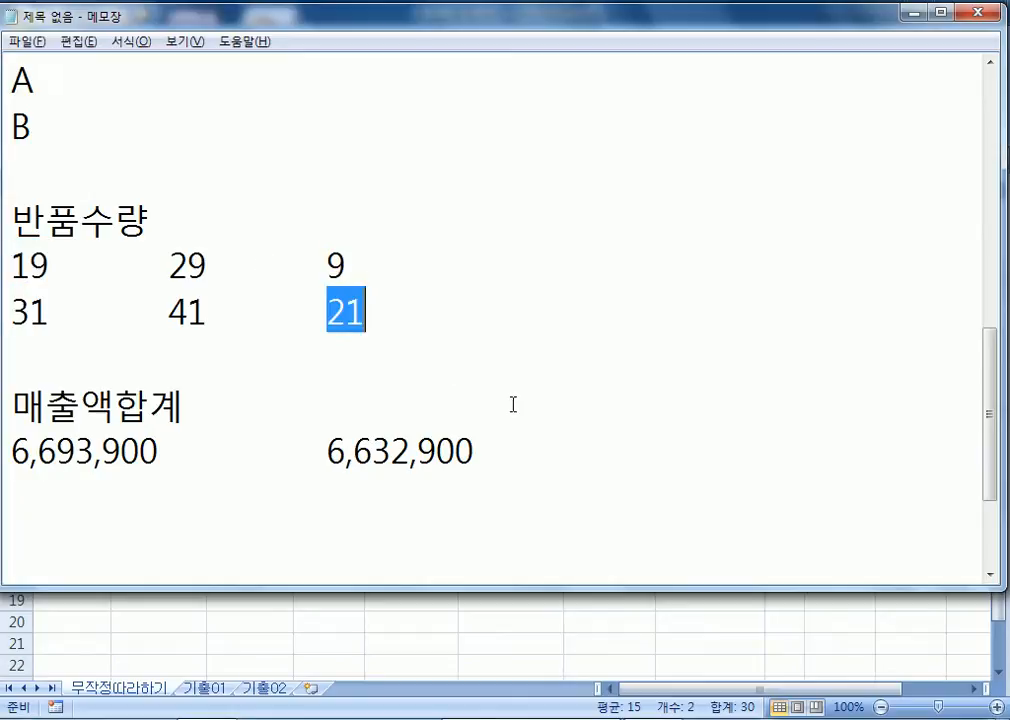
Copy the total from H15 in Excel and paste it as the third tab-separated 매출액합계 amount in Notepad
key(alt+Tab)
click(710, 513)
key(ctrl+c)
key(alt+Tab)
click(480, 462)
key(ctrl+v)
click(483, 462)
key(Tab)
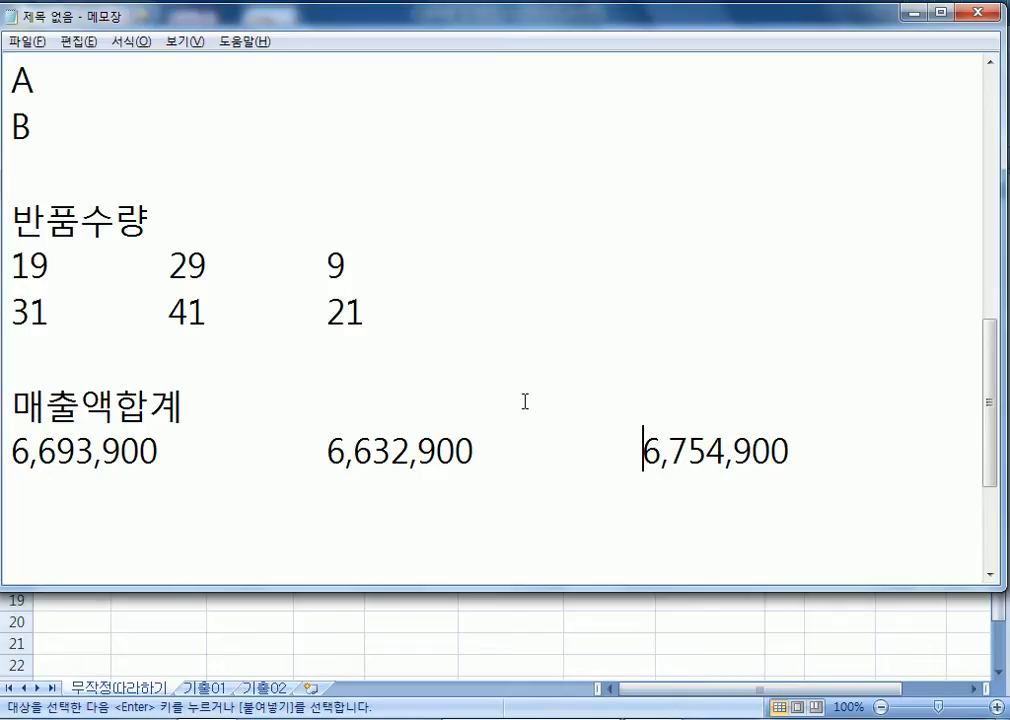
Switch to Excel, undo the last three 반품수량 edits in E5:E6 and set product B's value in E6 to 31
key(alt+Tab)
drag(410, 297, 411, 330)
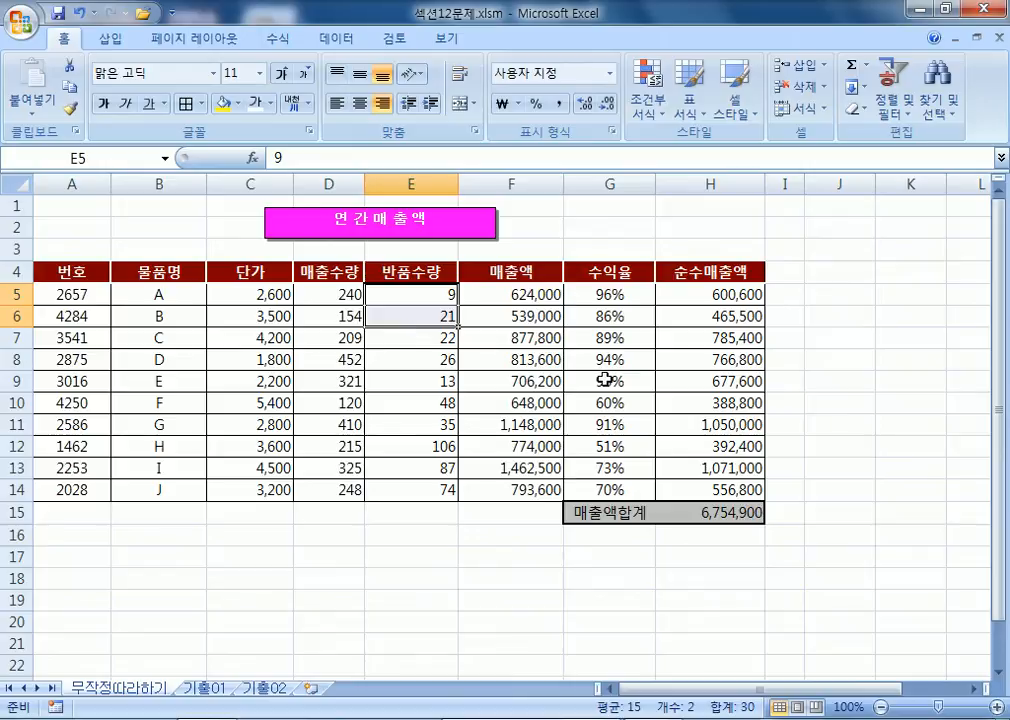
key(ctrl+z)
key(ctrl+z)
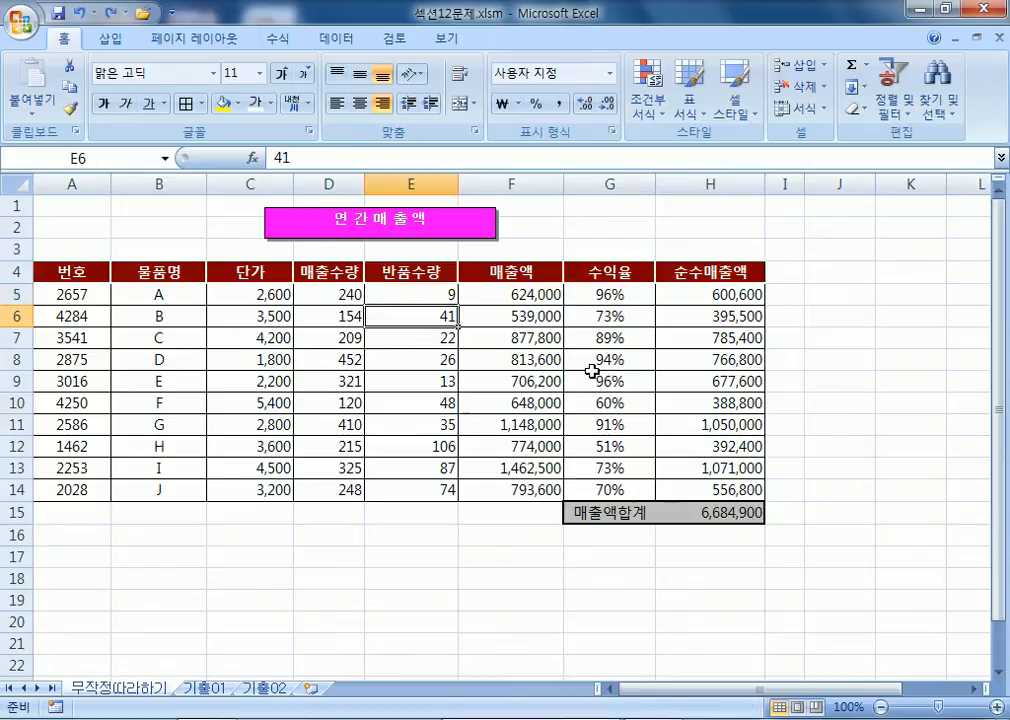
key(ctrl+z)
click(405, 316)
text(31)
key(Return)
click(385, 293)
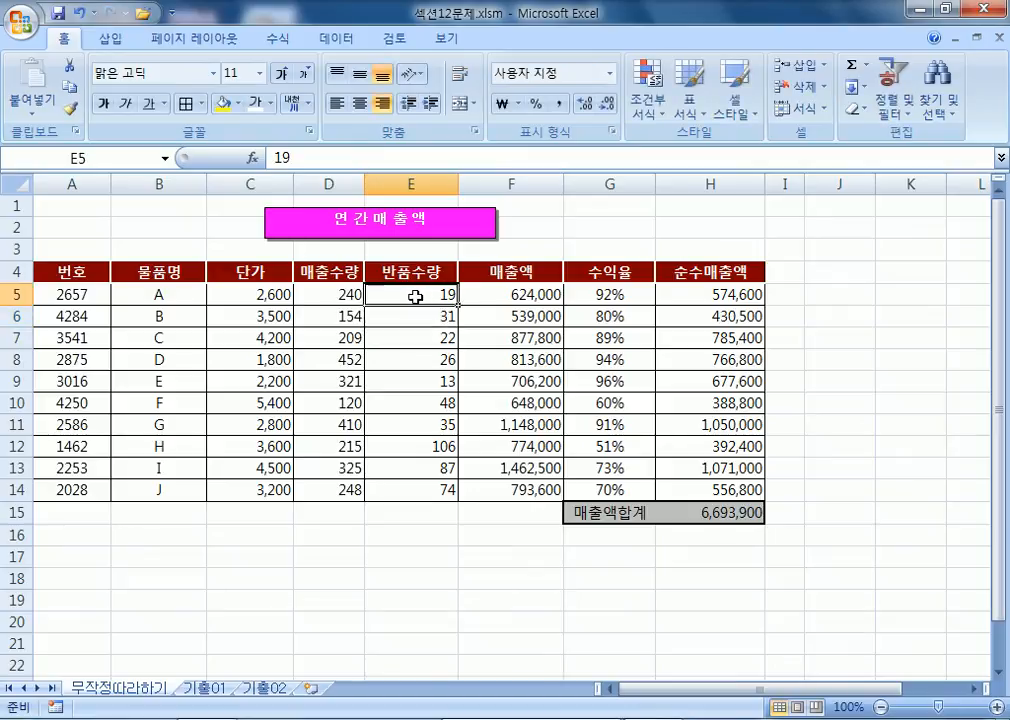
Review in Notepad each pair of 반품수량 values for products A and B together with its matching 매출액합계 amount
key(alt+Tab)
key(alt+Tab)
key(alt+Tab)
scroll(85, 306, up, 2)
scroll(107, 318, down, 1)
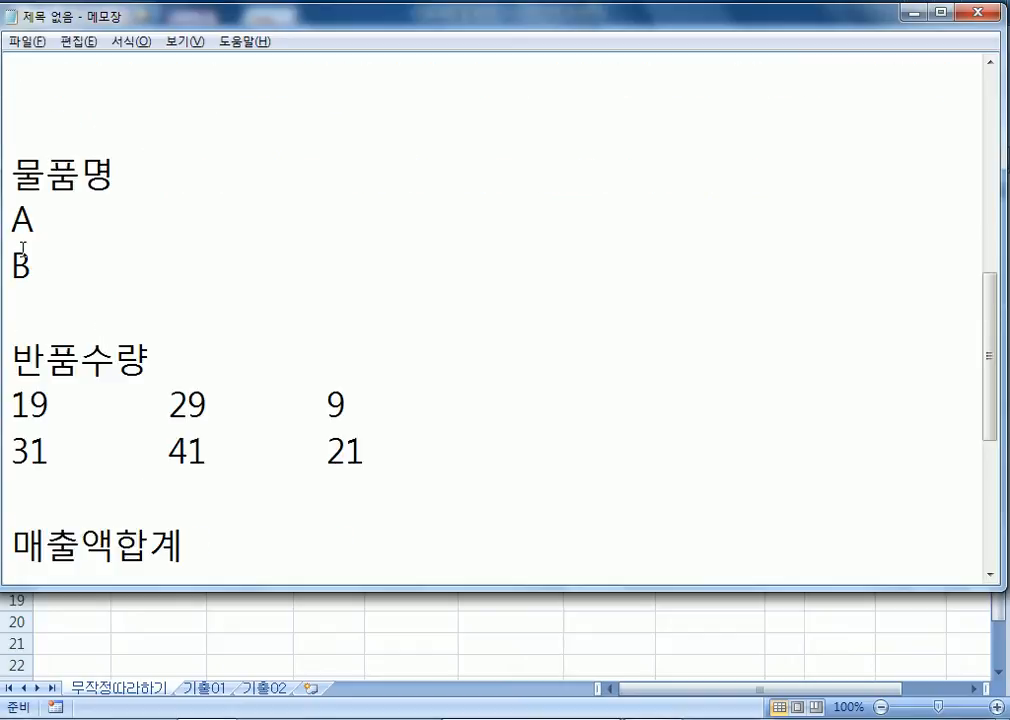
drag(14, 220, 32, 262)
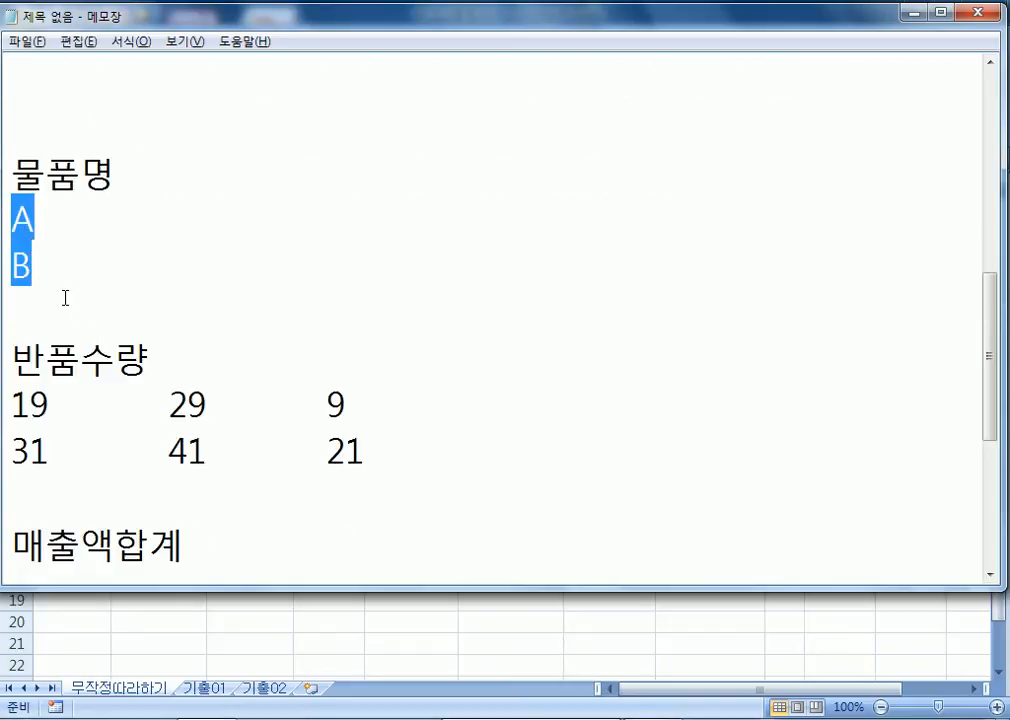
scroll(64, 296, down, 1)
drag(19, 260, 46, 264)
drag(45, 309, 12, 313)
drag(157, 451, 4, 447)
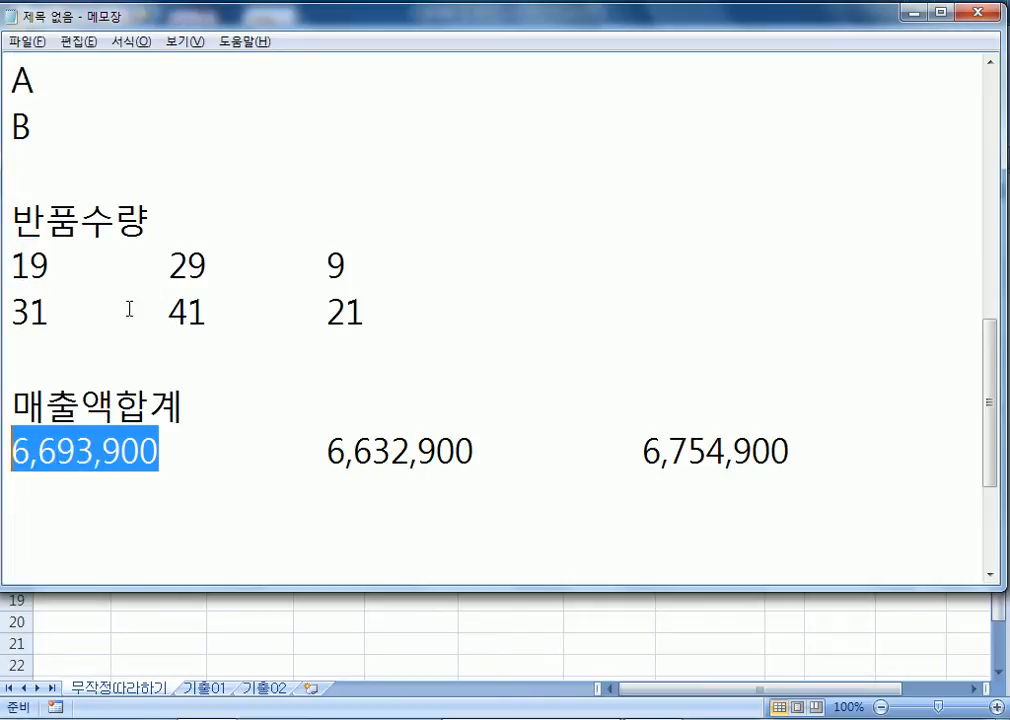
drag(170, 264, 204, 264)
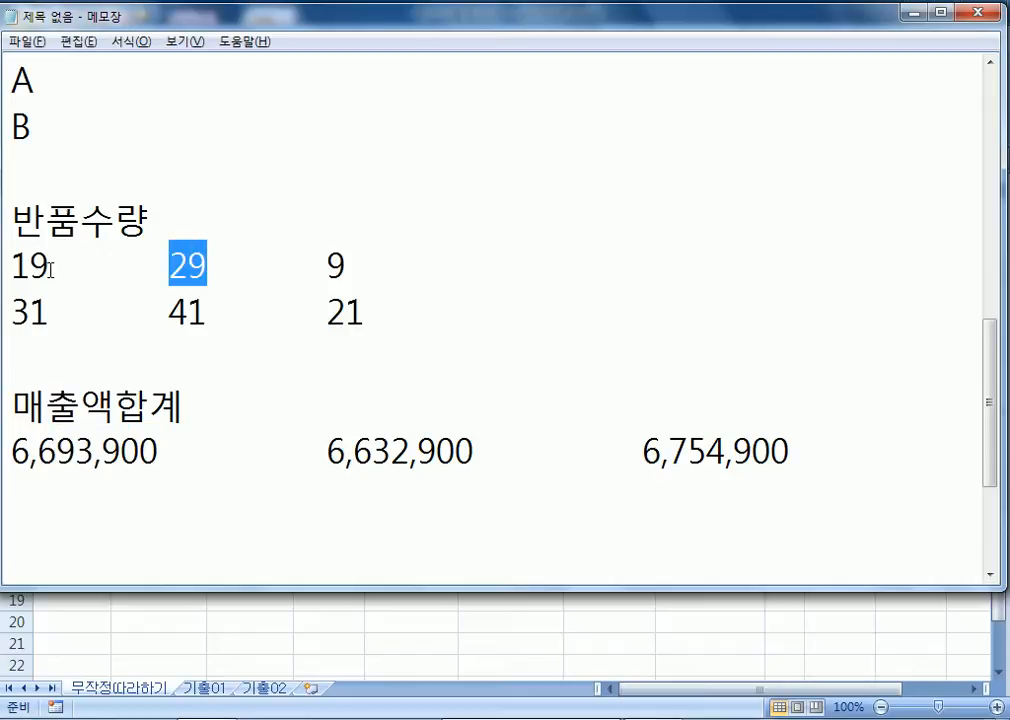
drag(171, 314, 205, 313)
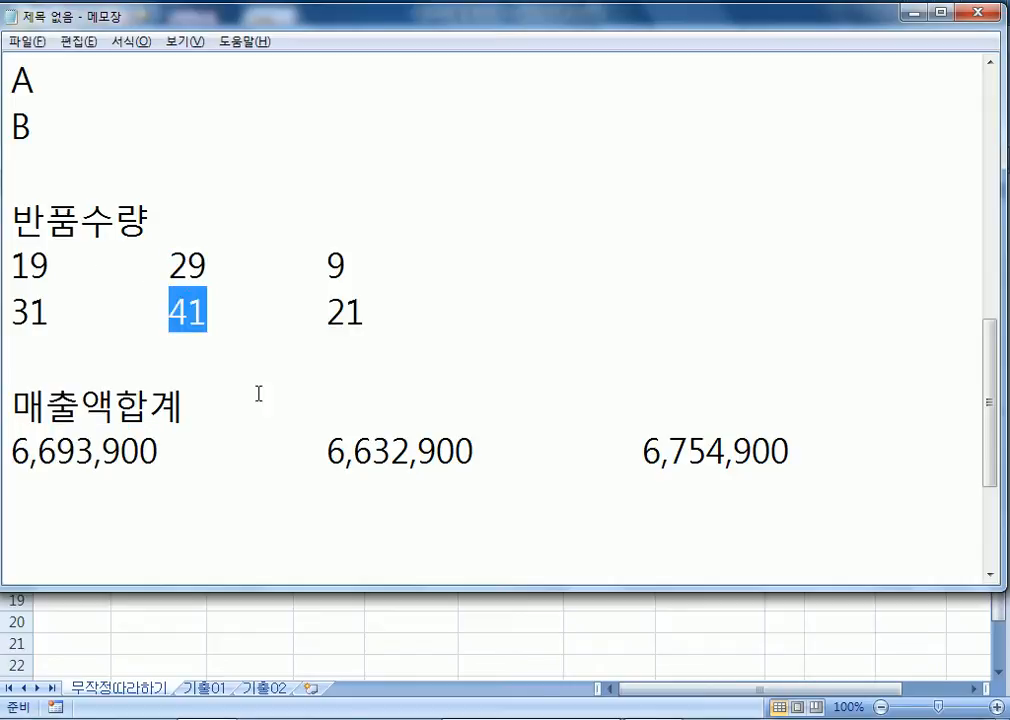
drag(327, 451, 494, 459)
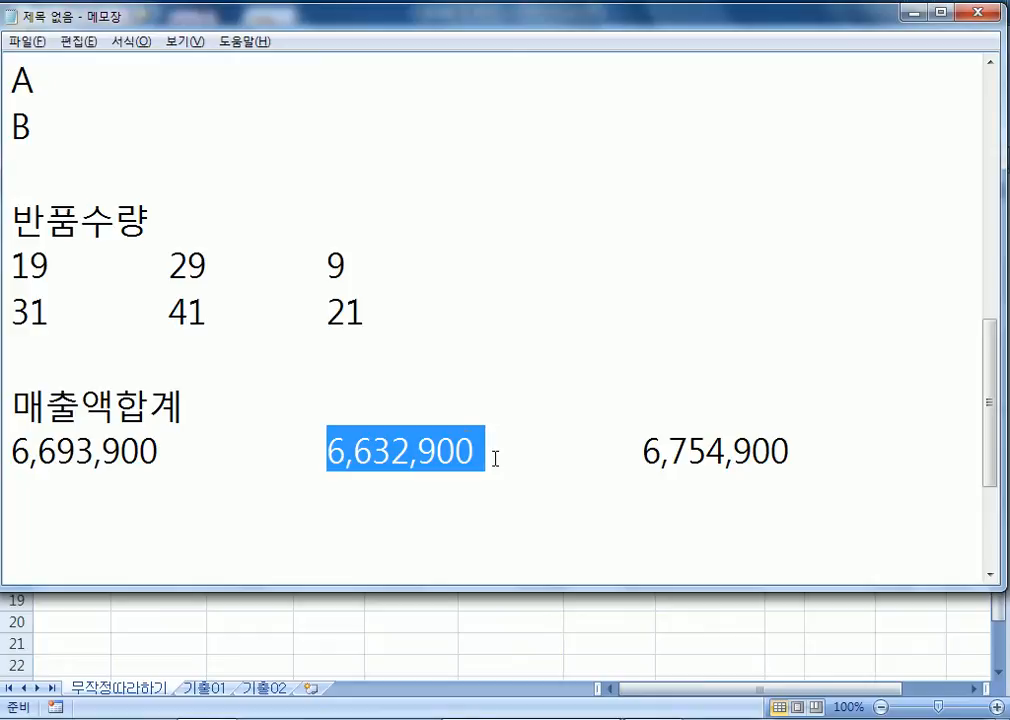
drag(327, 264, 347, 265)
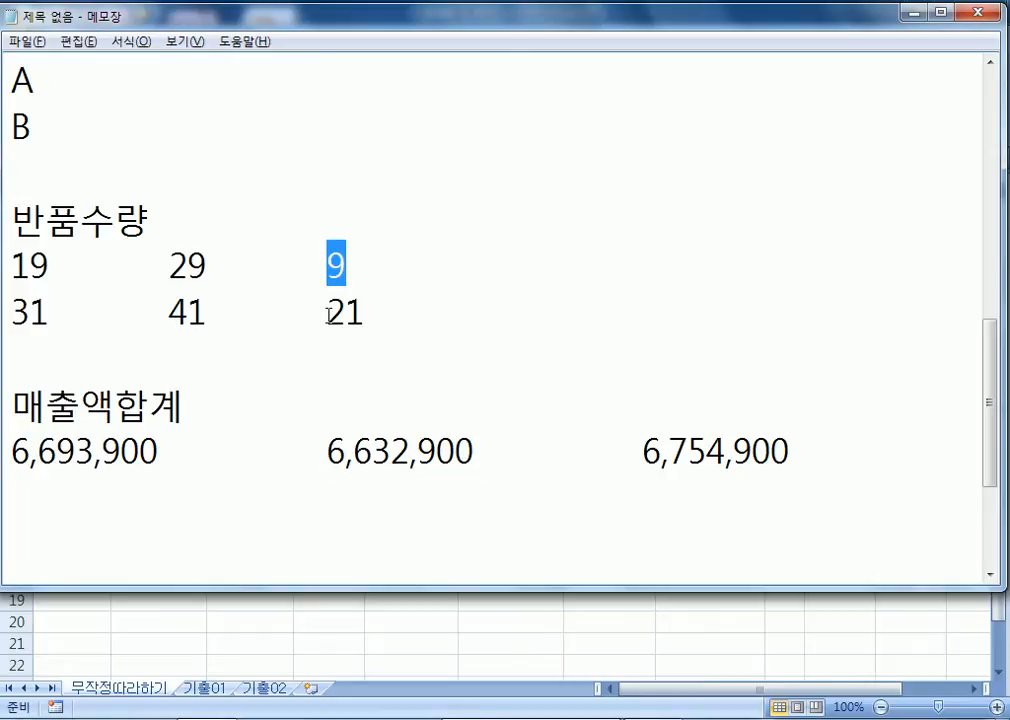
drag(328, 314, 367, 315)
drag(638, 454, 794, 461)
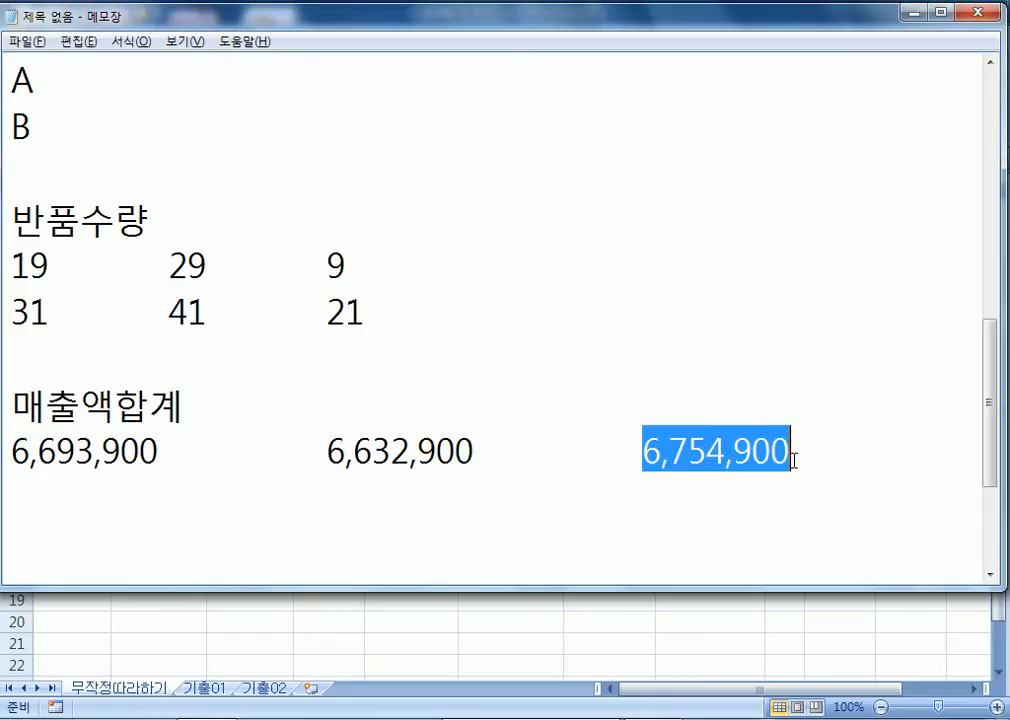
click(491, 481)
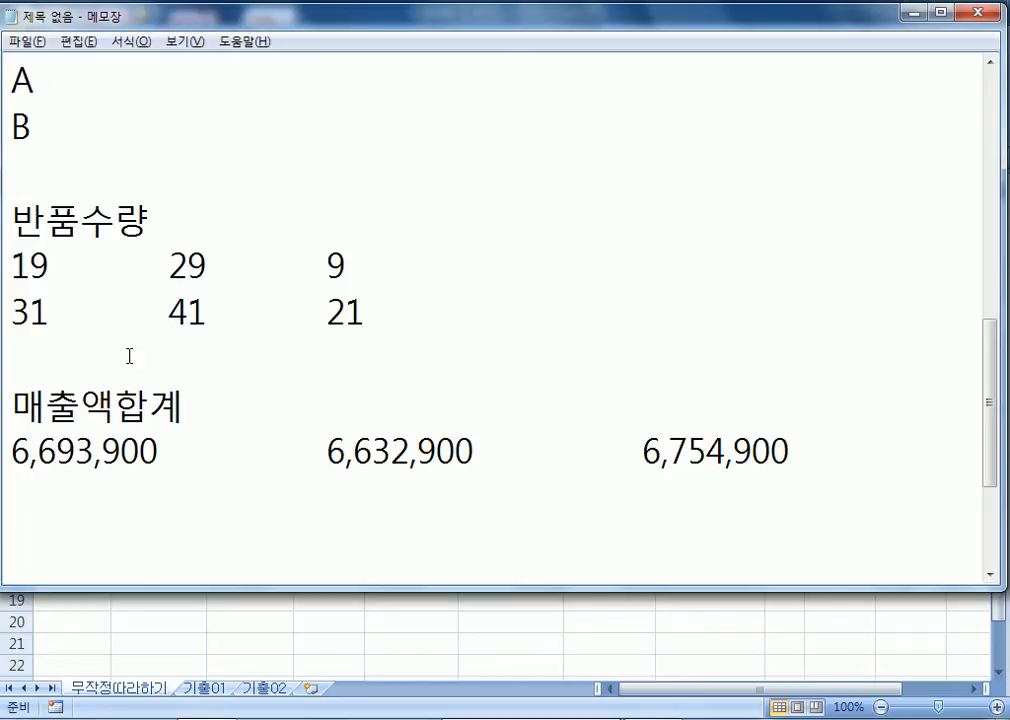
Go through the three pairs of 반품수량 values in the Notepad notes once more, column by column
drag(13, 262, 48, 263)
drag(48, 314, 30, 314)
drag(171, 263, 207, 264)
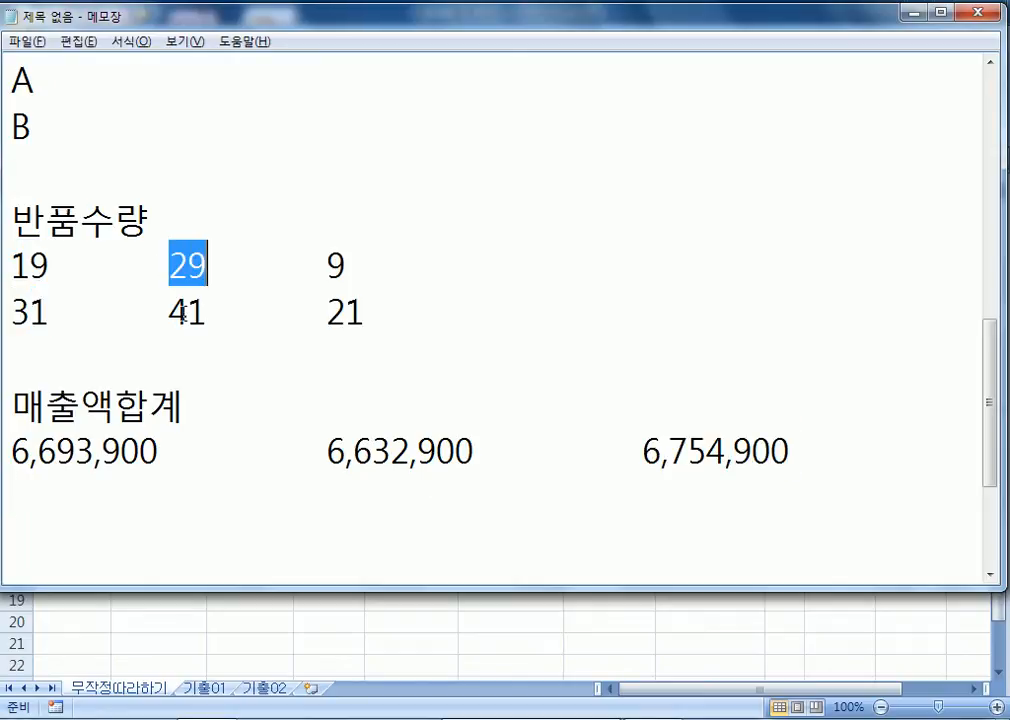
drag(169, 313, 210, 312)
drag(328, 264, 352, 270)
drag(328, 313, 363, 313)
click(174, 262)
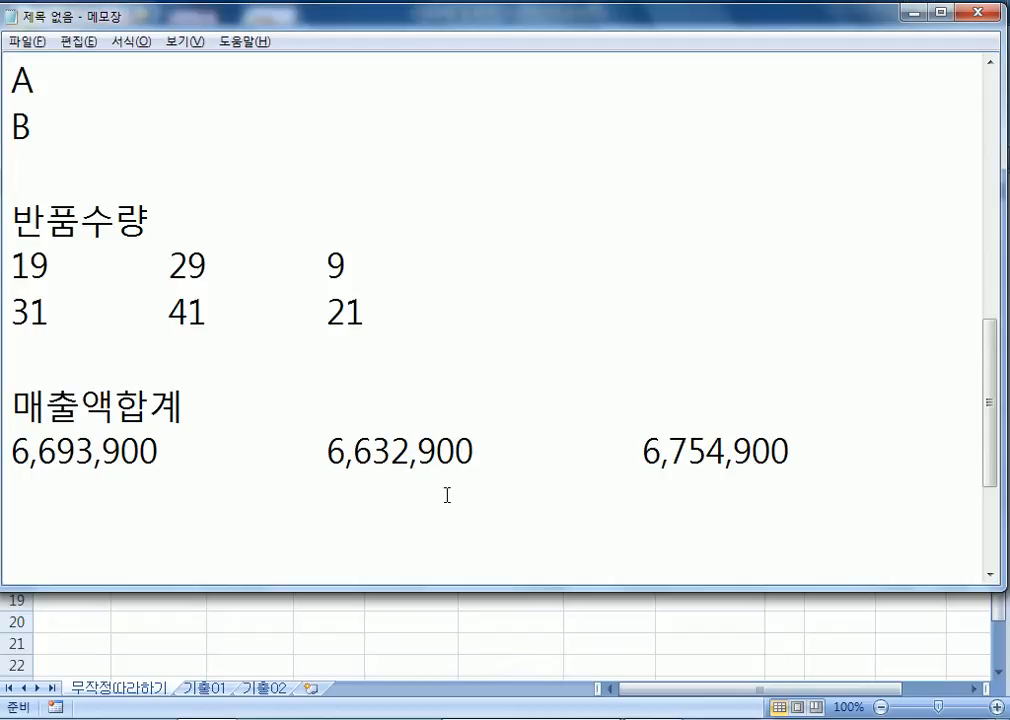
Switch to Excel and check the 반품수량 cells E5:E6 and the 매출액합계 formula in H15
key(alt+Tab)
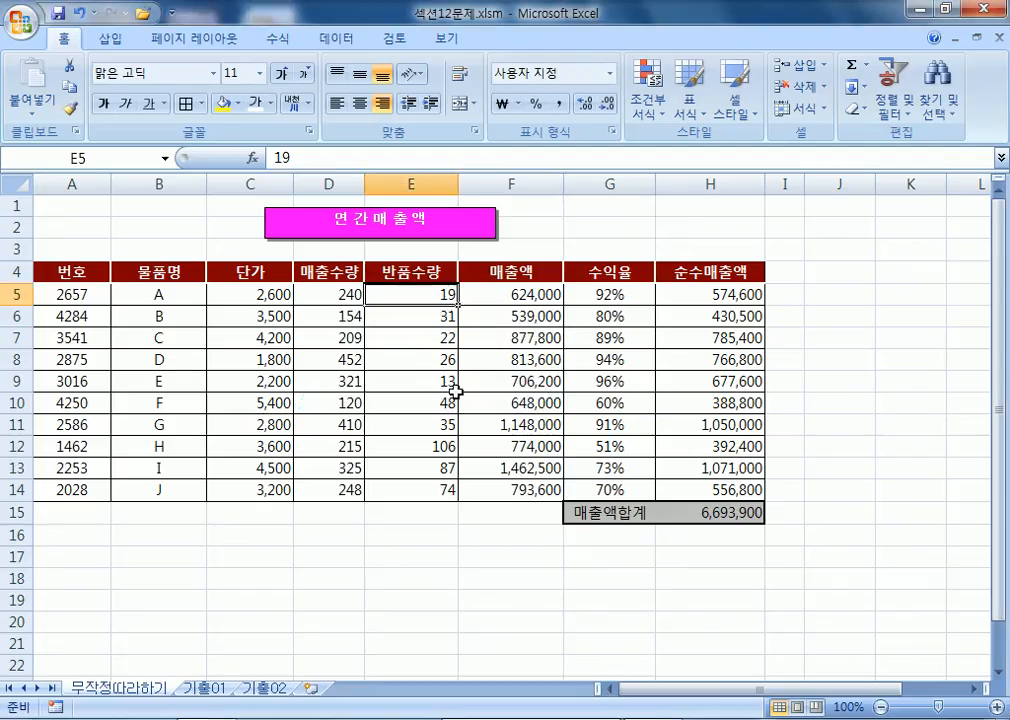
click(401, 313)
click(406, 291)
scroll(730, 380, down, 2)
click(706, 381)
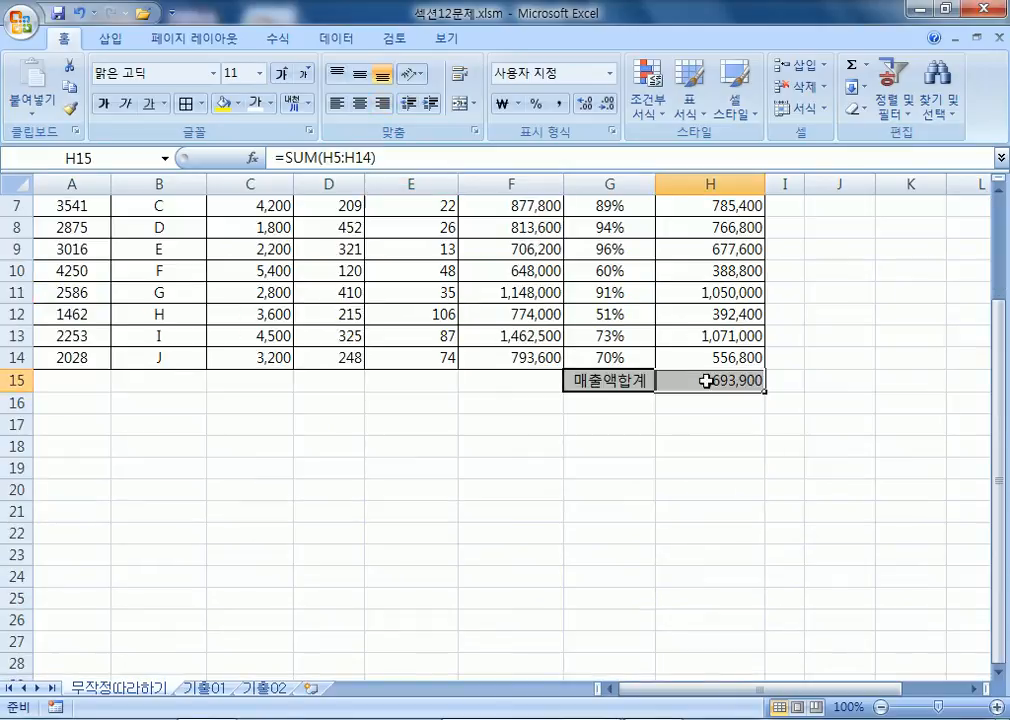
Compare the 반품수량 cells E5:E6 with the 매출액합계 in H15 again, glance at the Notepad notes and return to Excel
scroll(706, 381, up, 2)
drag(399, 299, 401, 313)
scroll(926, 413, down, 3)
click(726, 321)
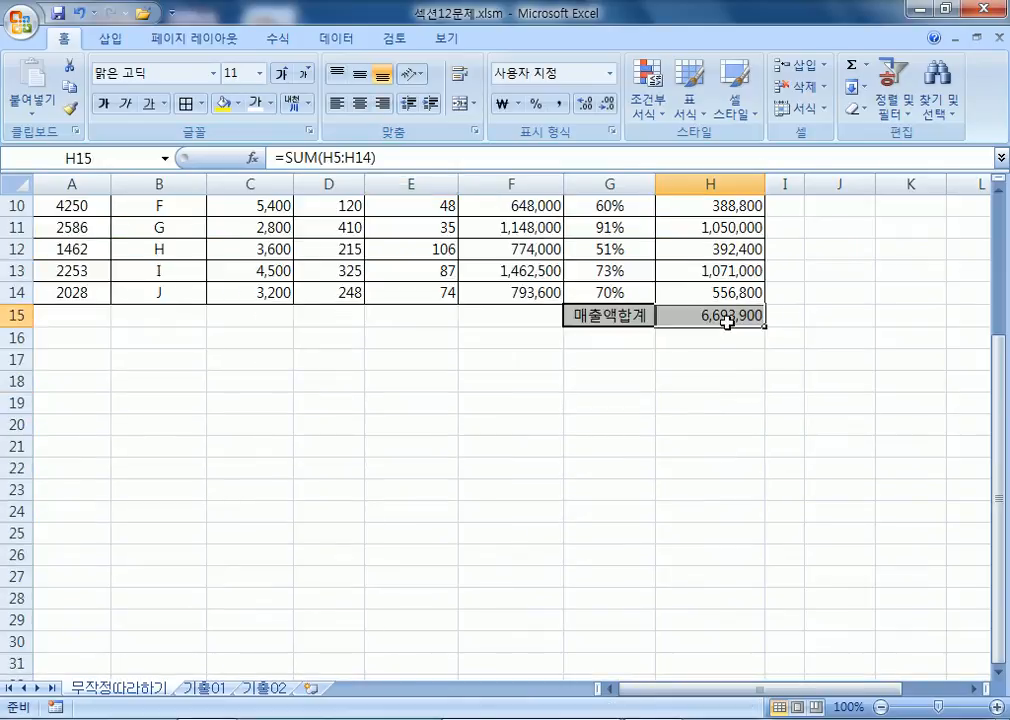
scroll(567, 292, up, 3)
drag(438, 289, 426, 318)
scroll(773, 383, down, 2)
click(745, 383)
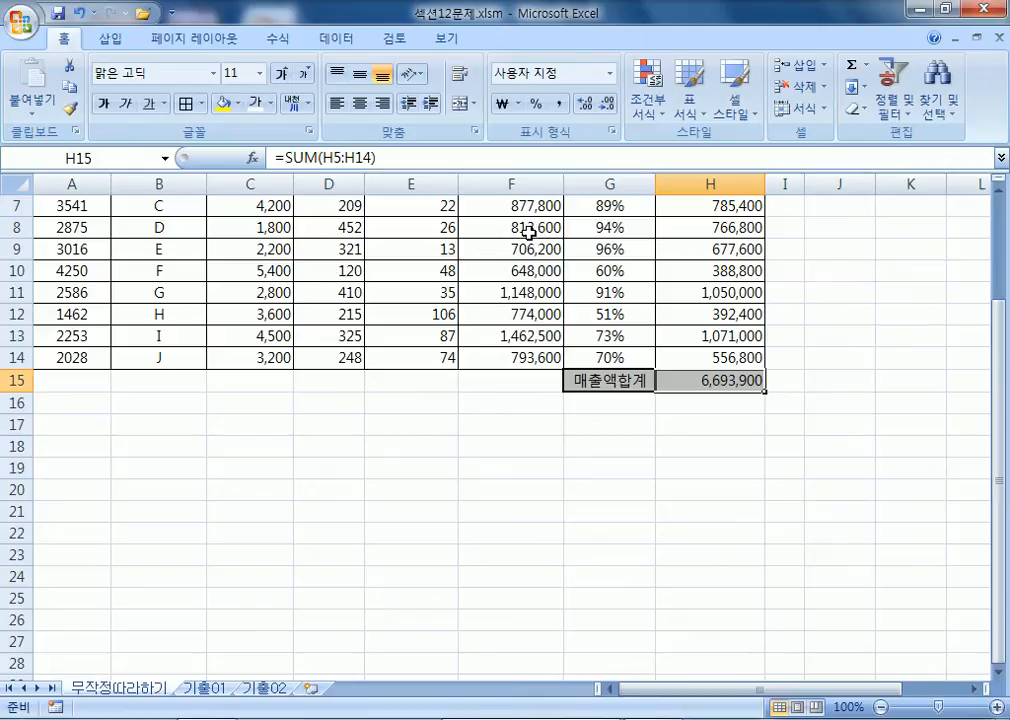
key(alt+Tab)
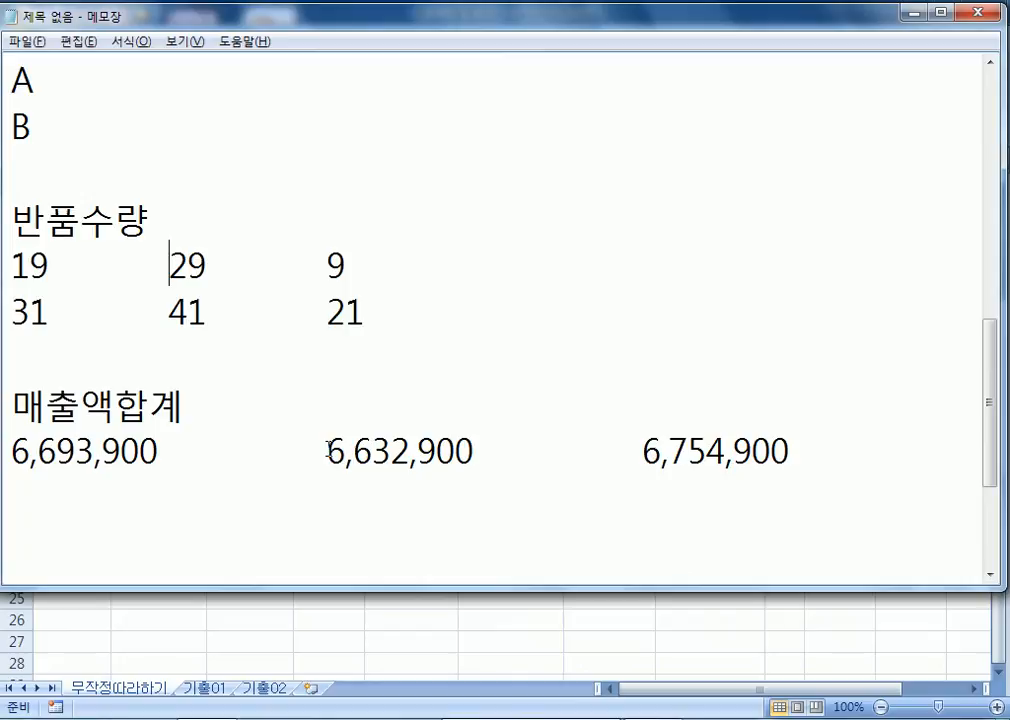
key(alt+Tab)
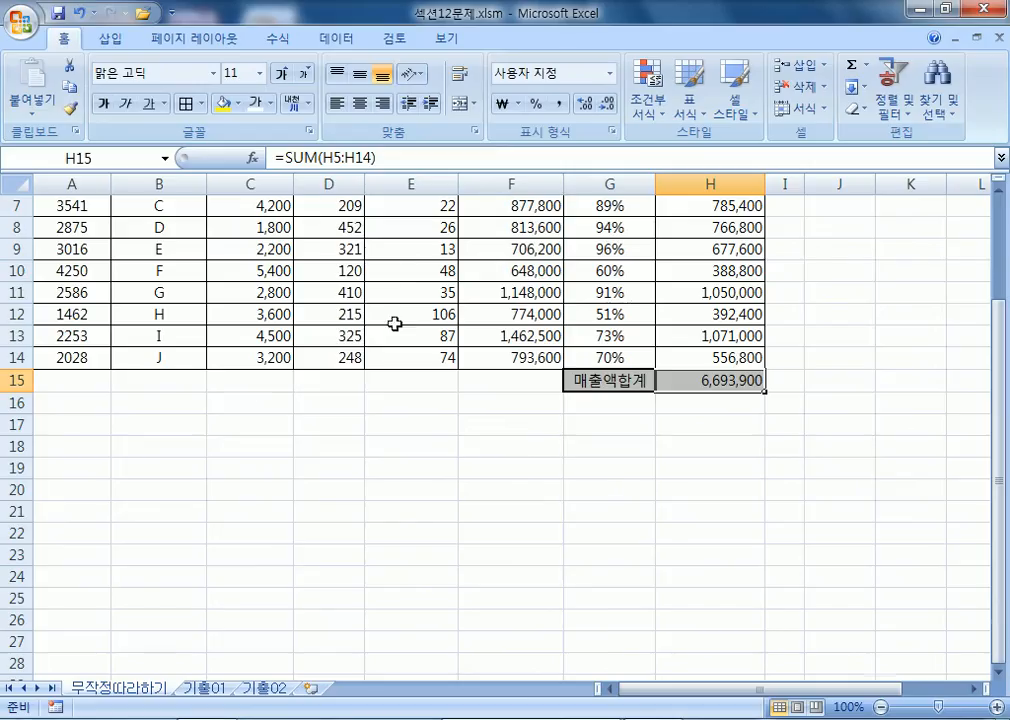
Set product A's 반품수량 in E5 to 30 and check the 매출액합계 in H15
scroll(381, 271, up, 2)
click(416, 295)
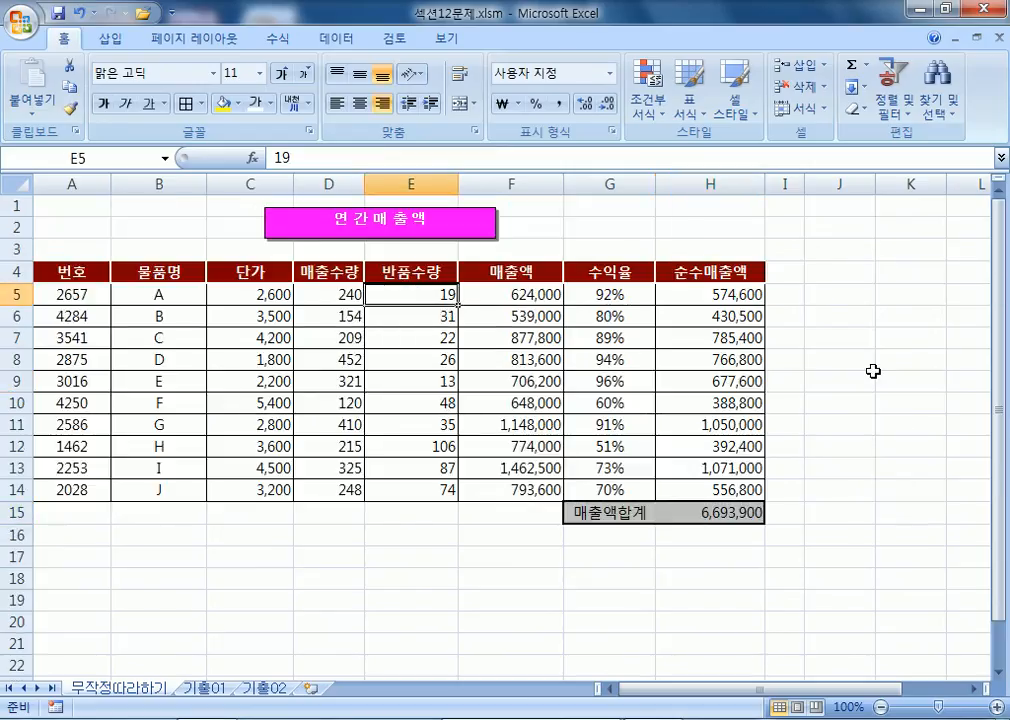
text(30)
key(Return)
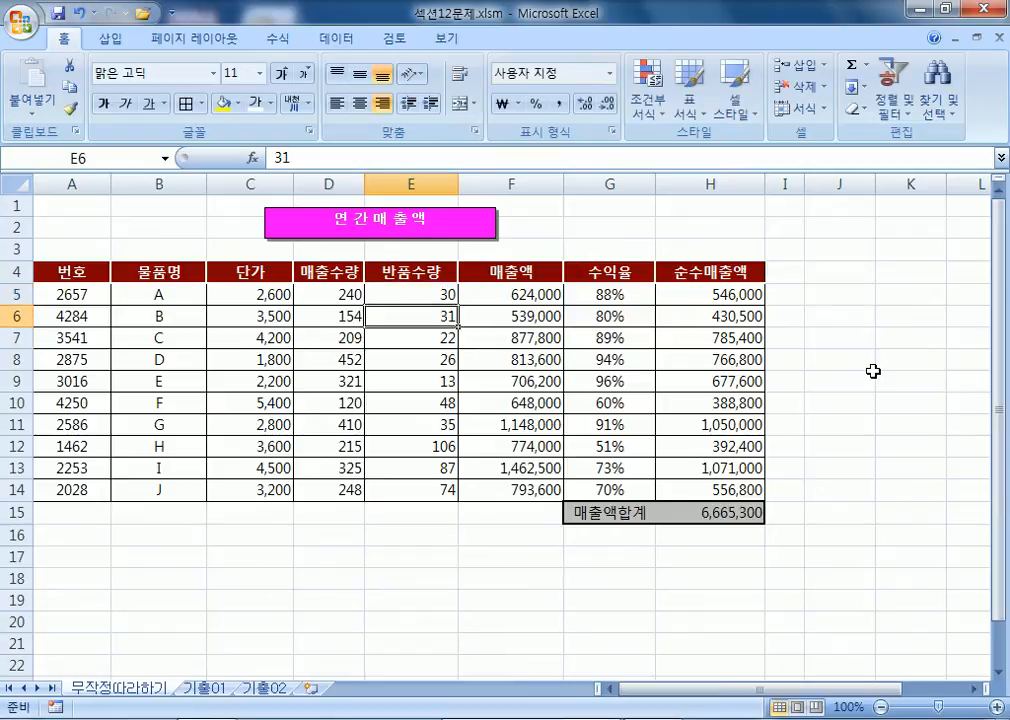
click(726, 510)
Set product B's 반품수량 in E6 to 40 and check the 매출액합계 in H15
click(425, 319)
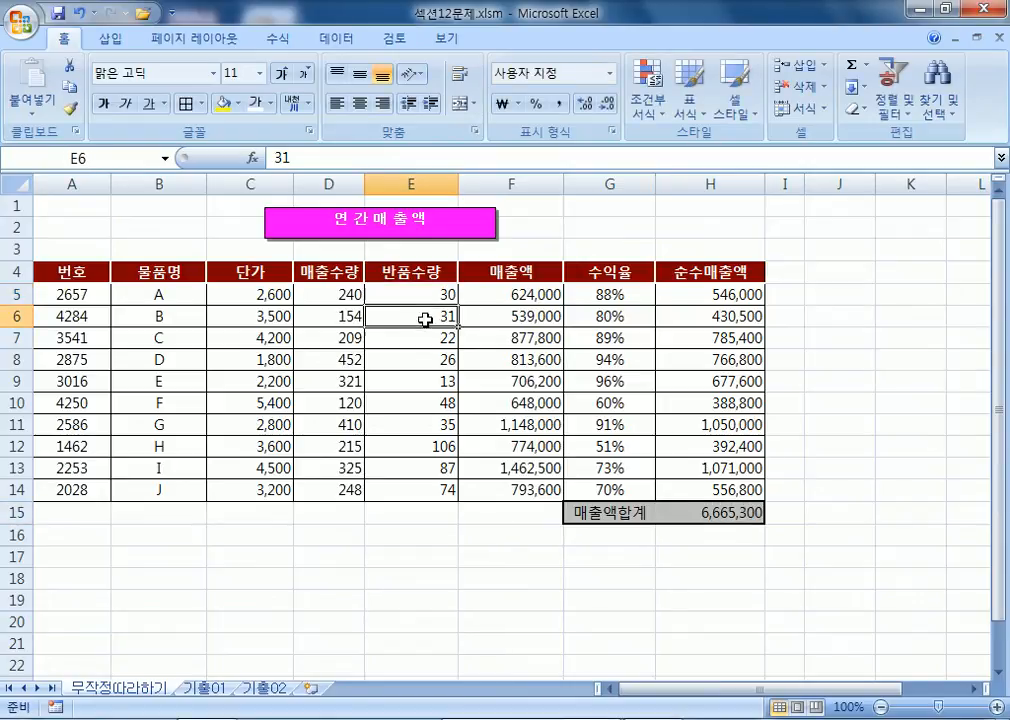
text(40)
key(Return)
scroll(762, 500, down, 1)
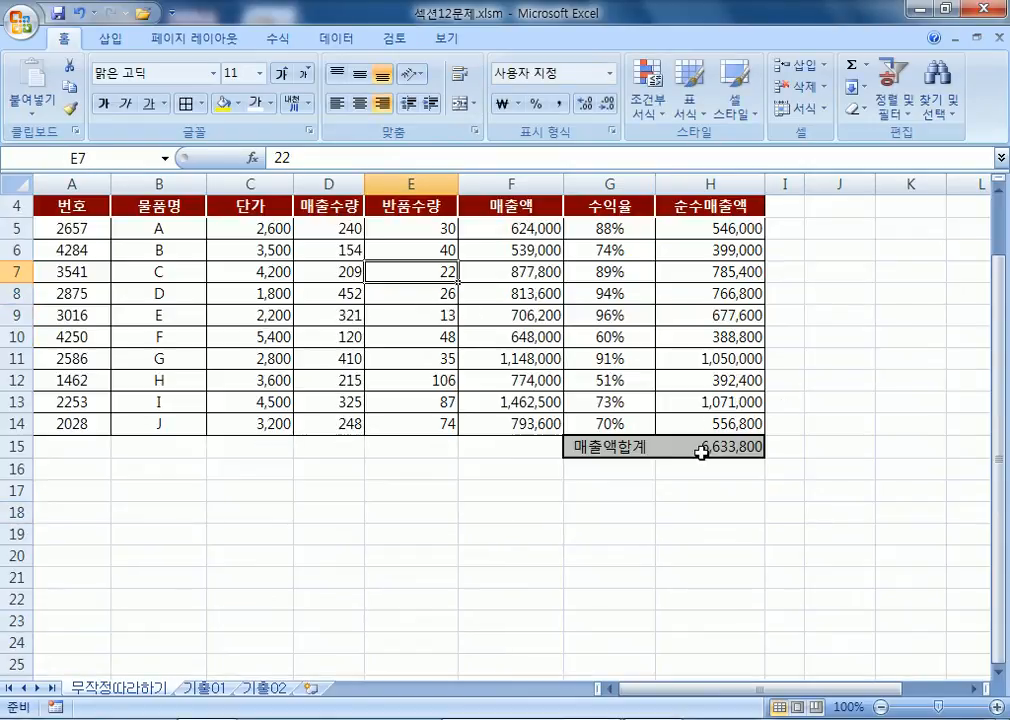
click(712, 447)
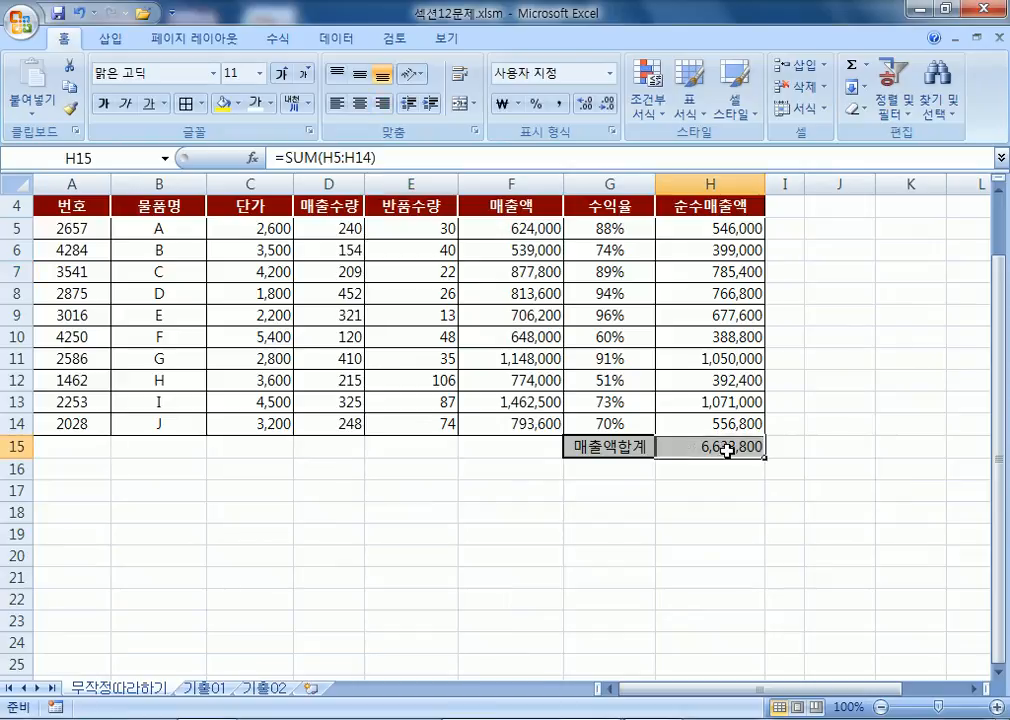
Undo the last two 반품수량 edits in E5:E6 and select cell A1
key(ctrl+z)
key(ctrl+z)
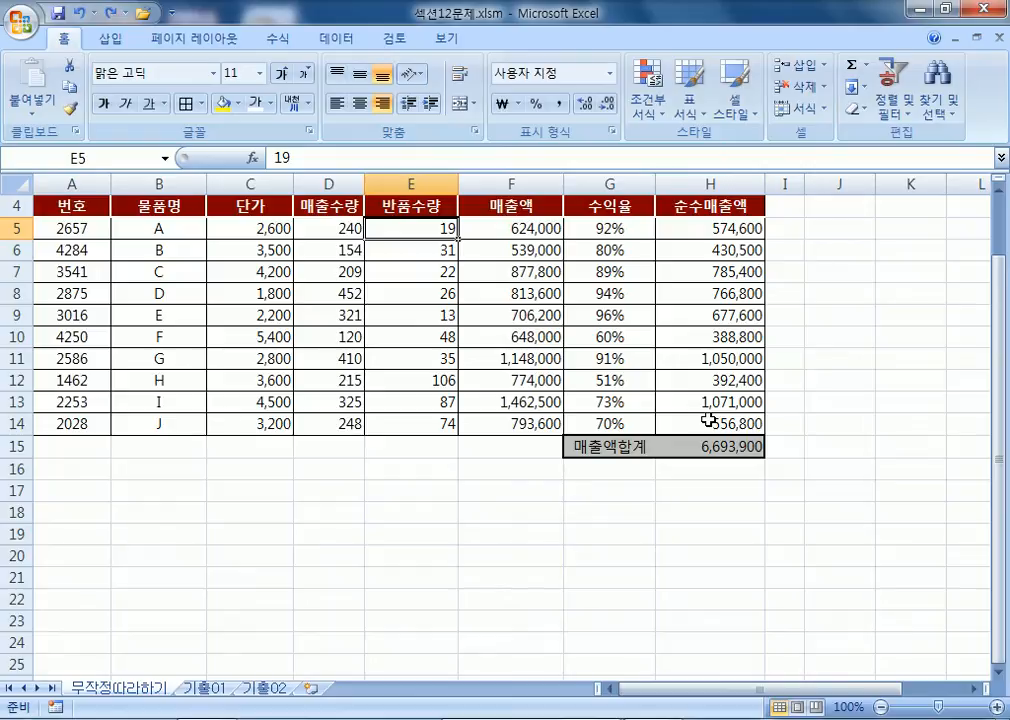
scroll(708, 419, up, 1)
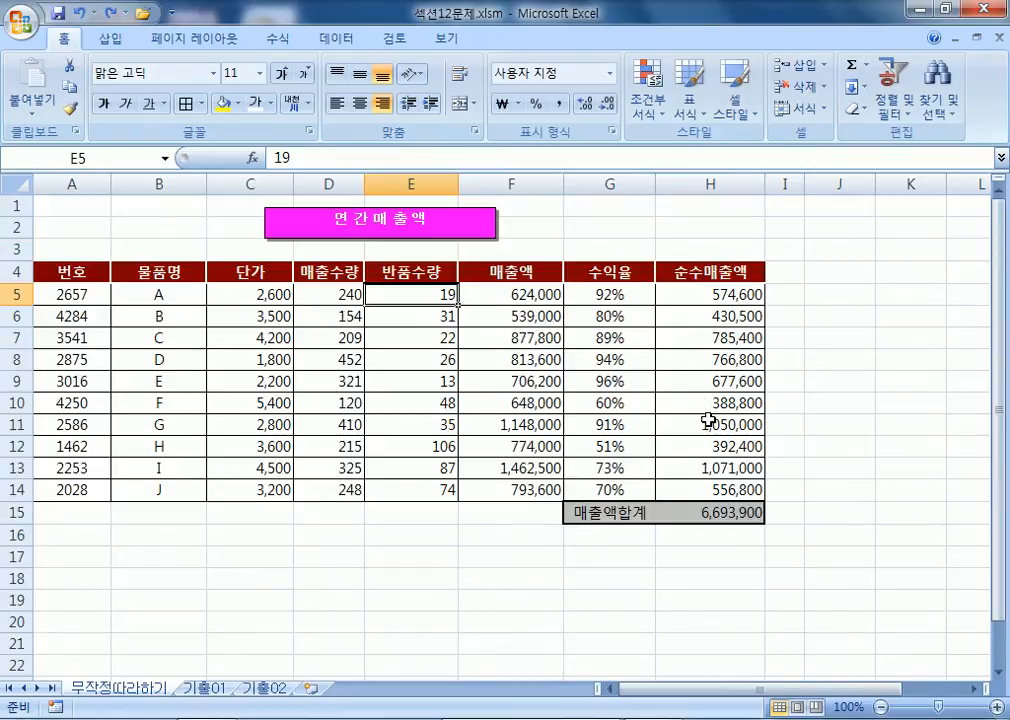
click(61, 207)
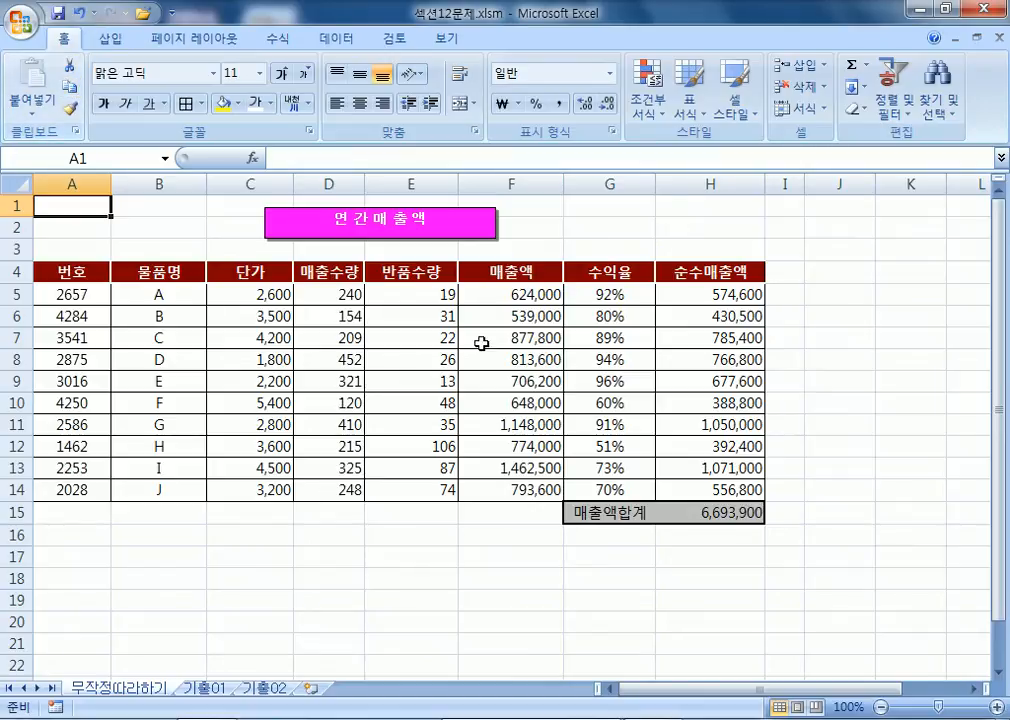
Fill the 반품수량 cells of products A and B, E5 and E6, with yellow
click(411, 297)
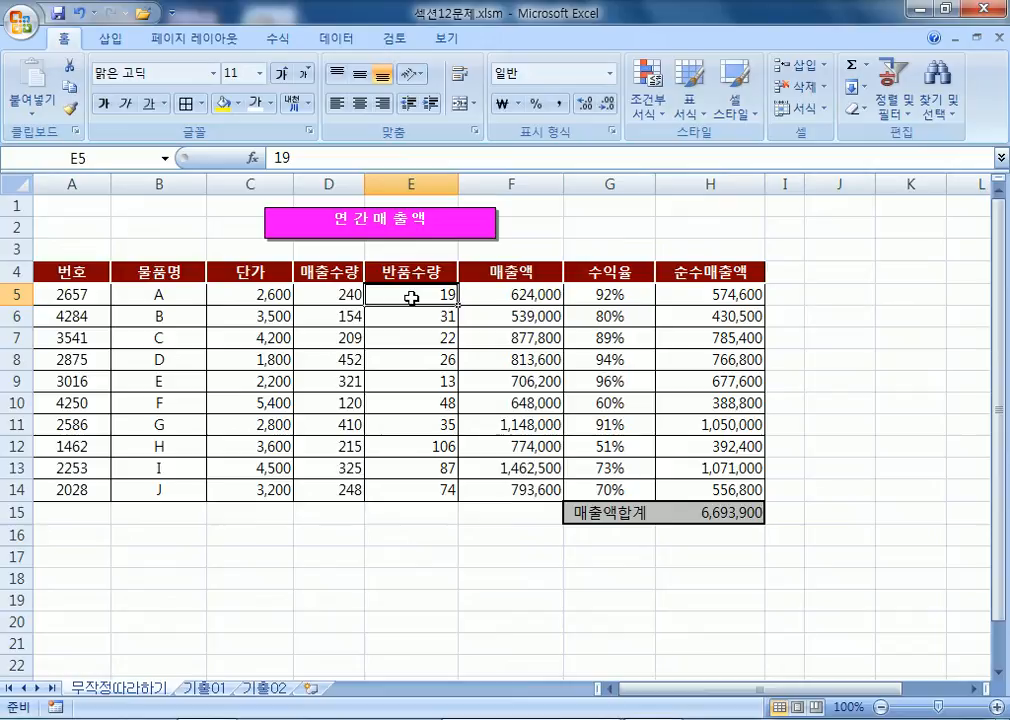
mouse_move(411, 297)
mouse_down()
mouse_move(406, 309)
mouse_move(411, 297)
mouse_up()
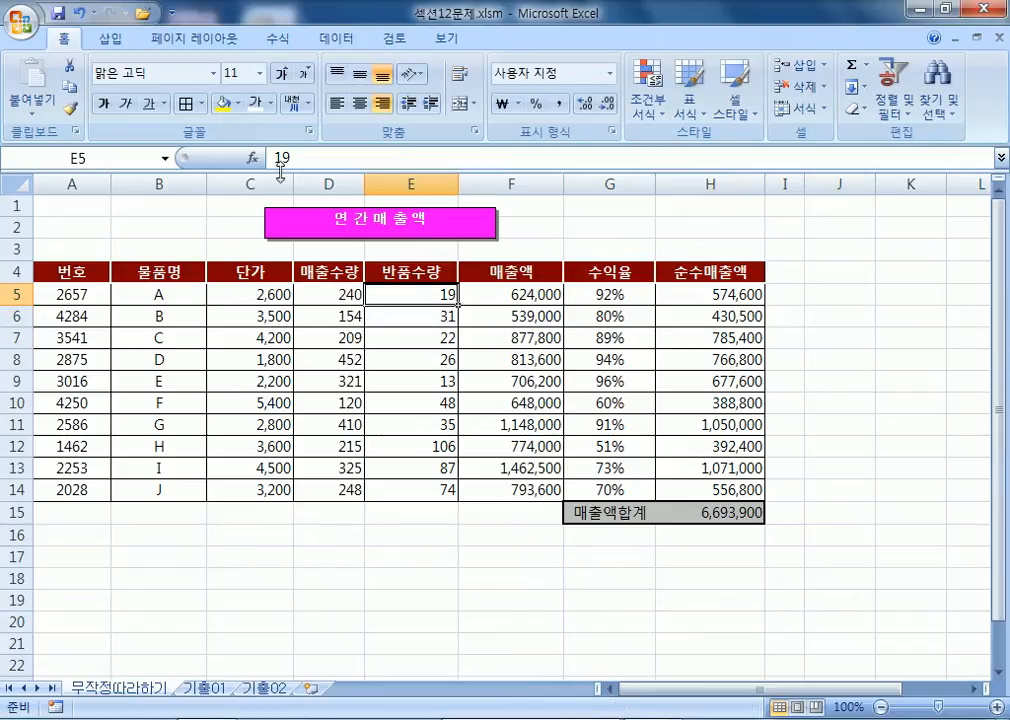
click(222, 103)
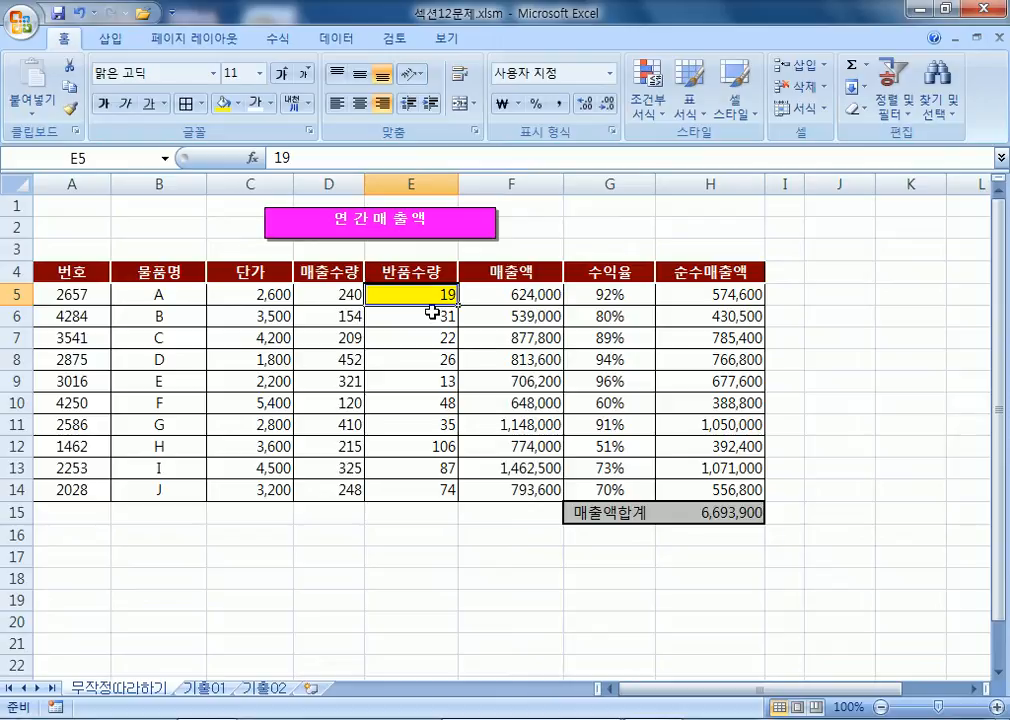
click(417, 318)
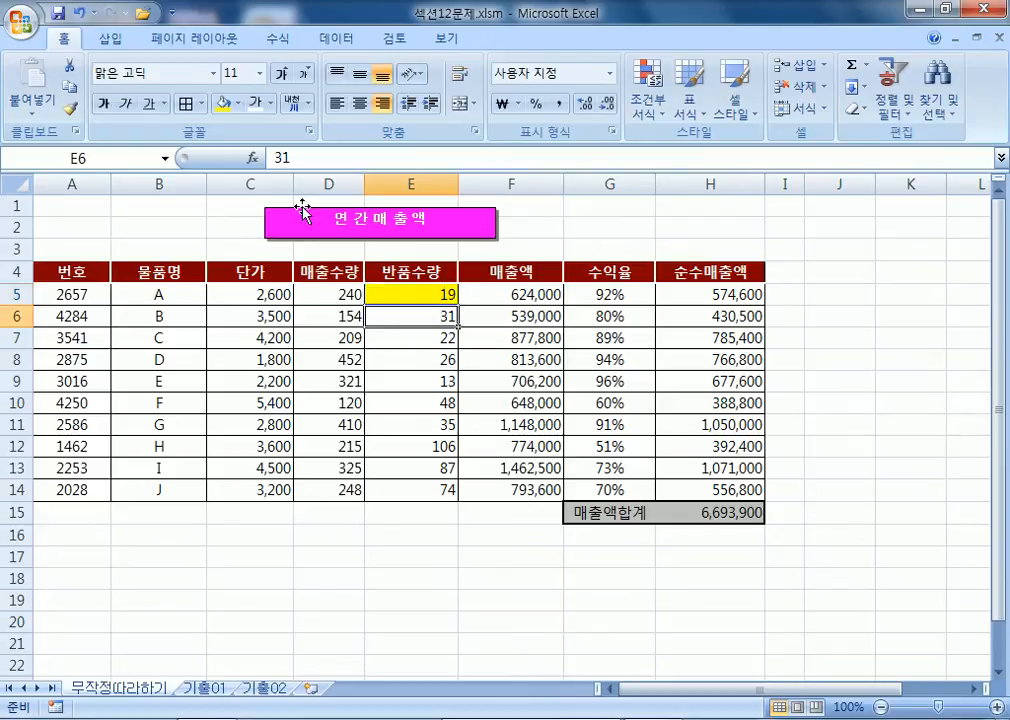
click(224, 103)
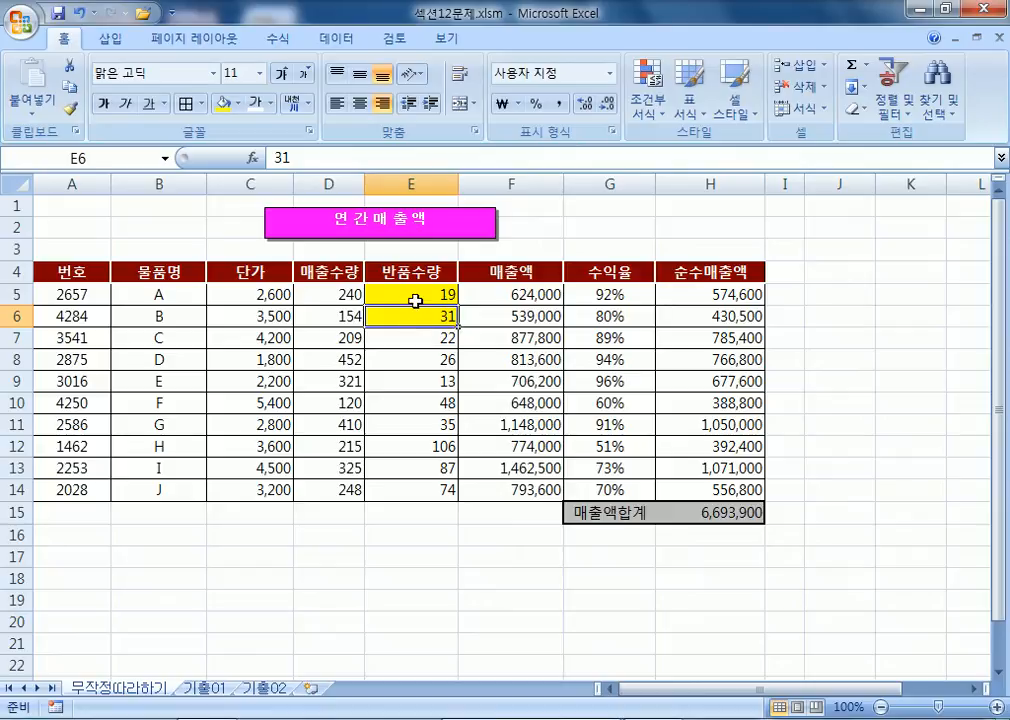
Examine the yellow 반품수량 cells E5:E6 as the changing values and the 매출액합계 formula in H15 as the result
click(412, 358)
drag(408, 293, 414, 328)
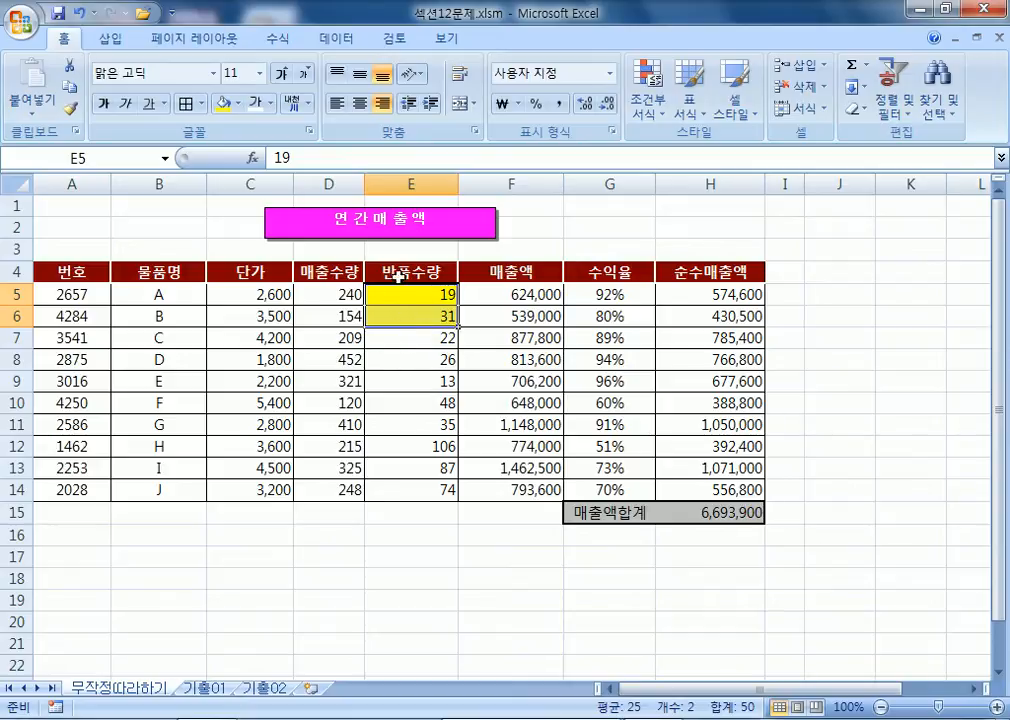
drag(407, 287, 410, 316)
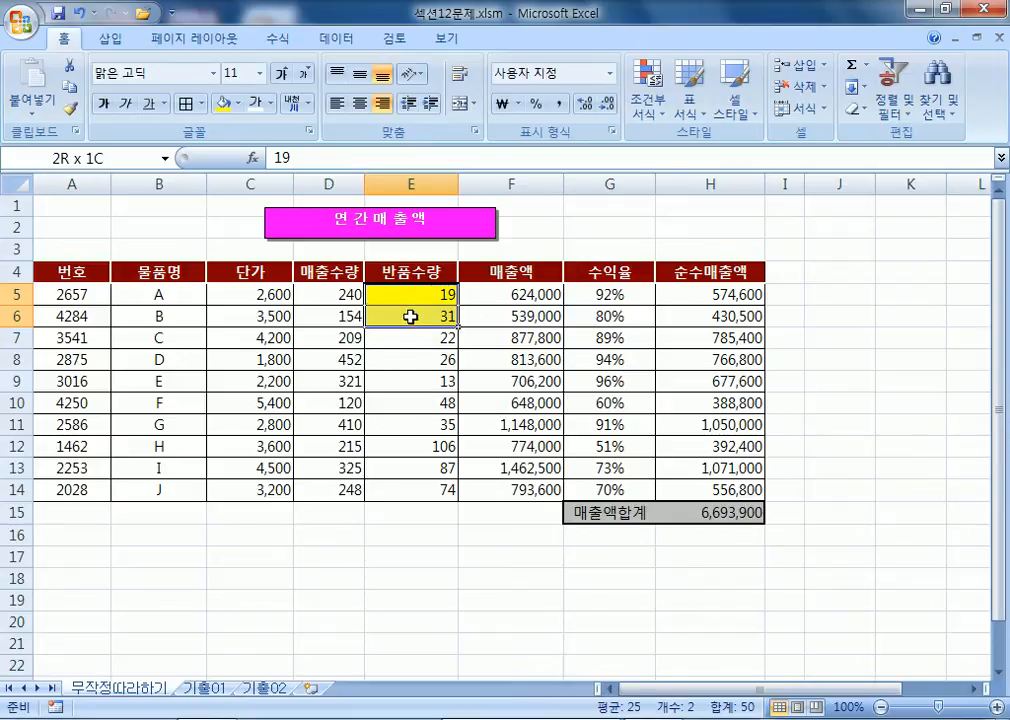
scroll(737, 406, down, 2)
click(722, 384)
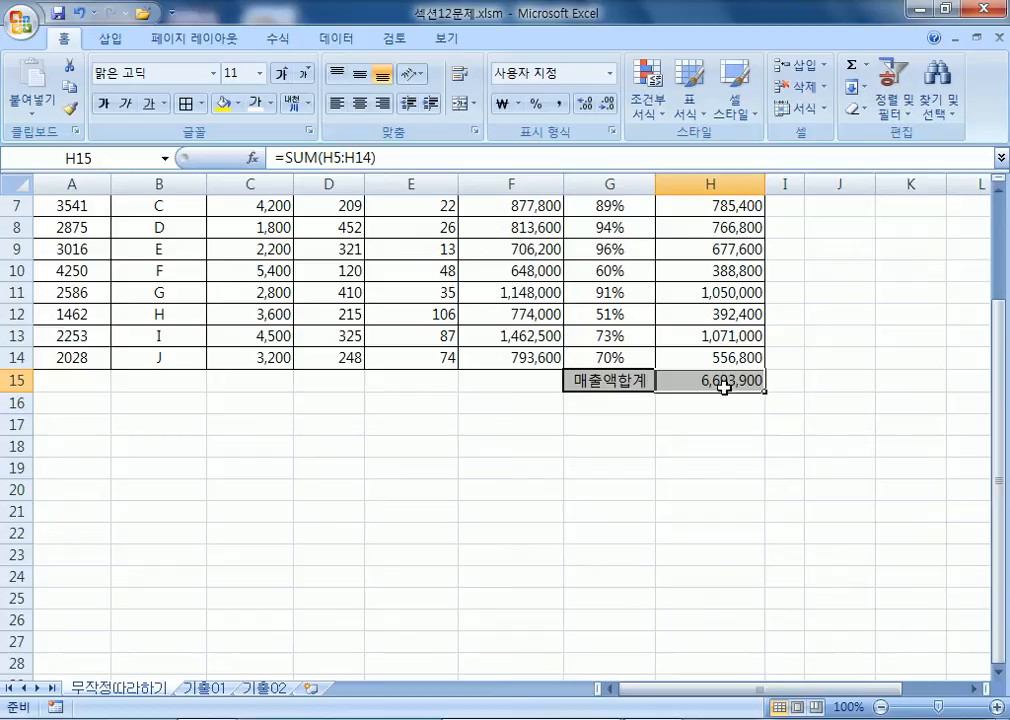
Undo the yellow fill on the 반품수량 cells E5 and E6
scroll(655, 392, up, 2)
key(ctrl+z)
key(ctrl+z)
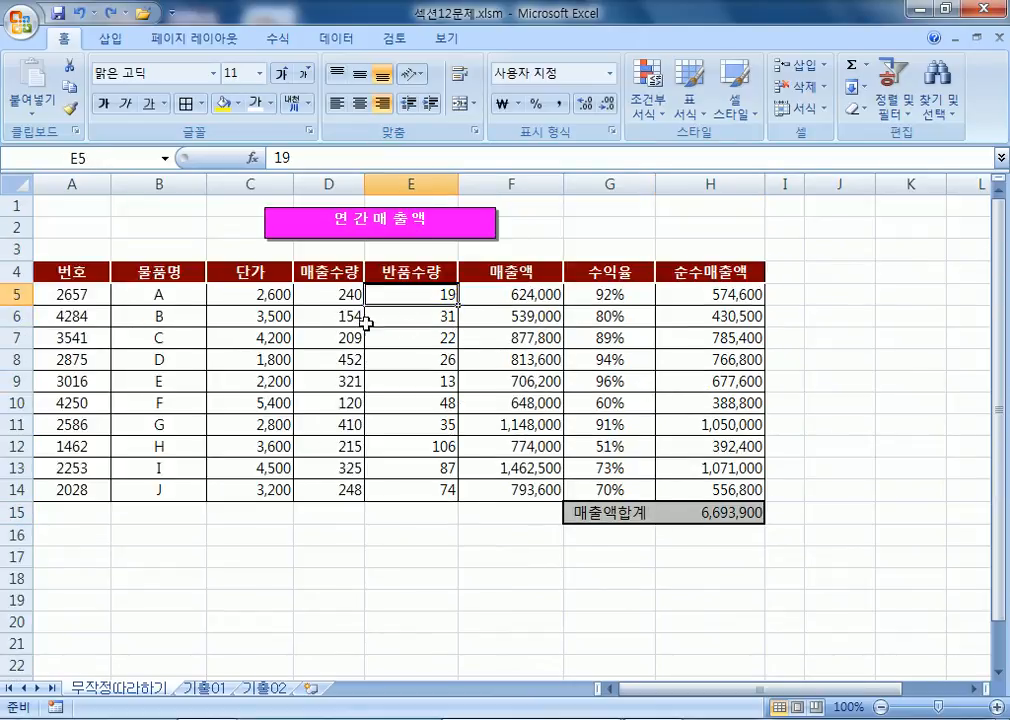
Name cell E5, product A's return quantity, A반품수량
click(417, 316)
click(417, 294)
click(400, 291)
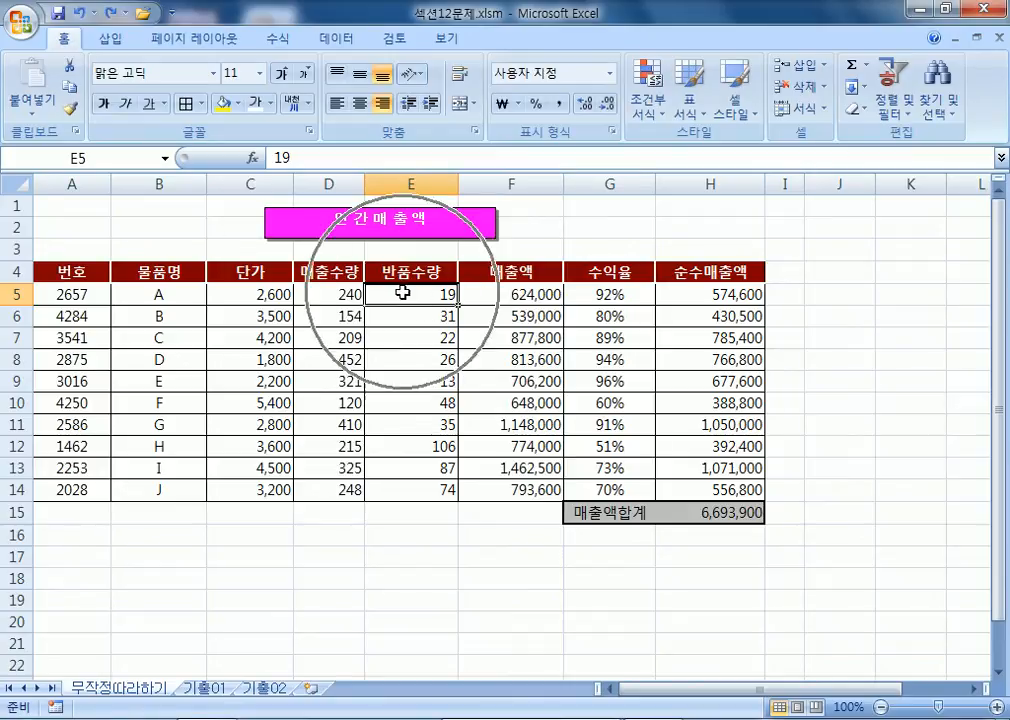
click(133, 156)
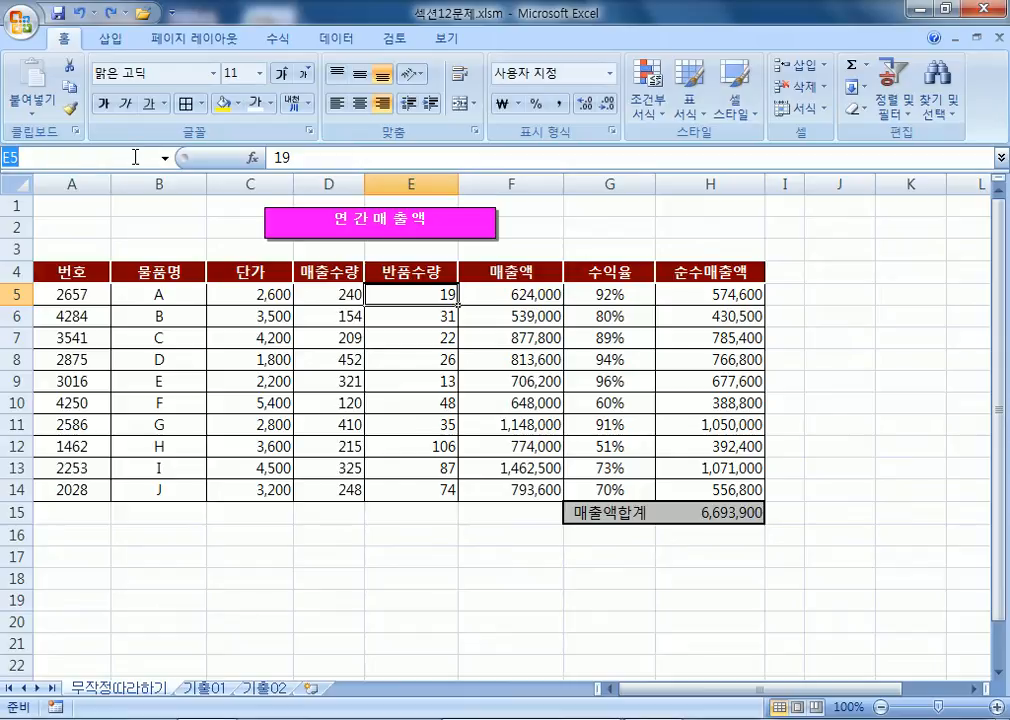
text(A반품수량)
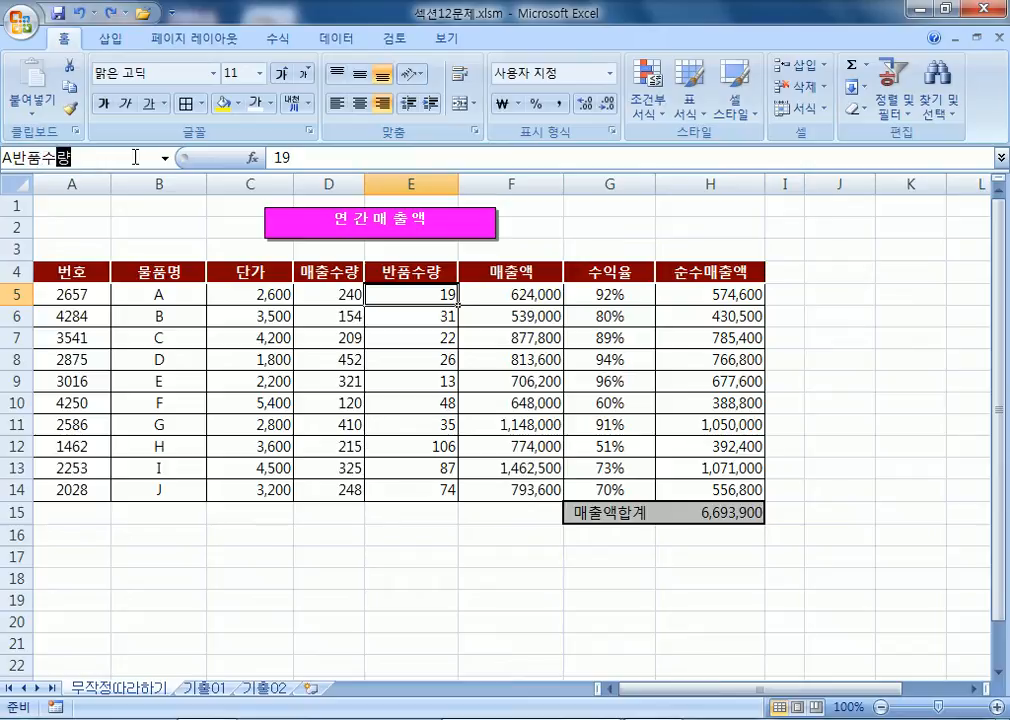
key(Return)
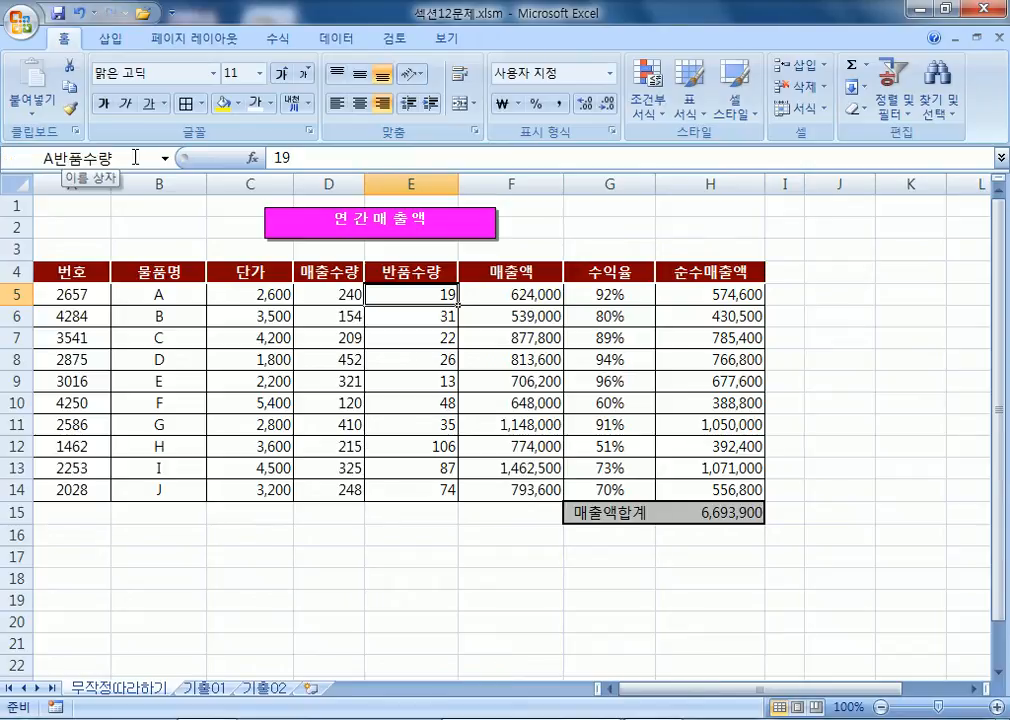
Name cell E6, product B's return quantity, B반품수량
click(424, 320)
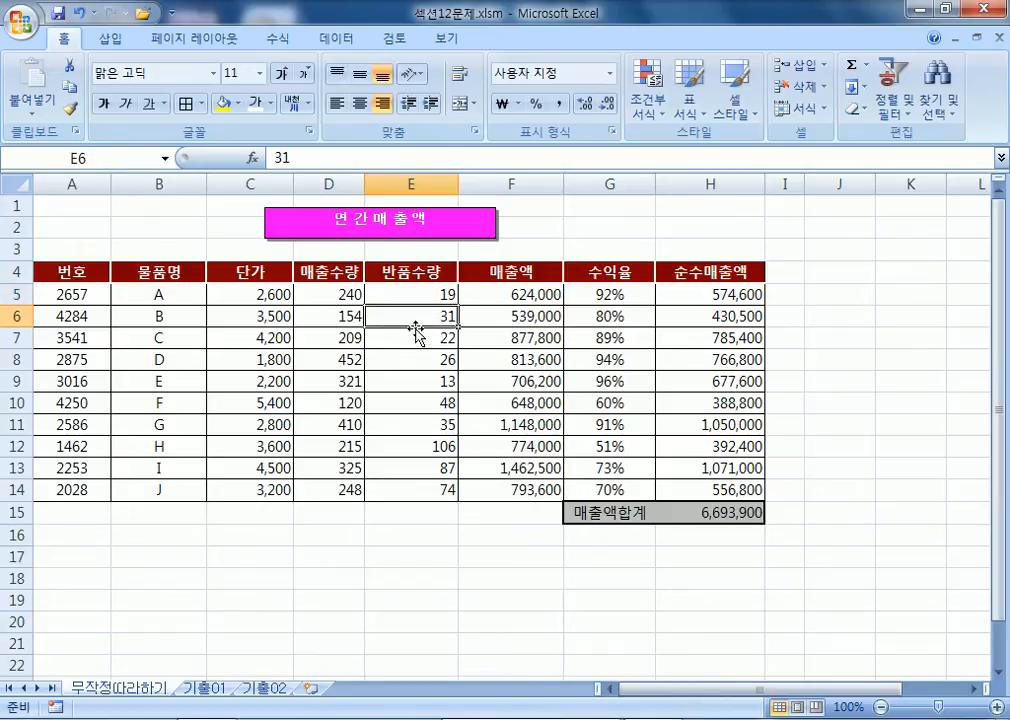
click(113, 161)
text(B)
text(반품수라ㅇ)
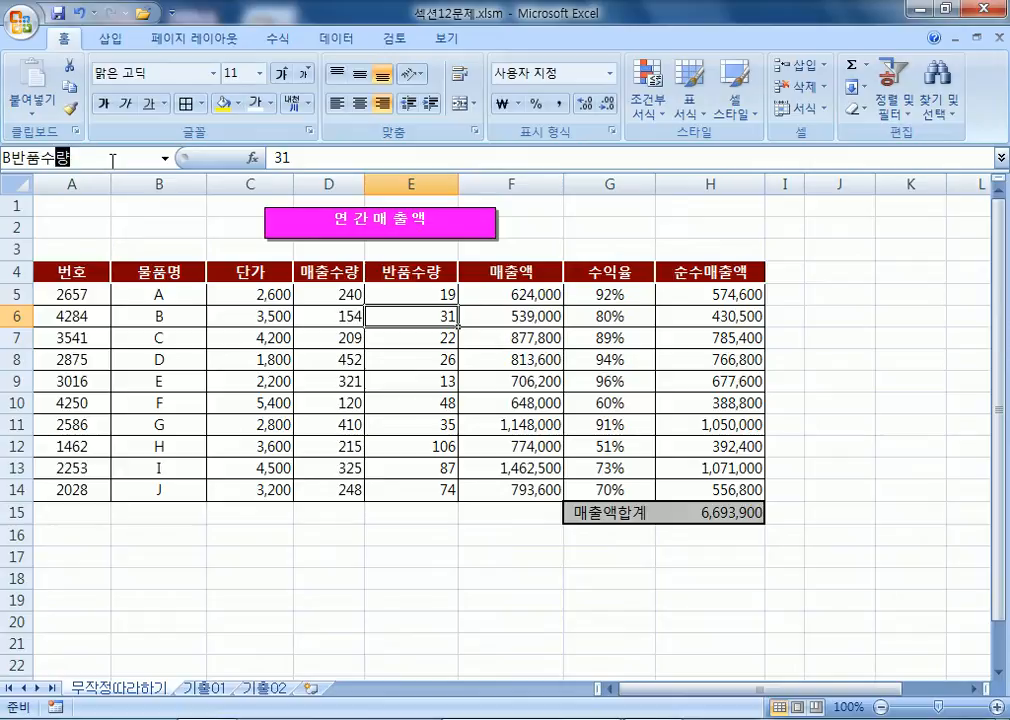
key(Return)
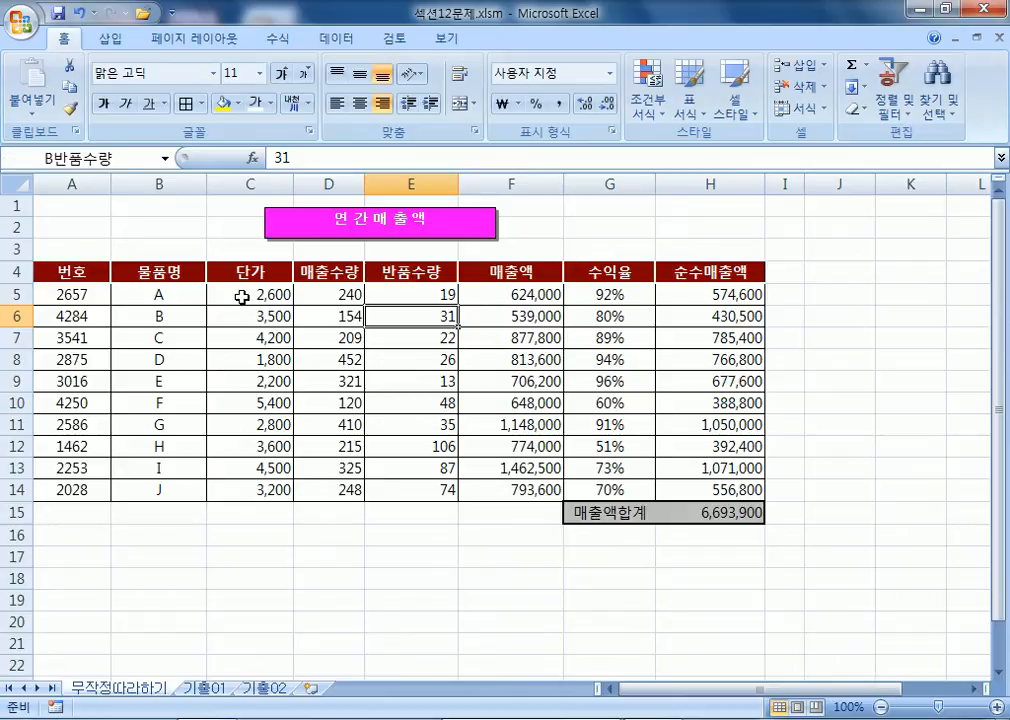
Name the total cell H15 매출액합계 and select another cell in the table
scroll(450, 225, down, 4)
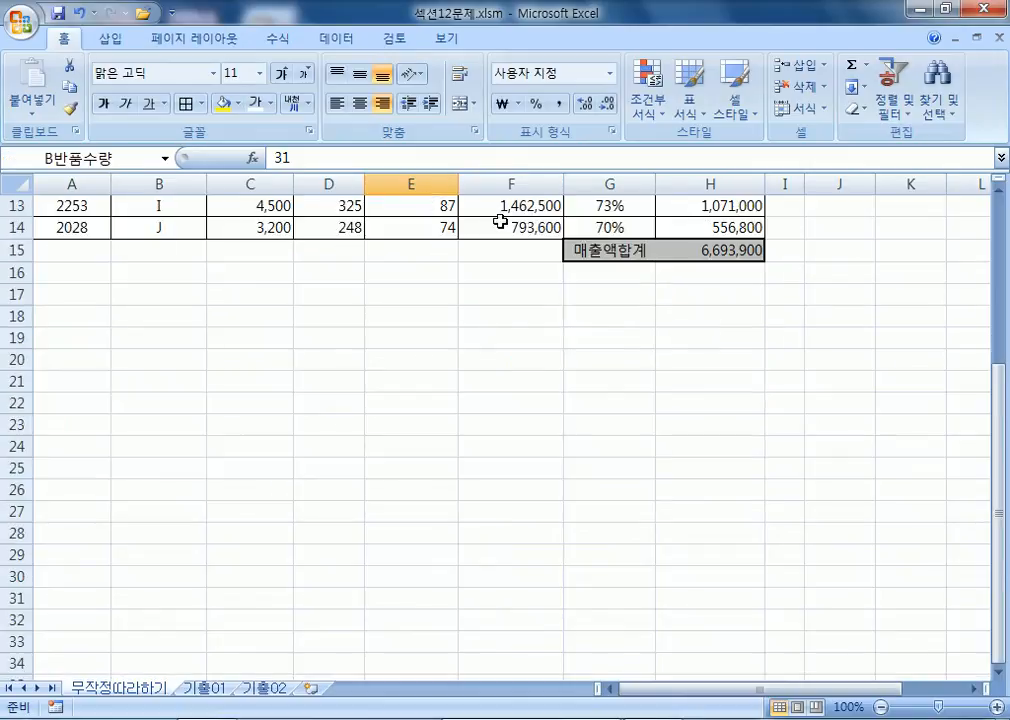
click(718, 252)
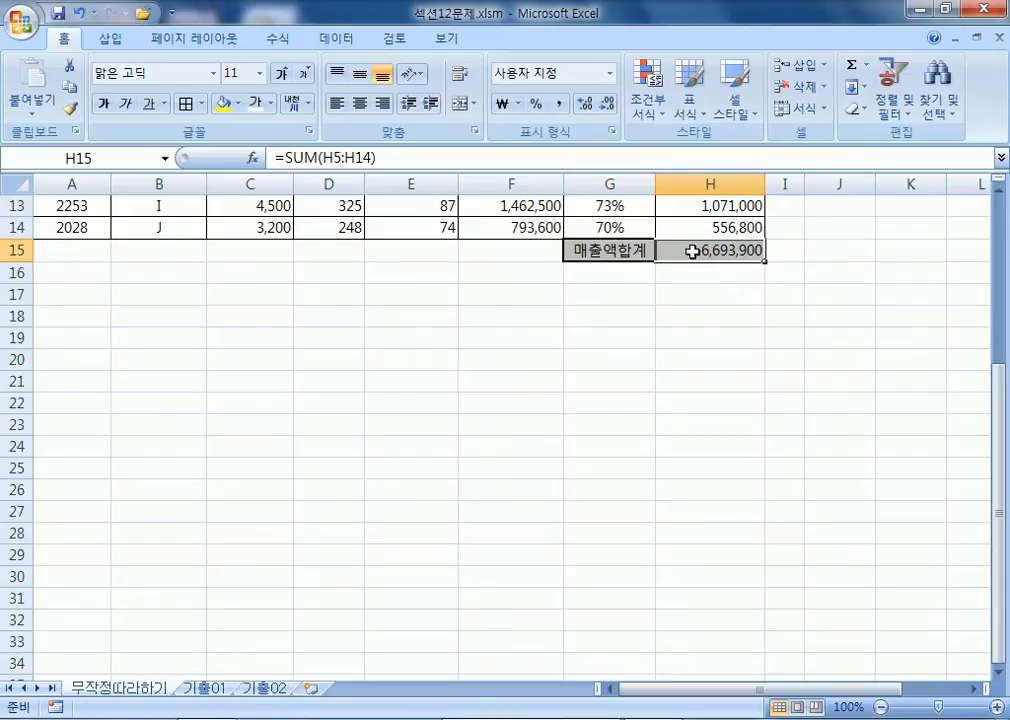
click(115, 158)
text(매출액합계)
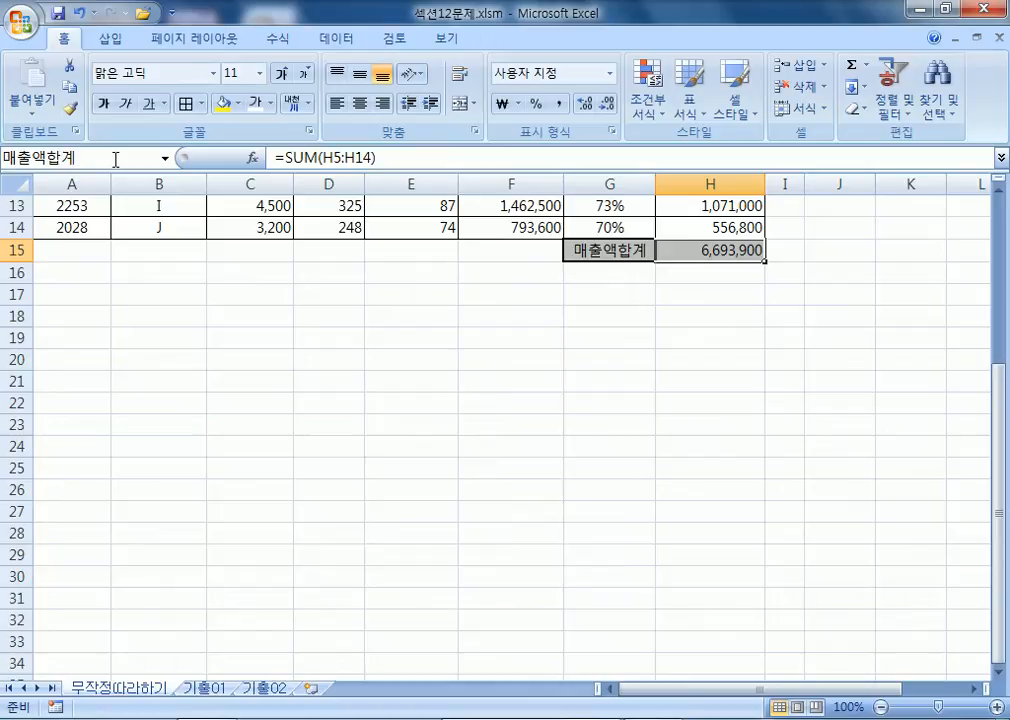
key(Return)
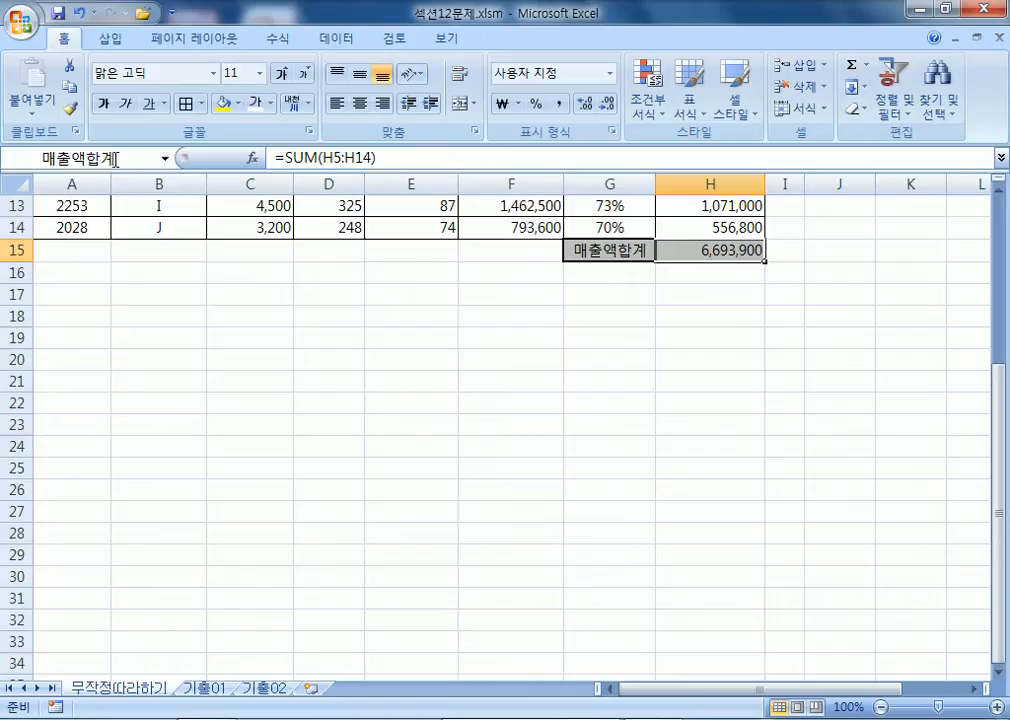
scroll(131, 300, up, 2)
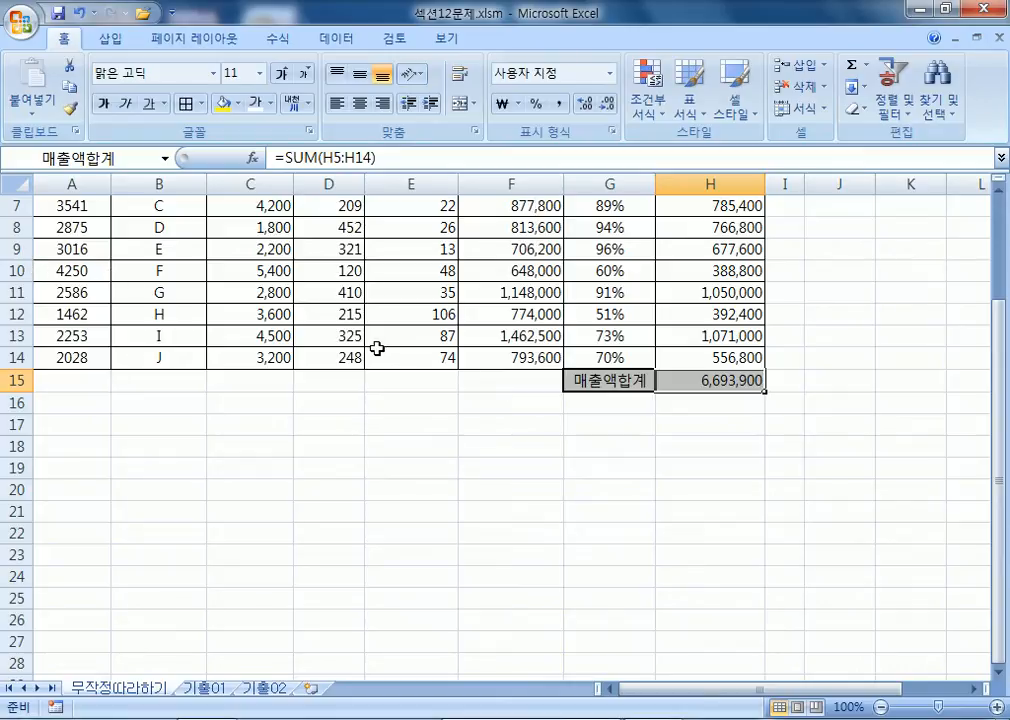
click(210, 275)
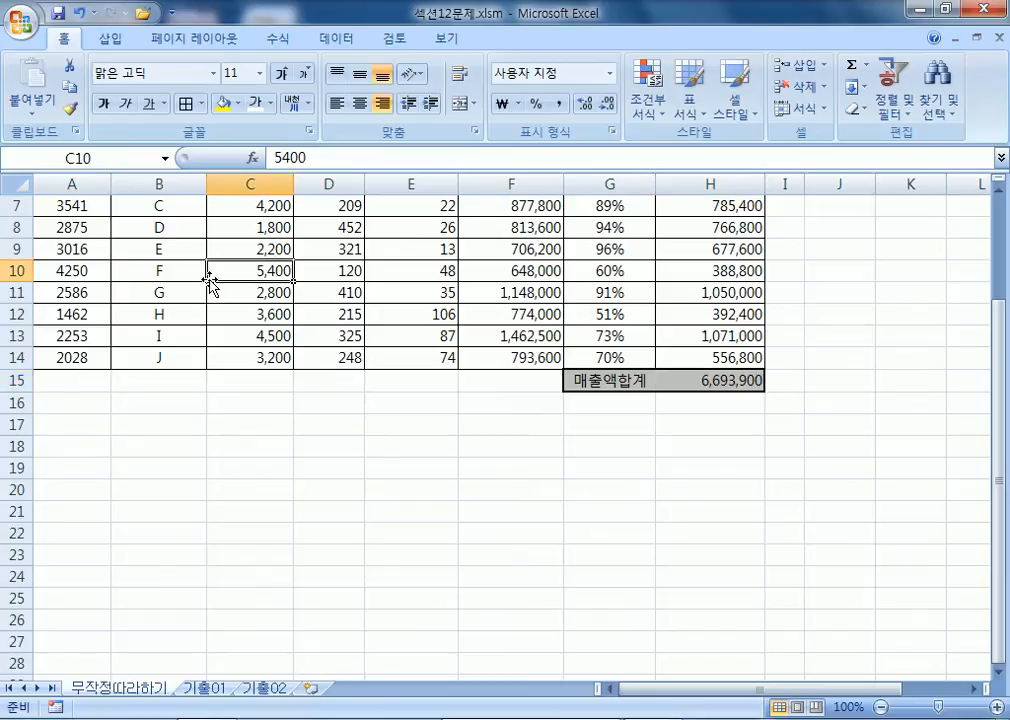
scroll(183, 200, up, 2)
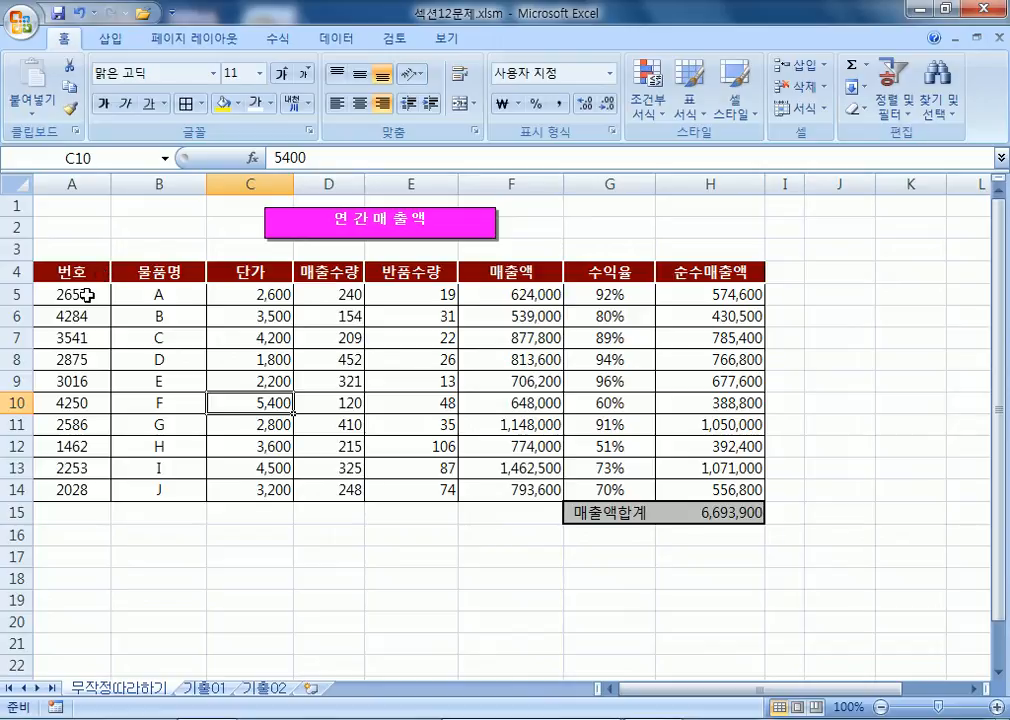
click(68, 222)
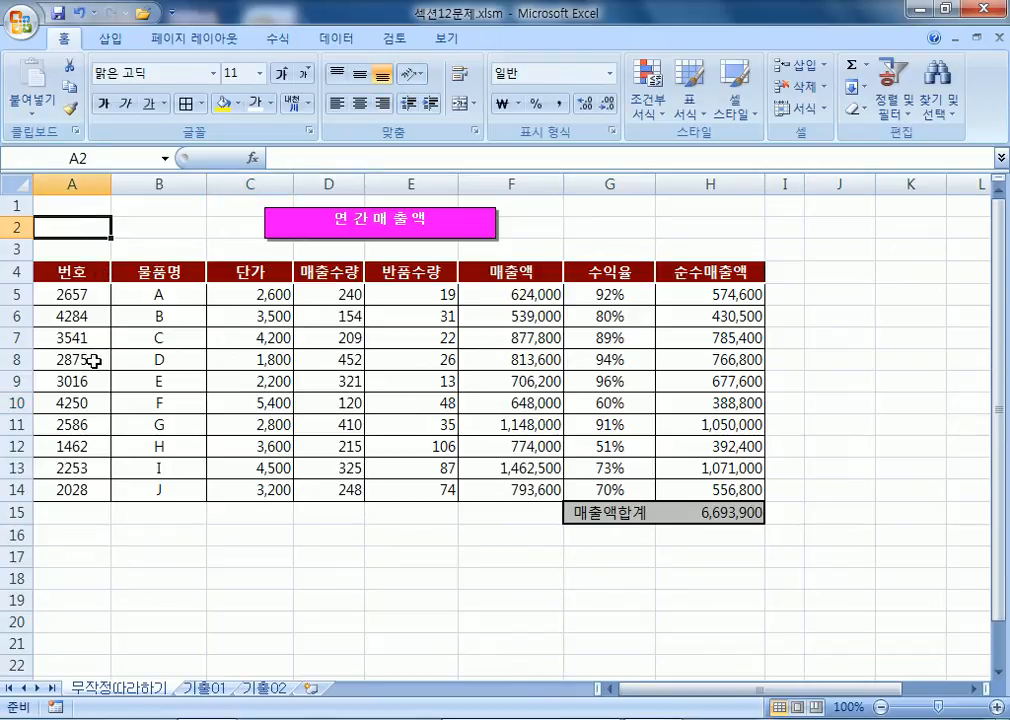
drag(411, 296, 409, 316)
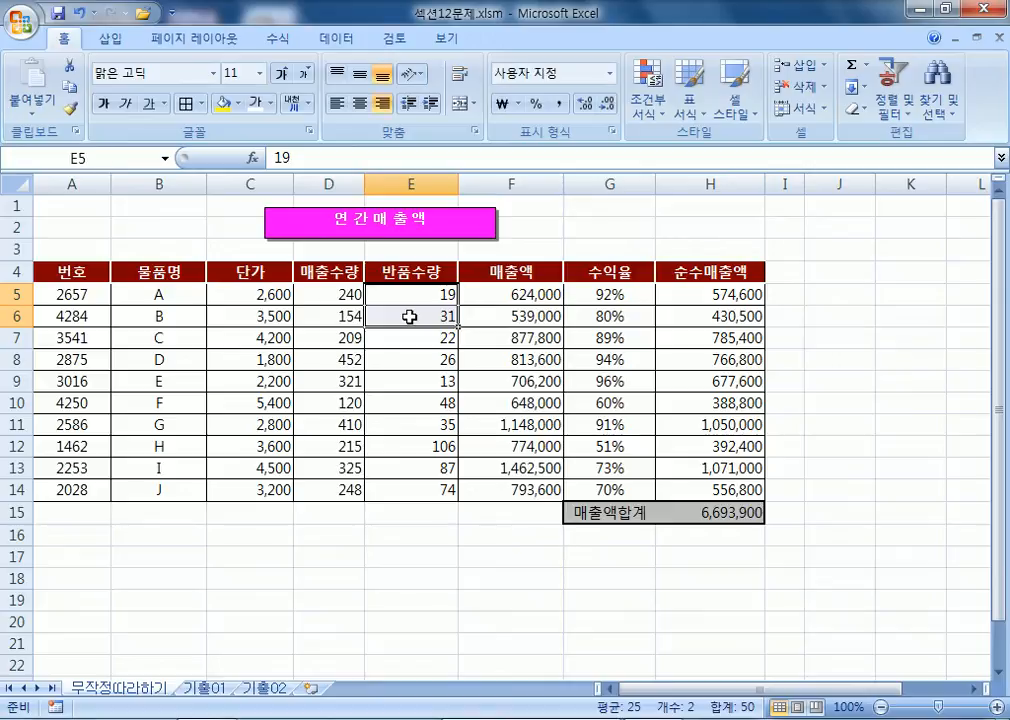
click(222, 104)
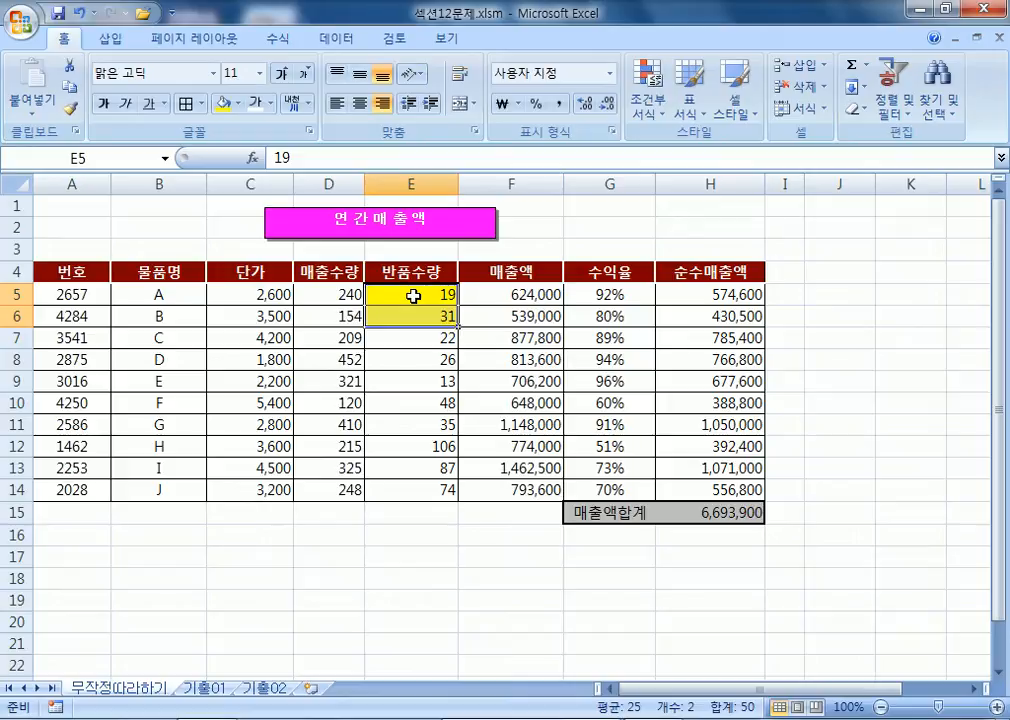
click(67, 12)
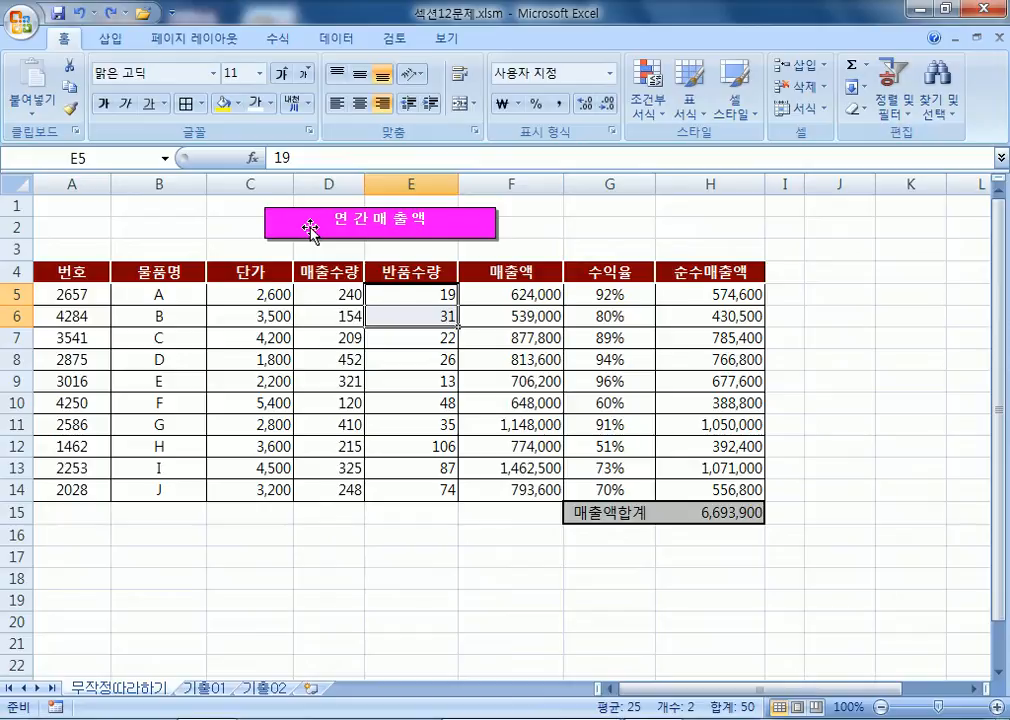
Select the empty cell A1, open the Scenario Manager and start adding a new scenario
click(86, 211)
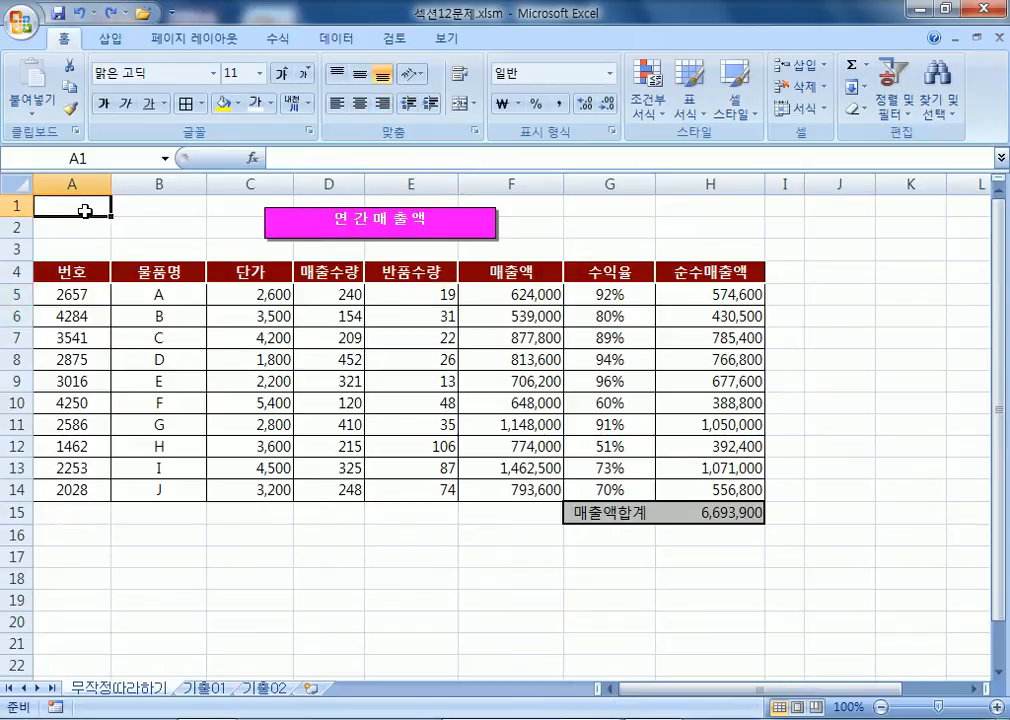
click(340, 44)
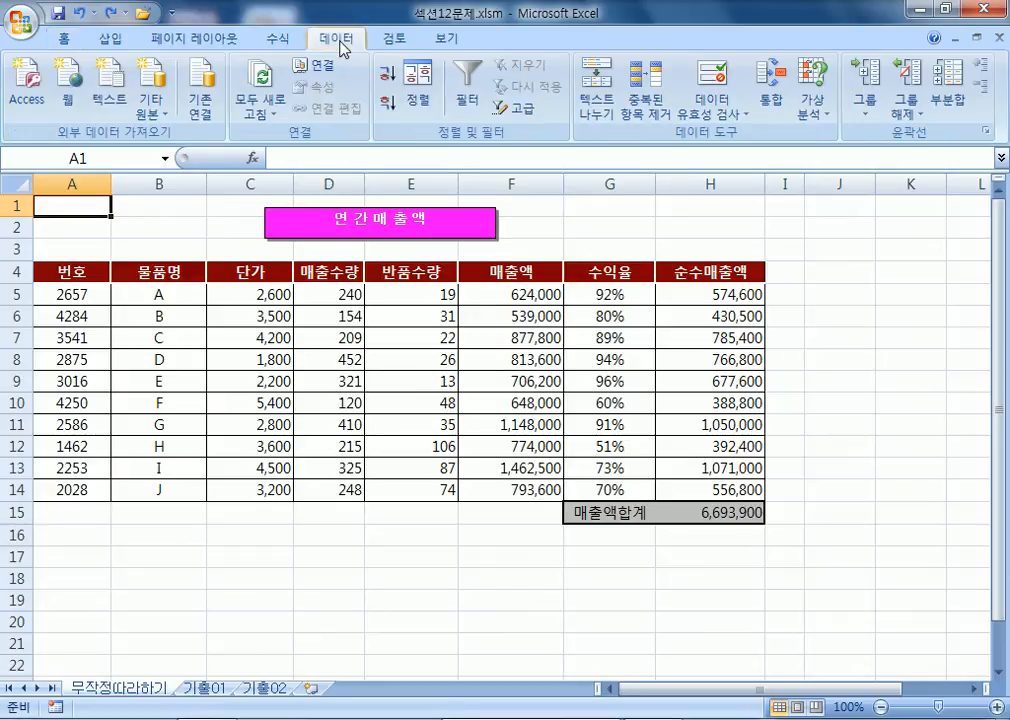
click(826, 118)
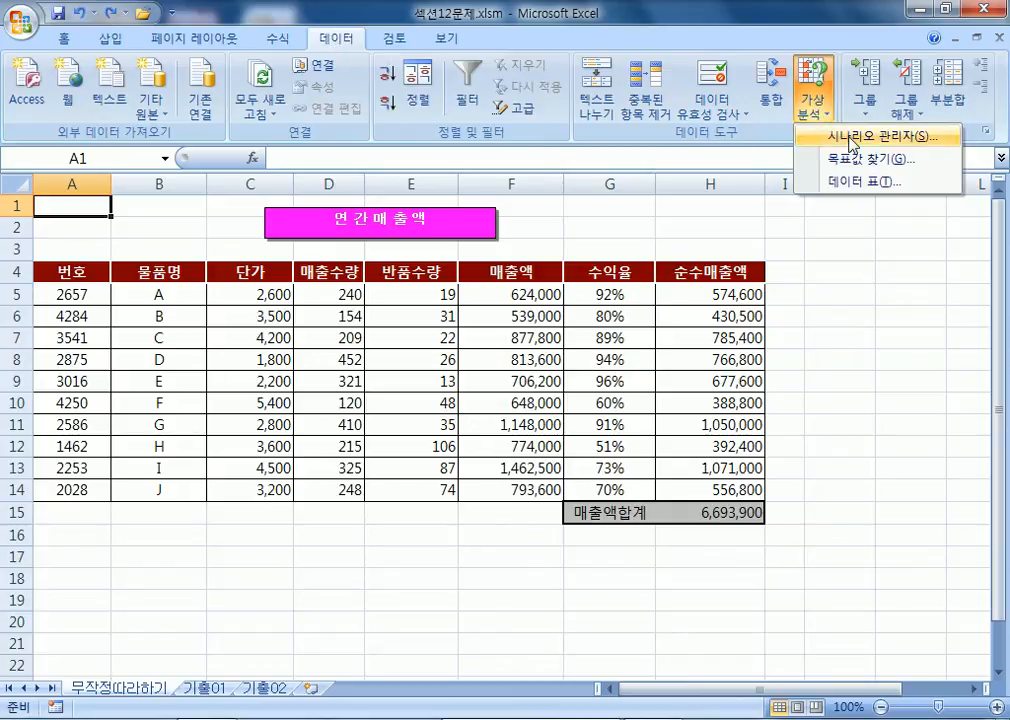
click(852, 138)
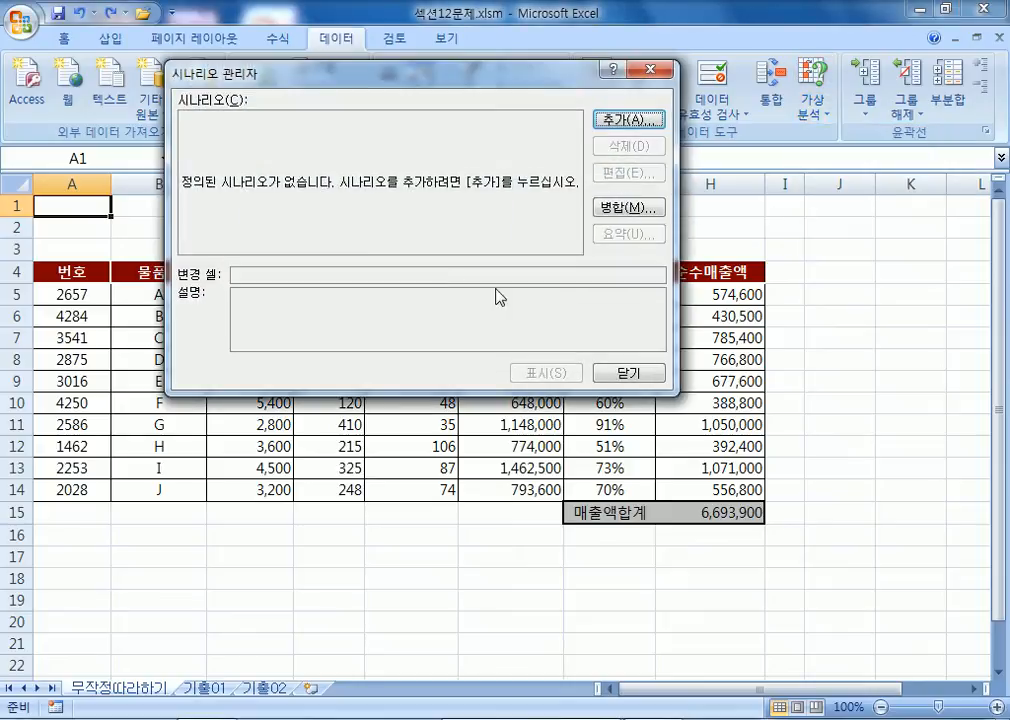
drag(441, 75, 452, 30)
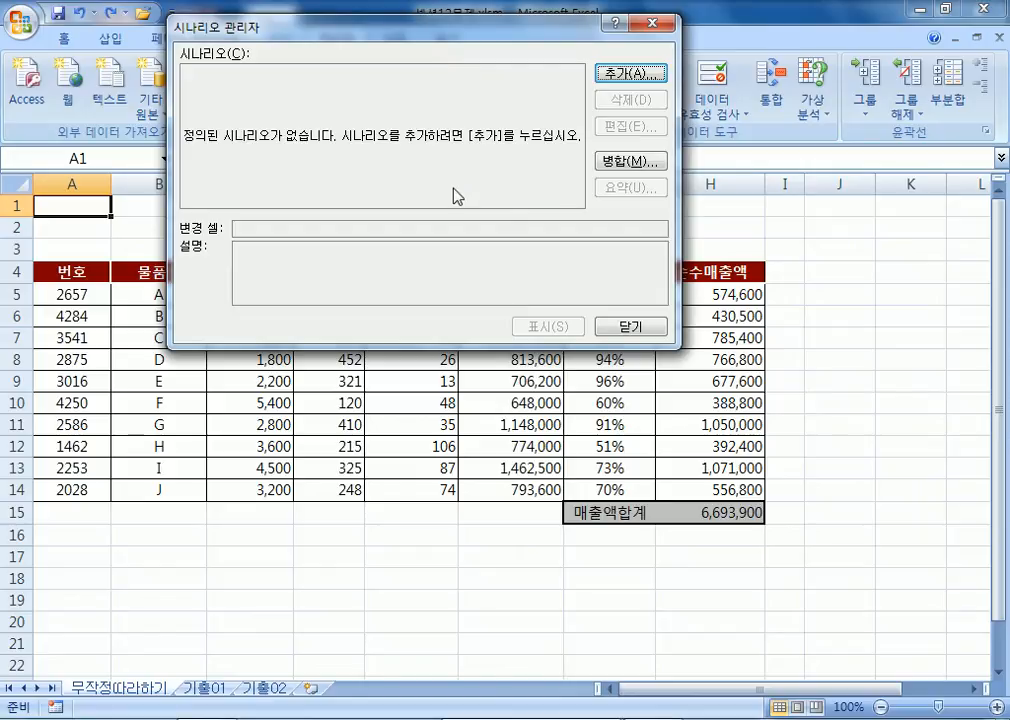
click(613, 78)
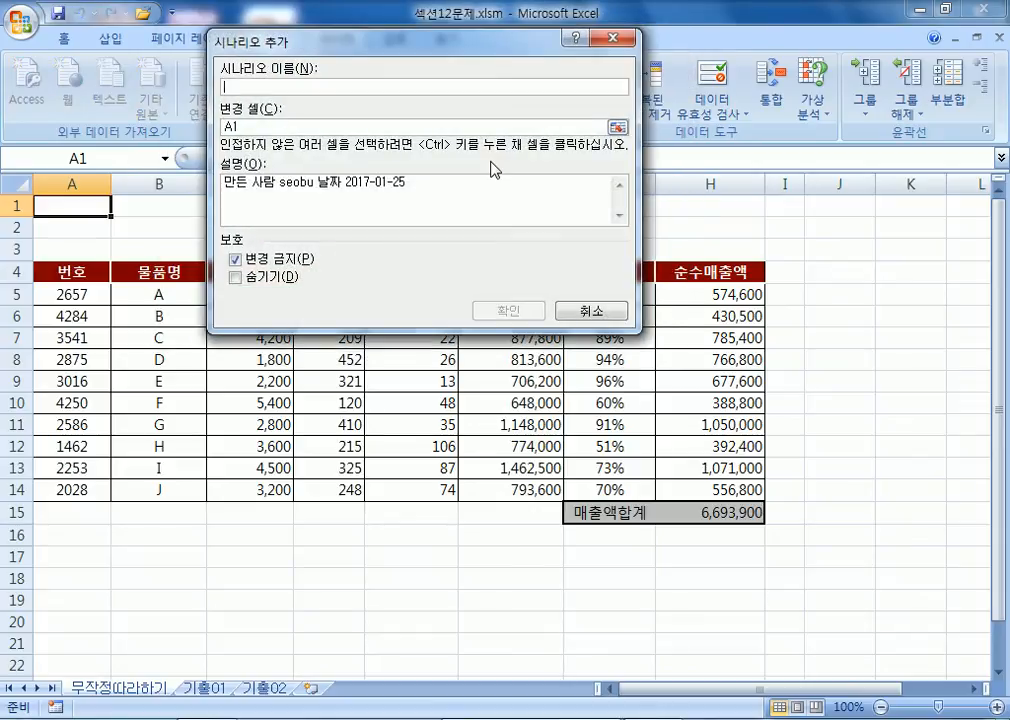
text(ㅅㅜ익ㅌㅠㄹ의 증가)
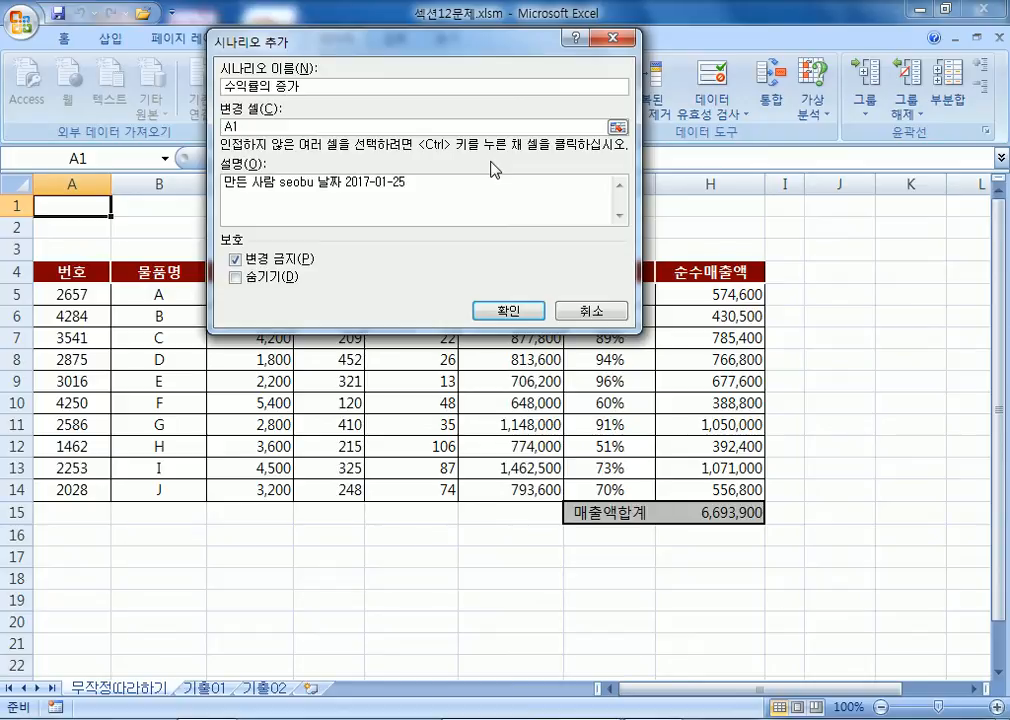
drag(432, 46, 706, 32)
click(578, 121)
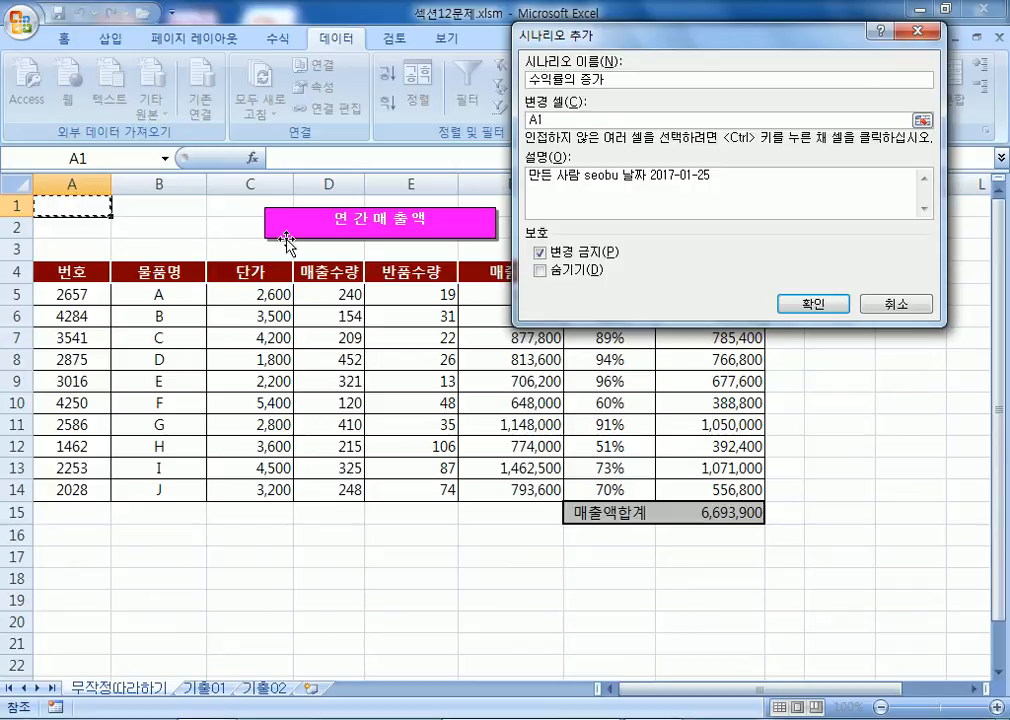
drag(405, 294, 405, 315)
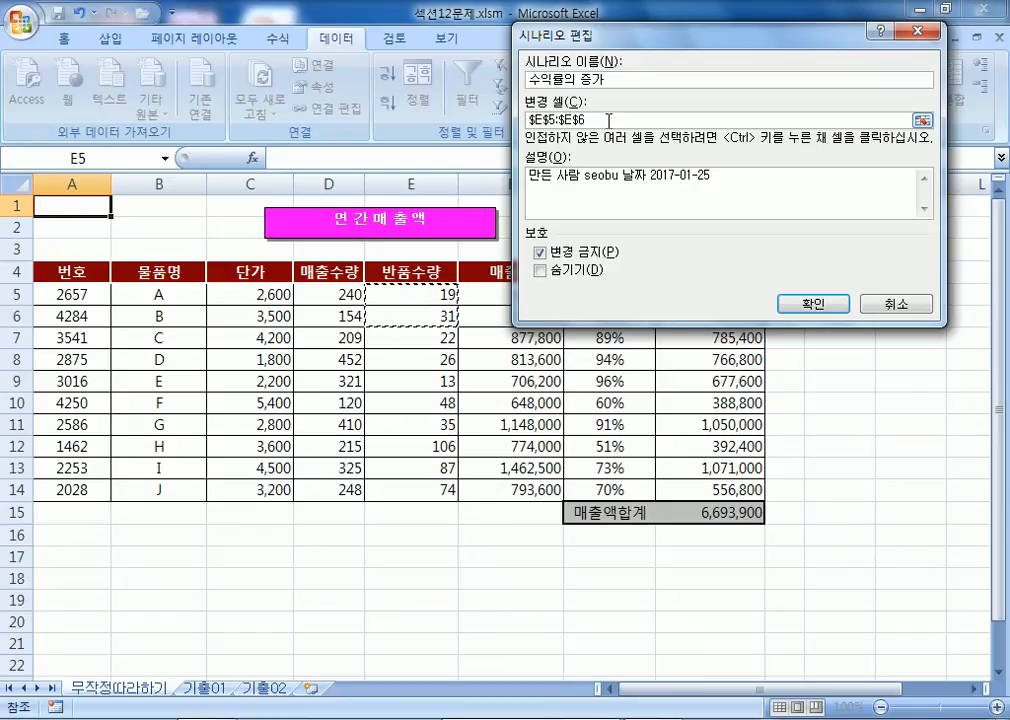
click(900, 303)
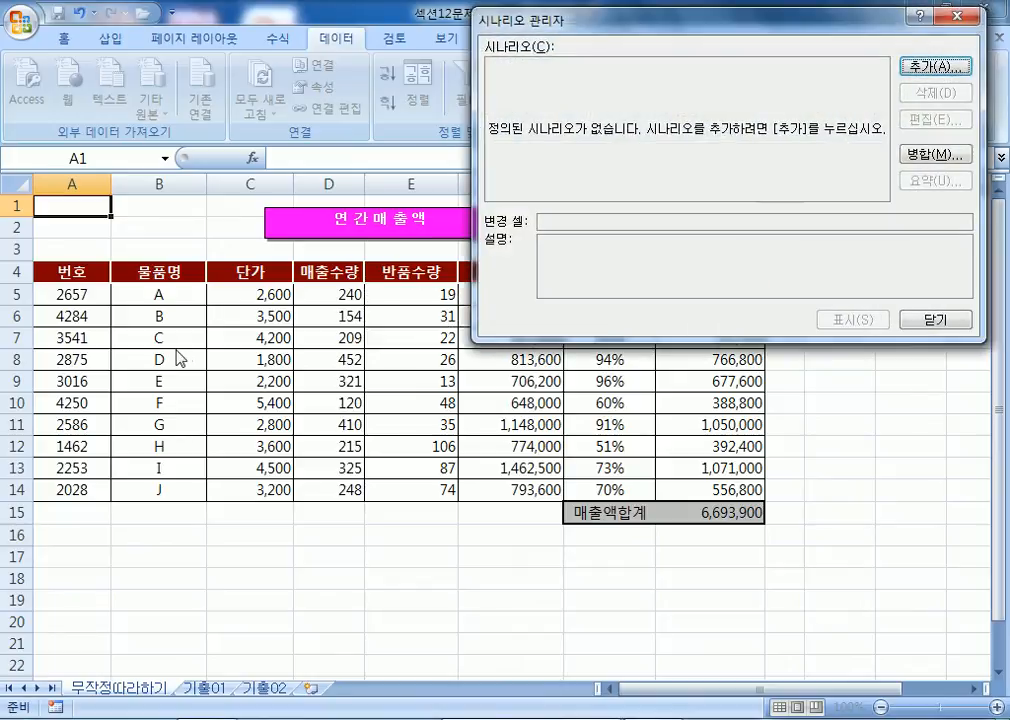
Add a scenario named 수익률의 증가 with the return quantities in E5:E6 as its changing cells
click(932, 68)
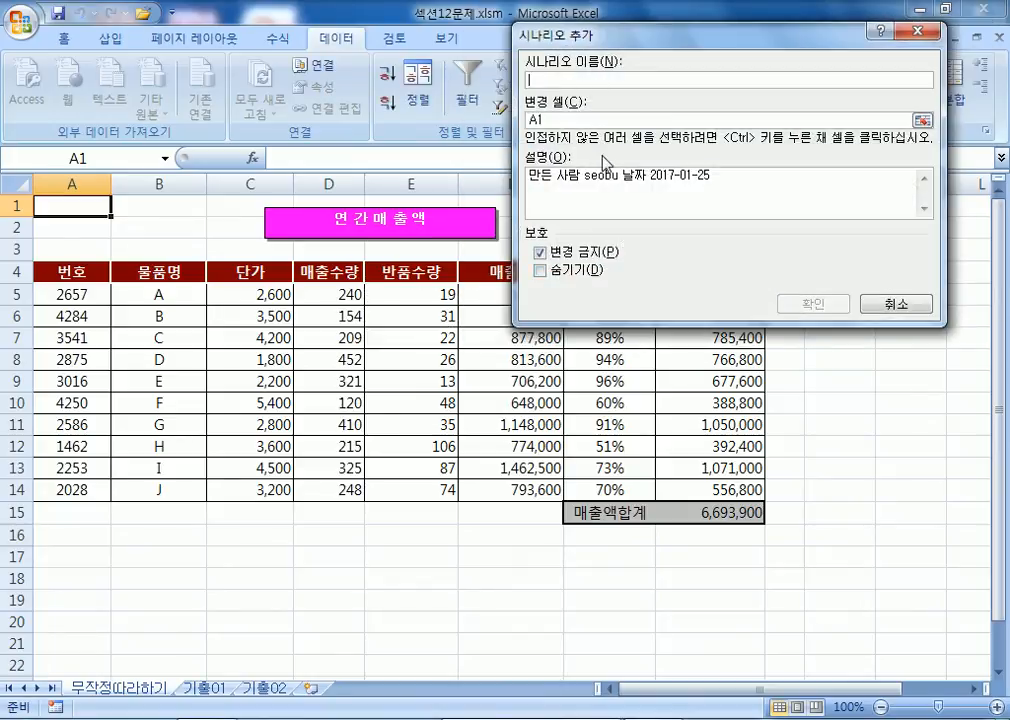
text(수익률의 증가)
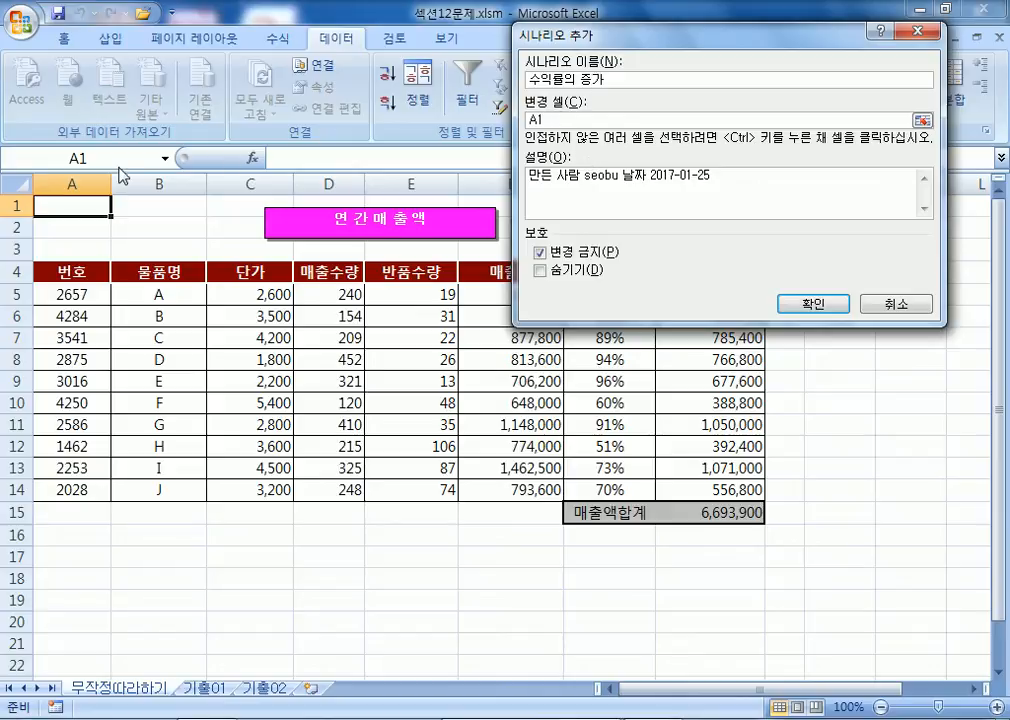
click(574, 122)
click(56, 209)
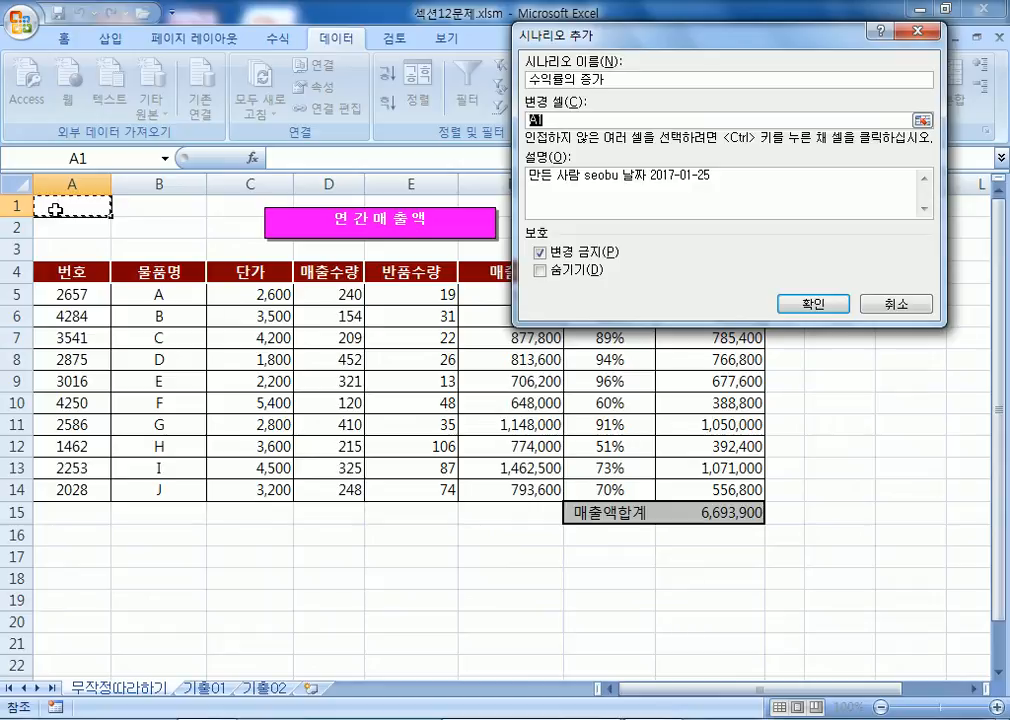
click(604, 118)
drag(411, 290, 400, 310)
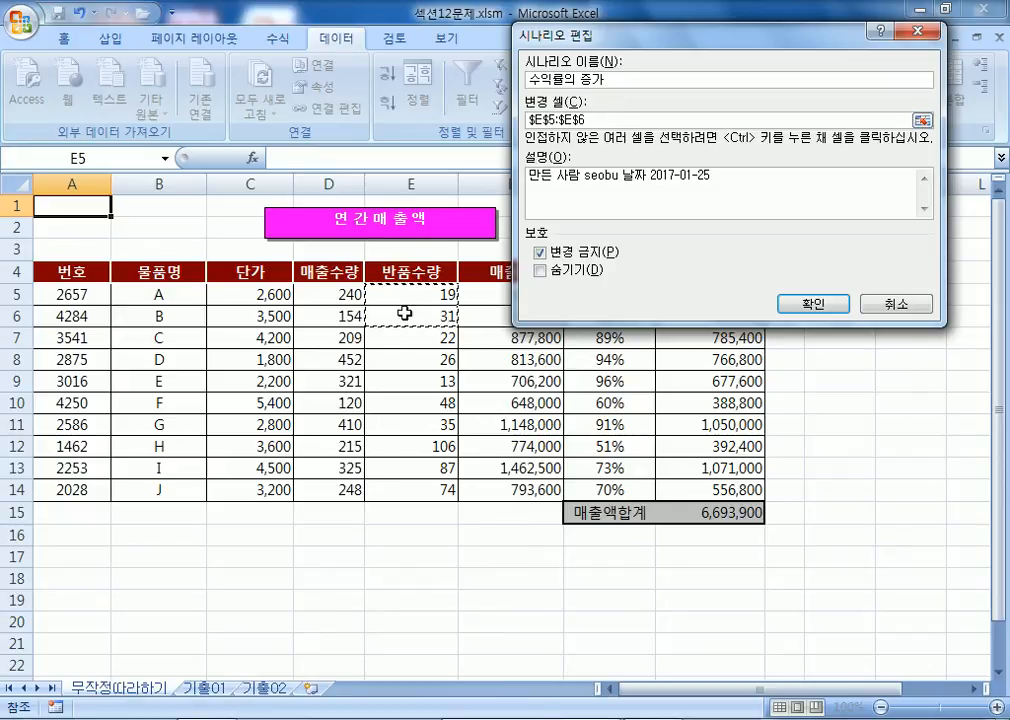
click(824, 309)
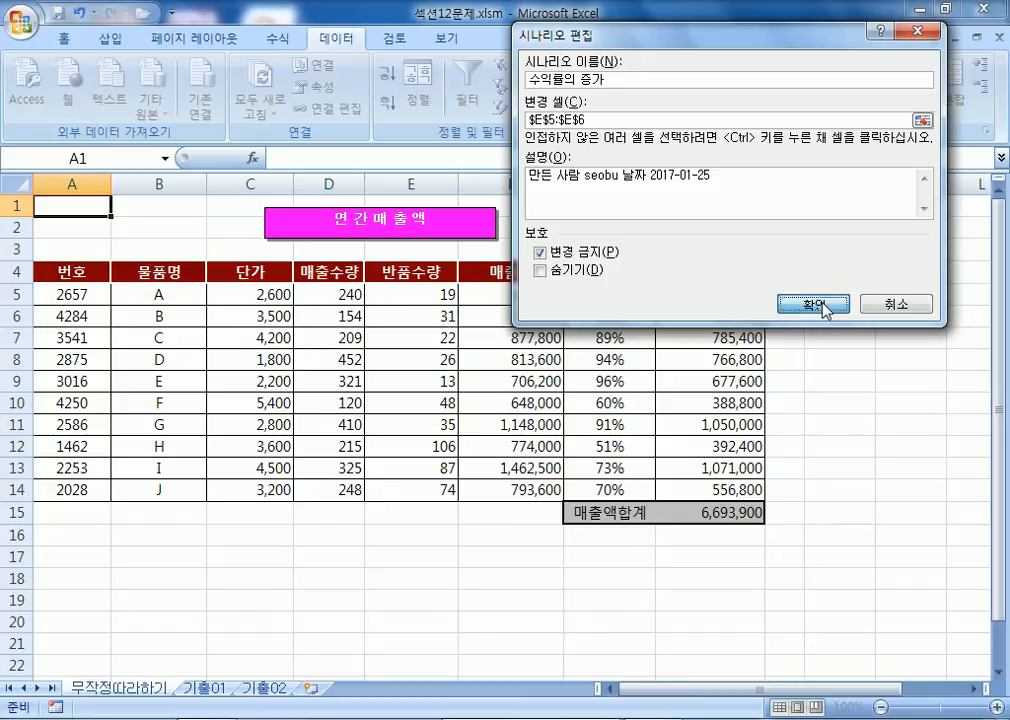
Set the scenario's A반품수량 to 9, enter its B반품수량 value, and begin adding another scenario
drag(719, 125, 533, 139)
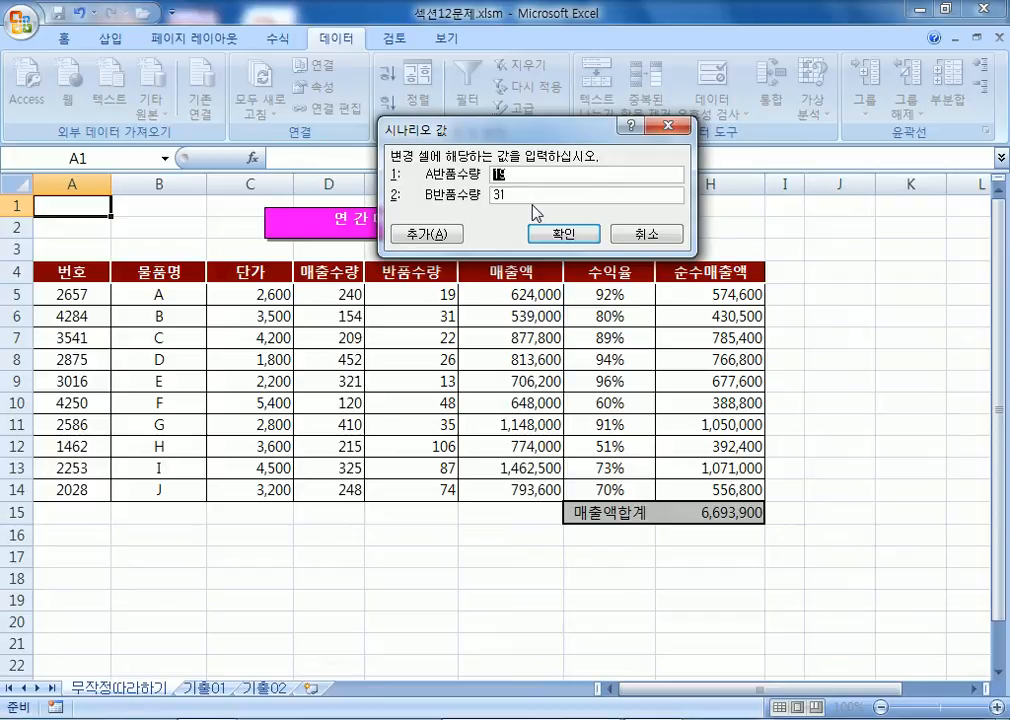
text(9)
key(Tab)
text(2)
click(443, 239)
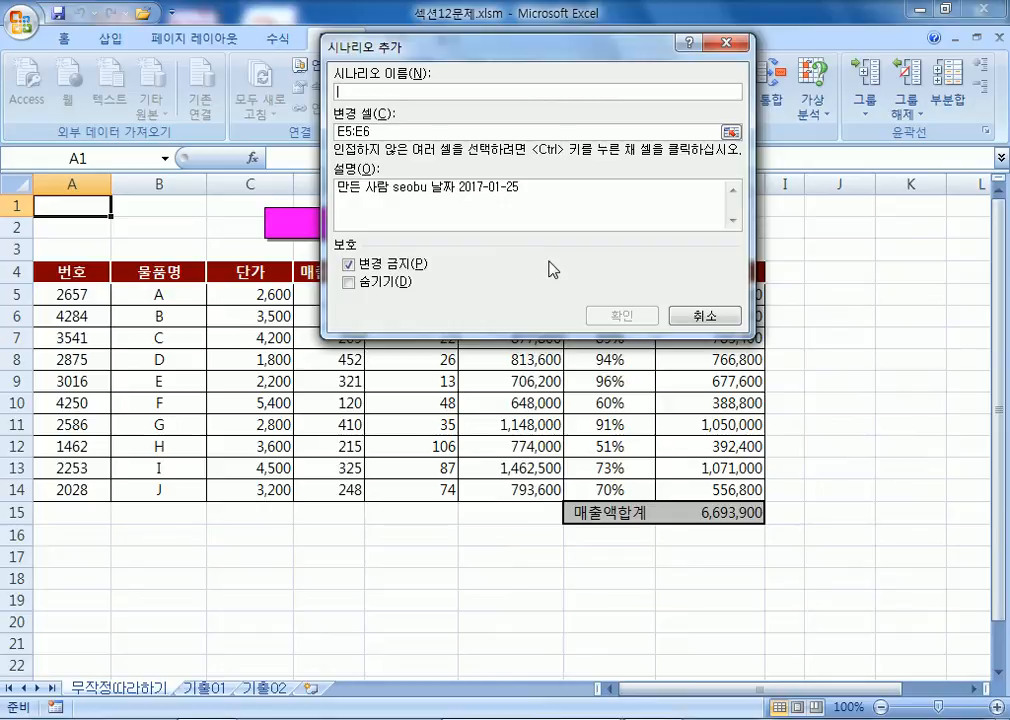
Name the second scenario 수익률의 감소 and accept E5:E6 as its changing cells
text(ㅊ)
text(익률의 )
text(감ㅅ)
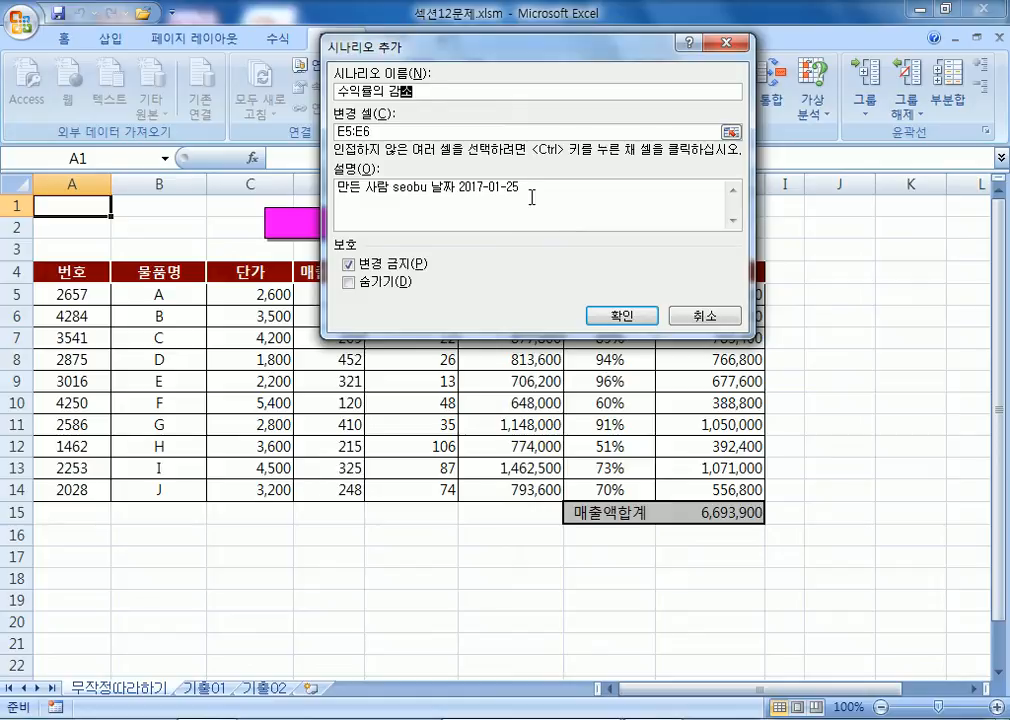
drag(464, 46, 687, 46)
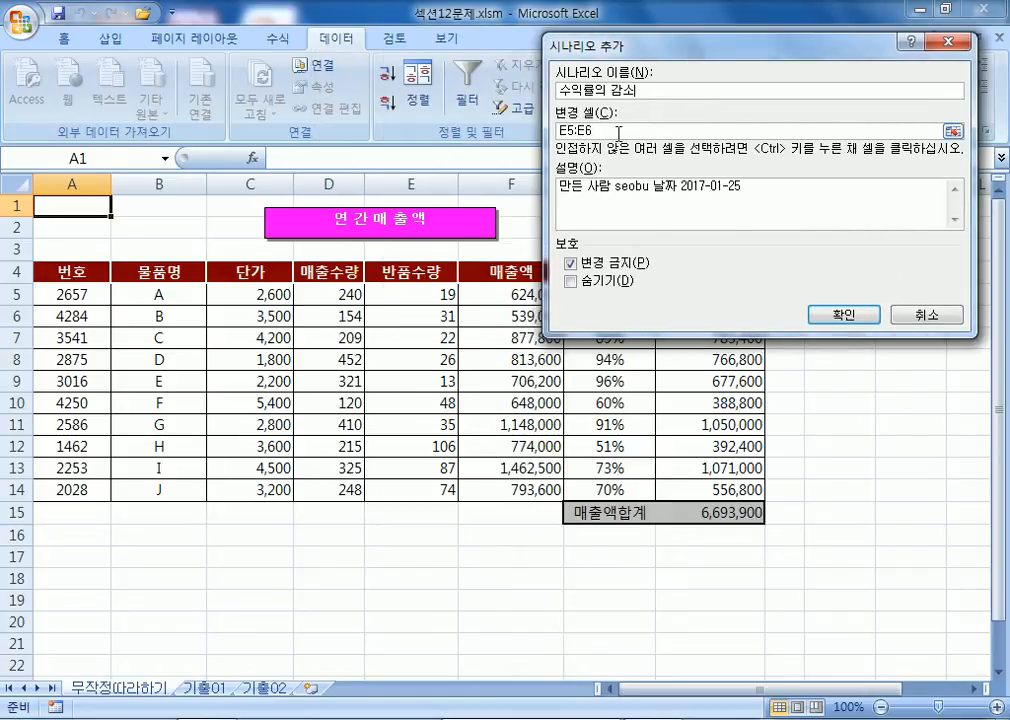
drag(412, 294, 412, 316)
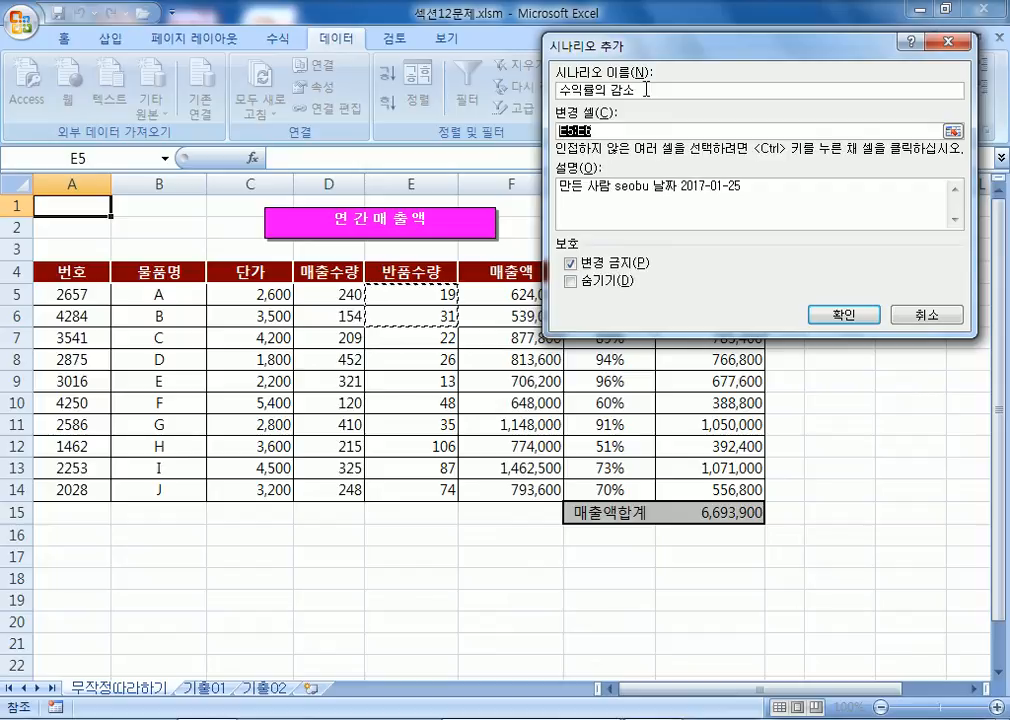
drag(646, 89, 528, 93)
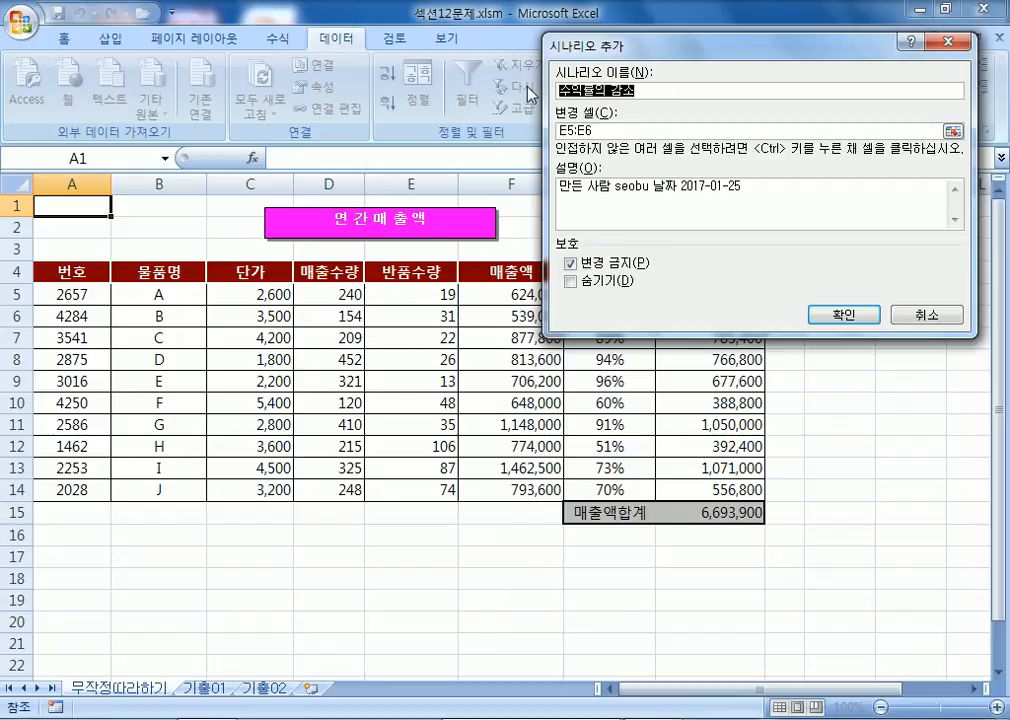
click(625, 133)
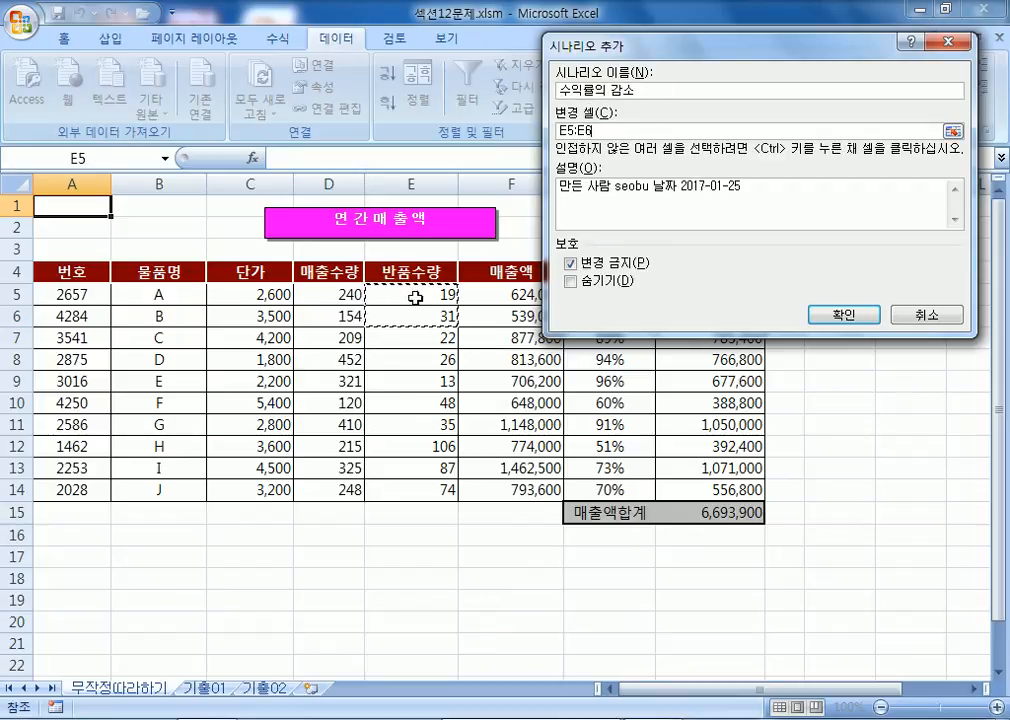
click(857, 317)
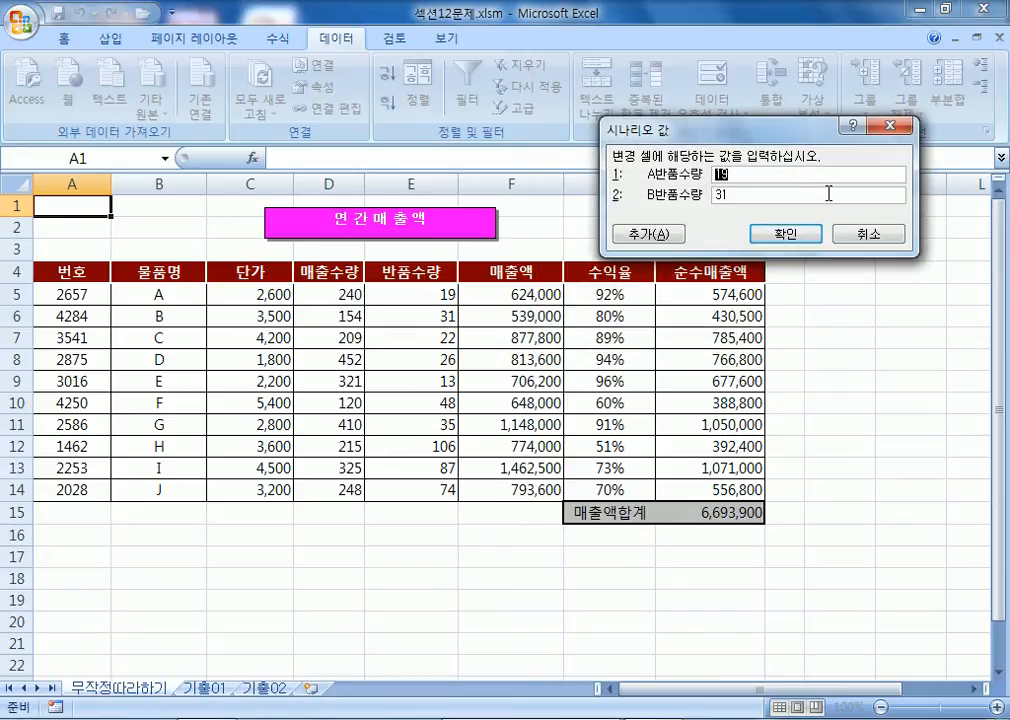
Set the second scenario's A반품수량 to 29 and B반품수량 to 41, and finish adding scenarios
text(29)
key(Tab)
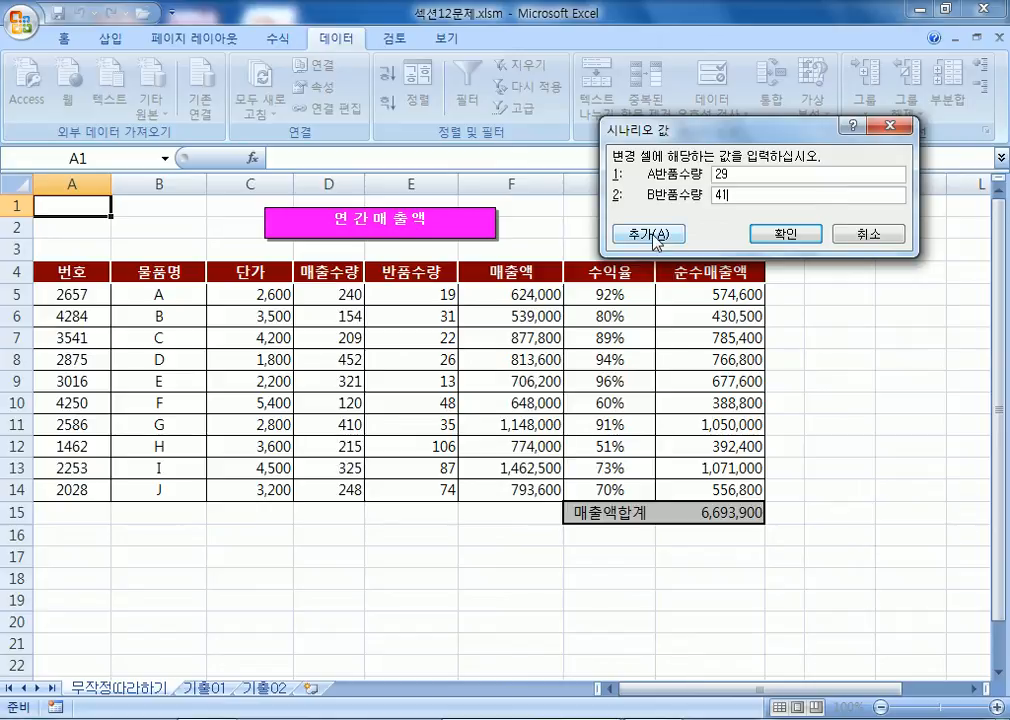
click(780, 236)
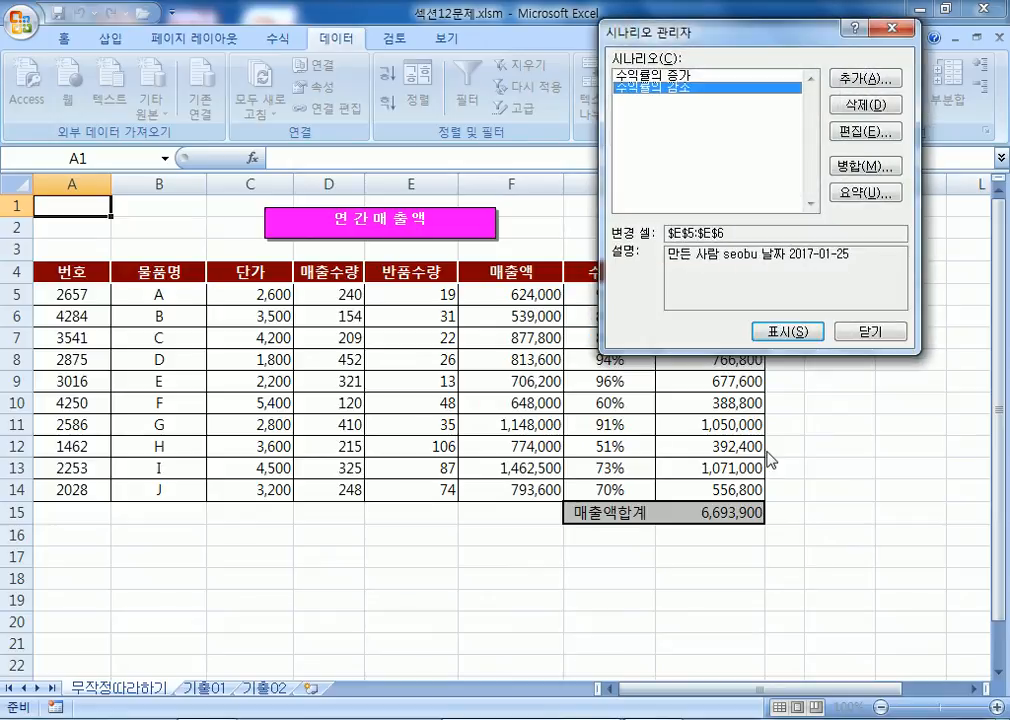
drag(770, 40, 609, 40)
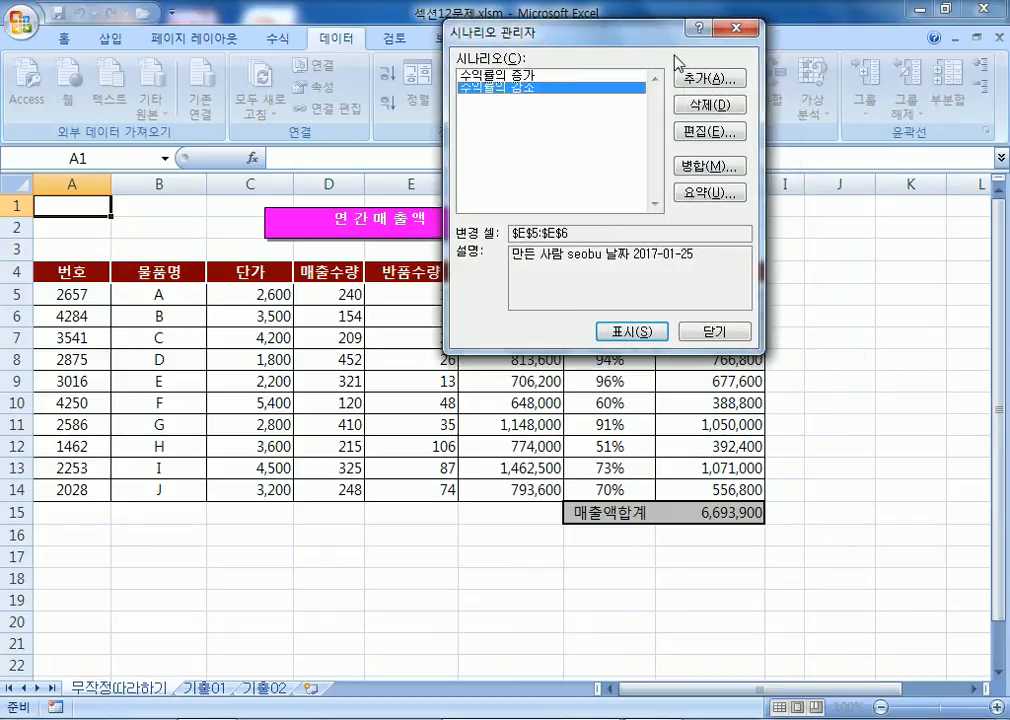
click(705, 78)
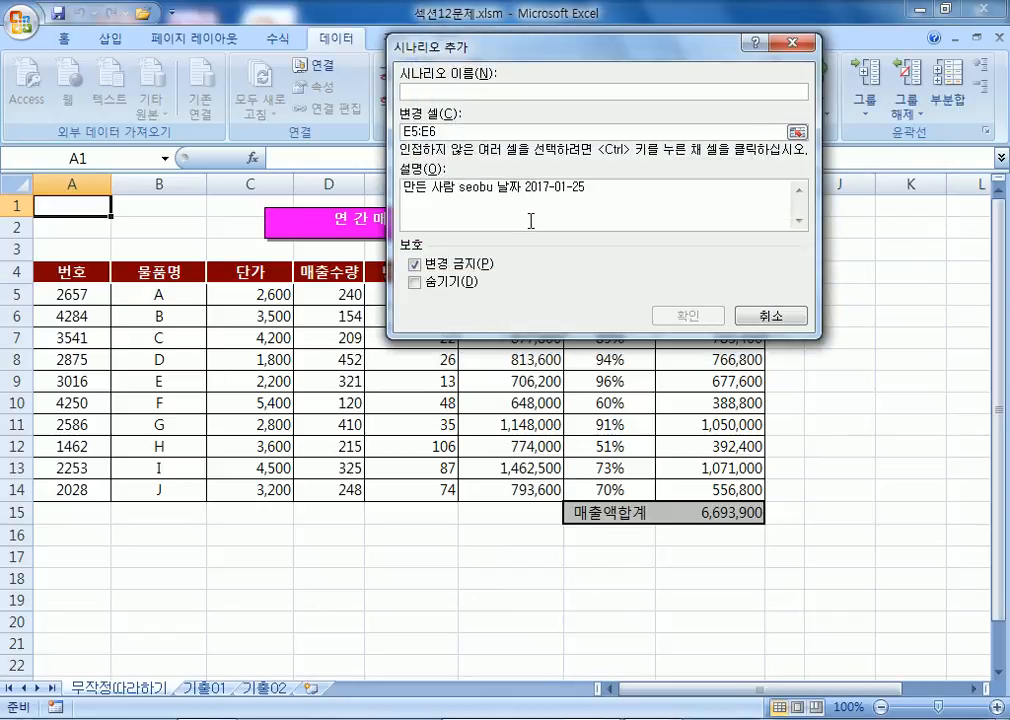
click(770, 315)
Review the 수익률의 증가 and 수익률의 감소 entries, close the Scenario Manager, and check the changing cells E5:E6
drag(647, 37, 734, 37)
click(601, 76)
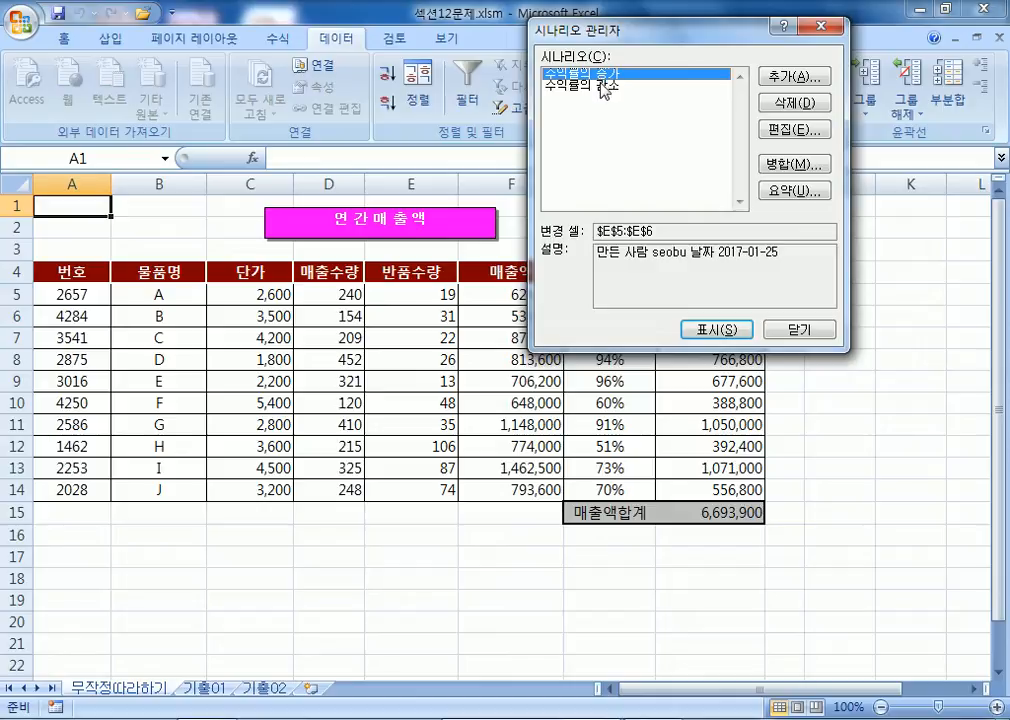
click(607, 87)
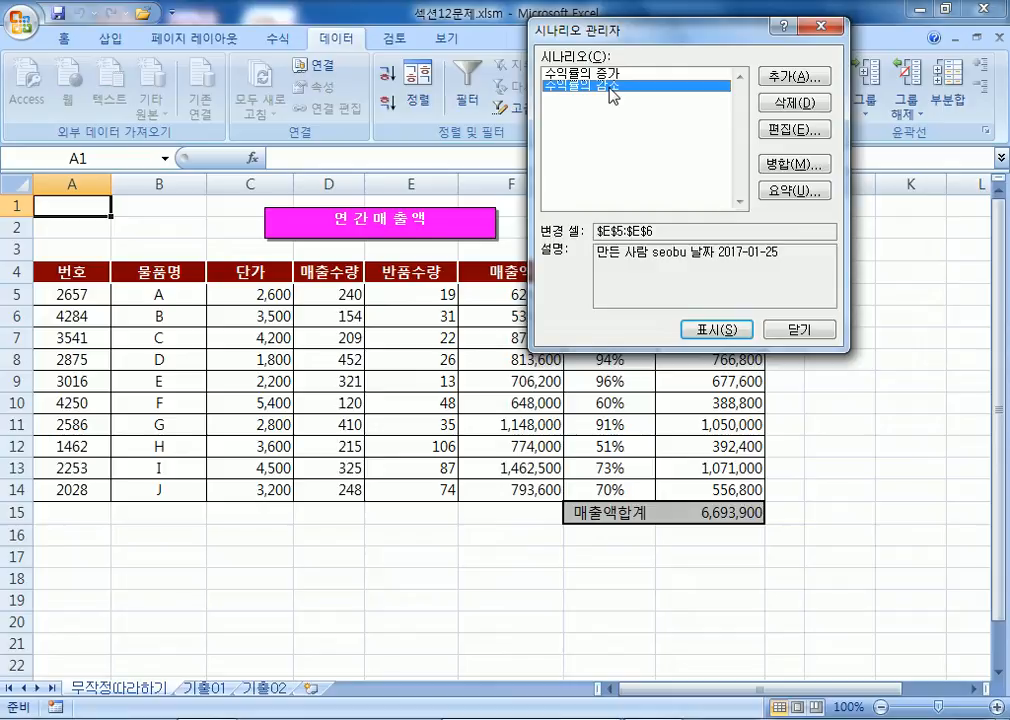
click(798, 330)
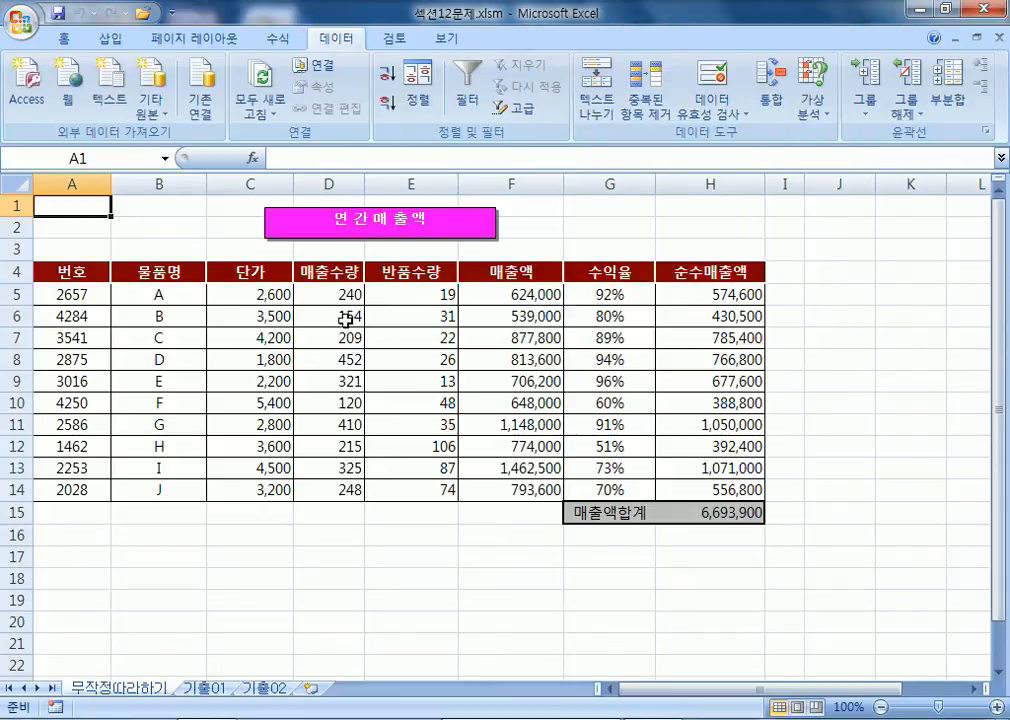
drag(383, 292, 396, 313)
click(376, 291)
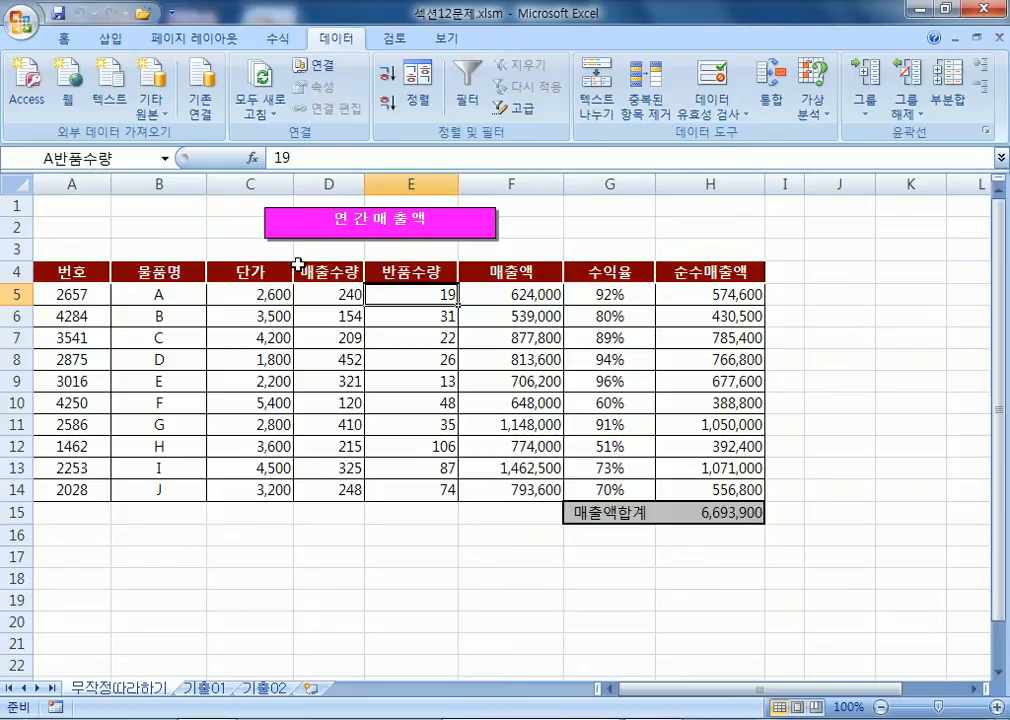
Return to cell A1 and reopen the Scenario Manager
click(86, 207)
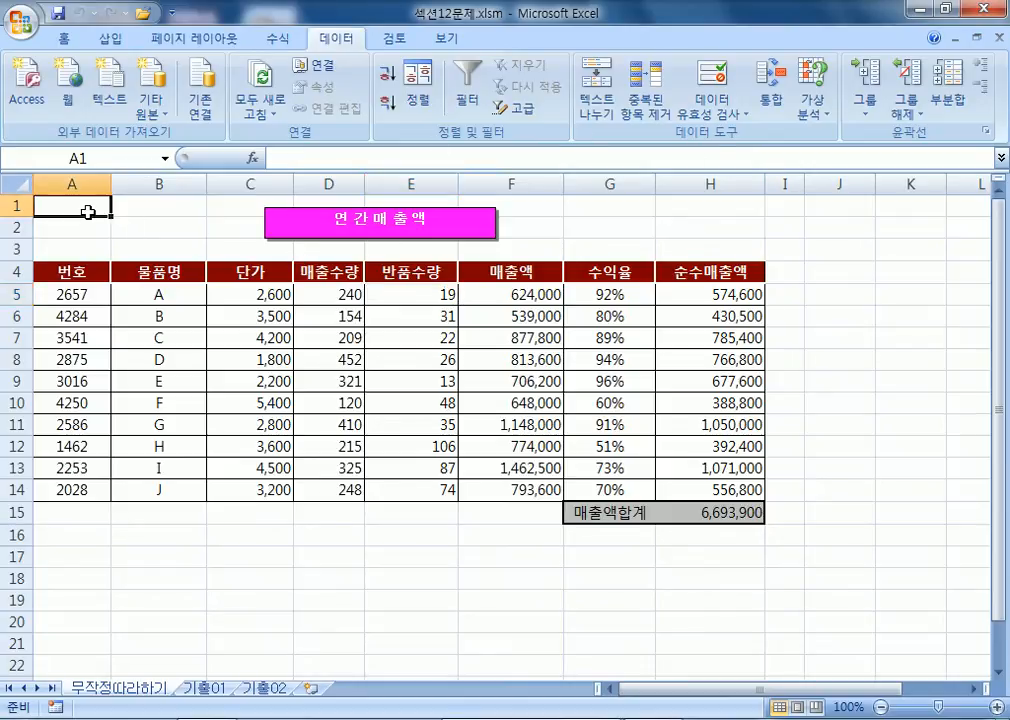
click(800, 114)
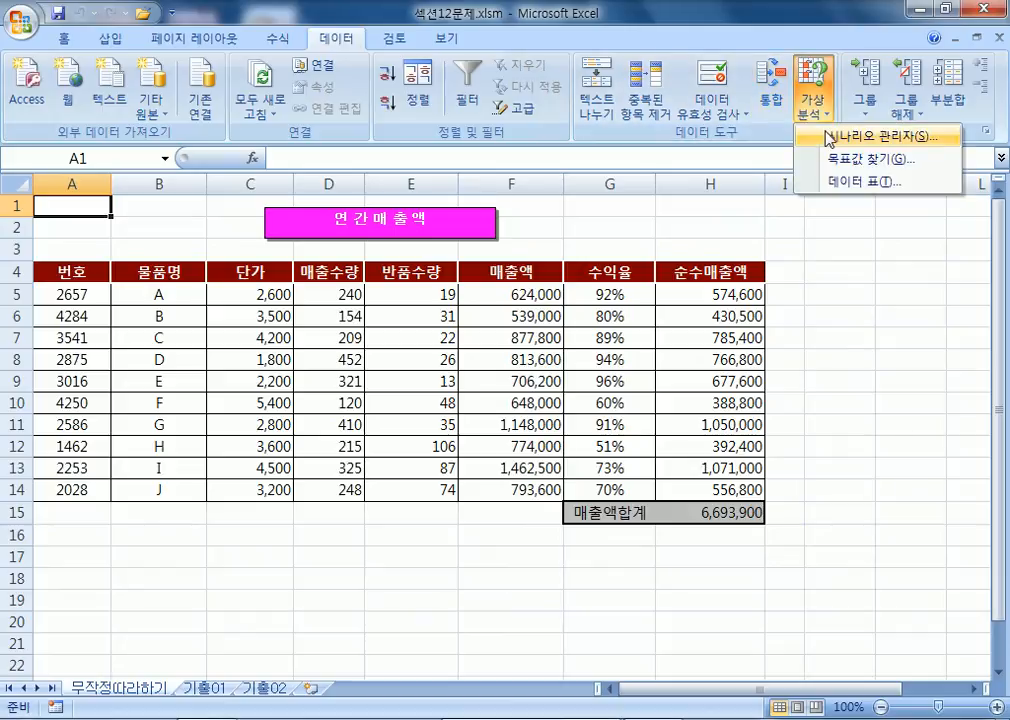
click(829, 139)
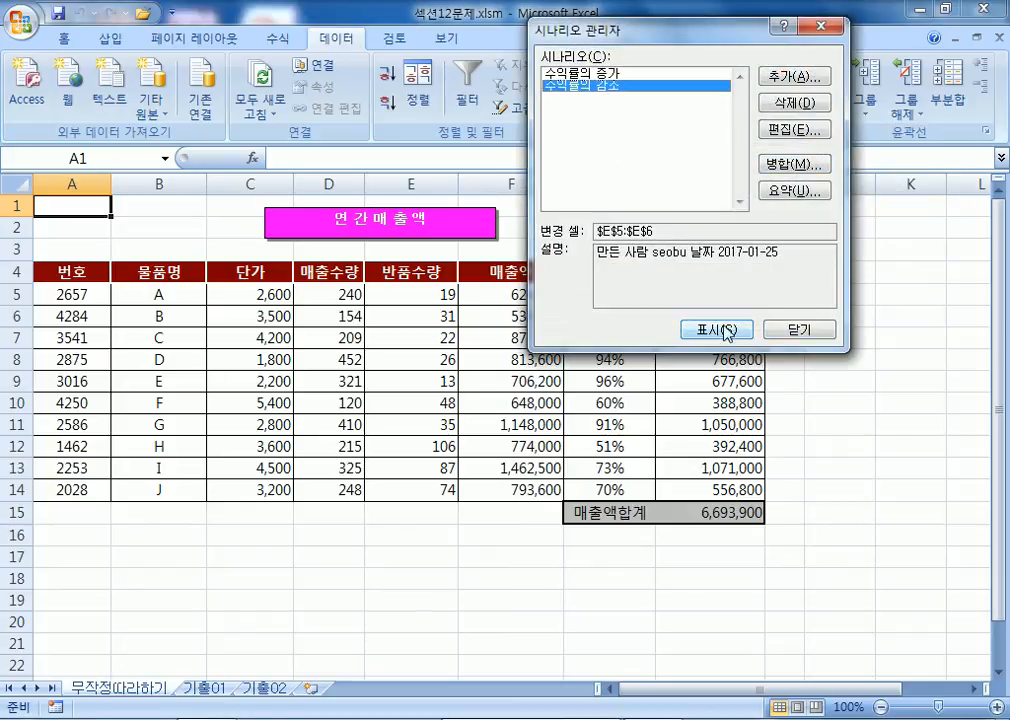
click(791, 192)
drag(655, 107, 492, 66)
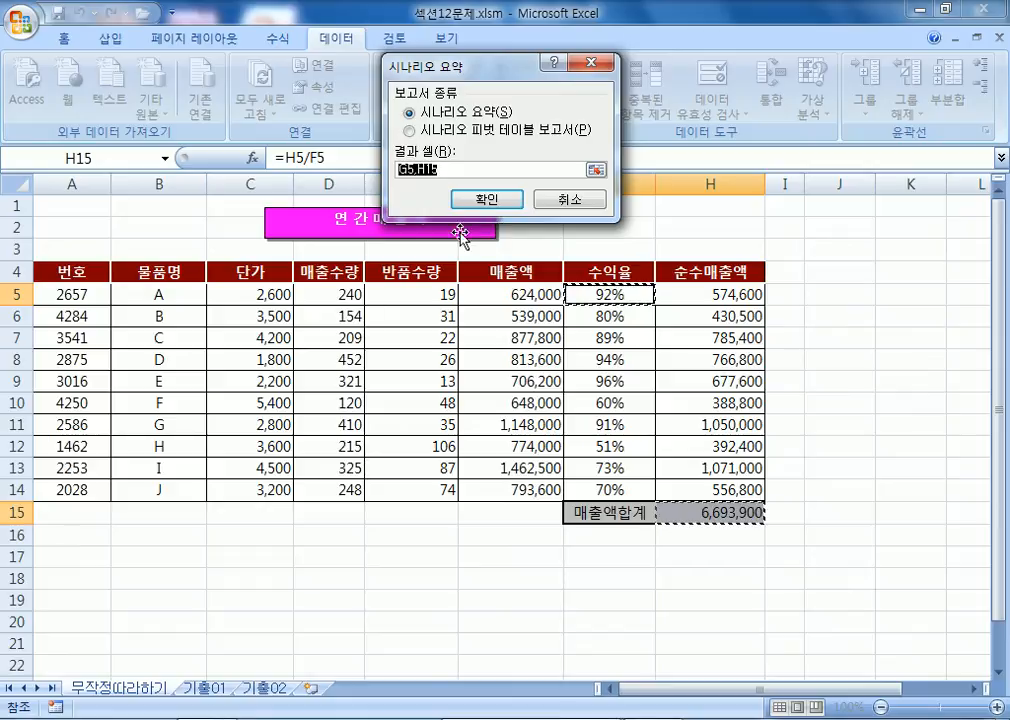
scroll(582, 379, down, 1)
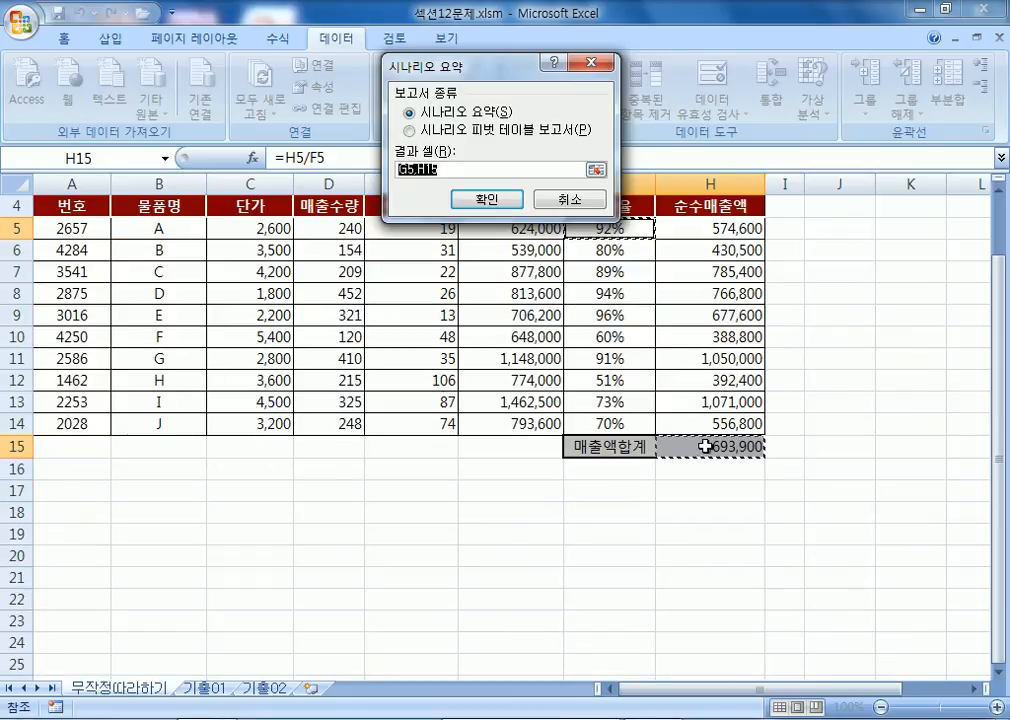
click(680, 450)
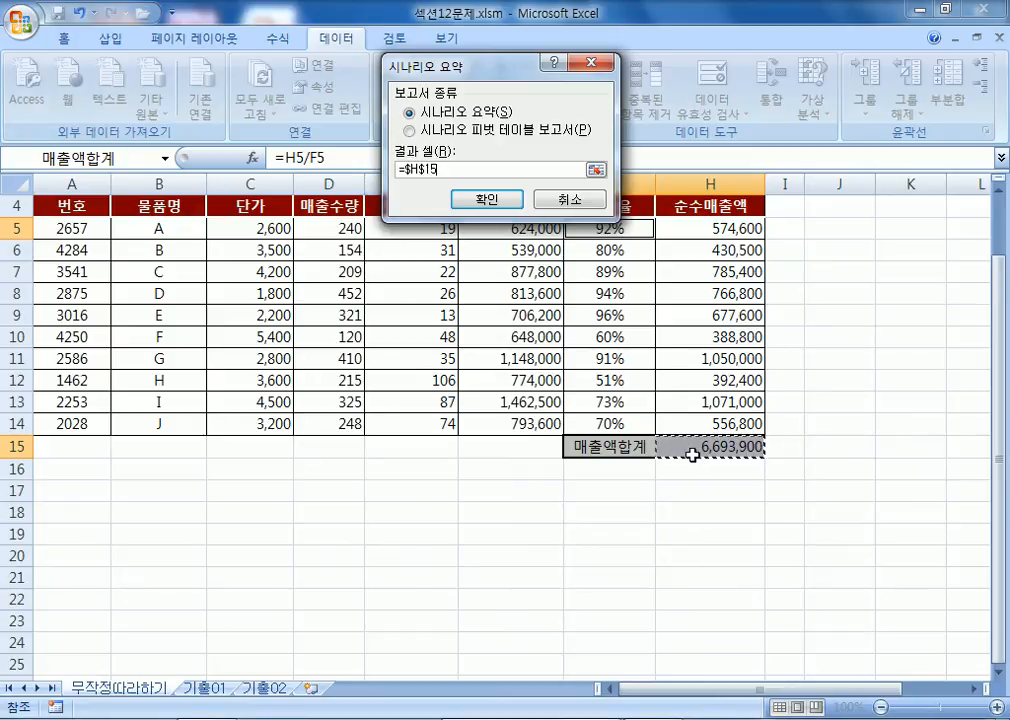
click(544, 203)
Set the summary's result cell to H15 (매출액합계) and generate a 시나리오 요약 report
click(632, 167)
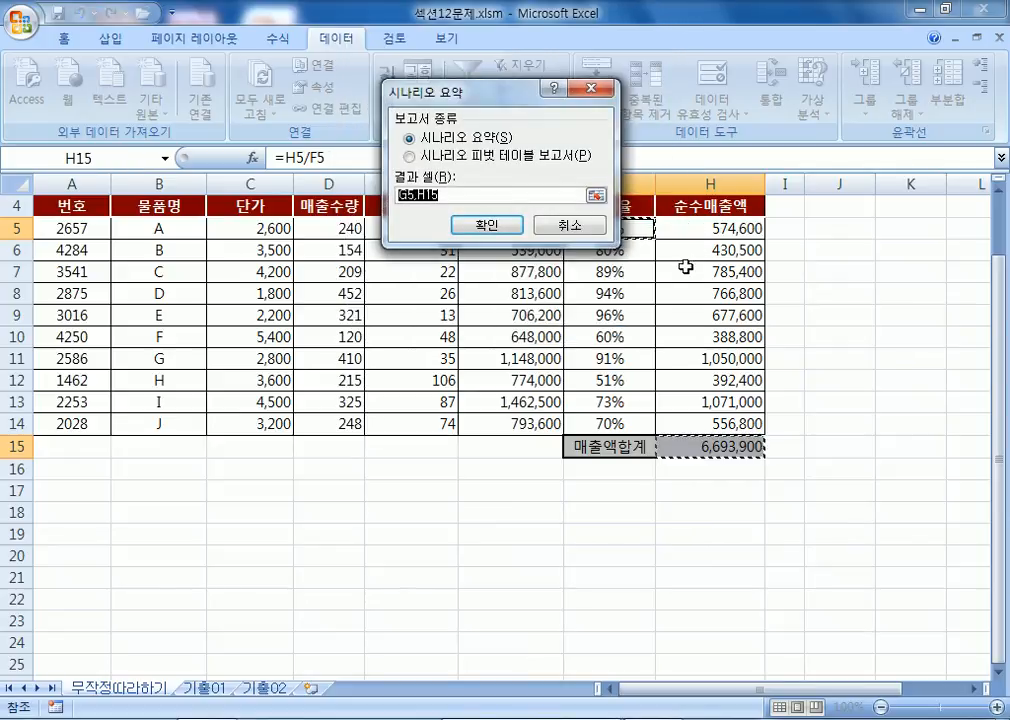
drag(500, 92, 356, 74)
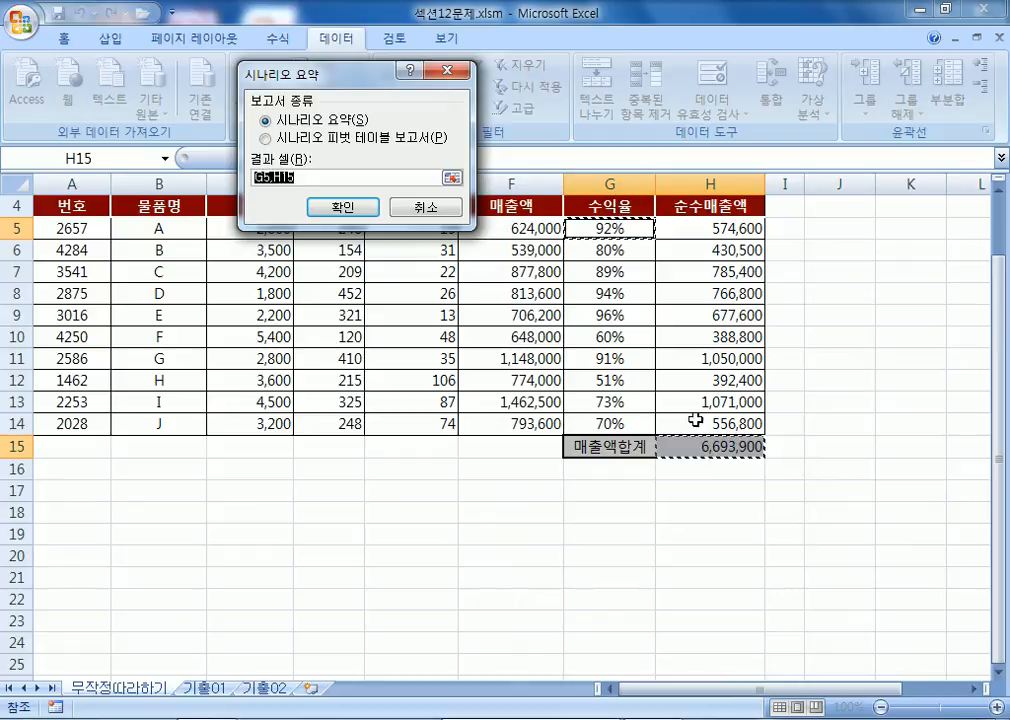
click(605, 230)
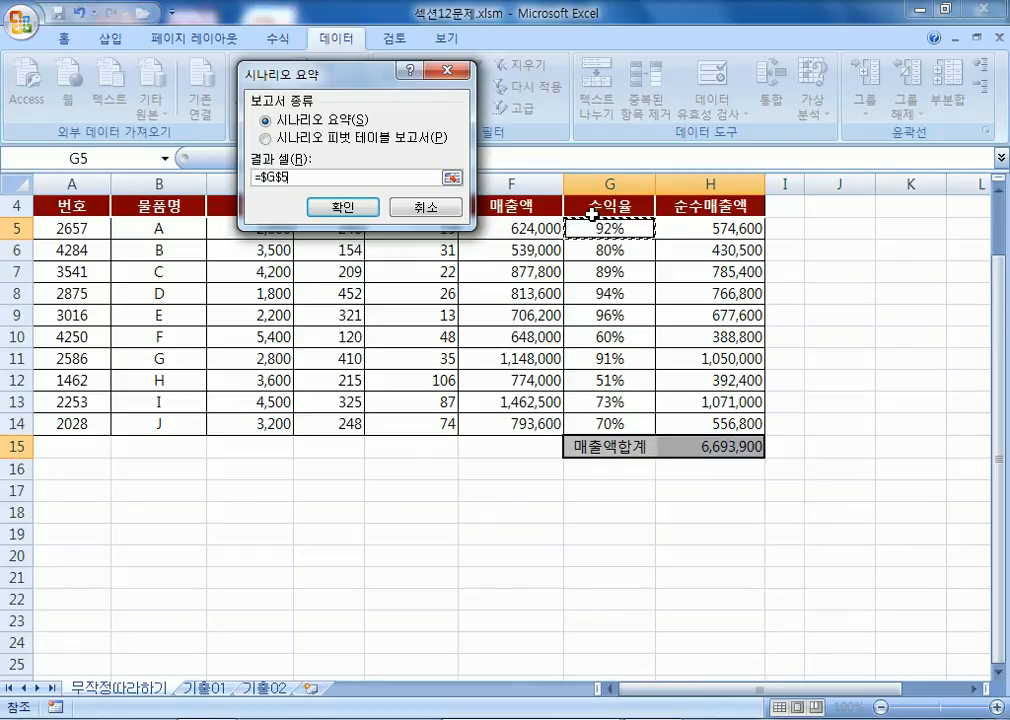
click(706, 452)
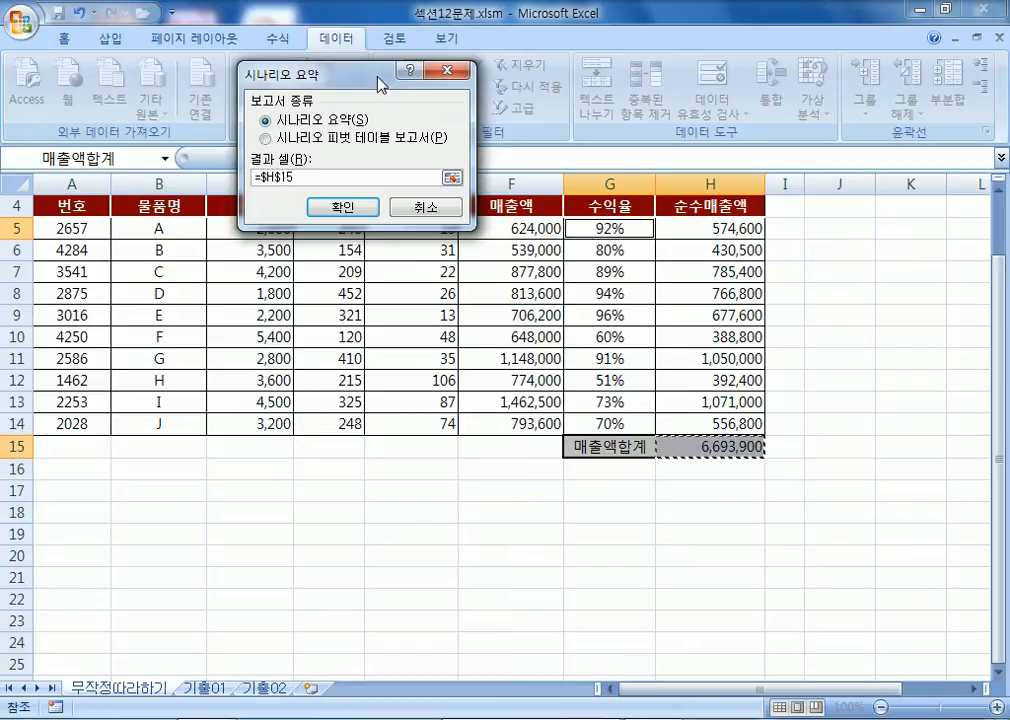
scroll(705, 440, down, 2)
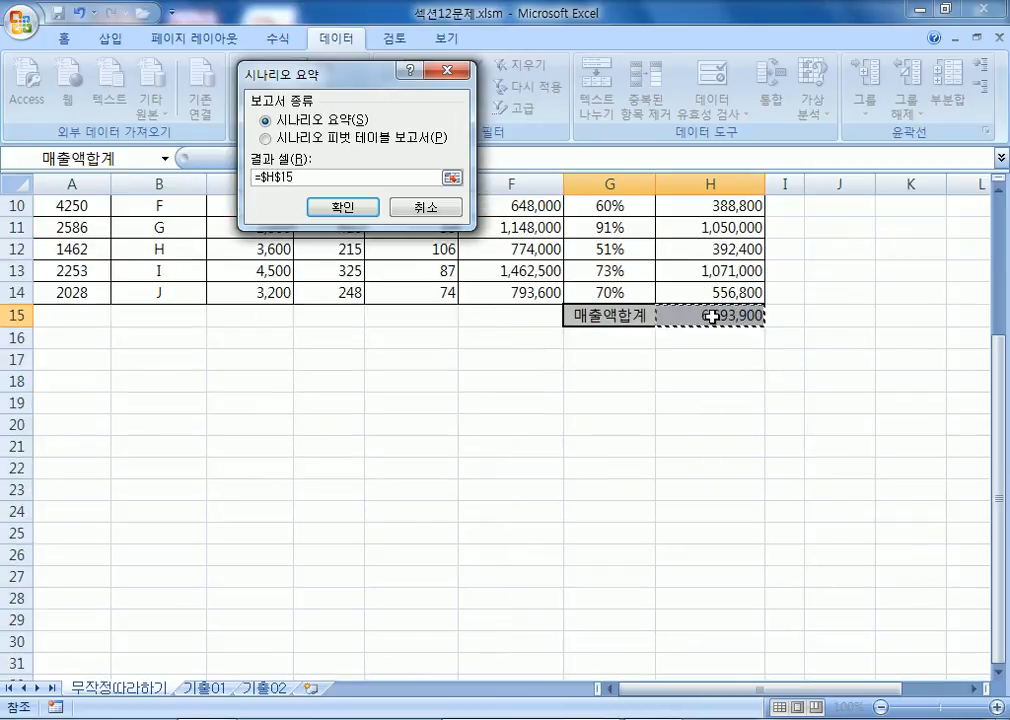
scroll(710, 320, up, 3)
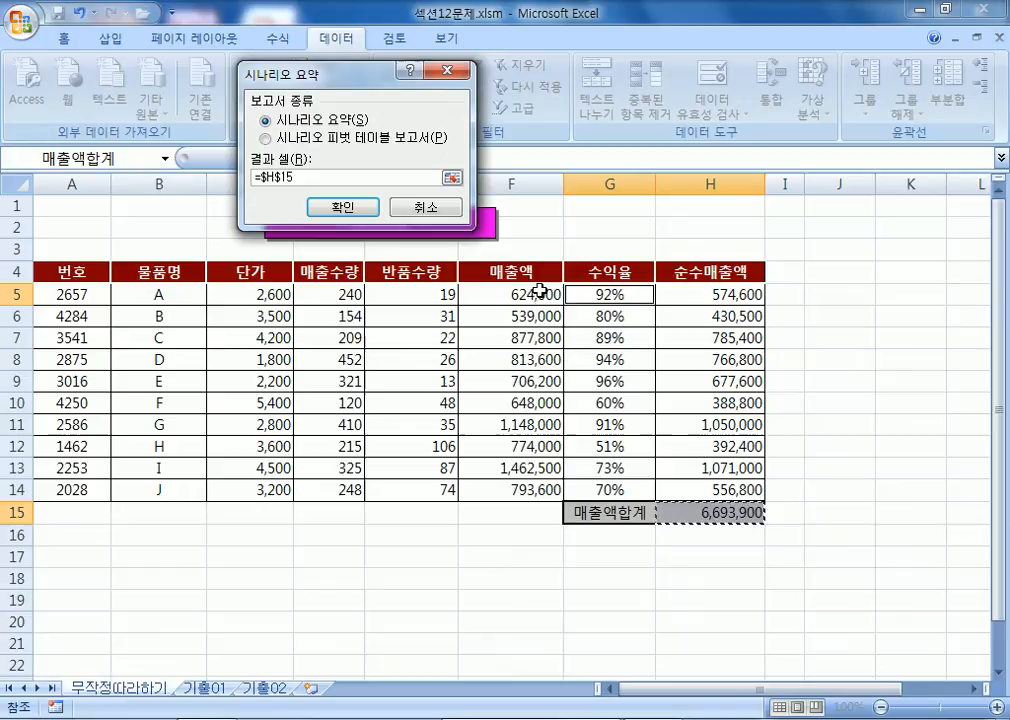
click(343, 207)
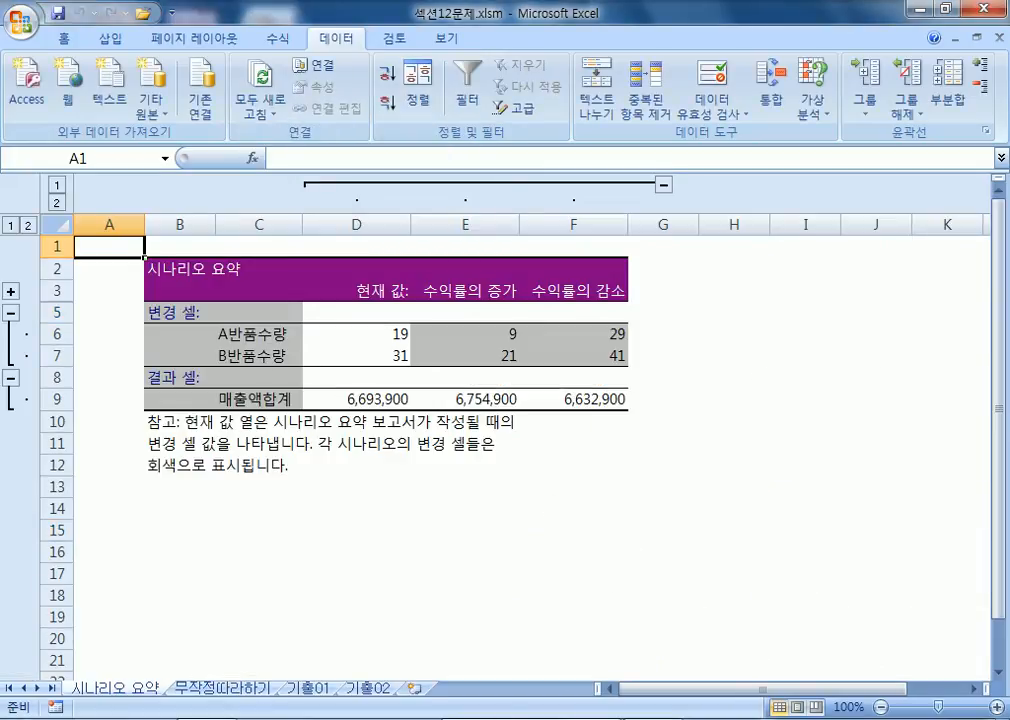
Compare the scenario summary with the figures noted in Notepad, and examine its A반품수량, B반품수량 and 매출액합계 labels back in Excel
click(230, 719)
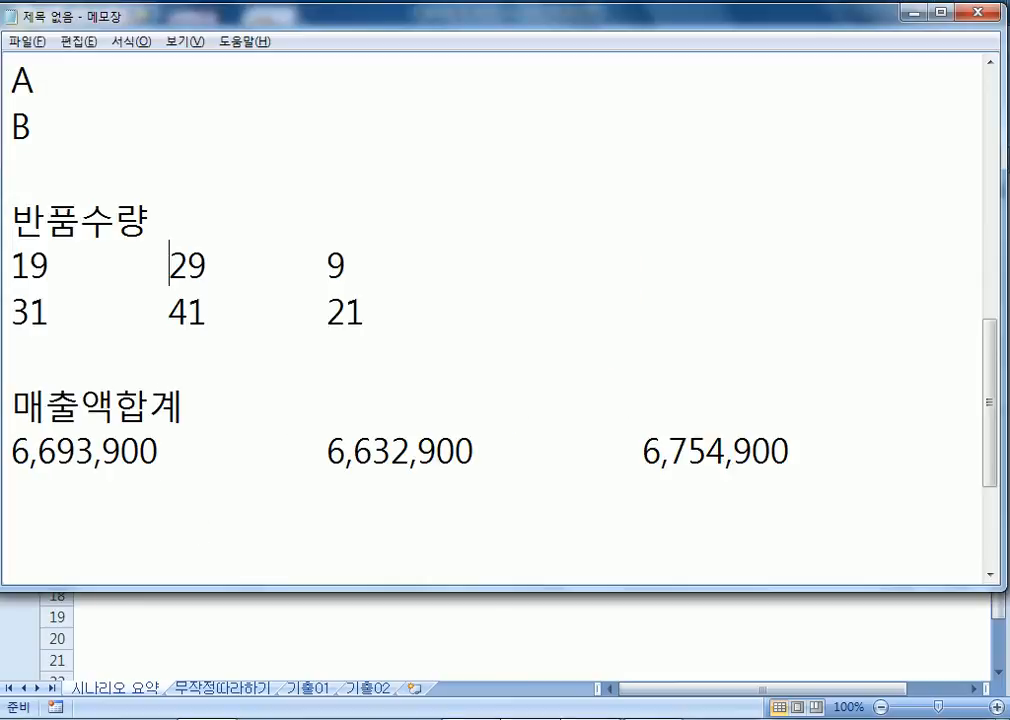
click(530, 719)
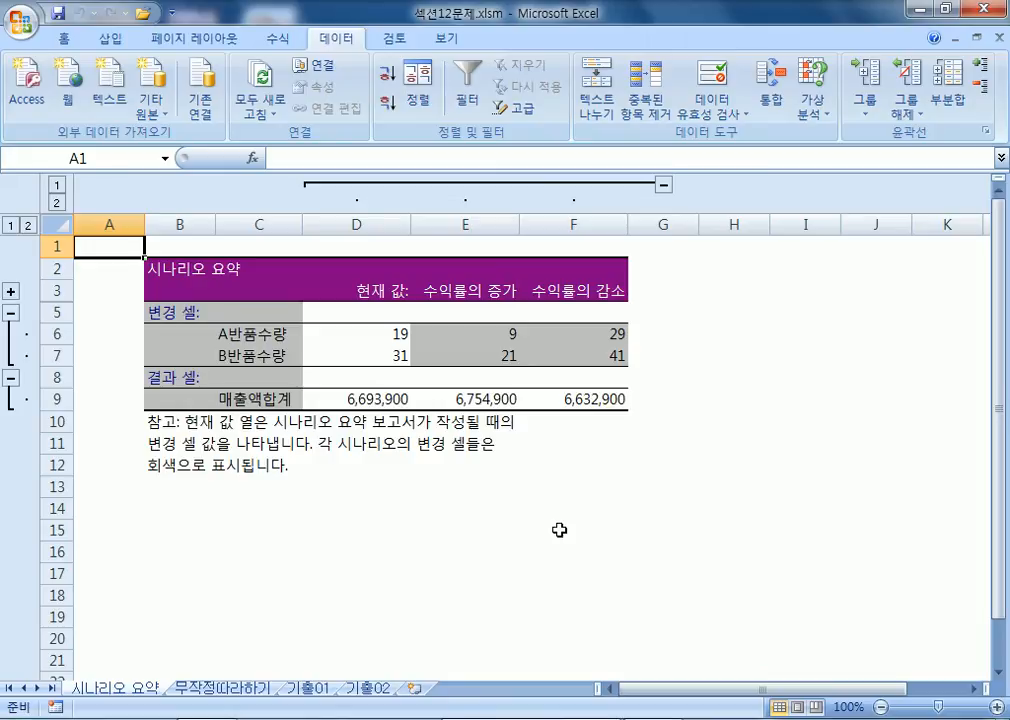
drag(270, 336, 262, 357)
click(265, 400)
click(266, 399)
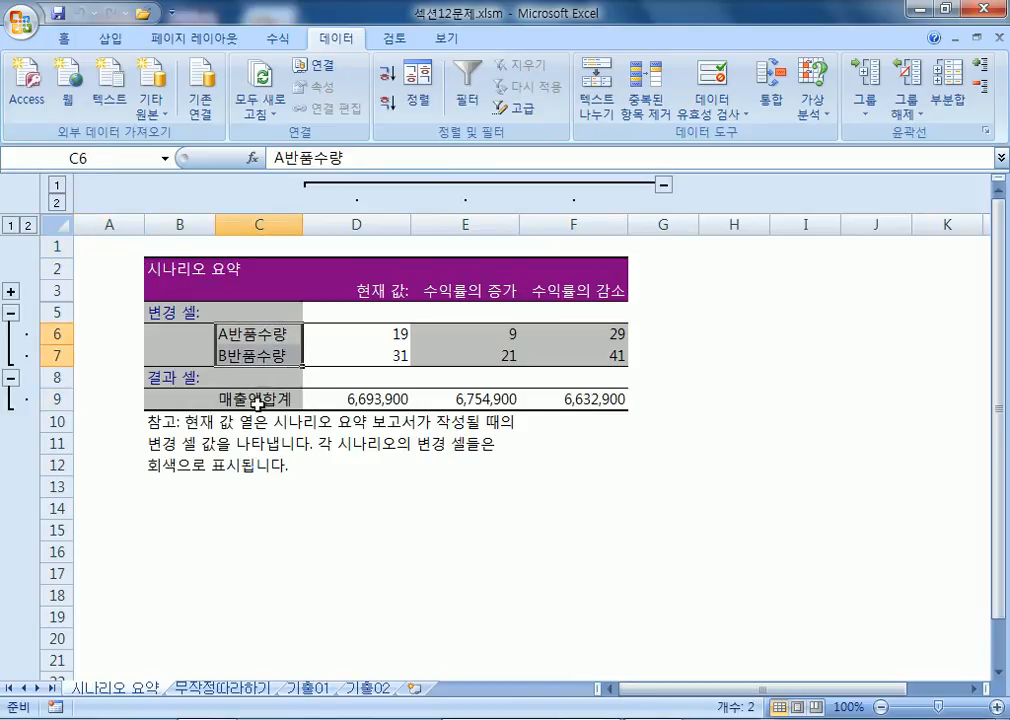
click(258, 403)
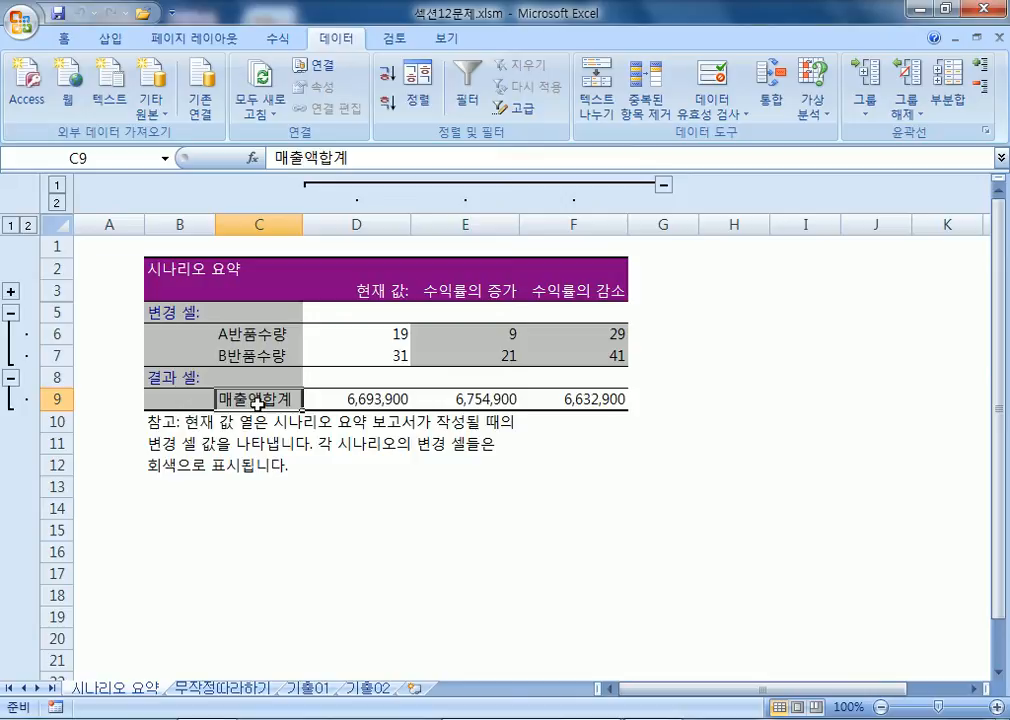
click(255, 334)
click(255, 357)
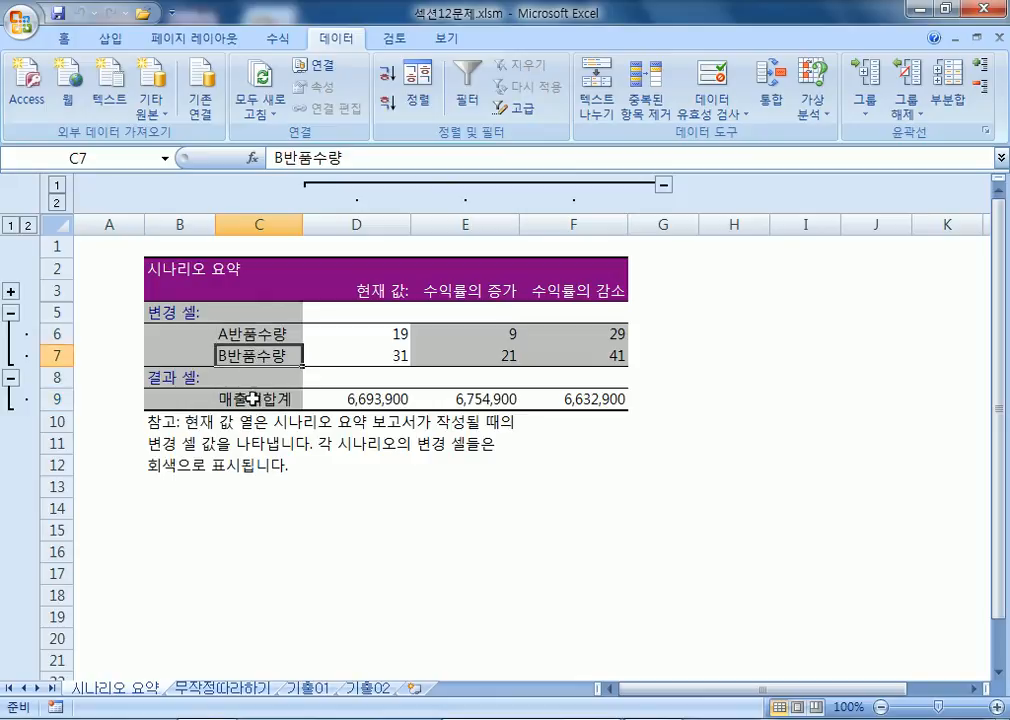
click(253, 399)
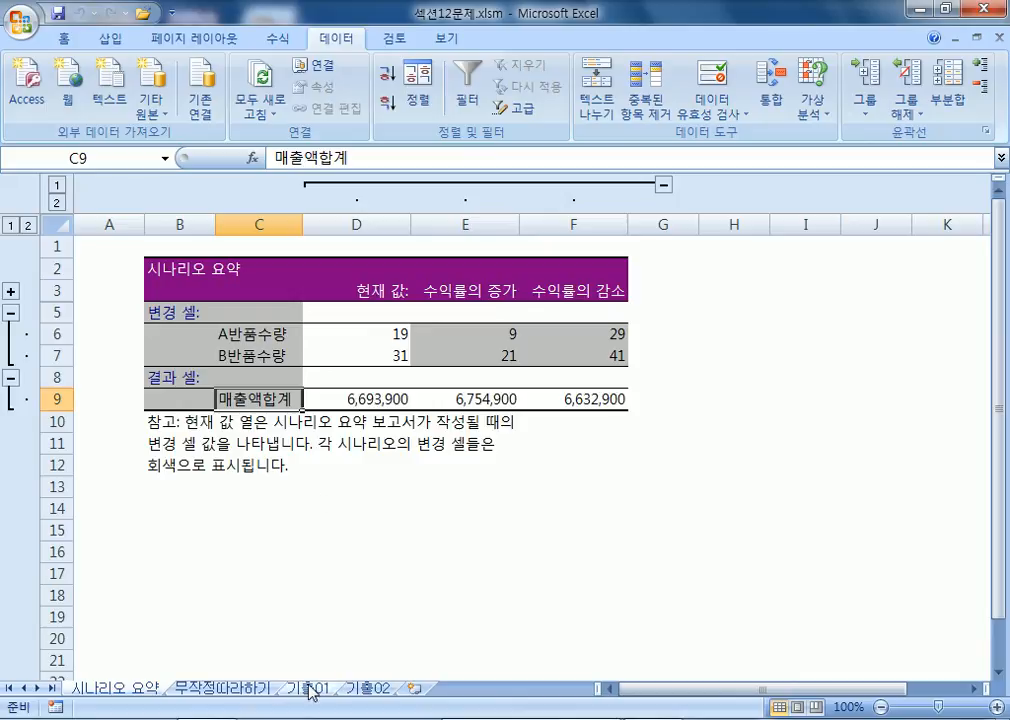
Permanently delete the 시나리오 요약 sheet
right_click(124, 692)
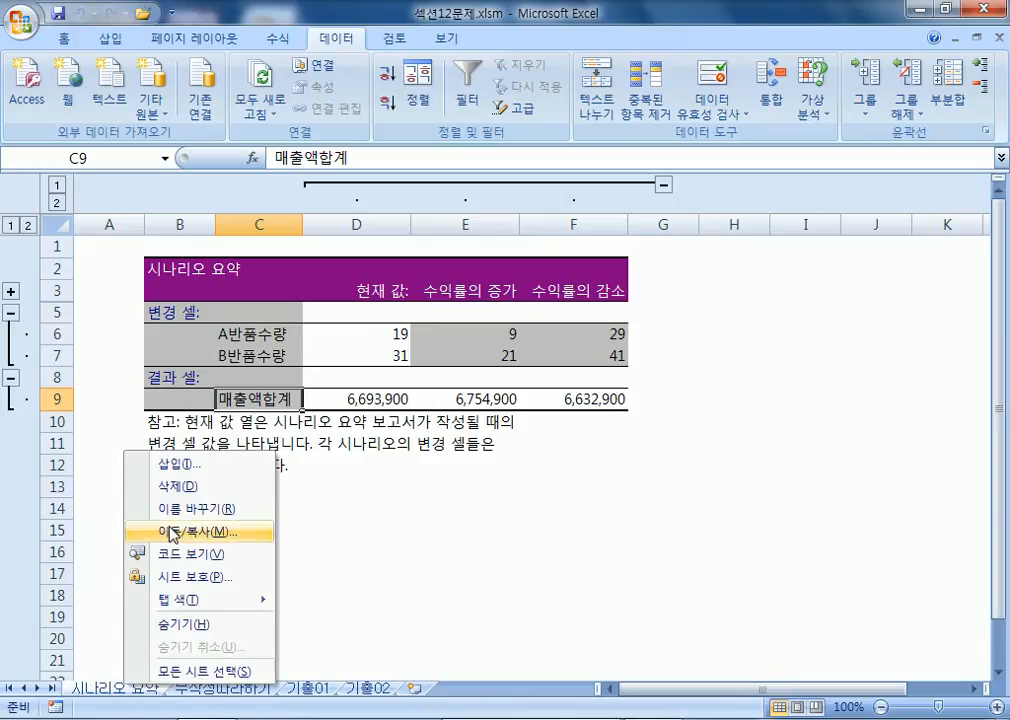
click(181, 486)
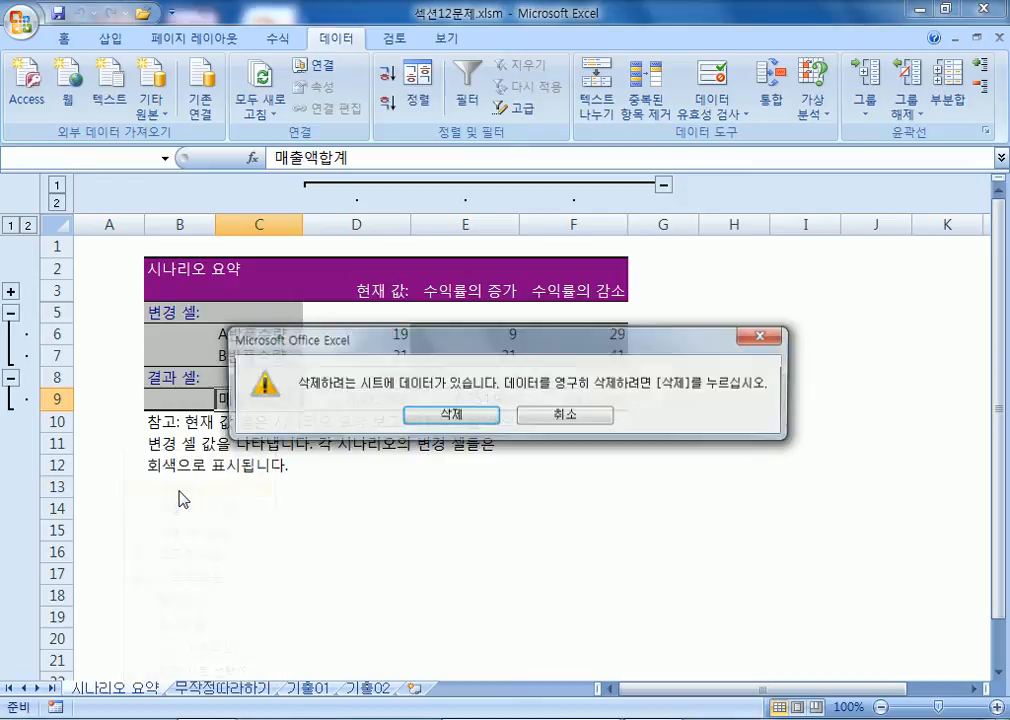
click(447, 414)
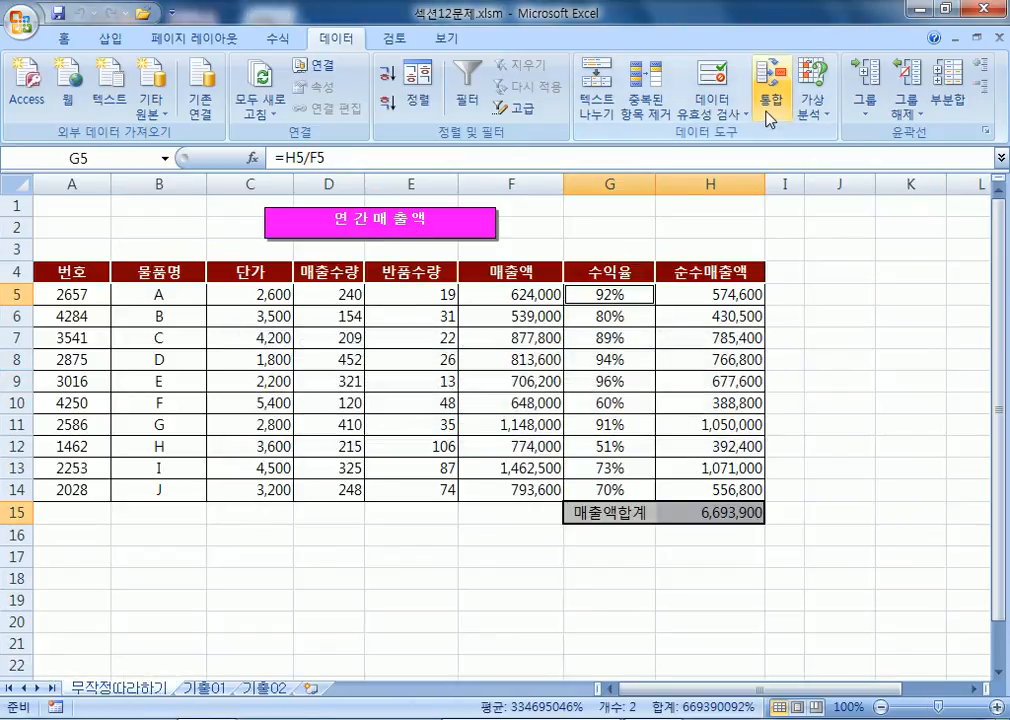
Check the defined names of cells E5, E6 and H15 on the 무작정따라하기 sheet
click(428, 293)
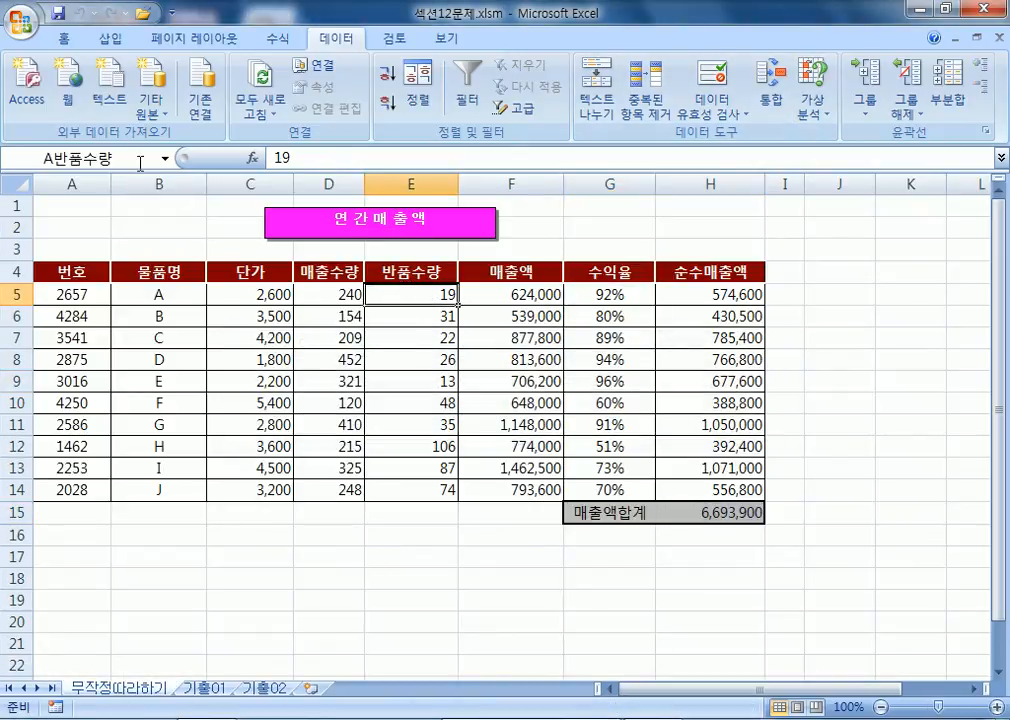
click(140, 158)
click(415, 321)
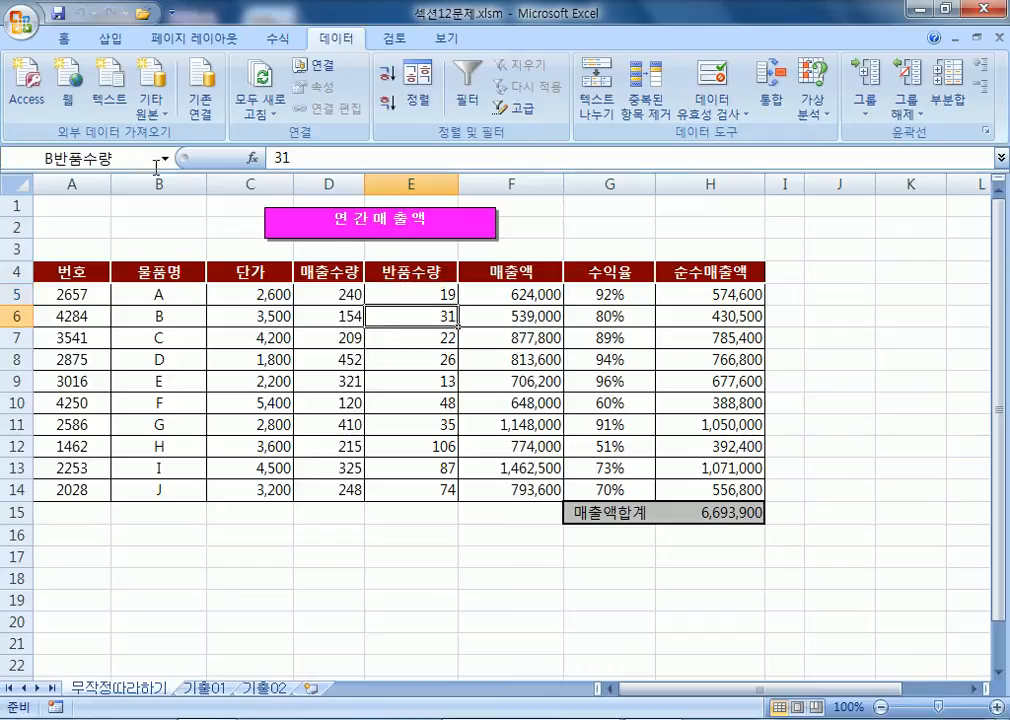
click(120, 158)
click(740, 522)
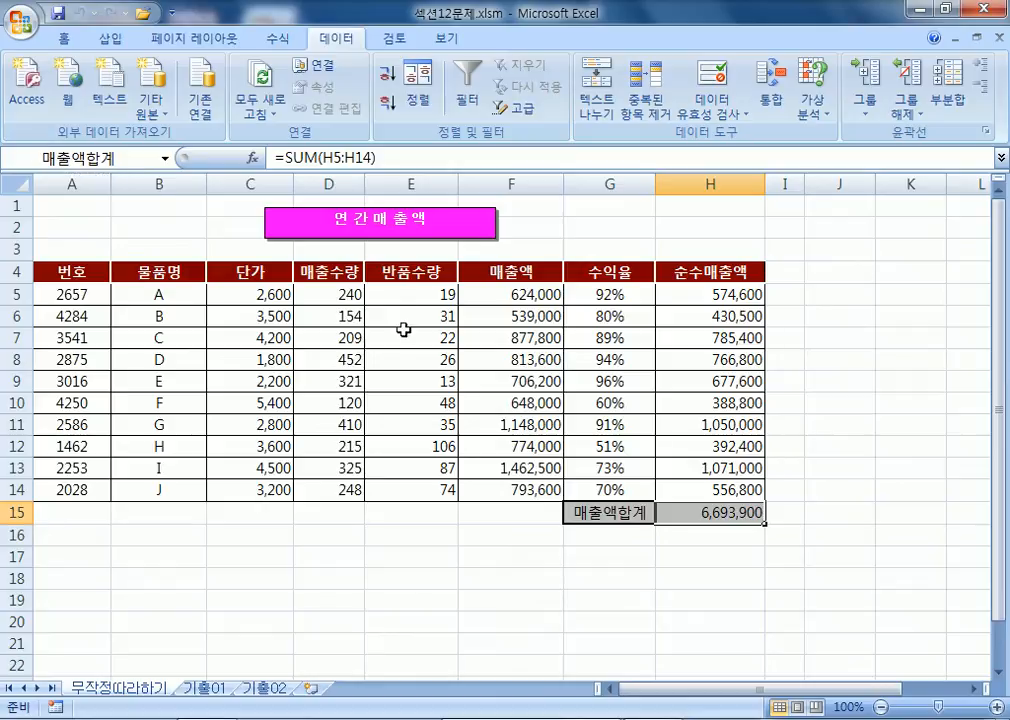
Generate a 시나리오 요약 report from the Scenario Manager, keeping H15 as the result cell
click(270, 290)
click(813, 110)
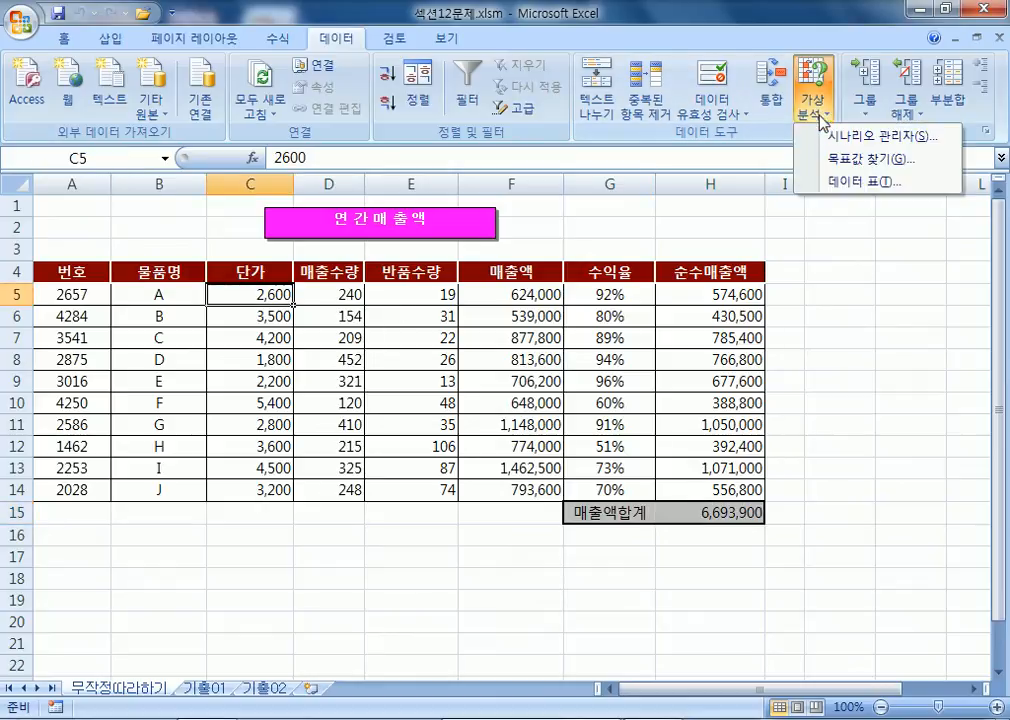
click(833, 140)
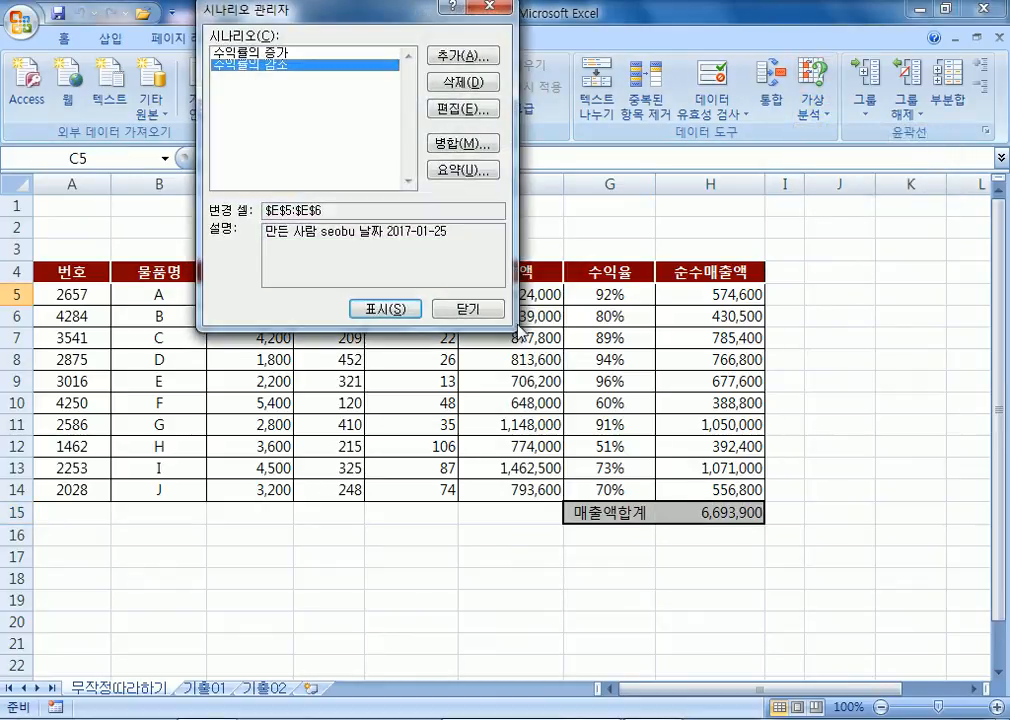
click(463, 172)
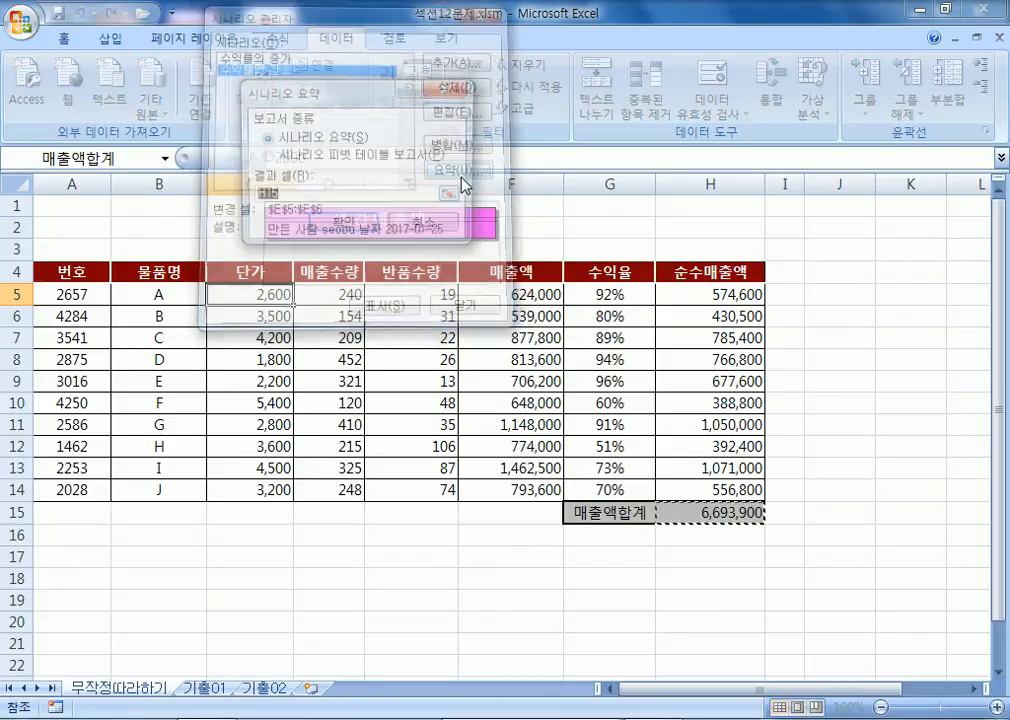
scroll(716, 529, down, 2)
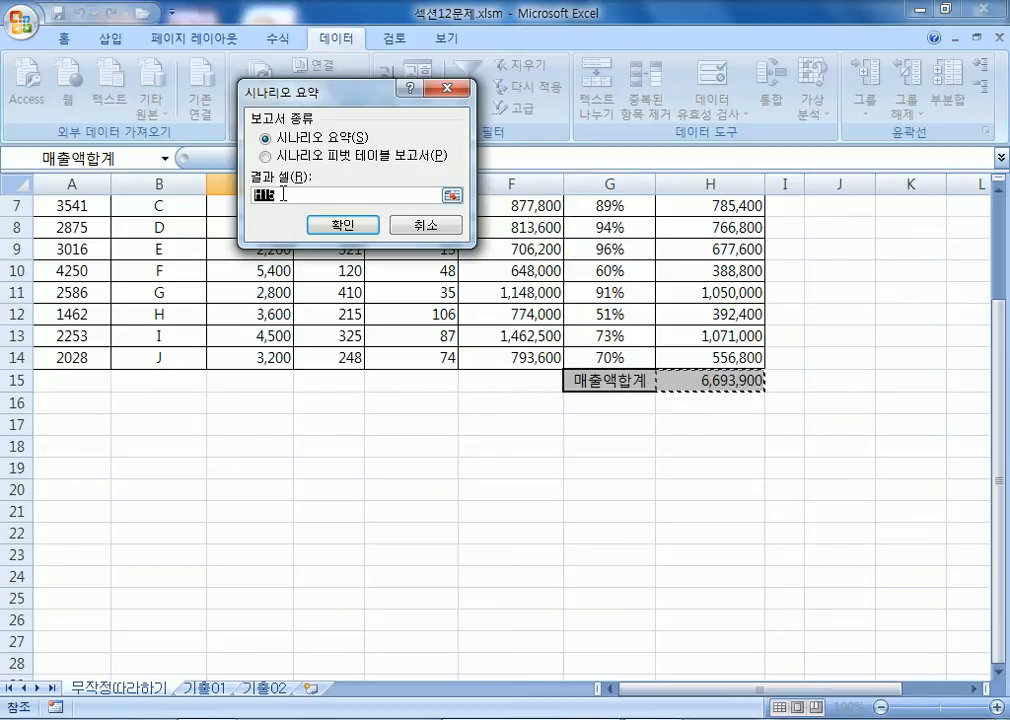
click(336, 225)
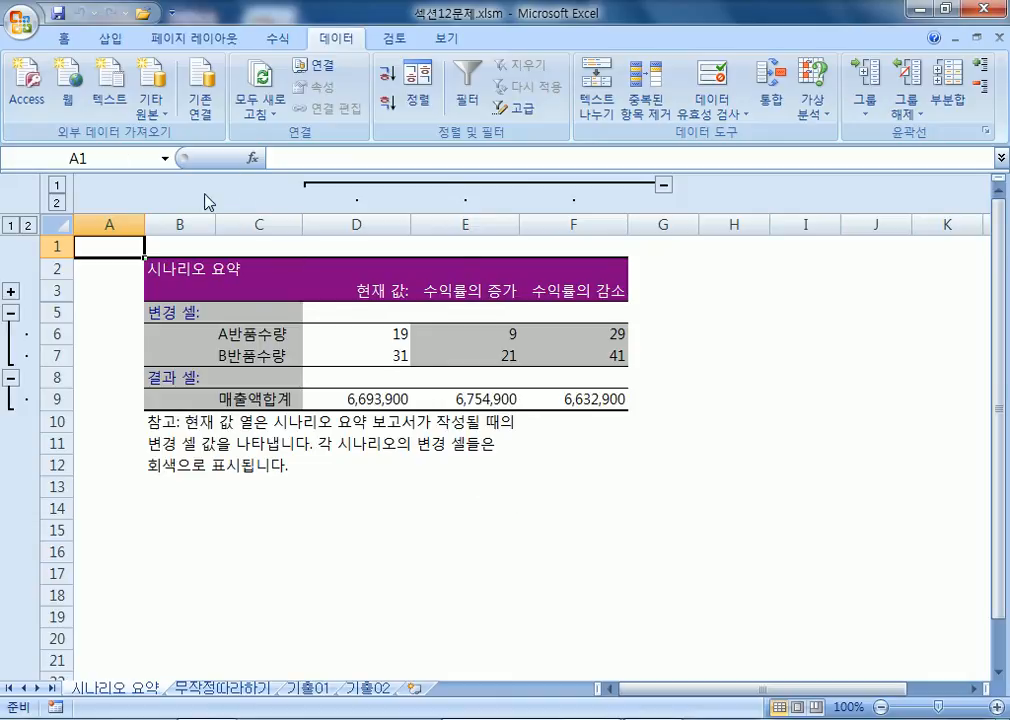
Examine the report columns B to G and the headings 수익률의 증가, 수익률의 감소 and 현재 값
drag(150, 224, 690, 224)
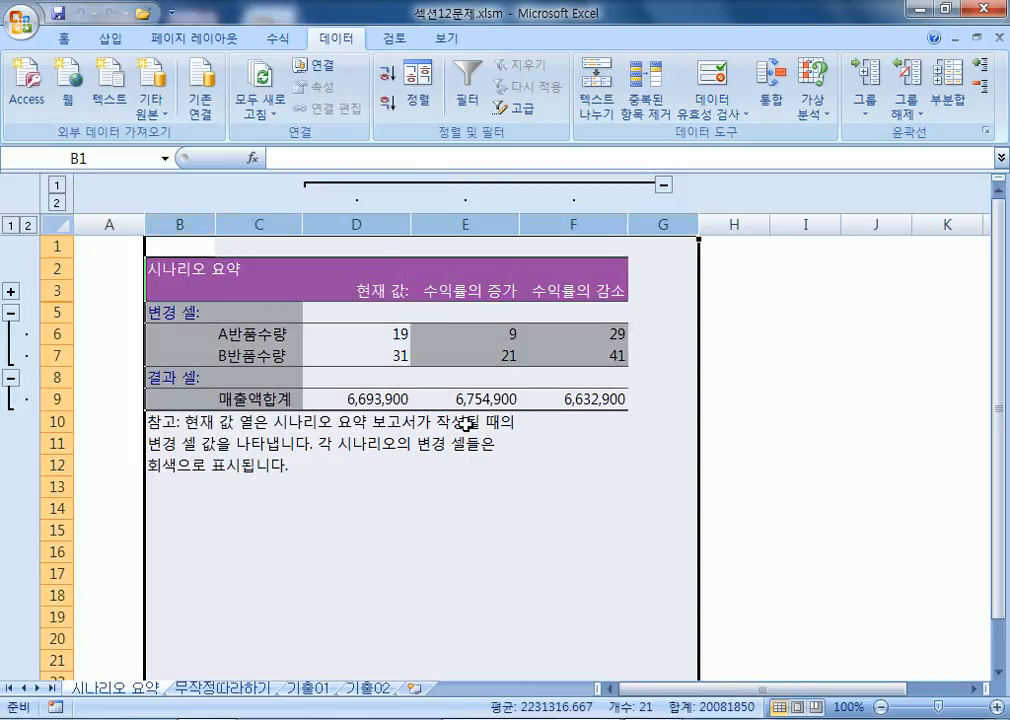
click(549, 486)
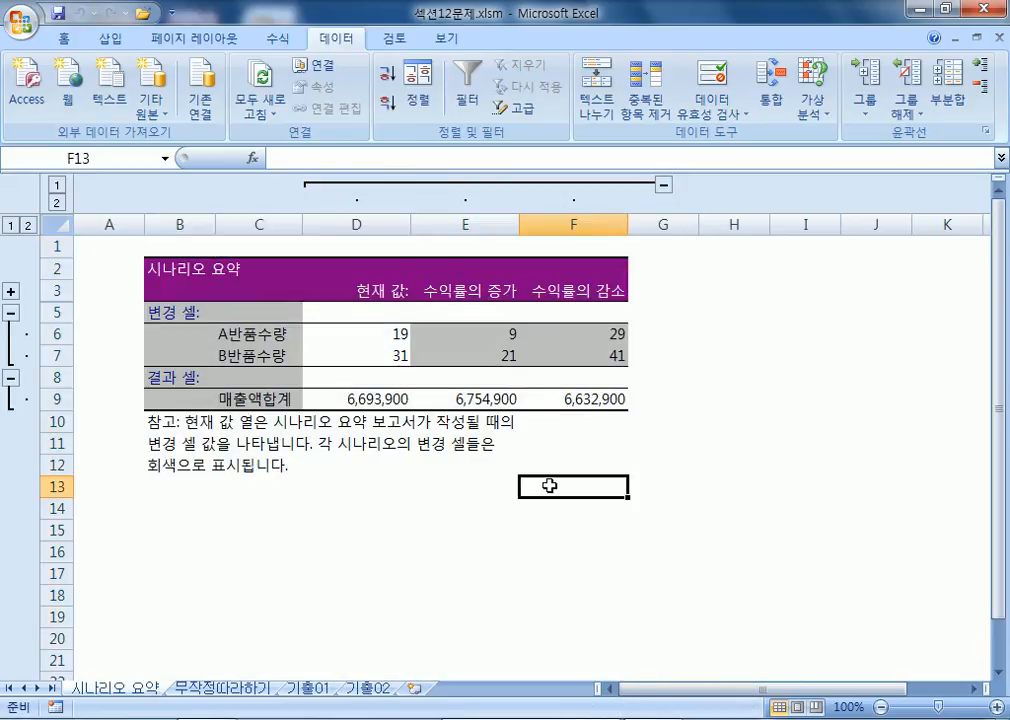
click(475, 290)
click(556, 294)
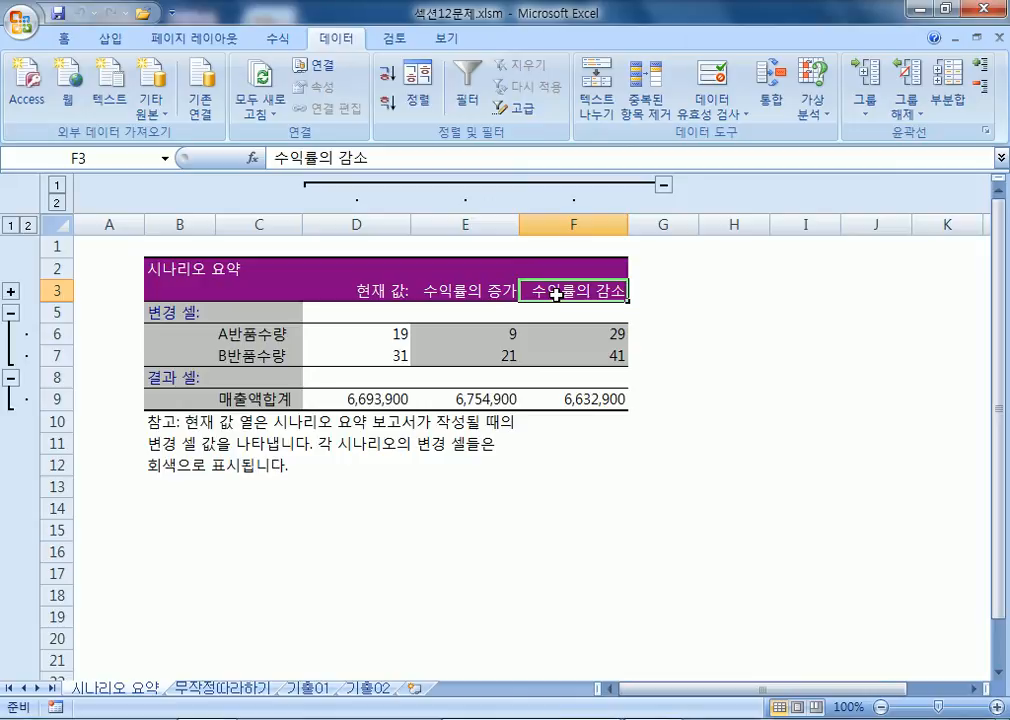
click(368, 291)
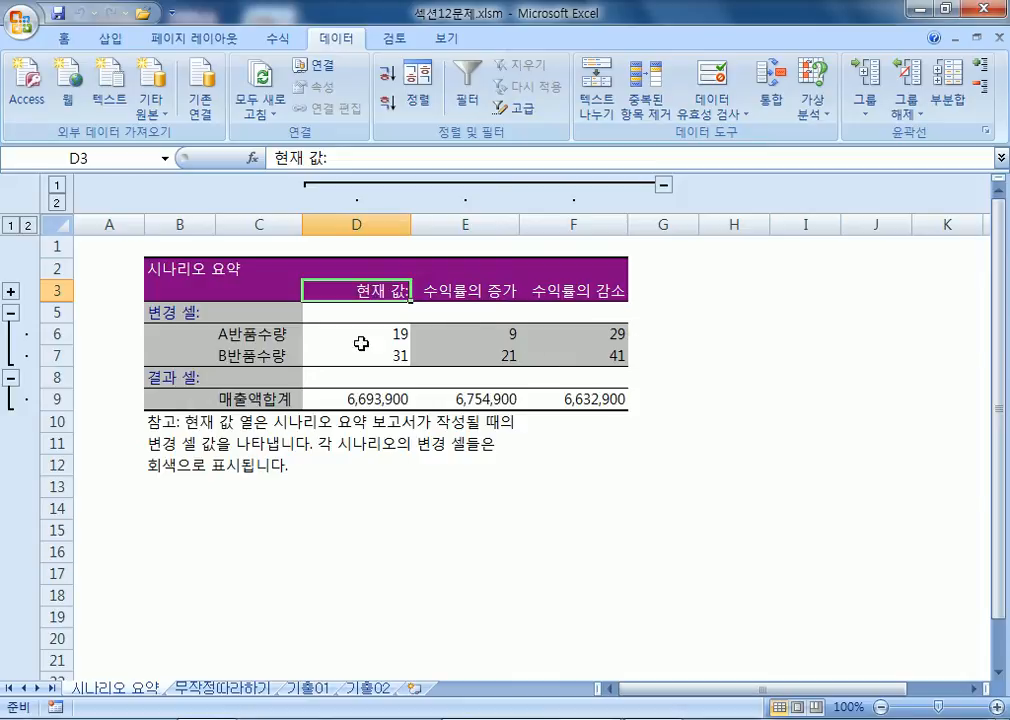
Examine the changing-cell labels A반품수량 and B반품수량 and the result label 매출액합계 in the scenario summary
click(250, 334)
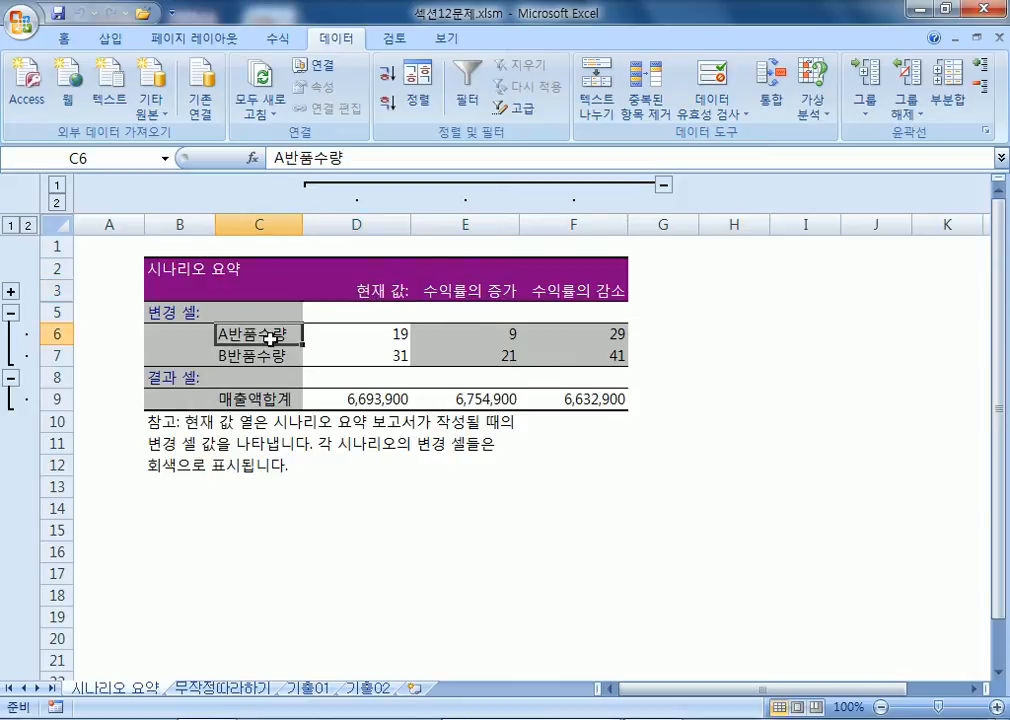
click(267, 354)
click(264, 332)
click(266, 354)
click(263, 333)
click(260, 352)
click(266, 331)
click(265, 398)
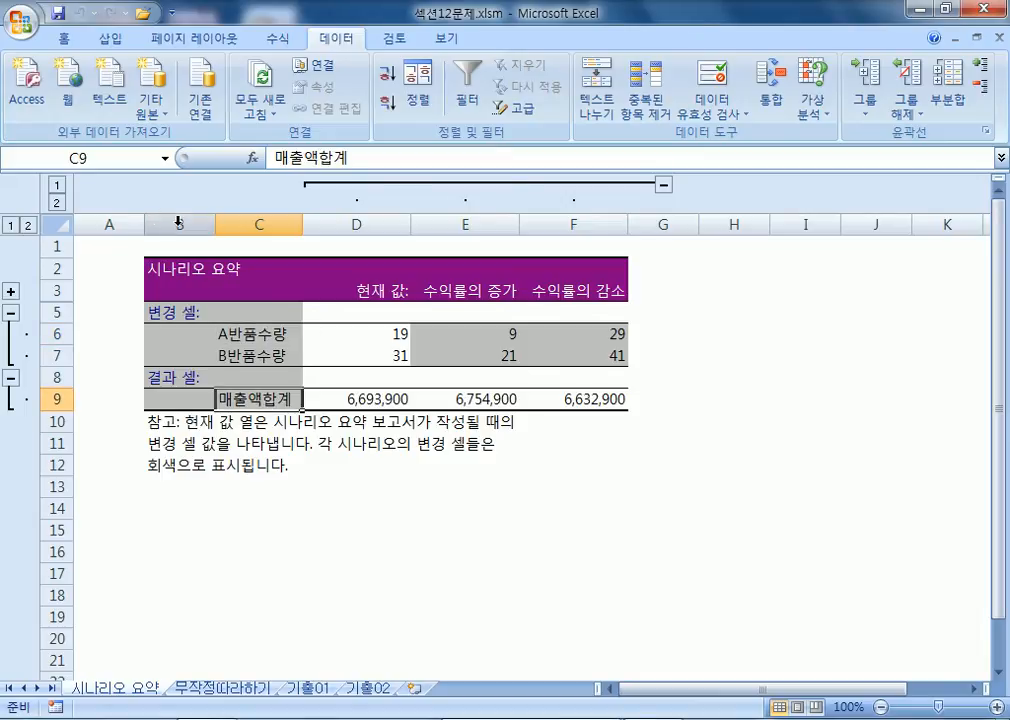
Examine the summary's scenario columns D:F, changing-cell rows 6:7 and result row 9, and return to the 무작정따라하기 sheet
drag(108, 224, 440, 246)
drag(336, 223, 573, 222)
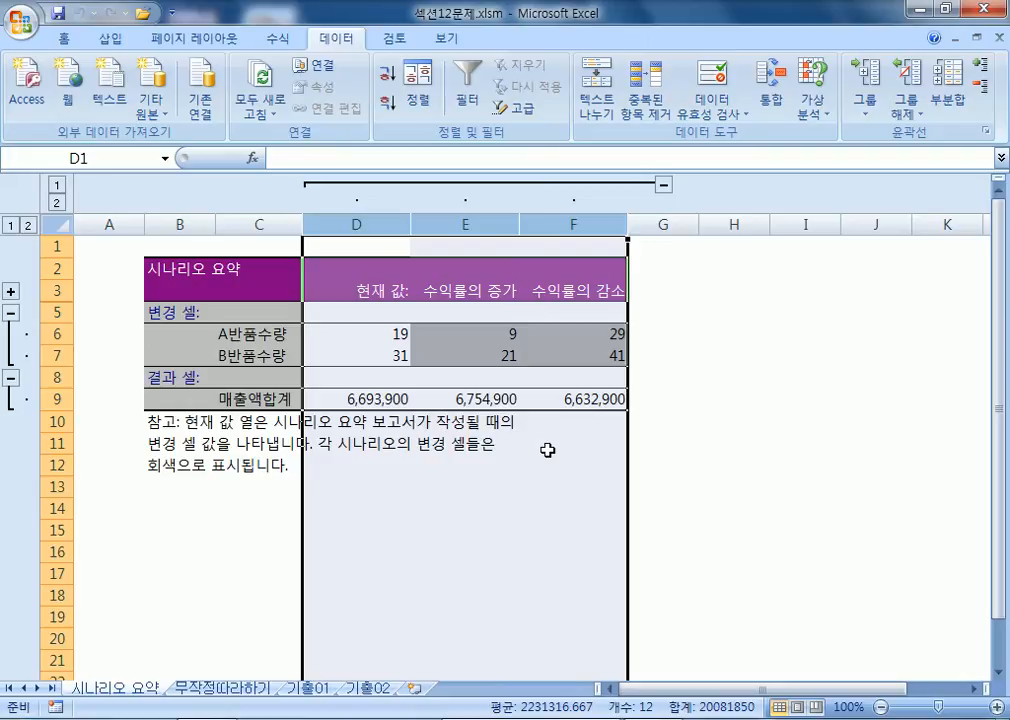
click(262, 464)
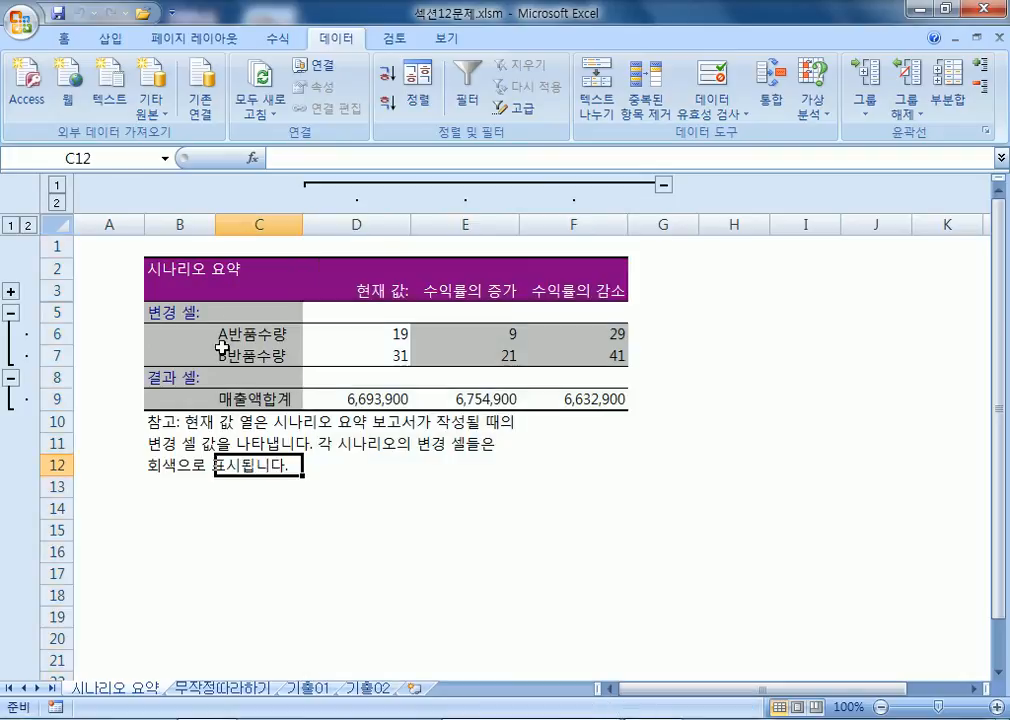
drag(52, 333, 48, 355)
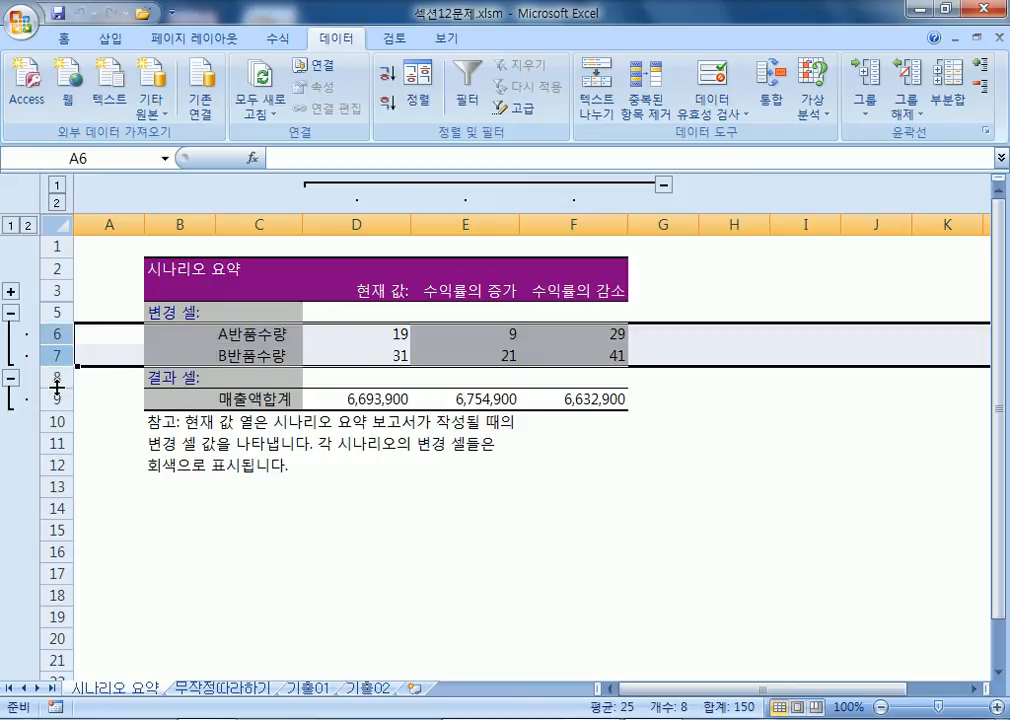
click(55, 402)
drag(52, 333, 57, 348)
click(203, 373)
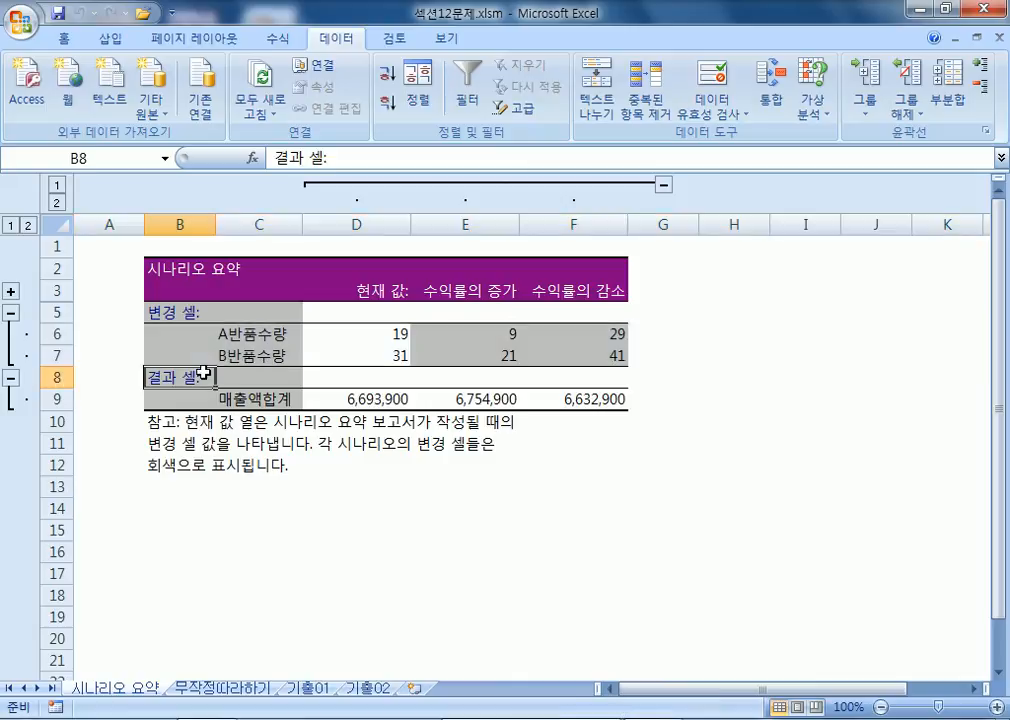
click(238, 690)
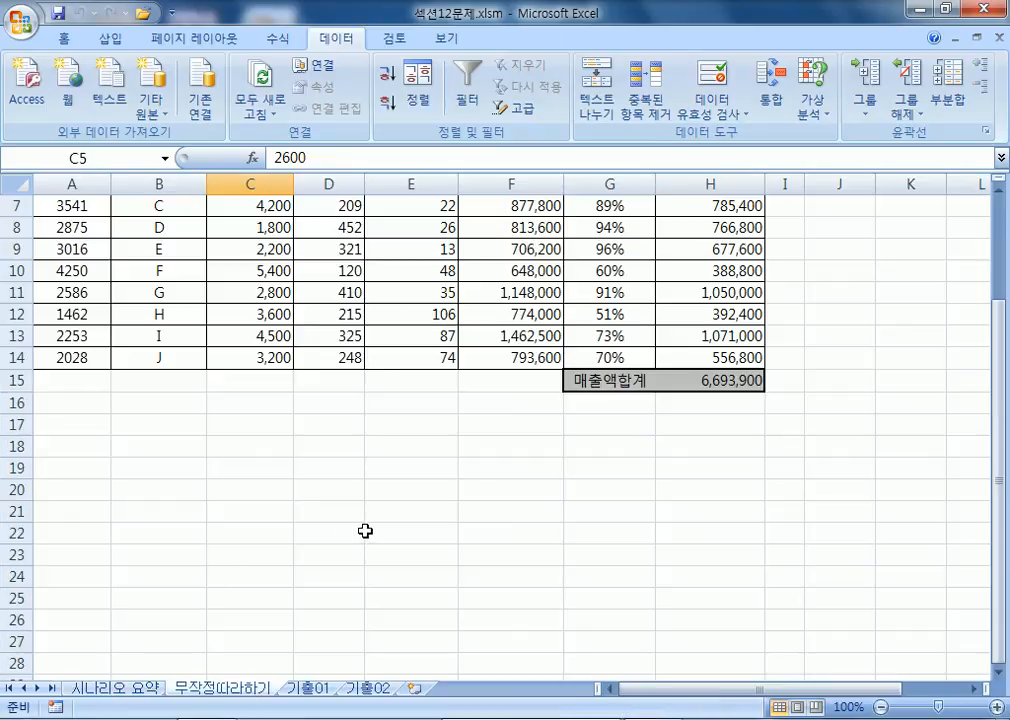
Compare the positions of the 무작정따라하기 and 시나리오 요약 sheets in a reduced workbook window
scroll(380, 525, up, 2)
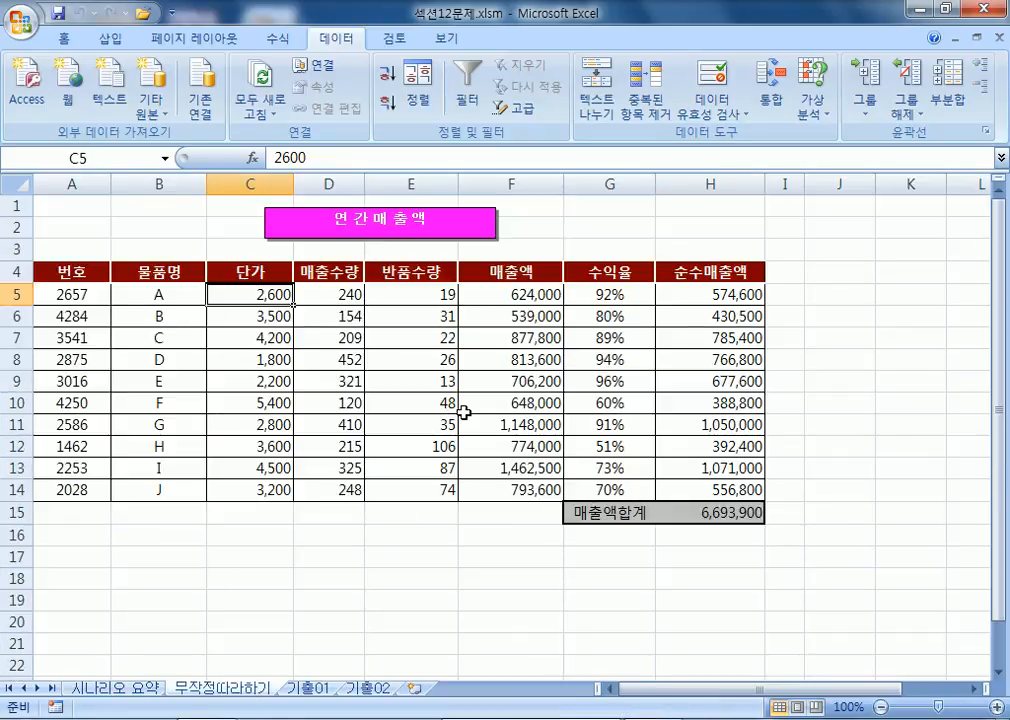
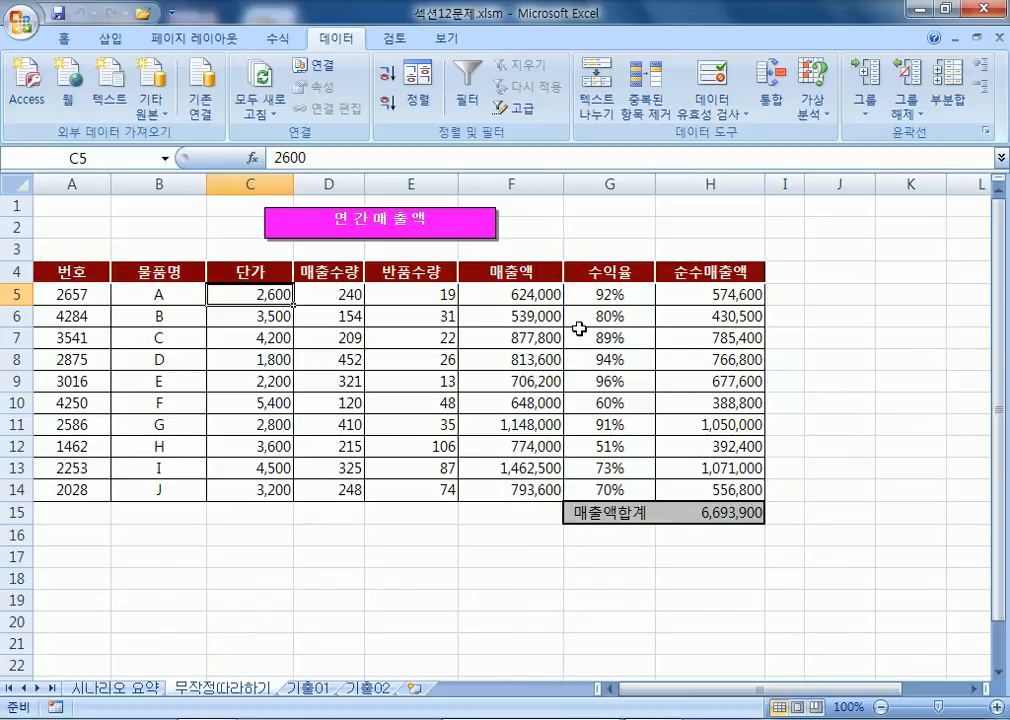
click(946, 9)
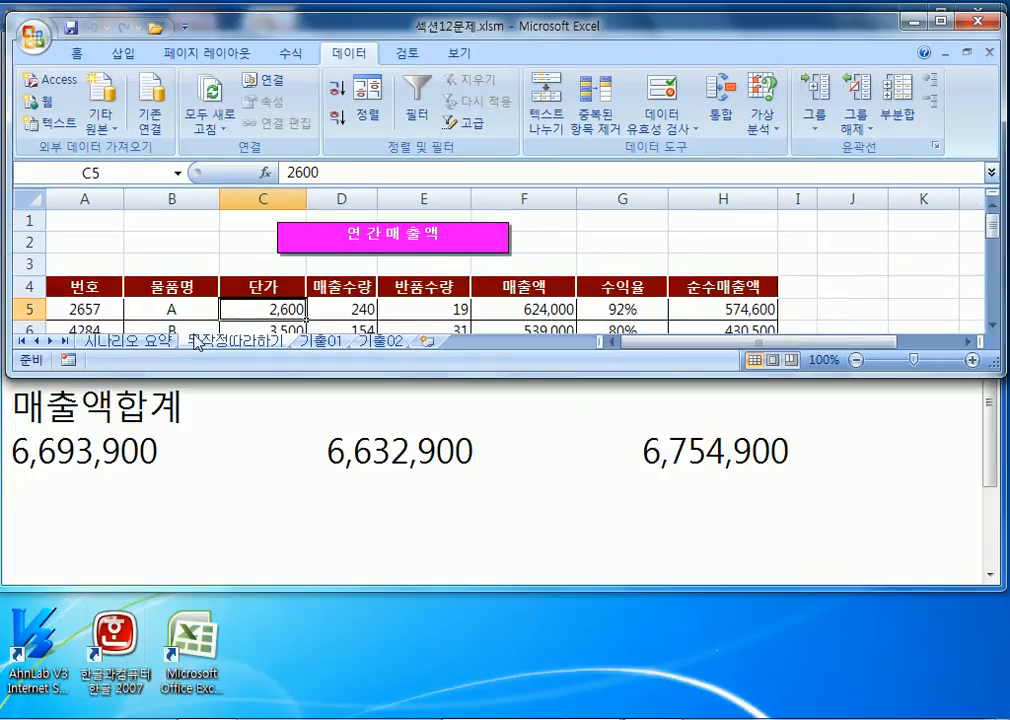
scroll(205, 322, down, 6)
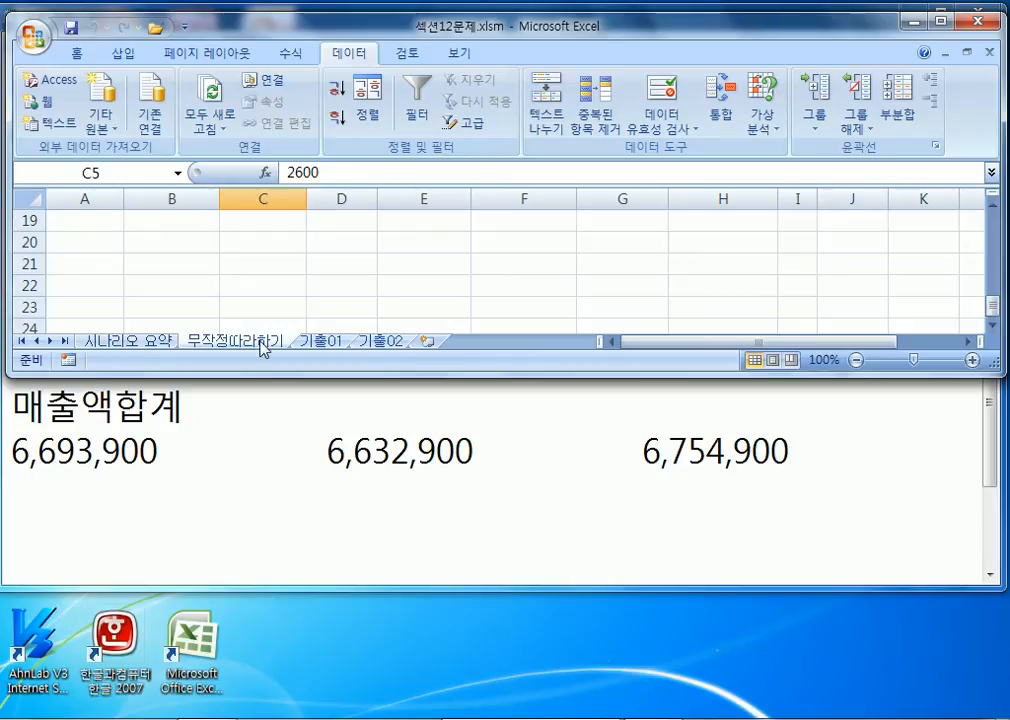
click(131, 342)
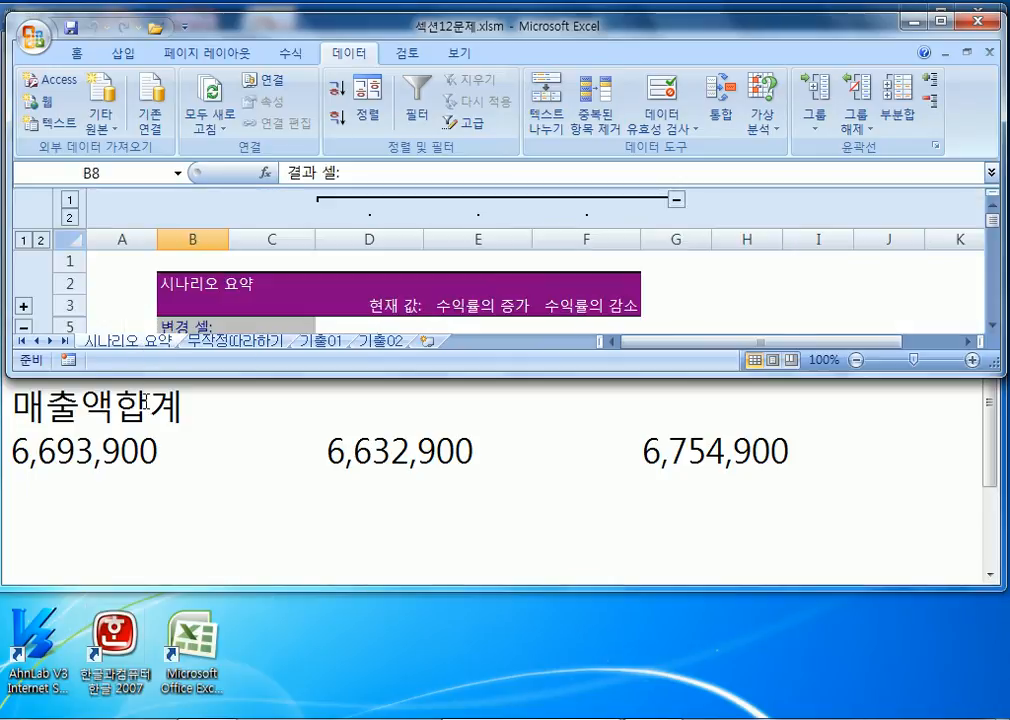
scroll(142, 320, down, 3)
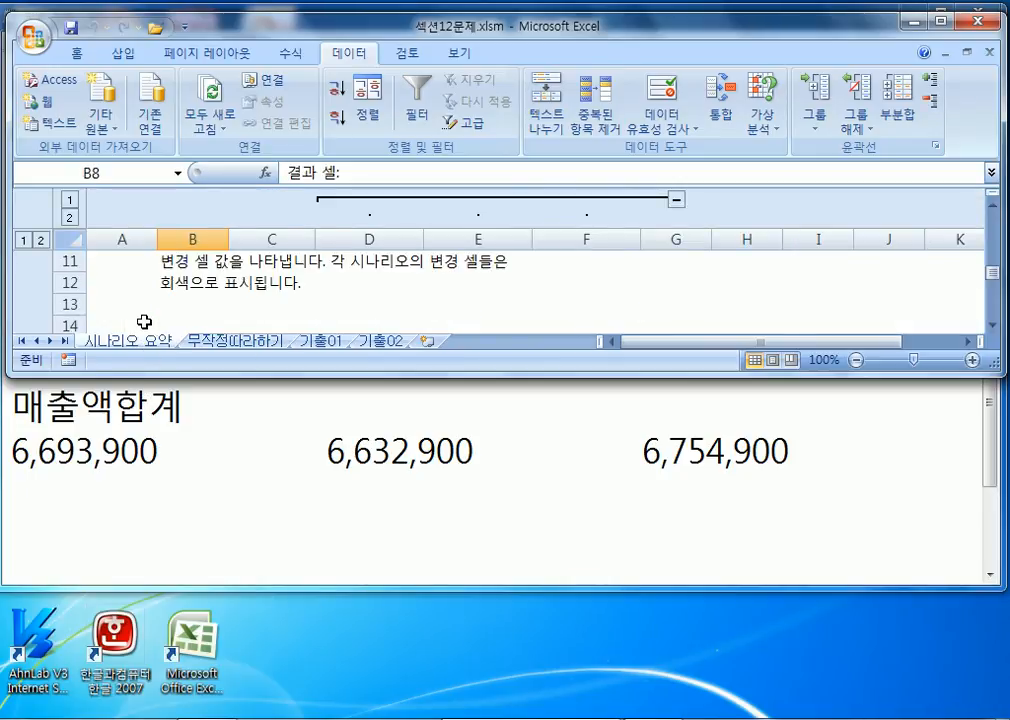
click(192, 344)
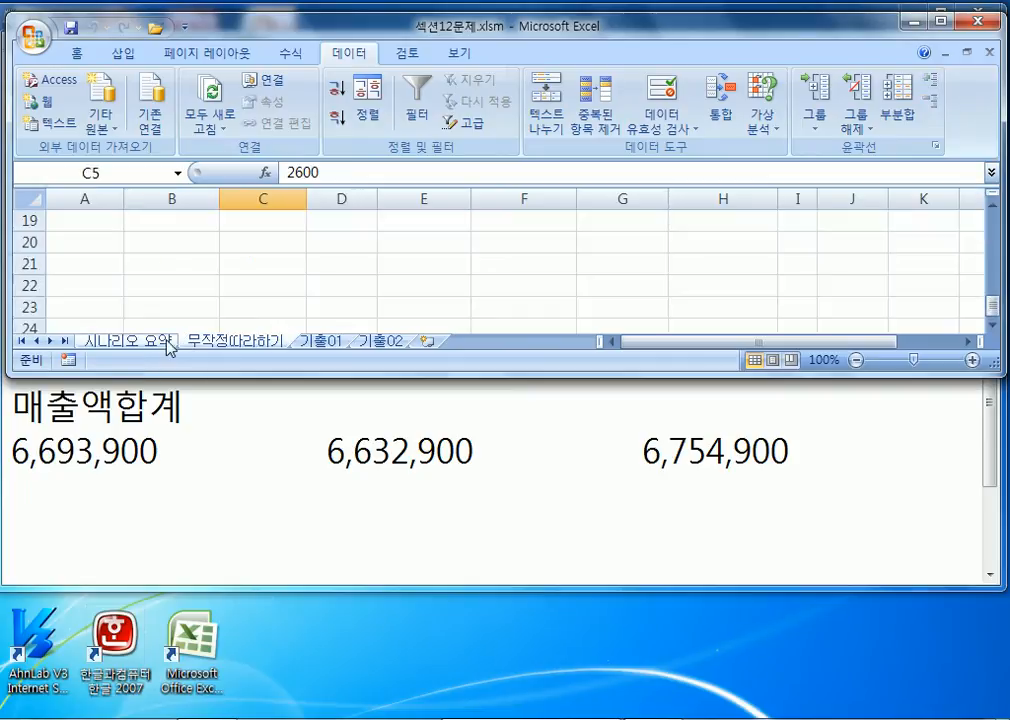
click(170, 343)
Move the 시나리오 요약 sheet behind 무작정따라하기, return it to first place and maximize the workbook window
drag(218, 340, 250, 342)
click(150, 344)
click(260, 344)
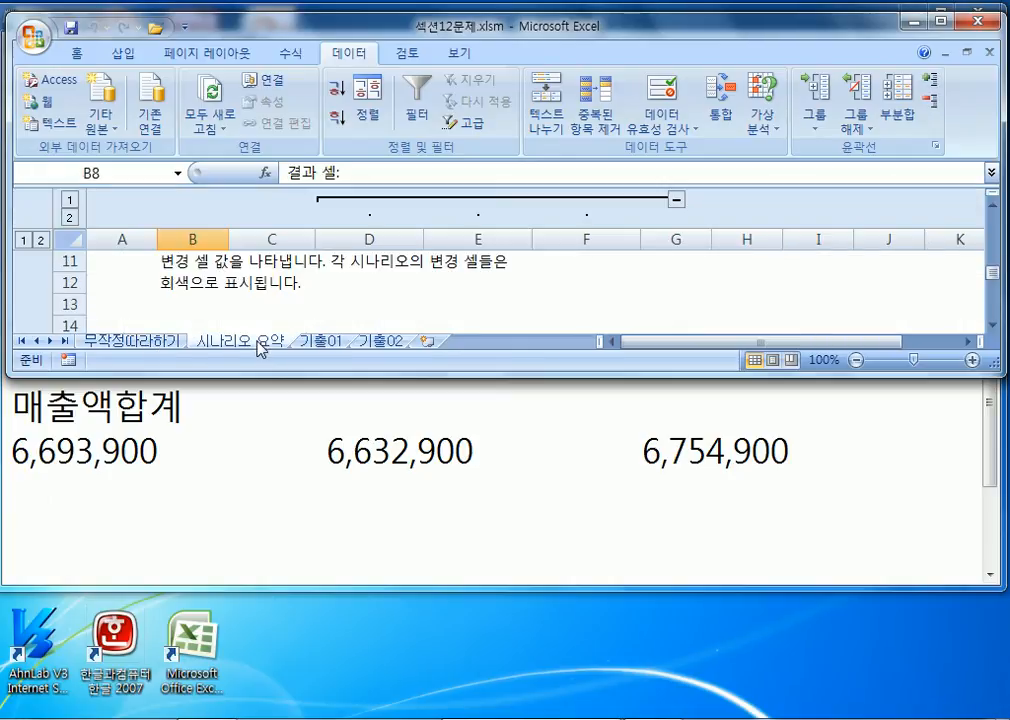
drag(260, 345, 65, 343)
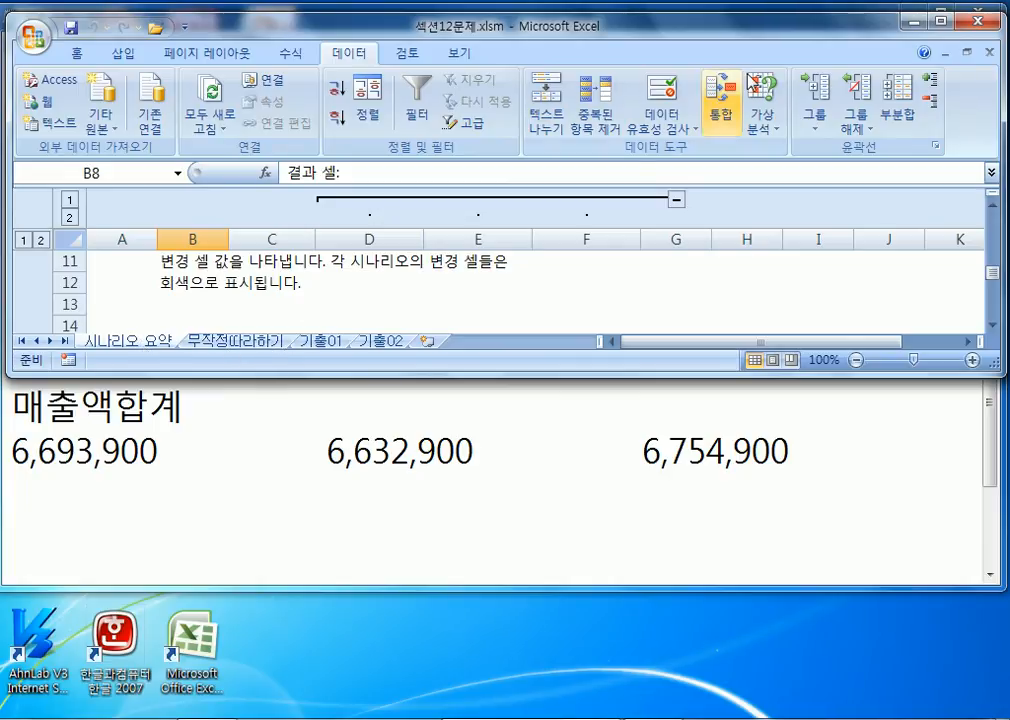
click(940, 19)
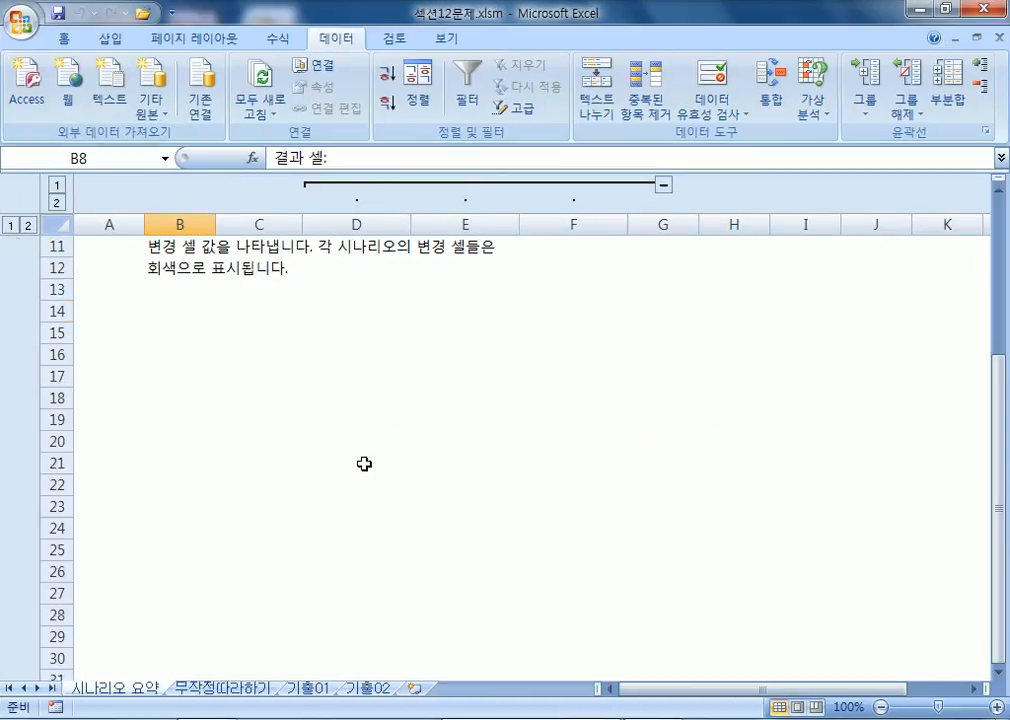
Examine the changing cells E5:E6 on the 무작정따라하기 sheet and the 현재 값 column D of the scenario summary
scroll(356, 471, up, 4)
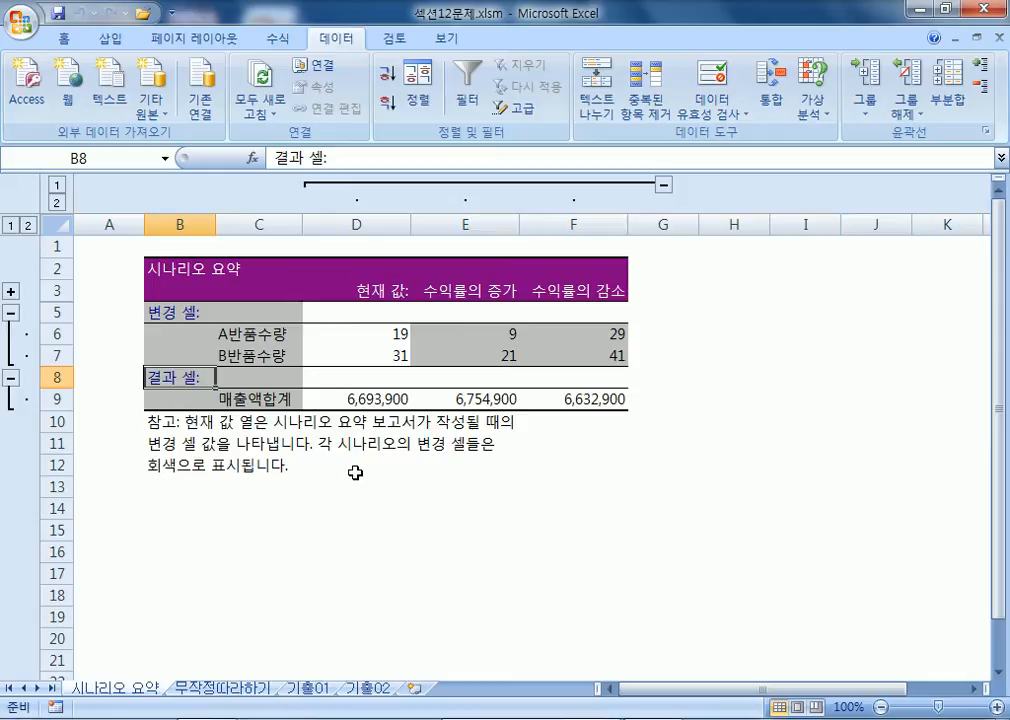
click(222, 688)
scroll(369, 502, up, 4)
scroll(369, 502, up, 2)
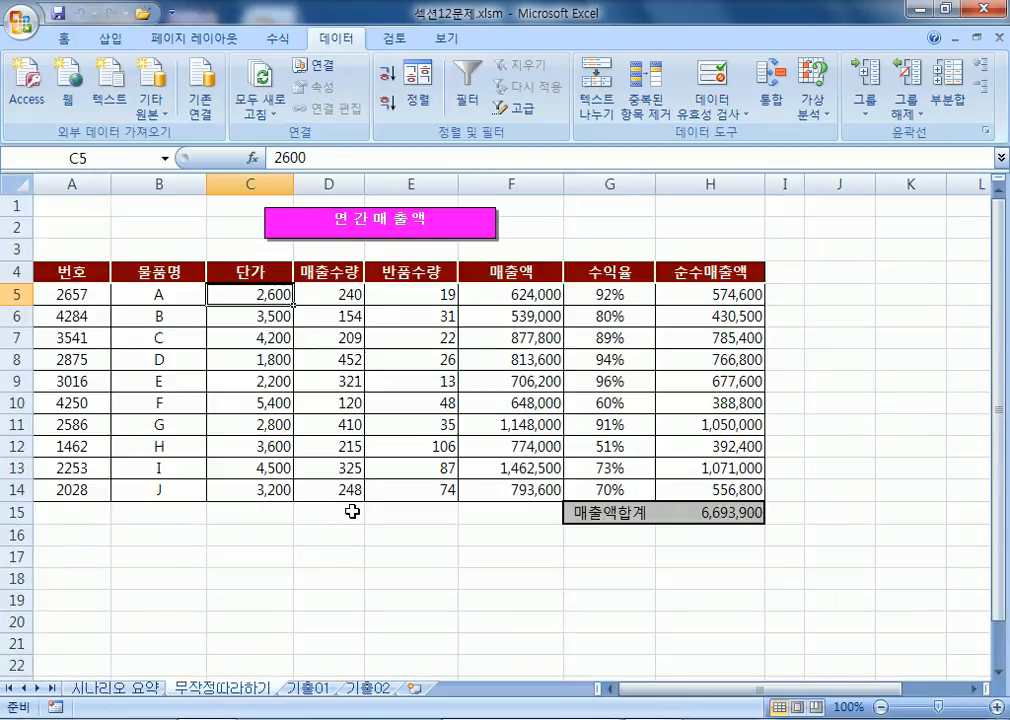
click(399, 295)
drag(399, 295, 394, 318)
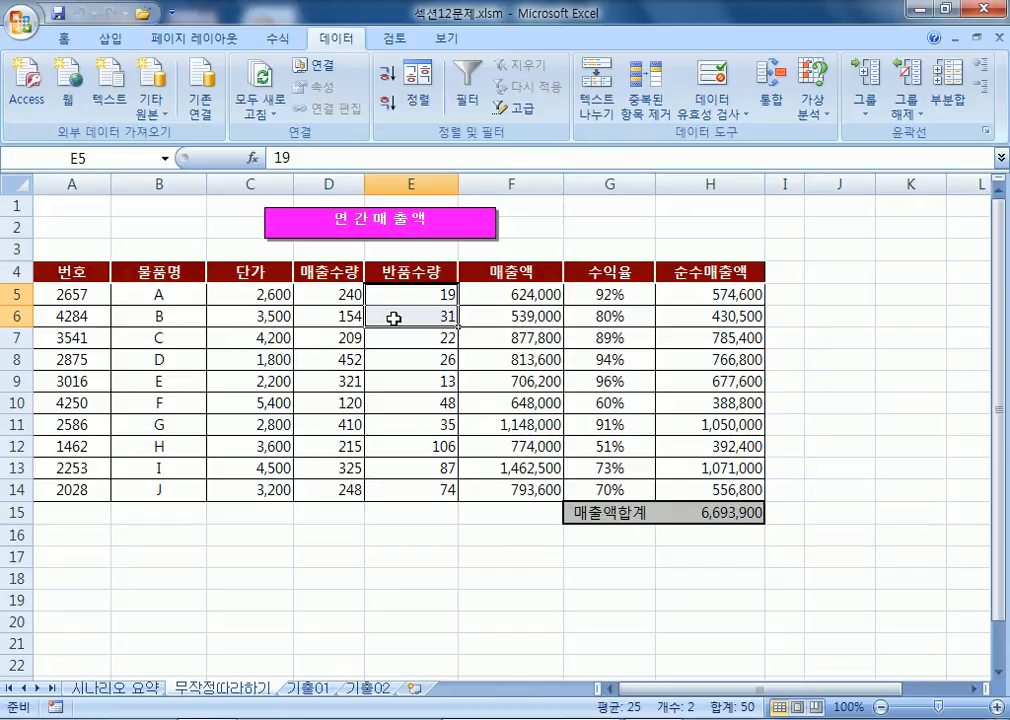
click(65, 207)
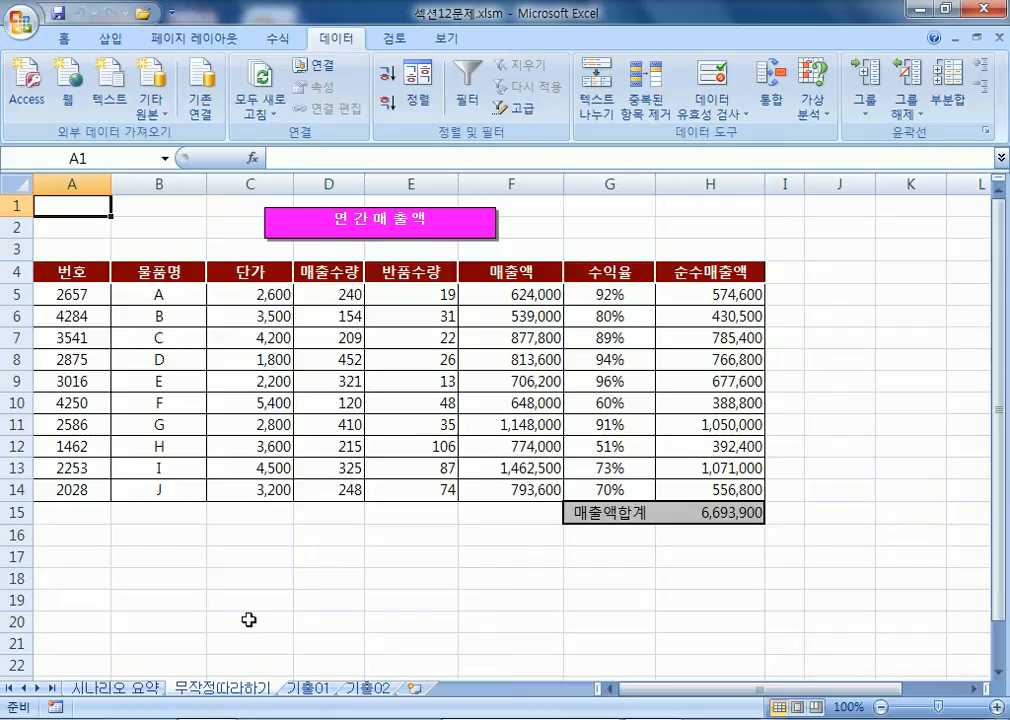
click(100, 687)
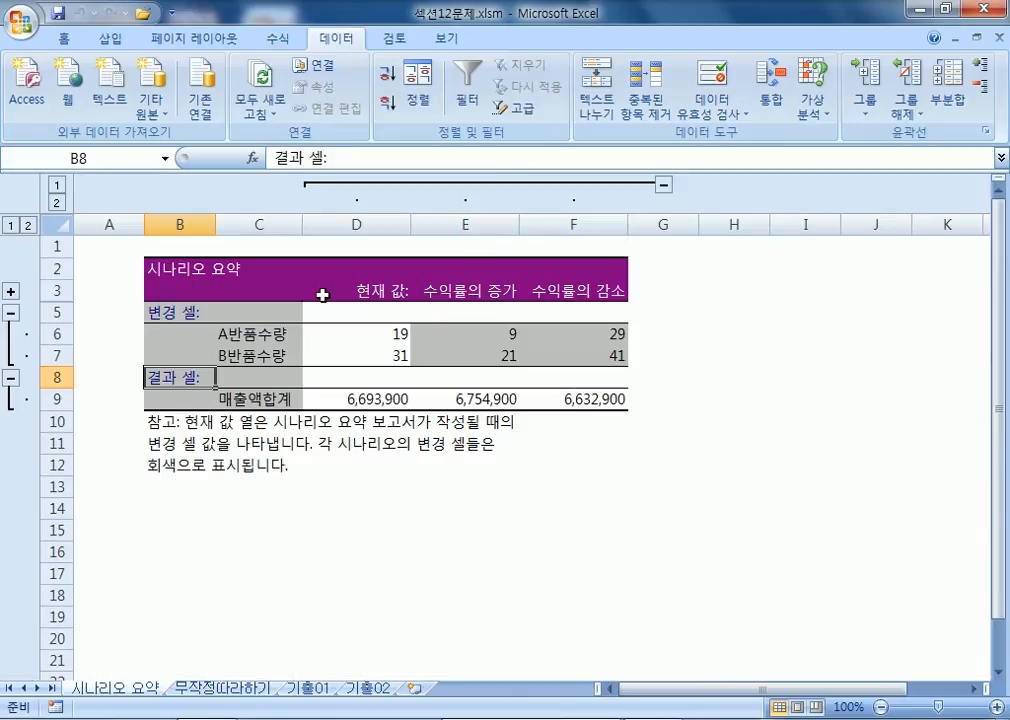
click(357, 224)
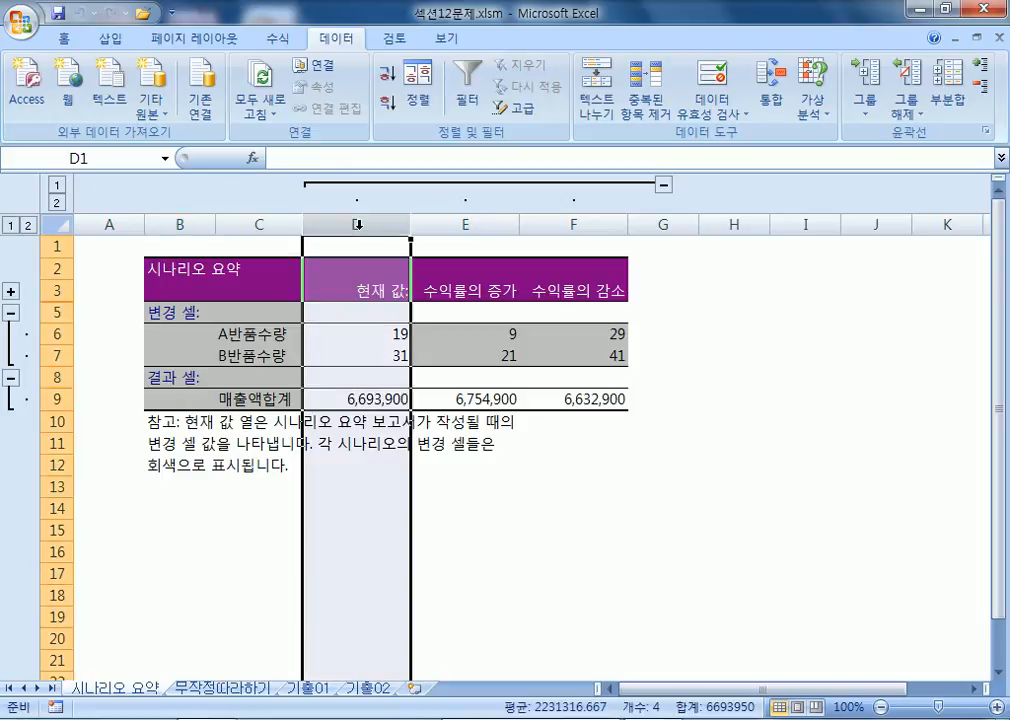
click(355, 500)
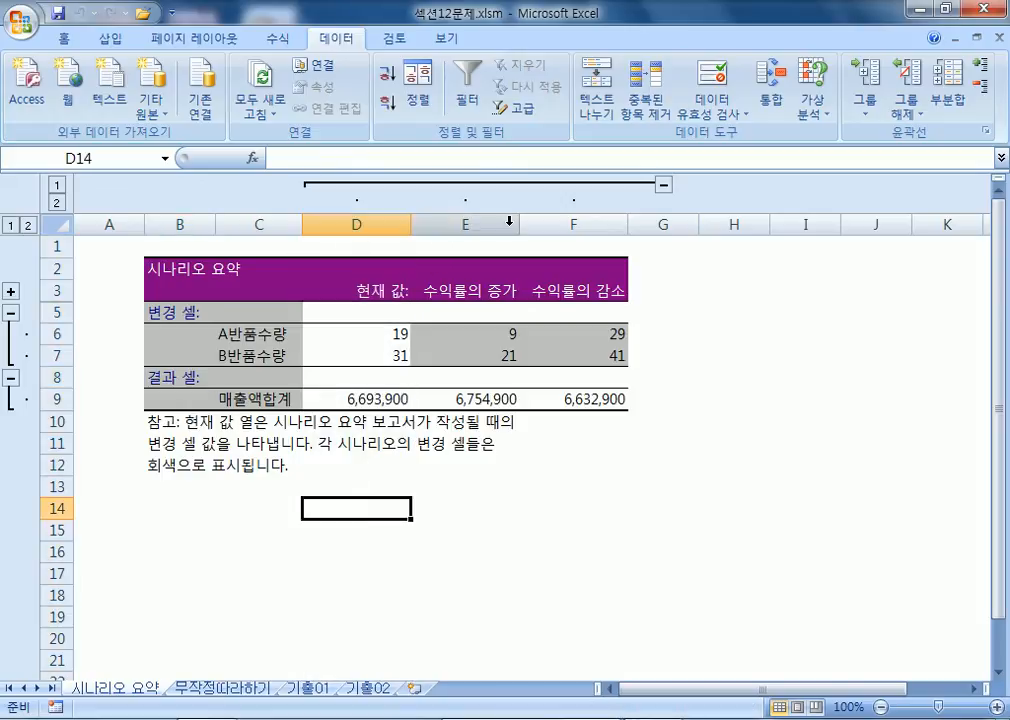
Name the annual rate cell C5 on the 기출01 sheet 이율
click(305, 688)
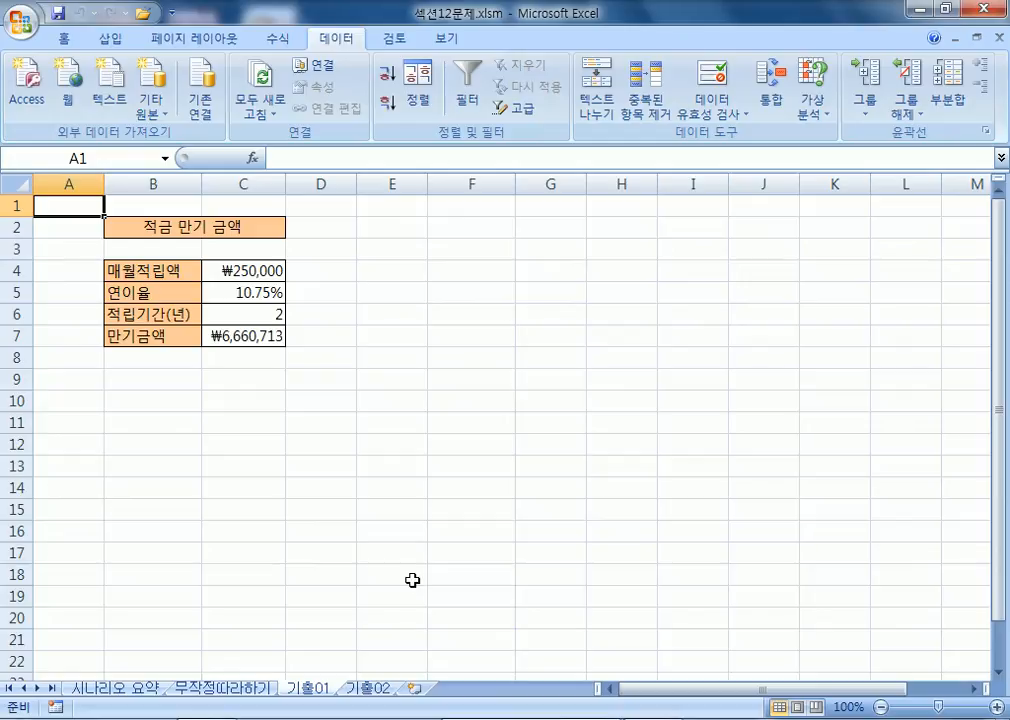
scroll(77, 433, up, 4)
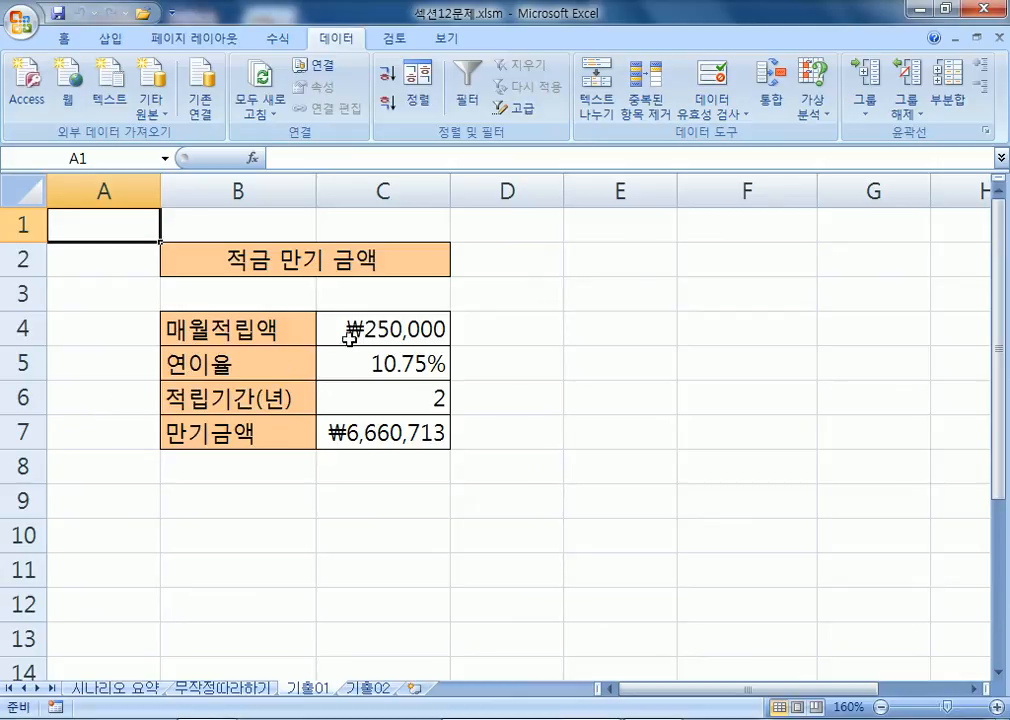
click(366, 367)
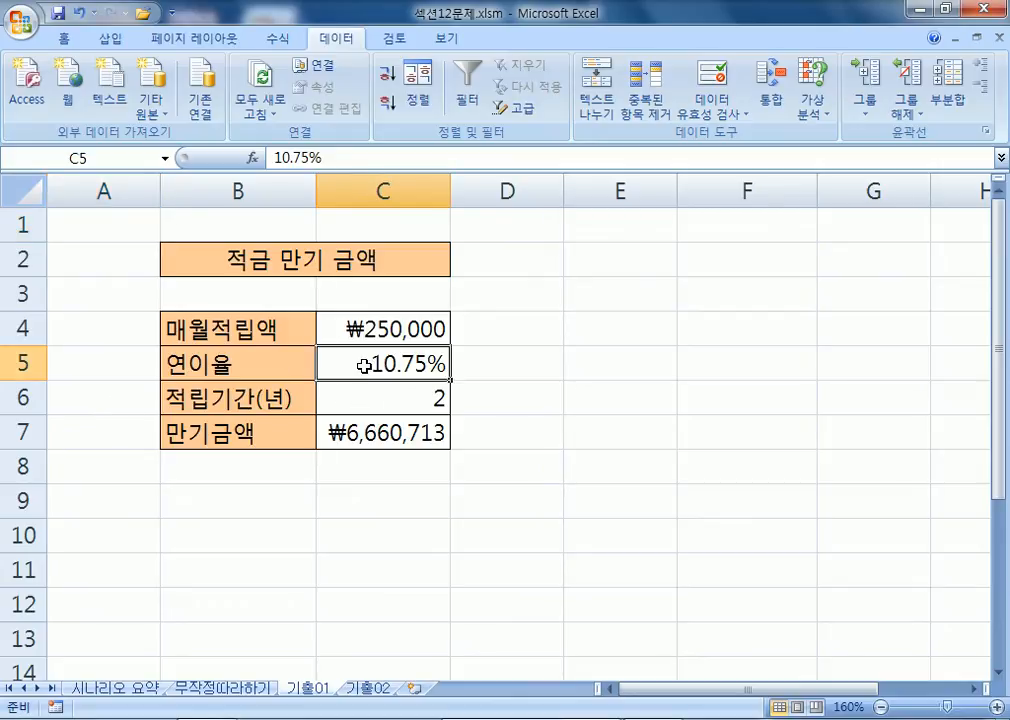
click(142, 168)
text(이율)
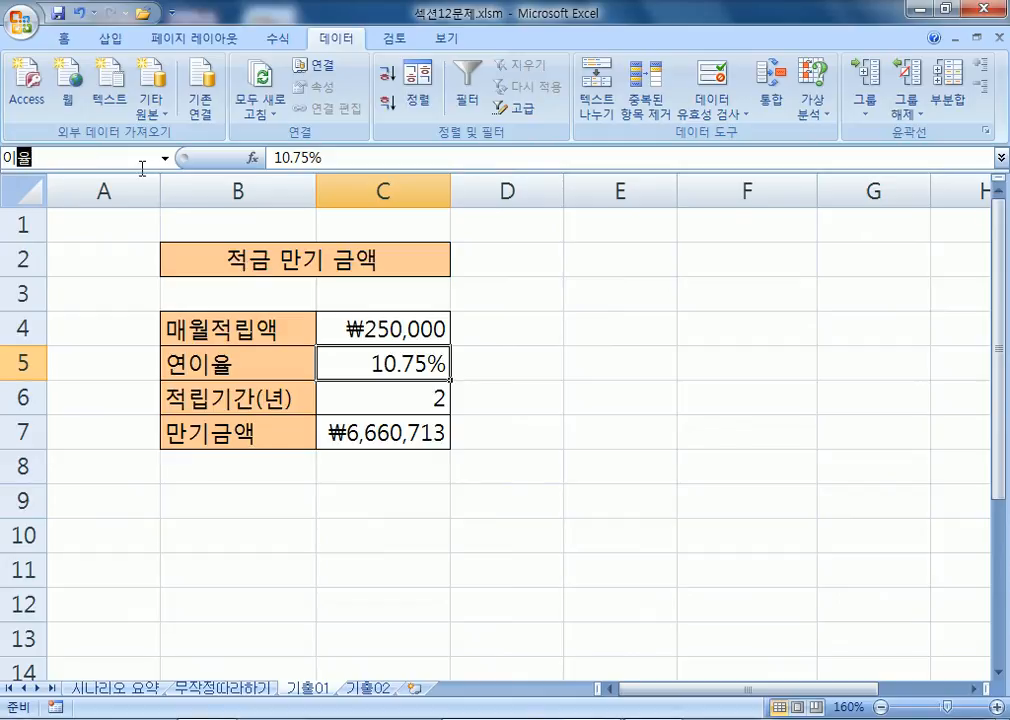
key(Return)
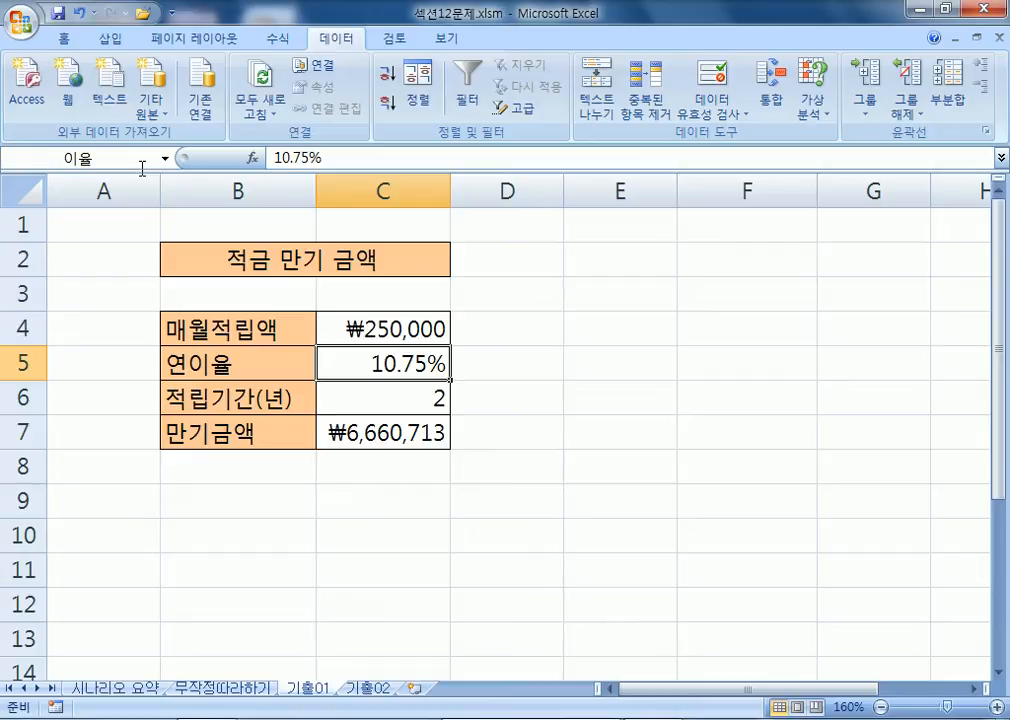
Name the maturity amount cell C7 on the 기출01 sheet 만기금액
click(372, 436)
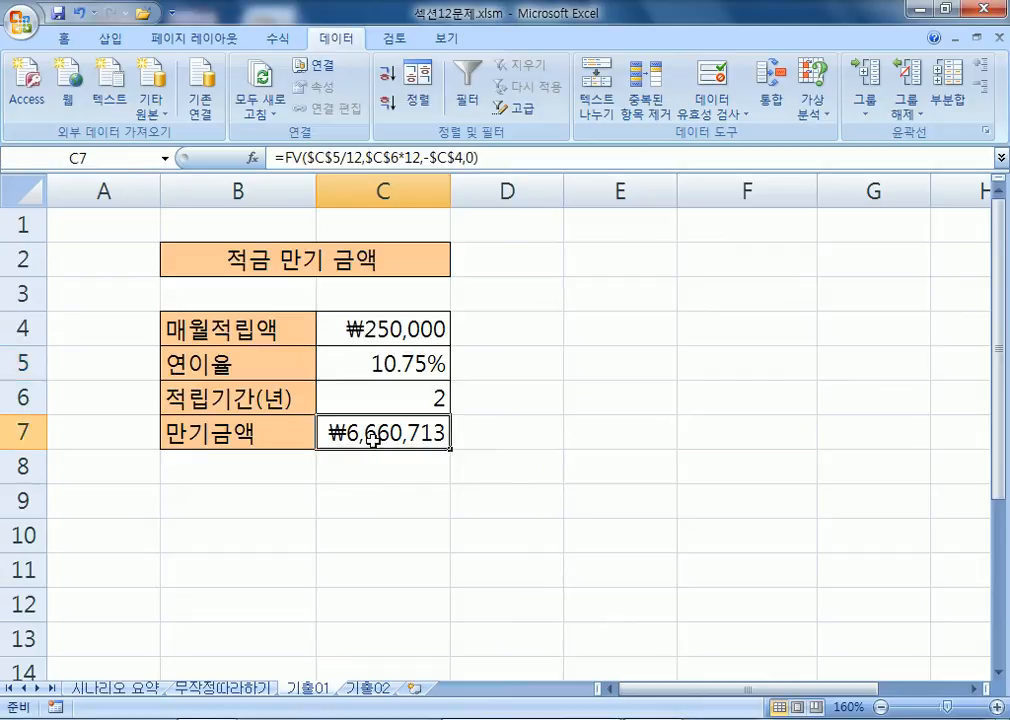
scroll(480, 412, down, 2)
scroll(372, 262, up, 1)
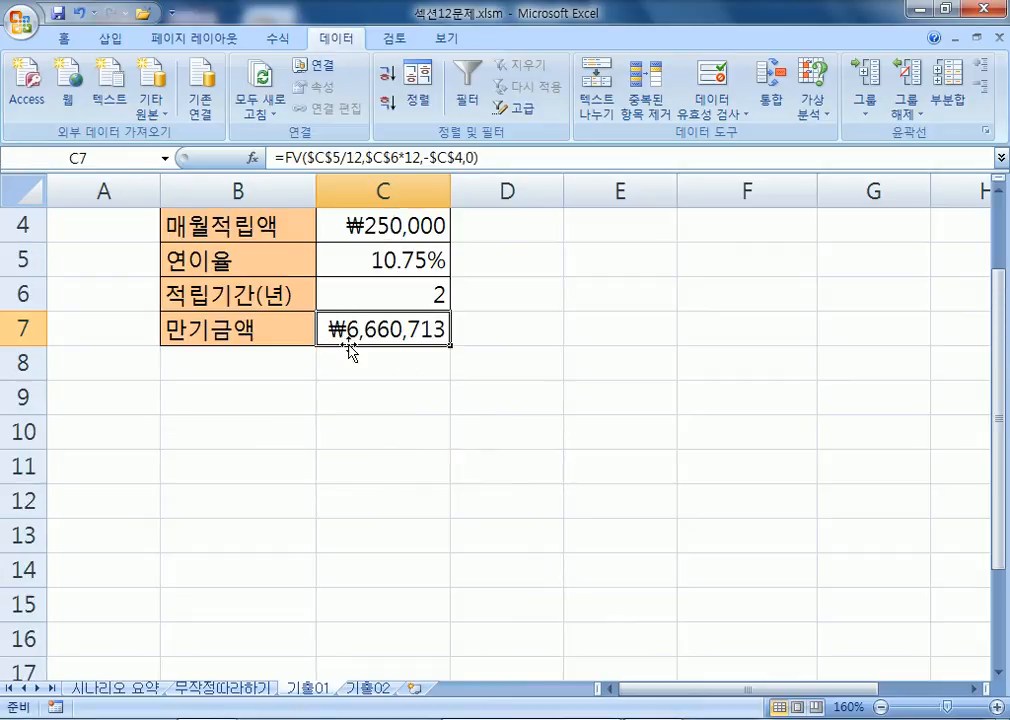
click(106, 158)
text(만기금애)
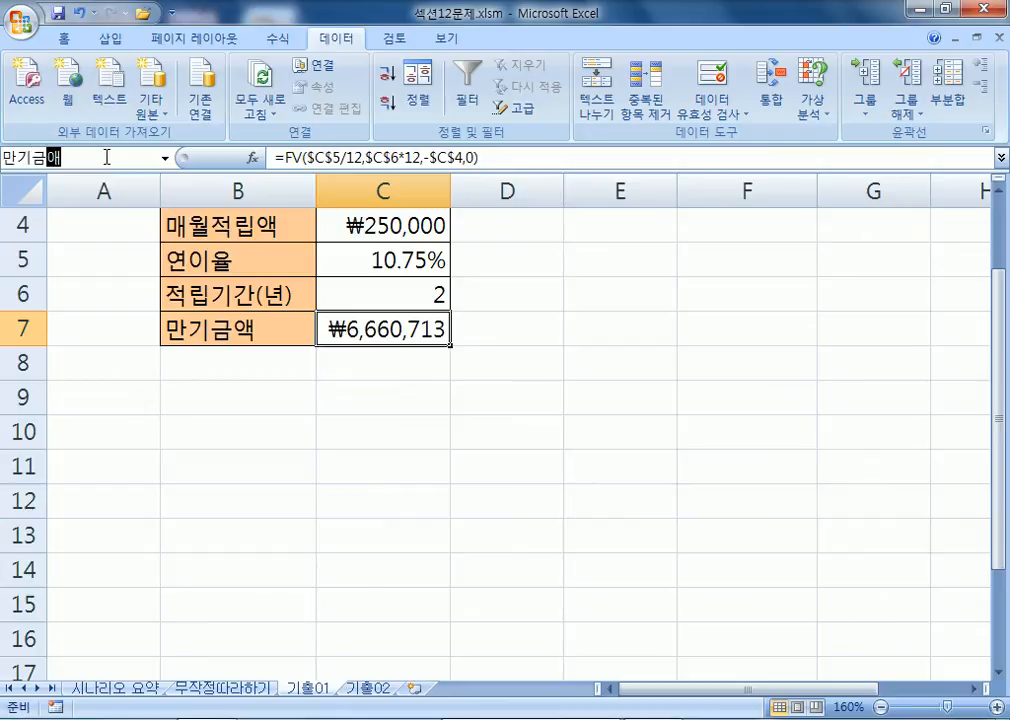
text(ㄱ)
key(Return)
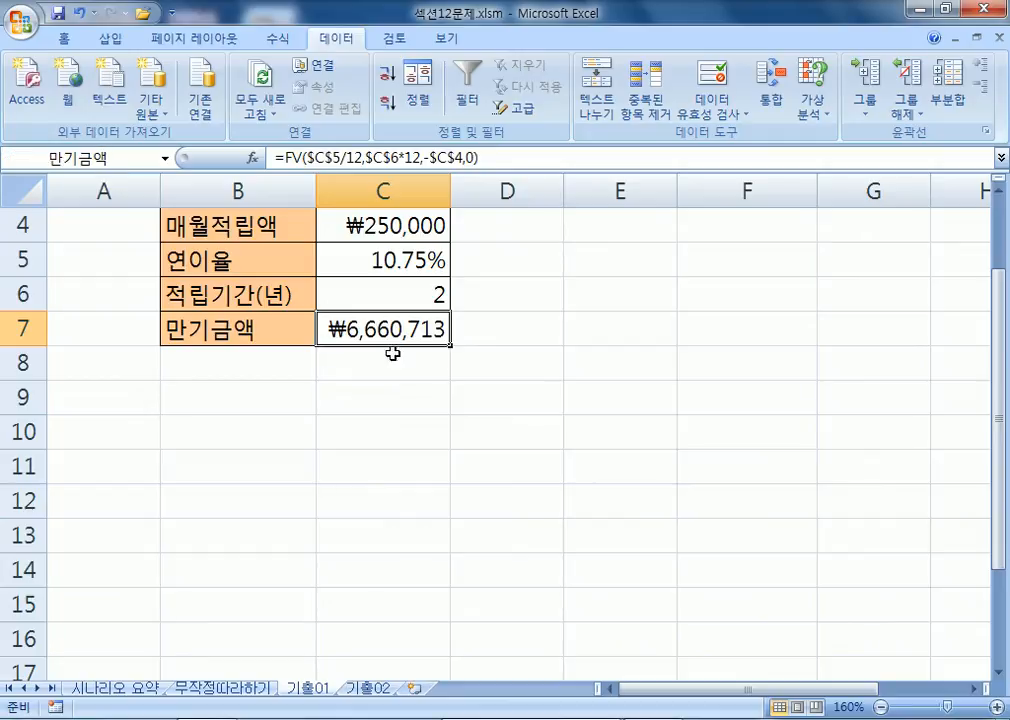
Check the defined names of cells C5 and C7 on the 기출01 sheet
click(390, 262)
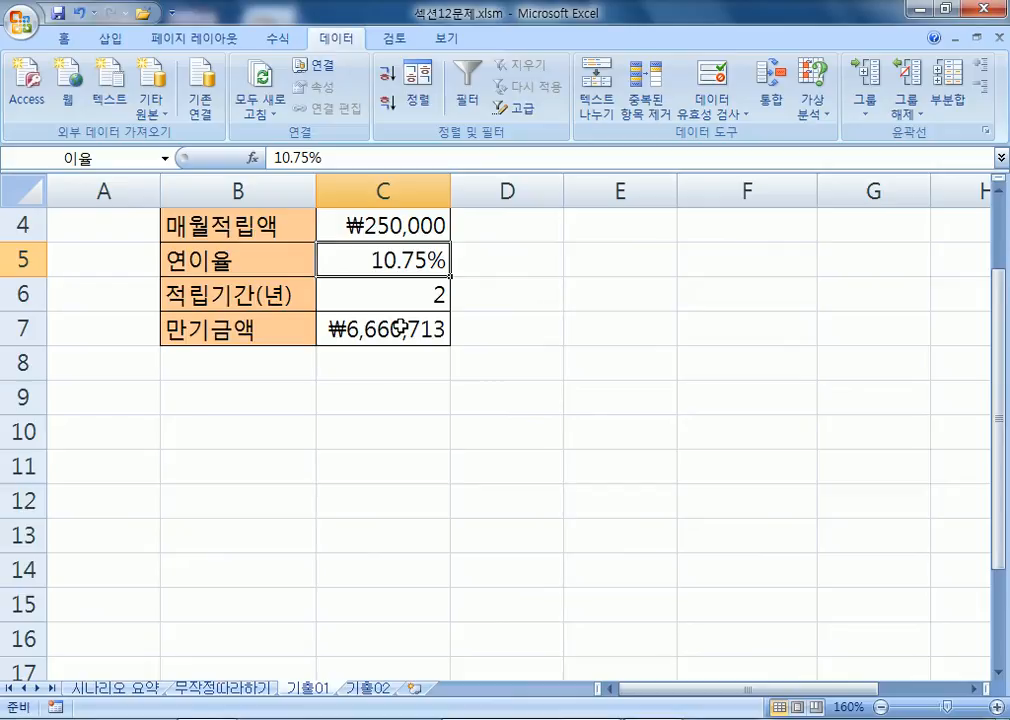
scroll(400, 328, up, 1)
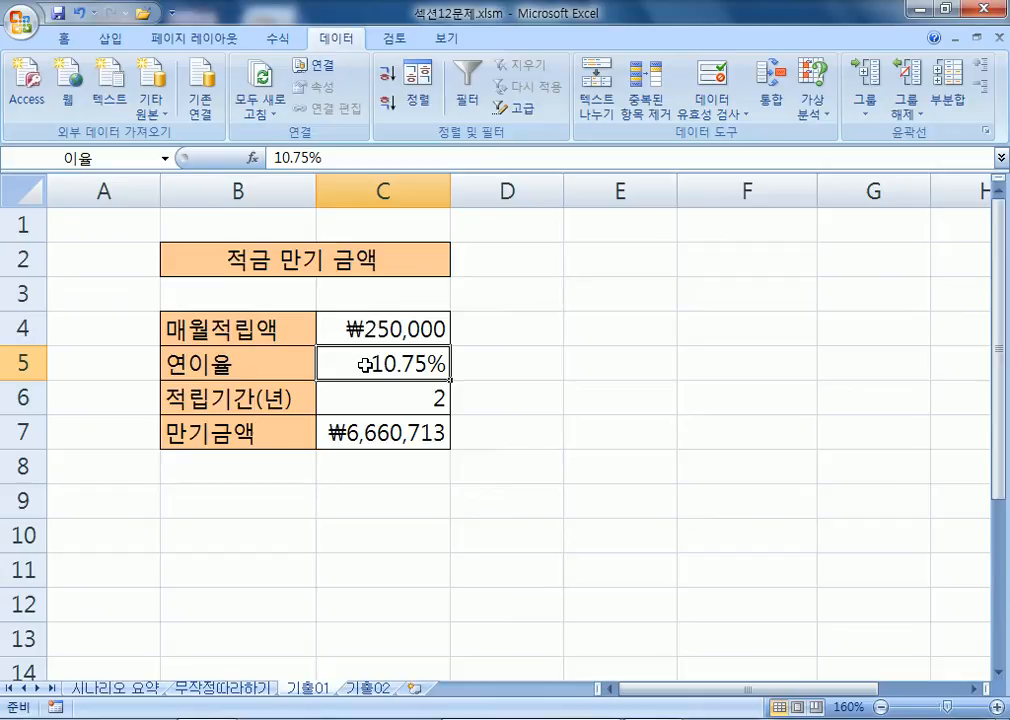
click(360, 430)
click(354, 364)
click(98, 230)
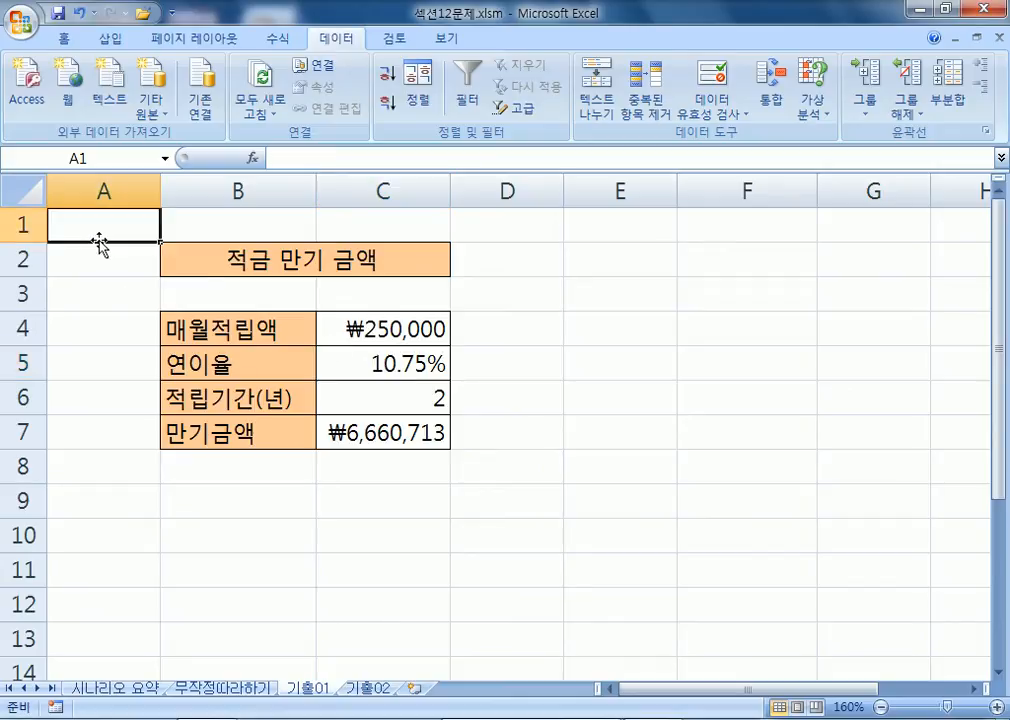
Start a scenario named 이율10% on the 기출01 sheet, with the annual rate cell C5 as its changing cell
click(368, 364)
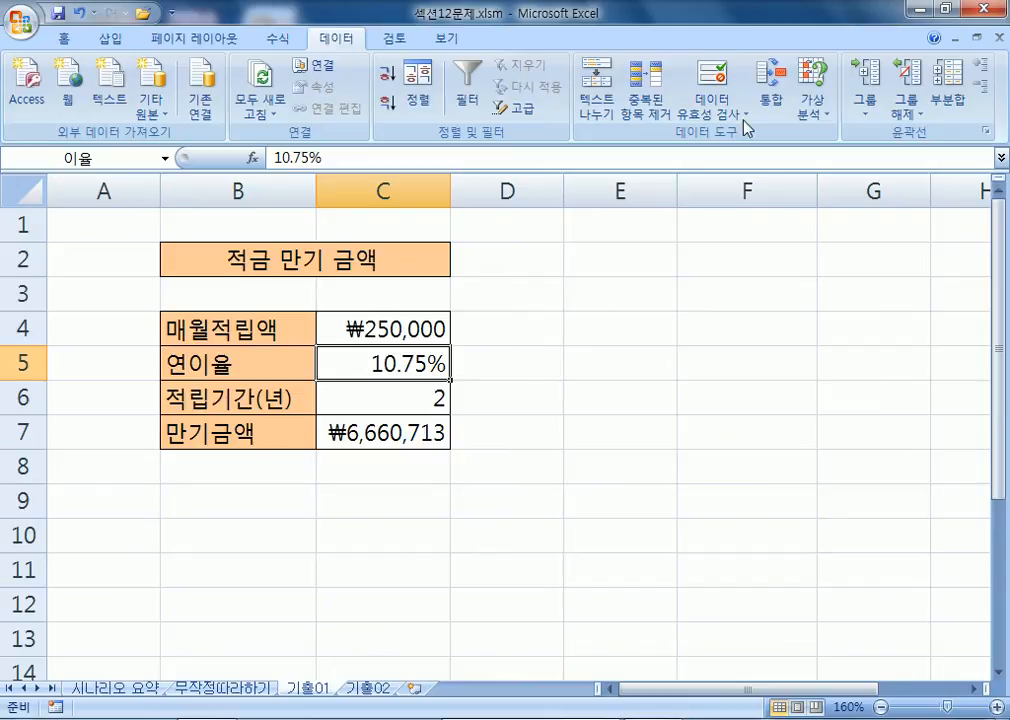
click(811, 100)
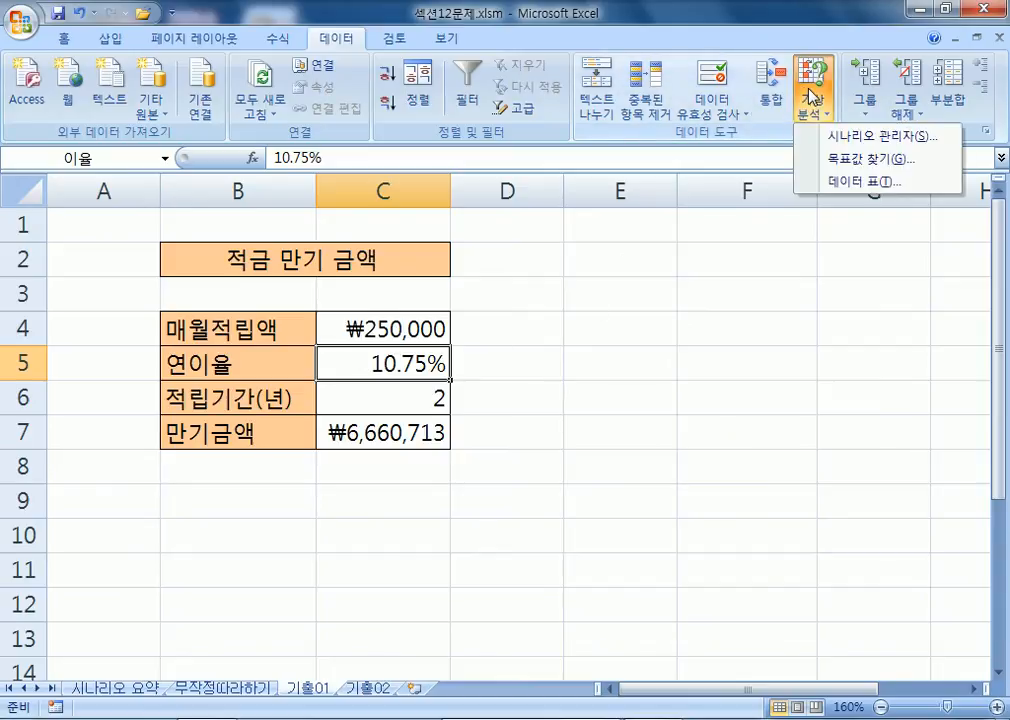
click(846, 138)
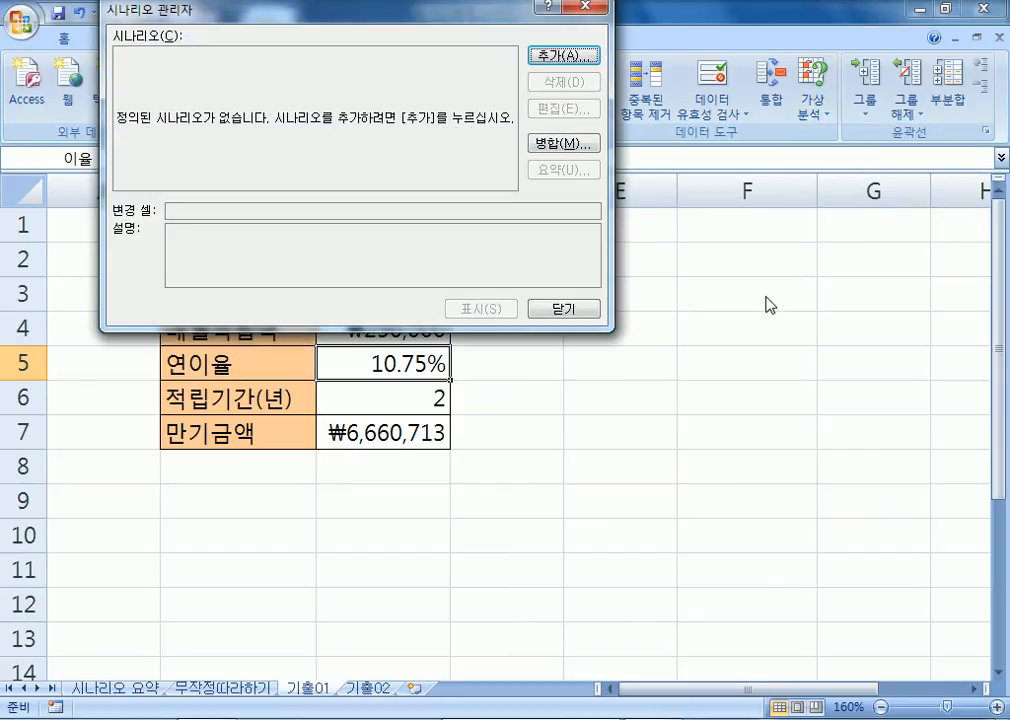
click(553, 57)
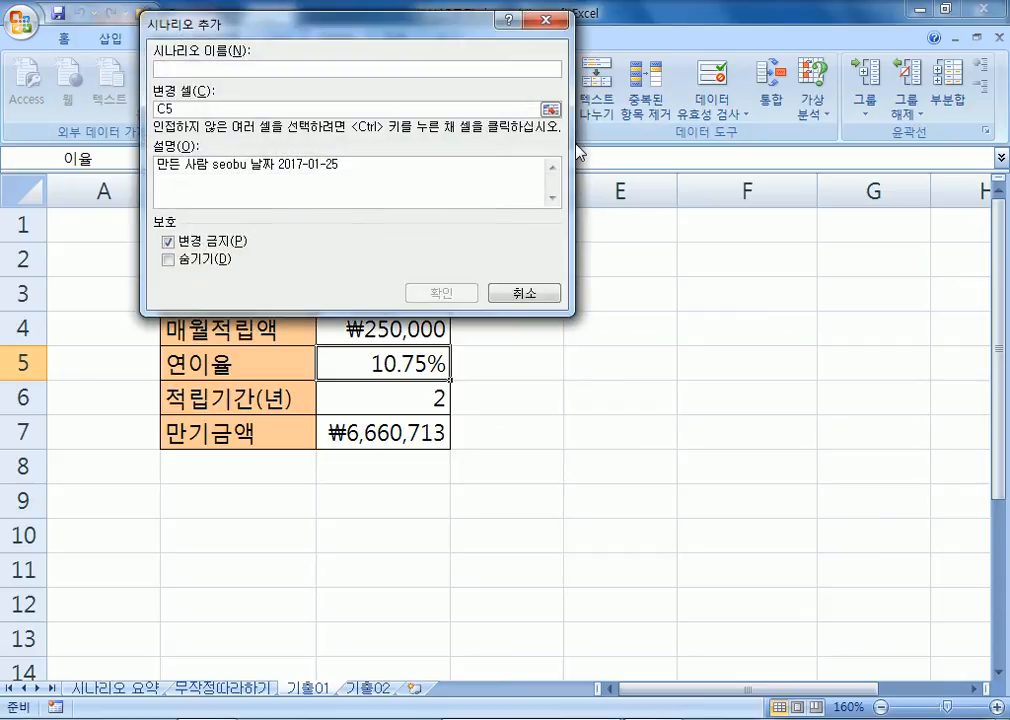
text(이율10%)
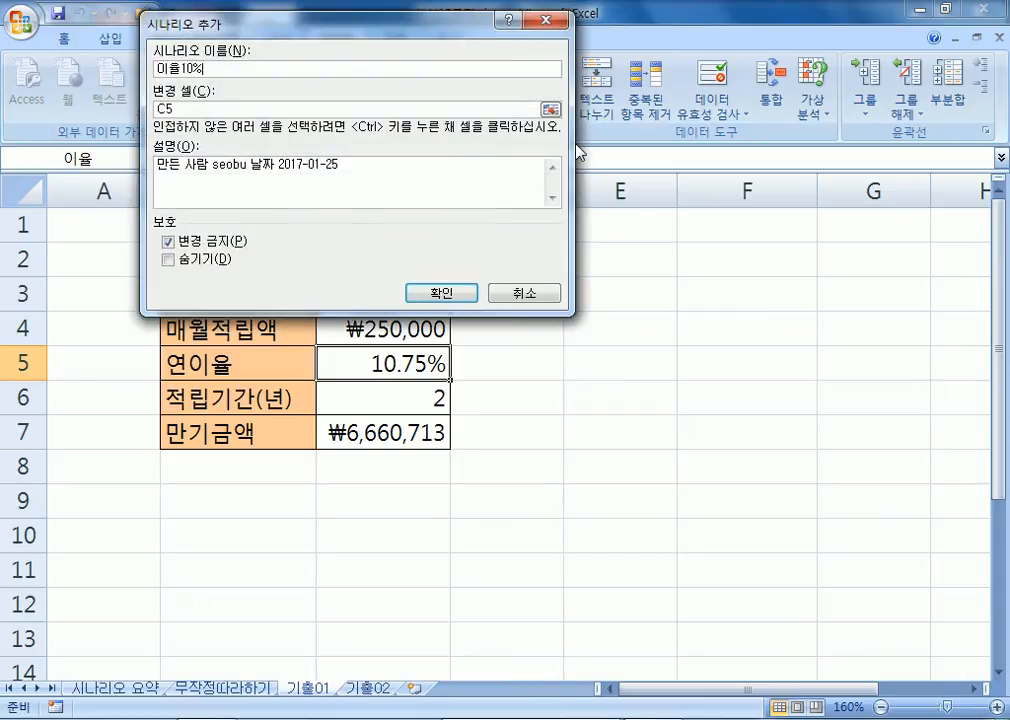
drag(397, 63, 680, 183)
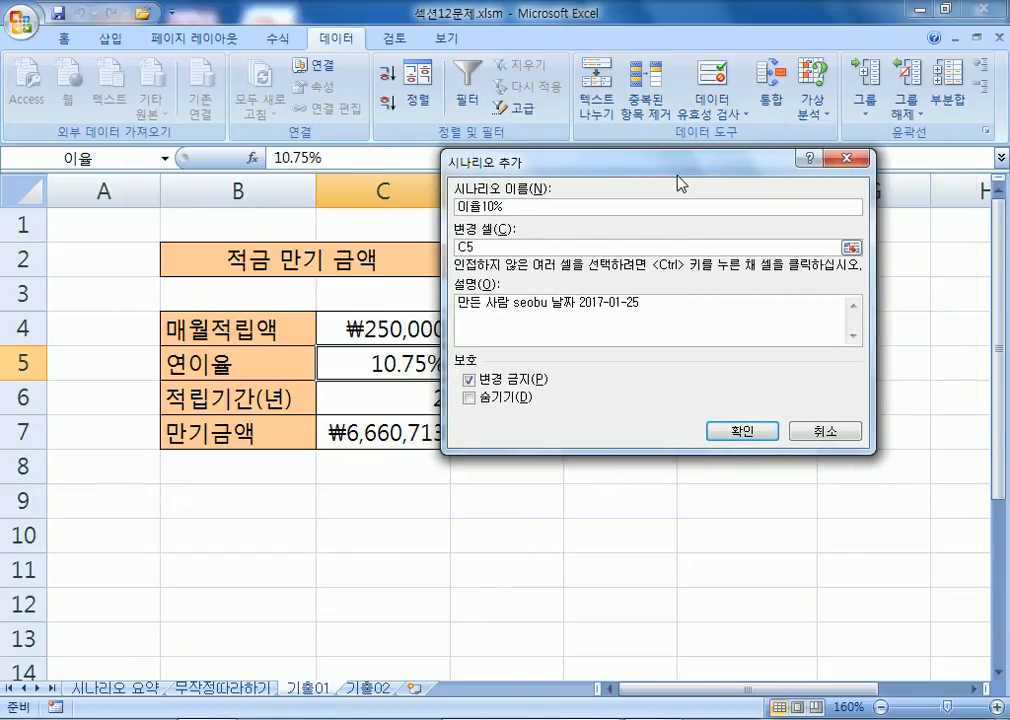
click(447, 368)
drag(513, 164, 560, 148)
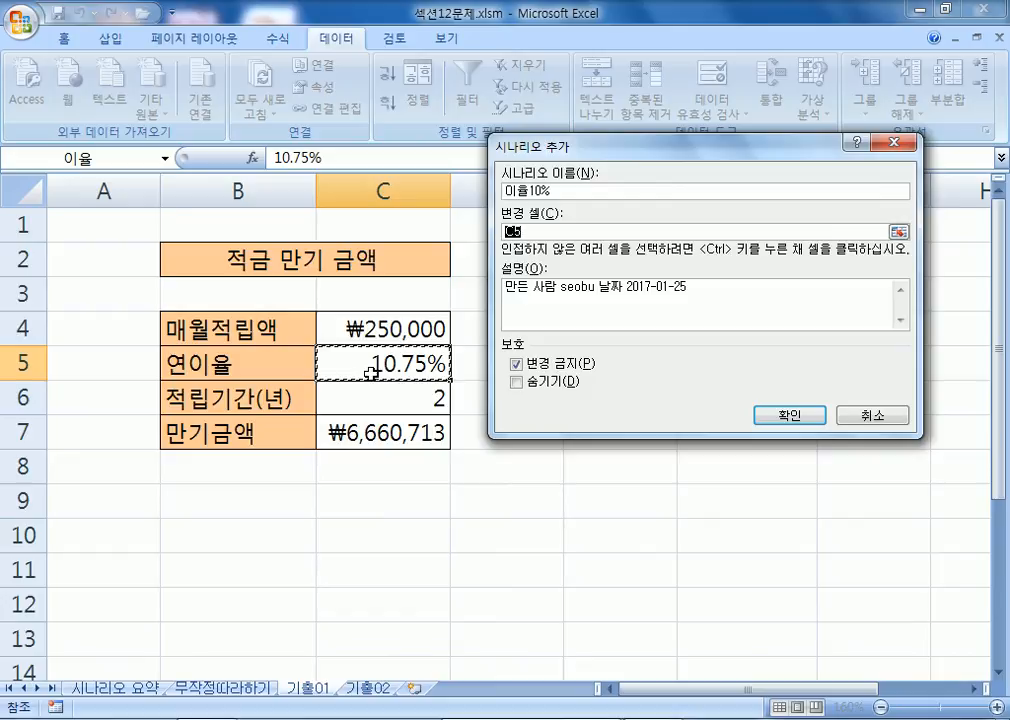
click(326, 361)
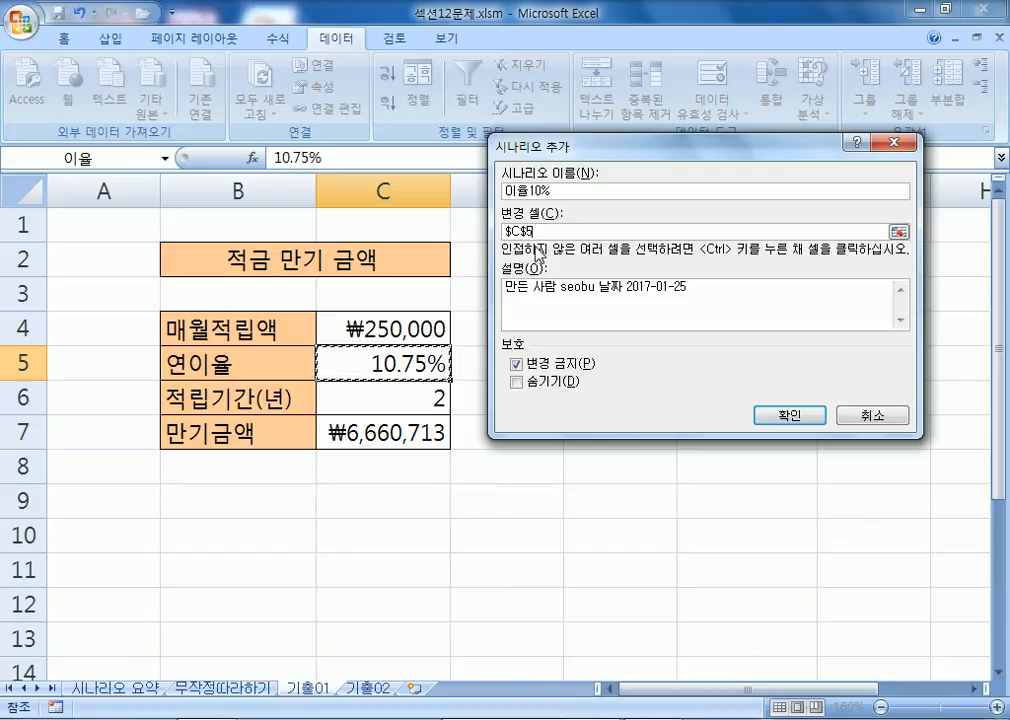
Set the 이율 value of the 이율10% scenario to 10% and continue with adding another scenario
click(790, 414)
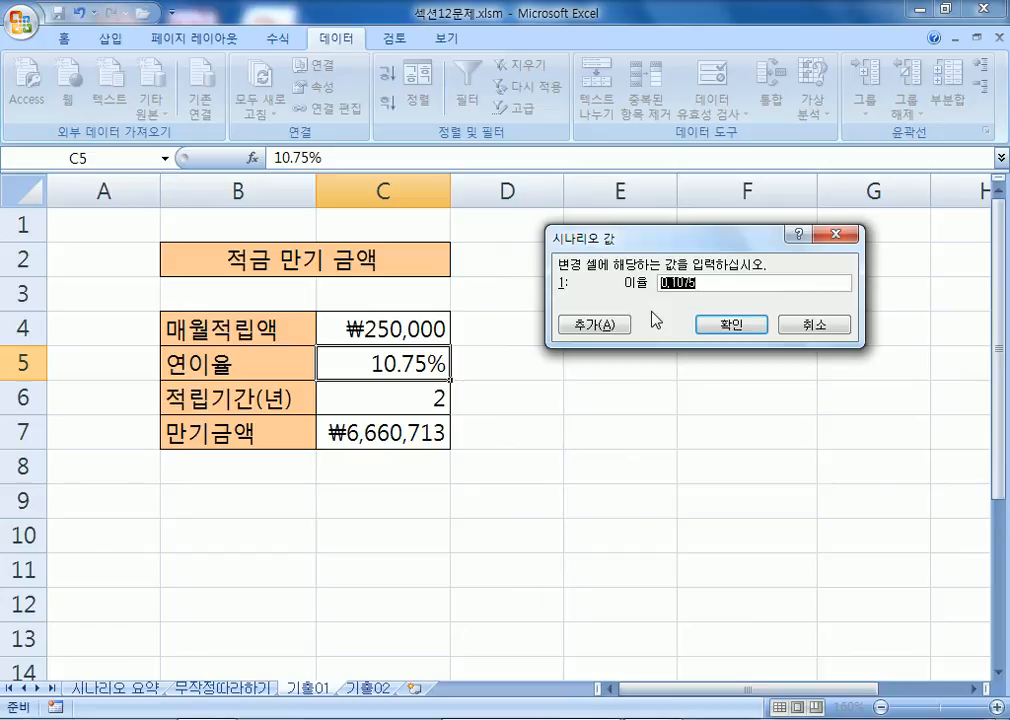
drag(640, 240, 474, 218)
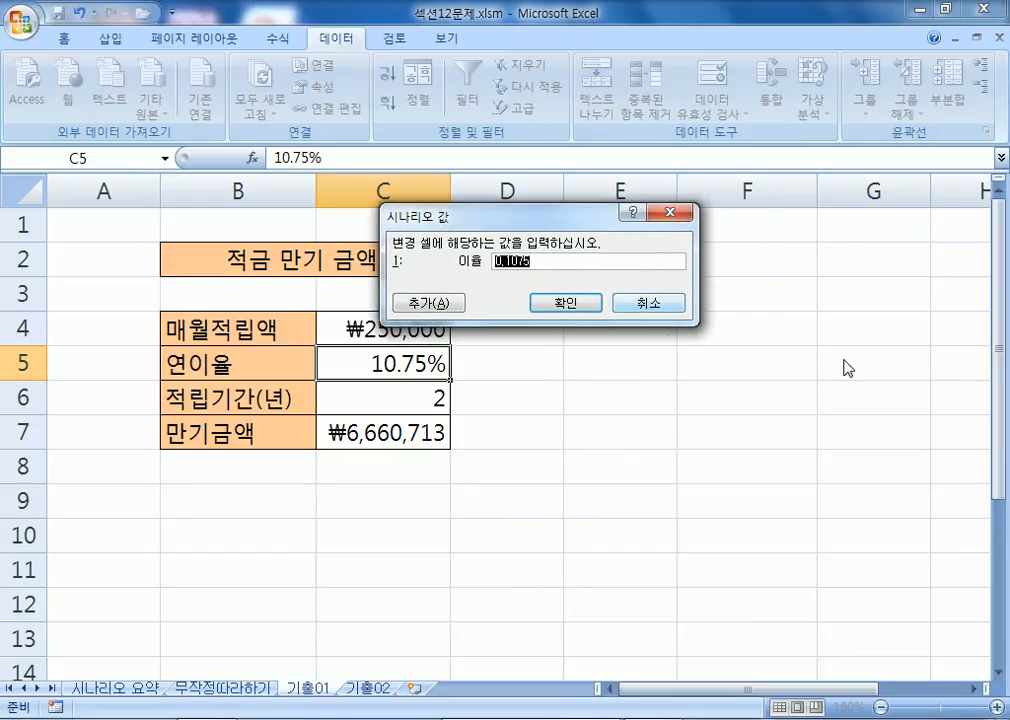
text(.1)
drag(507, 263, 318, 241)
key(BackSpace)
text(10%)
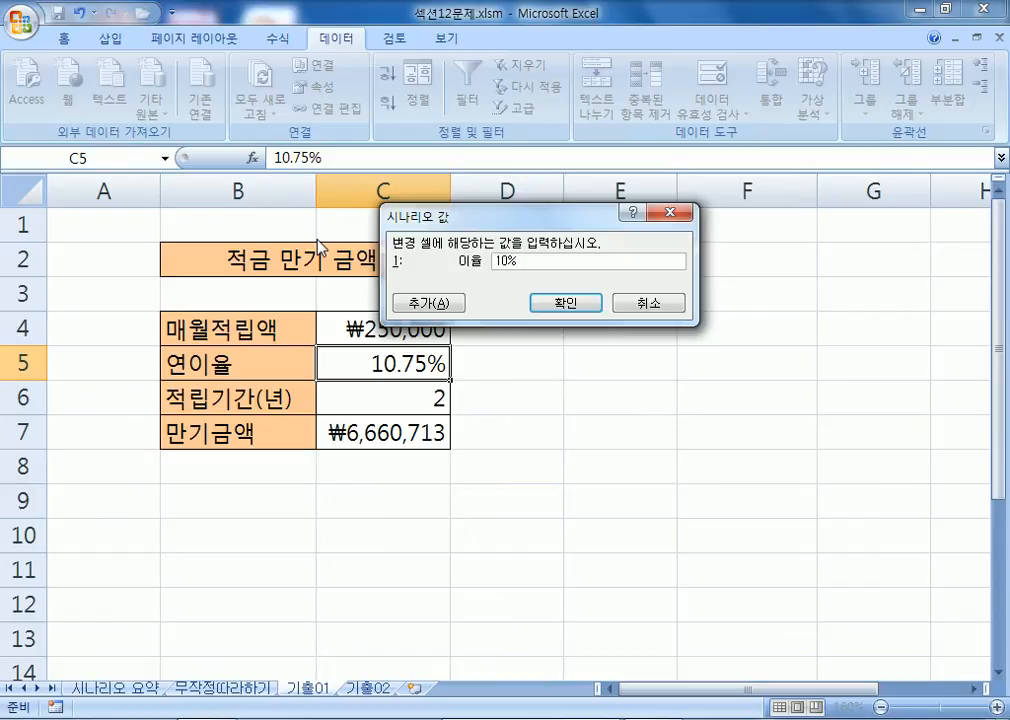
click(443, 305)
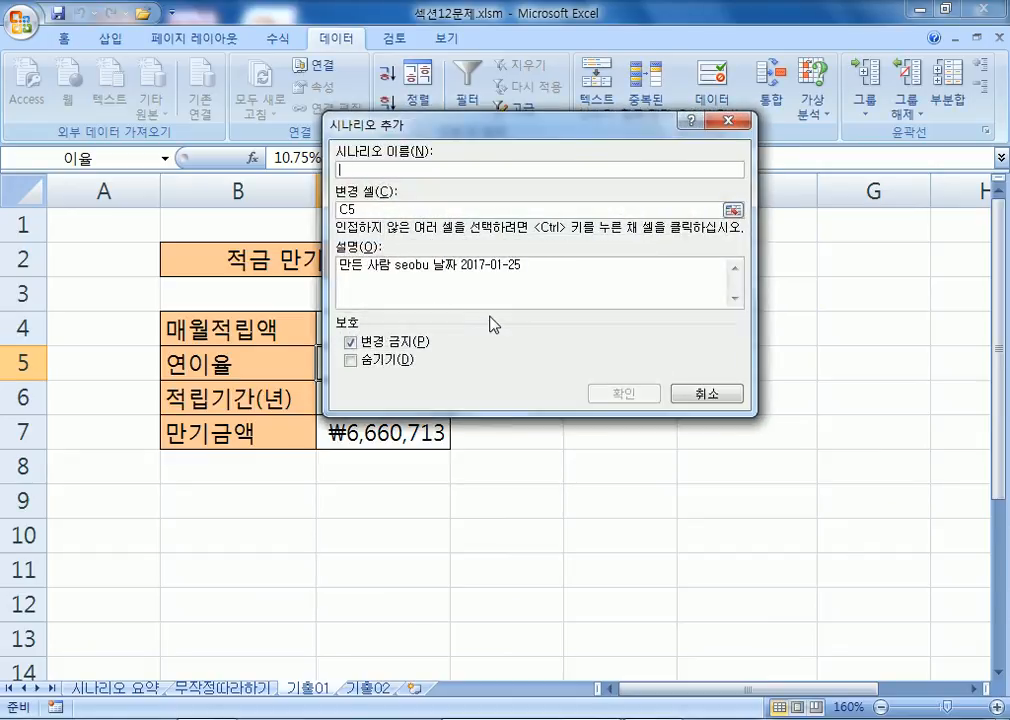
Name the second scenario 이율11.5%, keeping C5 as its changing cell
text(이)
text(이율)
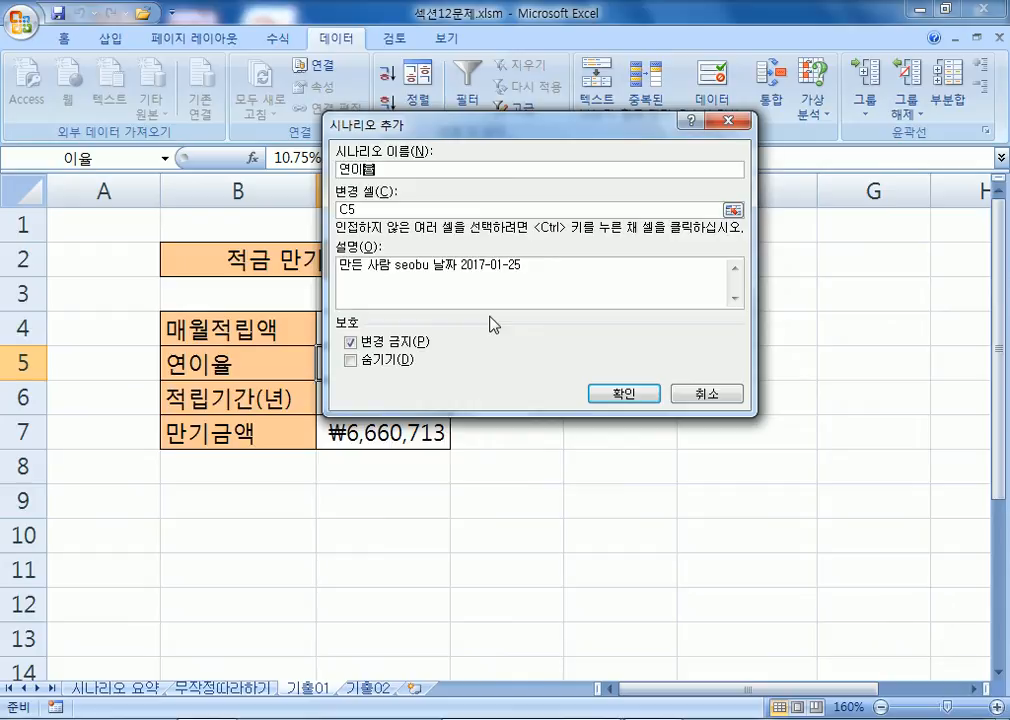
text(11.5%)
key(Home)
key(Delete)
drag(391, 130, 574, 126)
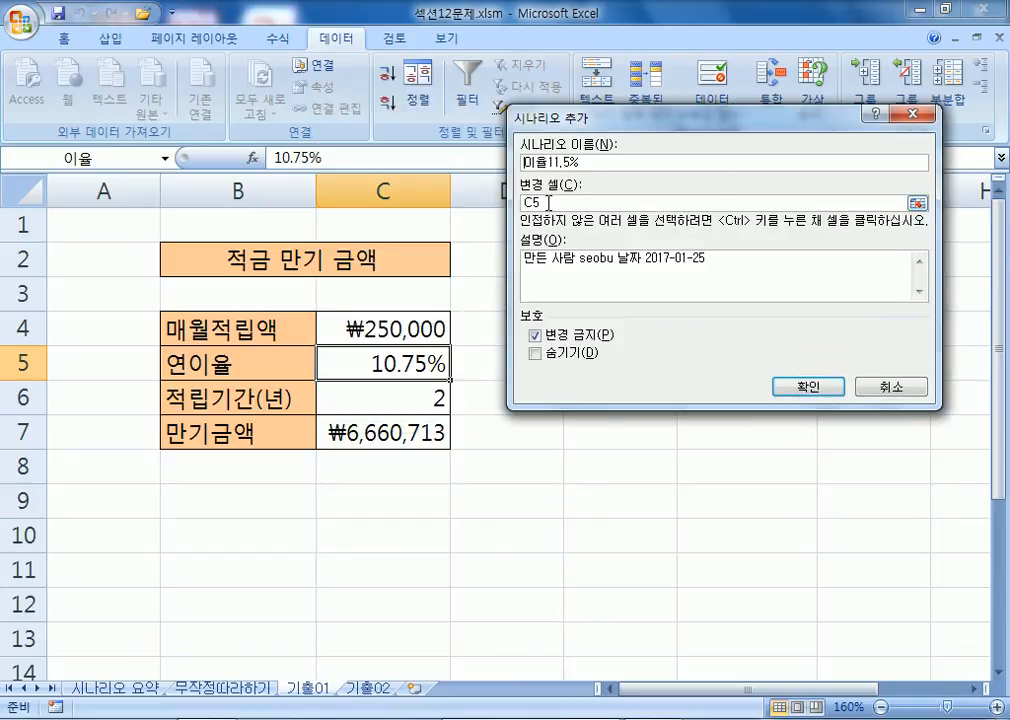
Set the 이율 value of the 이율11.5% scenario to 0.115 and finish adding scenarios
click(808, 387)
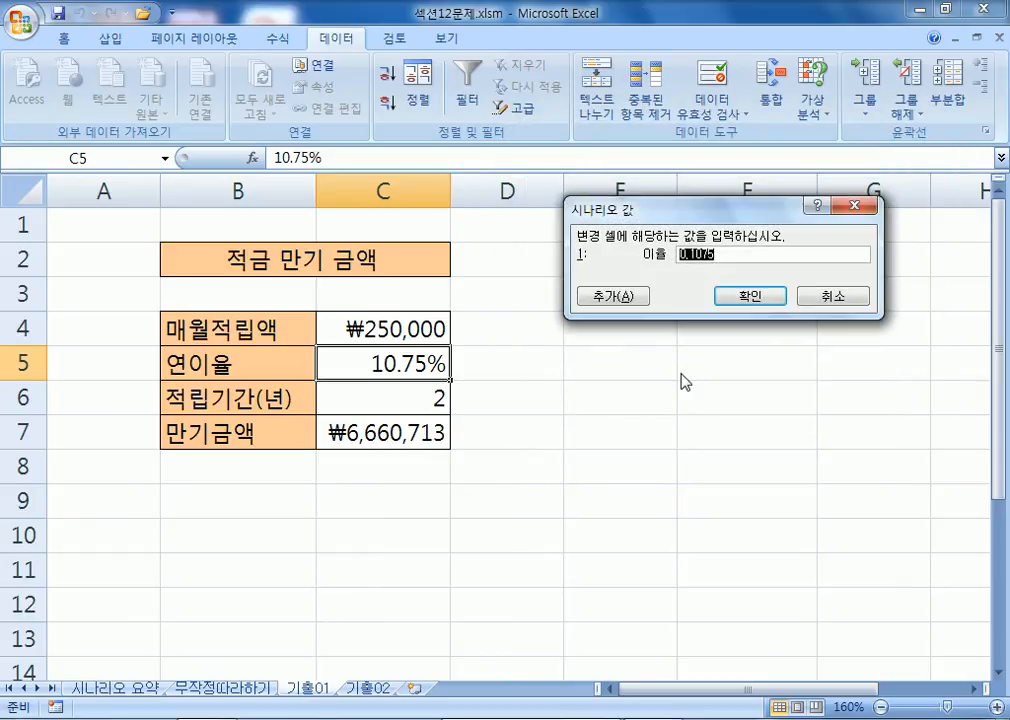
text(11.5%)
key(BackSpace)
key(BackSpace)
key(BackSpace)
key(BackSpace)
key(BackSpace)
text(0.115)
click(751, 296)
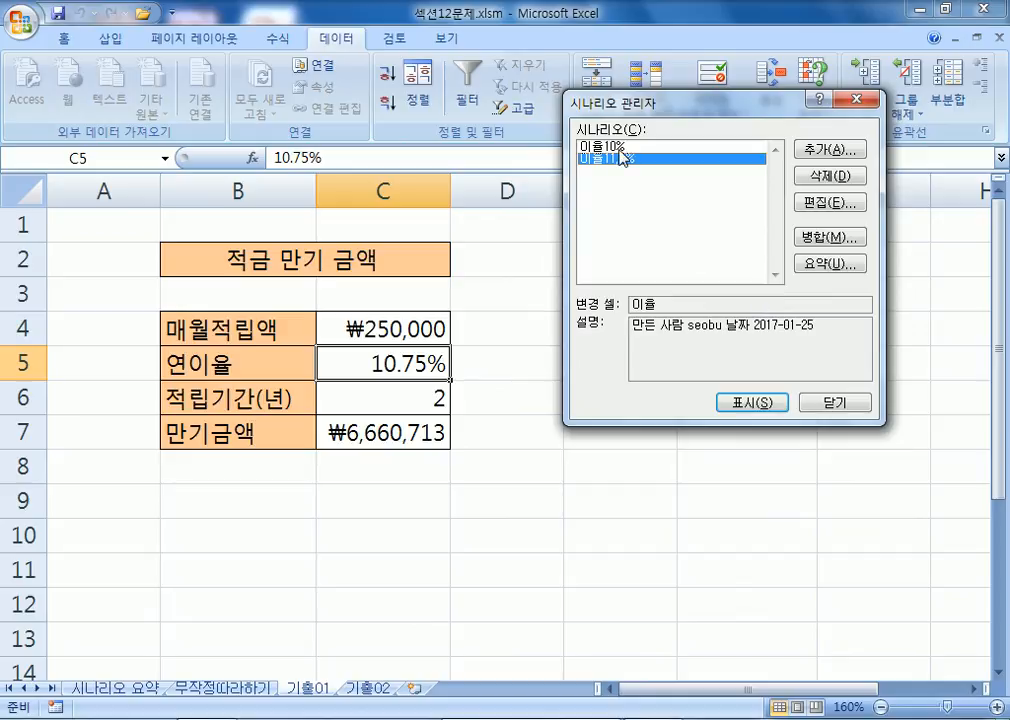
Generate a scenario summary report with the maturity amount C7 as result cell, and inspect its two scenario columns
click(620, 148)
click(818, 264)
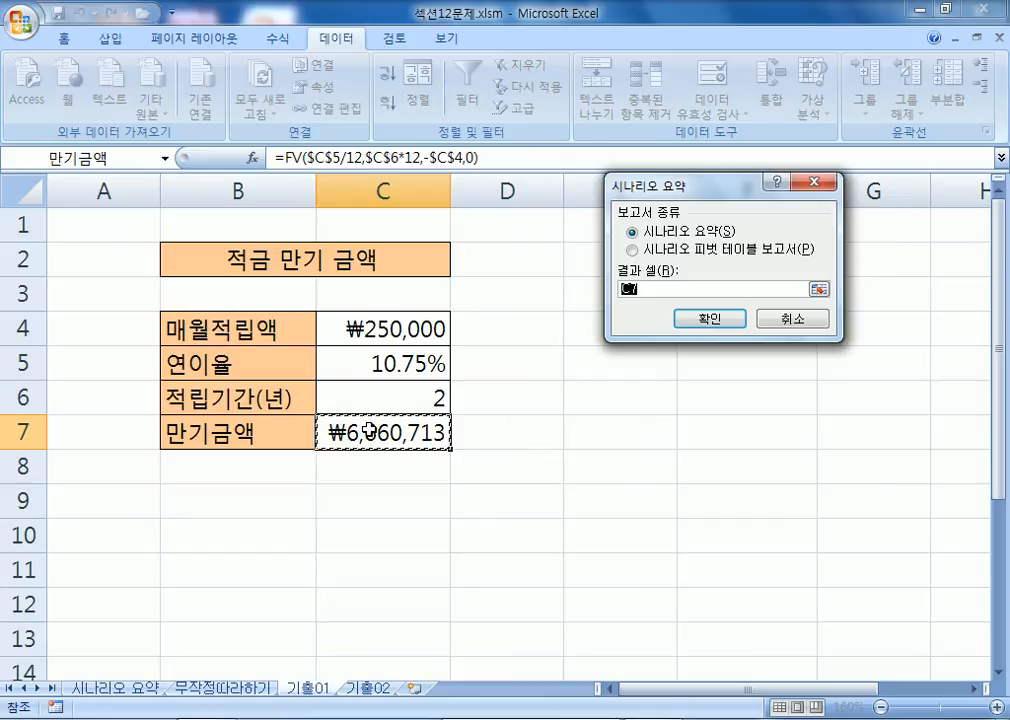
click(712, 319)
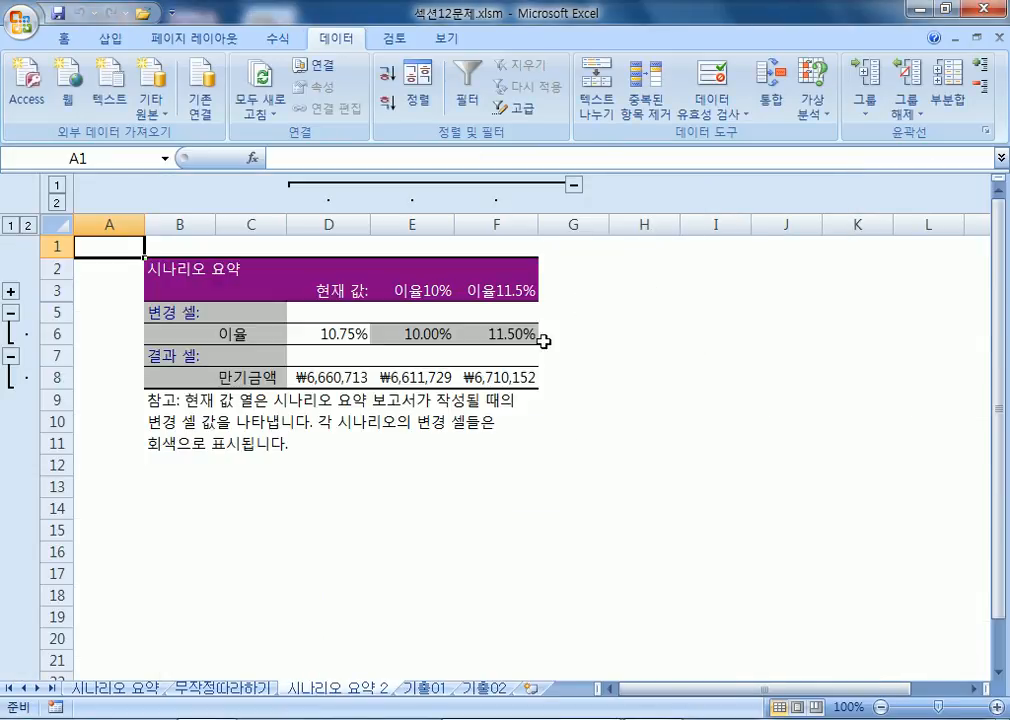
drag(412, 224, 495, 224)
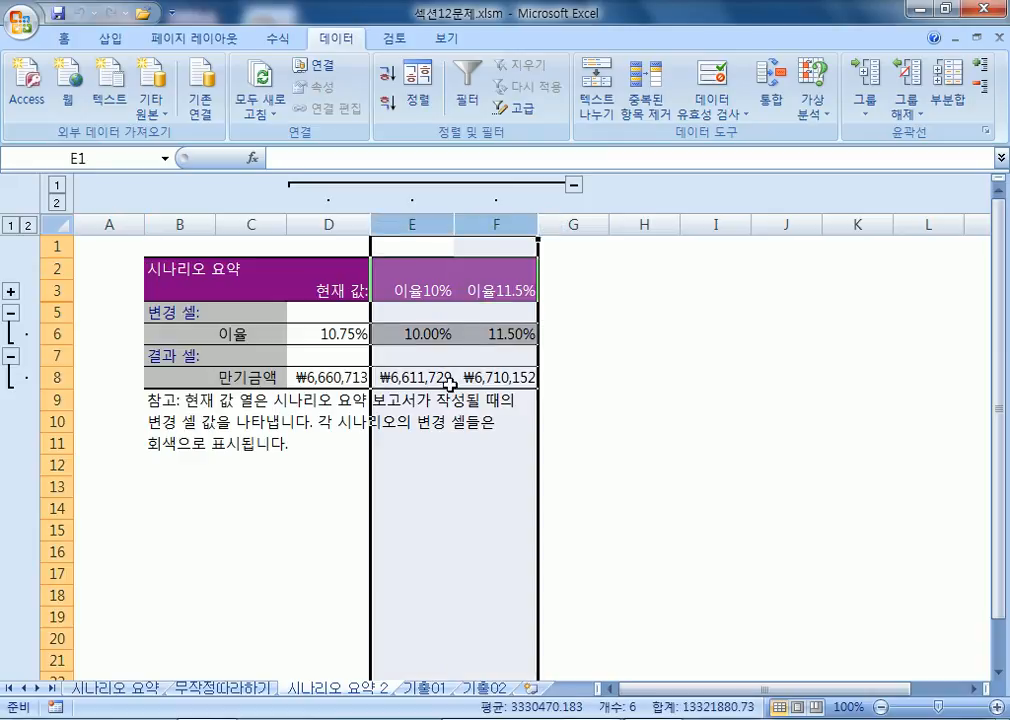
click(438, 375)
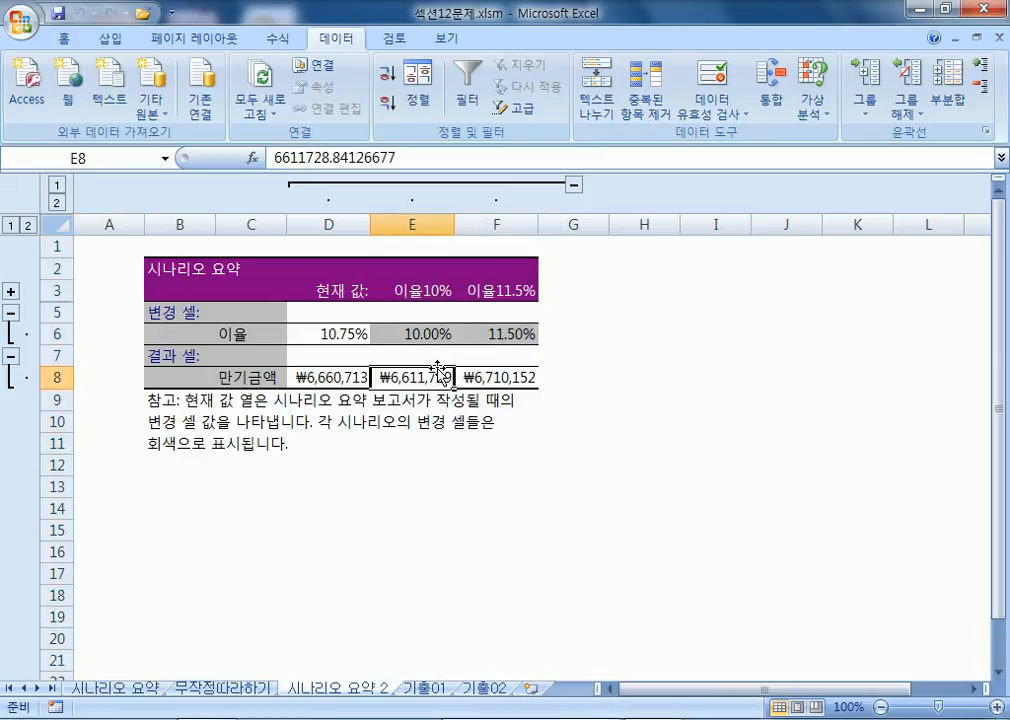
Restore the workbook window to a smaller size and move the 시나리오 요약 2 sheet between 기출01 and 기출02
click(946, 8)
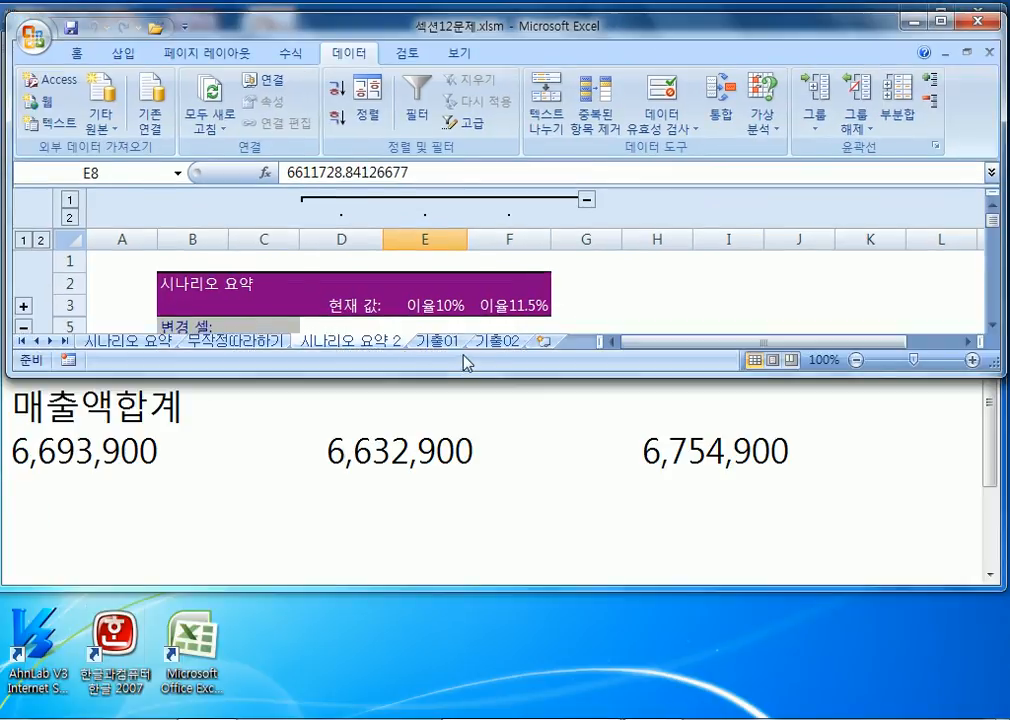
scroll(367, 322, down, 1)
drag(364, 393, 352, 458)
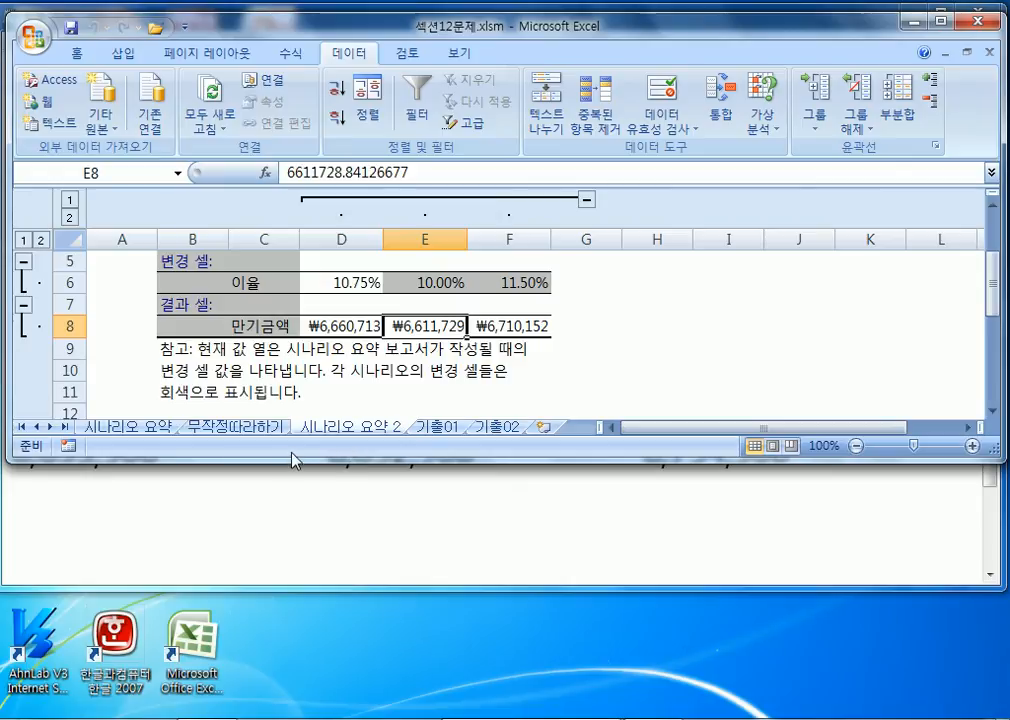
click(458, 430)
click(380, 430)
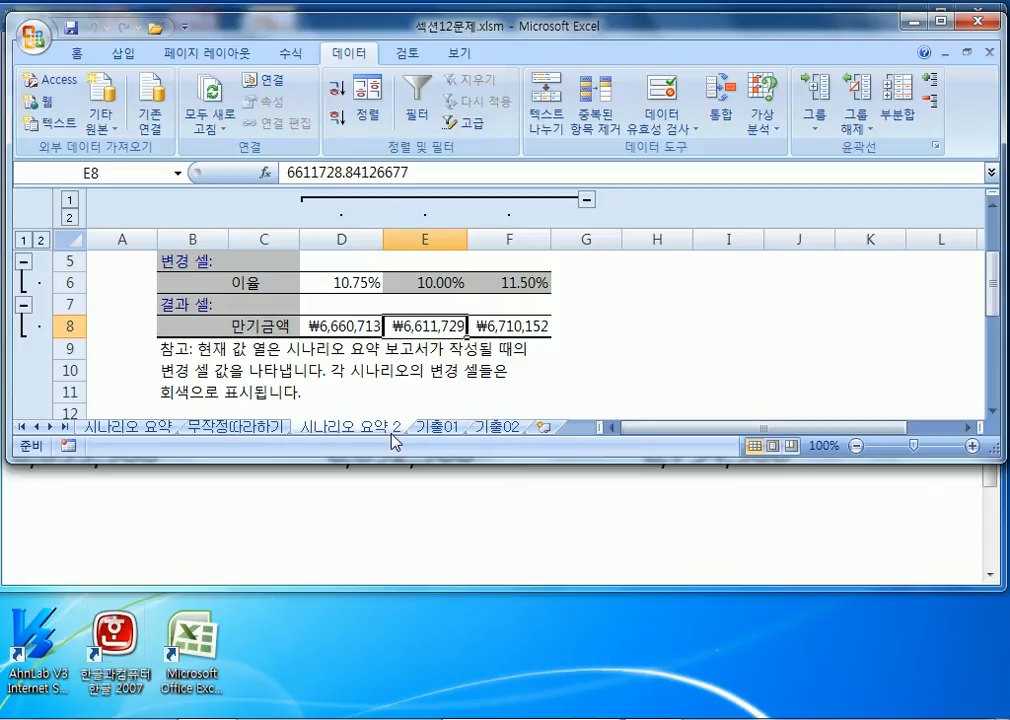
drag(400, 436, 500, 434)
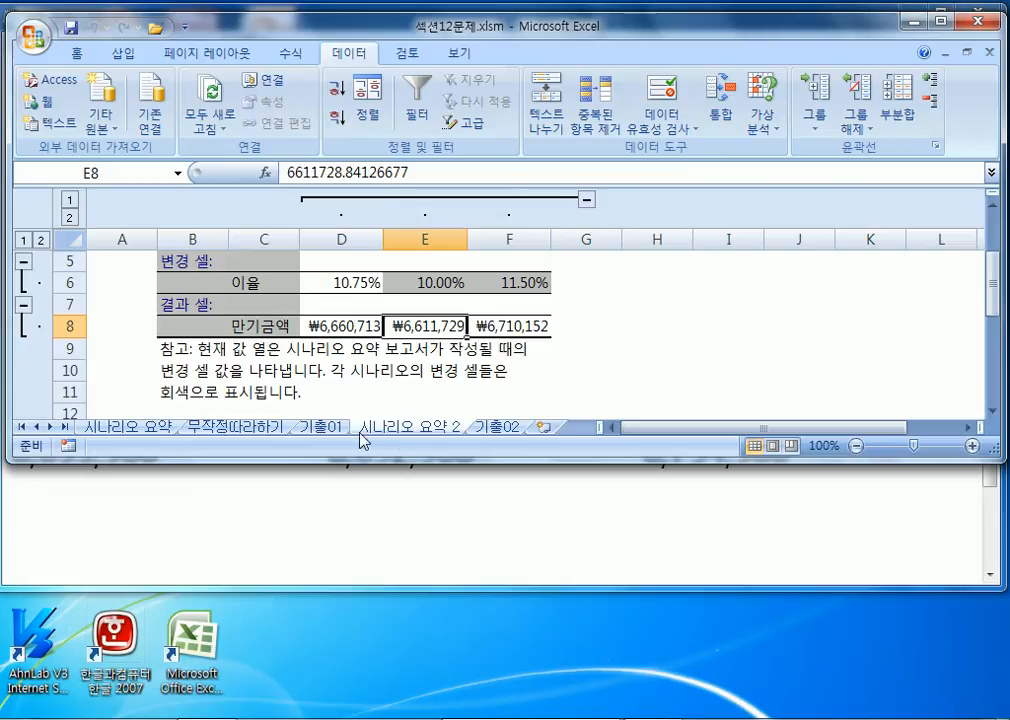
Compare the 시나리오 요약 and 시나리오 요약 2 report sheets, and maximize the workbook window
click(340, 426)
click(408, 430)
click(133, 428)
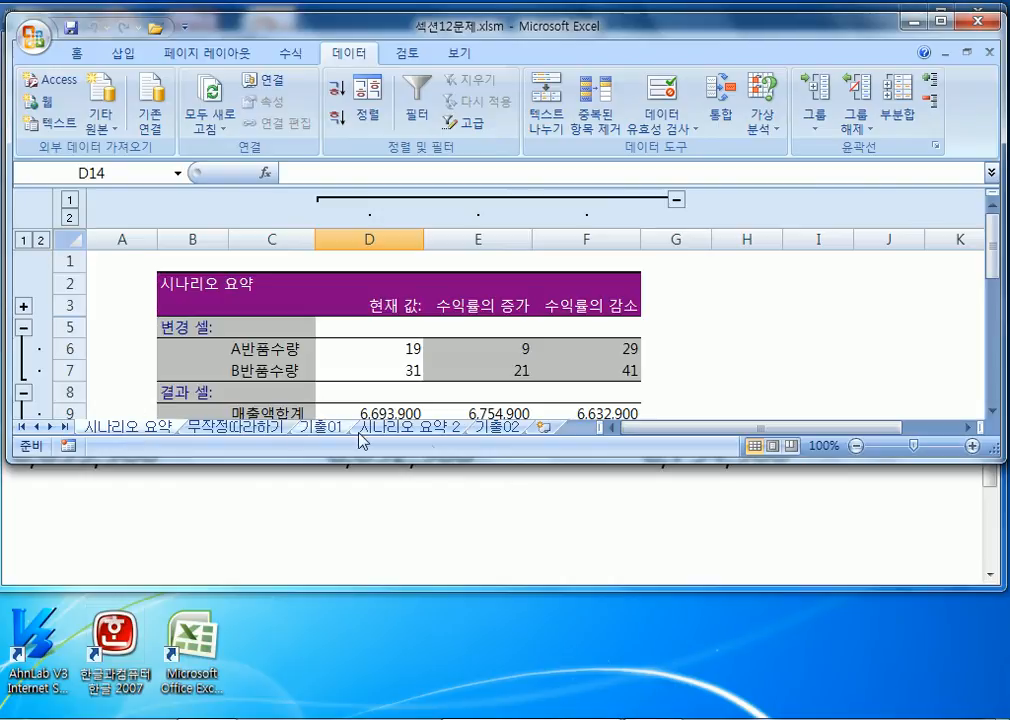
click(444, 430)
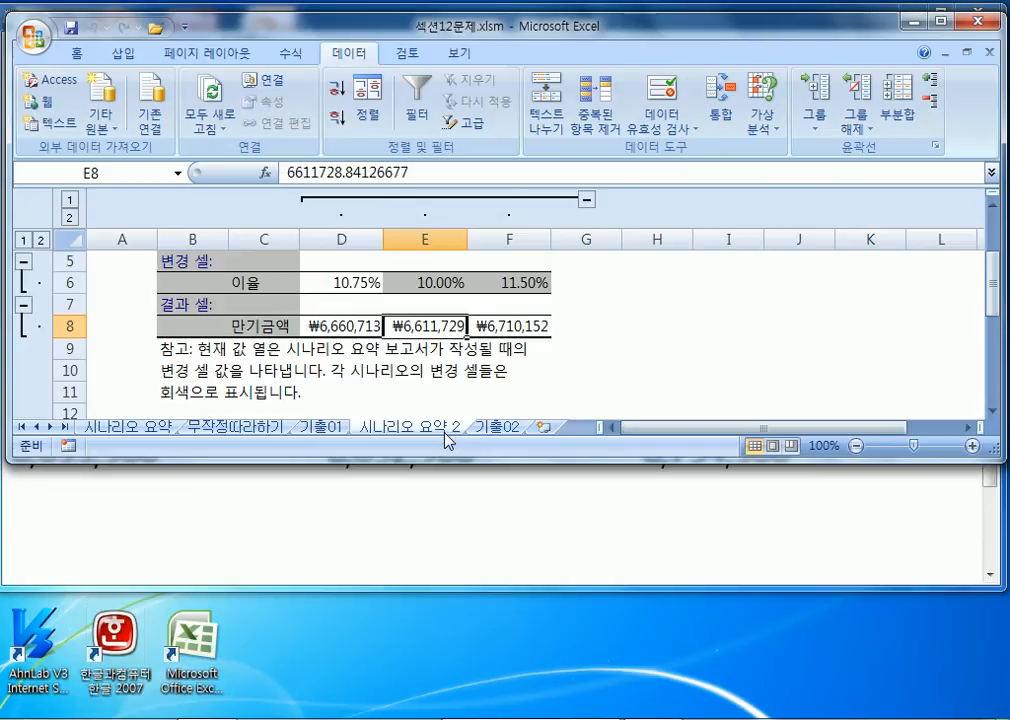
click(939, 19)
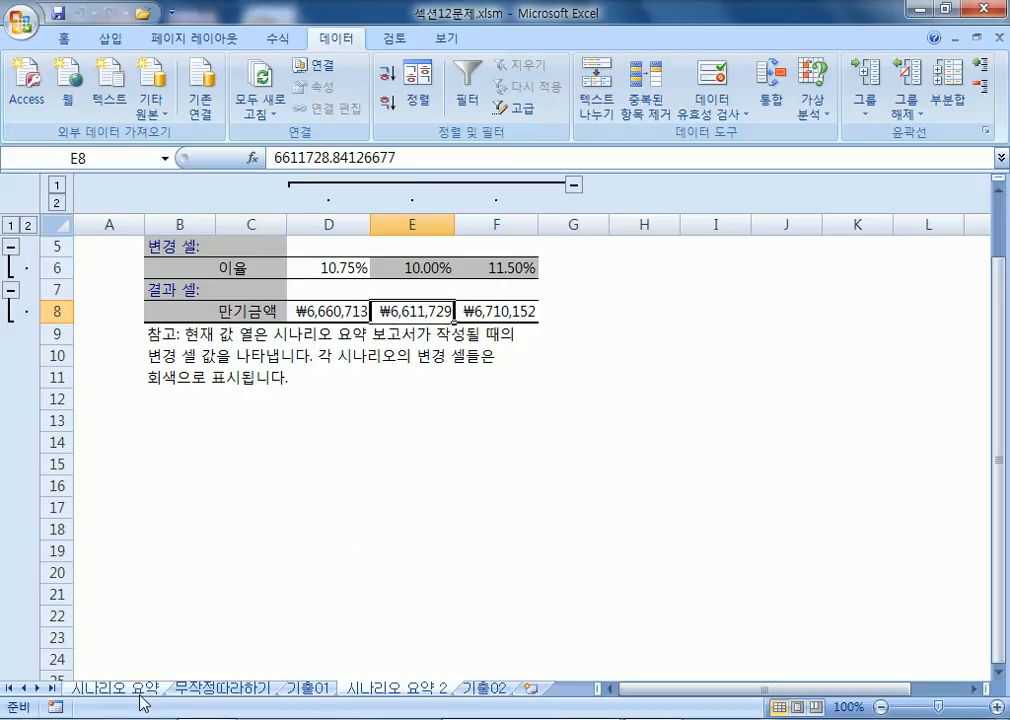
Start a scenario named 200원인하 on the 기출02 sheet, with the bus fare cell B4 as its changing cell
key(ctrl+Page_Down)
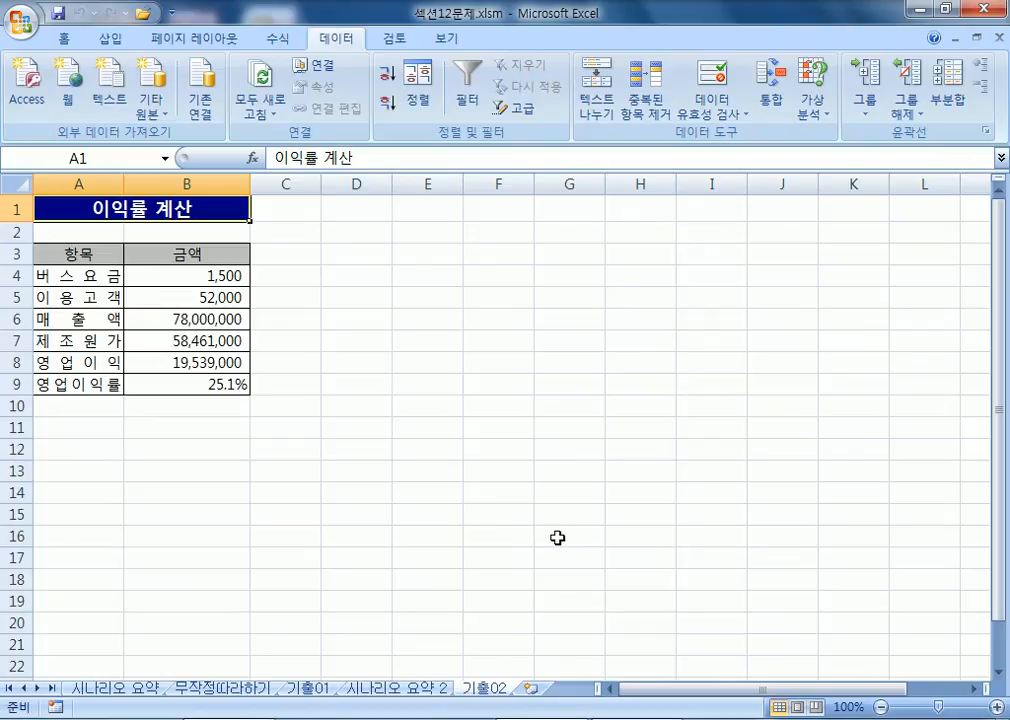
click(184, 278)
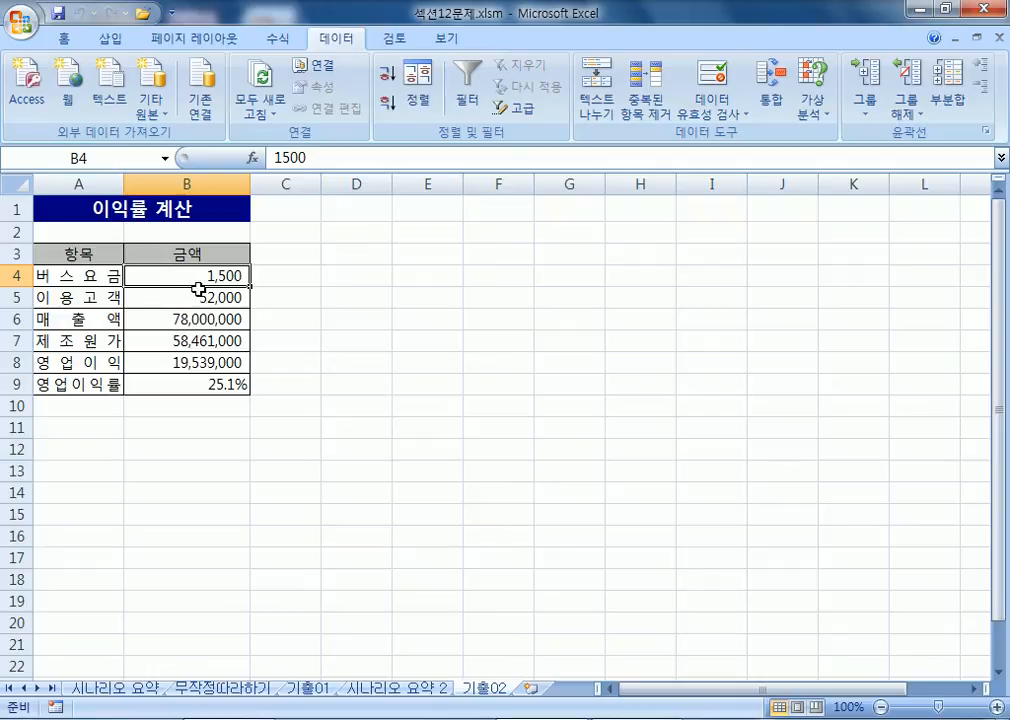
click(816, 110)
click(831, 137)
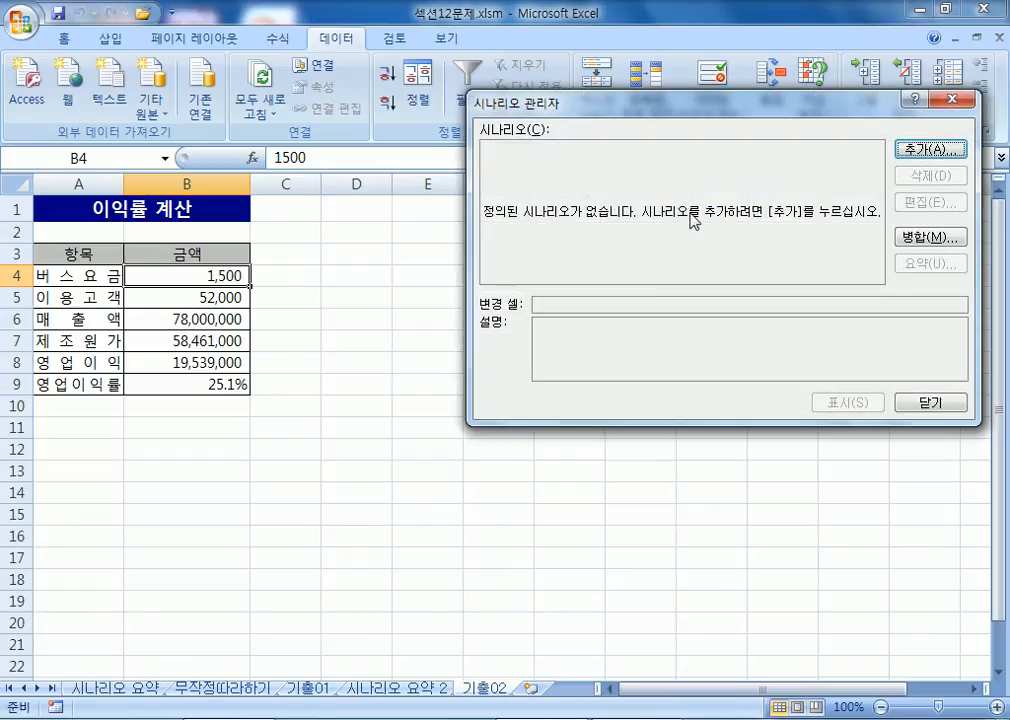
click(910, 150)
text(200)
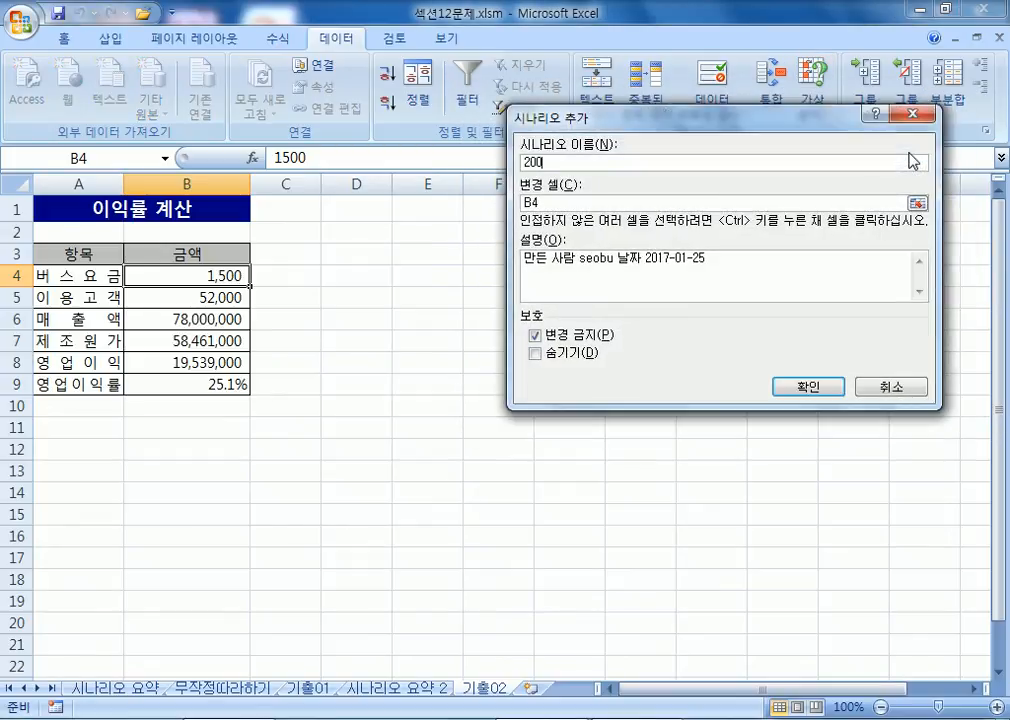
text(ㅇㅠㅗㅓㄴ)
key(BackSpace)
key(BackSpace)
key(BackSpace)
key(BackSpace)
text(원인하)
key(Tab)
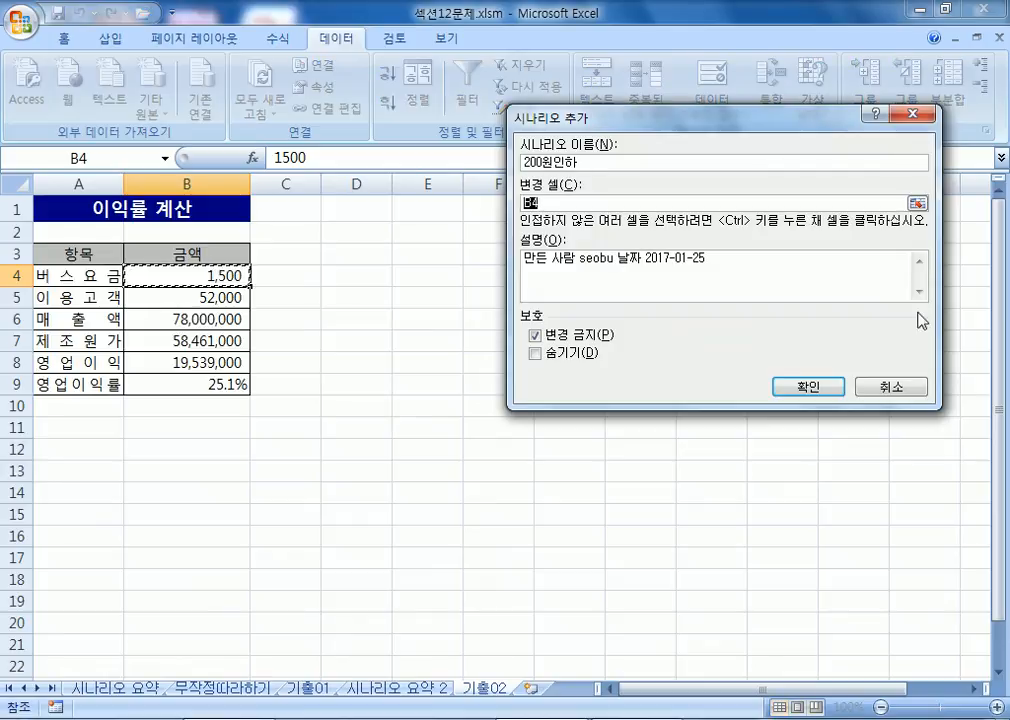
Set the B4 value of the 200원인하 scenario to 1300 and continue with adding another scenario
click(818, 391)
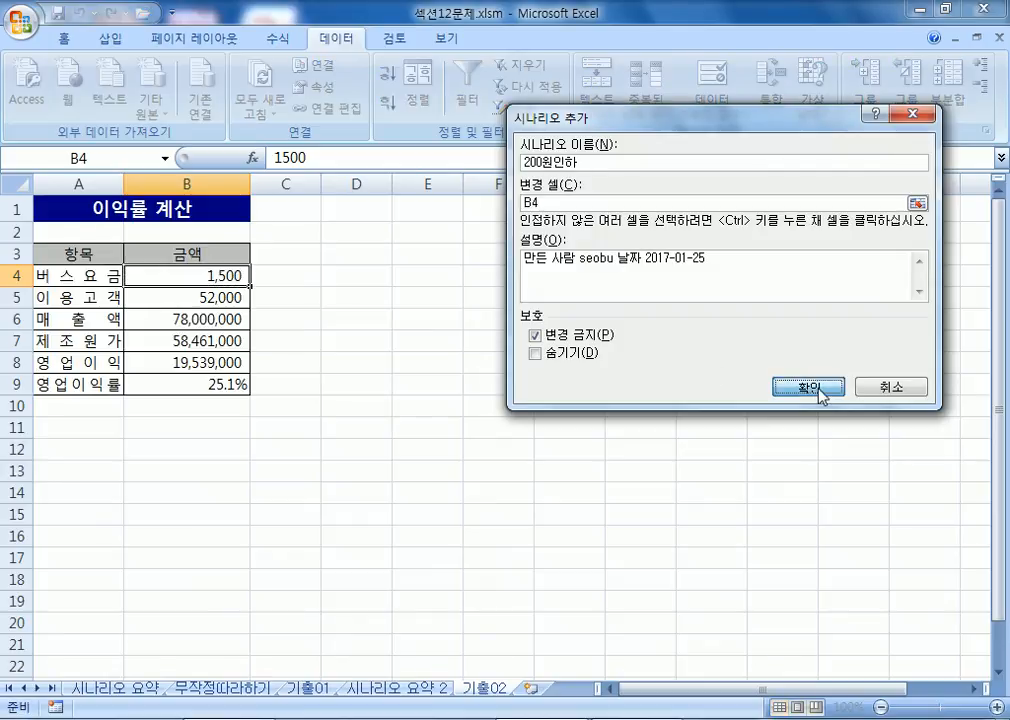
text(1300)
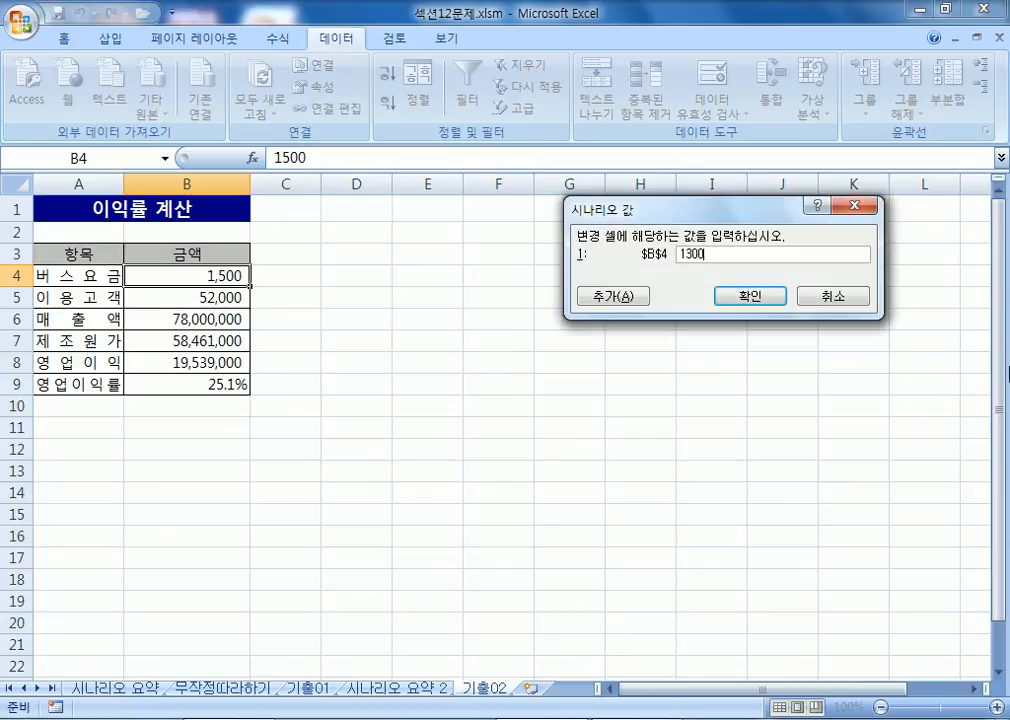
click(632, 298)
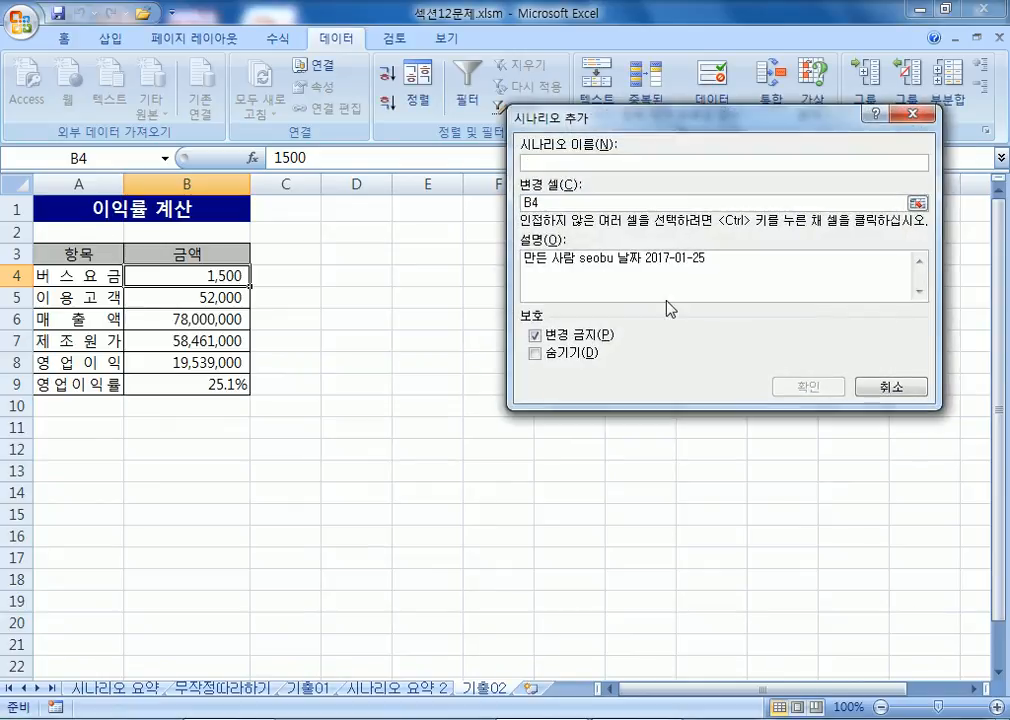
Complete a second bus fare scenario named 200원인상 with a B4 value of 1700
text(20)
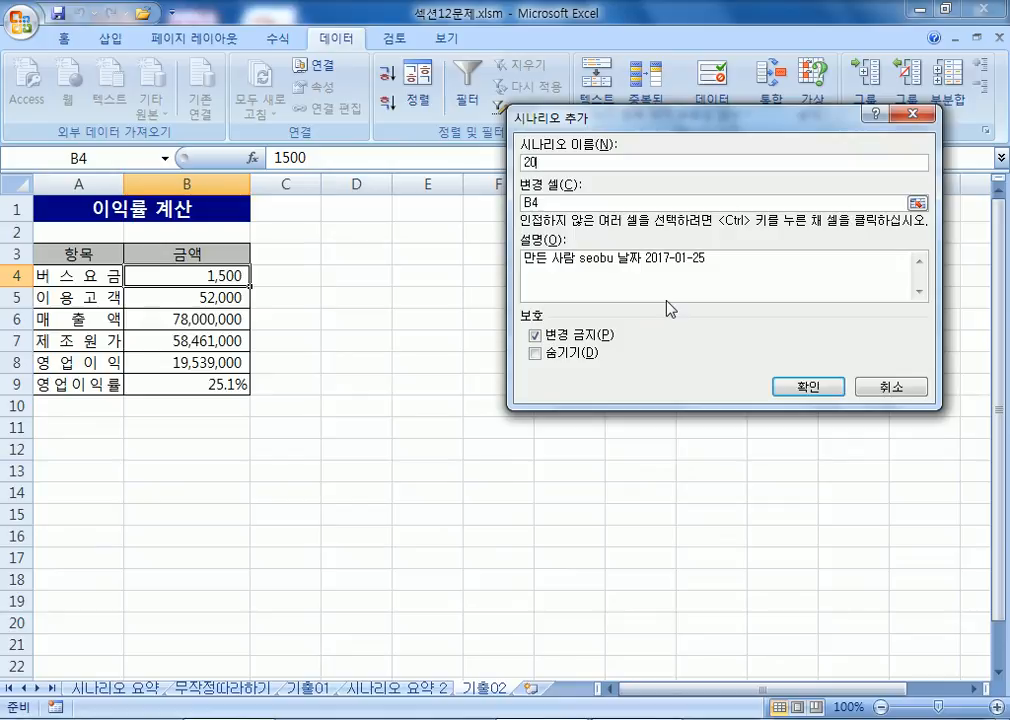
text(0원인사ㅇ)
click(808, 387)
text(1700)
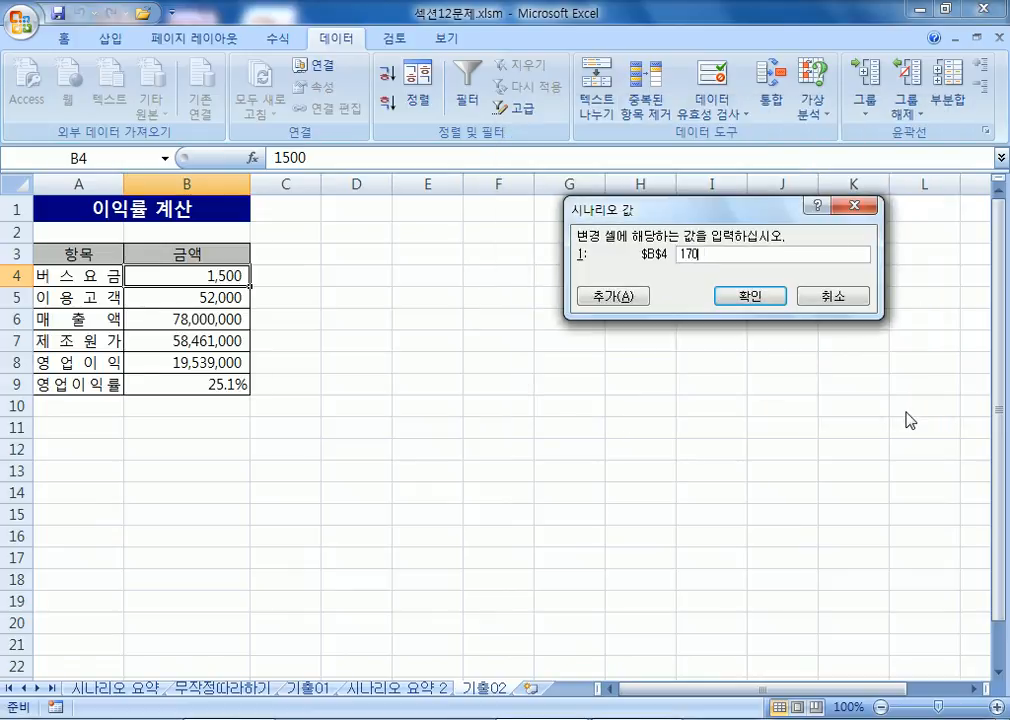
click(763, 296)
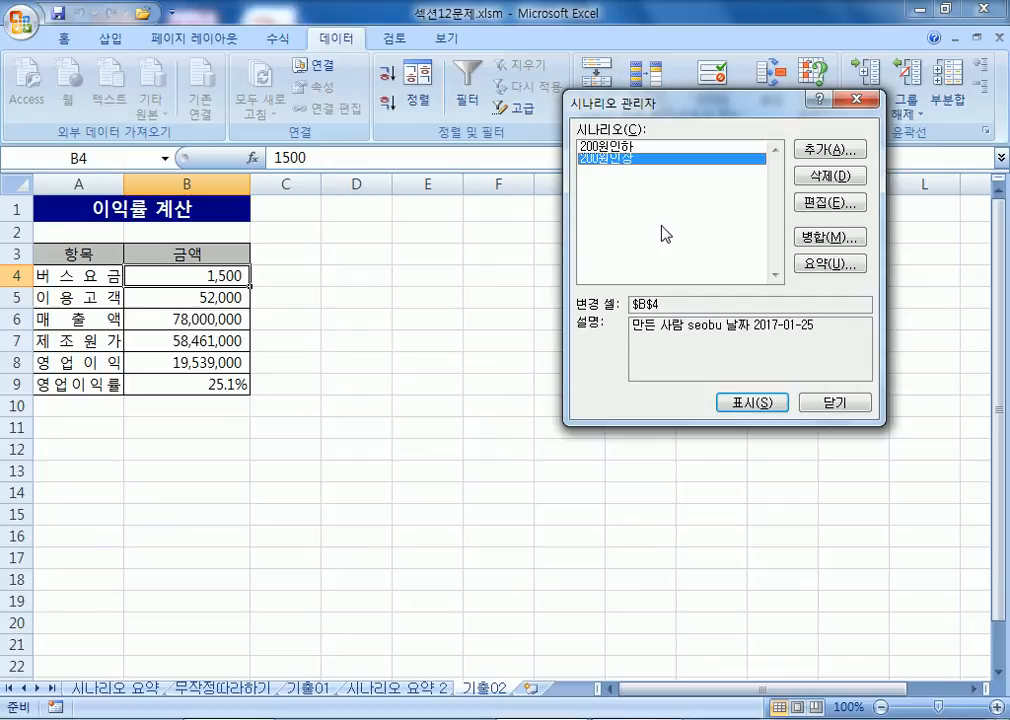
Create a scenario summary report for the 기출02 sheet with the operating profit cell B8 as the result cell
click(831, 268)
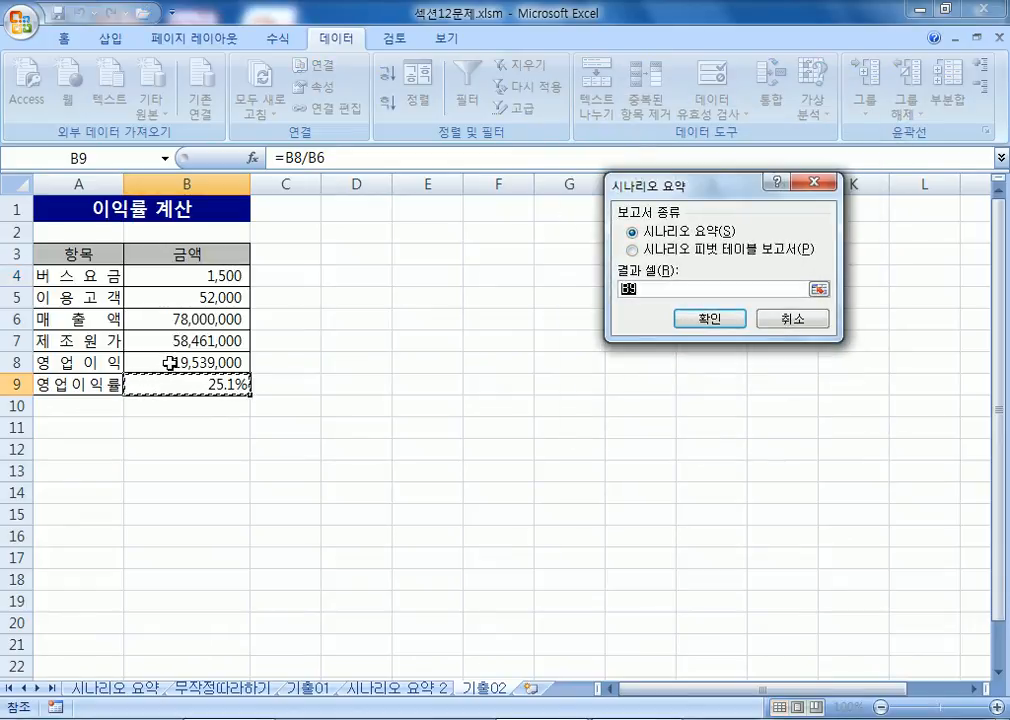
click(170, 362)
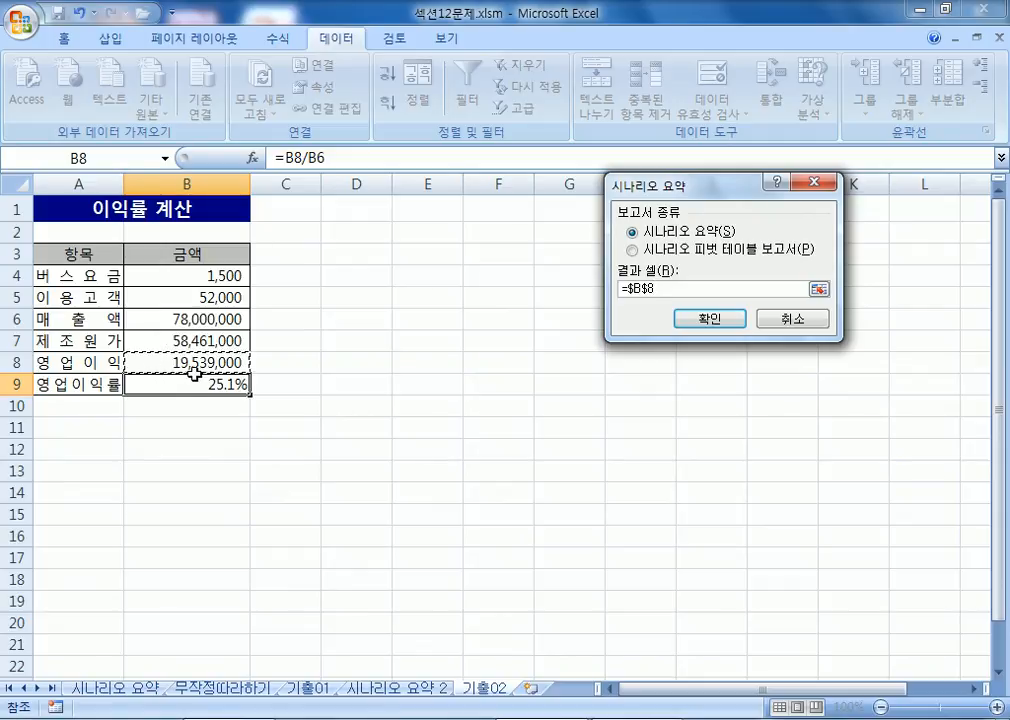
click(697, 319)
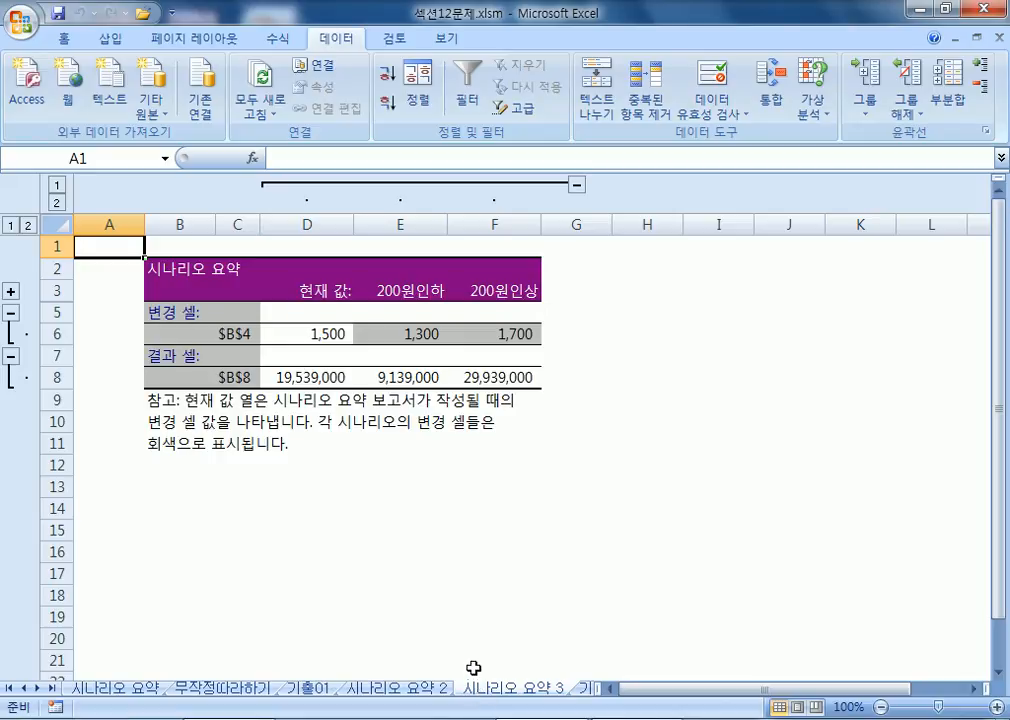
Check the changing and result cell labels in the 시나리오 요약 3 report against 시나리오 요약 2, and return to the 기출02 sheet
click(223, 333)
click(210, 380)
click(223, 334)
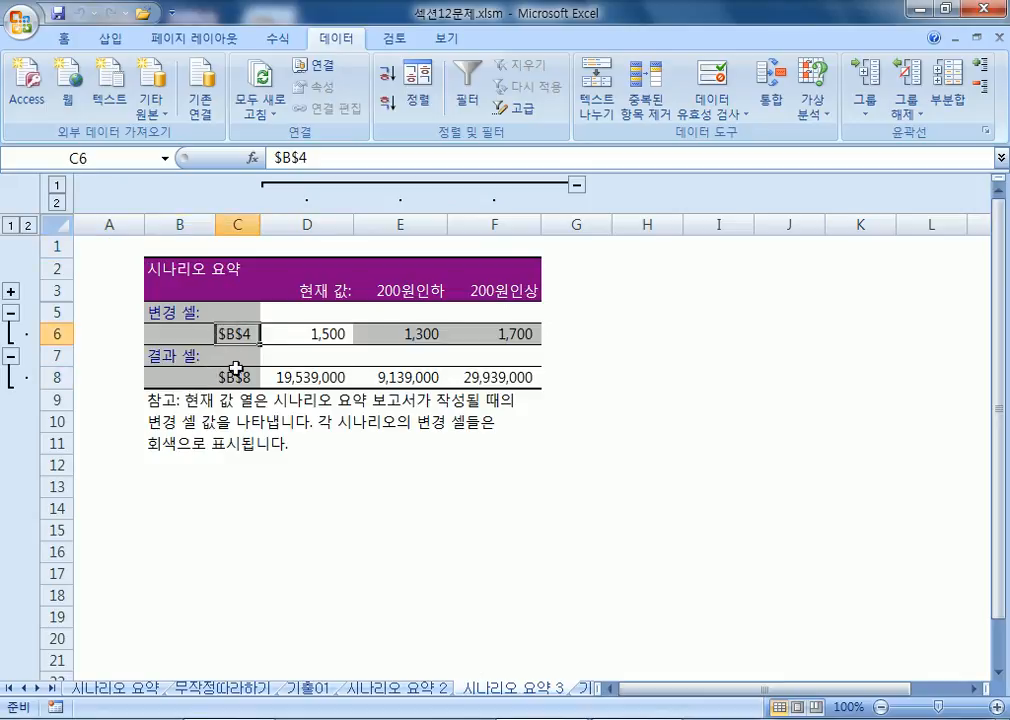
click(225, 376)
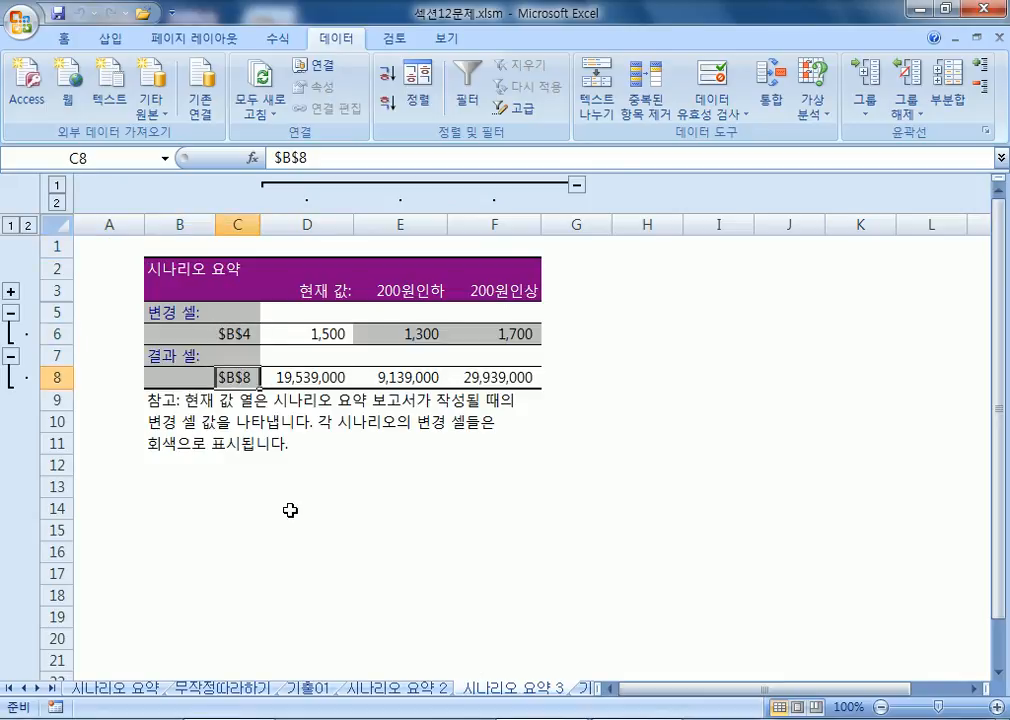
click(226, 333)
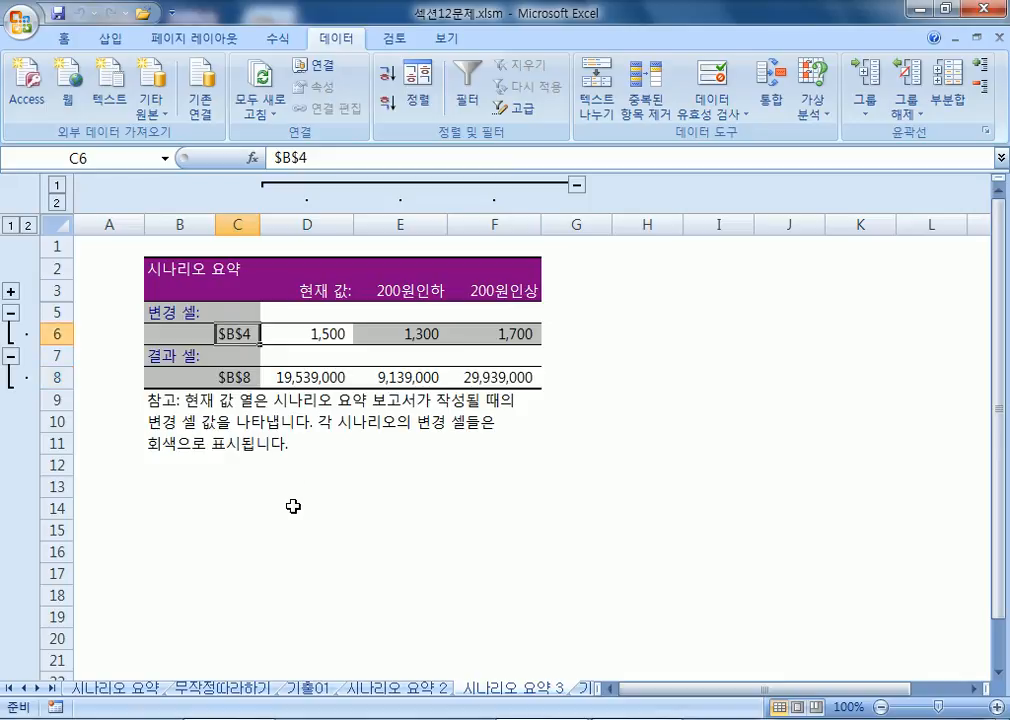
click(412, 294)
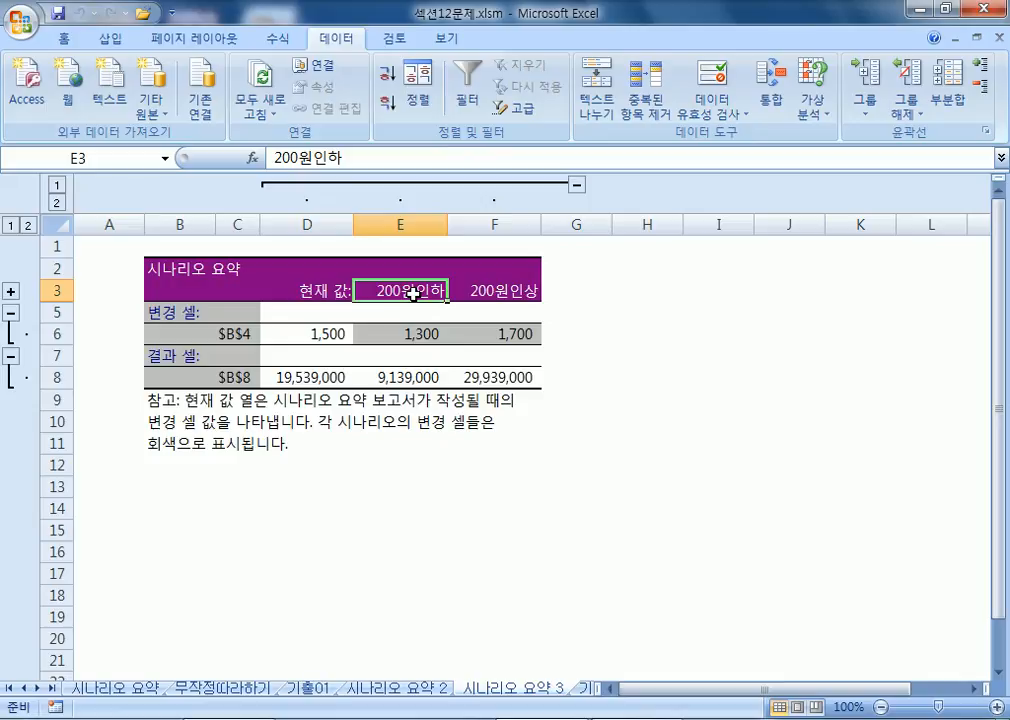
click(222, 333)
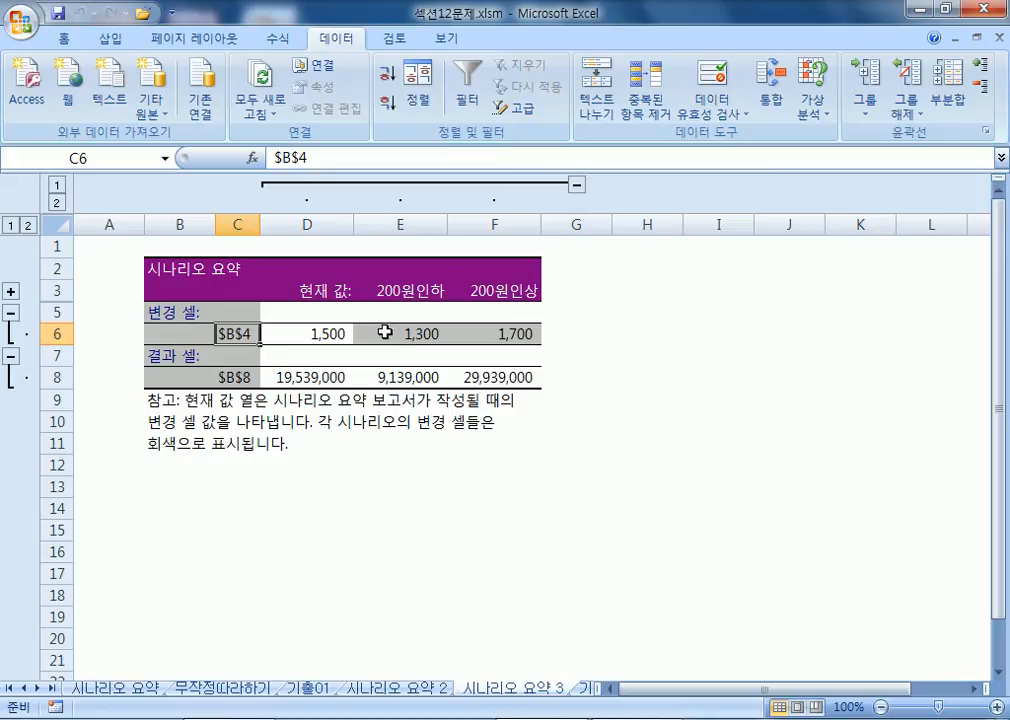
click(395, 688)
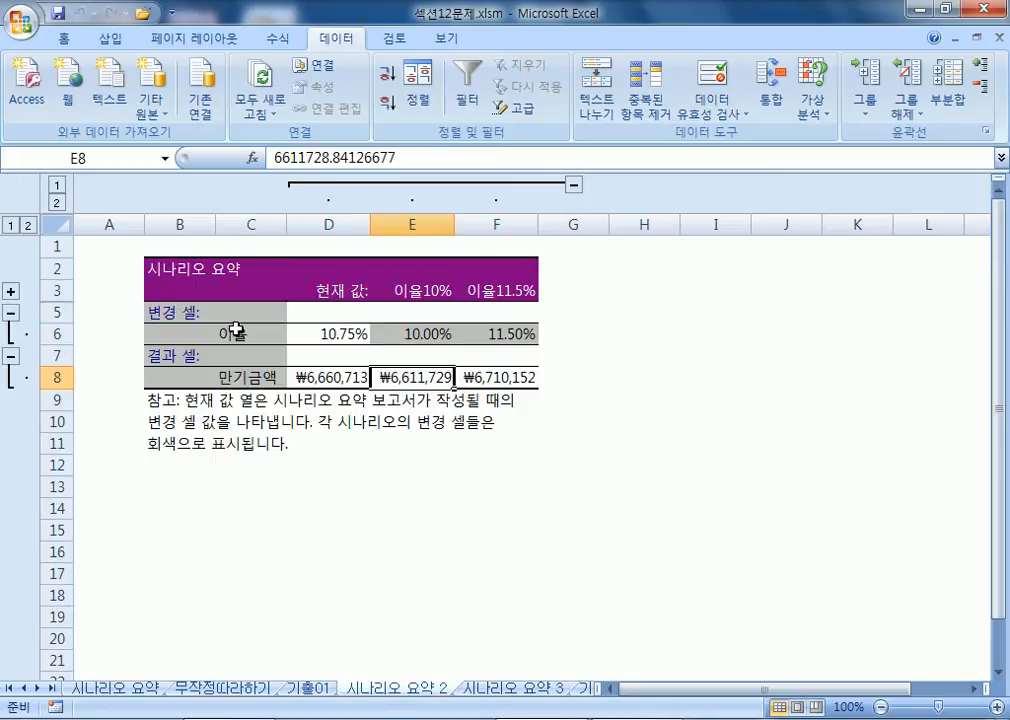
click(237, 332)
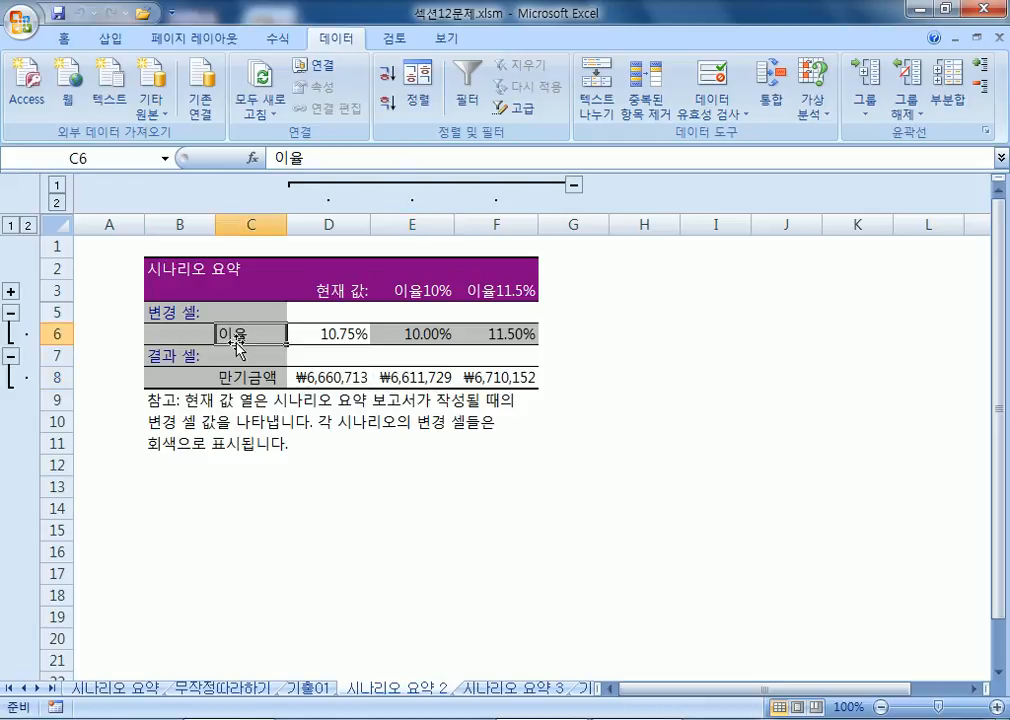
click(515, 690)
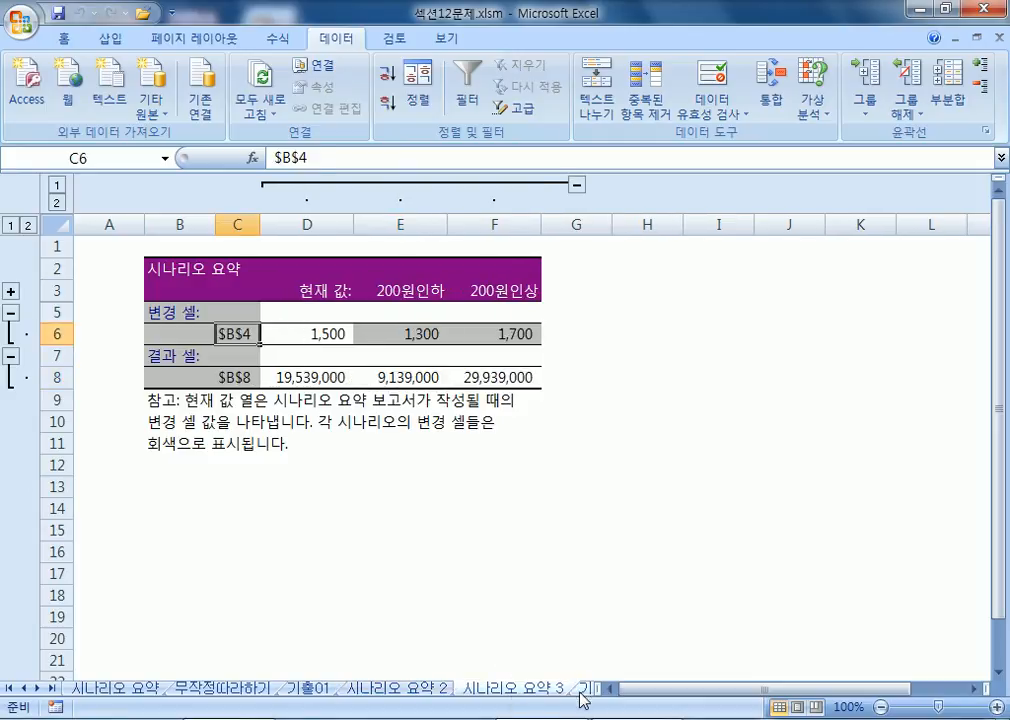
click(585, 690)
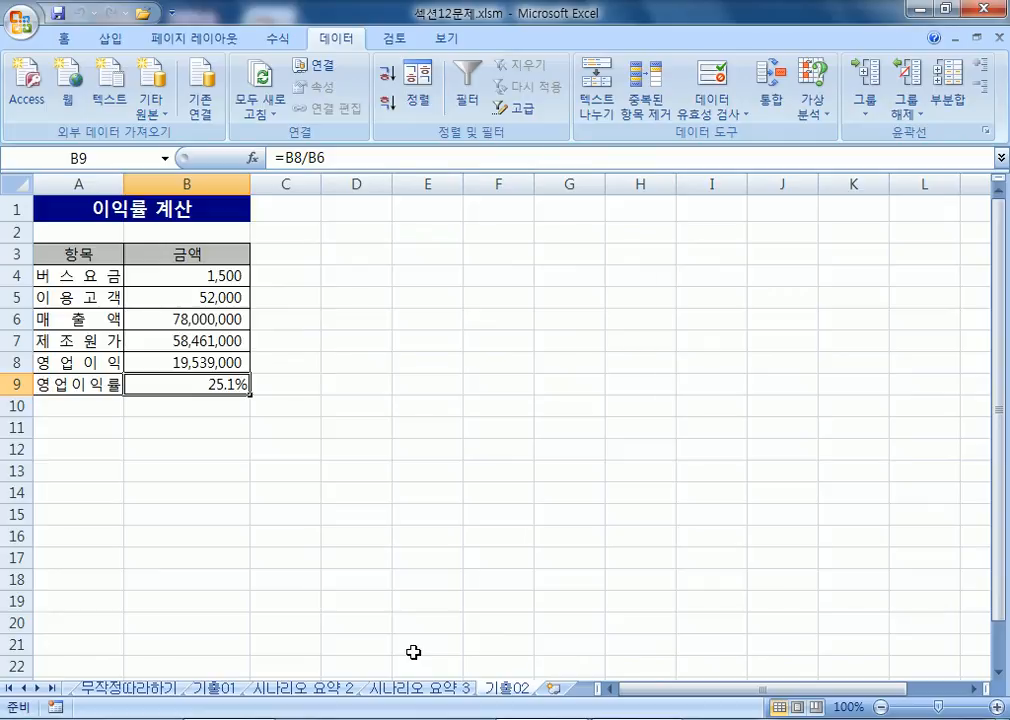
Open the workbook 섹션13문제.xlsm from the 01 섹션 folder
click(28, 24)
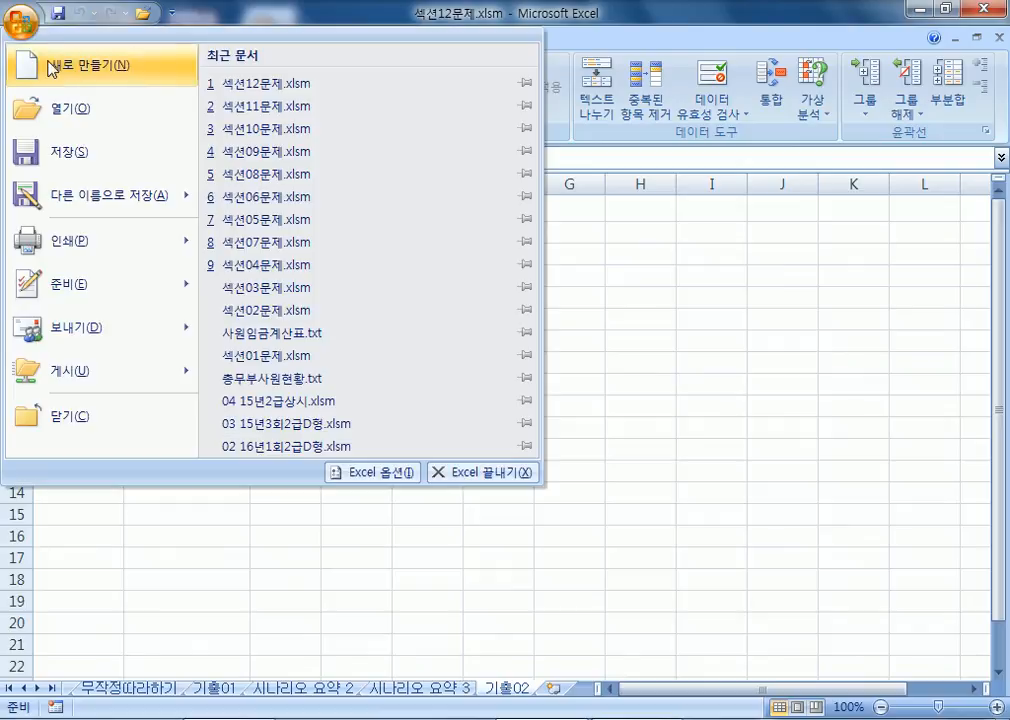
click(71, 113)
click(399, 324)
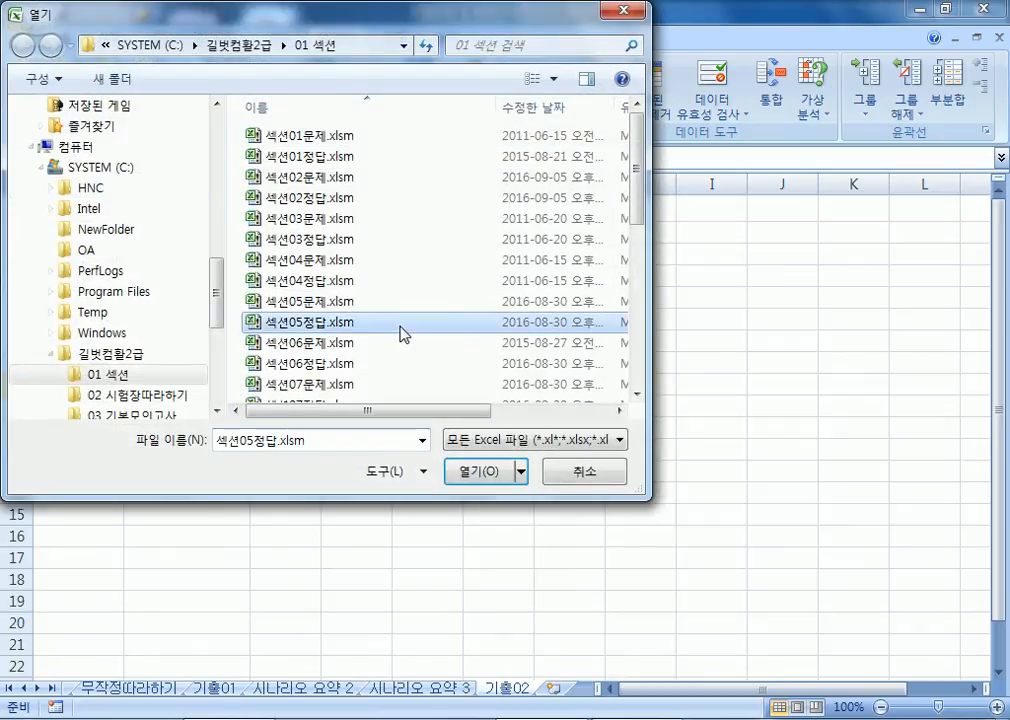
scroll(399, 333, down, 5)
double_click(334, 328)
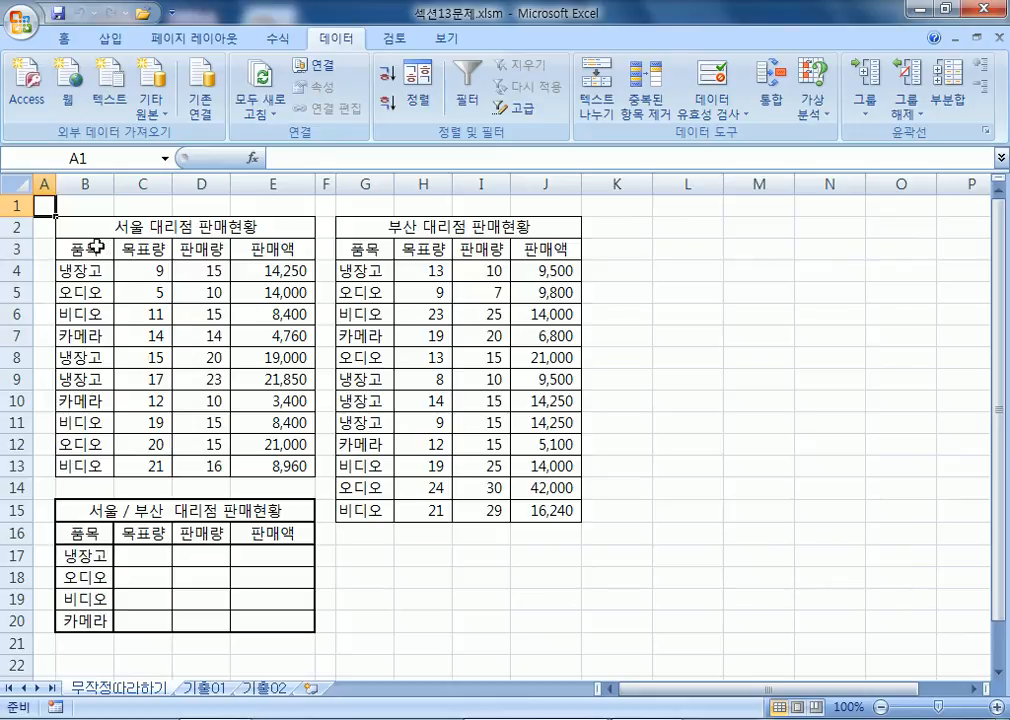
Review the Seoul and Busan sales tables on the 무작정따라하기 sheet, and start a Consolidate operation with B16:E20 as the destination
drag(89, 249, 272, 462)
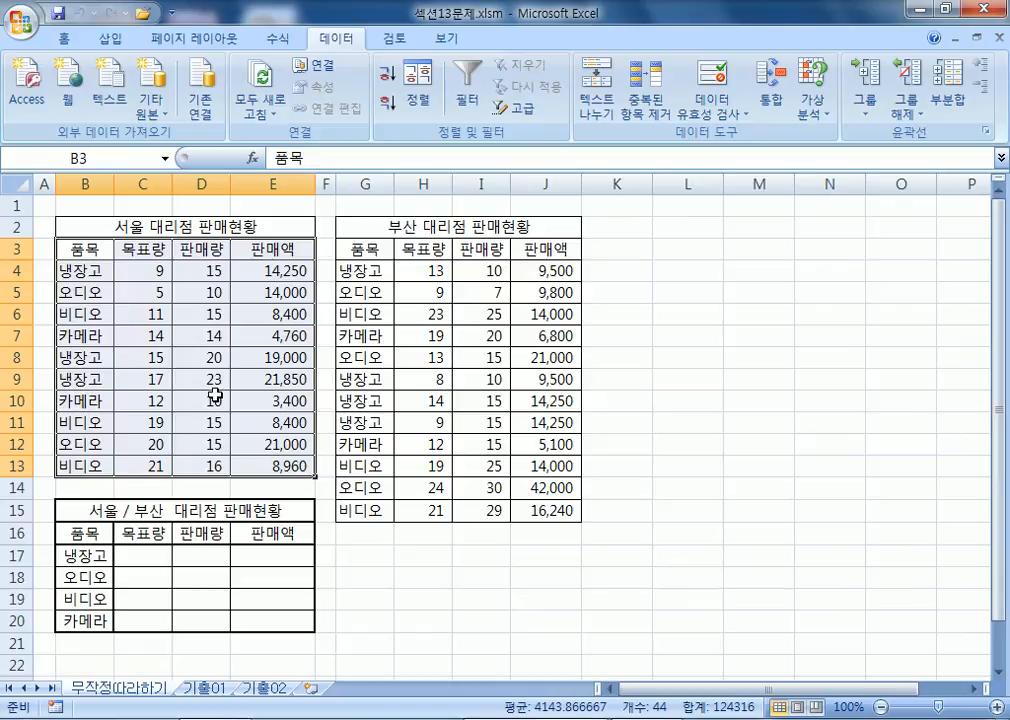
scroll(202, 318, down, 1)
scroll(130, 280, up, 1)
drag(345, 255, 536, 510)
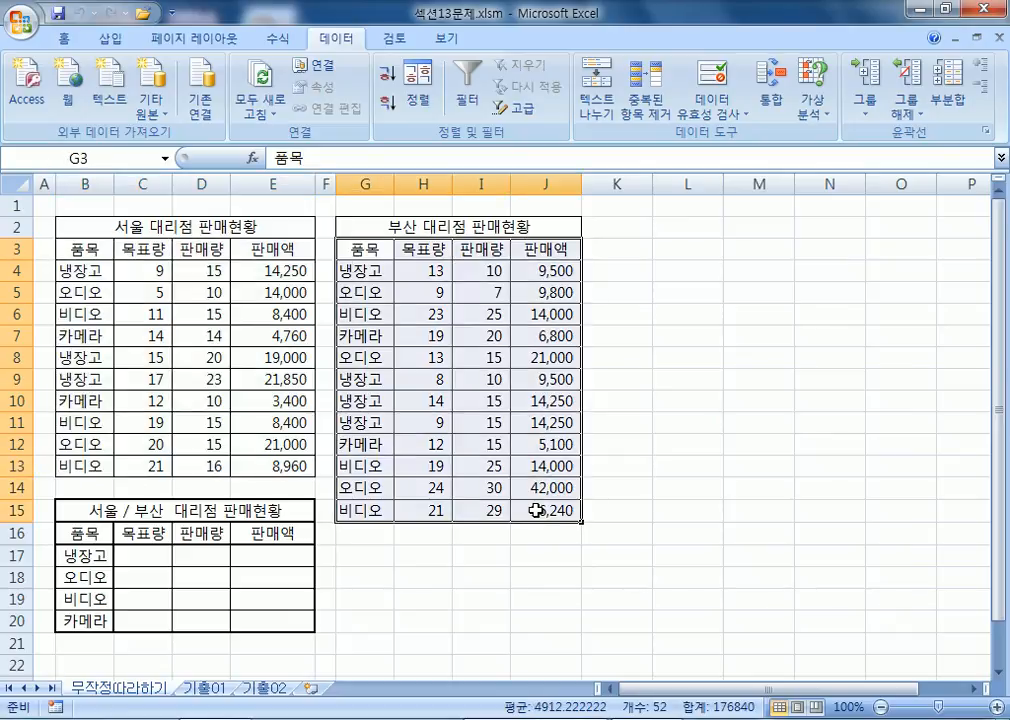
click(100, 252)
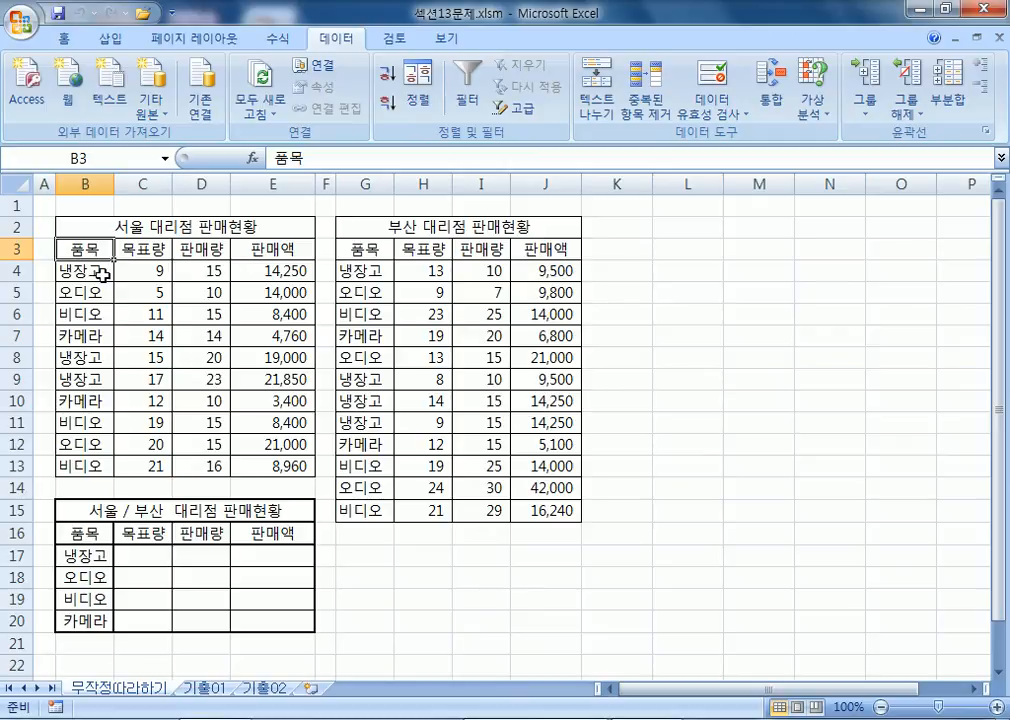
scroll(90, 330, down, 3)
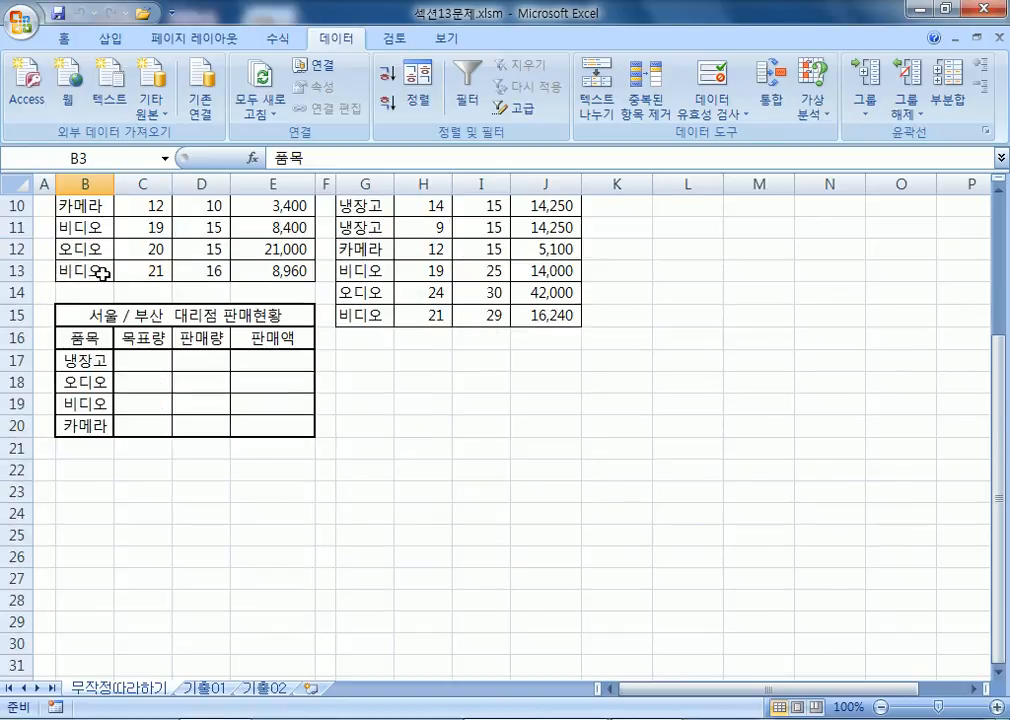
click(87, 340)
drag(87, 340, 275, 432)
drag(88, 340, 276, 423)
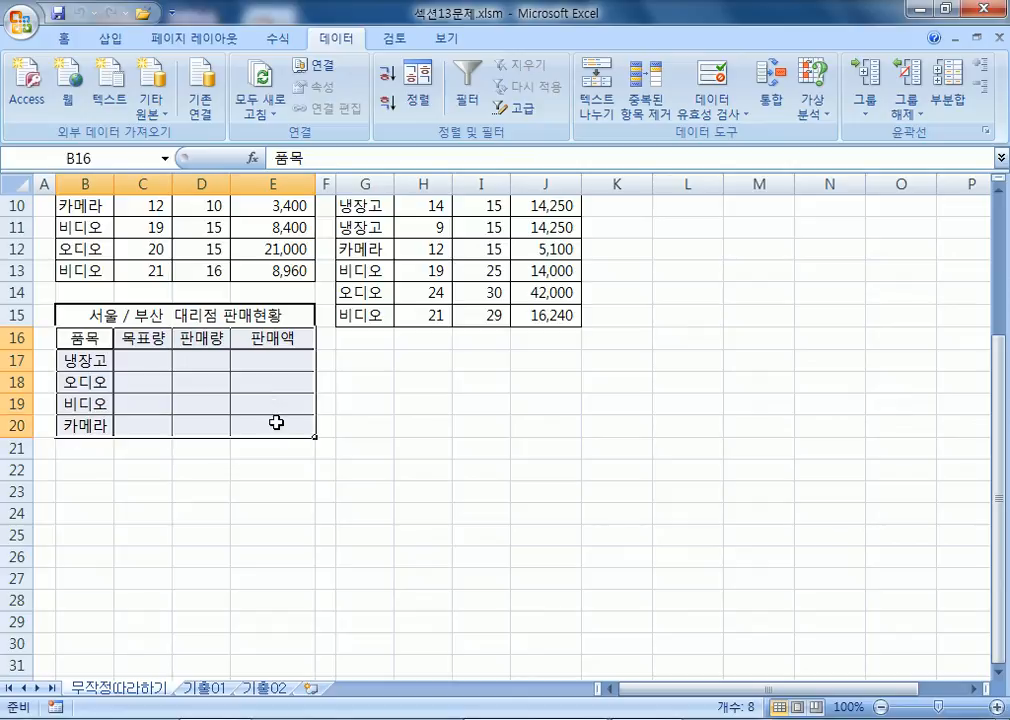
click(781, 108)
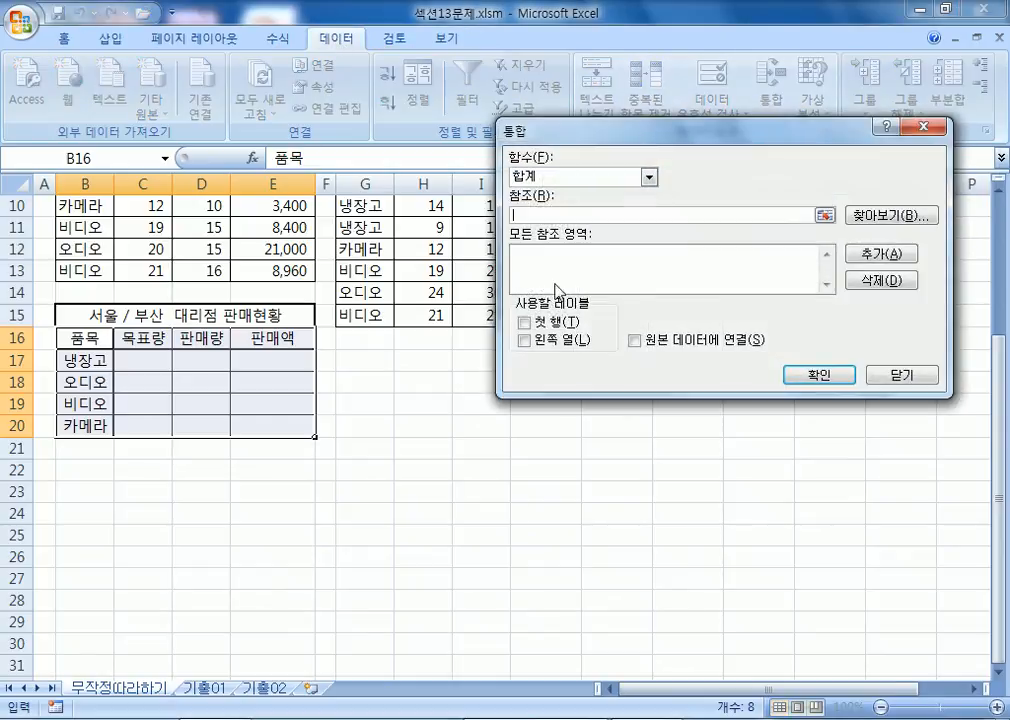
Add the Seoul sales range B3:E13 and the Busan sales range G3:J15 as references for the consolidation
scroll(422, 202, up, 2)
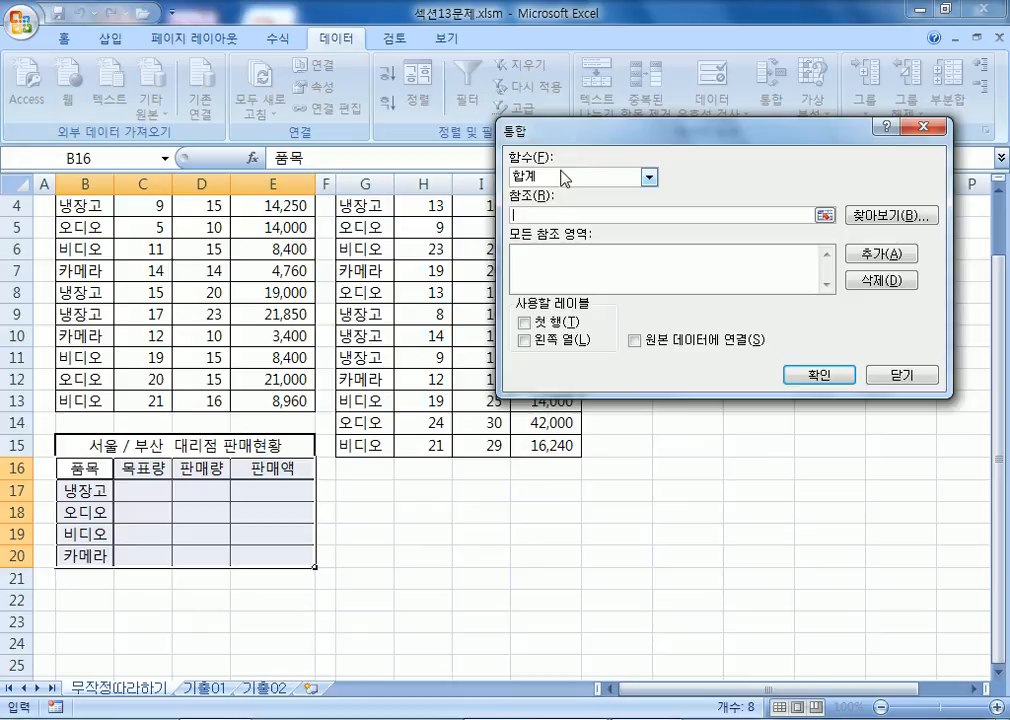
scroll(268, 272, up, 1)
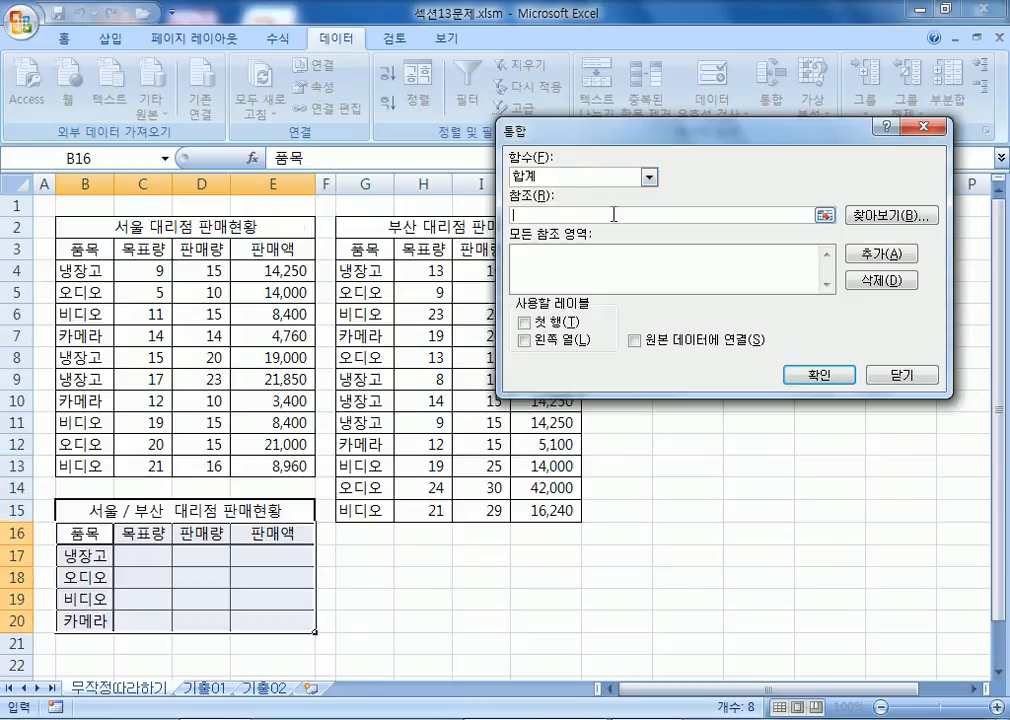
drag(90, 226, 263, 300)
click(97, 226)
click(78, 249)
drag(78, 249, 289, 468)
click(886, 256)
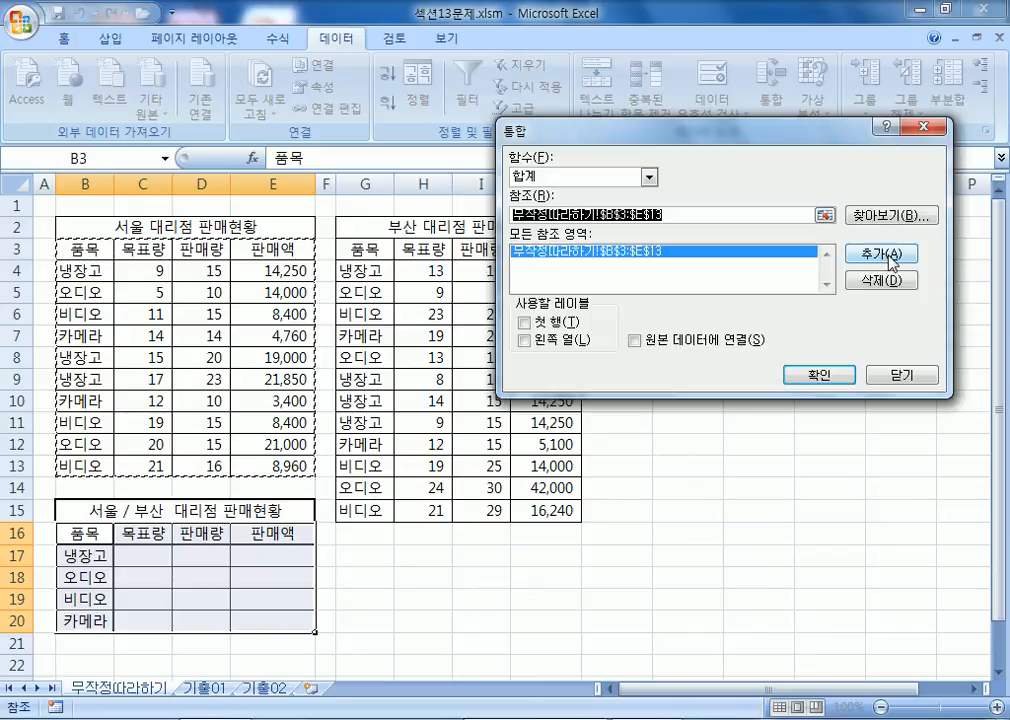
drag(366, 251, 553, 509)
click(872, 256)
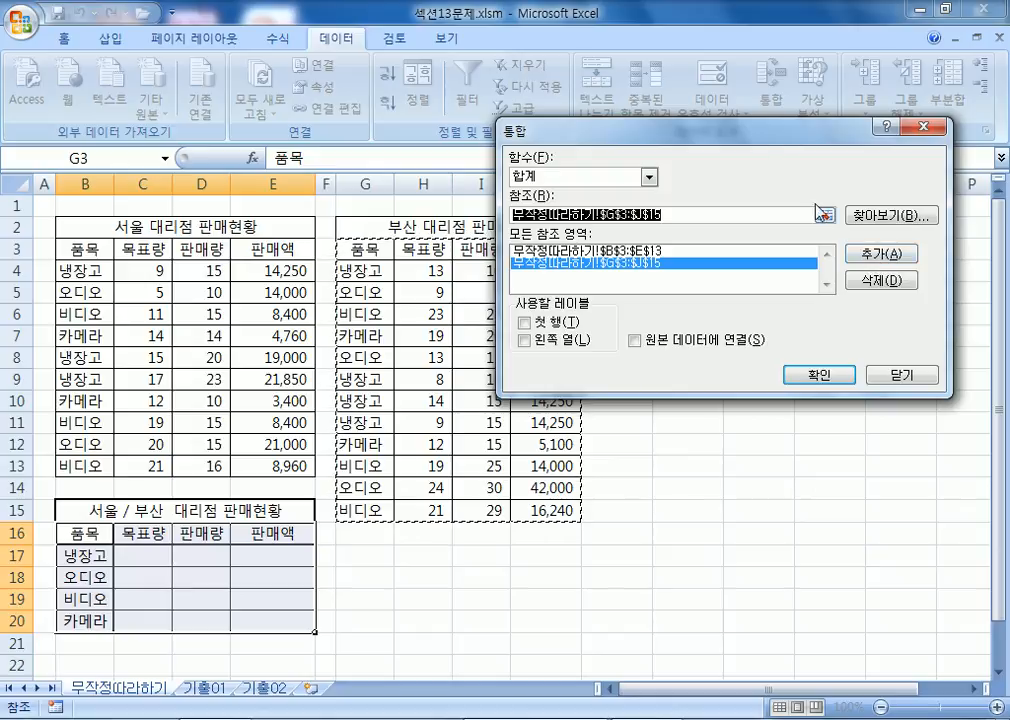
Use the top row and left column as labels and run the sum consolidation into the 서울 / 부산 대리점 판매현황 table
drag(752, 140, 774, 63)
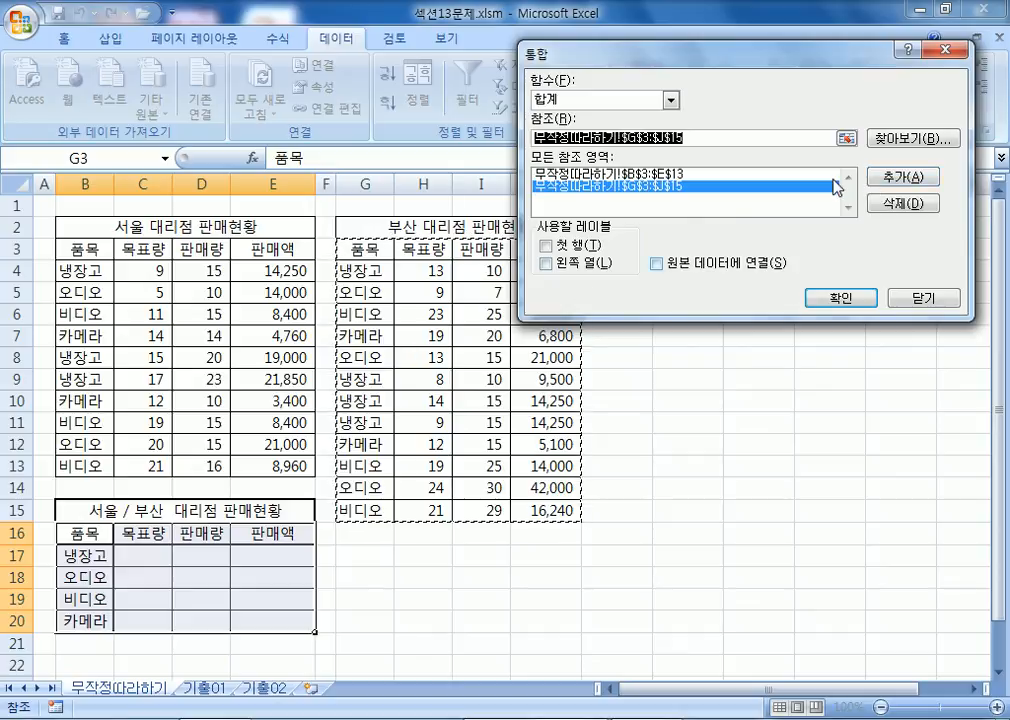
click(545, 245)
click(543, 265)
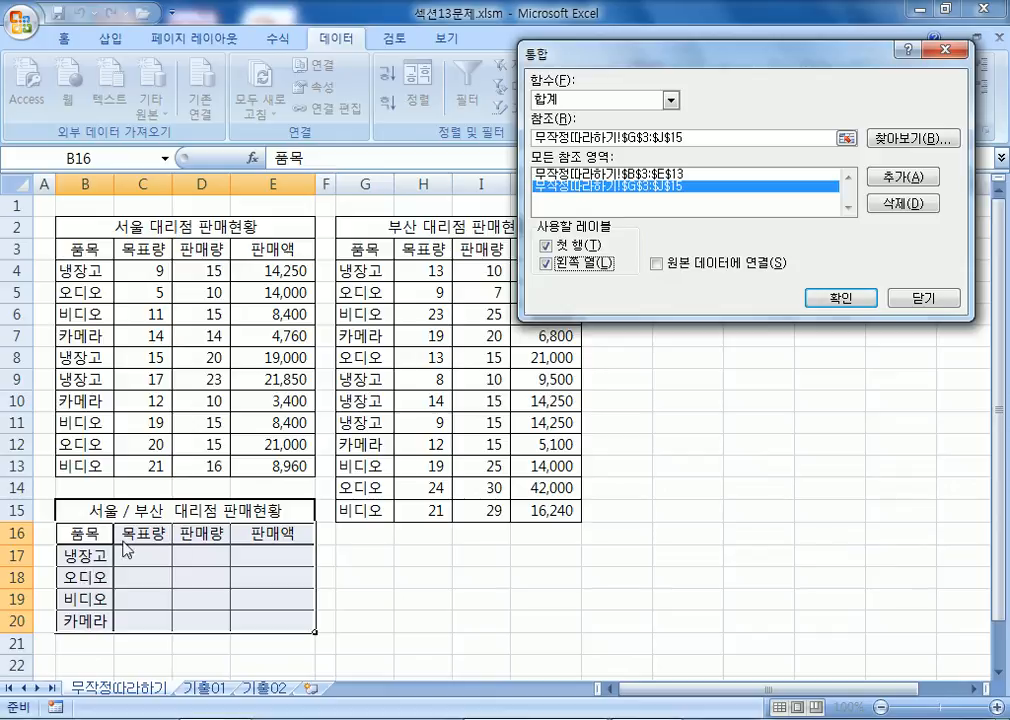
click(838, 298)
scroll(216, 425, down, 3)
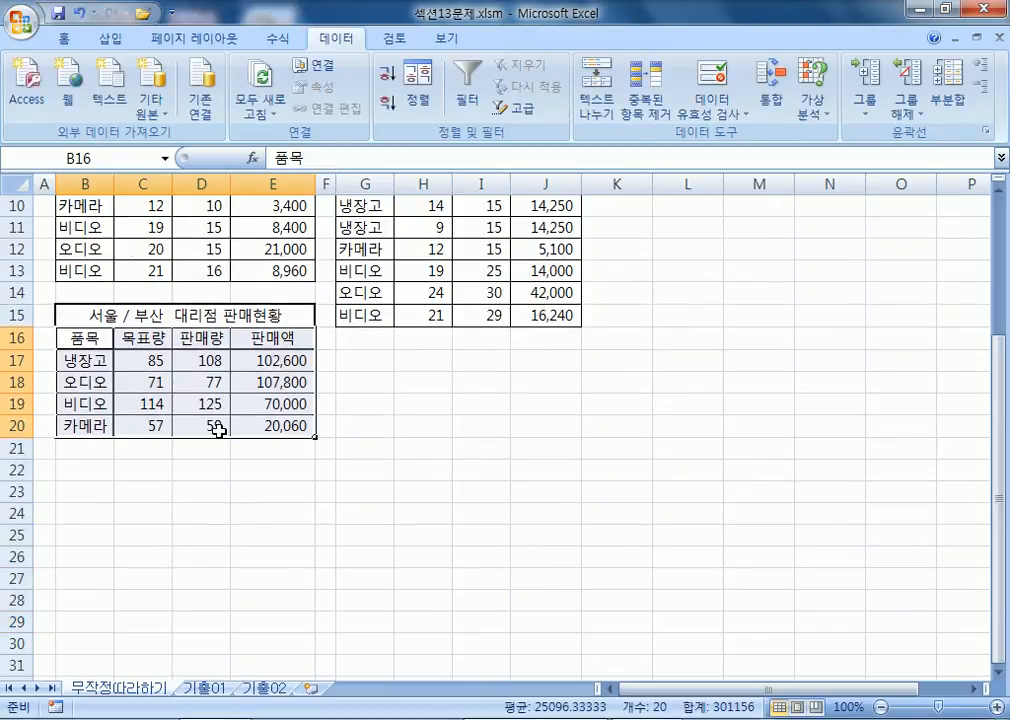
click(260, 405)
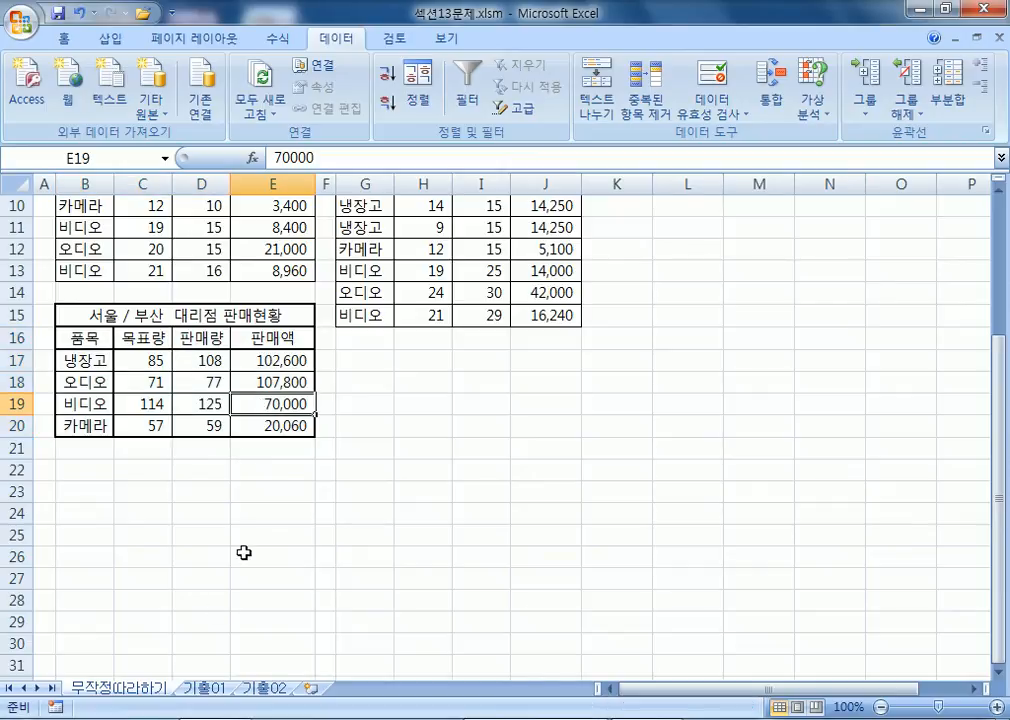
Examine the Gimpo airport table A4:C18 and the Busan airport table E4:G16 on the 기출01 sheet
click(206, 689)
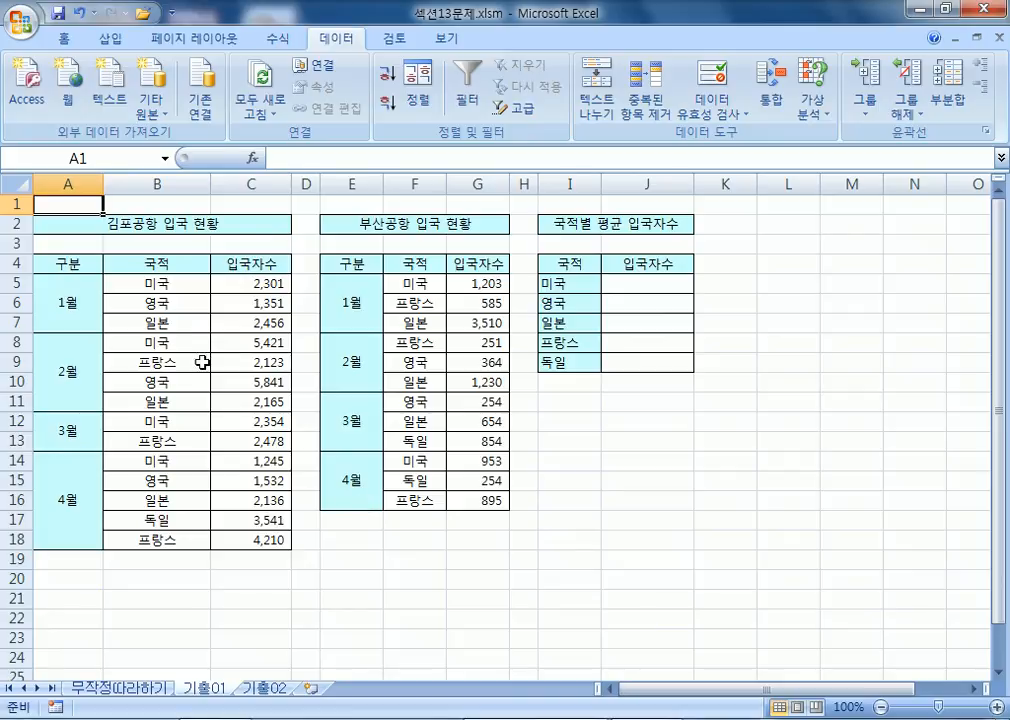
drag(75, 263, 238, 533)
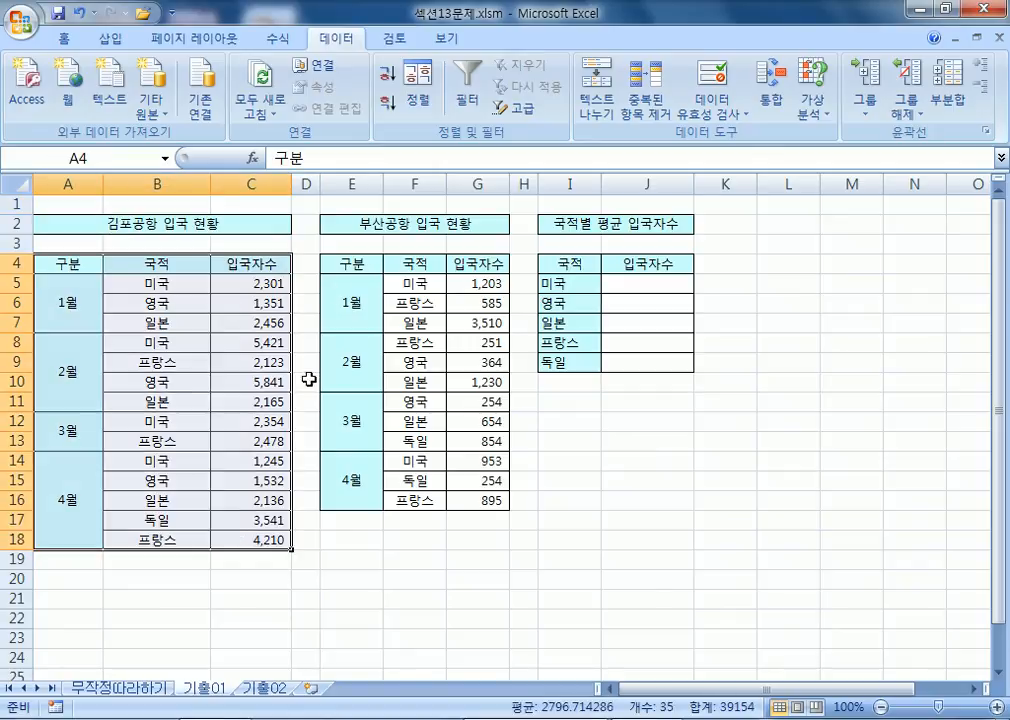
drag(357, 262, 492, 502)
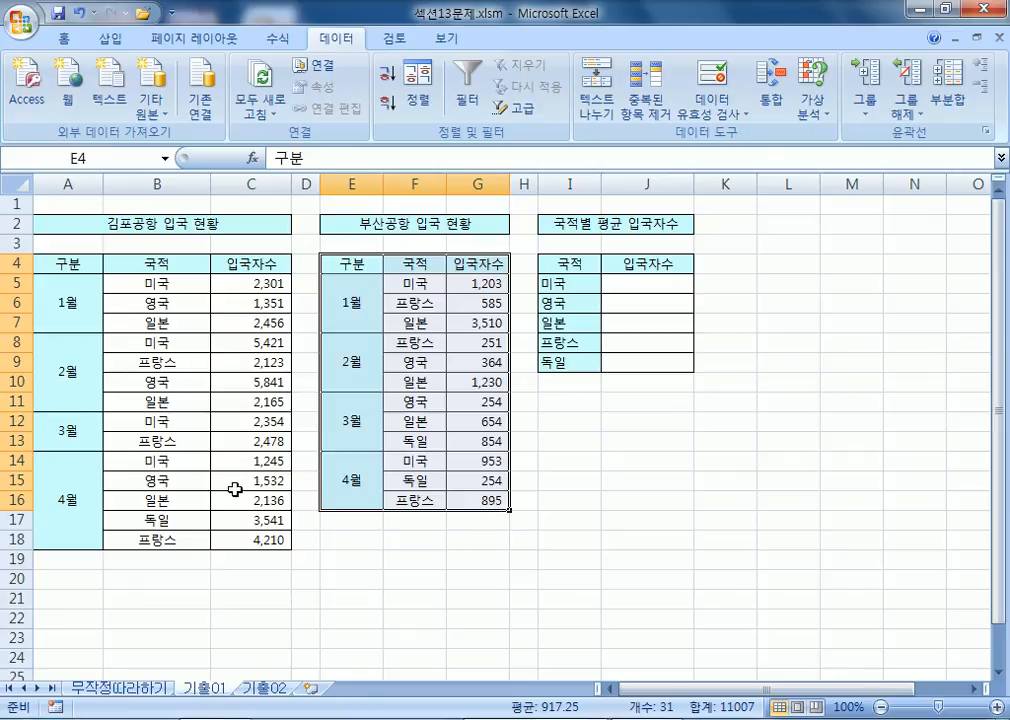
Start a Consolidate operation with the average-by-nationality table I4:J9 as the destination and 평균 as the function
drag(117, 283, 219, 290)
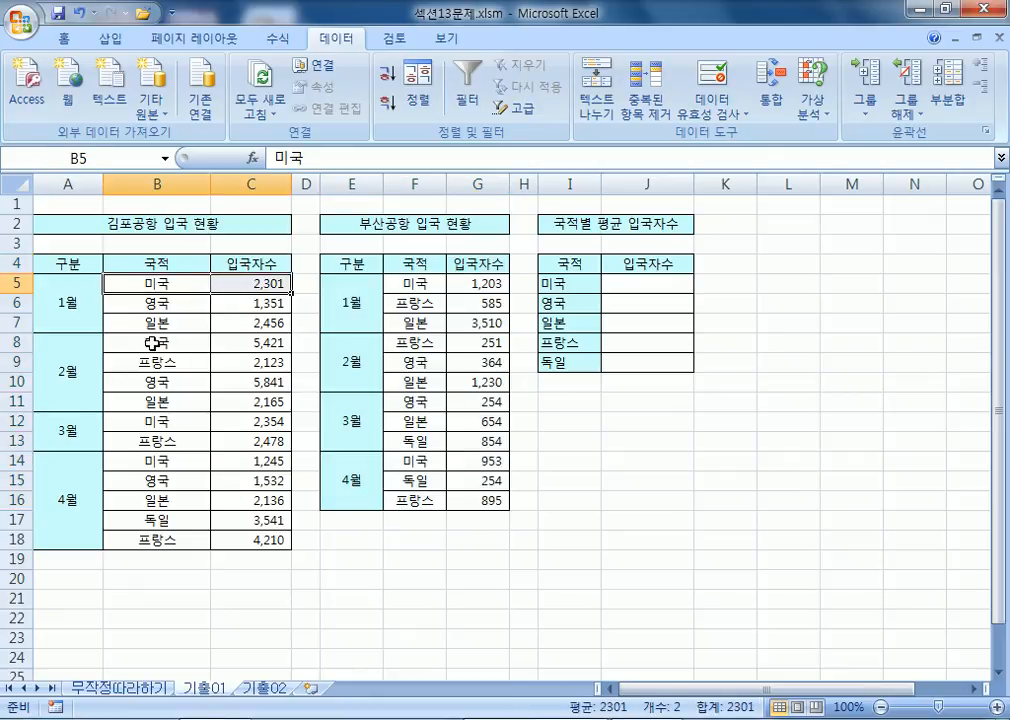
click(590, 302)
click(578, 362)
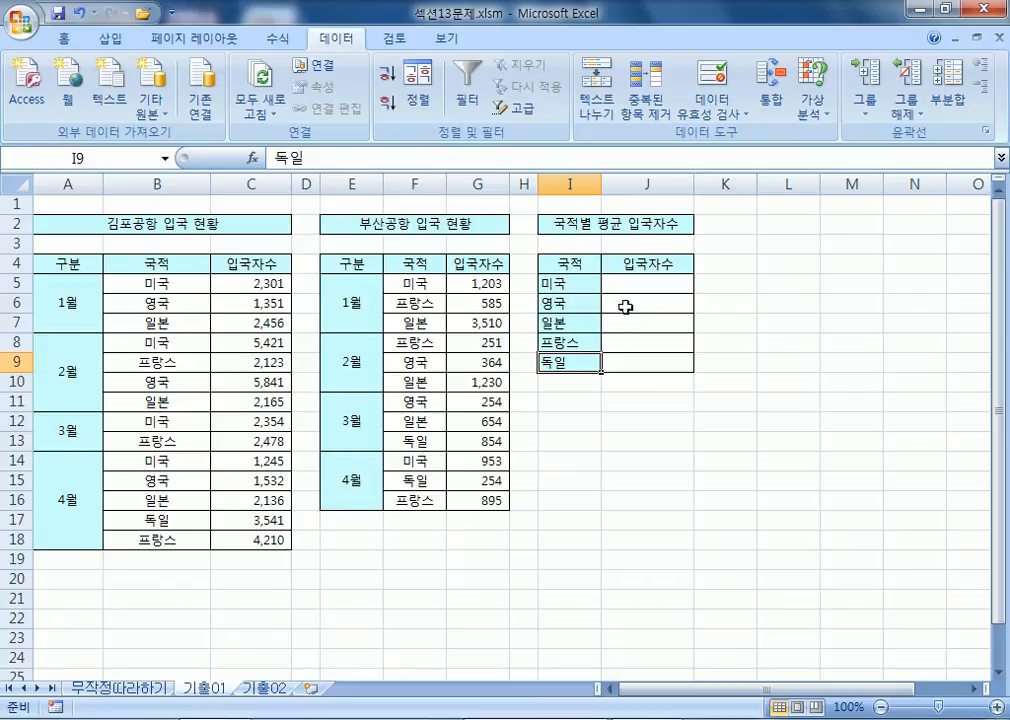
drag(591, 264, 640, 361)
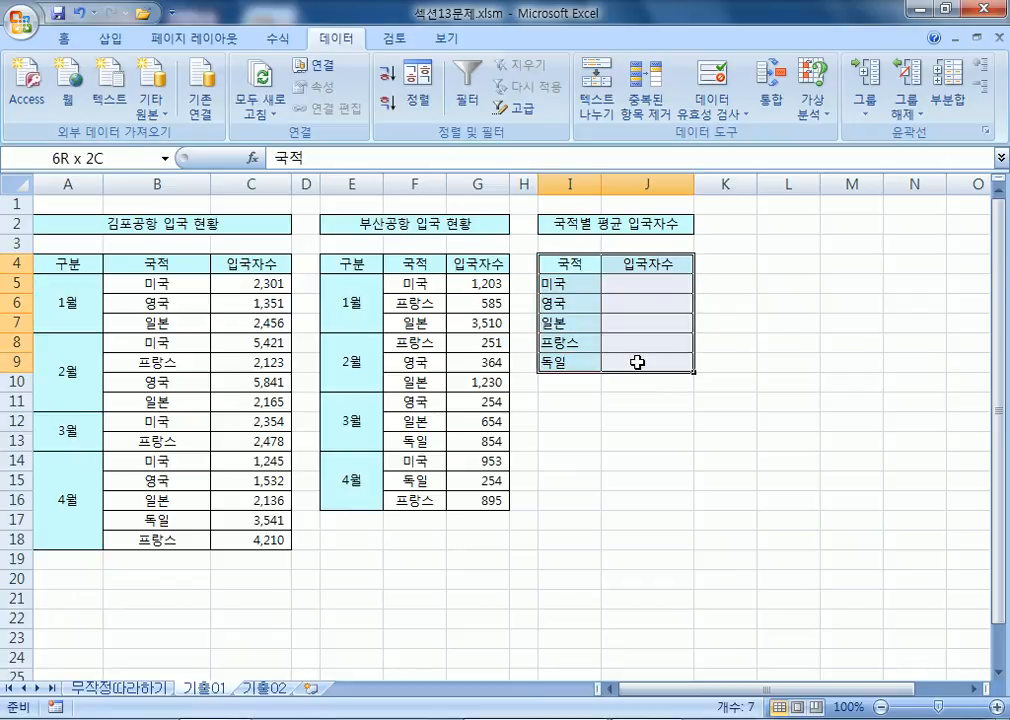
click(786, 97)
click(594, 107)
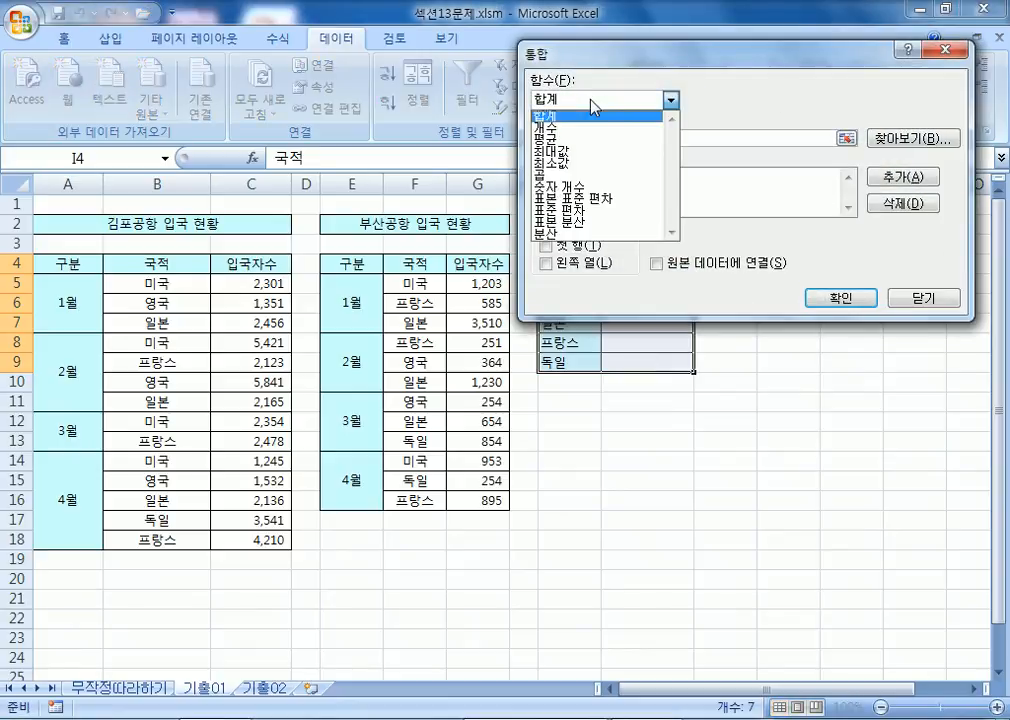
click(588, 139)
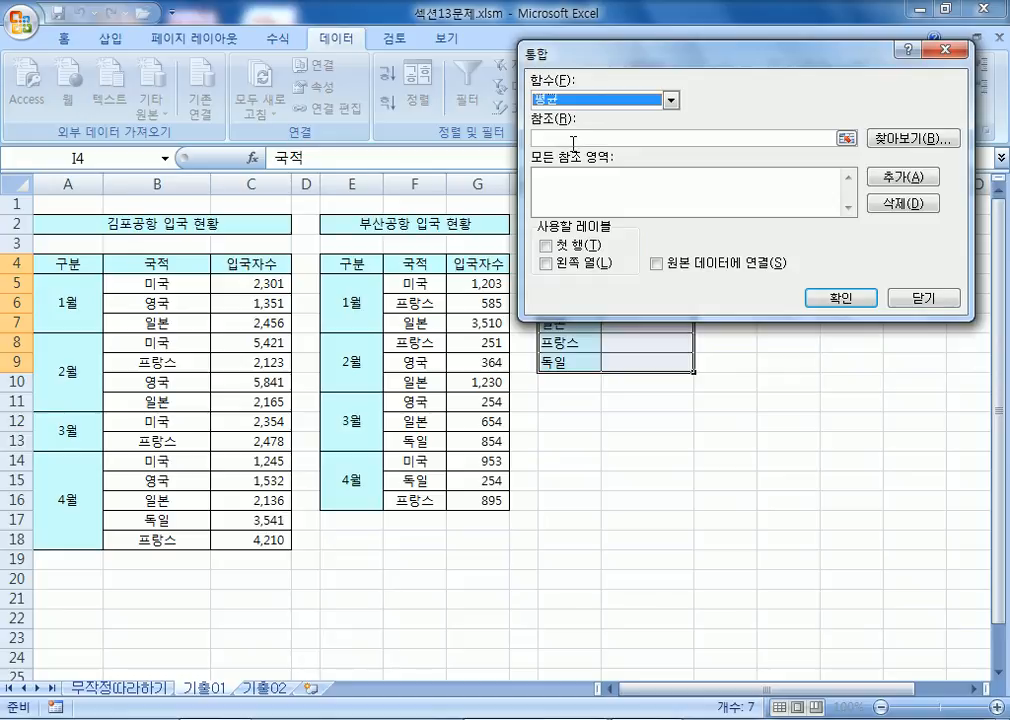
click(573, 141)
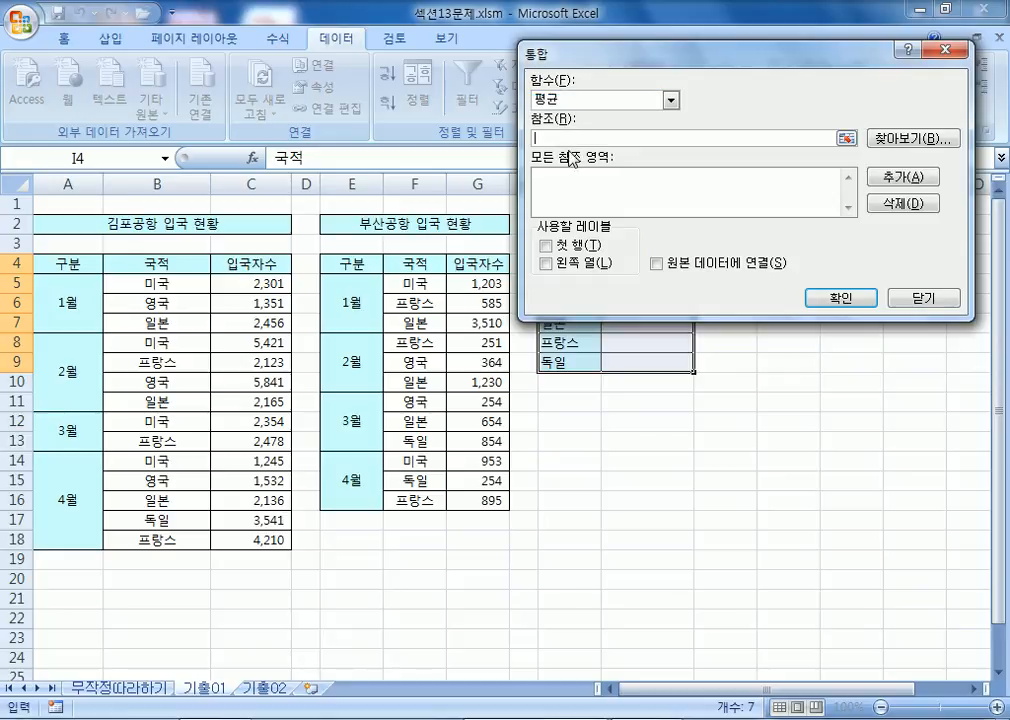
drag(70, 263, 266, 522)
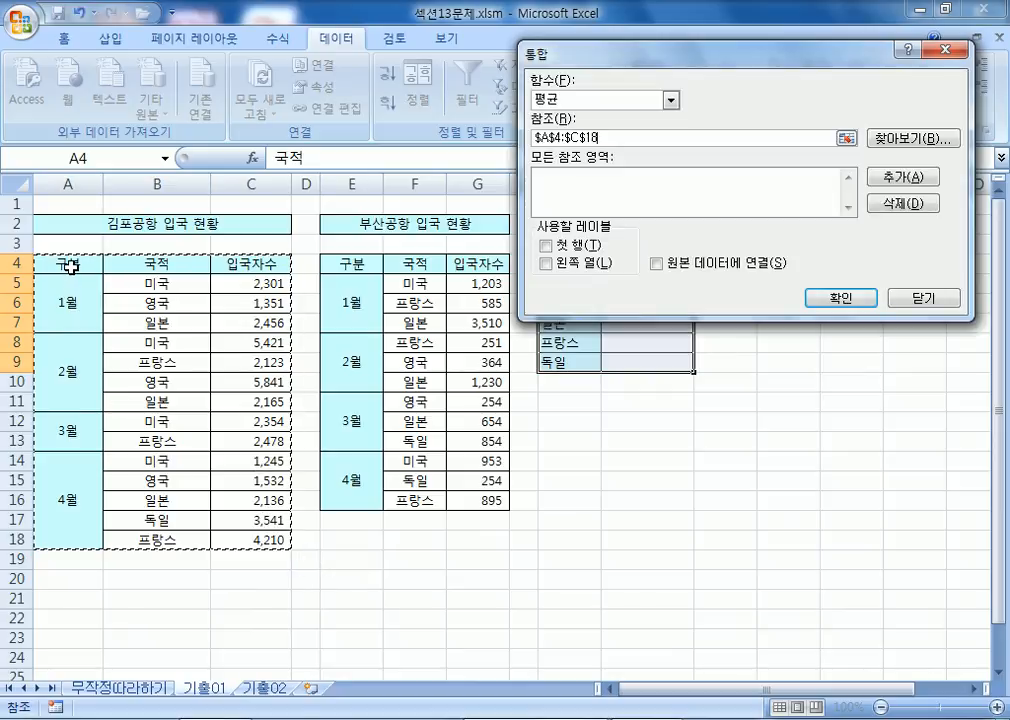
drag(629, 66, 780, 74)
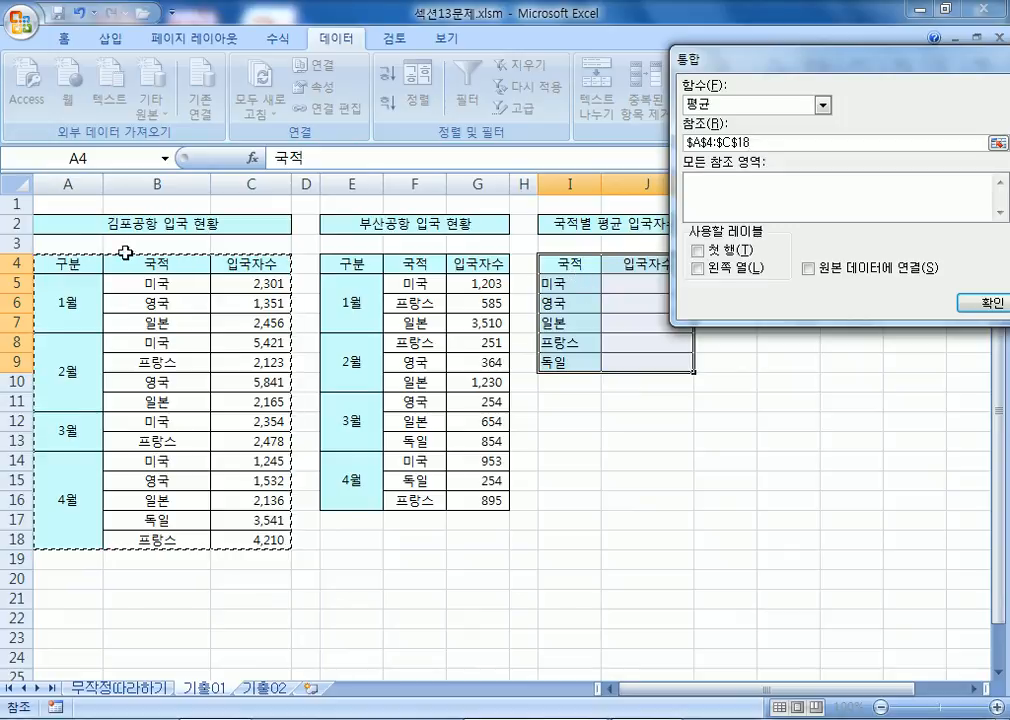
drag(145, 265, 250, 537)
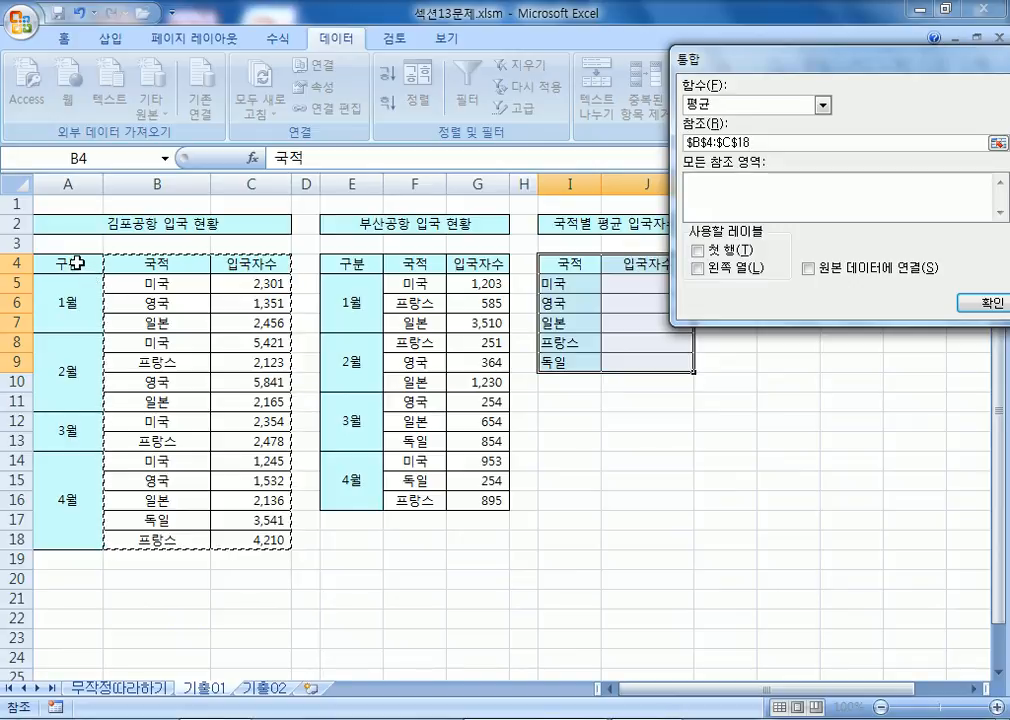
drag(76, 263, 228, 521)
Use the top row and left column as labels and add the Gimpo airport range B4:C18 as a reference
click(698, 249)
click(697, 268)
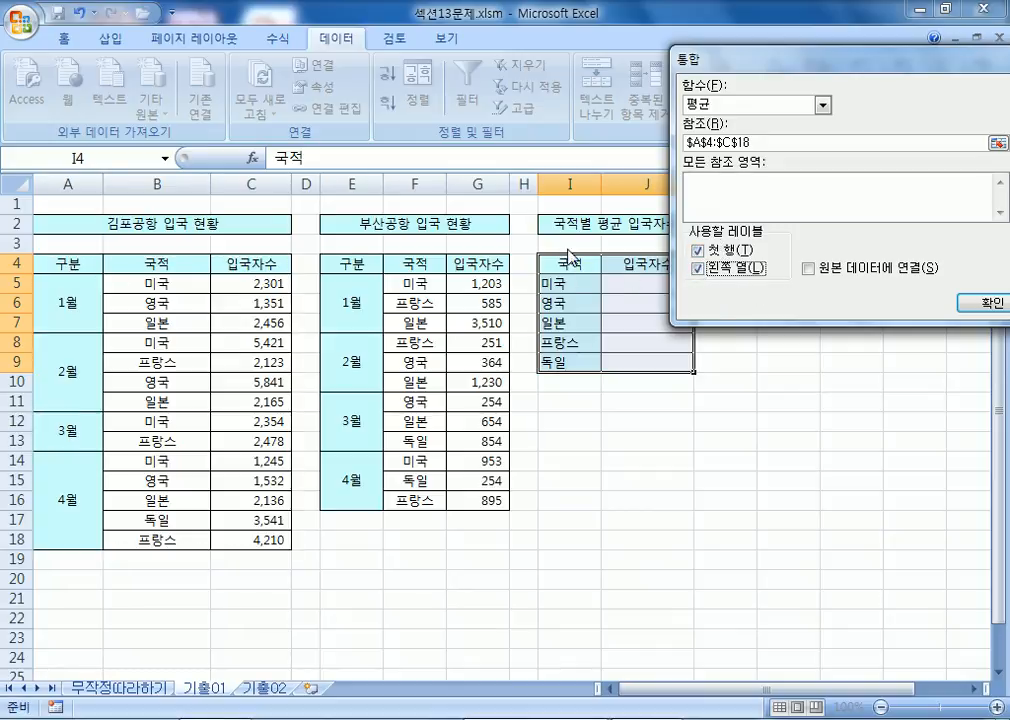
click(712, 142)
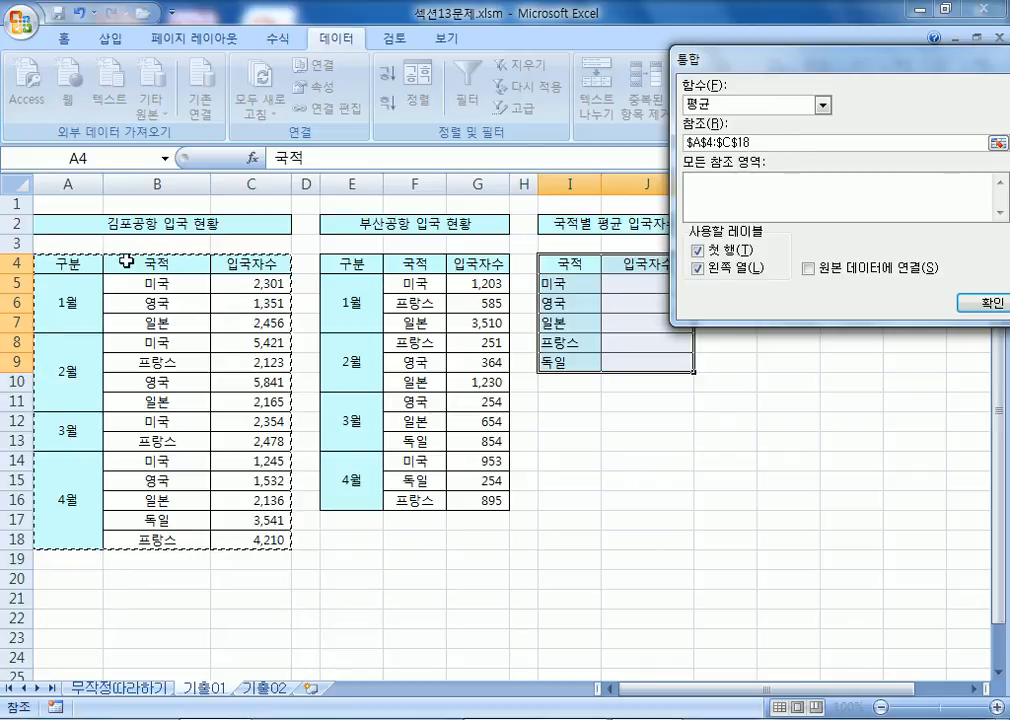
click(855, 143)
key(BackSpace)
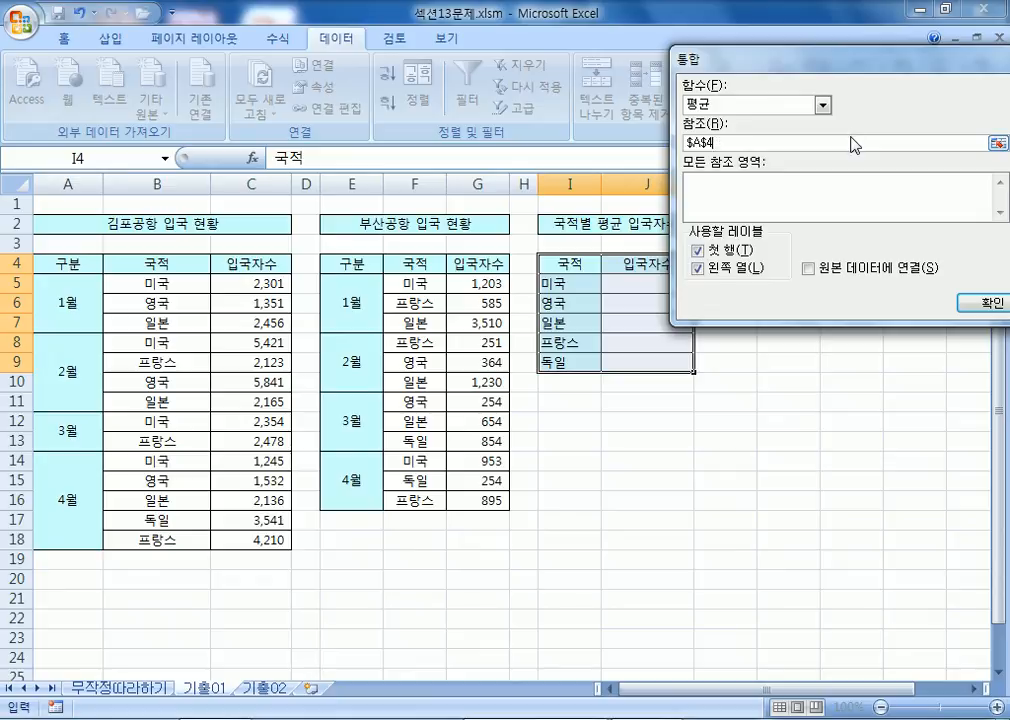
drag(151, 264, 244, 535)
drag(911, 66, 770, 58)
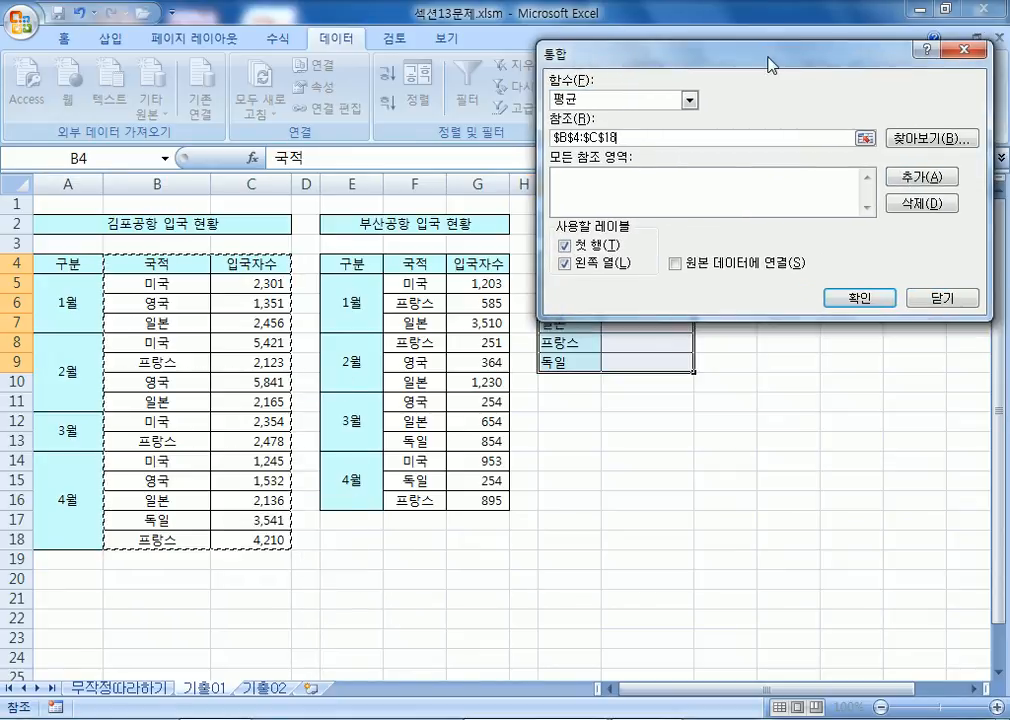
click(916, 176)
Add the Busan airport range F4:G16 as a reference and run the average consolidation into the 국적별 평균 입국자수 table
click(411, 263)
drag(411, 263, 485, 503)
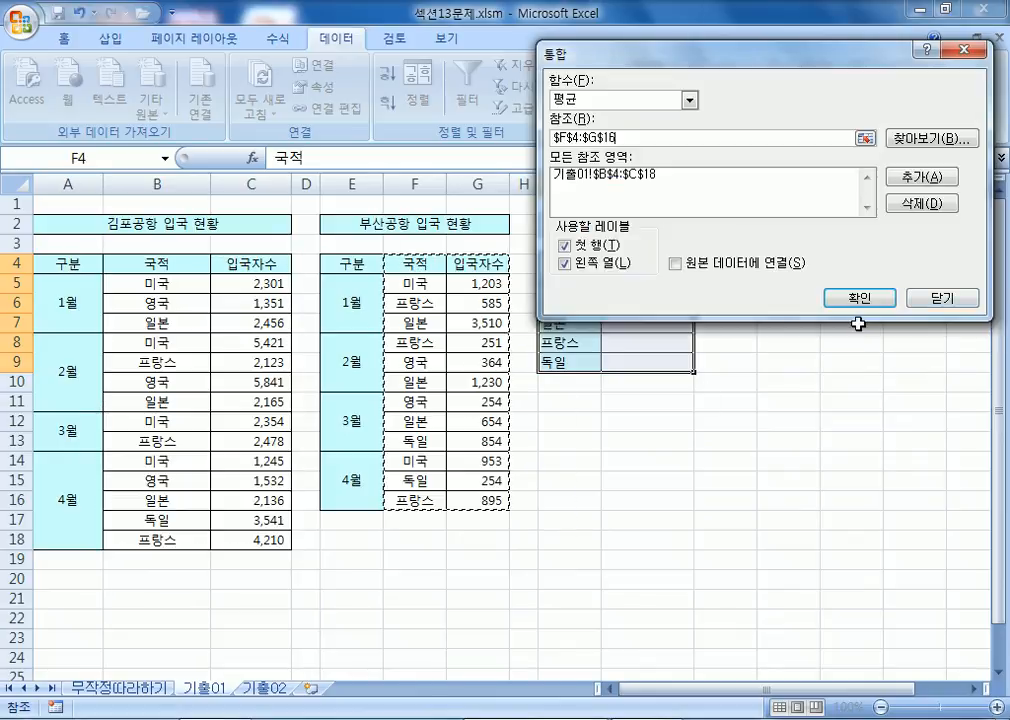
click(930, 186)
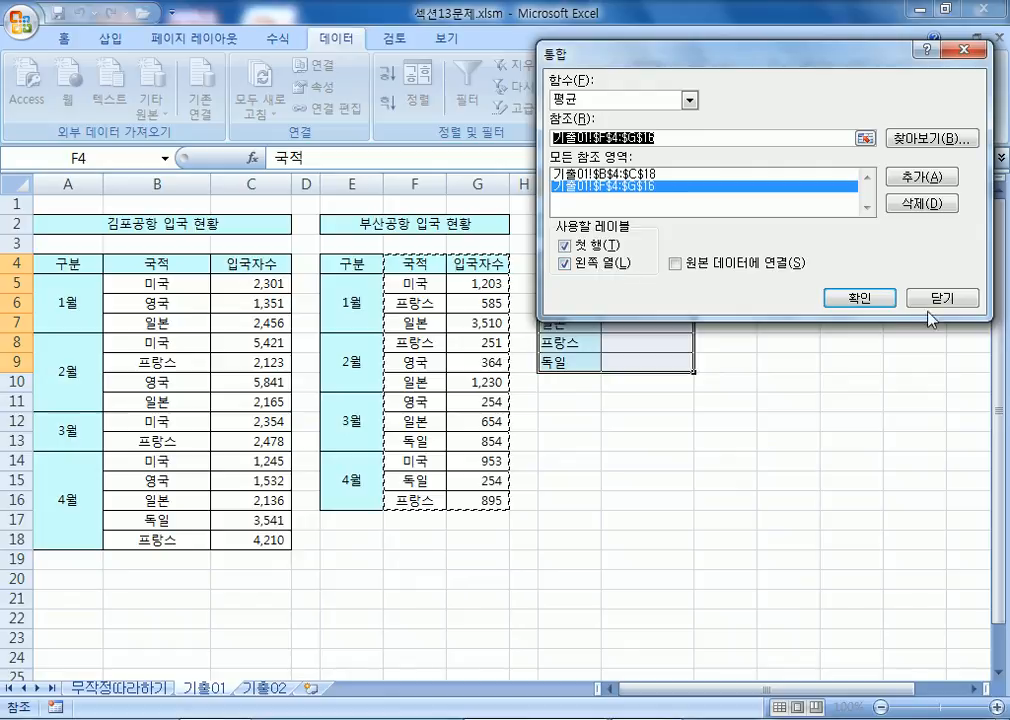
click(855, 298)
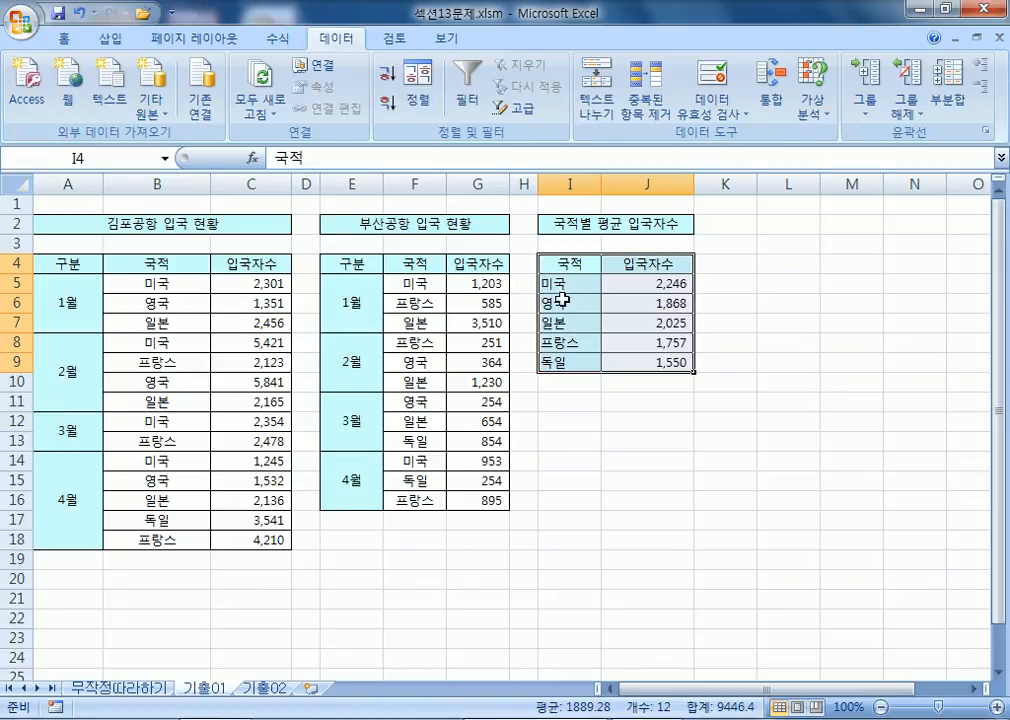
click(742, 266)
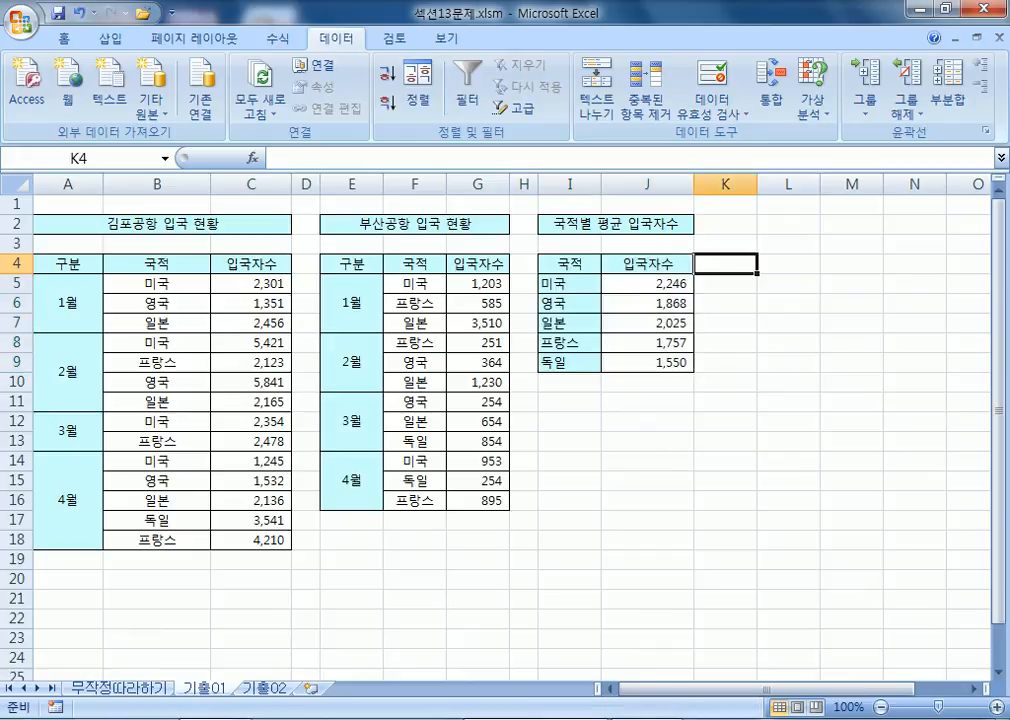
Switch to Notepad and write 부분합 and 피벗테이블 on separate lines below the 매출액합계 figures
key(alt+Tab)
scroll(240, 362, down, 2)
click(72, 322)
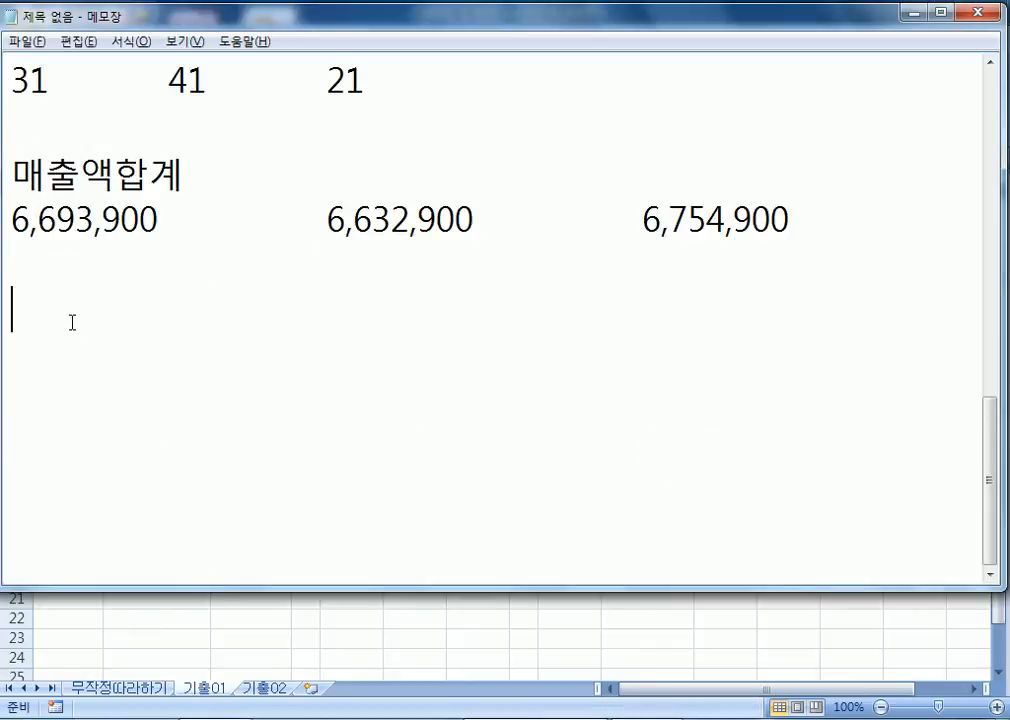
text(부분합)
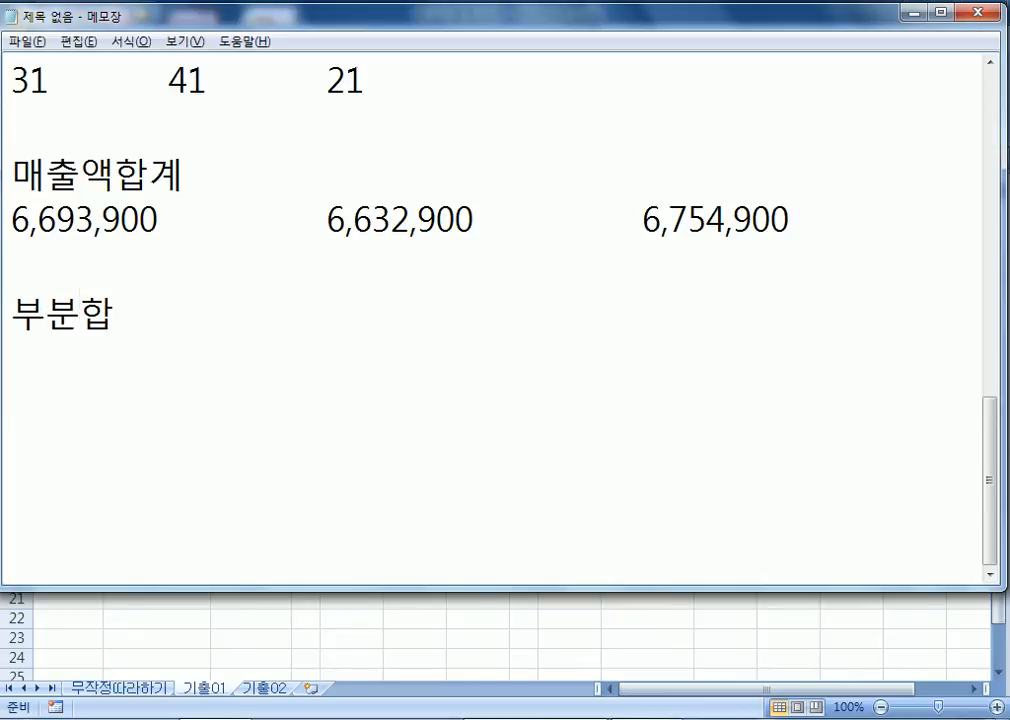
key(Return)
text(피벗테이블)
key(Return)
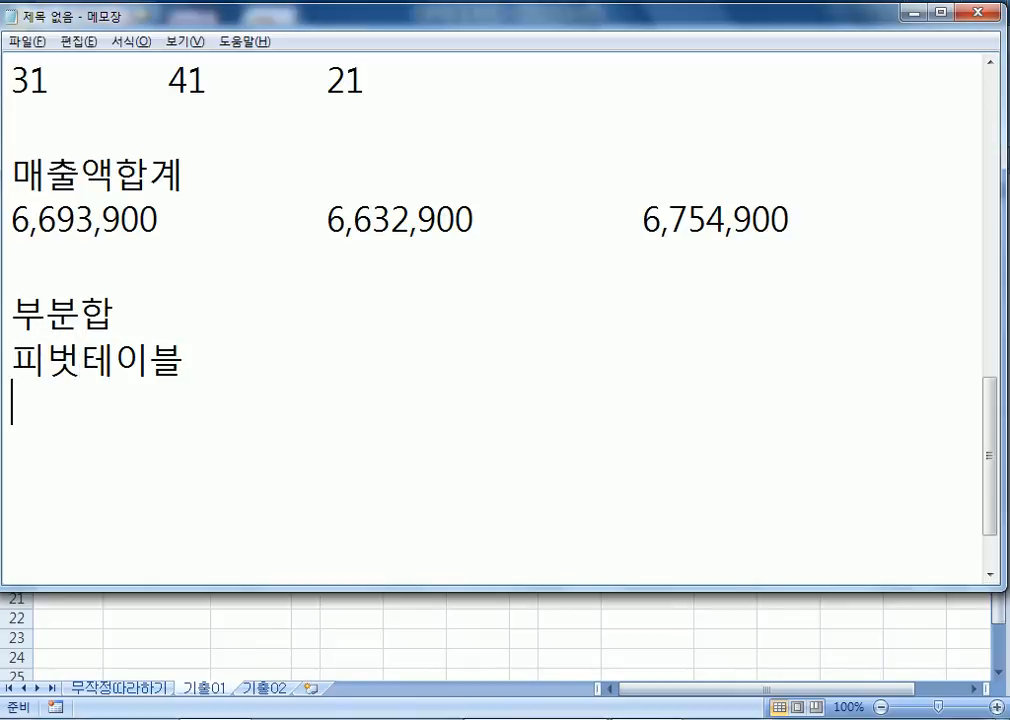
Add 통합 as the third line of the list, with a dashed separator line "---------" under it
text(델)
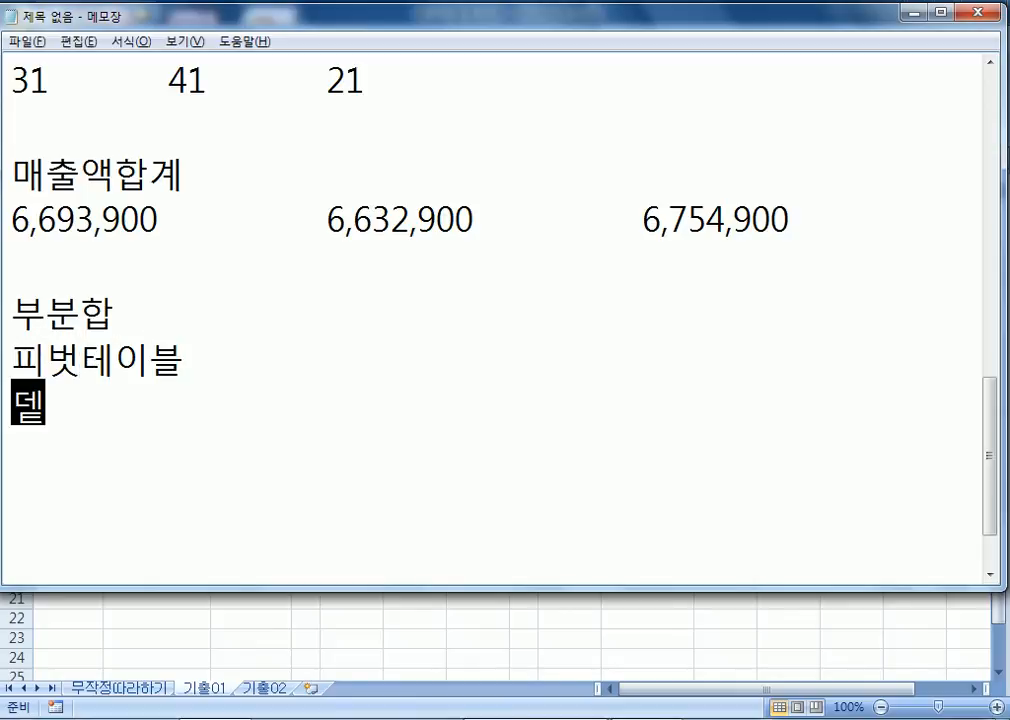
text(입)
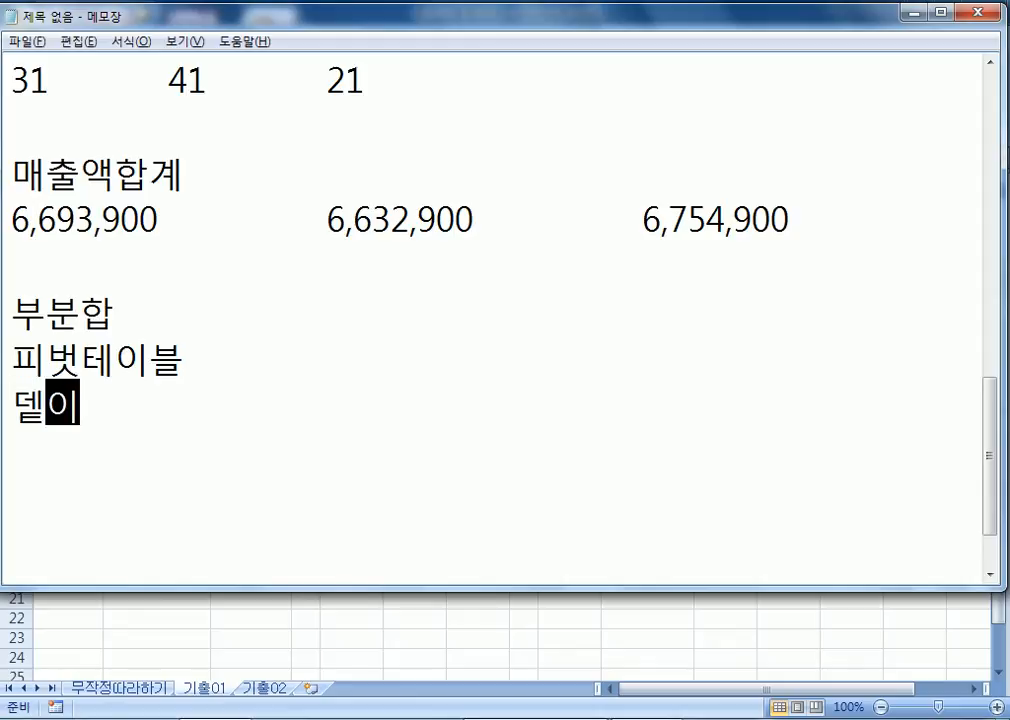
key(BackSpace)
key(BackSpace)
key(BackSpace)
key(BackSpace)
text(통합)
key(Return)
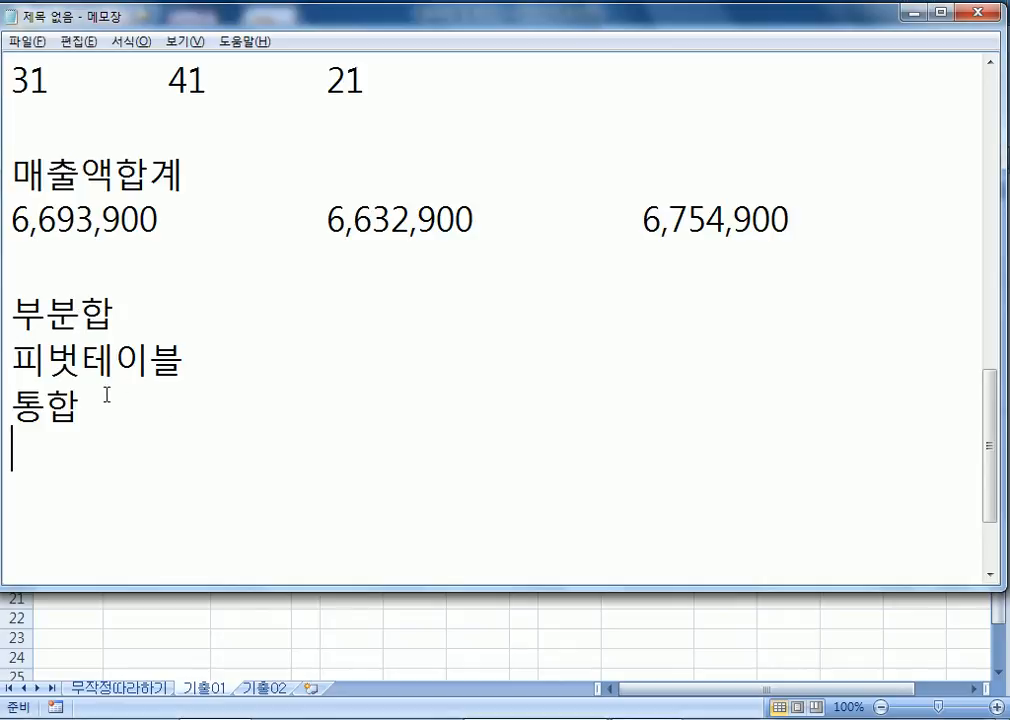
text(---------)
key(Return)
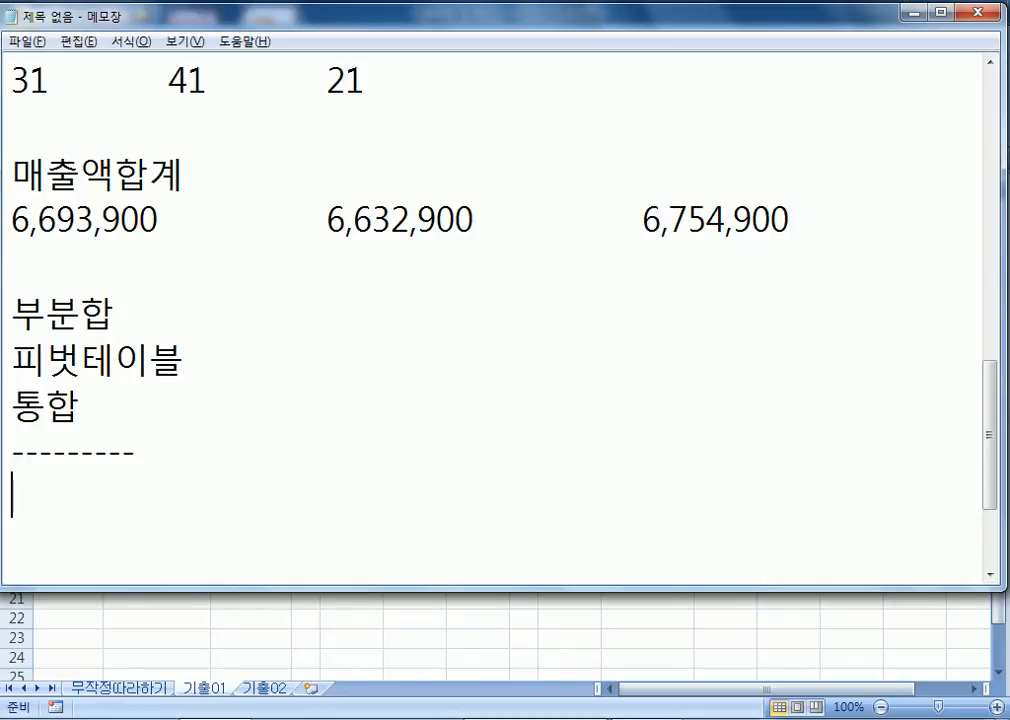
scroll(112, 391, down, 2)
Switch to Excel and examine the functions available for consolidating I4:J9, keeping 평균 selected
key(alt+Tab)
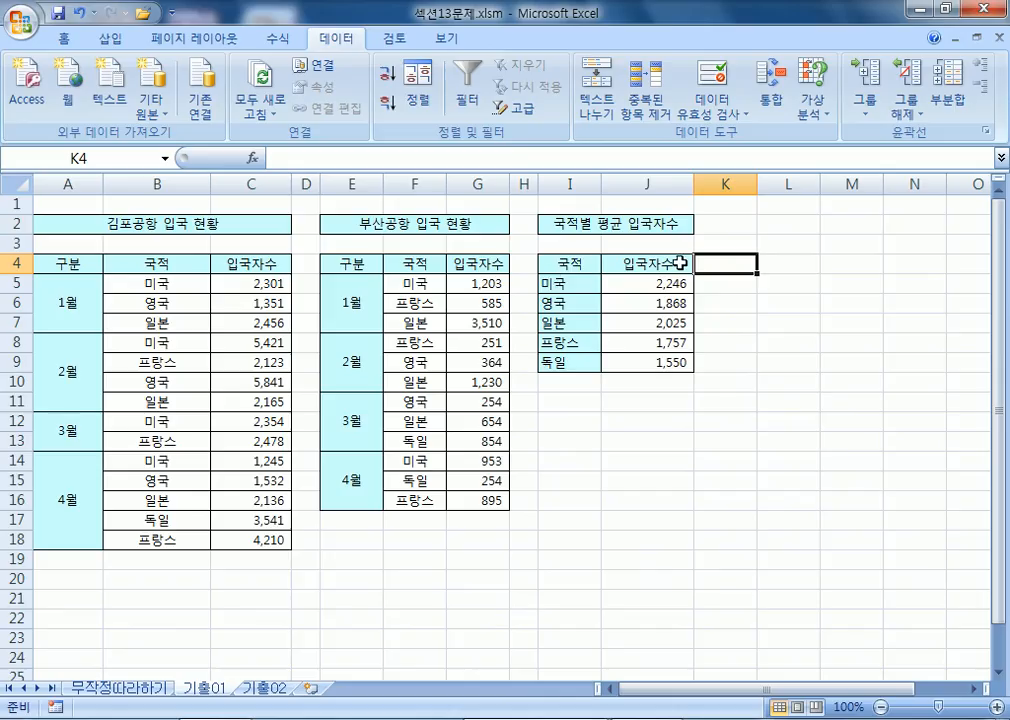
drag(566, 271, 656, 361)
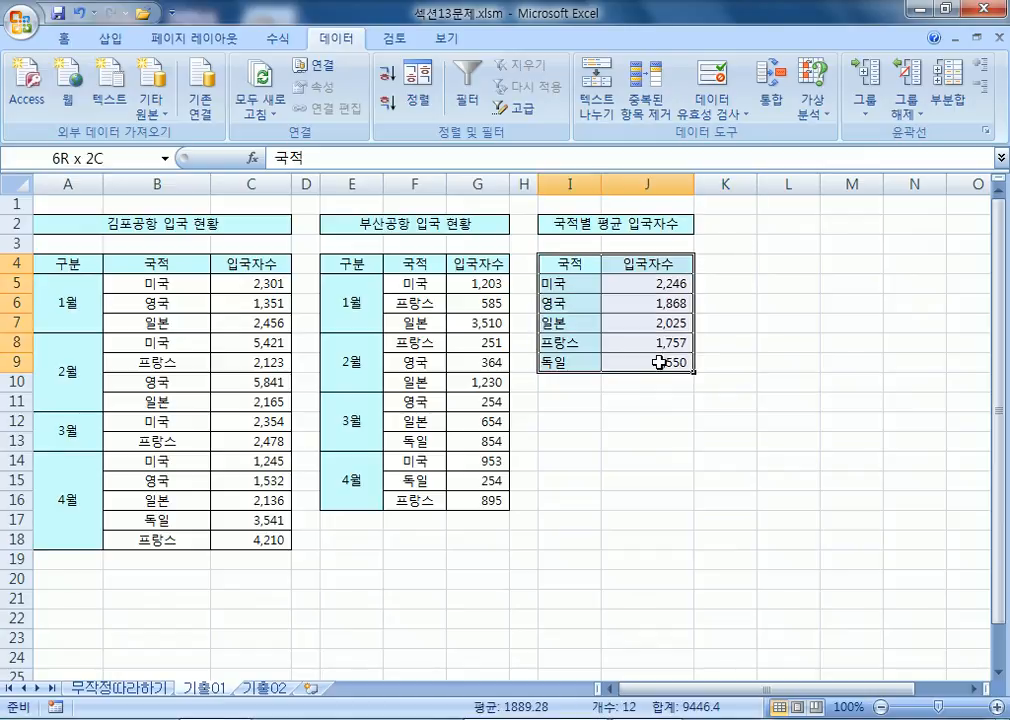
click(771, 105)
click(689, 100)
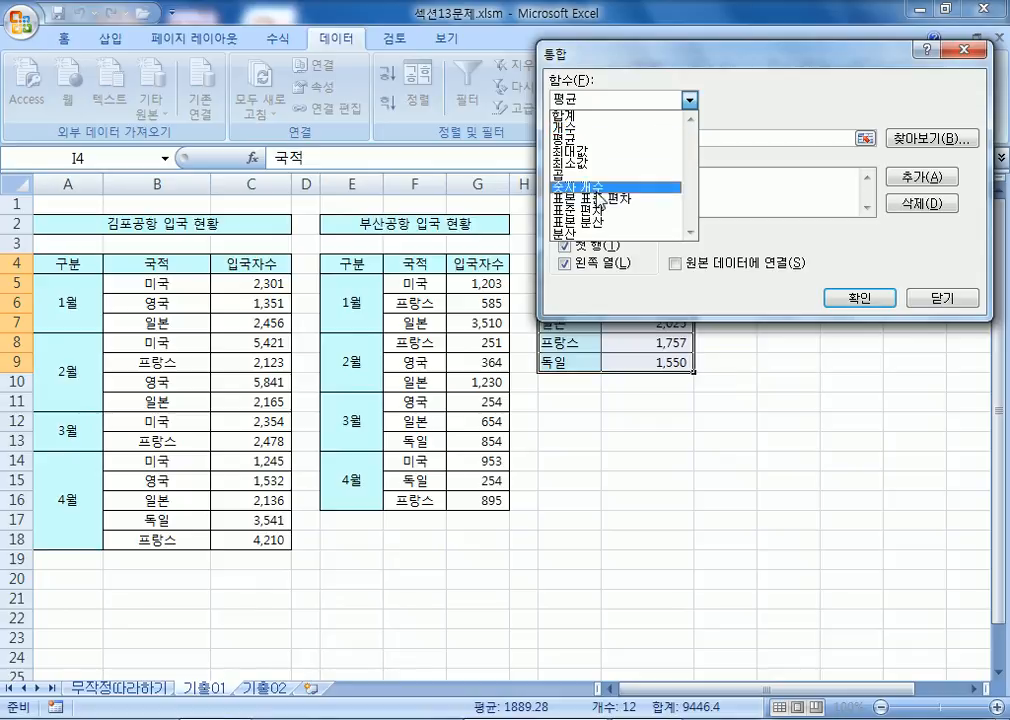
click(578, 138)
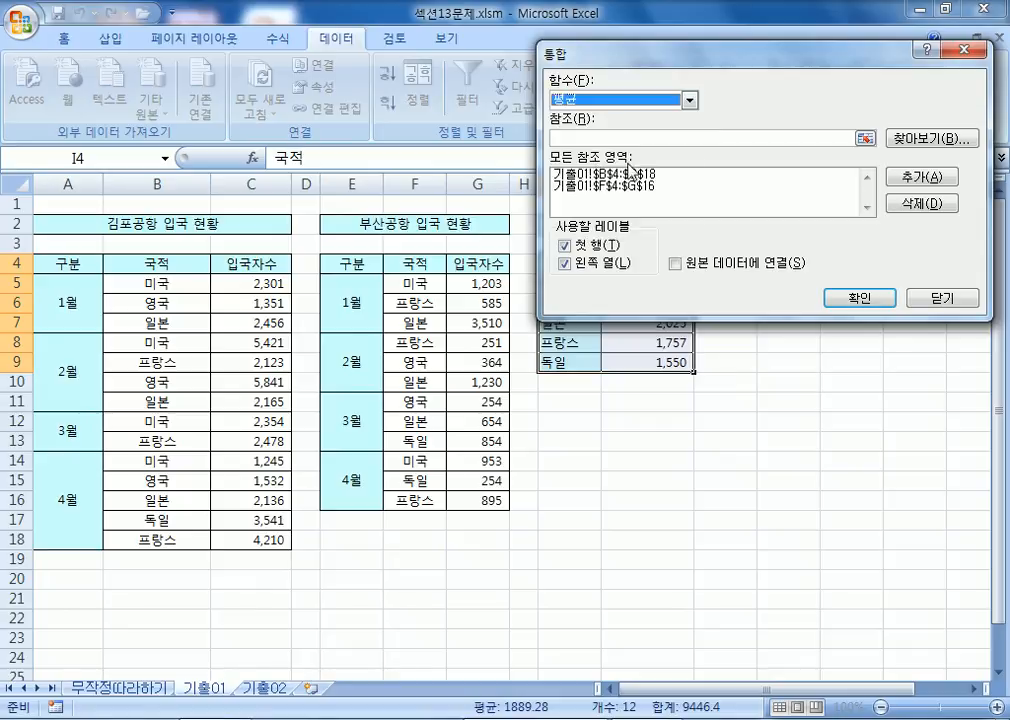
key(Return)
Switch to Notepad and write "합계, 개수, 평균, 최대값, 최소값...." below the dashed line
key(alt+Tab)
key(Return)
text(합게)
key(BackSpace)
text(계, 개수, 평균, 최대가값, 최소값)
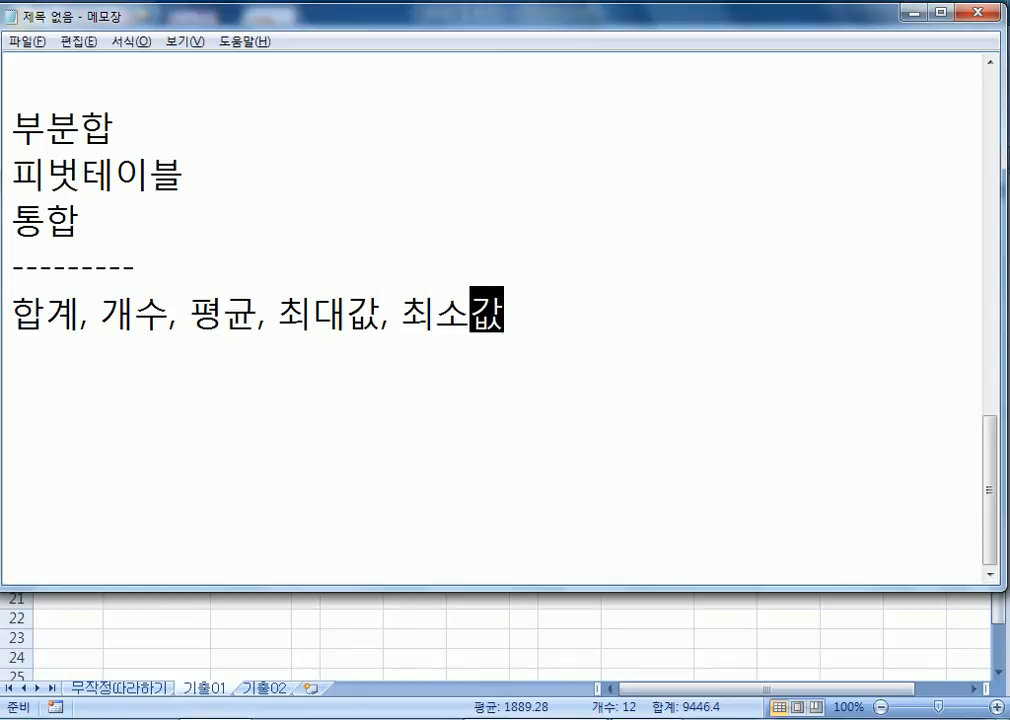
text(....)
key(Return)
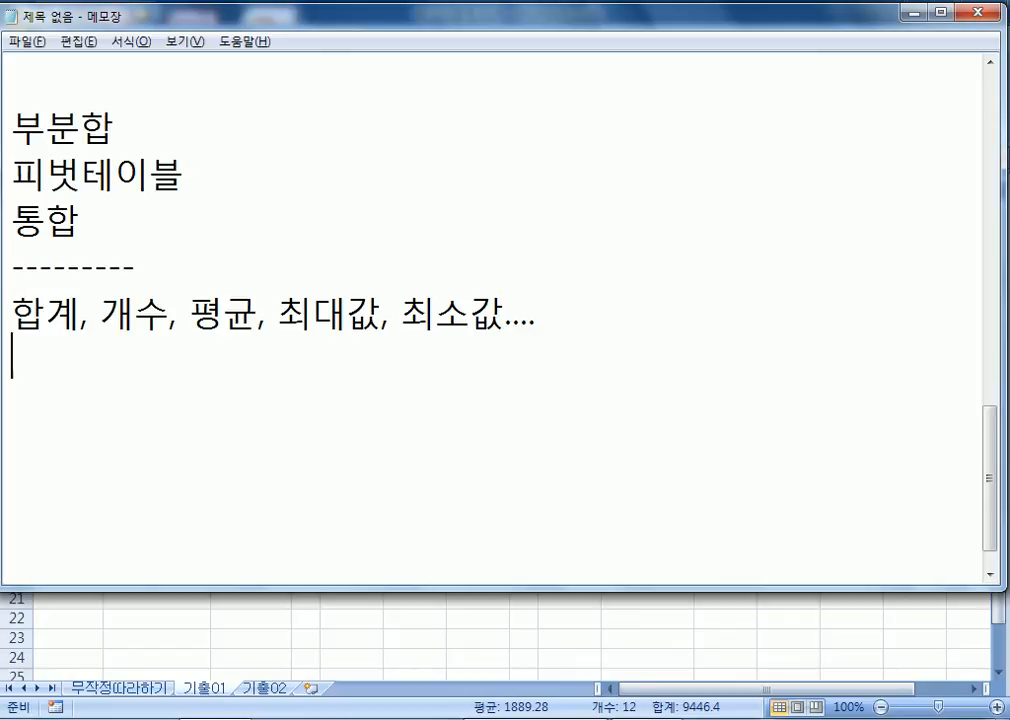
Prefix the function list with "공통적인 함수 :" and write the label "사용하지 않는 함수 :" on the line below
key(Up)
text(공ㅌ)
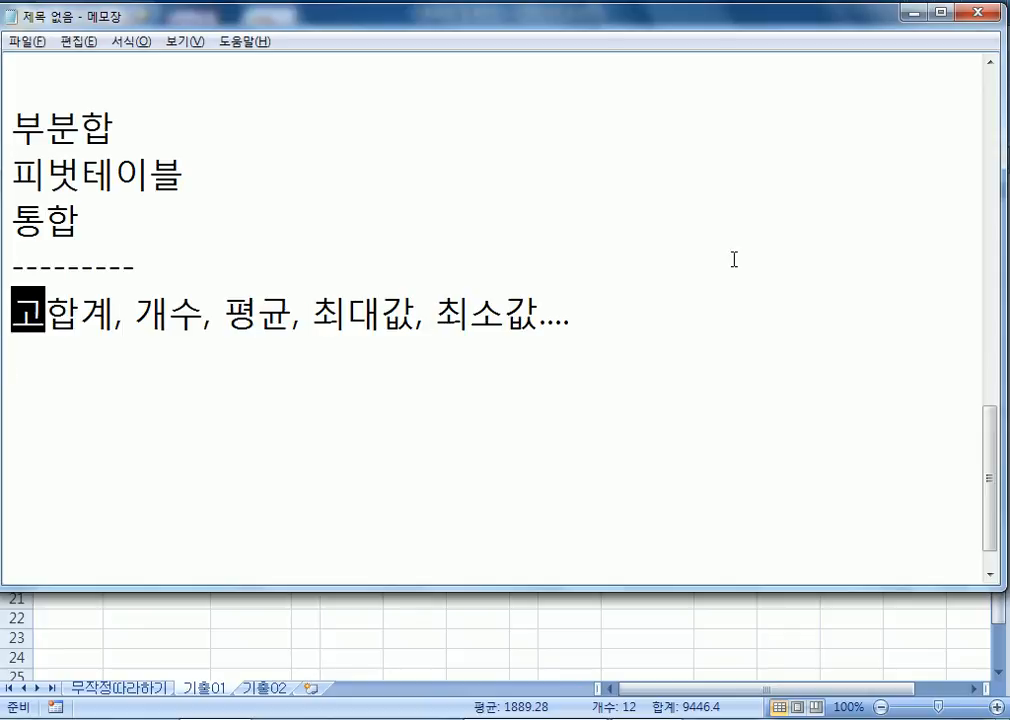
text(통적)
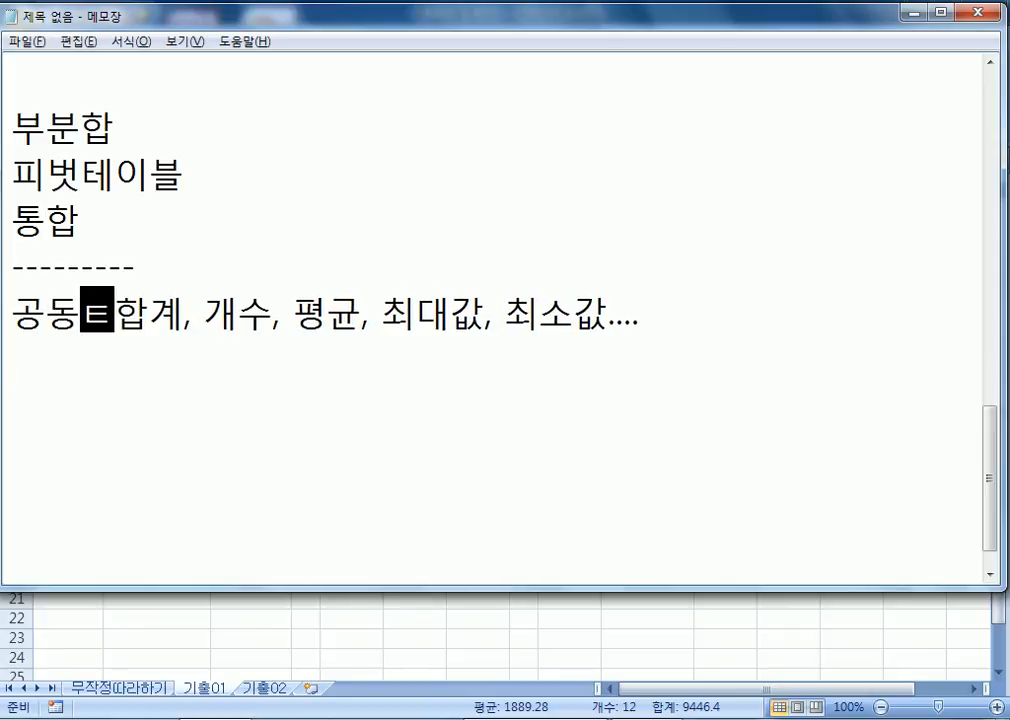
text(인 함수 :)
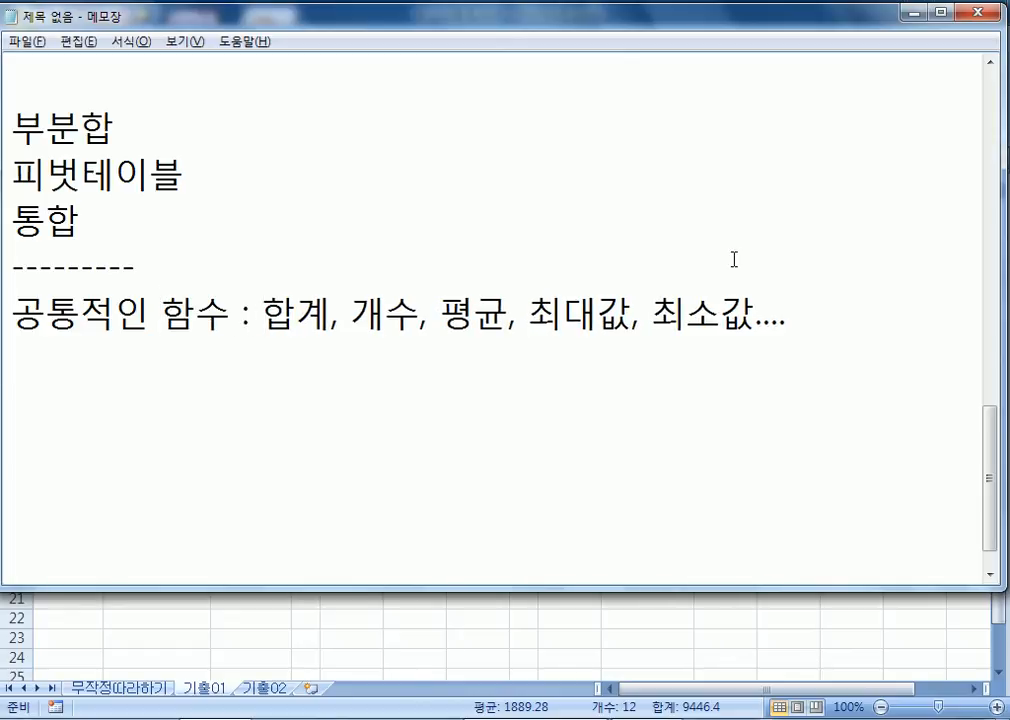
text( 사용)
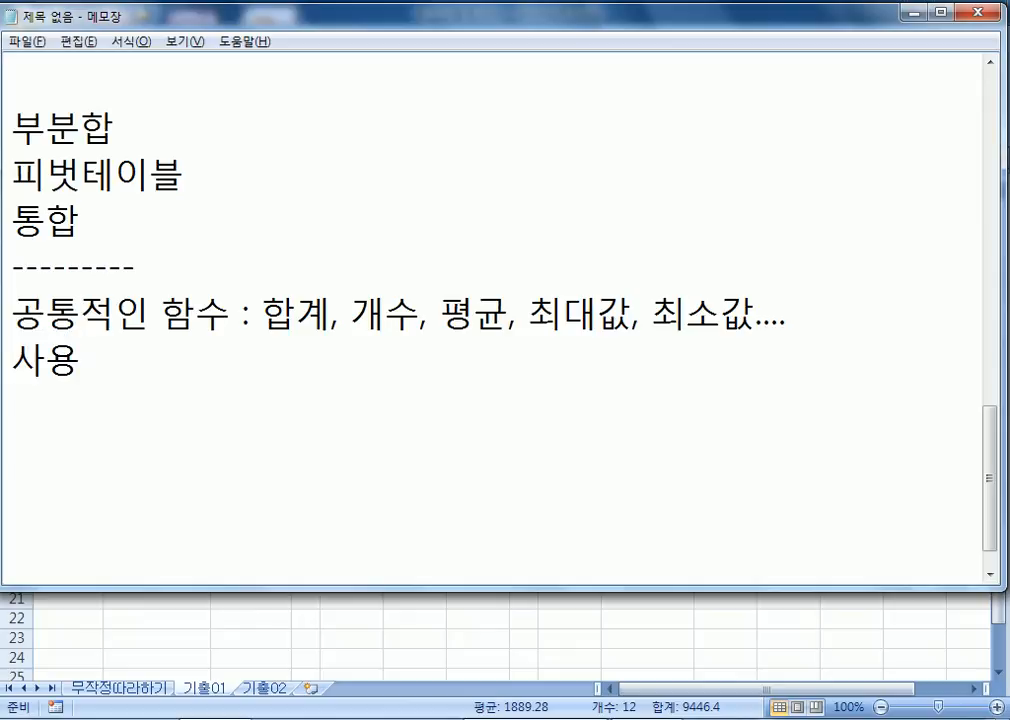
text(하지 않느는 함수 :)
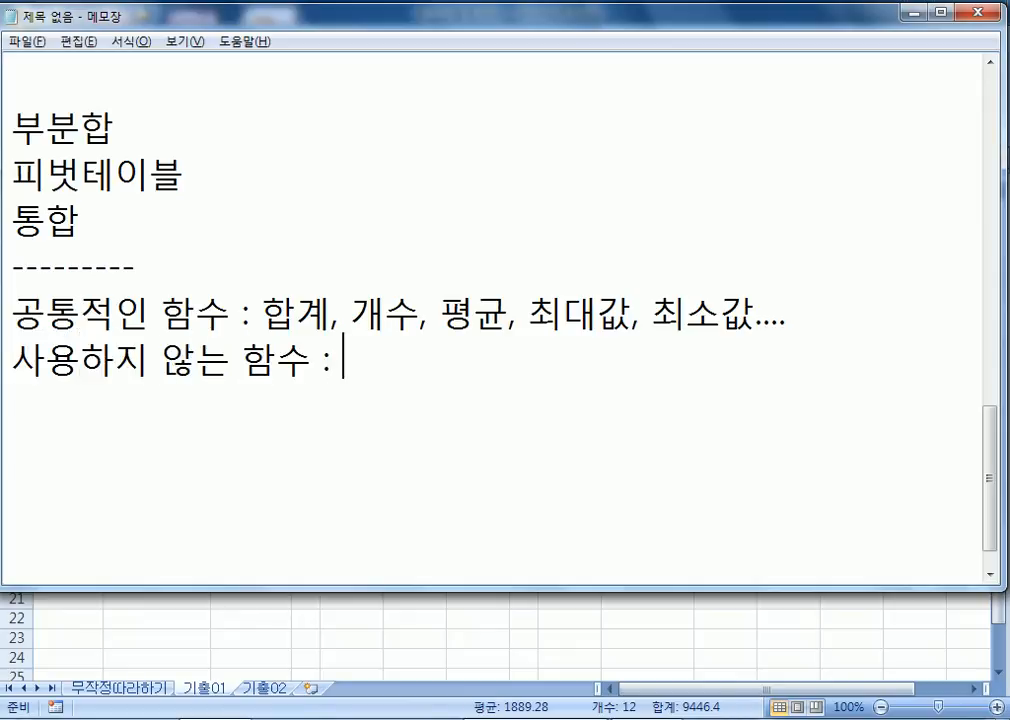
Complete the "사용하지 않는 함수 :" line with "중간값, 최빈값"
text( 중간ㄱ)
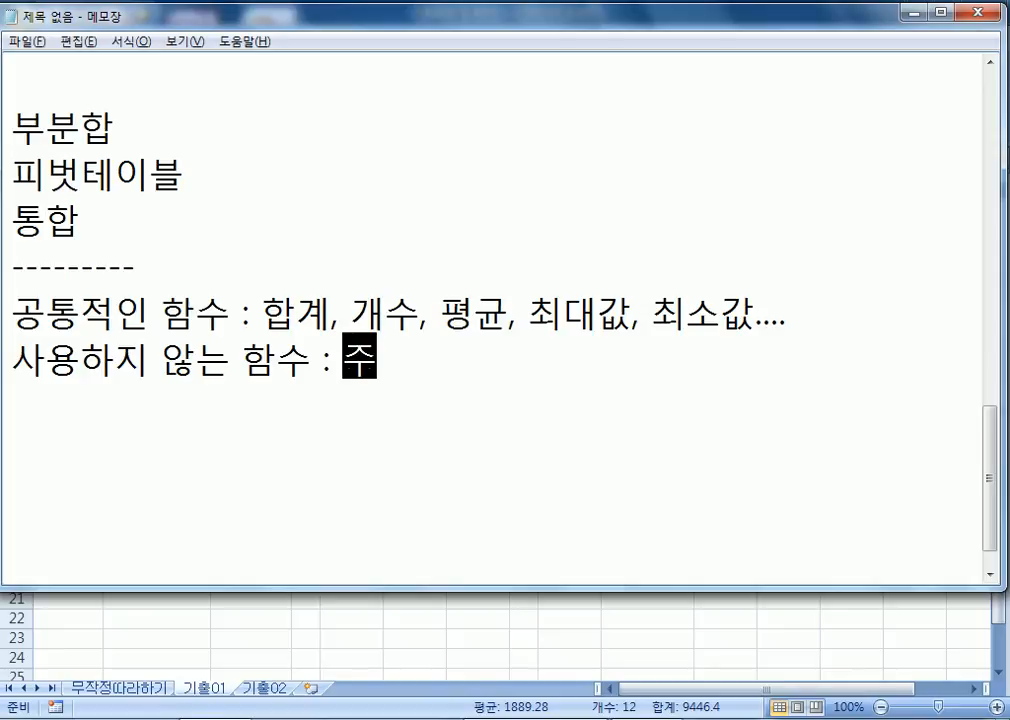
text(값,)
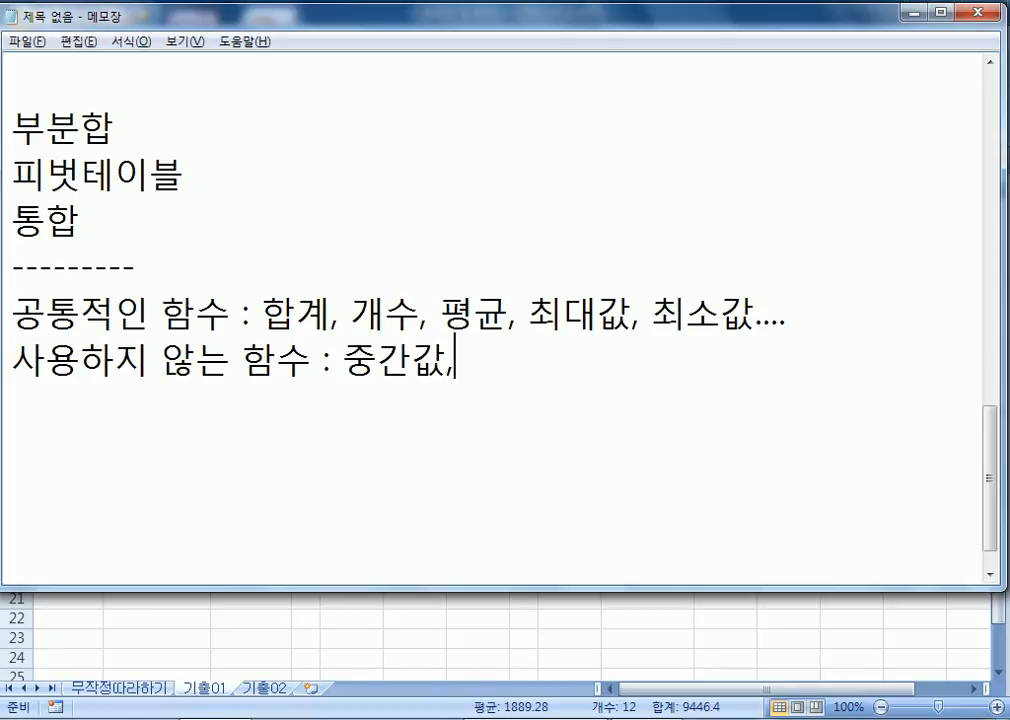
text( 최빈갑)
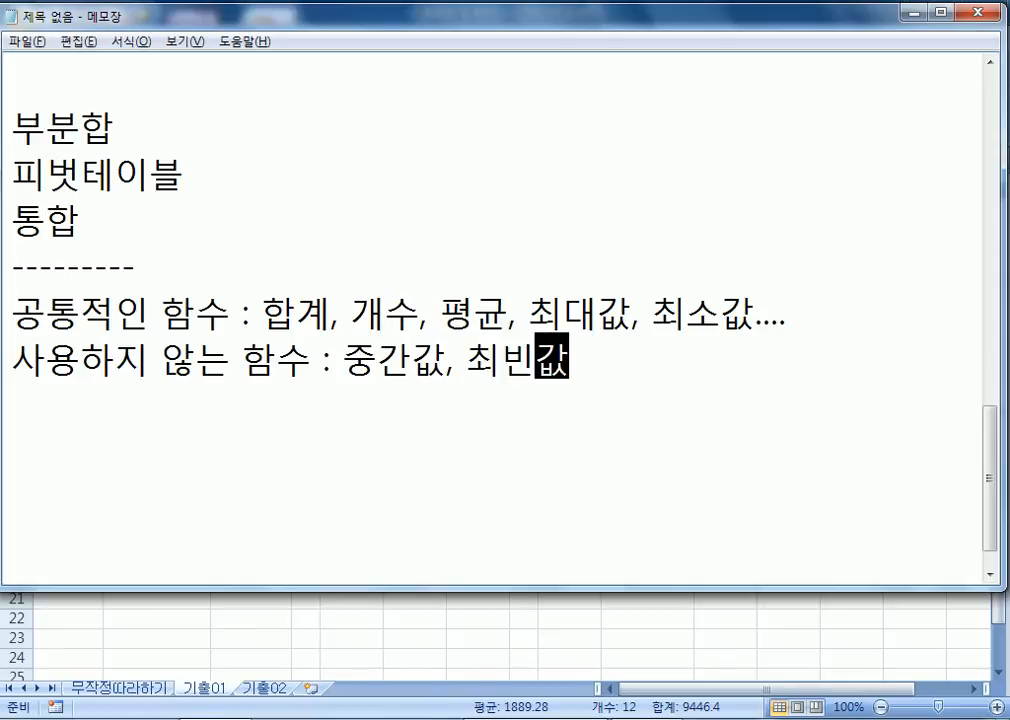
key(Left)
key(Left)
key(Left)
key(Left)
key(Left)
text((중위수)
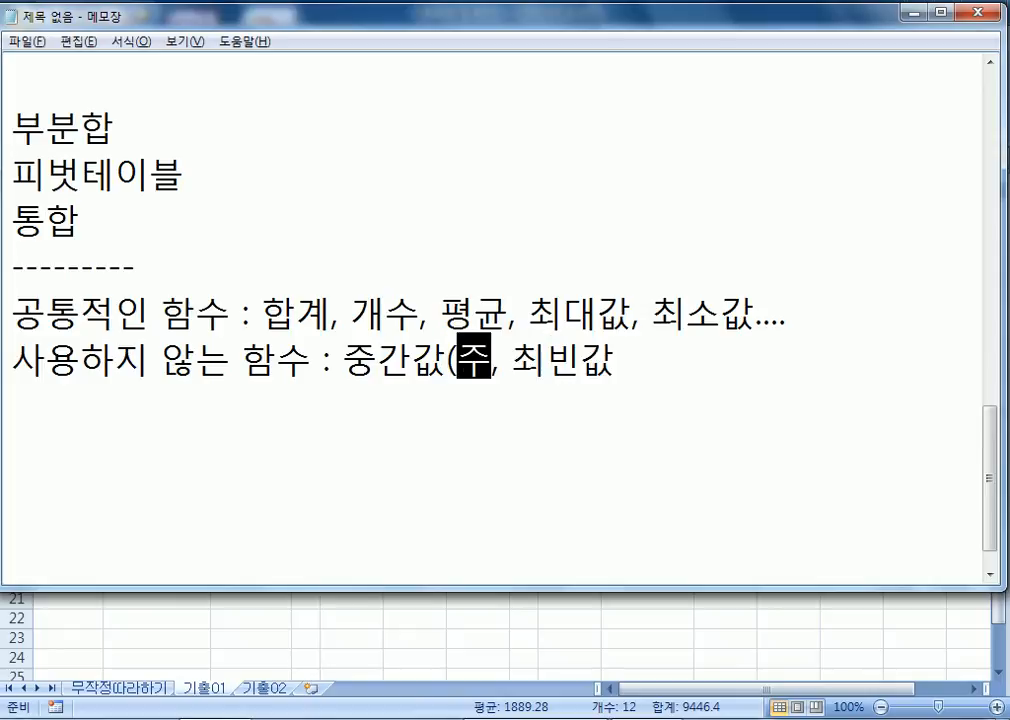
text())
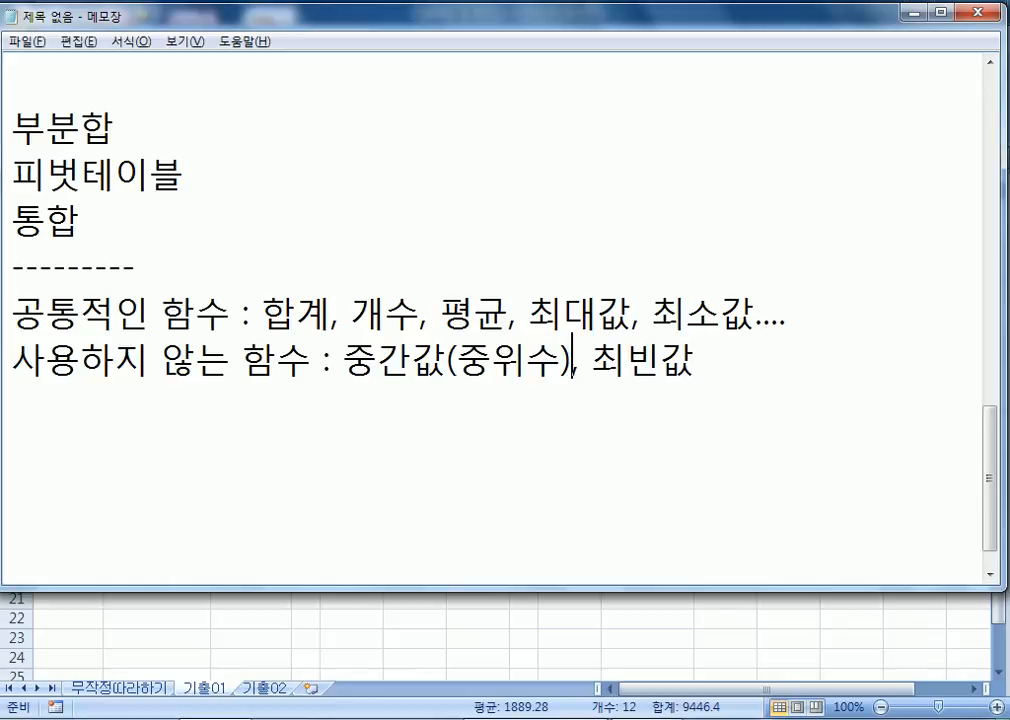
key(BackSpace)
key(BackSpace)
key(BackSpace)
key(BackSpace)
key(BackSpace)
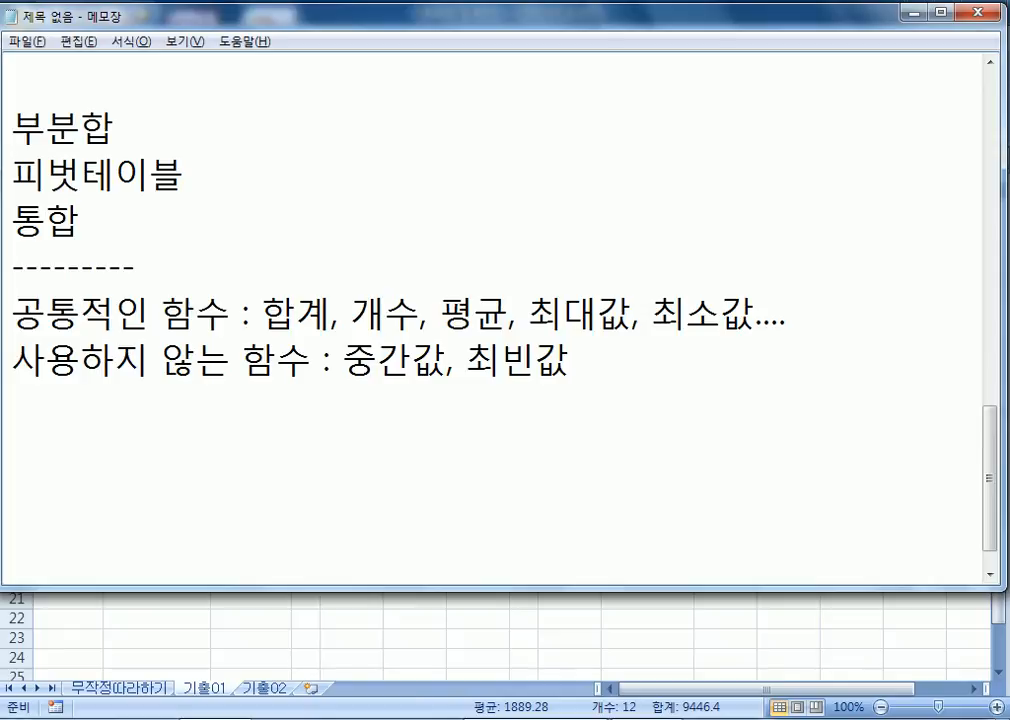
Leave a blank line and write the definition "중간값 : 순서대로 나열했을 때, 중간에 위치하는 값"
key(Return)
key(Return)
scroll(759, 180, down, 1)
text(중간갑)
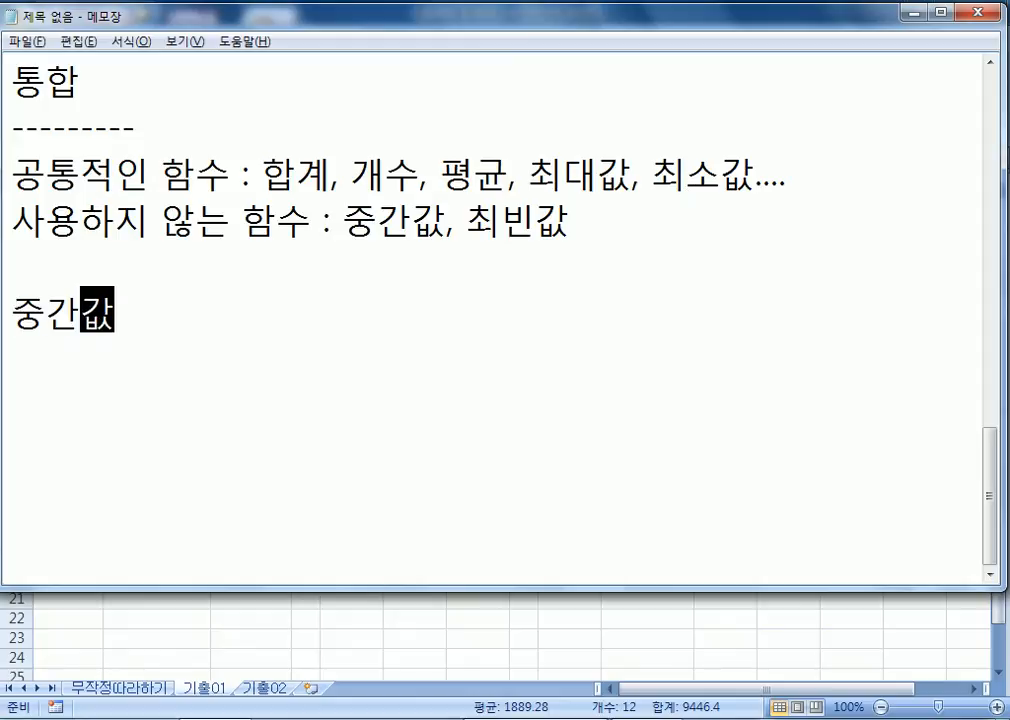
text( : 순서대로 )
text(나열ㅎ)
text(했을 )
text(때, 중간)
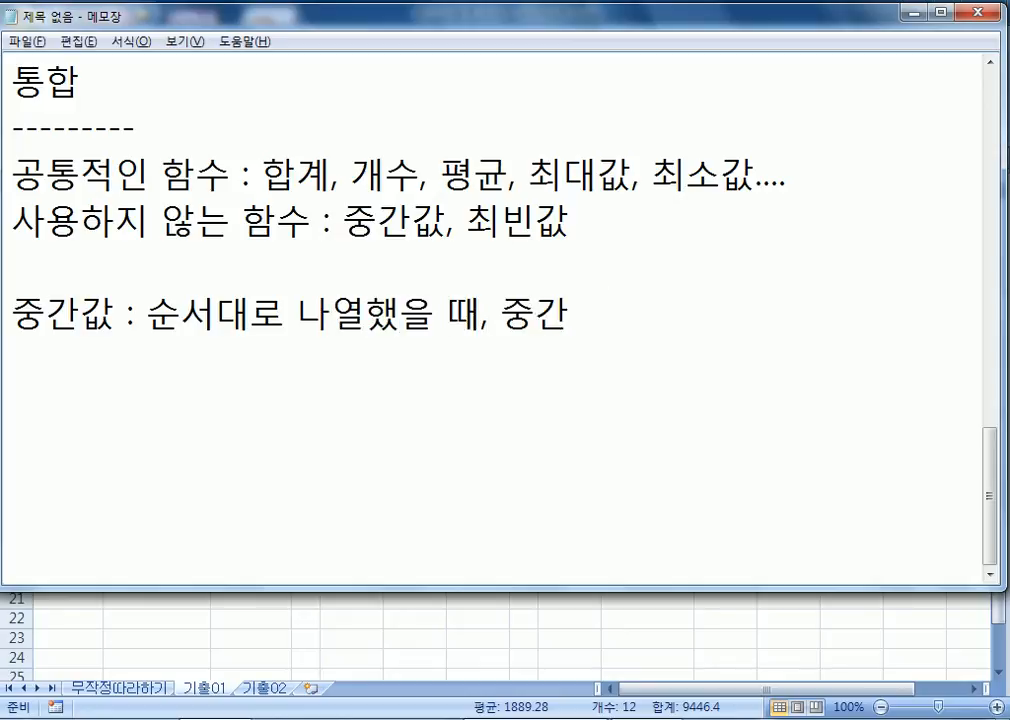
text(에 위치하는)
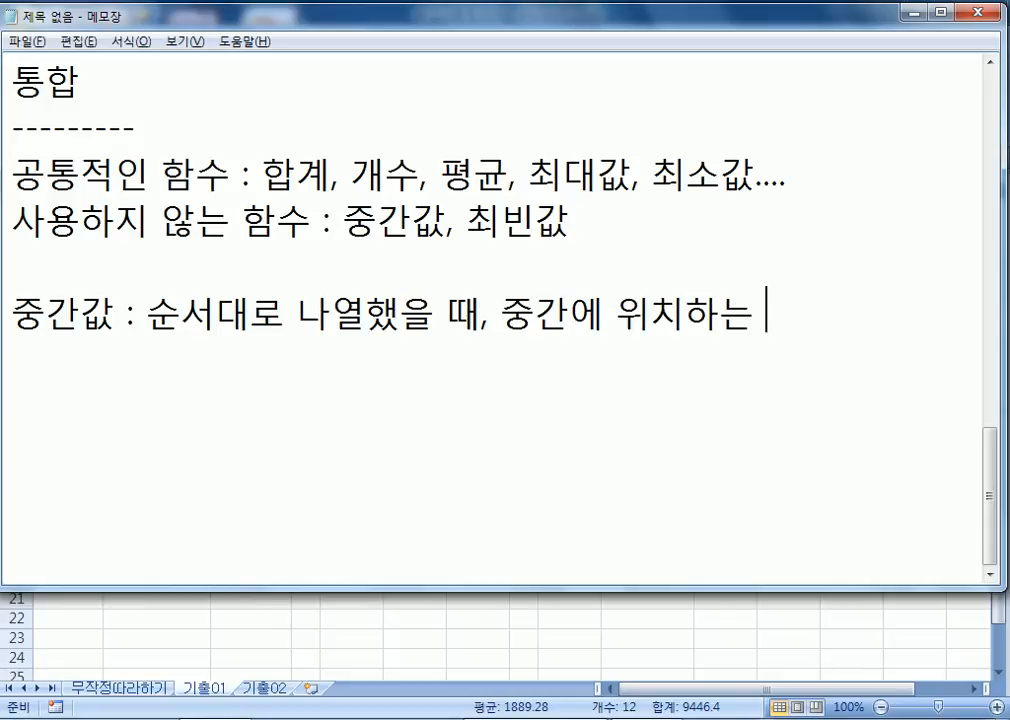
text( ㄱ바)
key(BackSpace)
key(BackSpace)
key(BackSpace)
text(값)
key(Return)
key(Return)
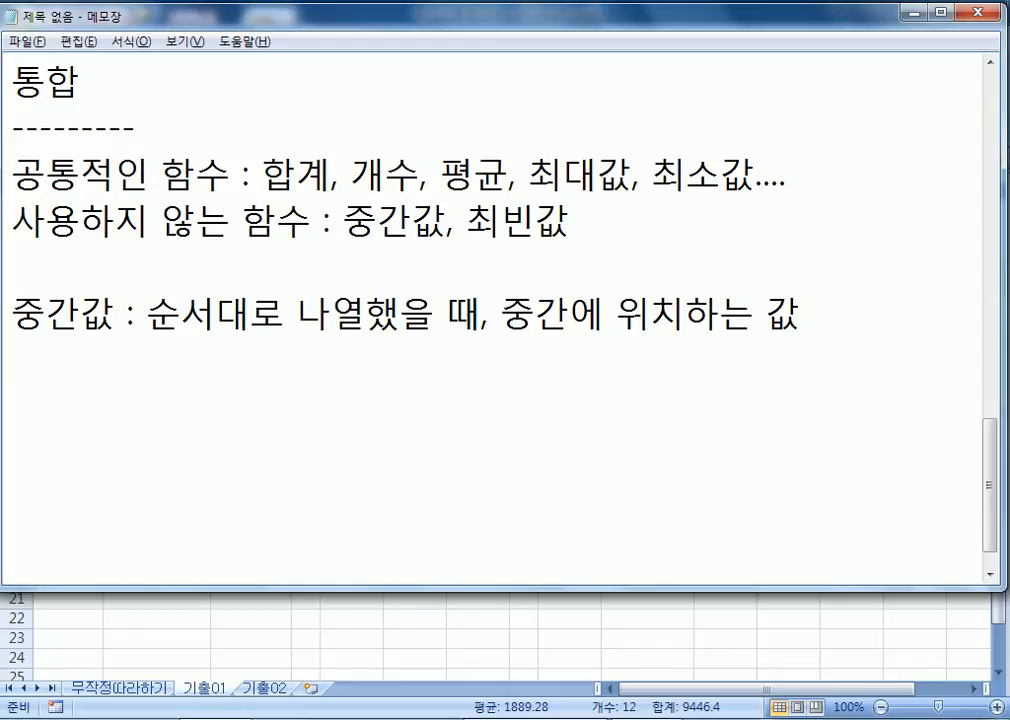
Write the odd-count example "1, 5, 3 : 1, 3, 5 : 3" under the 중간값 definition
text(1, 5, 3)
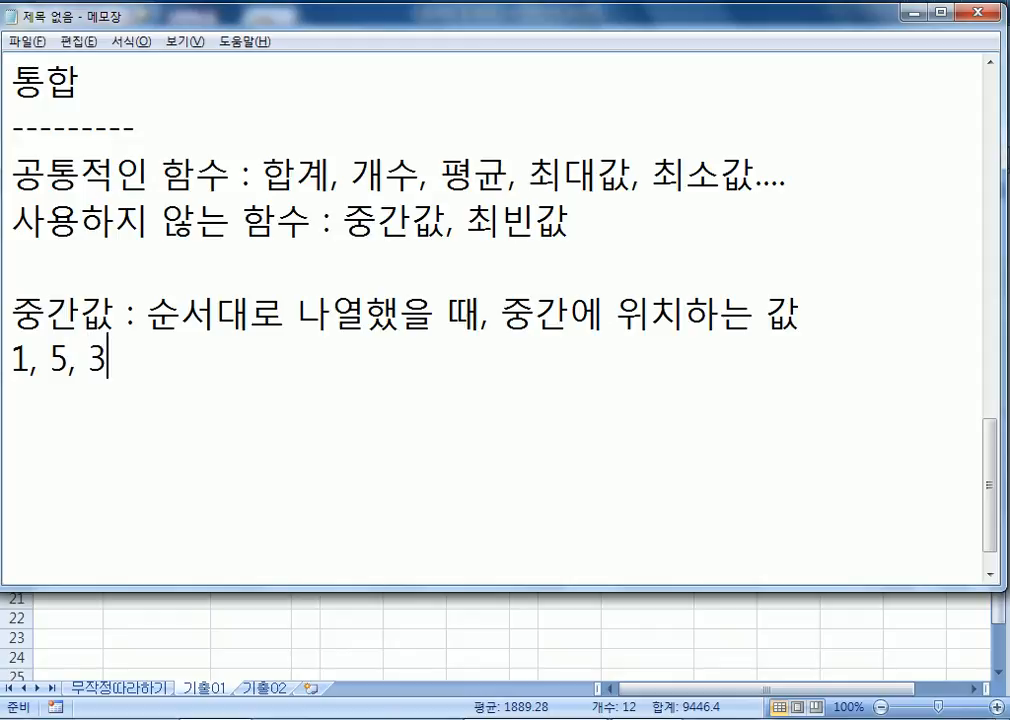
text( :)
text(1, 3)
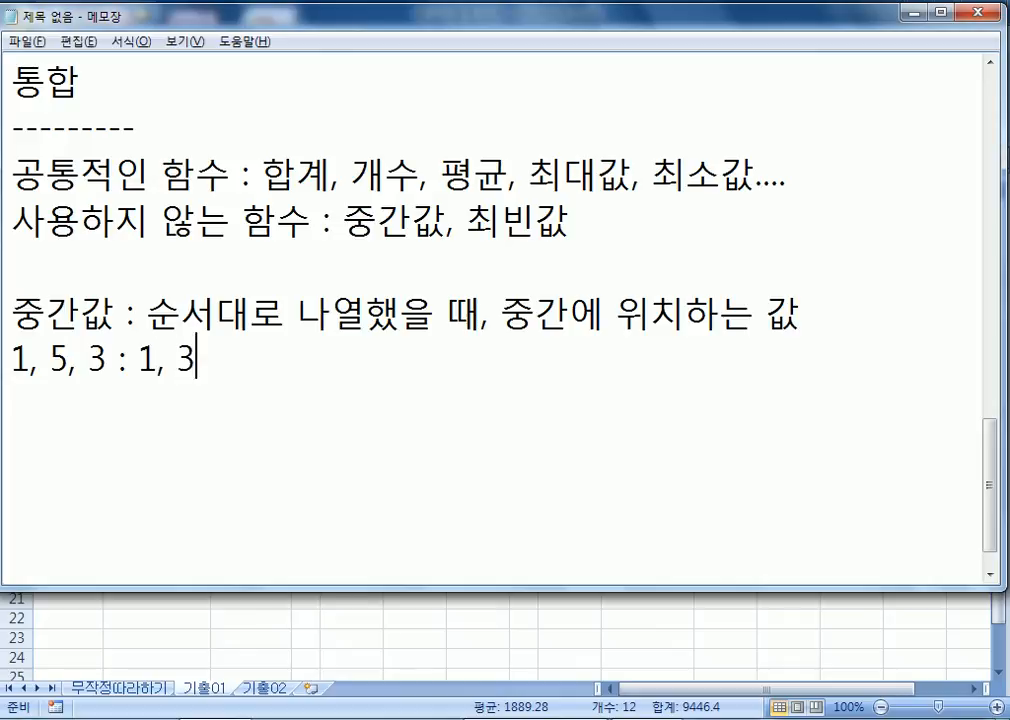
text(, 5 : 3)
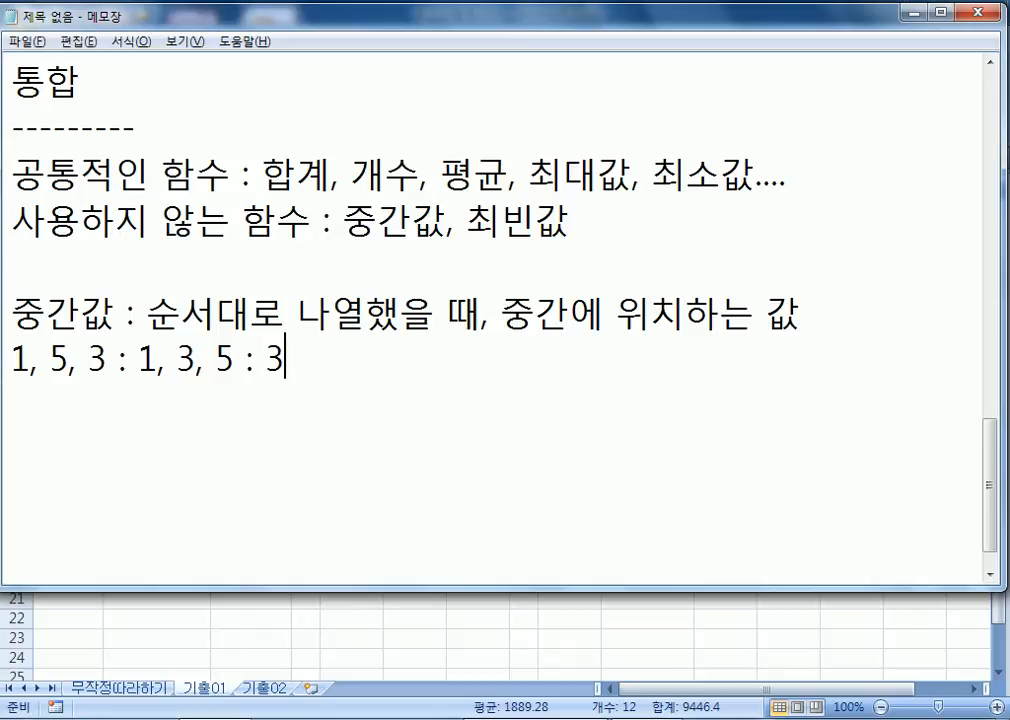
Start an even-count example on the next line with "1, 10, 2, 6 : 1, 2, 6, 10 :"
key(Return)
text(1, 10, 2,)
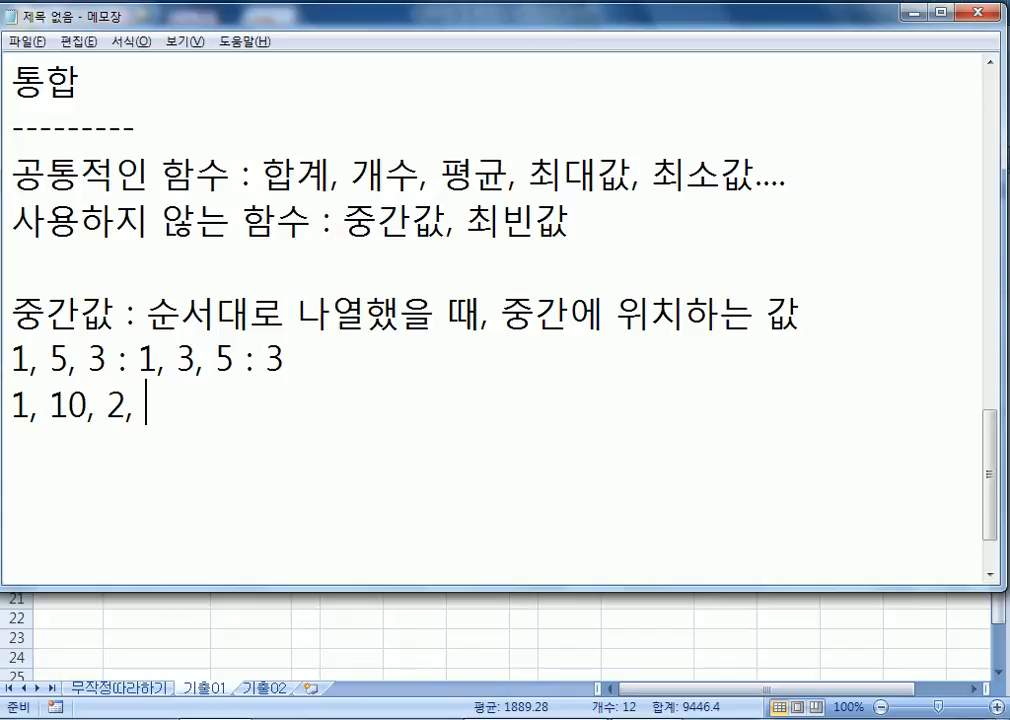
text(6 :)
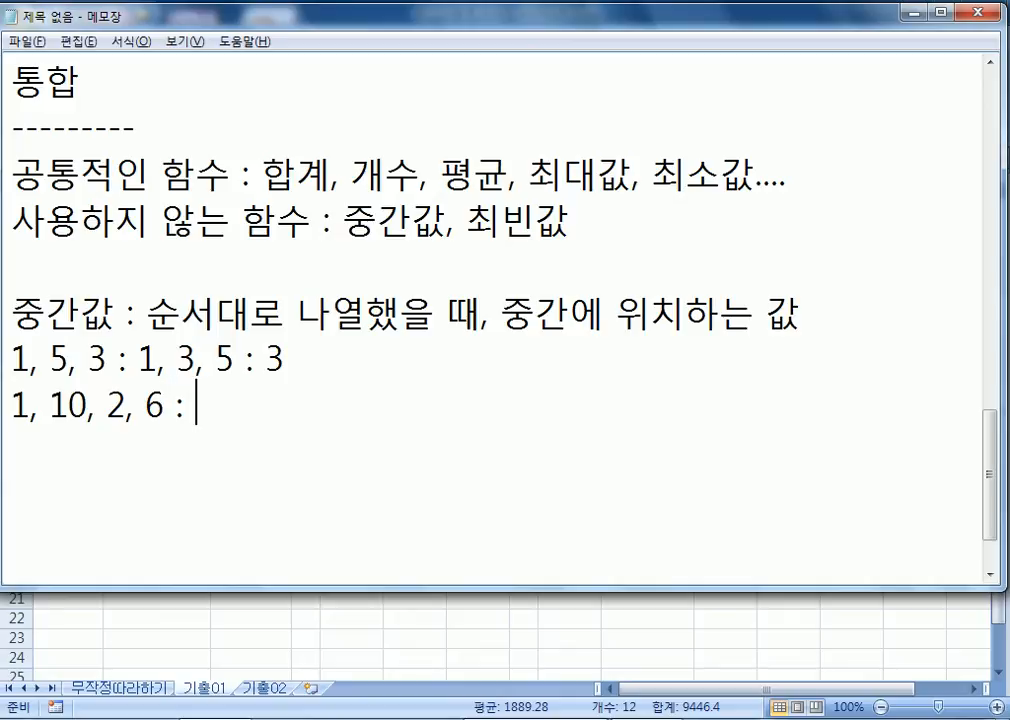
text( 1, 2, 6, 10 :)
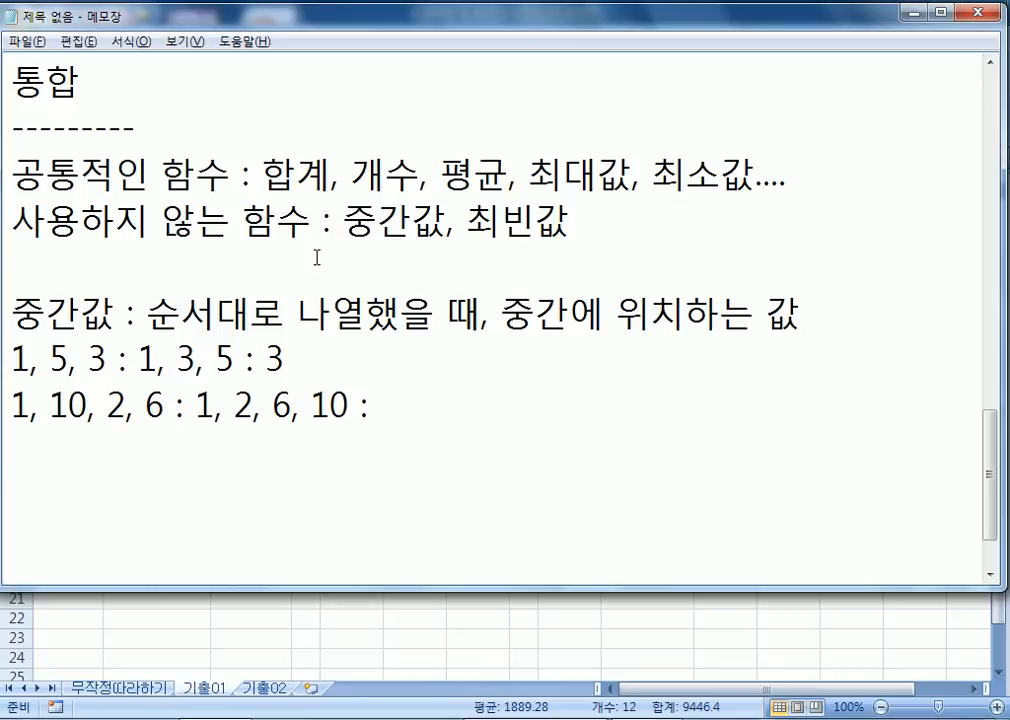
Highlight the middle values of both examples and complete the second example with "2와 6의 평균 : 4"
drag(235, 407, 292, 410)
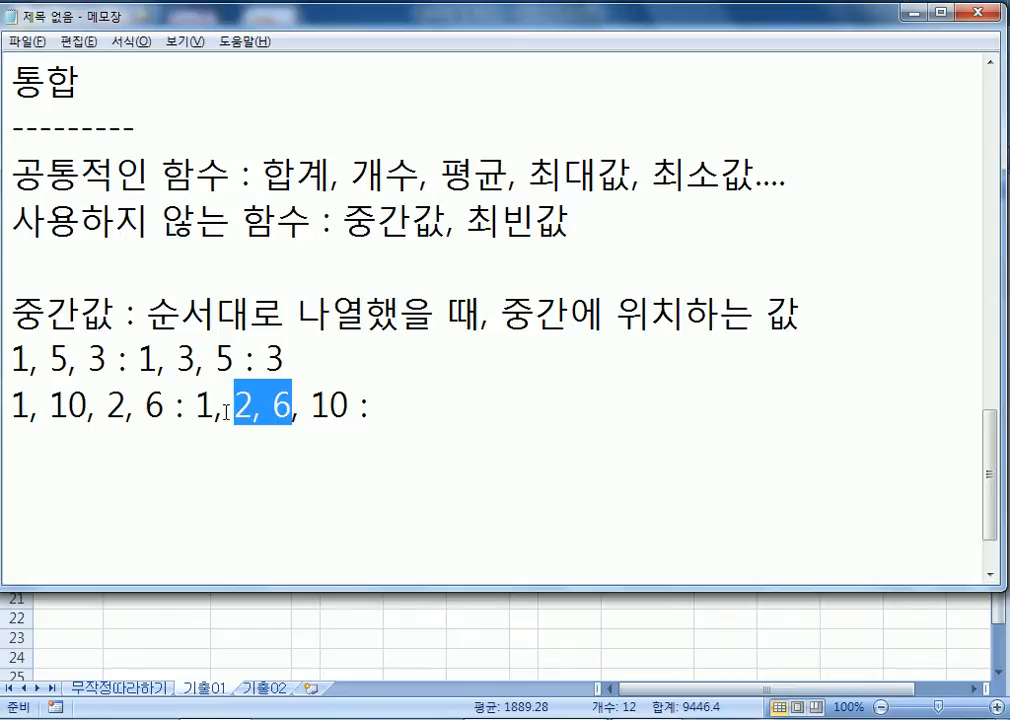
drag(177, 358, 195, 358)
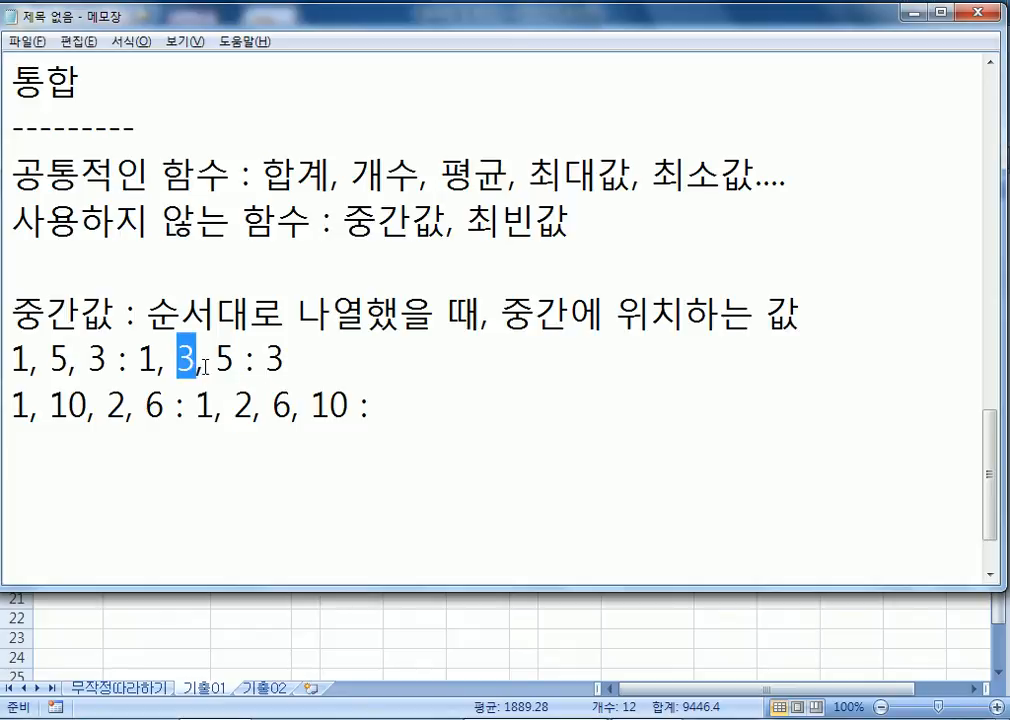
drag(234, 407, 292, 407)
click(469, 404)
text(2ㅇ)
text(ㅘ )
text(6의 평균)
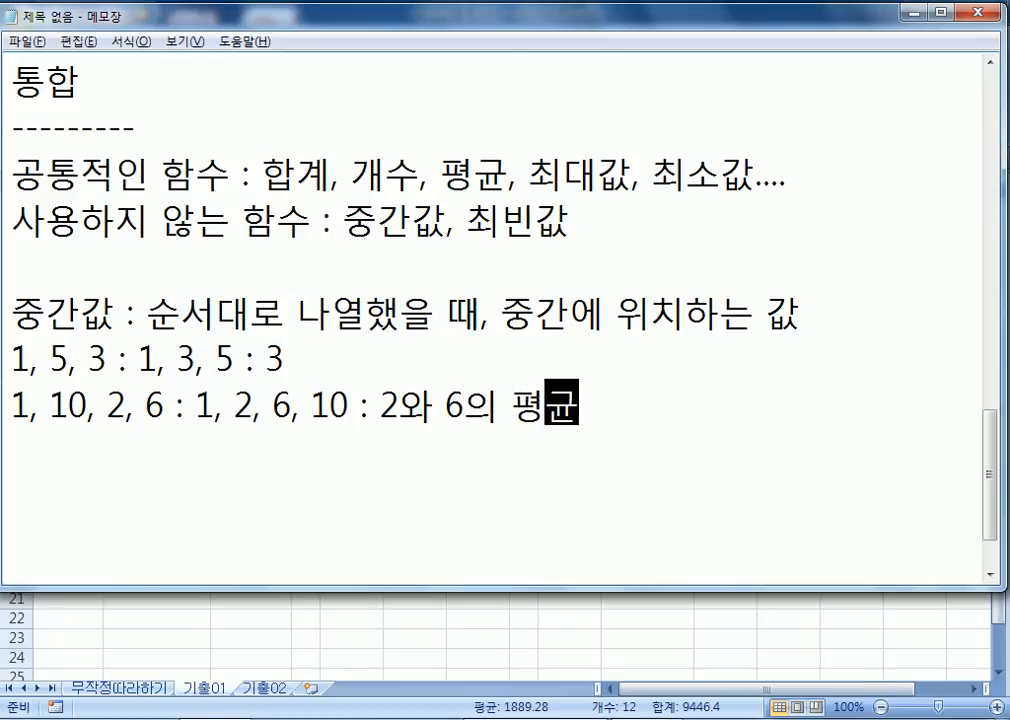
text( : )
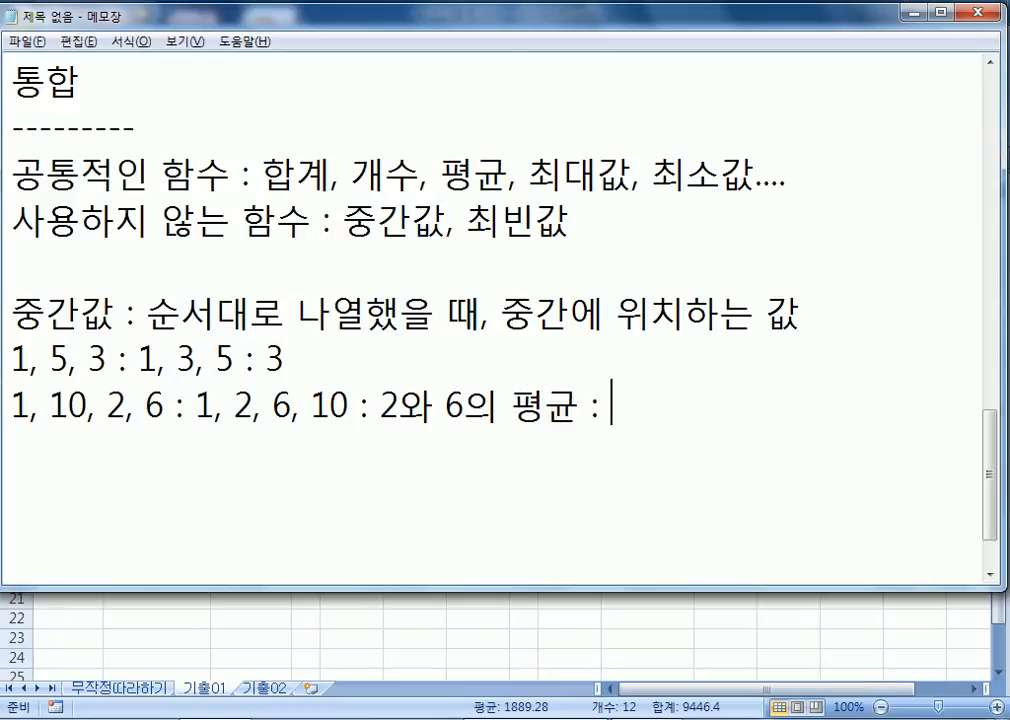
text(4)
key(Return)
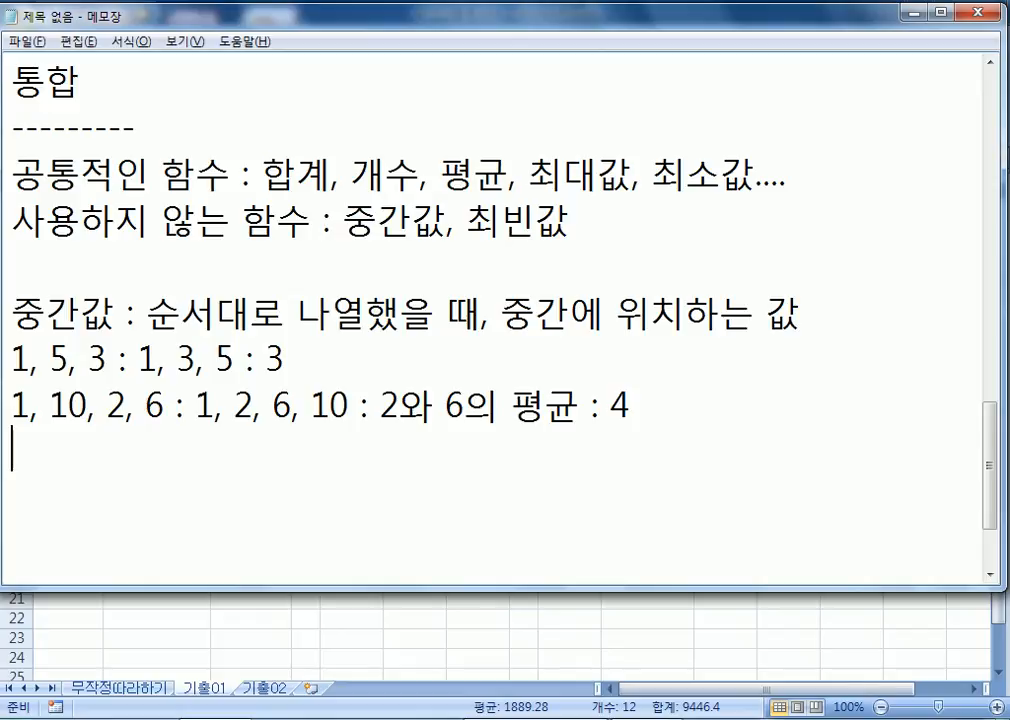
Switch to Excel and search the function wizard for 중간값, leaving without inserting a function
key(alt+Tab)
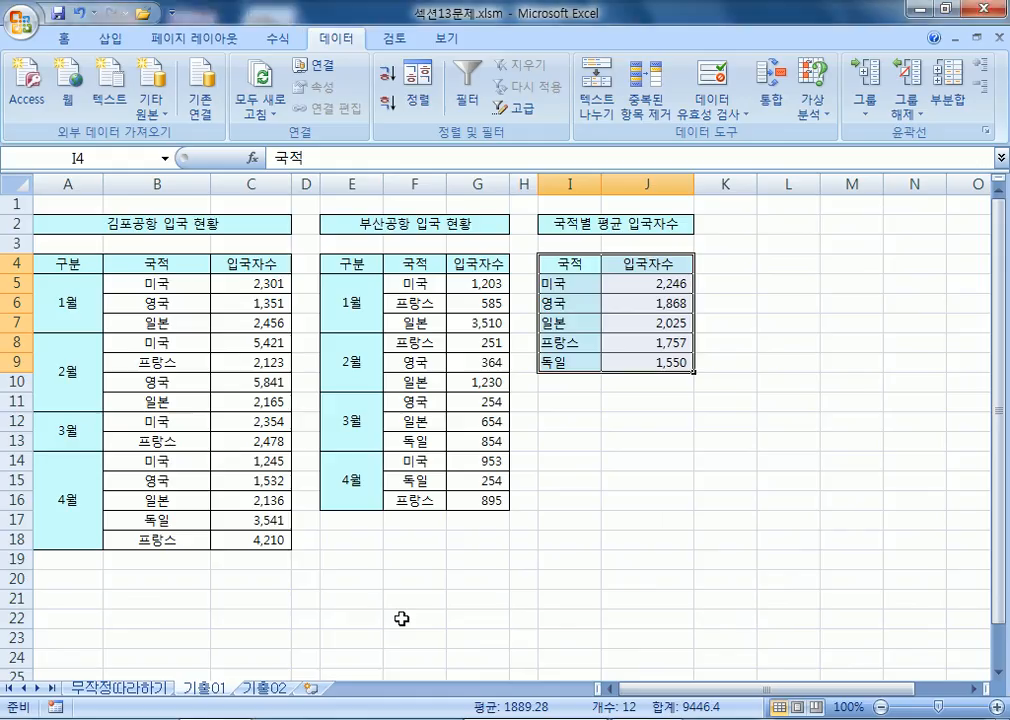
click(253, 158)
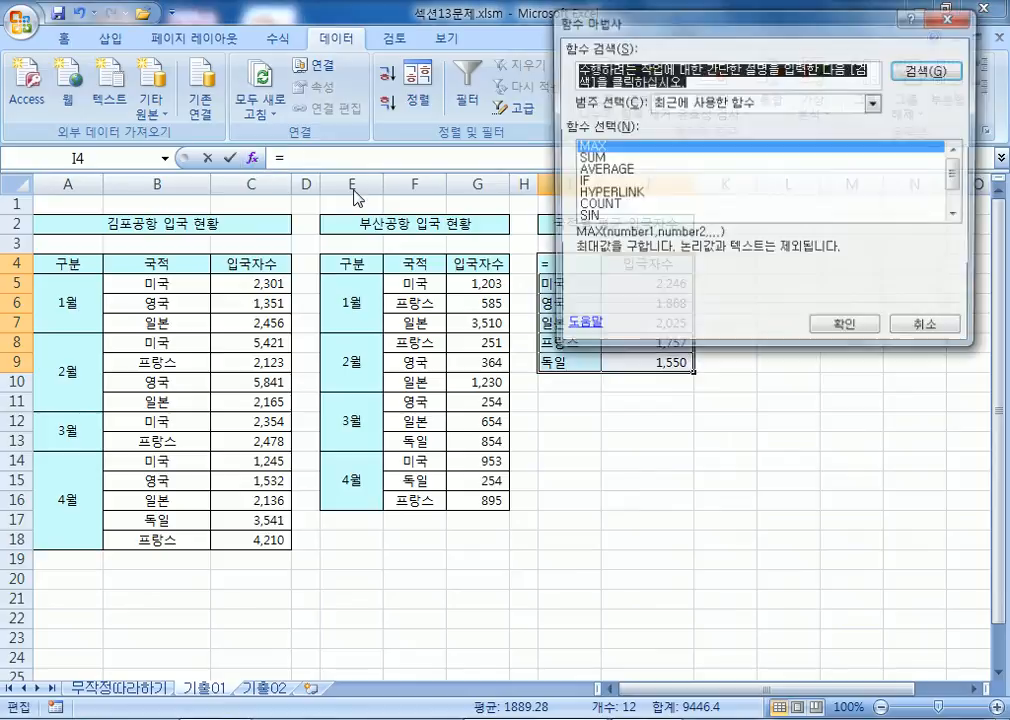
text(ㄷ)
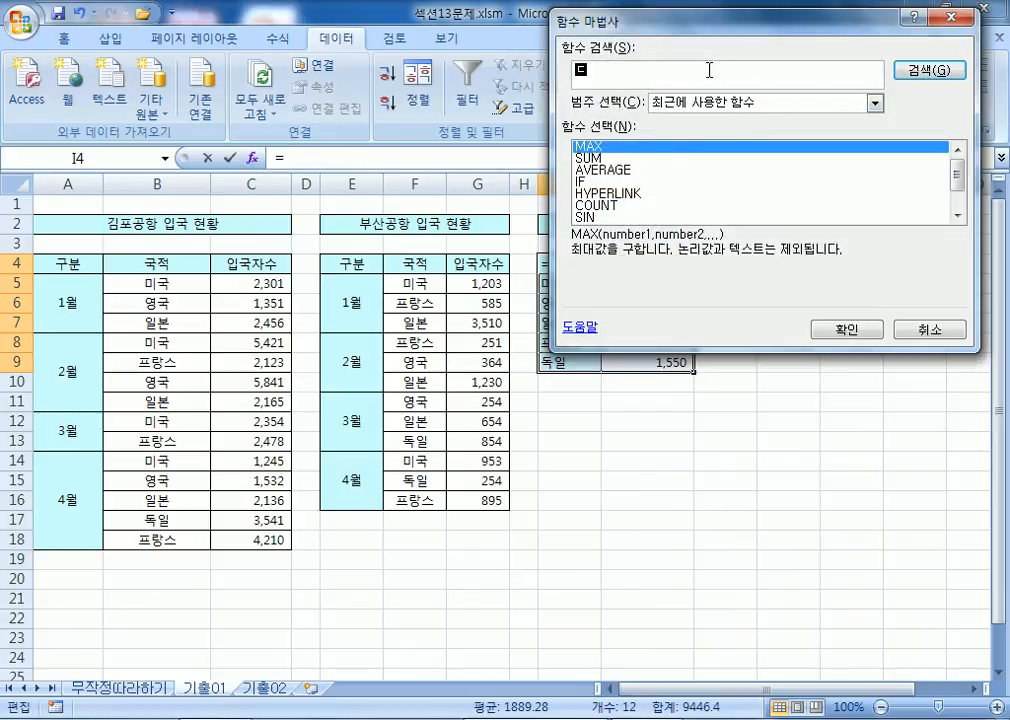
text(ㅈ중간개)
key(Return)
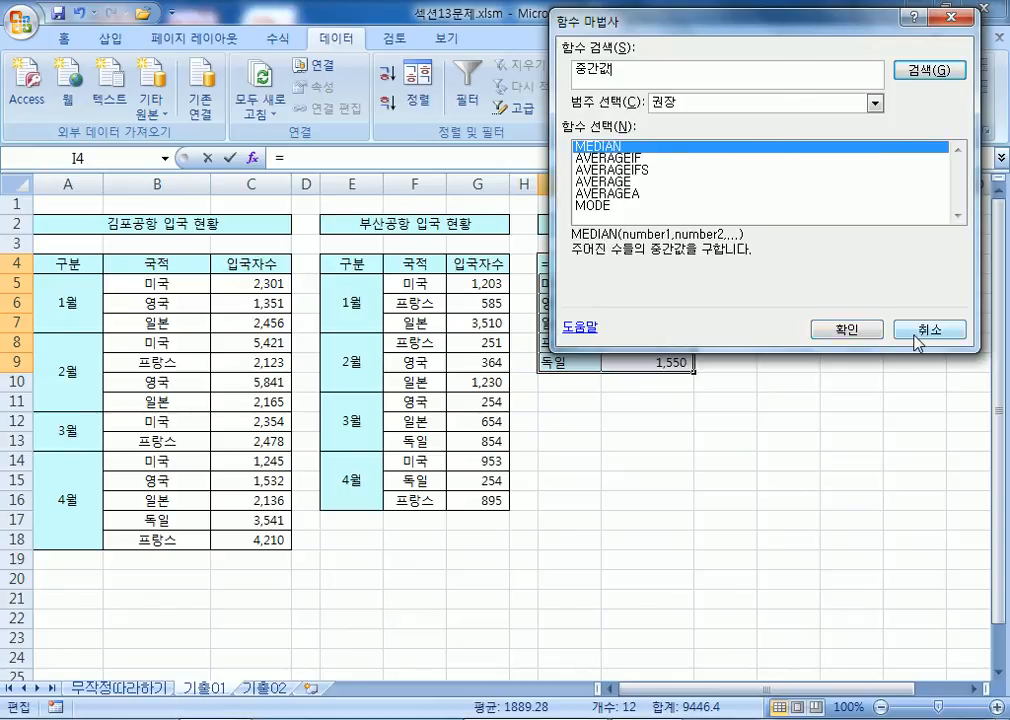
click(865, 336)
Switch to Notepad and insert "(DEDIAN)" after 중간값 at the start of the definition line
key(alt+Tab)
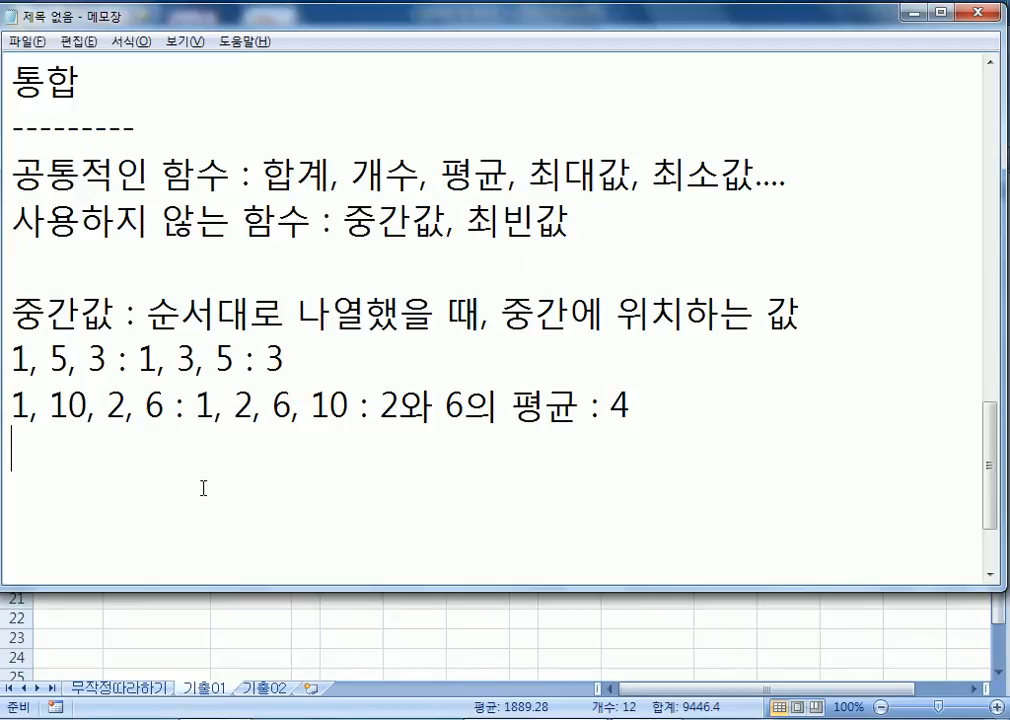
click(106, 309)
text(()
text(DEDIAN)
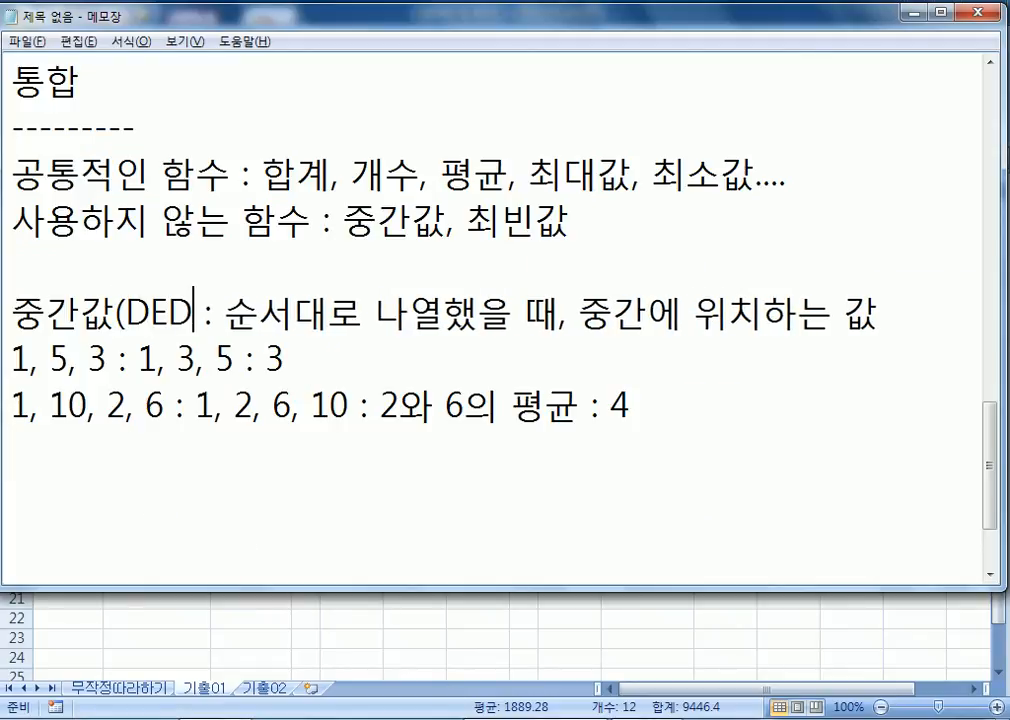
text())
Add the term "최빈값(MODE)" below the 중간값 examples, separated by a blank line
key(Down)
key(Down)
key(End)
key(Return)
key(Return)
text(CHL)
key(BackSpace)
key(BackSpace)
key(BackSpace)
key(Caps_Lock)
text(쵭)
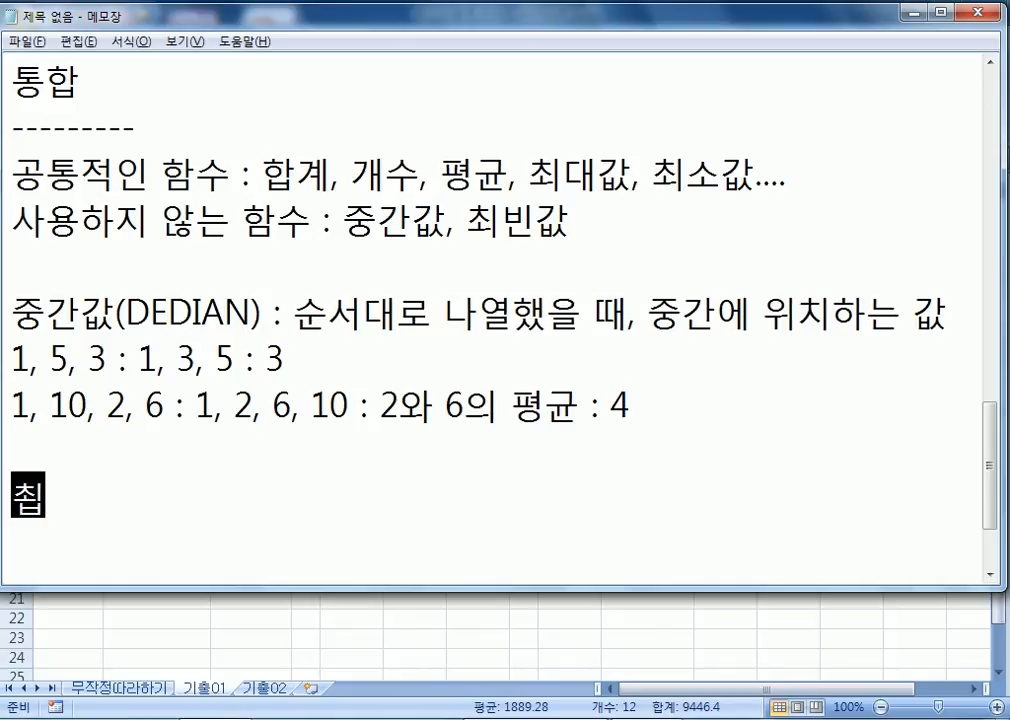
text(빈값(MODE))
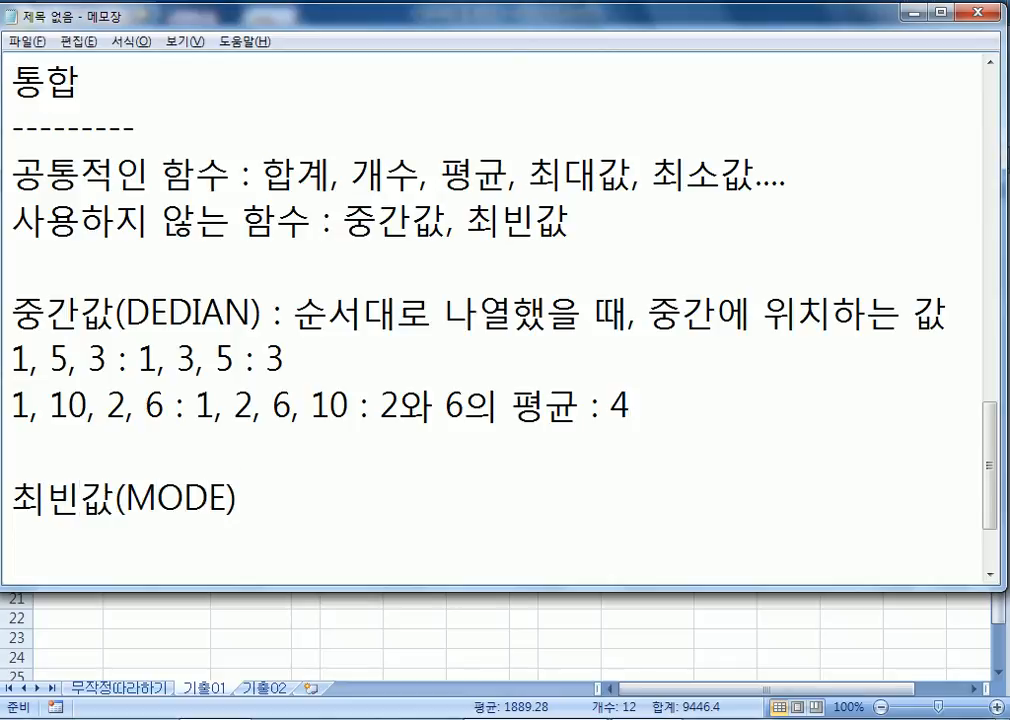
Define 최빈값(MODE) by adding ": 빈도수가 가장 많은 값" to its line
scroll(518, 248, down, 1)
text(: 빈도수가 ㅁ)
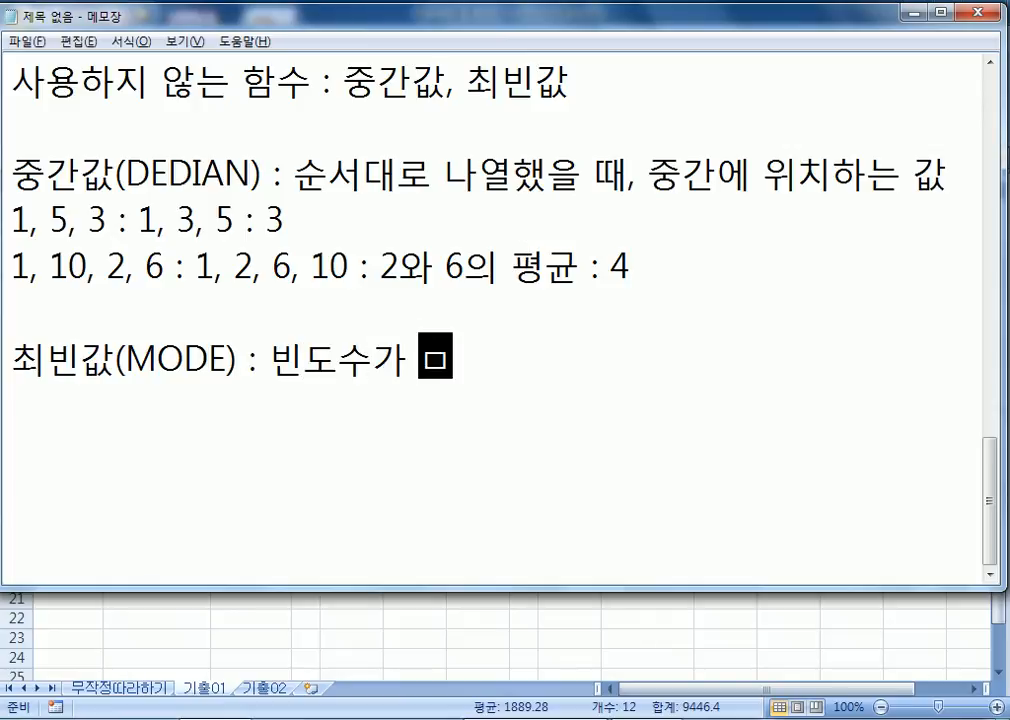
text(가장 ㅁ낳)
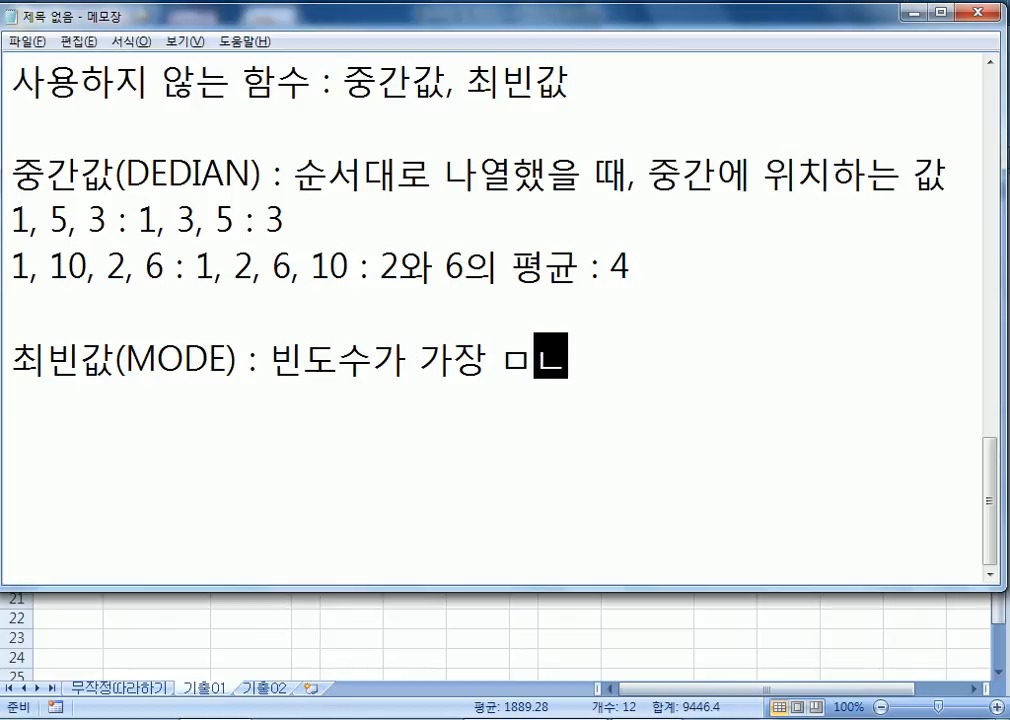
key(BackSpace)
key(BackSpace)
key(BackSpace)
key(BackSpace)
text(많은 수)
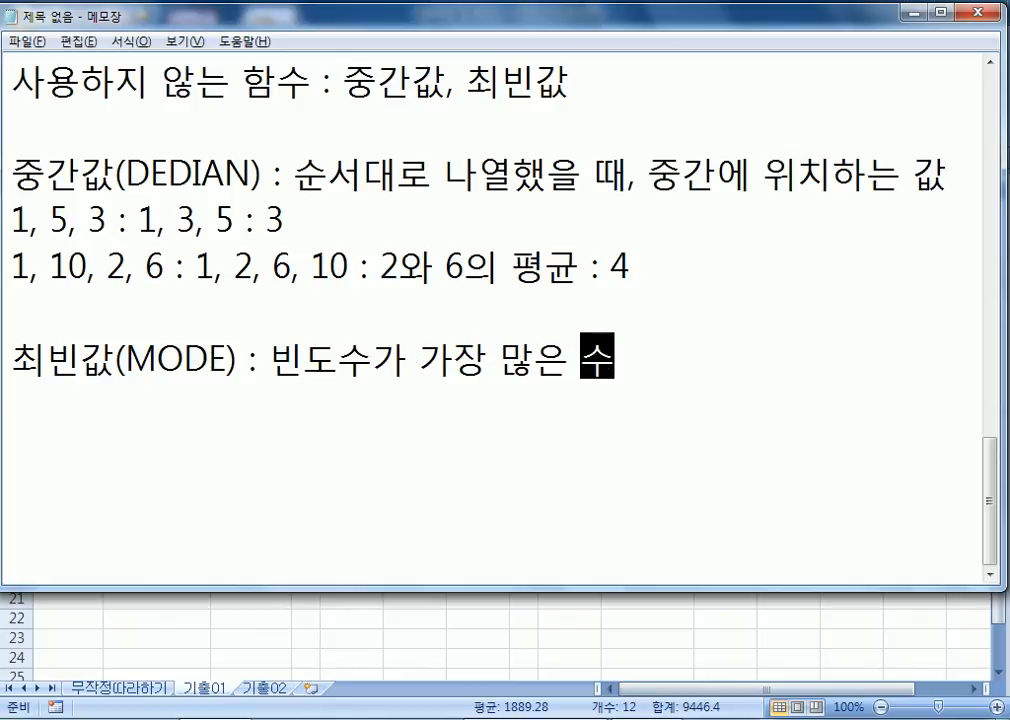
key(BackSpace)
key(BackSpace)
text(값)
Add the example line "1, 2, 2, 2, 1, 2, 2 : 2" below the 최빈값(MODE) definition and start a new line
key(Return)
text(1, 2, )
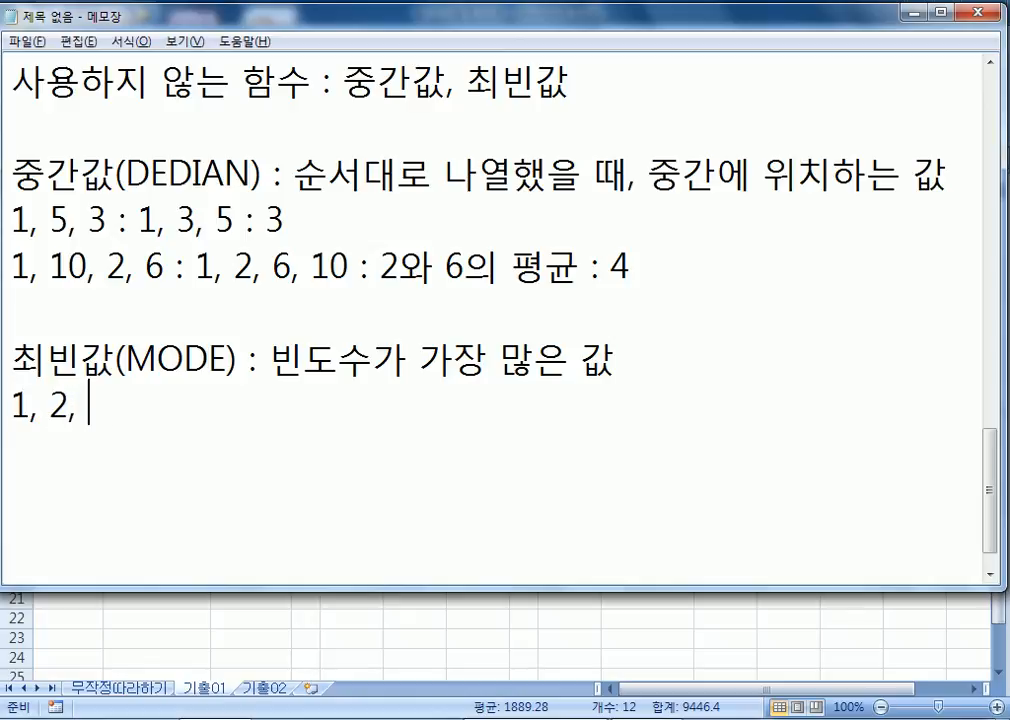
text(2, 2, )
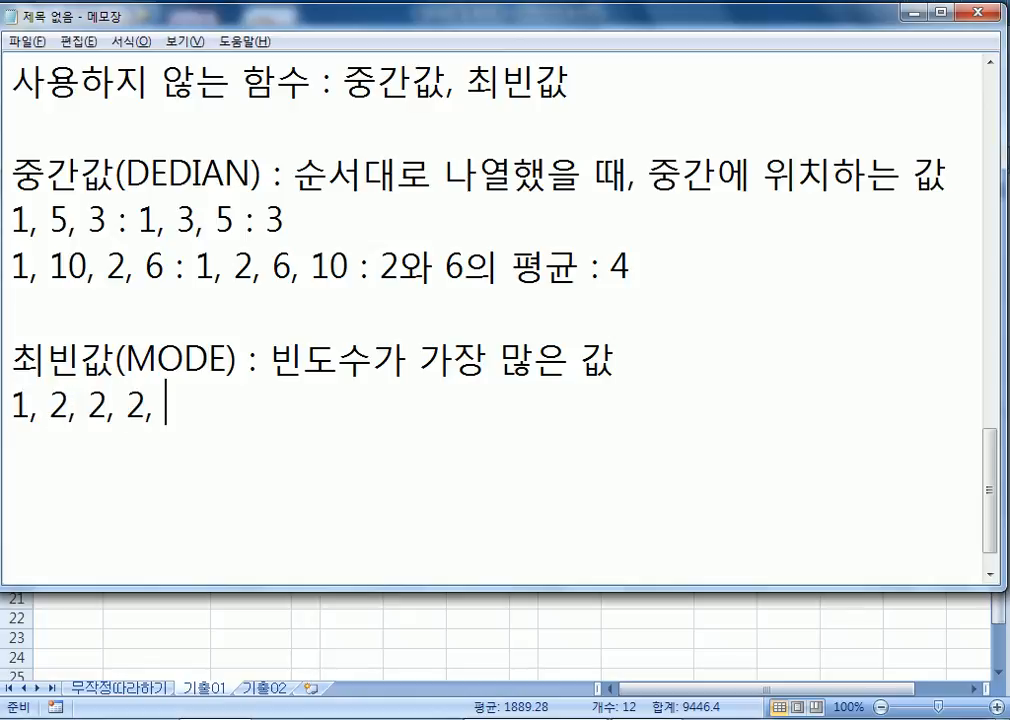
text(1, 2, 2)
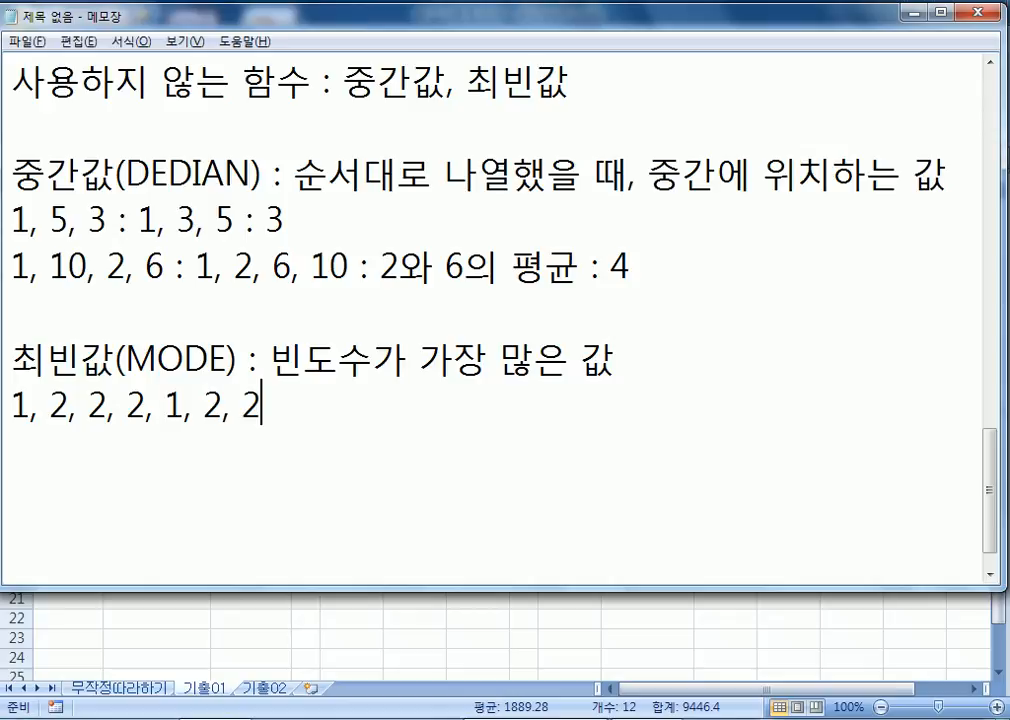
text( : 2)
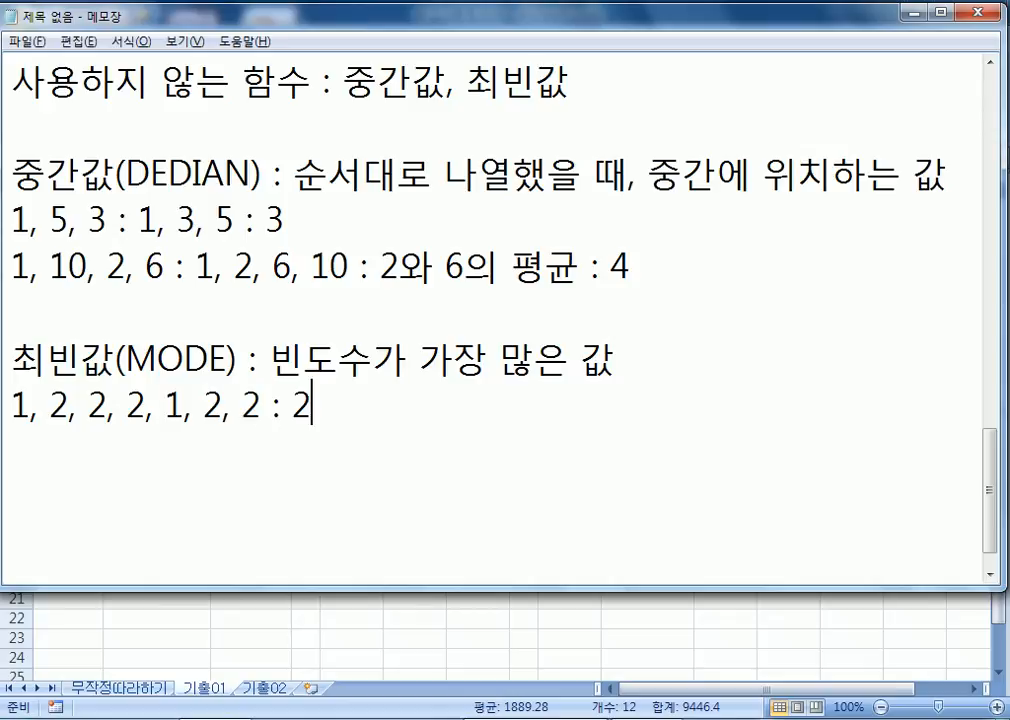
key(Return)
Highlight the 최빈값 definition, its example answer, and the function names DEDIAN and MODE in the notes
drag(268, 360, 466, 367)
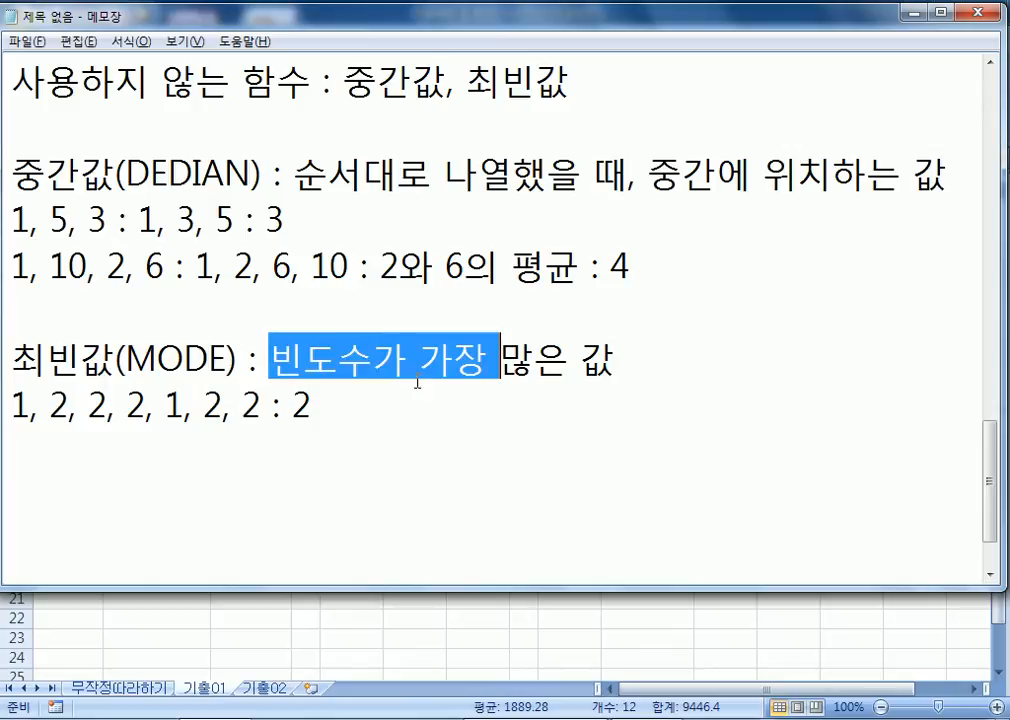
click(378, 403)
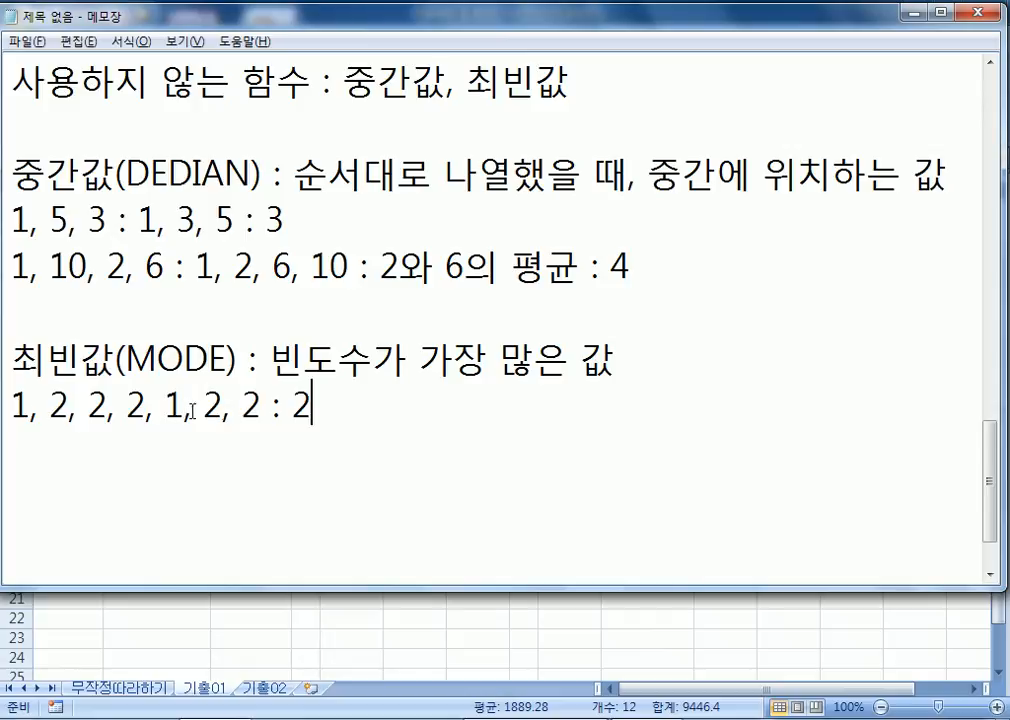
drag(301, 405, 327, 406)
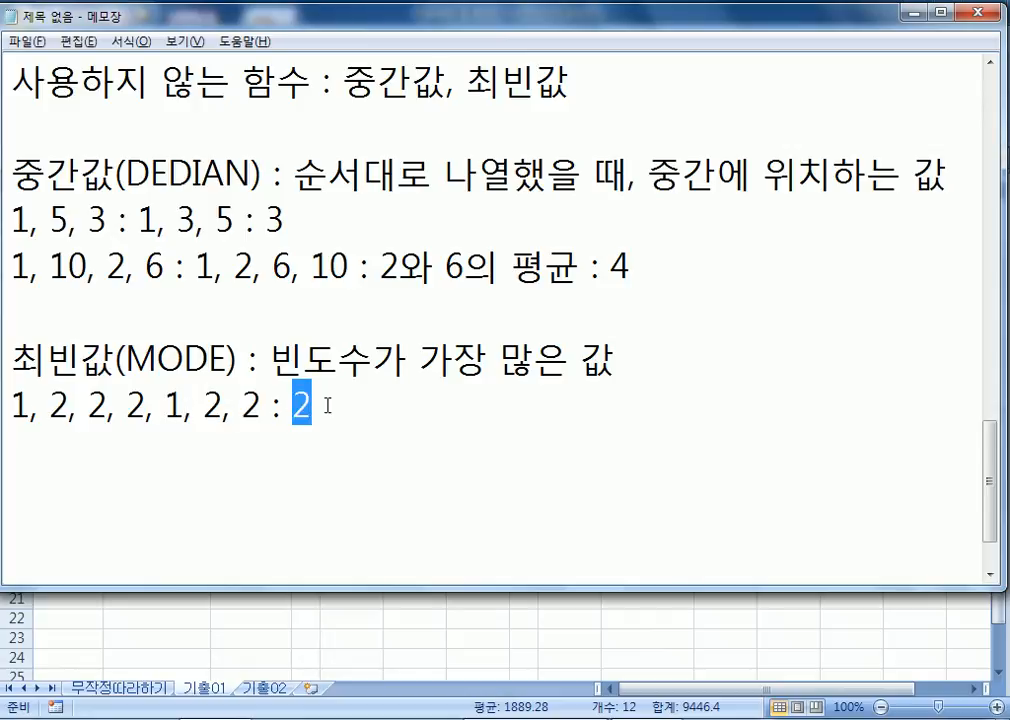
click(337, 429)
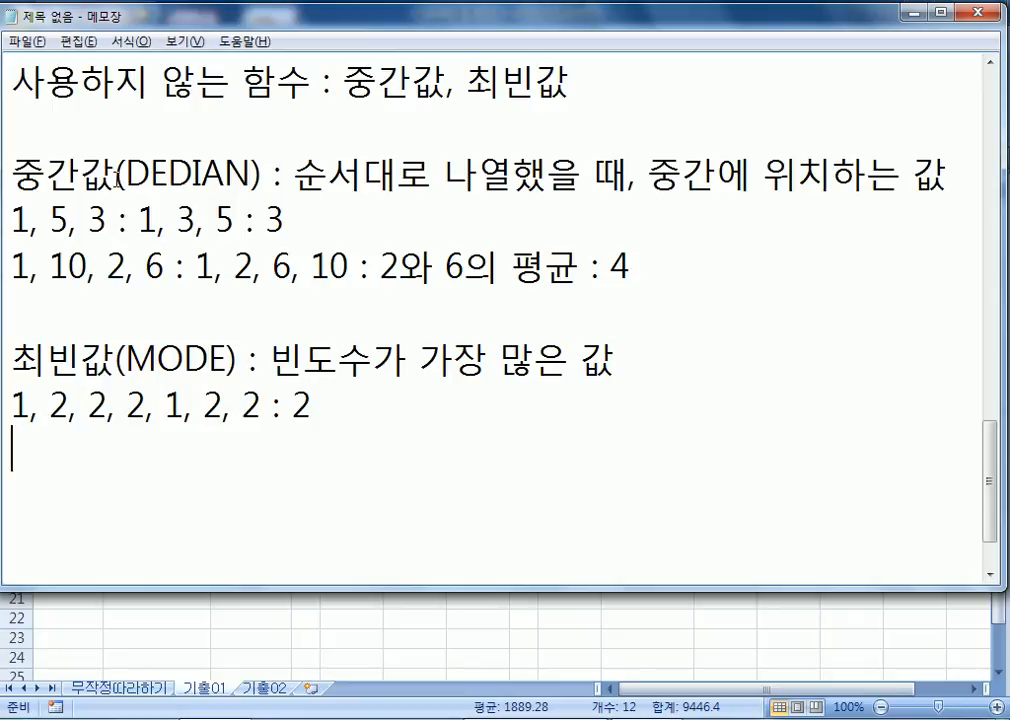
drag(125, 172, 249, 174)
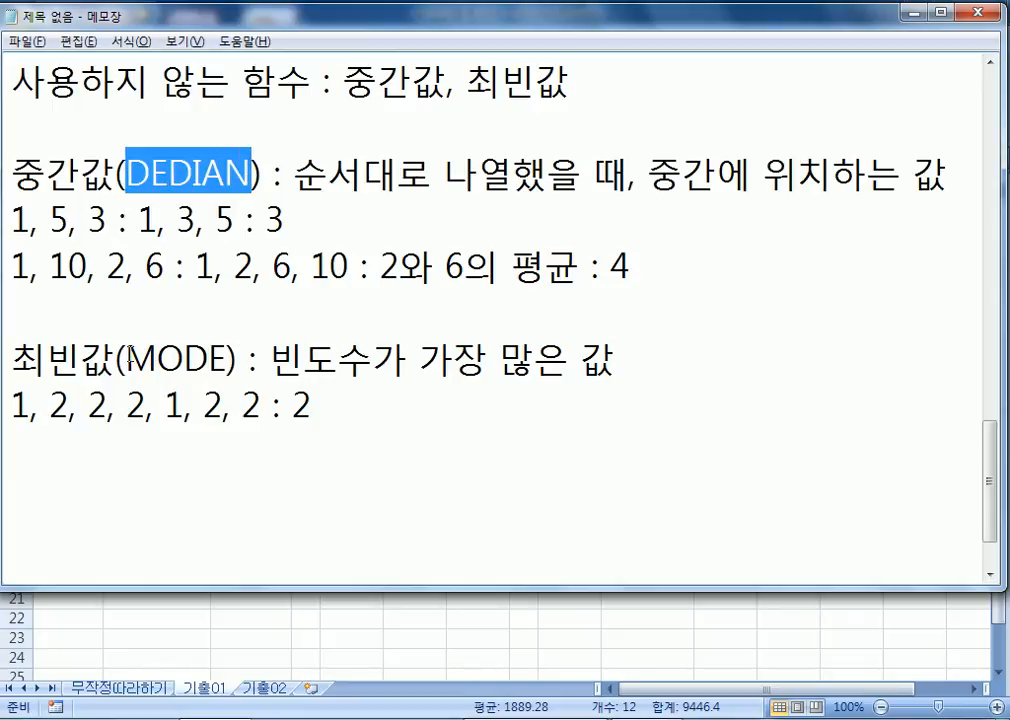
drag(126, 358, 227, 358)
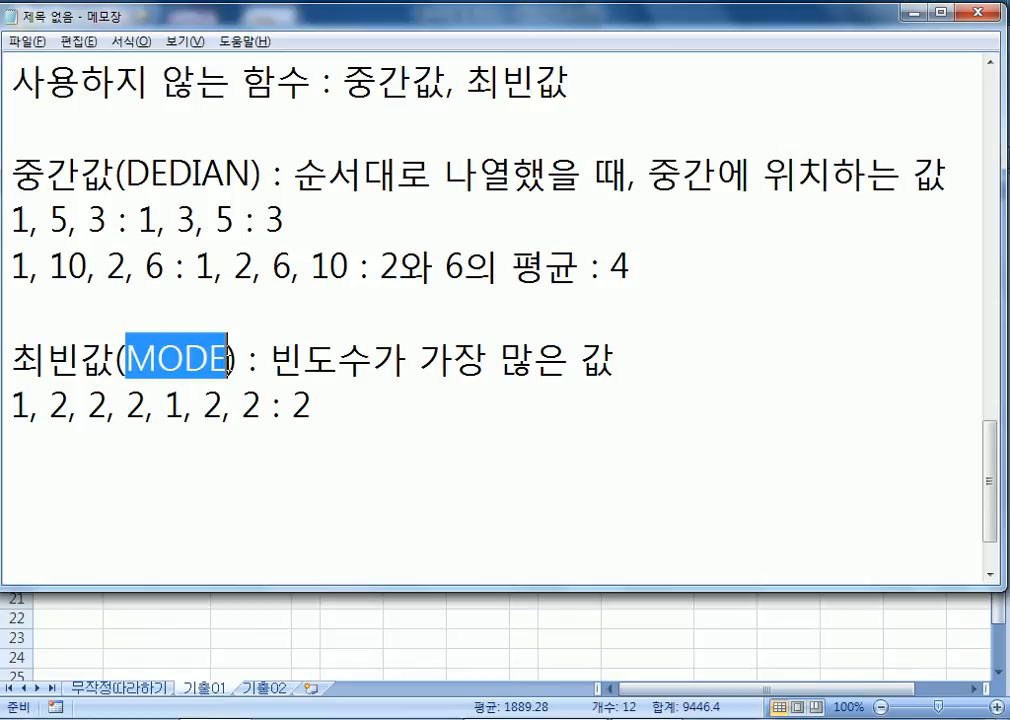
Switch to Excel and enter =MODE(G5:G16) in J15 for the 부산공항 입국자수 values
key(alt+Tab)
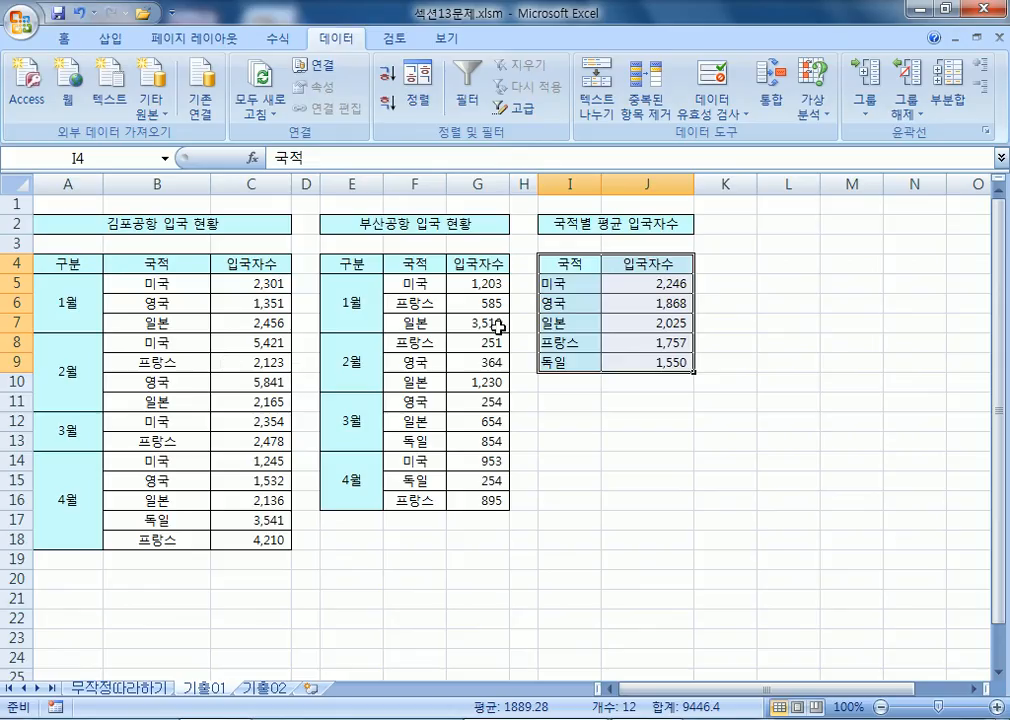
drag(492, 283, 480, 501)
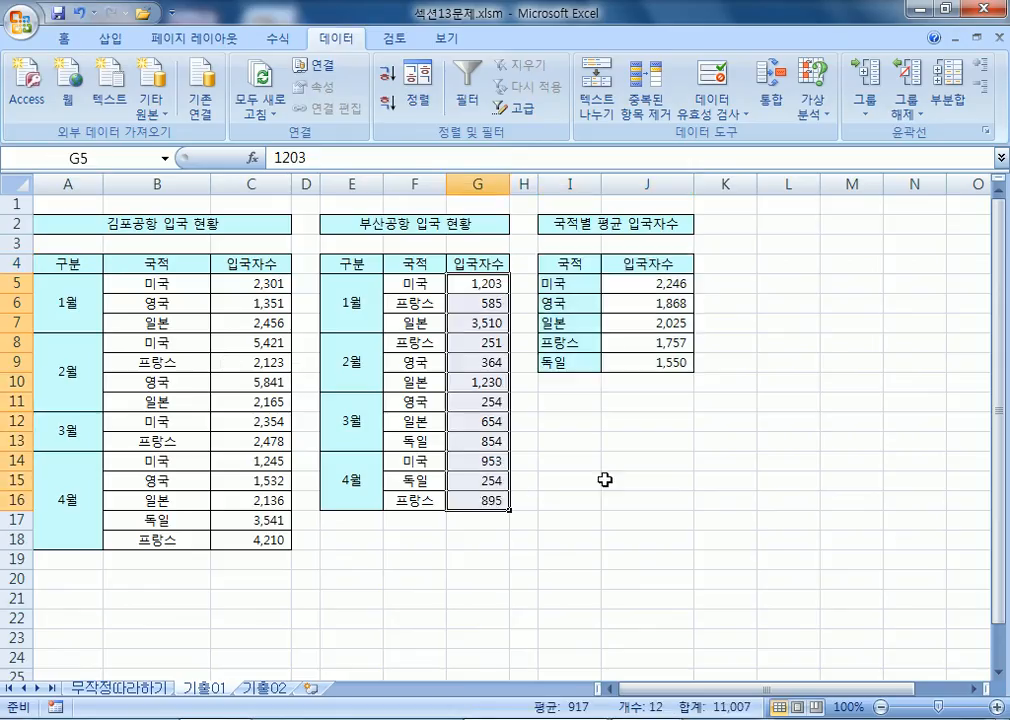
click(630, 480)
text(=ㅡㅐㅇ)
key(BackSpace)
key(BackSpace)
key(BackSpace)
text(MODE()
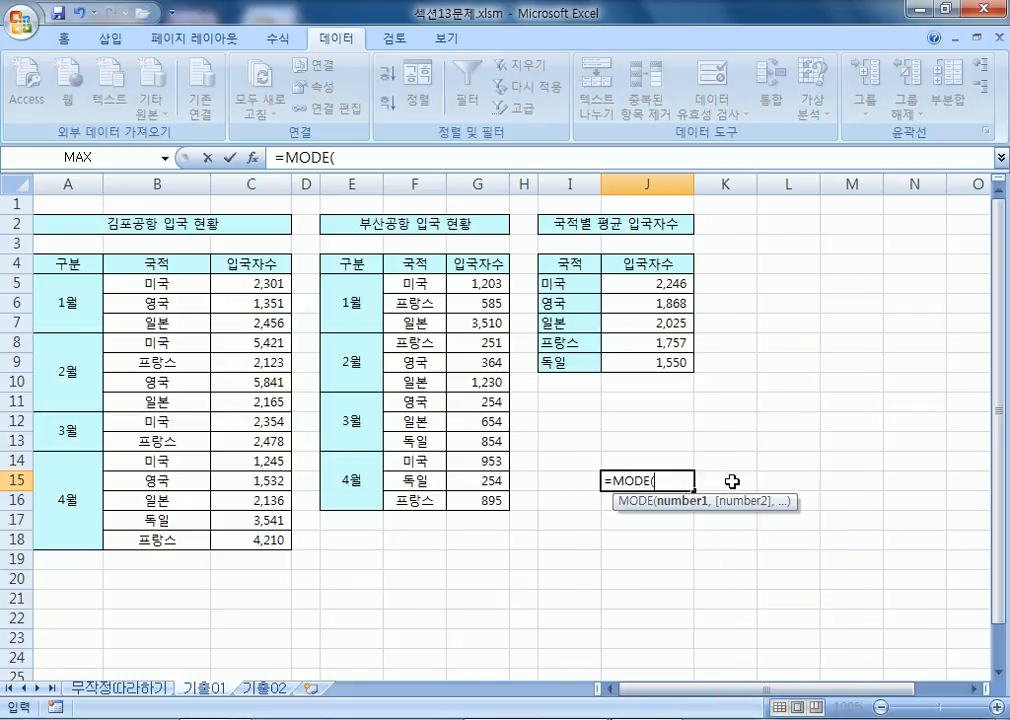
drag(476, 283, 483, 506)
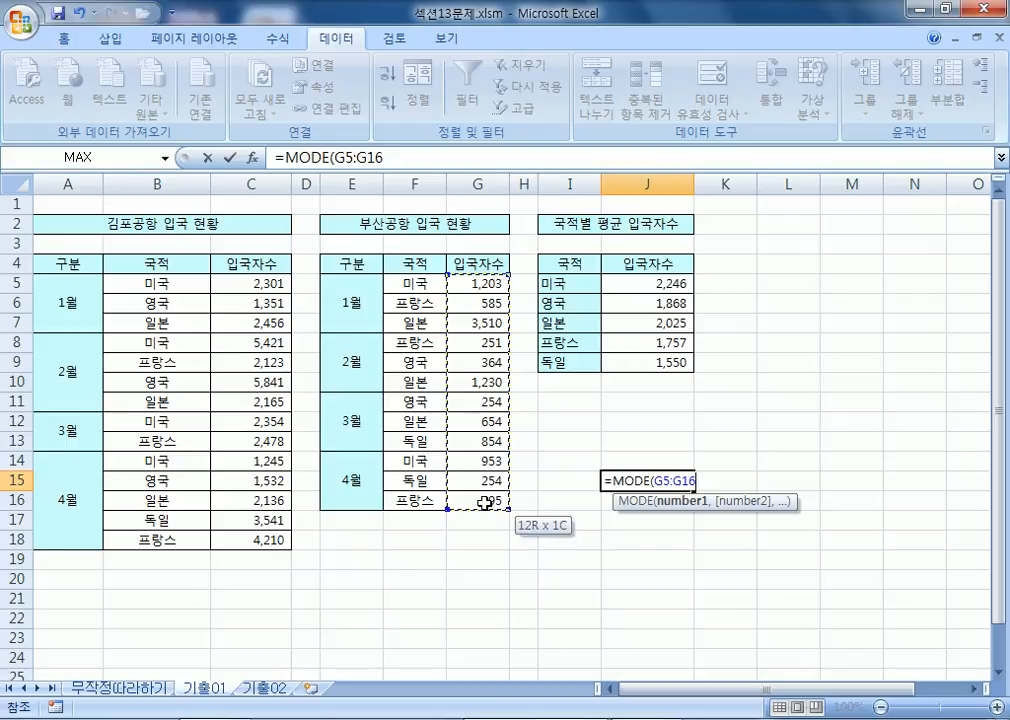
key(Return)
click(665, 477)
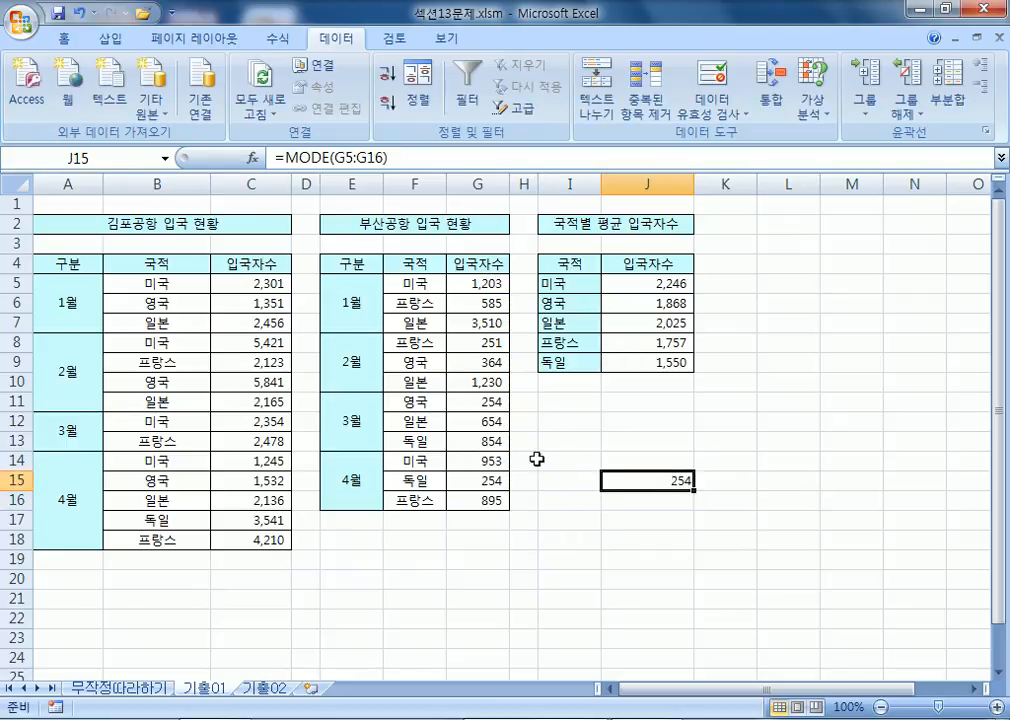
Mark the matching values in G11 and G15, and set G15 to 255 to test the MODE formula
click(458, 400)
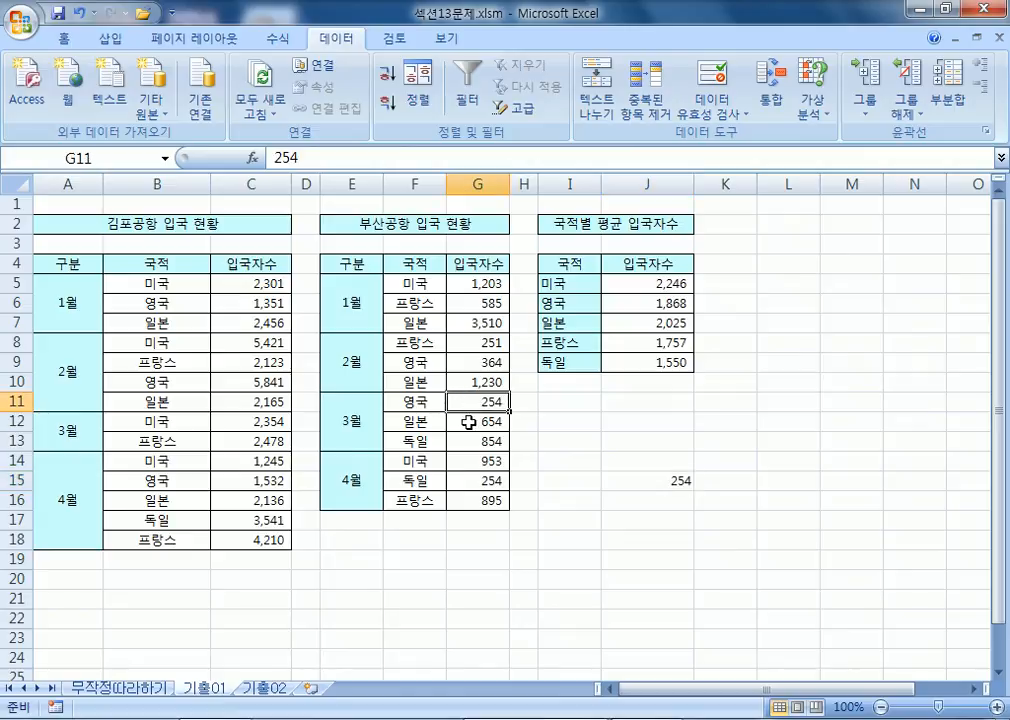
ctrl+click(474, 480)
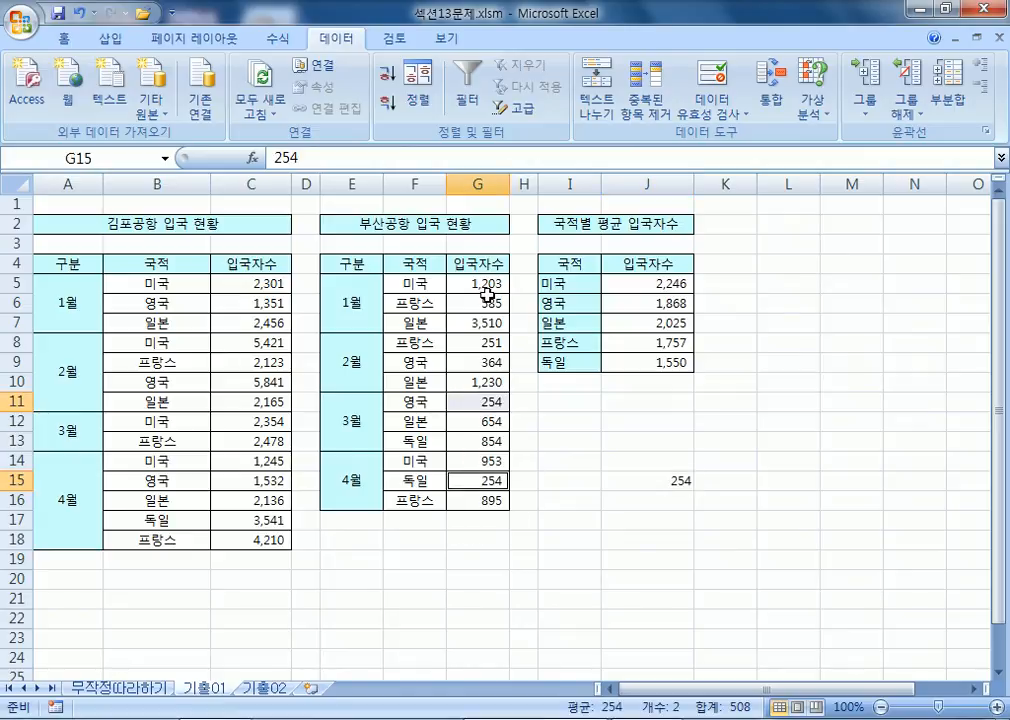
click(478, 479)
text(255)
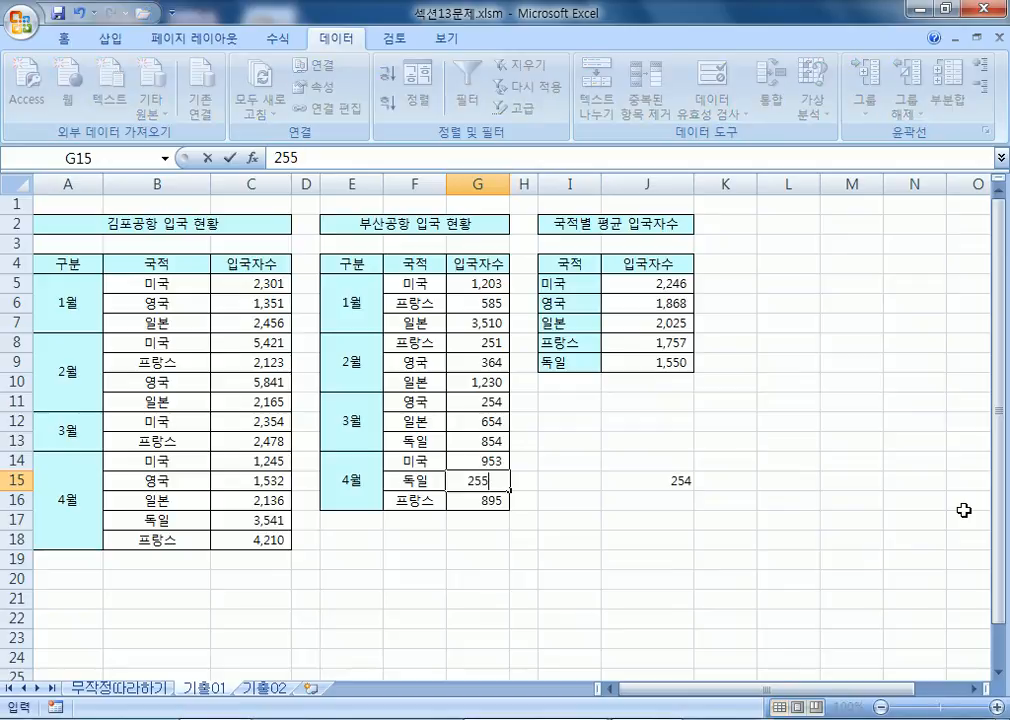
key(Return)
key(Up)
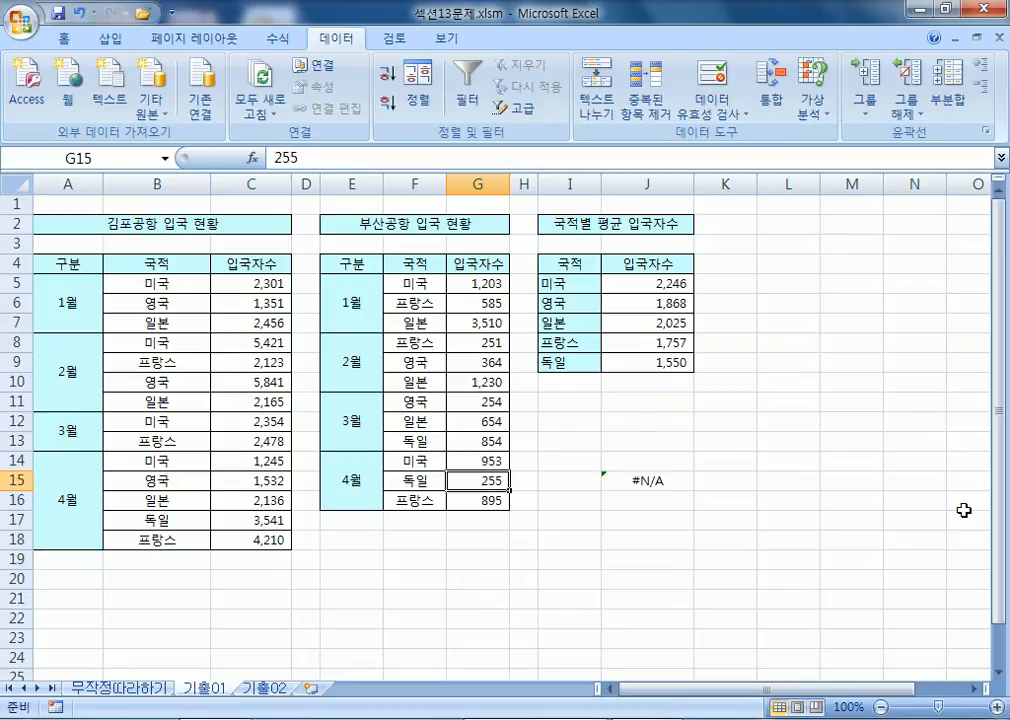
Undo the change to G15 and compare G11 and G15 with the MODE result in J15
scroll(665, 399, down, 2)
scroll(490, 246, up, 1)
drag(478, 224, 482, 442)
click(644, 423)
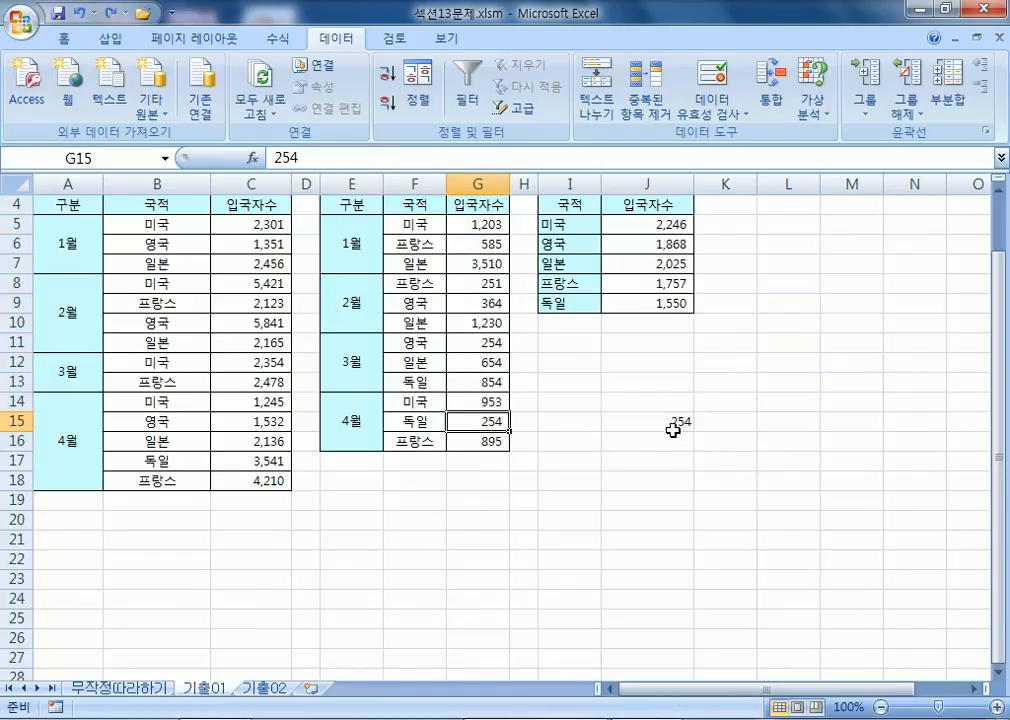
ctrl+click(476, 341)
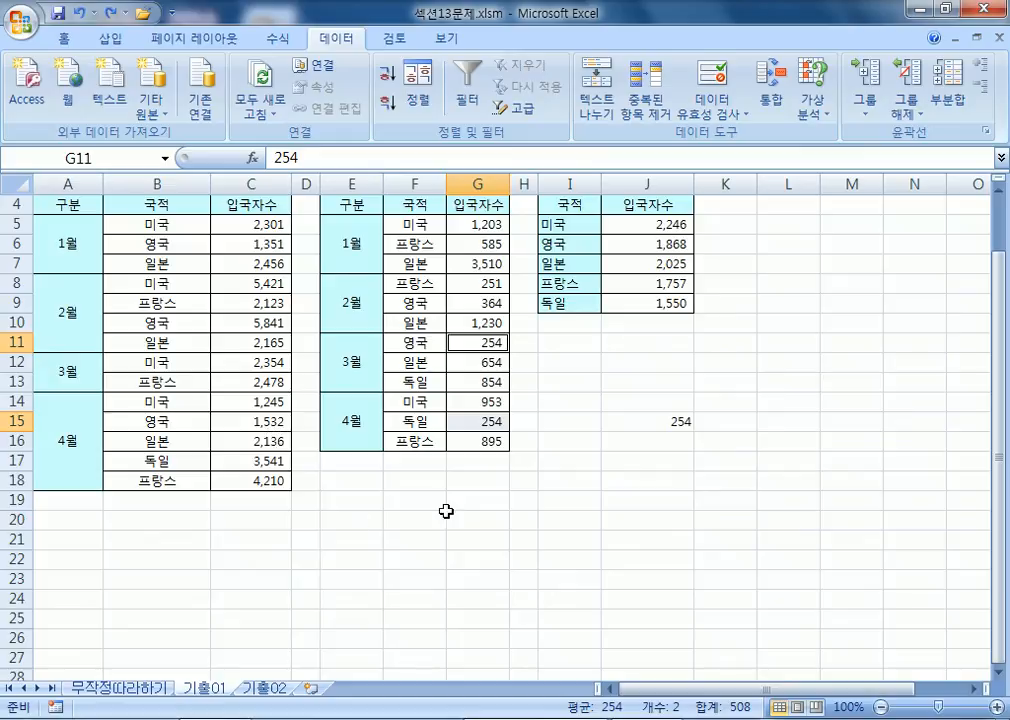
Enter =MODE(J5:J9) in K10 for the 국적별 평균 입국자수 values and select that formula cell
click(752, 324)
text(=MODE()
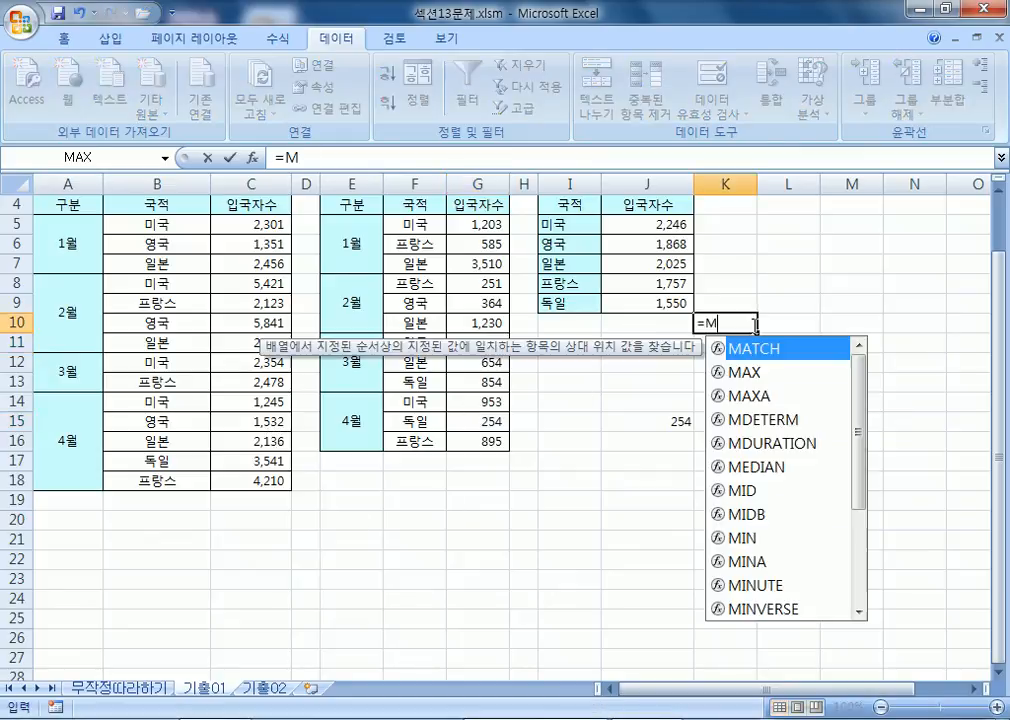
drag(631, 223, 638, 296)
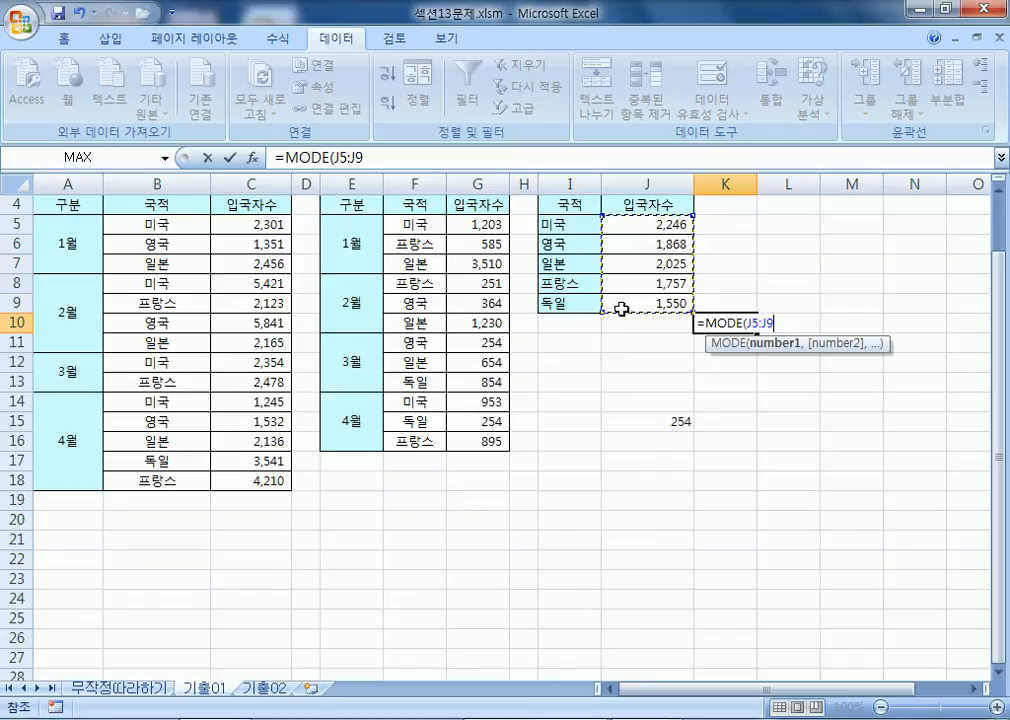
key(Return)
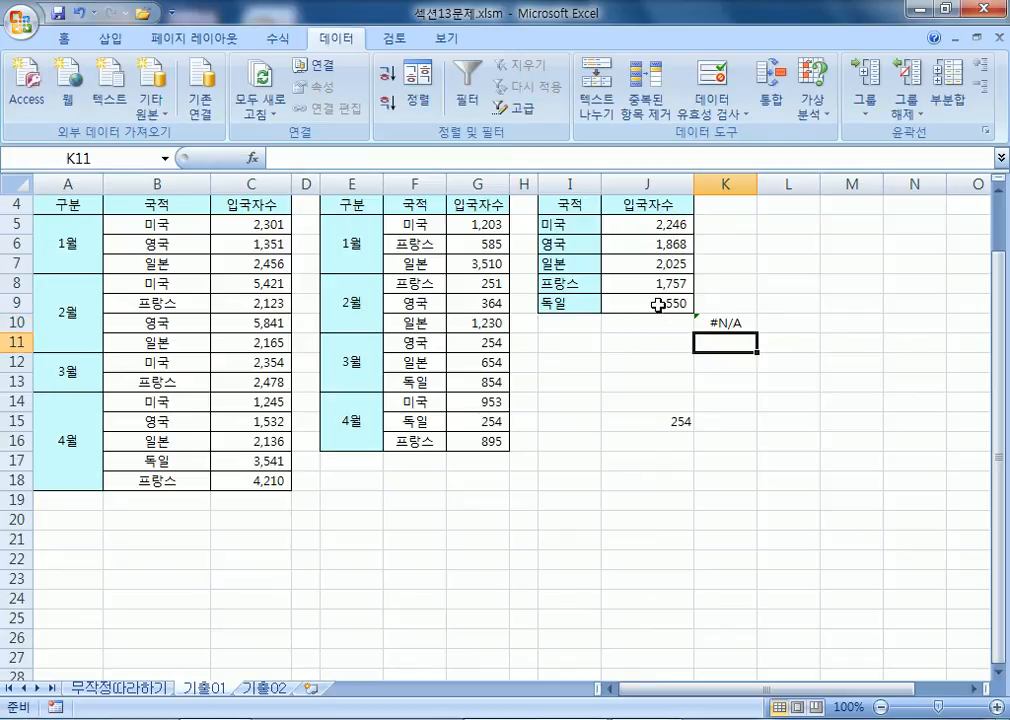
click(738, 325)
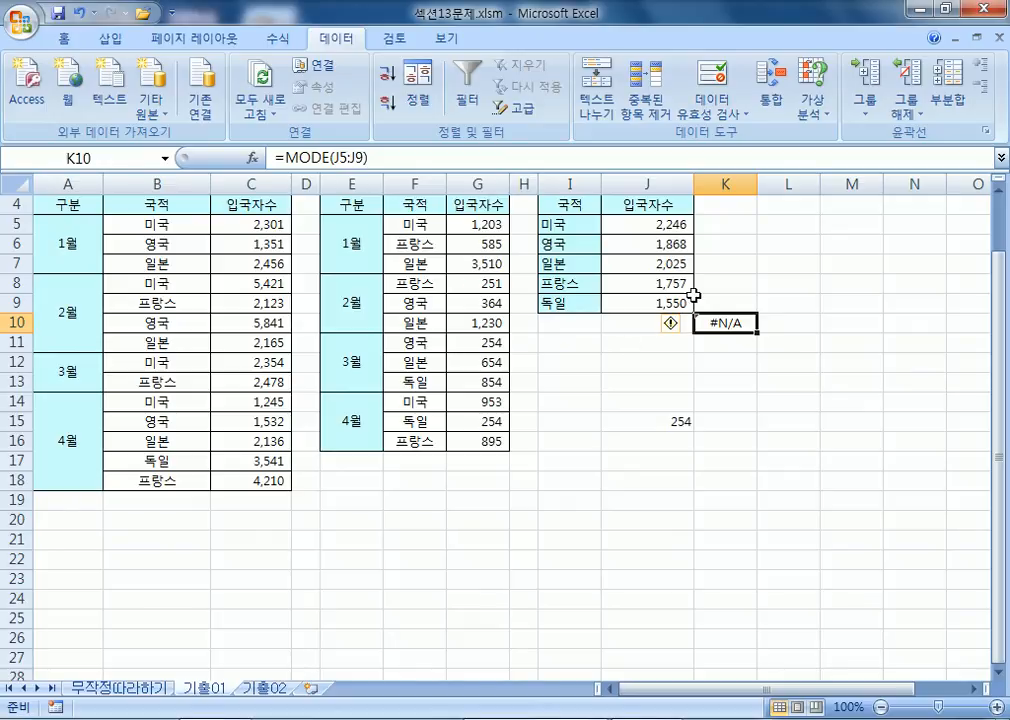
Enter =MEDIAN(J5:J9) in J11, below the 국적별 평균 입국자수 table
click(649, 340)
text(=DEM)
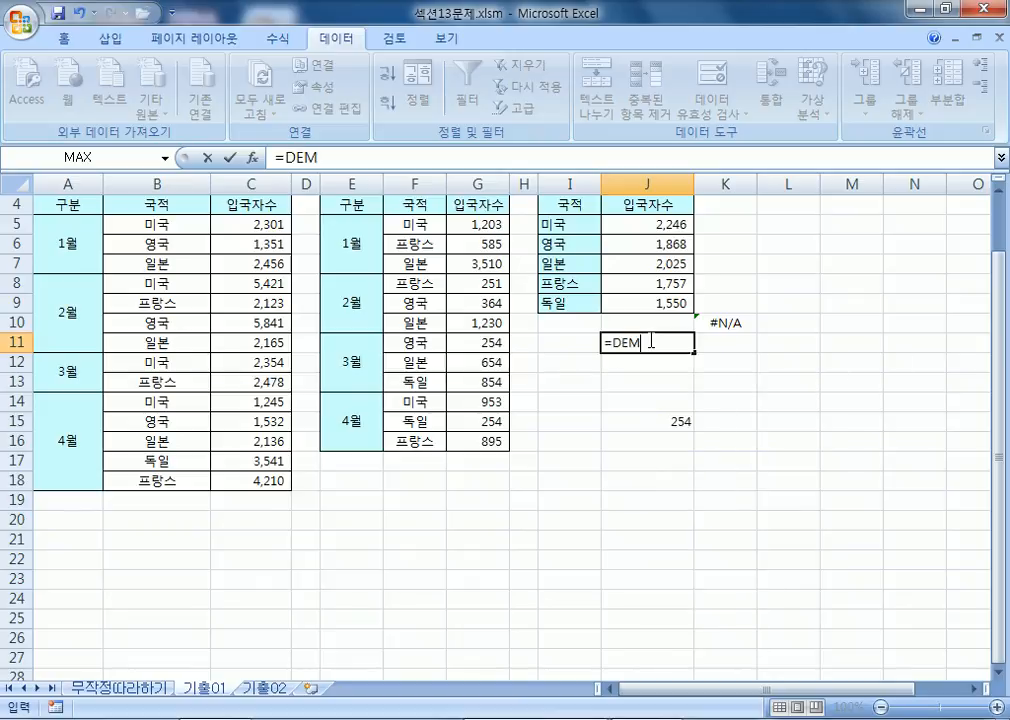
key(BackSpace)
text(D)
key(BackSpace)
key(BackSpace)
key(BackSpace)
text(MED)
key(Tab)
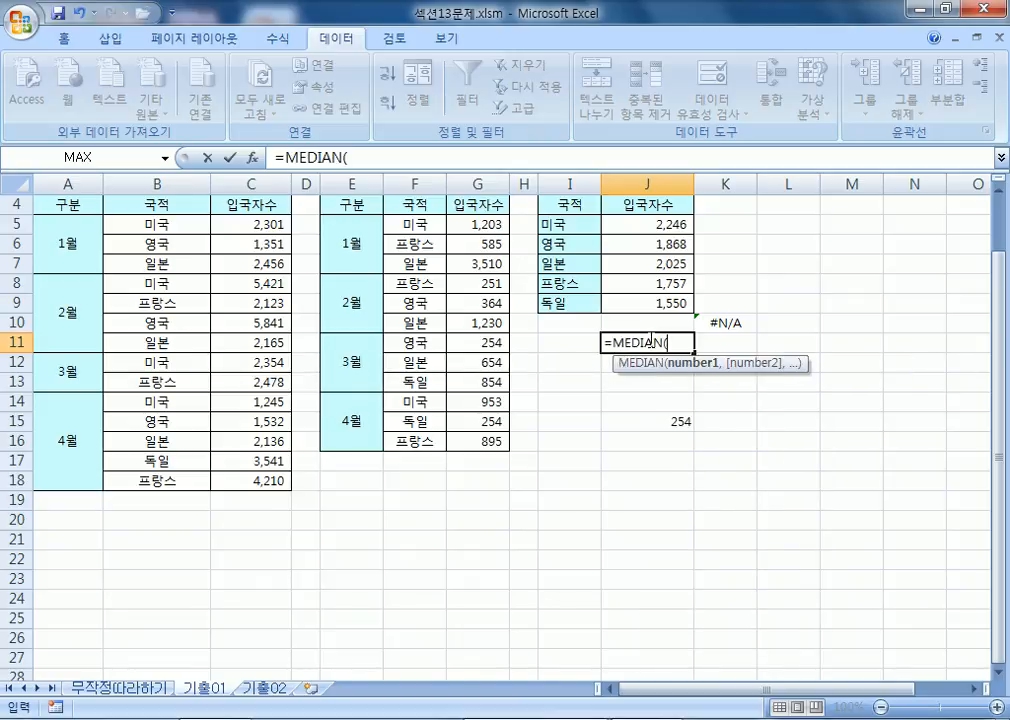
drag(643, 226, 646, 303)
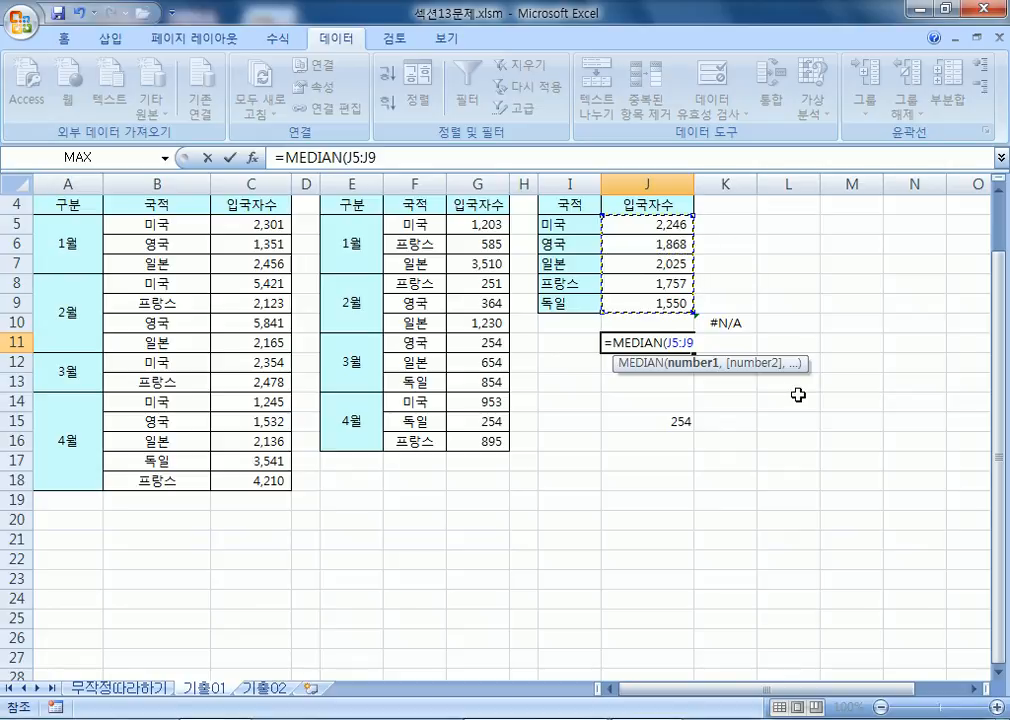
key(Return)
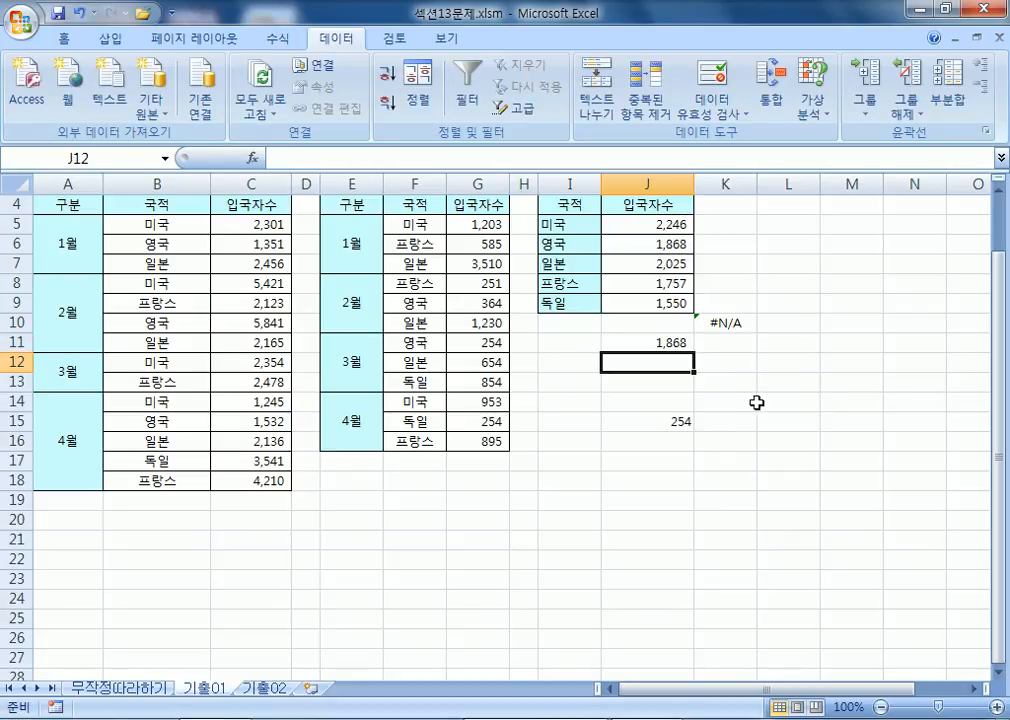
Examine the values in J5:J9 one by one in ascending order to locate the median
drag(638, 228, 626, 302)
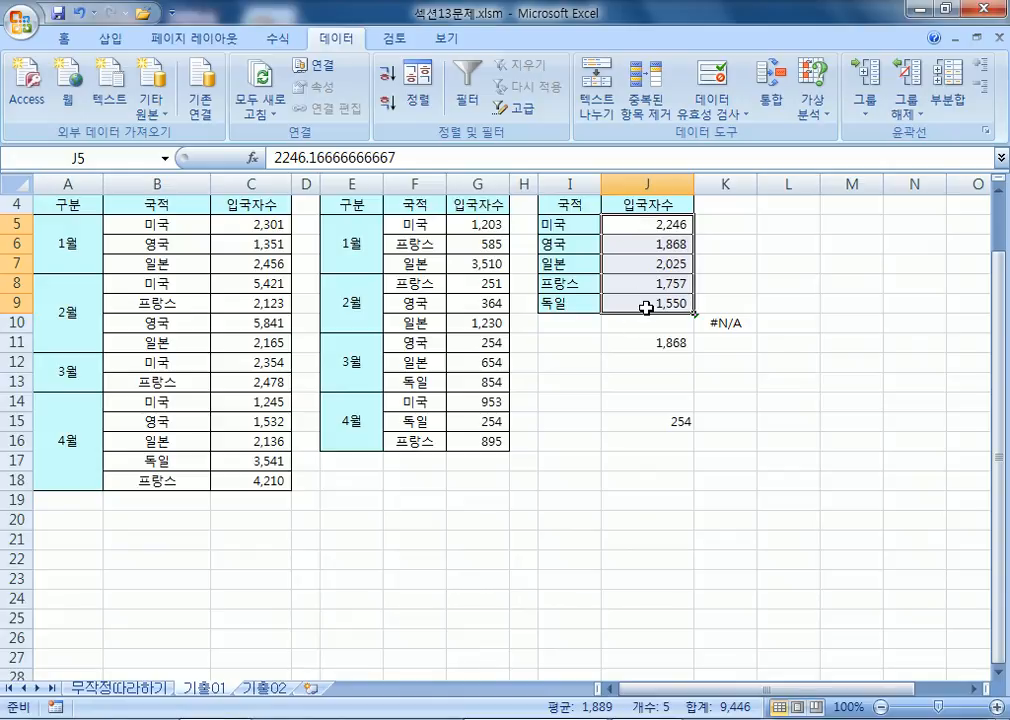
click(633, 298)
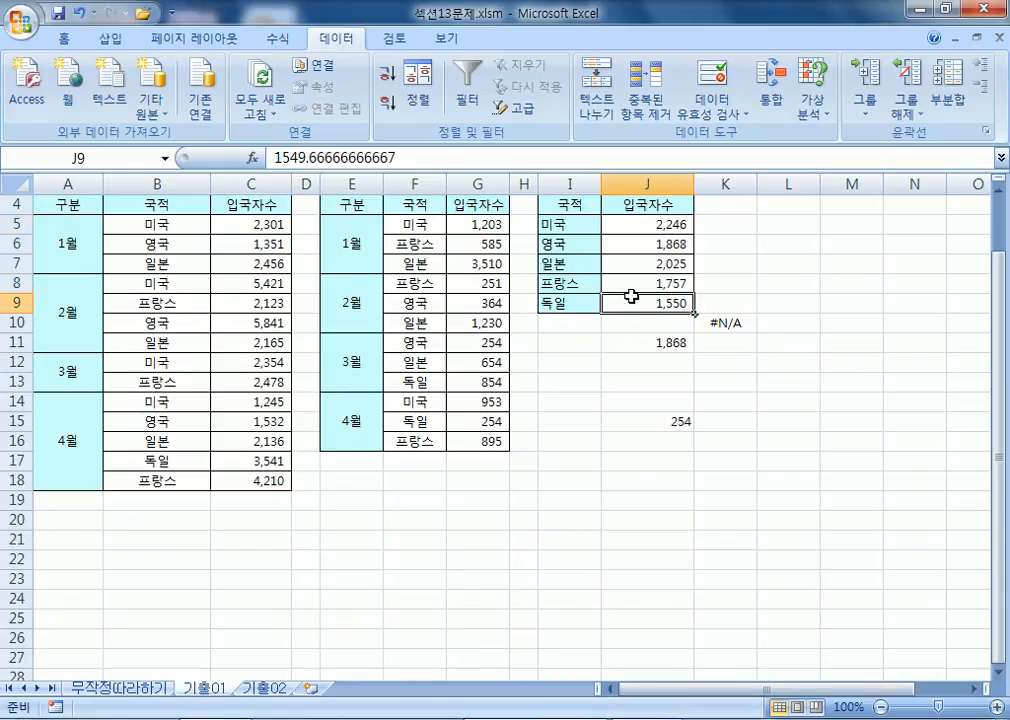
click(640, 285)
click(640, 243)
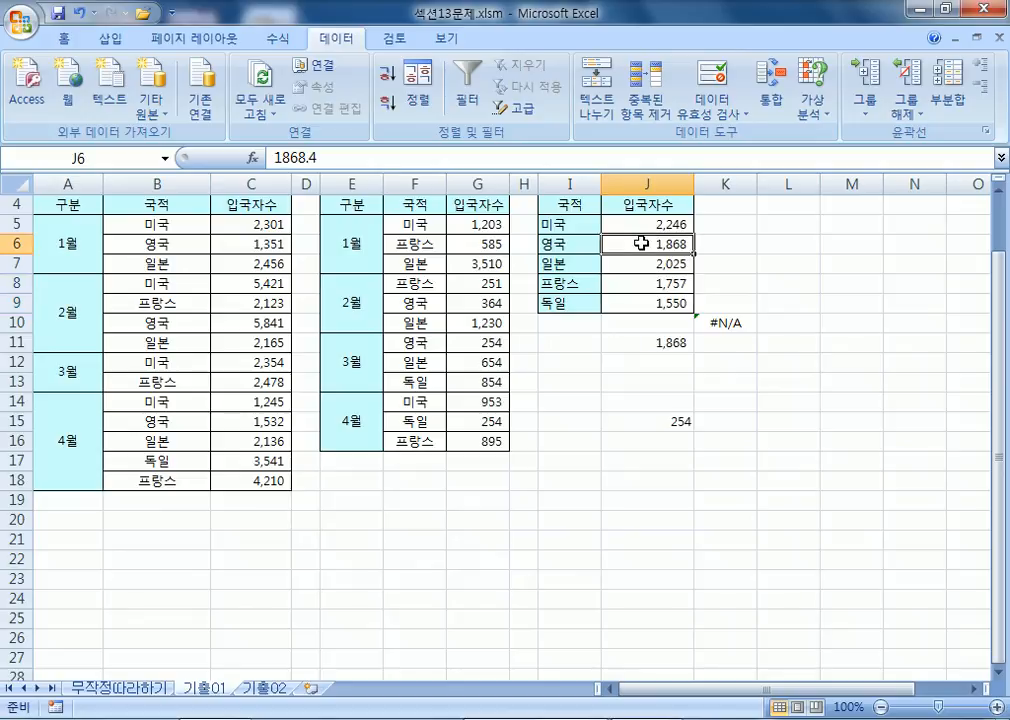
click(645, 263)
click(650, 227)
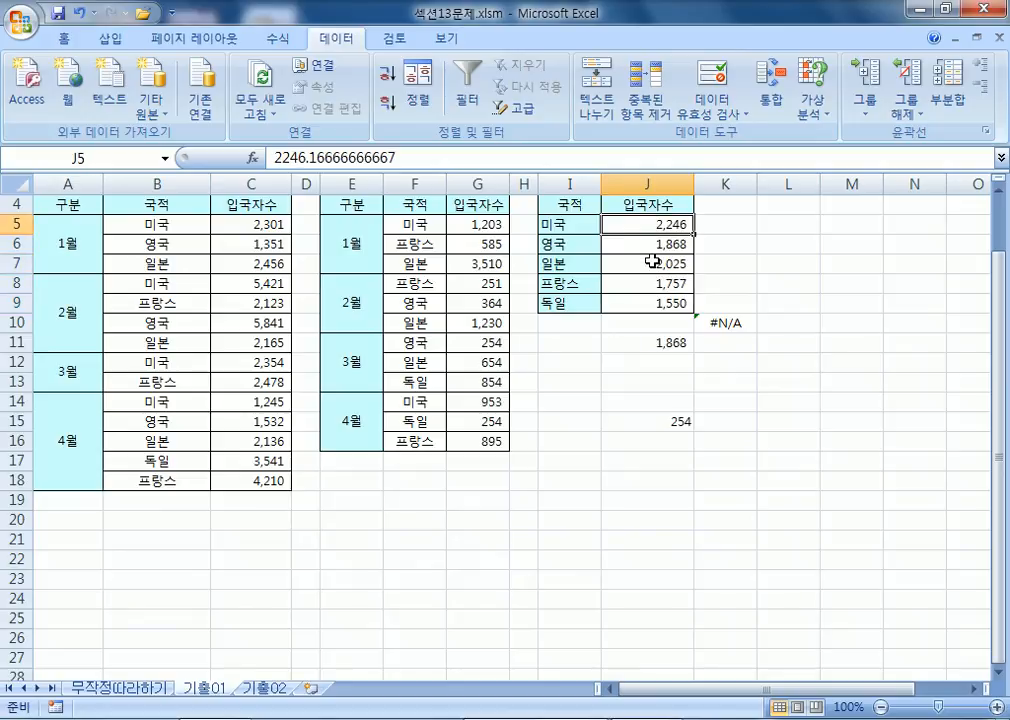
click(647, 245)
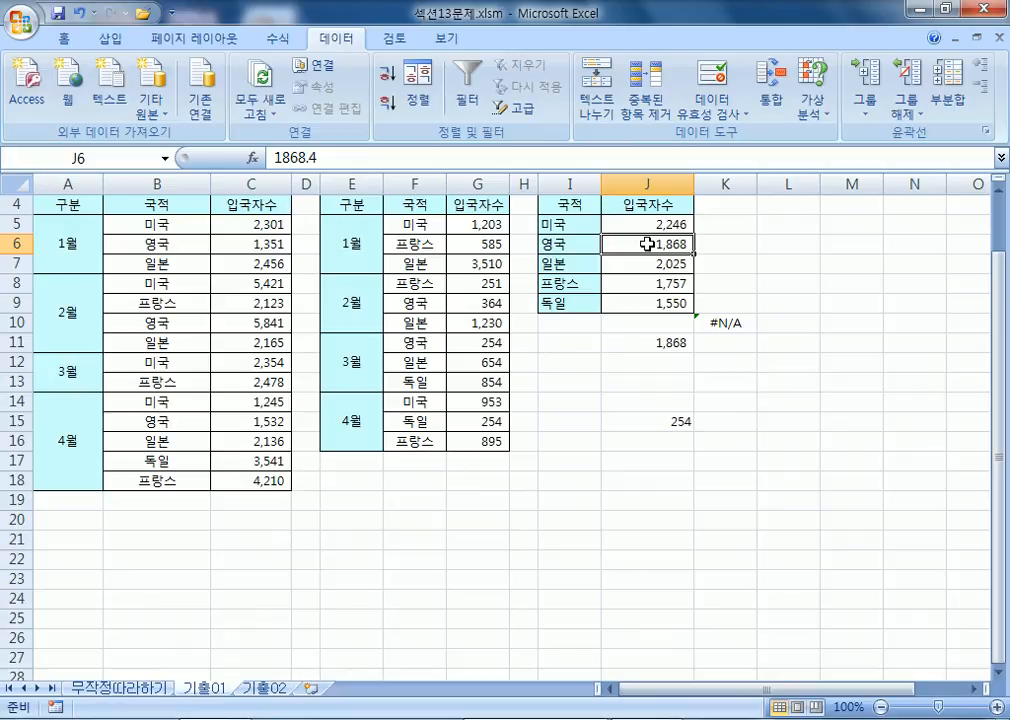
click(265, 718)
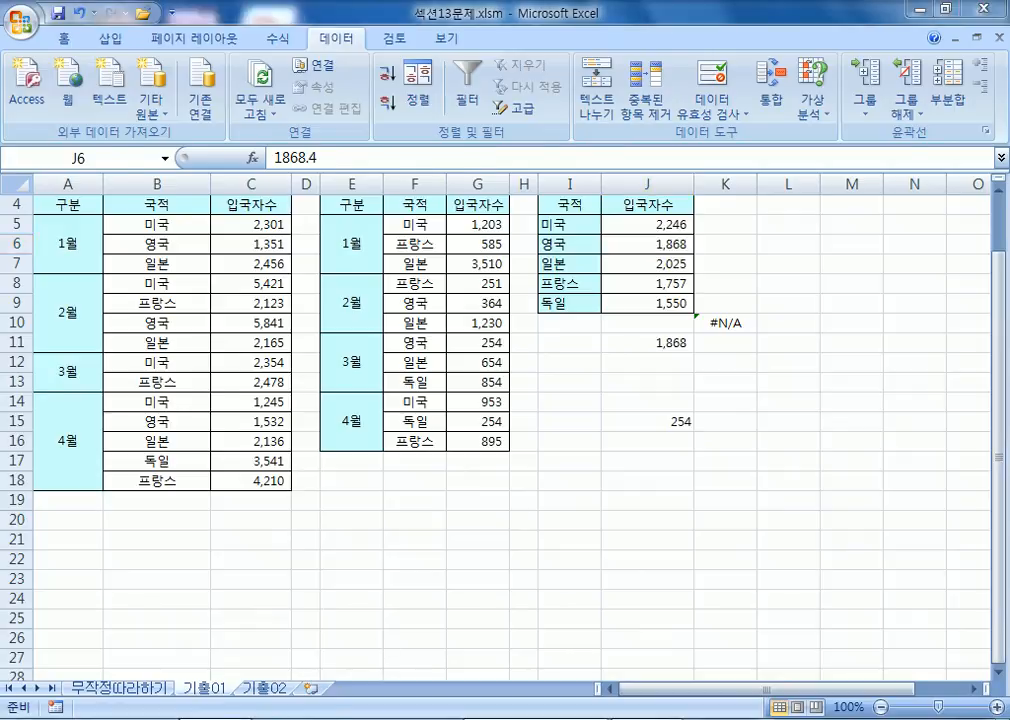
Switch to the Notepad notes and review the lists of common and unused functions under 통합
scroll(162, 417, up, 1)
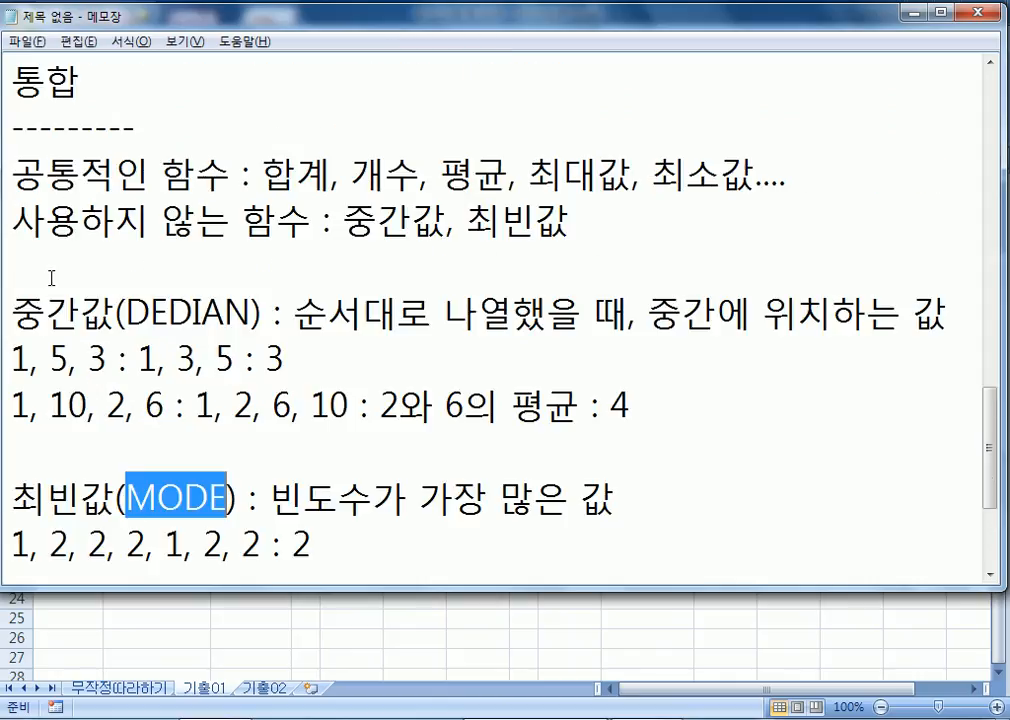
scroll(42, 215, up, 1)
click(171, 140)
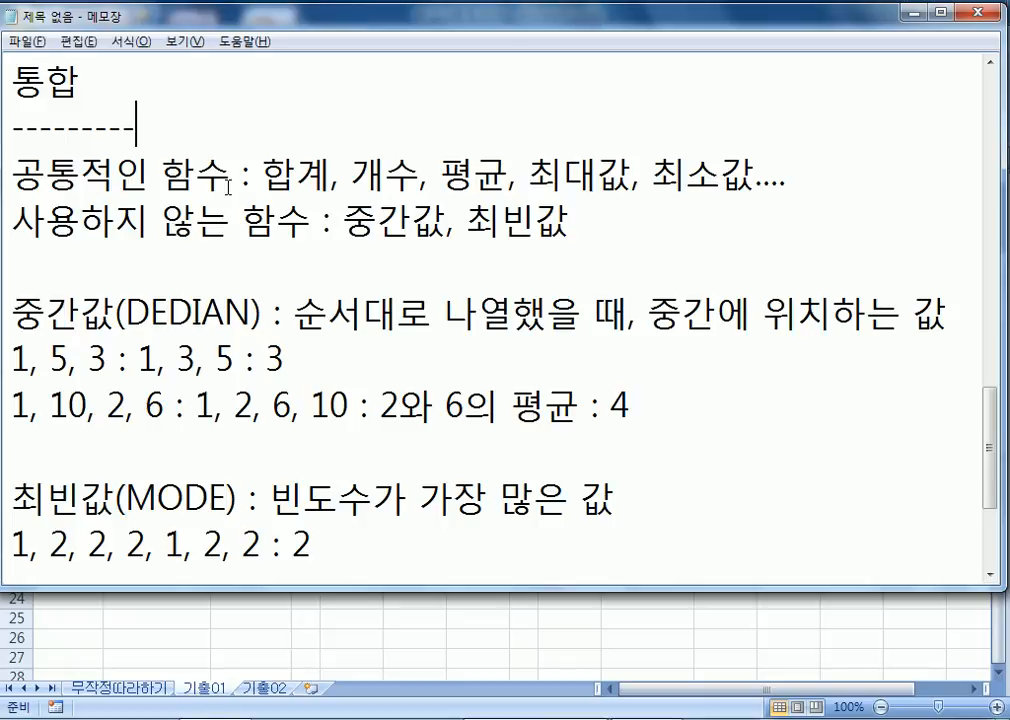
Switch back to Excel and examine the functions Consolidate offers for I4:J9, closing the dialog without consolidating
key(alt+Tab)
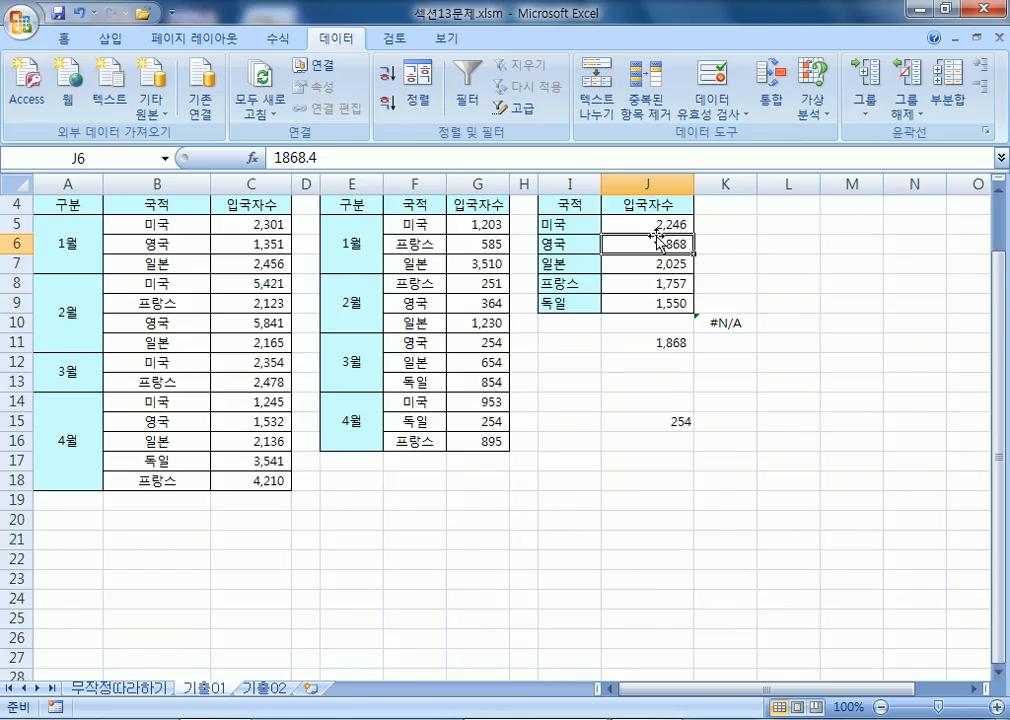
drag(579, 211, 636, 297)
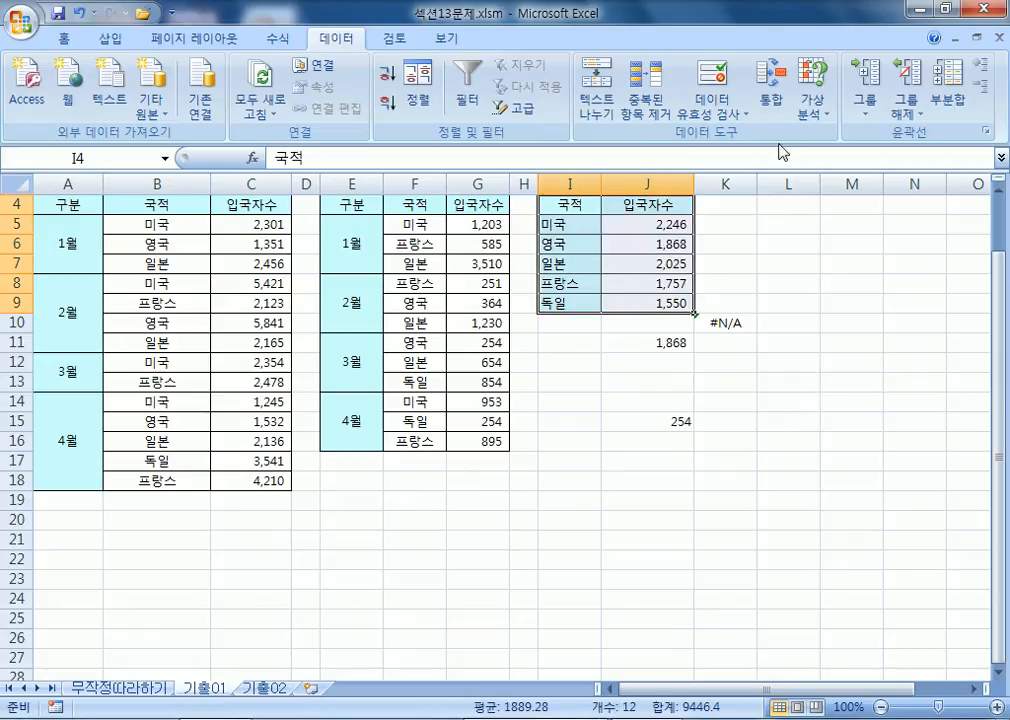
click(770, 100)
click(691, 100)
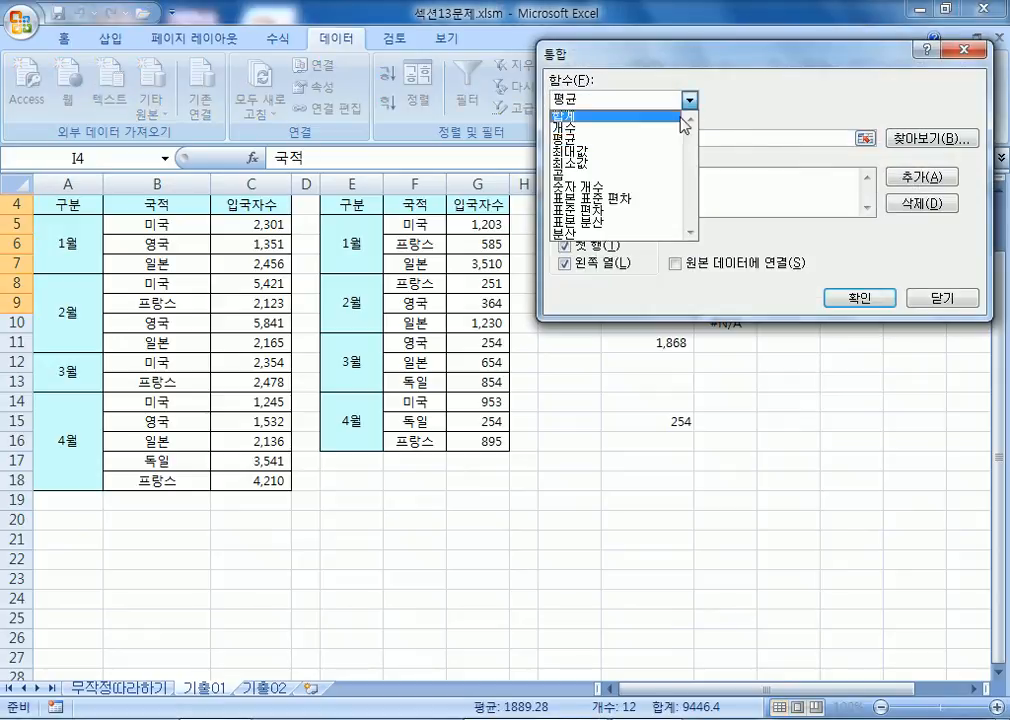
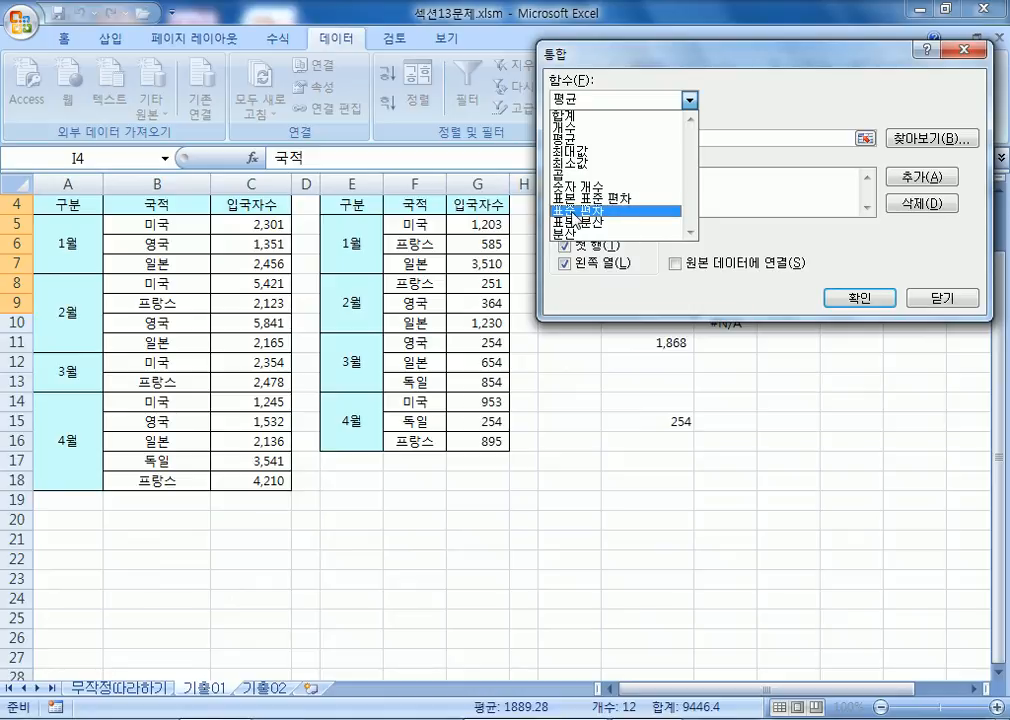
click(915, 299)
click(915, 299)
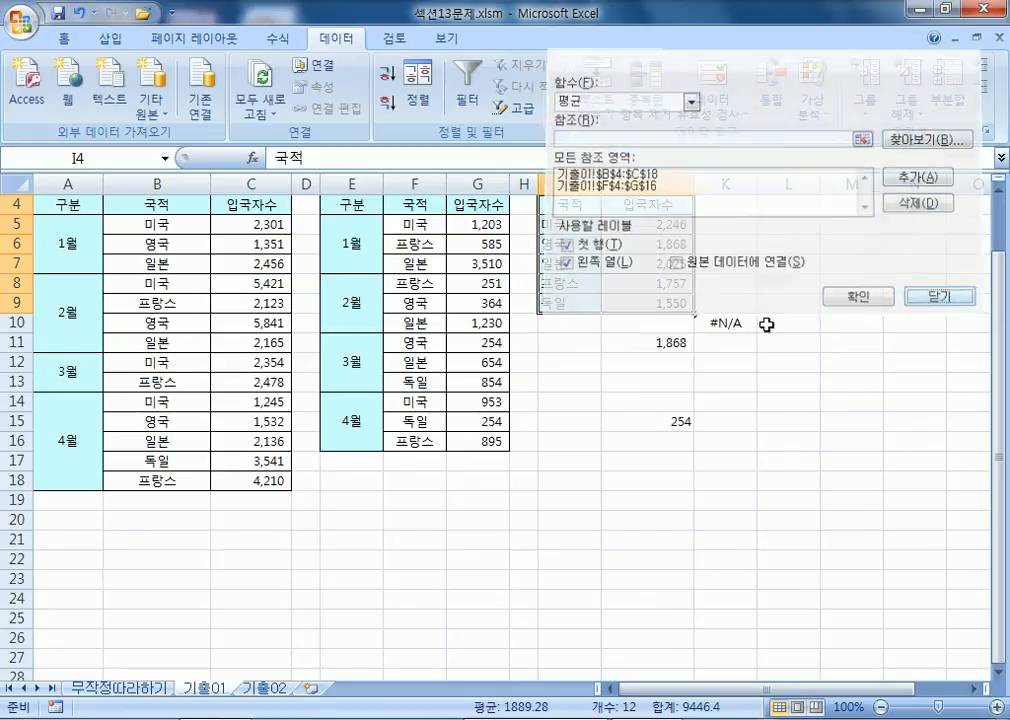
Switch to Notepad and review 부분합, 피벗테이블 and 통합 together with their unused functions, 중간값 and 최빈값
key(alt+Tab)
scroll(43, 298, up, 2)
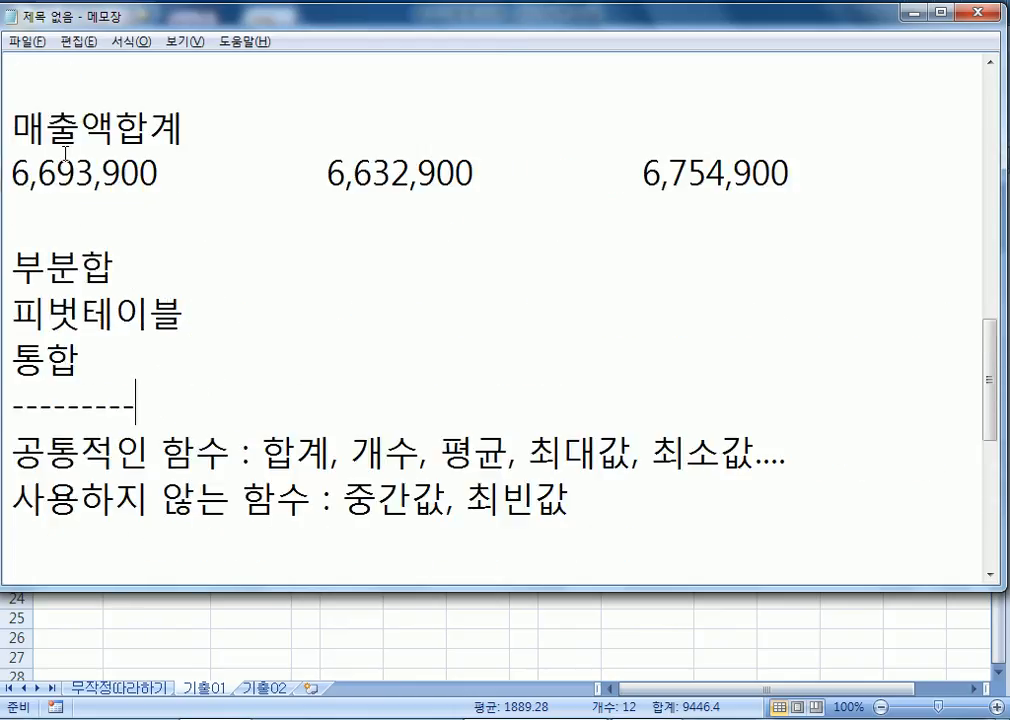
drag(12, 313, 199, 312)
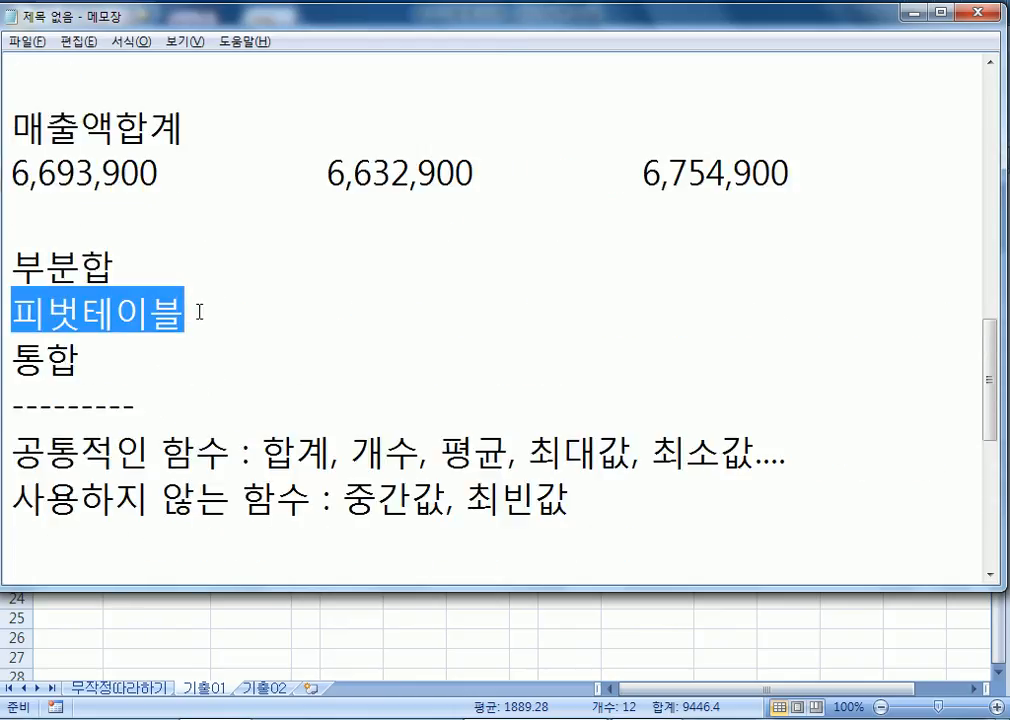
drag(12, 358, 80, 360)
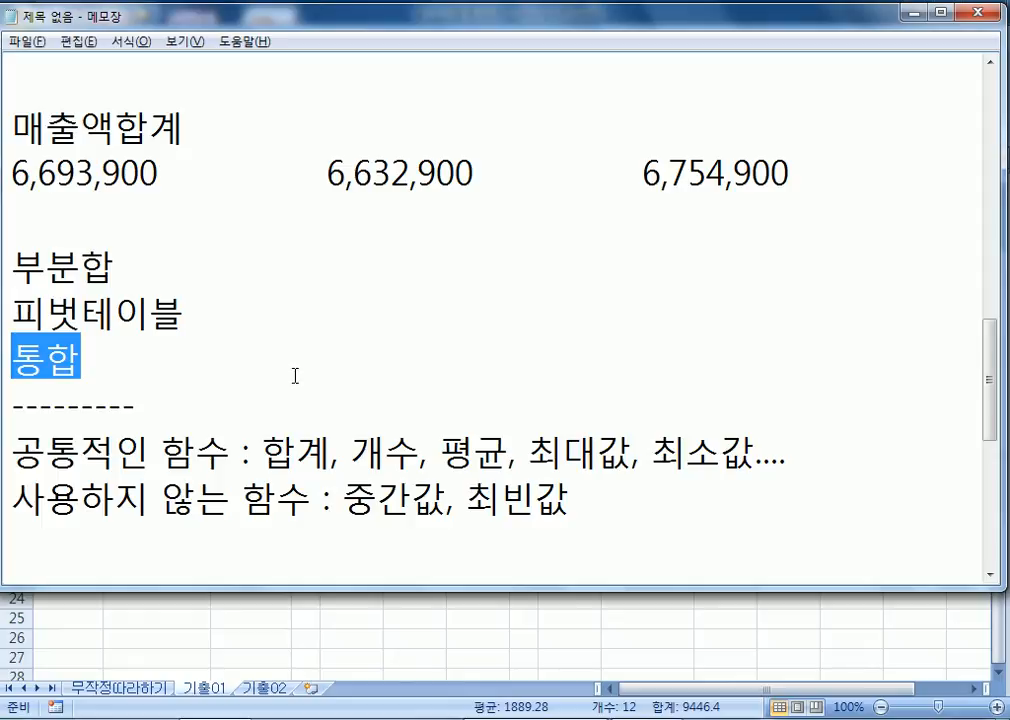
scroll(309, 372, down, 2)
drag(354, 208, 584, 219)
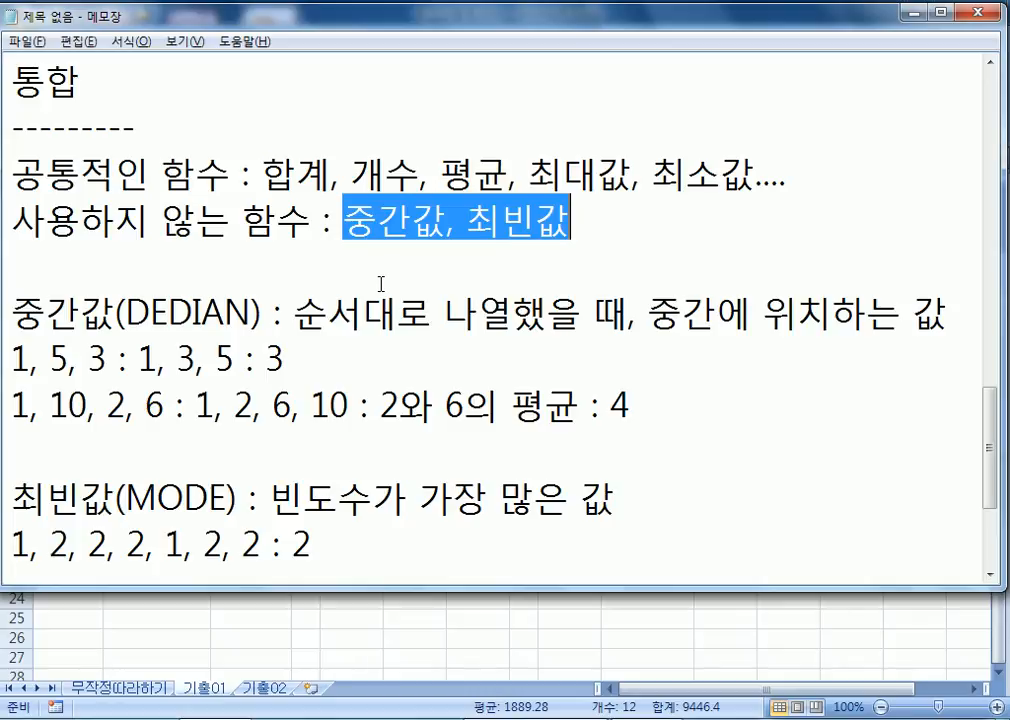
Review the definitions and number examples of 중간값 and 최빈값 (MODE) in the notes
scroll(380, 284, down, 1)
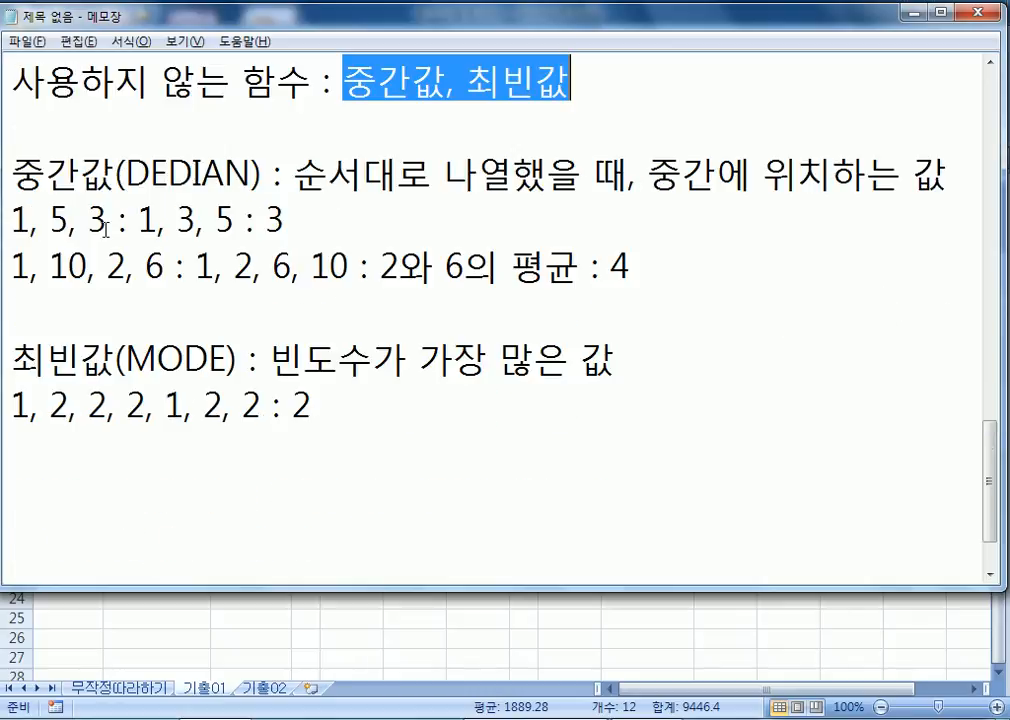
drag(12, 175, 258, 174)
drag(12, 356, 240, 358)
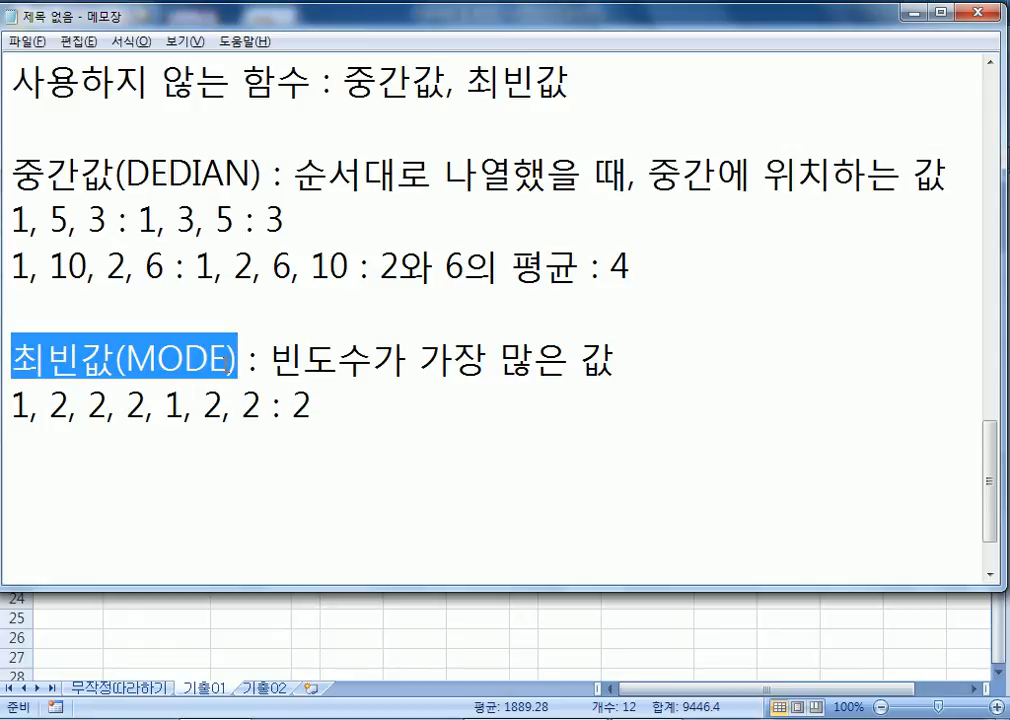
click(99, 488)
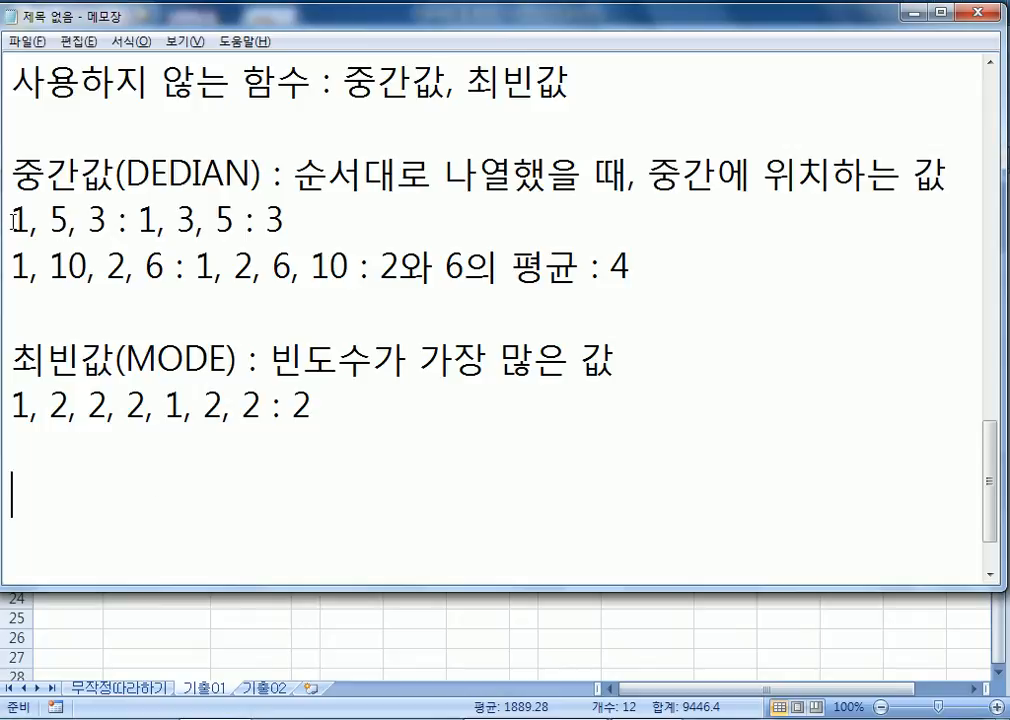
drag(10, 268, 165, 267)
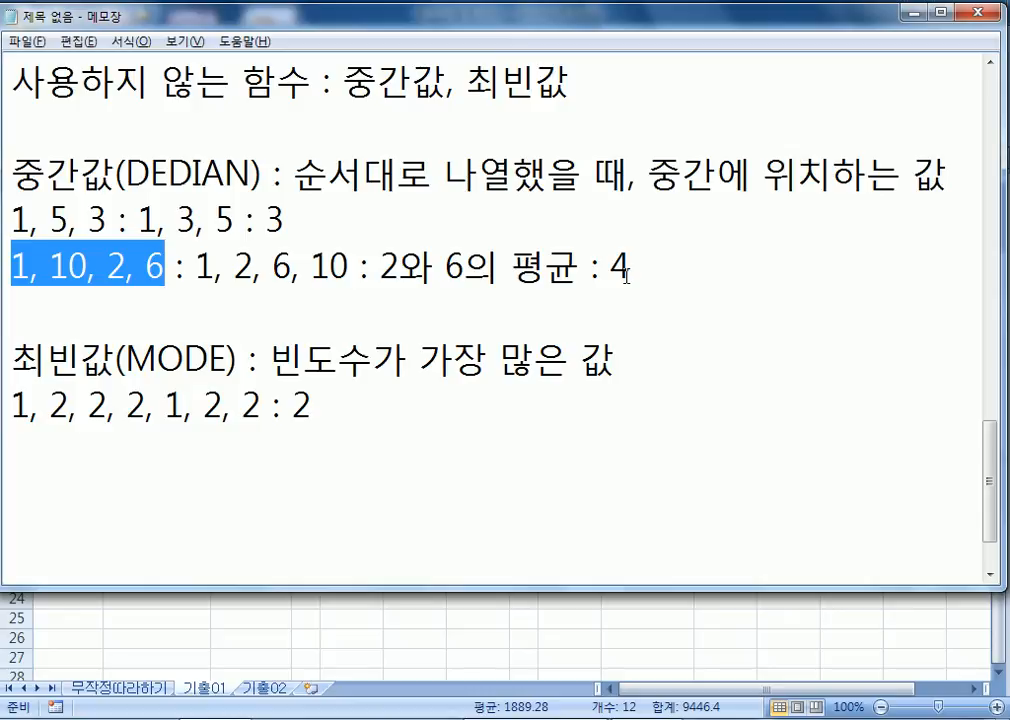
drag(17, 411, 334, 406)
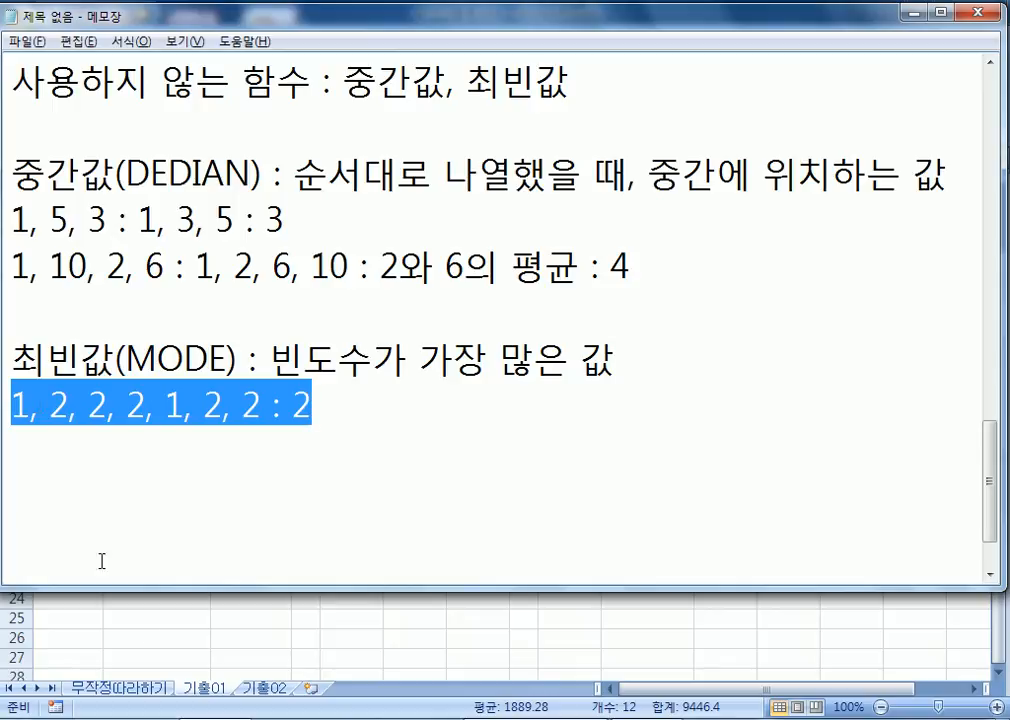
Switch to Excel and open 섹션14문제.xlsm from the 01 섹션 folder
key(alt+Tab)
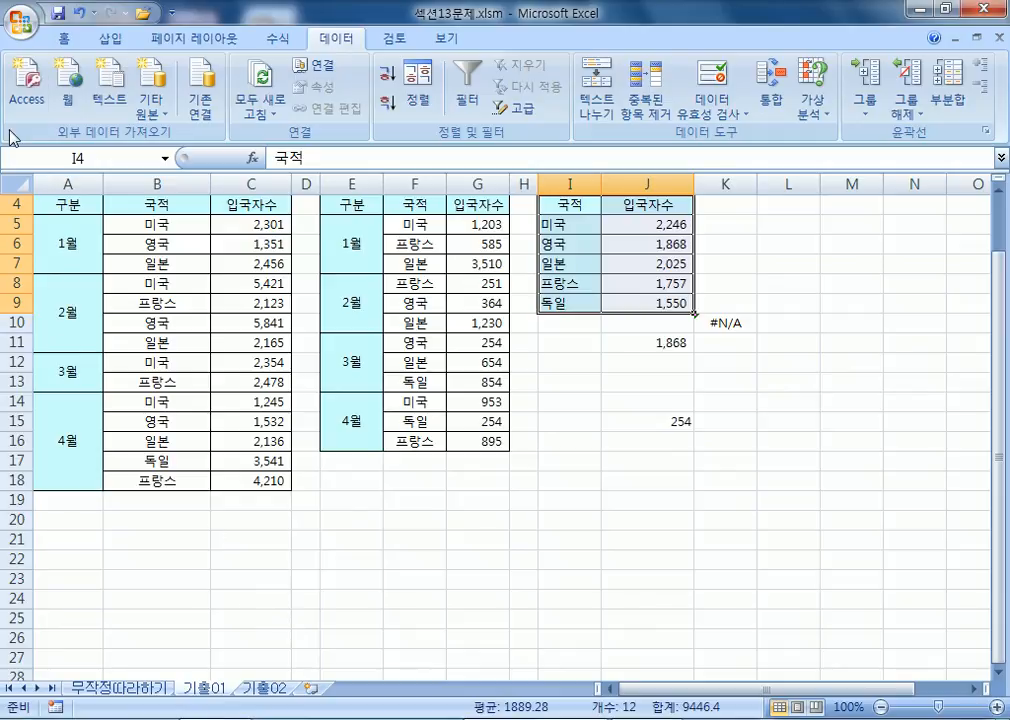
click(18, 28)
click(50, 106)
click(321, 323)
scroll(330, 320, down, 6)
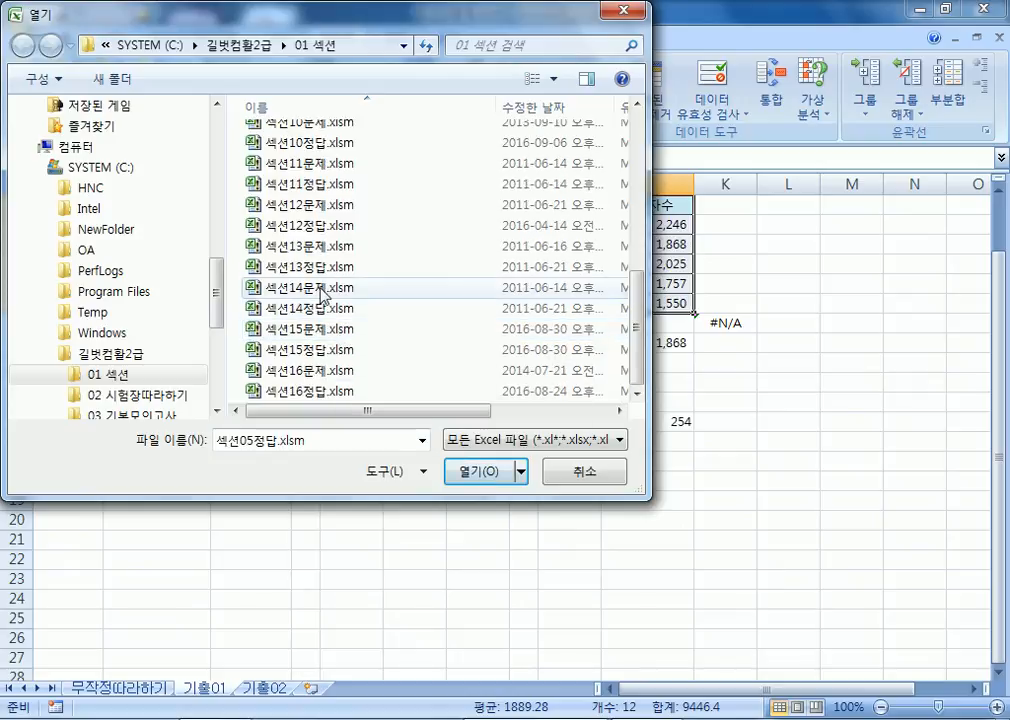
double_click(318, 289)
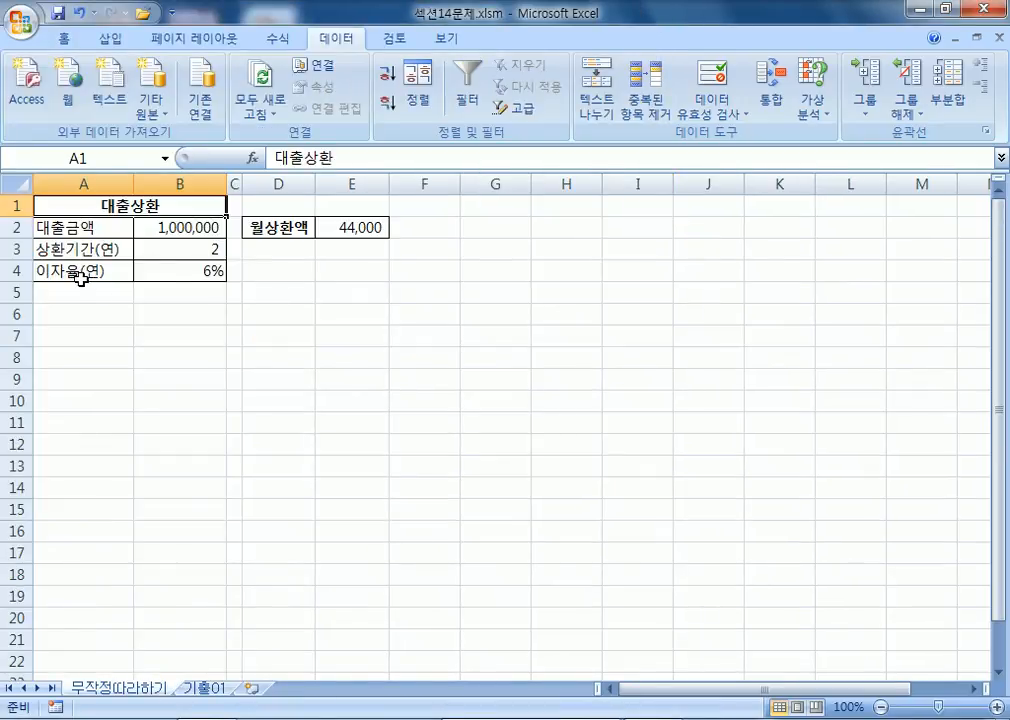
Enlarge the 대출상환 sheet to 160% and examine the values in B2:B4 and the 월상환액 formula in E2
scroll(87, 280, up, 4)
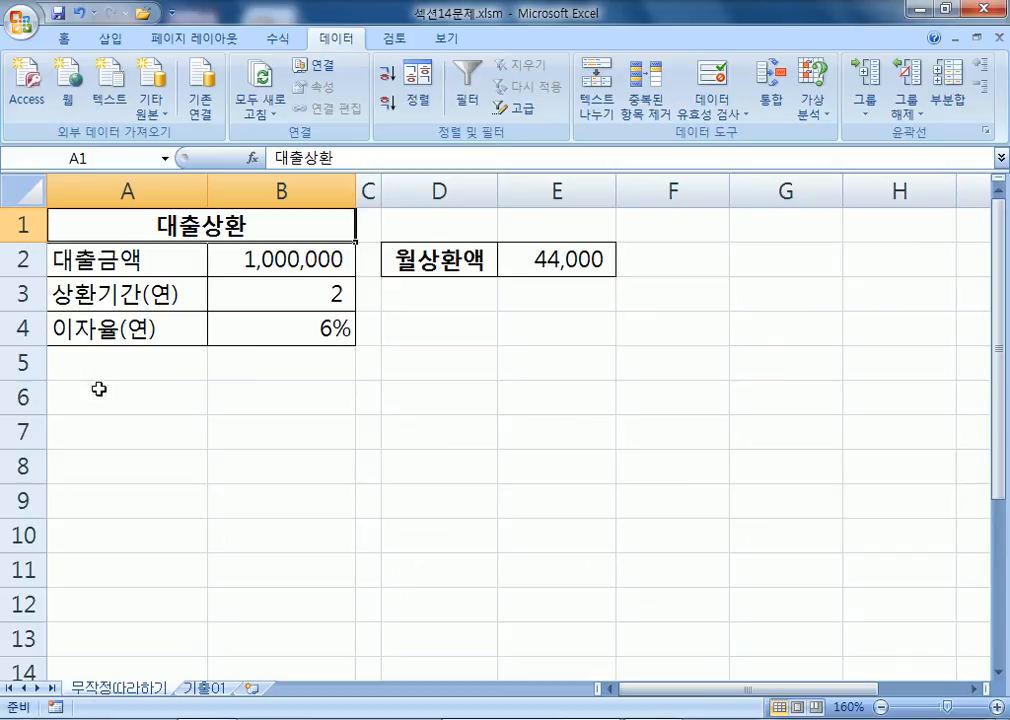
click(580, 261)
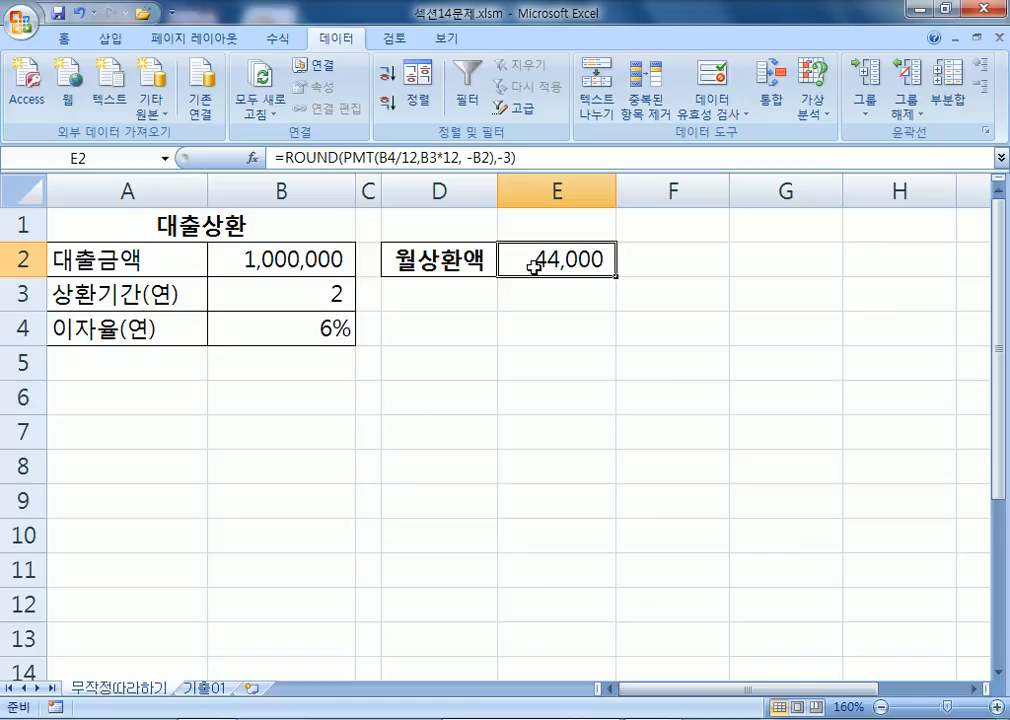
click(245, 263)
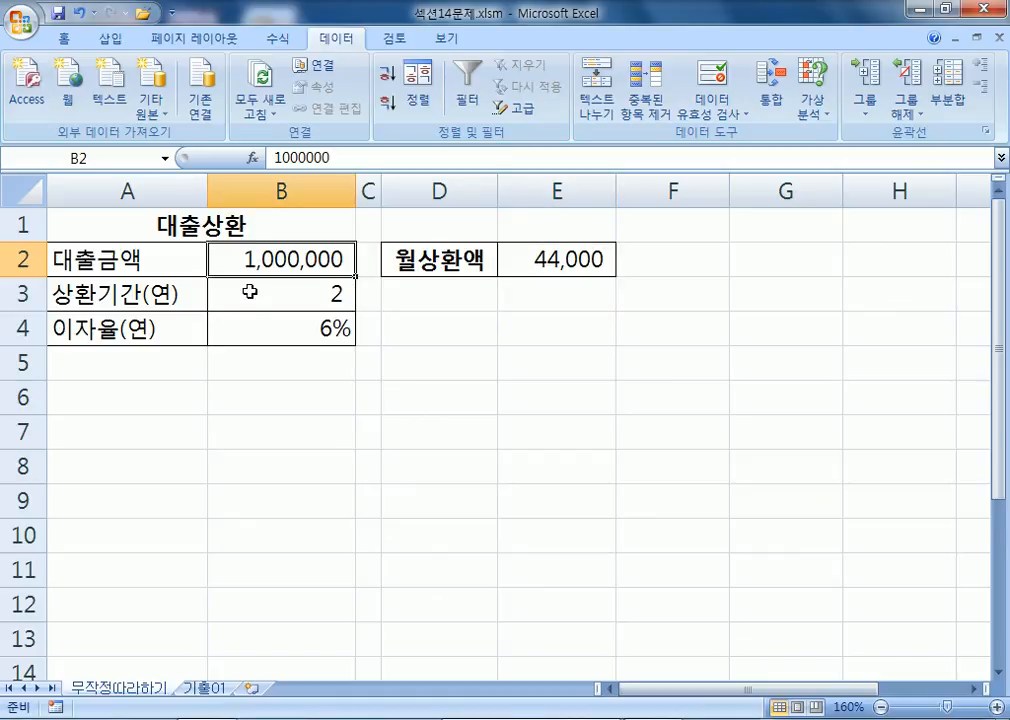
click(277, 297)
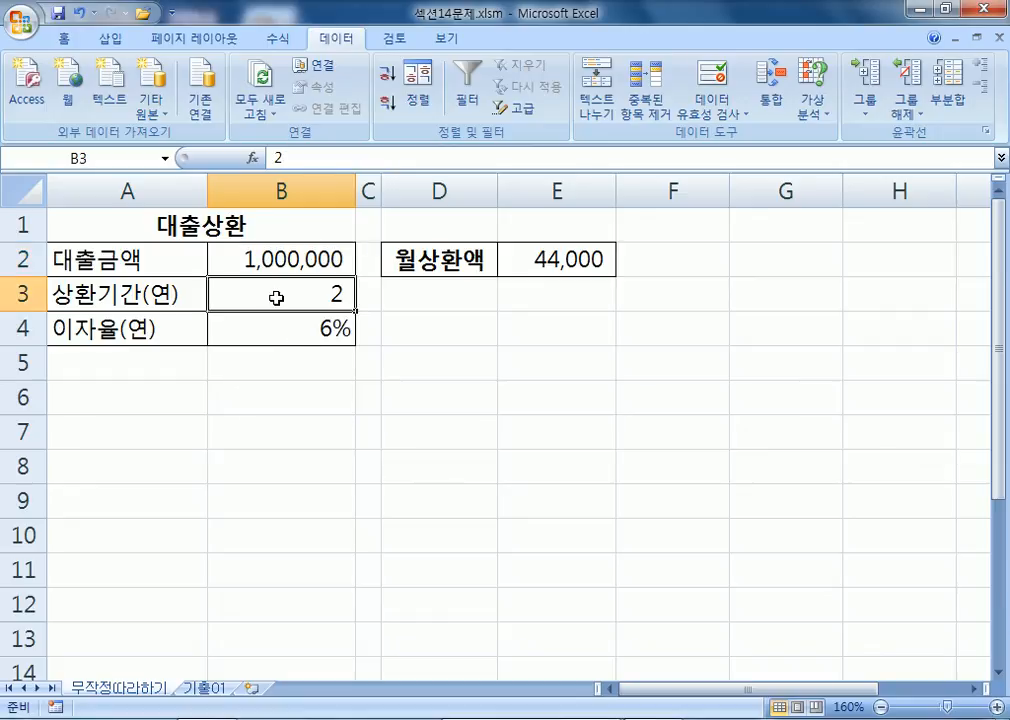
click(285, 328)
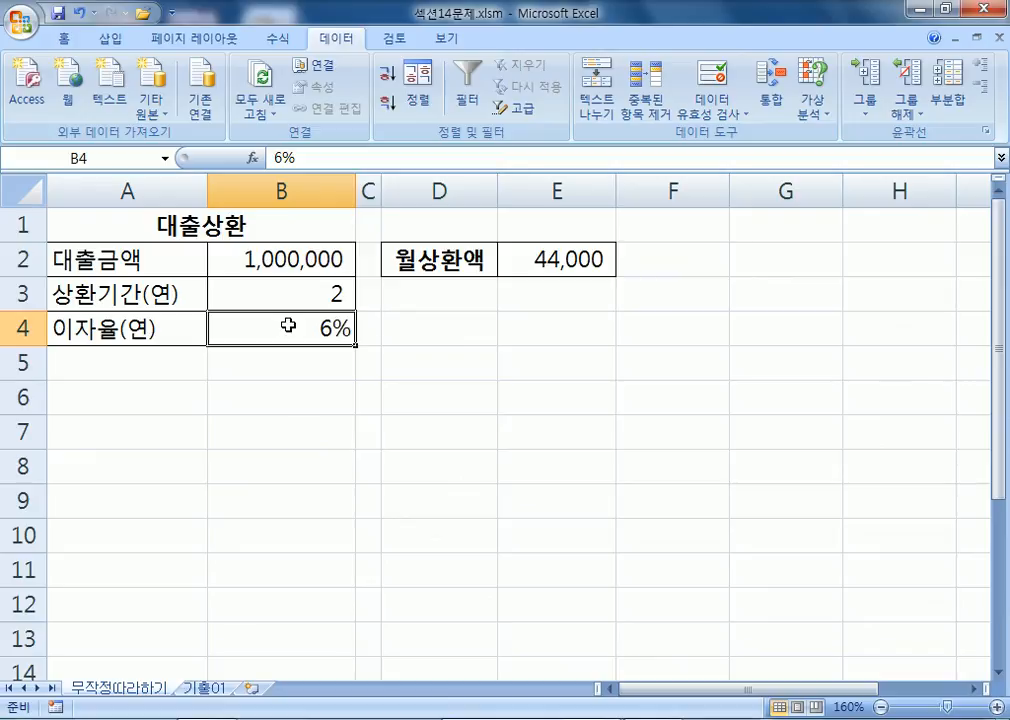
click(523, 261)
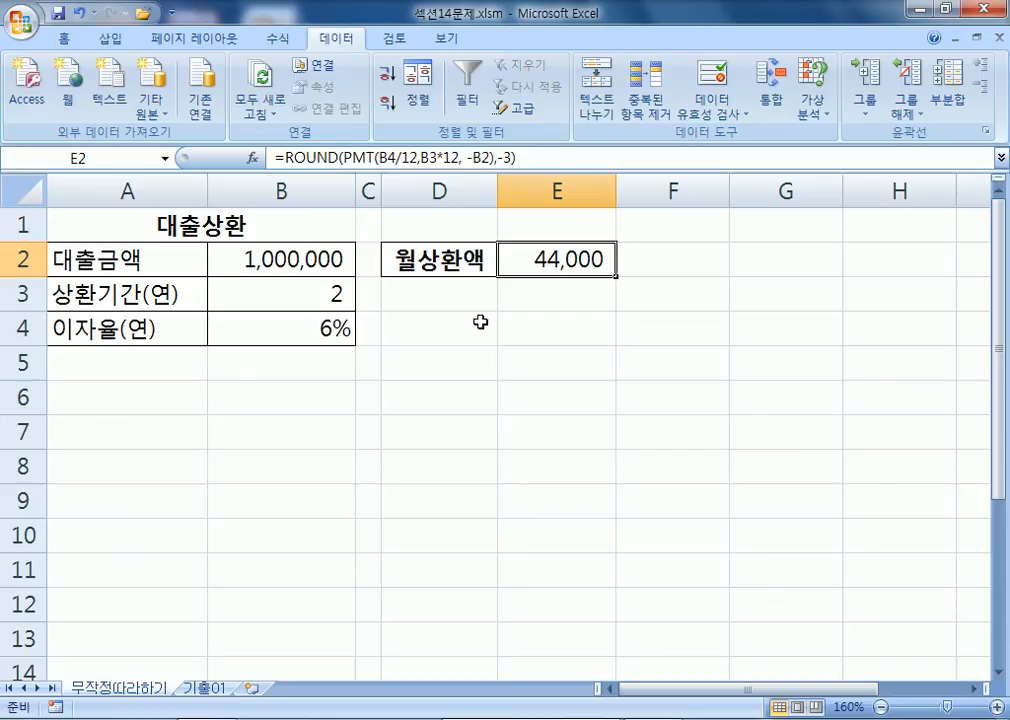
Trace how the 월상환액 formula in E2 depends on the 대출금액, 상환기간(연) and 이자율(연) cells
click(298, 263)
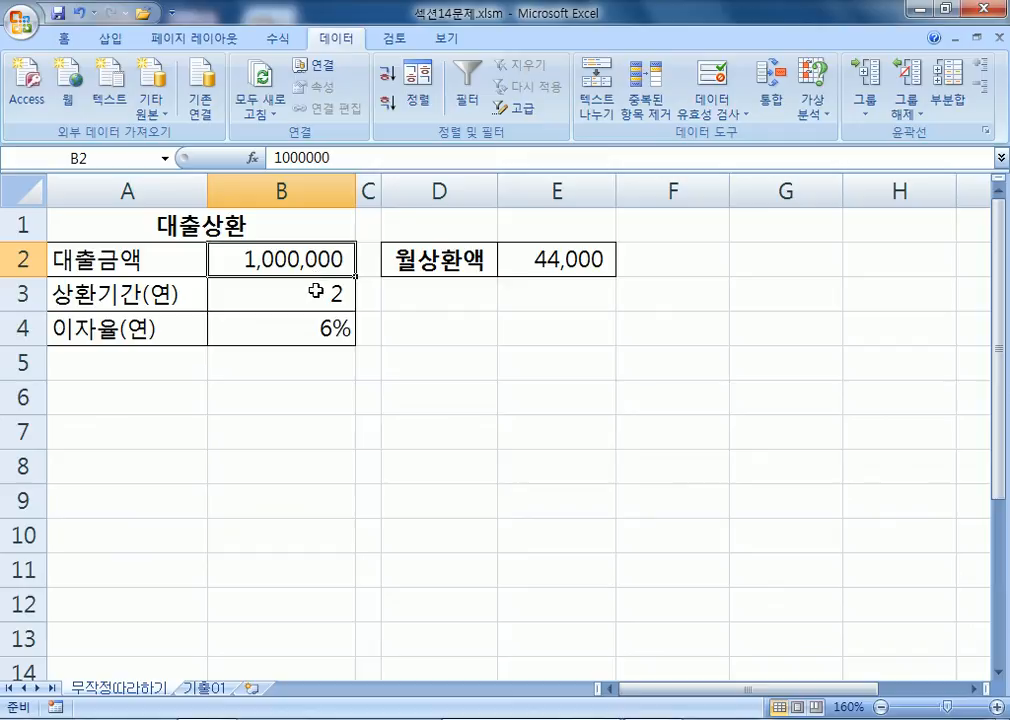
click(316, 291)
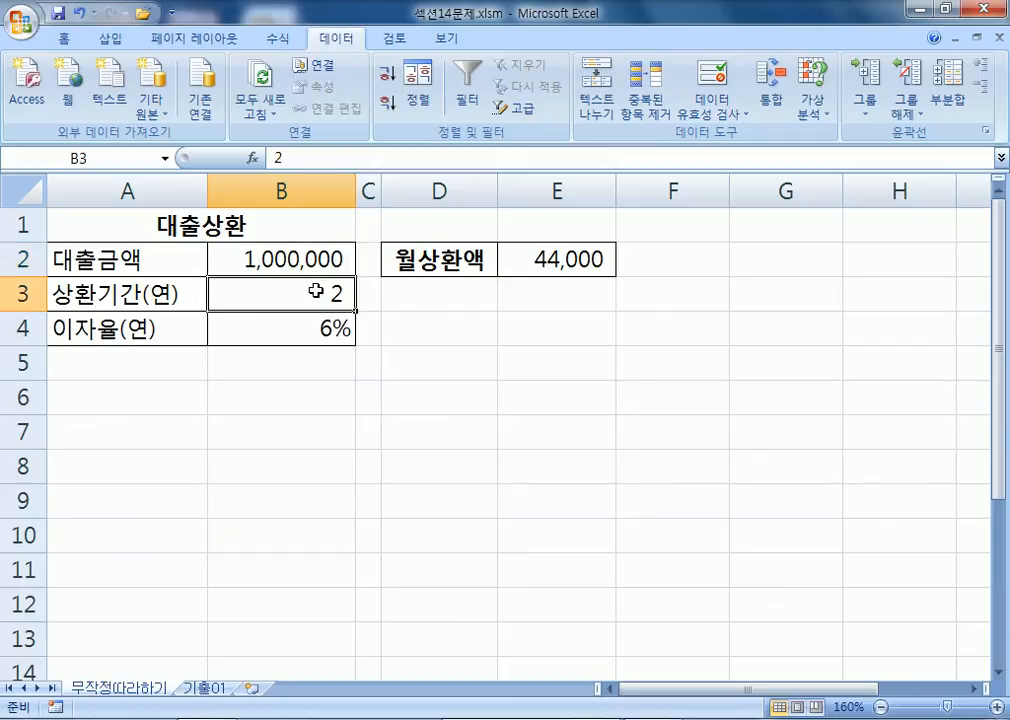
click(304, 327)
click(296, 295)
click(548, 266)
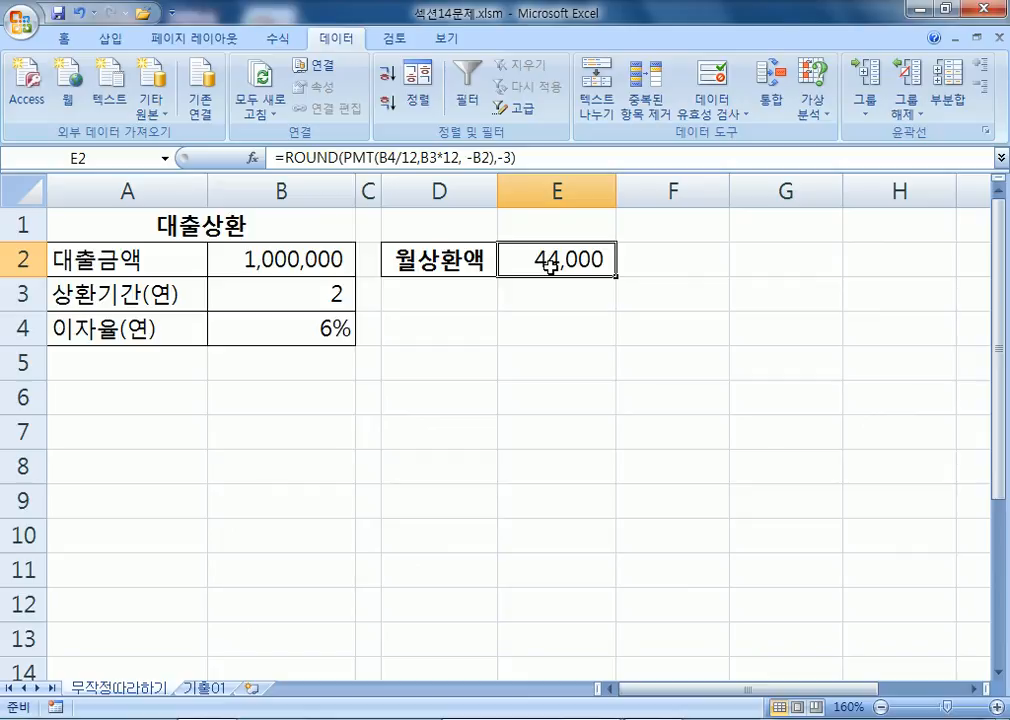
click(300, 330)
click(300, 260)
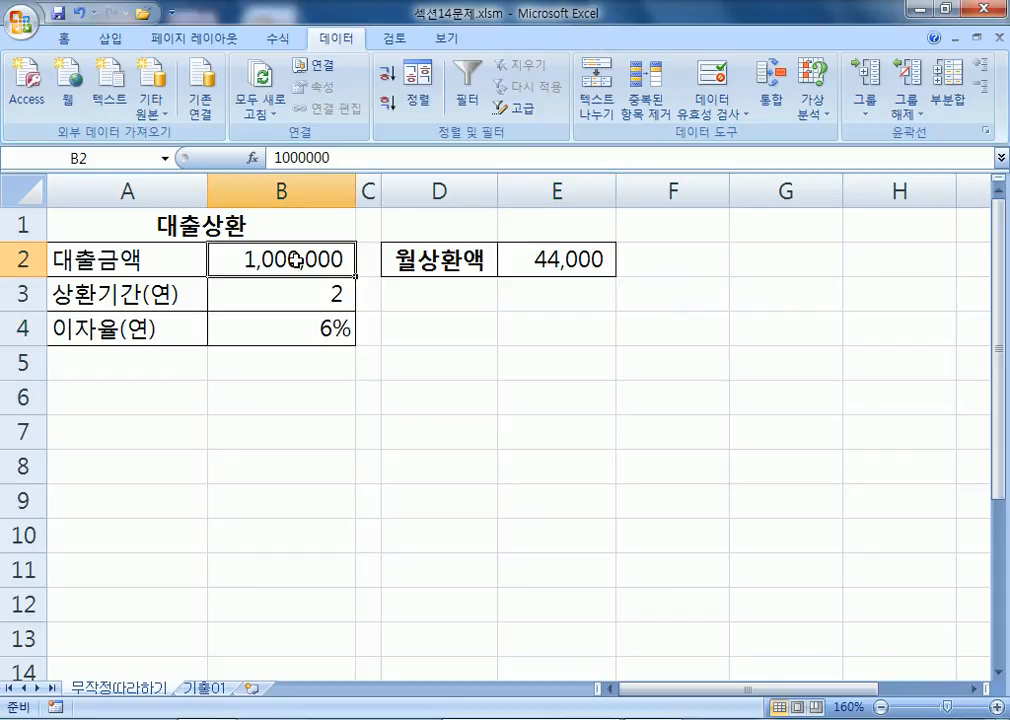
click(306, 324)
click(292, 284)
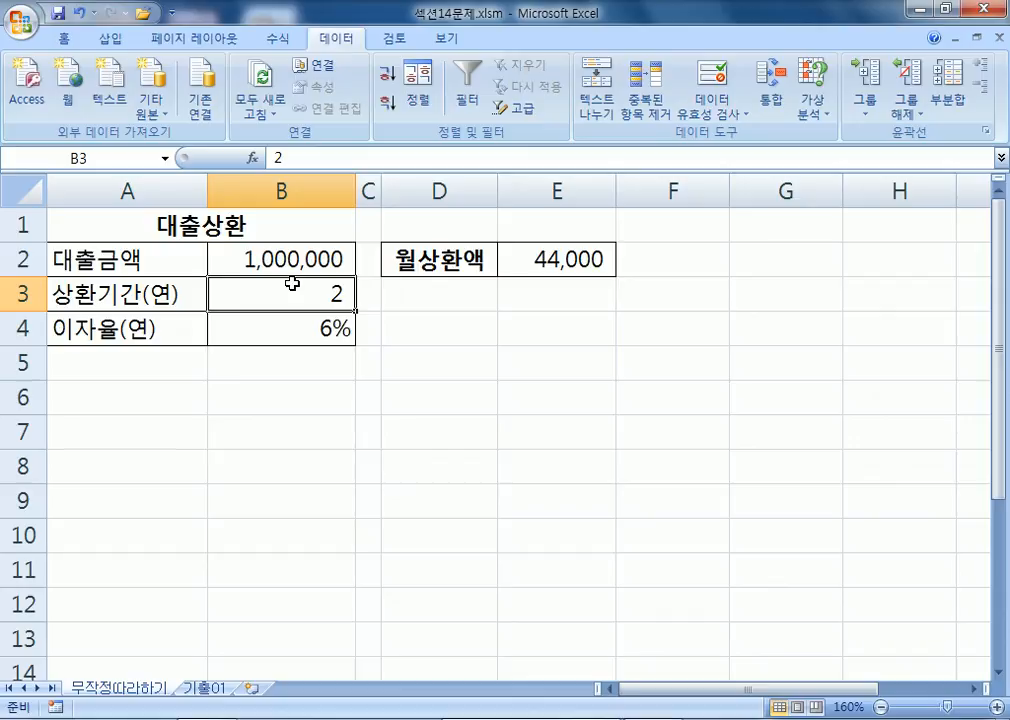
click(555, 258)
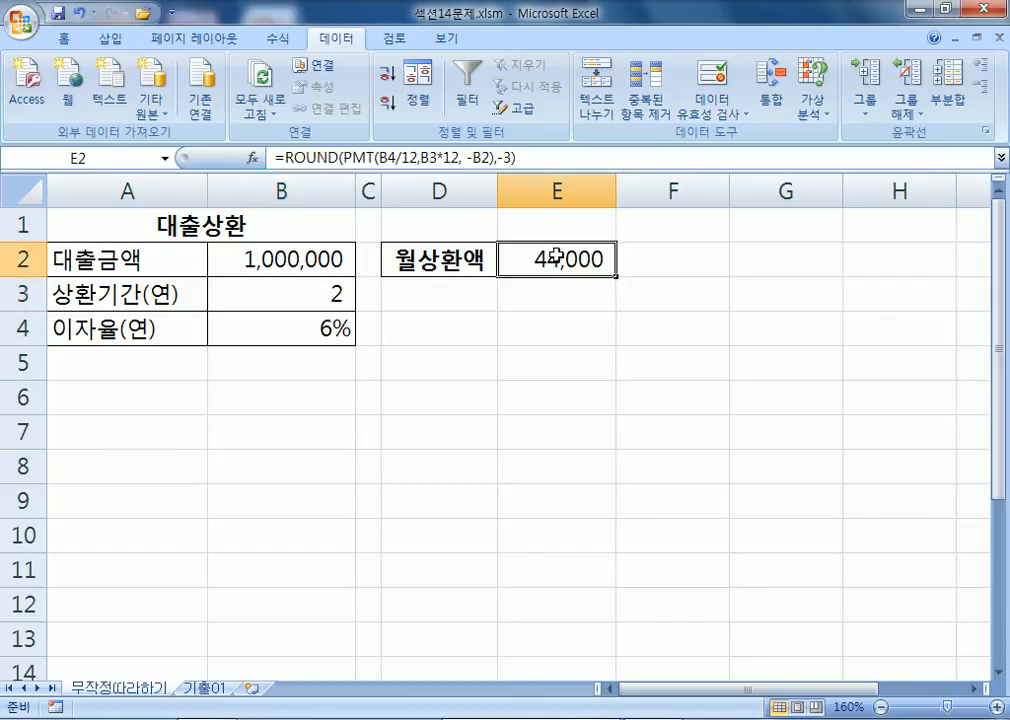
click(327, 295)
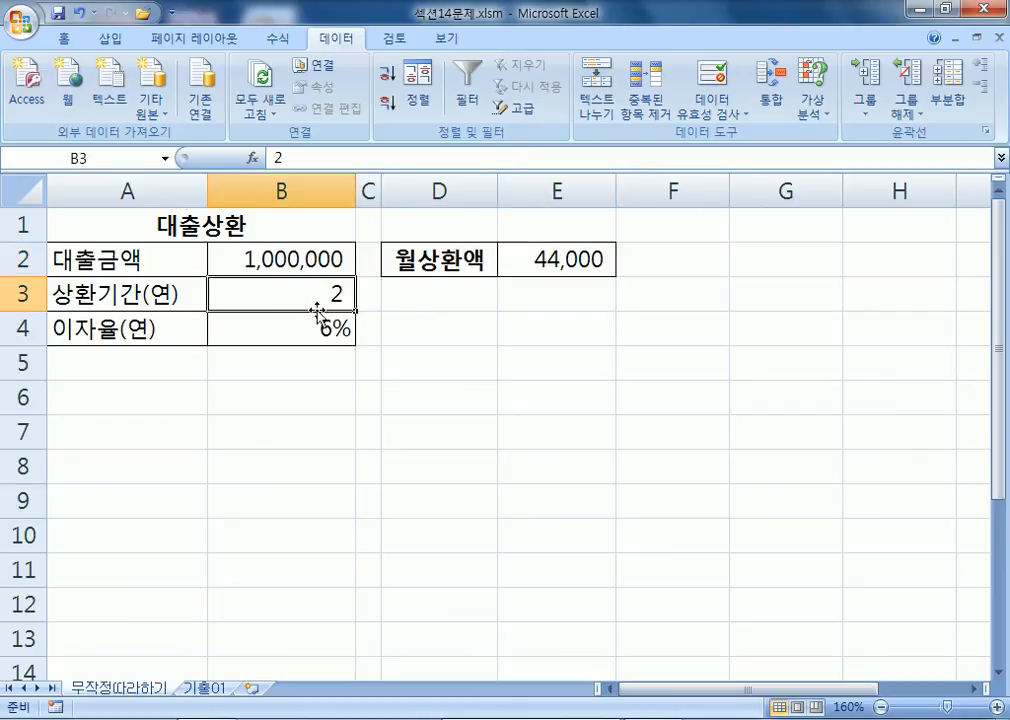
click(534, 264)
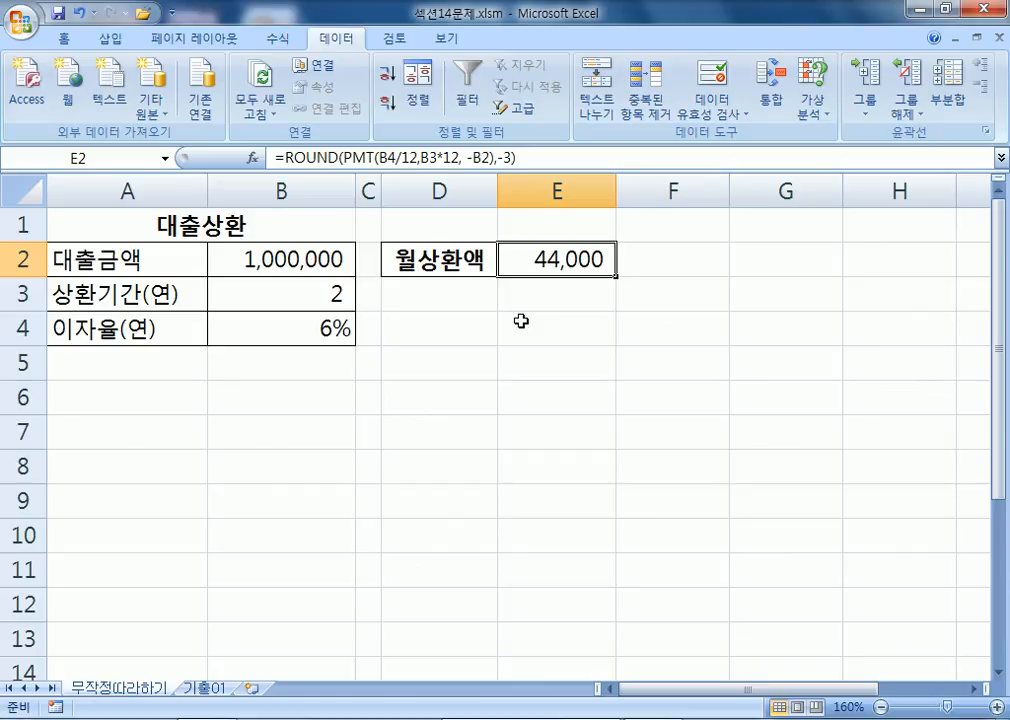
Enter the sample numbers 5, 3 and 7 in cells D6 to D8, below the 월상환액 table
click(395, 406)
text(5)
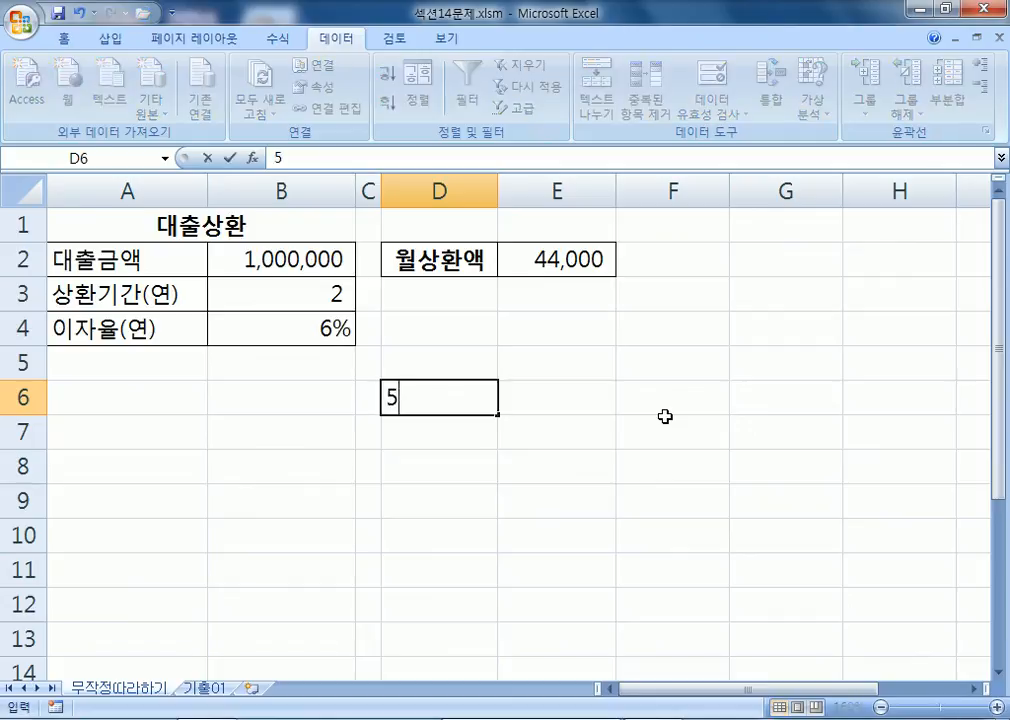
key(Return)
text(3)
key(Return)
text(7)
key(Return)
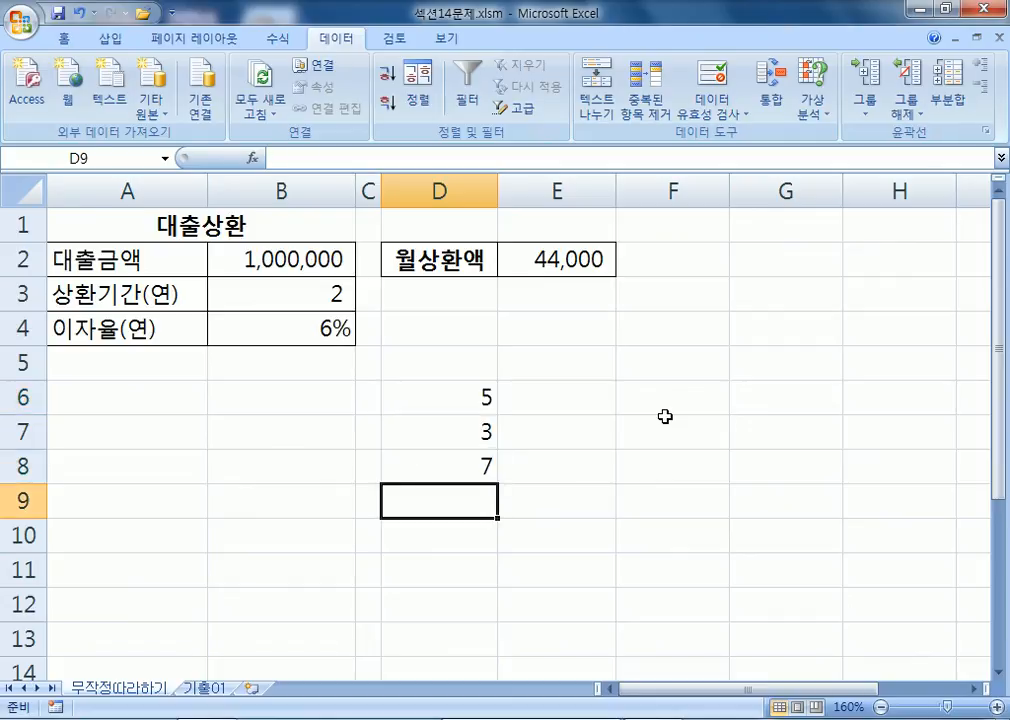
Add up the sample numbers in D6:D8 with a SUM formula in D9
text(=SUM()
key(Up)
key(shift+Up)
key(shift+Up)
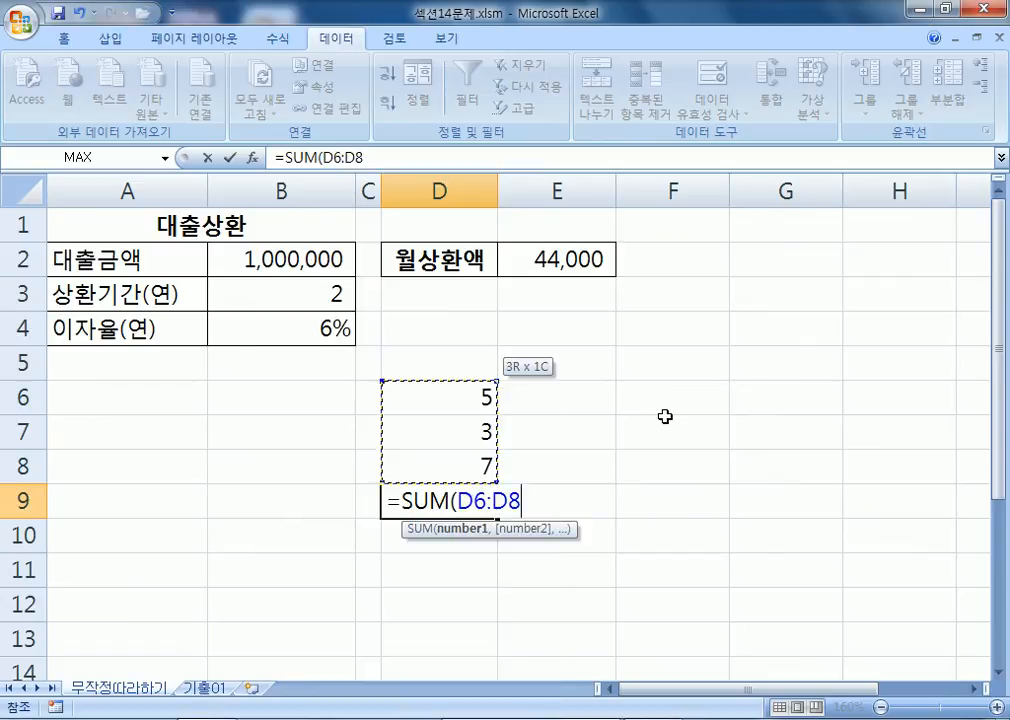
key(Return)
click(428, 502)
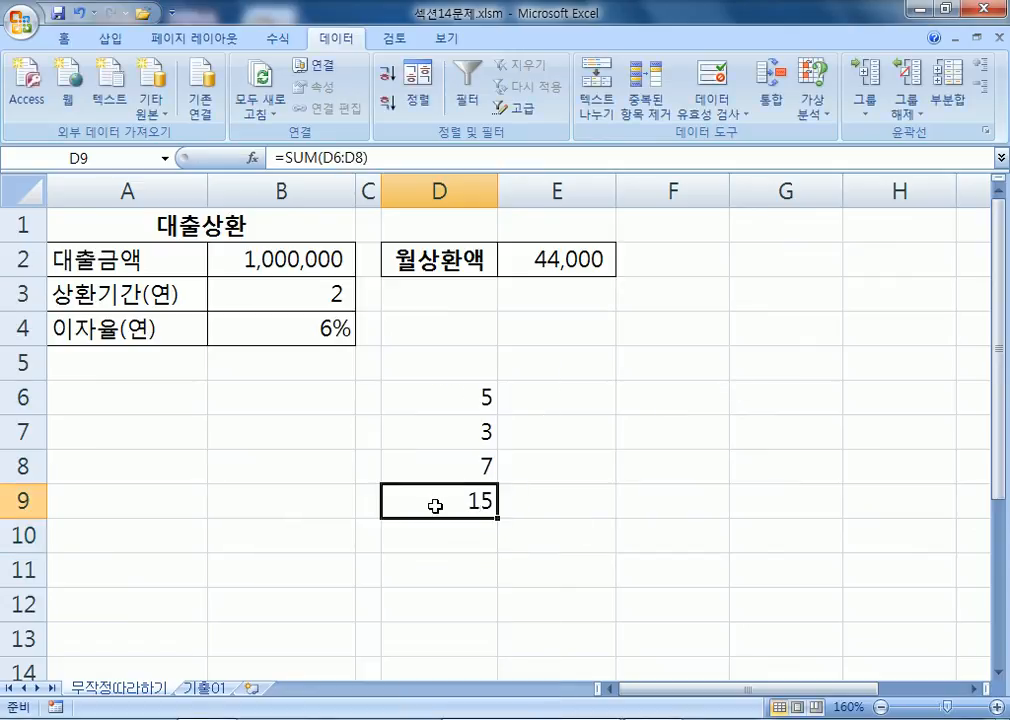
Enter 20 in E9, beside the sample total, as an example target value
scroll(500, 500, down, 1)
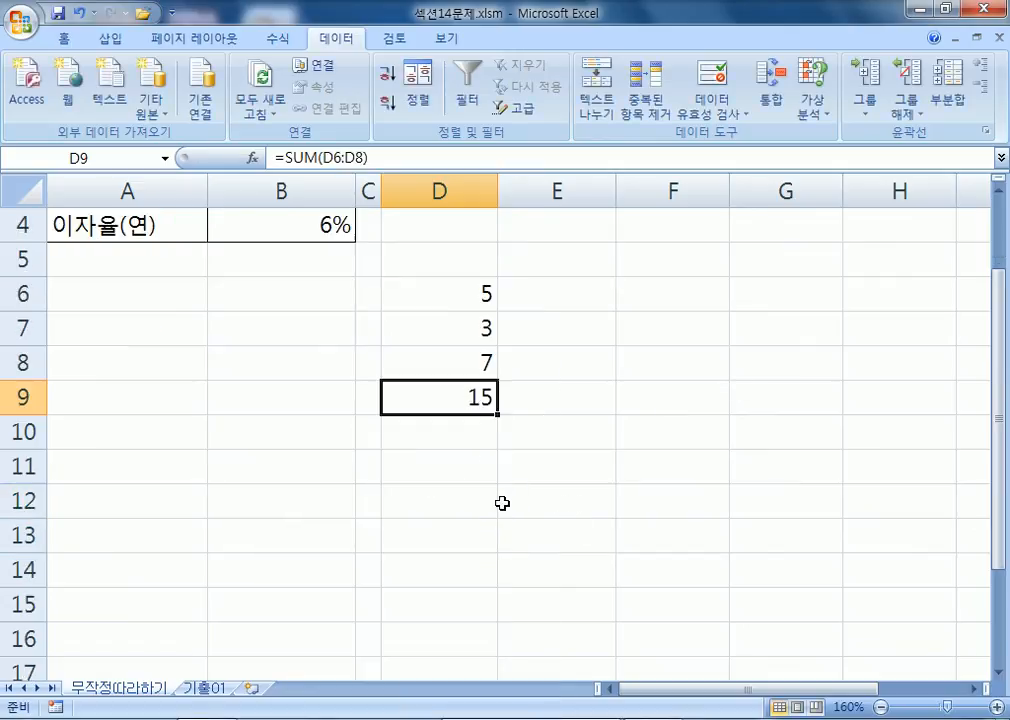
click(550, 395)
text(20)
key(Return)
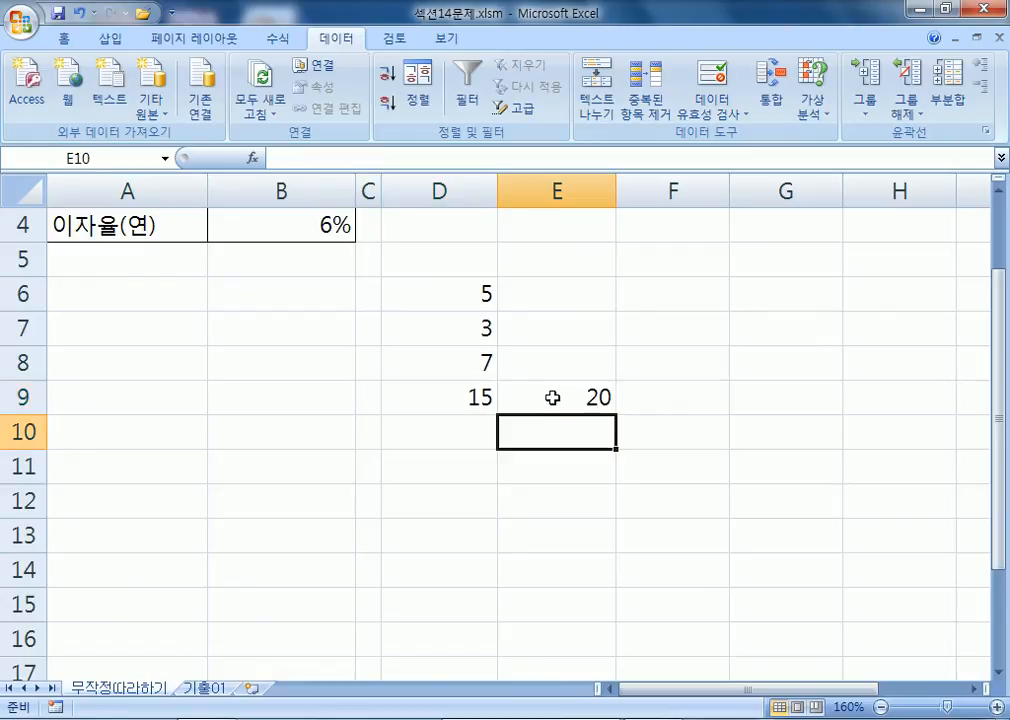
Try 12 in D8 as the value that brings the D9 total to the target, and undo the change
click(469, 366)
click(559, 360)
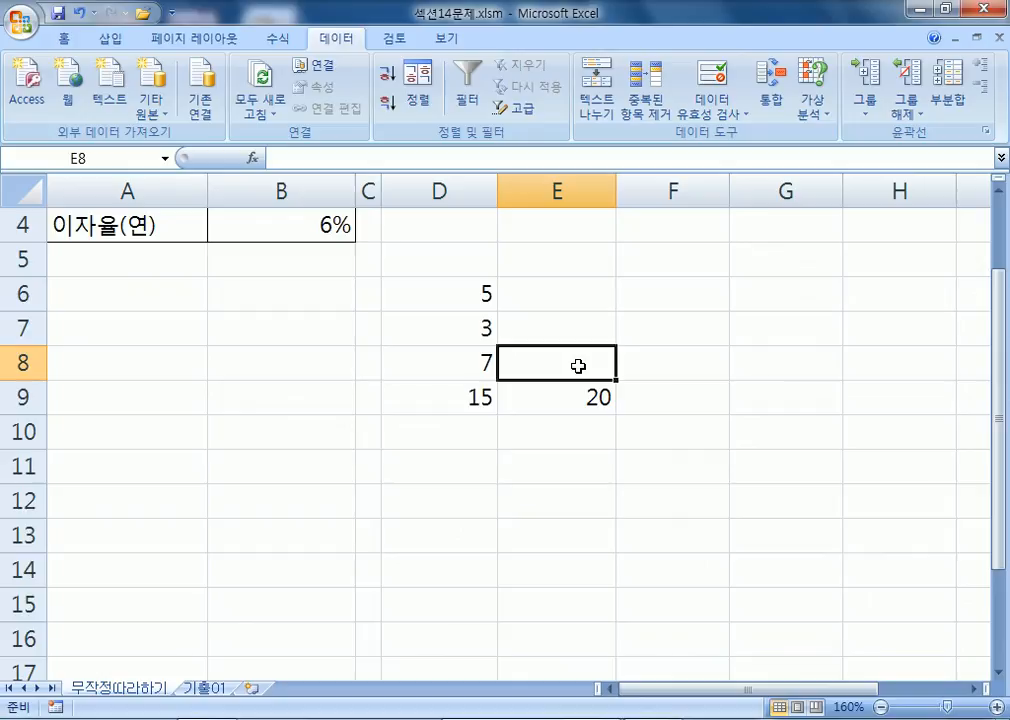
click(458, 363)
click(552, 361)
click(482, 372)
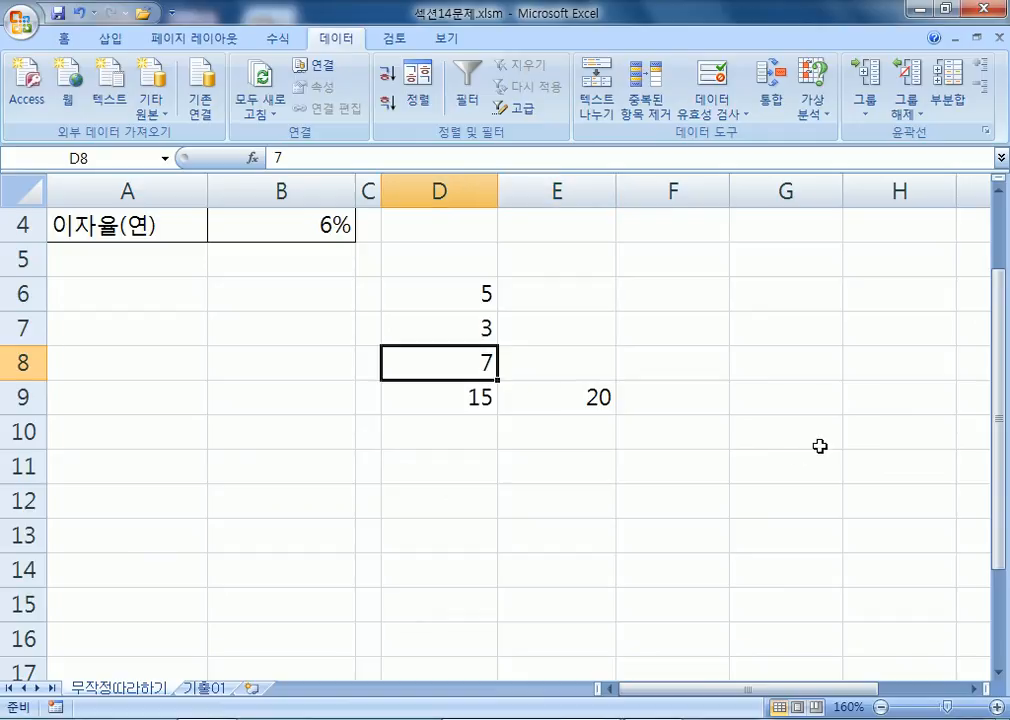
text(12)
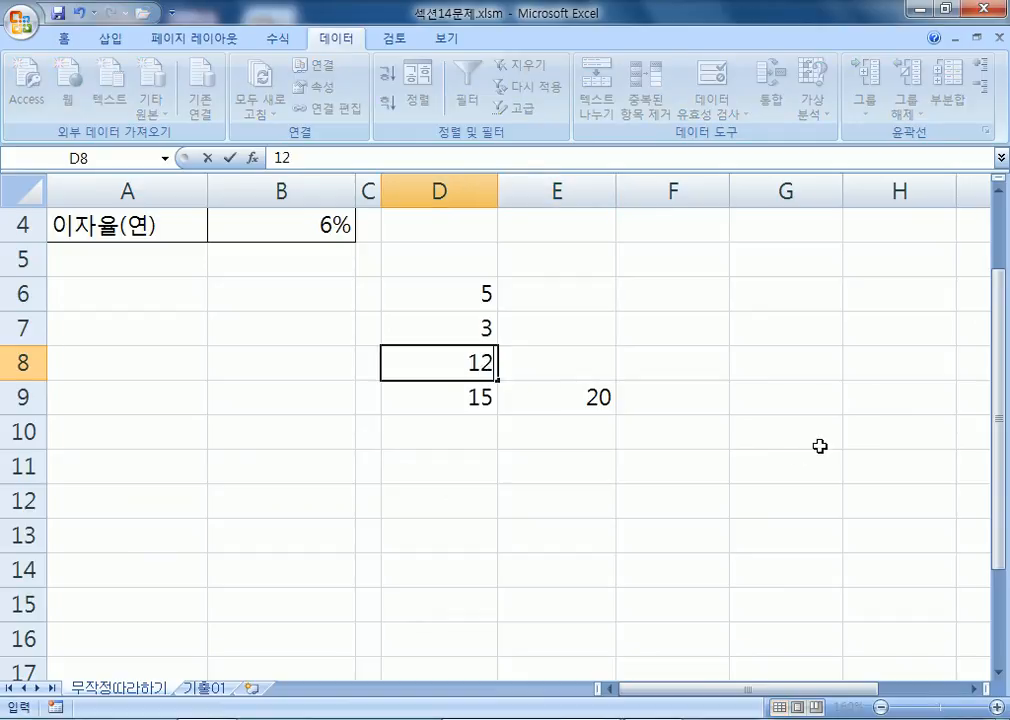
key(Return)
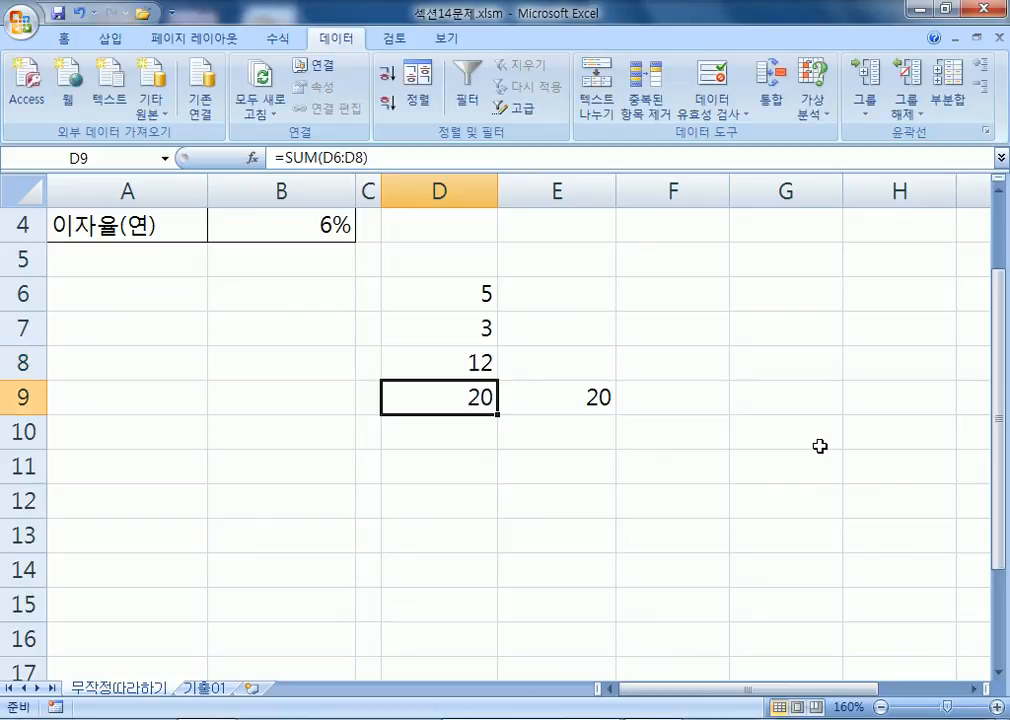
key(ctrl+z)
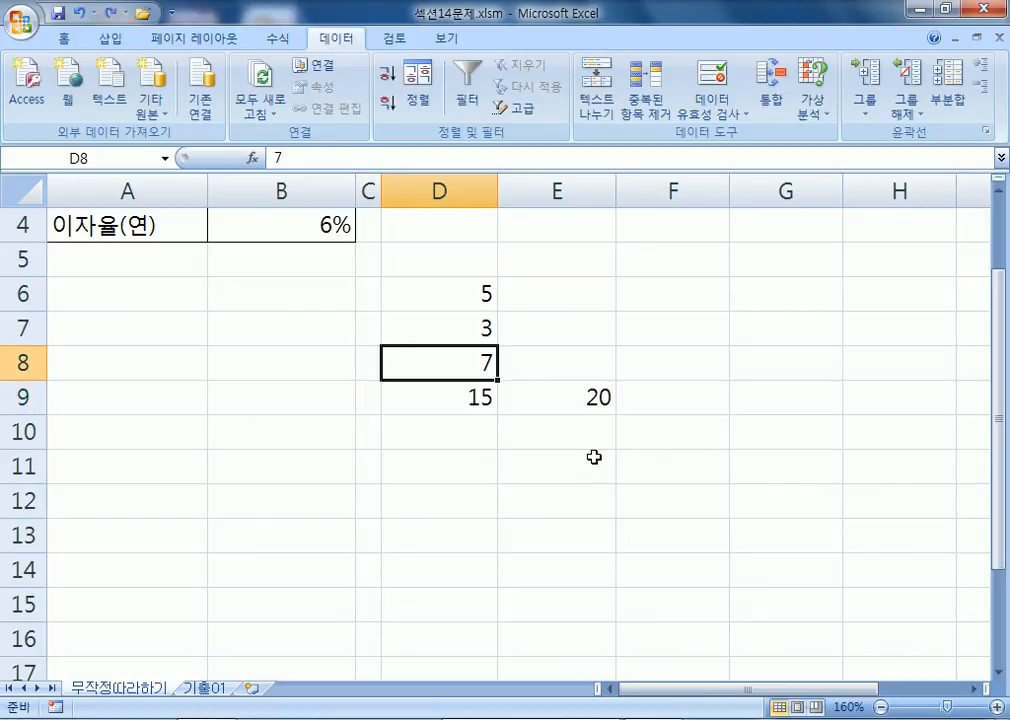
Try cutting the PMT part and everything after it out of the 월상환액 formula in E2, and discard the edit
scroll(592, 458, up, 1)
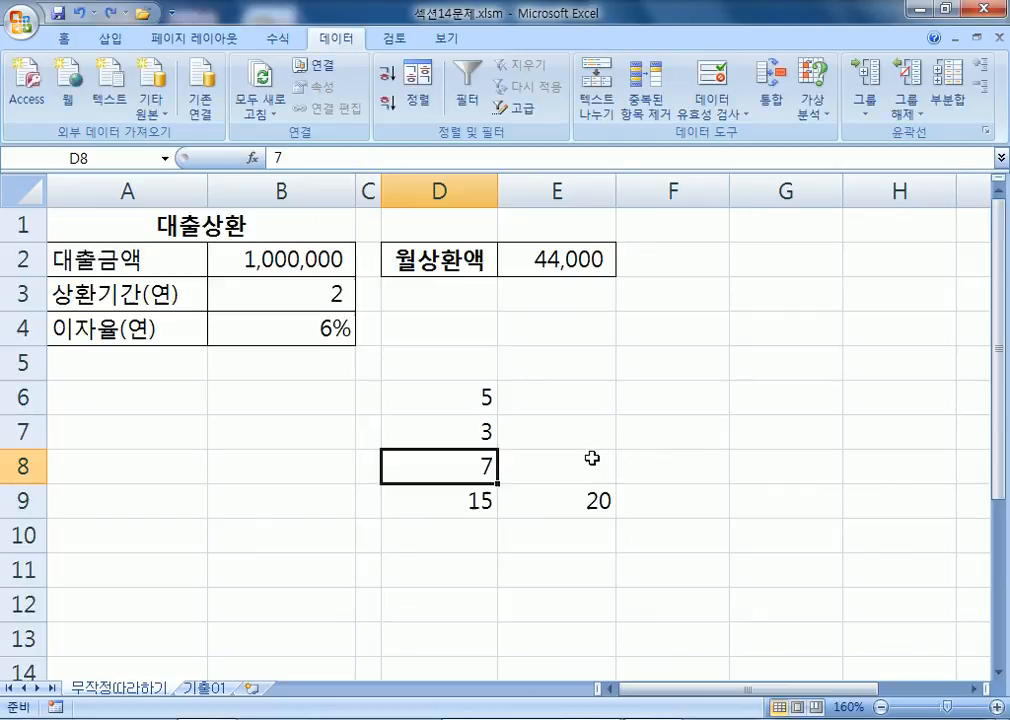
click(286, 329)
click(563, 262)
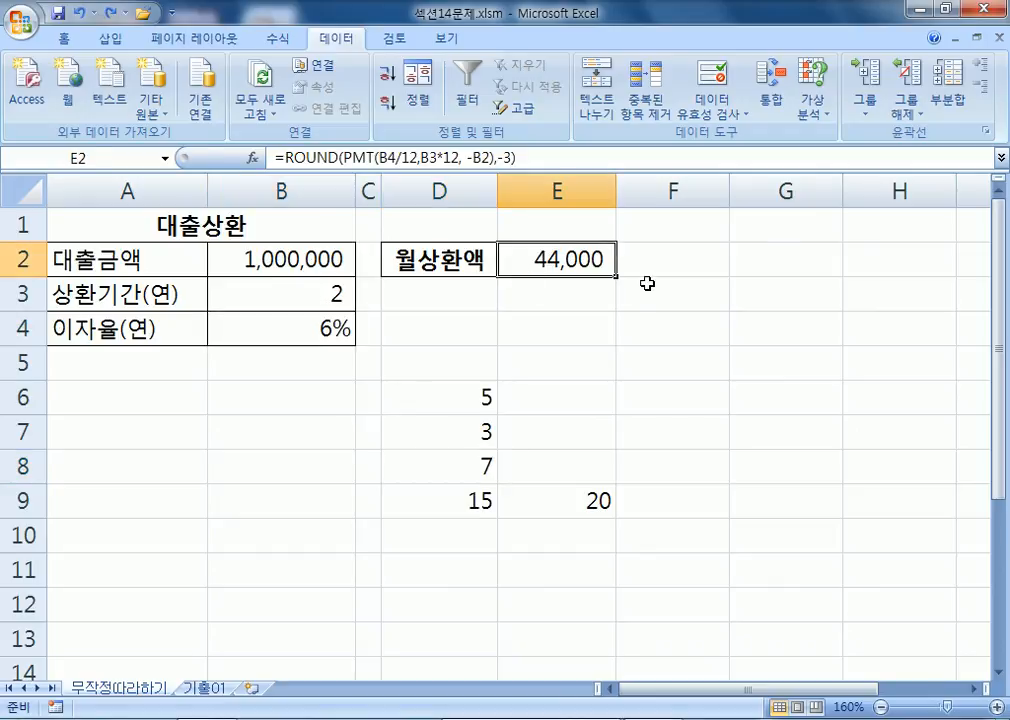
key(F2)
drag(619, 262, 884, 259)
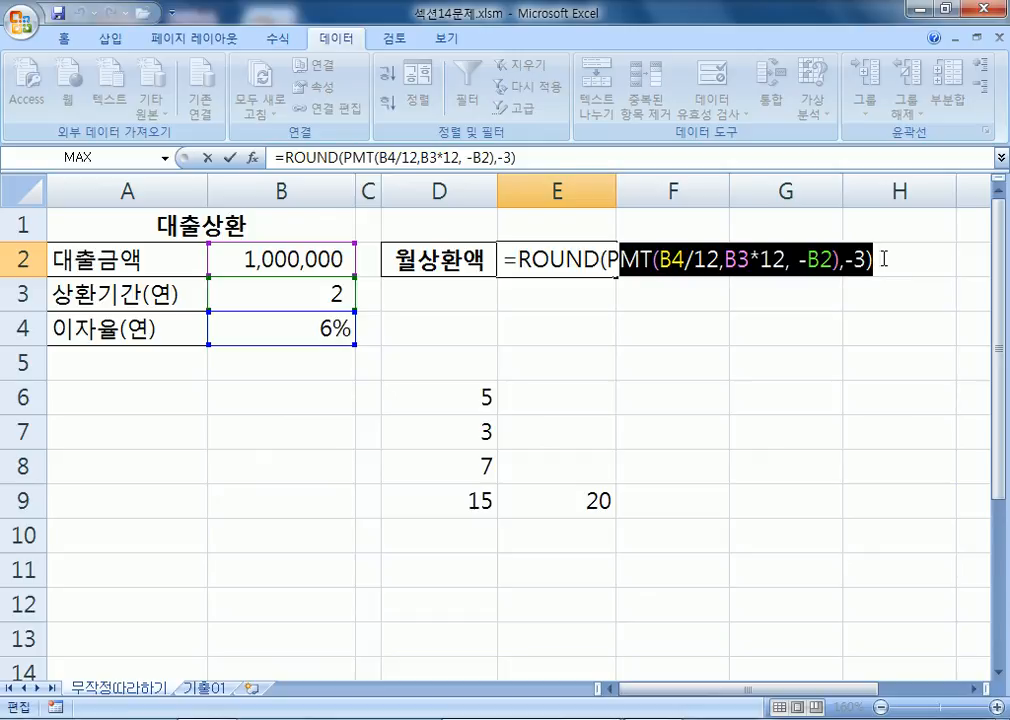
key(ctrl+x)
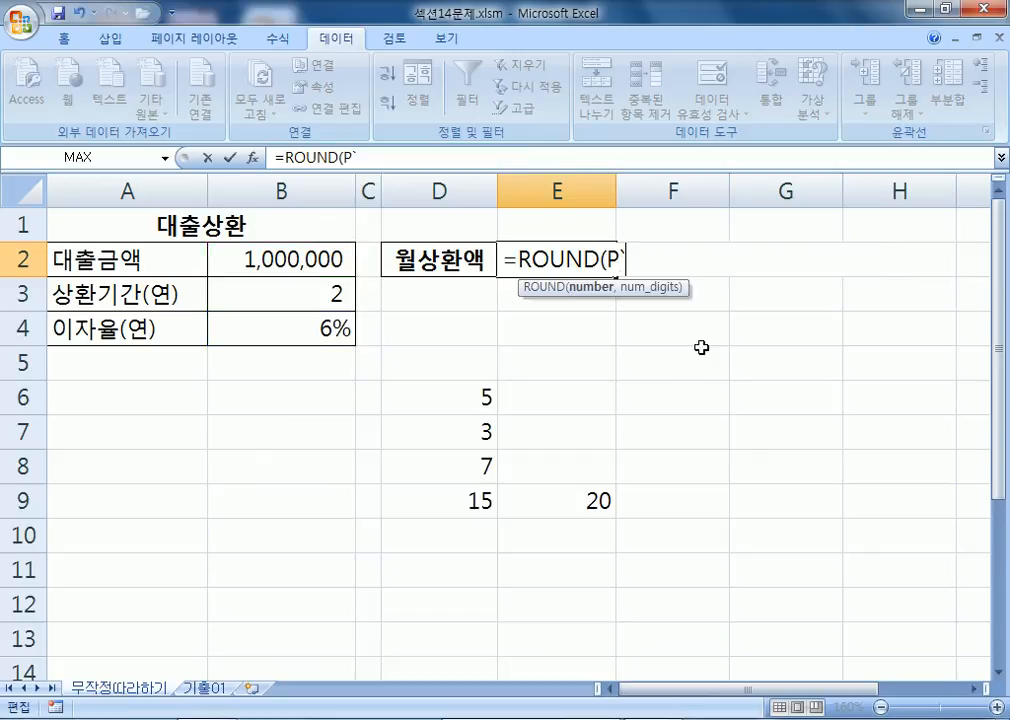
key(Escape)
Clear the sample numbers, total and target value from D6:E9 below the 월상환액 table
drag(437, 397, 537, 442)
key(Delete)
click(523, 259)
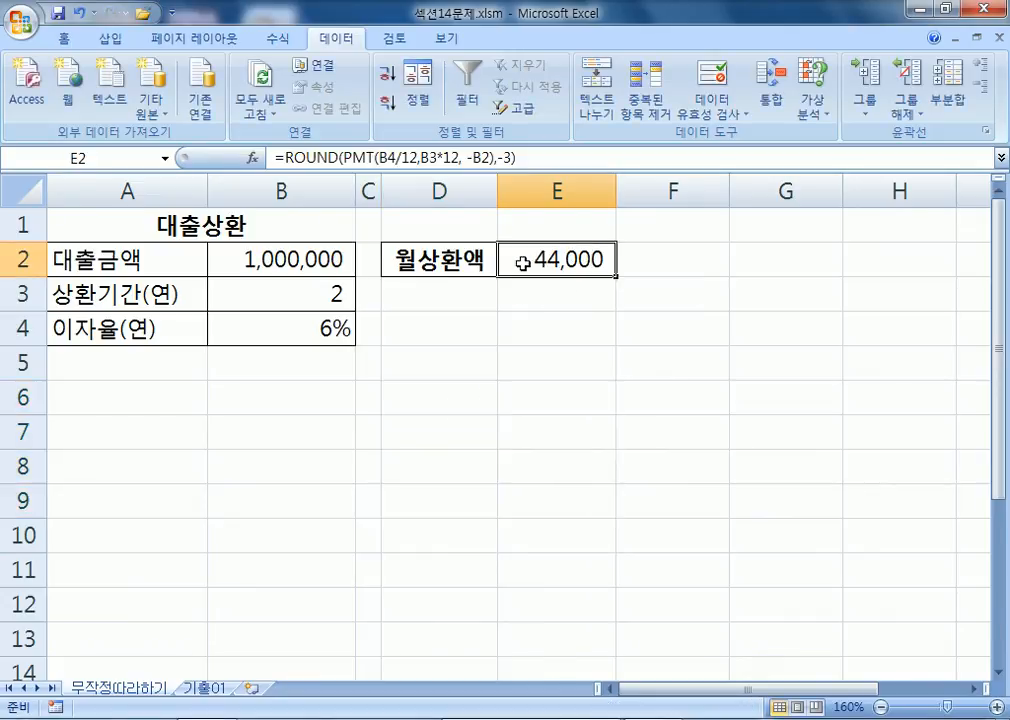
click(487, 441)
click(426, 370)
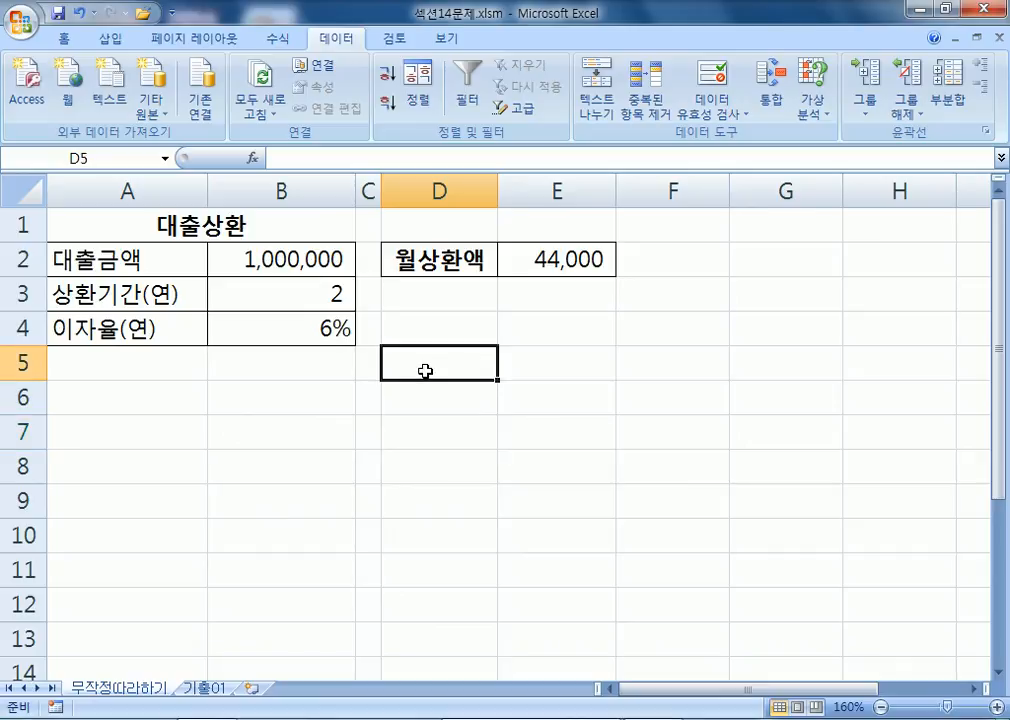
click(298, 381)
click(297, 399)
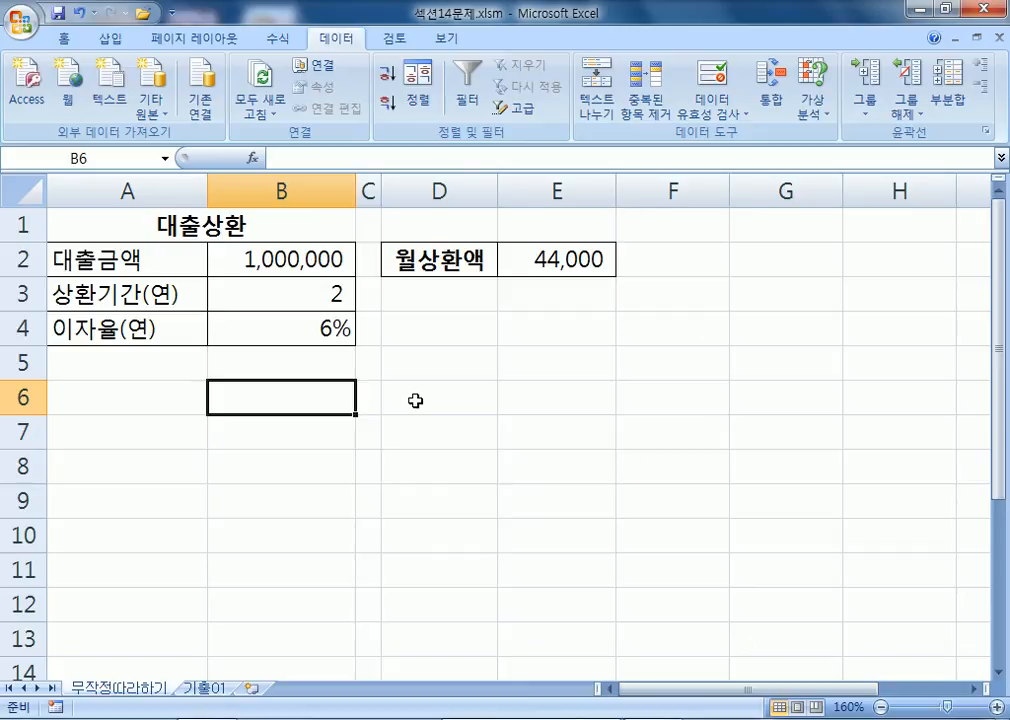
click(812, 100)
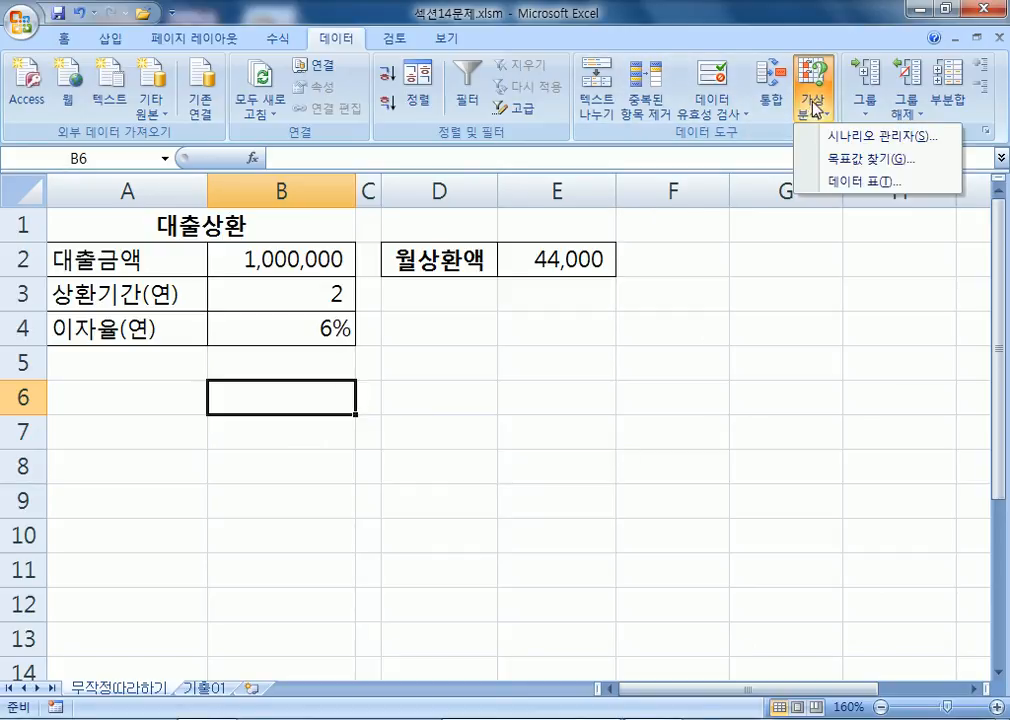
click(843, 160)
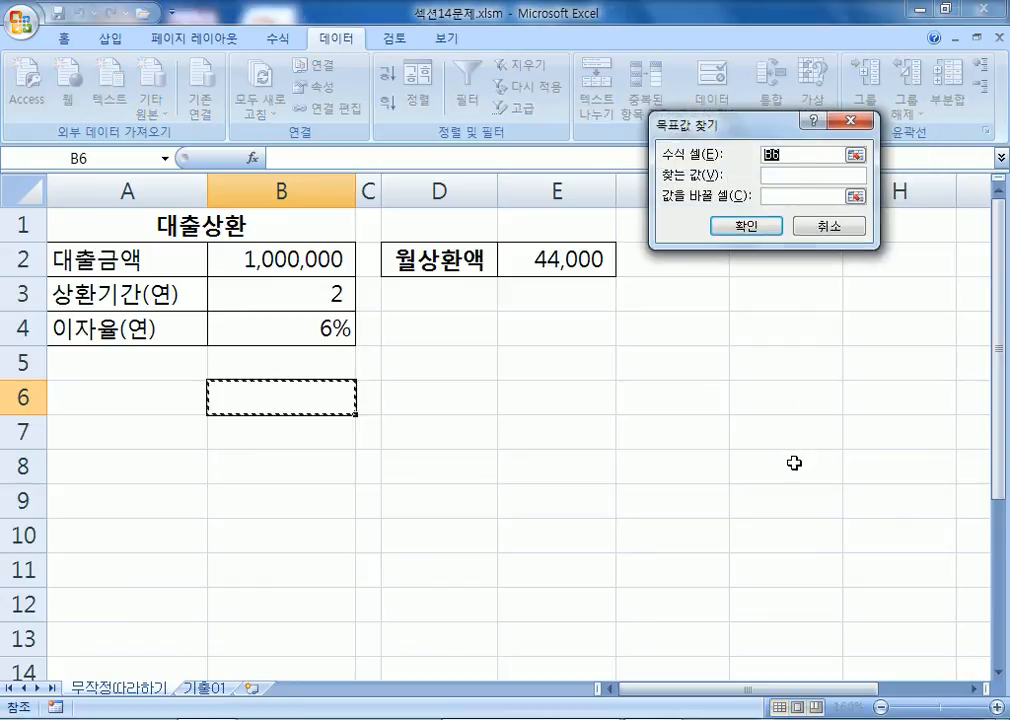
drag(750, 125, 490, 313)
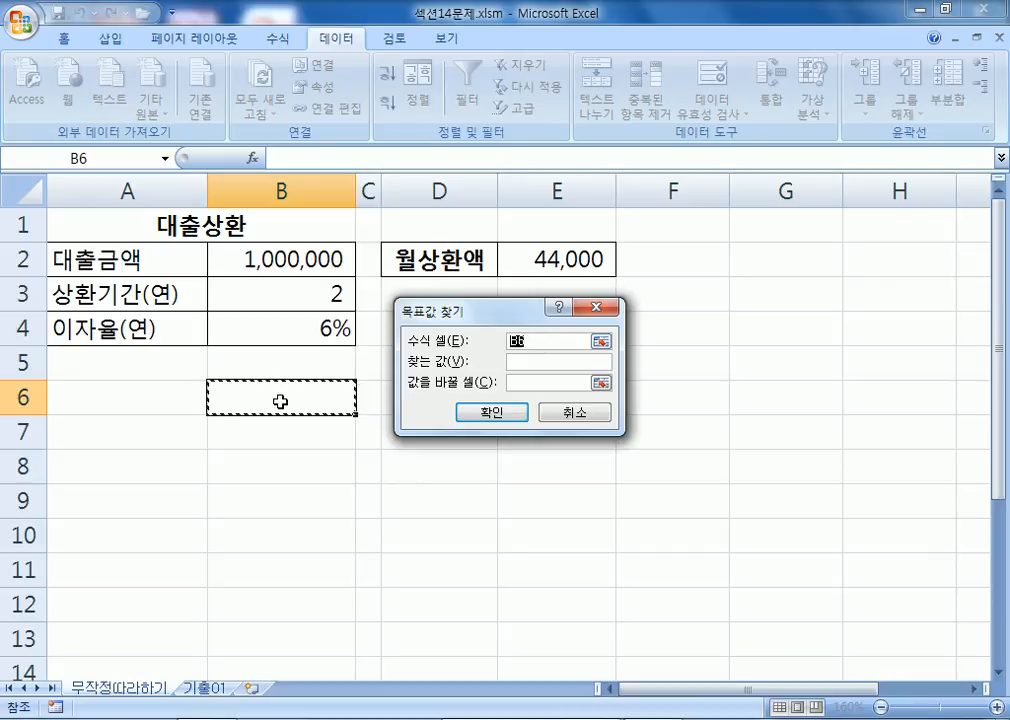
key(Escape)
click(550, 260)
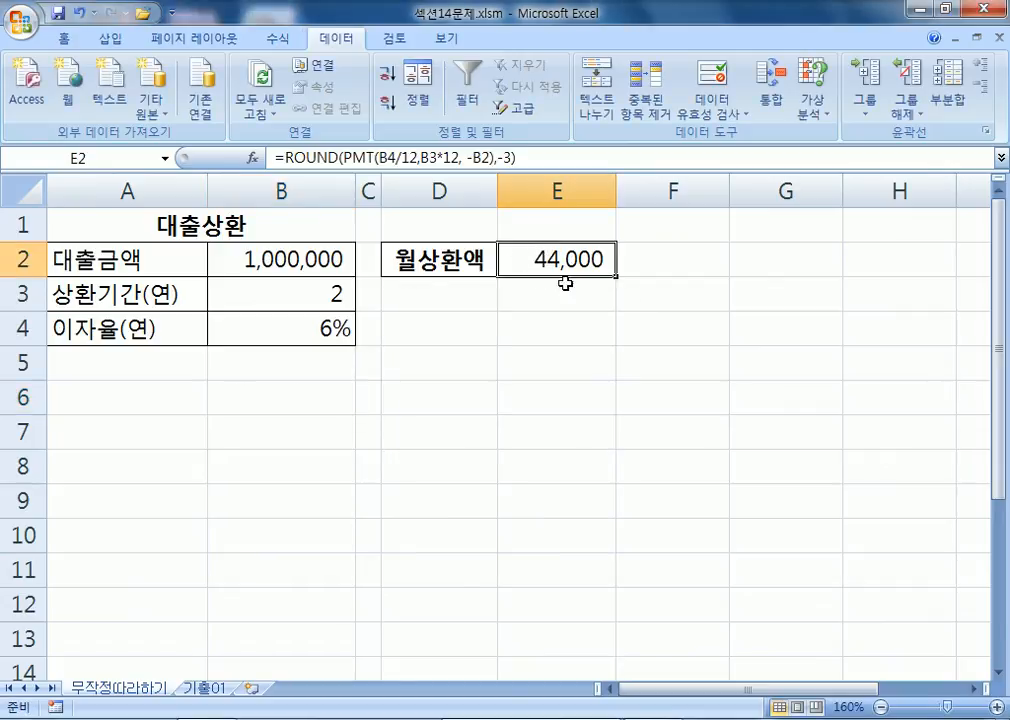
click(812, 100)
click(820, 158)
click(596, 307)
Run Goal Seek so the 월상환액 in E2 reaches 20000 by changing 상환기간(연) in B3, and inspect B3
click(316, 397)
click(810, 113)
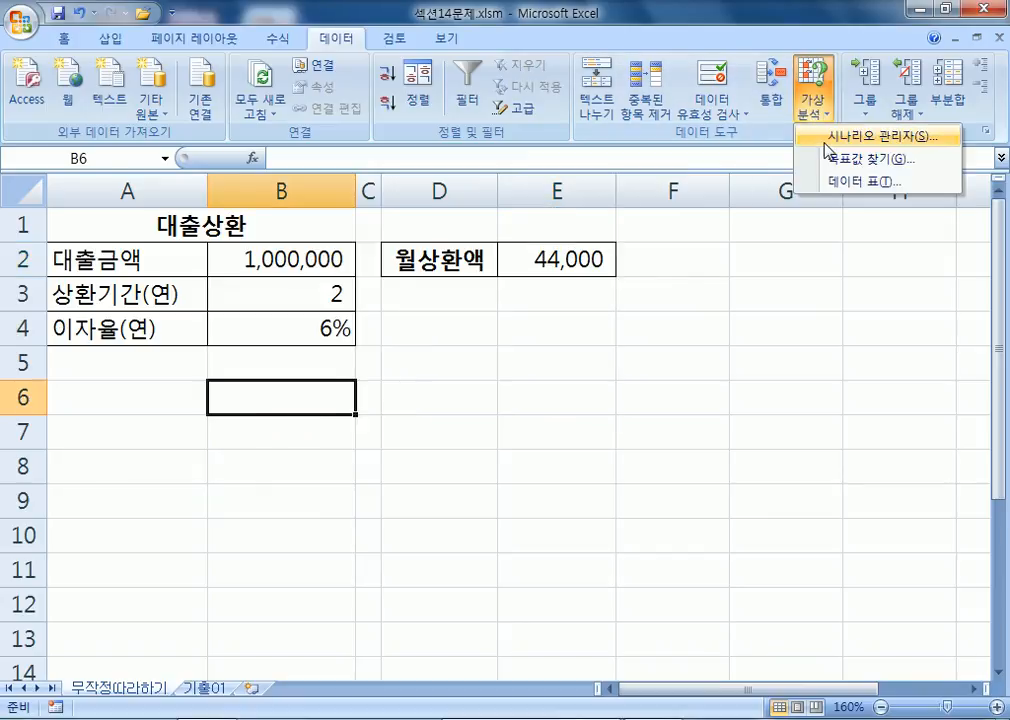
click(829, 170)
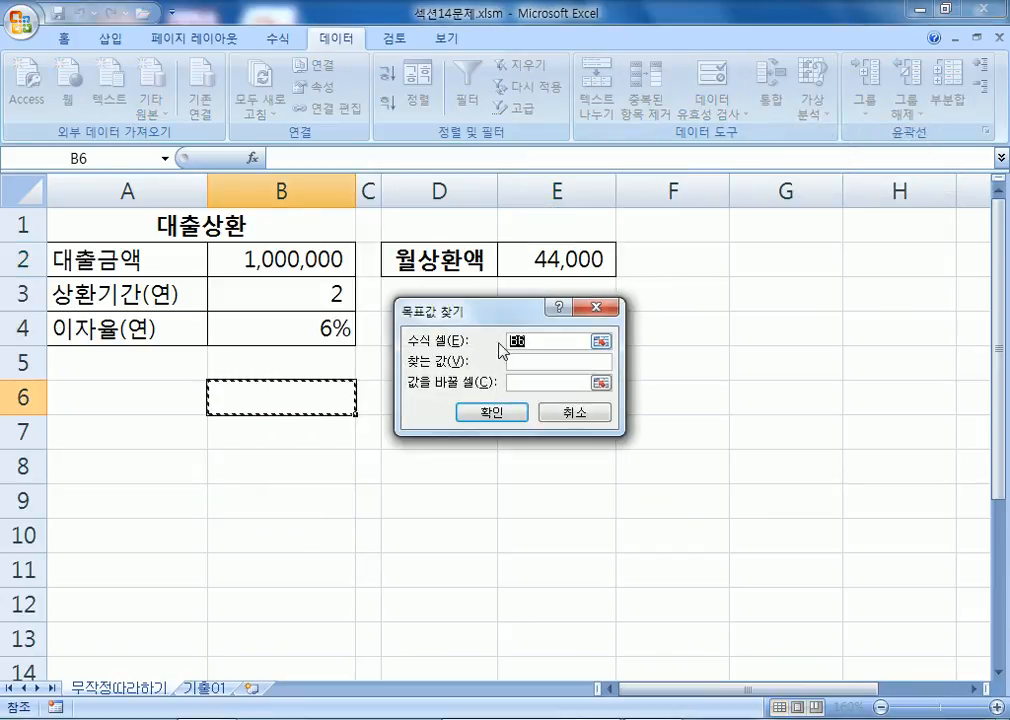
click(553, 258)
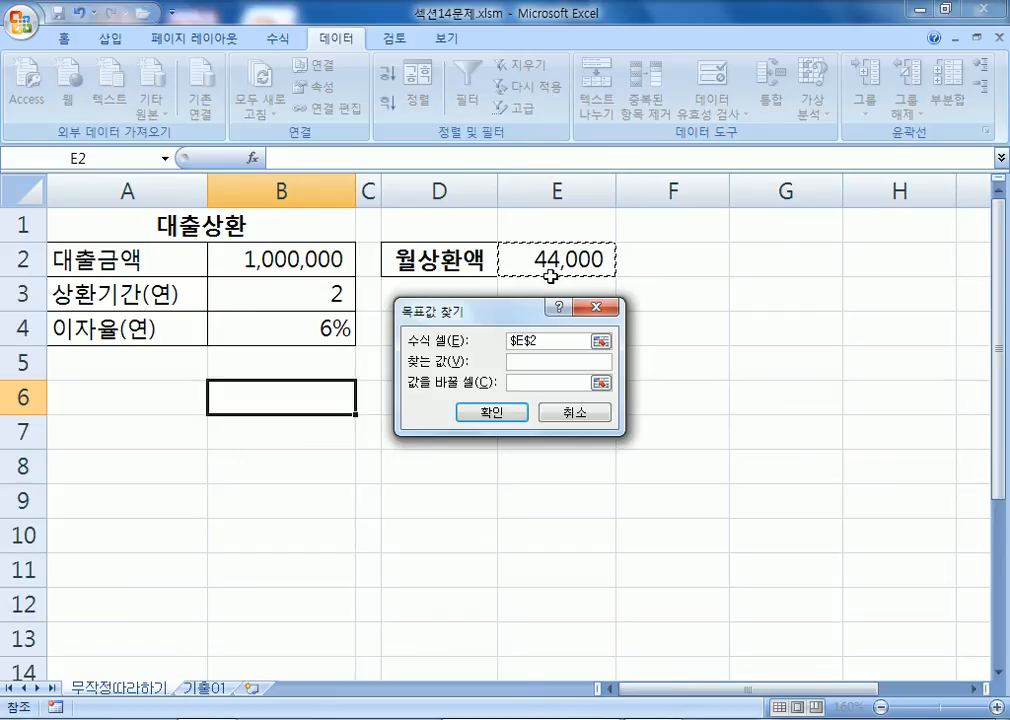
click(518, 358)
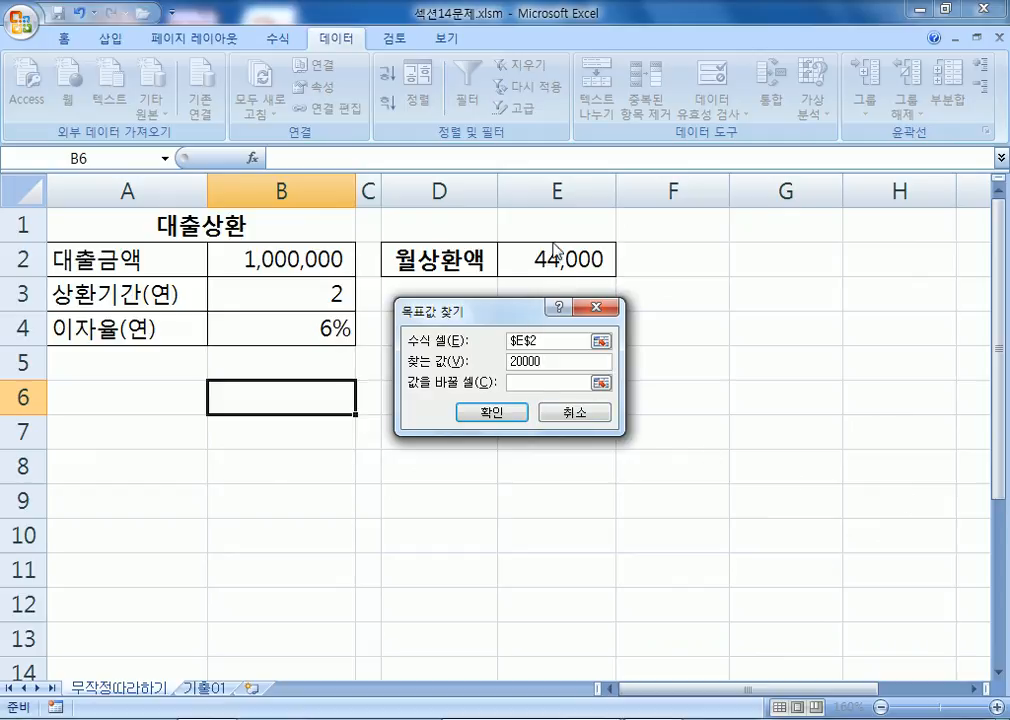
click(527, 386)
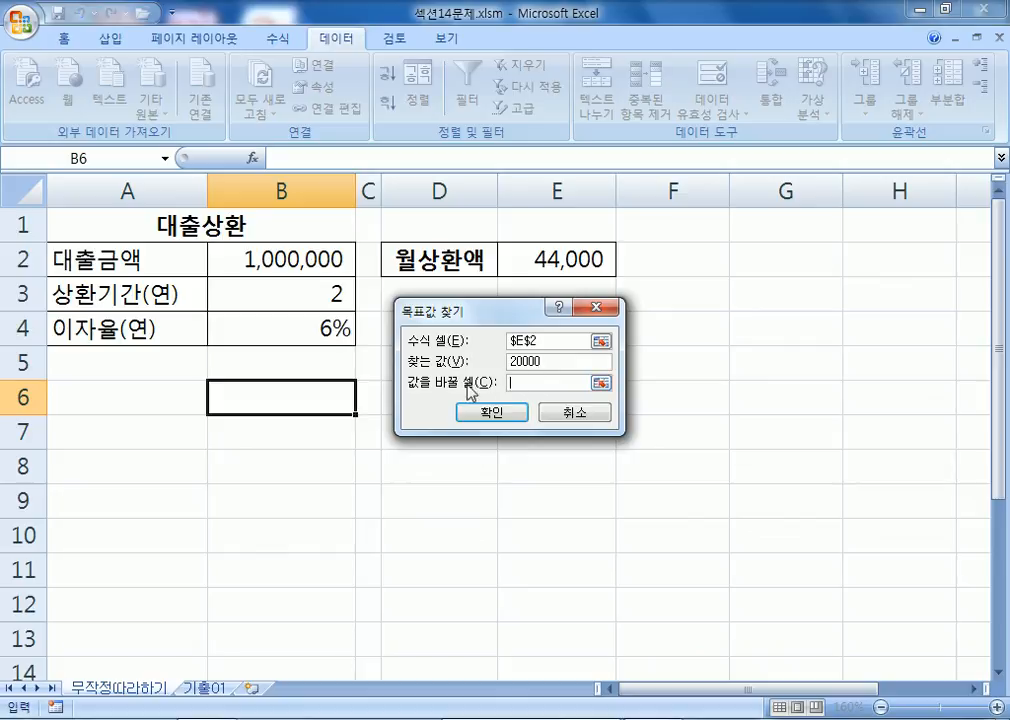
click(255, 295)
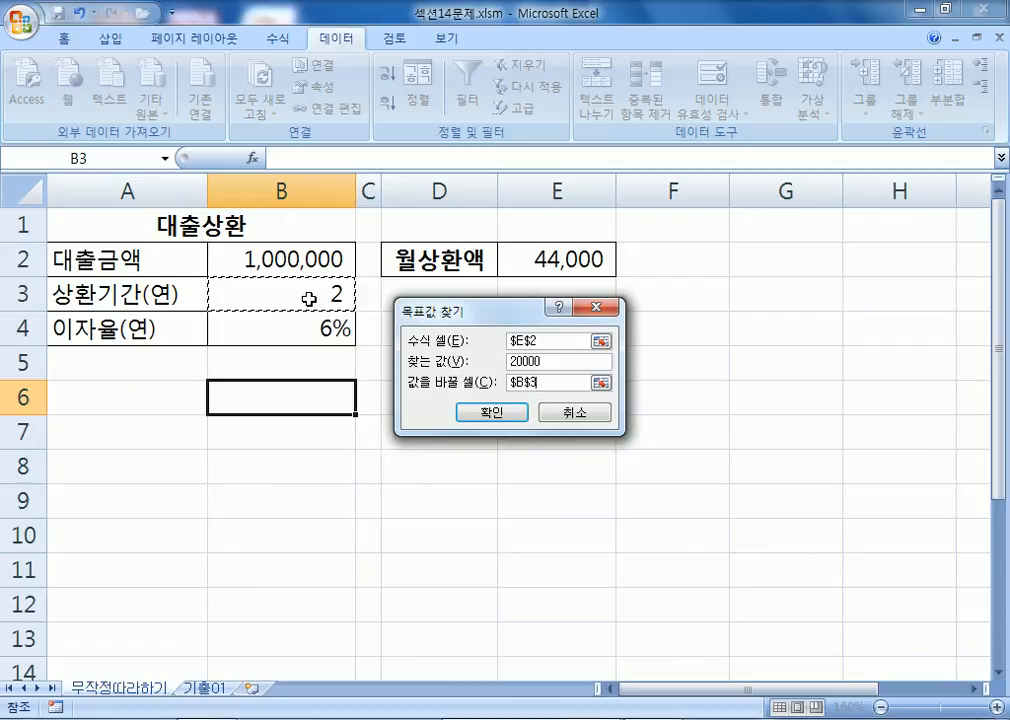
click(492, 410)
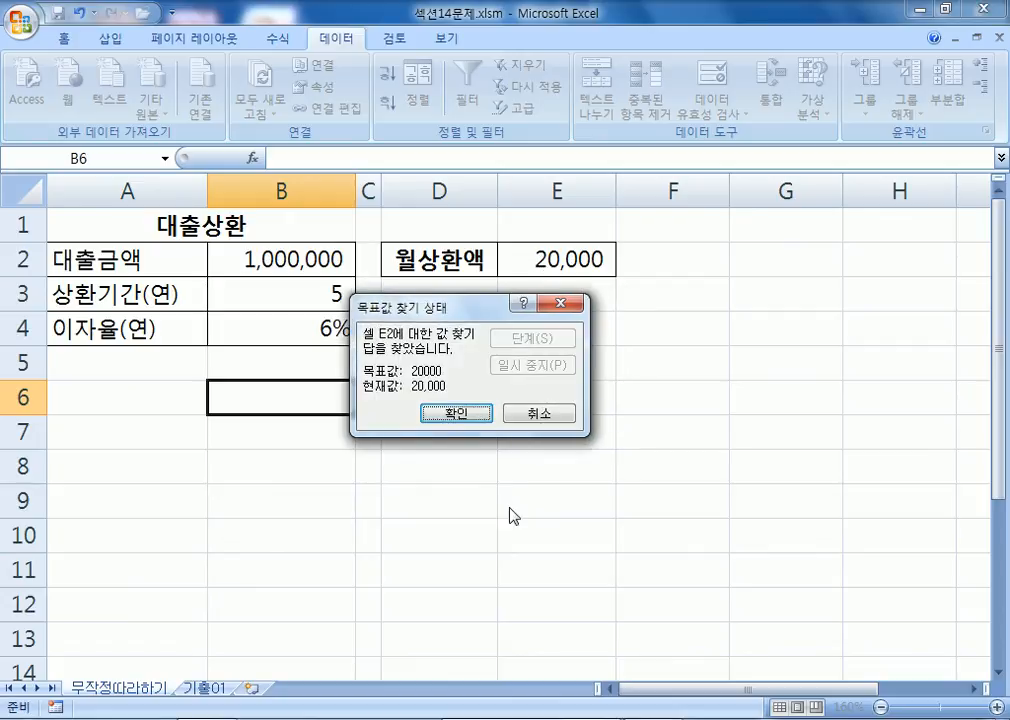
click(452, 411)
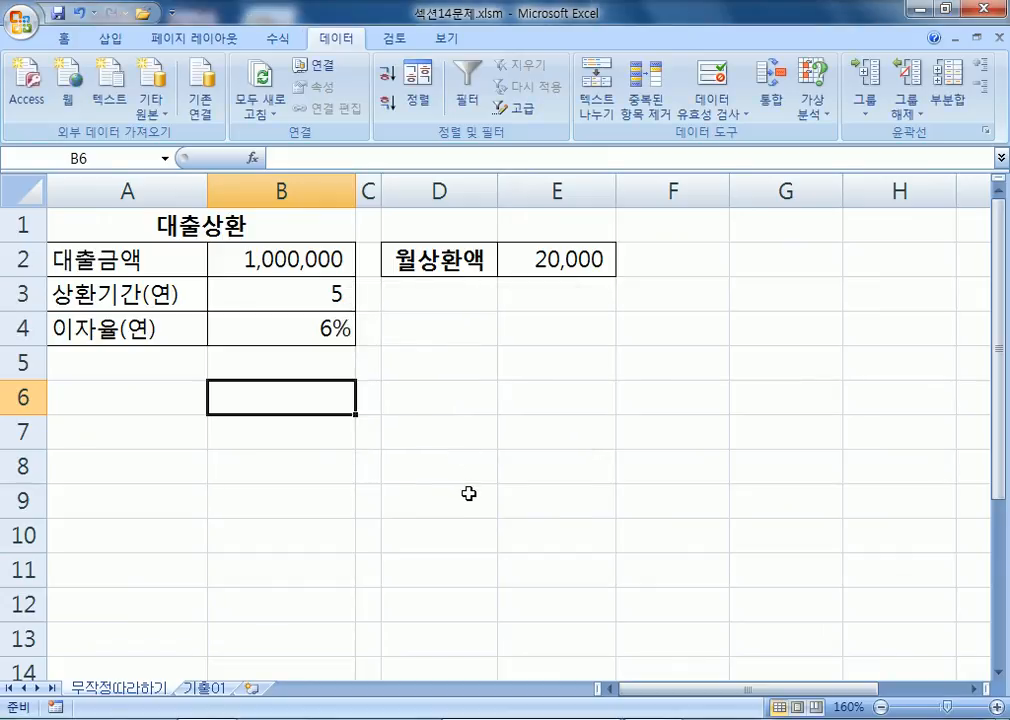
click(300, 294)
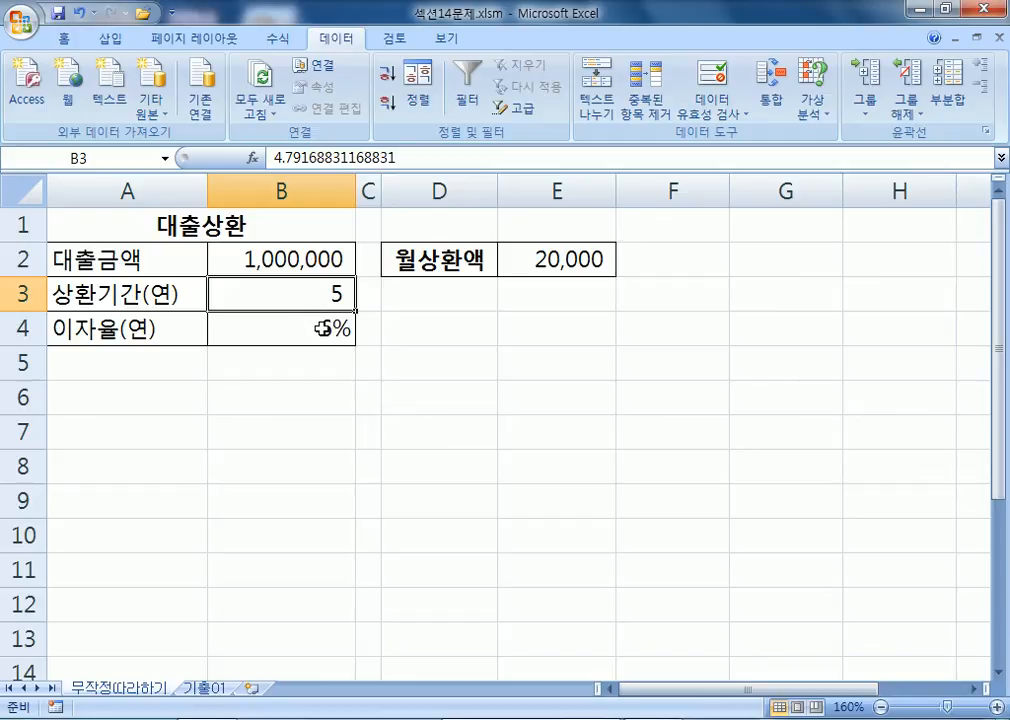
Run Goal Seek so the 월상환액 in E2 reaches 60000 by changing 상환기간(연) in B3, and inspect B3
click(393, 370)
click(813, 105)
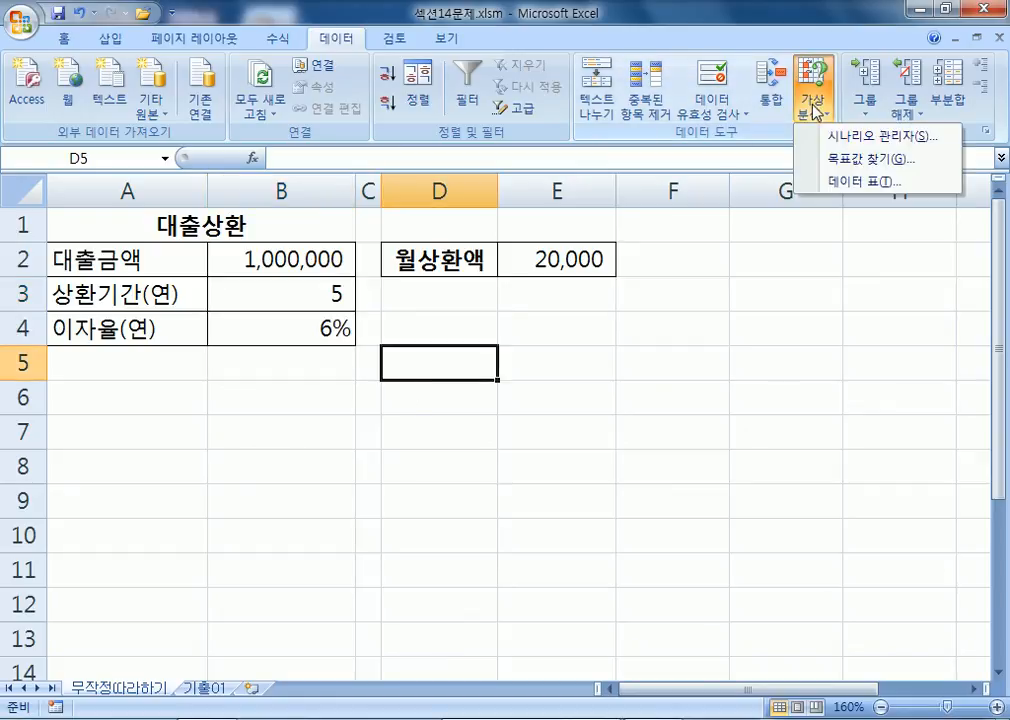
click(827, 160)
drag(473, 316, 494, 318)
click(510, 361)
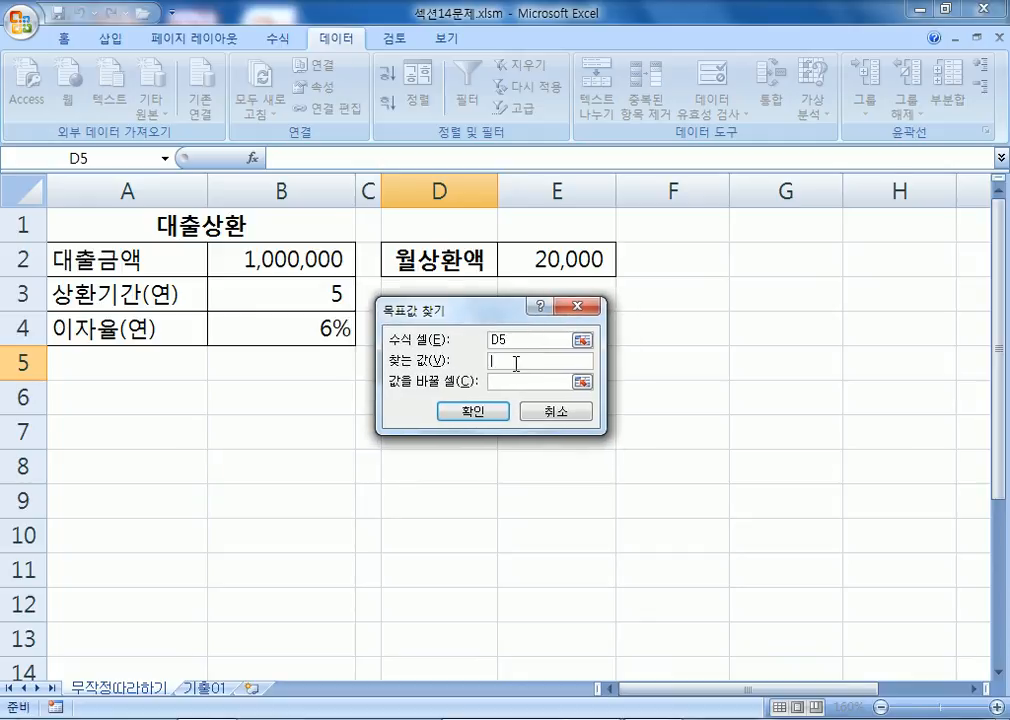
double_click(513, 338)
click(502, 272)
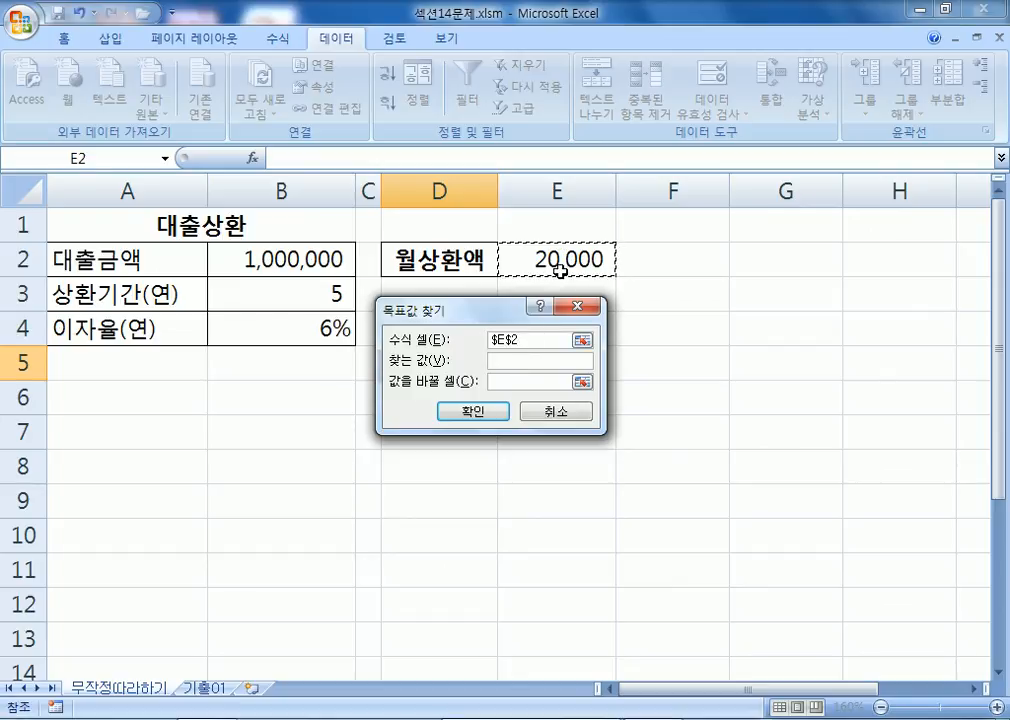
click(510, 361)
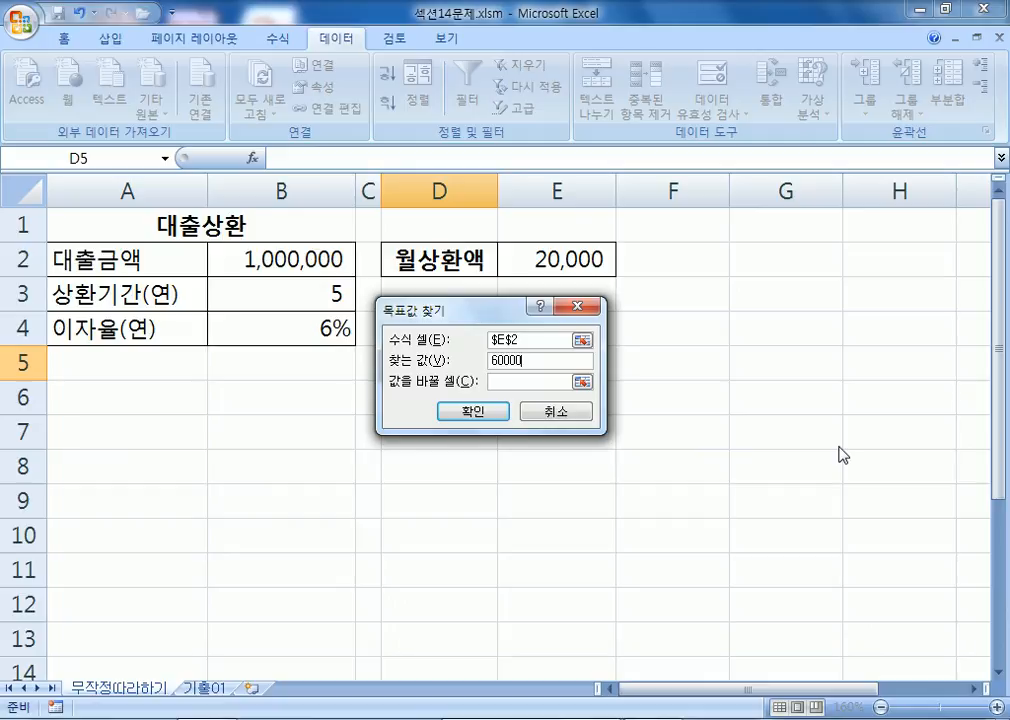
click(588, 380)
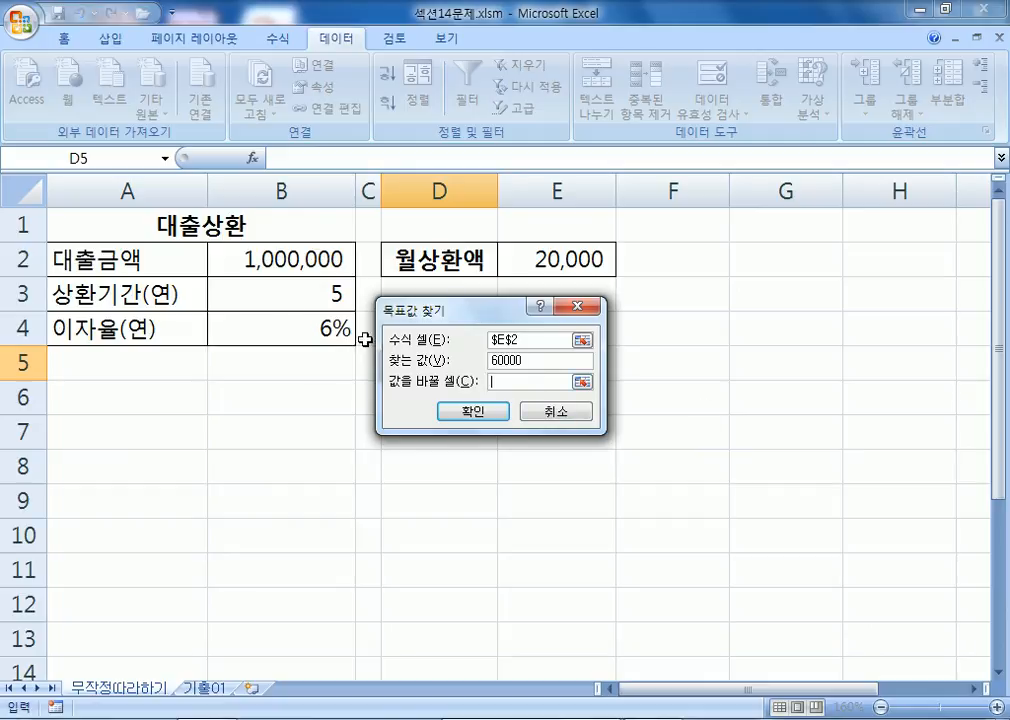
click(273, 288)
click(460, 409)
click(435, 411)
click(280, 290)
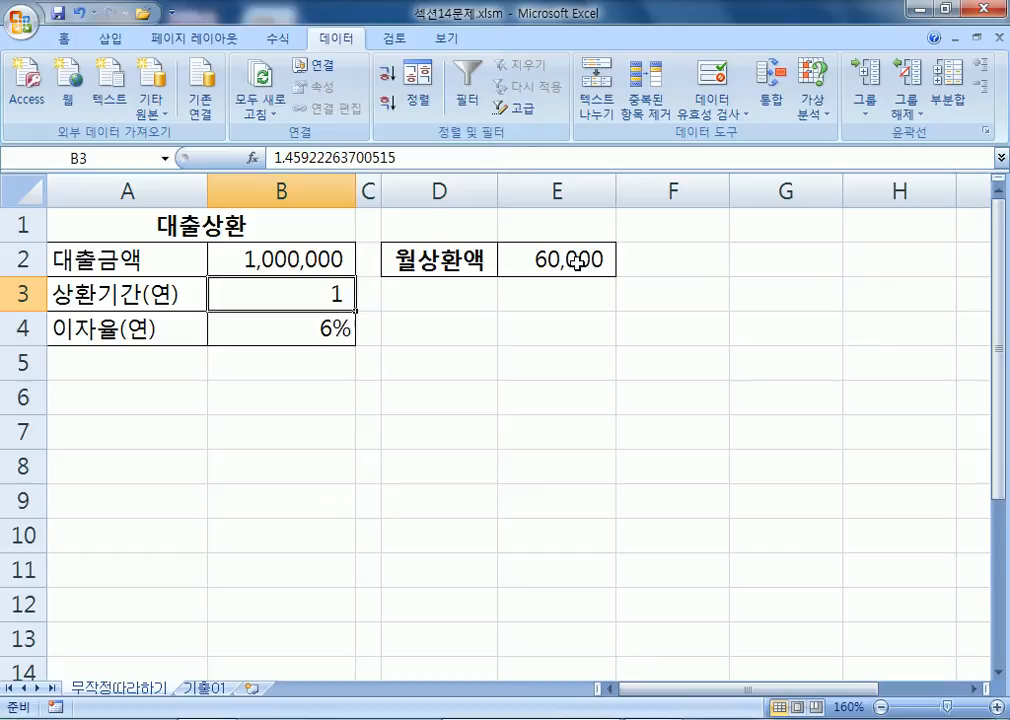
Undo the last Goal Seek change to 상환기간(연), and switch to the 기출01 sheet
key(ctrl+z)
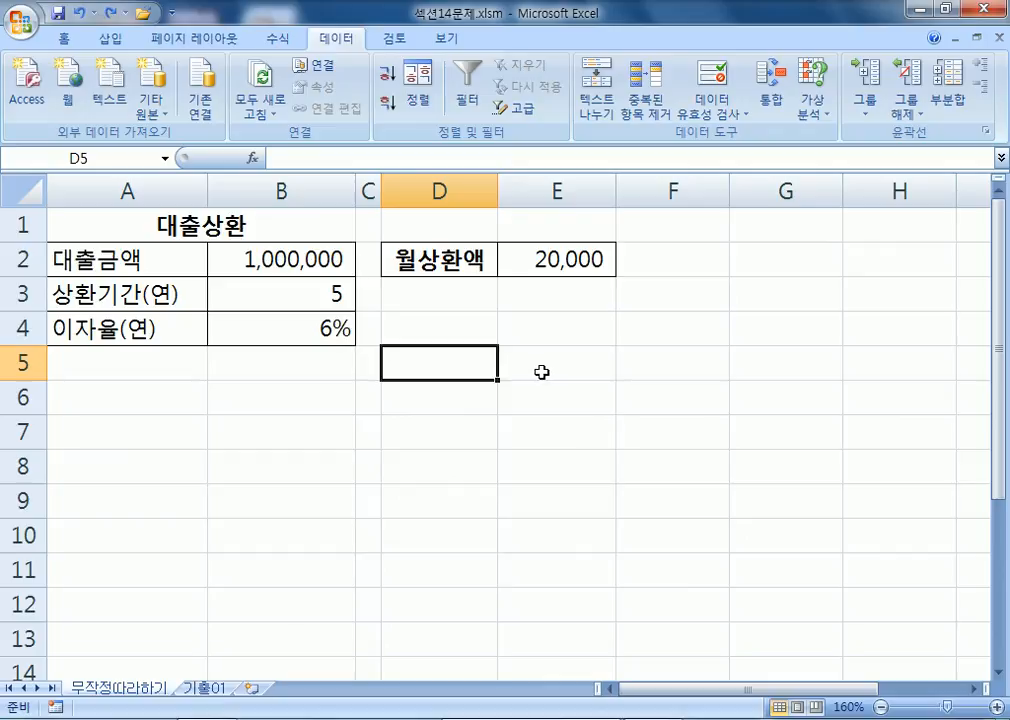
click(200, 688)
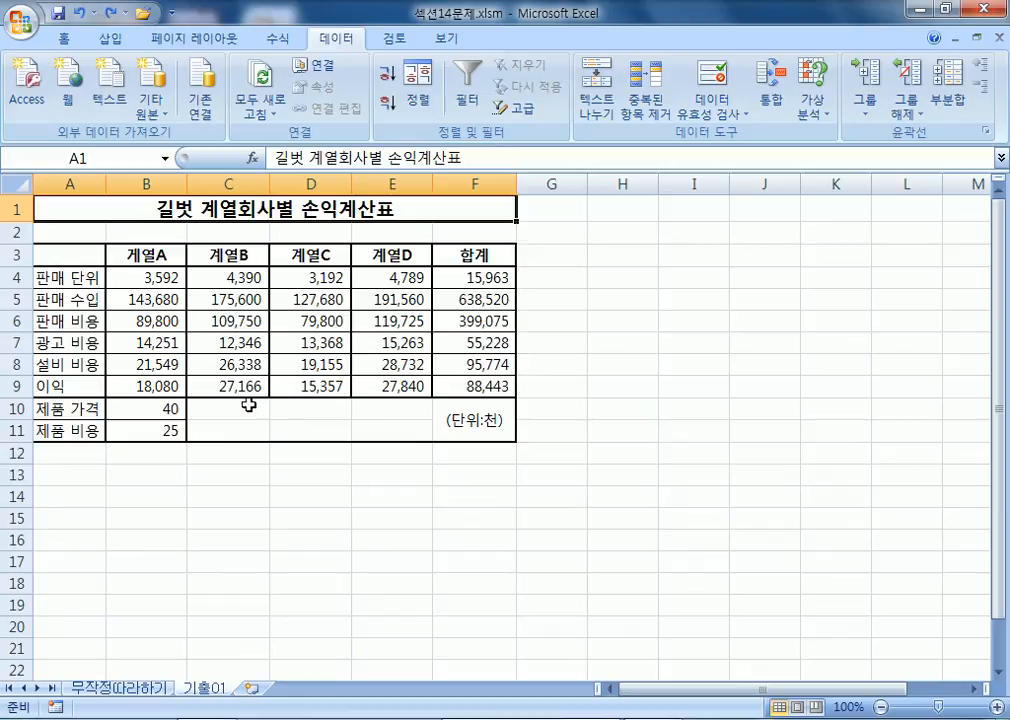
Fill the 광고 비용 합계 cell F7 with yellow
click(468, 343)
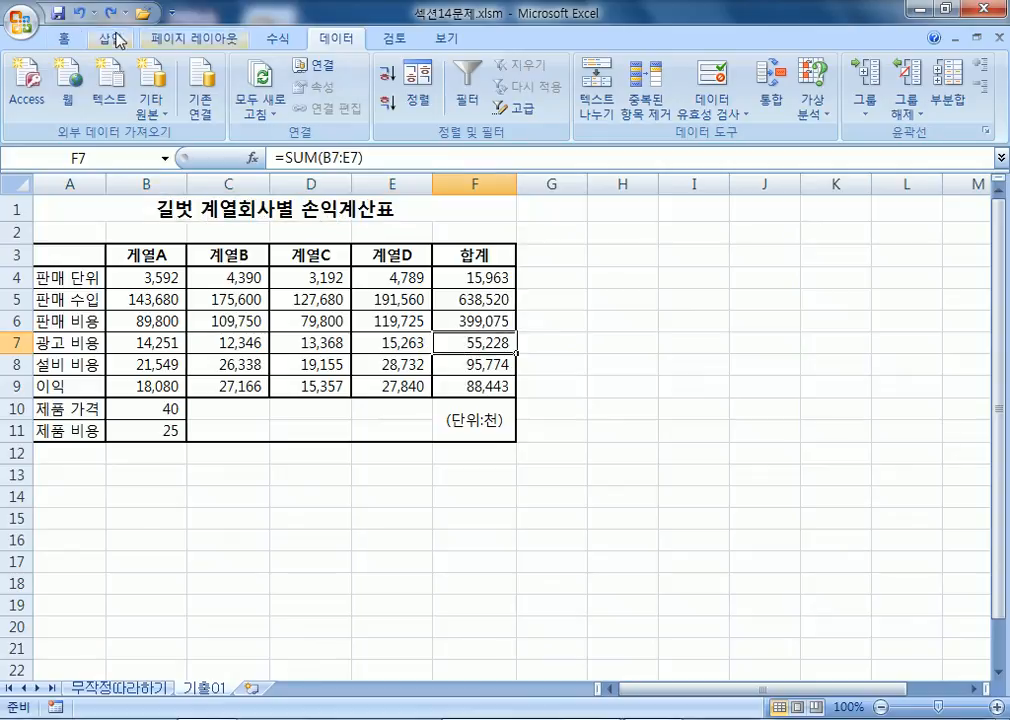
click(70, 38)
click(222, 103)
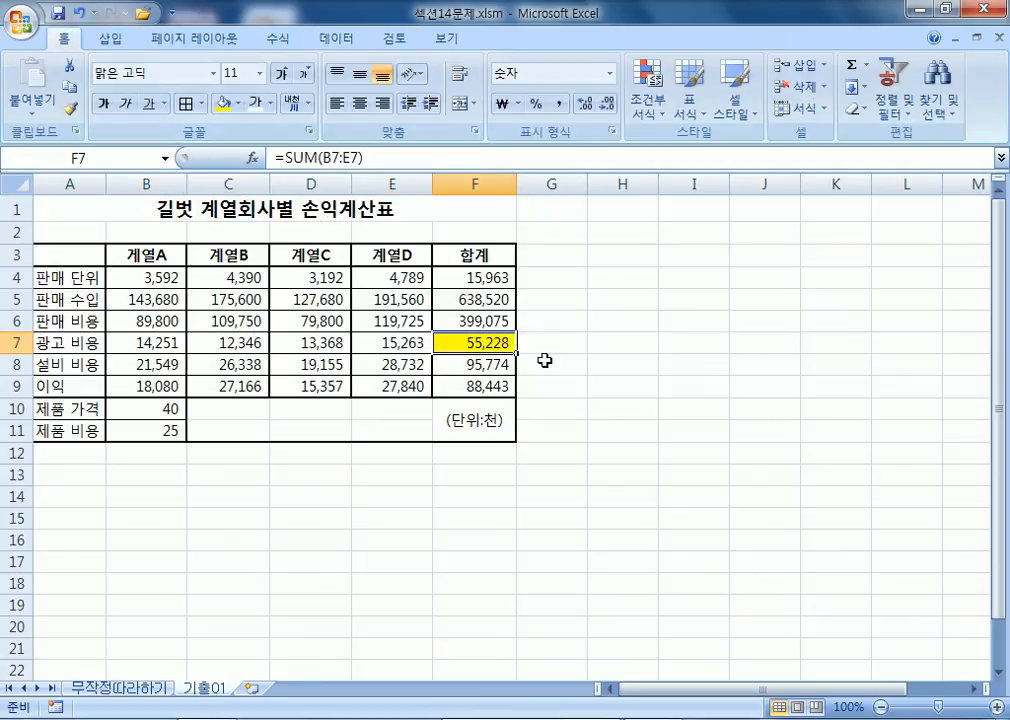
click(608, 366)
Examine the 광고 비용 row's label, its 합계 in F7 and the 계열A to 계열D values in B7:E7
click(80, 342)
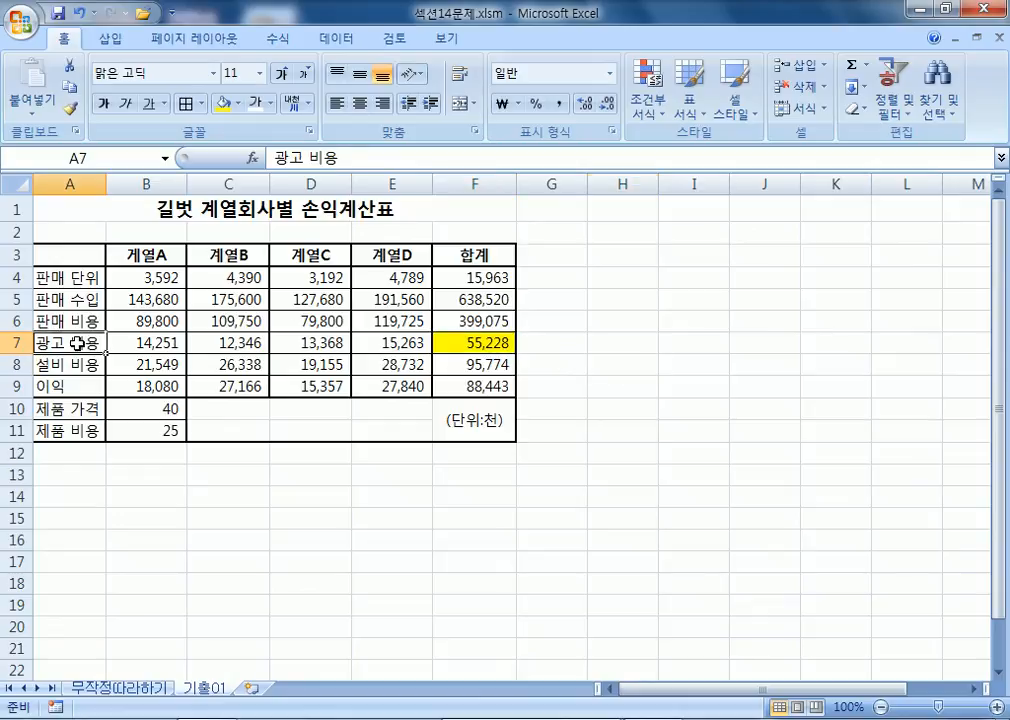
click(460, 343)
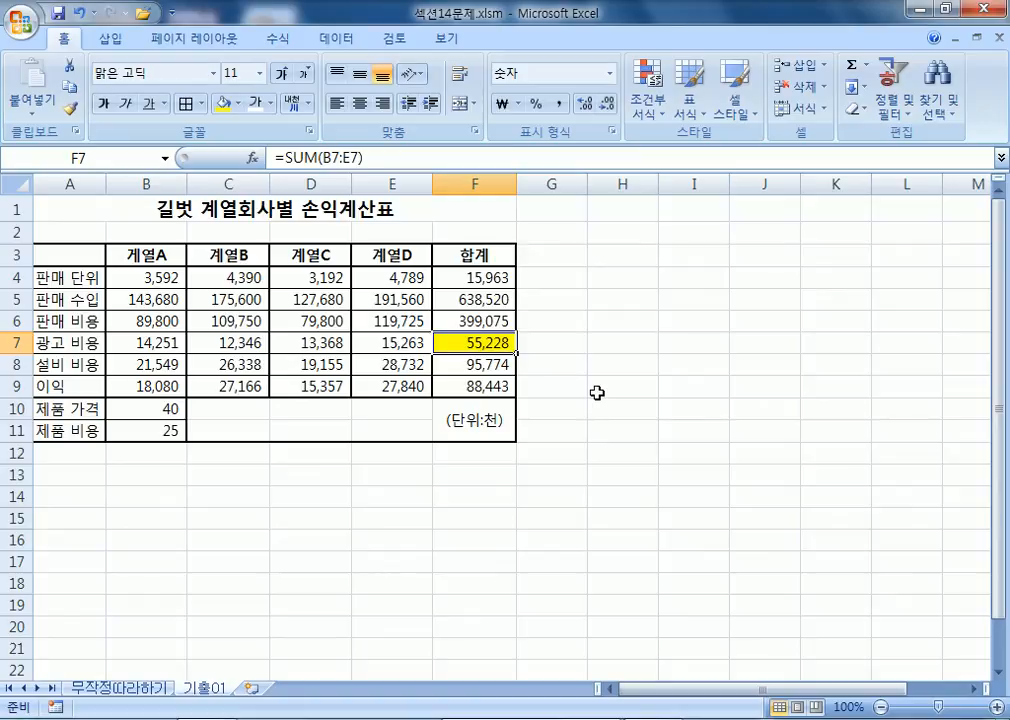
drag(150, 342, 386, 347)
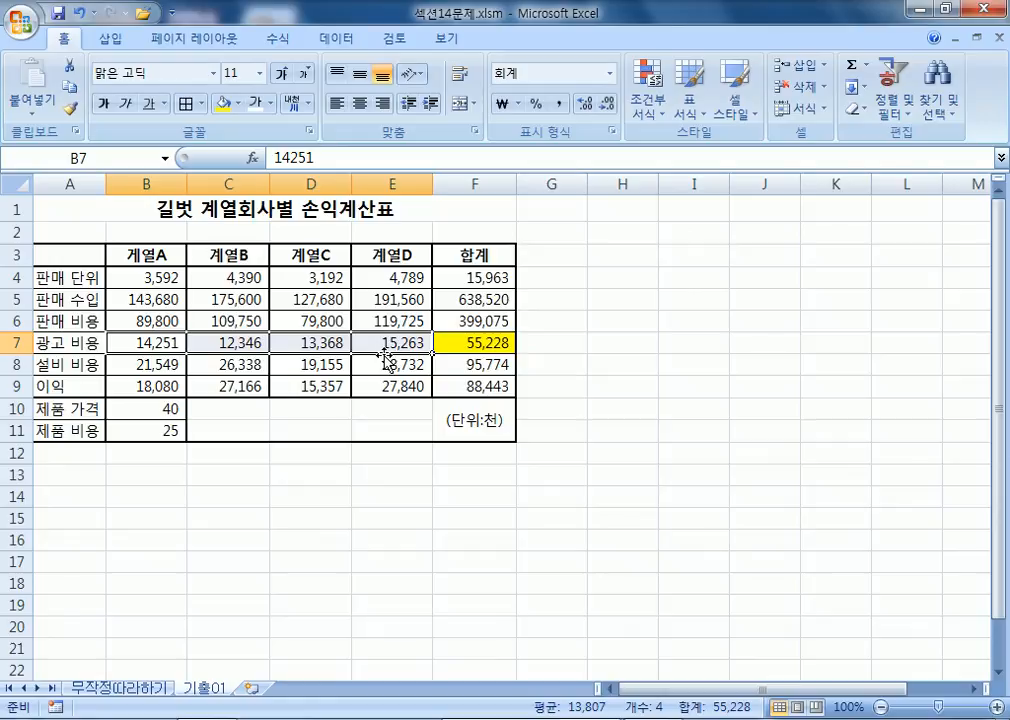
Try a light green fill on the 계열C 광고 비용 cell D7, and undo it
click(300, 345)
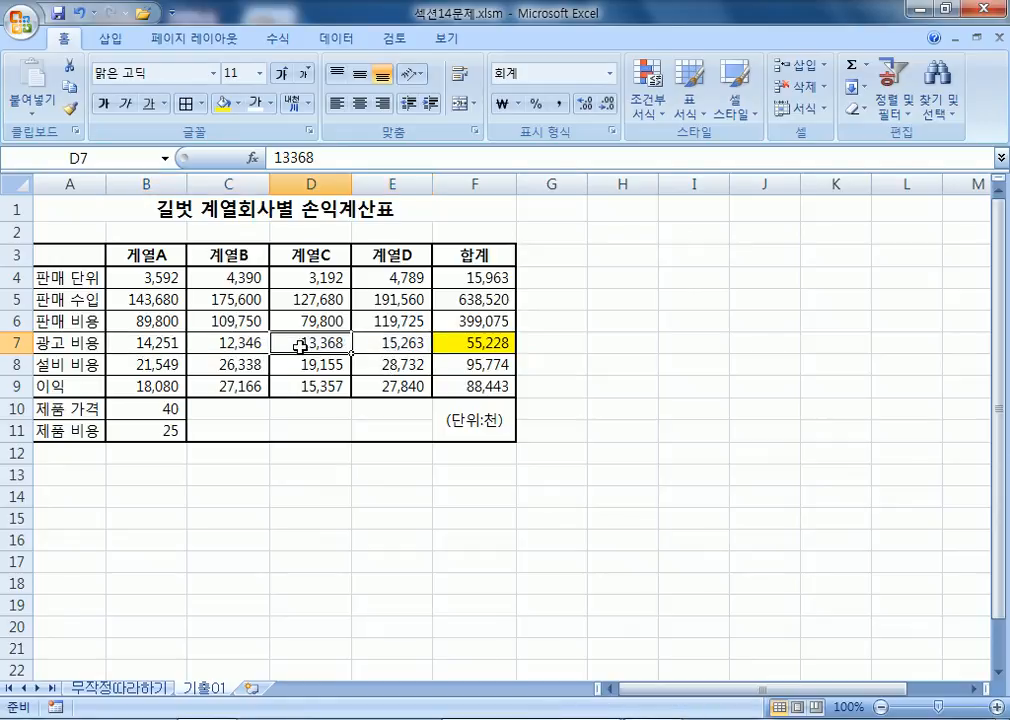
click(238, 103)
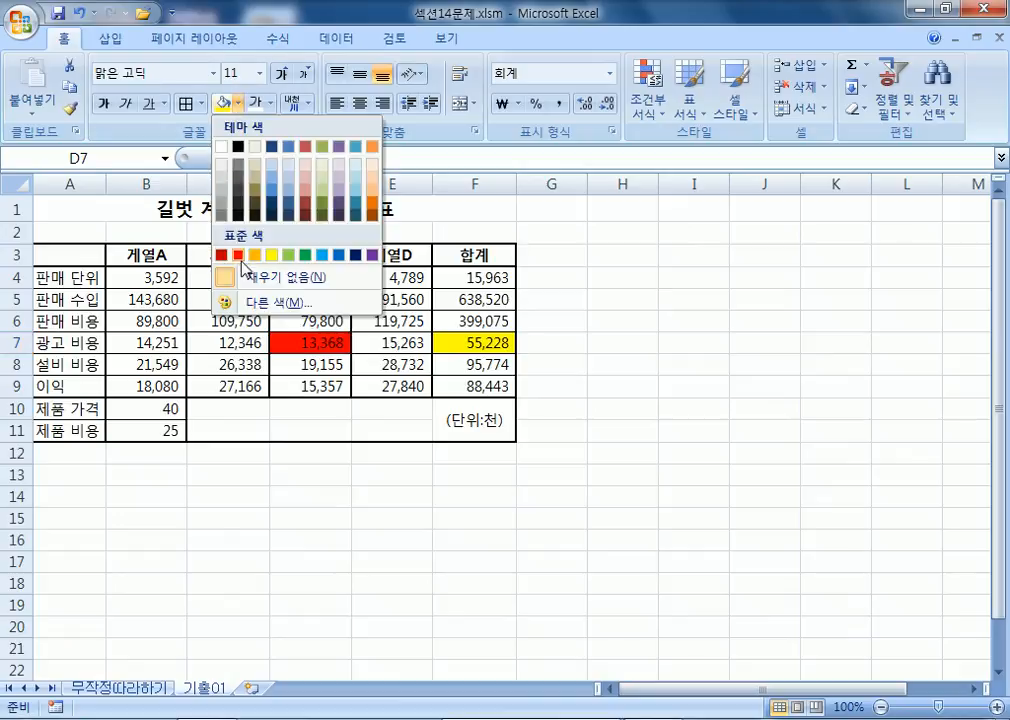
click(288, 255)
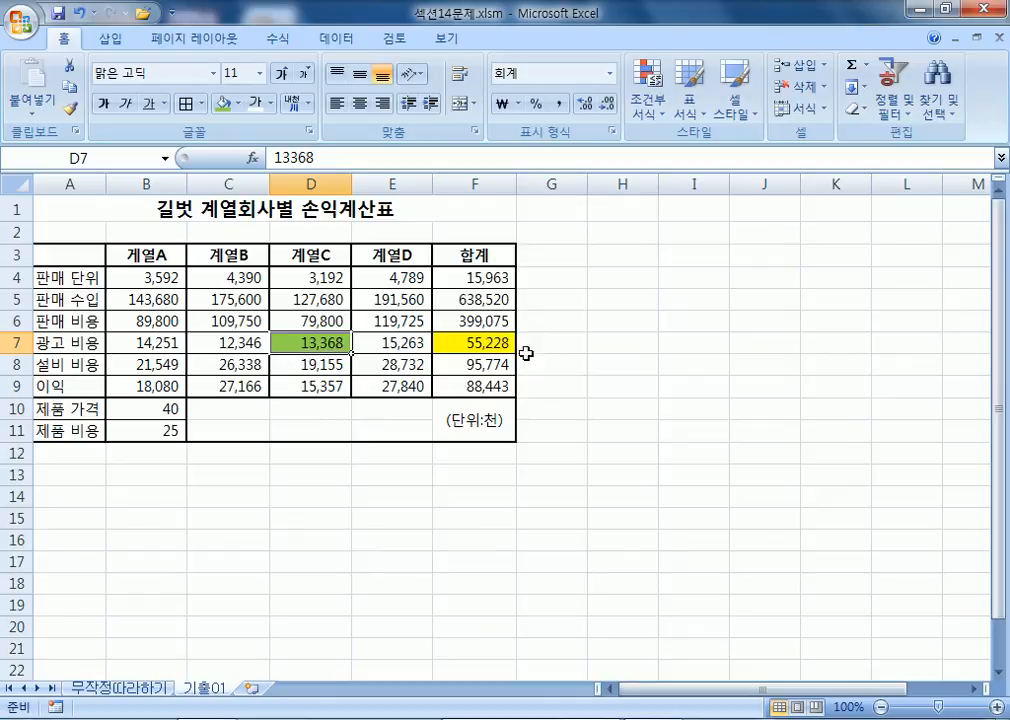
click(622, 280)
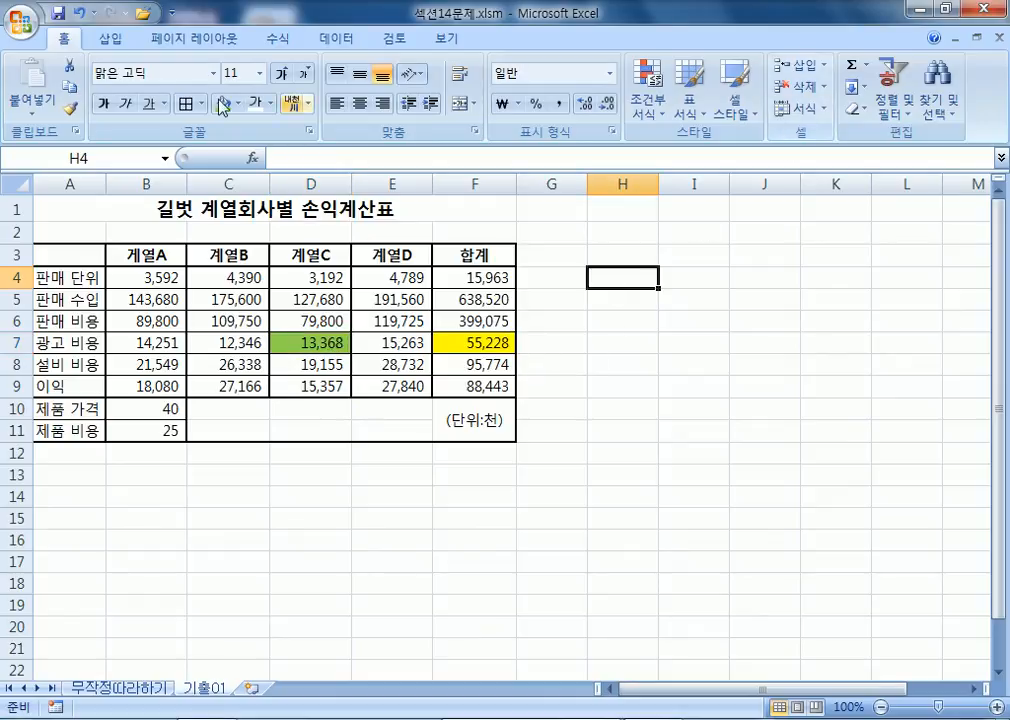
click(78, 13)
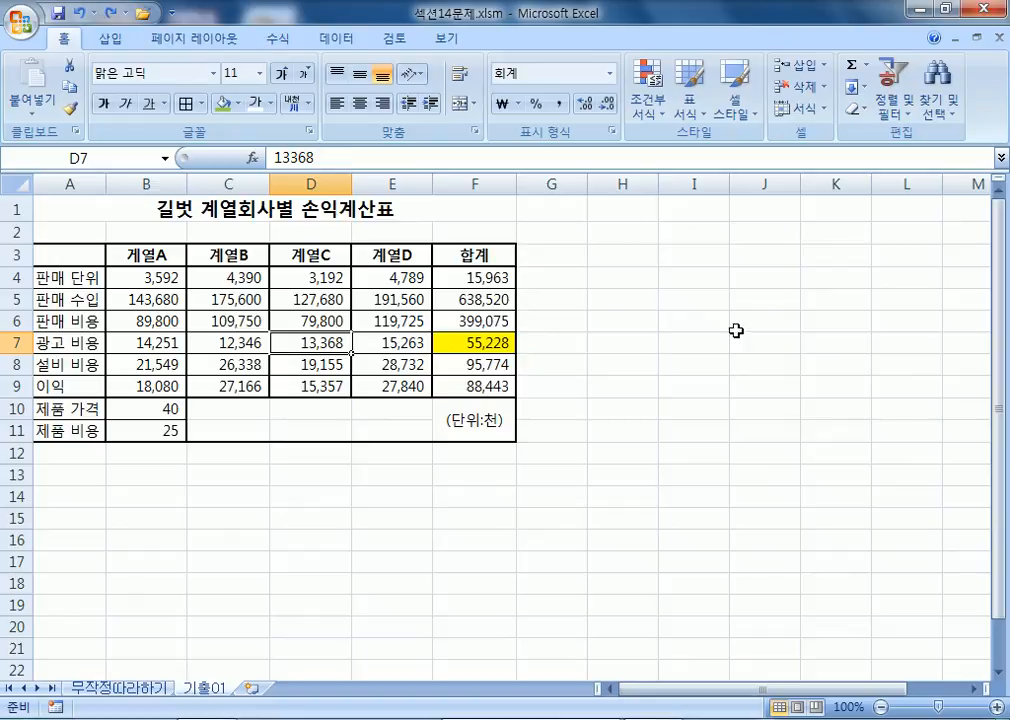
Start Goal Seek with the 광고 비용 합계 in F7 as the formula cell and 50000 as the target value
click(765, 299)
click(335, 42)
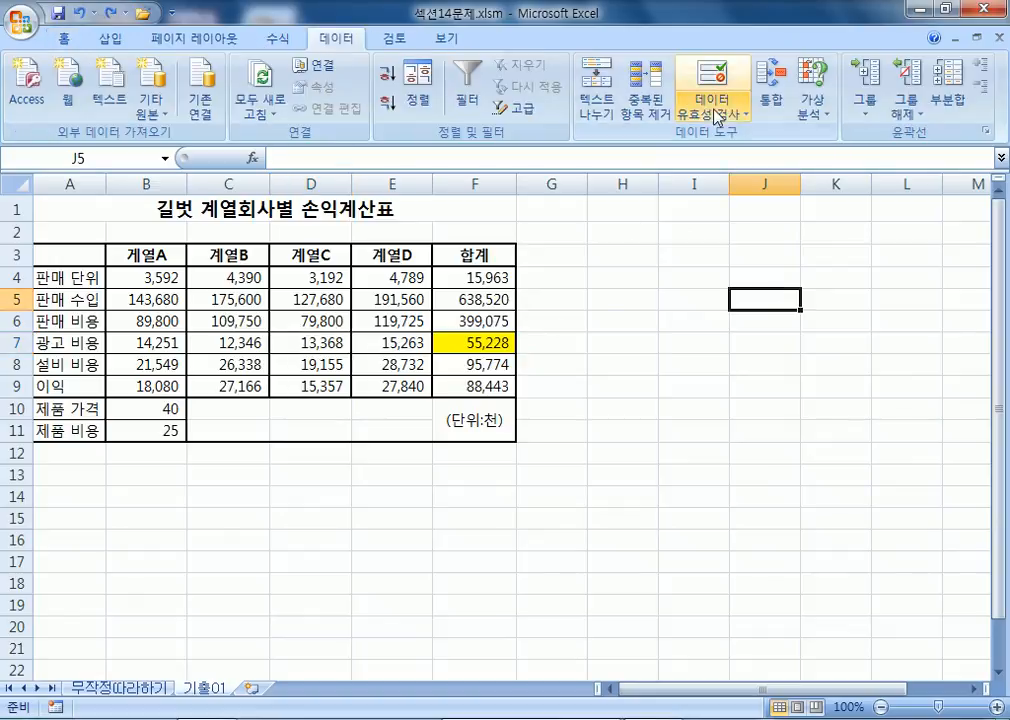
click(815, 110)
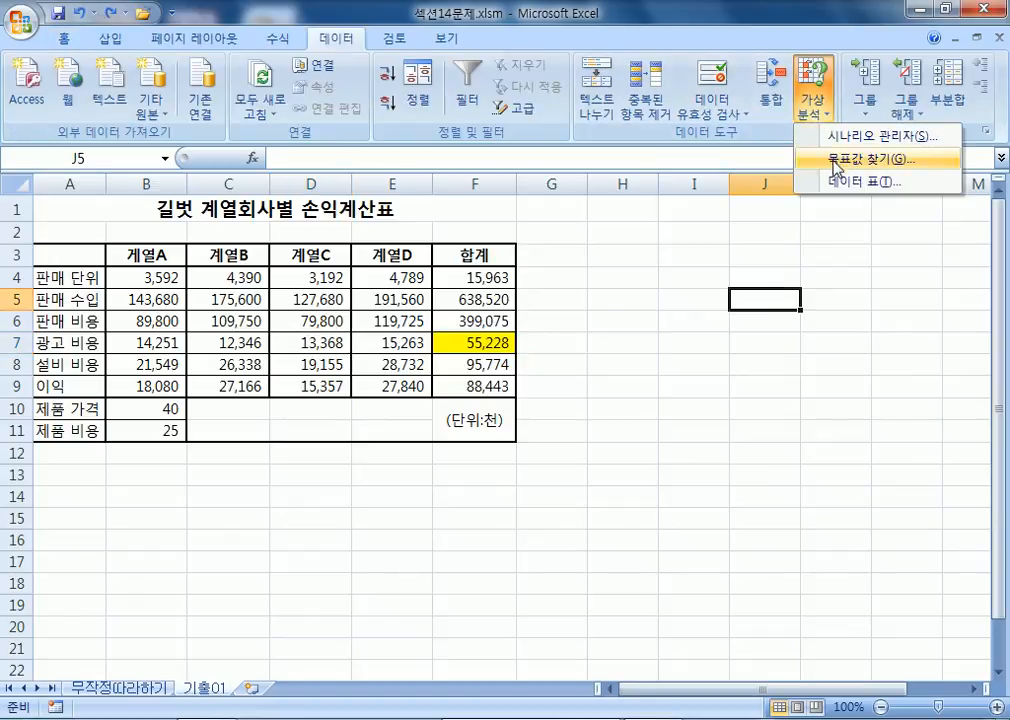
click(835, 160)
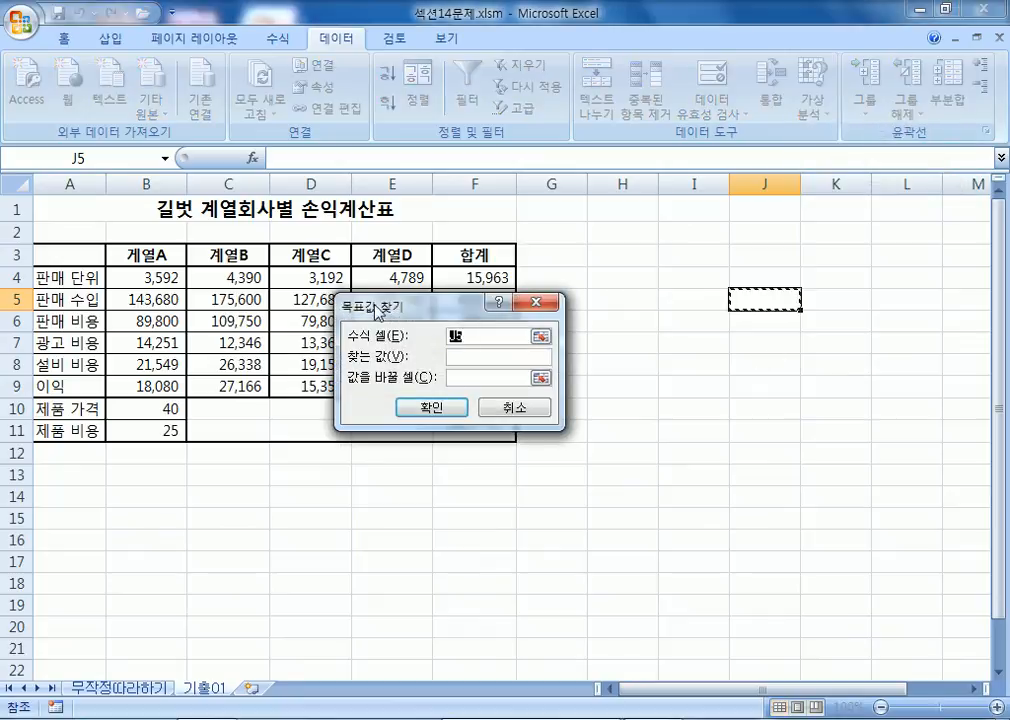
drag(428, 250, 665, 250)
click(453, 345)
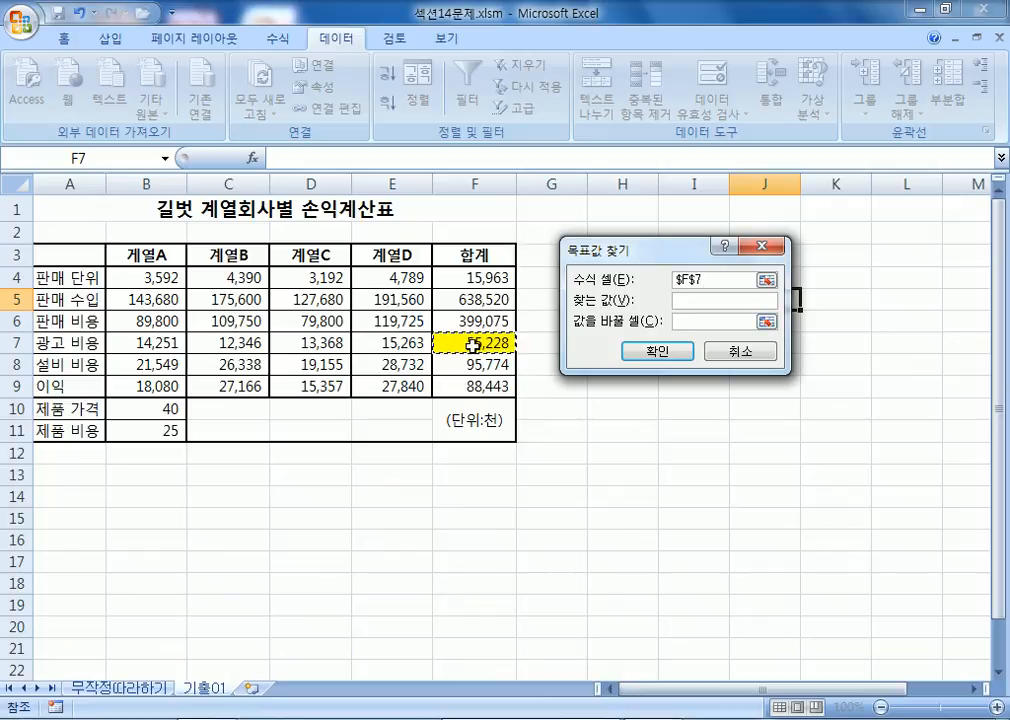
click(679, 304)
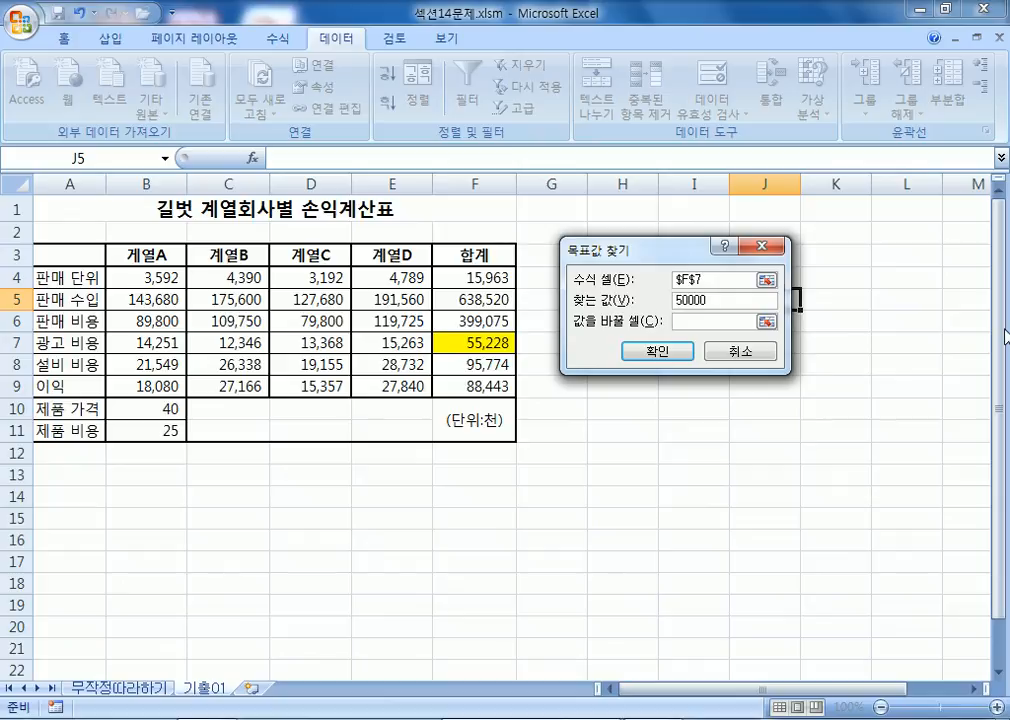
Set the 계열C 광고 비용 cell D7 as the changing cell, run Goal Seek, accept the result and inspect D7
click(699, 320)
drag(660, 247, 615, 271)
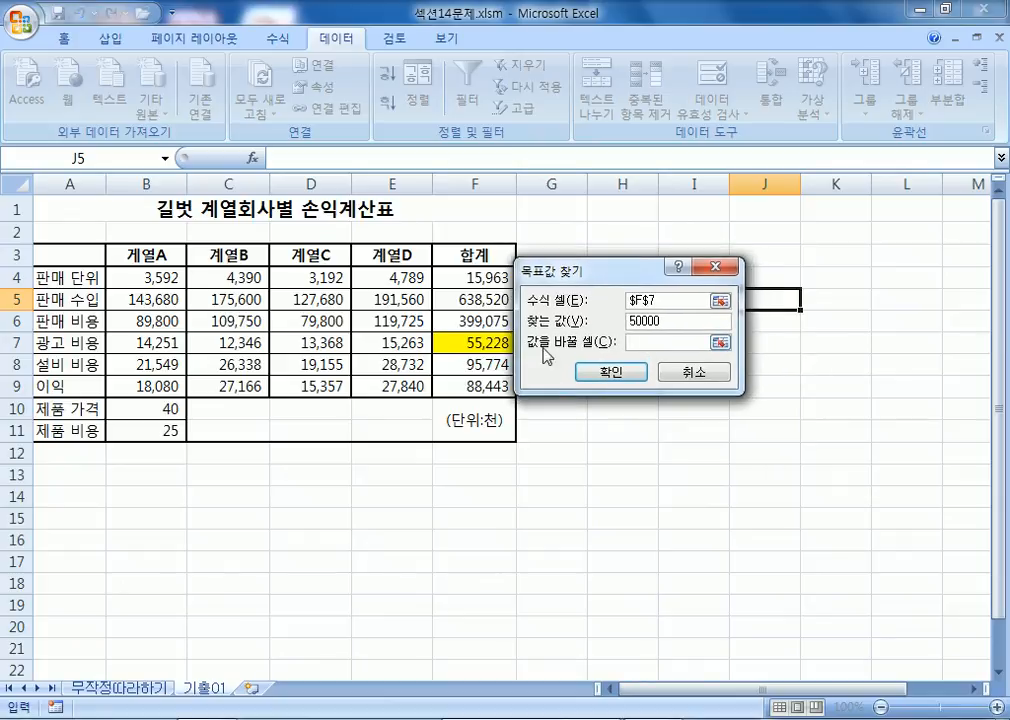
click(301, 341)
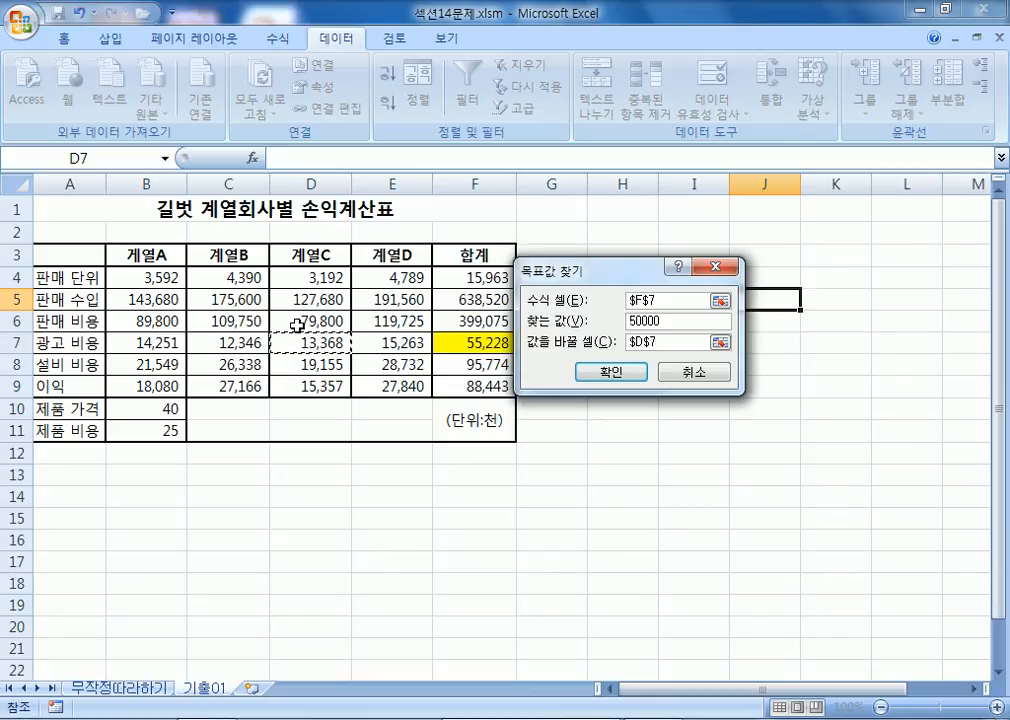
click(602, 380)
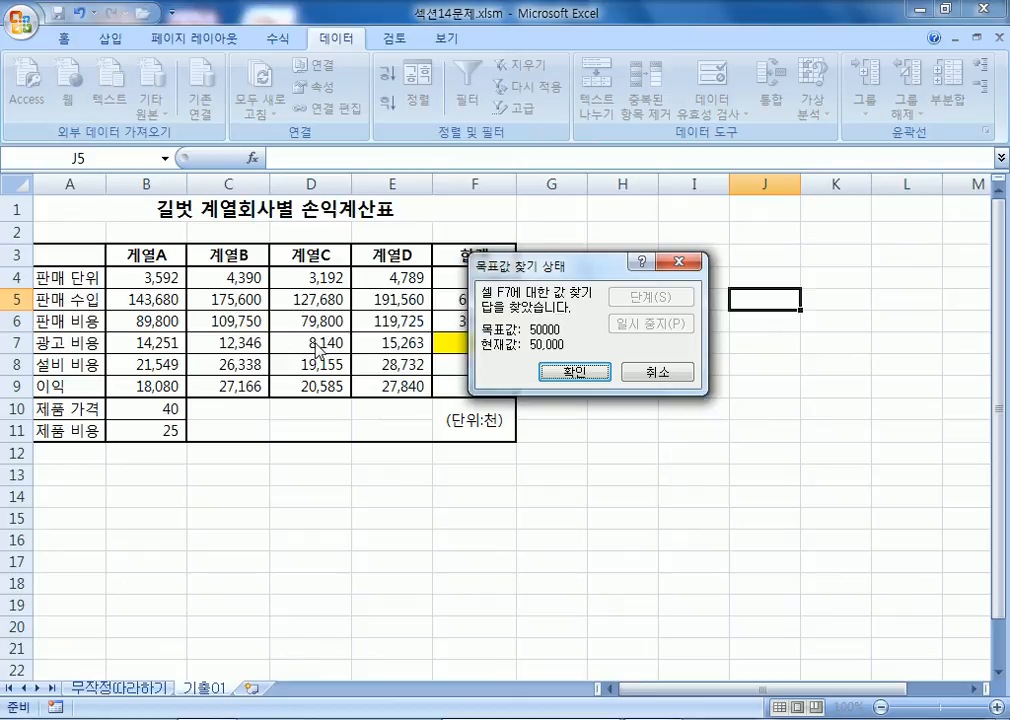
click(604, 374)
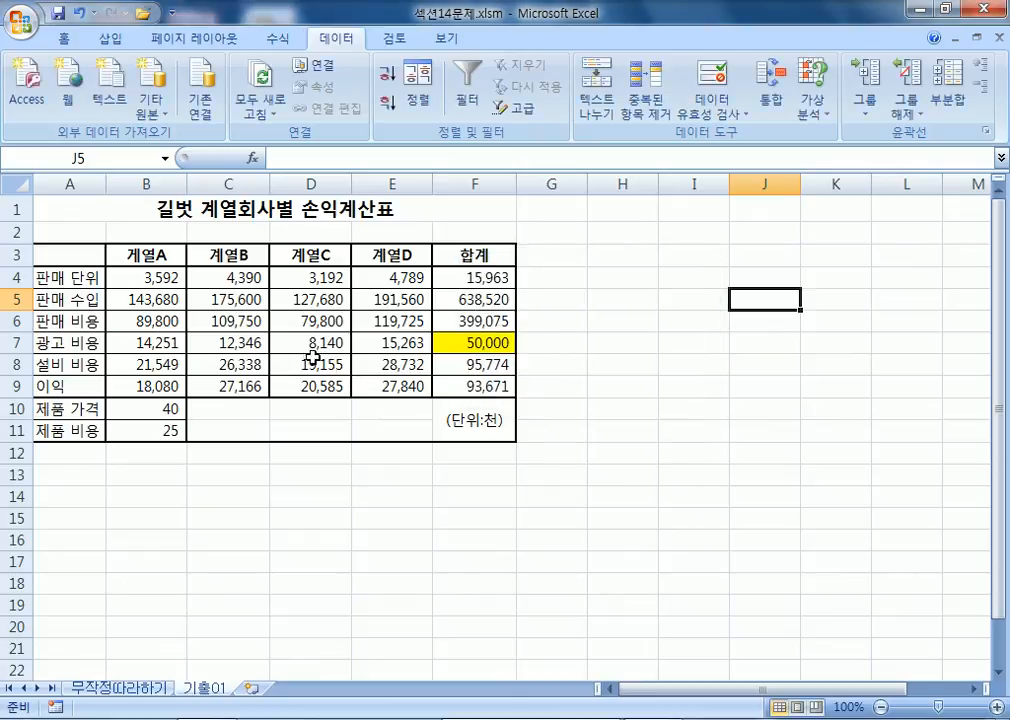
click(307, 349)
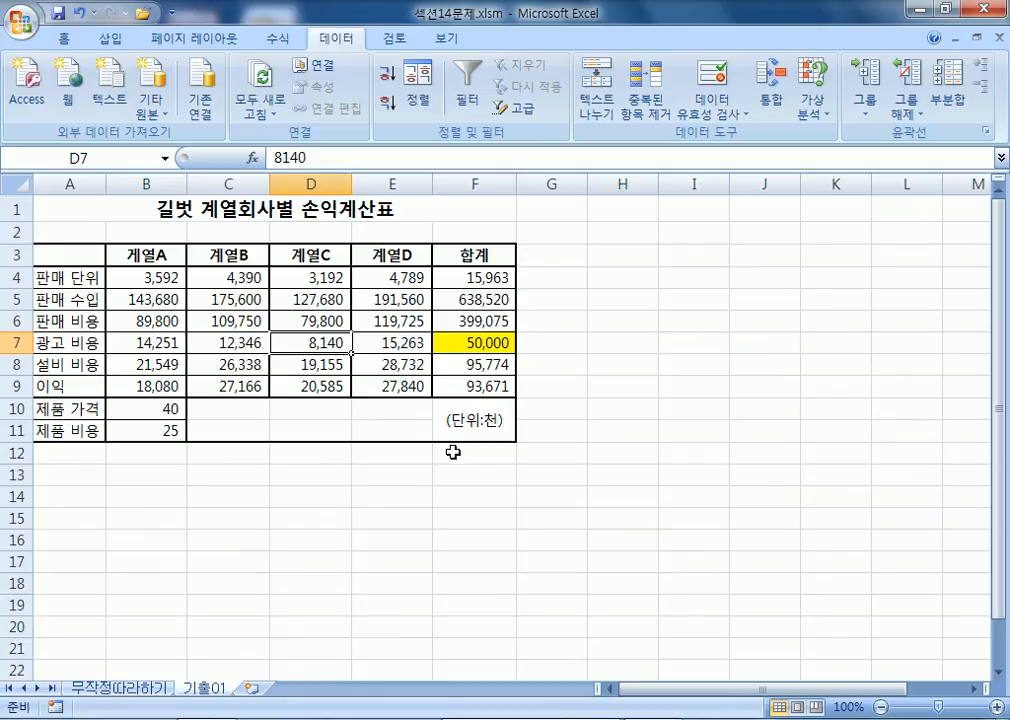
click(663, 405)
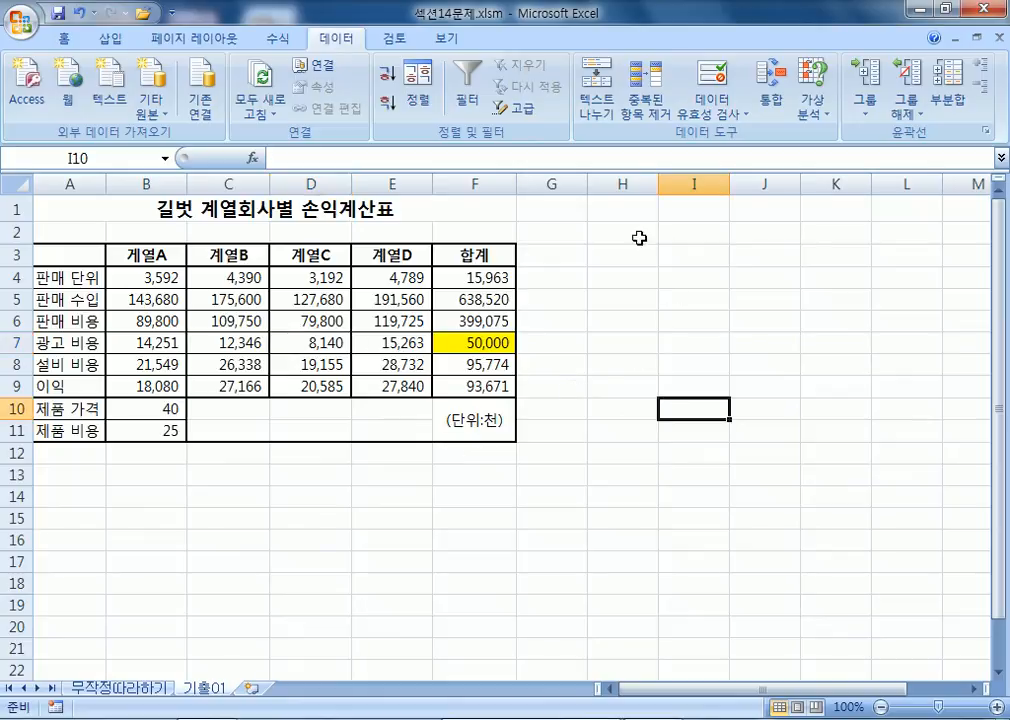